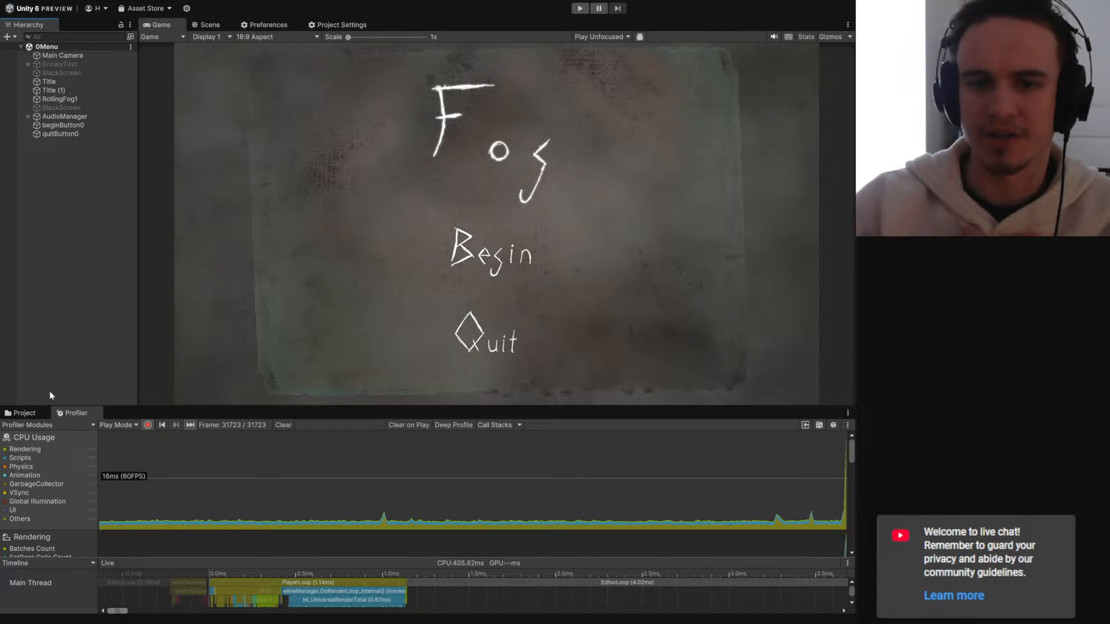
- Open the Chapter0 scene from the project's Assets/Scenes folder
click(36, 415)
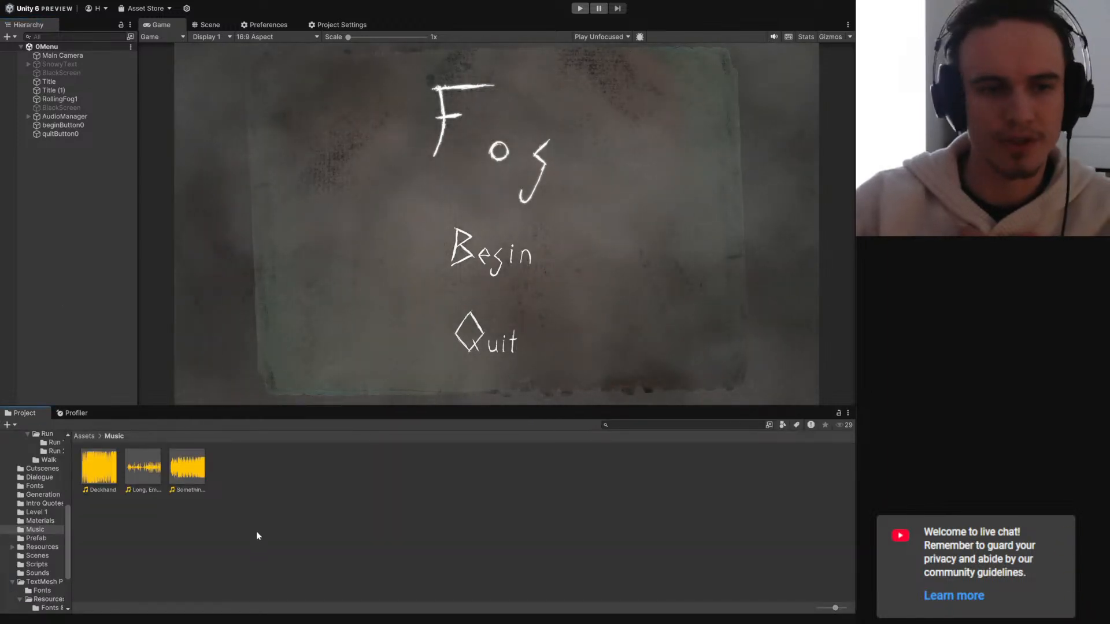
scroll(41, 496, up, 4)
scroll(42, 496, up, 4)
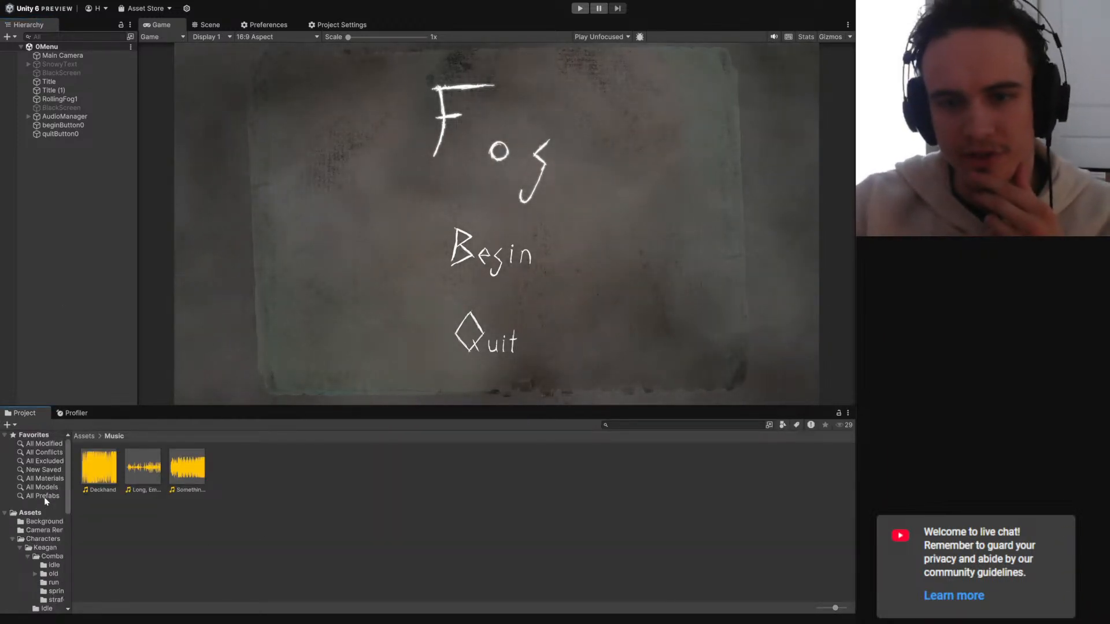
click(29, 513)
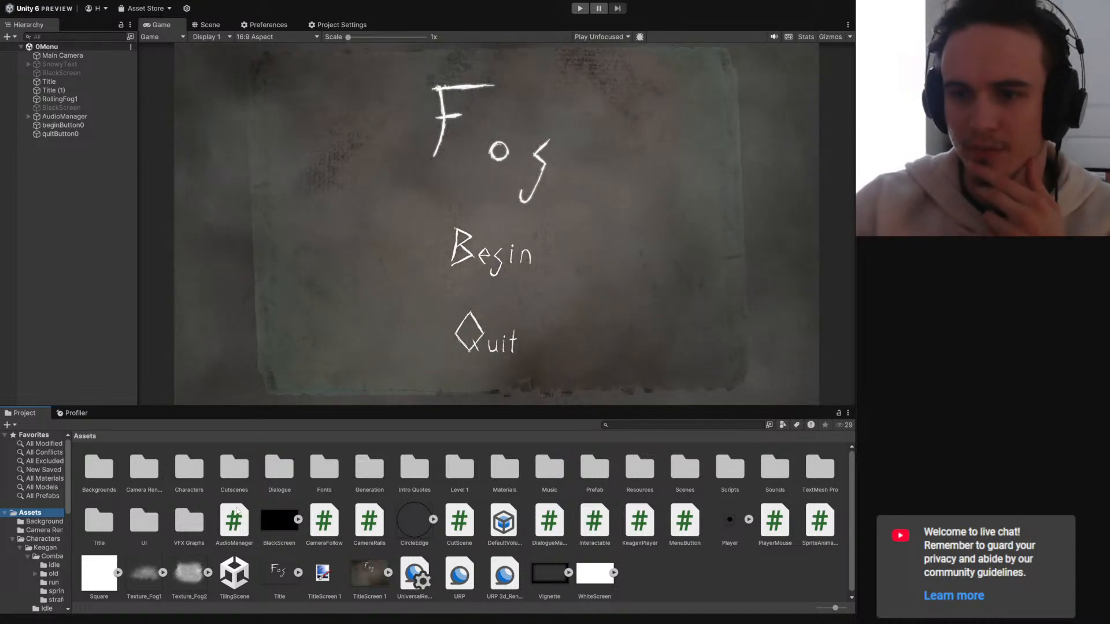
double_click(686, 471)
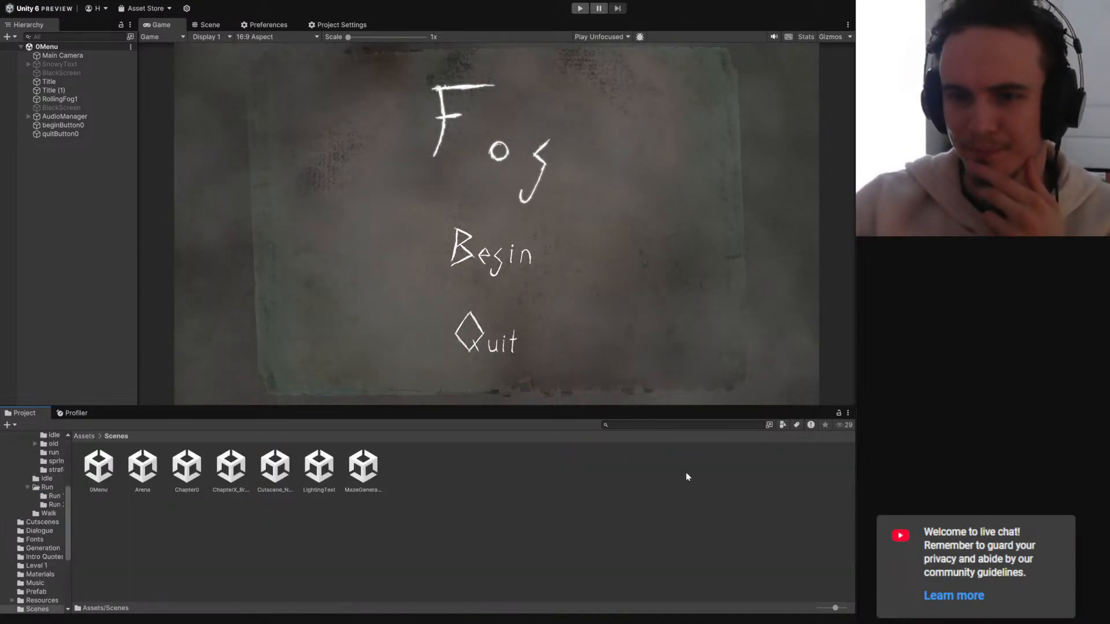
double_click(185, 469)
- Play-test Chapter0 with the game view scaled to 2.4x, moving the character rightward from the carpeted rooms into the sketched rooms
click(580, 7)
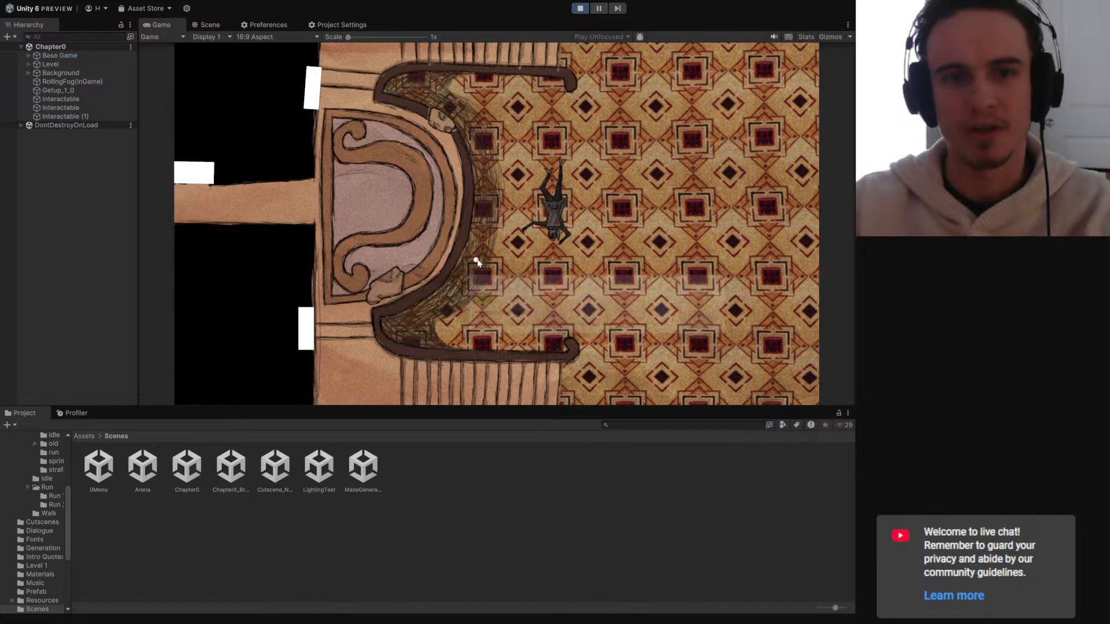
drag(348, 37, 379, 37)
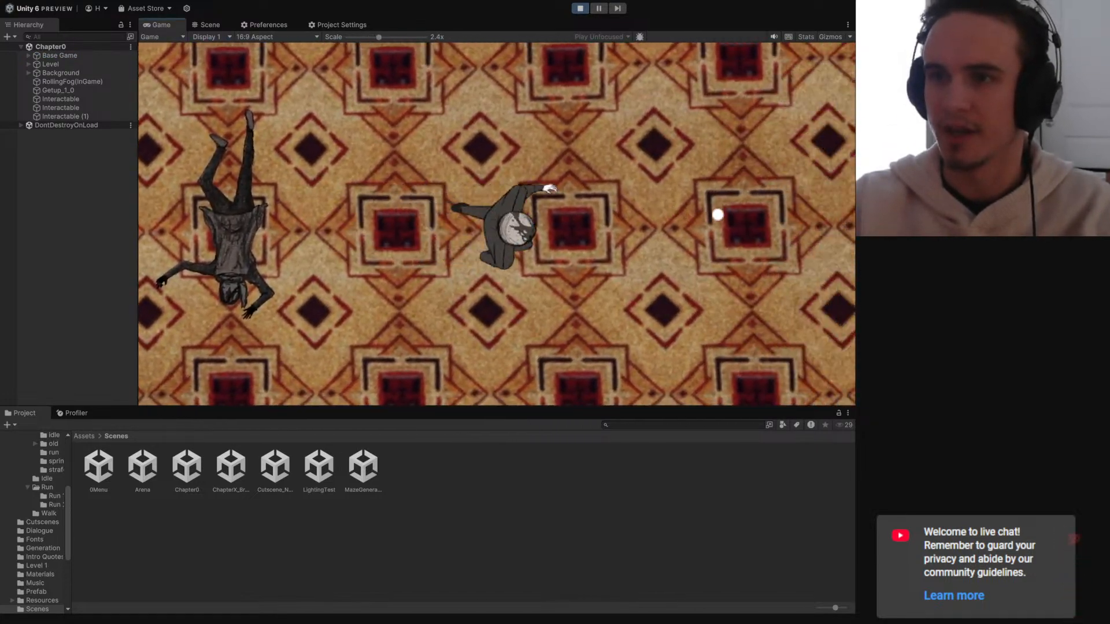
key(d)
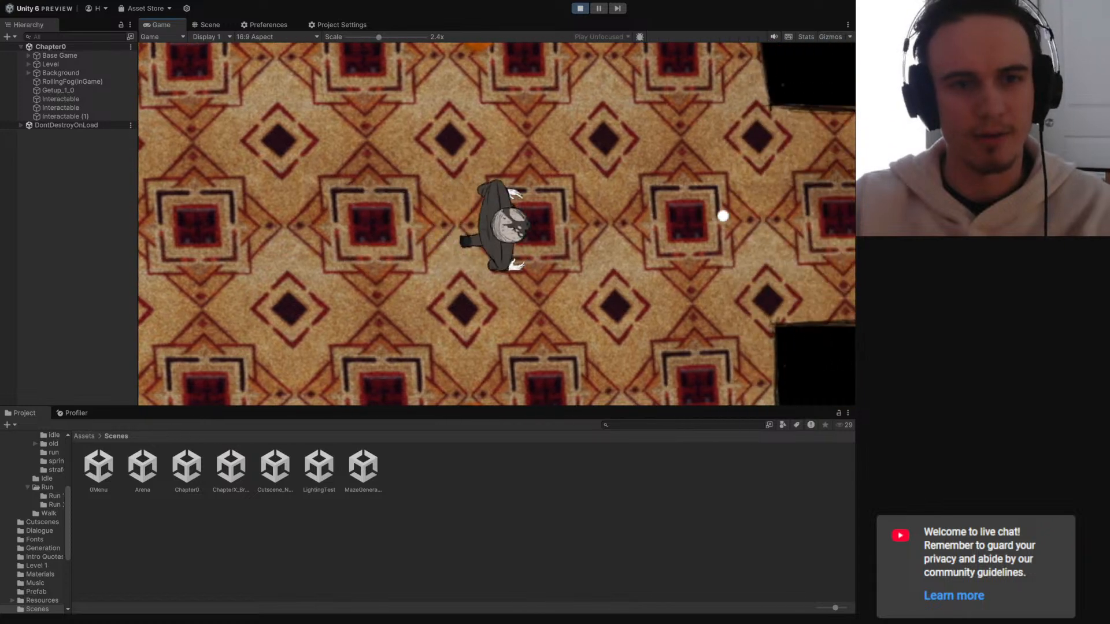
key(d)
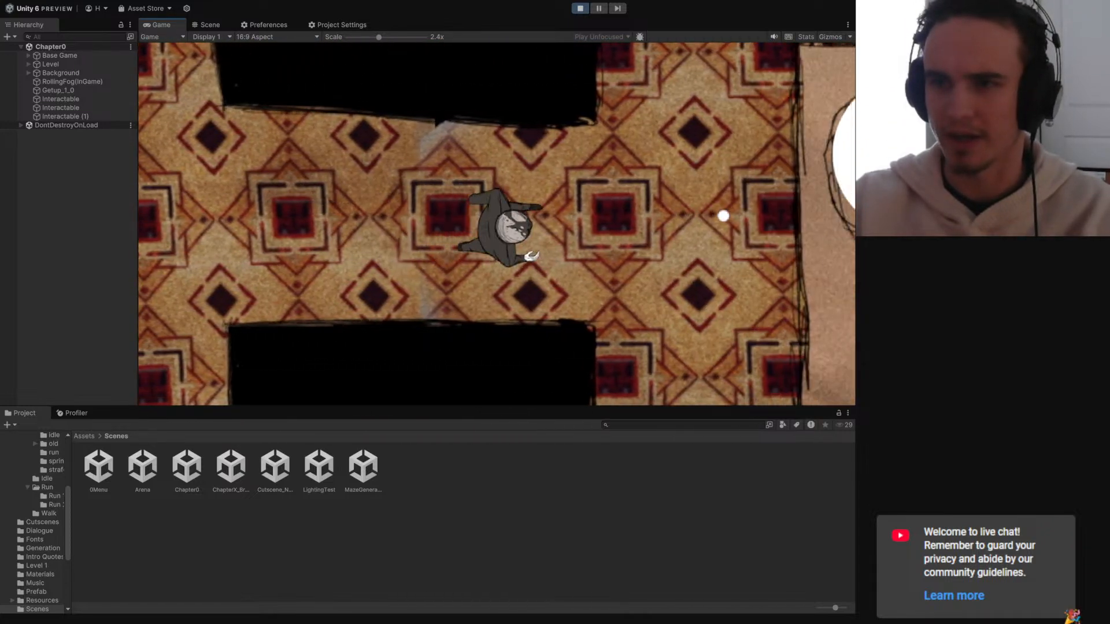
key(d)
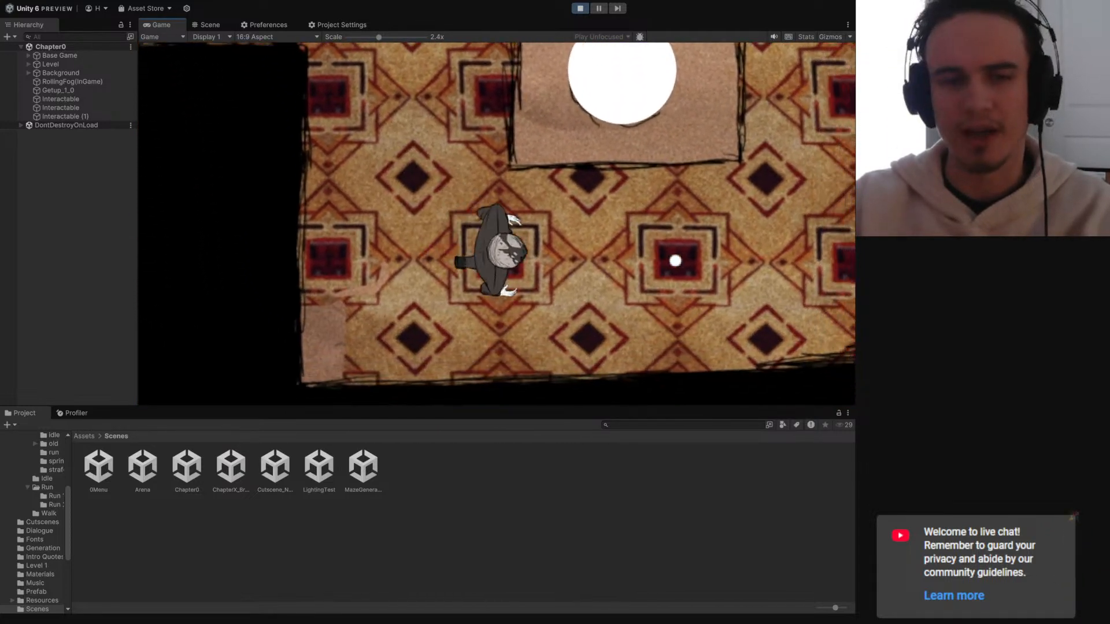
key(d)
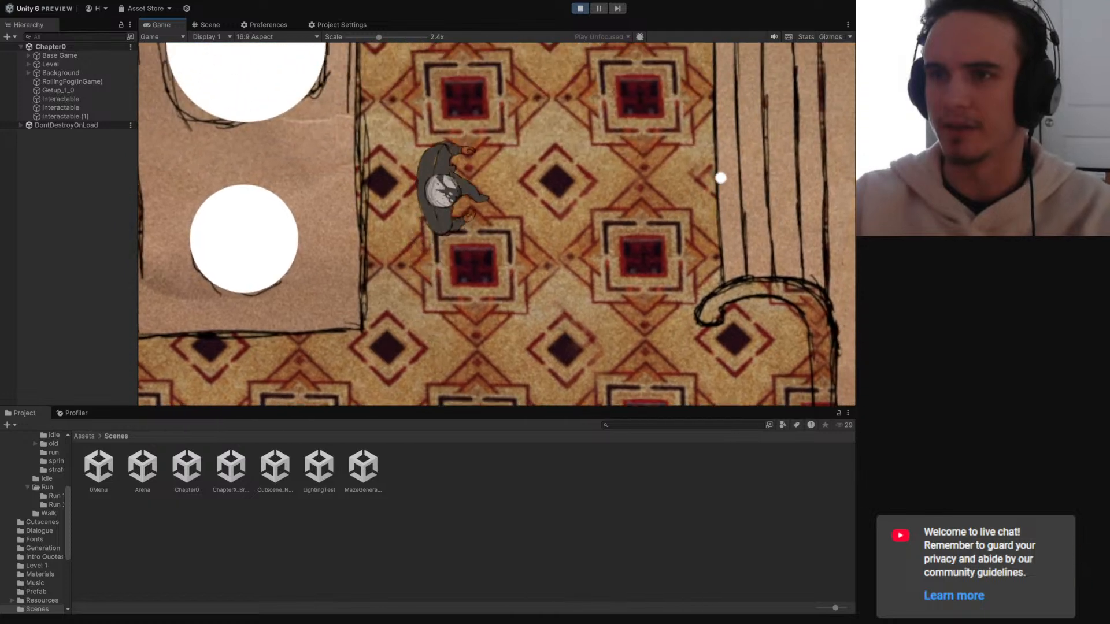
key(d)
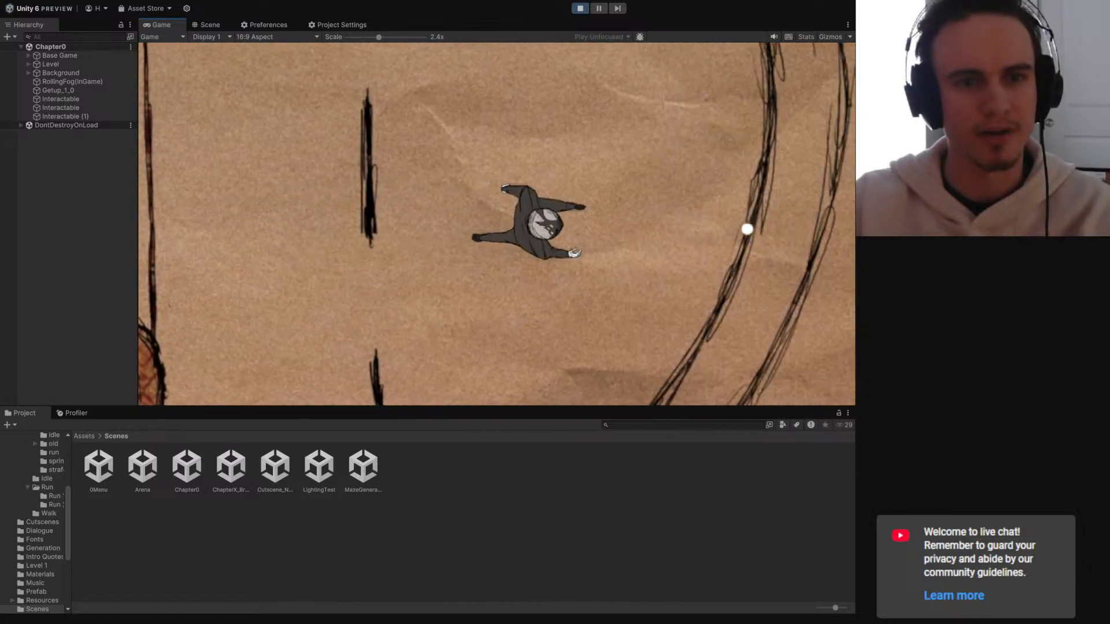
key(d)
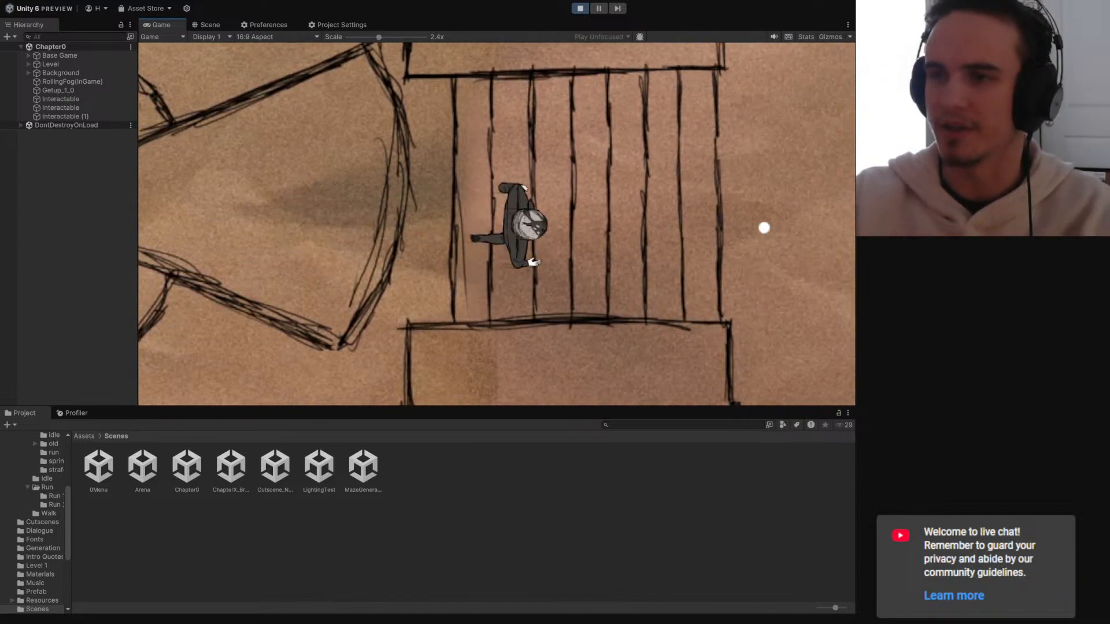
key(d)
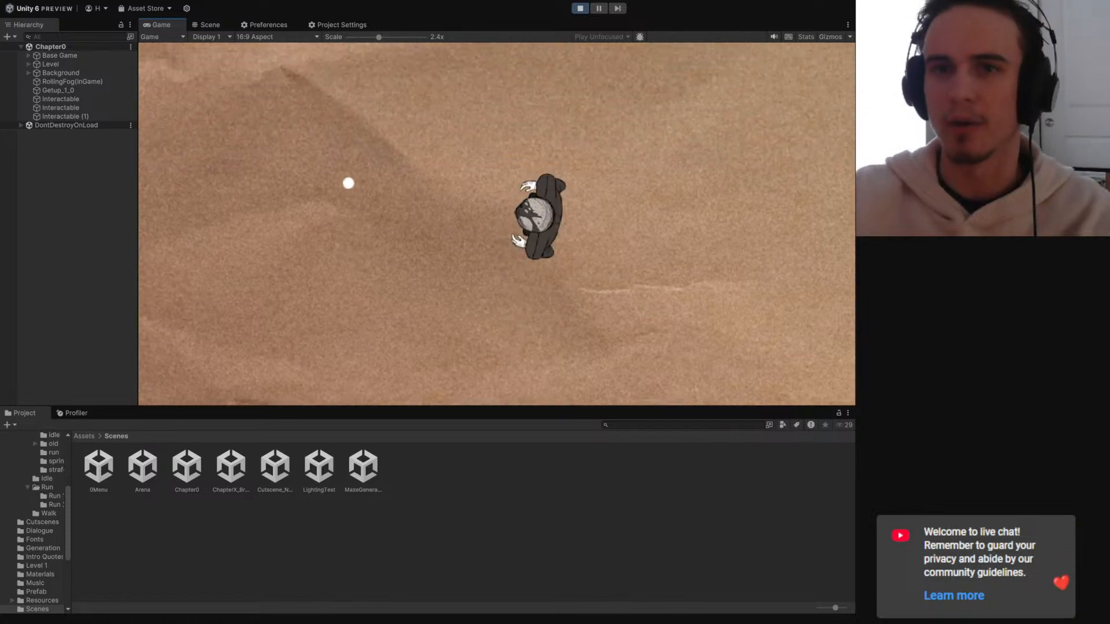
click(29, 65)
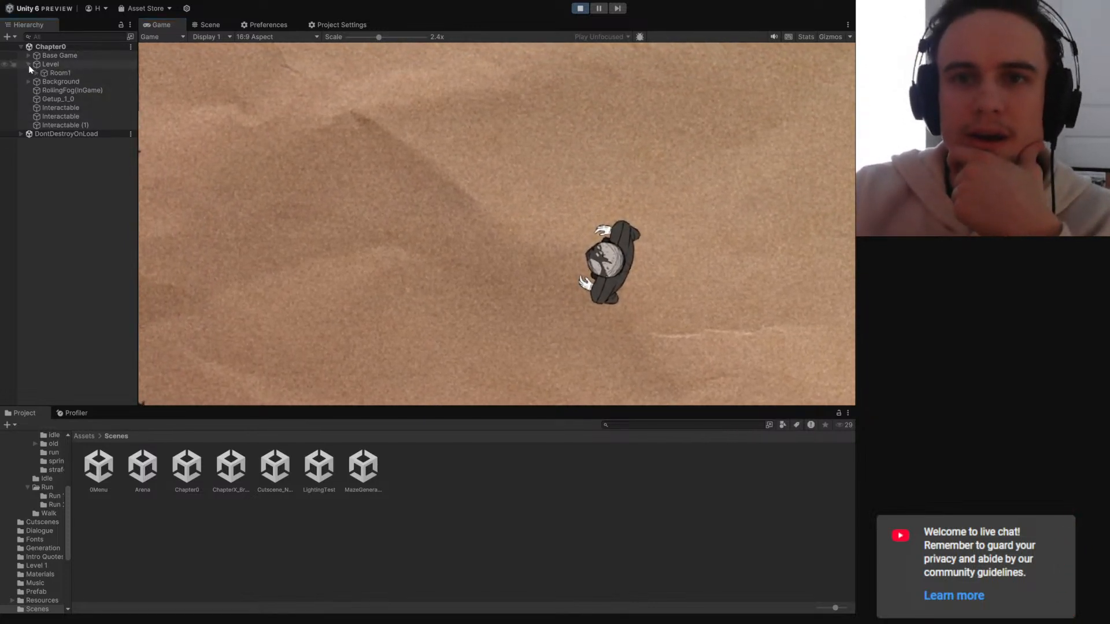
click(29, 64)
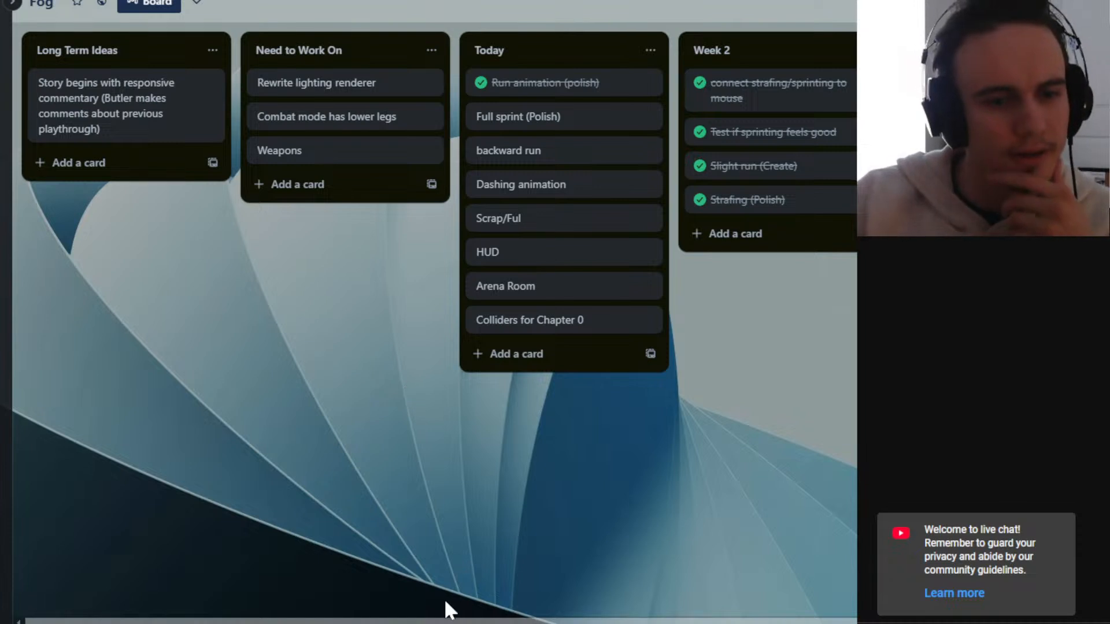
- On the Fog task board, mark "Full sprint (Polish)" complete and move it and "Run animation (polish)" from Today to the top of Week 2
click(481, 117)
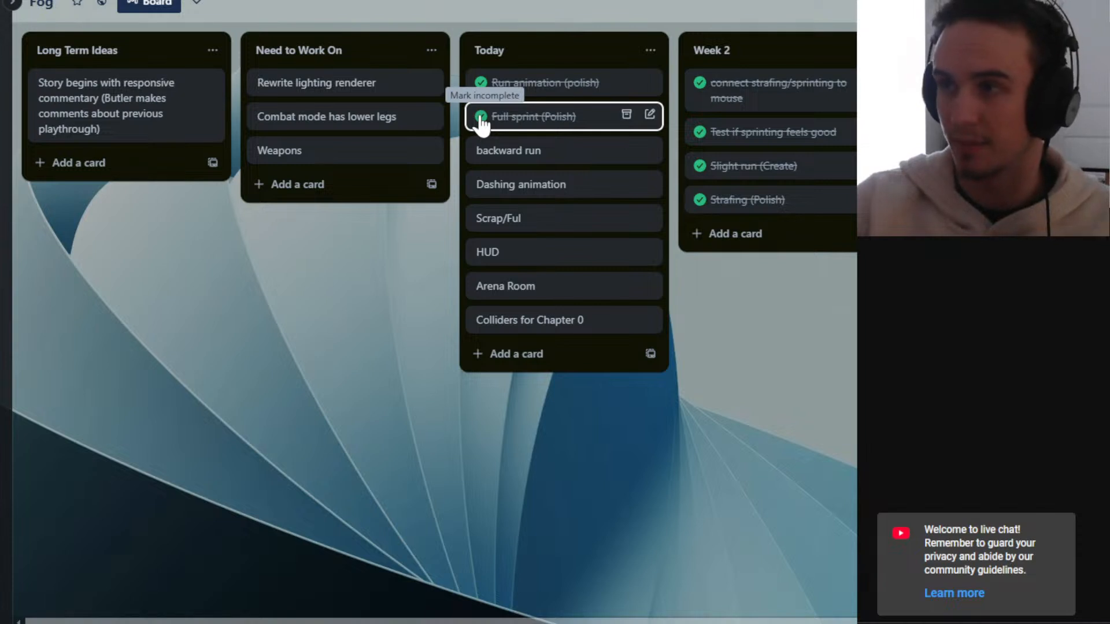
drag(513, 85, 725, 81)
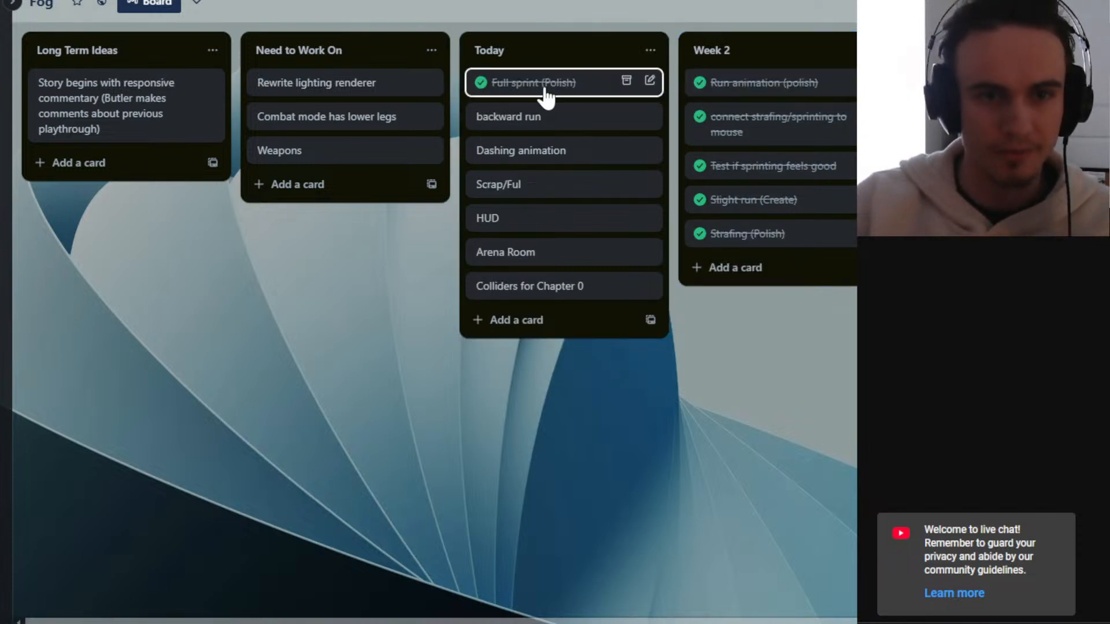
drag(545, 94, 752, 92)
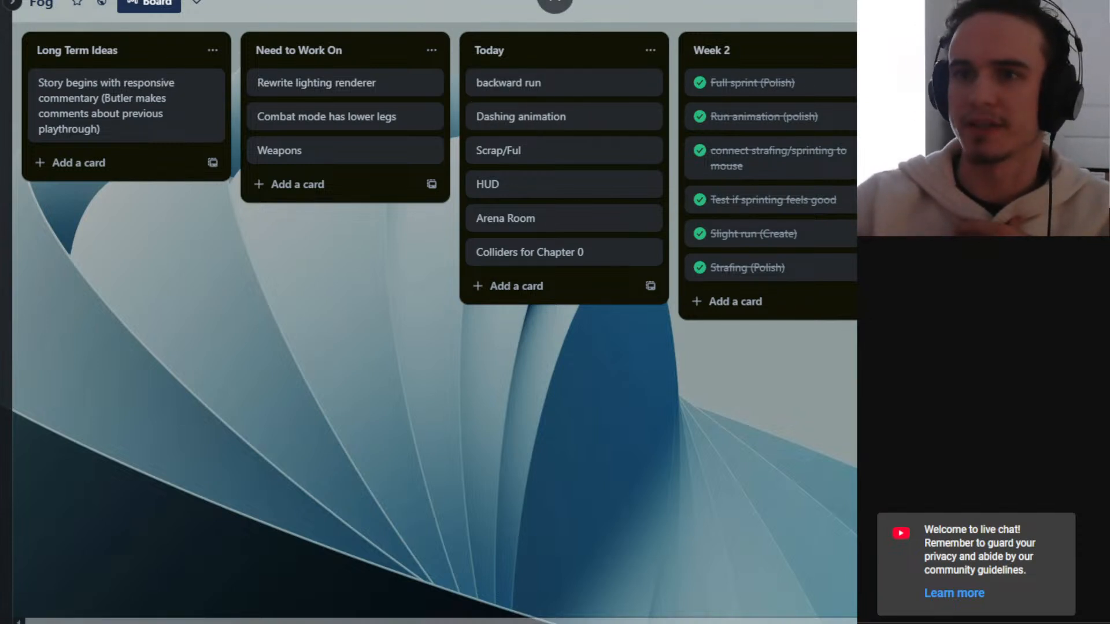
- Switch back to Unity, reduce the game view scale to 1.1x, test the character's movement around the sketched room, and stop the game
key(alt+Tab)
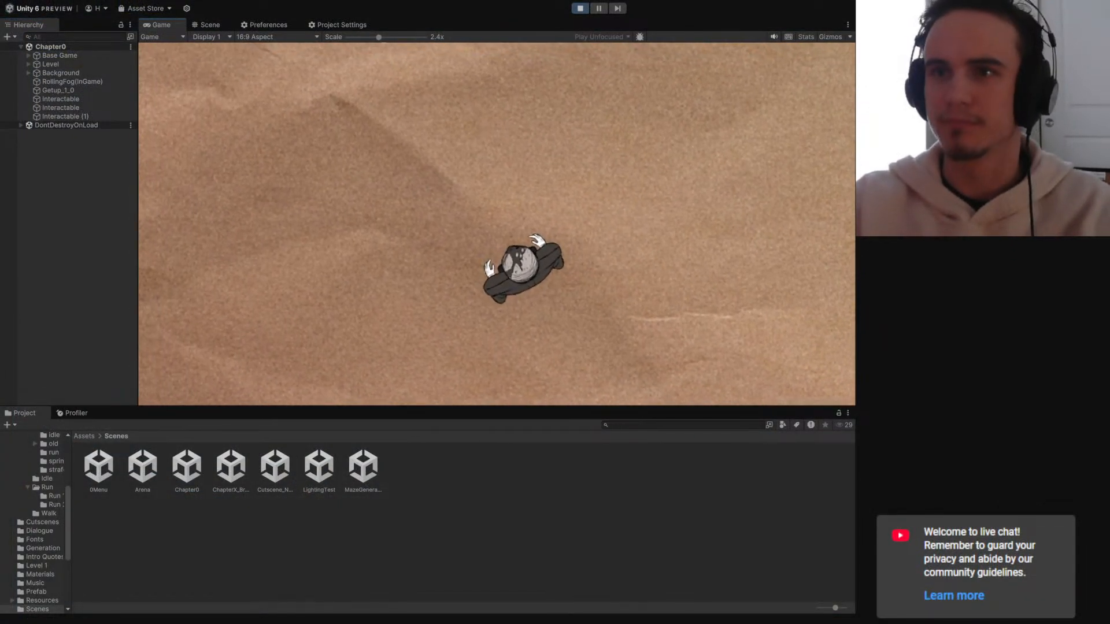
scroll(463, 144, down, 5)
key(a)
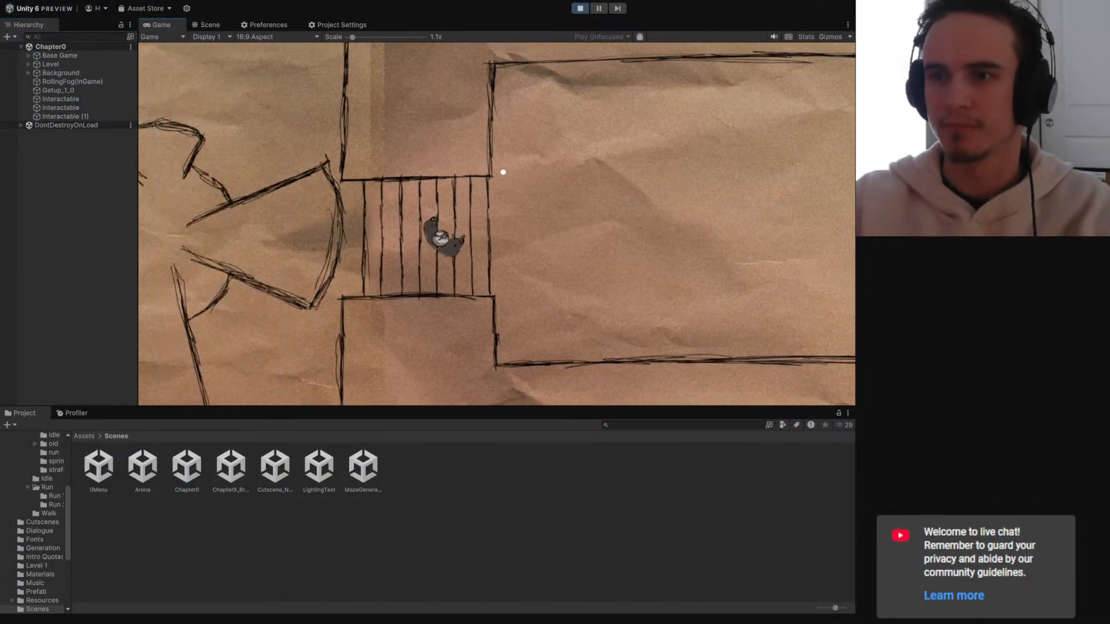
key(d)
key(d)
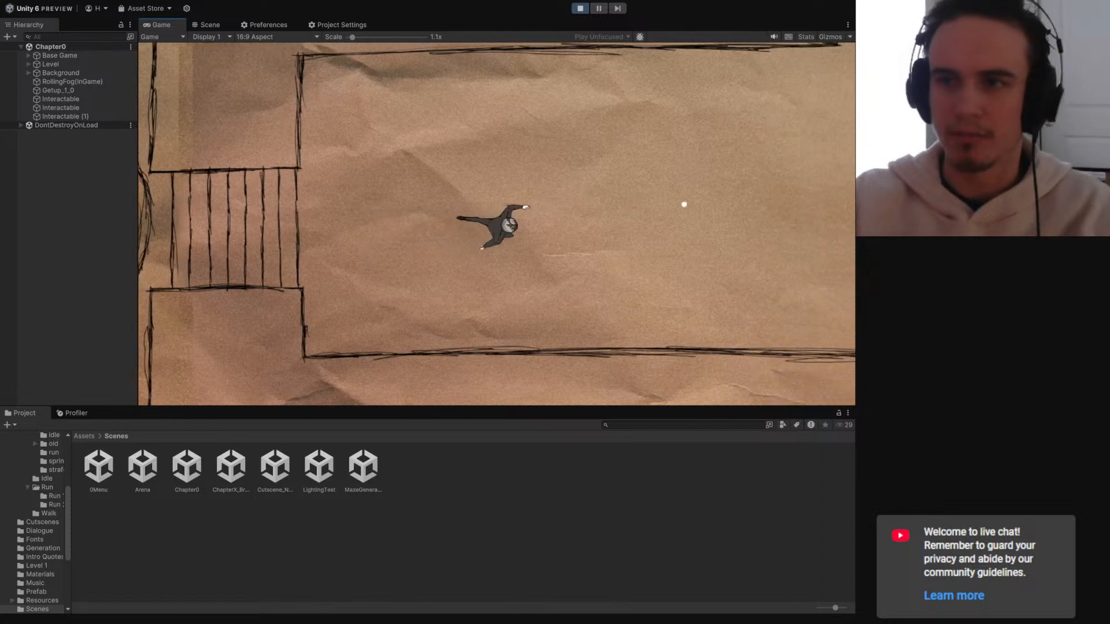
key(d)
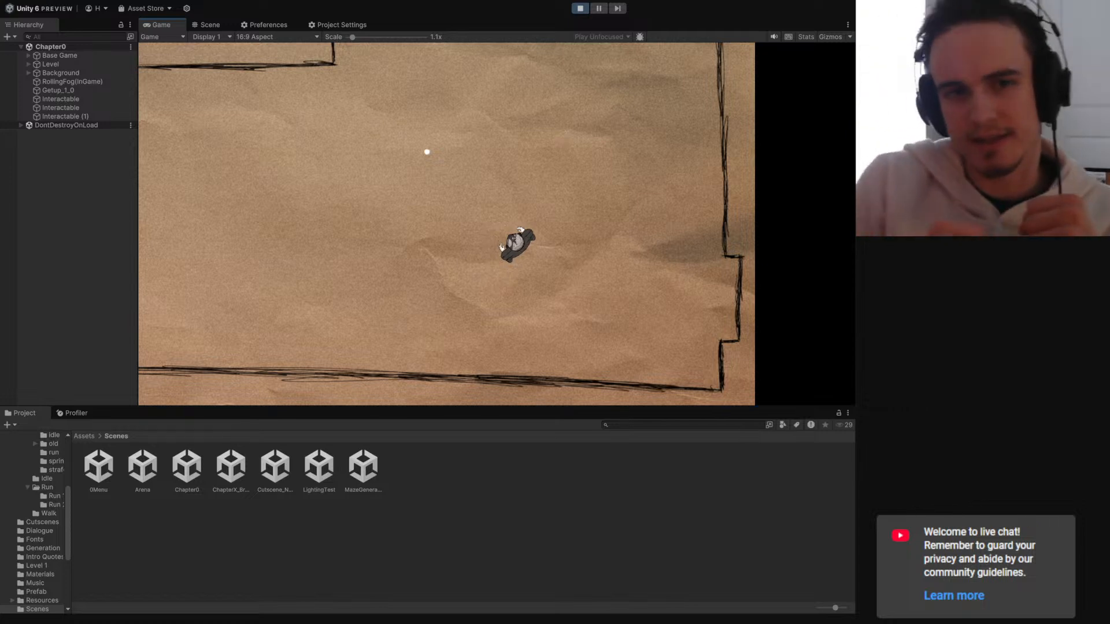
key(a)
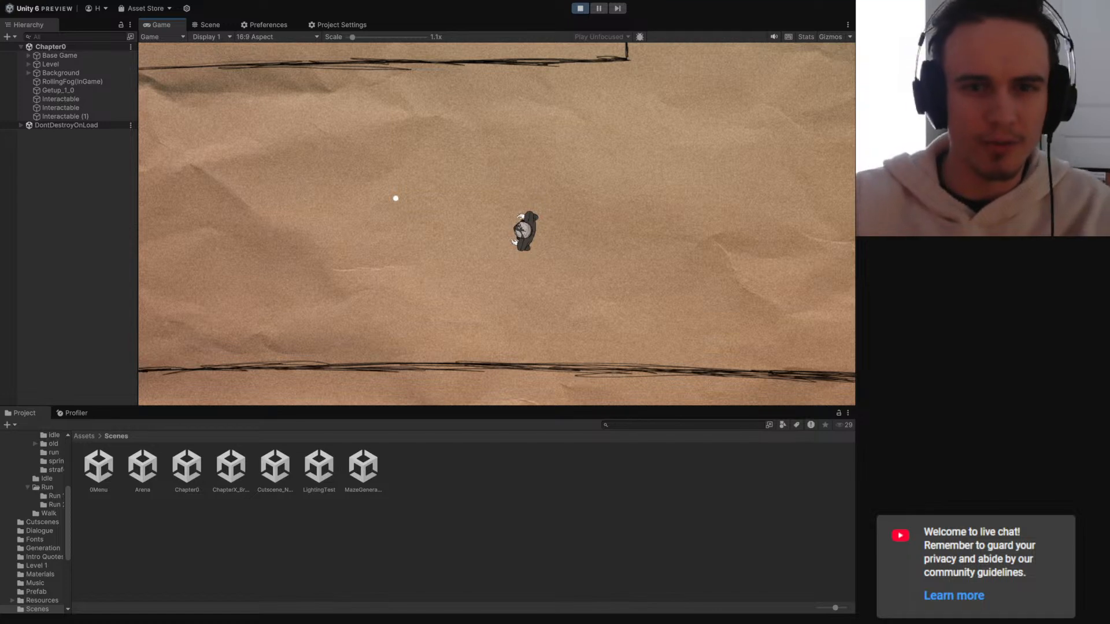
key(a)
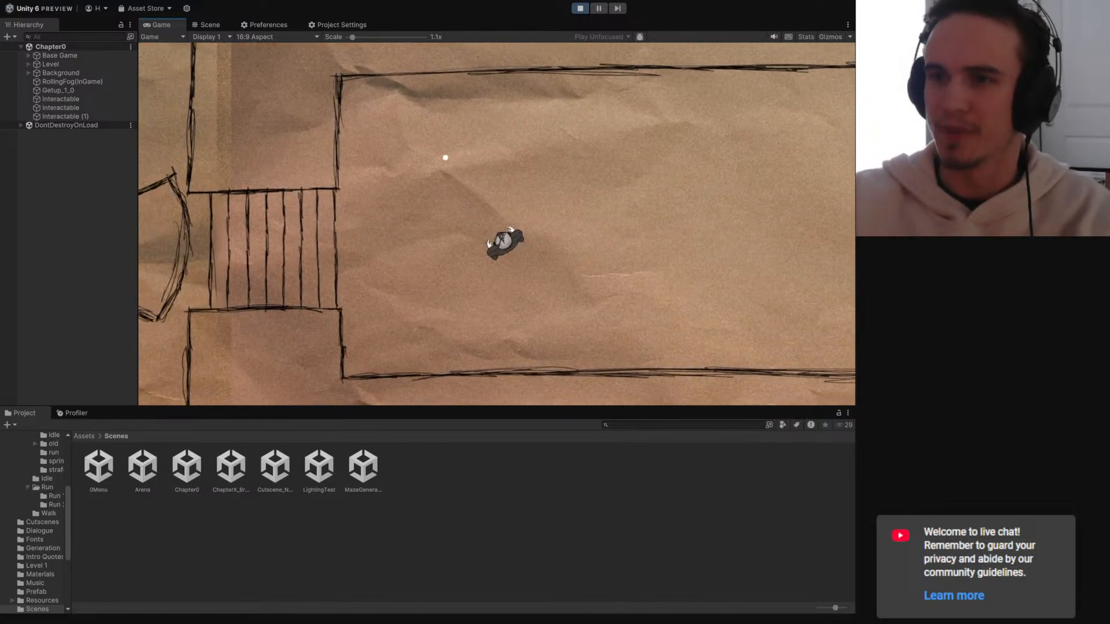
click(580, 9)
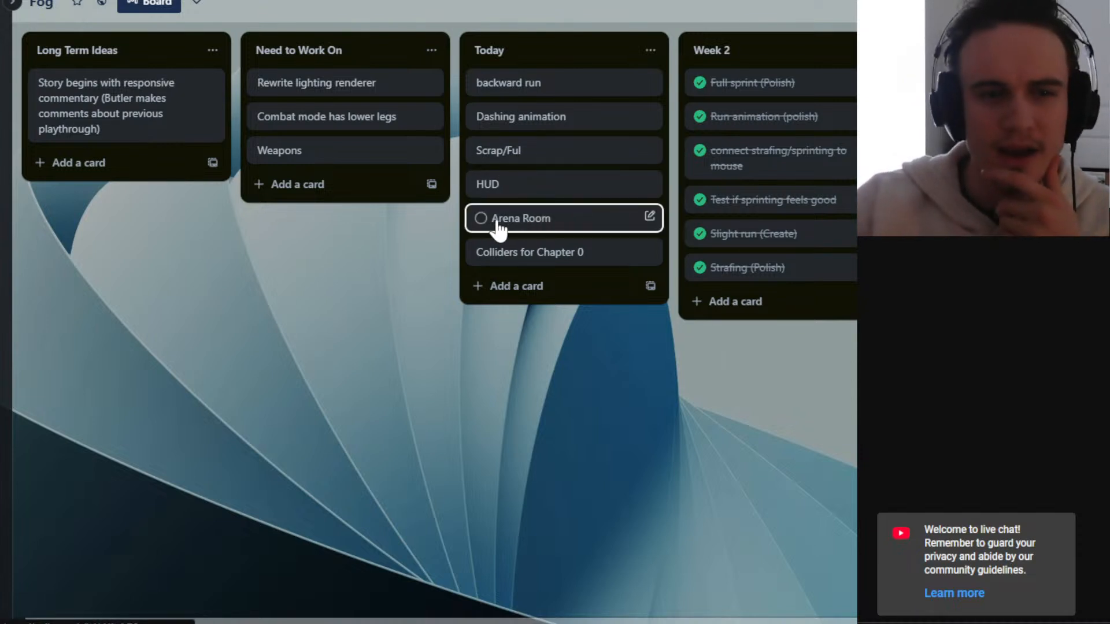
- On the Fog task board, move the "Arena Room" card to the top of the Today list
drag(489, 228, 525, 95)
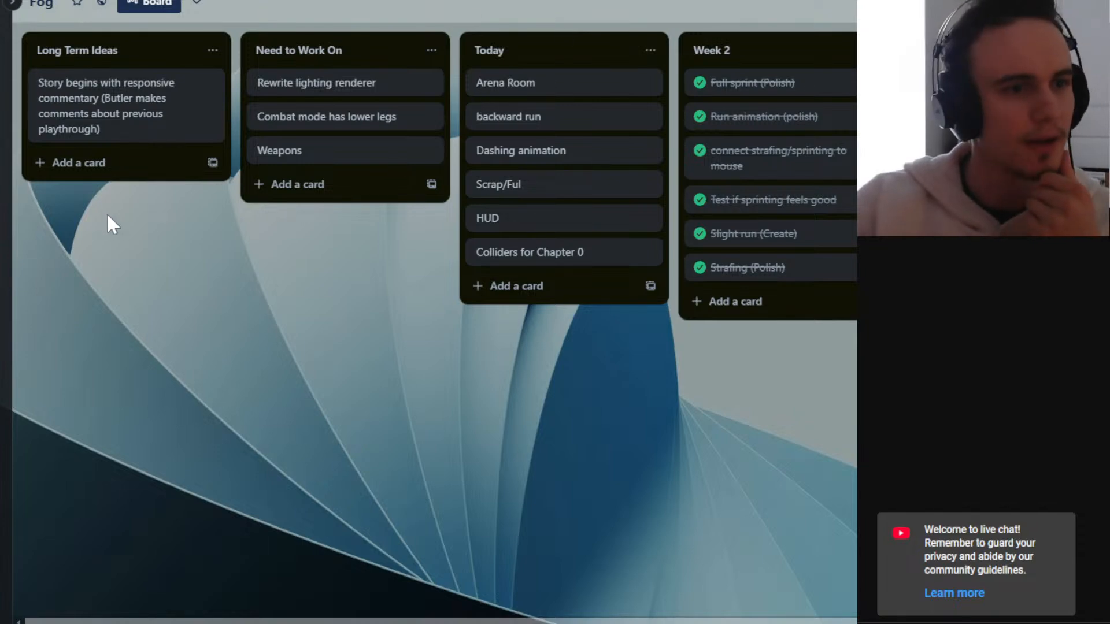
- Switch back to Unity and examine the Chapter0 room layout in the scene view, from the carpeted rooms through the sketched rooms
key(alt+Tab)
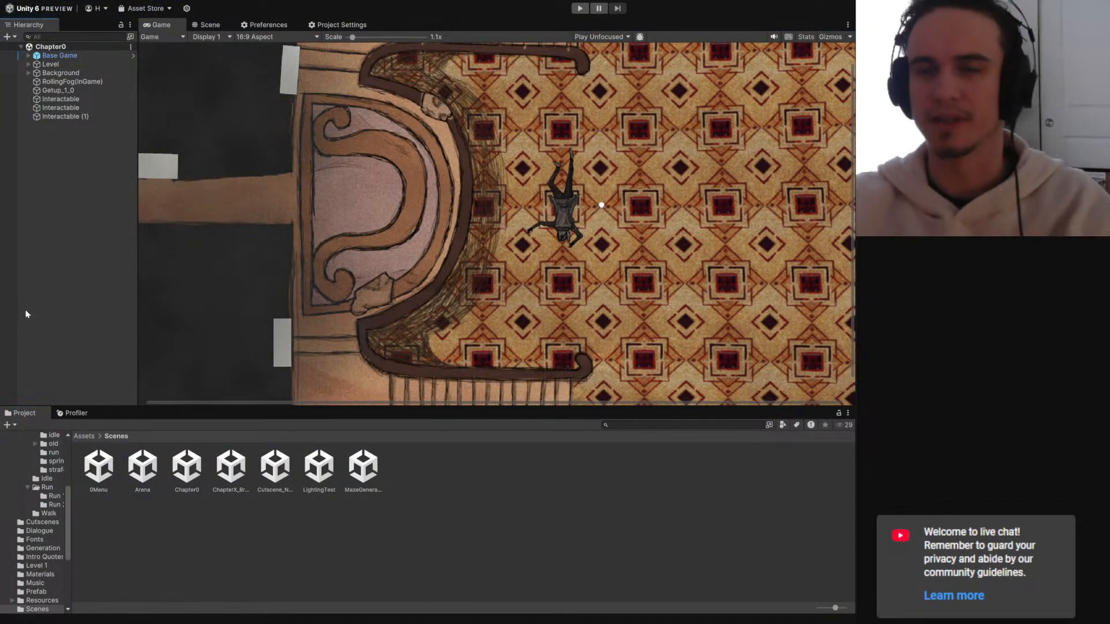
click(208, 24)
scroll(721, 224, down, 3)
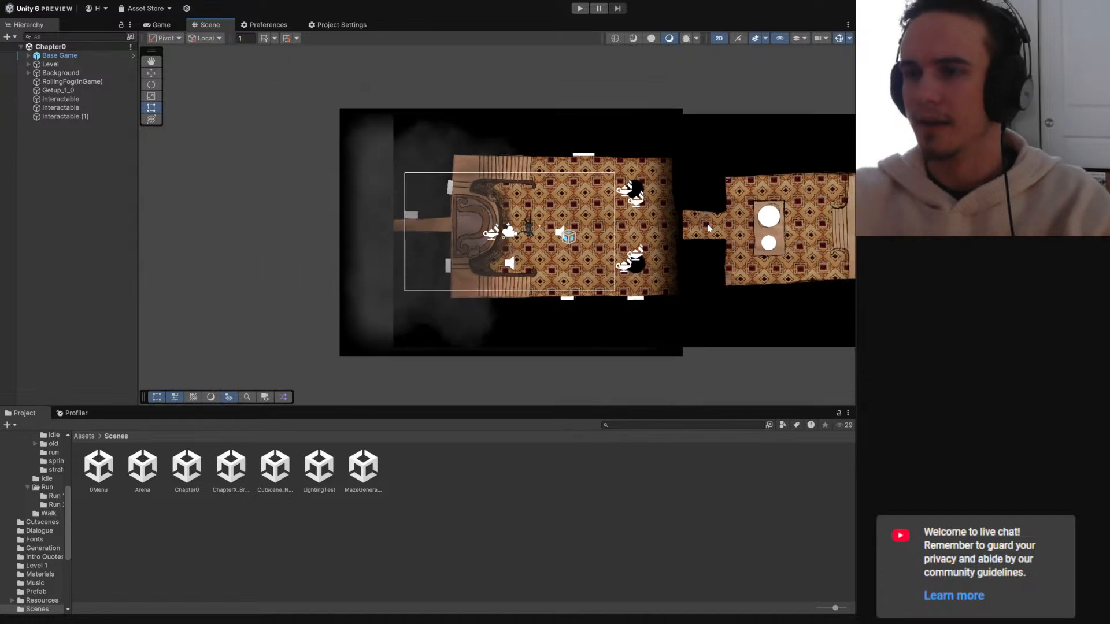
scroll(721, 224, up, 4)
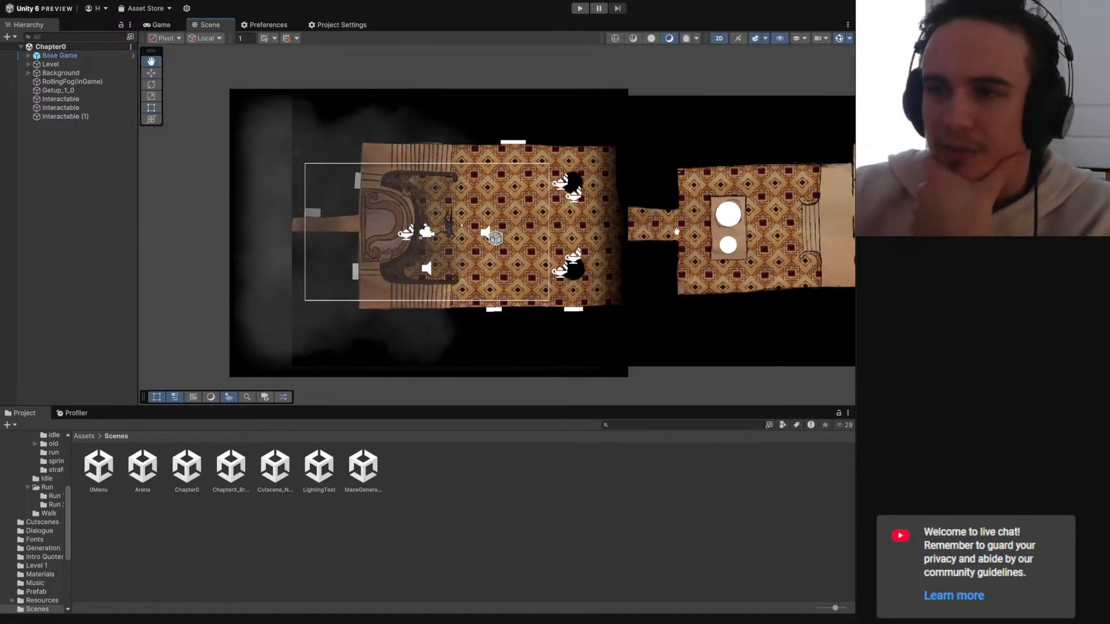
drag(696, 221, 544, 224)
drag(628, 243, 386, 235)
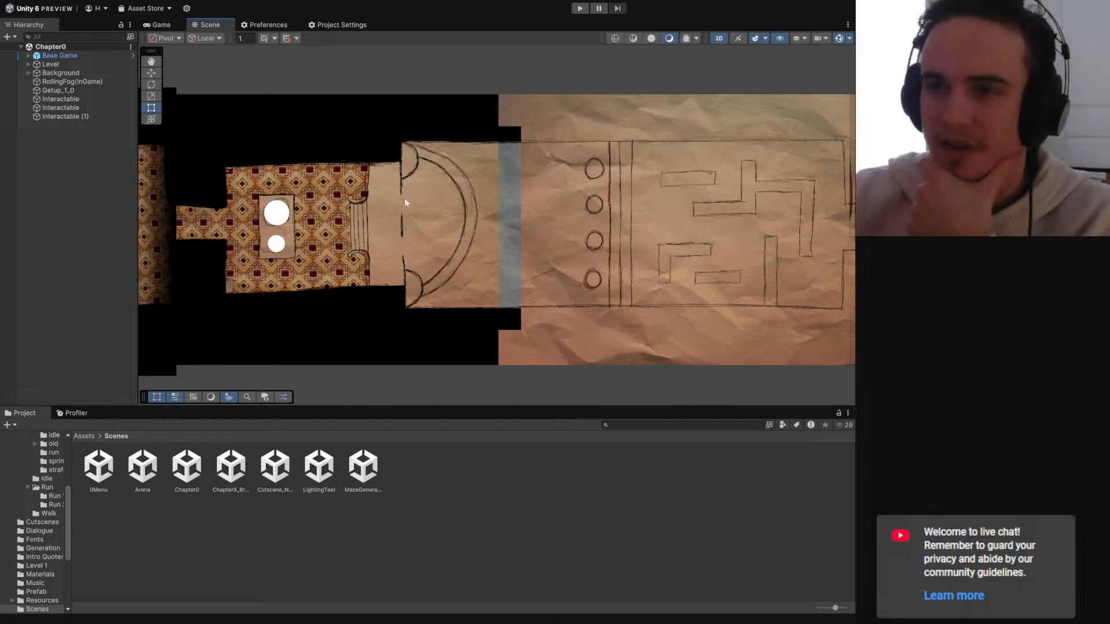
drag(600, 198, 354, 223)
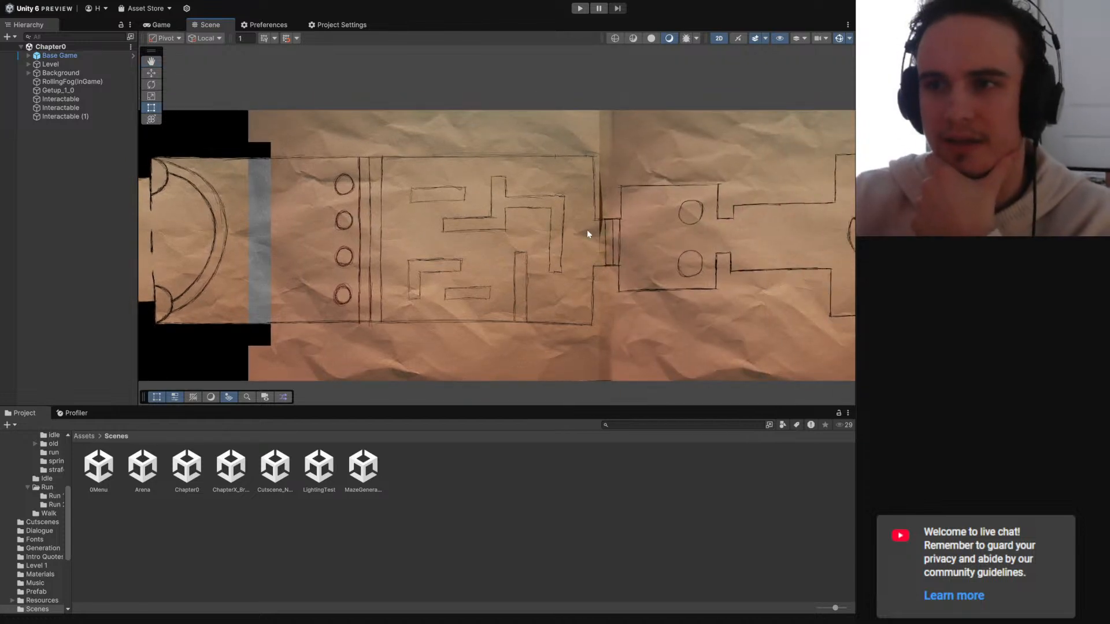
drag(593, 216, 585, 219)
drag(337, 229, 746, 240)
scroll(396, 231, up, 4)
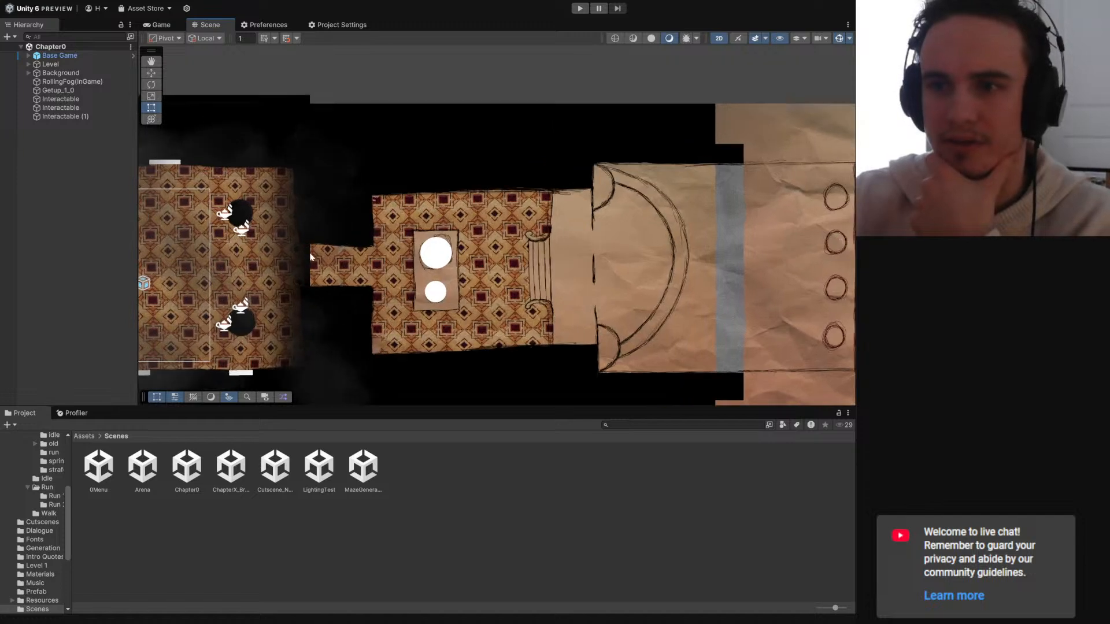
drag(310, 251, 551, 208)
scroll(409, 198, up, 4)
drag(216, 165, 680, 205)
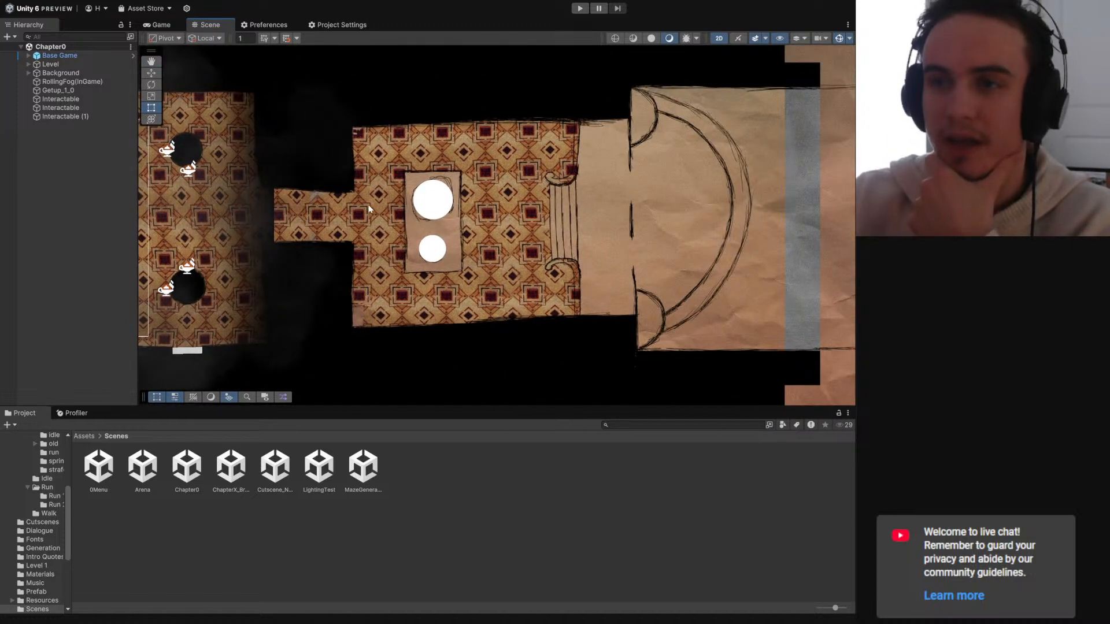
- Run the Chapter0 scene again in the game view
click(174, 25)
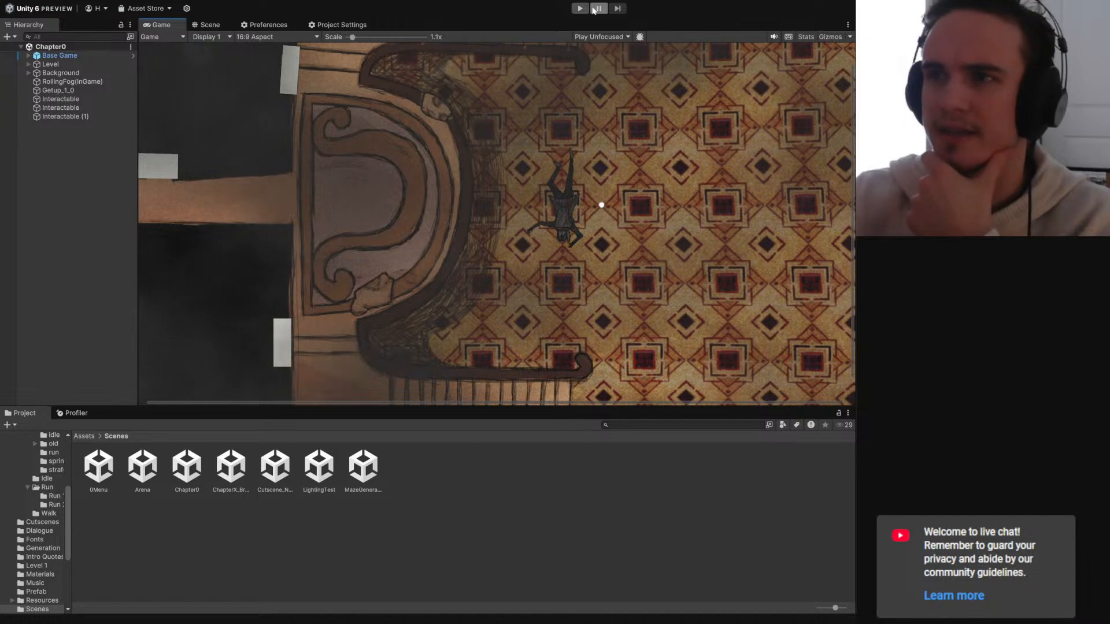
key(ctrl+p)
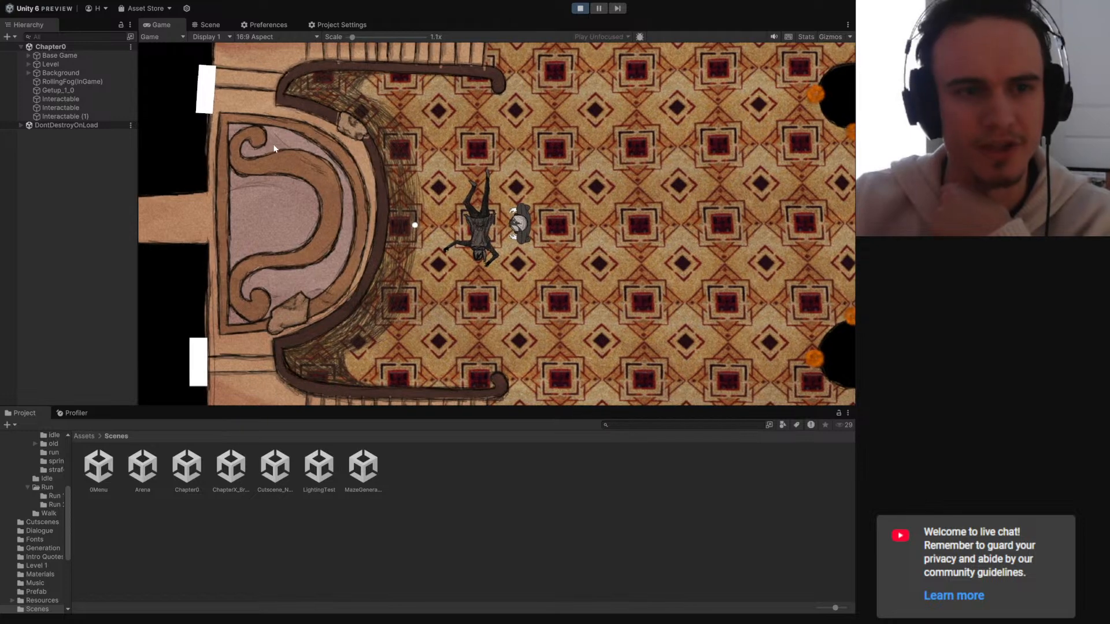
- Check the running game at 1.8x scale, stop it and reset the game view scale to 1x
drag(353, 37, 369, 36)
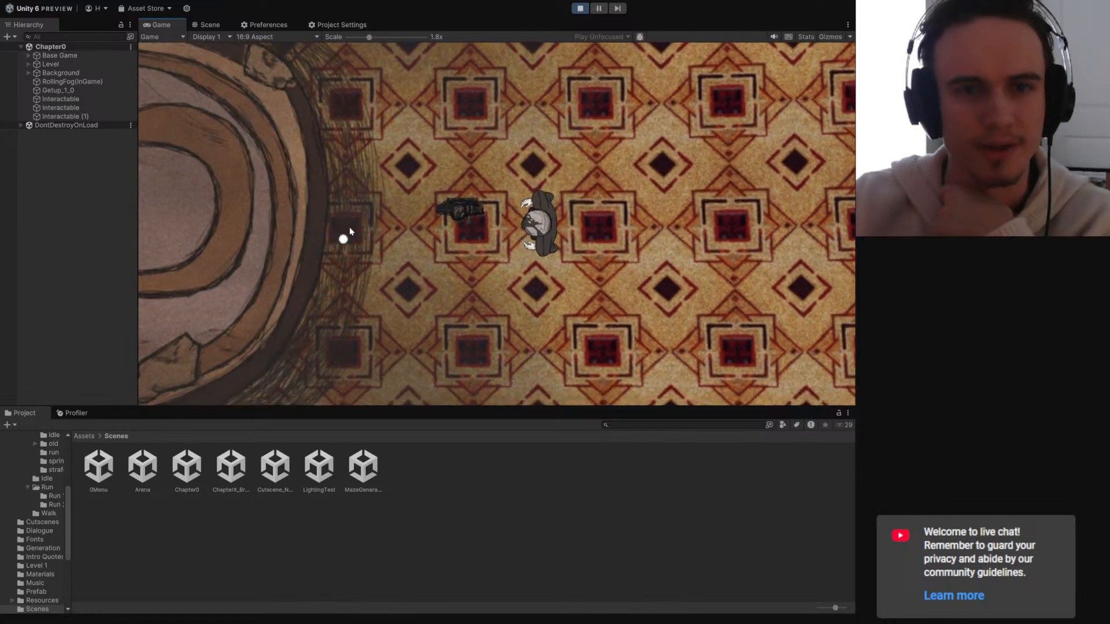
click(580, 8)
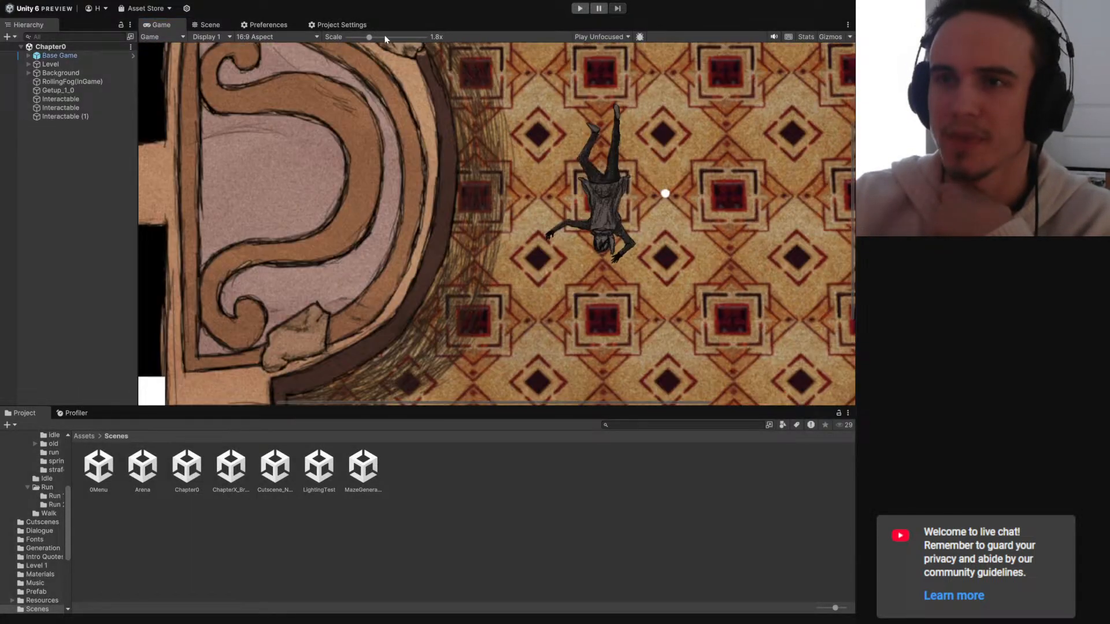
drag(369, 37, 344, 36)
- Examine the Chapter0 layout in the scene view, from the semicircular room through the sketched maze to the last large hall
click(209, 25)
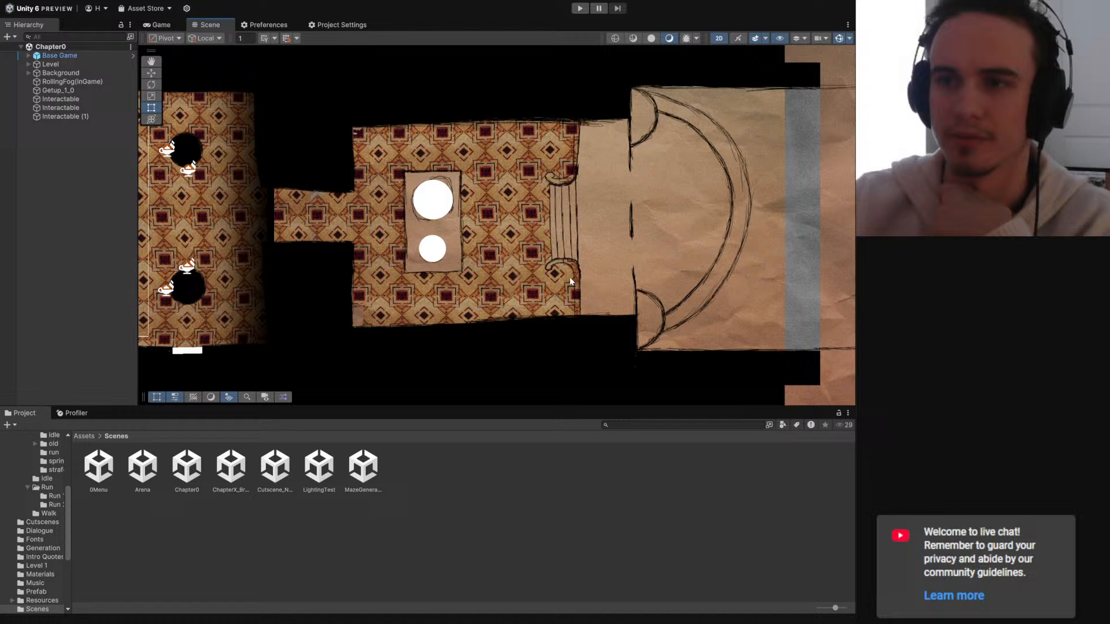
click(674, 211)
key(f)
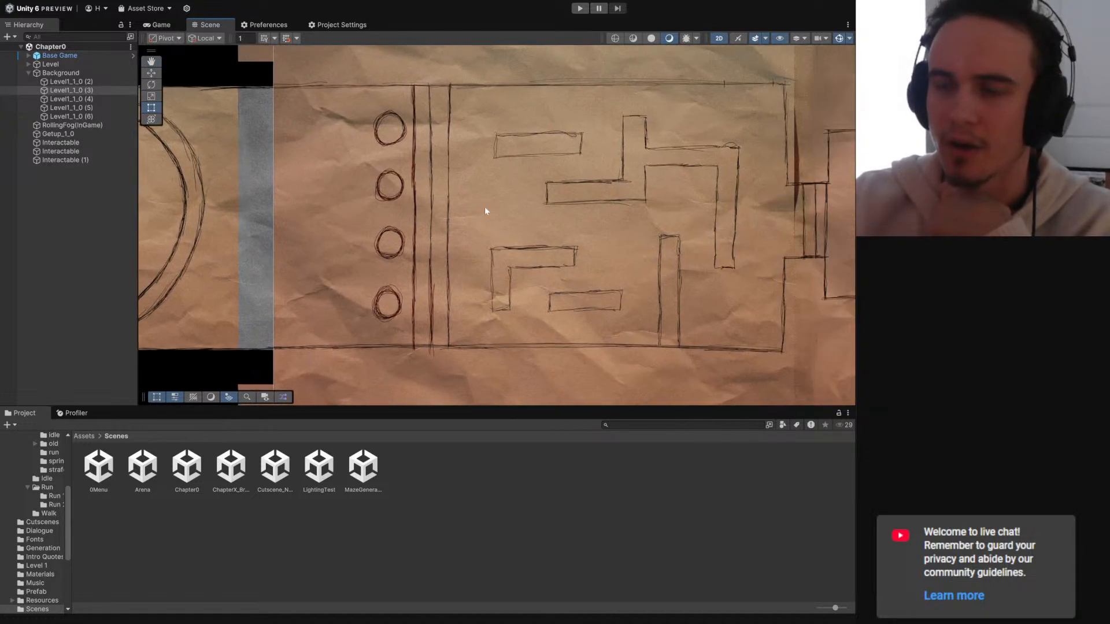
drag(667, 209, 348, 221)
drag(764, 222, 244, 231)
drag(513, 216, 486, 217)
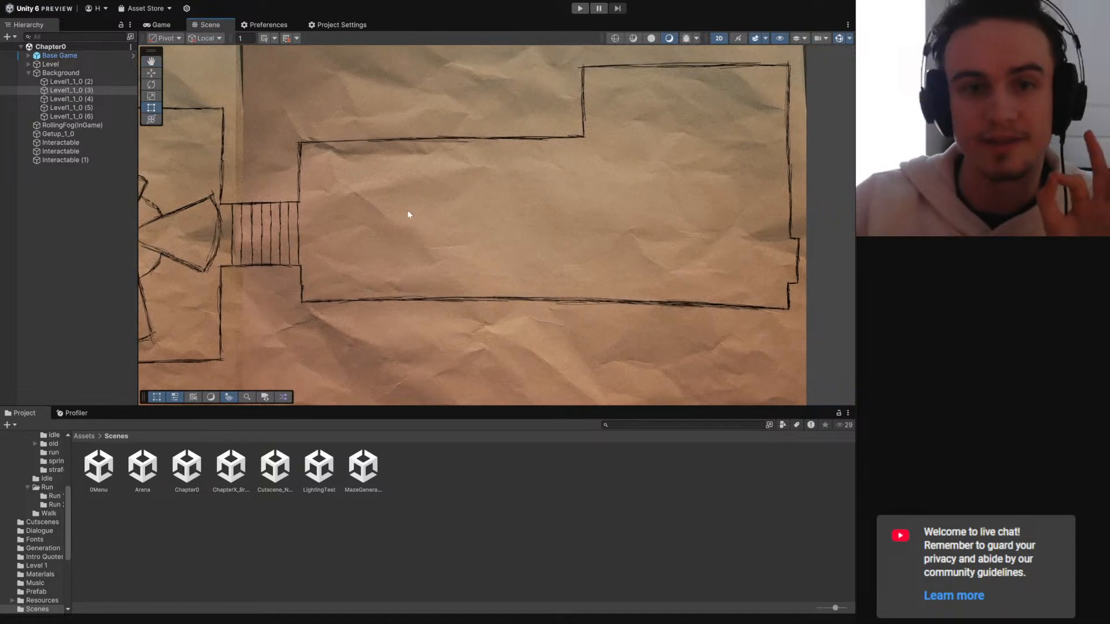
scroll(408, 215, down, 2)
scroll(376, 220, up, 1)
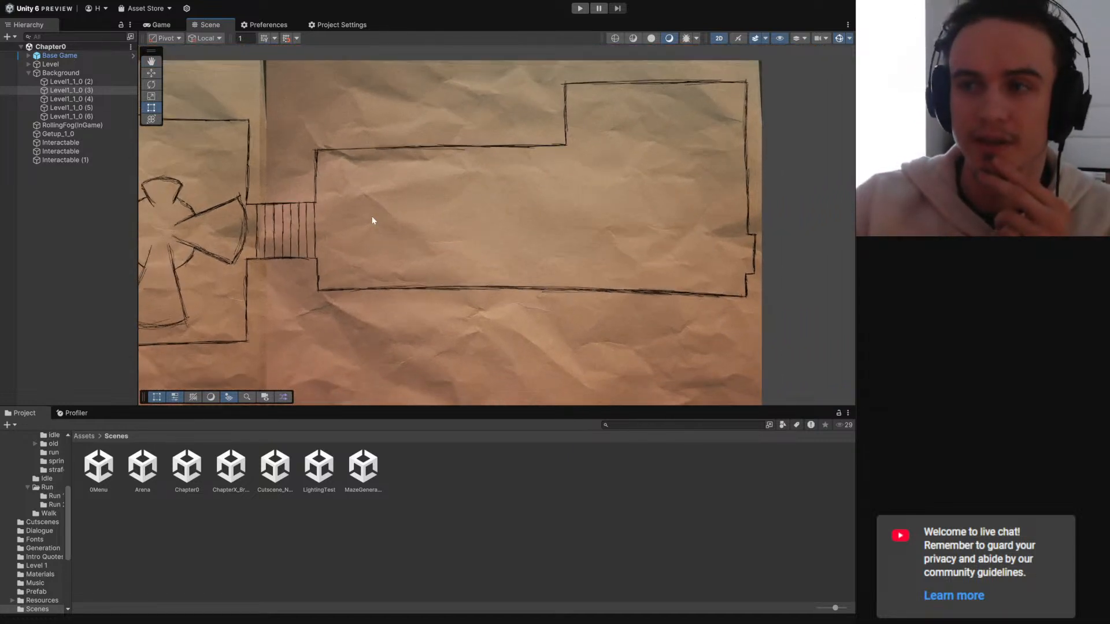
- Examine the sketched rooms back from the last hall to the upper corner of the maze room
drag(148, 225, 431, 229)
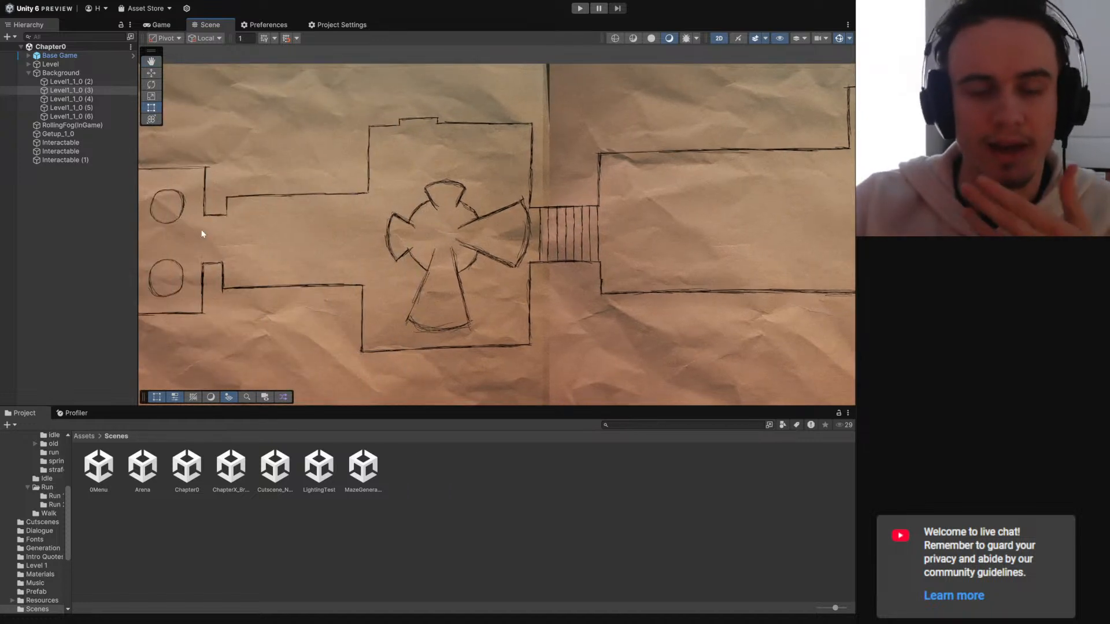
drag(209, 229, 616, 226)
scroll(335, 238, up, 1)
scroll(335, 241, up, 2)
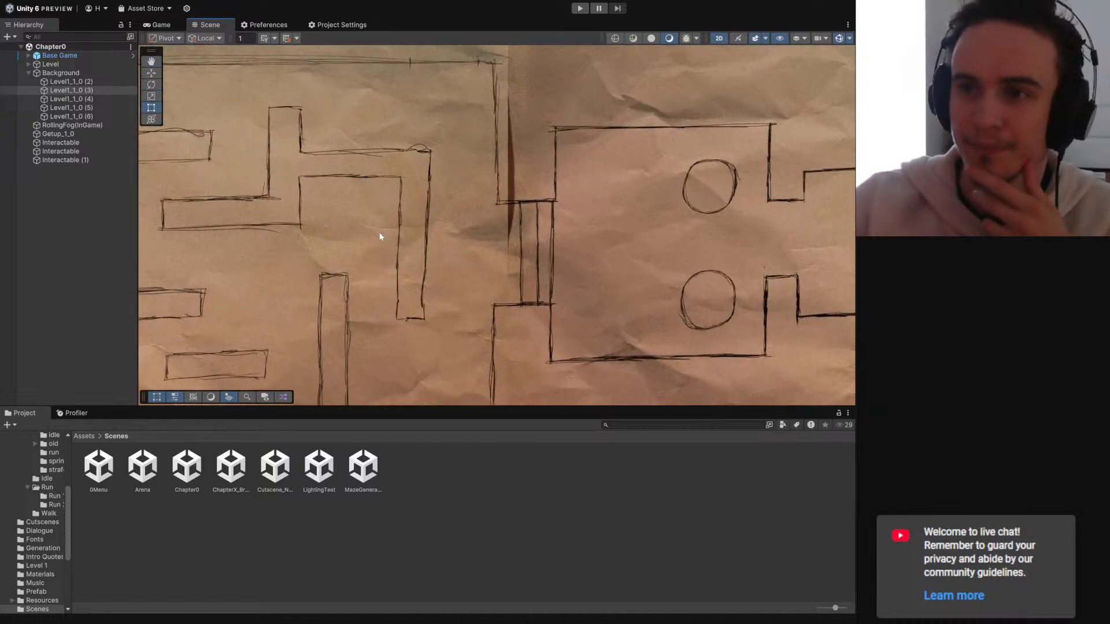
drag(352, 196, 409, 278)
scroll(484, 164, up, 2)
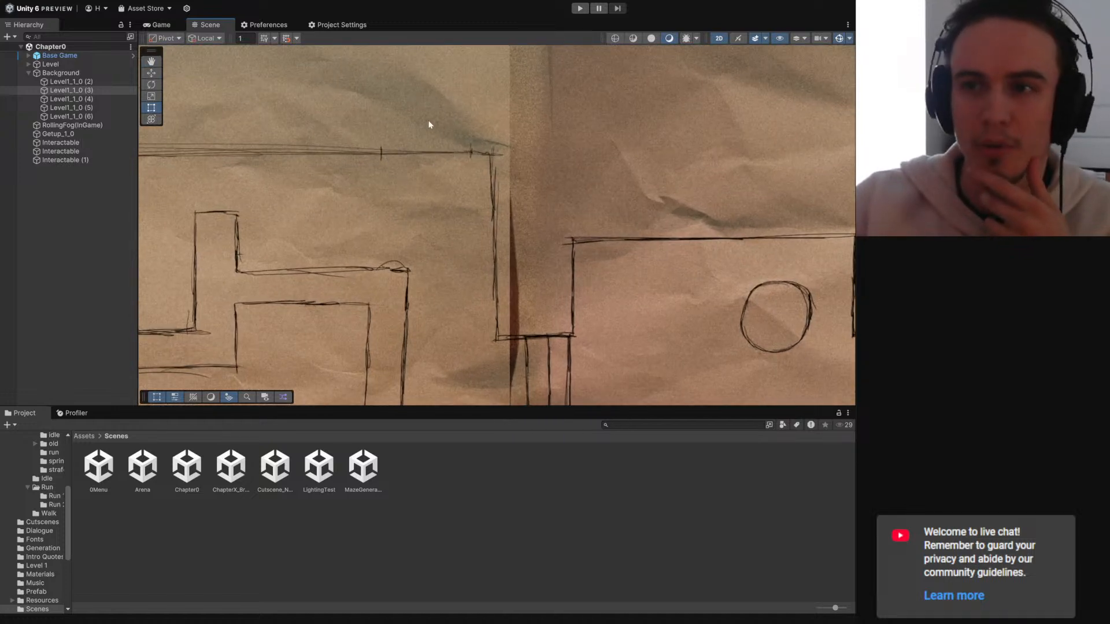
drag(336, 183, 445, 228)
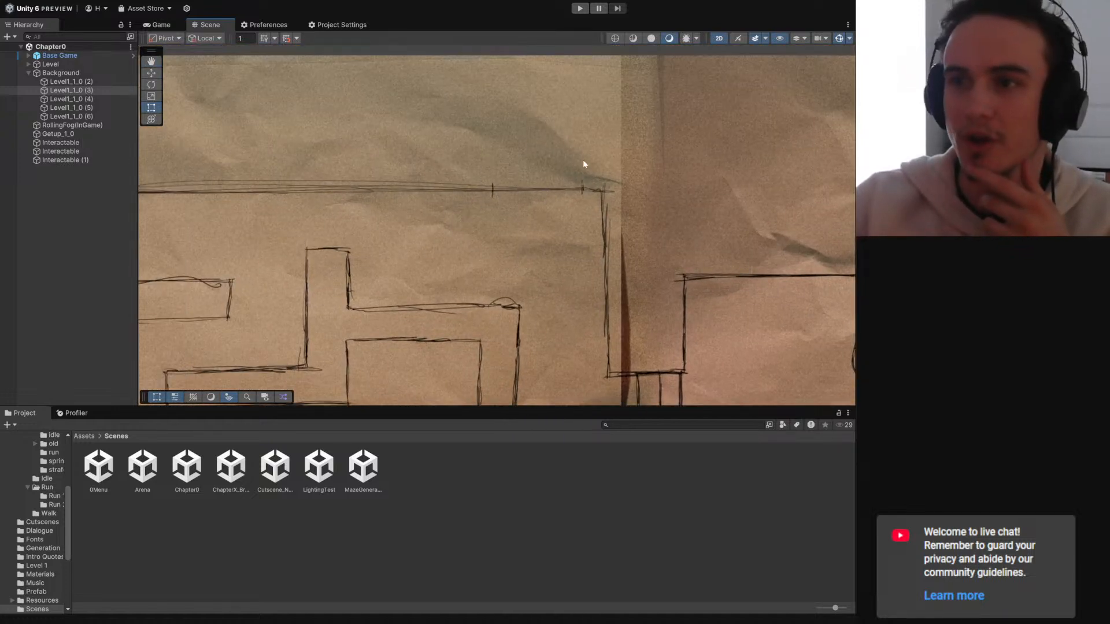
scroll(487, 386, down, 2)
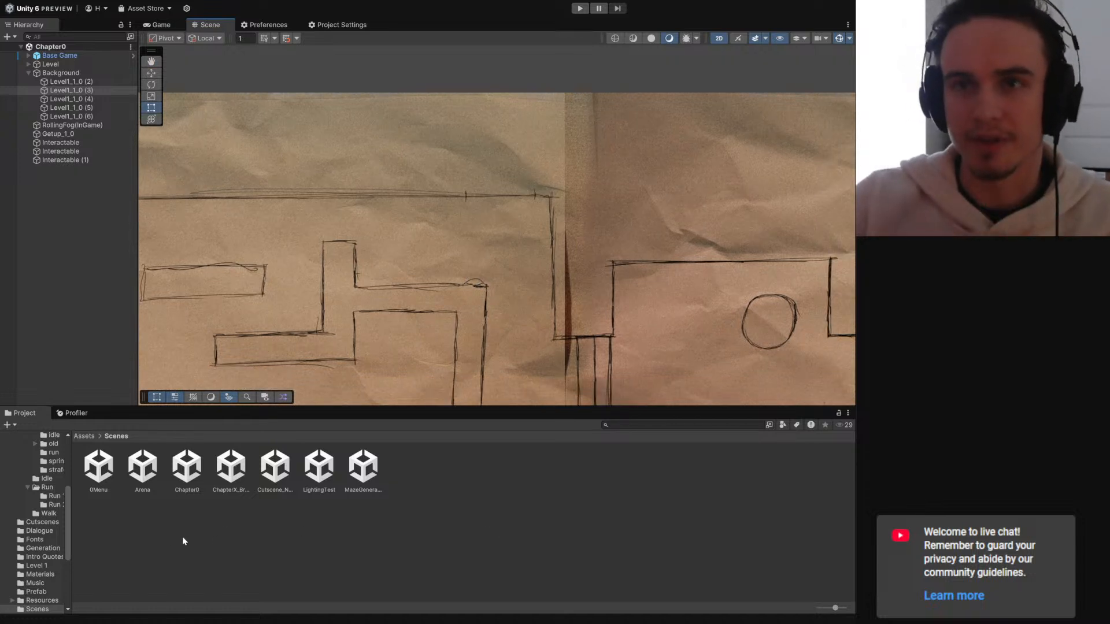
- Open the Arena scene and frame its Base Game object in the scene view
double_click(142, 467)
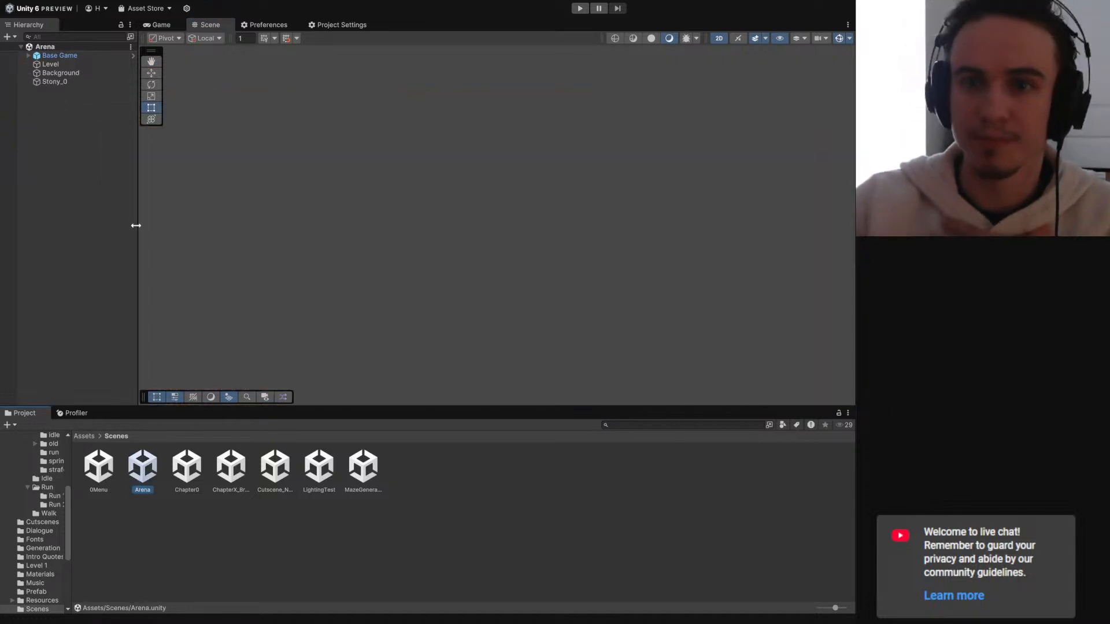
click(81, 56)
key(f)
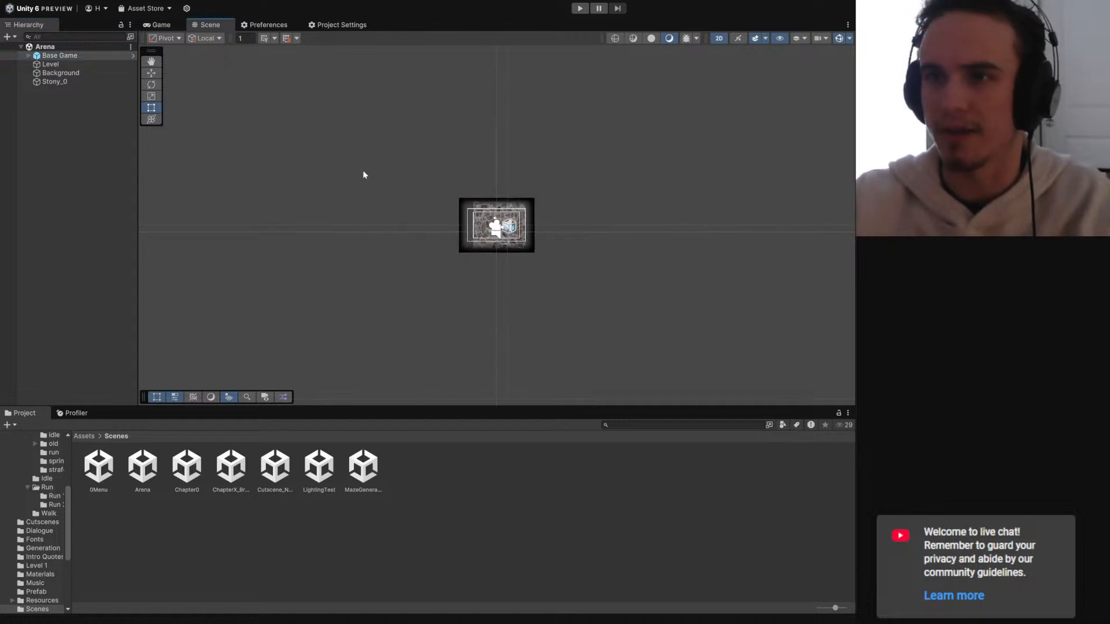
scroll(555, 203, up, 5)
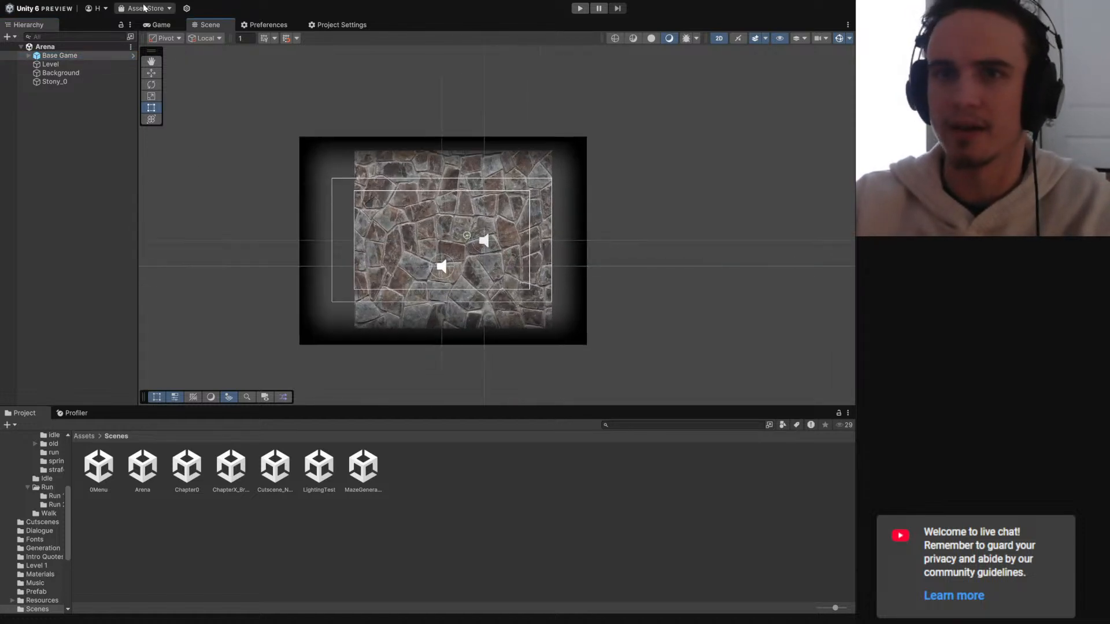
- Show the Arena in the game view and go through its Base Game, Level, Background and Stony_0 objects
click(156, 24)
click(29, 56)
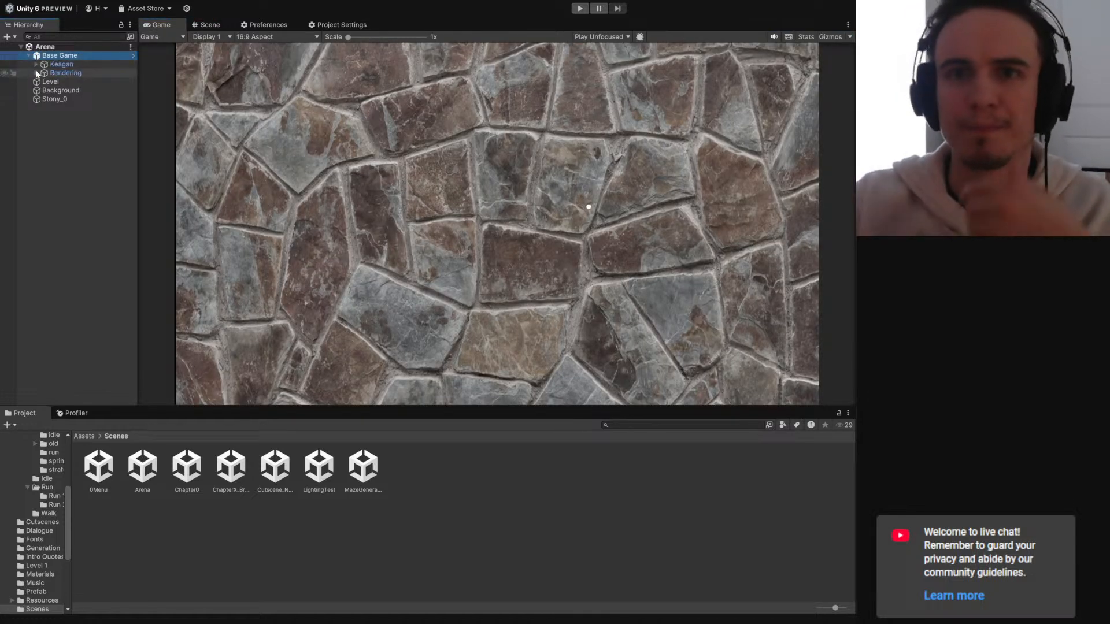
click(40, 81)
click(44, 90)
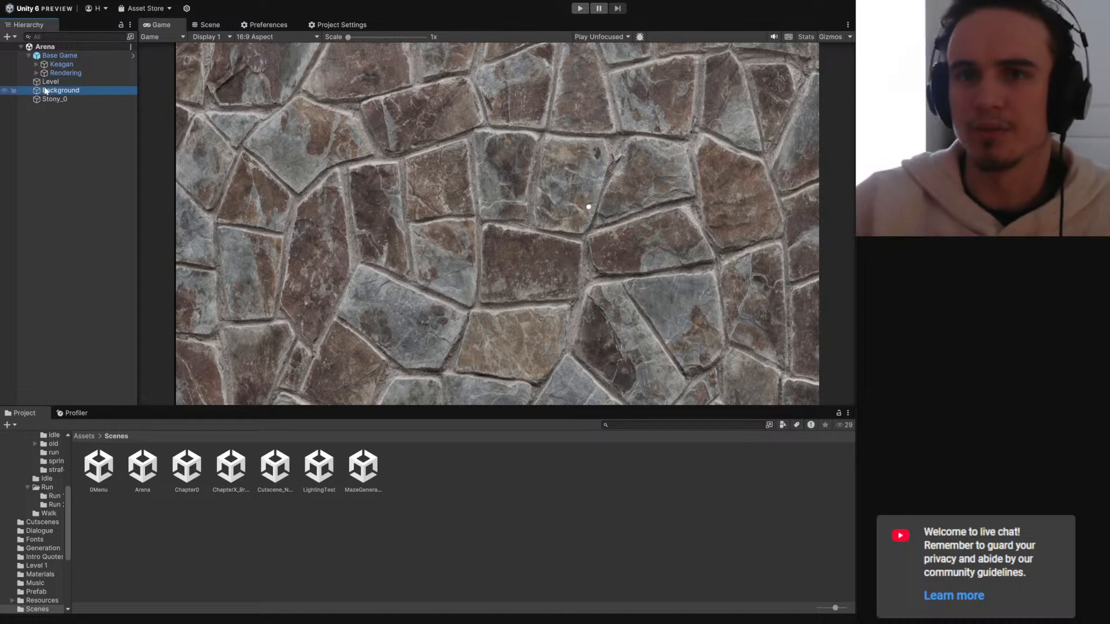
click(47, 101)
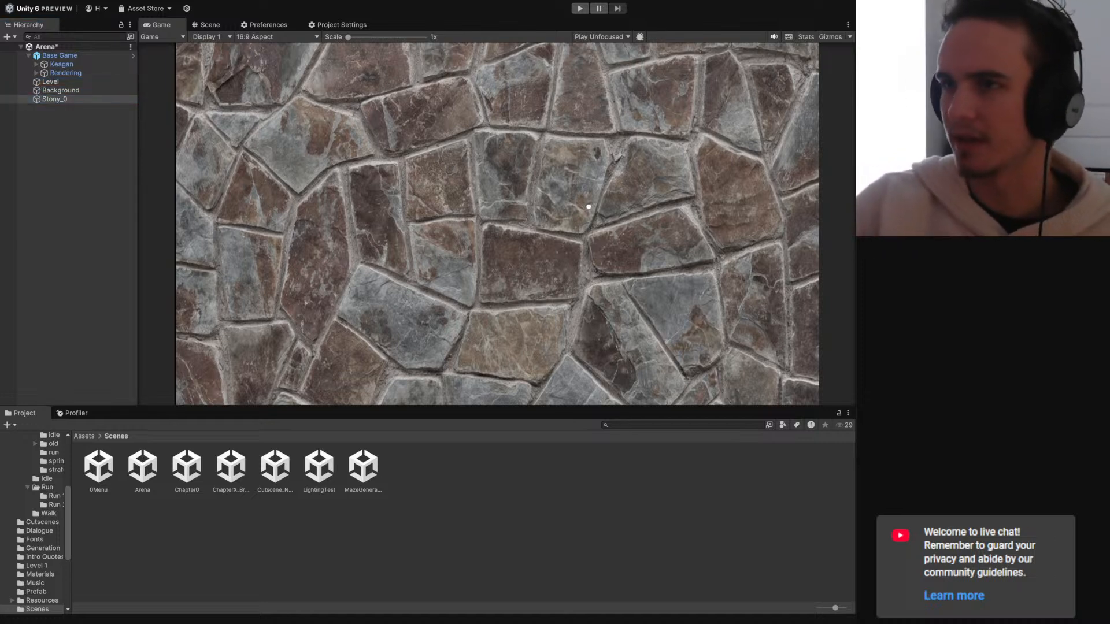
- Inspect the Animator object under Keagan's Body and look through its sprite choices without picking one
click(33, 66)
click(36, 64)
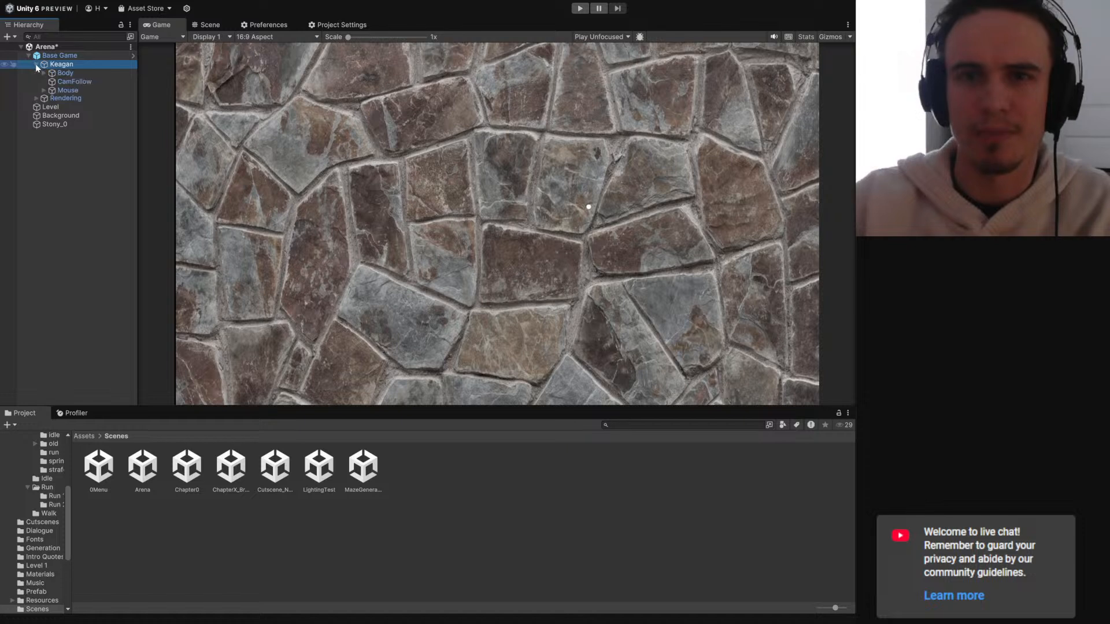
click(44, 74)
click(69, 81)
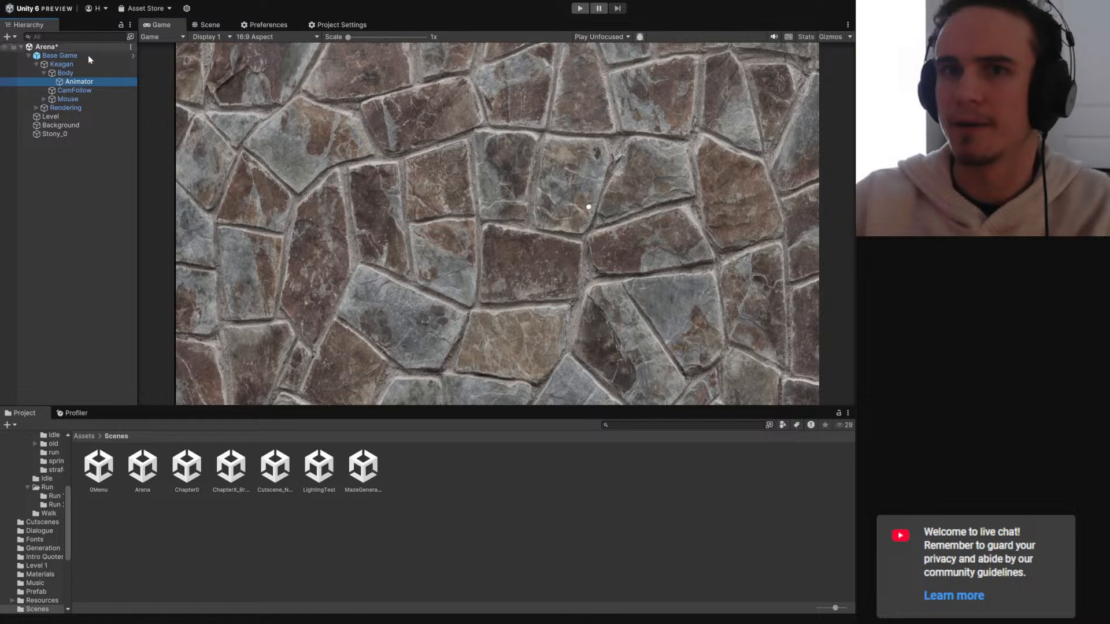
click(50, 56)
click(68, 81)
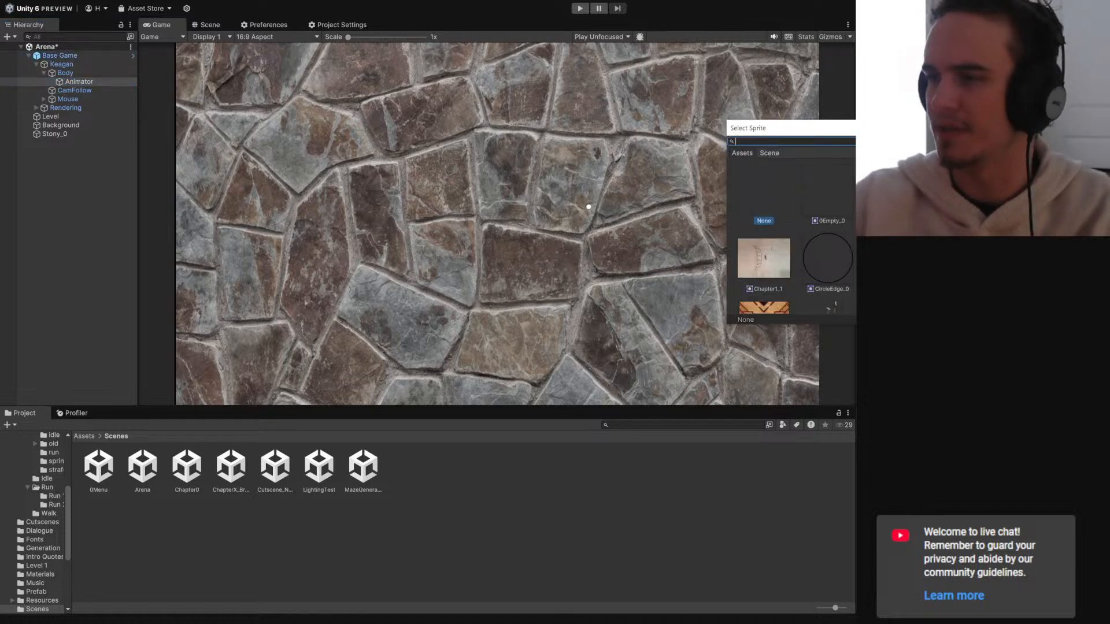
key(Escape)
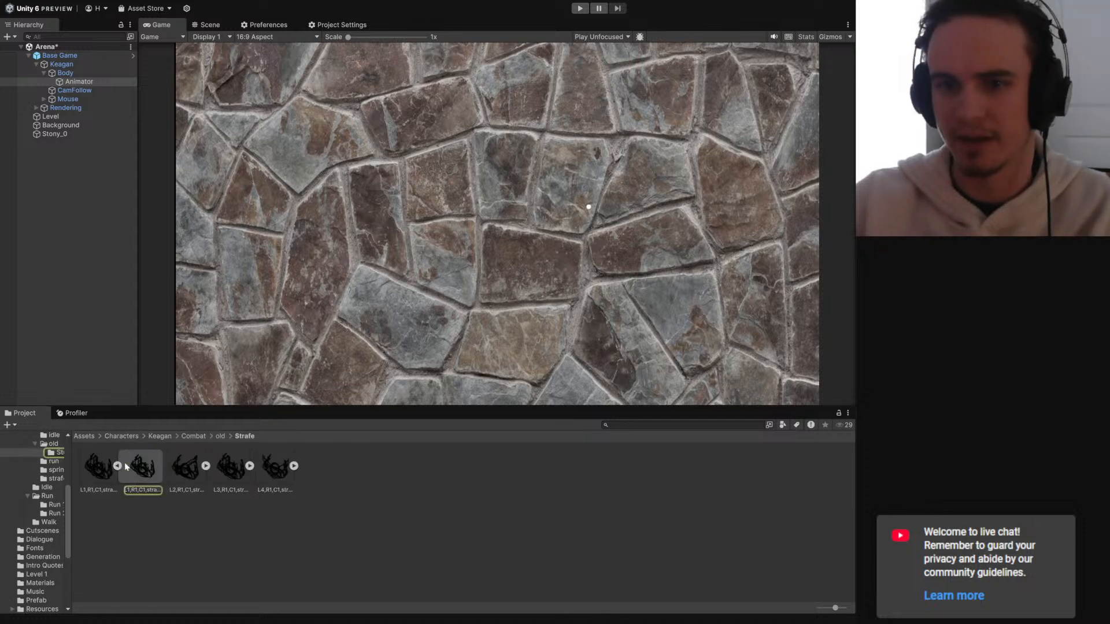
- Return to the Scenes folder and open the Chapter0 scene
click(117, 466)
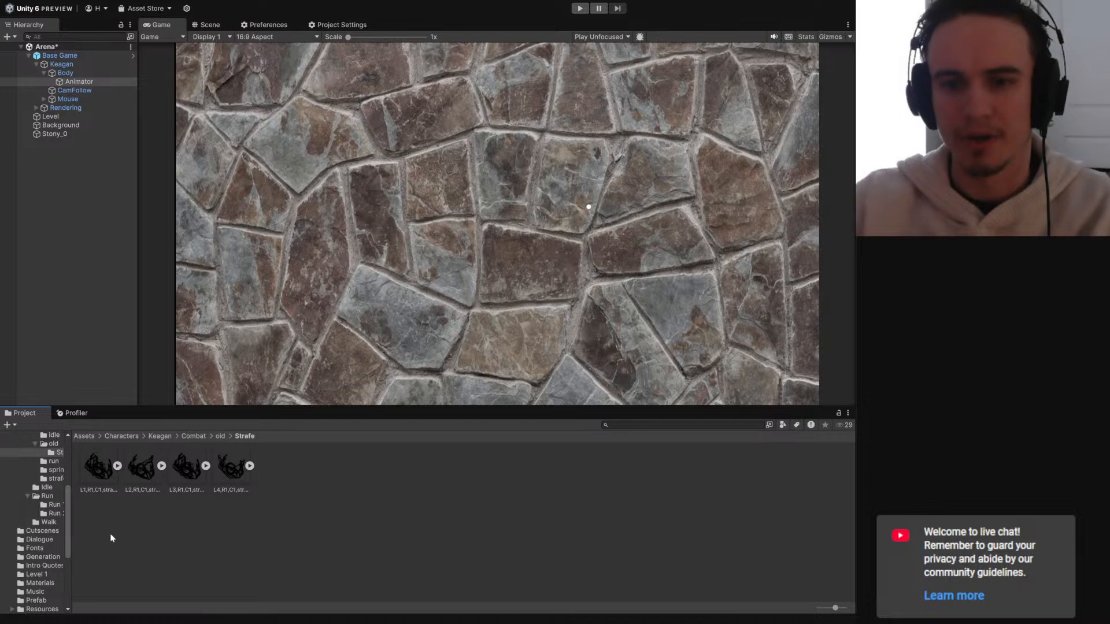
scroll(53, 505, up, 5)
click(30, 512)
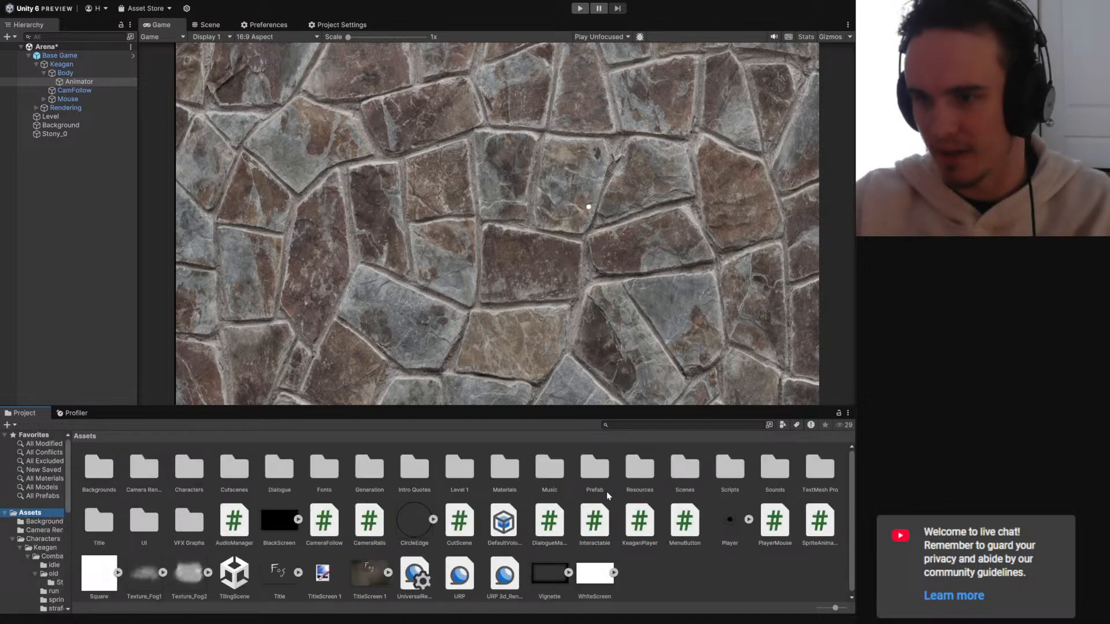
double_click(685, 467)
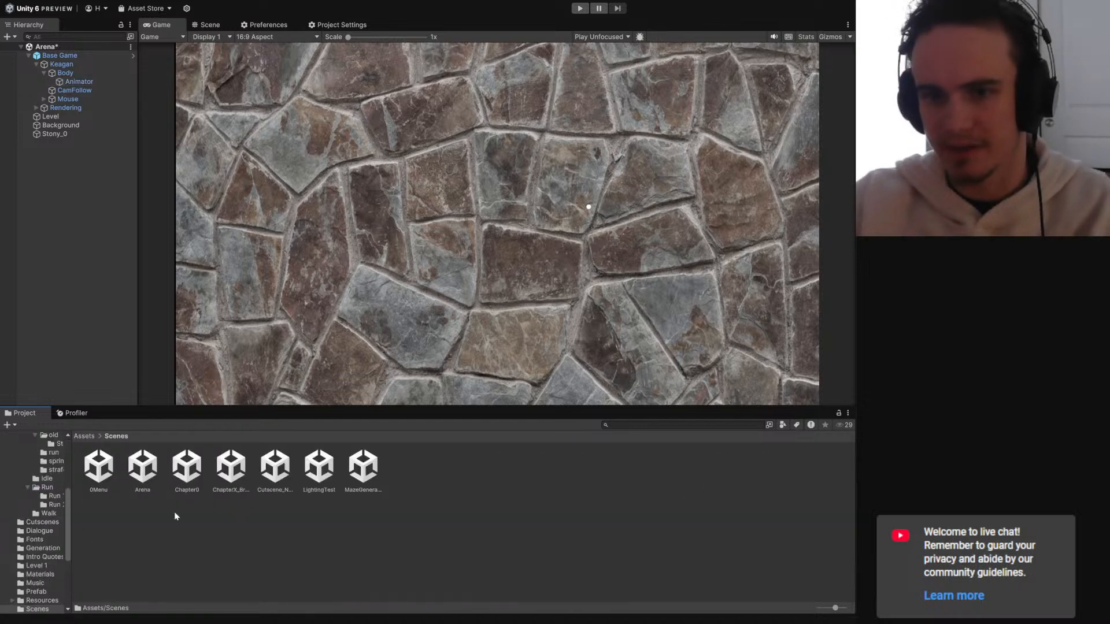
double_click(186, 467)
key(Escape)
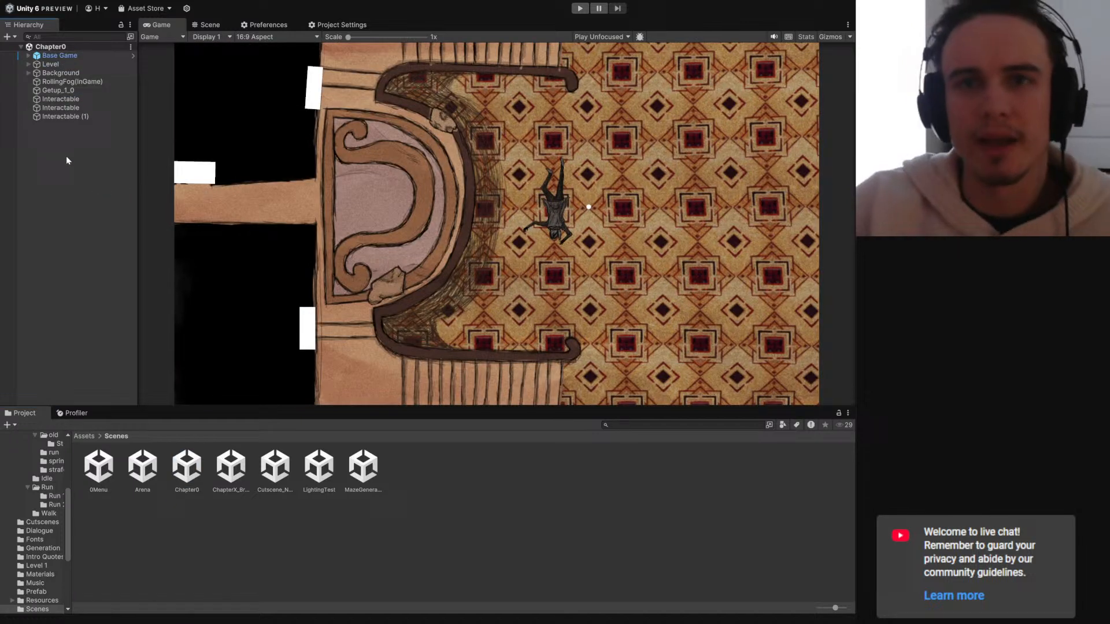
- Apply all overrides of Chapter0's Base Game object to its prefab and reopen the Arena scene without saving Chapter0
click(47, 55)
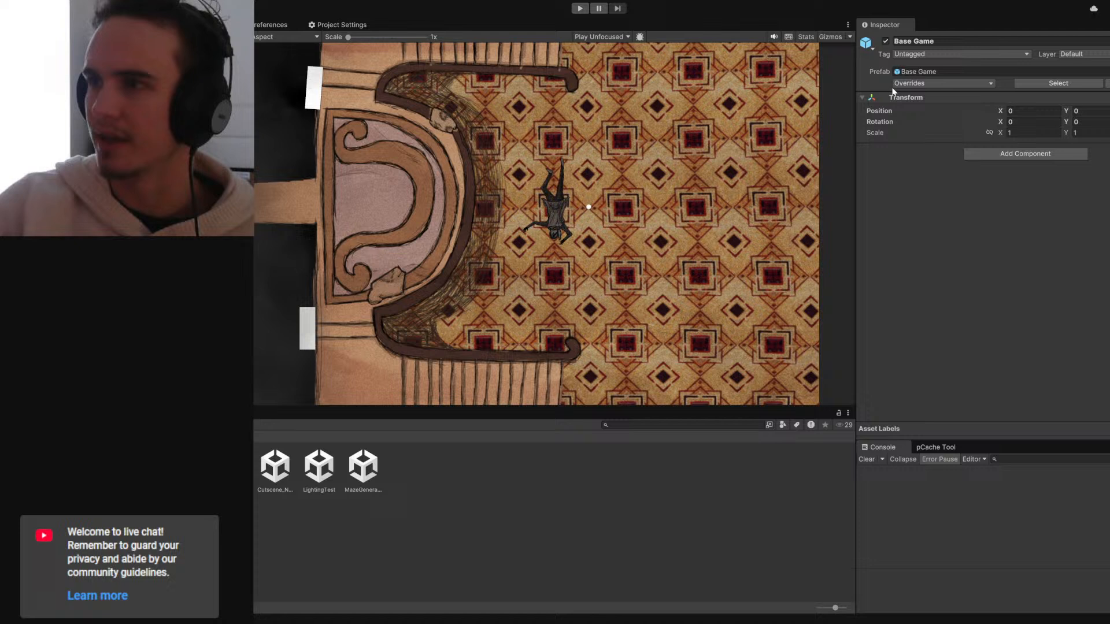
click(916, 83)
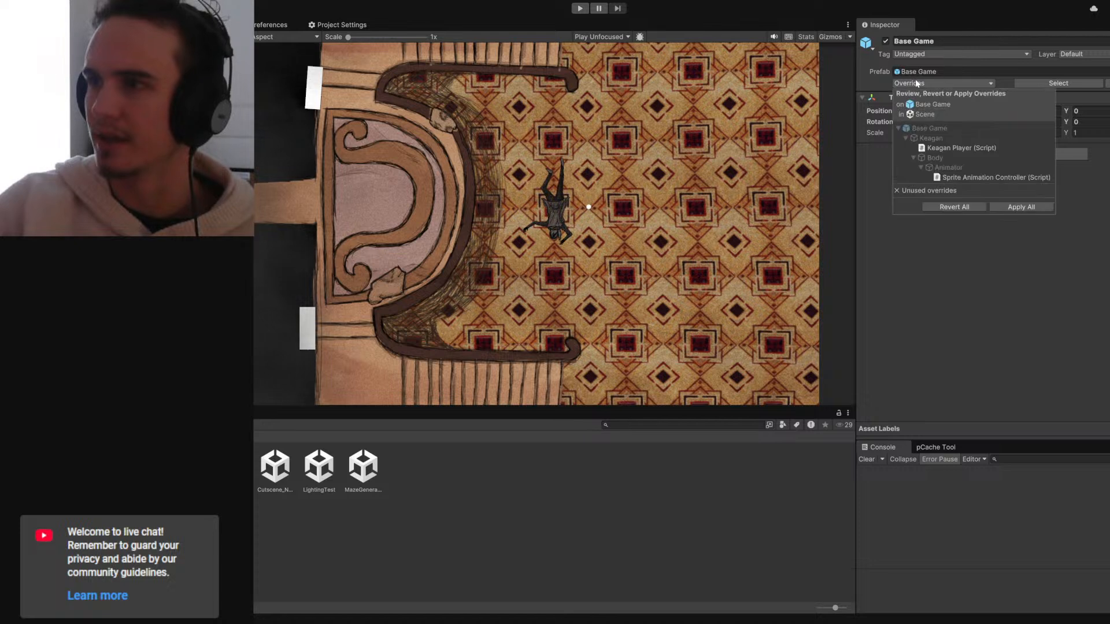
click(1020, 207)
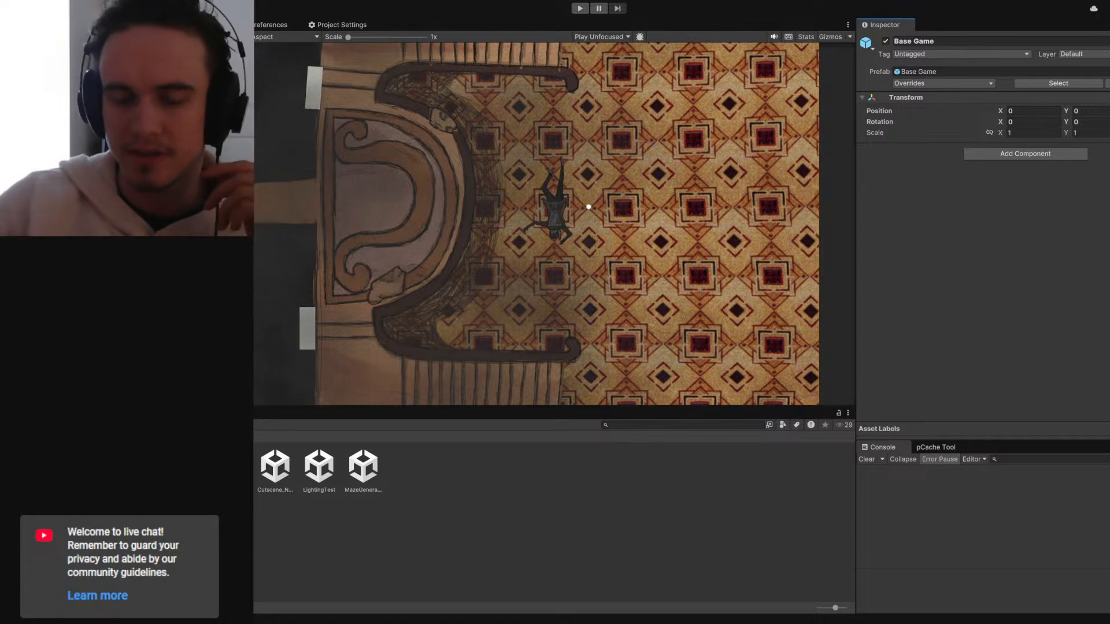
double_click(173, 451)
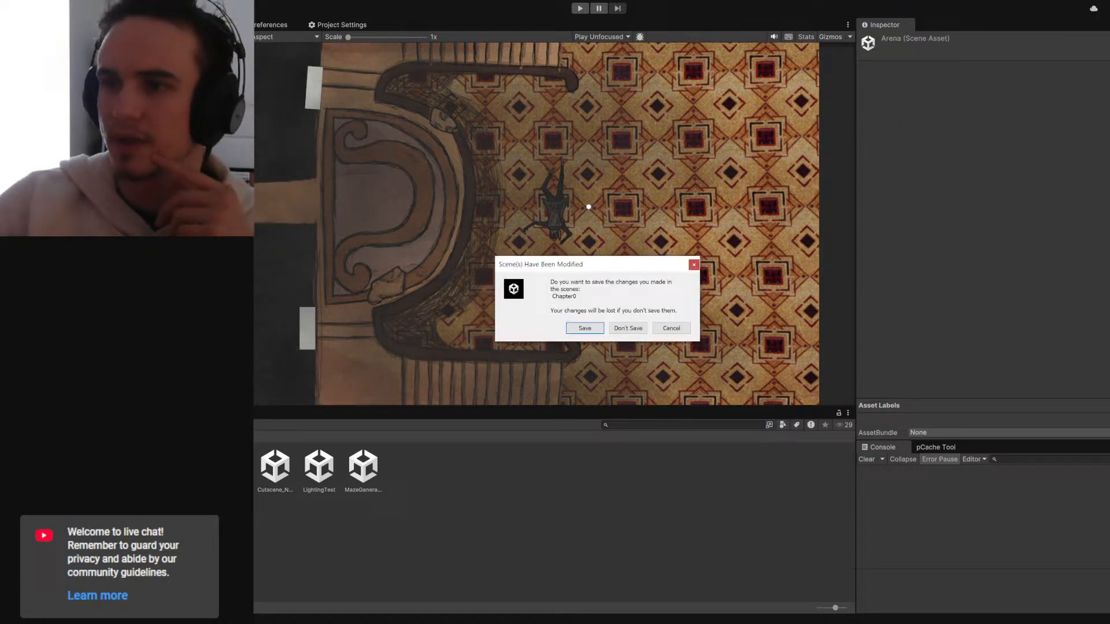
click(618, 328)
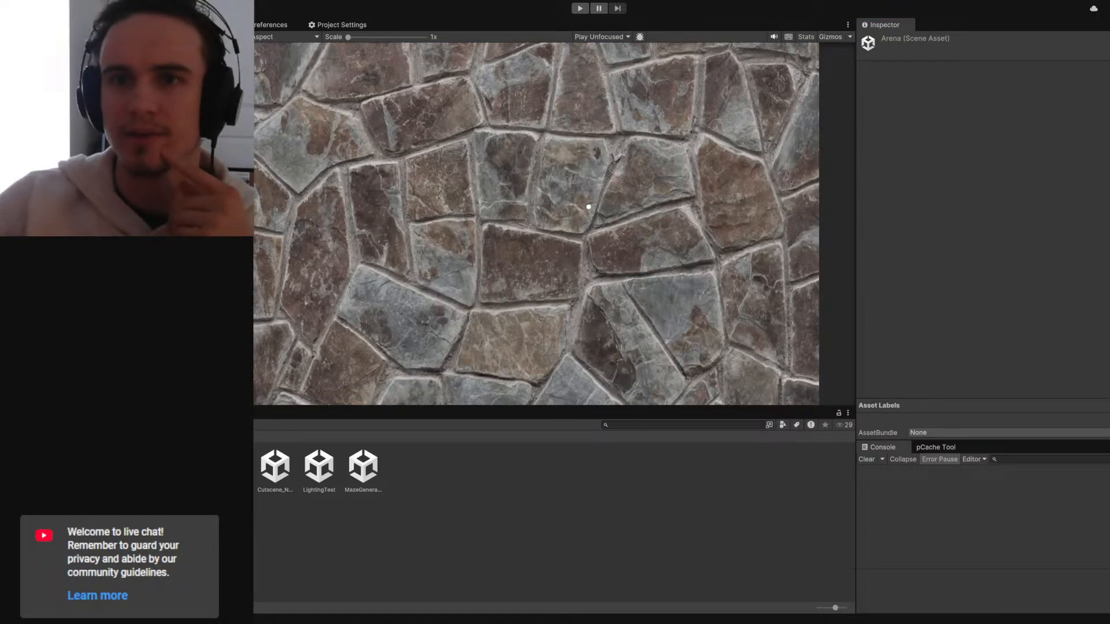
- Assign the first strafe sprite (L1,R1,C1,strafe1) to the Animator object's Sprite Renderer and run the Arena scene
click(57, 81)
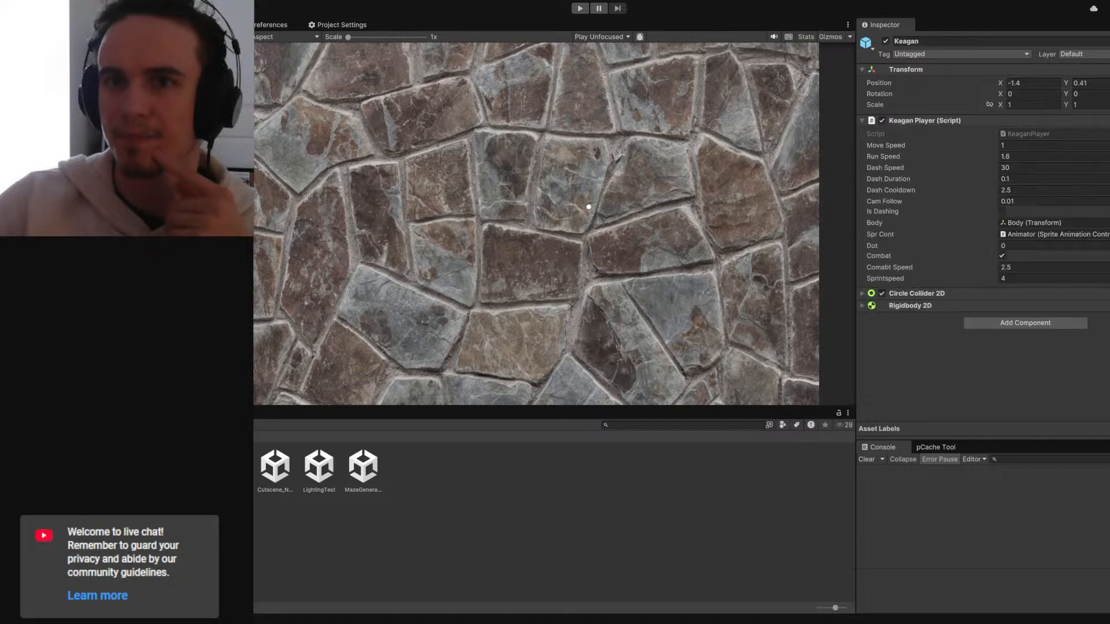
click(69, 104)
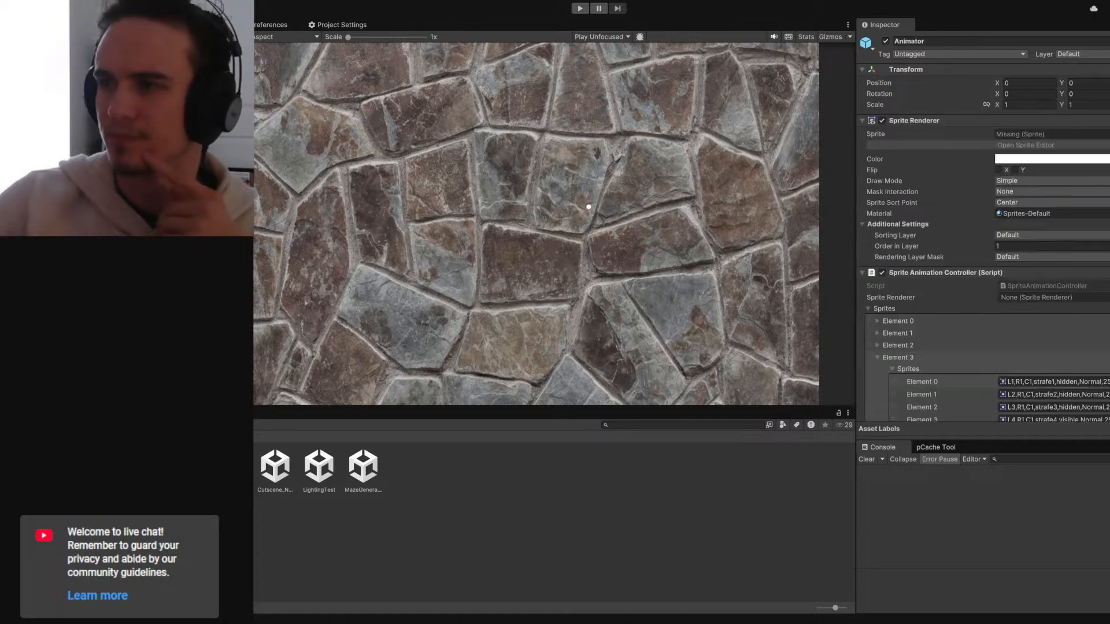
click(1015, 382)
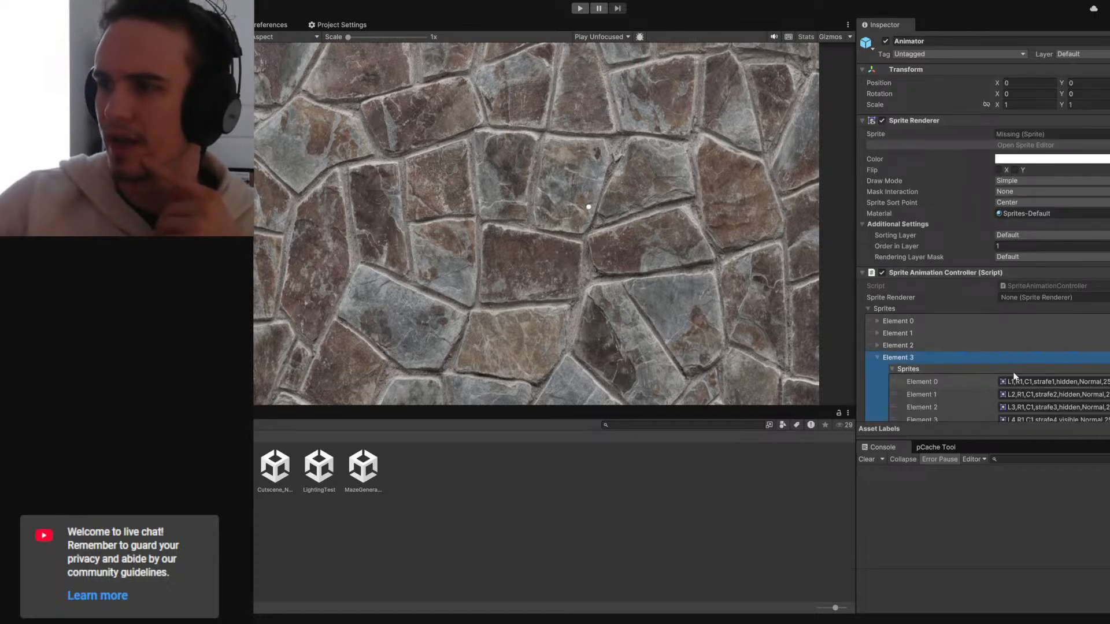
drag(143, 466, 1017, 134)
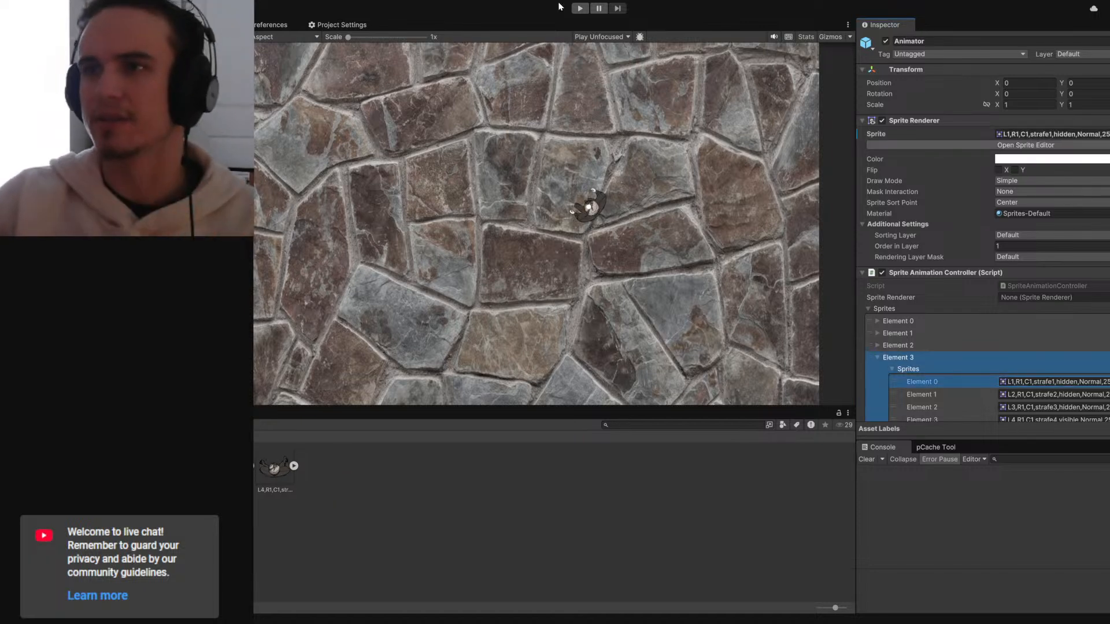
key(ctrl+p)
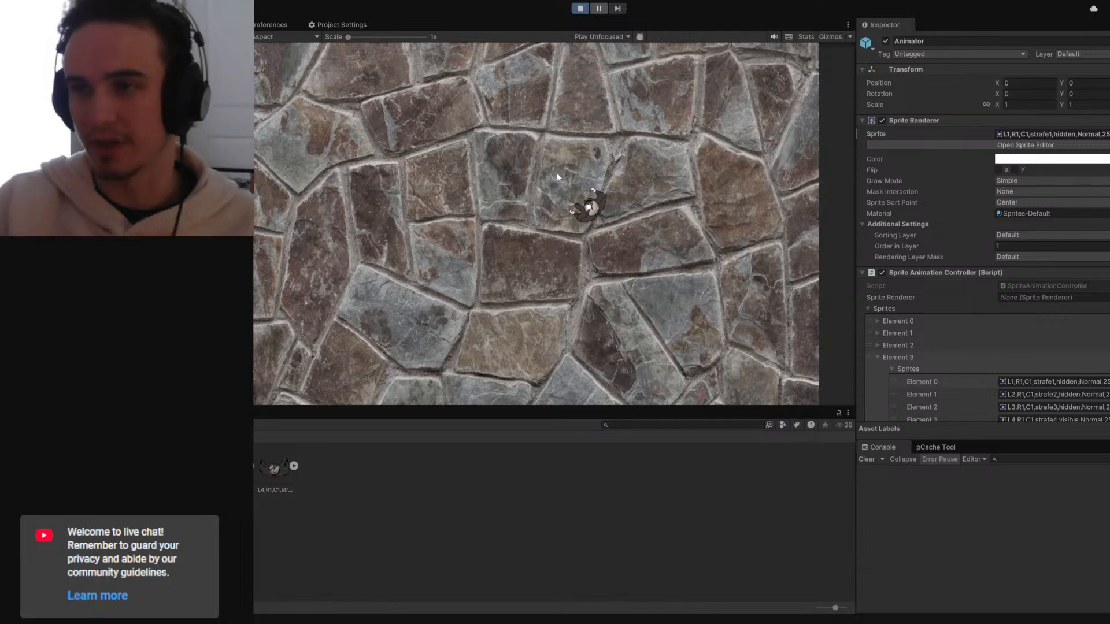
- Walk the player character in all directions across the stone floor of the running Arena scene to test movement
click(556, 173)
key(d)
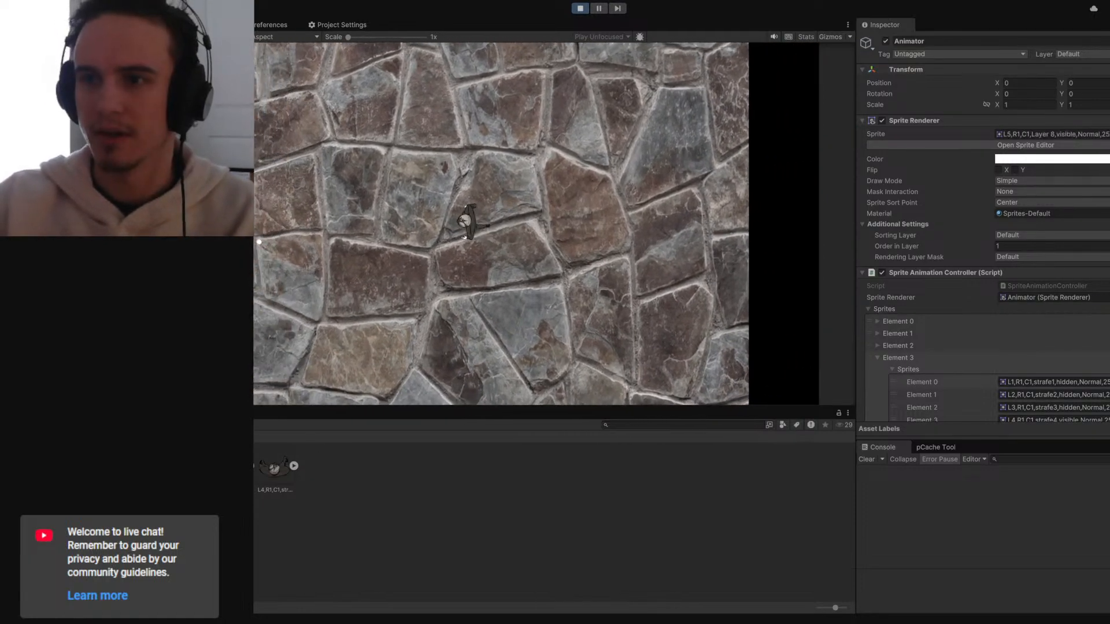
key(a)
key(w)
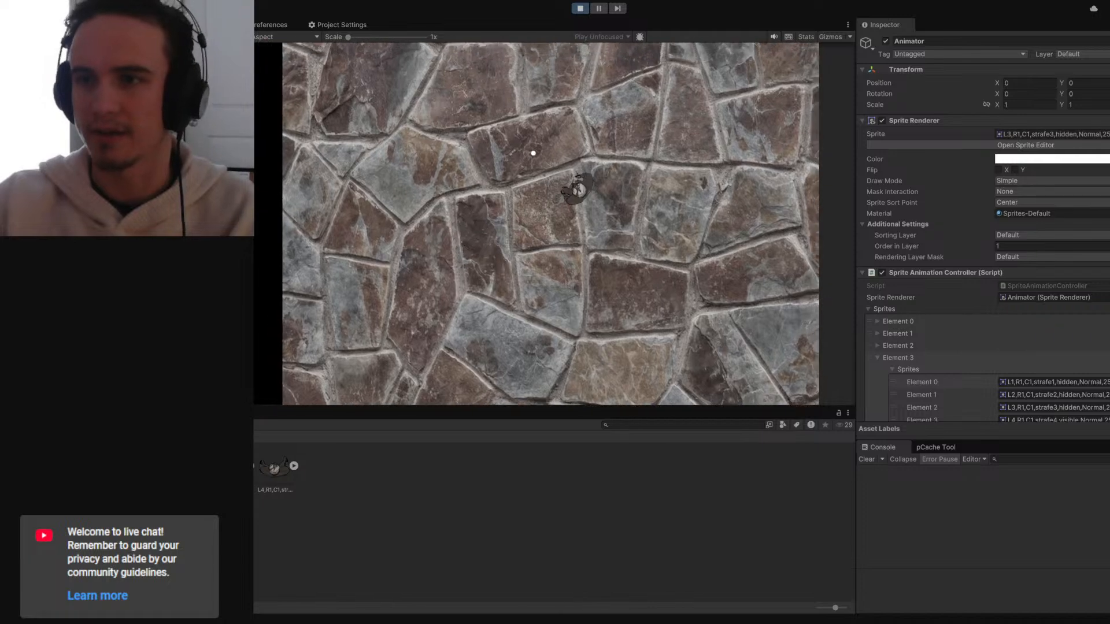
key(a)
key(w)
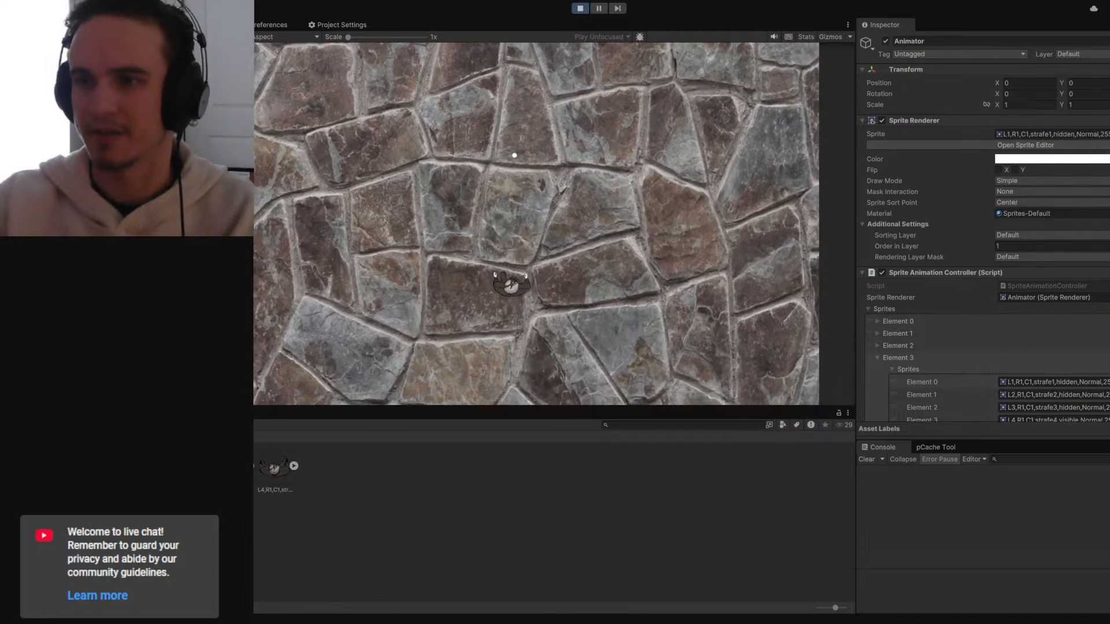
key(d)
key(w)
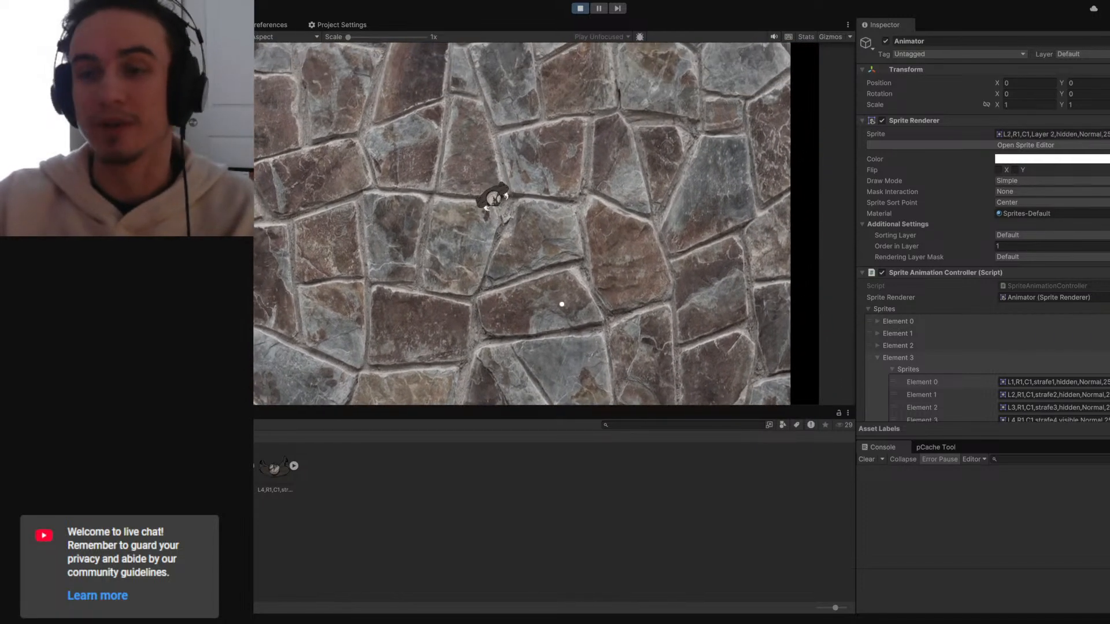
key(s)
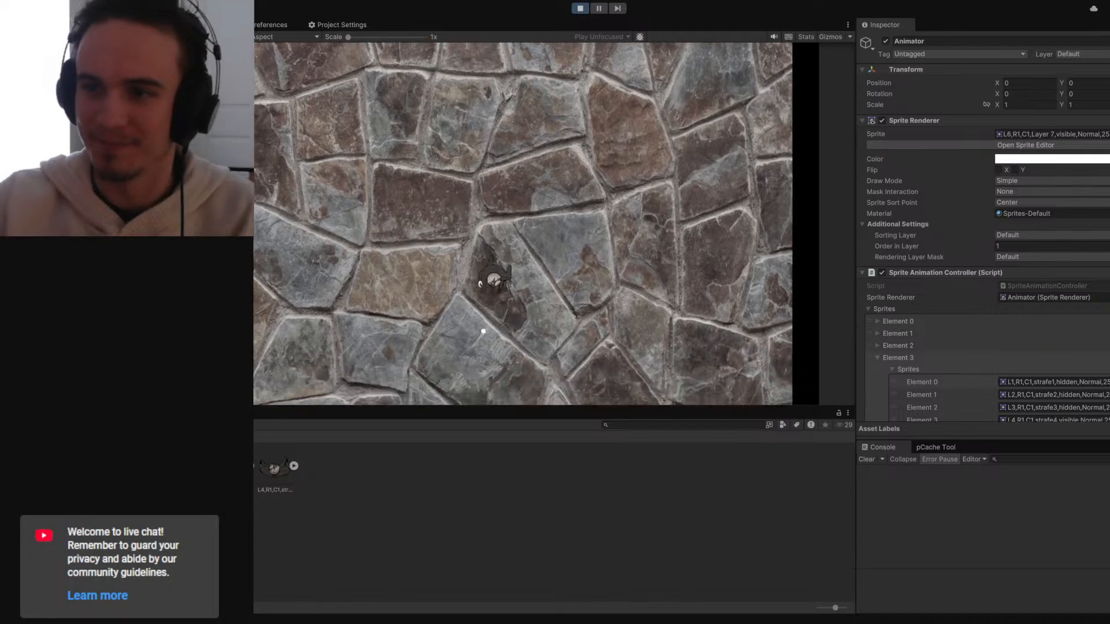
key(s)
key(a)
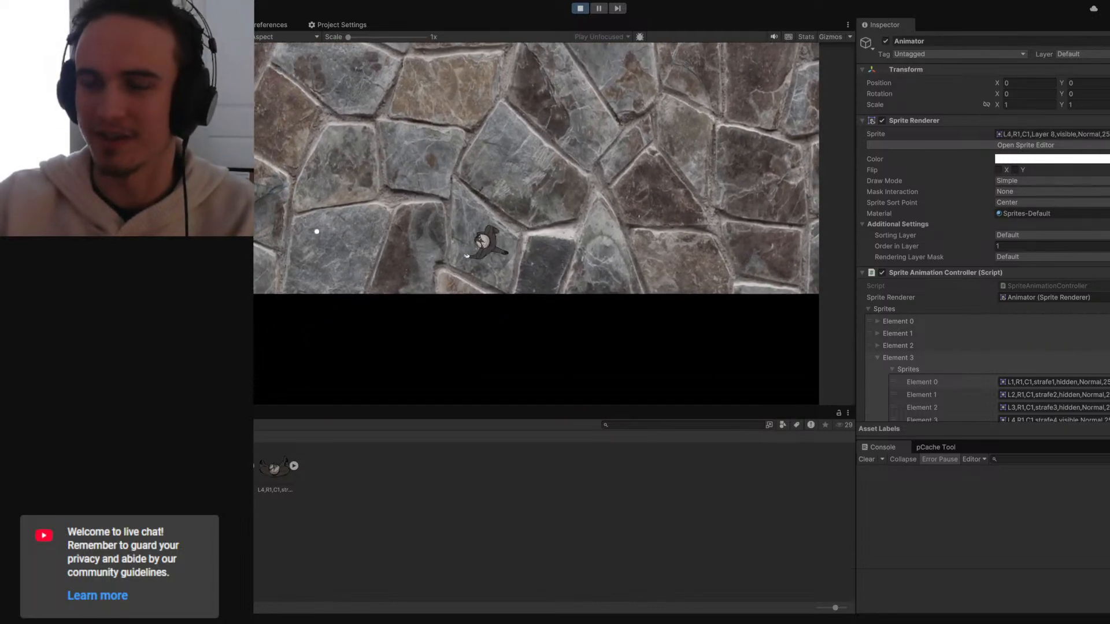
- Enlarge the Game view to 2x and walk the character around the arena to examine its movement animation up close
drag(348, 36, 372, 36)
key(w)
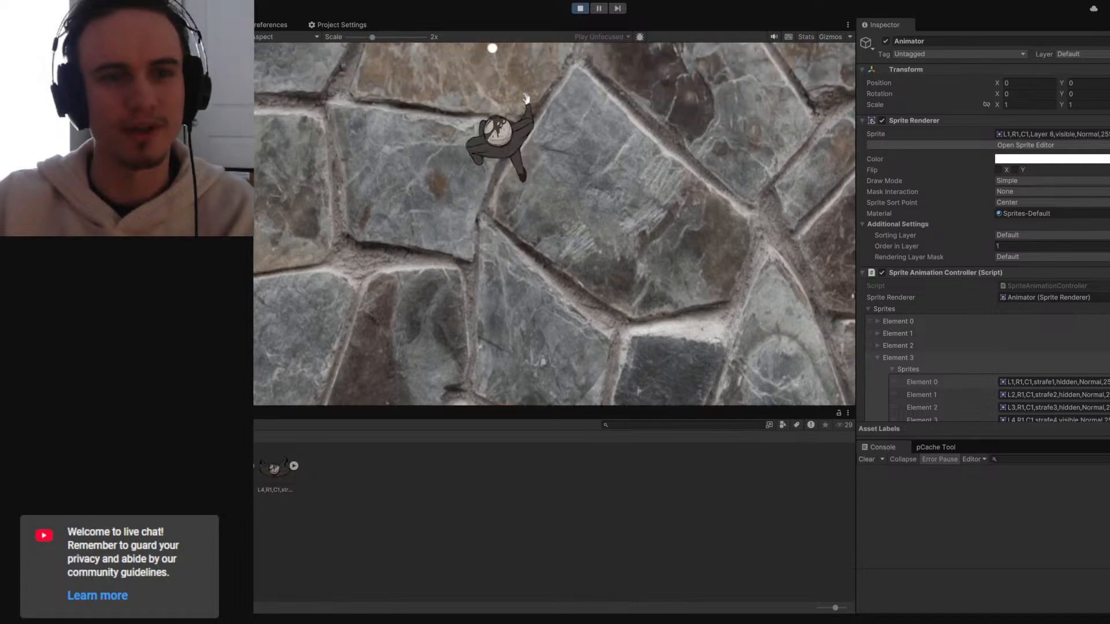
key(w)
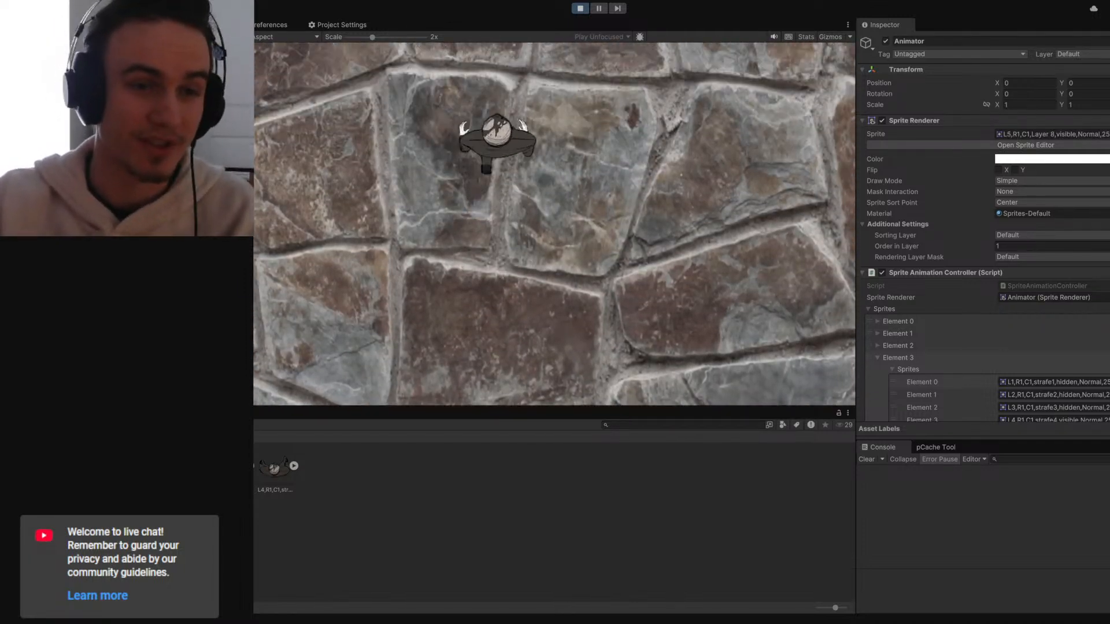
key(w)
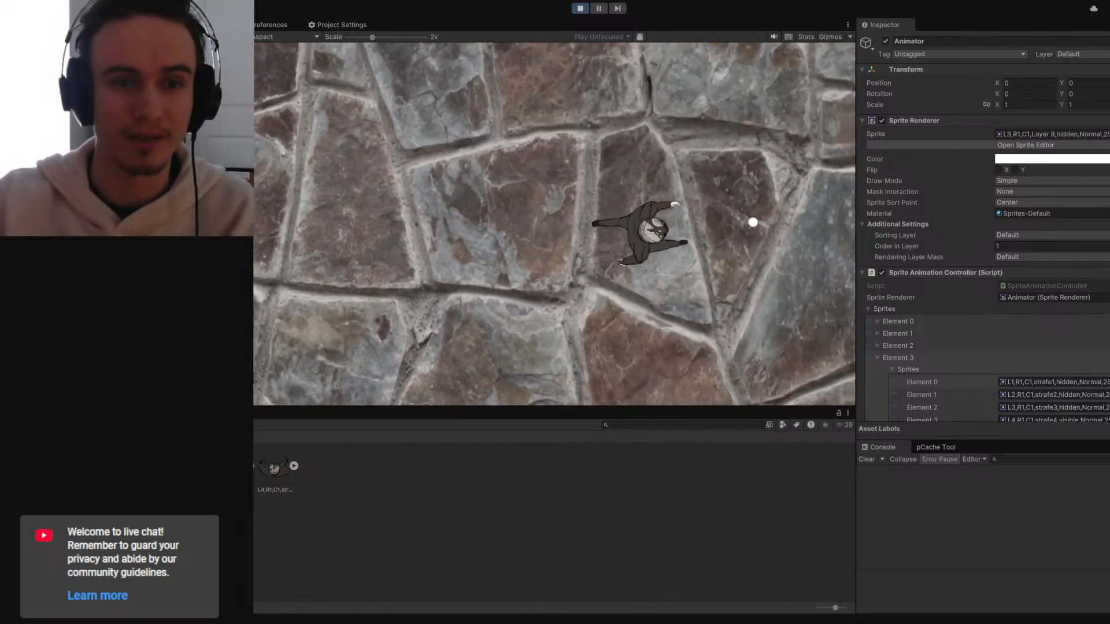
key(s)
key(d)
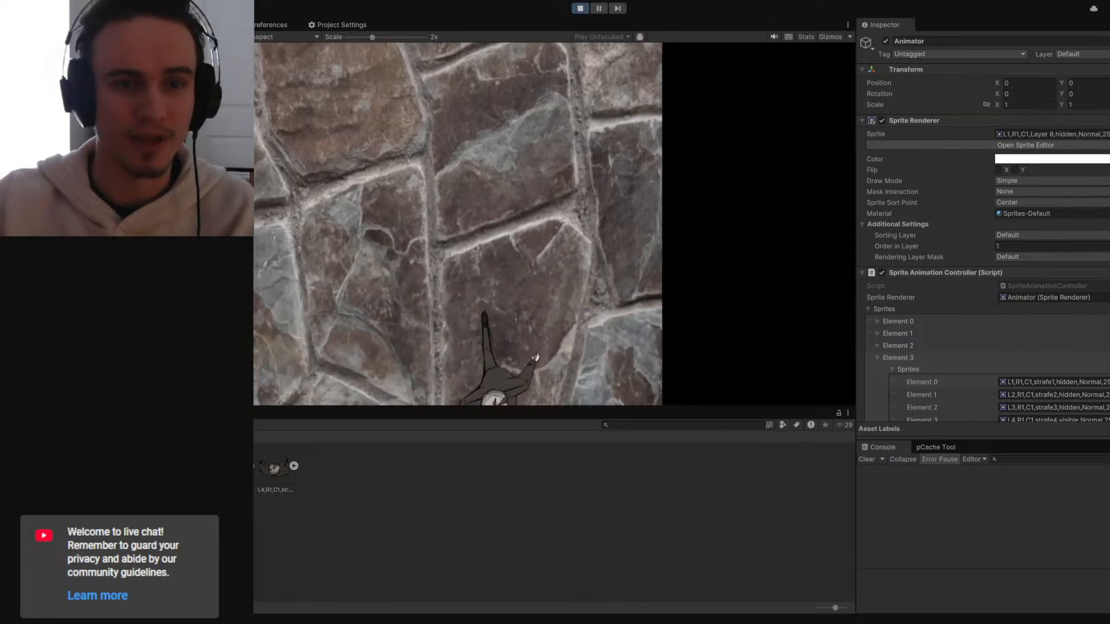
key(w)
key(a)
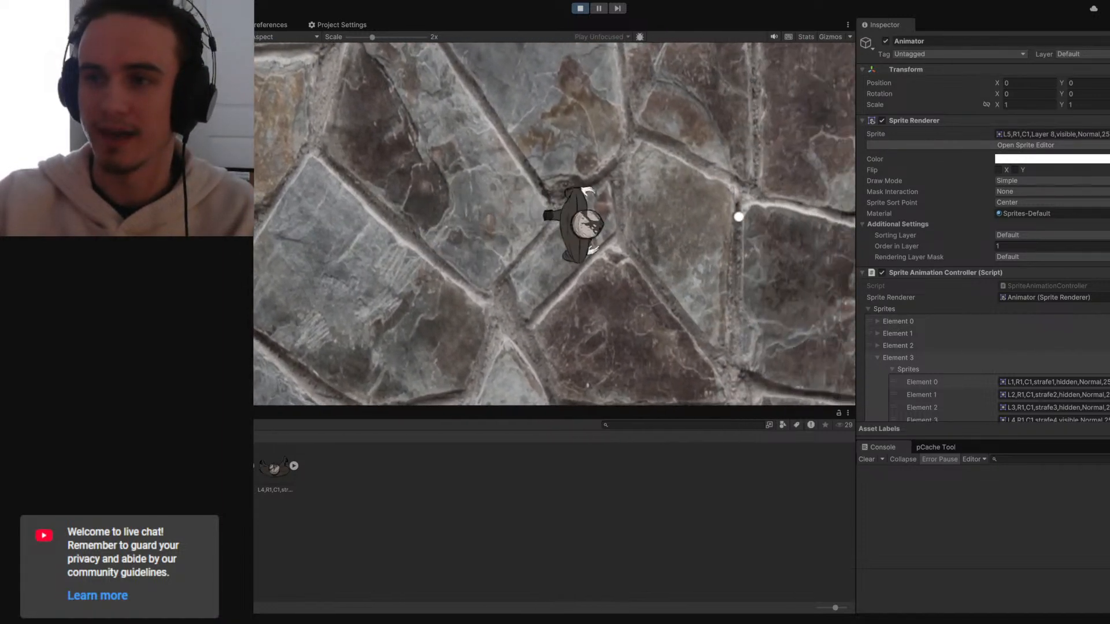
key(d)
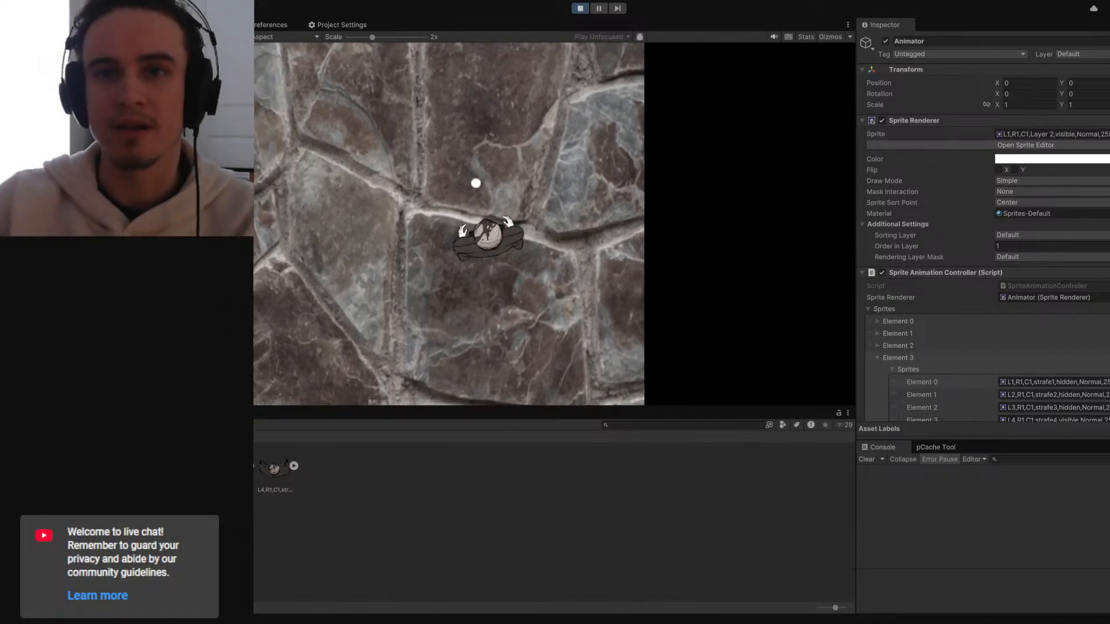
- Turn off Combat on the Keagan Player script and walk the character around to test its non-combat movement
click(1001, 256)
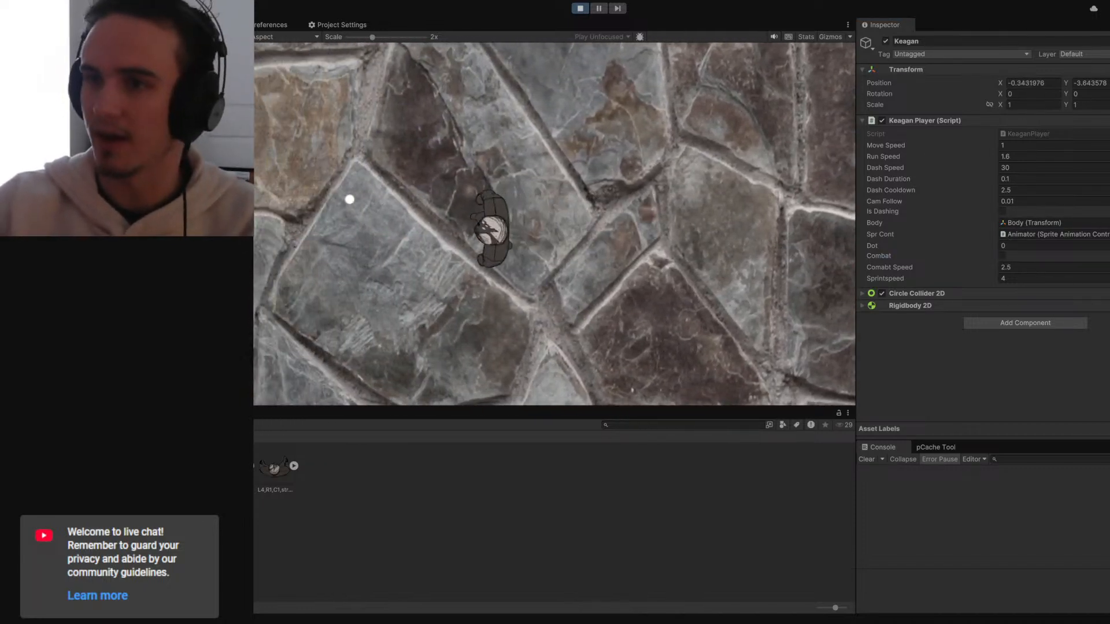
key(d)
key(a)
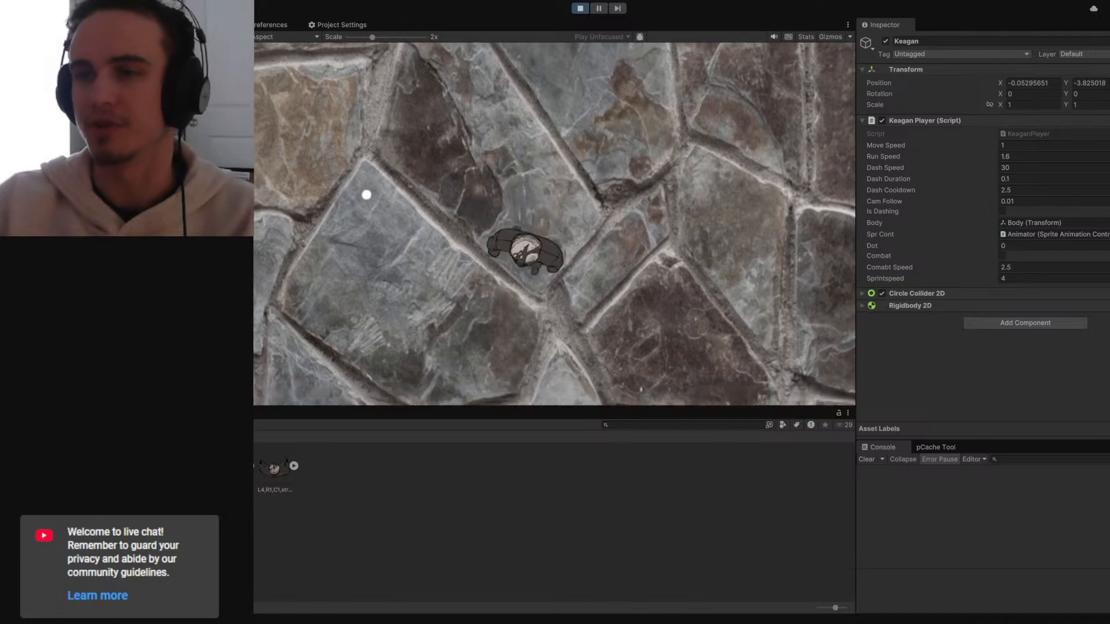
key(s)
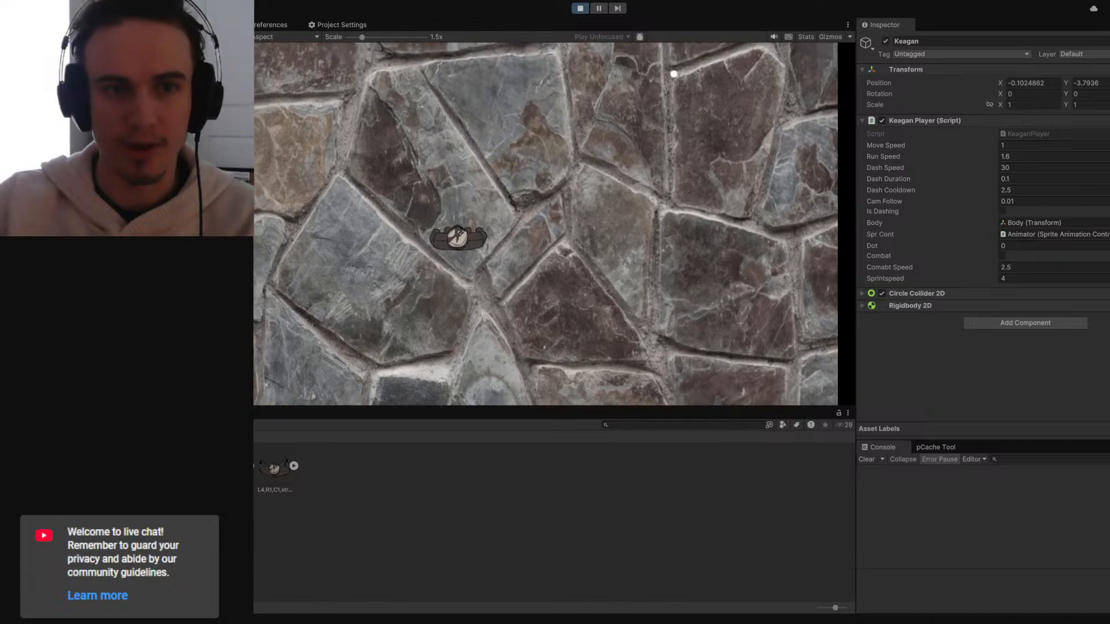
key(d)
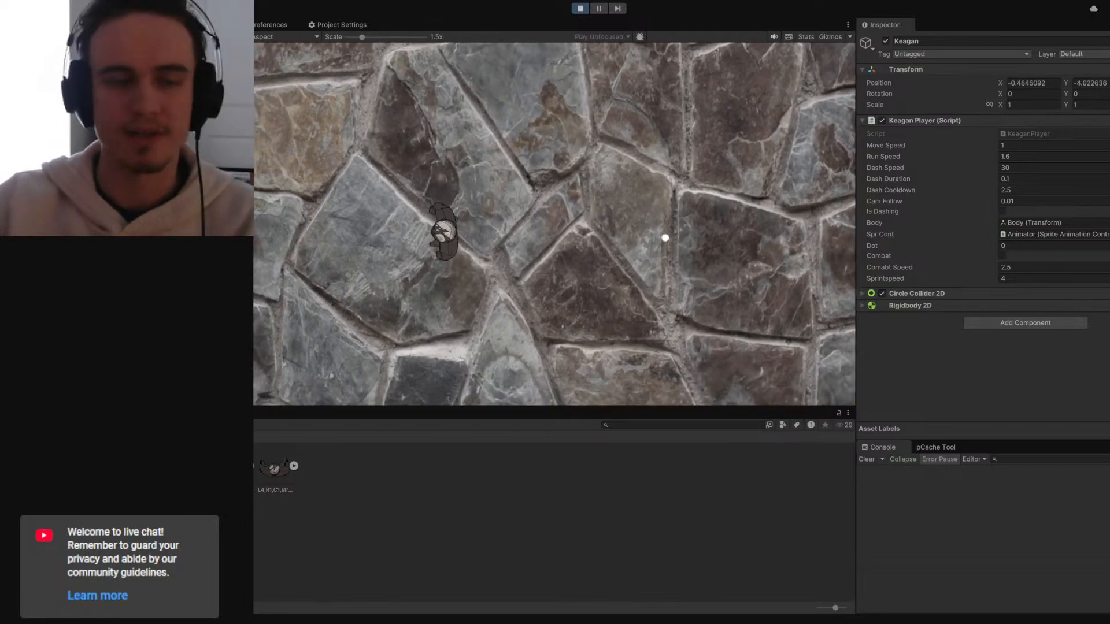
key(w)
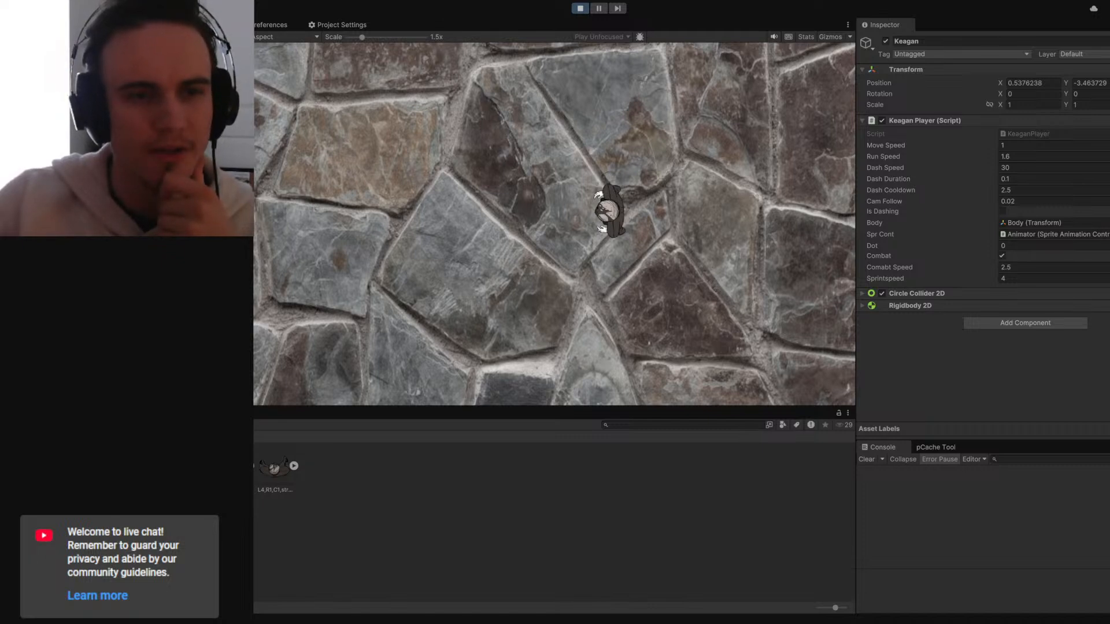
- Switch to Paint.NET and create a new blank image with the default settings
click(296, 528)
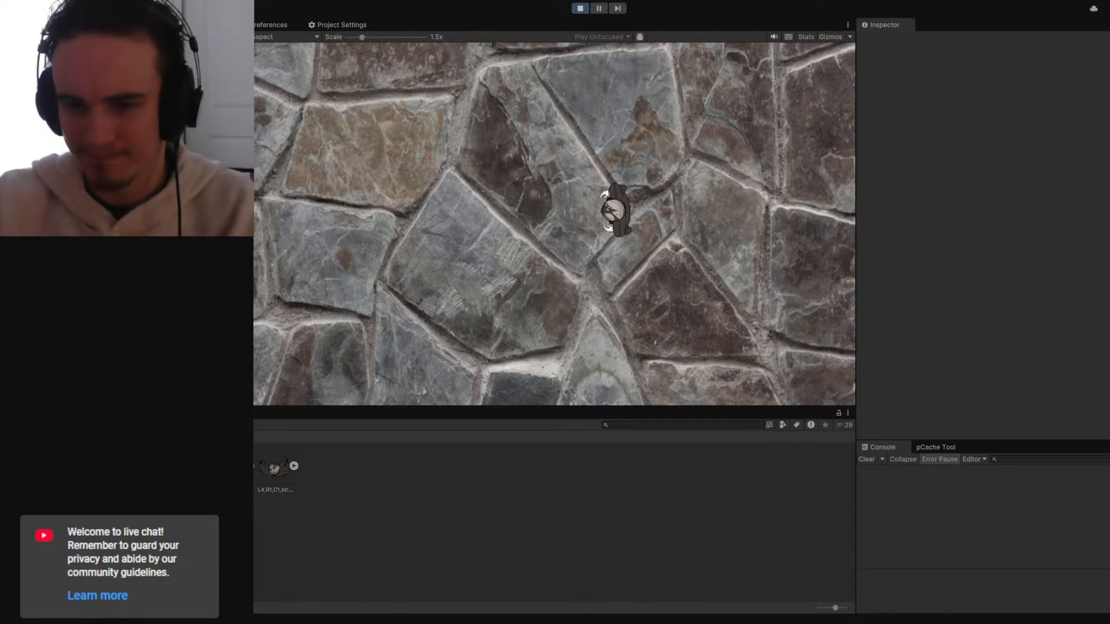
mouse_move(268, 604)
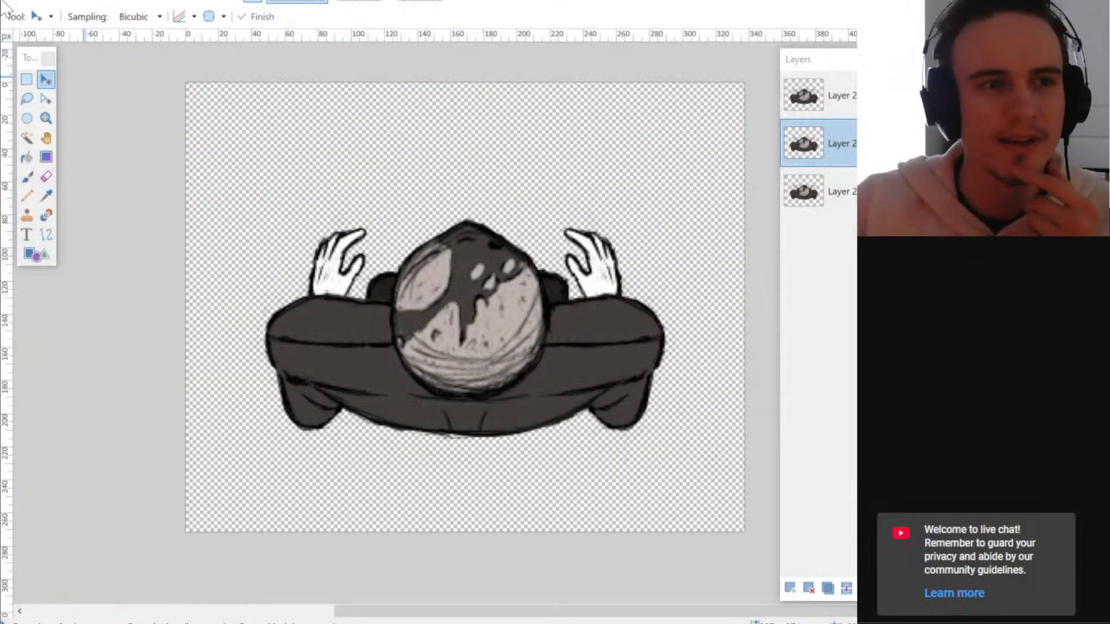
key(ctrl+n)
click(572, 390)
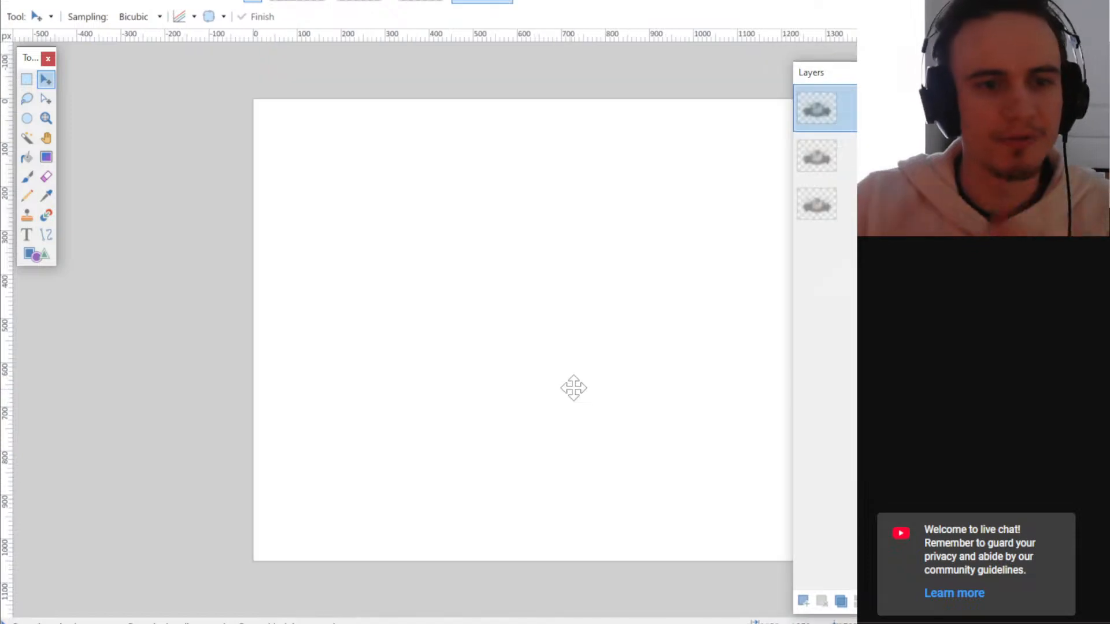
scroll(581, 297, up, 2)
drag(582, 298, 513, 284)
scroll(382, 246, down, 2)
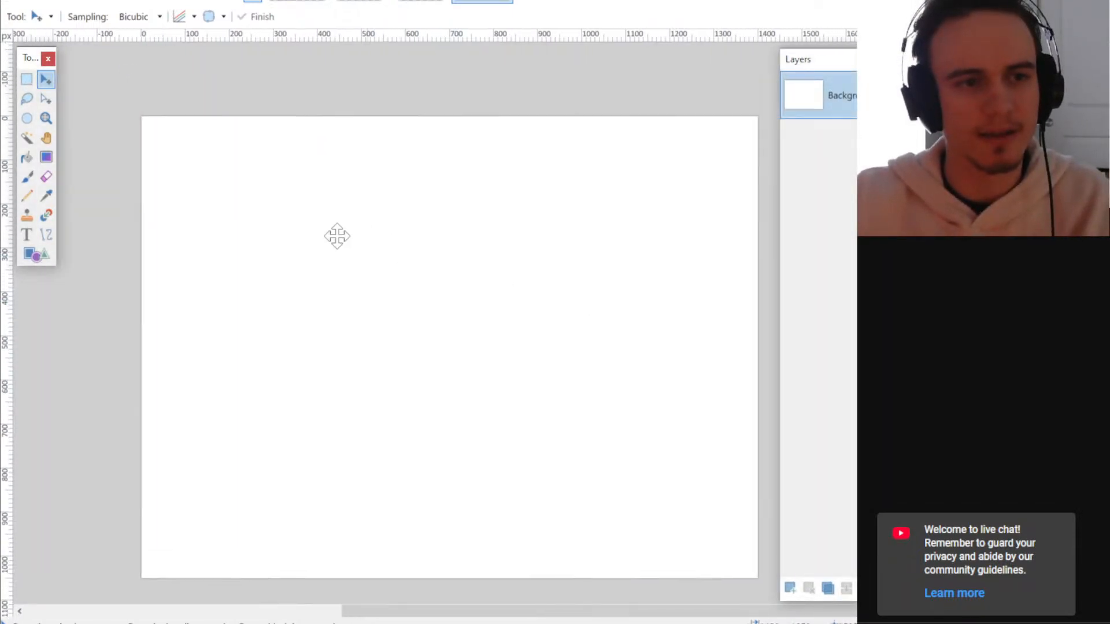
- Crop the new image to a square of about 390 px taken from its upper-left corner
key(s)
drag(142, 117, 314, 291)
key(ctrl+shift+x)
scroll(235, 225, up, 2)
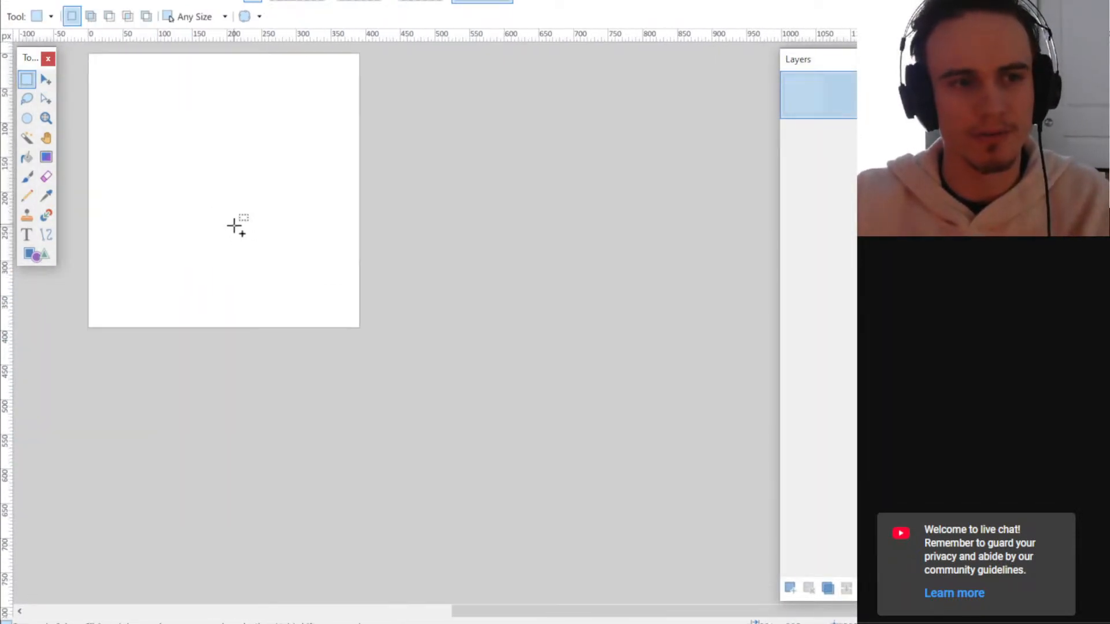
drag(235, 226, 516, 351)
scroll(514, 350, up, 2)
drag(603, 374, 548, 381)
scroll(547, 382, up, 1)
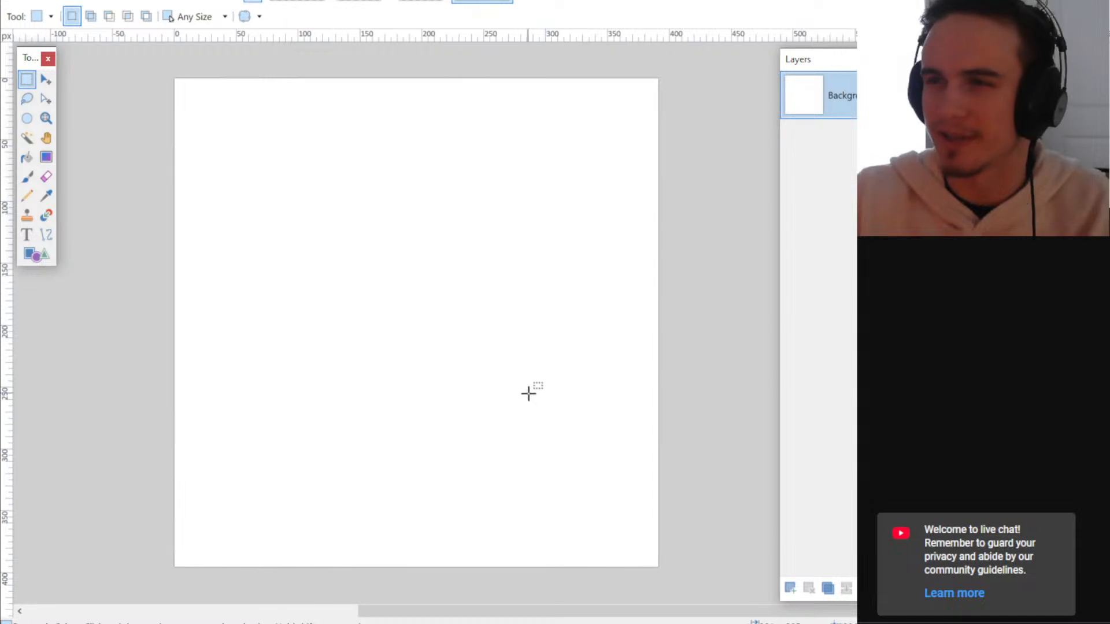
- Erase the white fill from the whole canvas so the background is transparent
key(ctrl+a)
key(Delete)
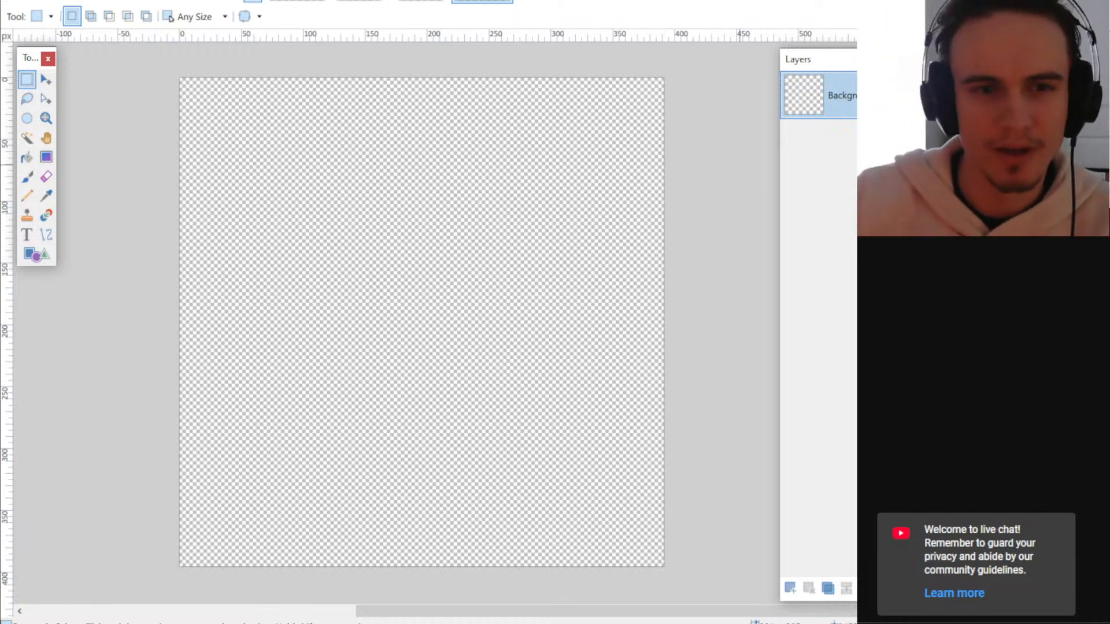
scroll(474, 318, up, 1)
scroll(471, 306, down, 1)
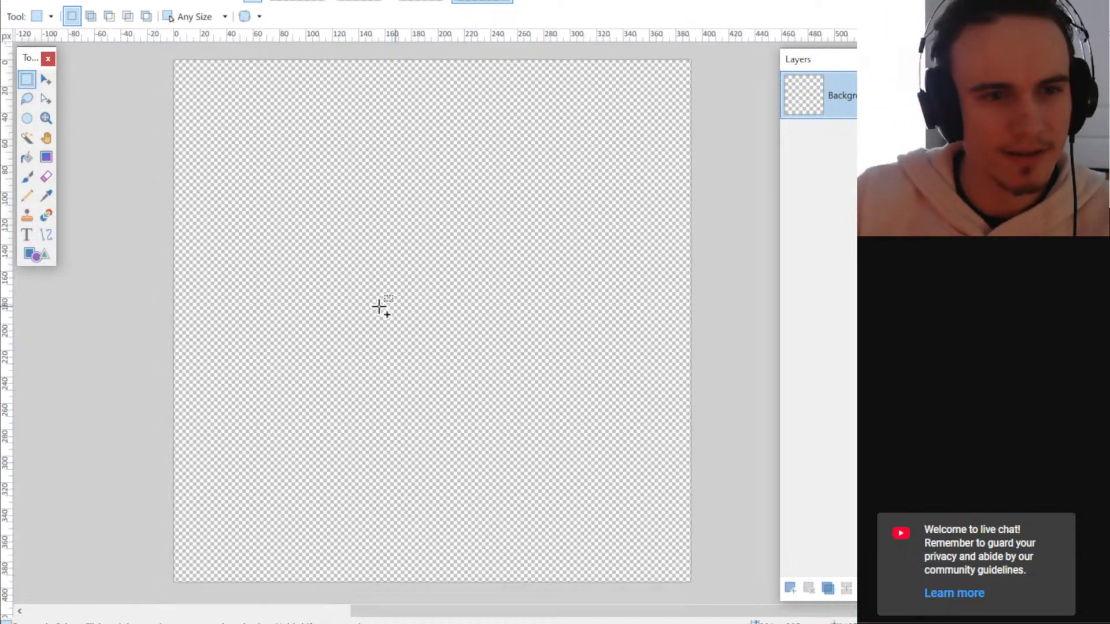
click(27, 175)
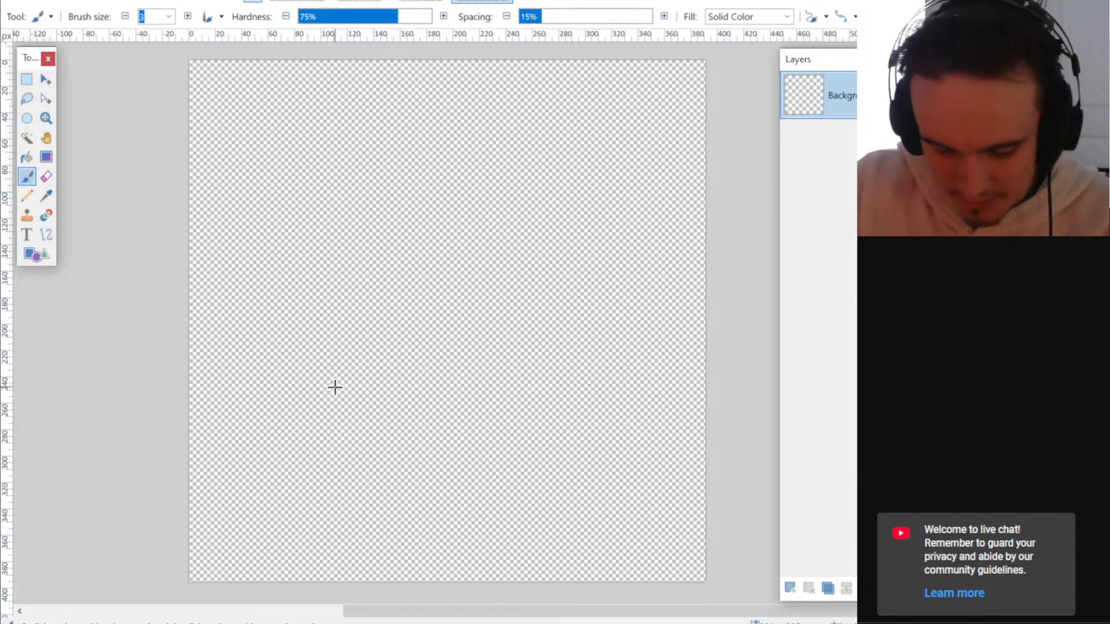
mouse_move(334, 374)
mouse_down()
mouse_move(433, 153)
mouse_move(428, 364)
mouse_up()
key(ctrl+z)
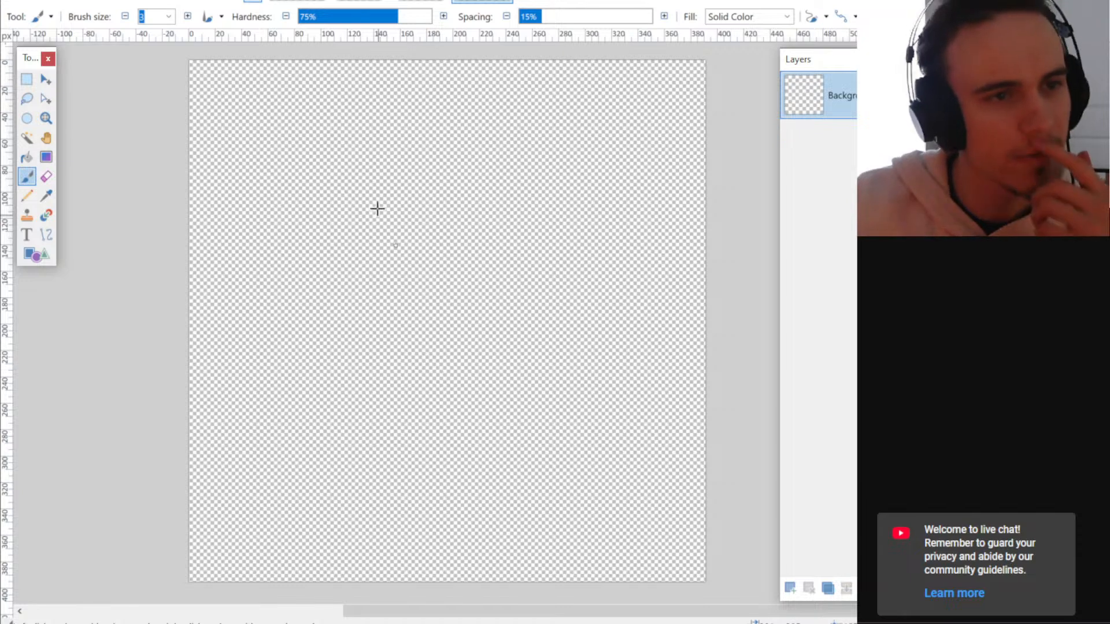
click(136, 0)
click(136, 0)
click(39, 0)
click(39, 0)
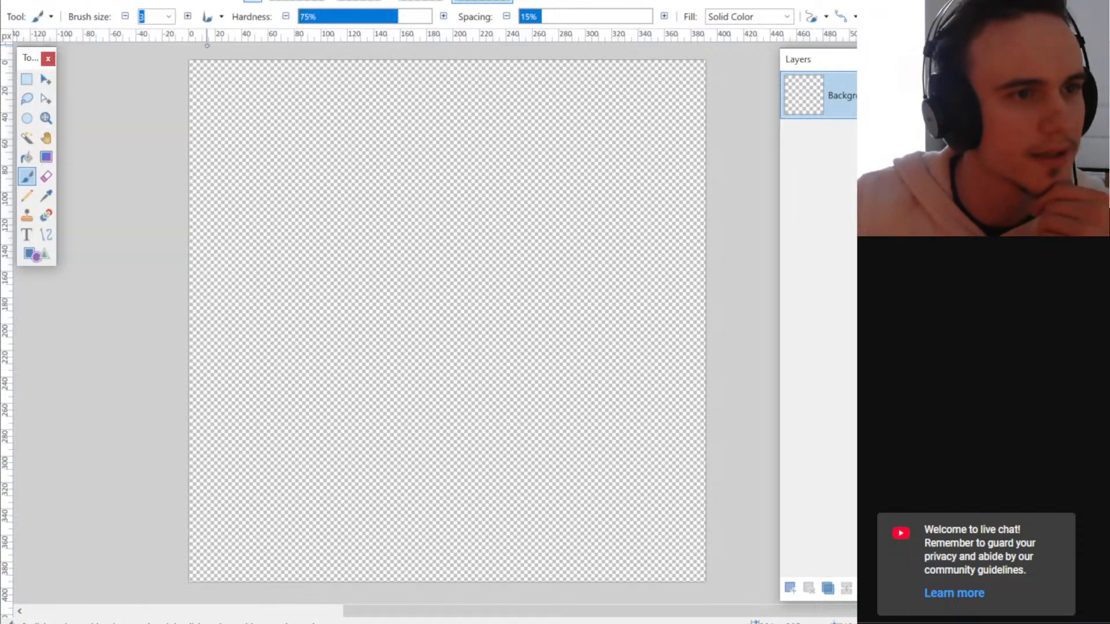
click(67, 0)
mouse_move(99, 0)
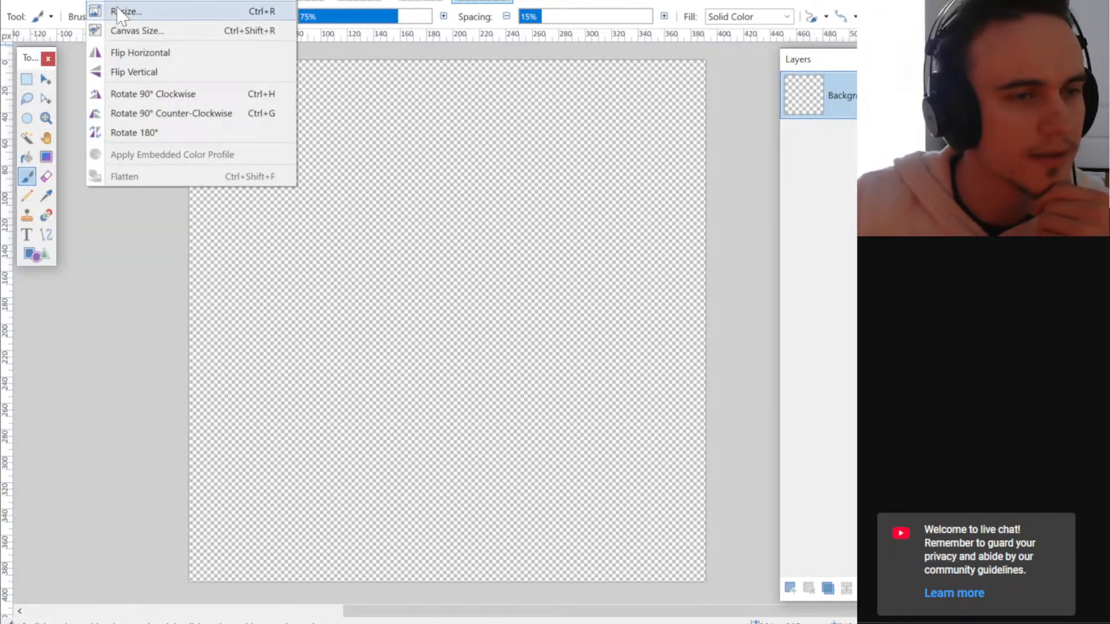
click(168, 362)
- Crop the transparent canvas in two passes, first to about 215 px square and finally to about 107 px square
key(s)
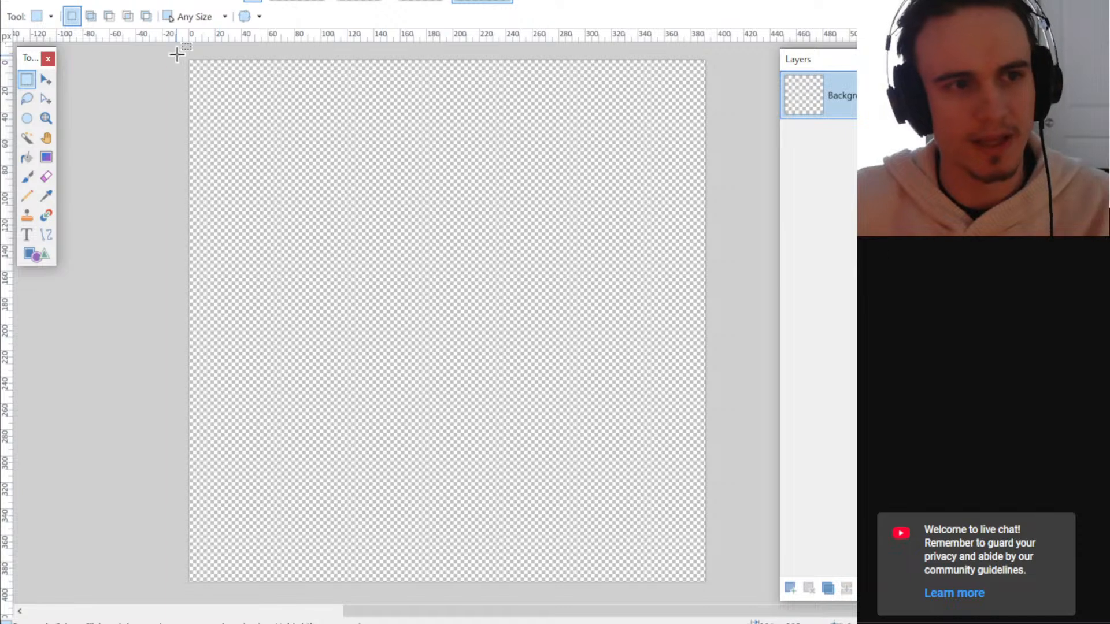
drag(179, 53, 473, 344)
key(ctrl+shift+x)
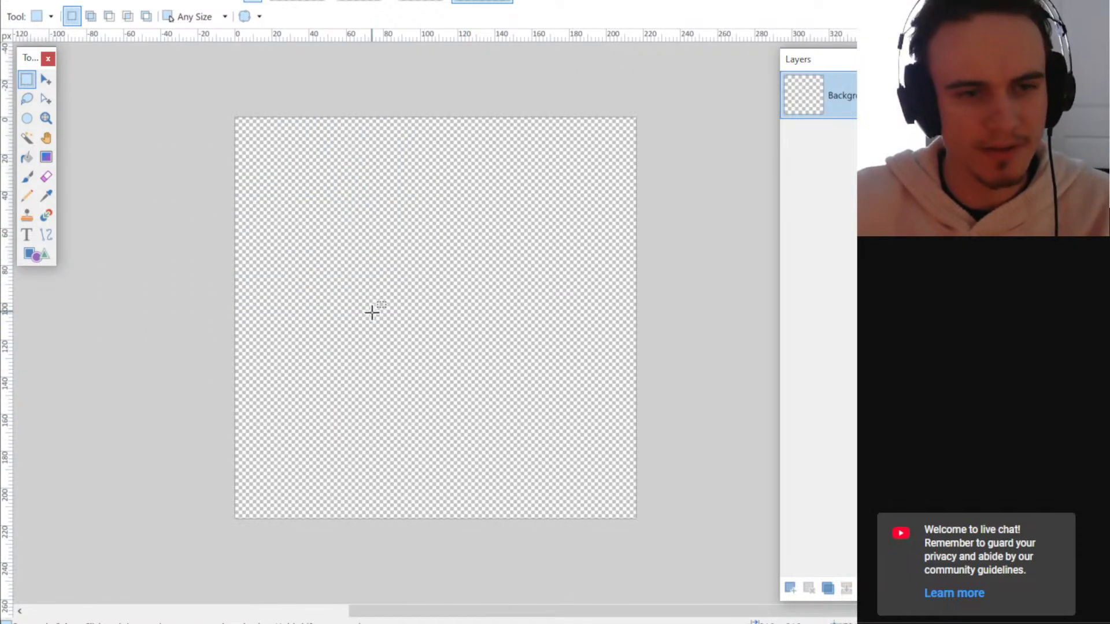
click(359, 1)
click(463, 1)
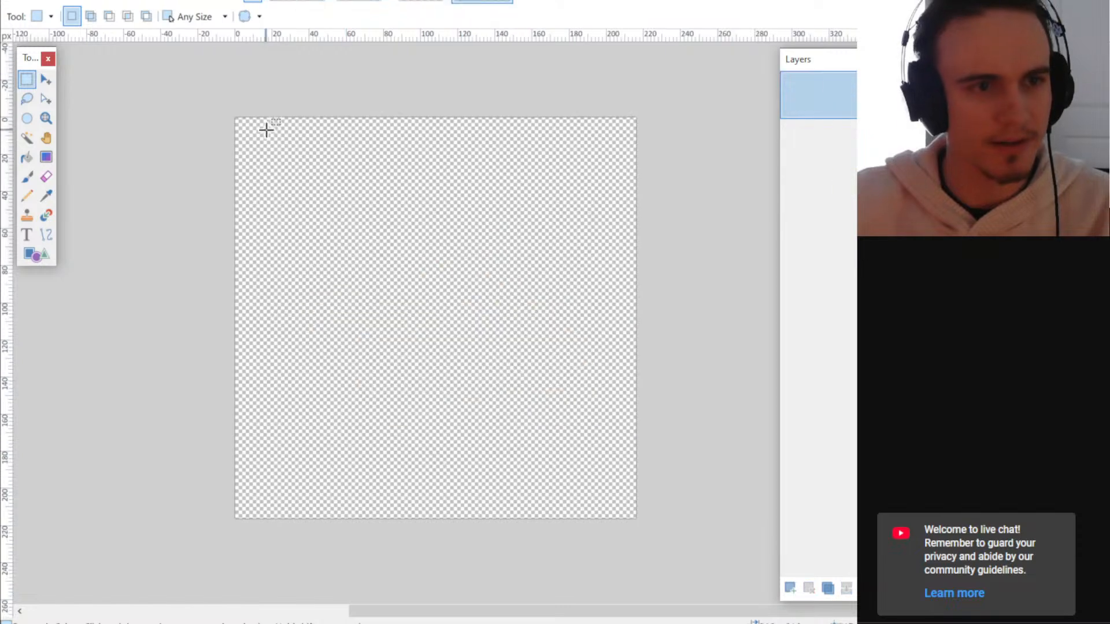
drag(250, 135, 447, 331)
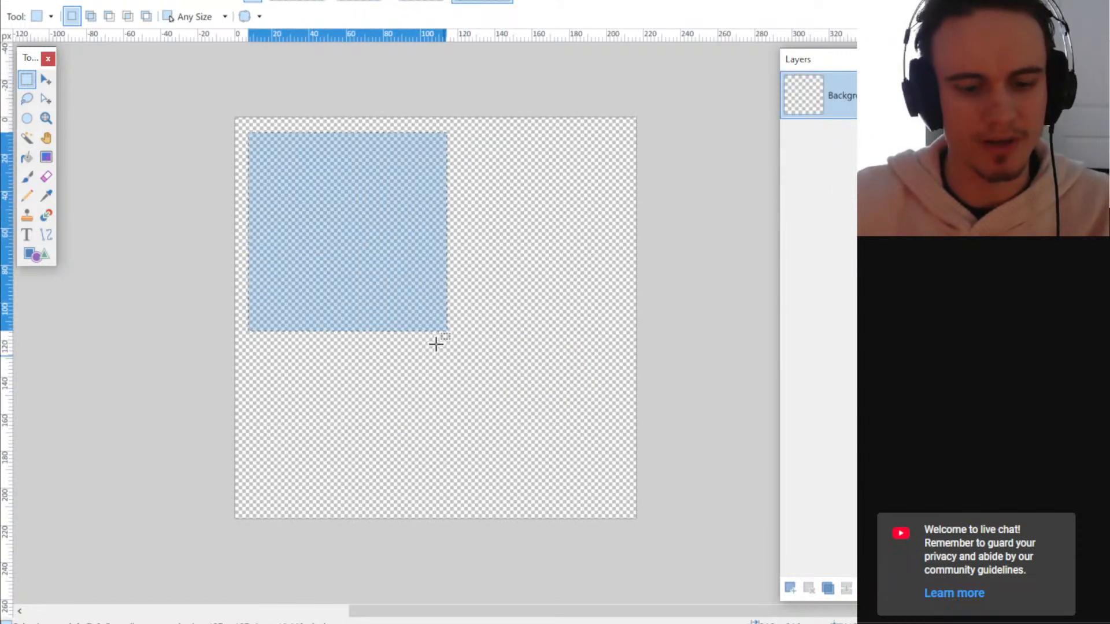
key(ctrl+shift+x)
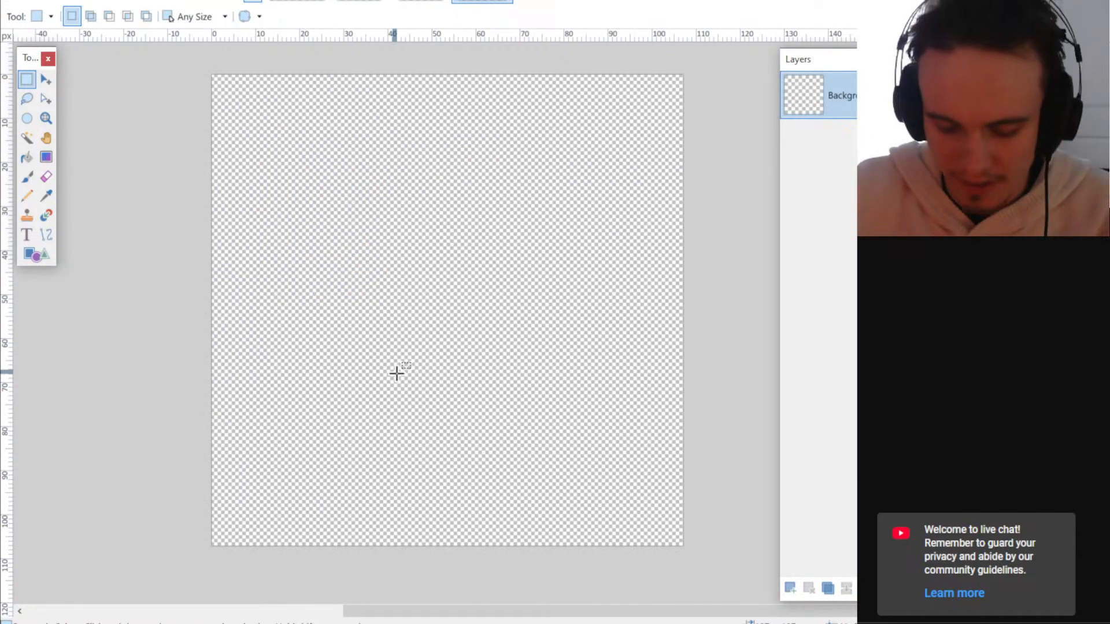
- Brush a round gear outline in the canvas's upper-left half, with a small centre hub and teeth along its upper-right rim
key(b)
mouse_move(336, 377)
mouse_down()
mouse_move(330, 191)
mouse_move(346, 389)
mouse_move(474, 341)
mouse_move(497, 289)
mouse_move(309, 352)
mouse_up()
mouse_move(377, 174)
mouse_down()
mouse_move(379, 152)
mouse_move(426, 183)
mouse_move(454, 178)
mouse_move(473, 219)
mouse_move(497, 228)
mouse_move(490, 303)
mouse_up()
mouse_move(391, 283)
mouse_down()
mouse_move(386, 270)
mouse_move(382, 292)
mouse_up()
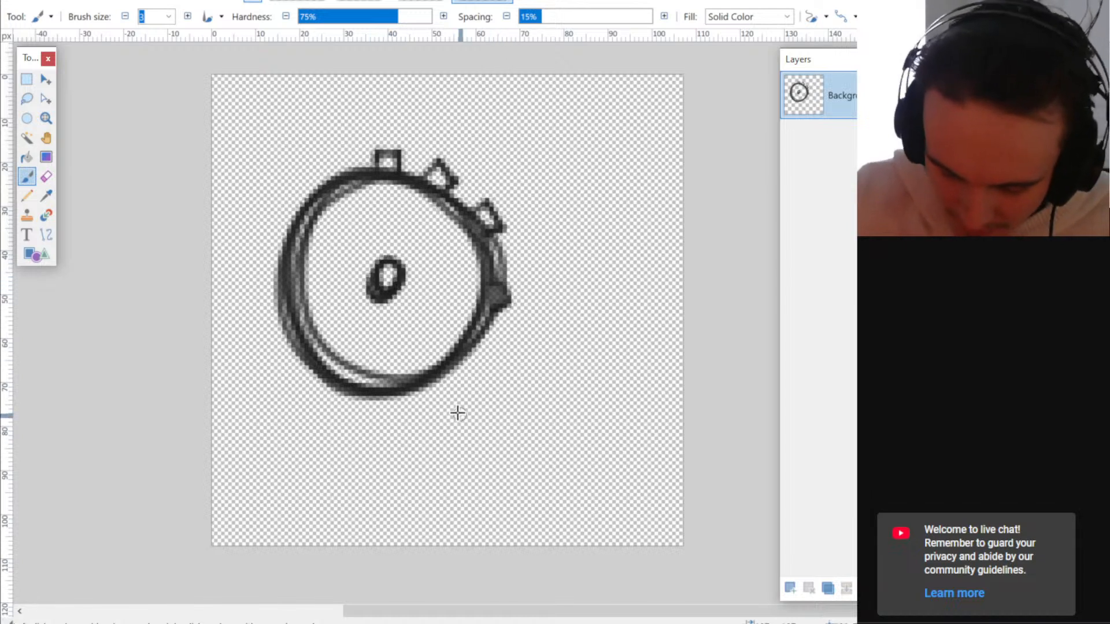
- Sketch a jagged, curved scrap plate wrapping the gear's lower-right side, with several curved lines running along its length
mouse_move(366, 475)
mouse_down()
mouse_move(354, 424)
mouse_move(364, 442)
mouse_move(415, 392)
mouse_up()
mouse_move(501, 255)
mouse_down()
mouse_move(564, 130)
mouse_move(574, 196)
mouse_move(634, 247)
mouse_move(617, 290)
mouse_move(534, 424)
mouse_move(368, 523)
mouse_up()
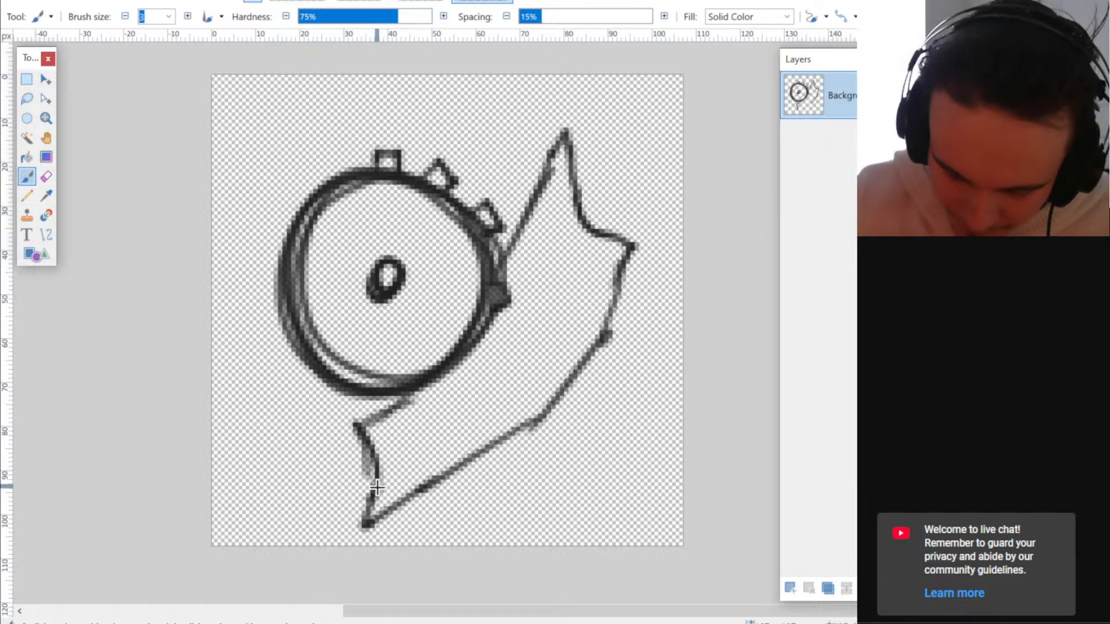
mouse_move(399, 443)
mouse_down()
mouse_move(543, 295)
mouse_move(554, 205)
mouse_up()
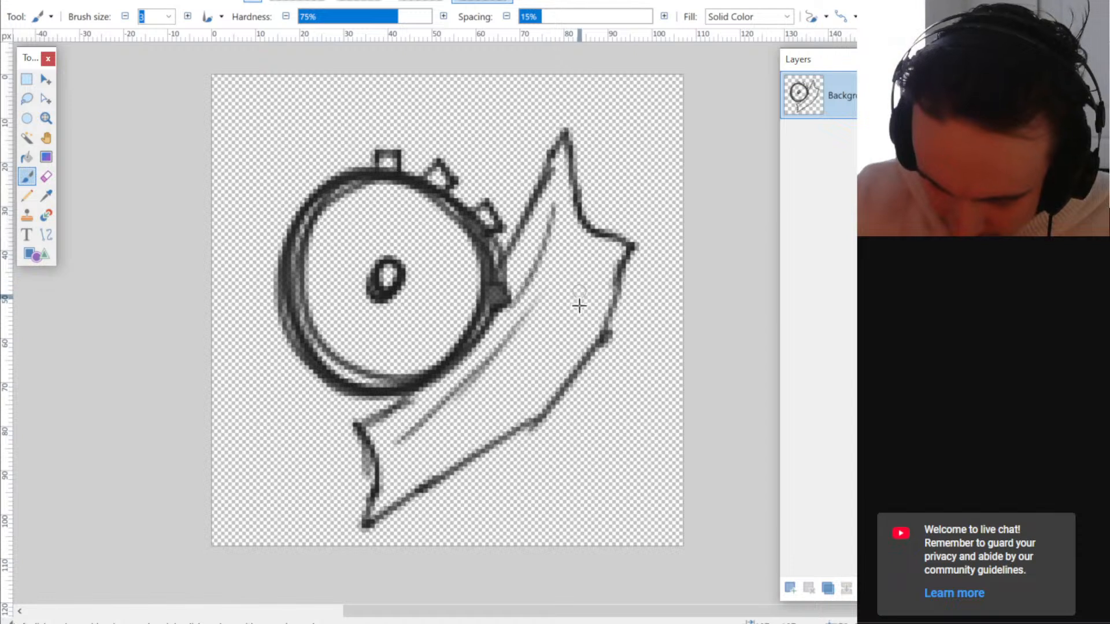
drag(577, 271, 471, 427)
drag(557, 337, 382, 489)
drag(450, 439, 488, 420)
drag(502, 412, 436, 464)
drag(531, 386, 492, 418)
drag(391, 451, 416, 429)
- Draw the gear's missing square teeth from its upper left around to its underside
drag(345, 156, 322, 169)
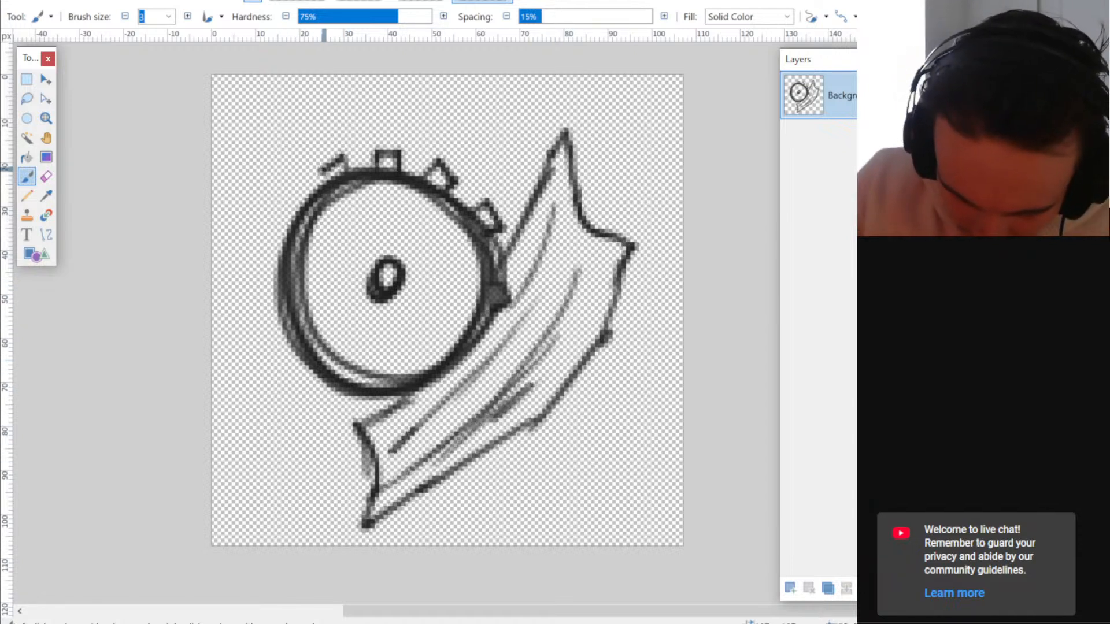
mouse_move(301, 209)
mouse_down()
mouse_move(277, 238)
mouse_move(273, 289)
mouse_move(261, 298)
mouse_move(276, 347)
mouse_move(304, 361)
mouse_up()
mouse_move(317, 399)
mouse_down()
mouse_move(343, 391)
mouse_move(381, 410)
mouse_move(403, 394)
mouse_up()
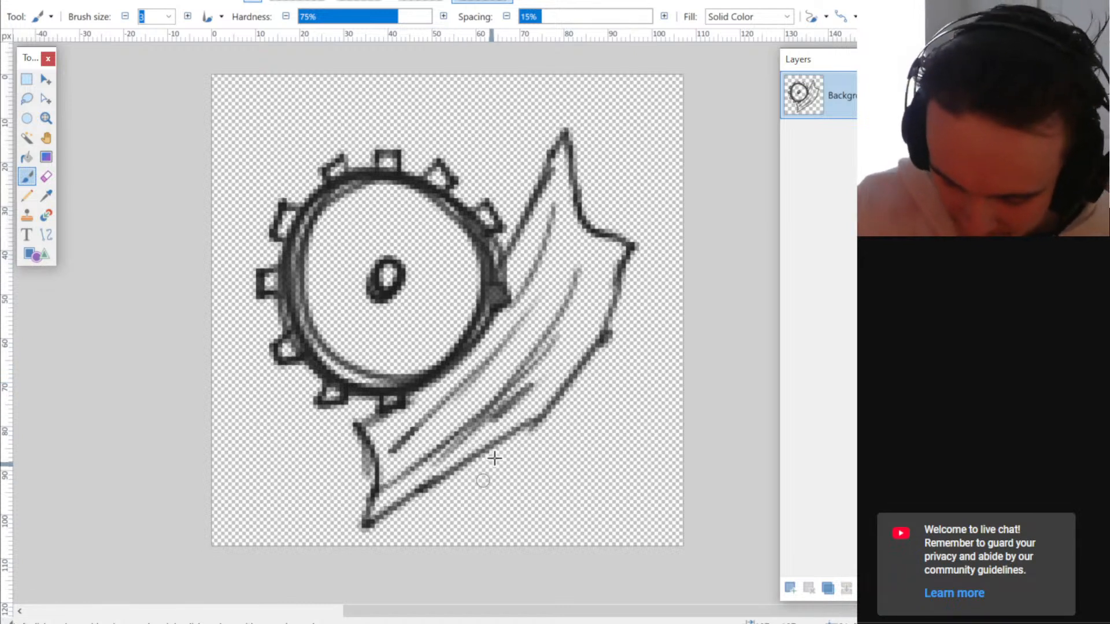
- Add stub pieces at the scrap plate's lower edge and upper tip, darken its outline, and add teeth on the gear's lower right
mouse_move(479, 451)
mouse_down()
mouse_move(454, 513)
mouse_move(499, 494)
mouse_move(519, 432)
mouse_up()
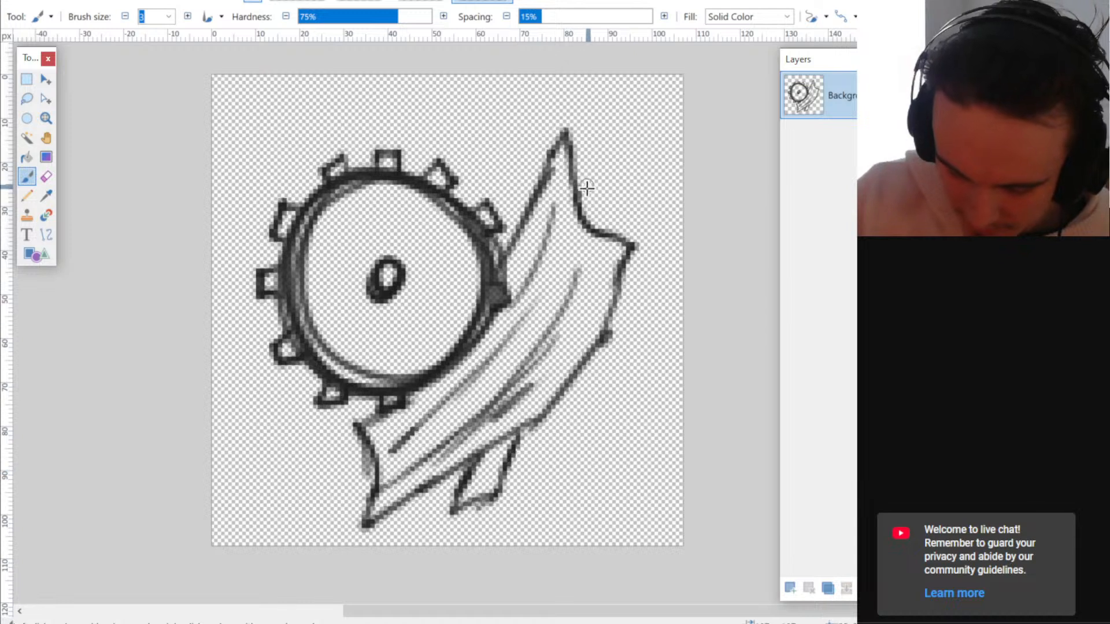
mouse_move(587, 188)
mouse_down()
mouse_move(602, 106)
mouse_move(557, 108)
mouse_move(554, 141)
mouse_move(598, 107)
mouse_move(575, 199)
mouse_up()
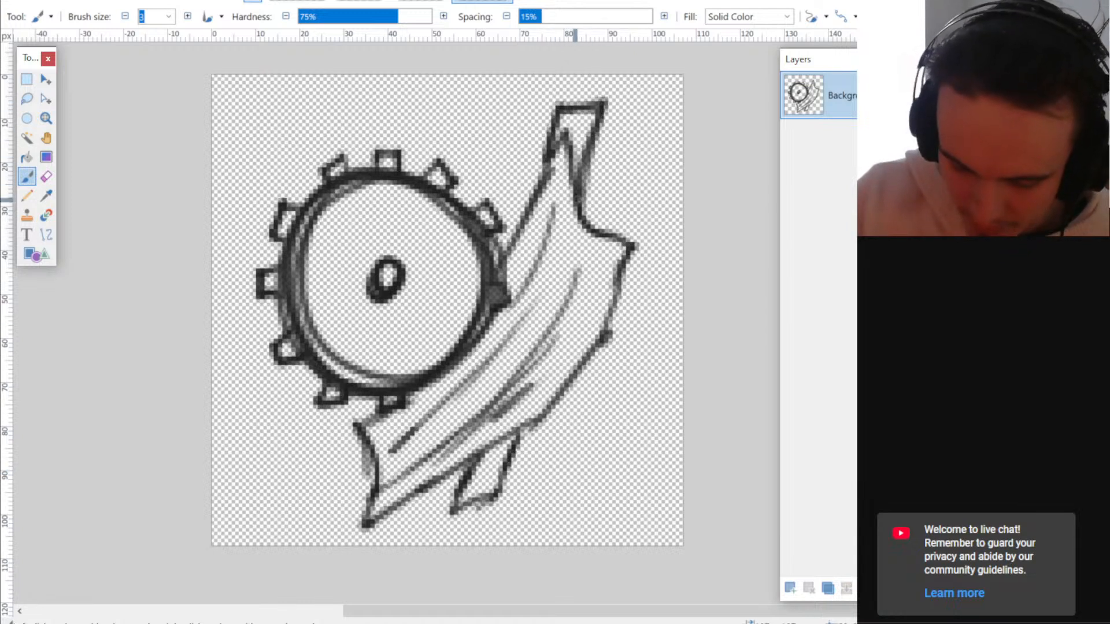
drag(538, 162, 519, 222)
mouse_move(555, 121)
mouse_down()
mouse_move(579, 222)
mouse_move(618, 283)
mouse_move(566, 388)
mouse_up()
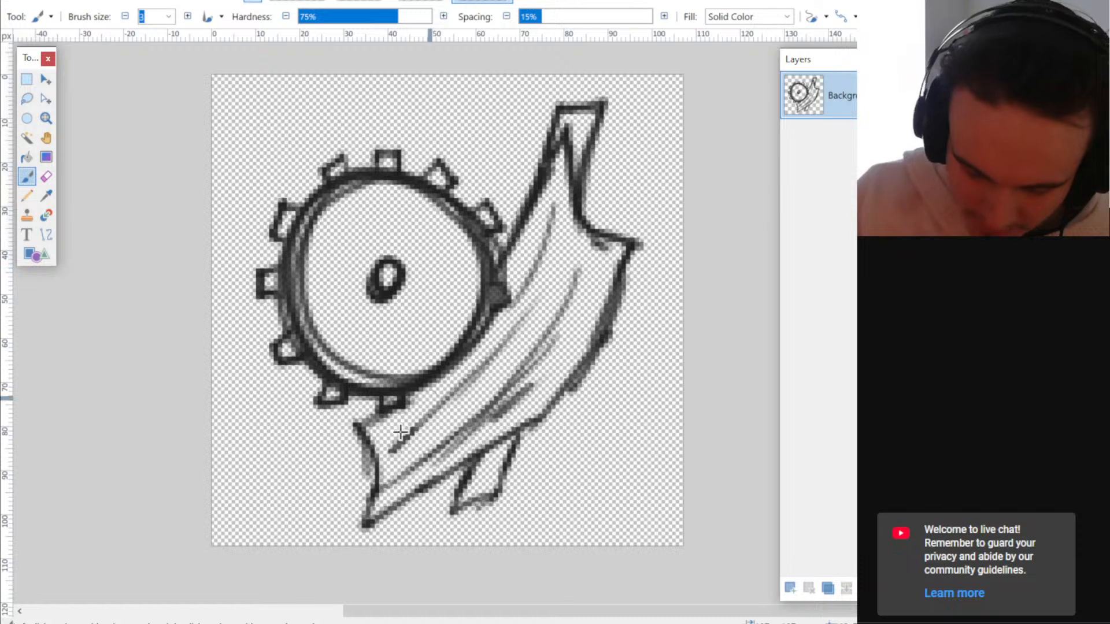
mouse_move(419, 384)
mouse_down()
mouse_move(478, 343)
mouse_move(474, 307)
mouse_up()
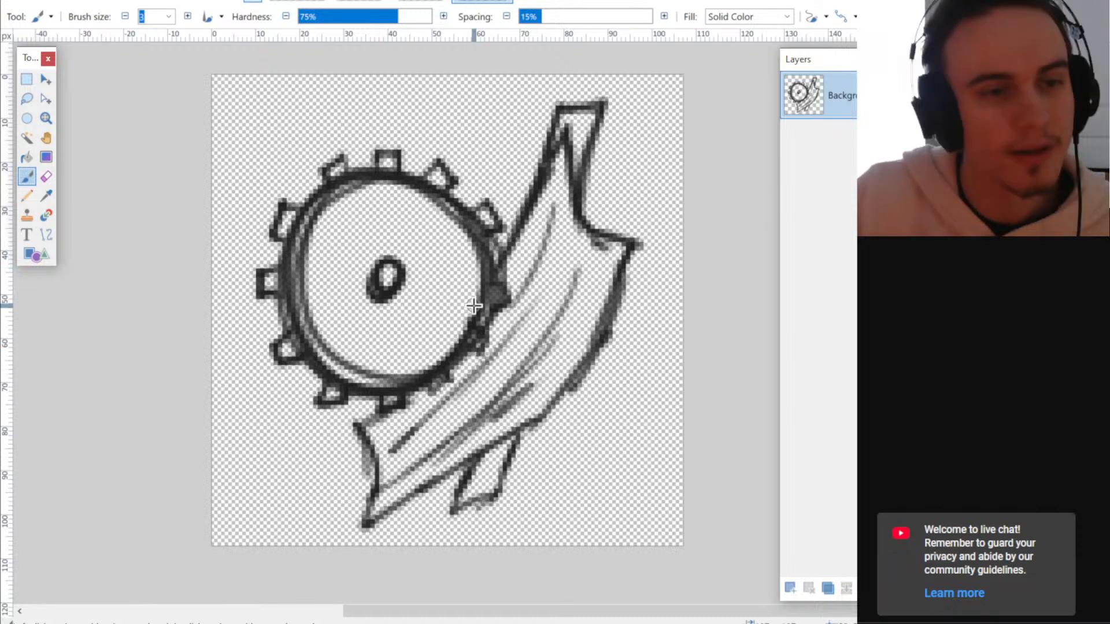
- Add a new layer, hide the gear drawing, and brush a large teardrop outline with a curved tip
click(789, 588)
click(867, 143)
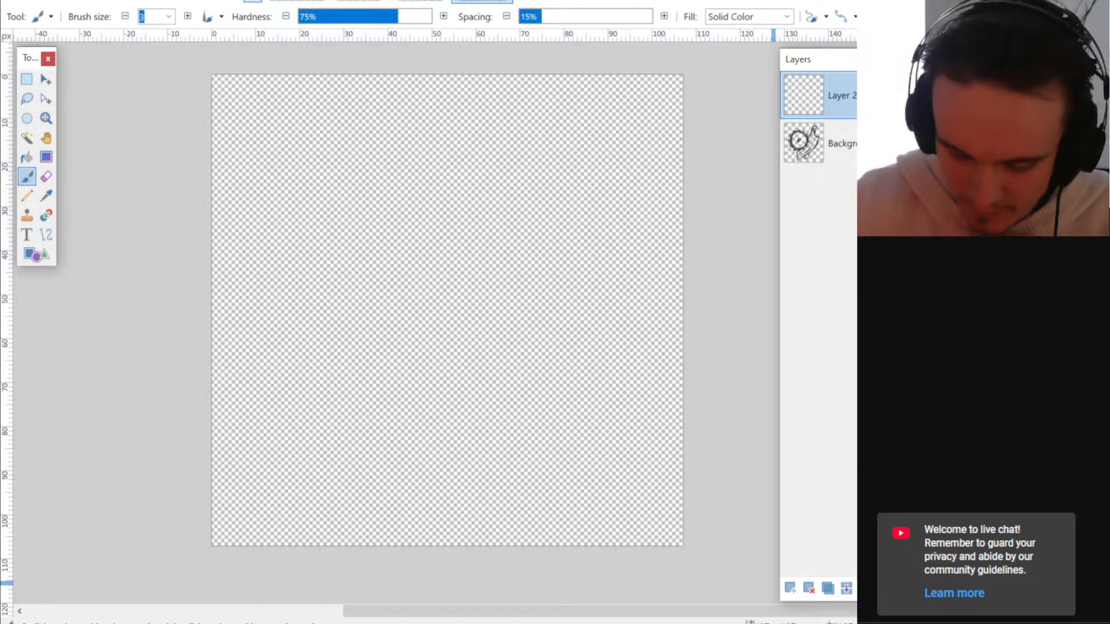
mouse_move(414, 459)
mouse_down()
mouse_move(374, 446)
mouse_move(370, 295)
mouse_move(422, 234)
mouse_move(430, 185)
mouse_move(411, 137)
mouse_move(383, 123)
mouse_move(451, 164)
mouse_move(511, 248)
mouse_move(534, 396)
mouse_move(462, 474)
mouse_move(548, 397)
mouse_move(555, 295)
mouse_up()
drag(540, 407, 523, 231)
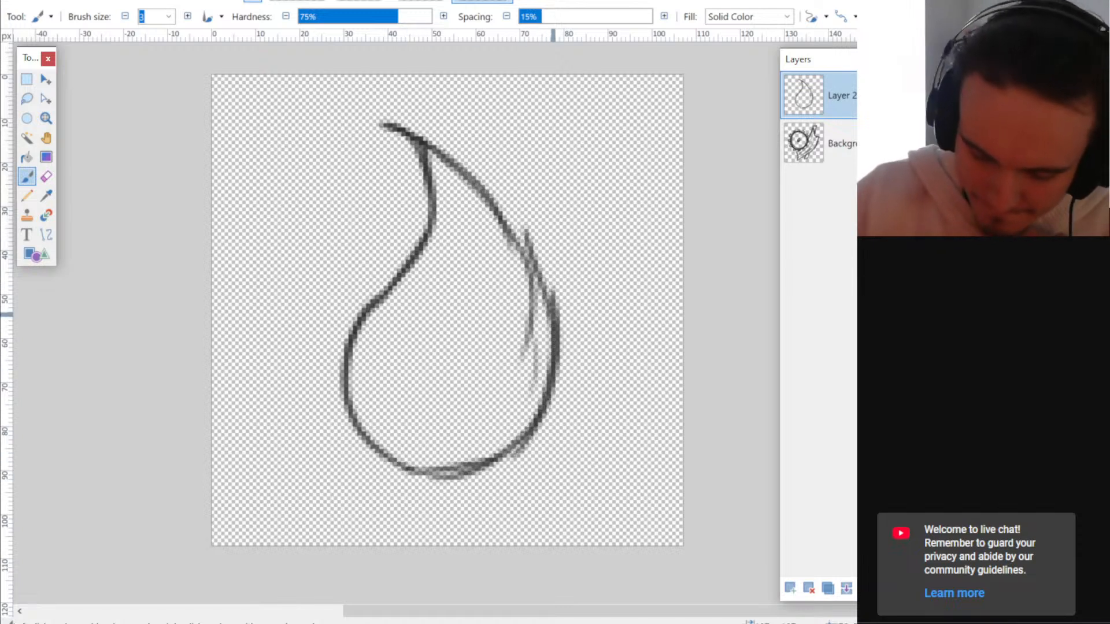
mouse_move(554, 312)
mouse_down()
mouse_move(501, 215)
mouse_move(536, 265)
mouse_up()
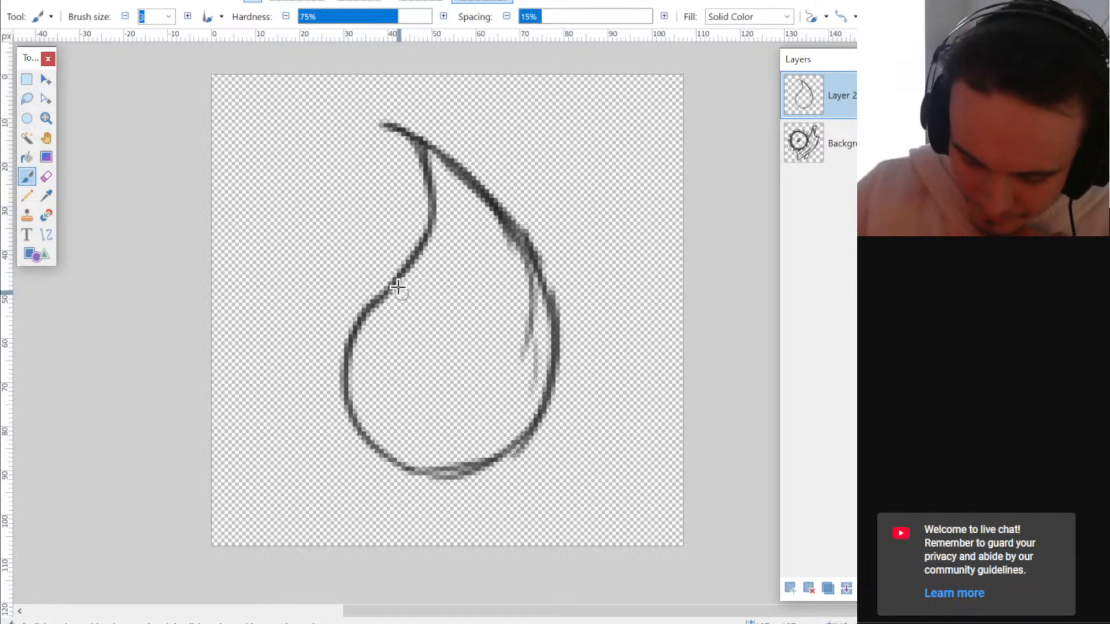
mouse_move(397, 288)
mouse_down()
mouse_move(406, 134)
mouse_move(391, 280)
mouse_move(348, 352)
mouse_move(344, 399)
mouse_move(381, 448)
mouse_move(429, 475)
mouse_up()
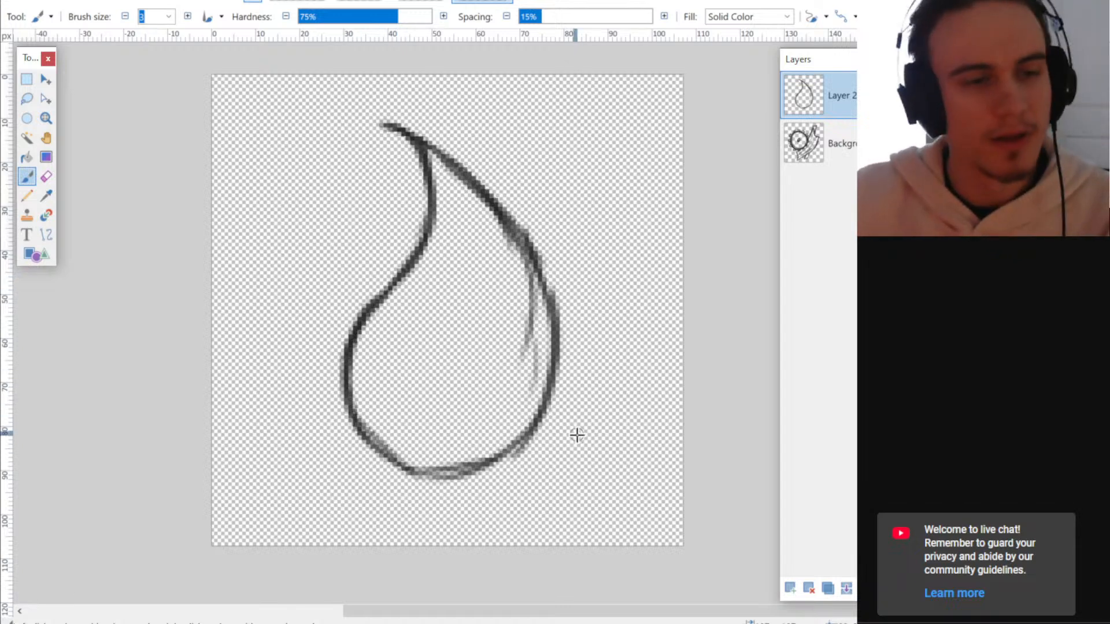
- Set the primary color to dark purple 621B7C and fill the inside of the teardrop with it
key(F8)
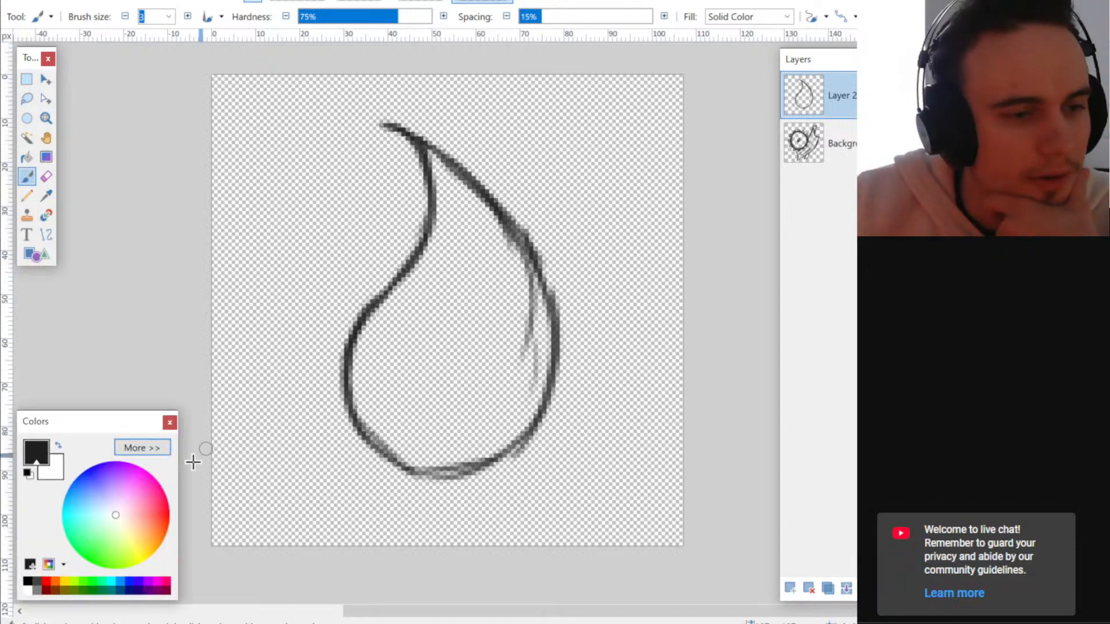
click(143, 449)
drag(225, 428, 229, 426)
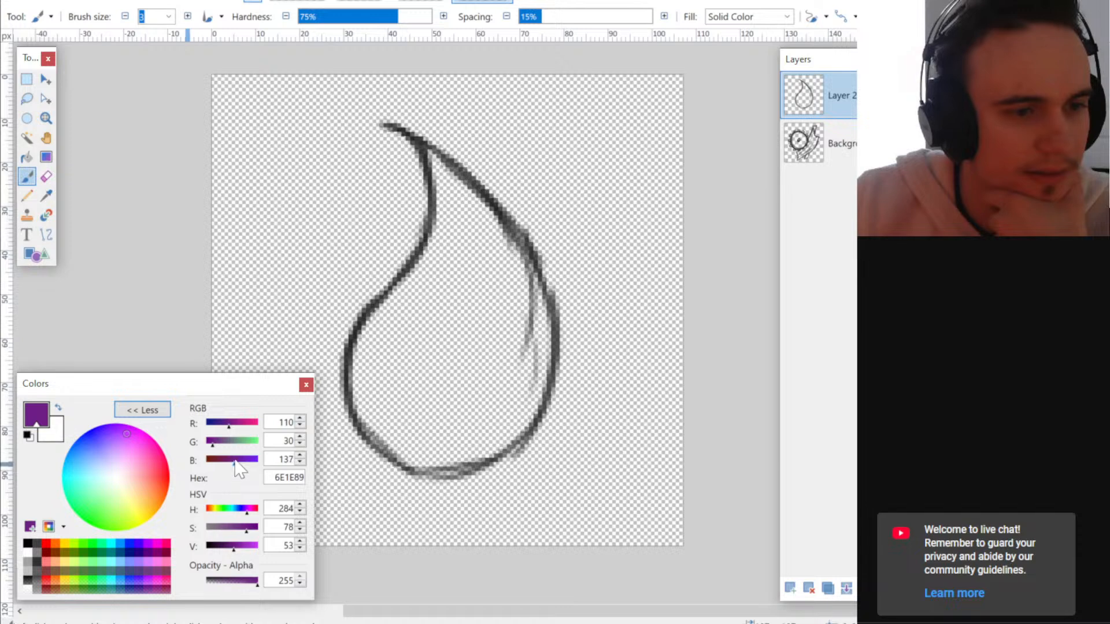
click(306, 385)
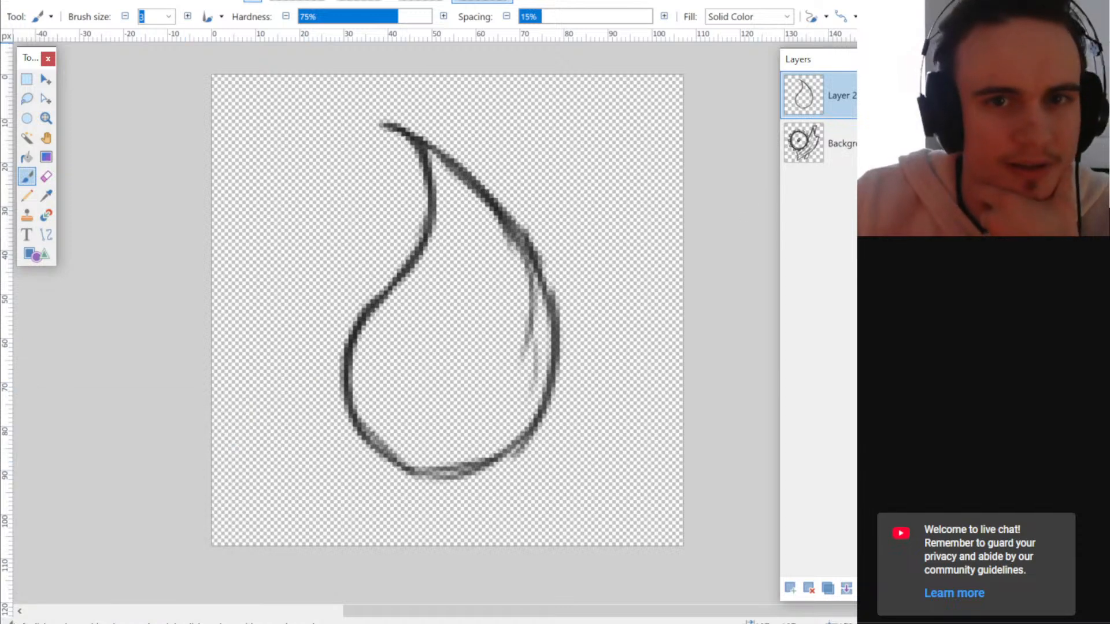
key(F8)
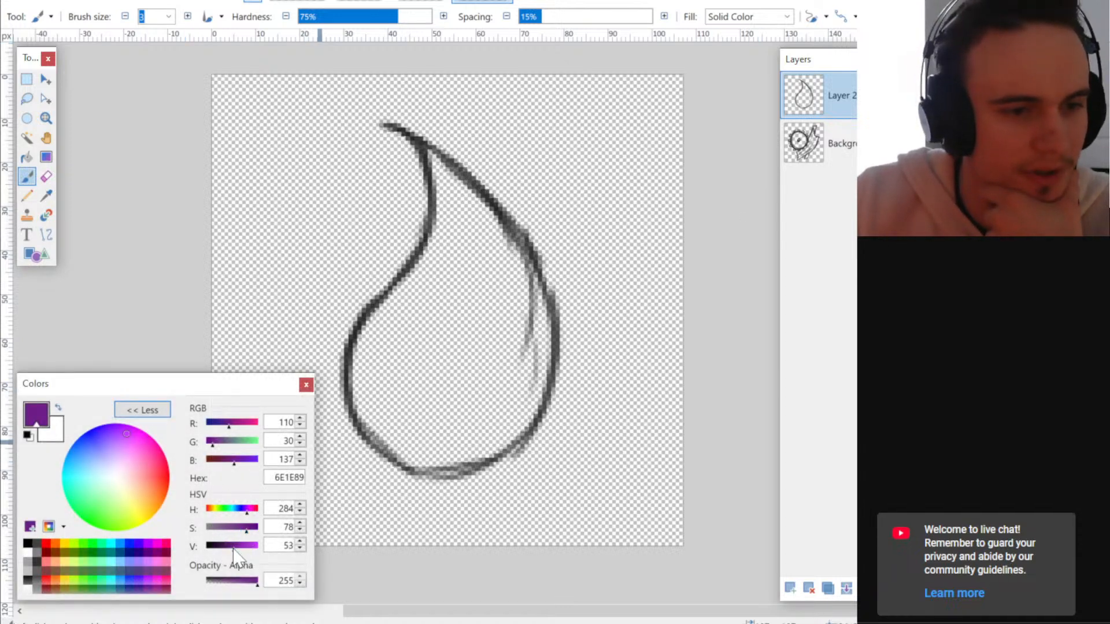
click(306, 385)
key(f)
click(478, 407)
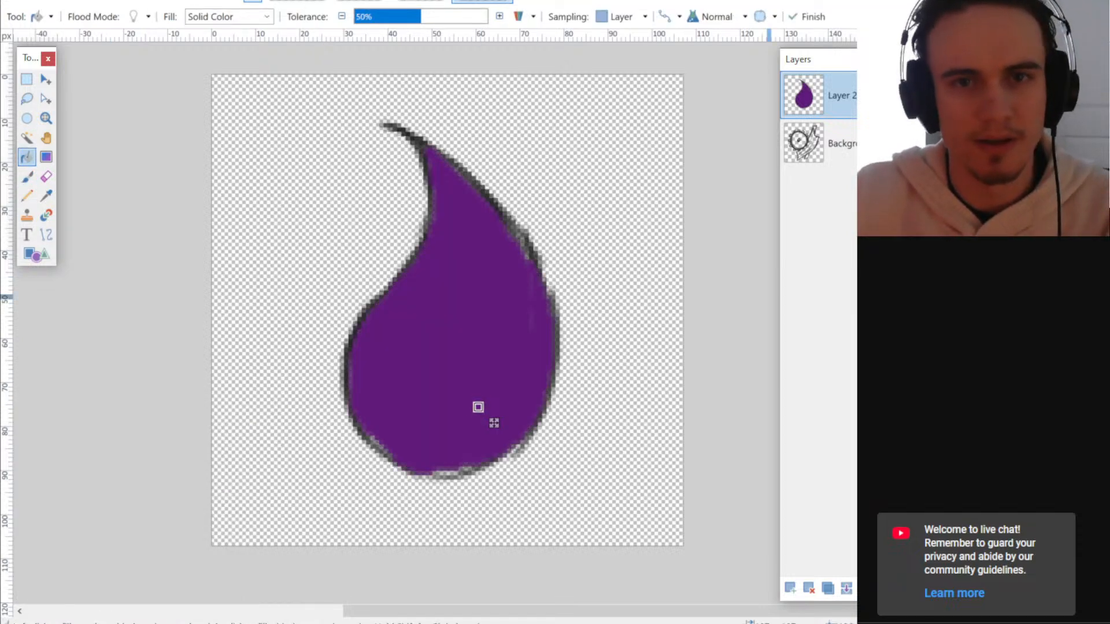
- Undo the teardrop's fill, fine-tune the purple to hue 283 and value 48, and fill the teardrop again
key(F7)
key(F8)
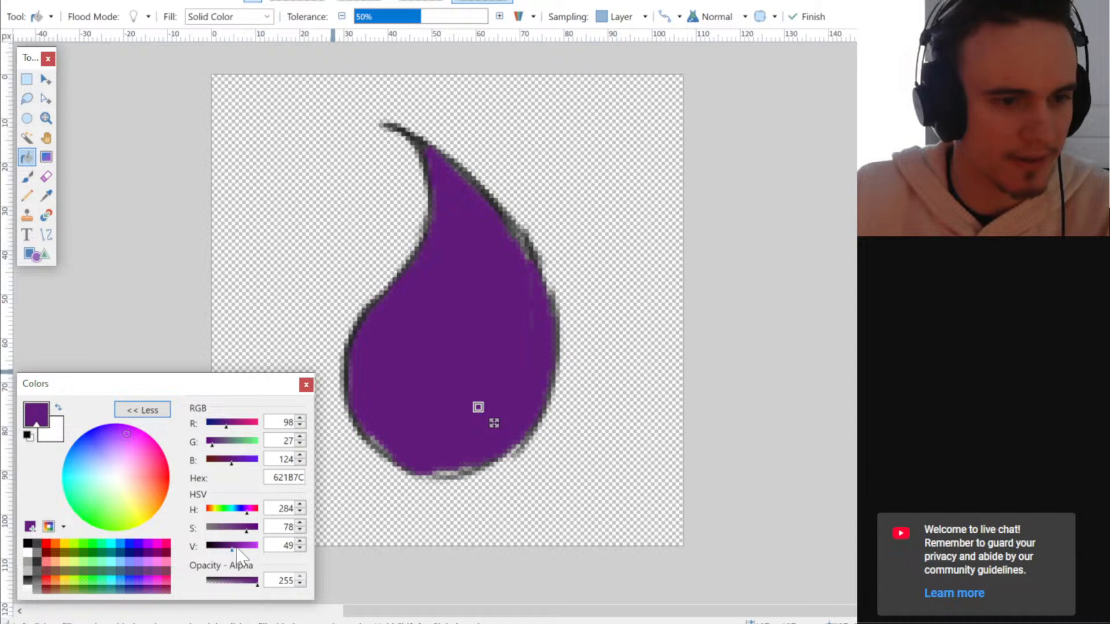
drag(237, 548, 241, 528)
key(ctrl+z)
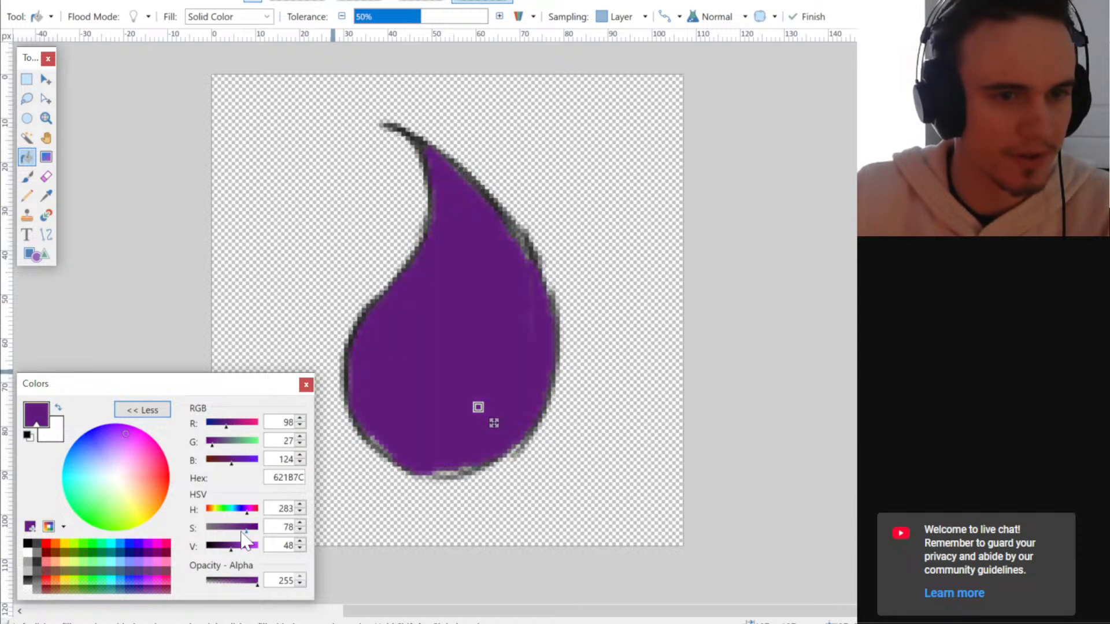
key(ctrl+z)
click(498, 410)
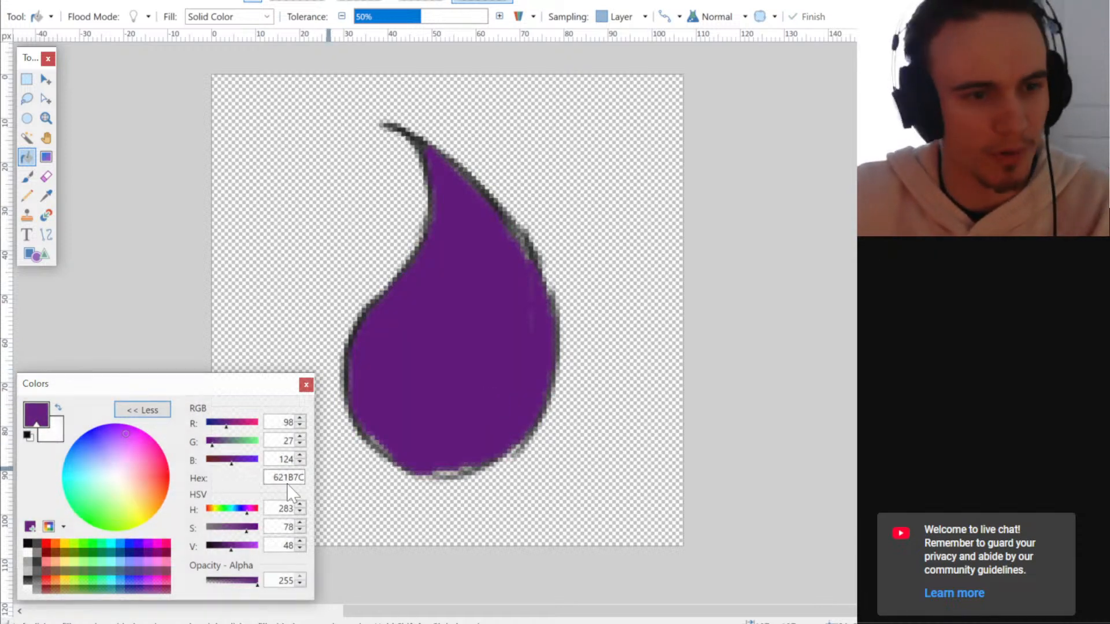
- Set the primary color to lighter purple 8D3CAD and brush a highlight along the teardrop's inner left edge
drag(236, 548, 242, 546)
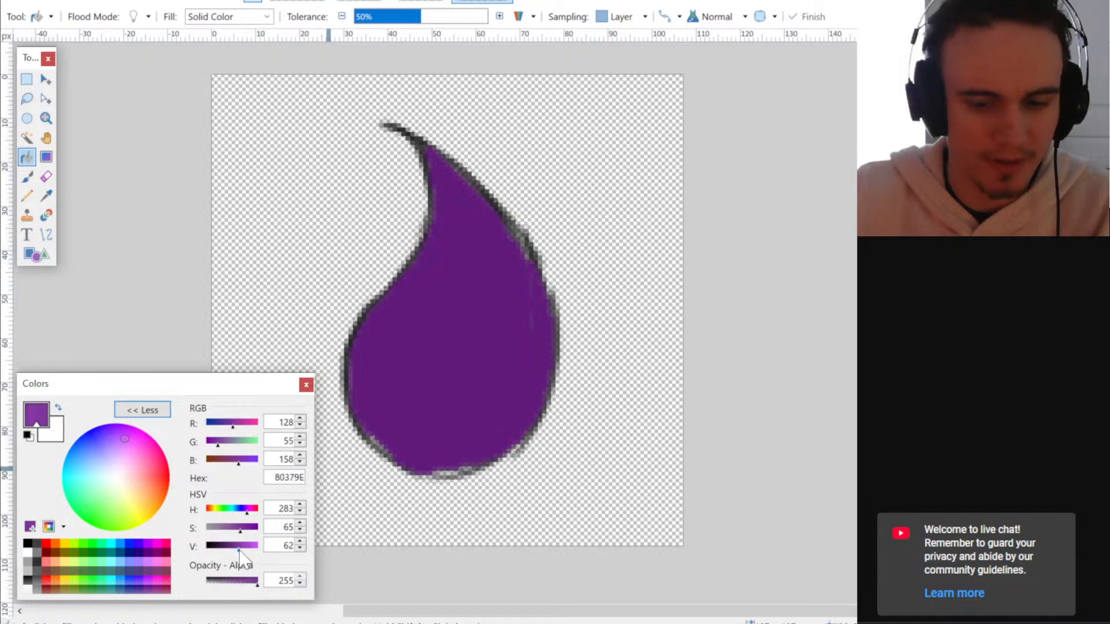
click(366, 360)
key(ctrl+z)
key(b)
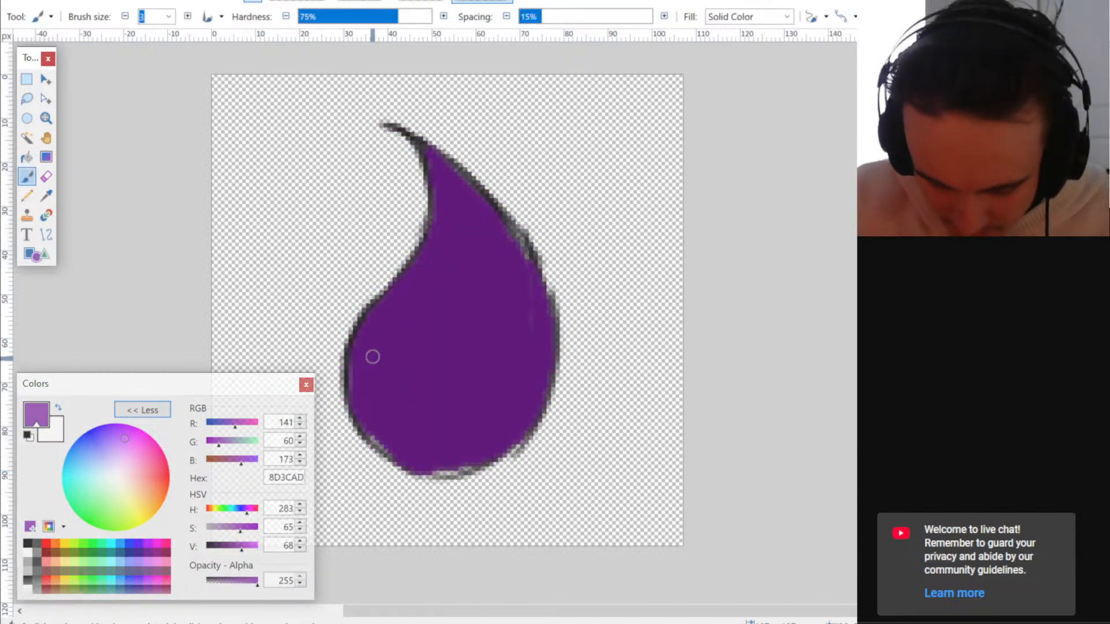
mouse_move(372, 355)
mouse_down()
mouse_move(407, 293)
mouse_move(366, 354)
mouse_move(387, 309)
mouse_move(364, 391)
mouse_up()
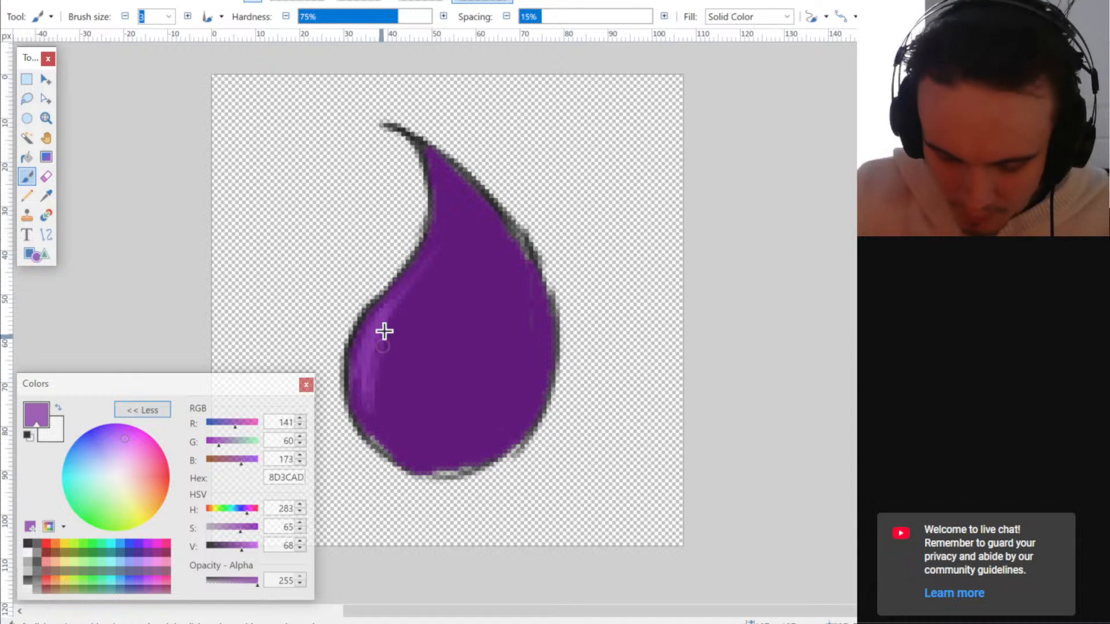
drag(379, 315, 435, 267)
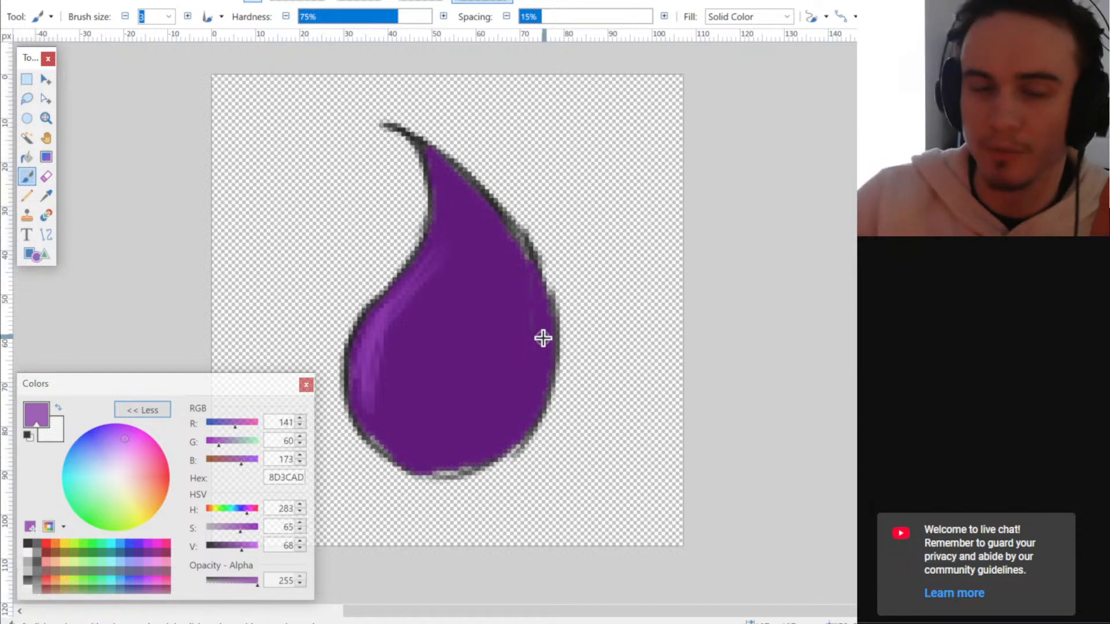
- Move the image editor aside to check the Fog task board behind it, and maximize the editor again
mouse_move(745, 0)
mouse_down()
mouse_move(770, 0)
mouse_move(612, 432)
mouse_move(548, 465)
mouse_move(512, 399)
mouse_up()
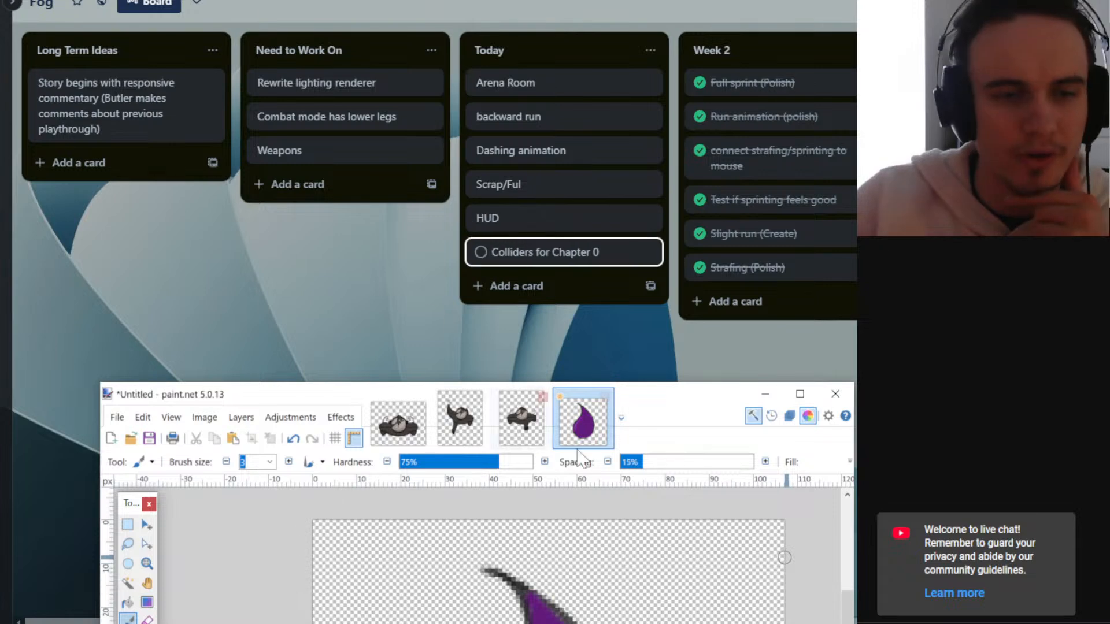
double_click(670, 399)
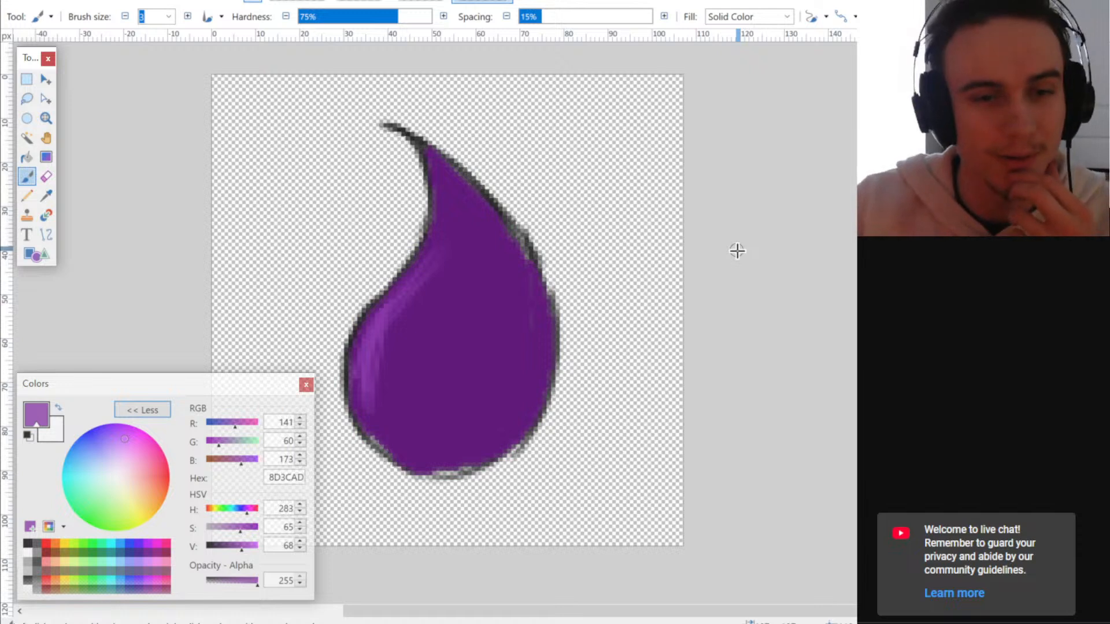
scroll(526, 273, left, 2)
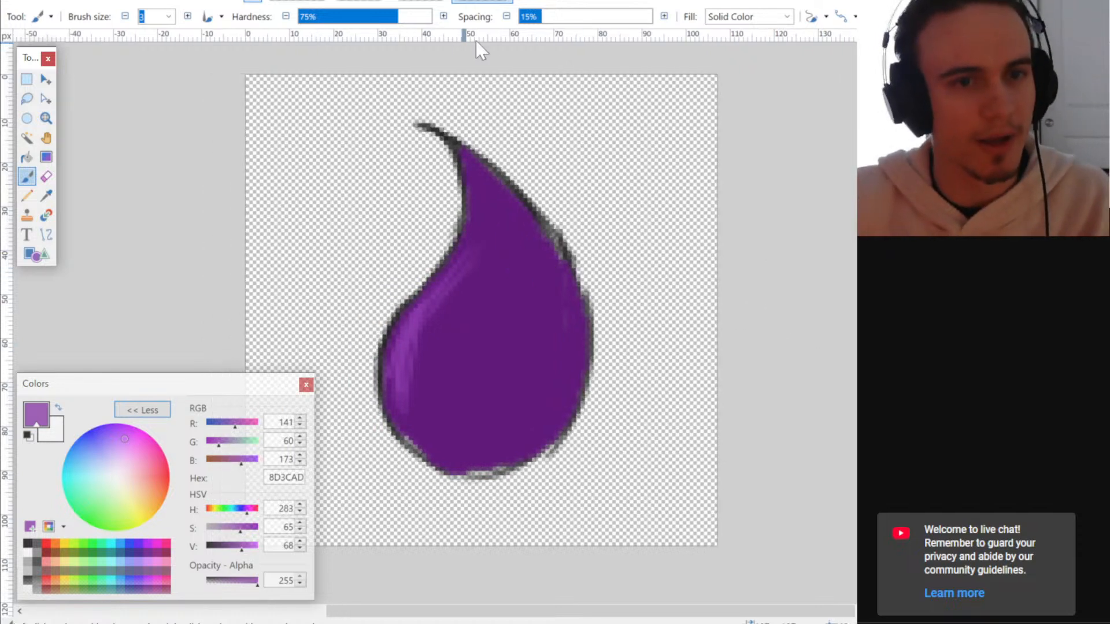
- Hide the teardrop layer, bring back the gear drawing, and add a new layer beneath it
key(F7)
scroll(651, 287, down, 1)
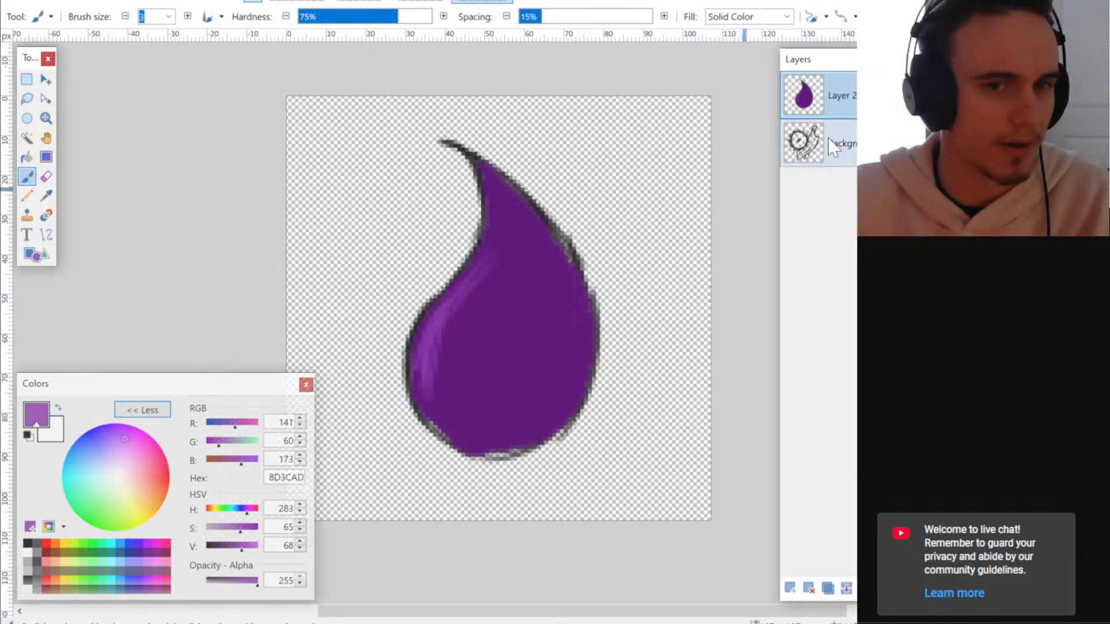
click(838, 144)
click(881, 95)
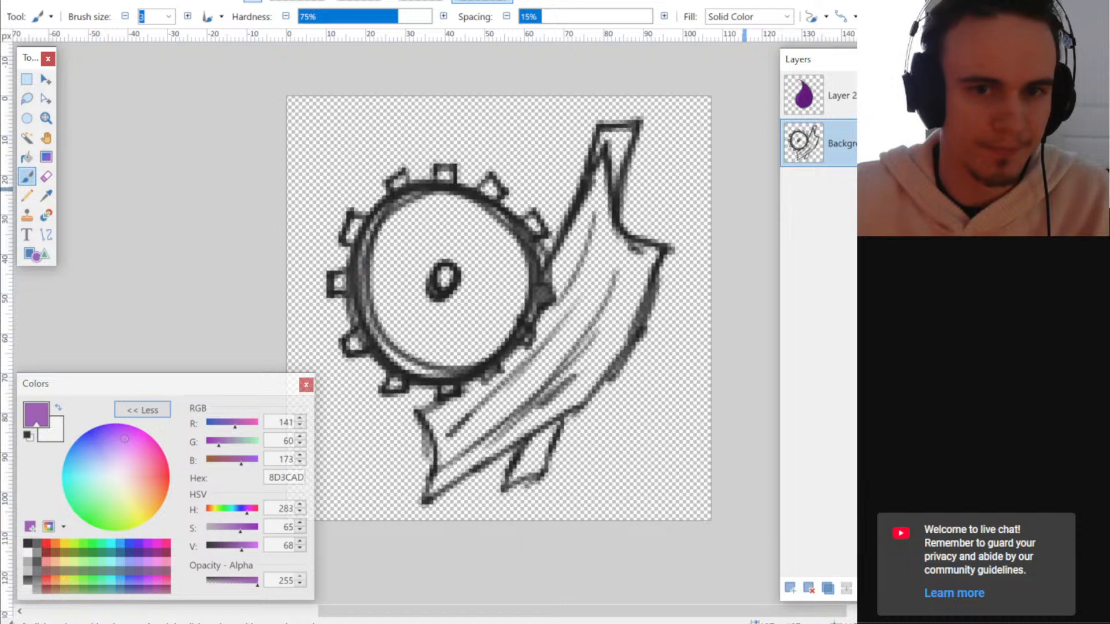
key(ctrl+shift+n)
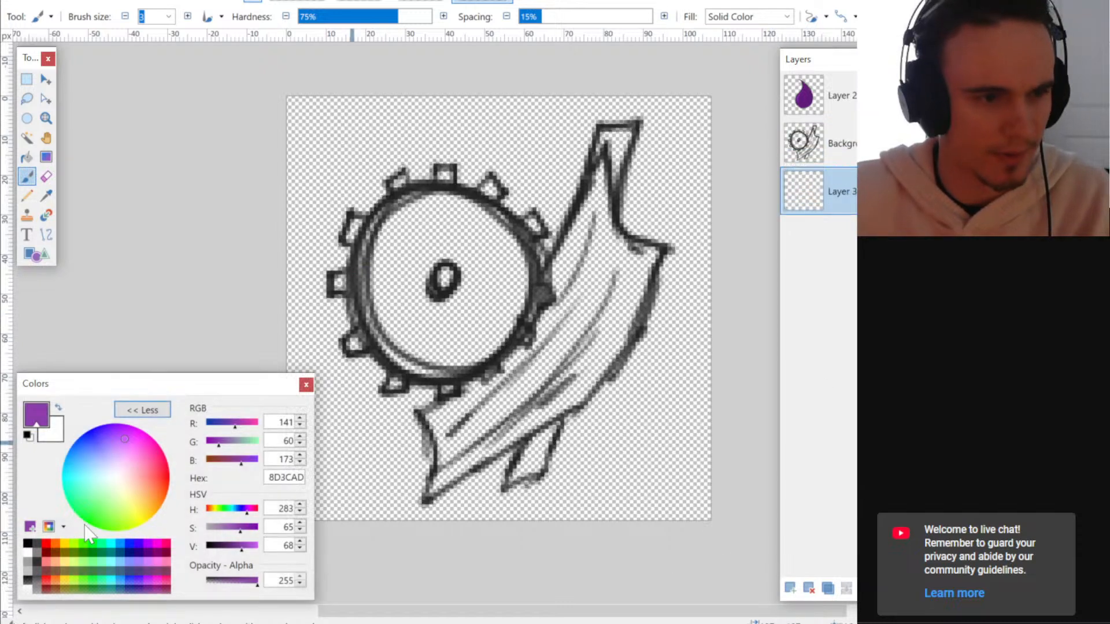
- Set the primary color to dark gray 4F4F4F and brush in the gear's teeth and disc on the new bottom layer
click(28, 435)
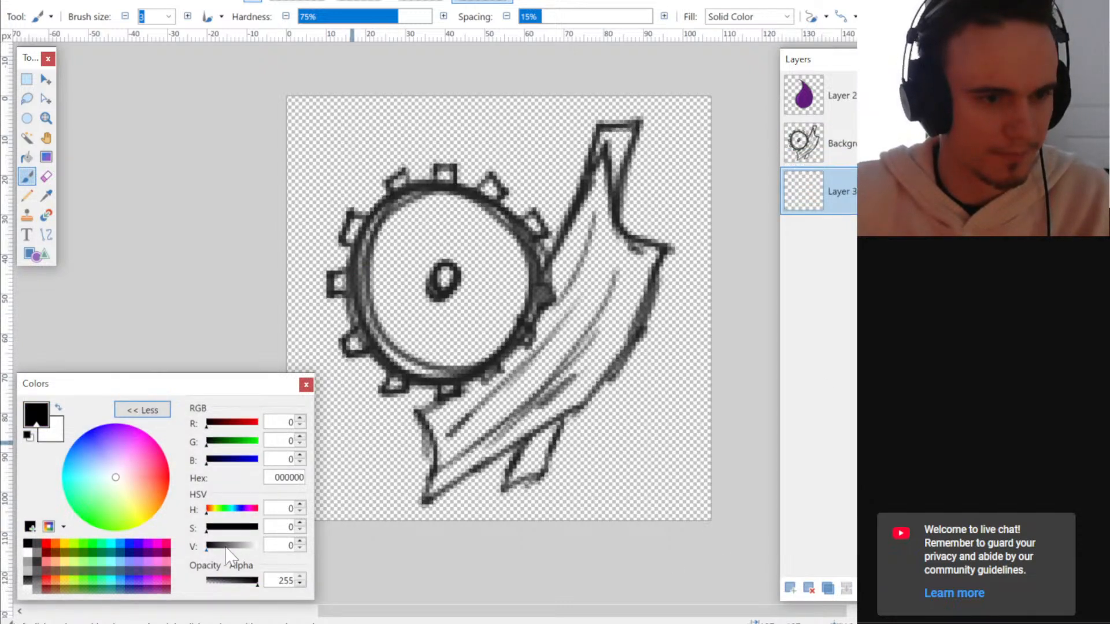
drag(226, 546, 222, 546)
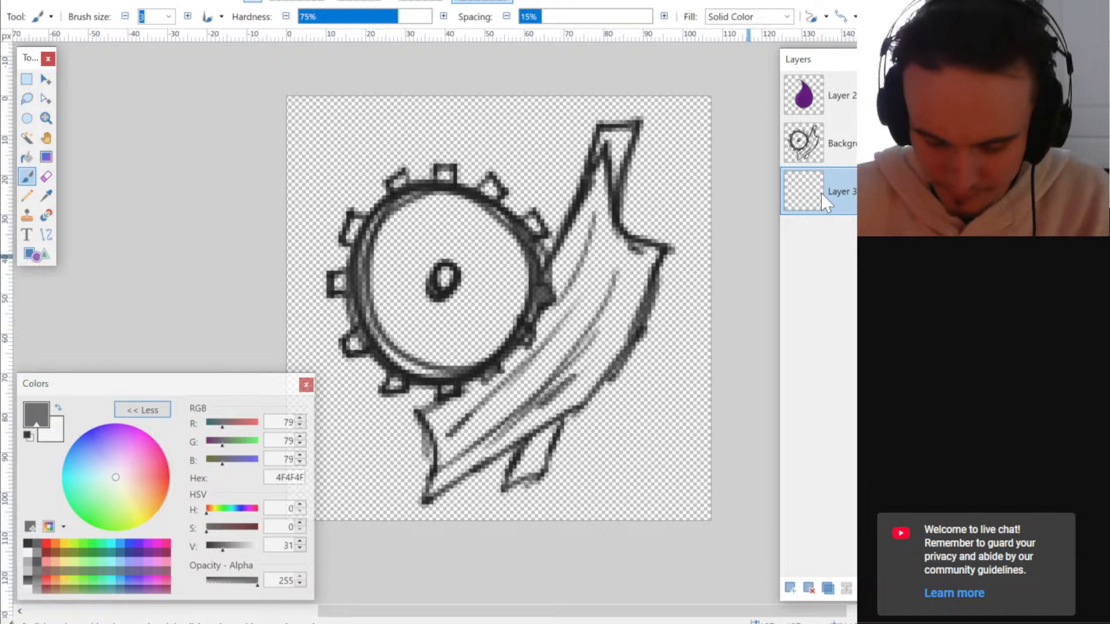
mouse_move(384, 302)
mouse_down()
mouse_move(373, 332)
mouse_move(354, 215)
mouse_move(376, 260)
mouse_move(404, 208)
mouse_move(423, 220)
mouse_move(399, 185)
mouse_move(417, 237)
mouse_move(381, 214)
mouse_move(435, 200)
mouse_move(446, 172)
mouse_move(445, 222)
mouse_move(482, 217)
mouse_move(490, 196)
mouse_move(520, 252)
mouse_move(526, 240)
mouse_move(525, 314)
mouse_move(503, 346)
mouse_up()
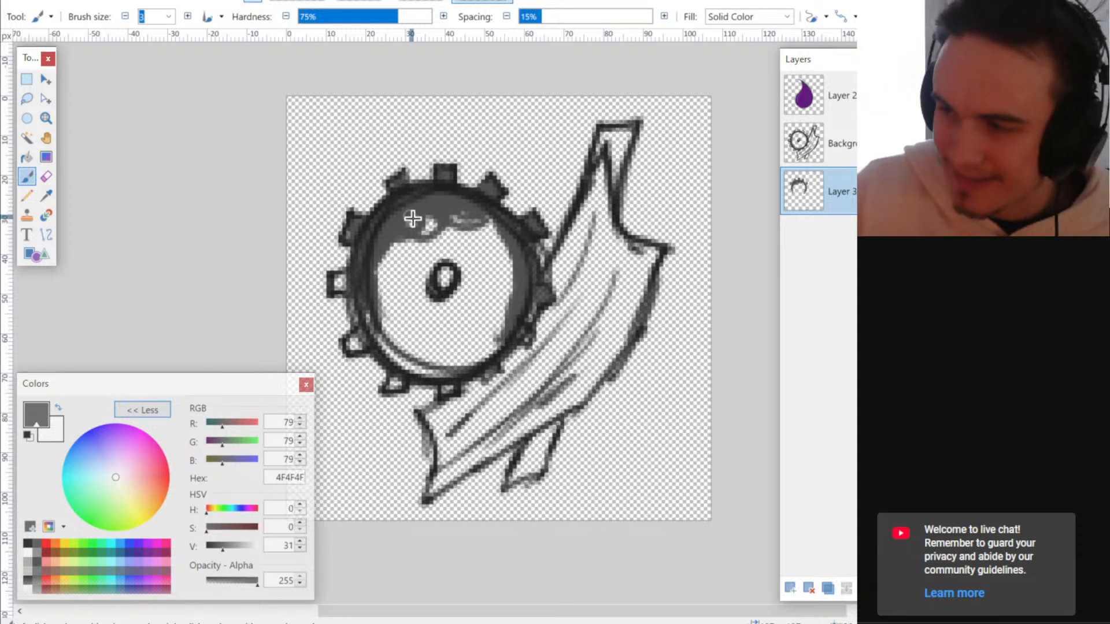
mouse_move(412, 219)
mouse_down()
mouse_move(428, 237)
mouse_move(376, 306)
mouse_move(368, 352)
mouse_move(396, 379)
mouse_move(494, 335)
mouse_move(463, 352)
mouse_move(502, 318)
mouse_move(502, 236)
mouse_up()
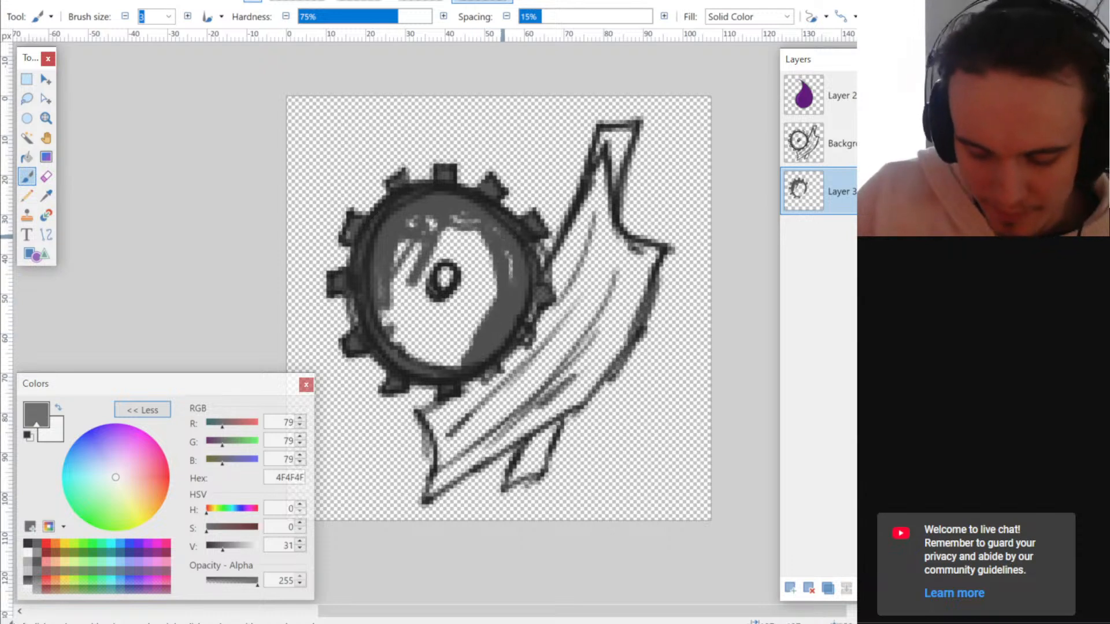
mouse_move(490, 291)
mouse_down()
mouse_move(463, 361)
mouse_move(479, 272)
mouse_move(453, 336)
mouse_move(479, 240)
mouse_move(420, 301)
mouse_move(411, 277)
mouse_move(385, 289)
mouse_move(404, 340)
mouse_move(451, 357)
mouse_move(431, 364)
mouse_up()
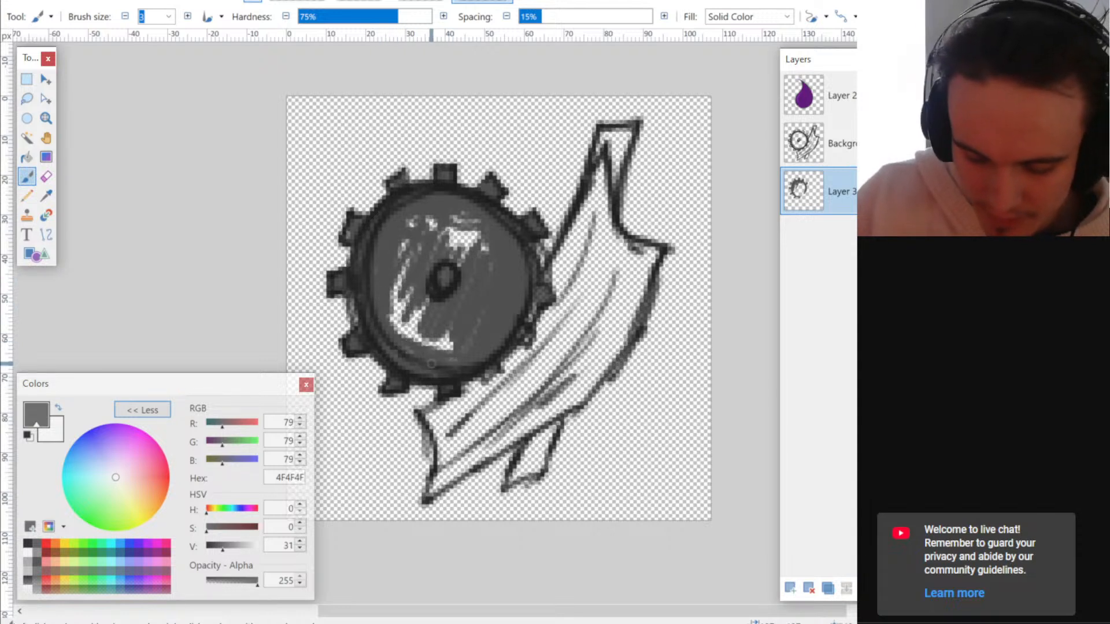
mouse_move(450, 315)
mouse_down()
mouse_move(422, 353)
mouse_move(389, 316)
mouse_move(414, 352)
mouse_move(423, 342)
mouse_move(407, 322)
mouse_up()
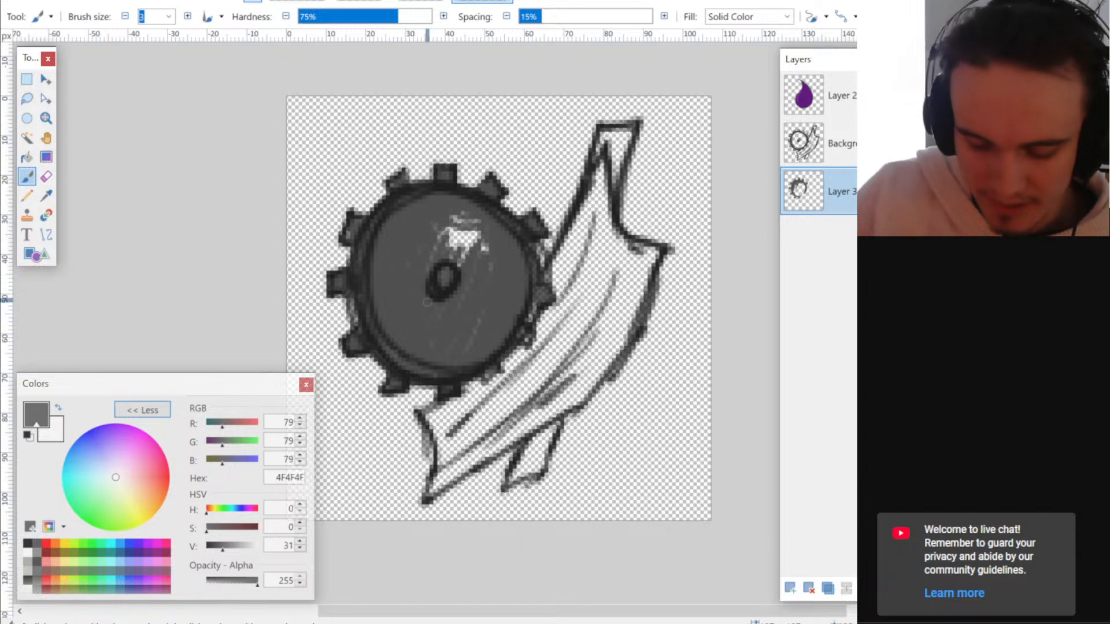
mouse_move(433, 248)
mouse_down()
mouse_move(448, 219)
mouse_move(440, 248)
mouse_move(455, 267)
mouse_move(478, 254)
mouse_move(443, 210)
mouse_move(471, 253)
mouse_move(479, 224)
mouse_up()
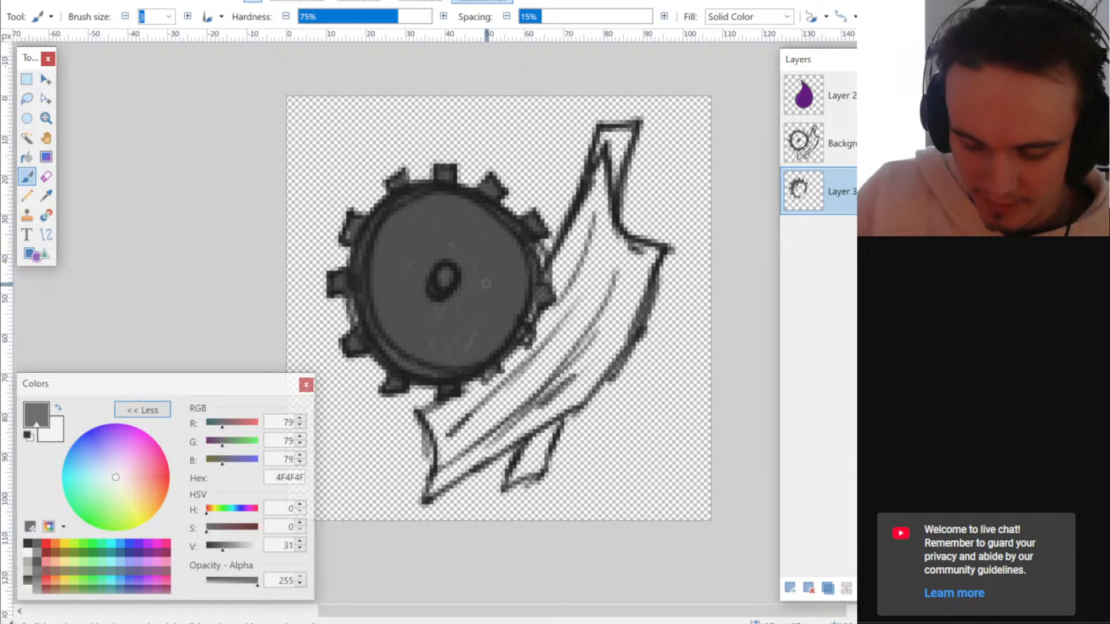
- Brush the curved metal shard and the small strip beneath it with the same dark gray
mouse_move(455, 400)
mouse_down()
mouse_move(431, 421)
mouse_move(439, 447)
mouse_move(428, 497)
mouse_move(427, 479)
mouse_move(466, 466)
mouse_move(542, 408)
mouse_move(443, 448)
mouse_move(471, 388)
mouse_move(465, 398)
mouse_move(514, 353)
mouse_move(464, 421)
mouse_move(507, 402)
mouse_move(582, 332)
mouse_move(524, 381)
mouse_move(514, 371)
mouse_move(606, 140)
mouse_move(625, 130)
mouse_move(601, 146)
mouse_move(574, 201)
mouse_move(574, 234)
mouse_move(597, 213)
mouse_move(518, 370)
mouse_move(608, 208)
mouse_move(642, 235)
mouse_move(654, 263)
mouse_move(563, 403)
mouse_move(613, 346)
mouse_move(542, 405)
mouse_move(604, 242)
mouse_move(617, 261)
mouse_move(638, 257)
mouse_move(644, 286)
mouse_move(604, 332)
mouse_move(607, 263)
mouse_up()
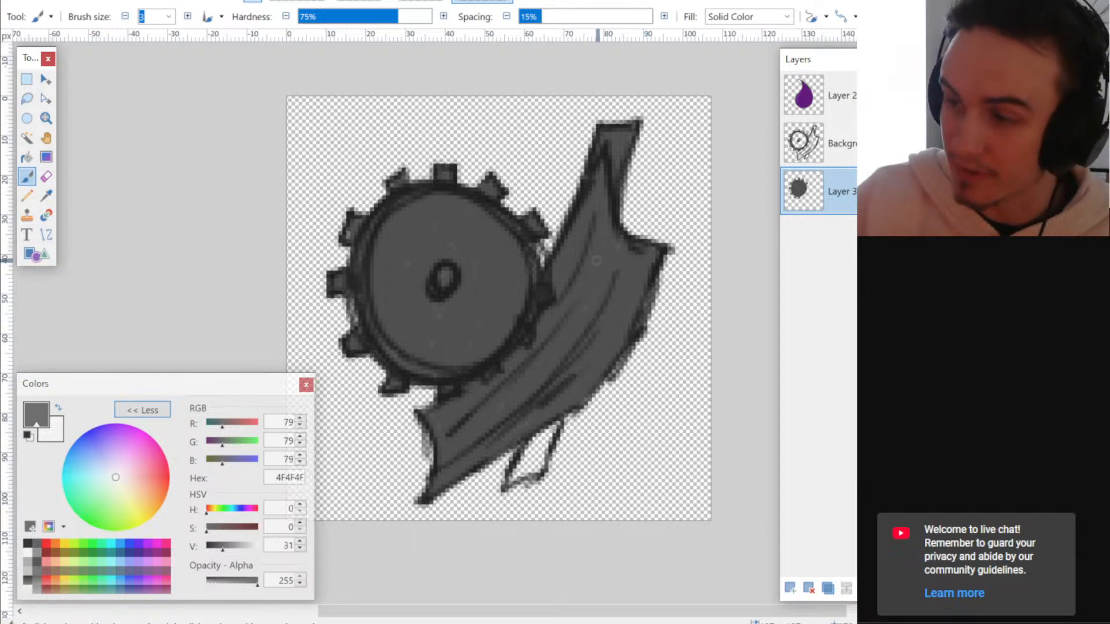
mouse_move(541, 440)
mouse_down()
mouse_move(520, 471)
mouse_move(529, 460)
mouse_move(546, 471)
mouse_move(522, 467)
mouse_up()
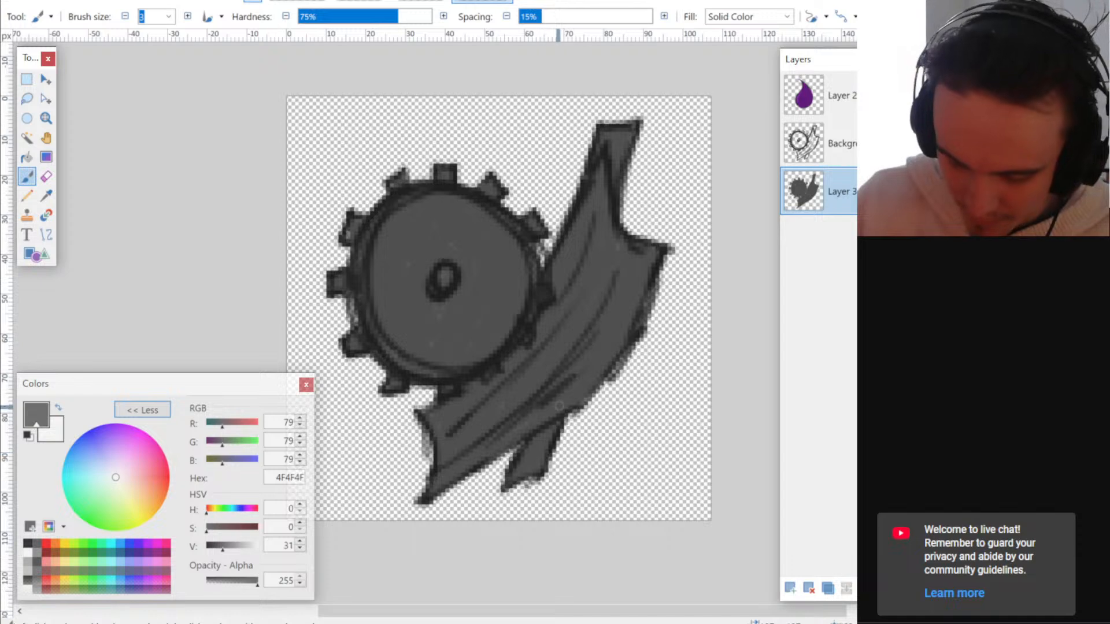
scroll(605, 269, down, 1)
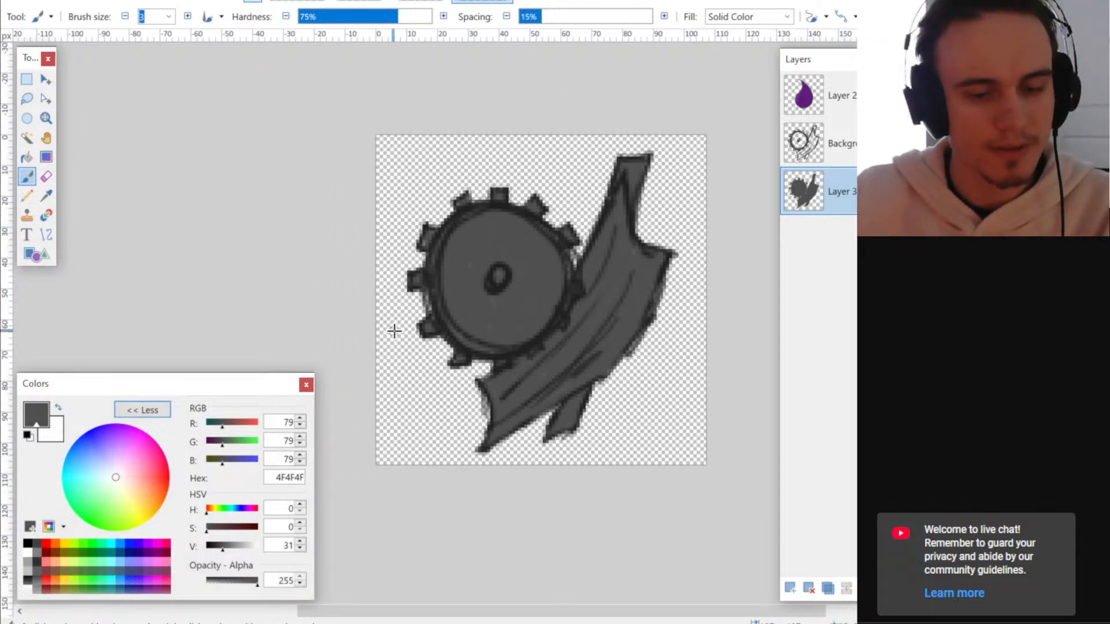
- Start saving the image and browse to the Assets folder of the Fog project
key(ctrl+s)
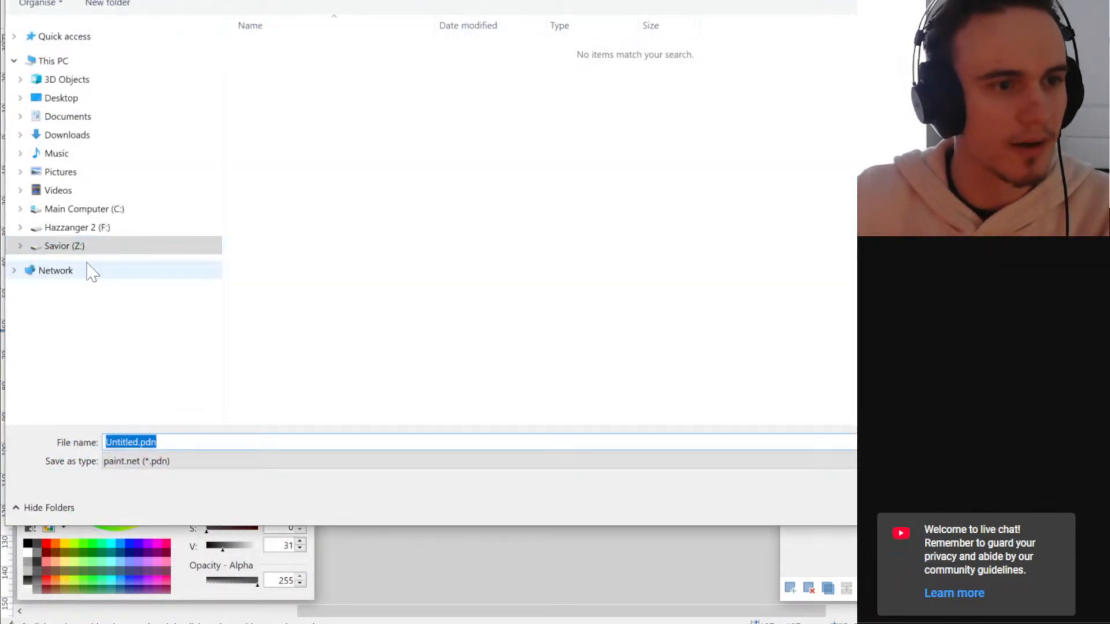
click(33, 36)
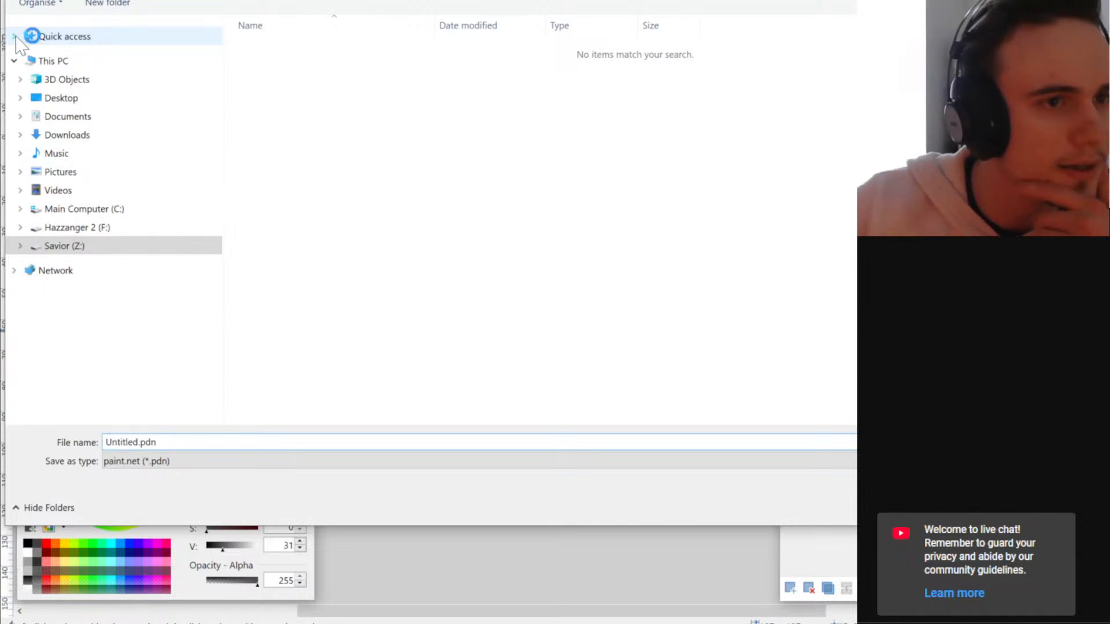
click(45, 79)
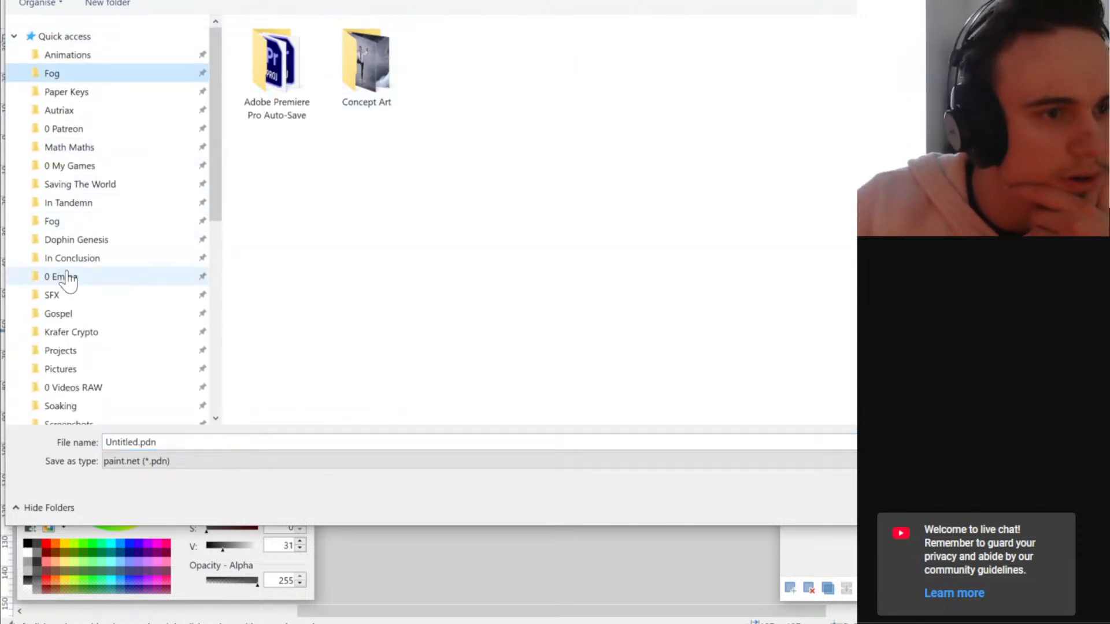
click(59, 226)
double_click(267, 82)
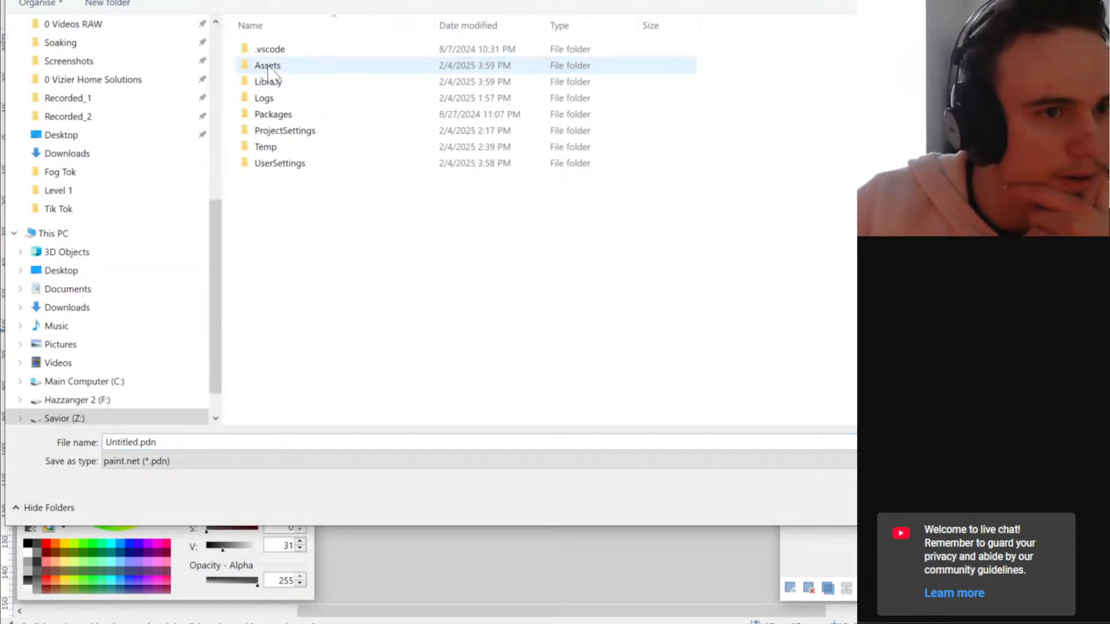
double_click(271, 65)
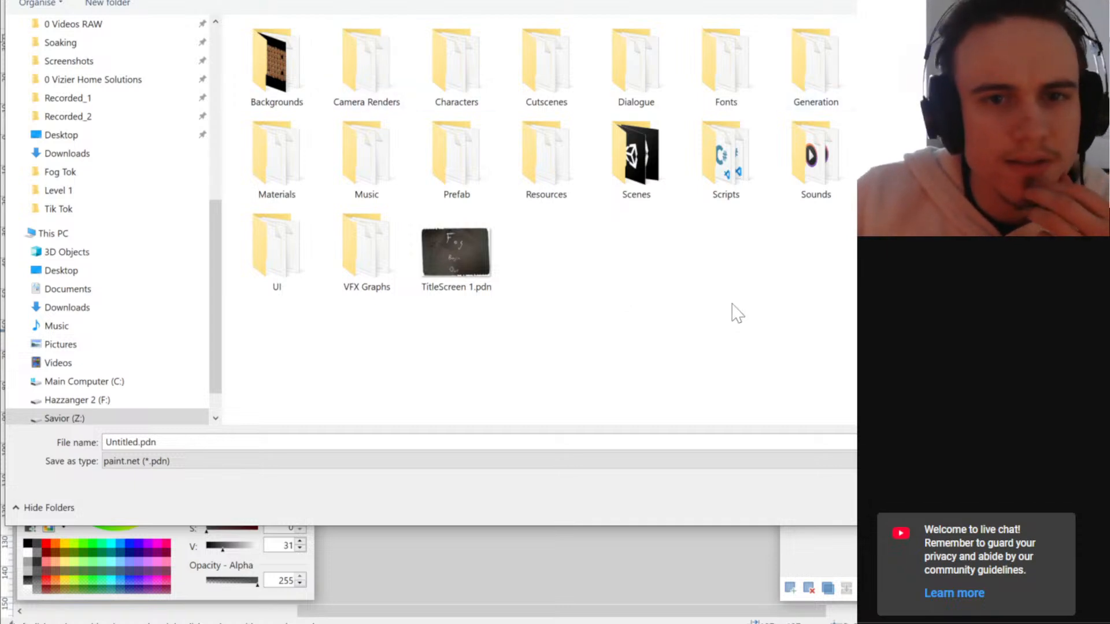
- Create a folder named Collectibles inside Assets and open it
right_click(687, 291)
click(884, 509)
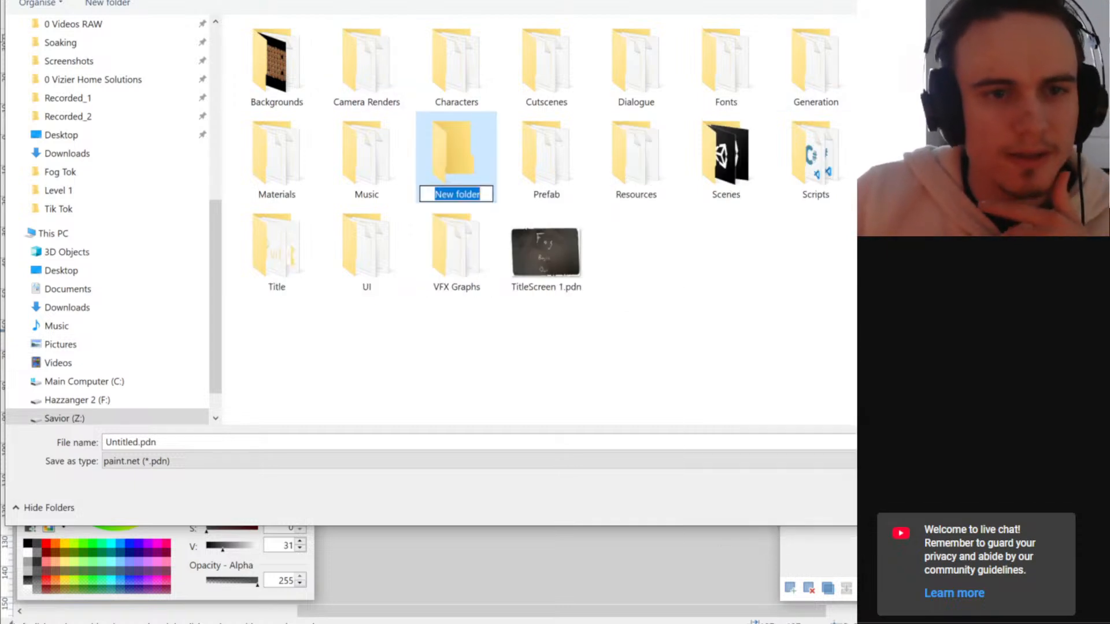
text(Co)
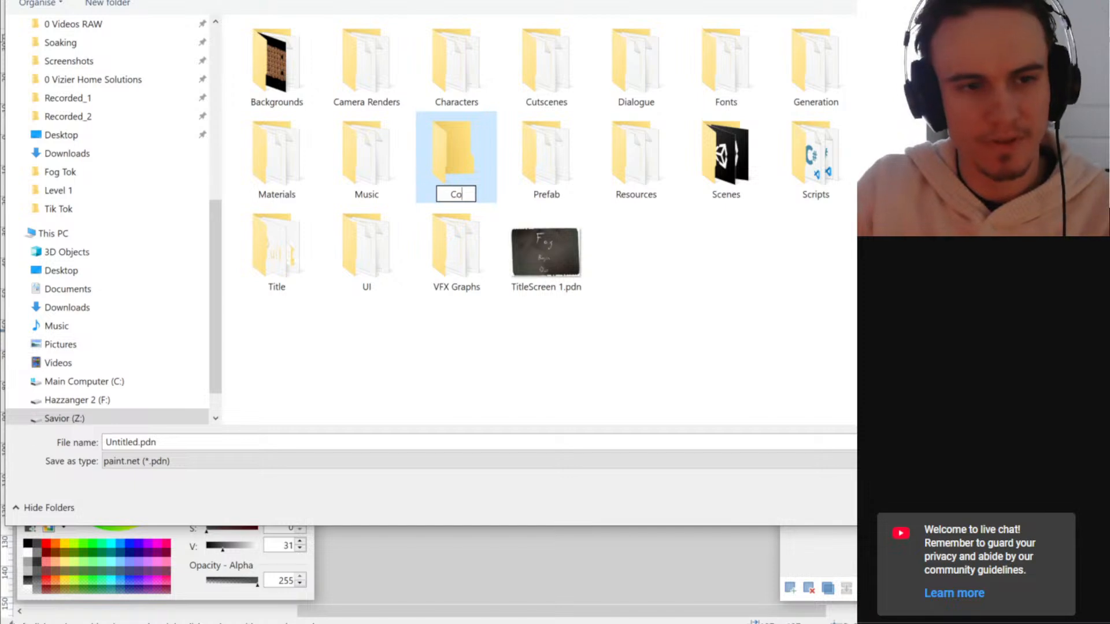
text(llectibles)
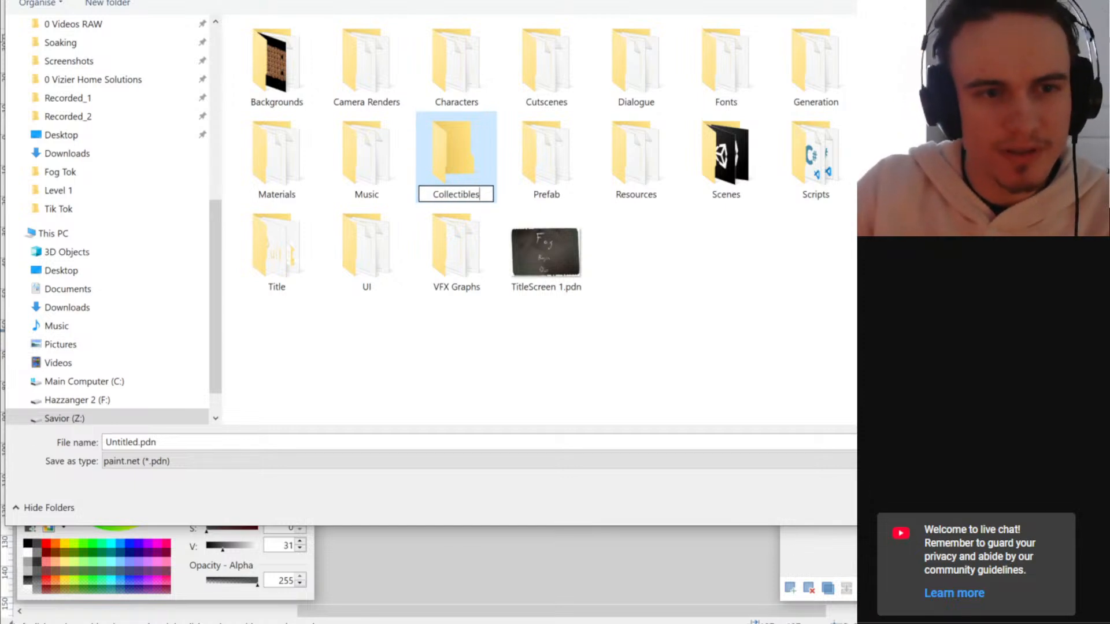
key(Return)
double_click(522, 60)
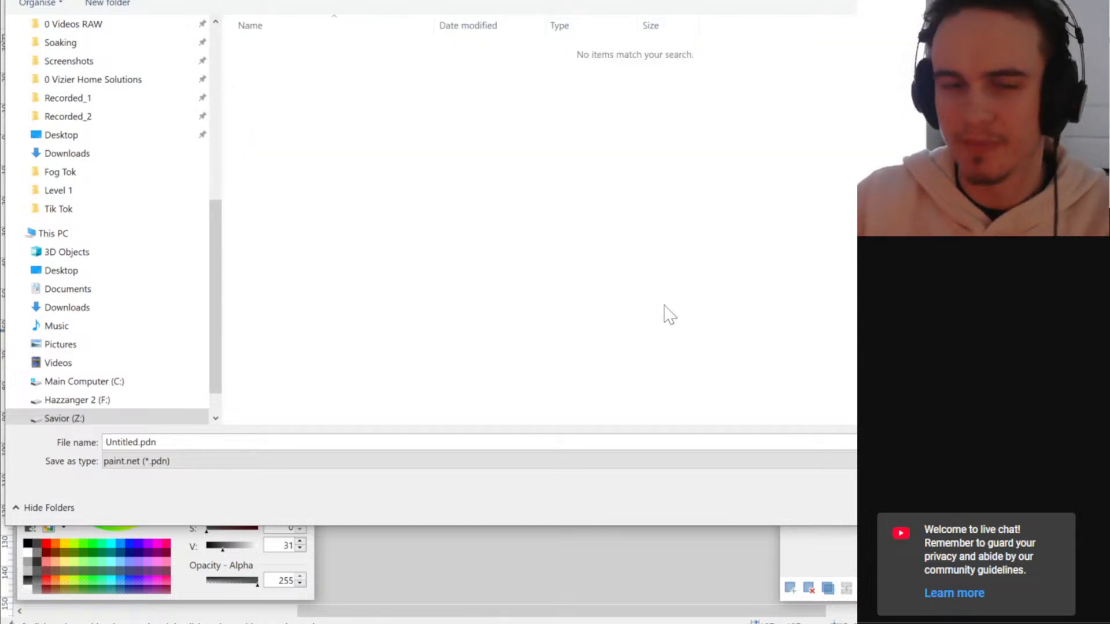
- Save the scrap drawing as a PNG named scrap with default save settings, flattening the image
click(547, 449)
text(scrap)
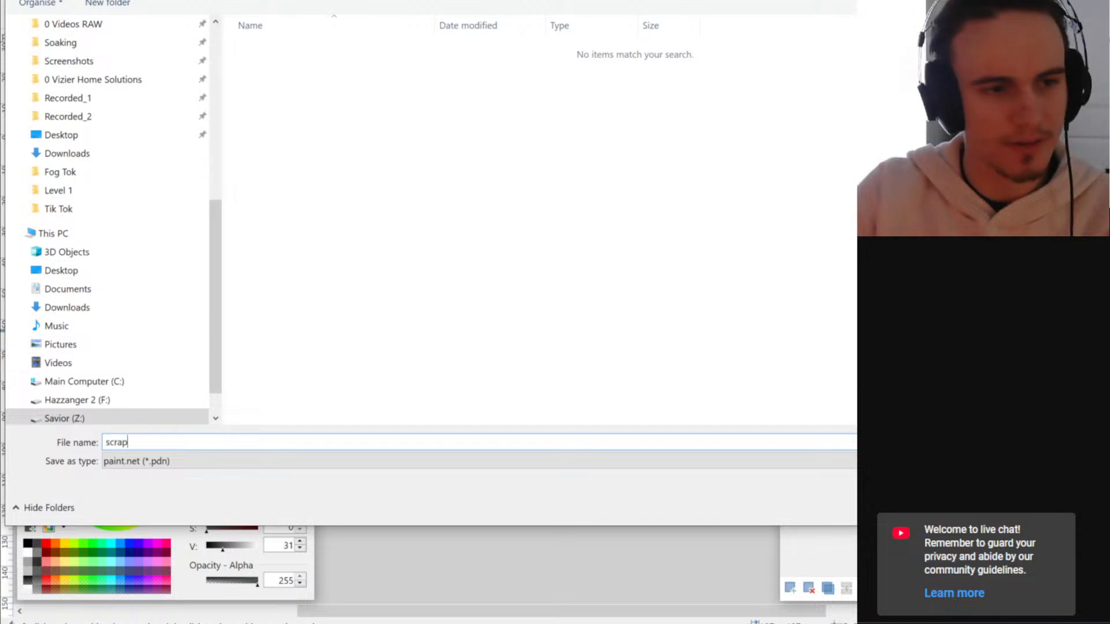
click(336, 467)
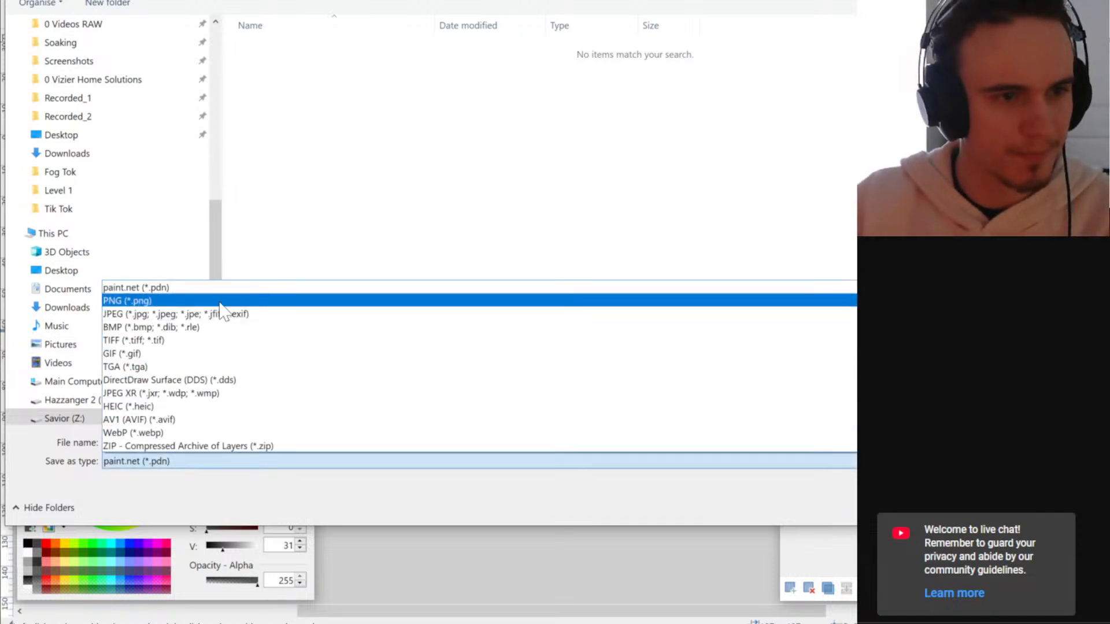
click(312, 297)
key(Return)
click(733, 390)
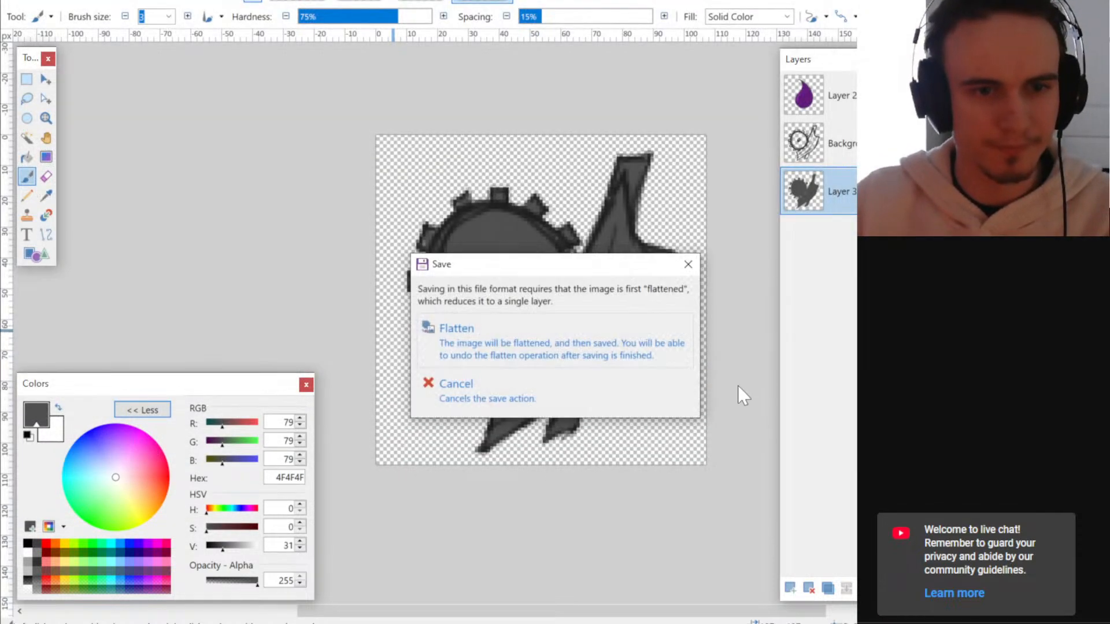
click(619, 337)
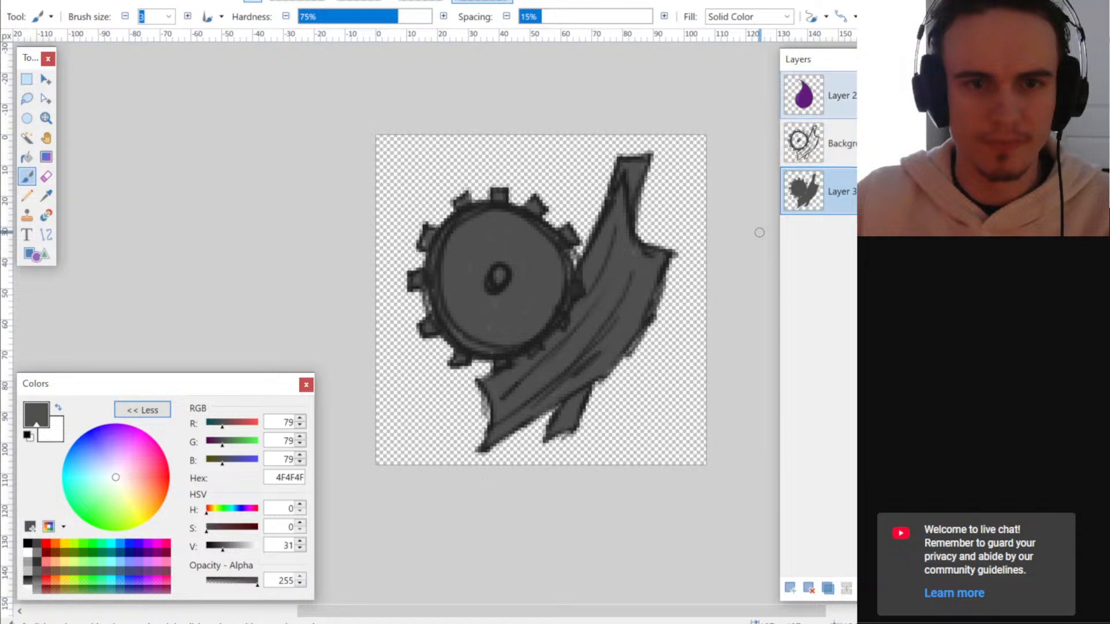
- Undo the flatten, show only the teardrop layer, and save it flattened as ful.png in Collectibles
key(ctrl+z)
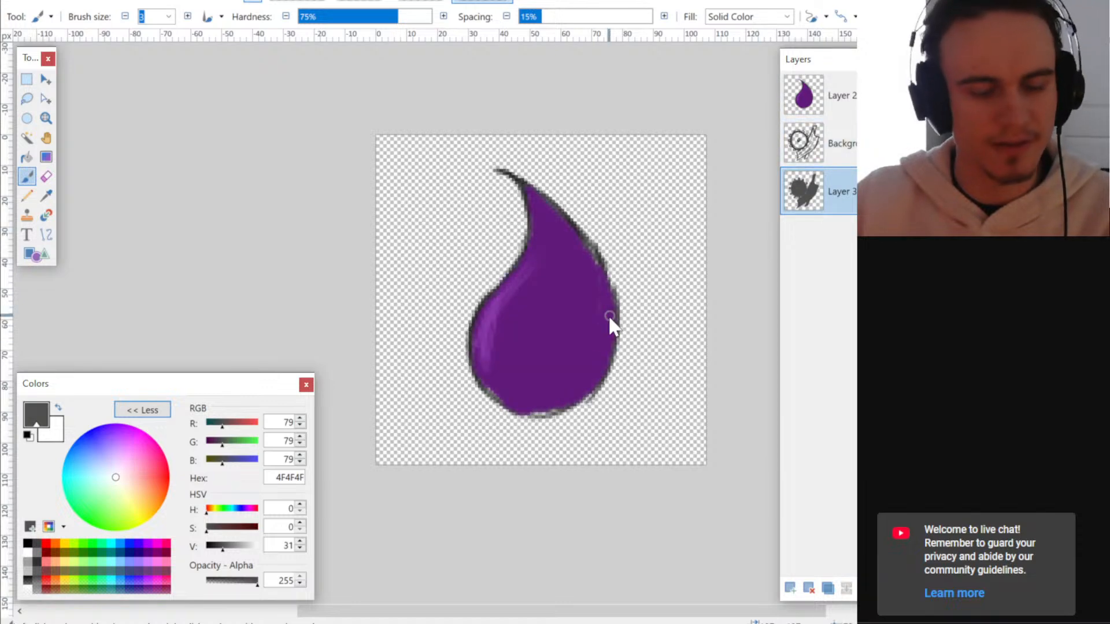
key(ctrl+shift+s)
text(ful)
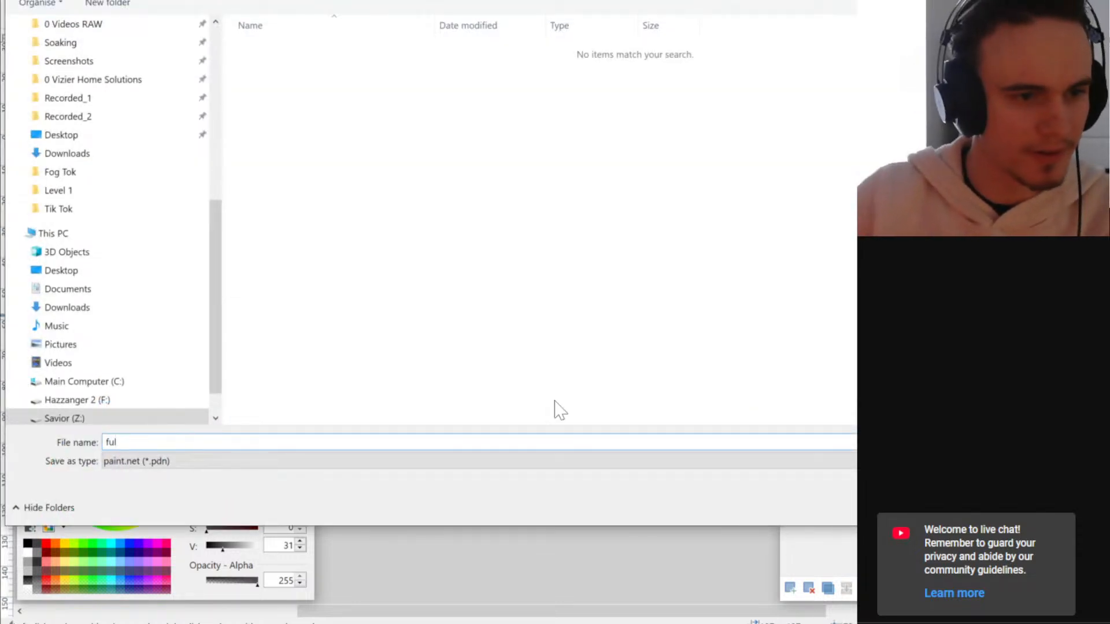
click(312, 466)
click(173, 301)
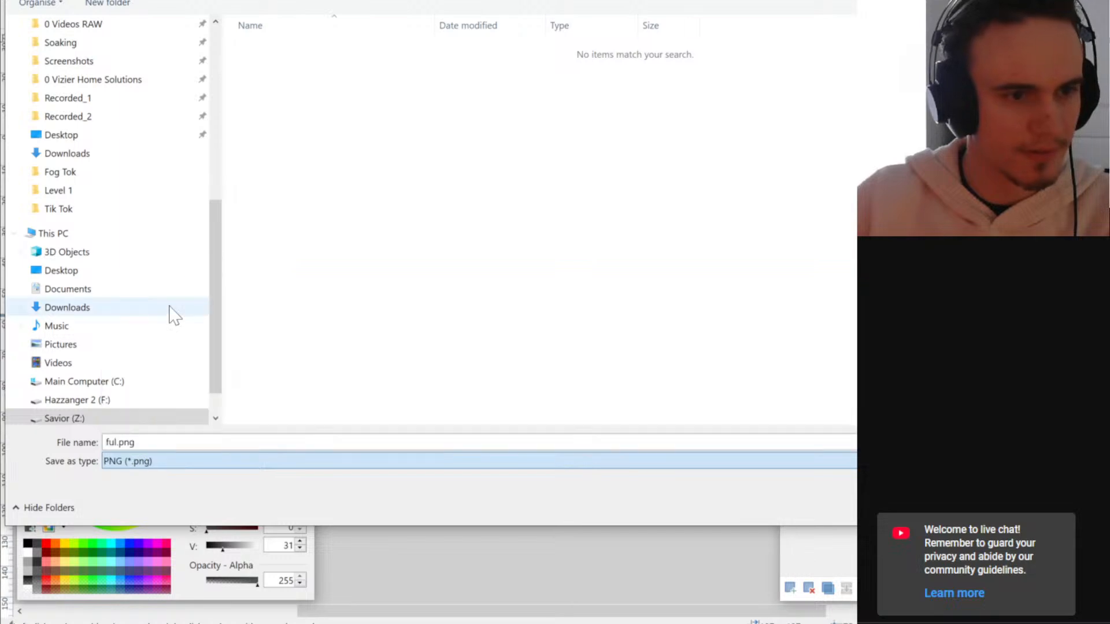
key(Return)
click(731, 380)
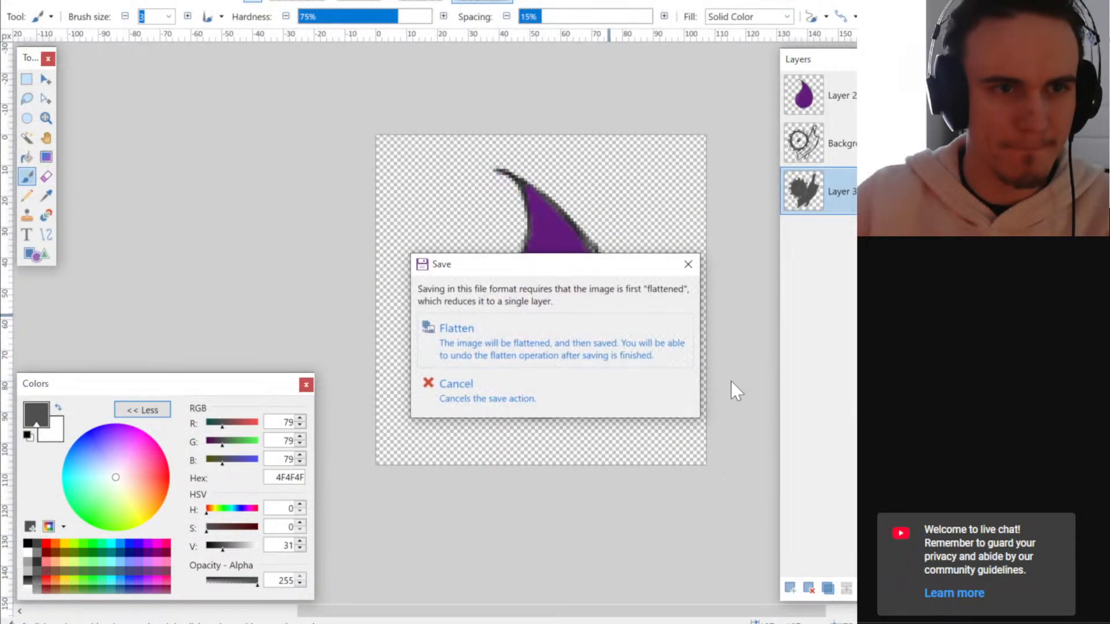
click(518, 347)
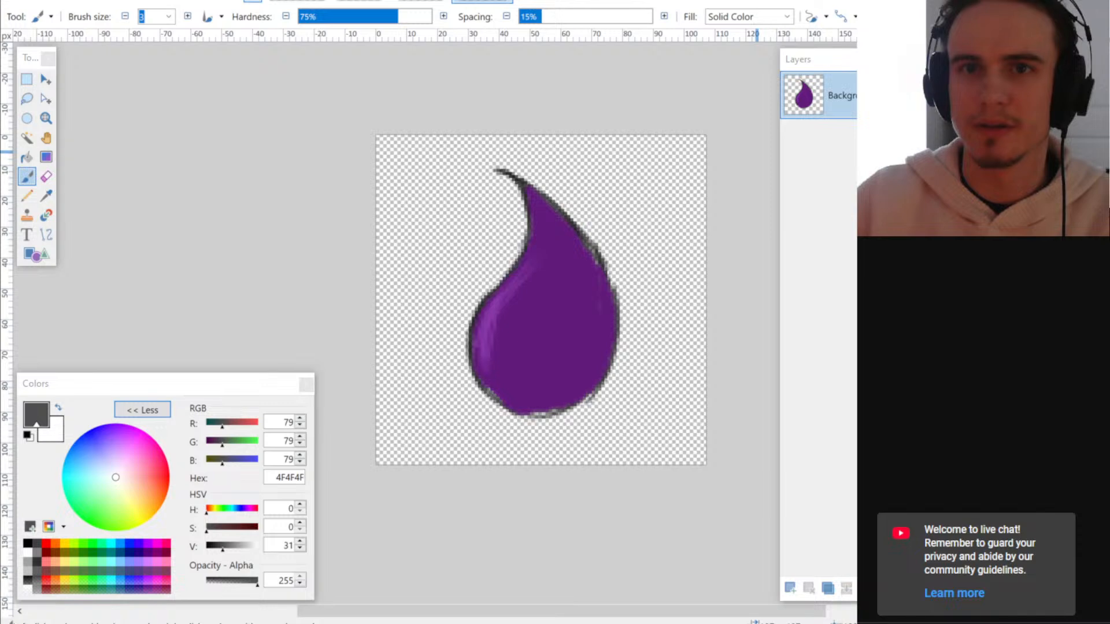
- Switch to Unity and open the Collectibles folder in the project's Assets
key(alt+Tab)
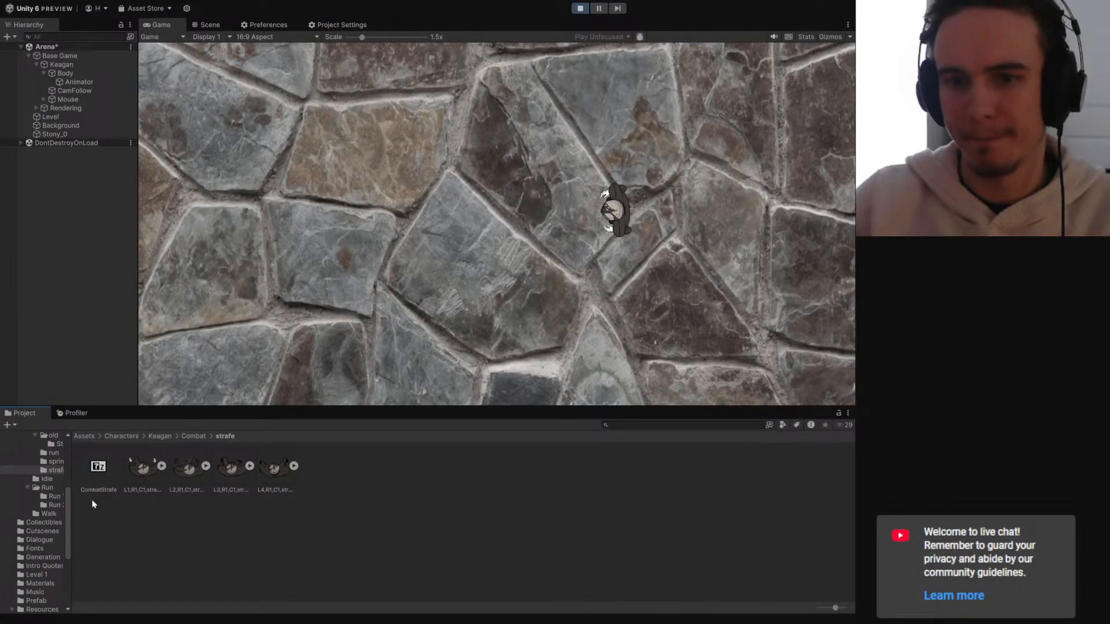
scroll(34, 520, up, 5)
click(35, 513)
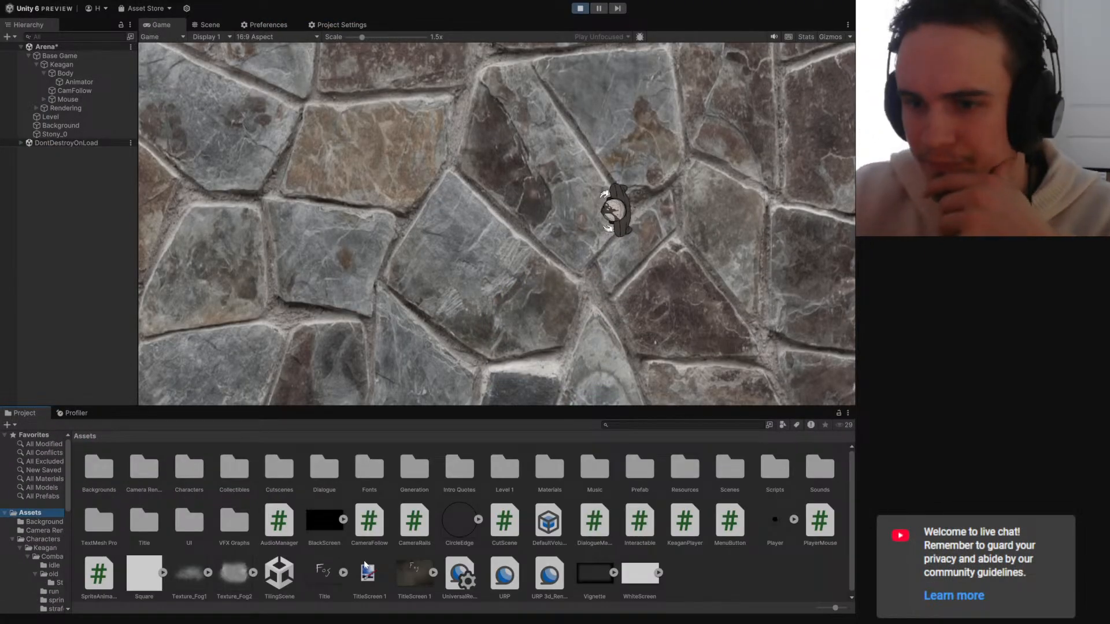
double_click(250, 476)
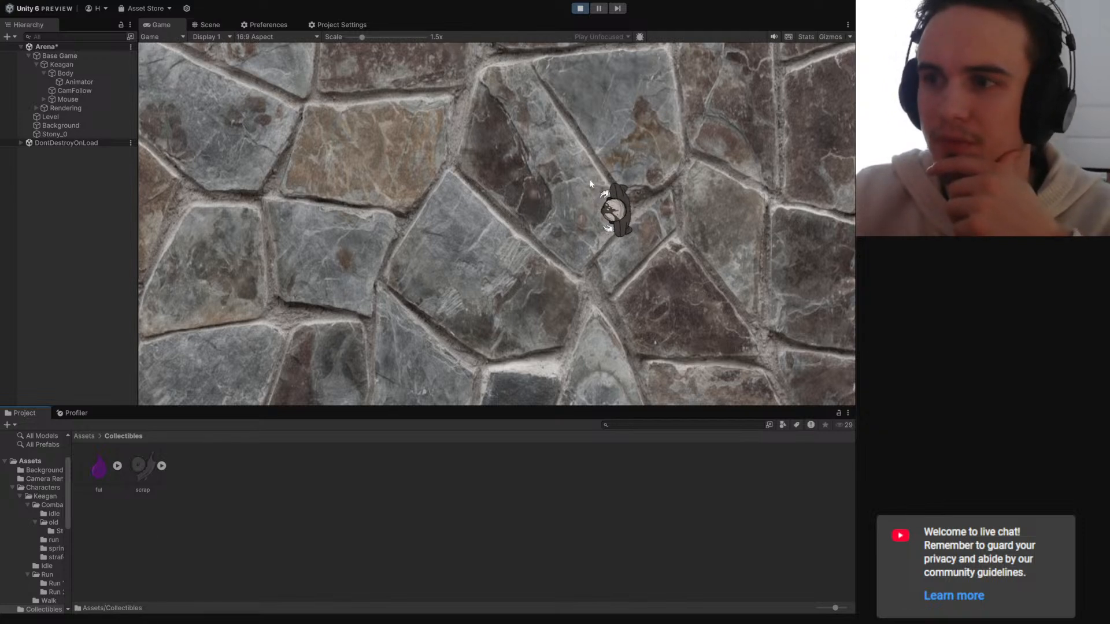
- Check the character up close in the Game view, switch to the Scene view and exit play mode
scroll(379, 58, up, 5)
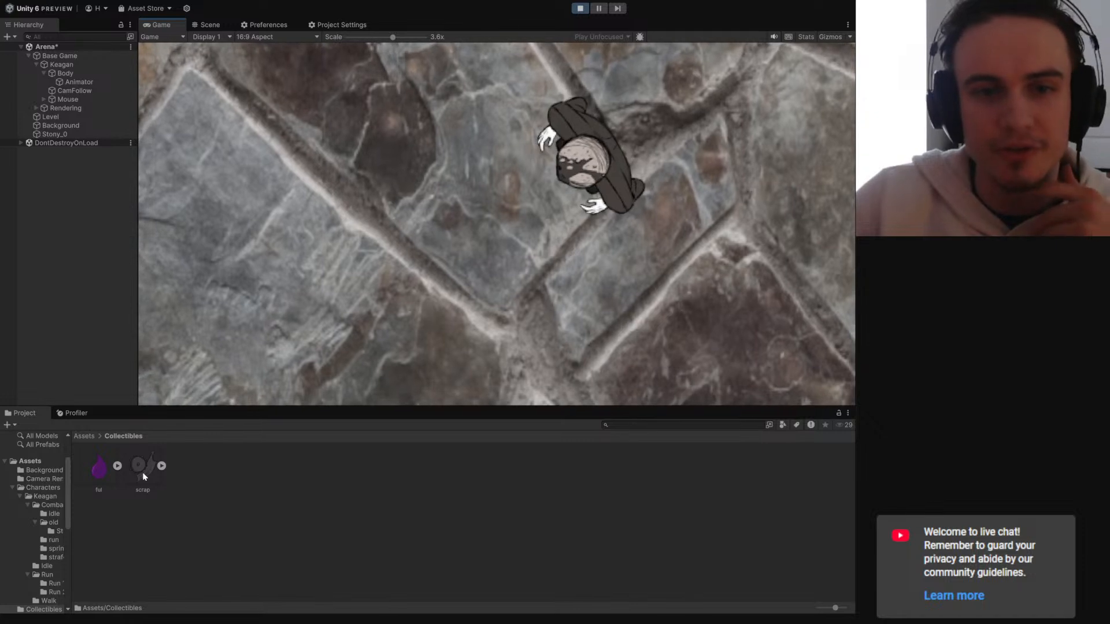
click(141, 472)
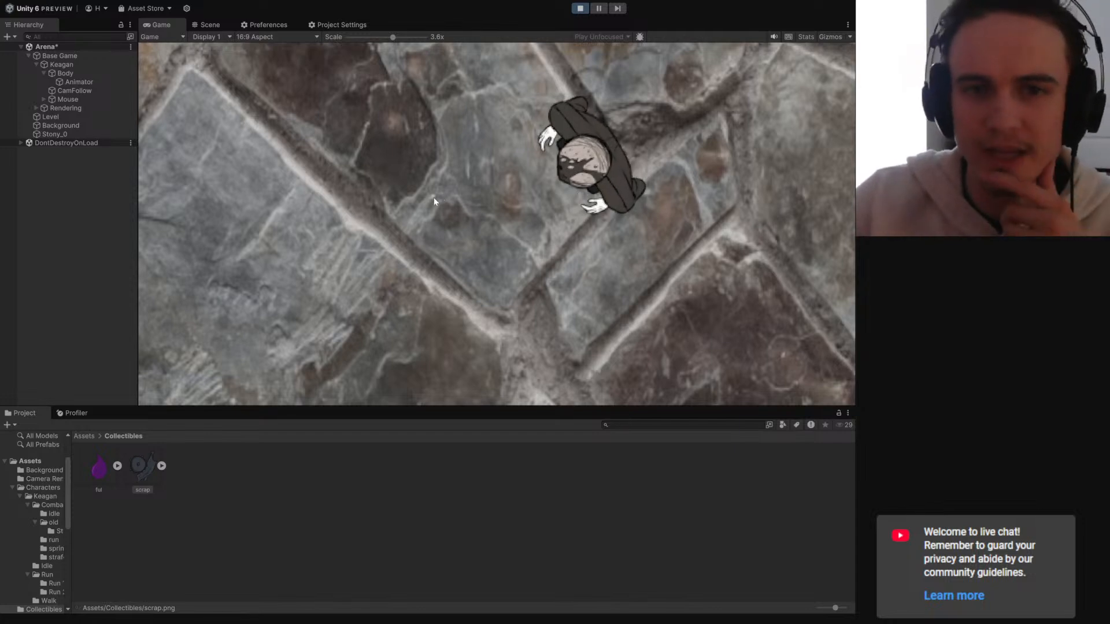
click(210, 24)
scroll(523, 275, up, 6)
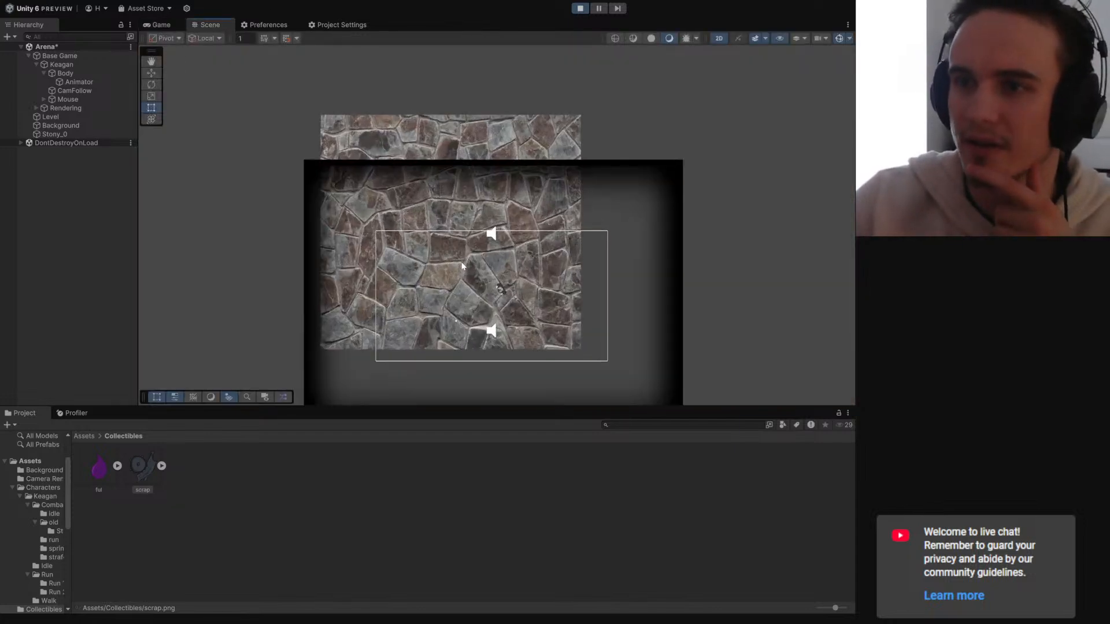
click(581, 9)
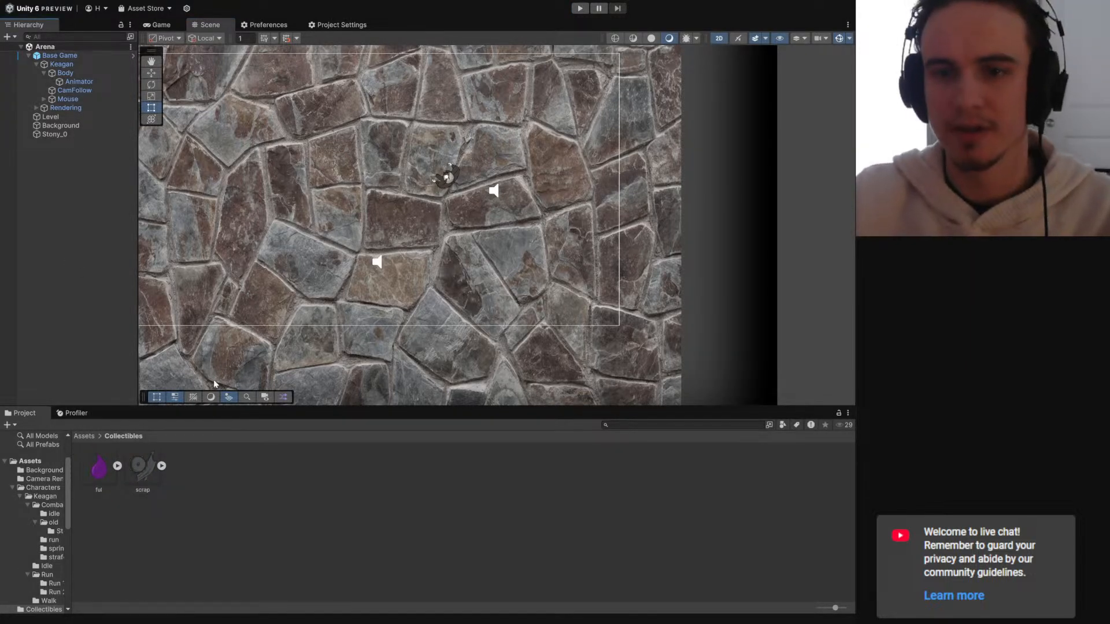
- Place the scrap sprite in the Arena scene beside the character and check it in the Game view
scroll(240, 313, down, 2)
drag(141, 474, 339, 208)
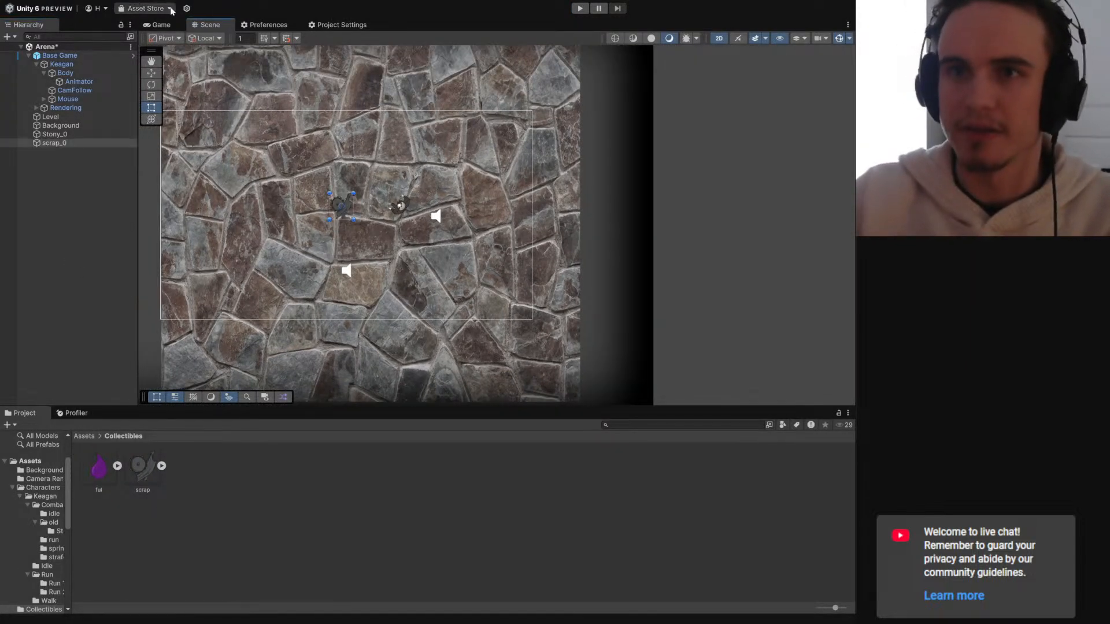
click(162, 25)
drag(320, 37, 309, 41)
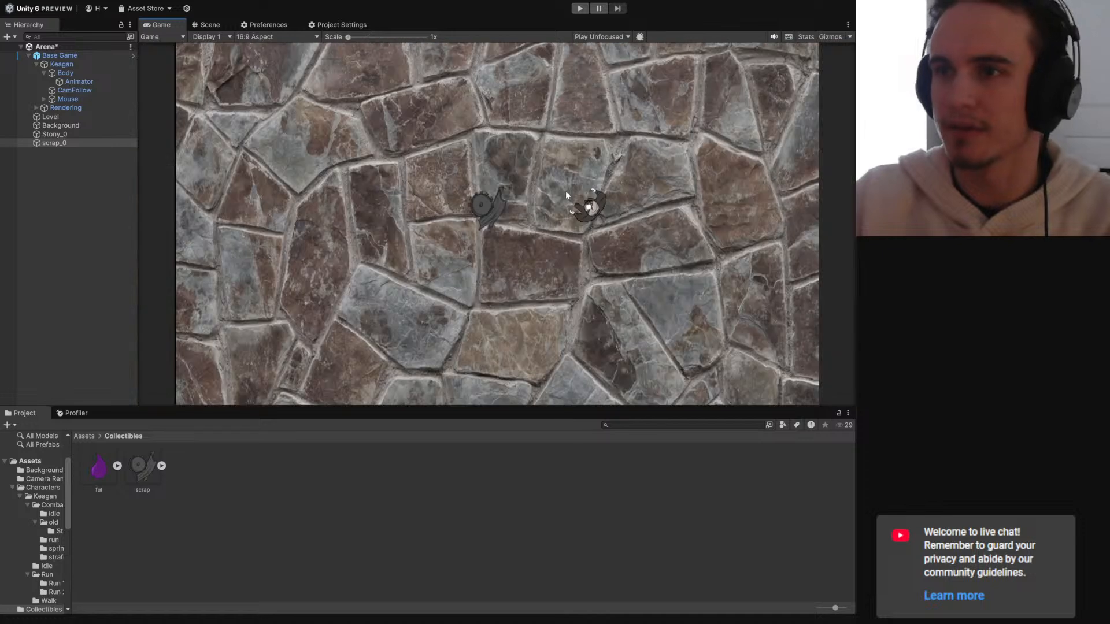
click(63, 144)
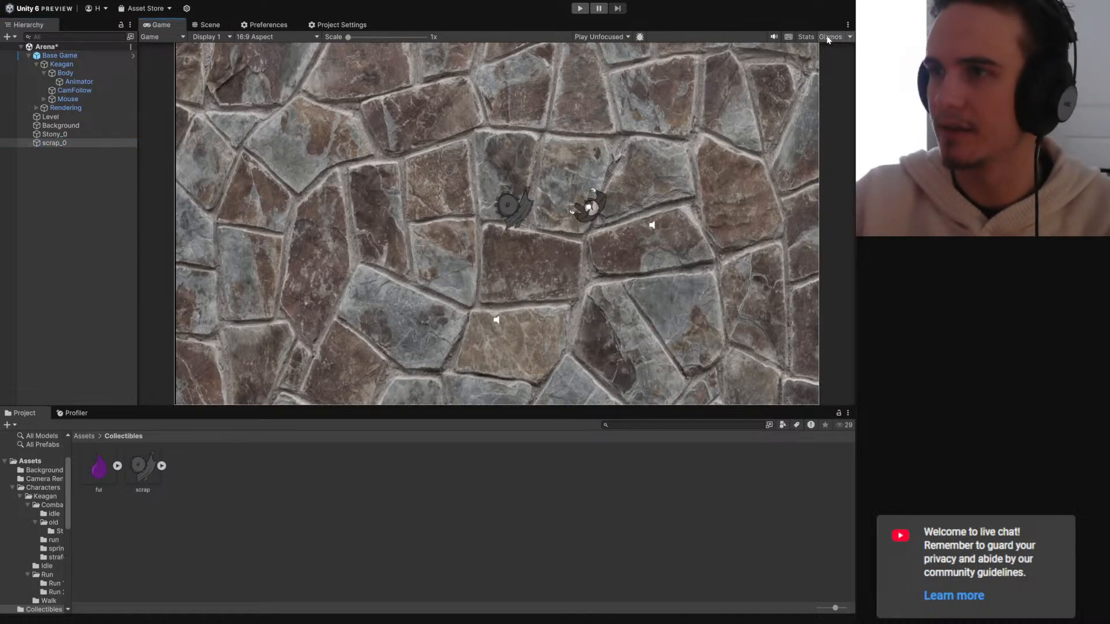
- Dock the Scene view as a separate pane below the Game view, next to the Project assets
drag(208, 25, 711, 515)
drag(569, 500, 510, 500)
scroll(644, 513, up, 3)
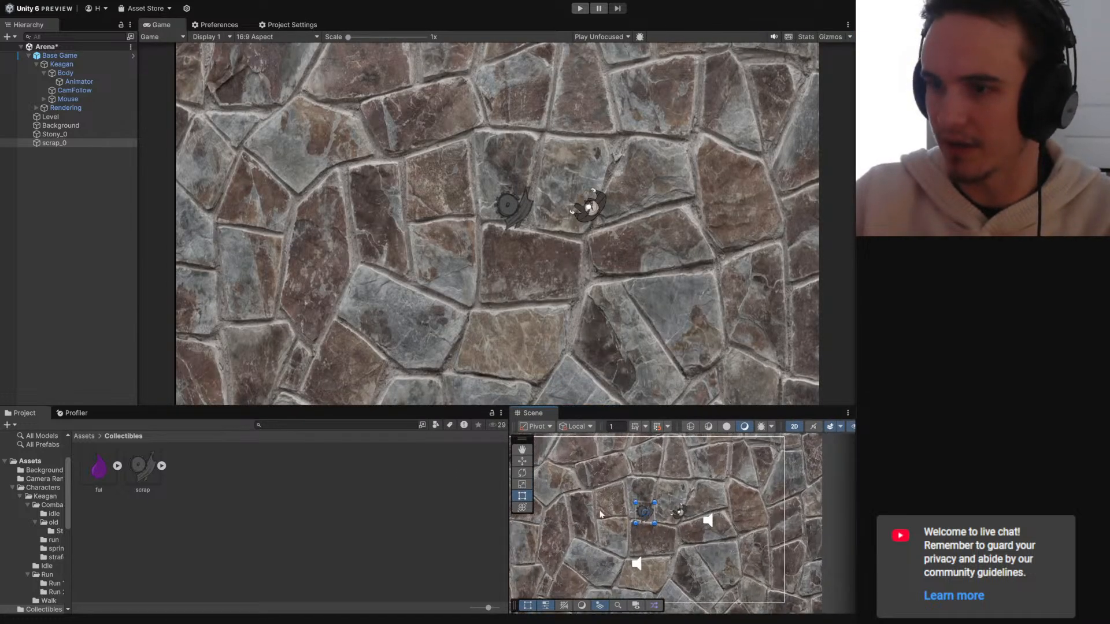
- Scale the scrap sprite down to about 0.52 and move it away from the character to about X -4.48, Y 1.02
key(r)
drag(647, 514, 630, 540)
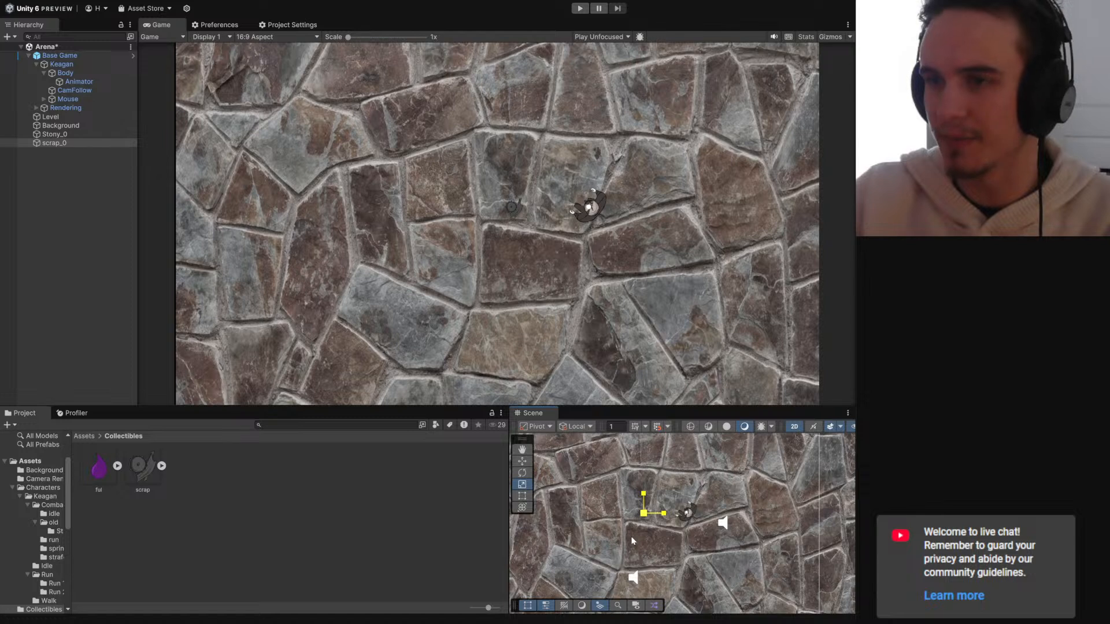
drag(651, 506, 613, 492)
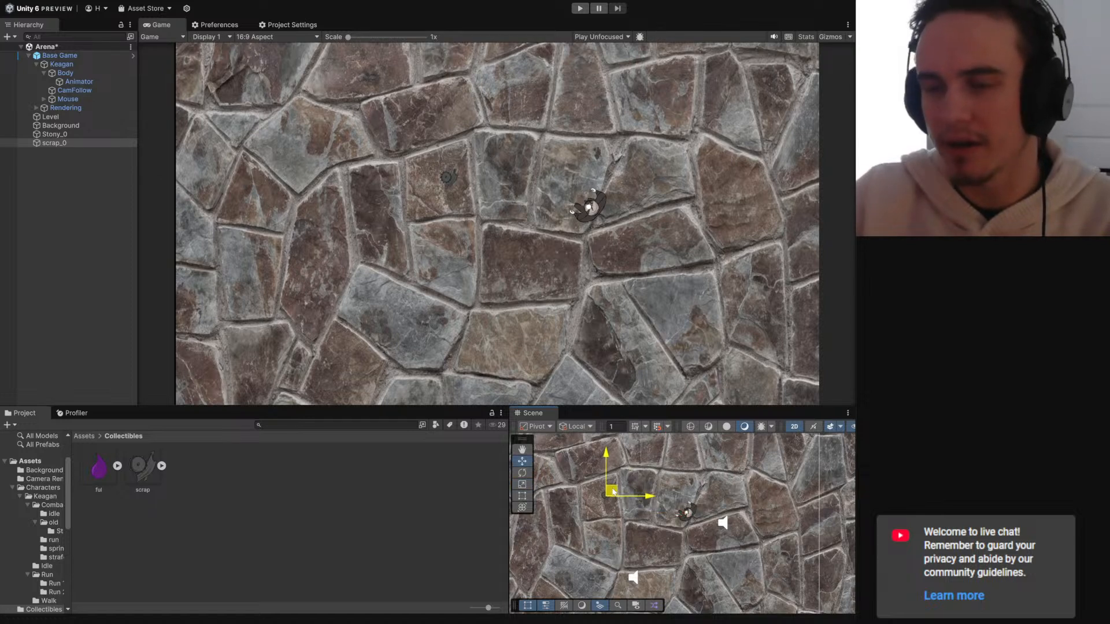
key(e)
key(r)
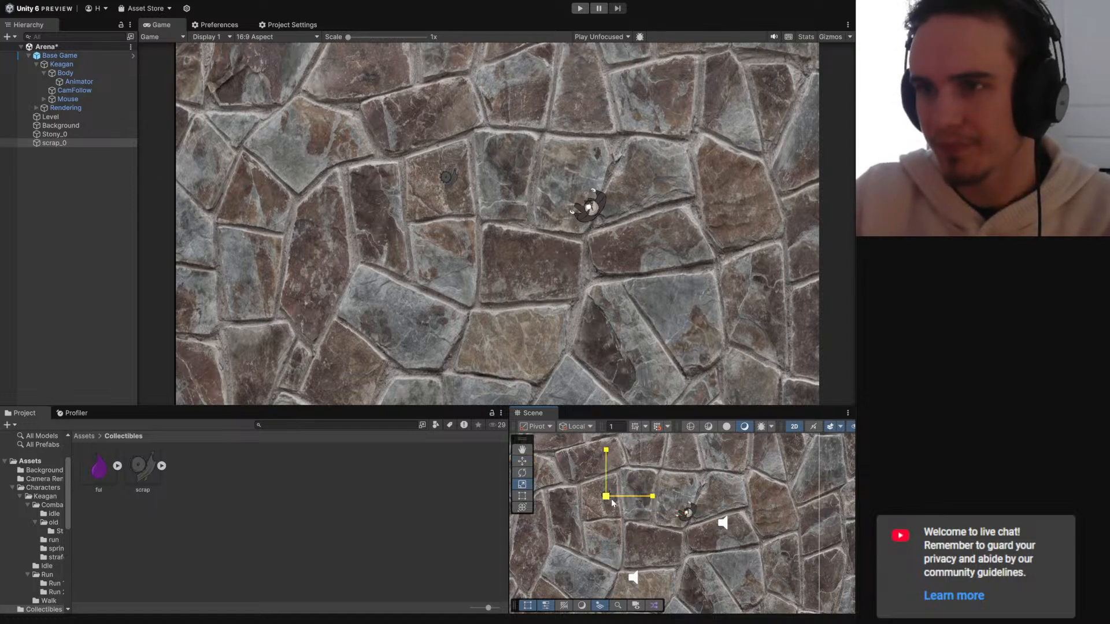
click(382, 505)
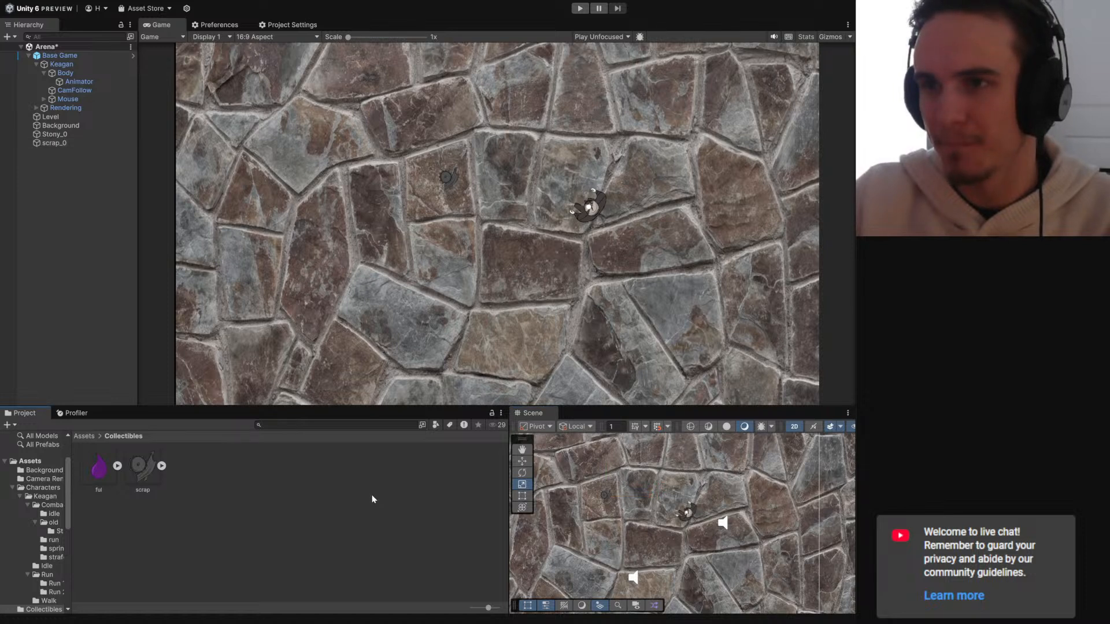
- Place the purple ful sprite in the scene between the scrap and the character, slightly above them, and save the scene
drag(99, 467, 629, 504)
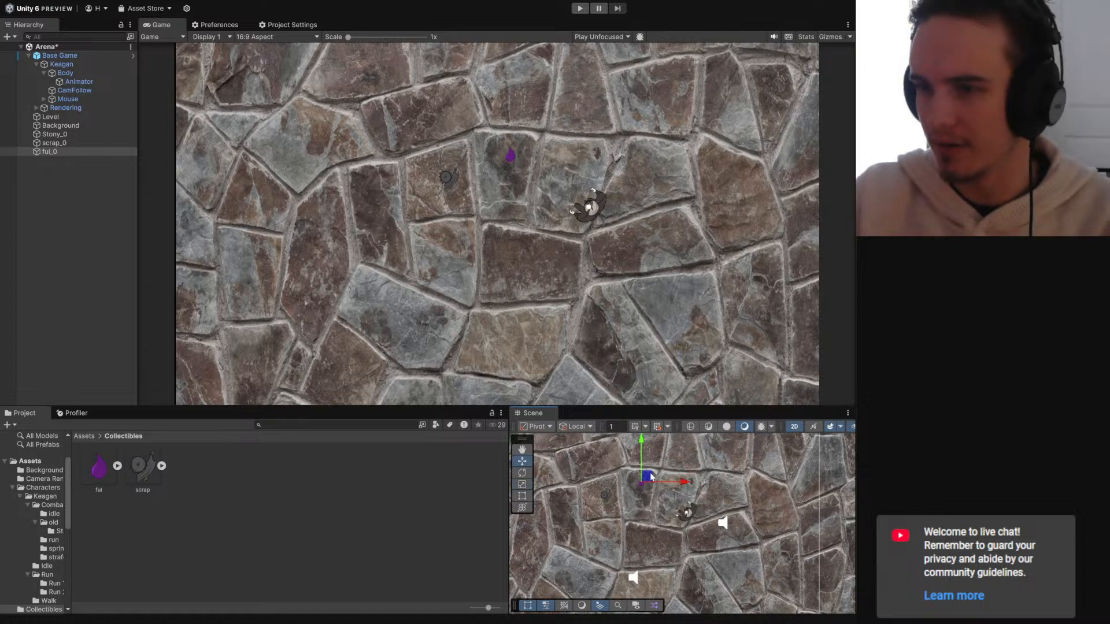
mouse_move(649, 481)
mouse_down()
mouse_move(630, 470)
mouse_move(643, 479)
mouse_up()
click(441, 503)
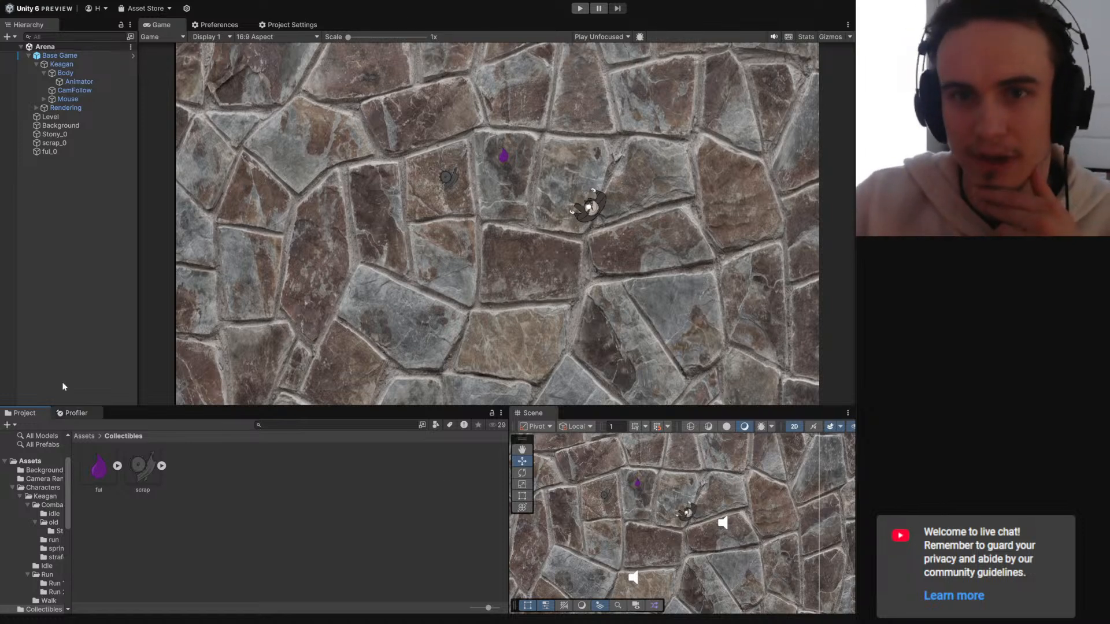
- Open KeaganPlayer.cs in the code editor, declare public float variables scrap and ful below movementInput, and save
click(61, 64)
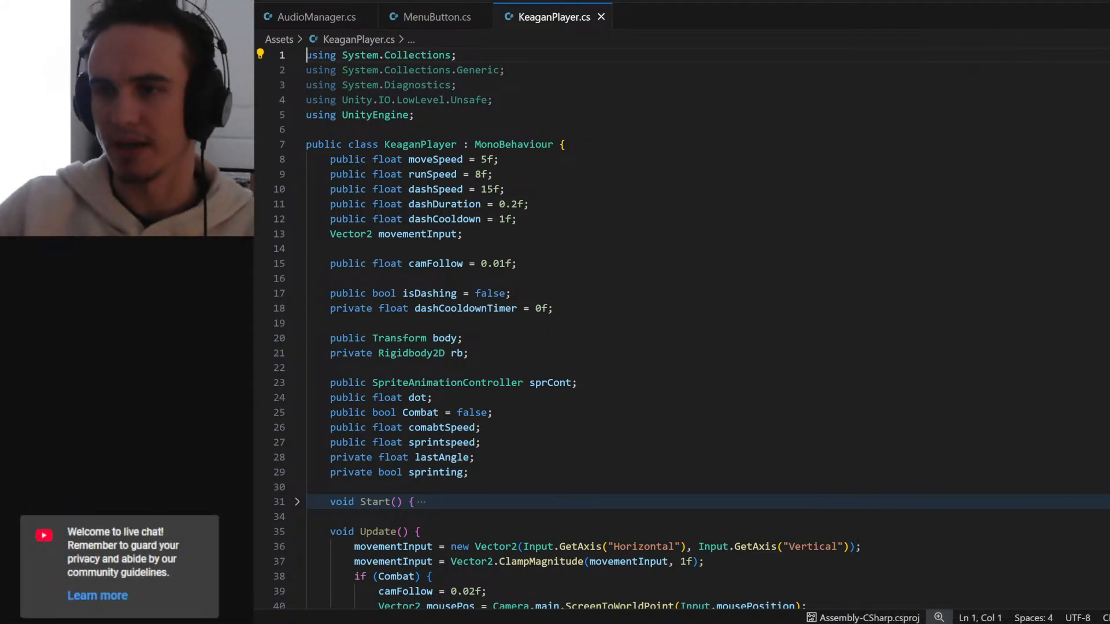
click(491, 234)
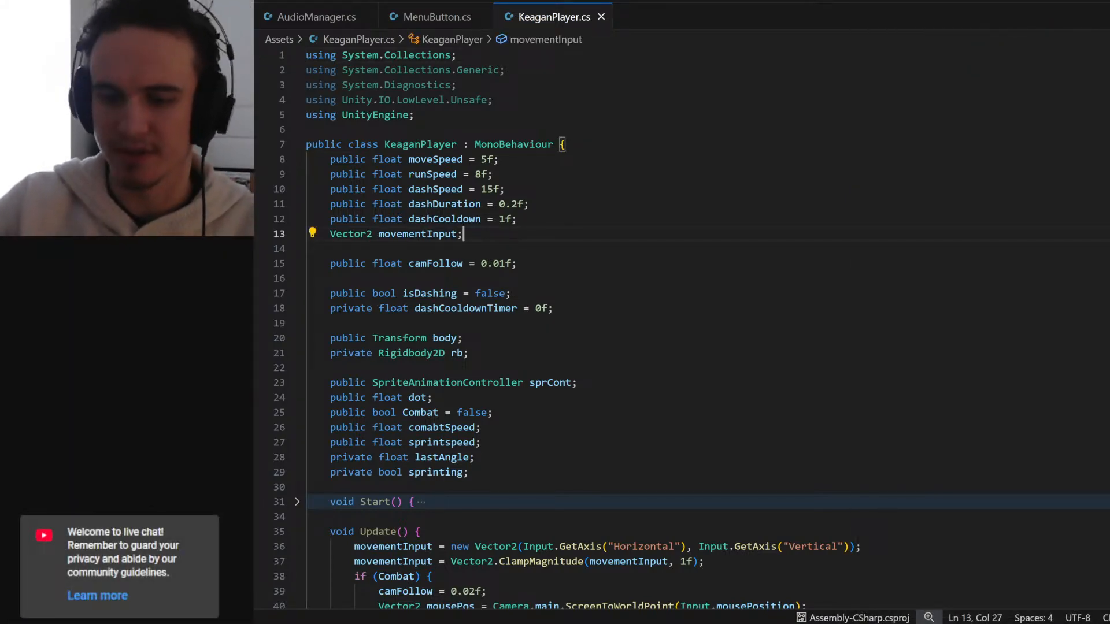
key(Return)
key(Return)
text(public float )
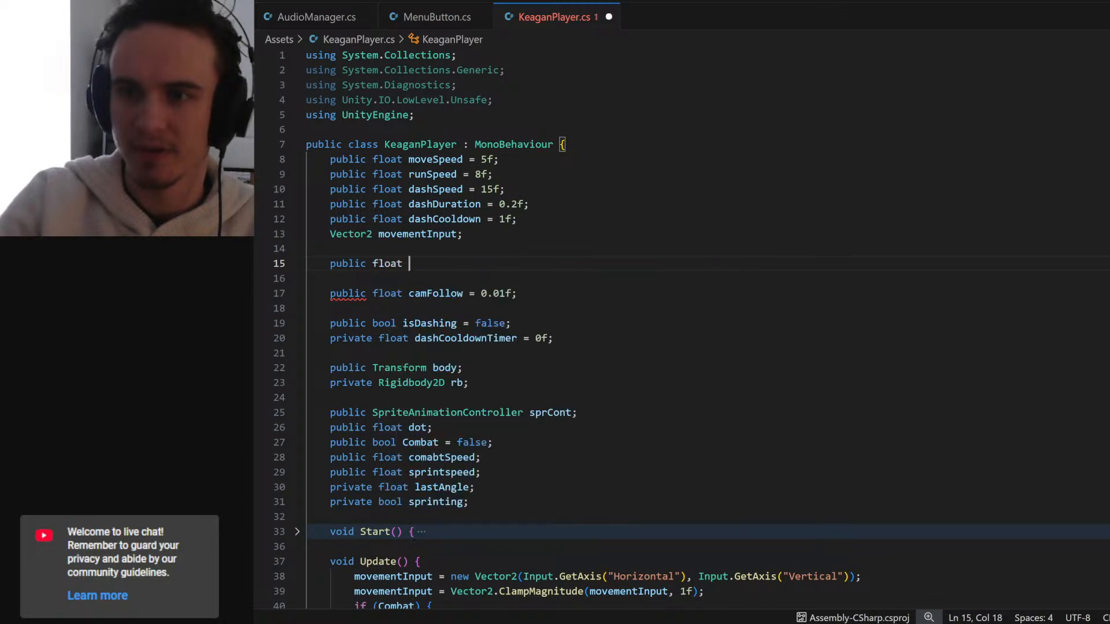
text(scrap;)
key(Return)
text(publi)
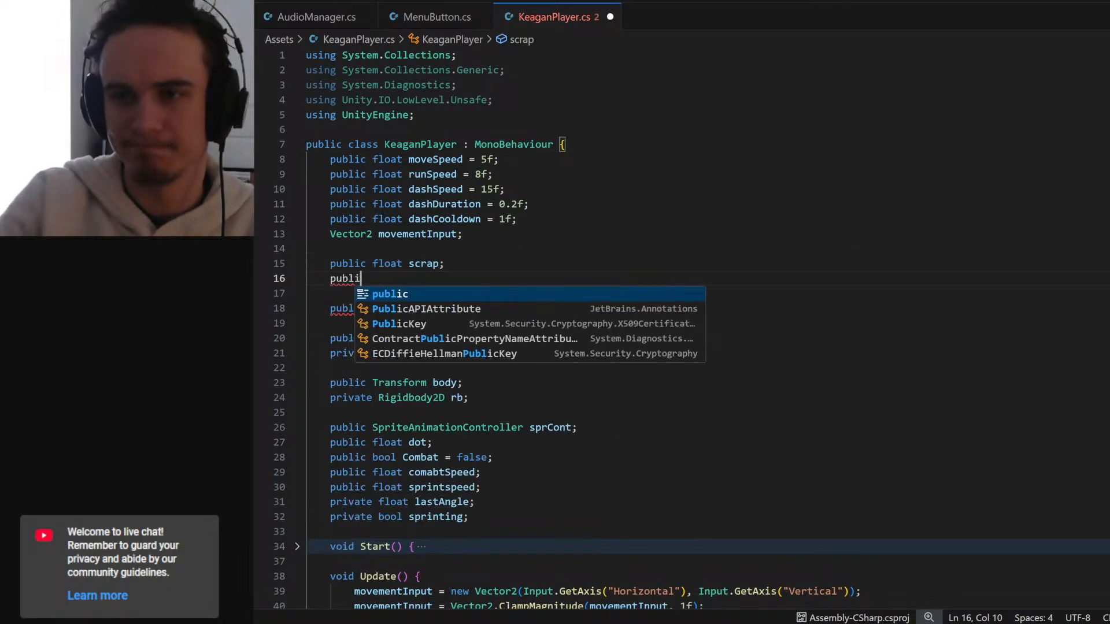
text(c float ful;)
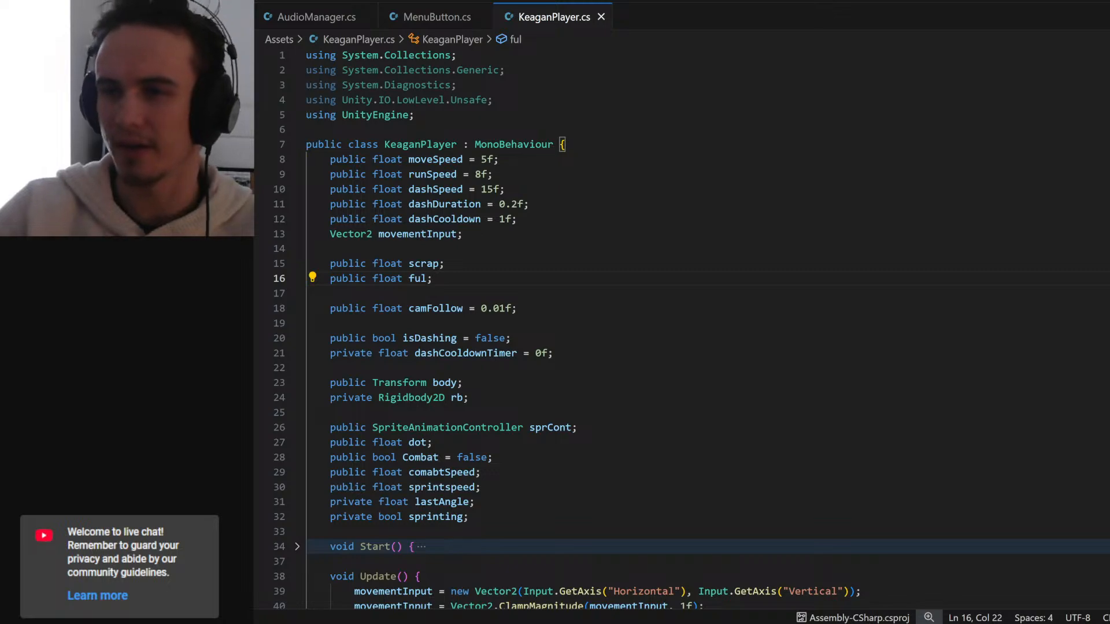
- Collapse the Update, FixedUpdate, MovePlayer and Dash methods in KeaganPlayer.cs
double_click(426, 263)
scroll(681, 329, down, 8)
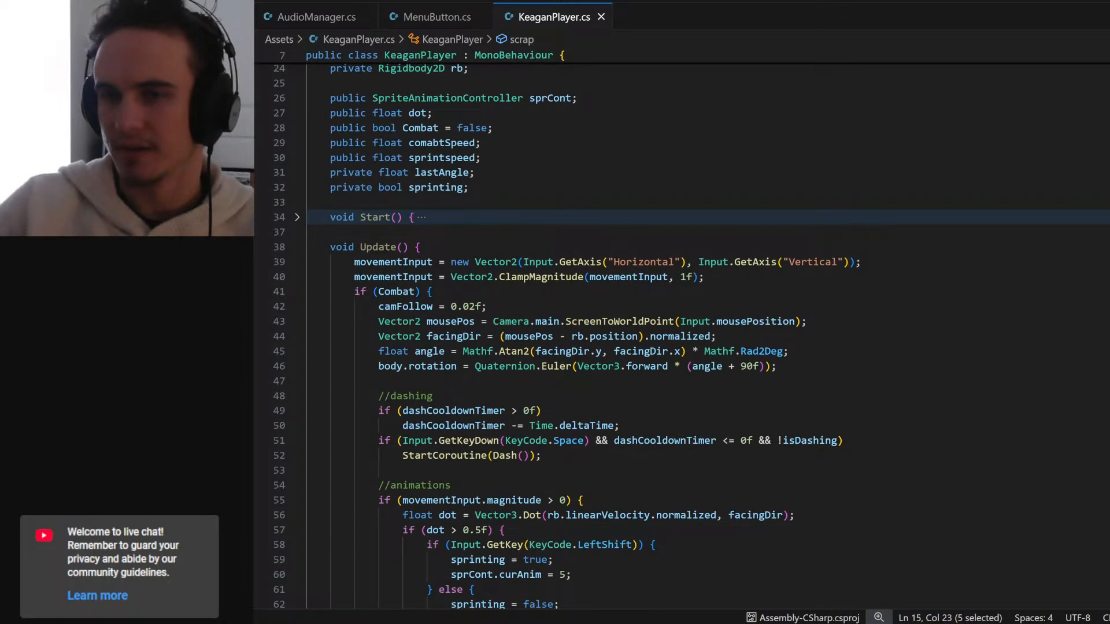
click(297, 247)
scroll(293, 252, up, 8)
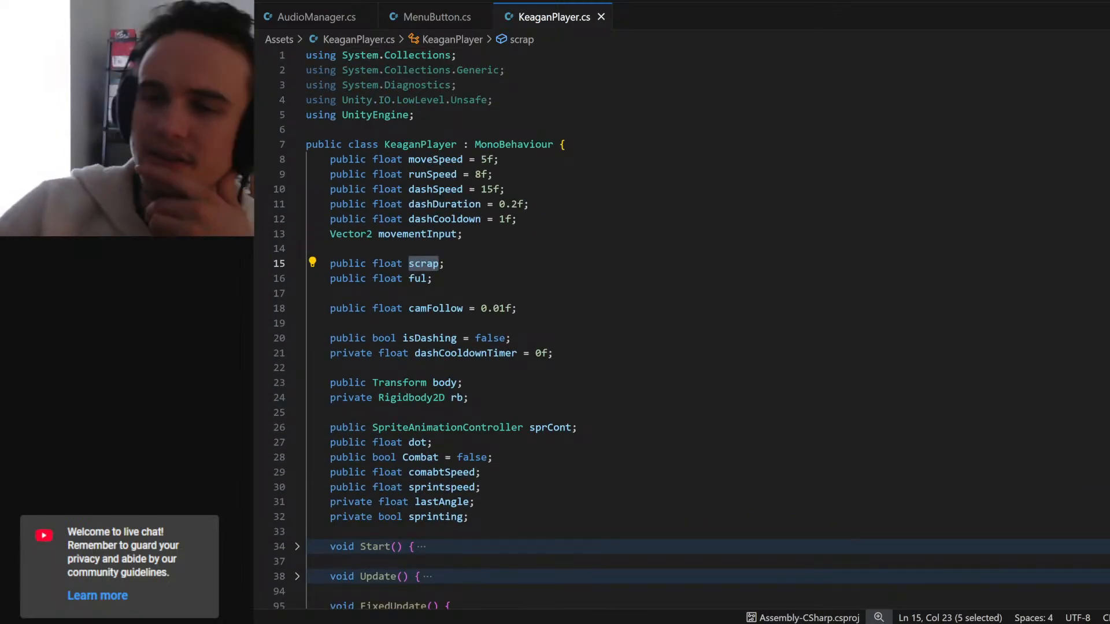
scroll(441, 126, down, 3)
scroll(439, 126, down, 4)
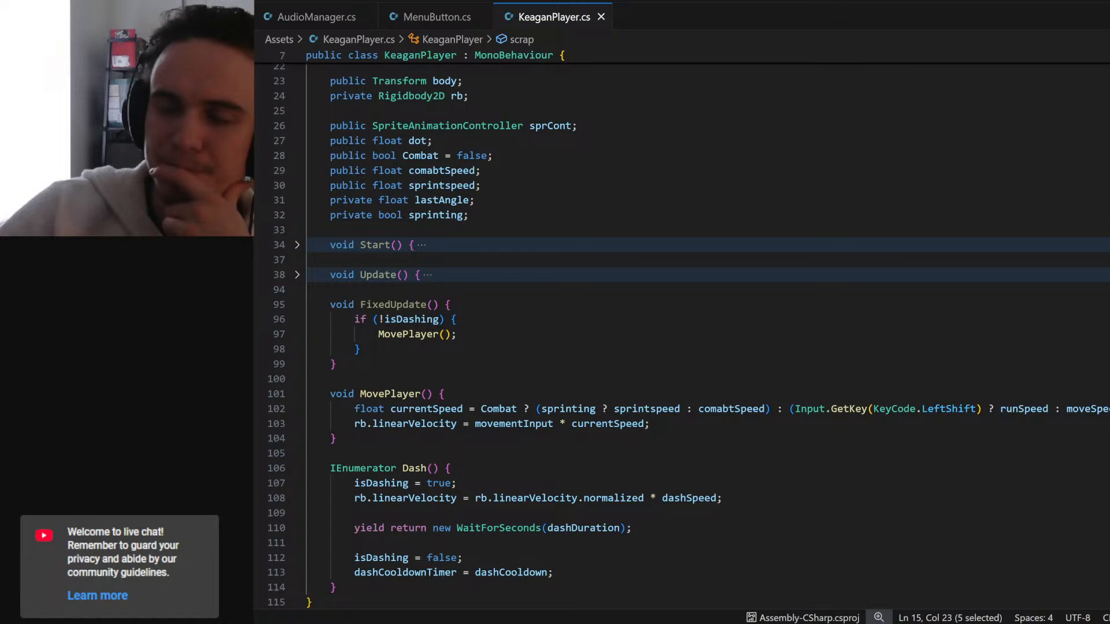
click(296, 305)
click(296, 336)
click(296, 364)
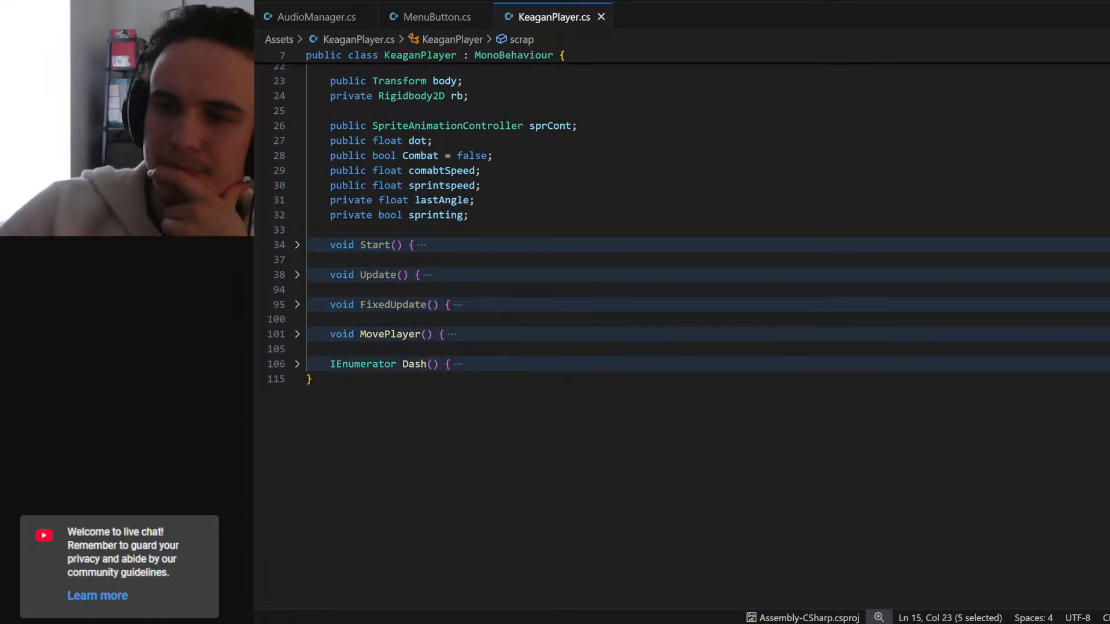
click(311, 379)
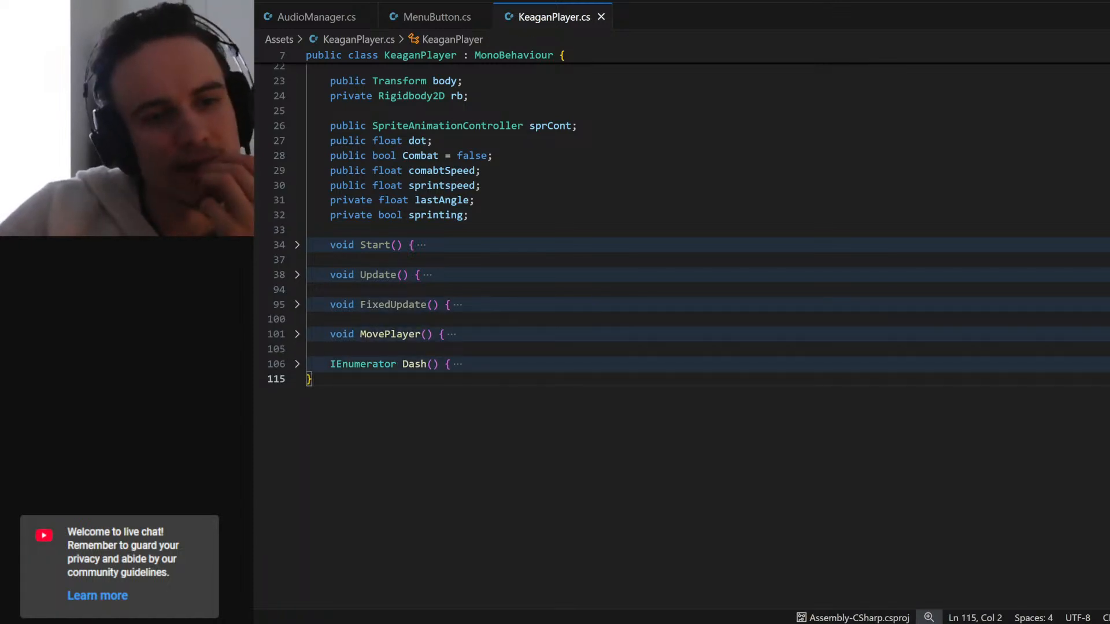
- Switch to Unity and add a new script component named Collectible to the scrap object
key(alt+Tab)
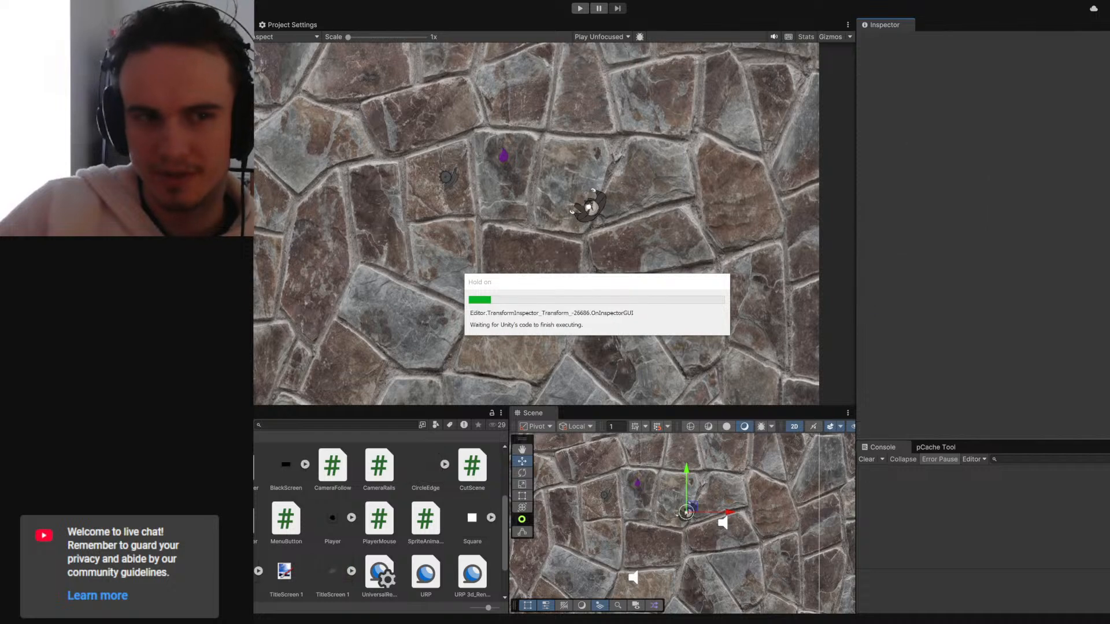
click(605, 496)
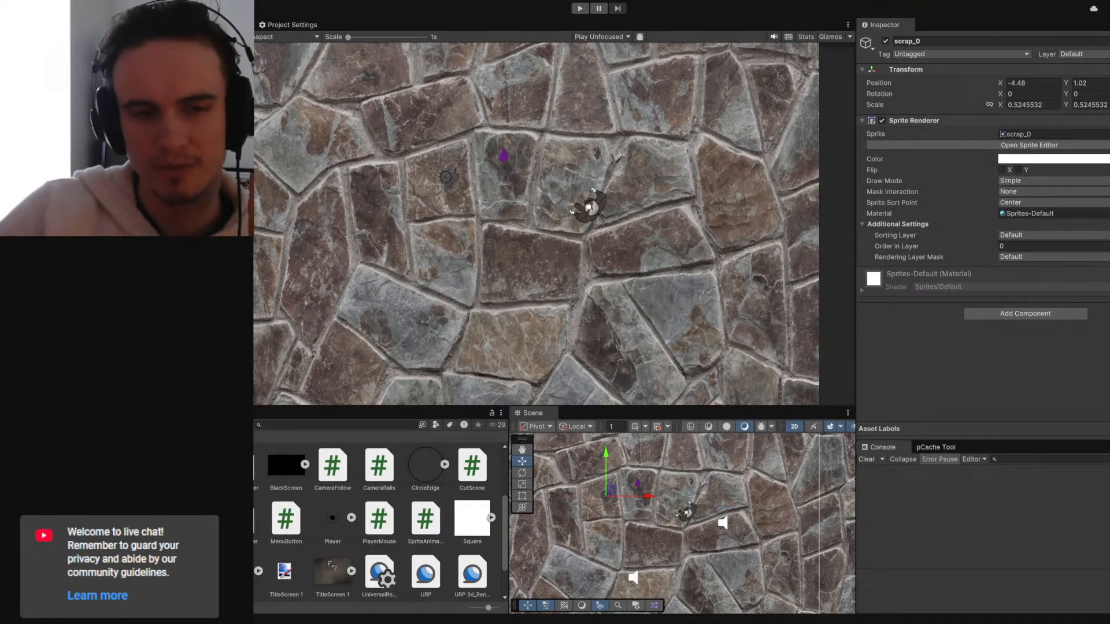
click(981, 314)
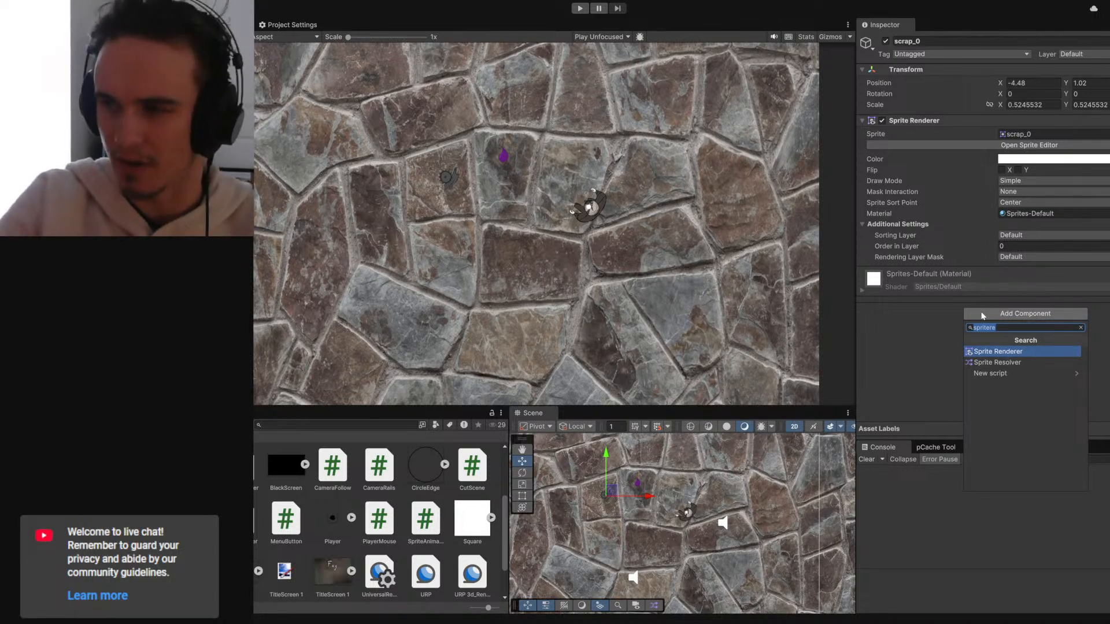
text(Colle)
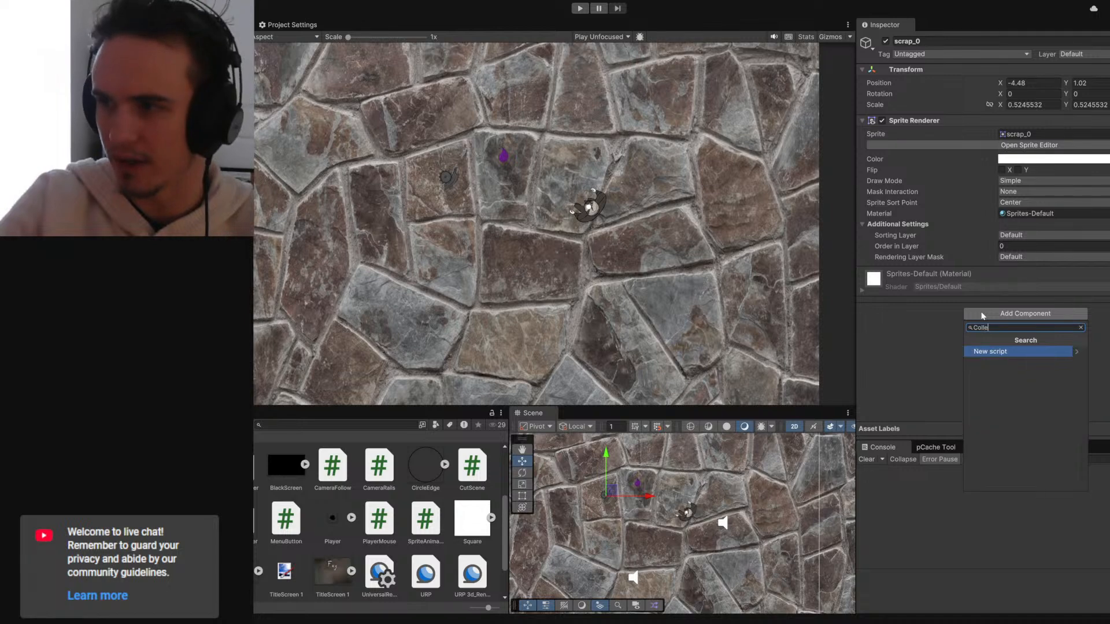
text(ctible)
key(Return)
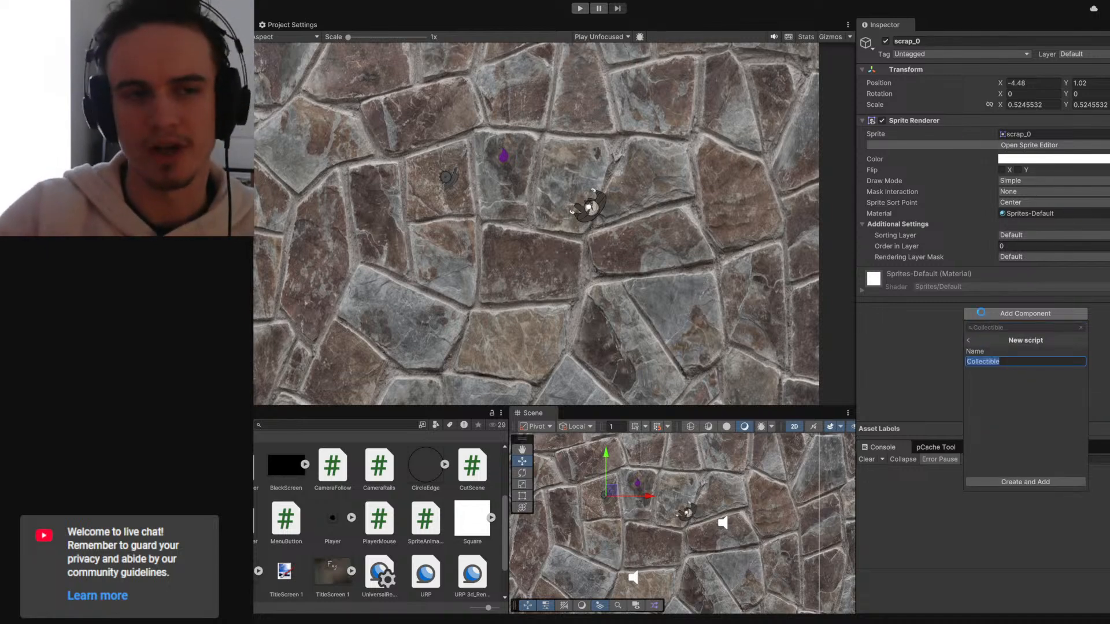
key(Return)
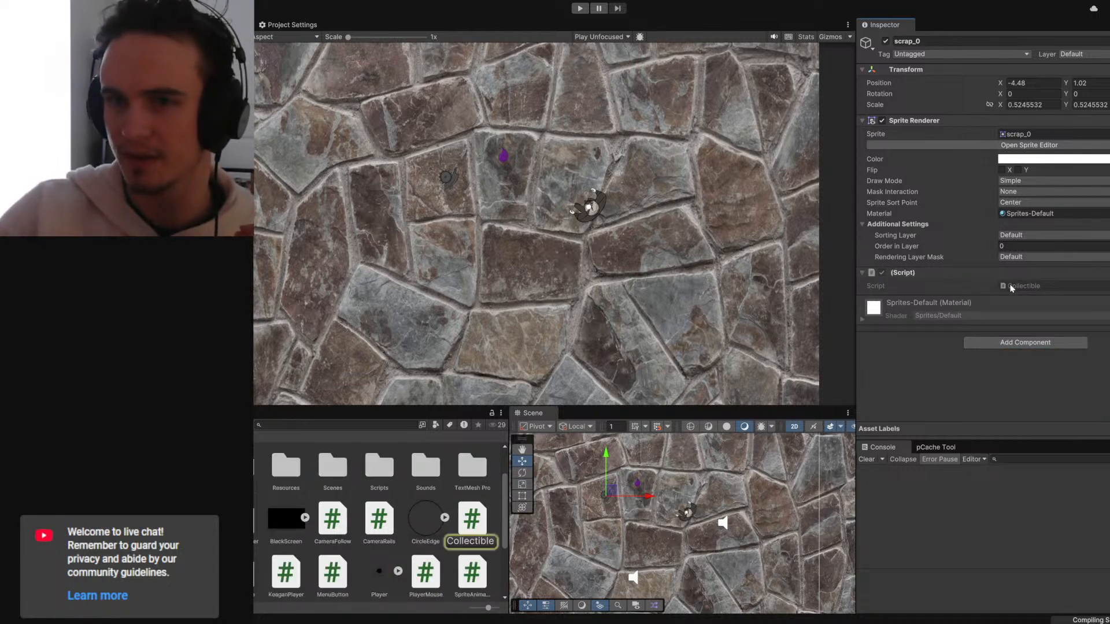
- Open the Collectible script, delete the default Start and Update methods, and put the opening brace on the class line
double_click(1012, 287)
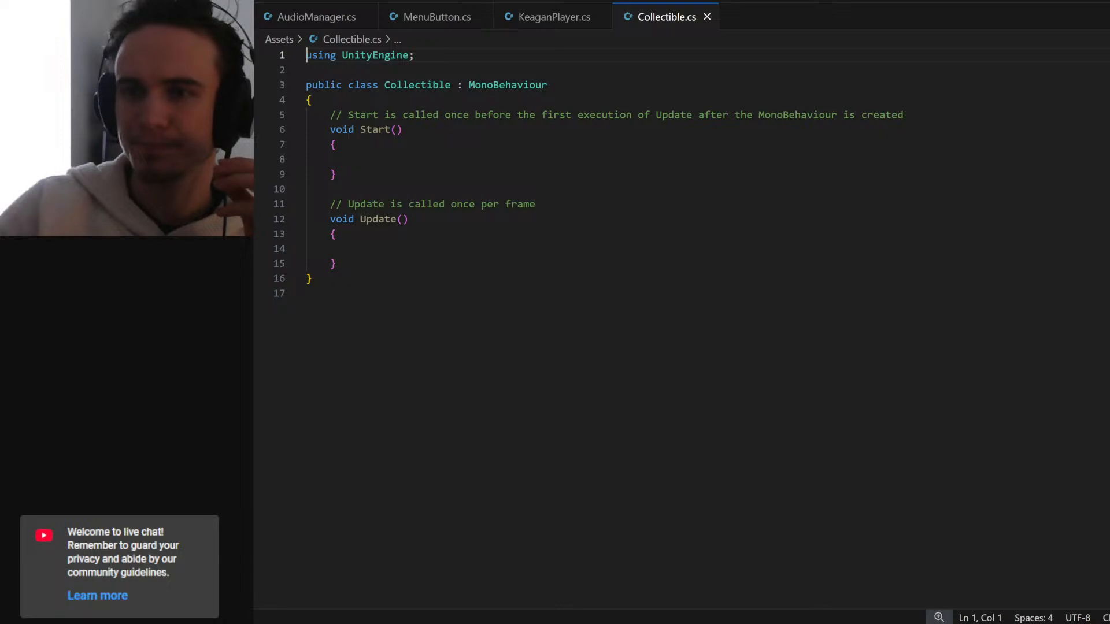
drag(335, 263, 330, 115)
key(BackSpace)
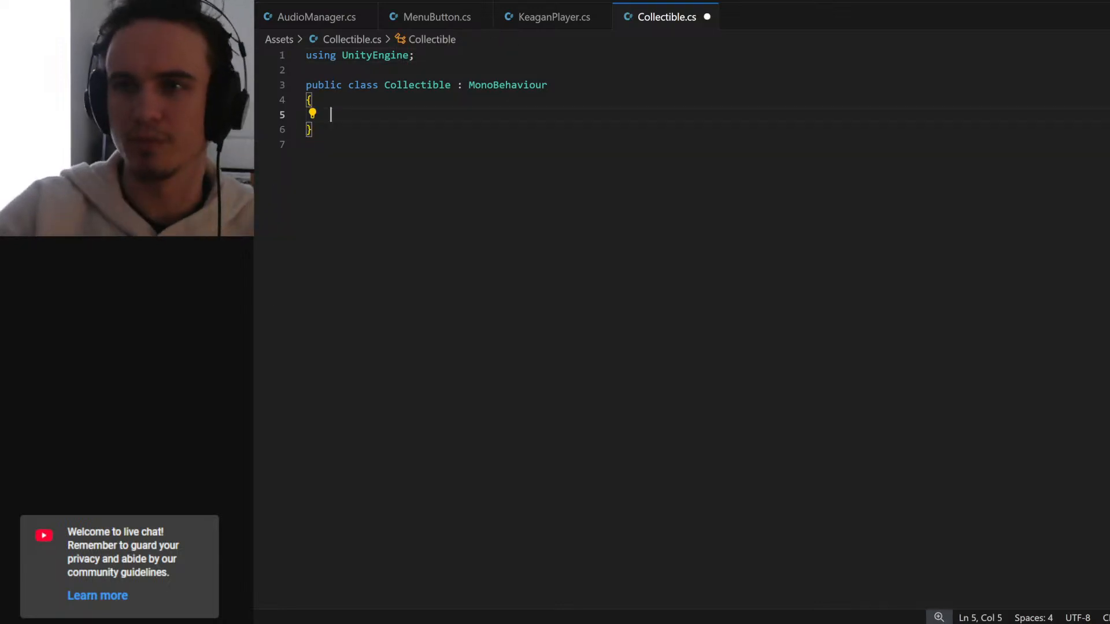
key(Up)
key(Home)
key(BackSpace)
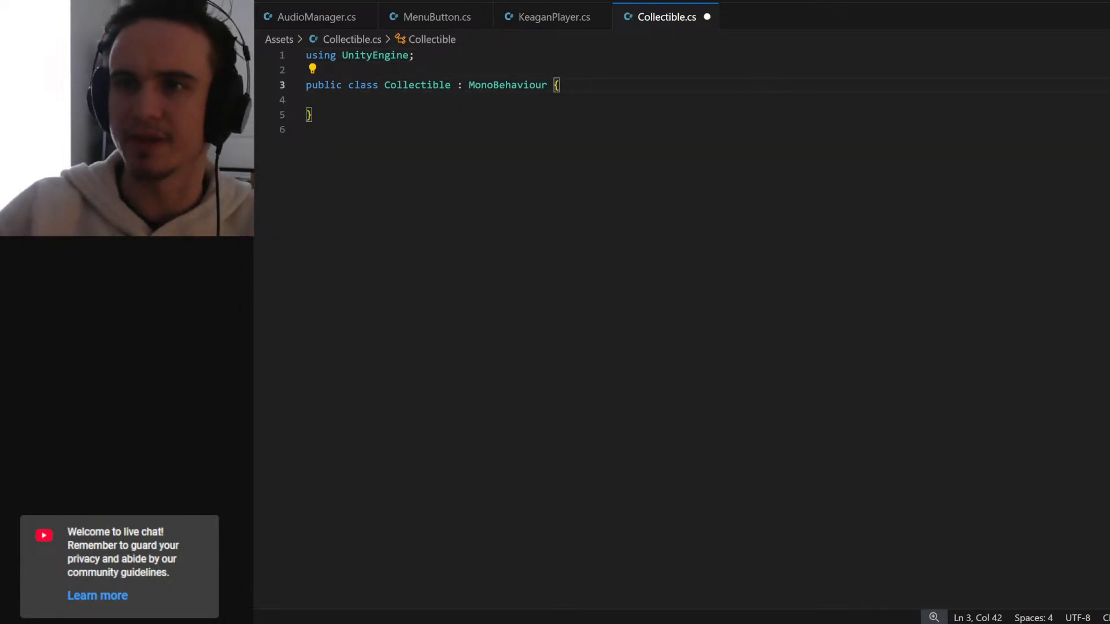
key(Down)
- Declare public bool variables scrap and ful in the Collectible class and save the script
text(publi)
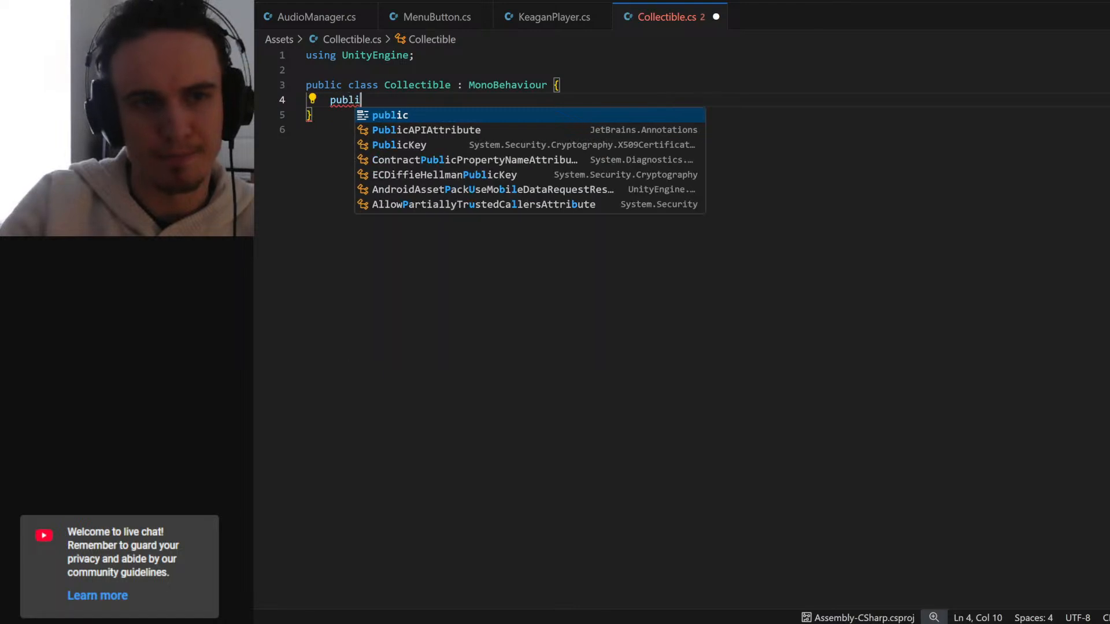
text(c scr)
key(BackSpace)
key(BackSpace)
key(BackSpace)
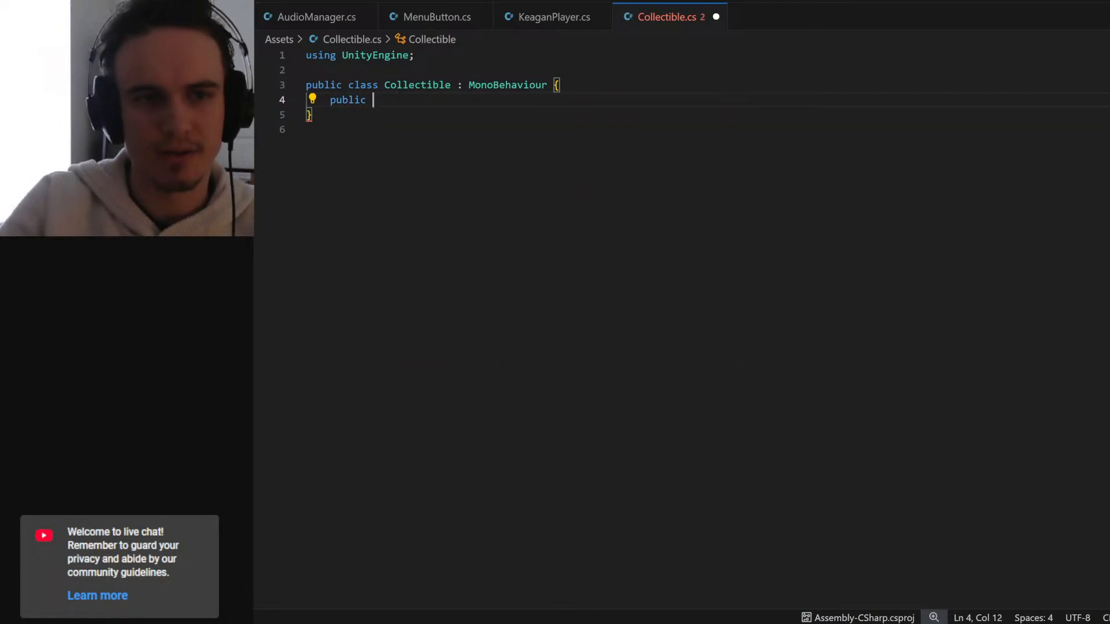
text(bool scrap;)
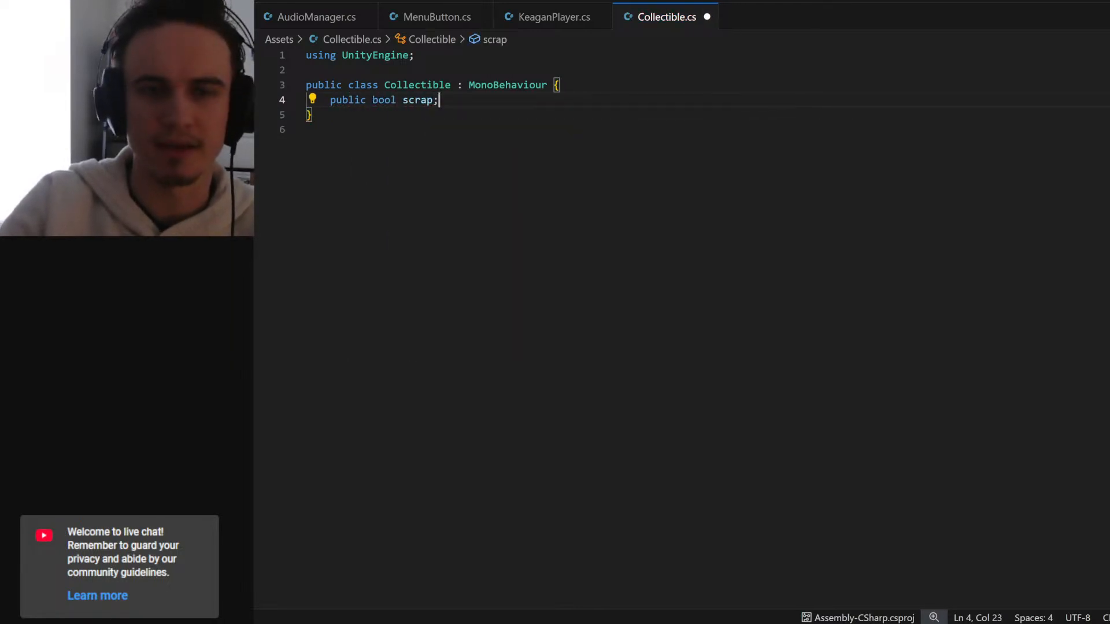
key(Return)
text(public )
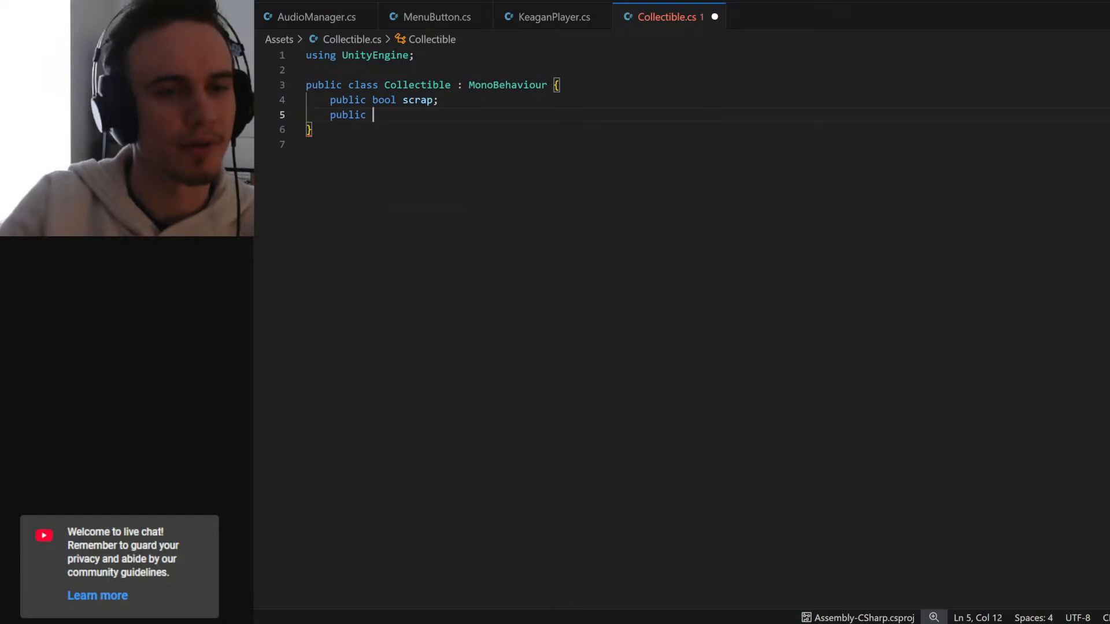
text(bool ful;)
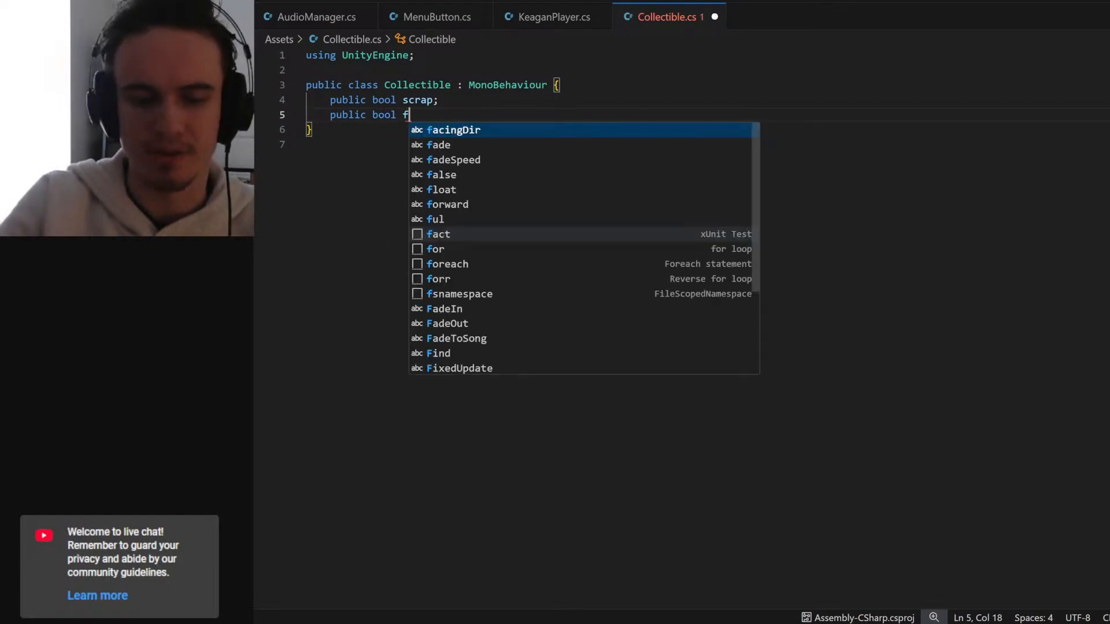
key(Return)
key(Return)
key(ctrl+s)
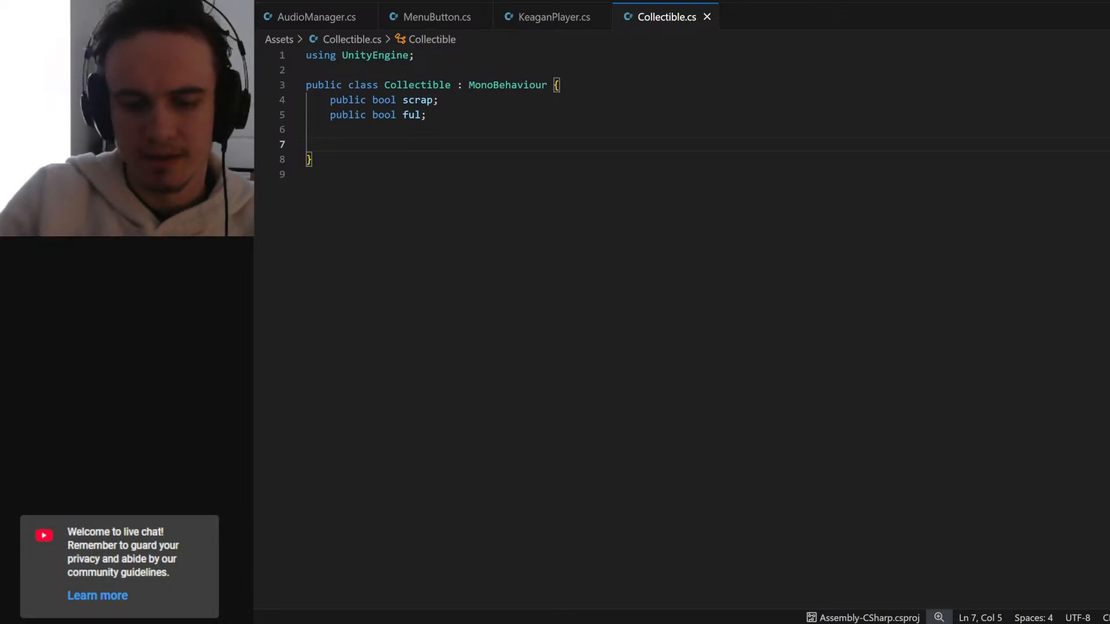
- Add an OnCollisionEnter2D method below the variables in the Collectible class
text(OnC)
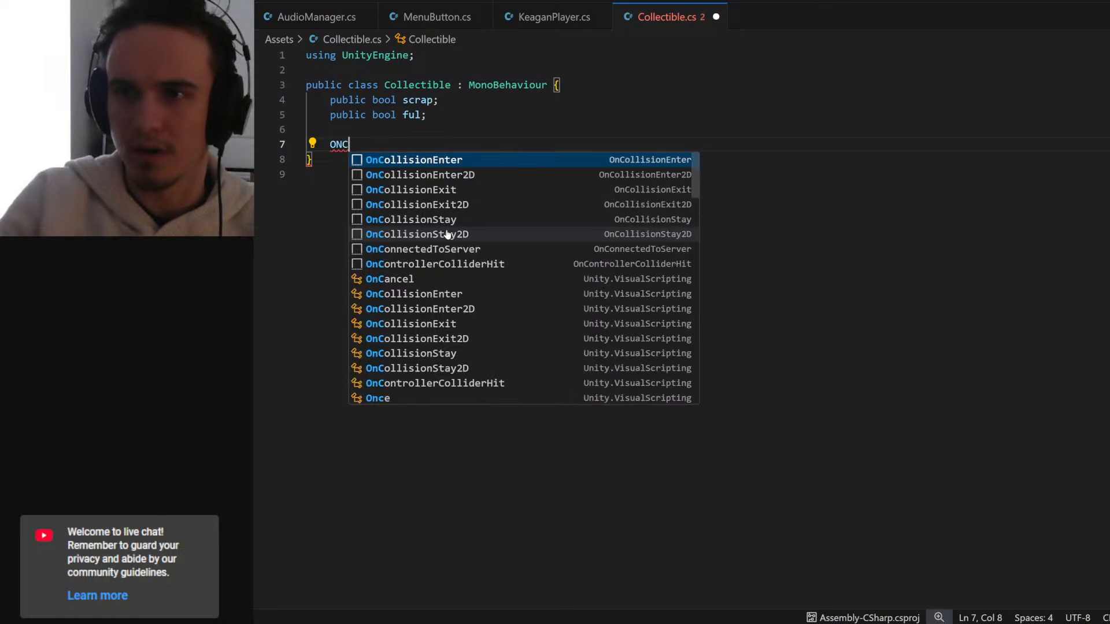
key(BackSpace)
text(Collis)
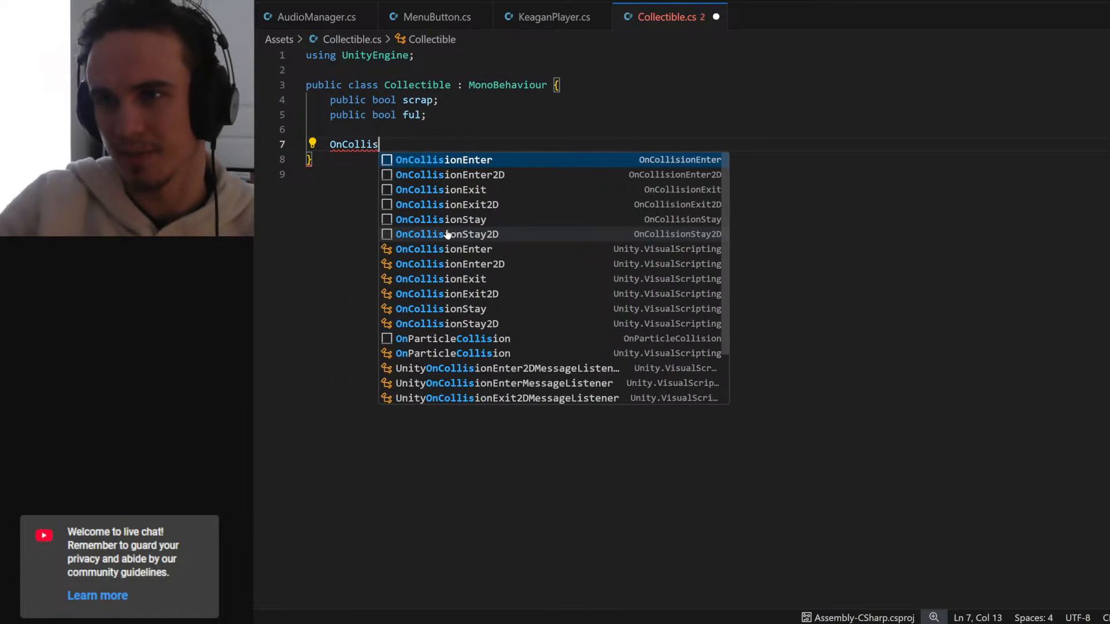
key(Down)
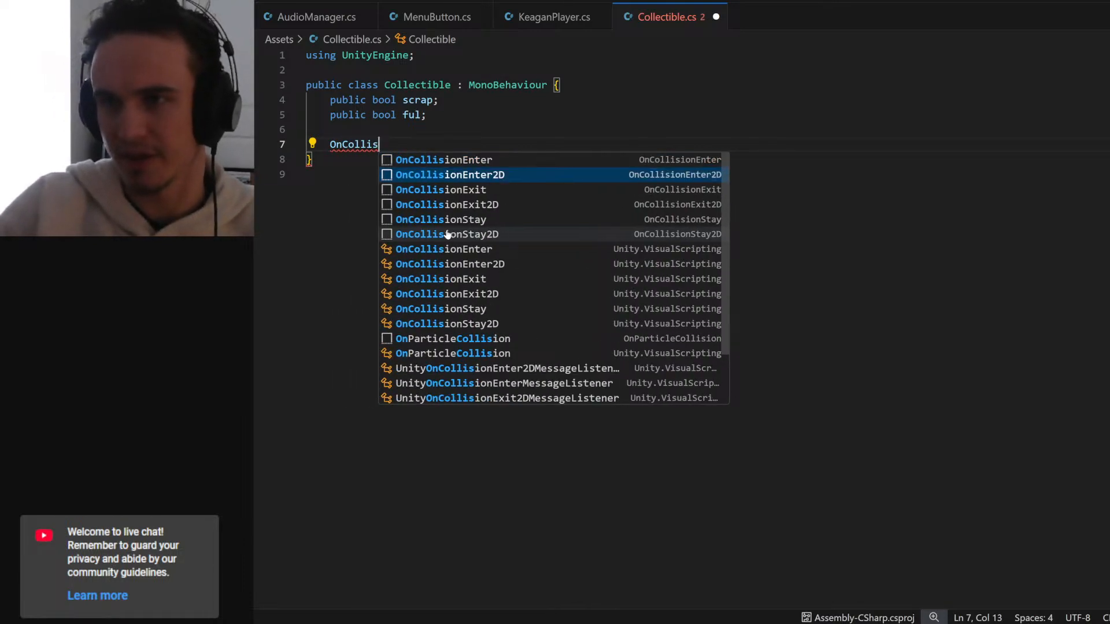
key(Return)
- Move the opening brace of OnCollisionEnter2D onto the method's signature line and save the script
key(Down)
key(Left)
key(shift+Left)
key(shift+Left)
key(shift+Left)
key(shift+Left)
key(shift+Left)
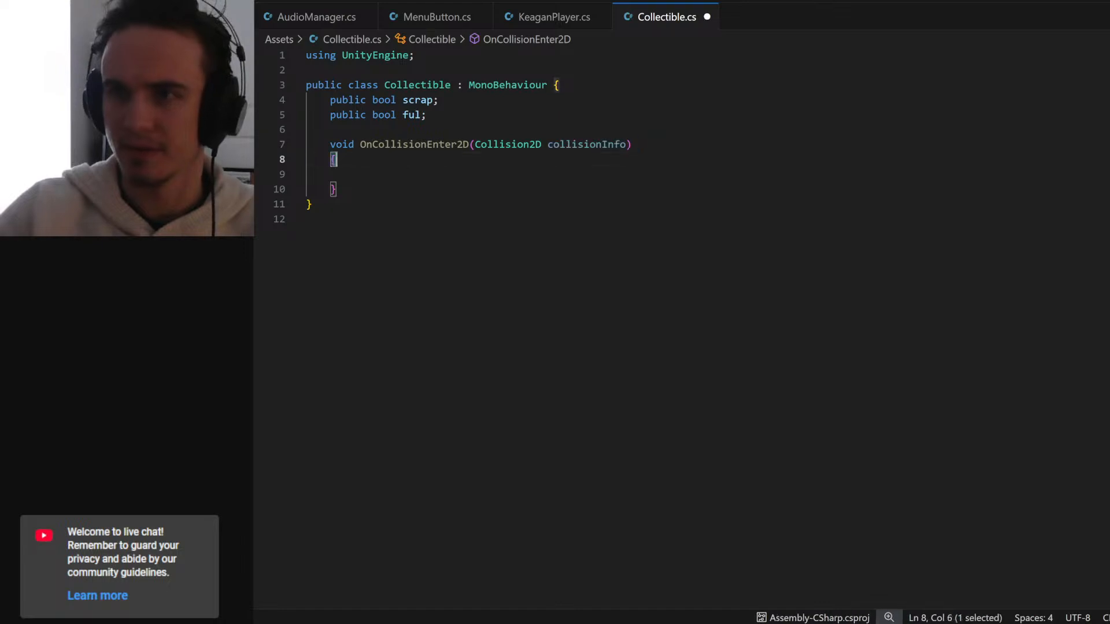
key(Down)
key(ctrl+s)
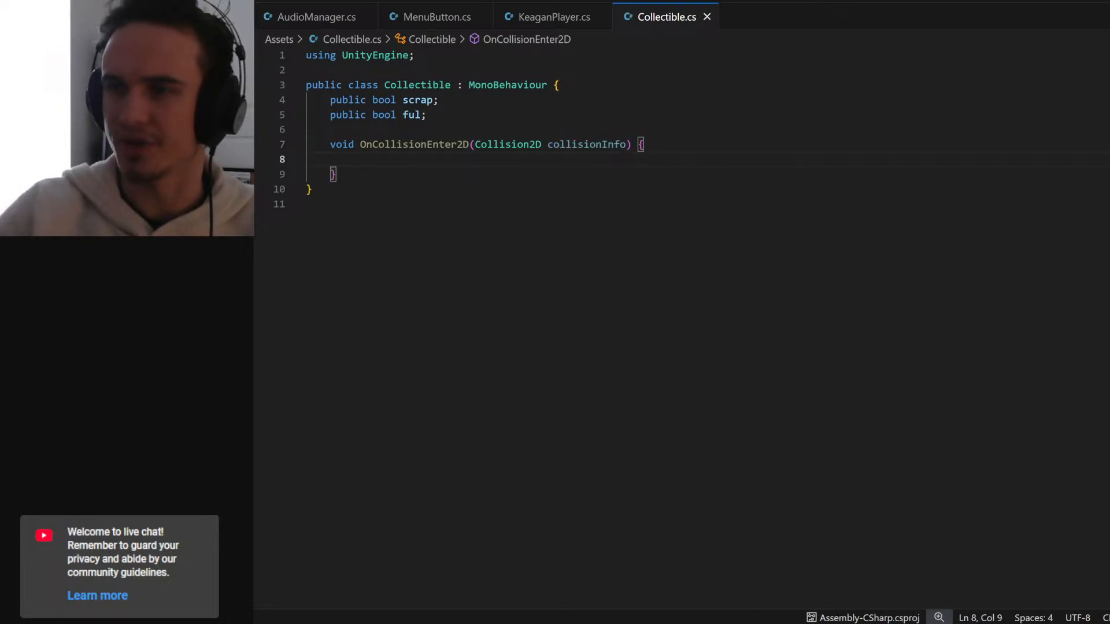
- Rename the parameter of OnCollisionEnter2D to colliderInfo and save the script
drag(547, 144, 627, 144)
text(collider)
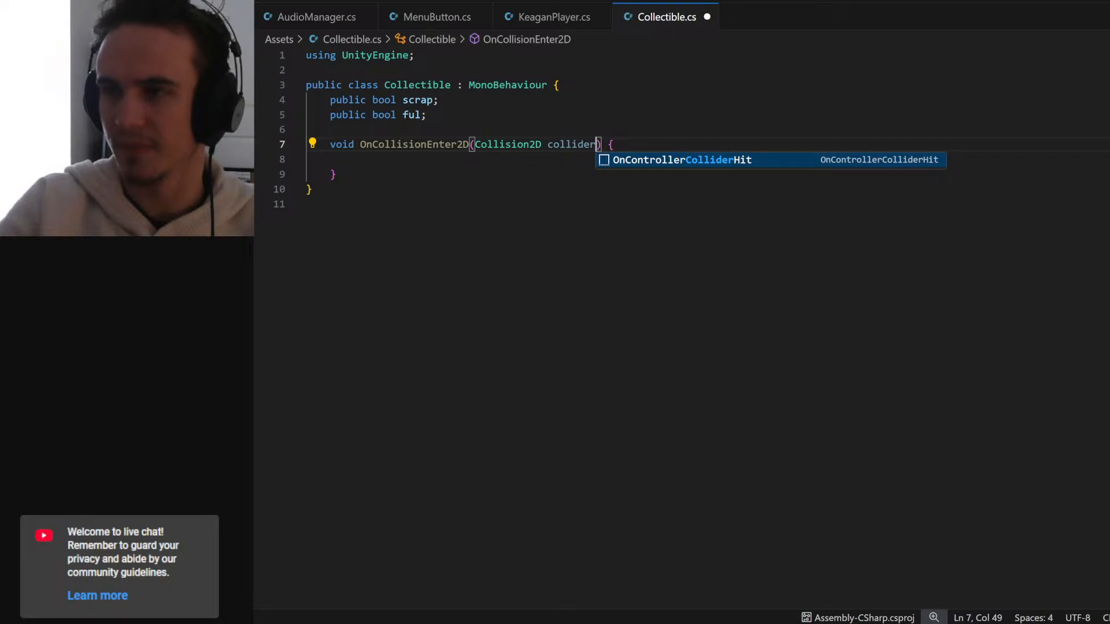
text(Infor)
key(ctrl+s)
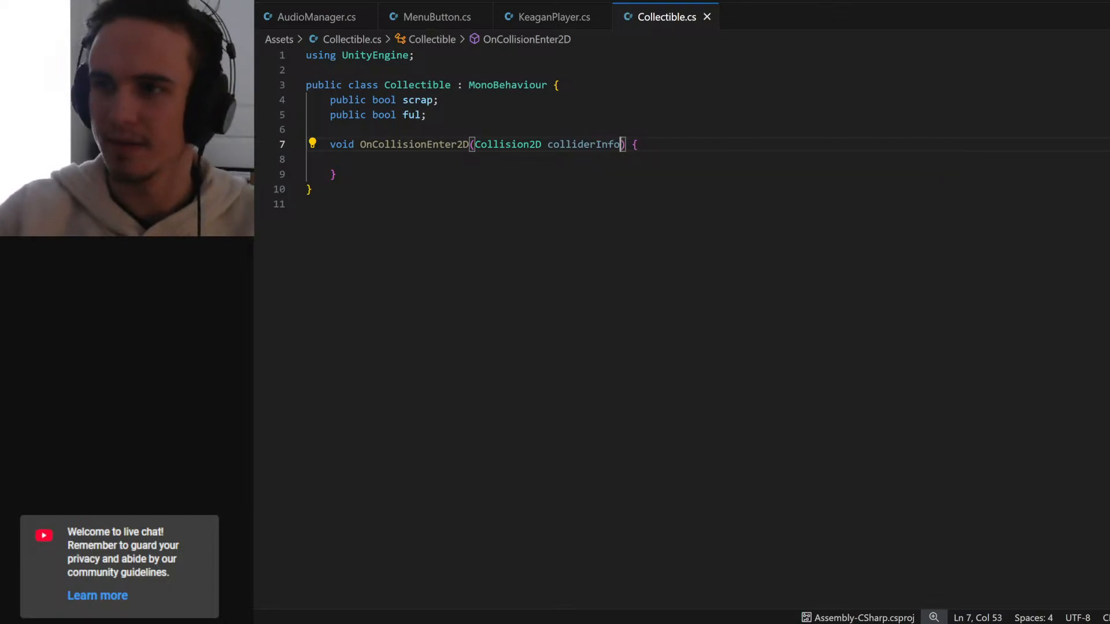
- Start an if statement inside OnCollisionEnter2D whose condition accesses a member of colliderInfo
key(ctrl+d)
key(Down)
text(i)
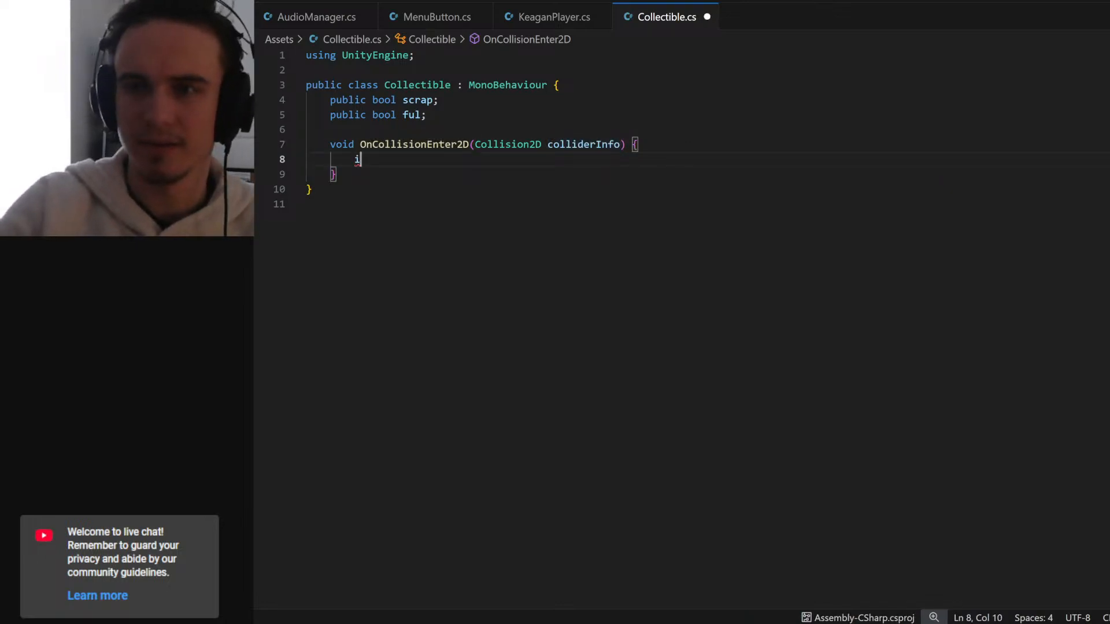
text(f (colliderInfo.)
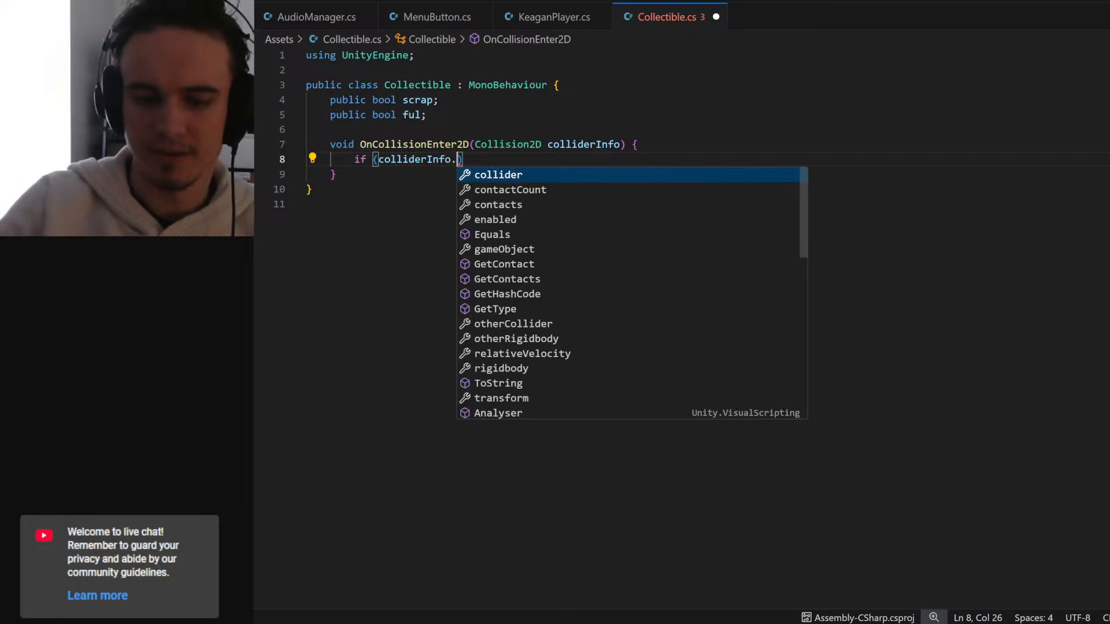
text(nam)
key(BackSpace)
key(BackSpace)
key(BackSpace)
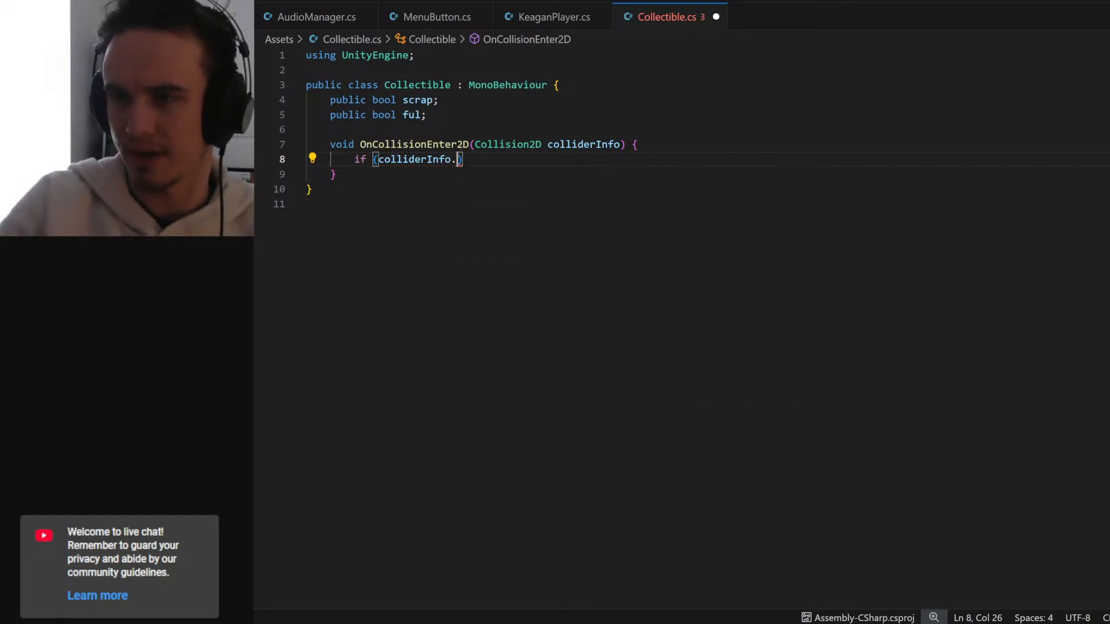
text(to)
key(BackSpace)
key(BackSpace)
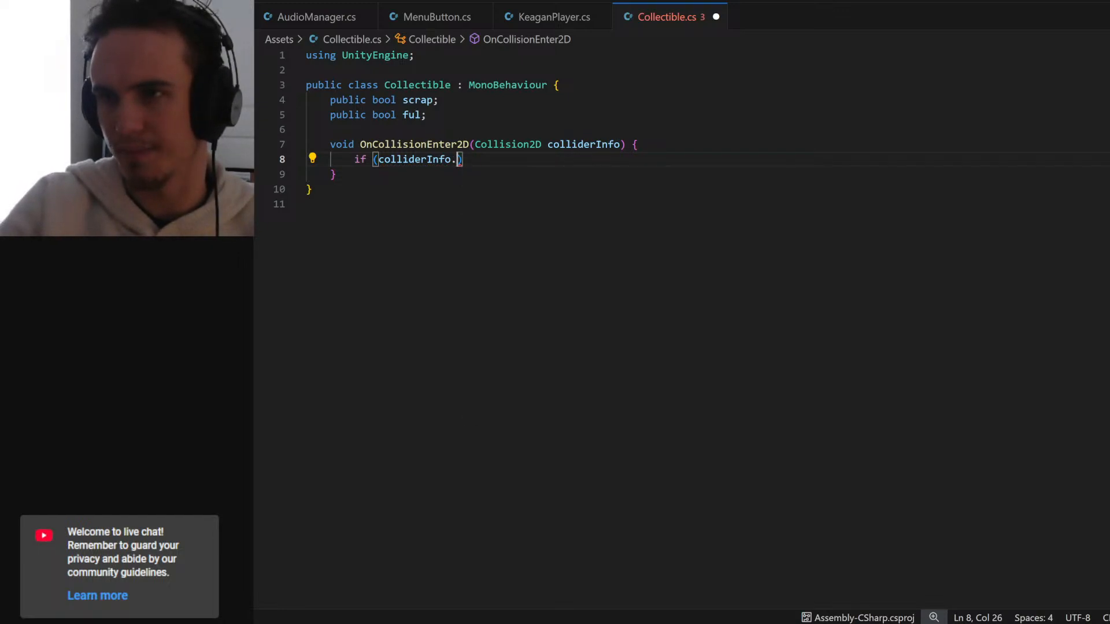
- Extend the if condition to compare colliderInfo.gameObject.name with an empty string literal
text(ga)
key(Tab)
text(.na)
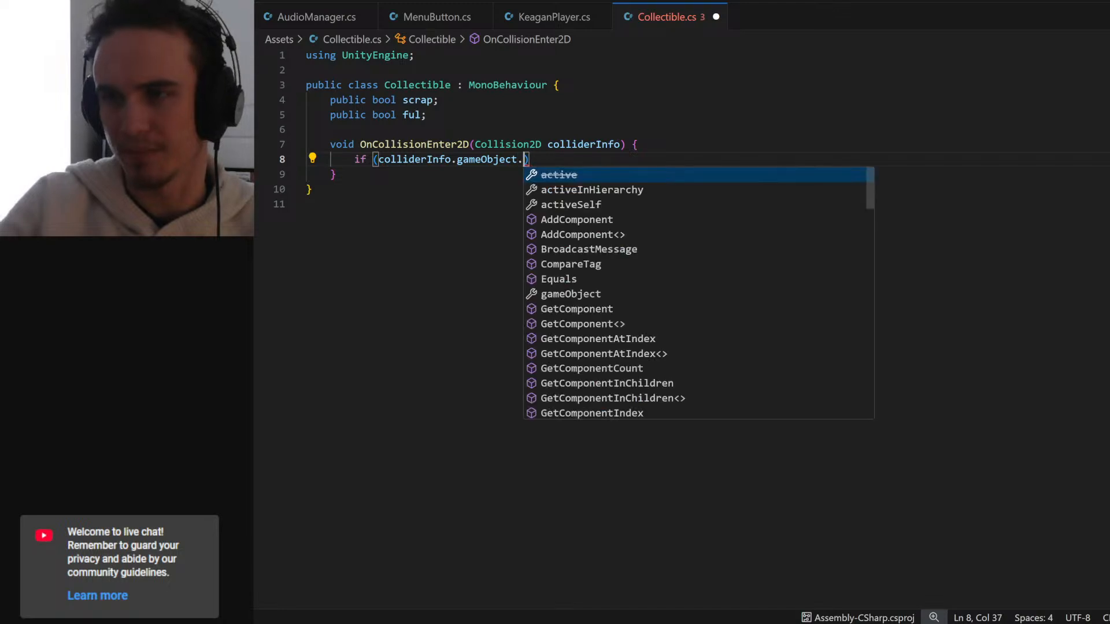
key(Tab)
text(== "")
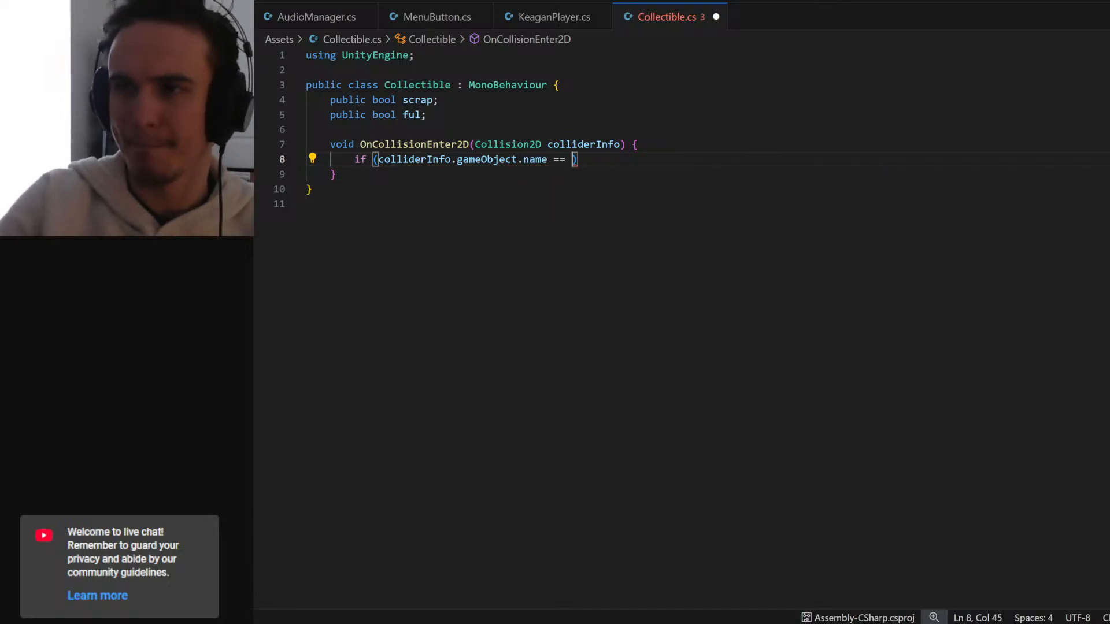
key(ctrl+s)
key(alt+Tab)
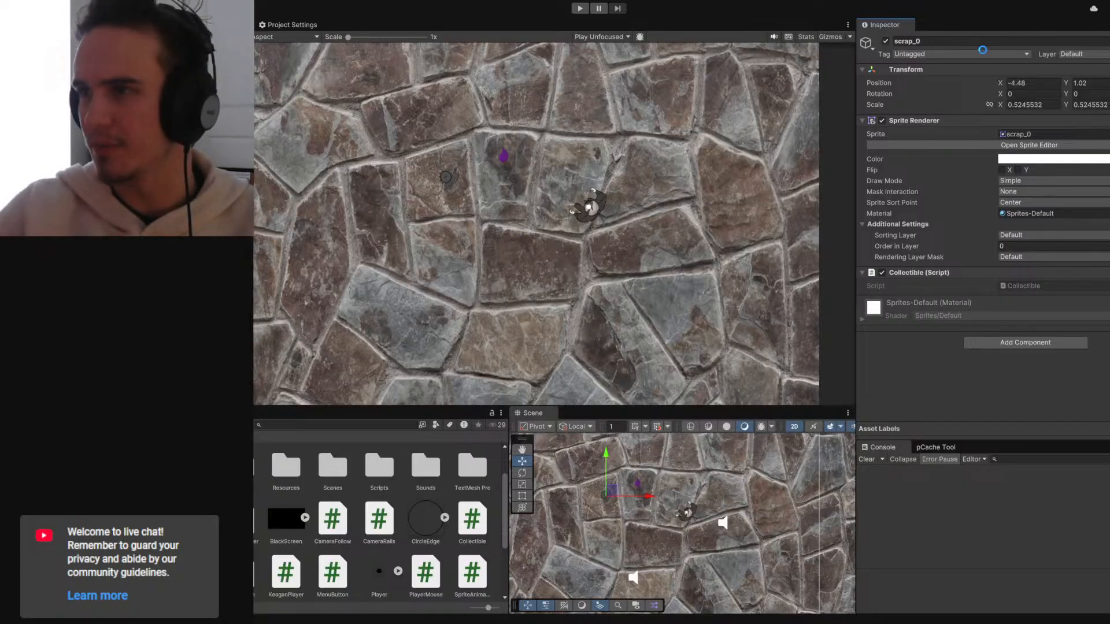
key(alt+Tab)
key(BackSpace)
text(")
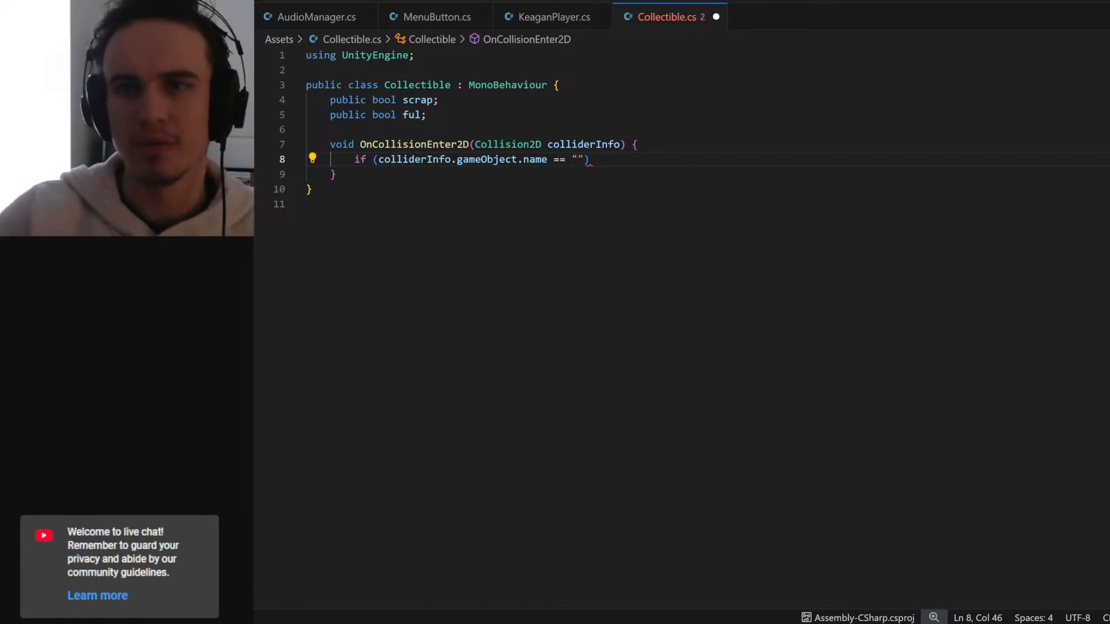
- Switch to Unity and check the name of the player object
key(alt+Tab)
key(alt+Tab)
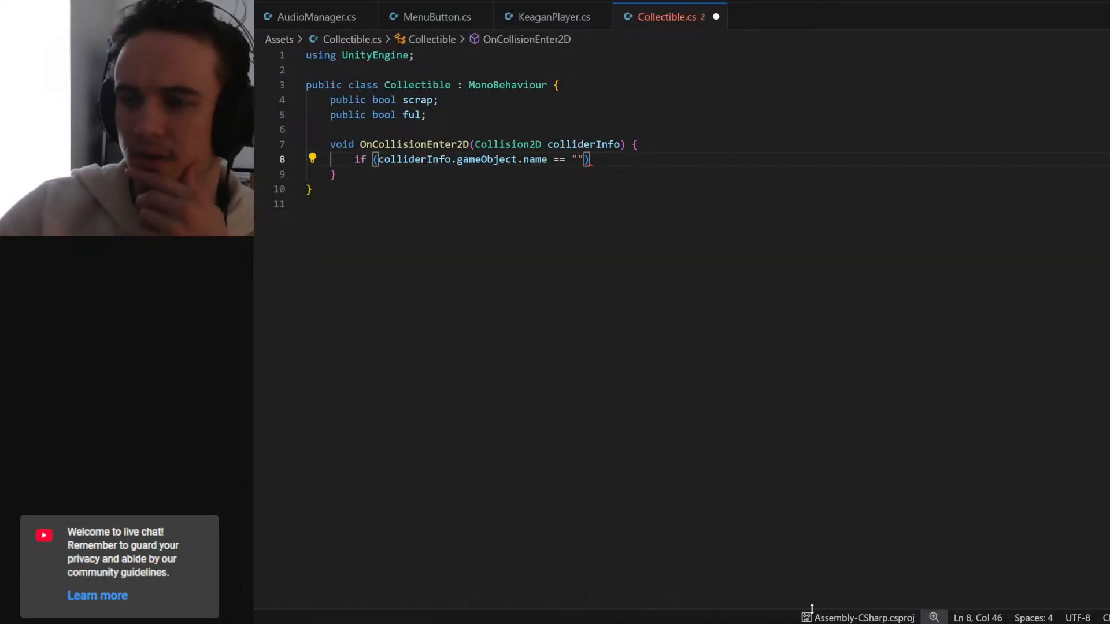
key(alt+Tab)
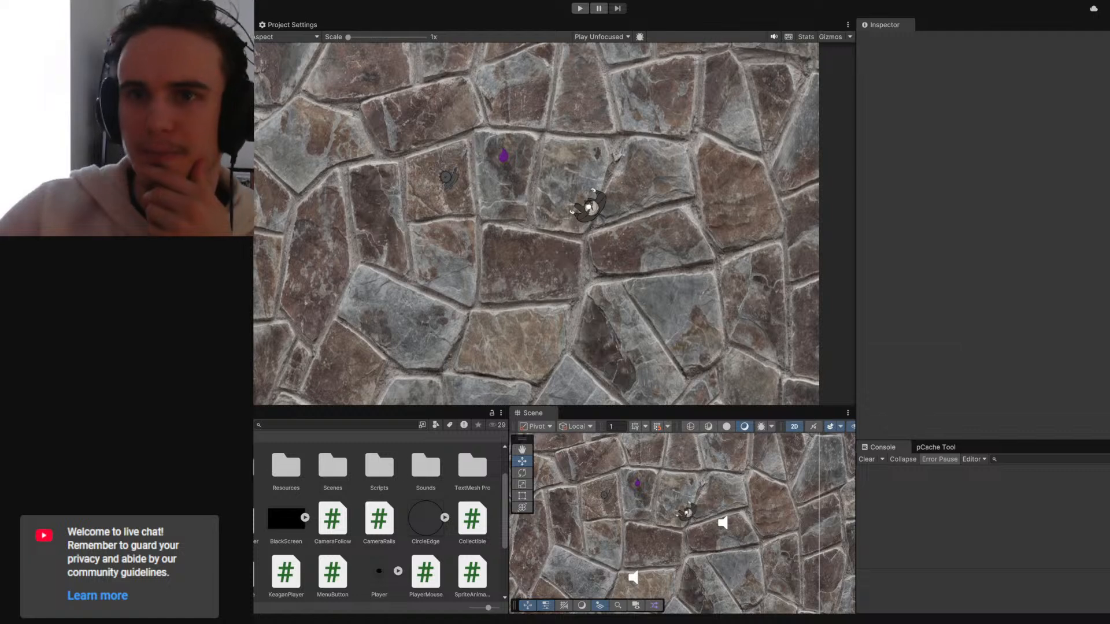
click(873, 316)
scroll(918, 271, down, 2)
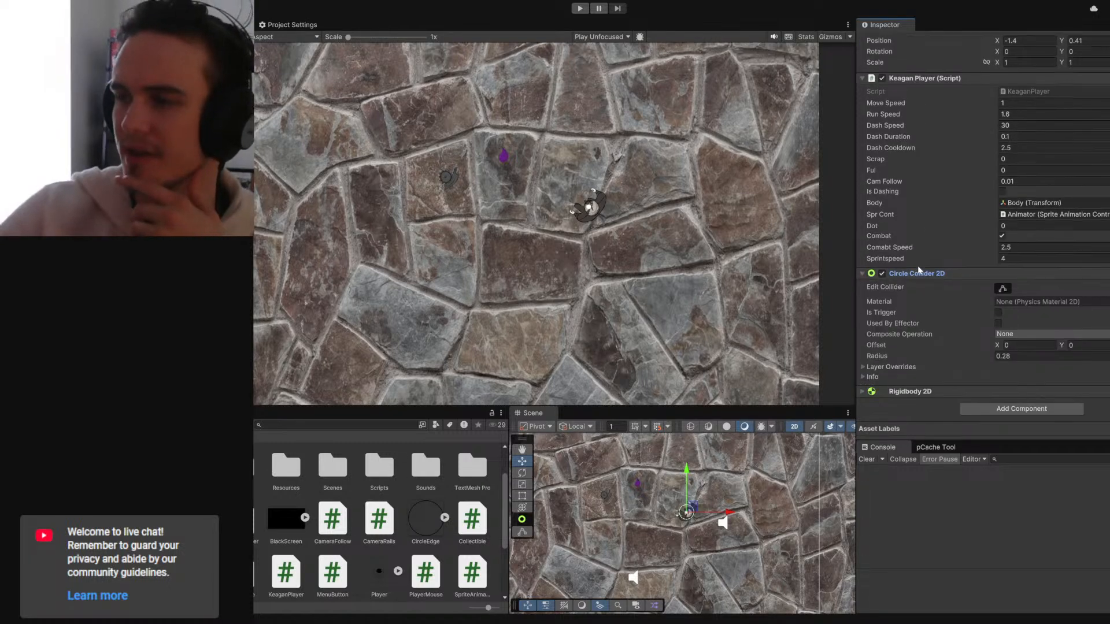
scroll(917, 267, up, 2)
click(897, 42)
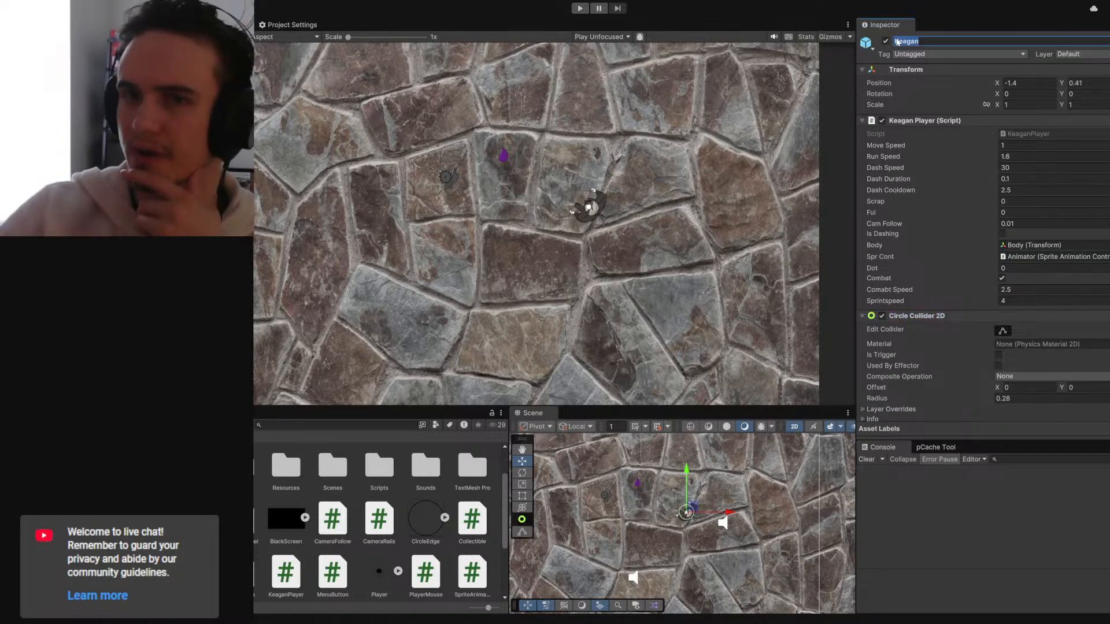
click(544, 550)
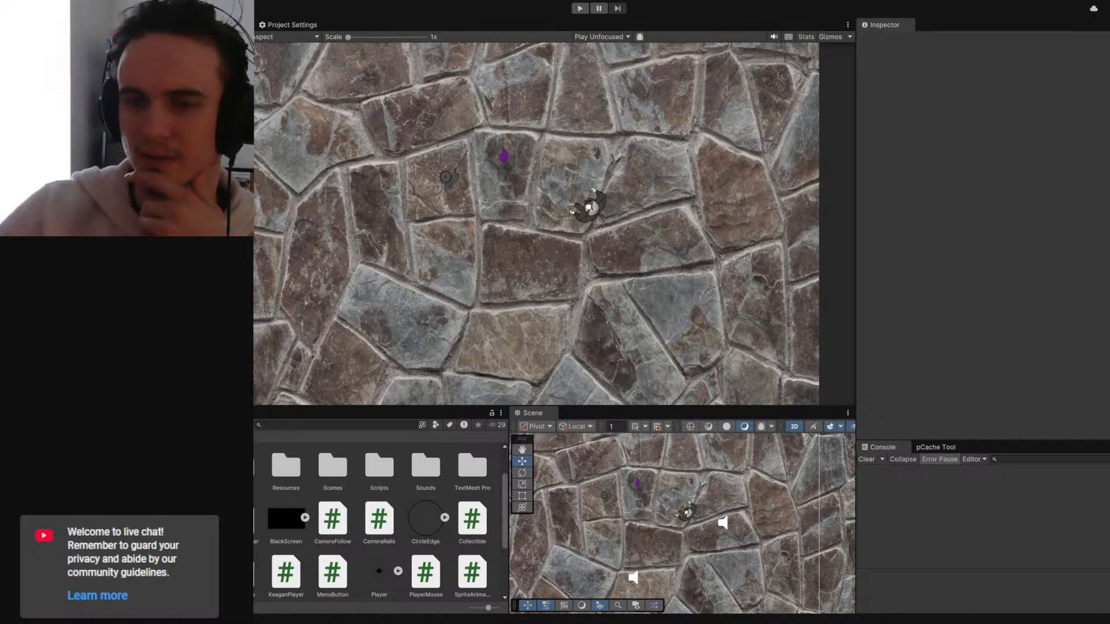
- Examine the player object's Circle Collider 2D and Rigidbody 2D settings, then collapse both components
click(686, 512)
scroll(924, 298, down, 2)
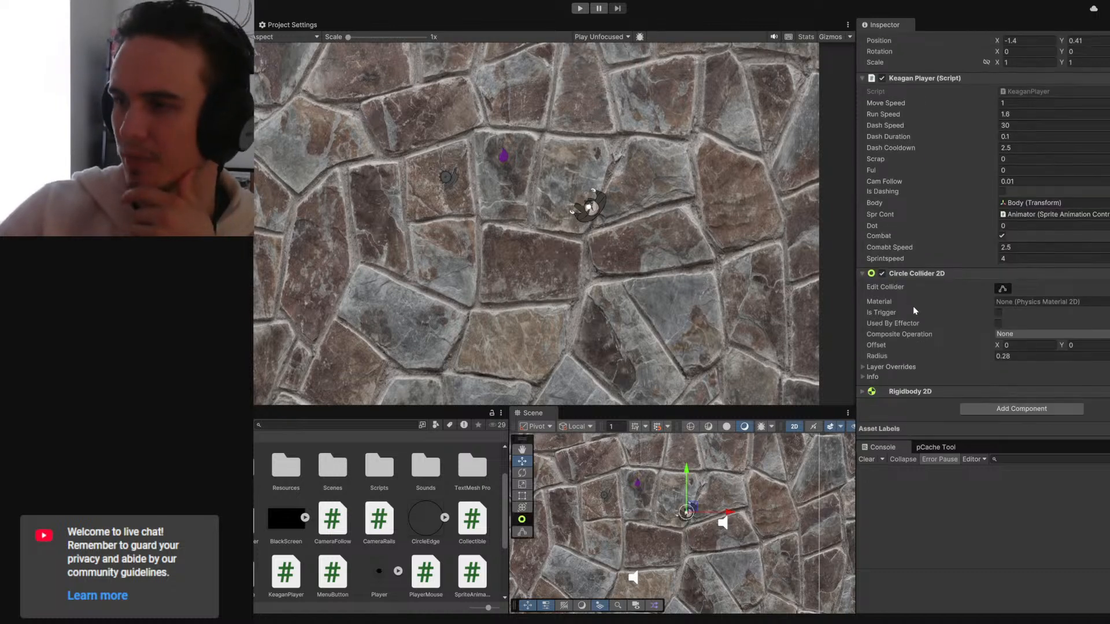
click(873, 392)
scroll(901, 347, down, 9)
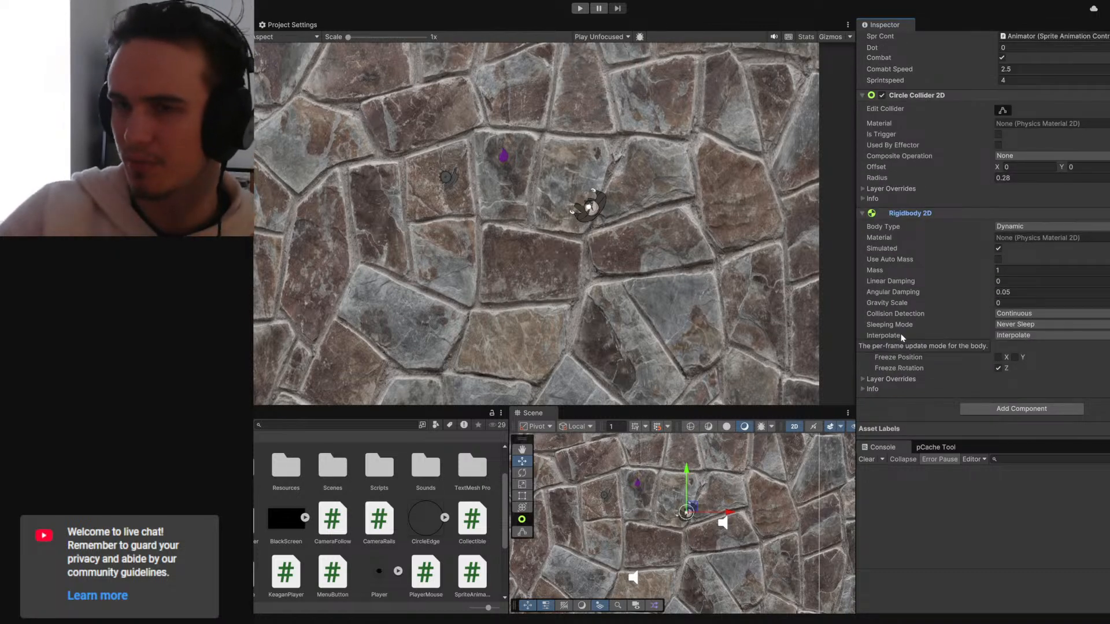
scroll(902, 338, up, 3)
click(862, 271)
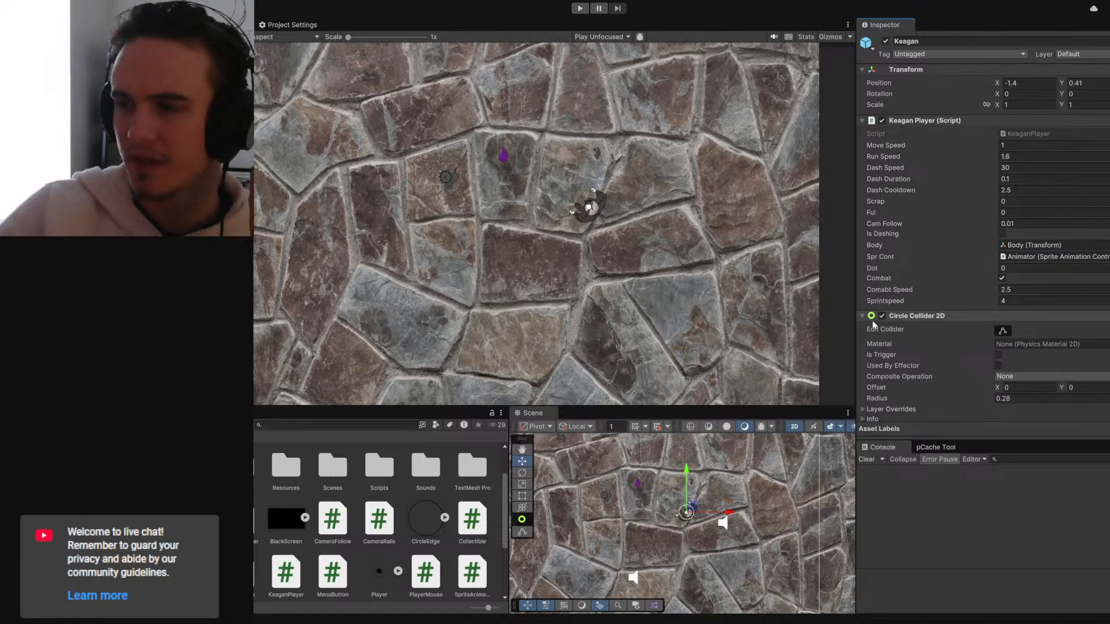
click(863, 317)
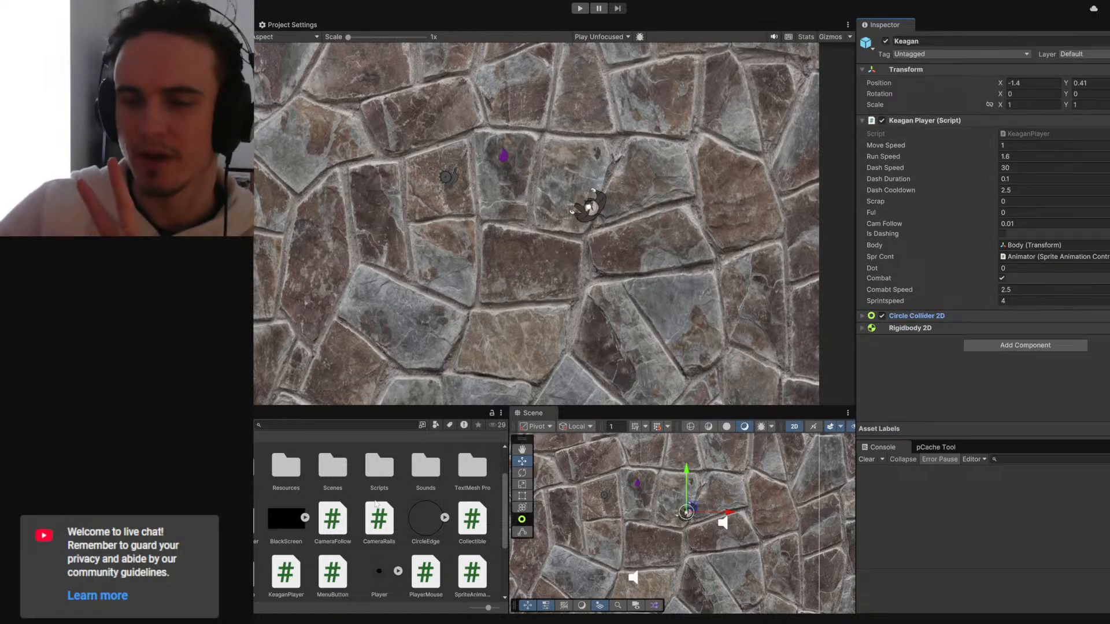
- Return to the Collectible script, complete the name comparison with "Keagan", and open a braced block for the if statement
key(alt+Tab)
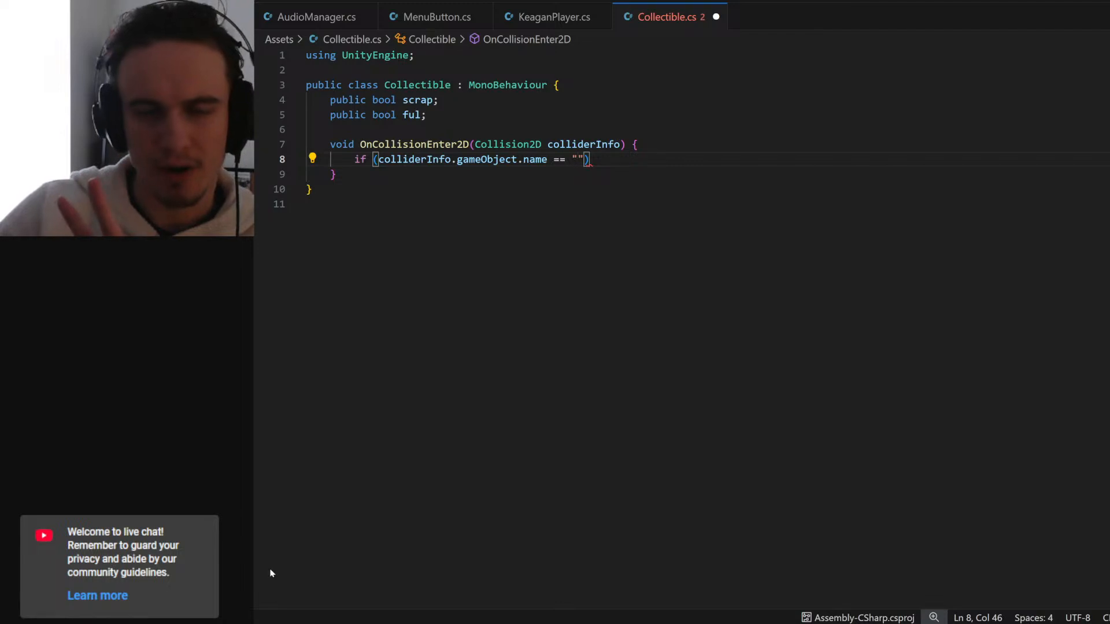
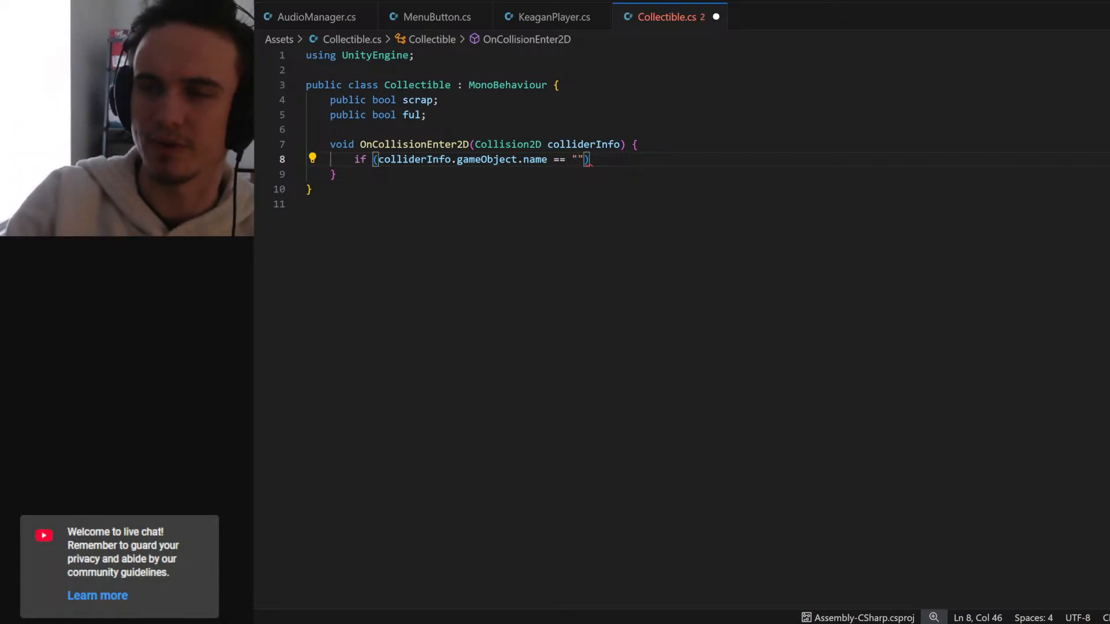
text(Keagan"))
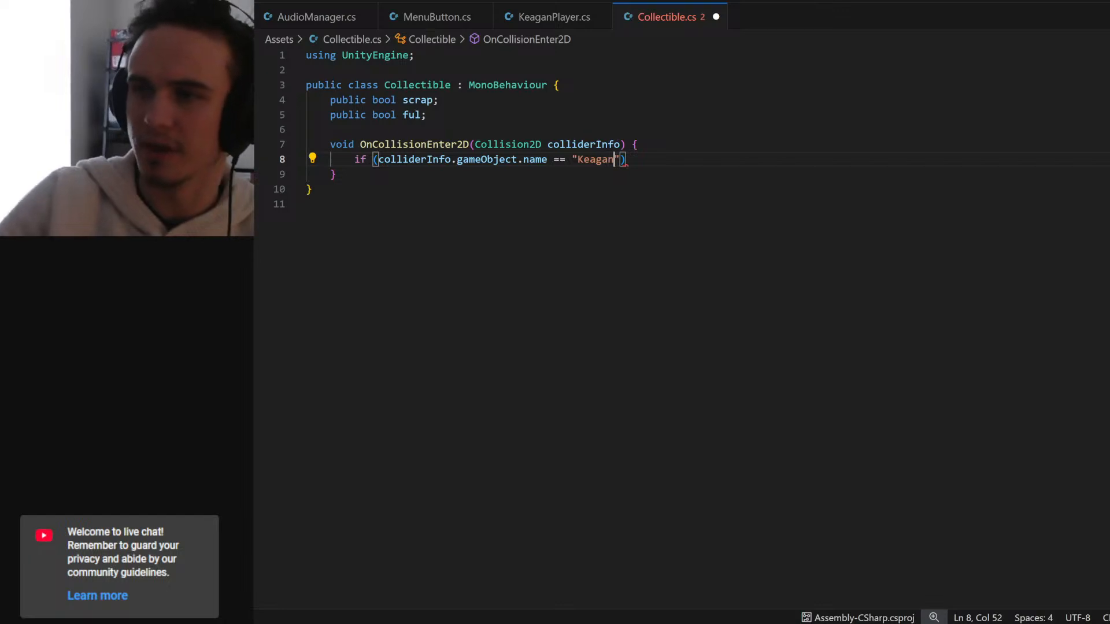
double_click(414, 144)
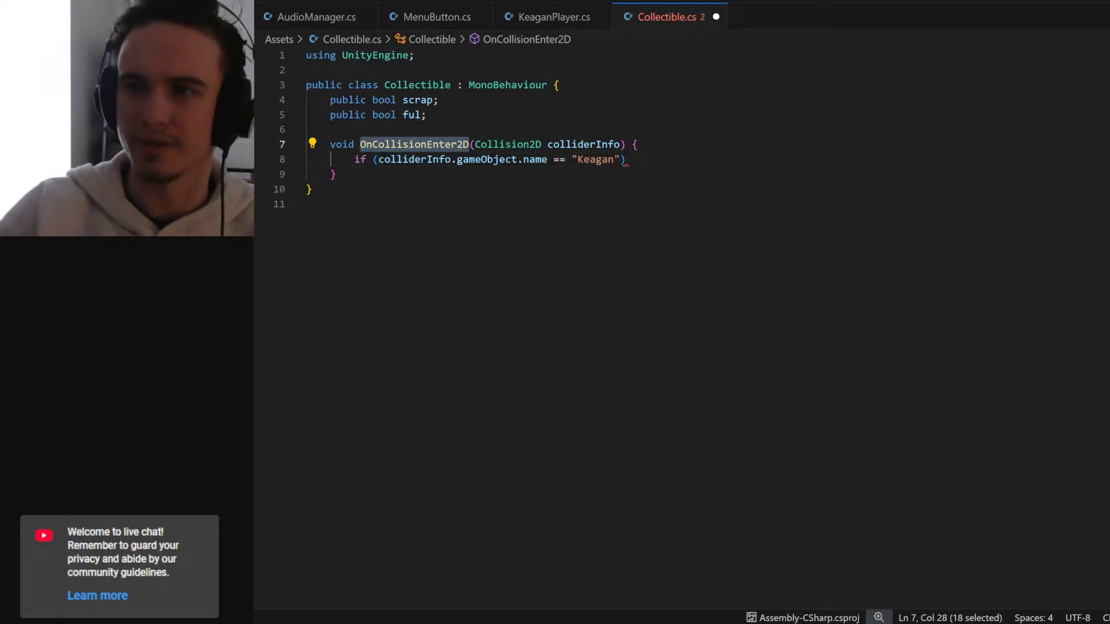
click(336, 174)
click(625, 159)
text({)
key(Return)
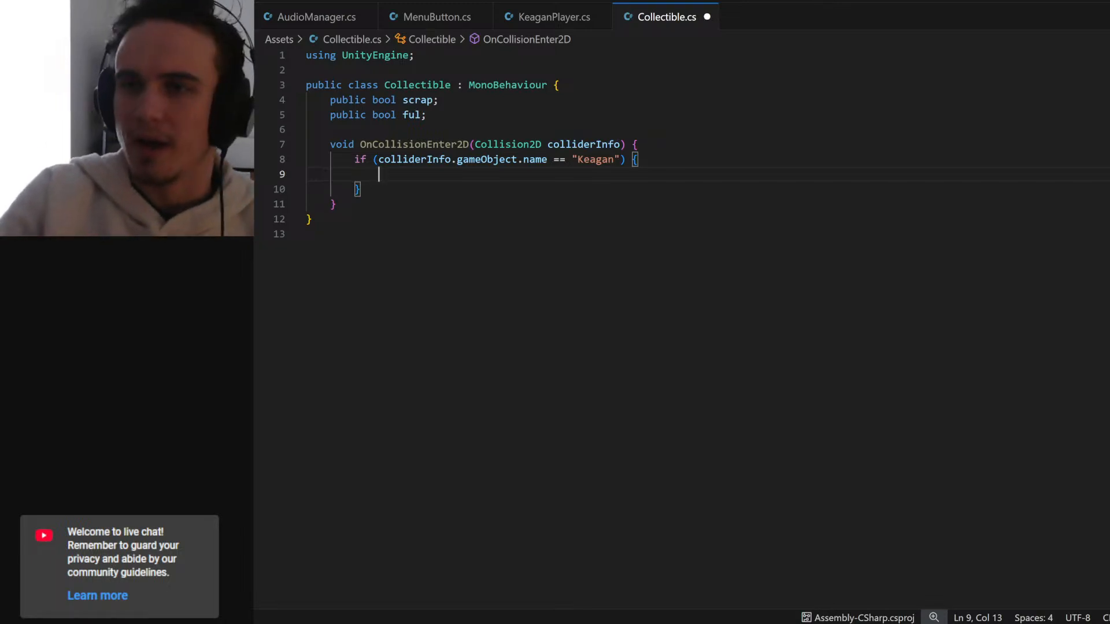
- Add a nested if (scrap) block with an empty body inside the Keagan check
text(if (scrap)
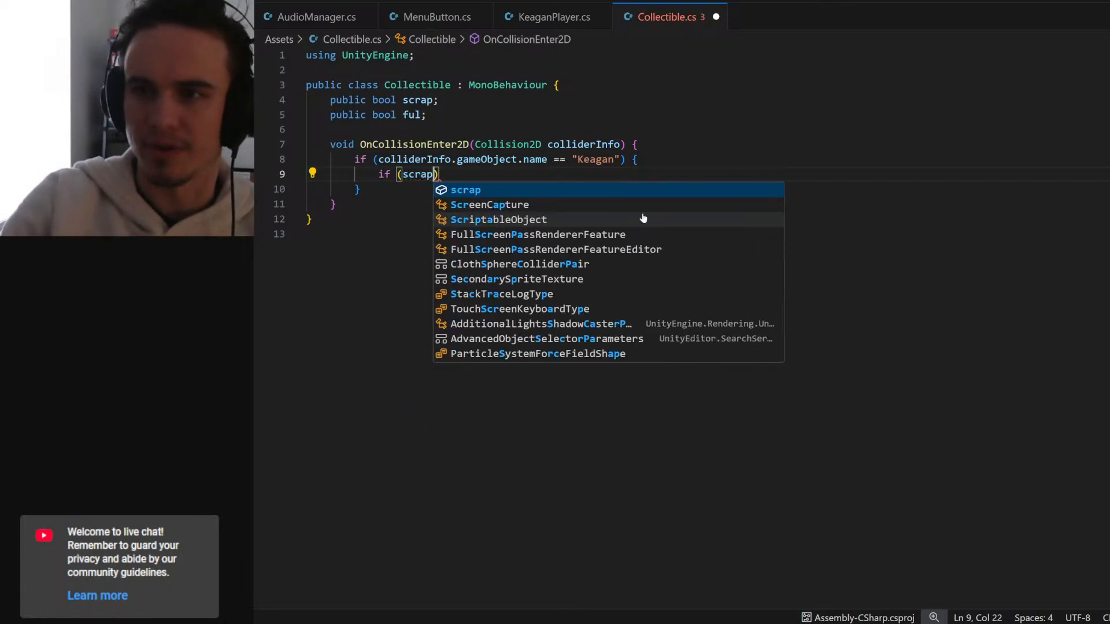
key(Escape)
text() {)
key(Return)
key(Down)
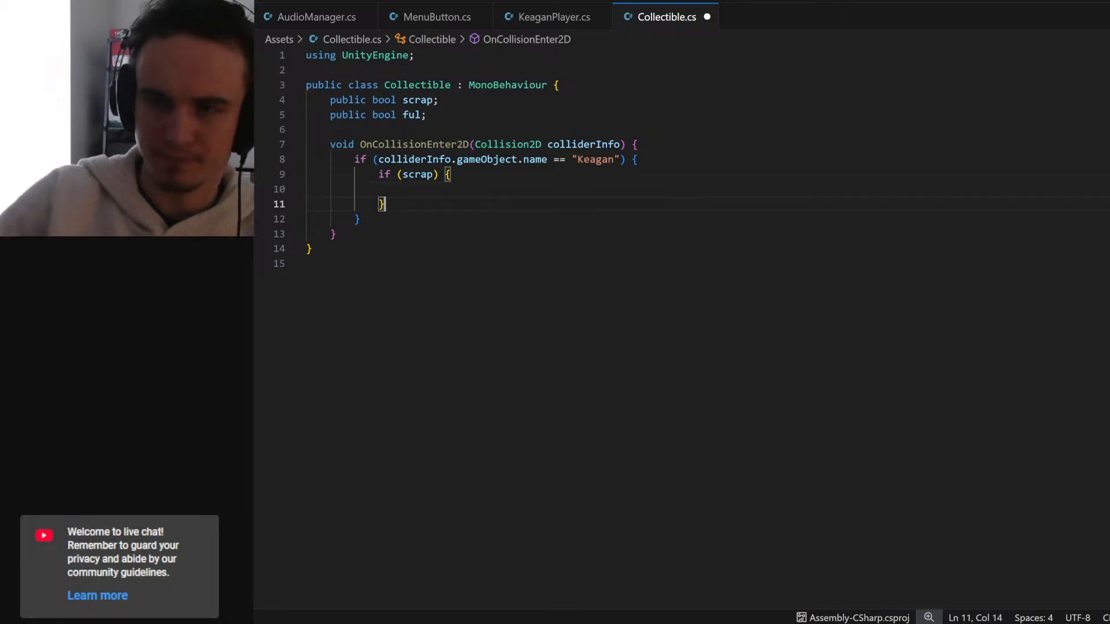
- Add an empty else if (ful) block after the if (scrap) block and save the script
text(else if ())
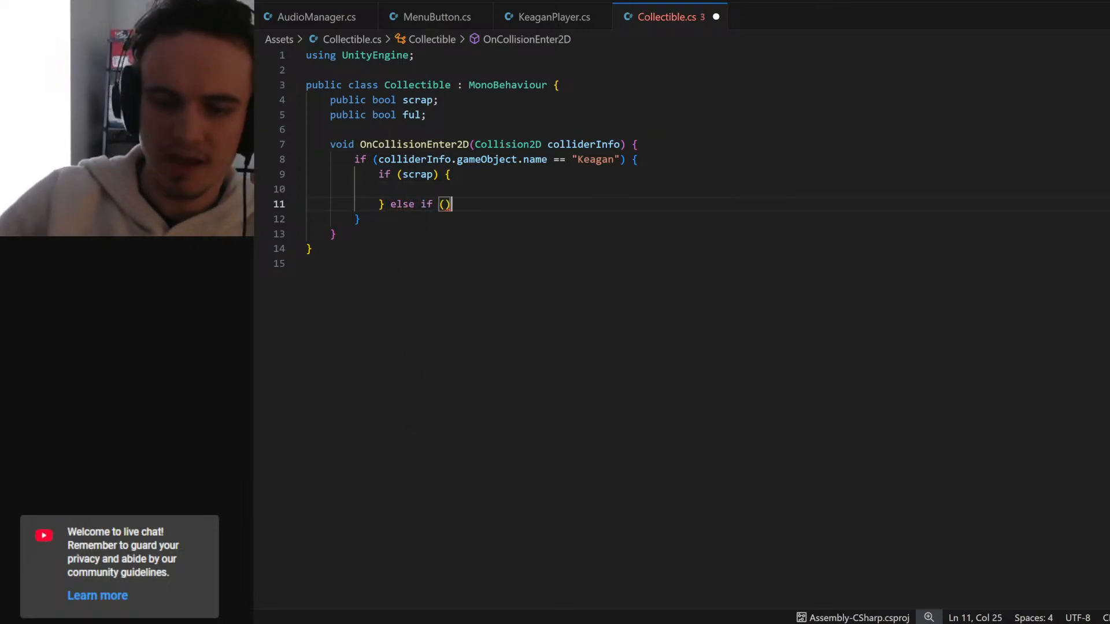
key(Left)
text(ful)
key(Right)
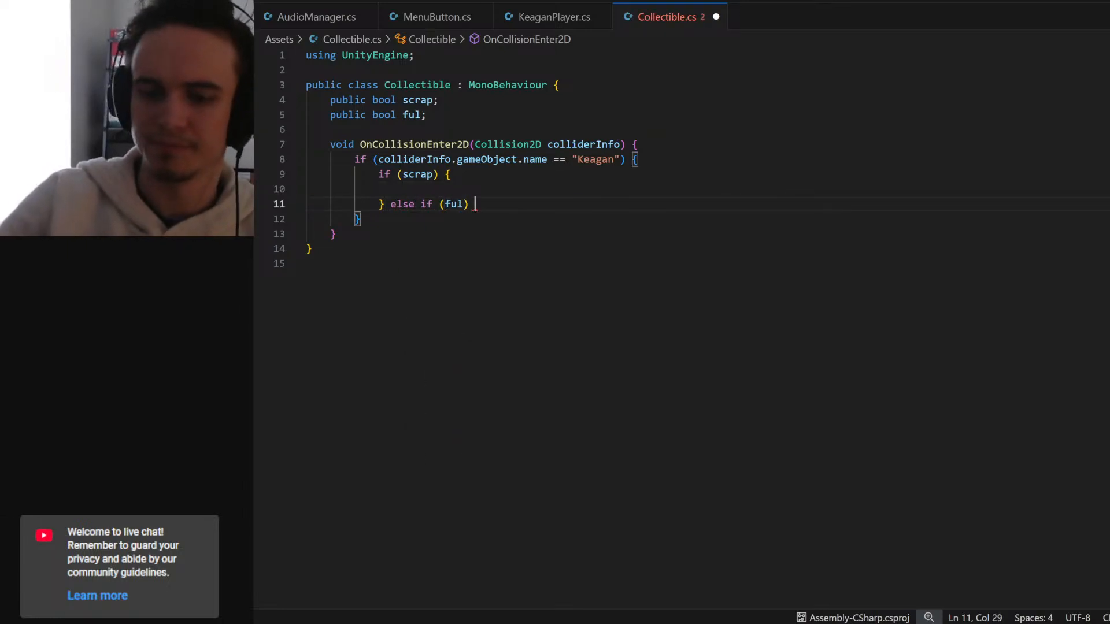
text({)
key(Return)
key(Down)
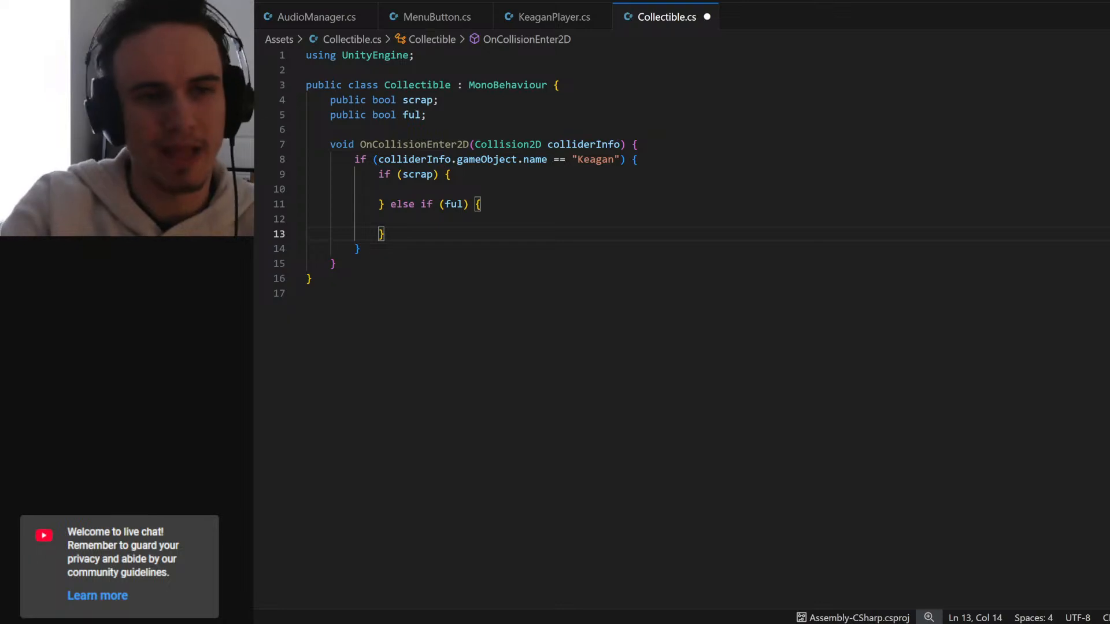
key(ctrl+s)
key(Up)
key(Up)
key(Up)
key(Up)
key(Down)
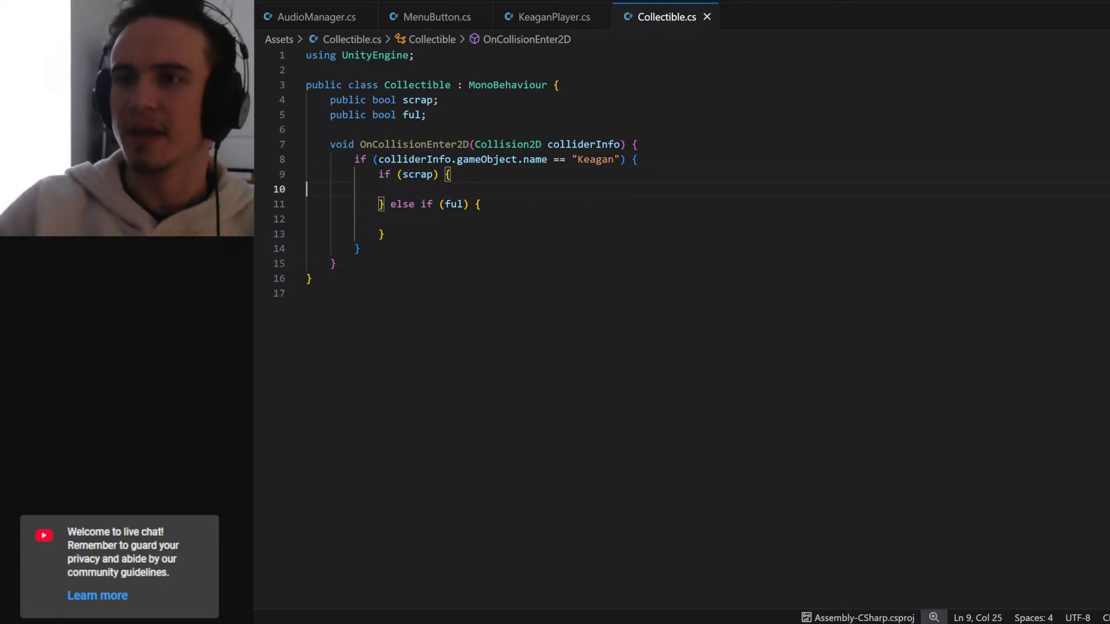
key(Tab)
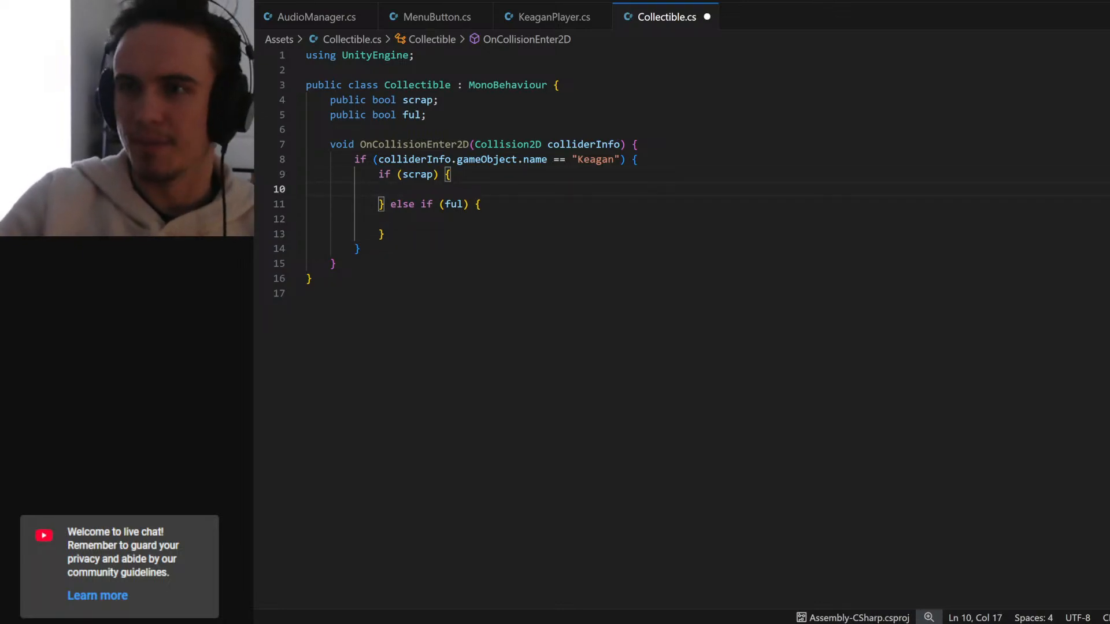
- Copy the colliderInfo.gameObject.name expression and open a blank line above the Keagan check in OnCollisionEnter2D
drag(547, 159, 379, 159)
key(ctrl+c)
click(450, 174)
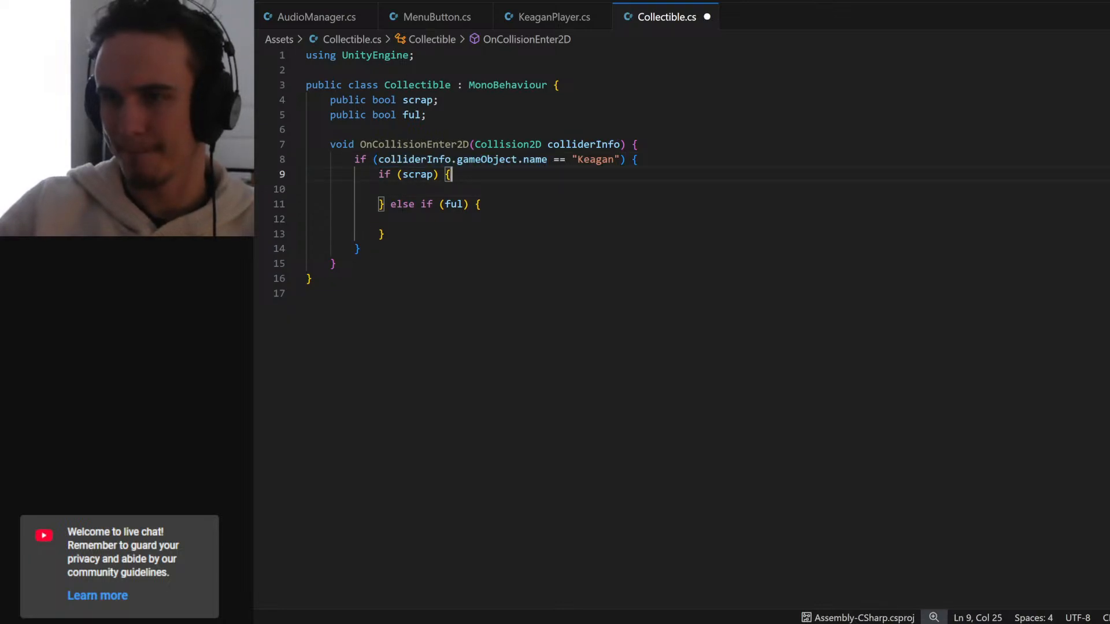
key(Up)
key(Up)
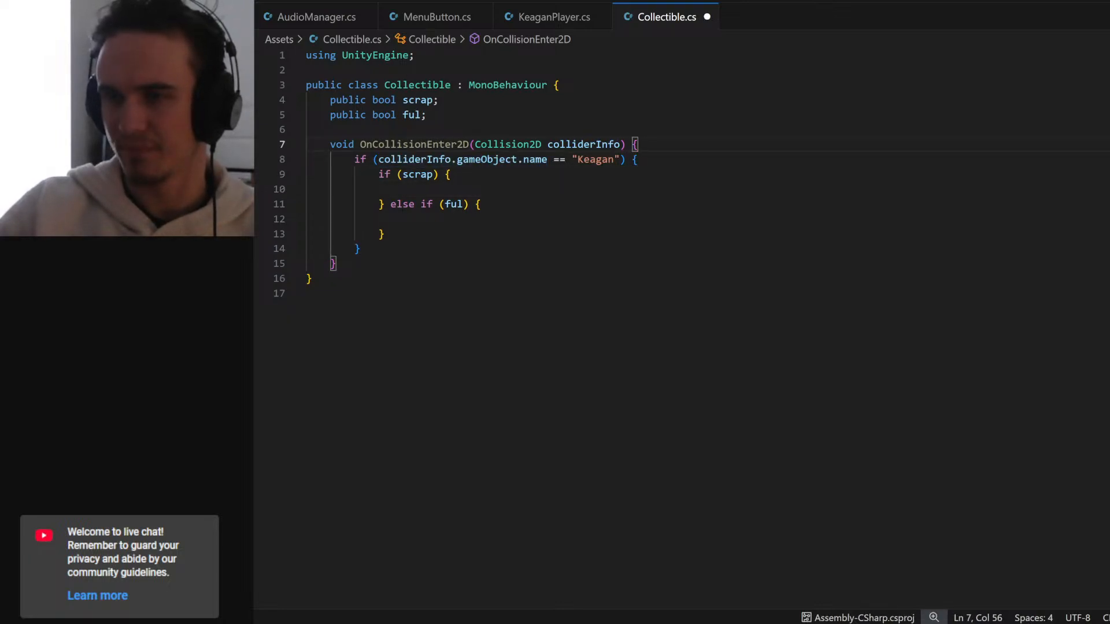
key(Return)
key(ctrl+v)
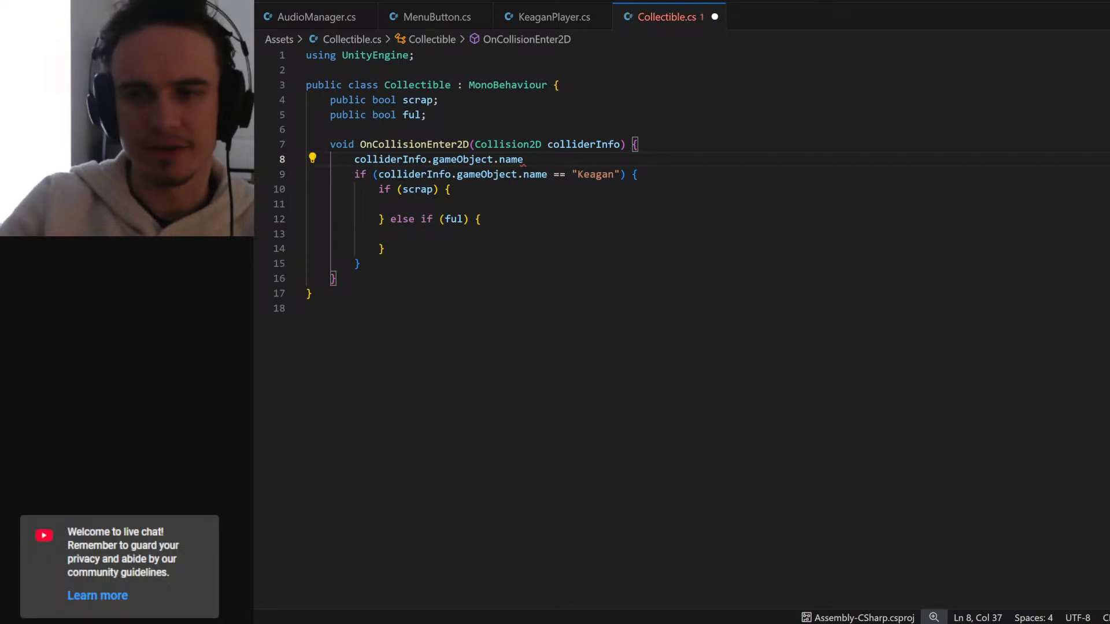
key(ctrl+z)
- Declare GameObject p = colliderInfo.gameObject; on the blank line above the Keagan check
text(gameObject g =)
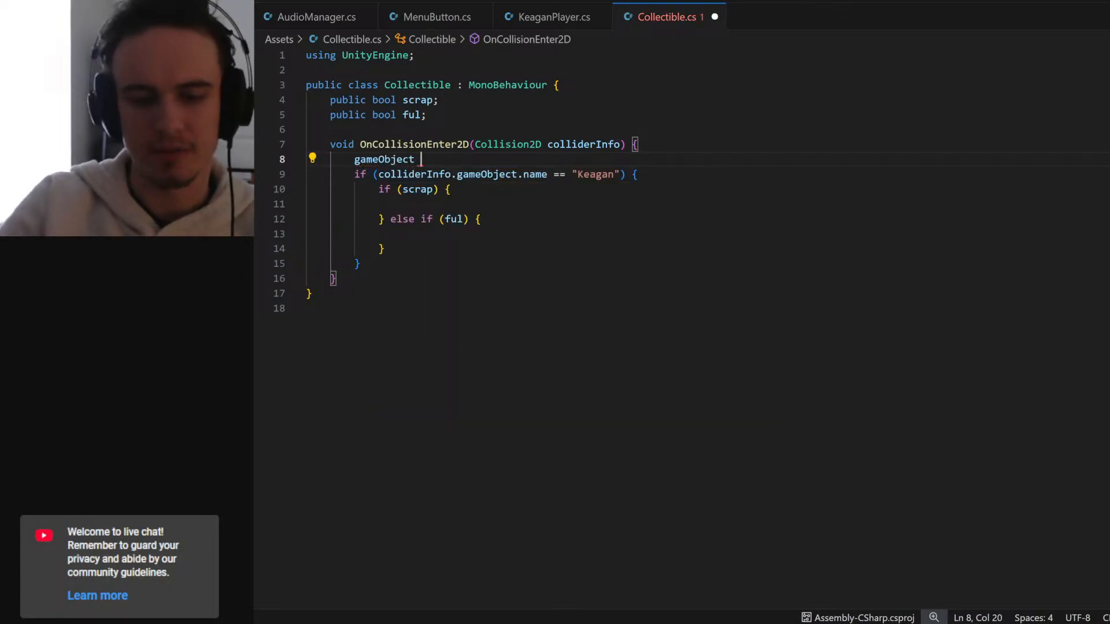
key(BackSpace)
key(BackSpace)
key(BackSpace)
text(p )
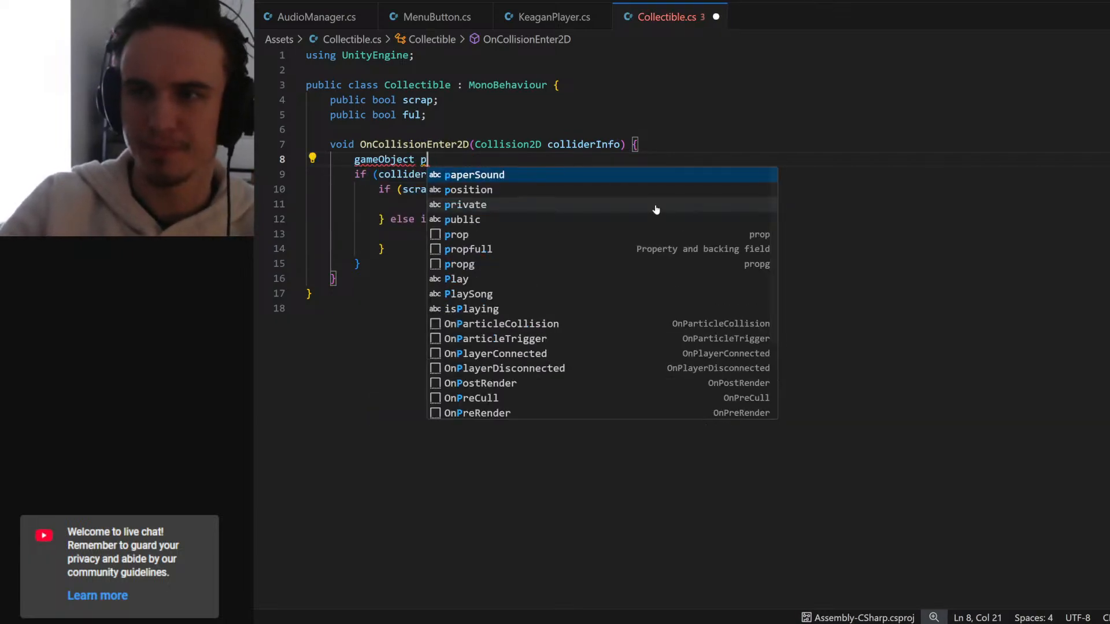
text(=)
key(ctrl+v)
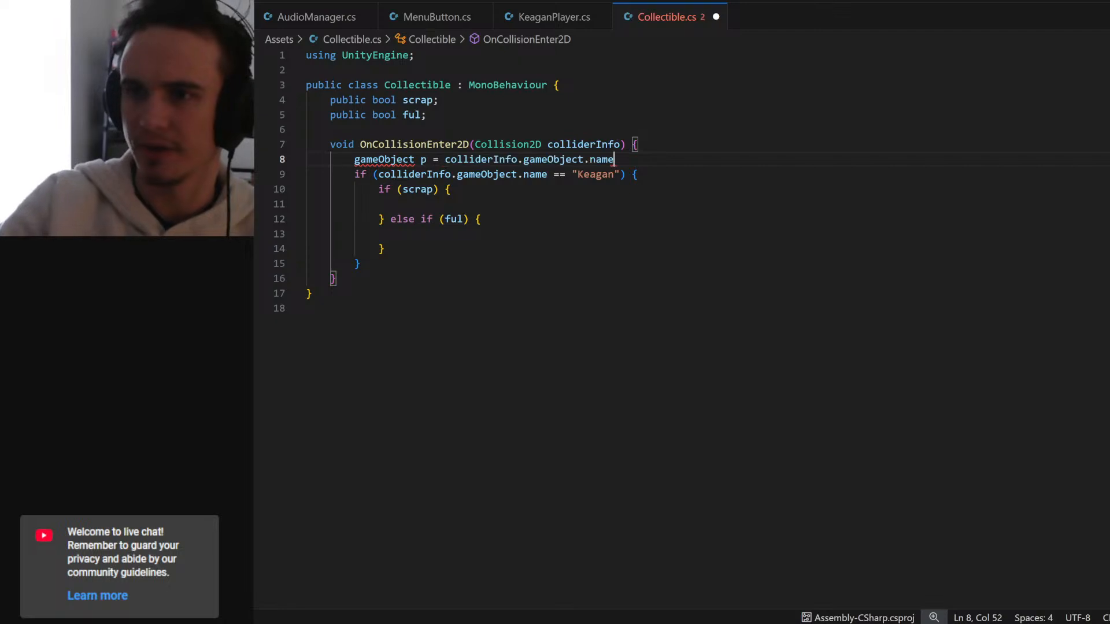
key(BackSpace)
key(BackSpace)
key(BackSpace)
key(BackSpace)
key(BackSpace)
text(;)
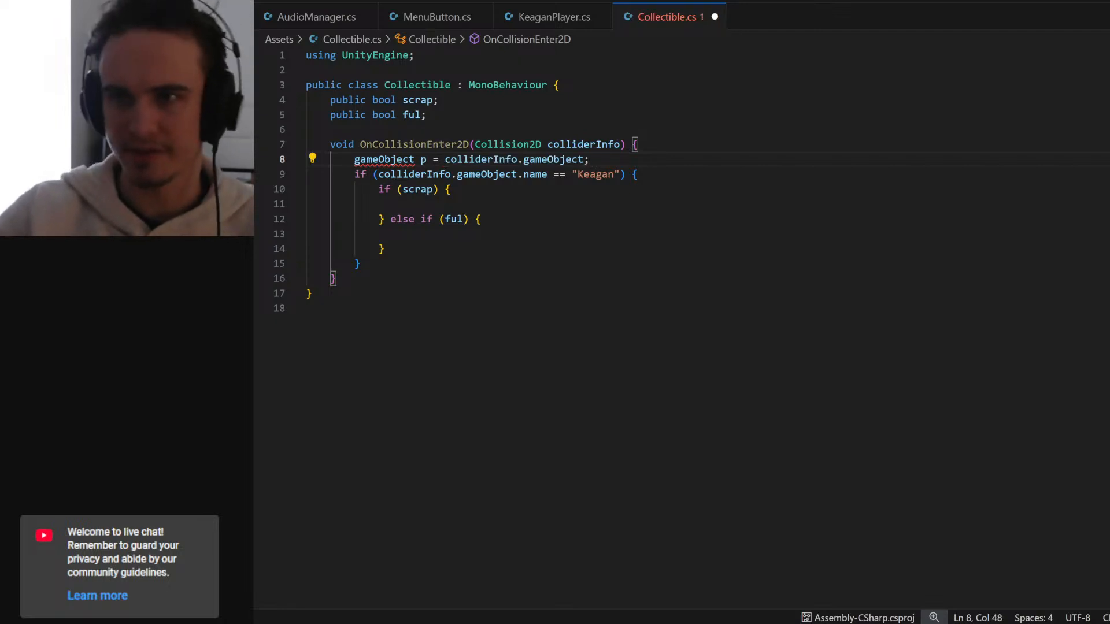
click(359, 160)
key(BackSpace)
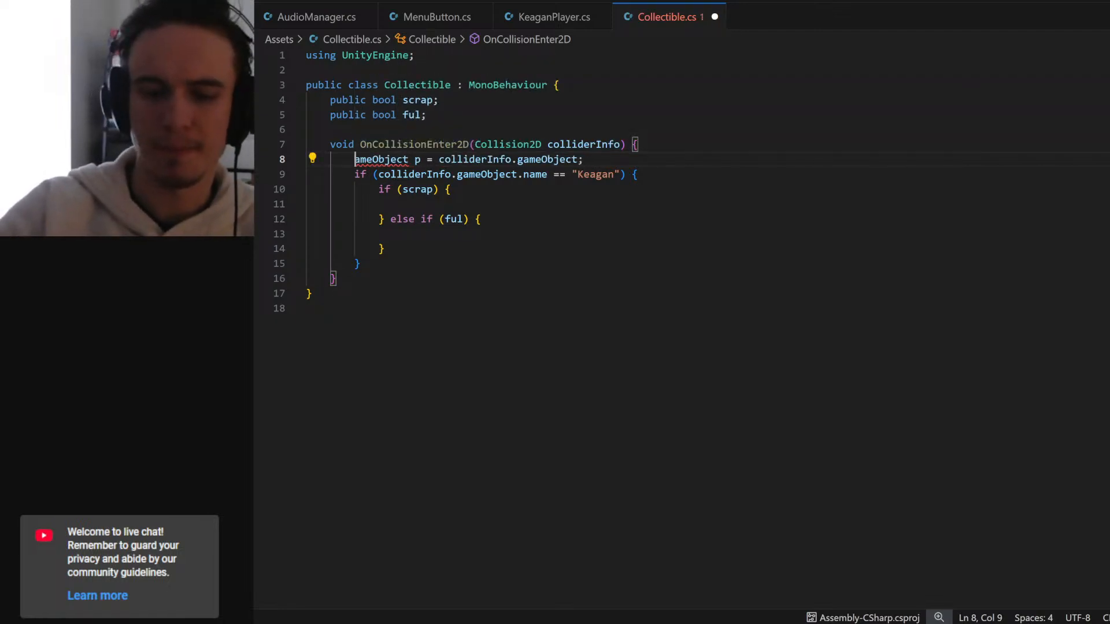
text(G)
- Replace colliderInfo.gameObject with p in the Keagan name comparison
double_click(422, 160)
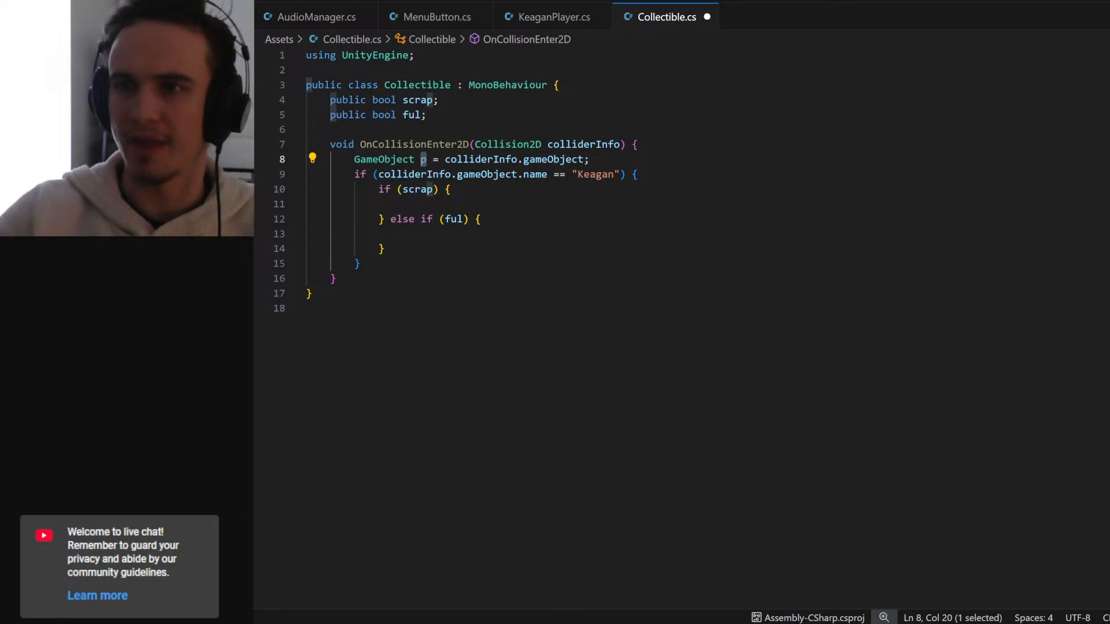
drag(379, 174, 517, 174)
text(p)
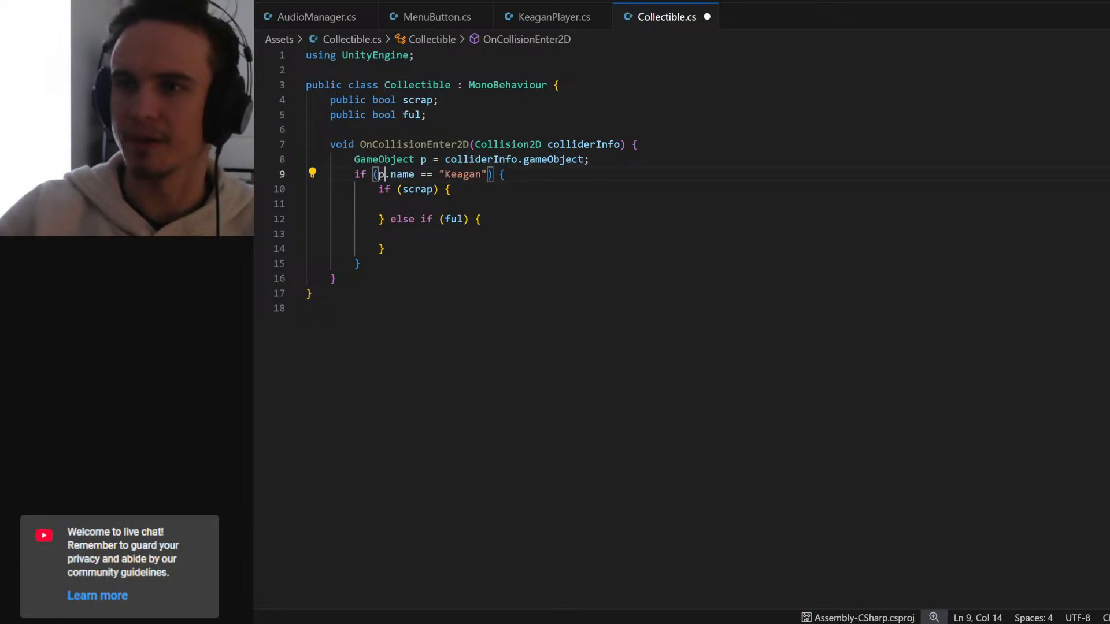
- Review the variable declarations in the KeaganPlayer script, and return to the Collectible script
click(306, 204)
key(Tab)
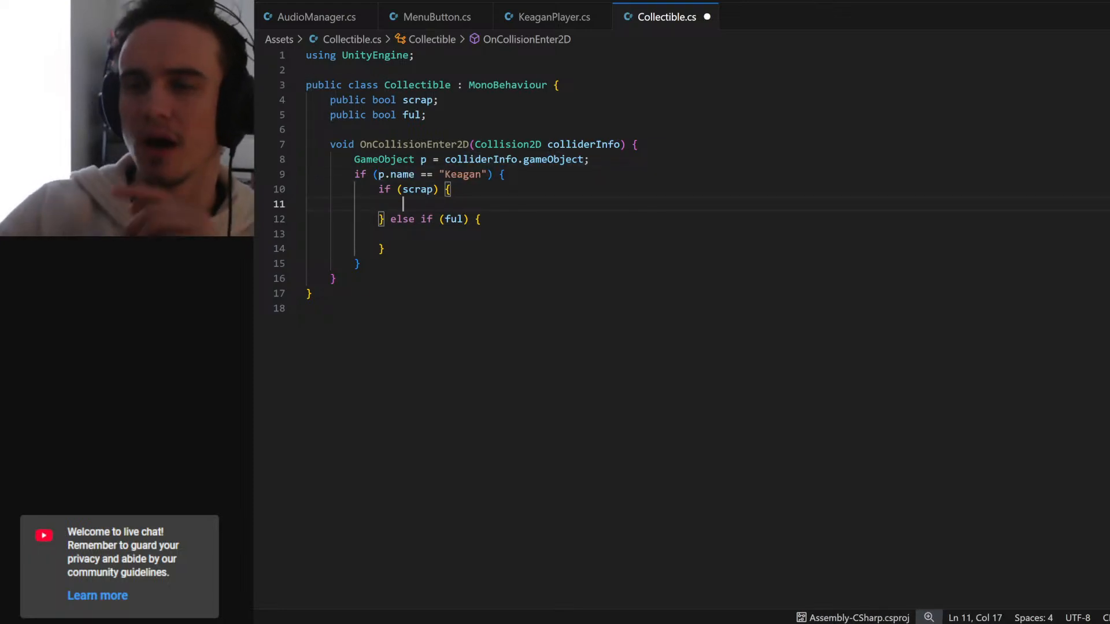
click(503, 174)
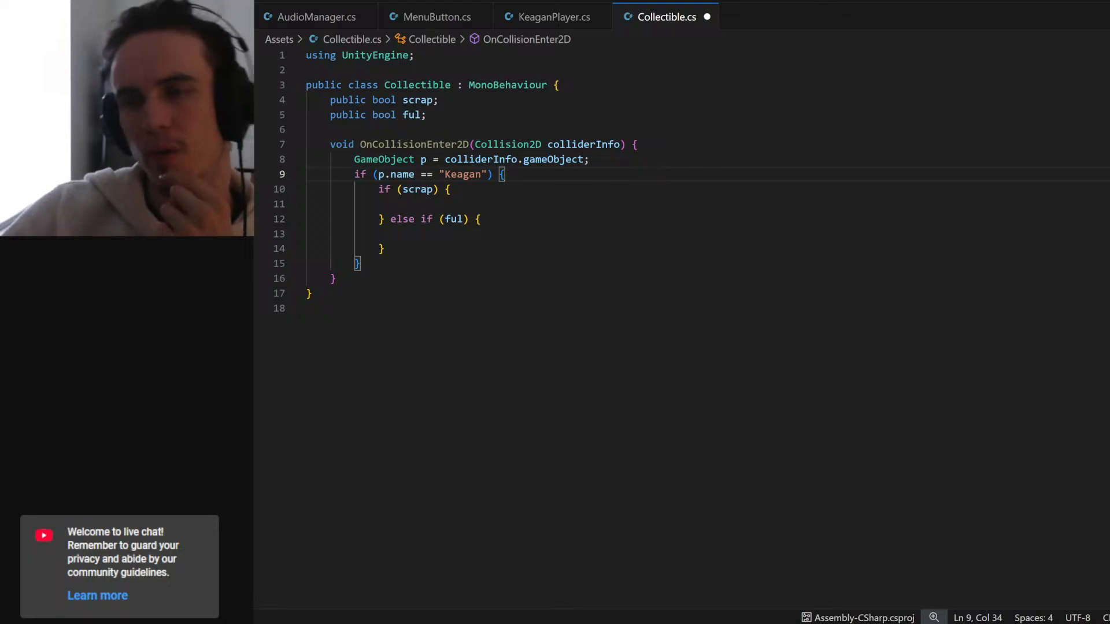
click(531, 18)
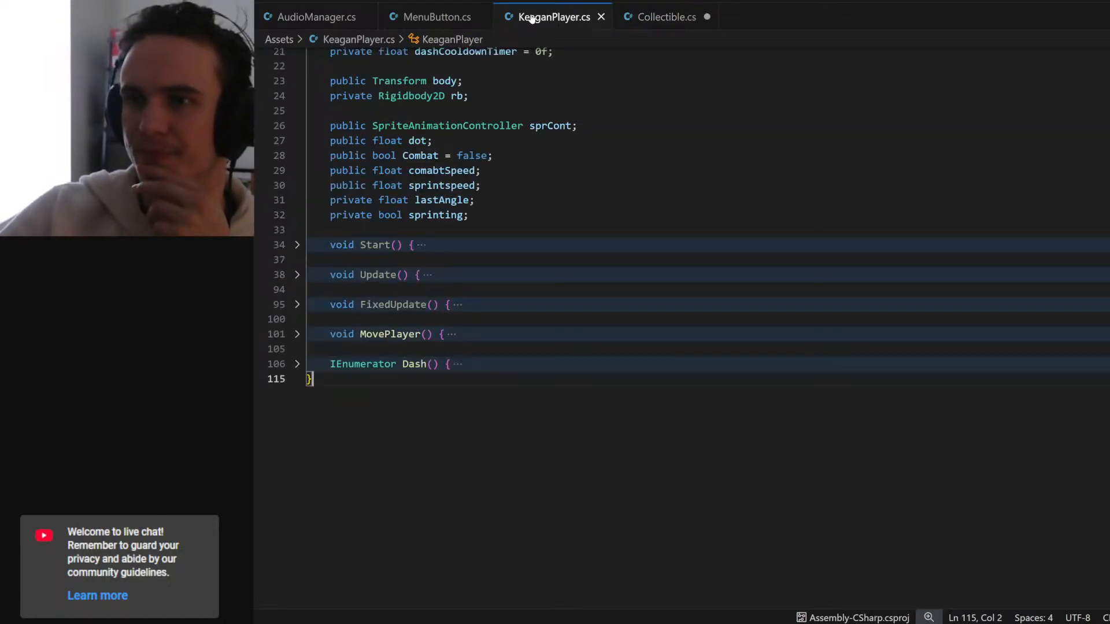
scroll(682, 329, up, 7)
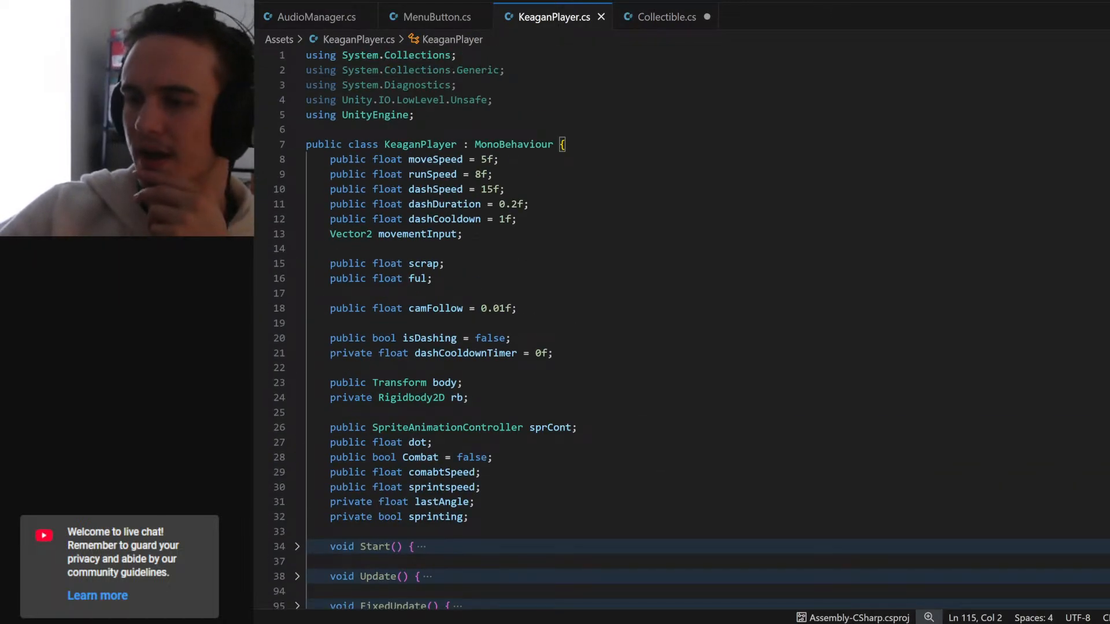
click(652, 23)
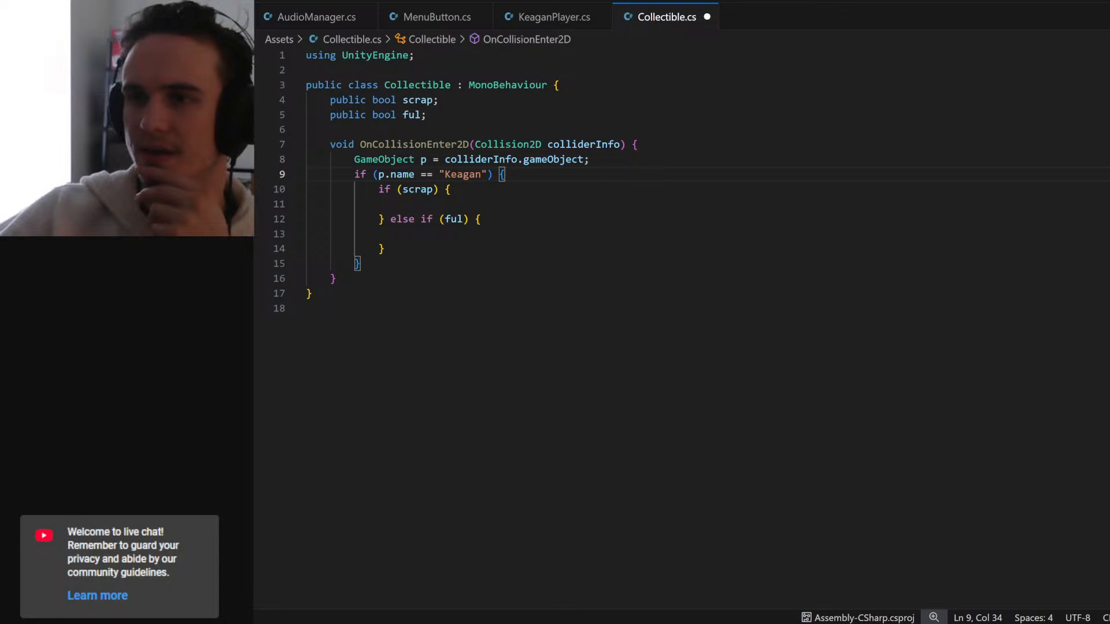
- Change the type of variable p from GameObject to KeaganPlayer
click(591, 160)
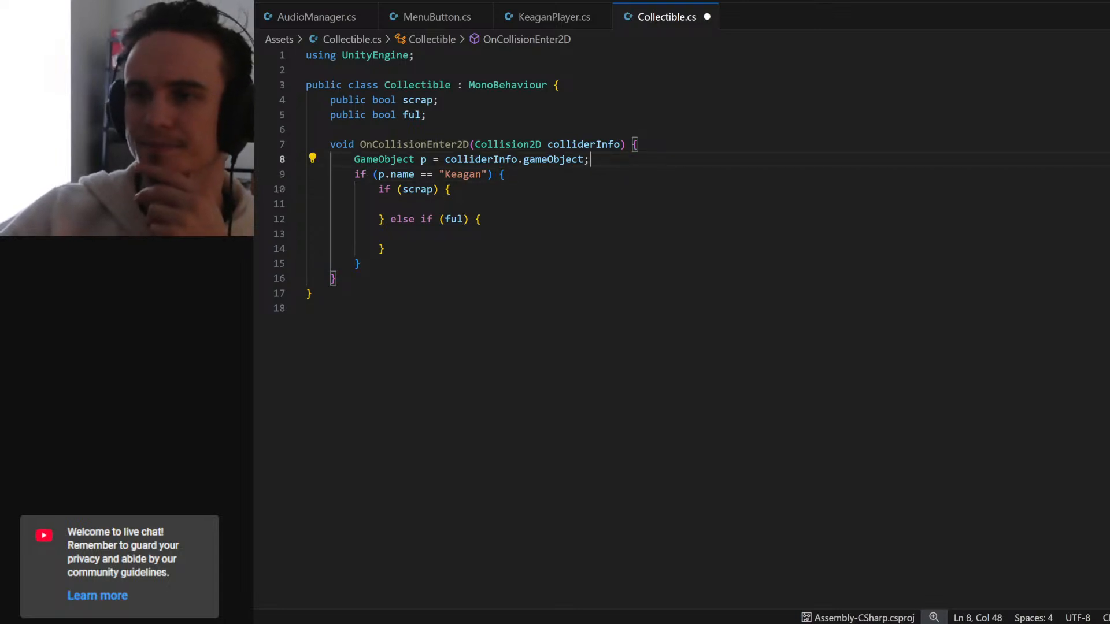
key(Left)
double_click(385, 159)
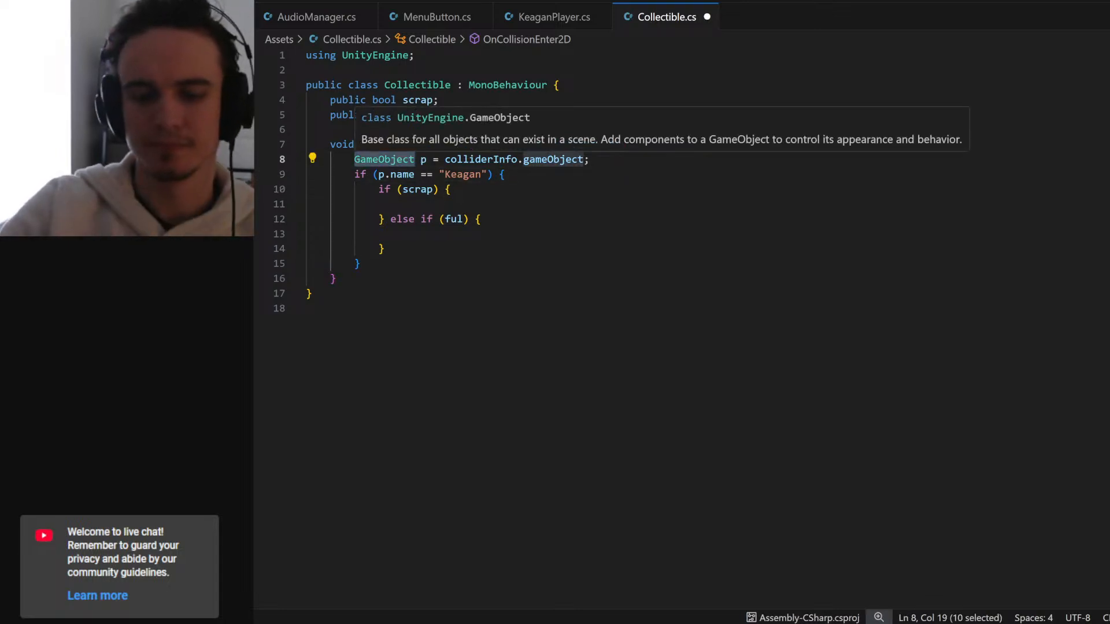
text(Keag)
key(Tab)
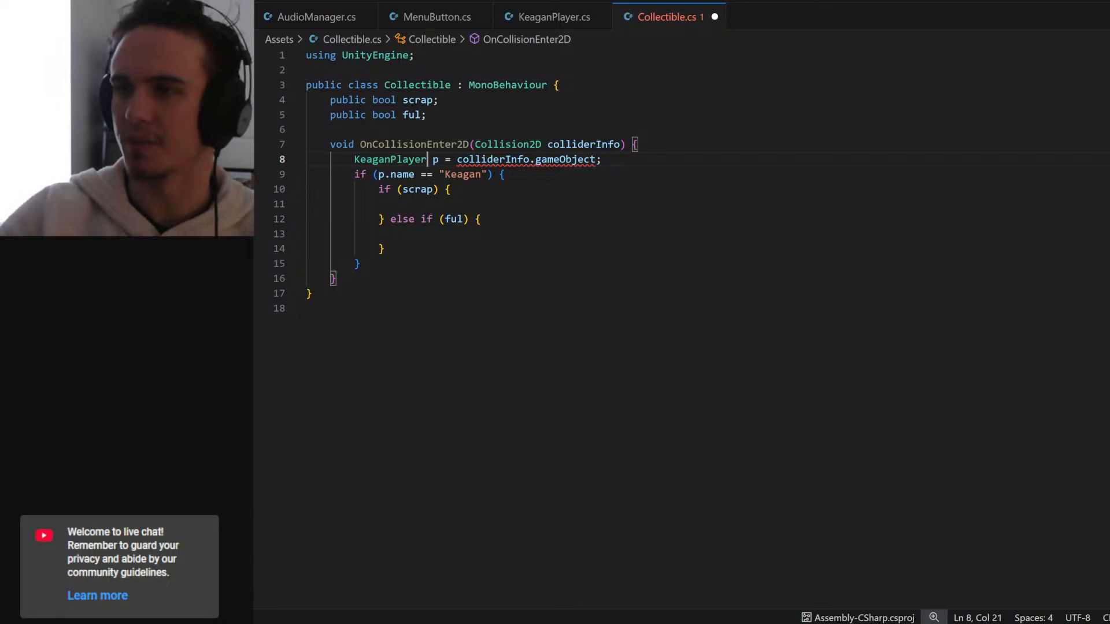
- Append .GetComponent<KeaganPlayer>() to colliderInfo.gameObject in the declaration of p, and save the script
click(596, 159)
text(.GetComponent)
key(Tab)
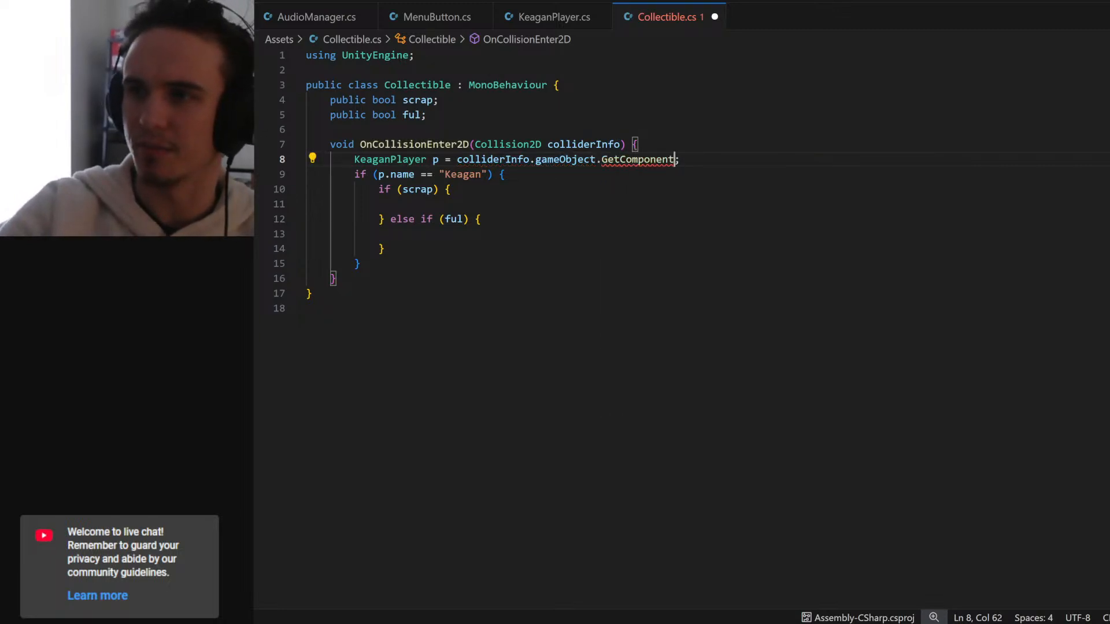
text(<KeaganPlayer)
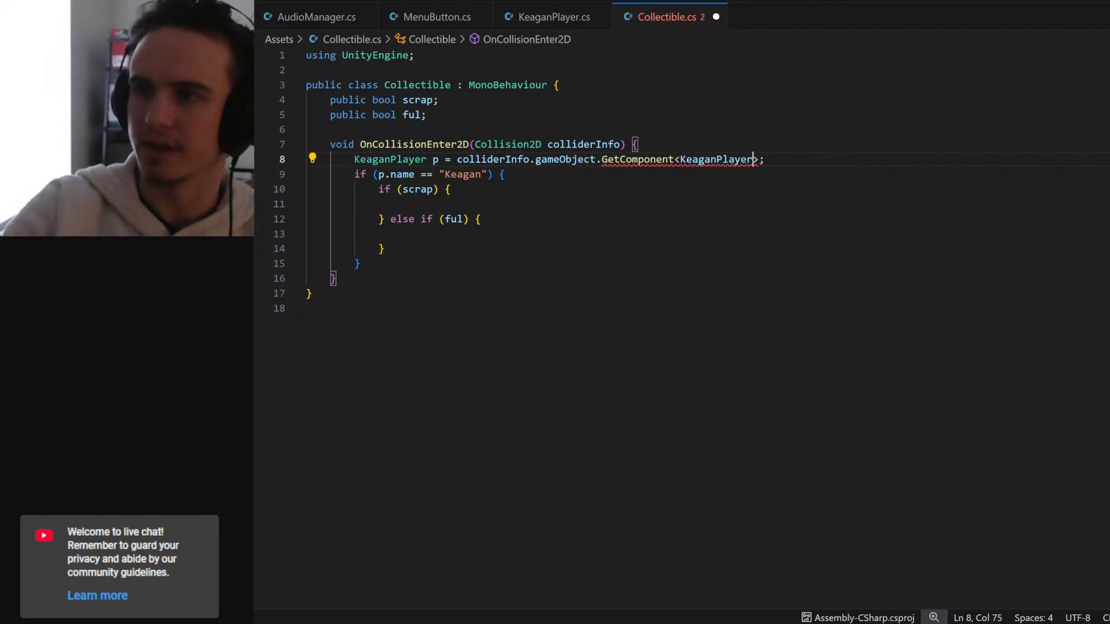
text(>())
key(ctrl+s)
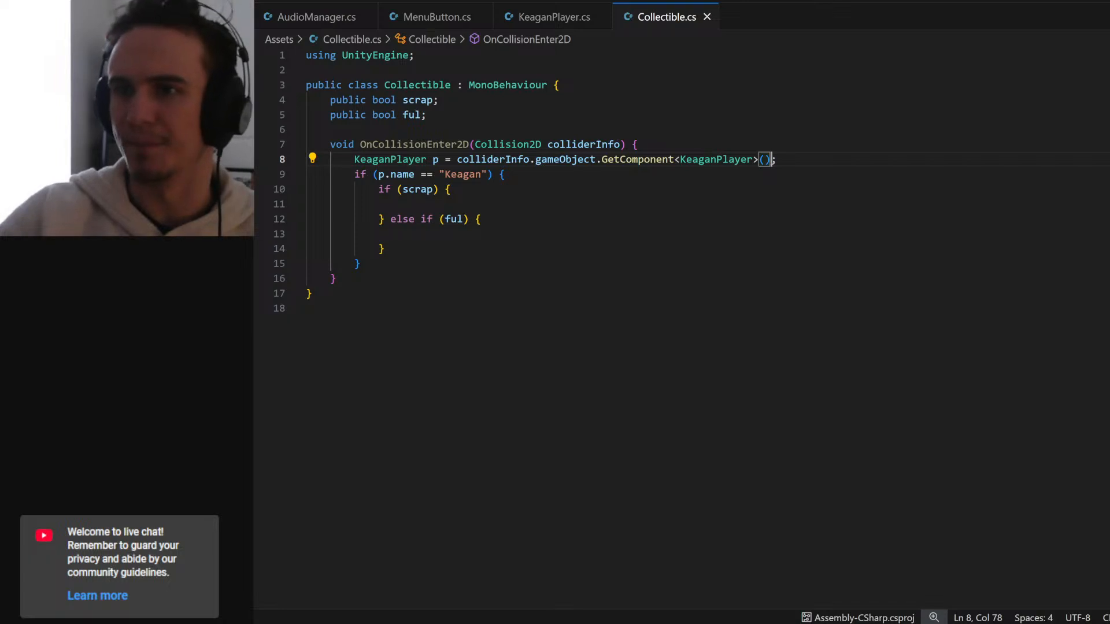
- Switch to the KeaganPlayer script and insert an indented blank line after the Dash coroutine, before the class's closing brace
double_click(436, 159)
key(ctrl+Page_Up)
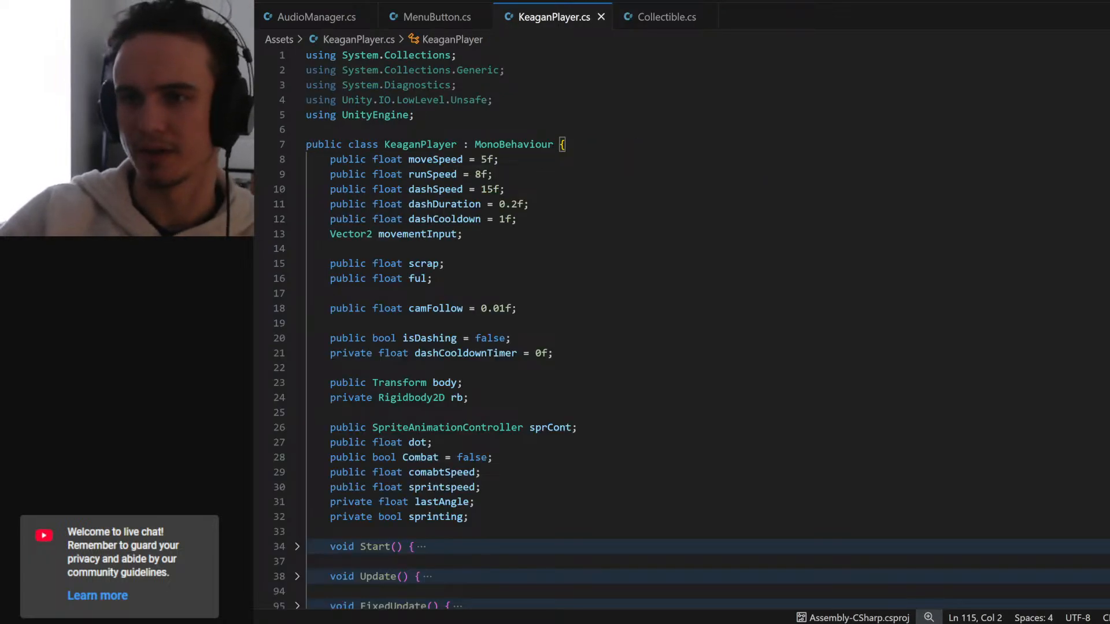
scroll(682, 323, down, 7)
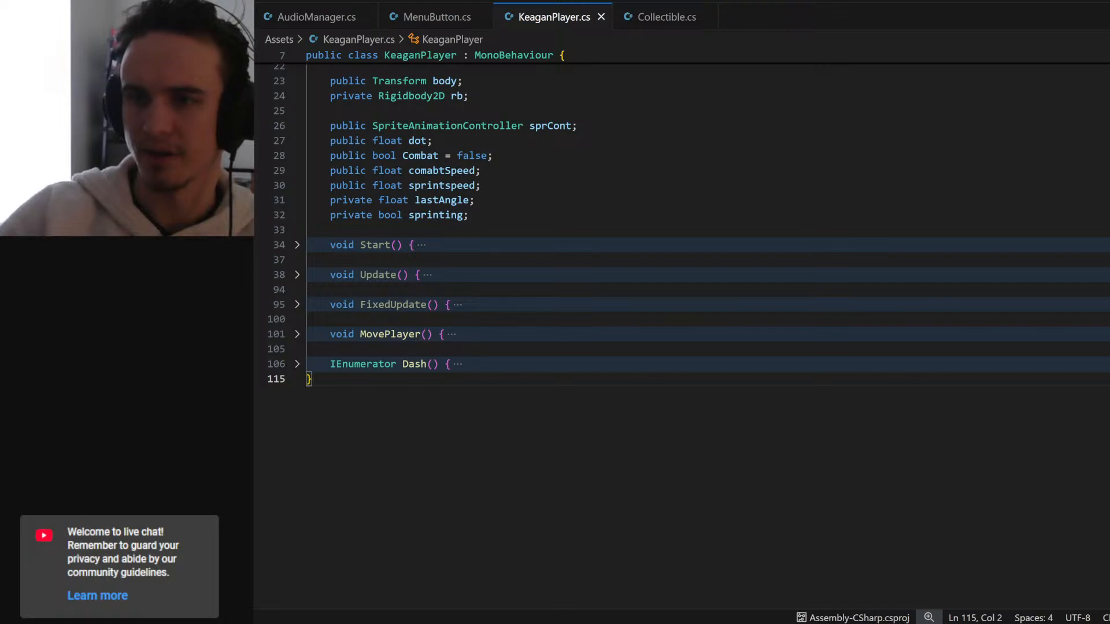
key(Left)
key(Return)
key(Return)
key(Up)
key(Tab)
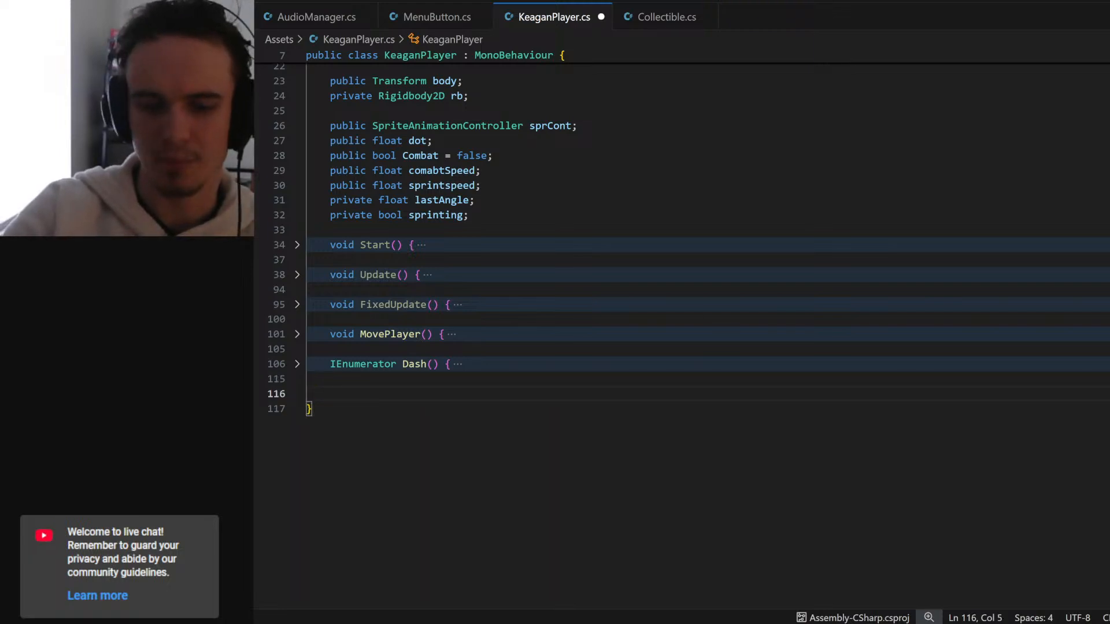
- Add an empty public void GetScrap() method after the Dash coroutine
text(public void)
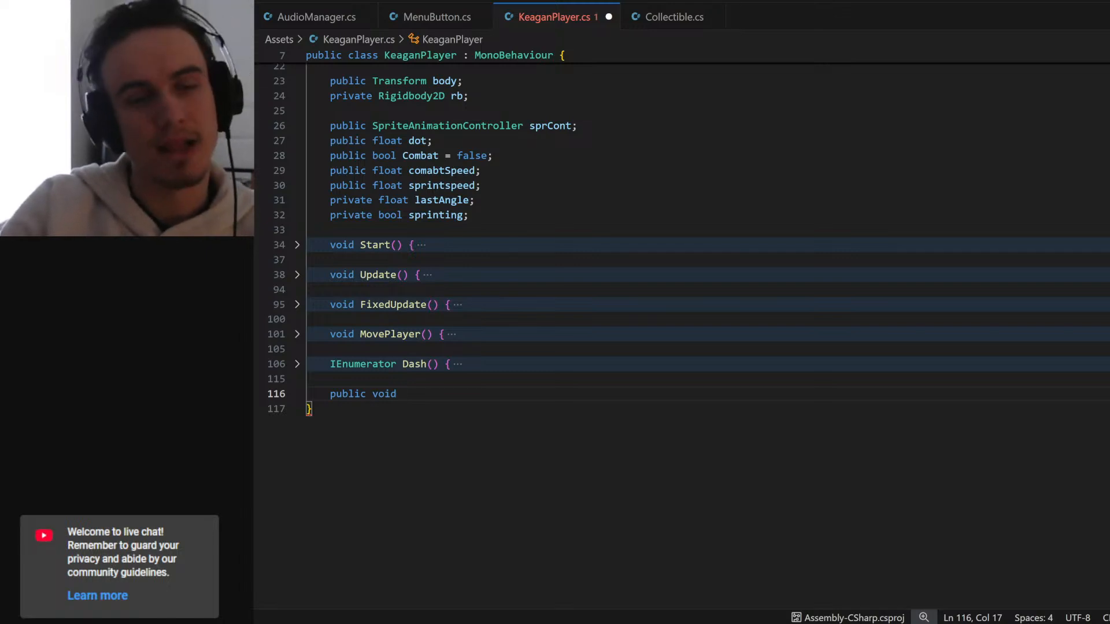
text( GetScrap)
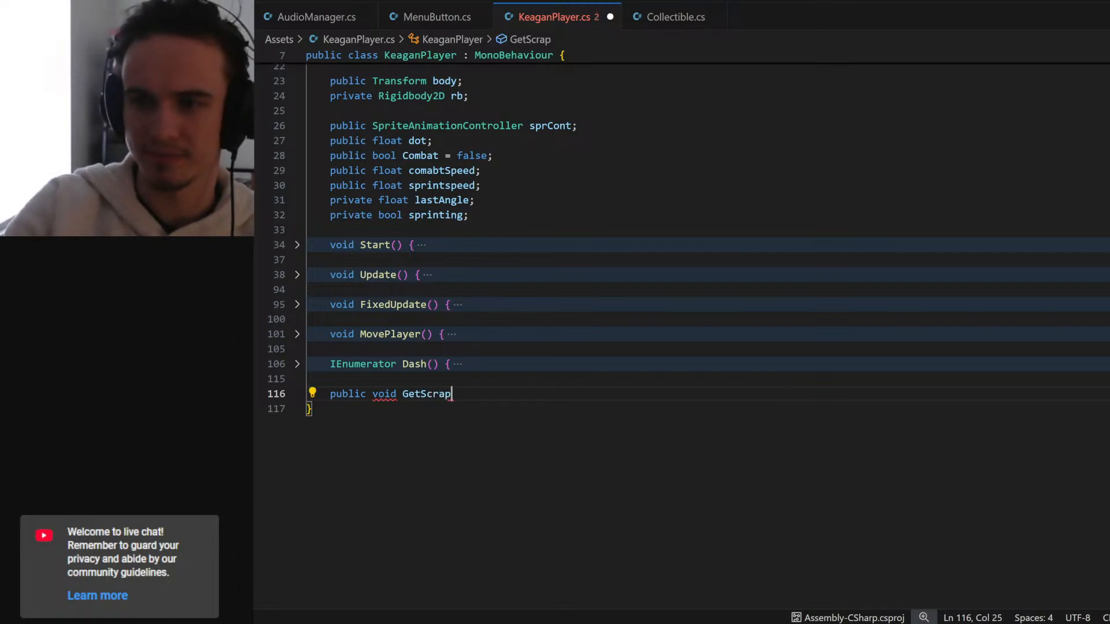
text(()
key(BackSpace)
text(() )
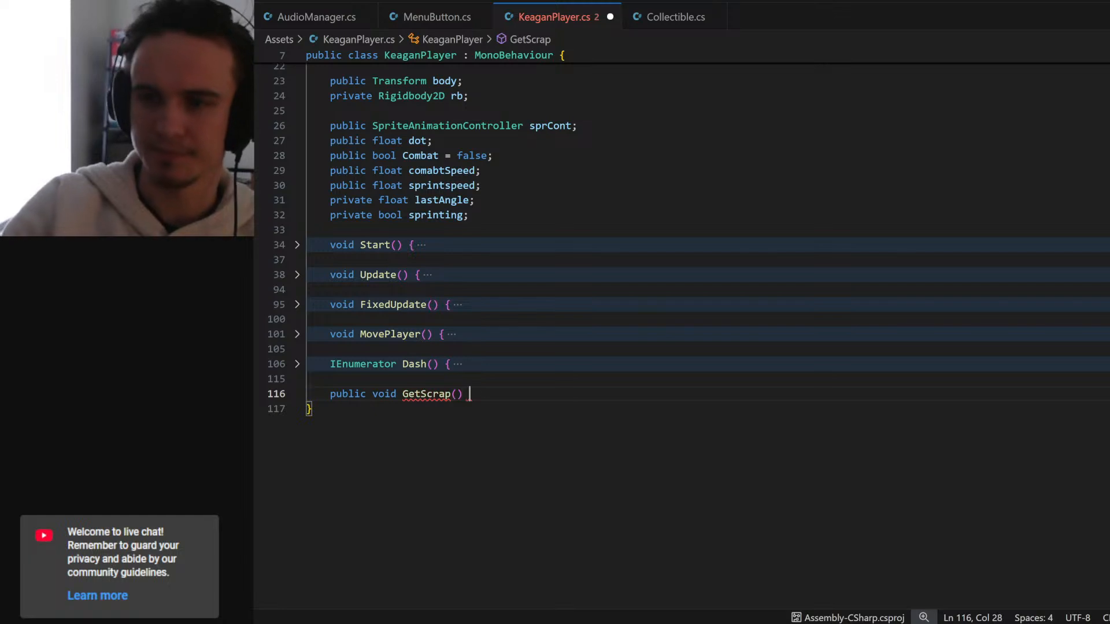
text({)
key(Return)
- Duplicate the empty GetScrap() method below the original, separated by a blank line
drag(337, 424, 330, 395)
key(ctrl+c)
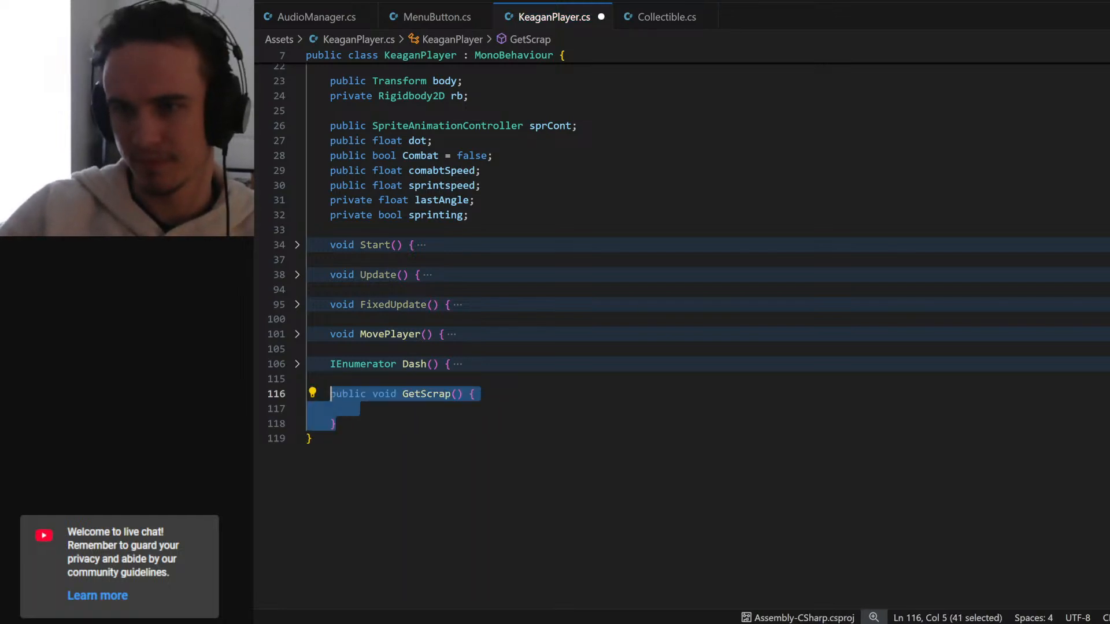
click(337, 424)
key(Return)
key(Return)
key(ctrl+v)
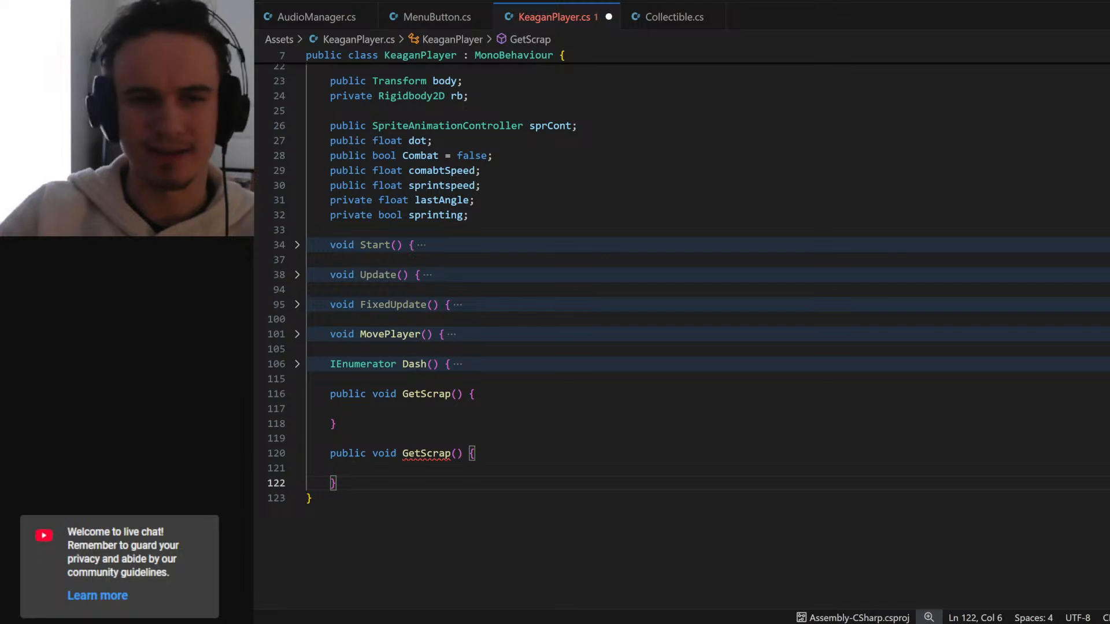
- Rename the duplicated method to GetFul and save the KeaganPlayer script
double_click(407, 393)
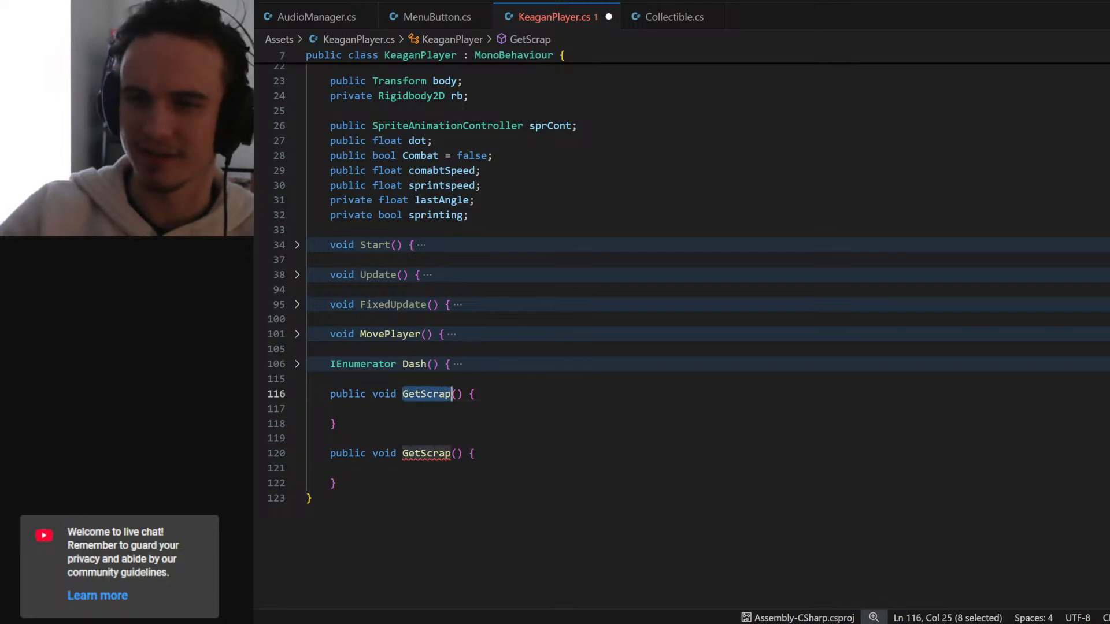
click(445, 453)
click(451, 453)
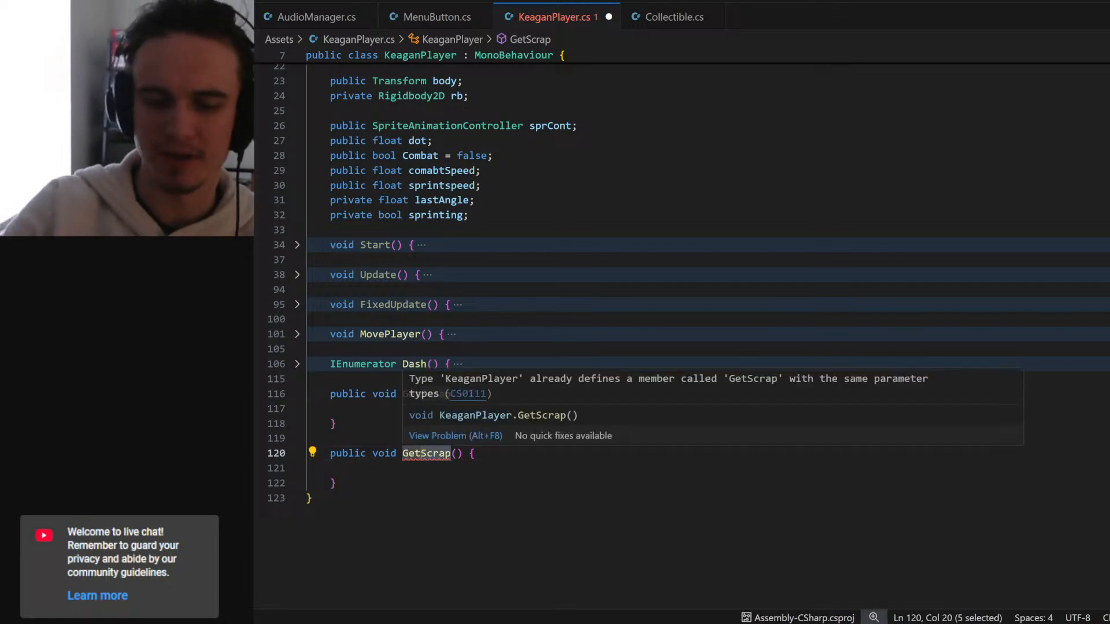
text(Ful)
click(355, 468)
key(ctrl+s)
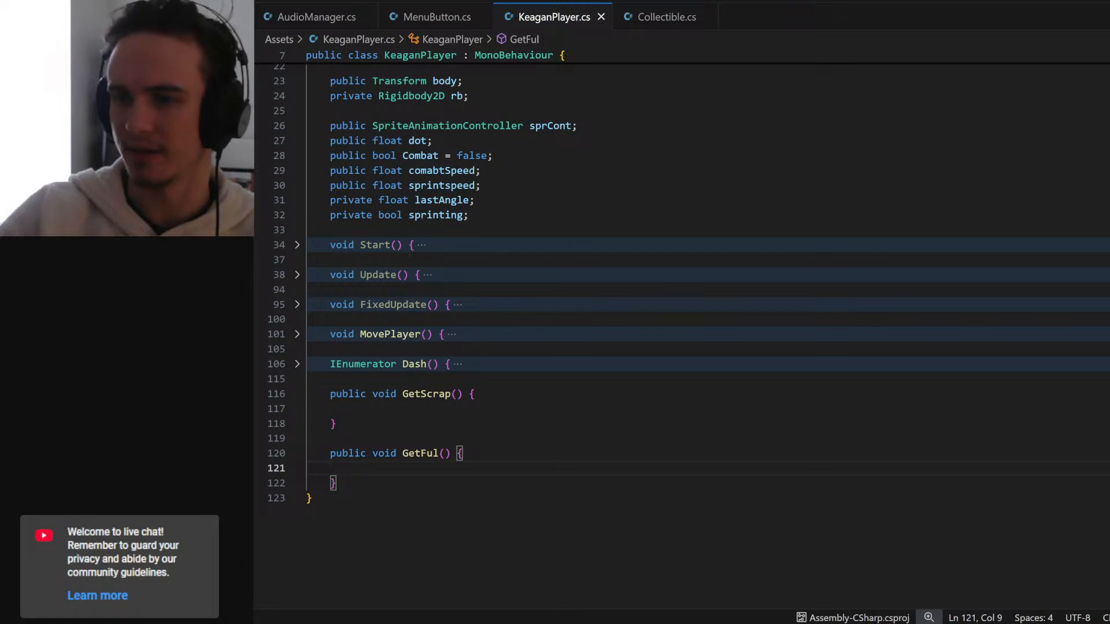
- Fill the GetScrap() method body with scrap+=1; and save the KeaganPlayer script
click(427, 411)
key(Tab)
text(scrap)
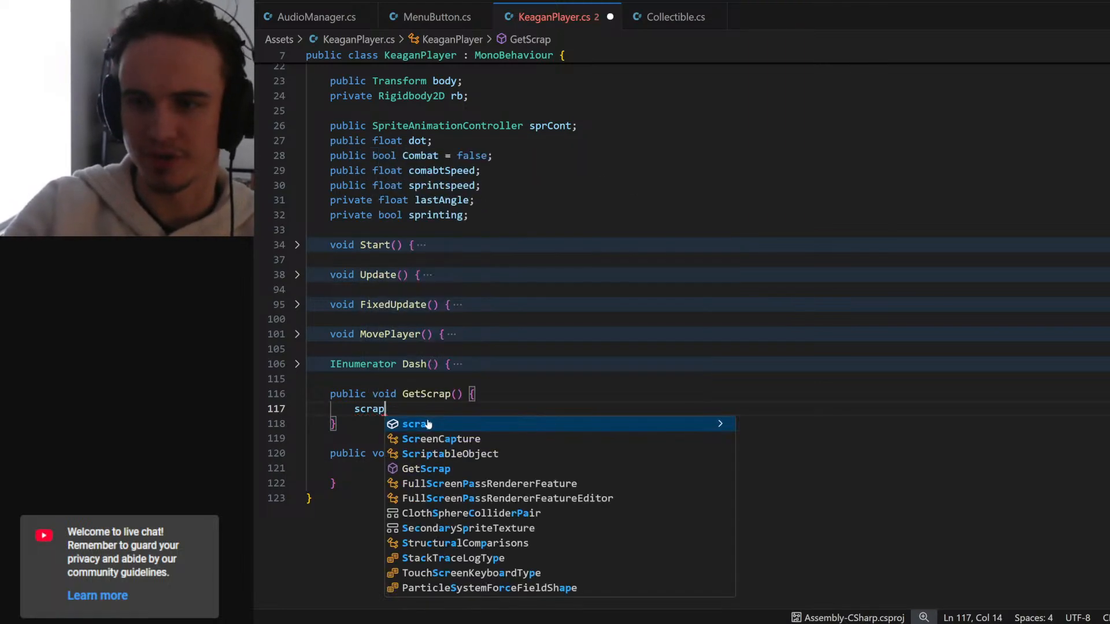
text(+)
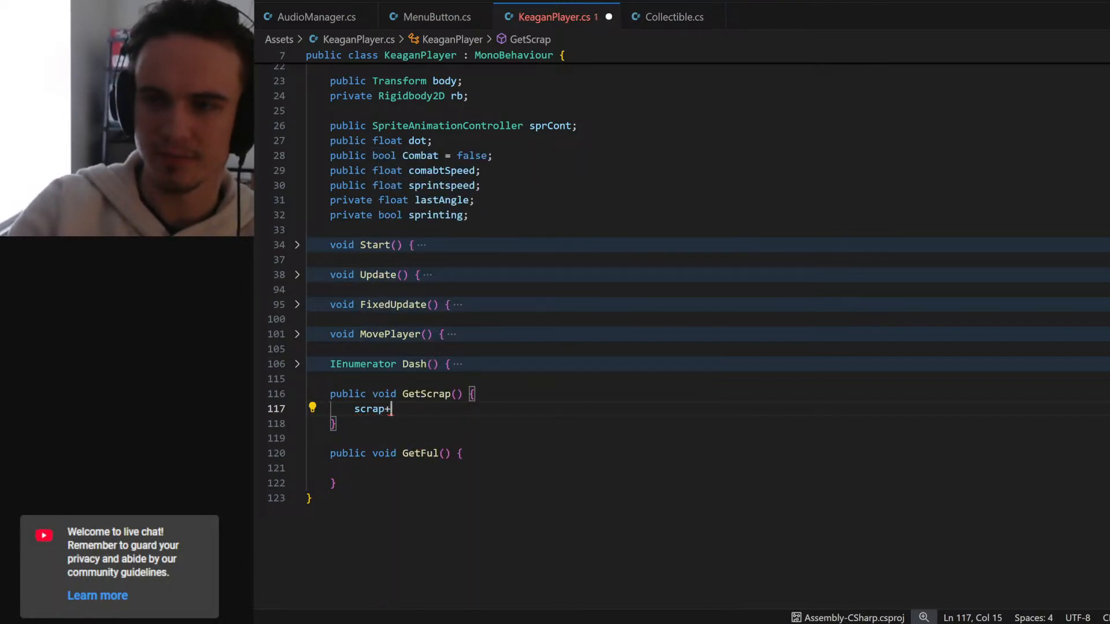
text(=1;)
key(ctrl+s)
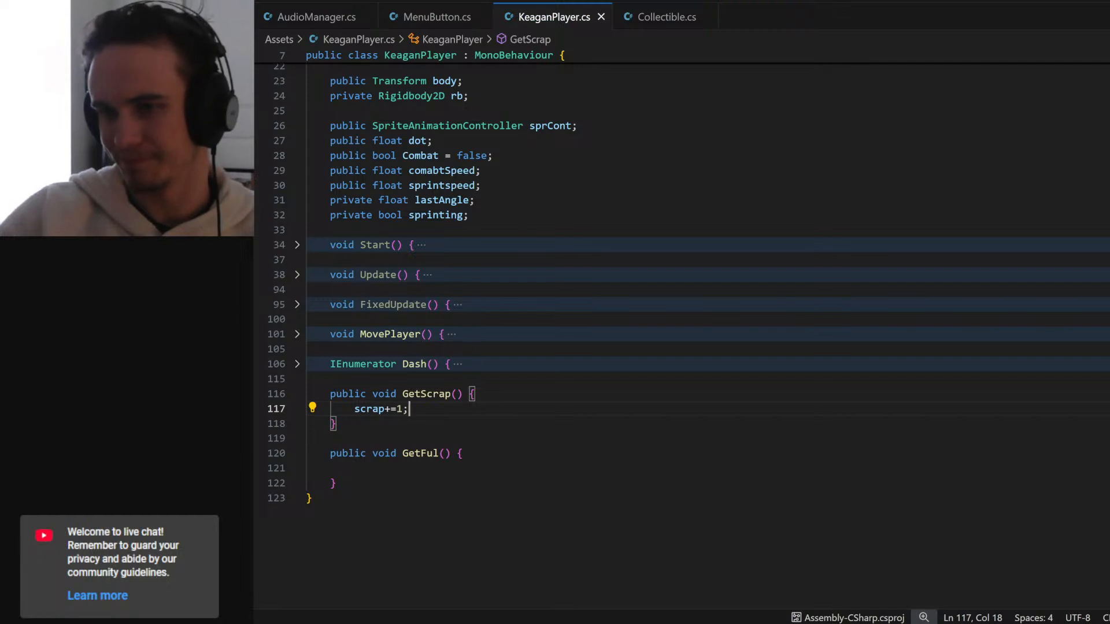
- Copy the increment line into the GetFul() method, change it to ful+=1; and save the script
drag(409, 409, 354, 409)
key(ctrl+c)
click(370, 468)
key(Tab)
key(ctrl+v)
double_click(370, 468)
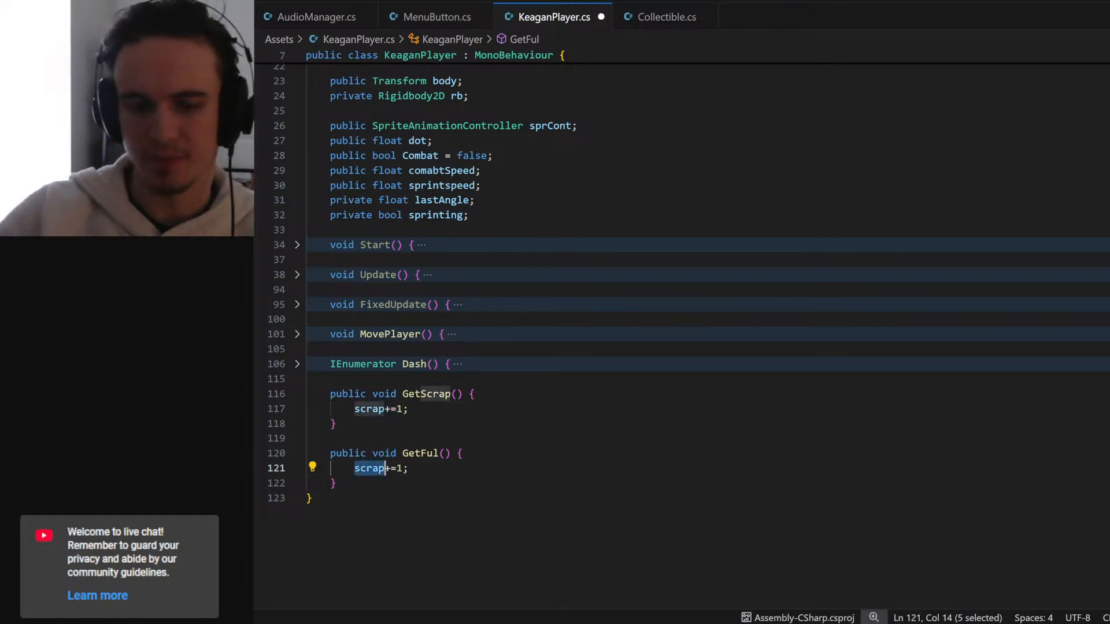
text(ful)
key(ctrl+s)
key(Escape)
key(Down)
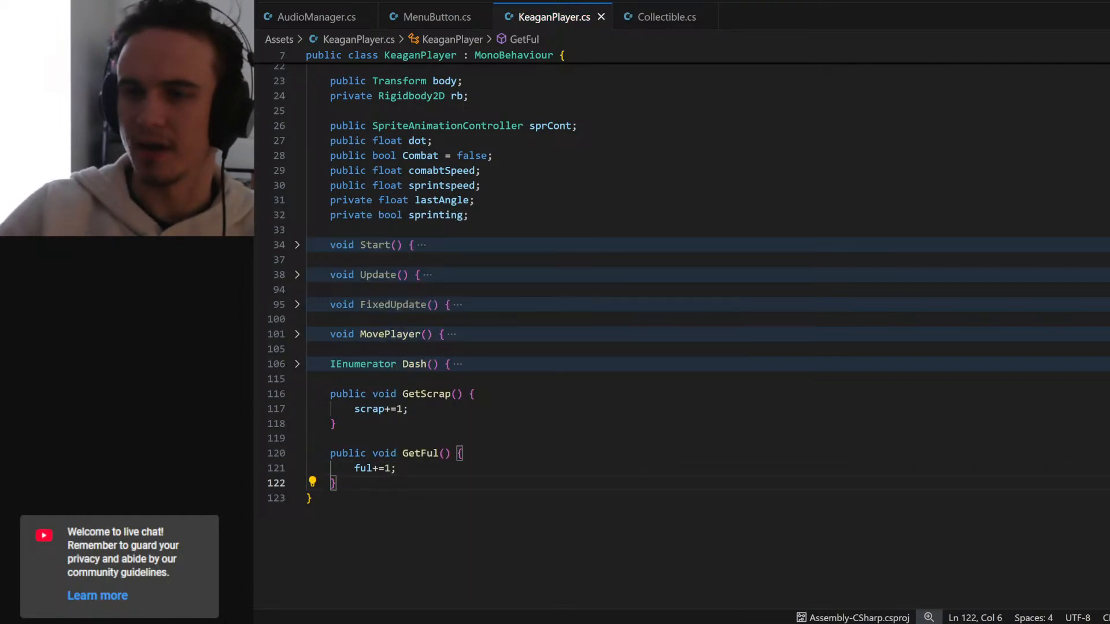
- Switch to the Collectible script, add p.GetScrap(); inside the if (scrap) block and save
click(425, 379)
double_click(426, 394)
click(665, 21)
click(416, 204)
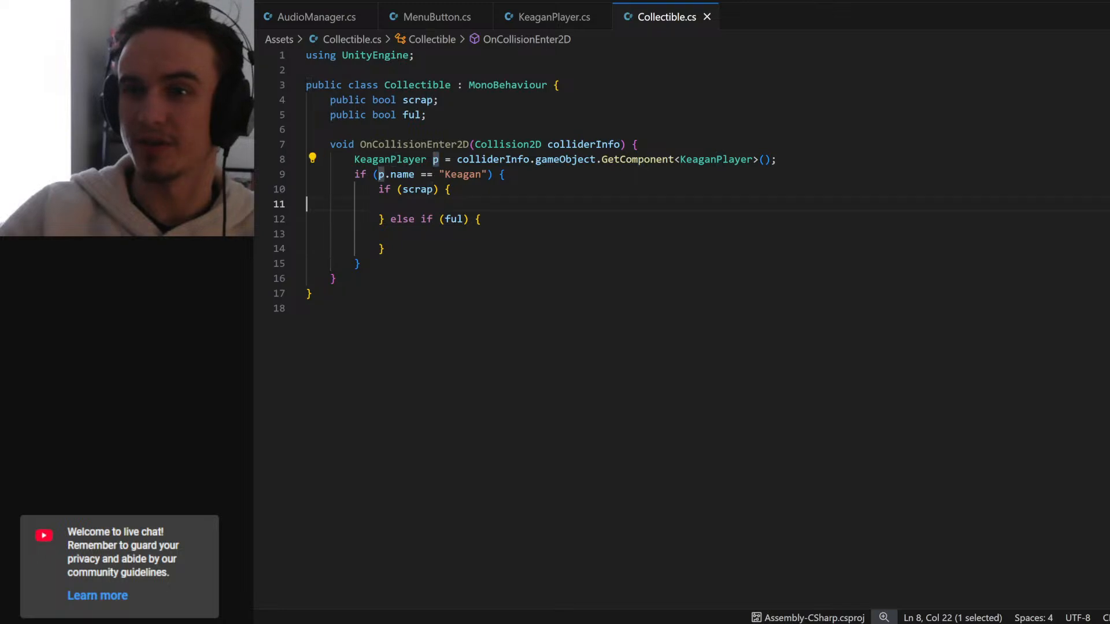
key(Tab)
text(p.GetScrap)
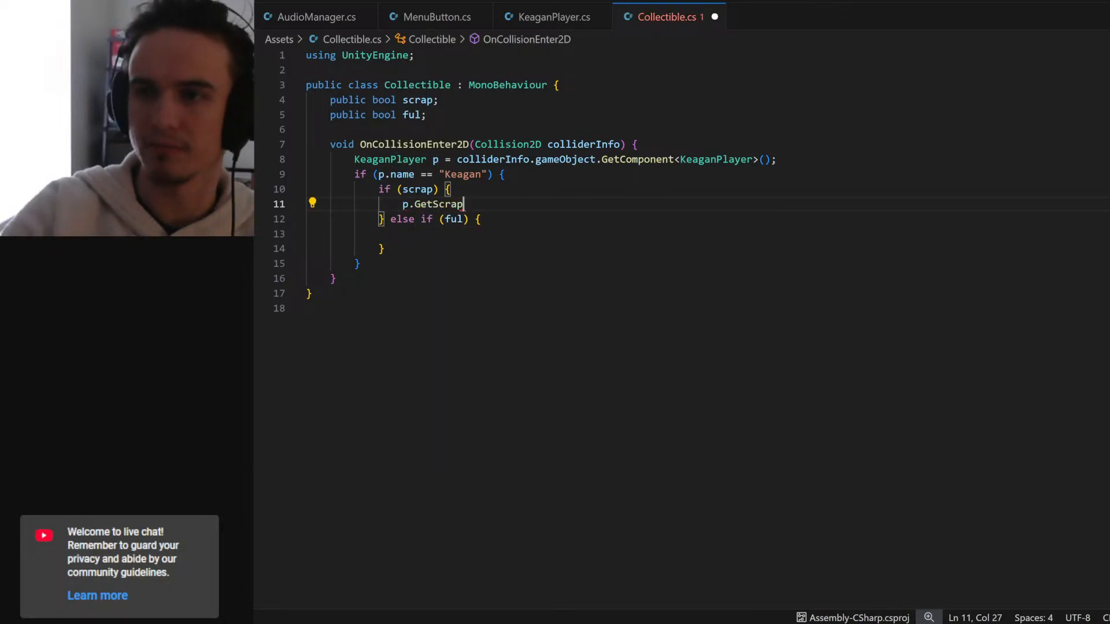
text(();)
key(ctrl+s)
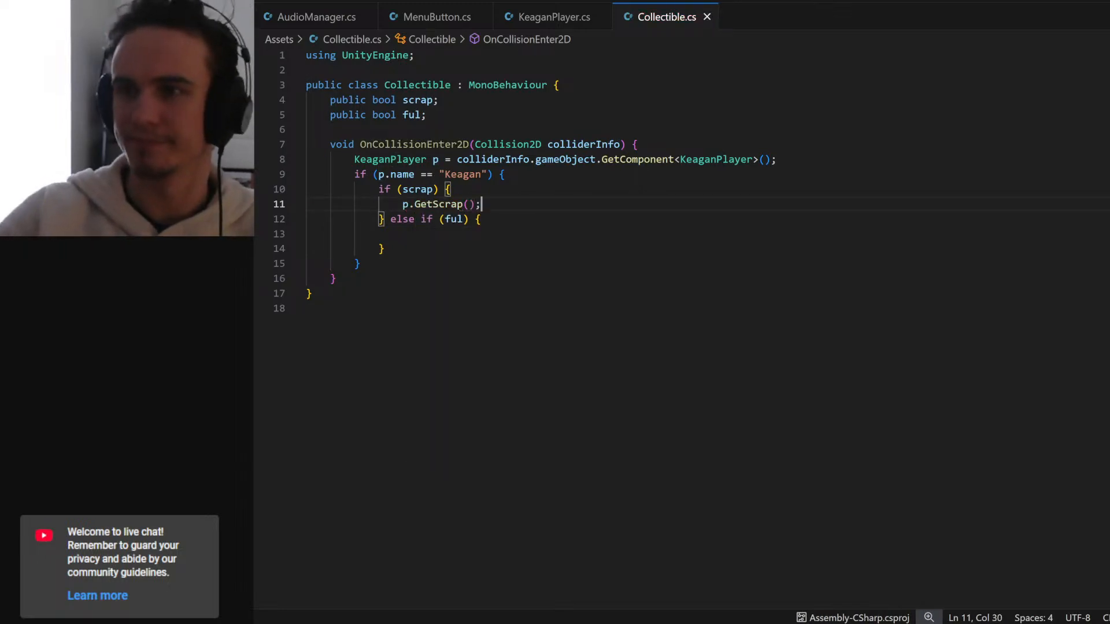
- Copy the p.GetScrap(); call into the empty else if (ful) block, indented to match
key(shift+Home)
key(Left)
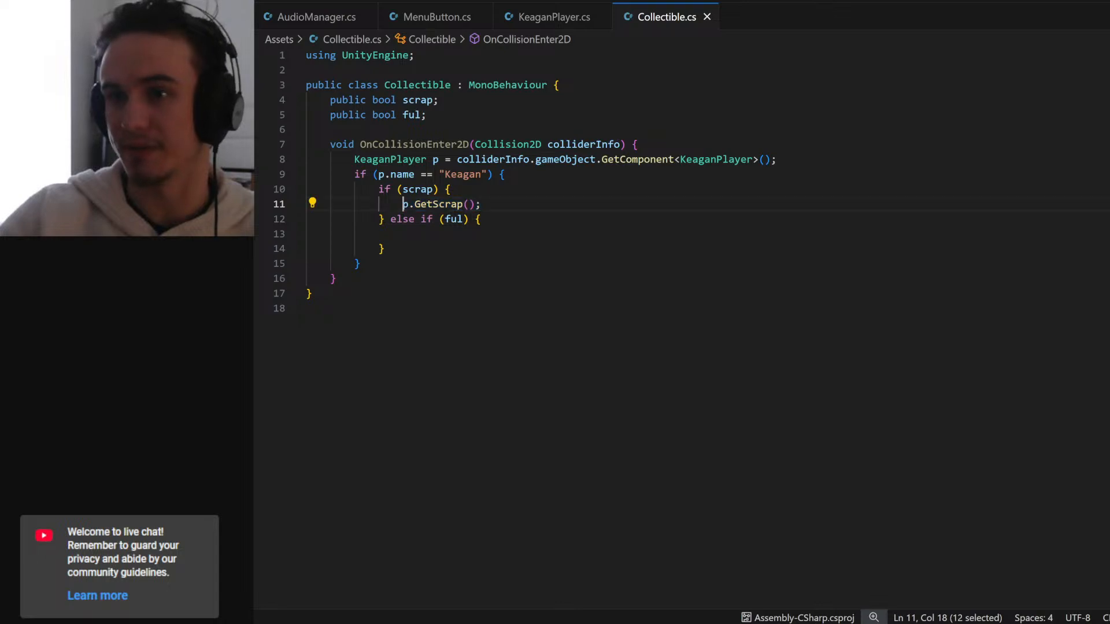
key(shift+End)
key(ctrl+c)
key(Down)
key(Down)
key(ctrl+v)
key(ctrl+z)
key(Tab)
key(Tab)
key(Tab)
key(Tab)
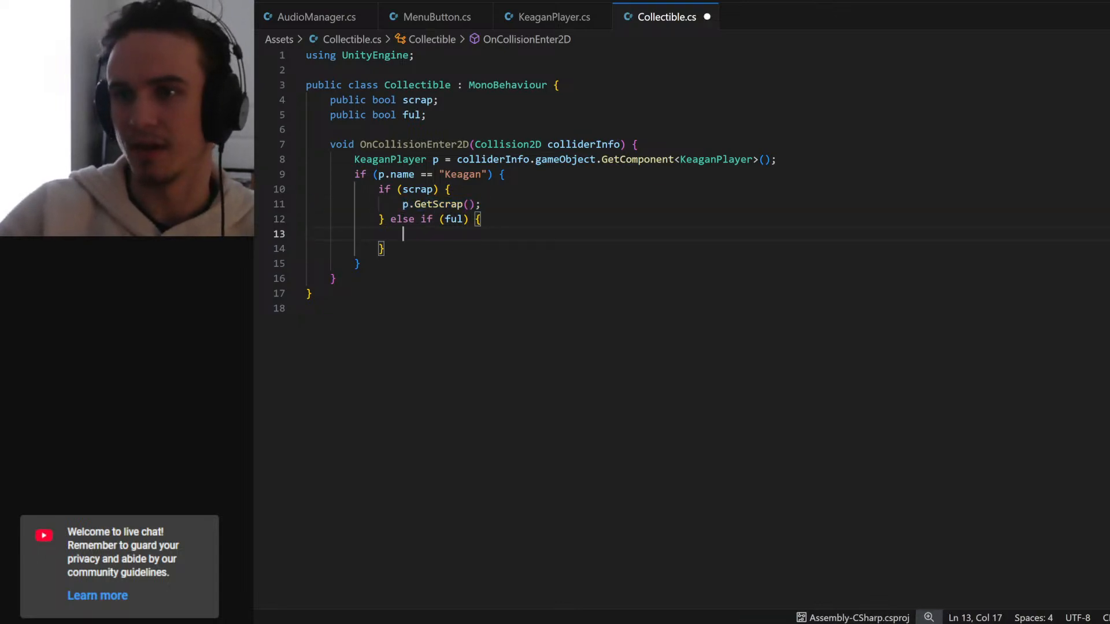
key(ctrl+v)
- Change the copied call in the else if (ful) block to p.GetFul(); and save the script
drag(432, 234, 463, 234)
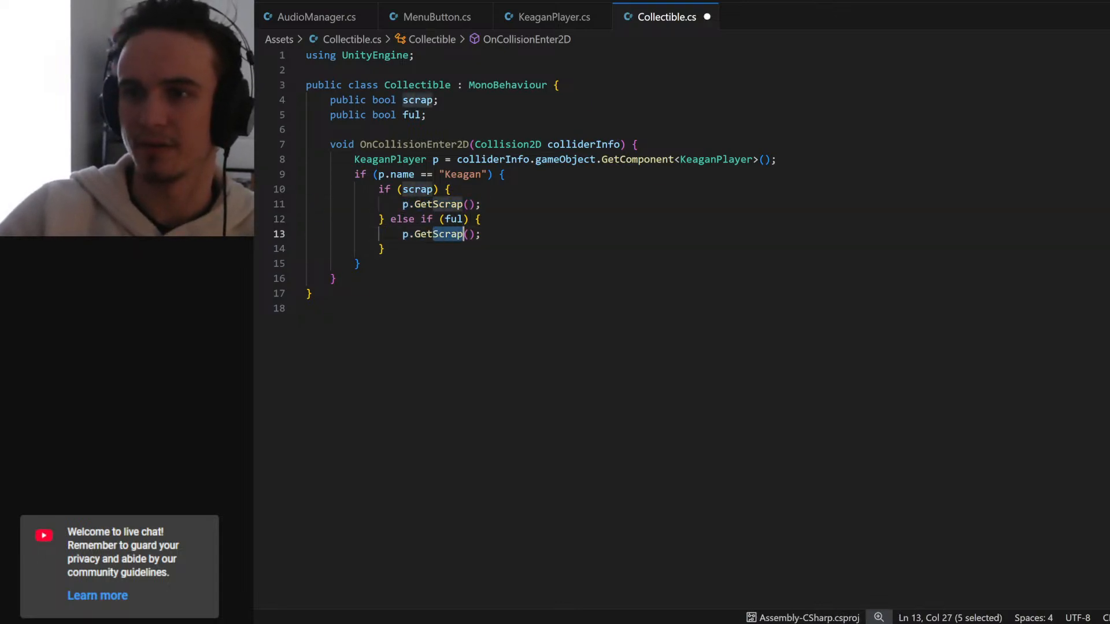
text(ful)
key(ctrl+s)
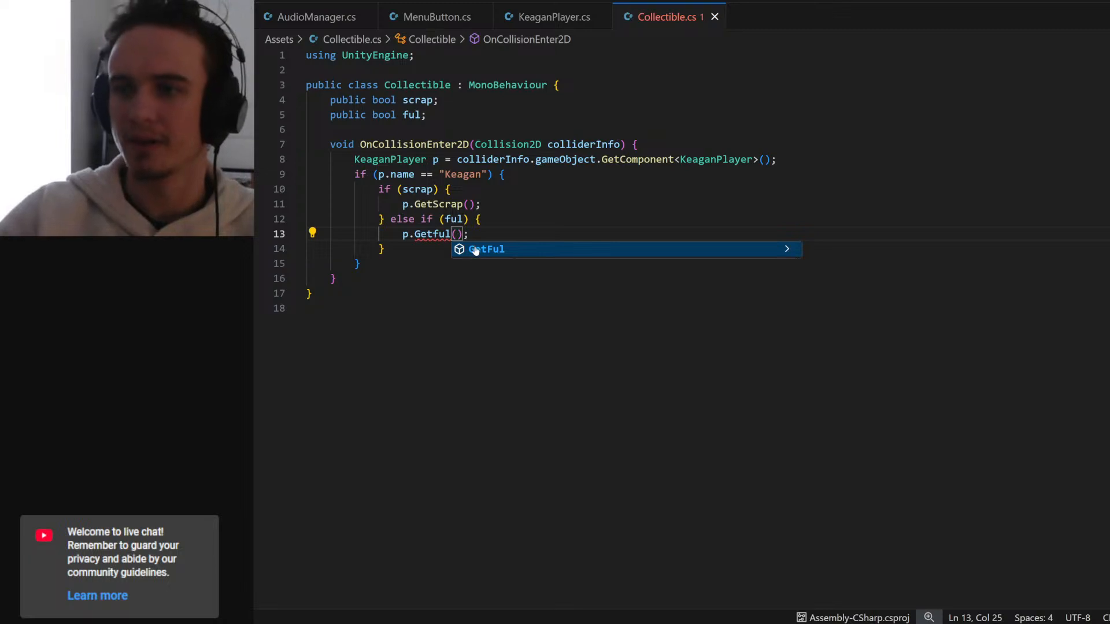
key(Return)
key(ctrl+s)
click(482, 204)
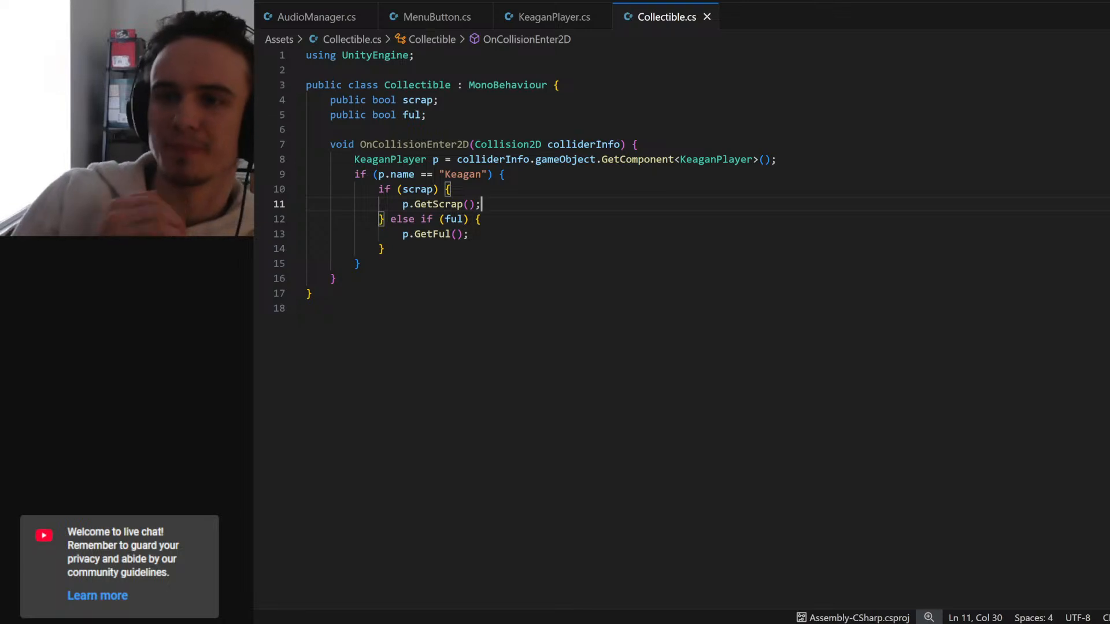
- Add Destroy(this.gameObject); after the scrap/ful if-else chain, inside the Keagan name check, and save
click(384, 248)
key(Return)
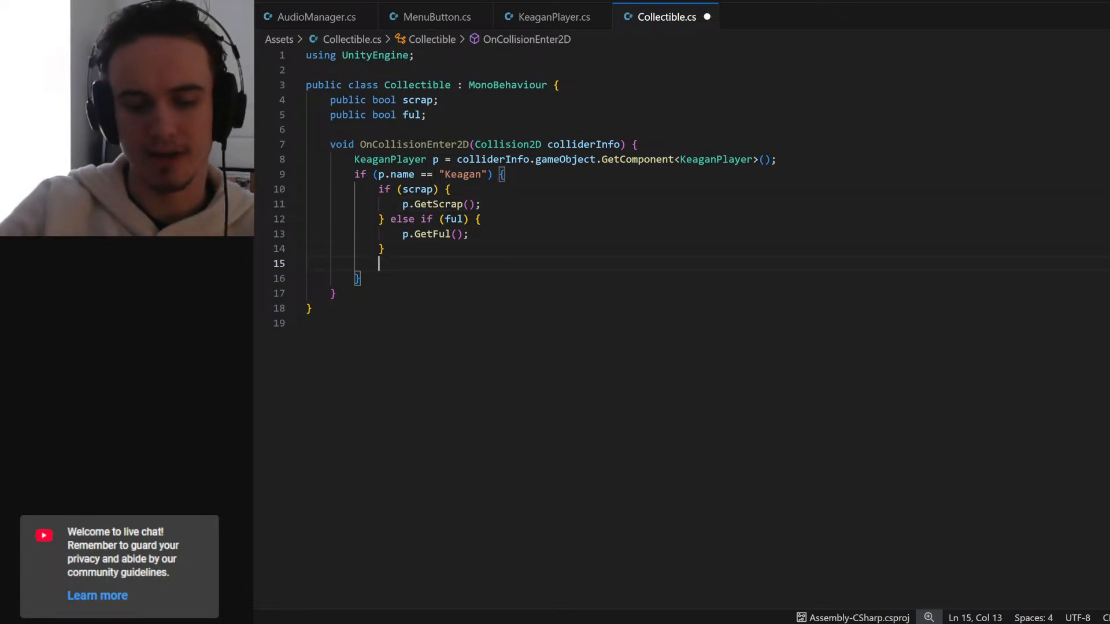
text(Dest)
key(Return)
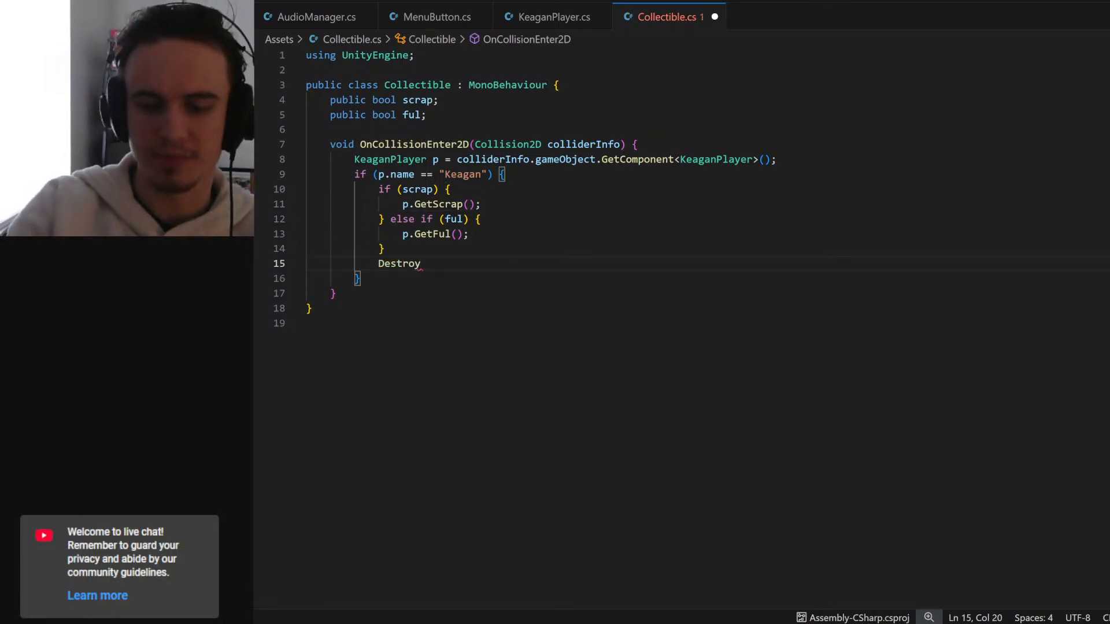
text(();)
key(Left)
key(Left)
text(this.gameObject)
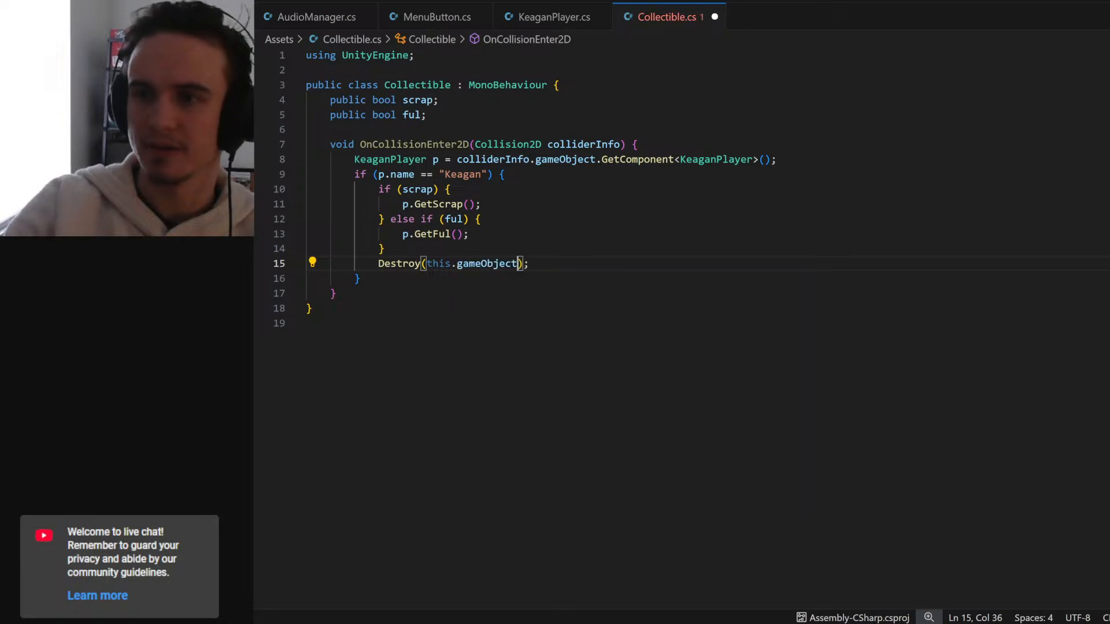
key(ctrl+s)
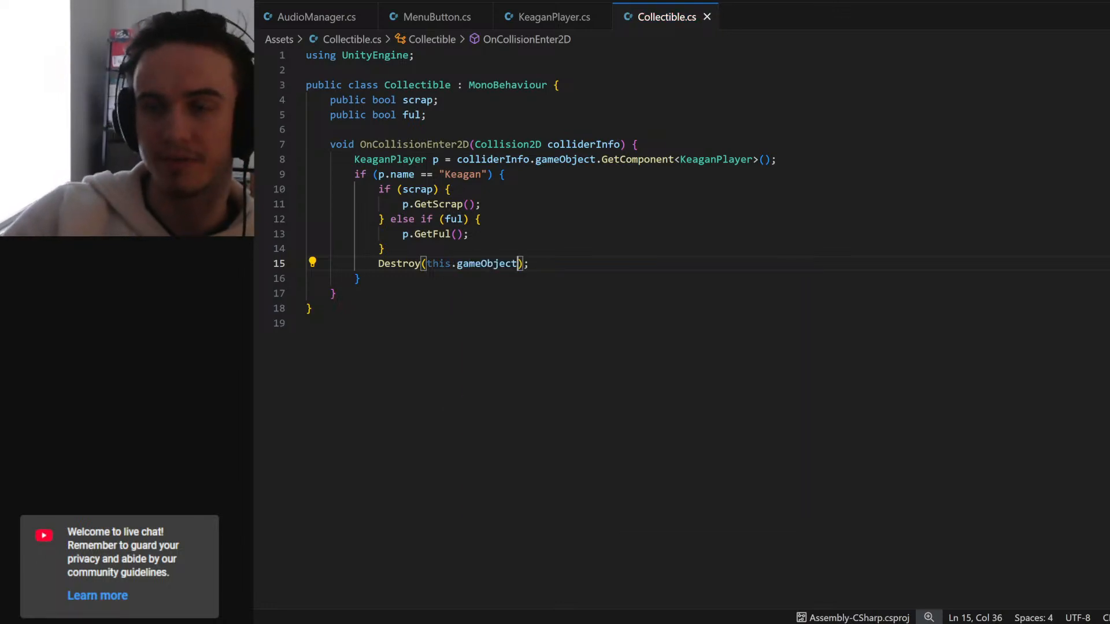
- Review the Collectible class's scrap and ful conditions and its Destroy call
click(432, 189)
click(450, 219)
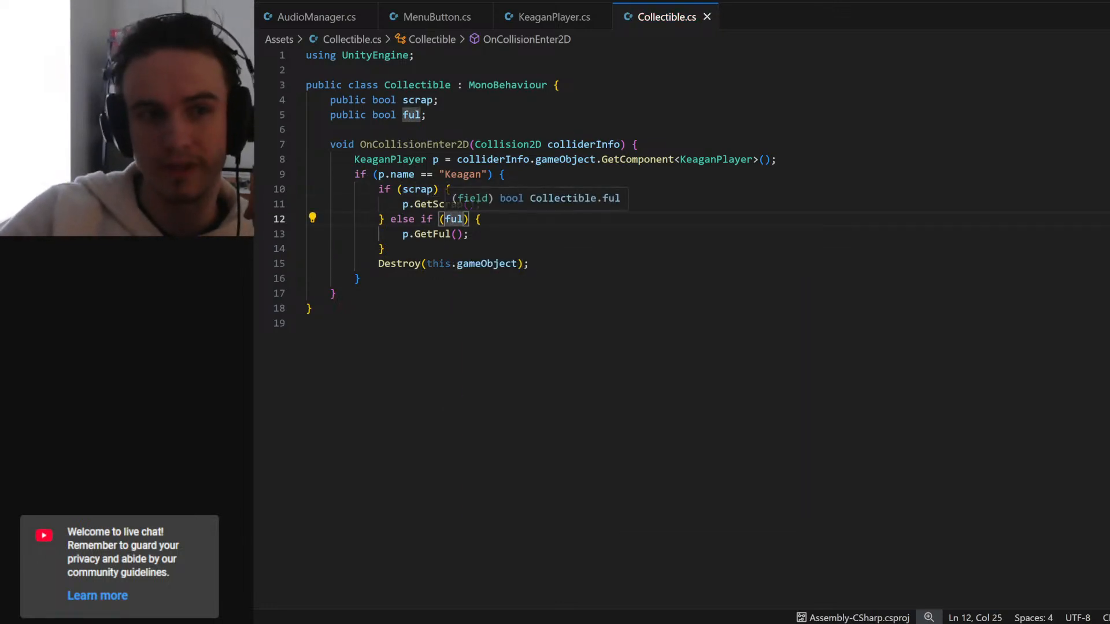
click(385, 249)
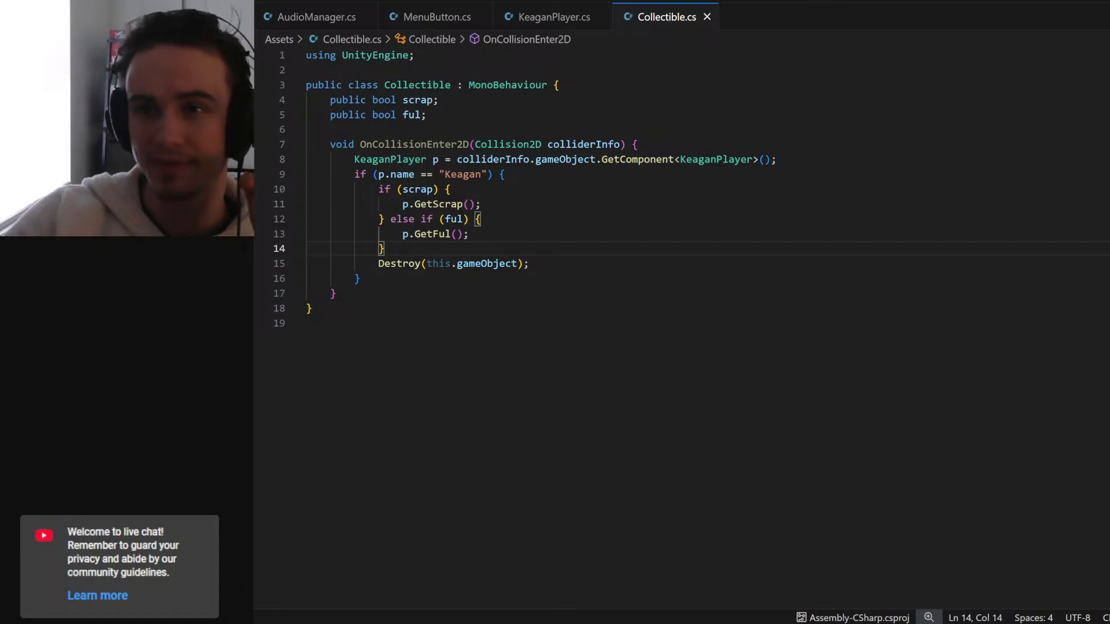
double_click(417, 85)
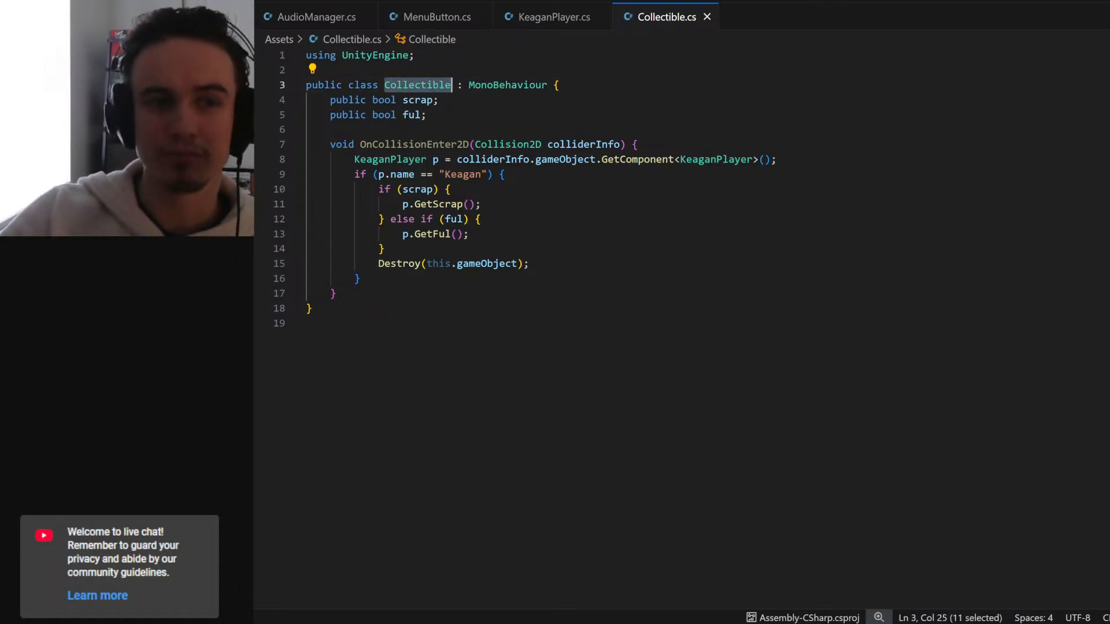
drag(528, 263, 378, 263)
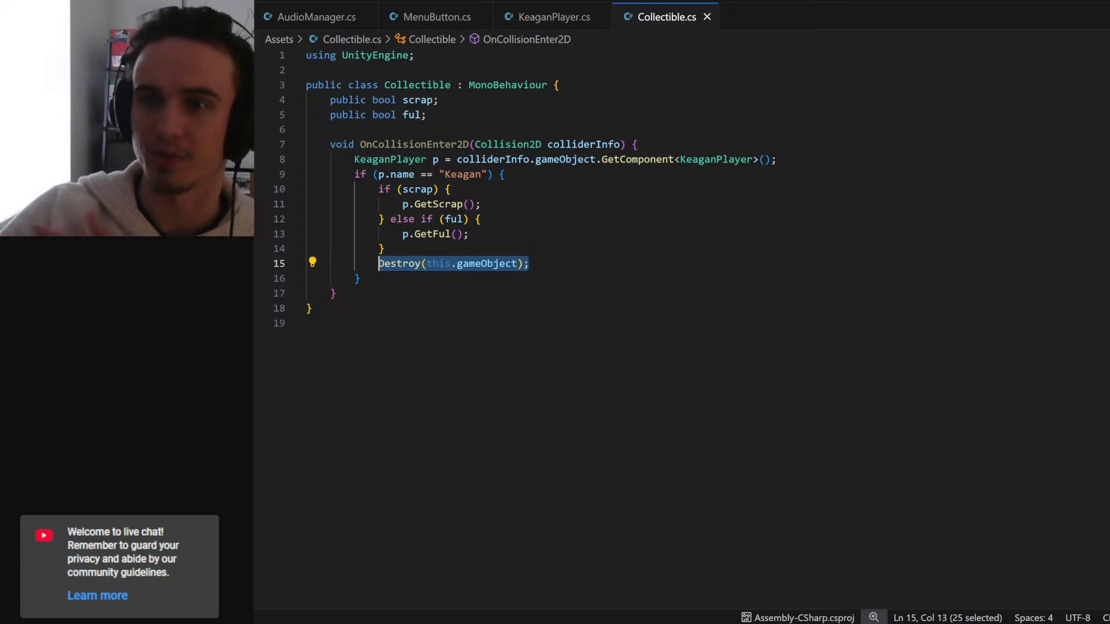
drag(378, 189, 385, 248)
click(385, 248)
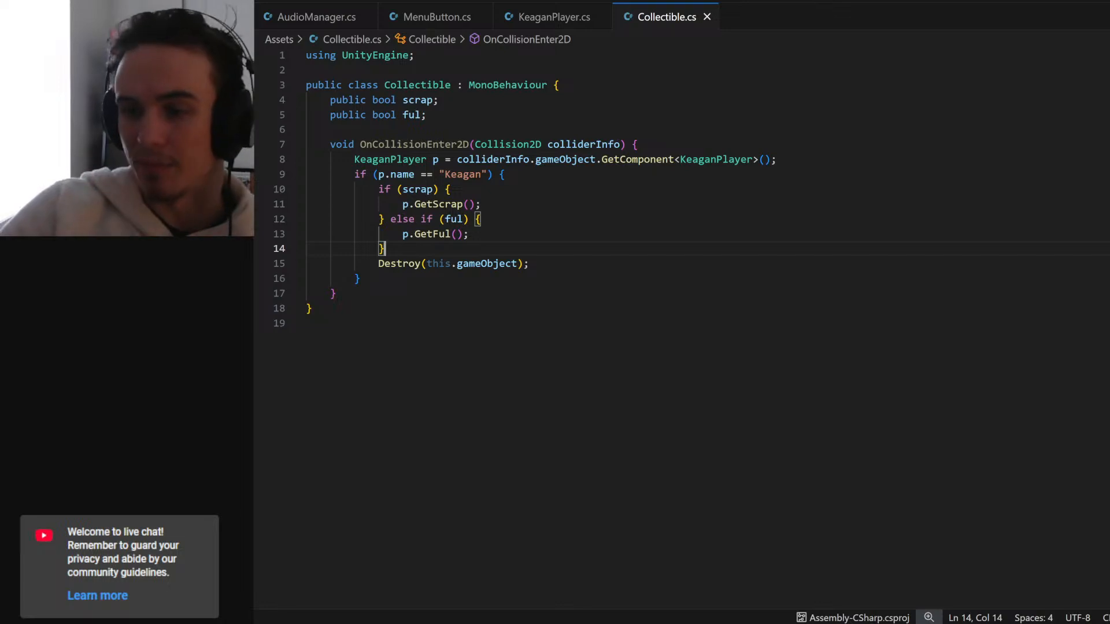
- Switch to Unity and select both collectible sprites in the scene, the grey scrap piece and the purple drop
click(740, 587)
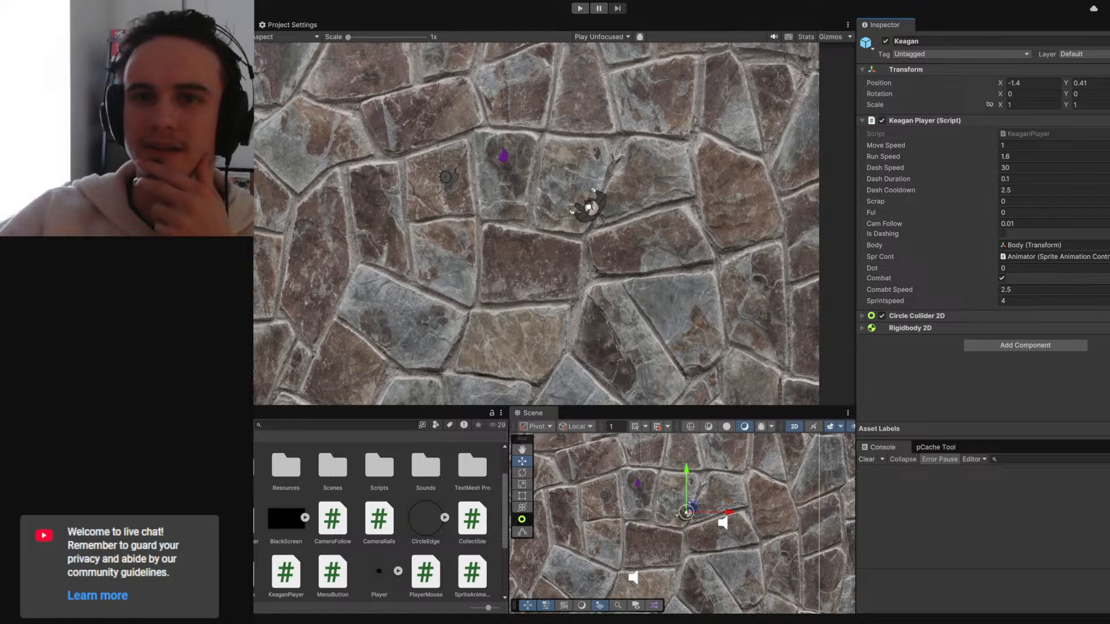
click(604, 495)
shift+click(638, 483)
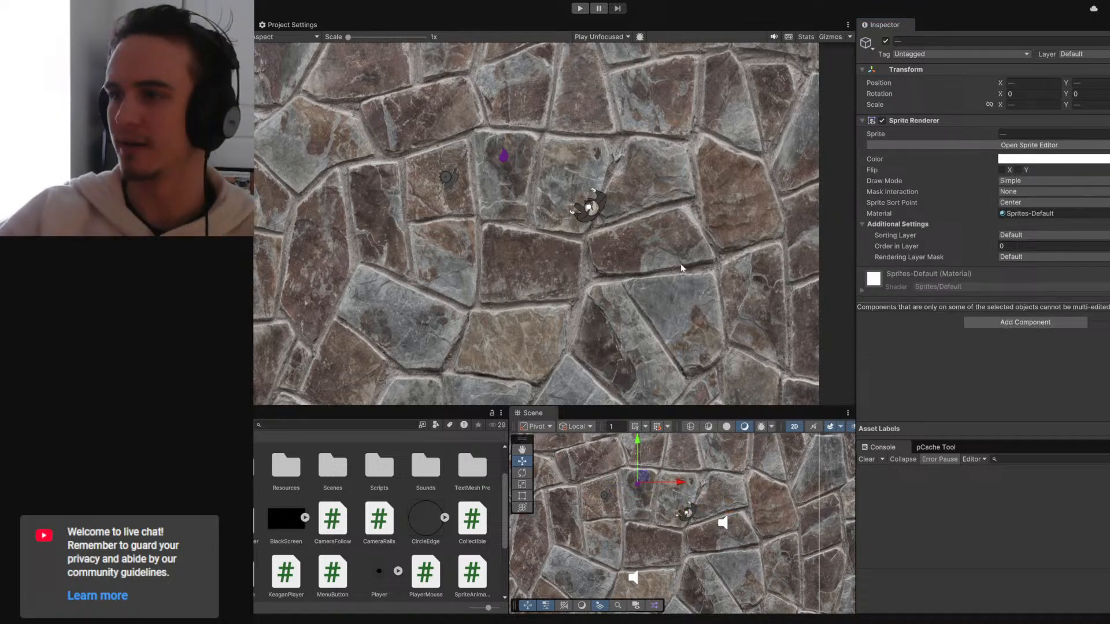
click(987, 322)
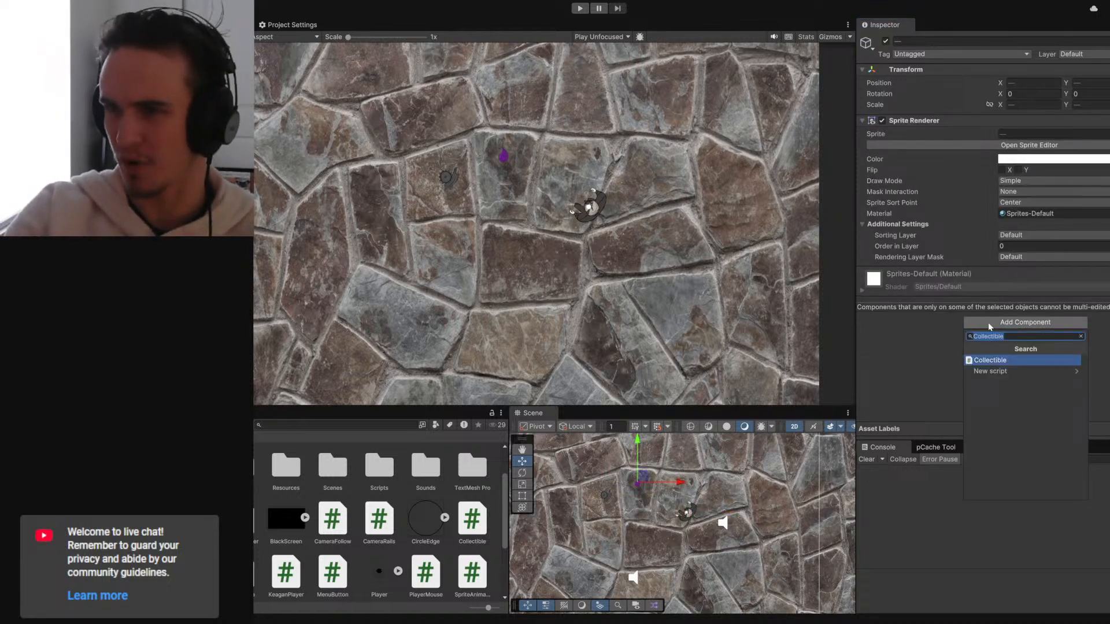
text(box)
key(Return)
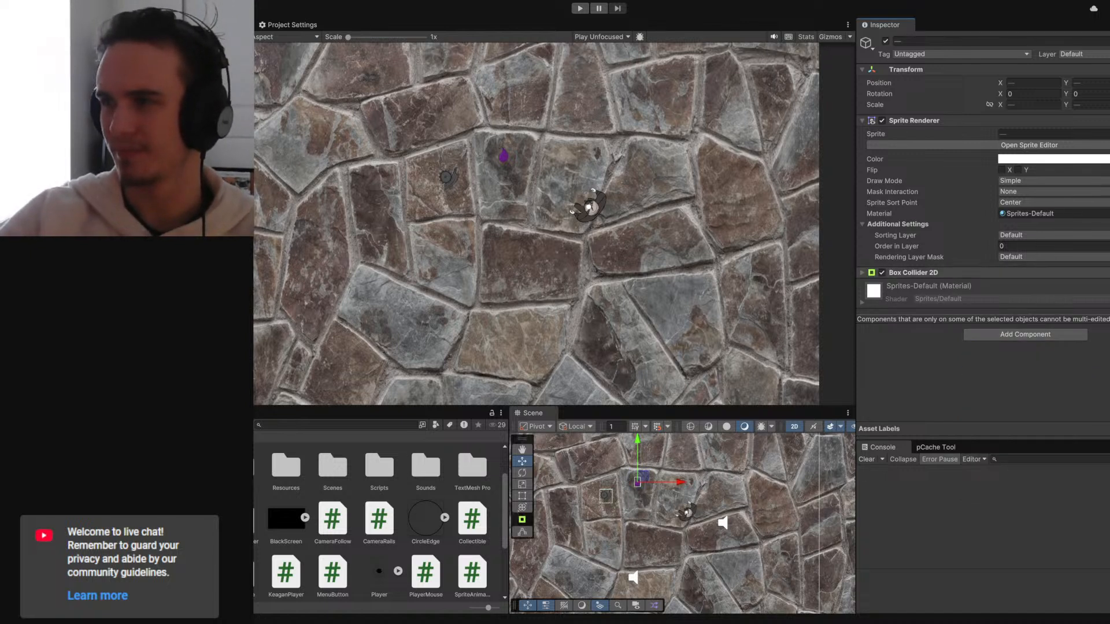
right_click(1086, 273)
click(1098, 292)
- Add a Circle Collider 2D component to both selected collectible sprites
click(1027, 323)
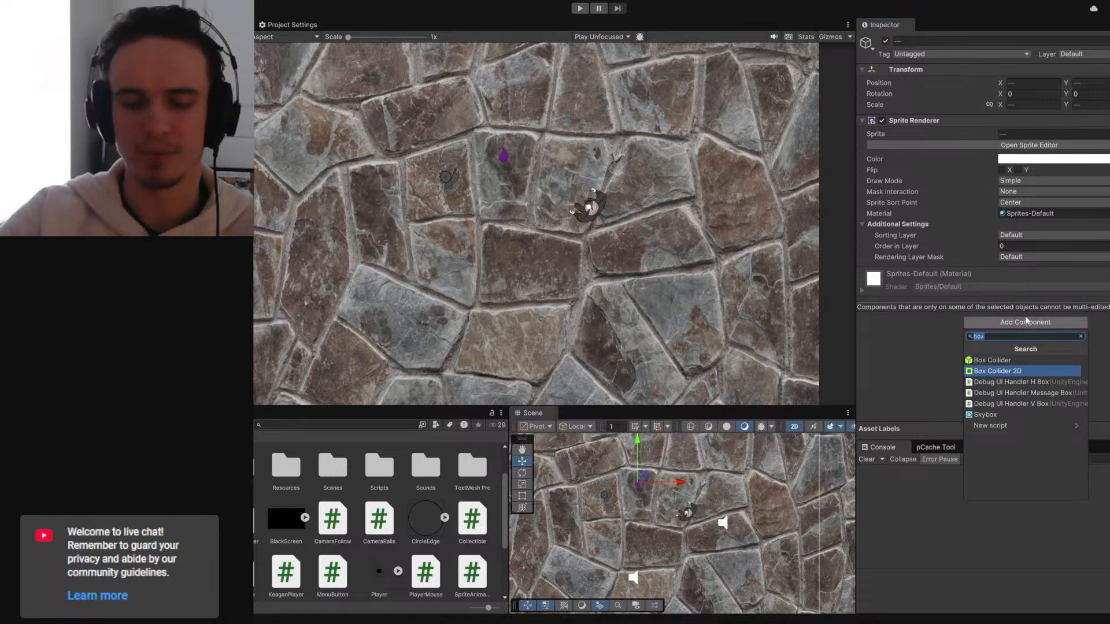
text(circ)
key(Return)
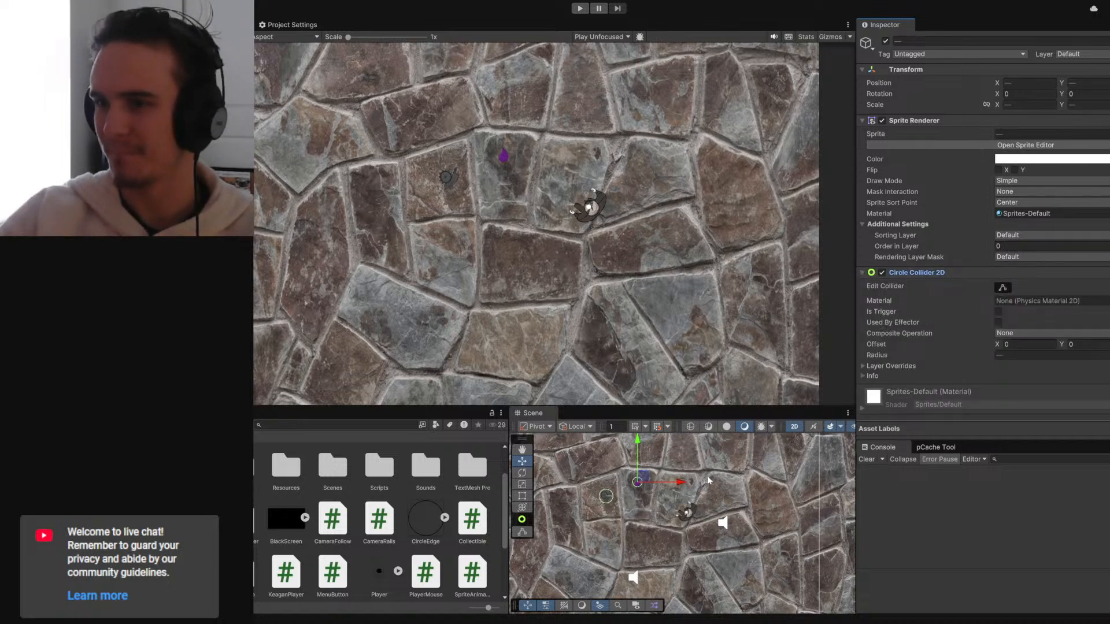
- Set the Circle Collider 2D radius of both collectible sprites to 0.51
scroll(628, 485, up, 5)
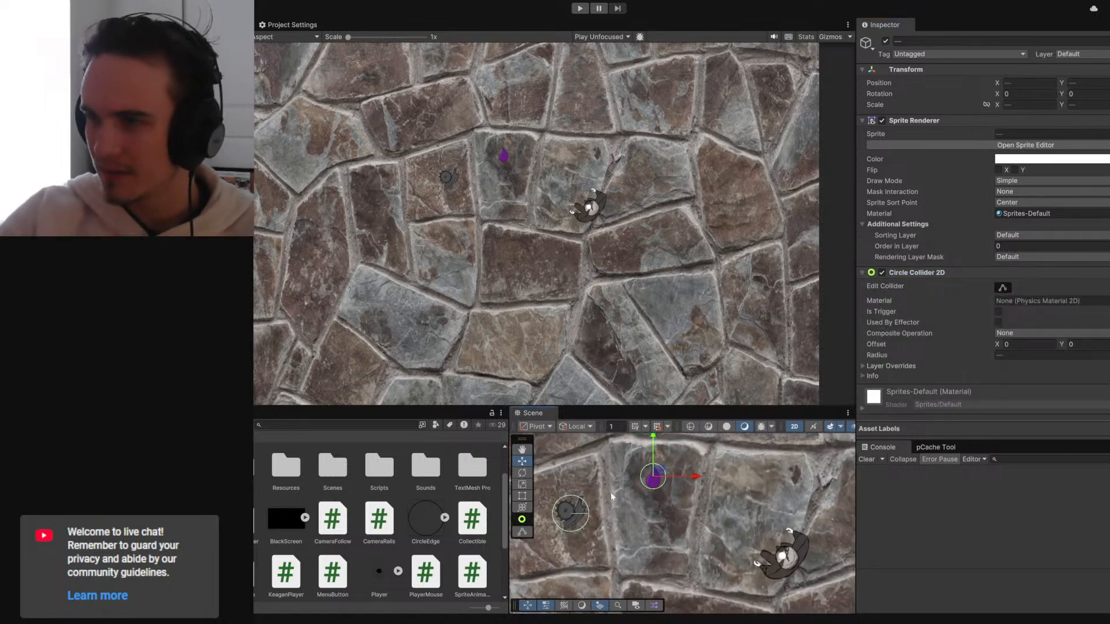
click(990, 356)
text(0.45)
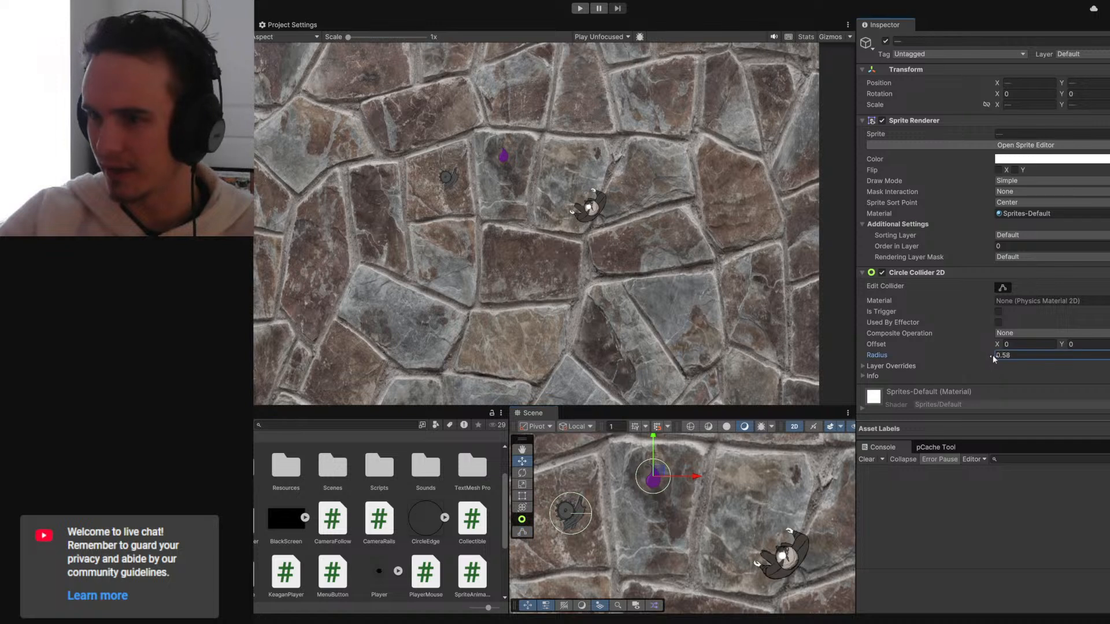
key(BackSpace)
key(BackSpace)
text(51)
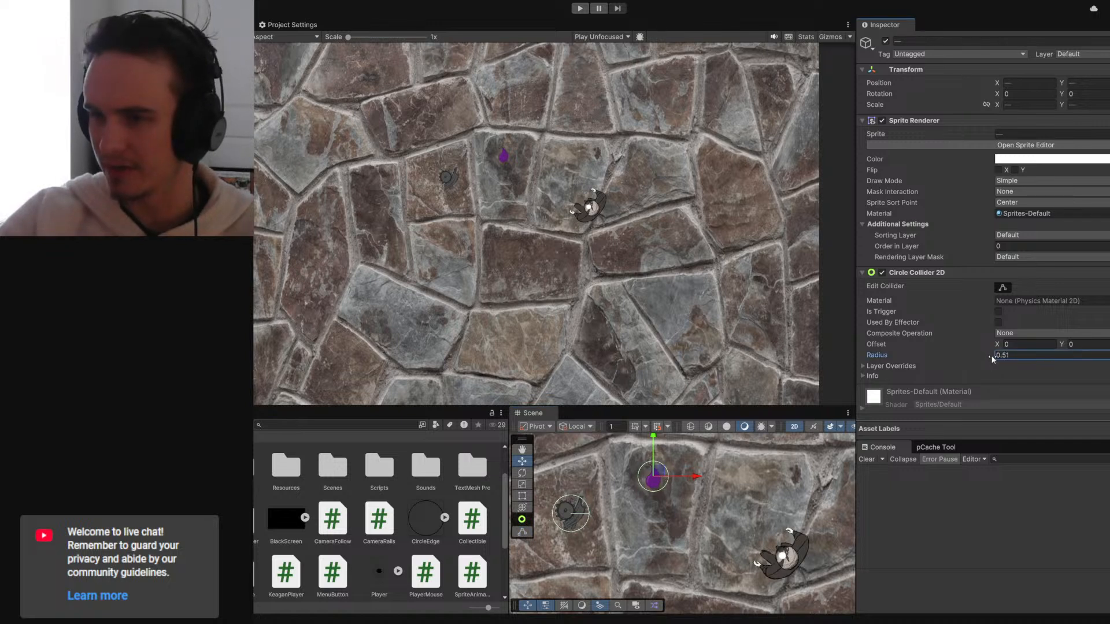
key(Return)
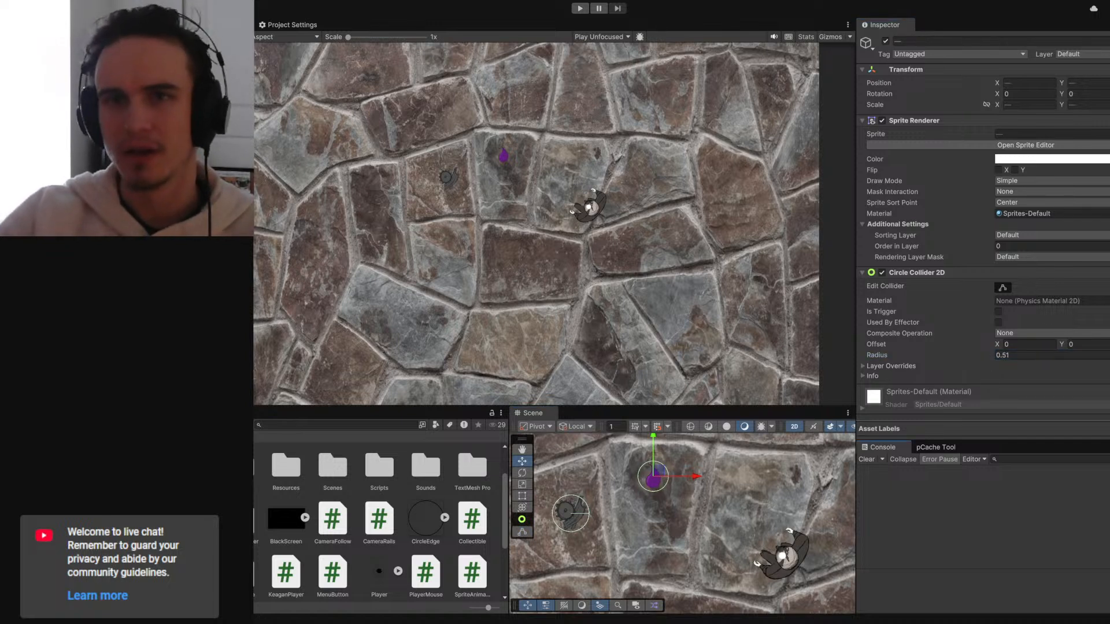
- Deselect the sprites and playtest the scene, moving Keagan up against the purple drop, before stopping play mode
key(shift+d)
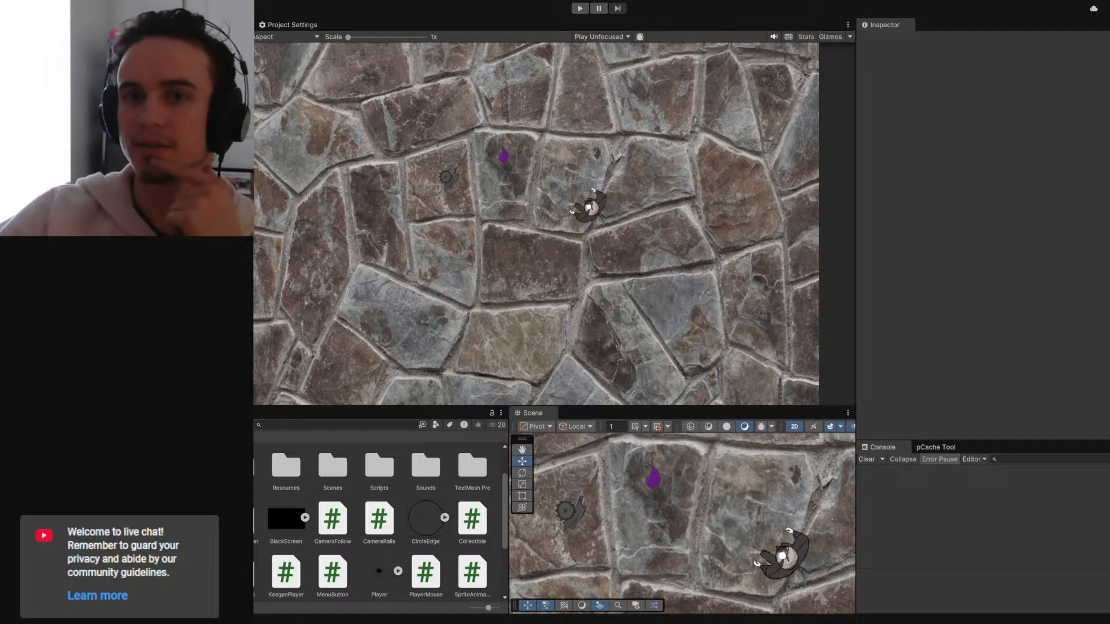
click(578, 8)
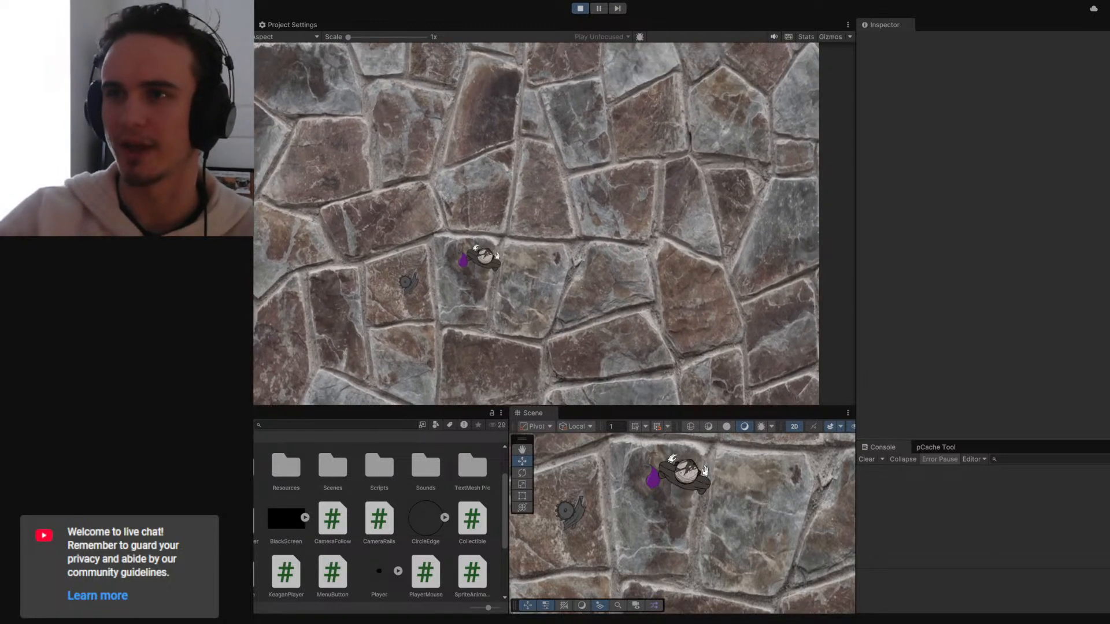
key(ctrl+p)
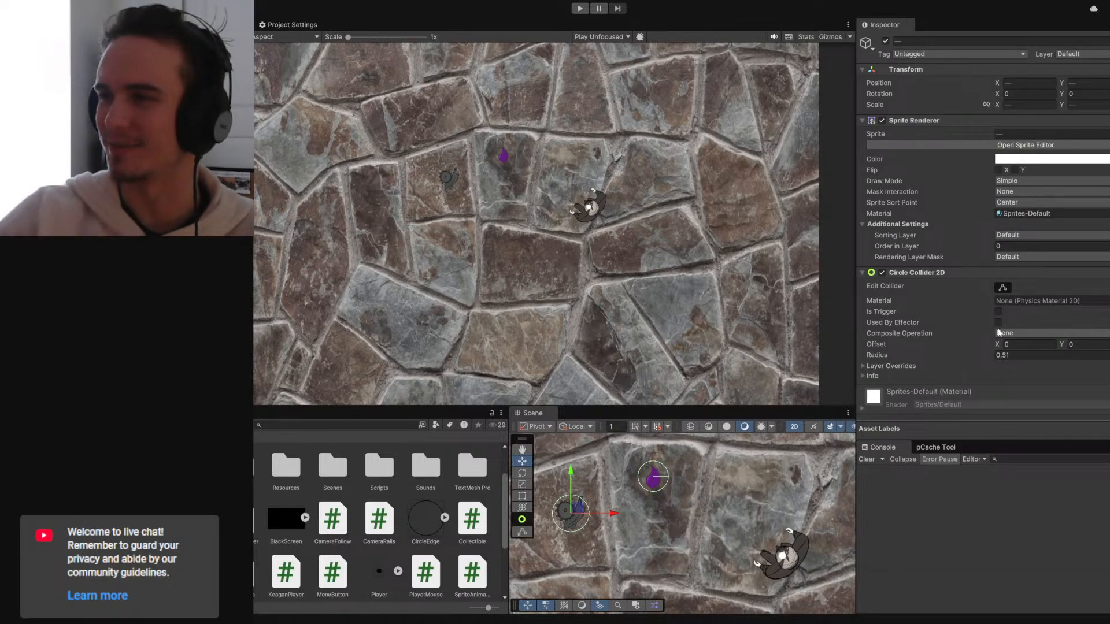
- Enable Is Trigger on the Circle Collider 2D of both selected collectible sprites
click(999, 312)
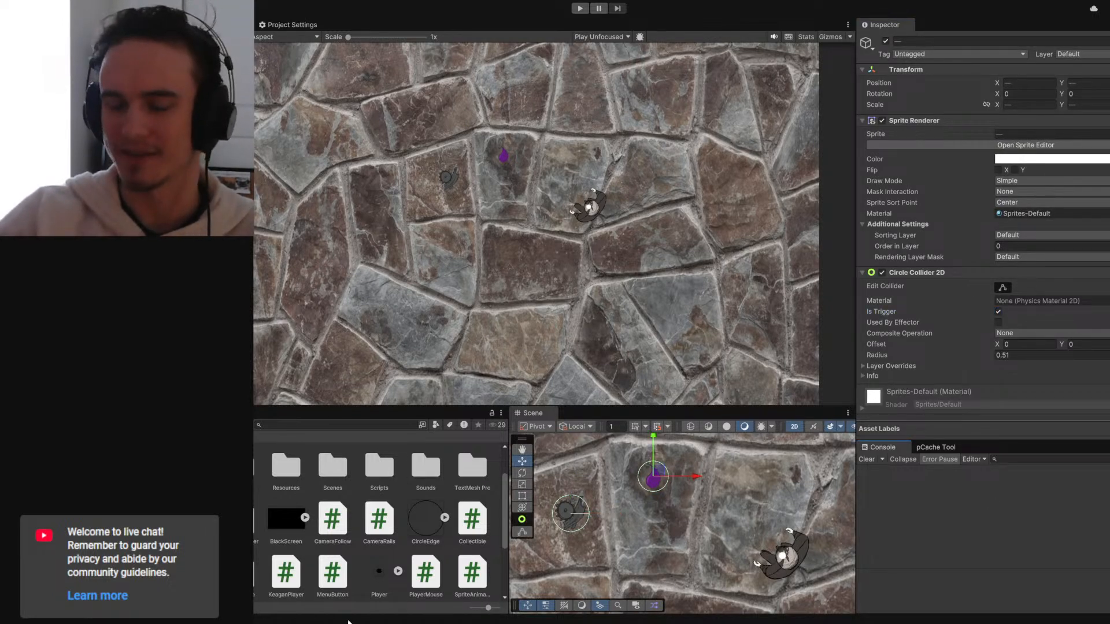
- Switch to the code editor, rename the OnCollisionEnter2D method in Collectible.cs to OnTriggerEnter2D, and save the script
key(alt+Tab)
key(Up)
key(Up)
key(Up)
key(Up)
key(Up)
key(Up)
key(Up)
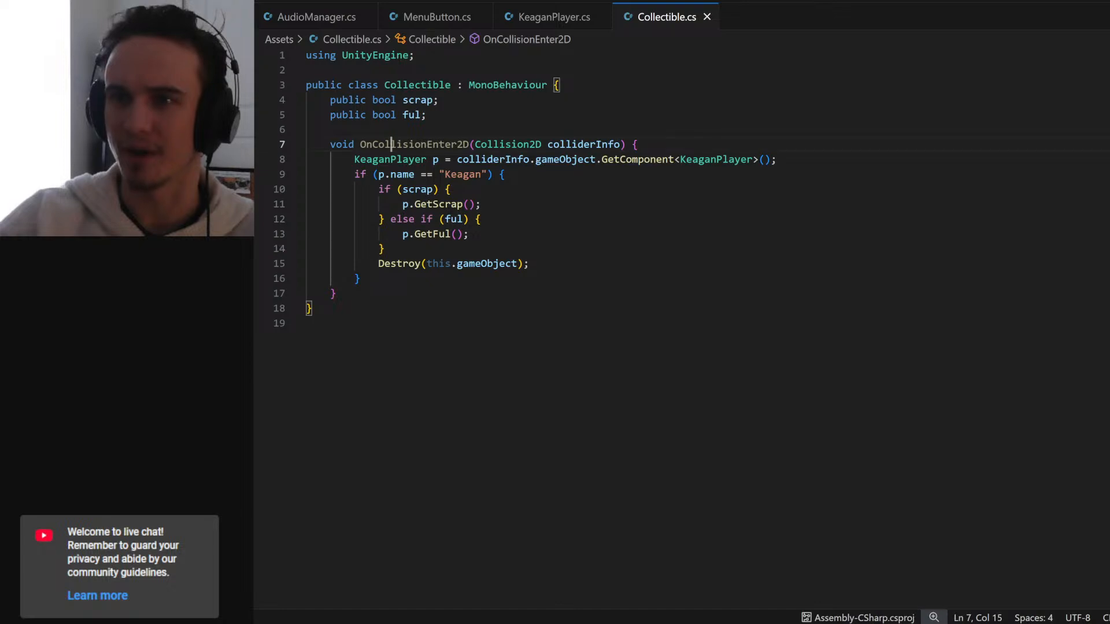
key(Left)
key(Left)
key(shift+Right)
key(shift+Right)
key(shift+Right)
key(shift+Right)
key(shift+Right)
key(shift+Right)
key(shift+Right)
key(shift+Right)
key(shift+Right)
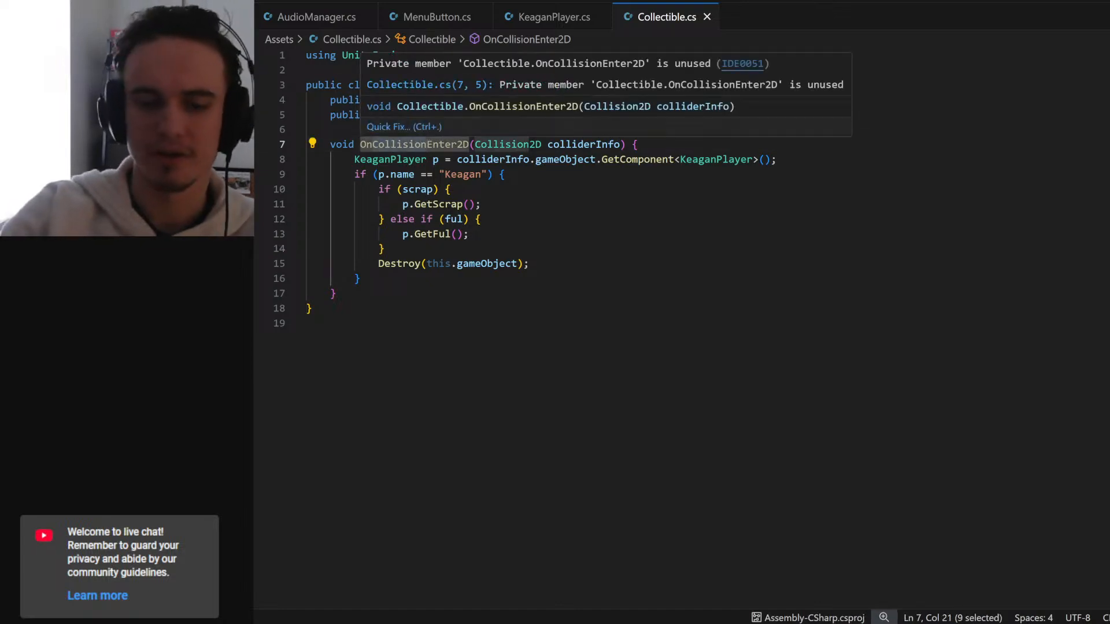
text(Rigger)
key(ctrl+Left)
key(Right)
key(Right)
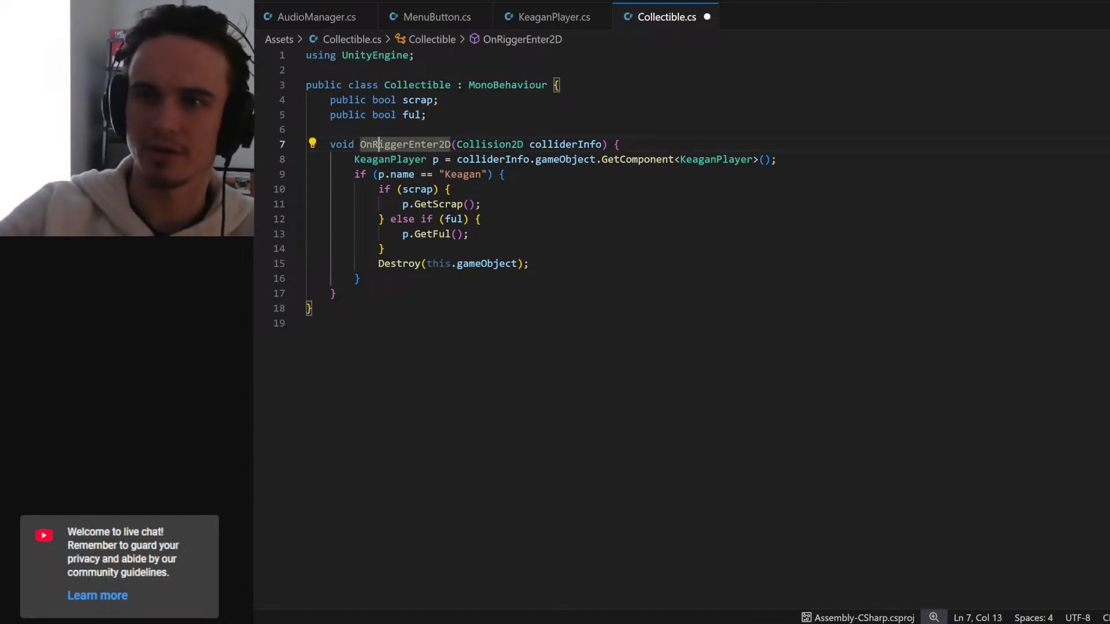
key(Delete)
text(Tr)
key(ctrl+s)
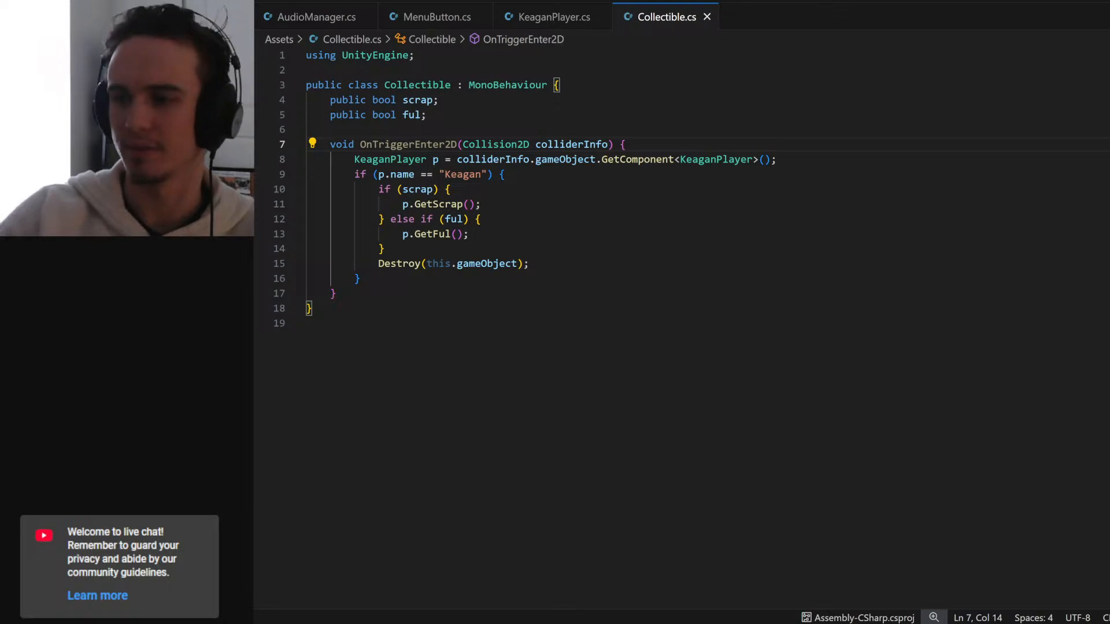
- Switch to Unity, clear the console errors and playtest the scene with the trigger-based collectibles, before stopping play mode
key(alt+Tab)
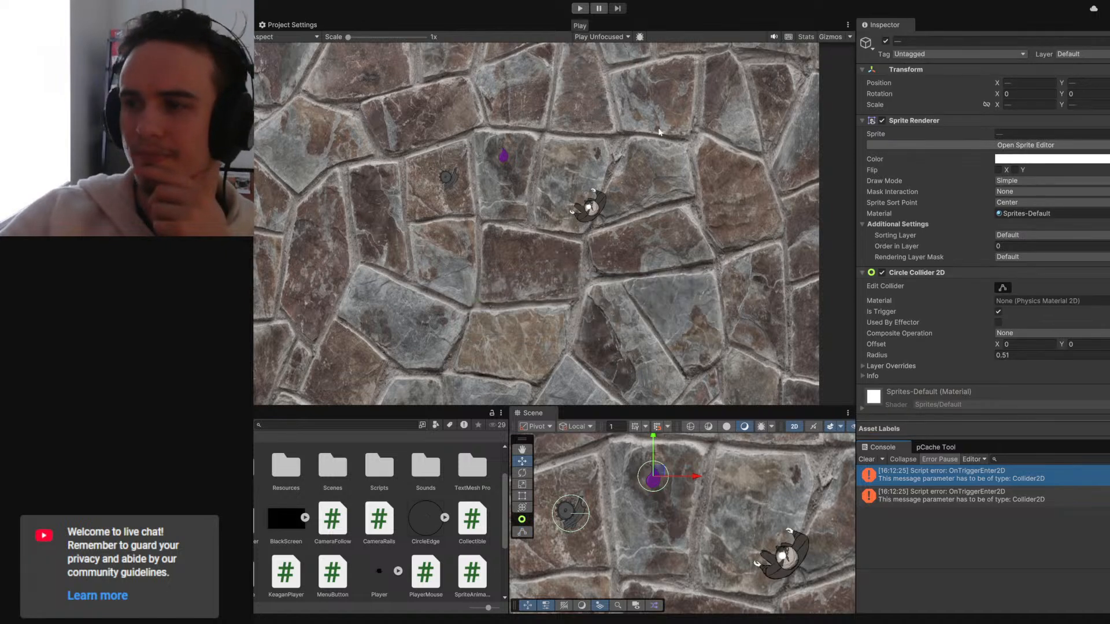
click(868, 460)
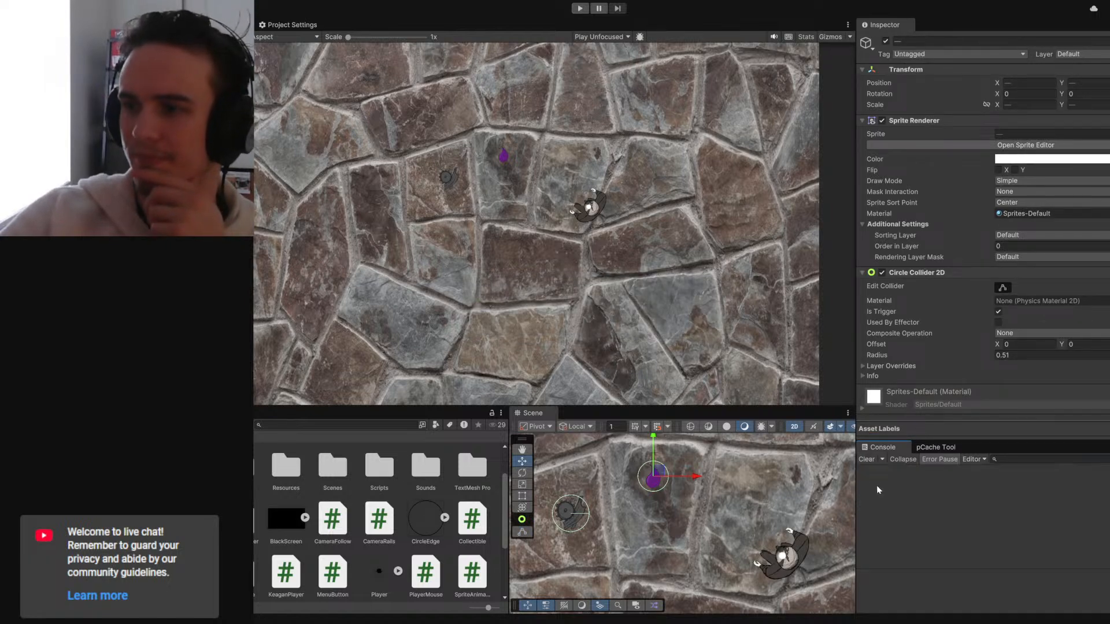
click(579, 8)
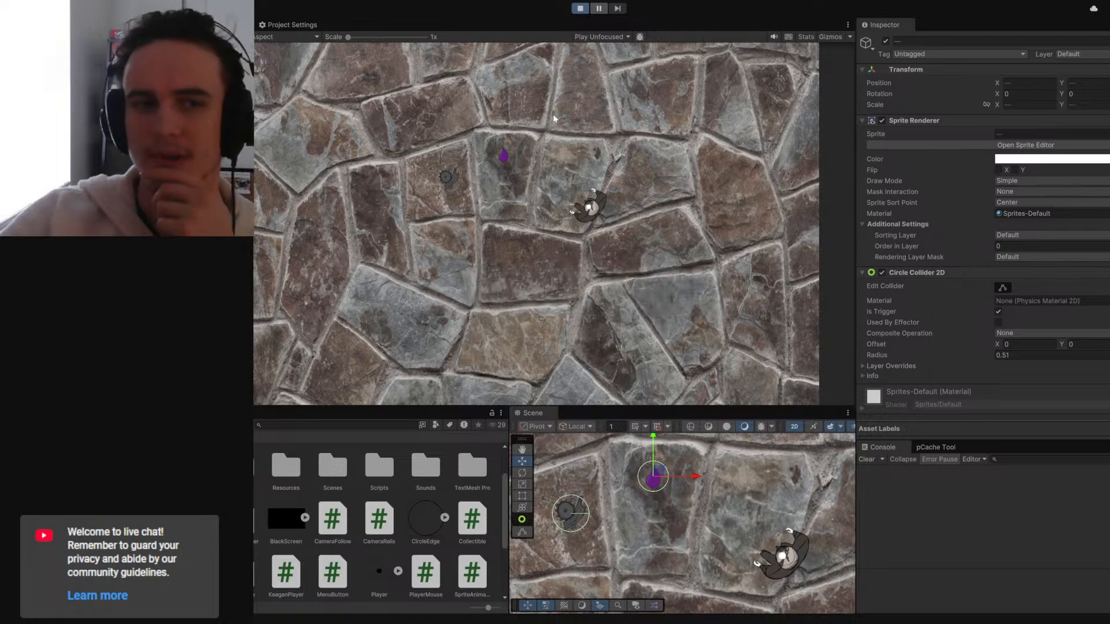
click(553, 118)
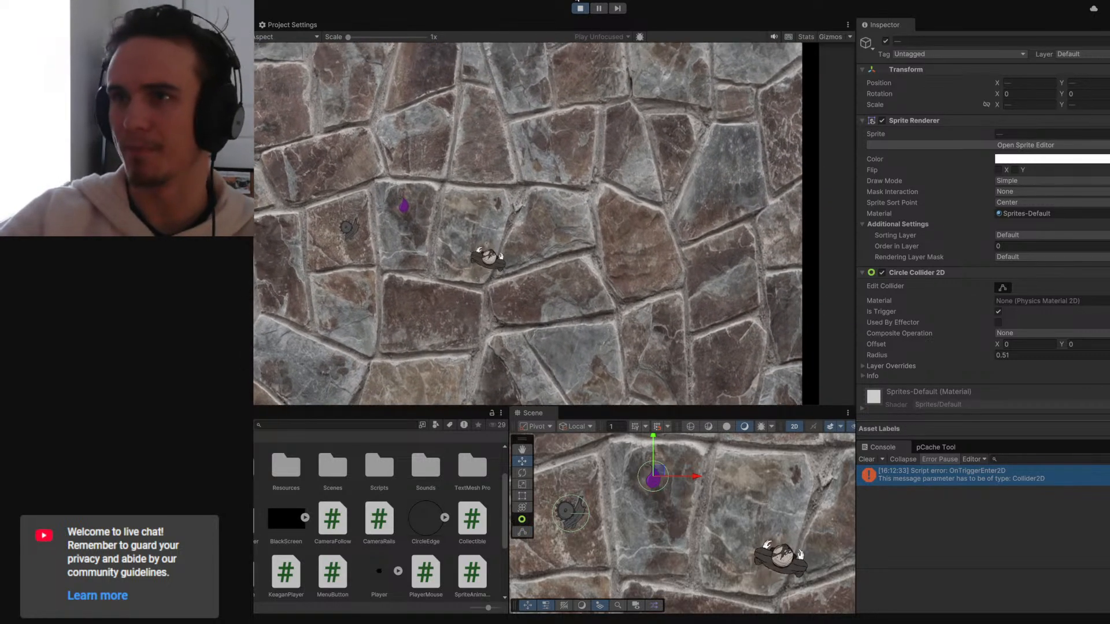
key(ctrl+p)
- Switch to the code editor, change the OnTriggerEnter2D parameter type to Collider2D, and save Collectible.cs
key(alt+Tab)
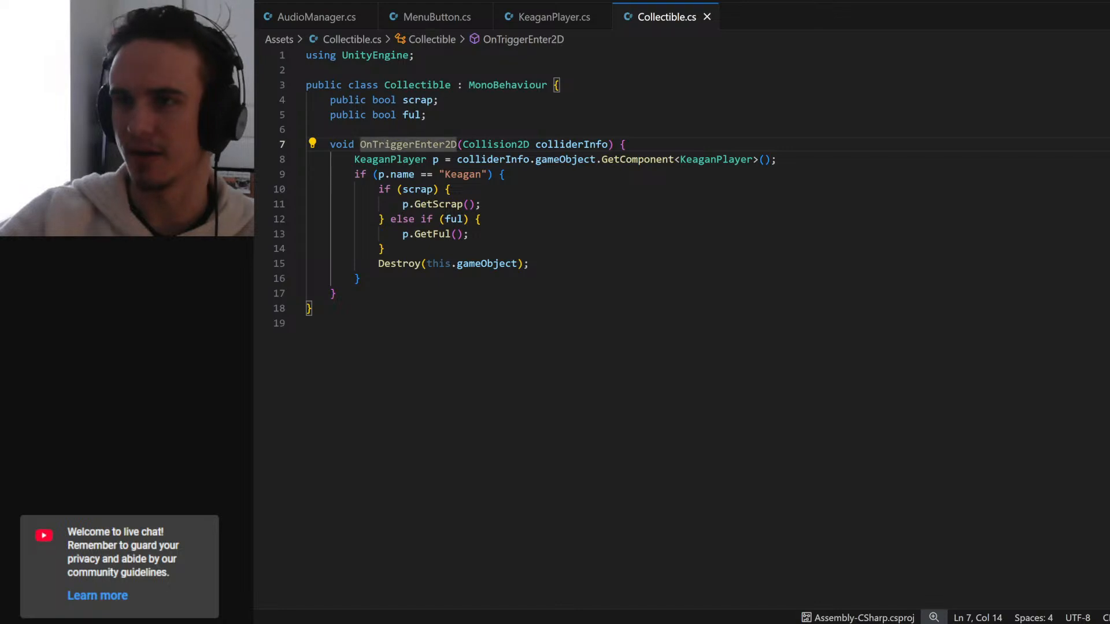
double_click(495, 144)
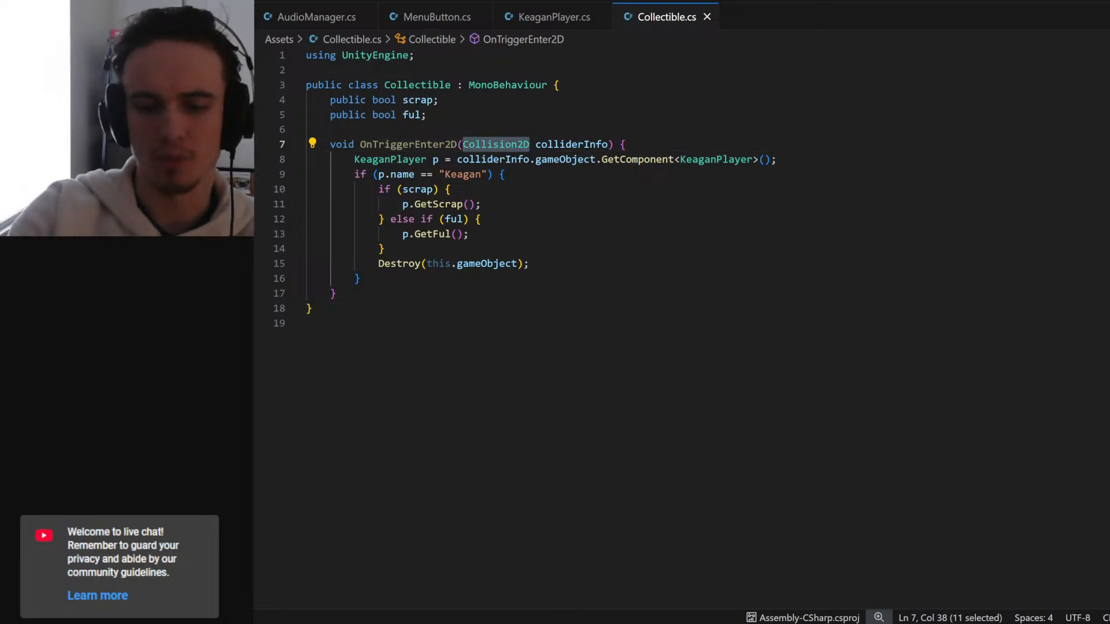
text(Collider2)
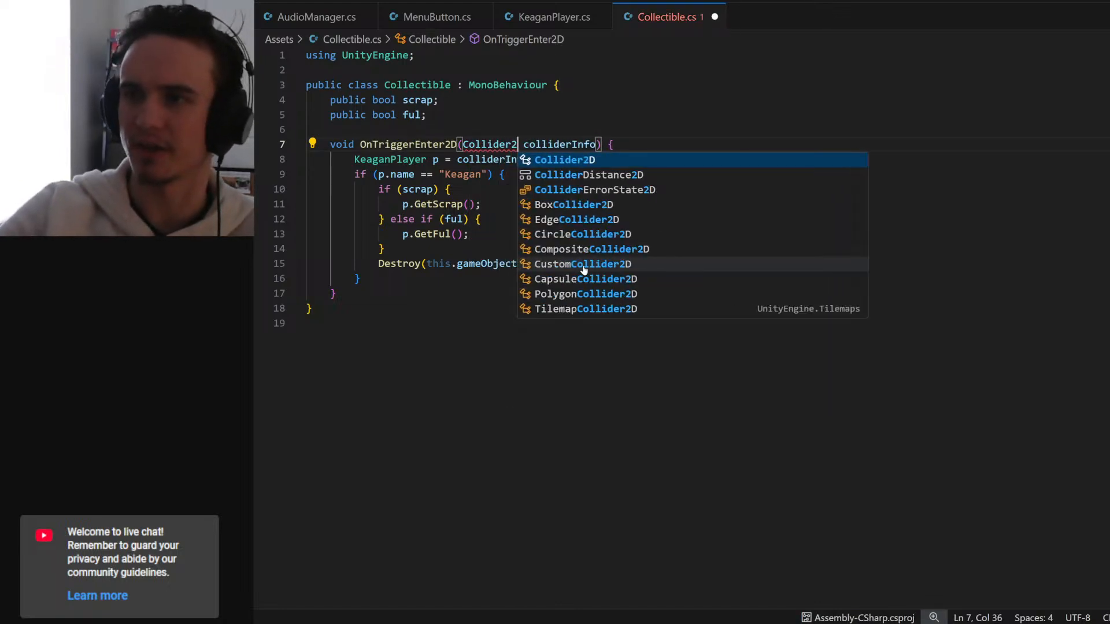
key(Tab)
key(ctrl+s)
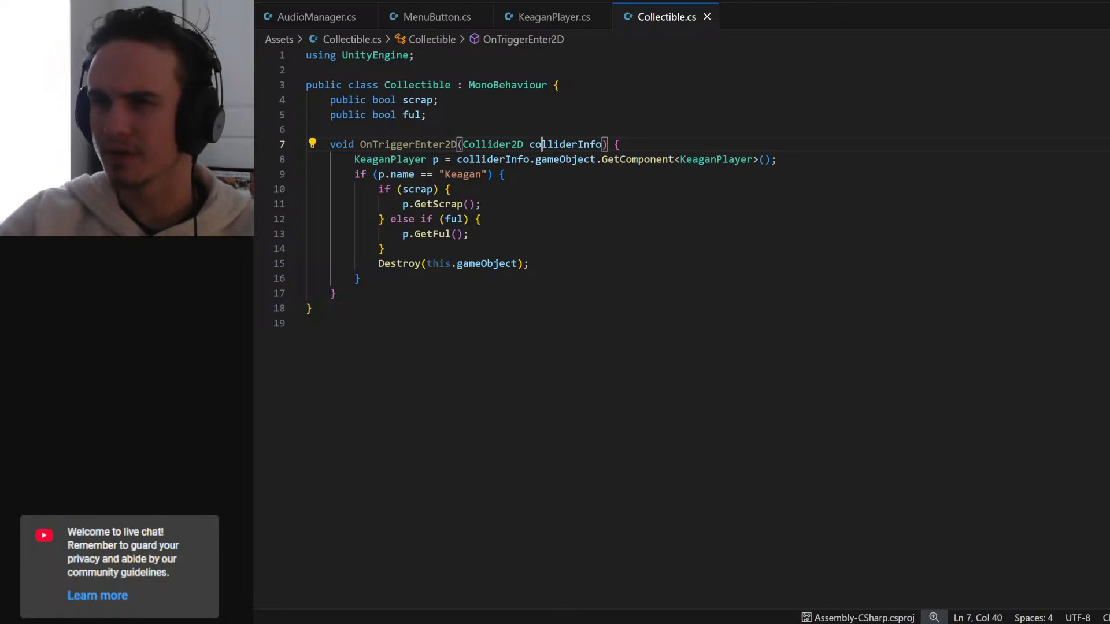
key(ctrl+d)
click(502, 174)
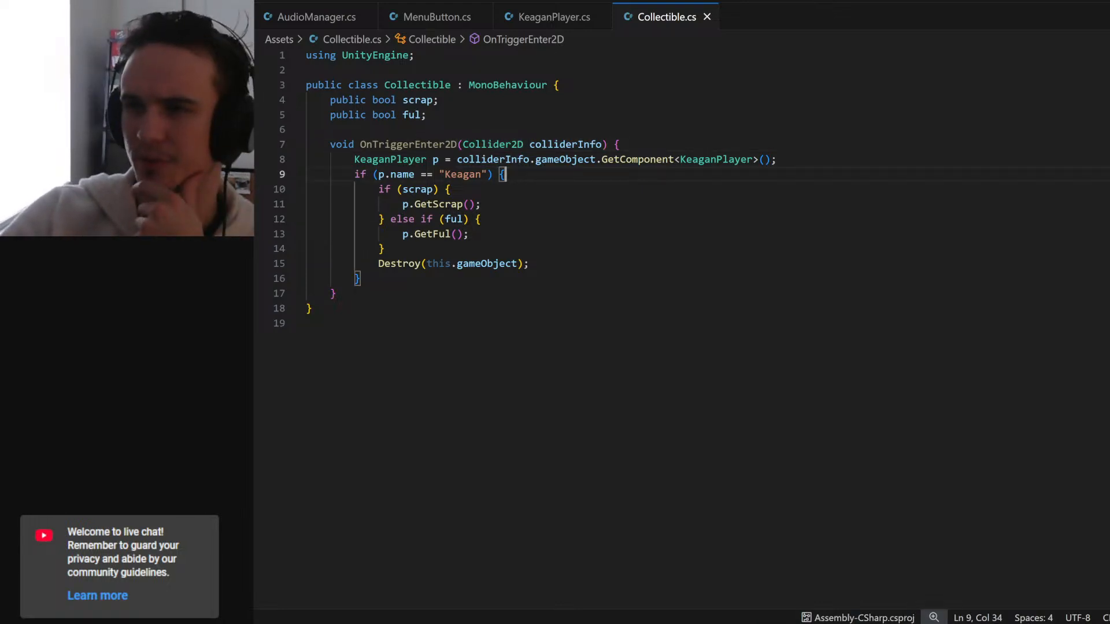
- Switch to Unity and playtest picking up the collectibles, checking the purple drop's components with their details collapsed, before stopping play mode
key(alt+Tab)
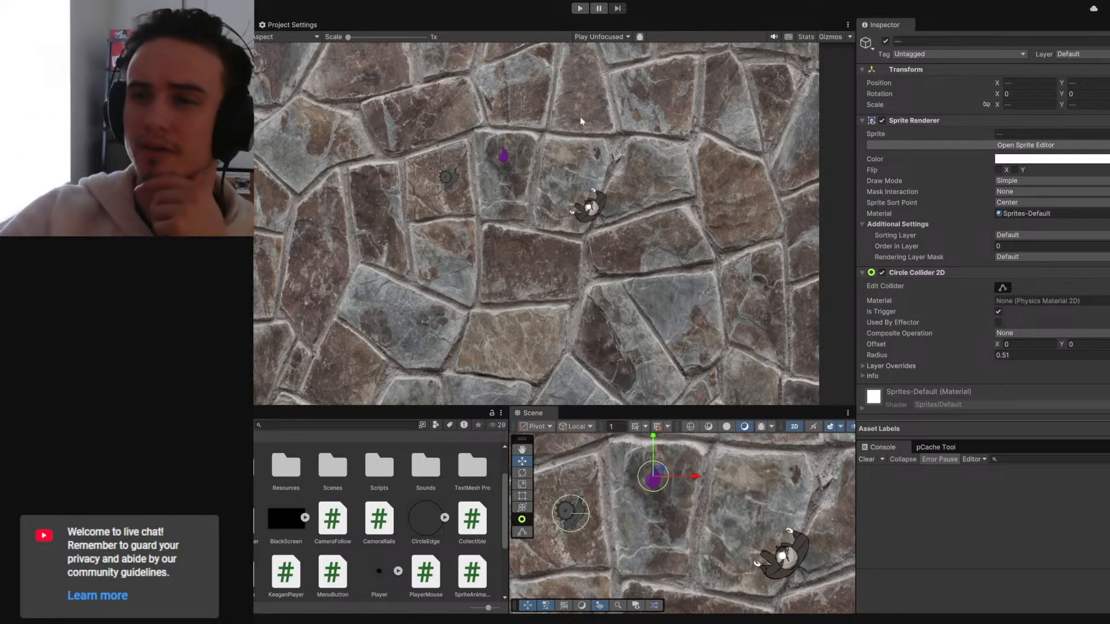
click(579, 8)
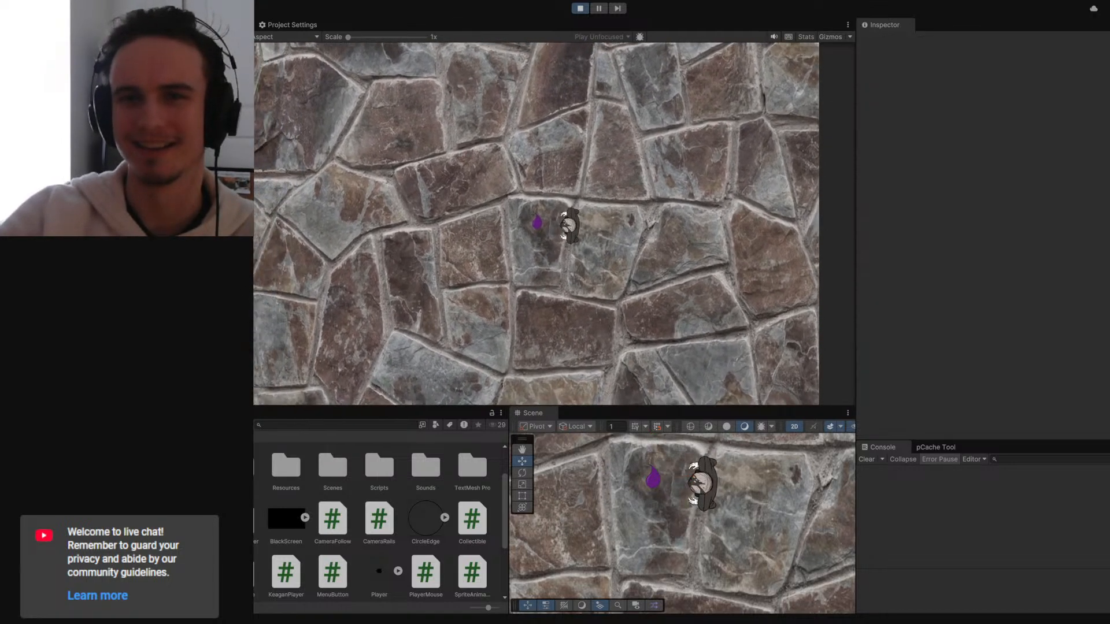
click(862, 272)
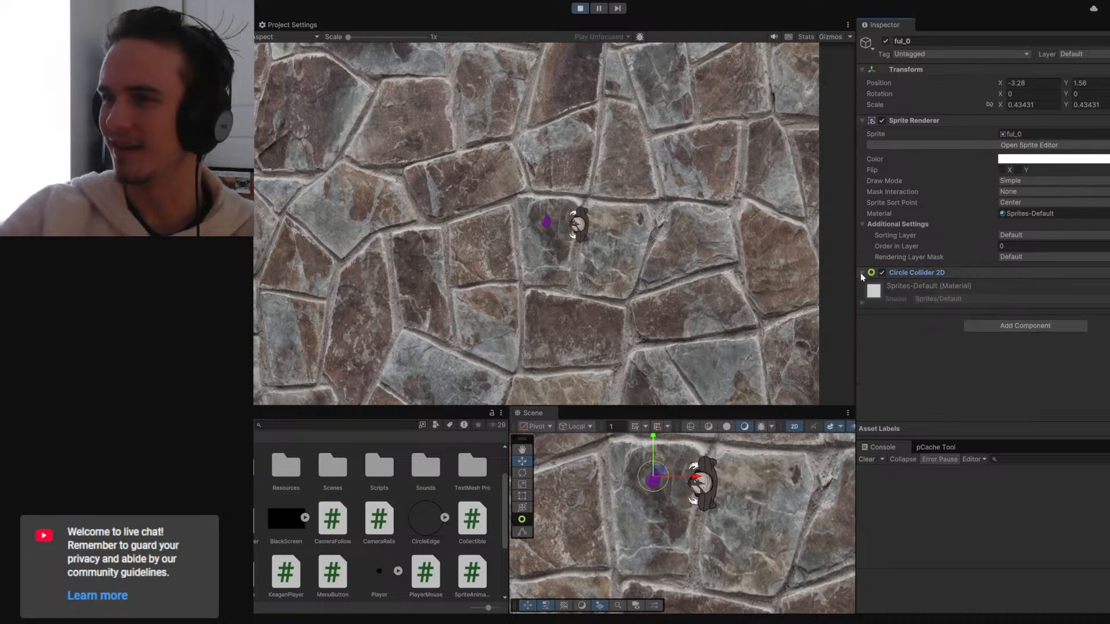
click(860, 120)
click(580, 9)
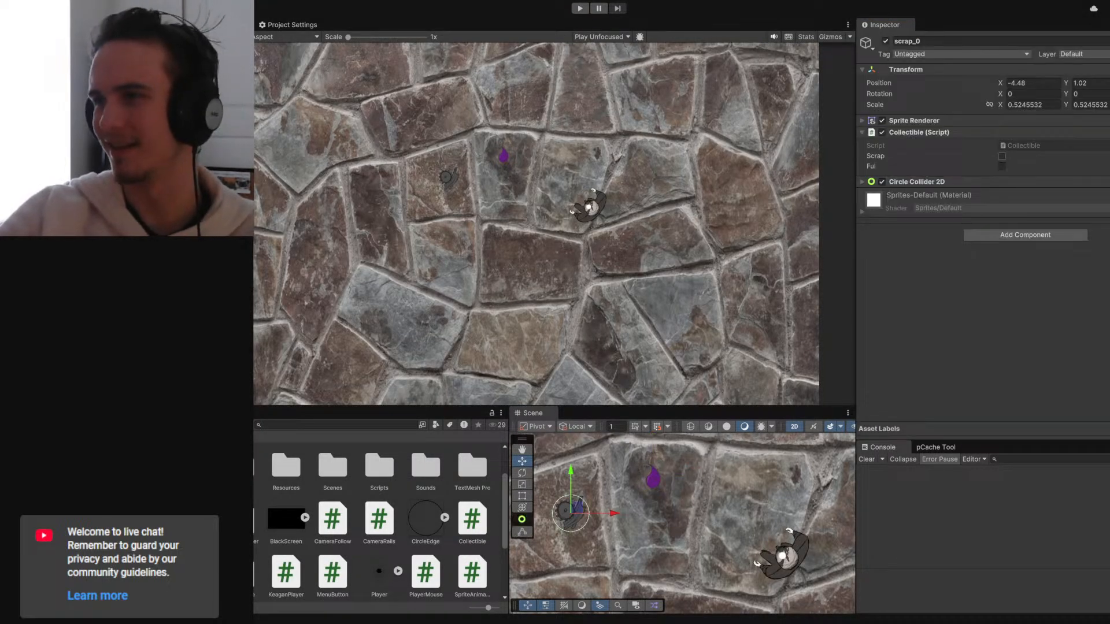
- Enable Scrap in the grey scrap piece's Collectible script and copy that component
click(1002, 156)
click(1104, 132)
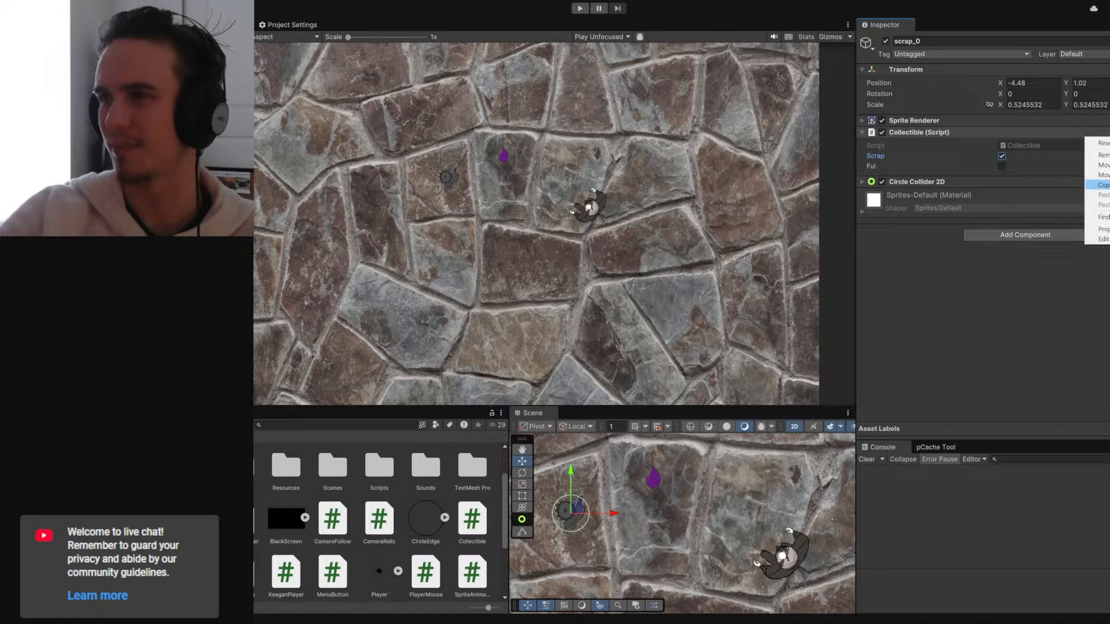
click(1101, 185)
- Select the purple drop and open its component options for pasting the copied Collectible script
click(652, 479)
click(1104, 132)
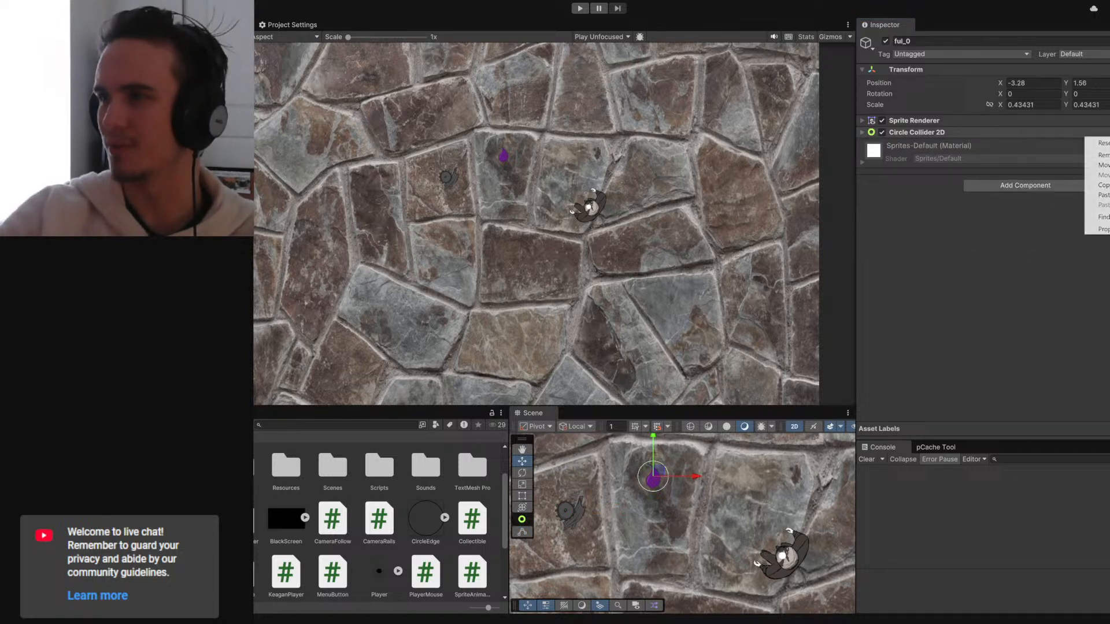
- Paste the copied Collectible script component onto the ful_0 object and enable only its Ful option
click(1101, 196)
click(1002, 167)
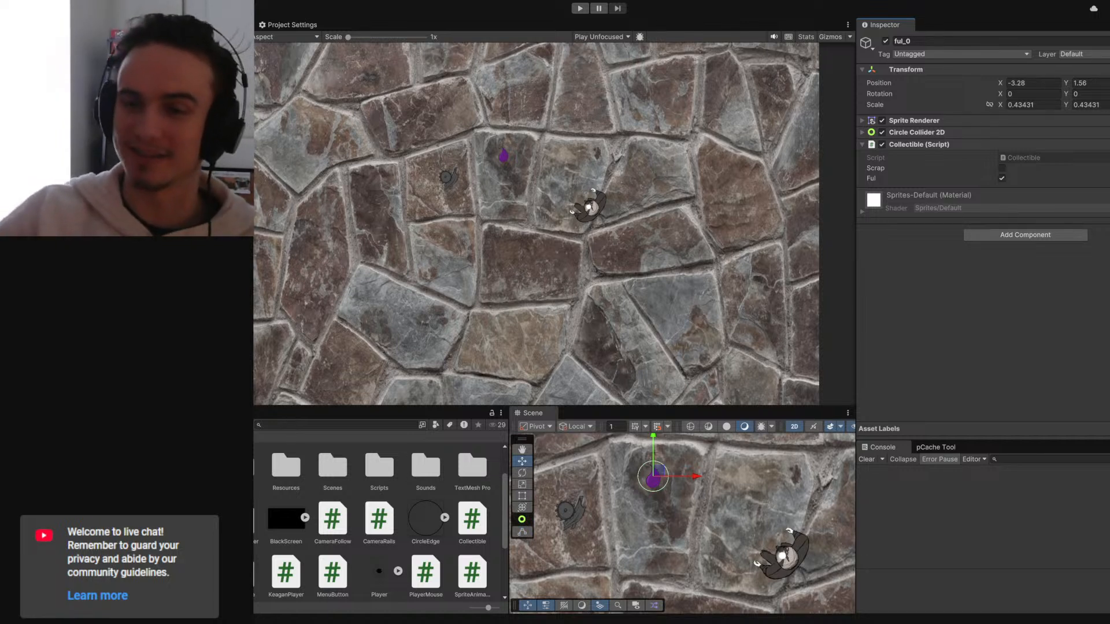
click(127, 324)
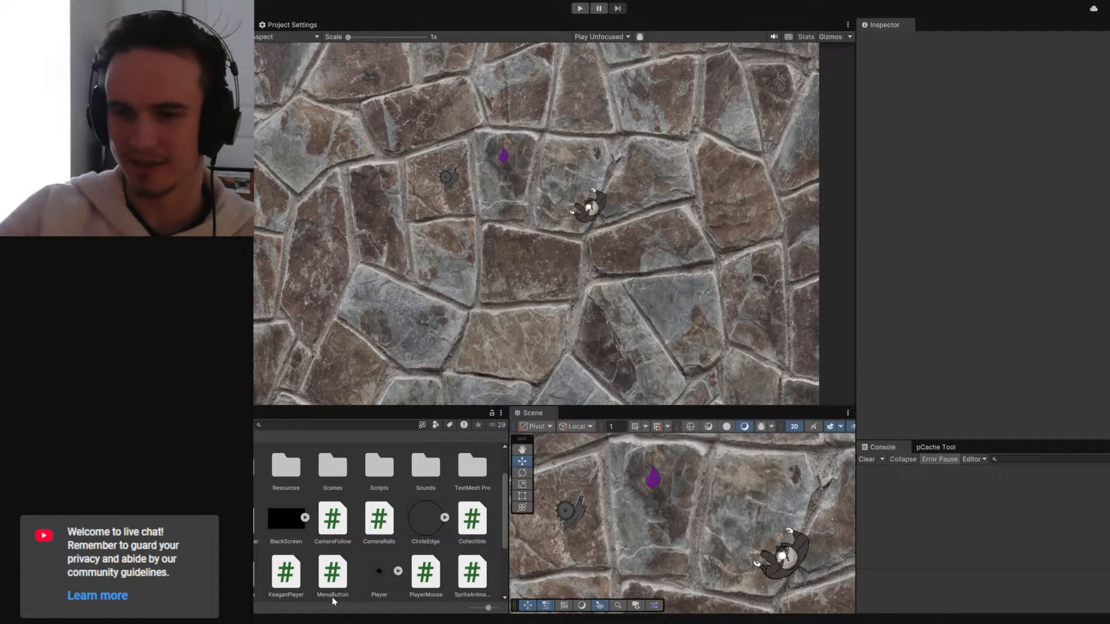
key(alt+Tab)
key(Down)
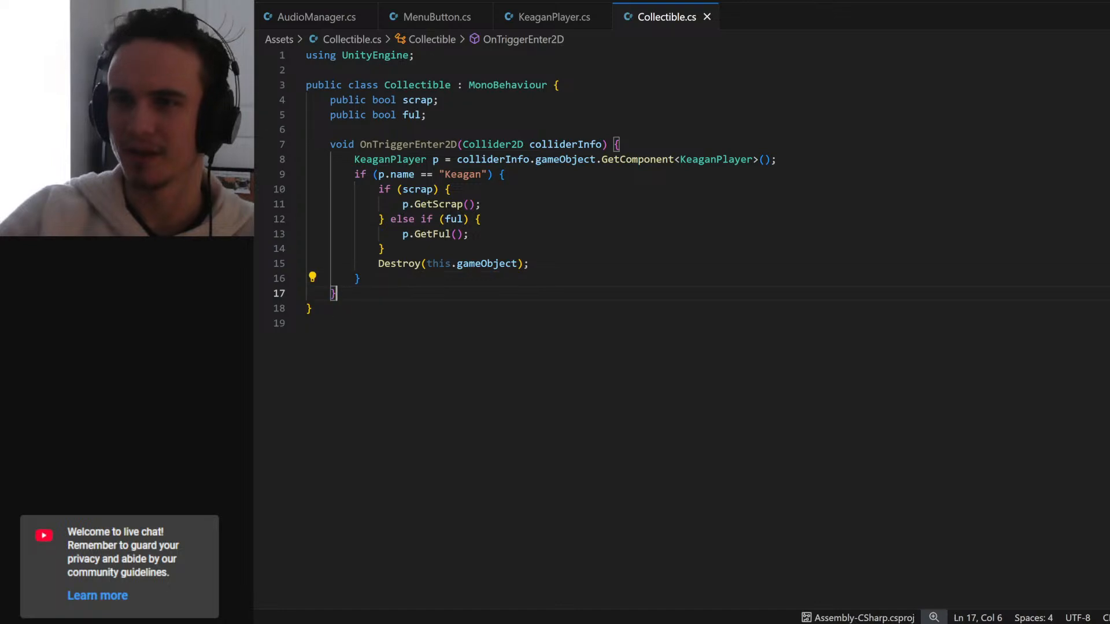
key(Up)
click(737, 623)
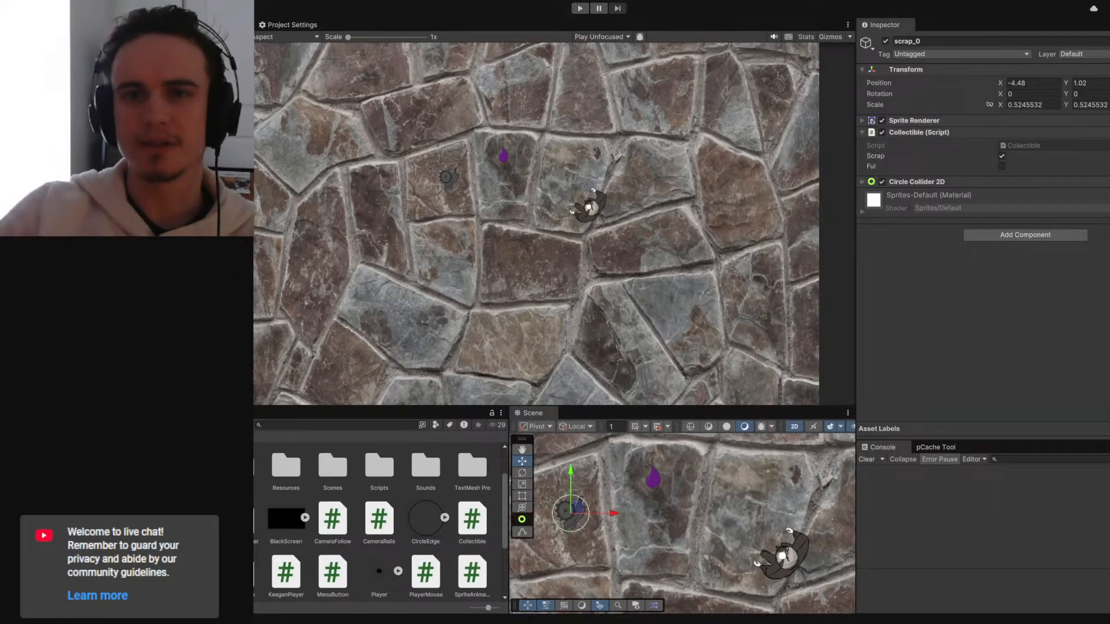
- Create an empty game object in the scene and name it drift
key(ctrl+shift+n)
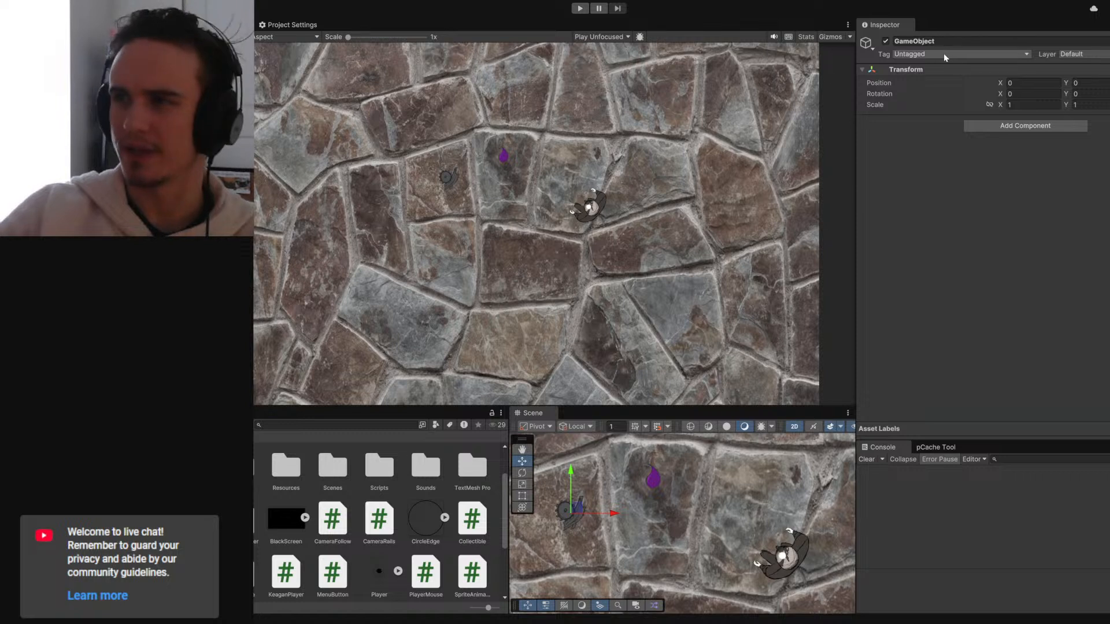
click(913, 41)
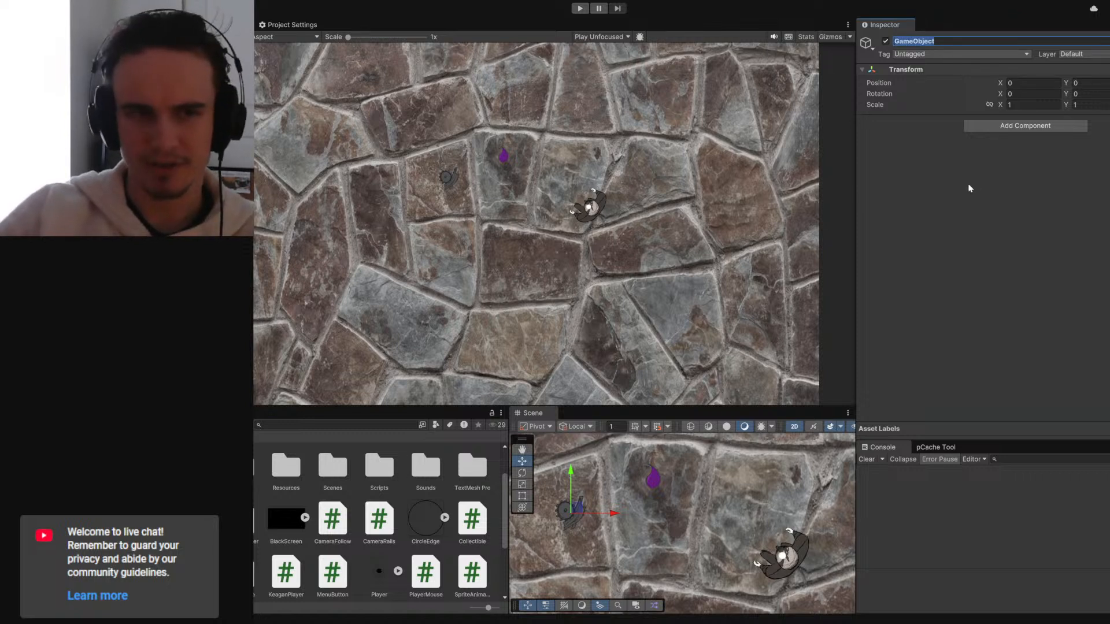
text(drift)
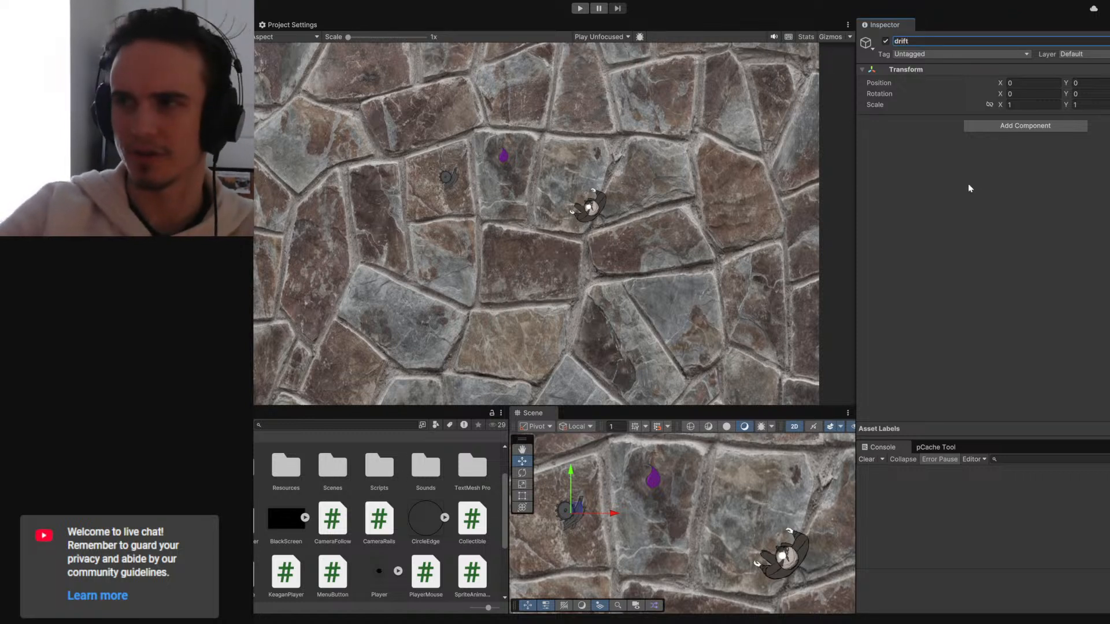
- Rename the scrap_0 object to scrap and the ful_0 object to ful
key(ctrl+z)
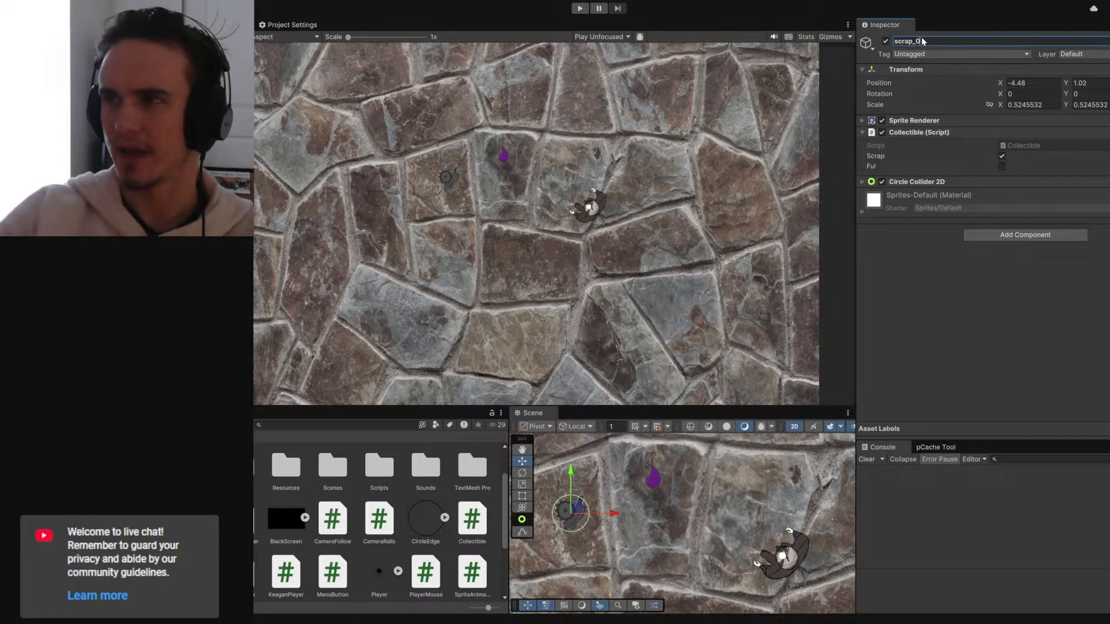
key(BackSpace)
key(BackSpace)
click(115, 156)
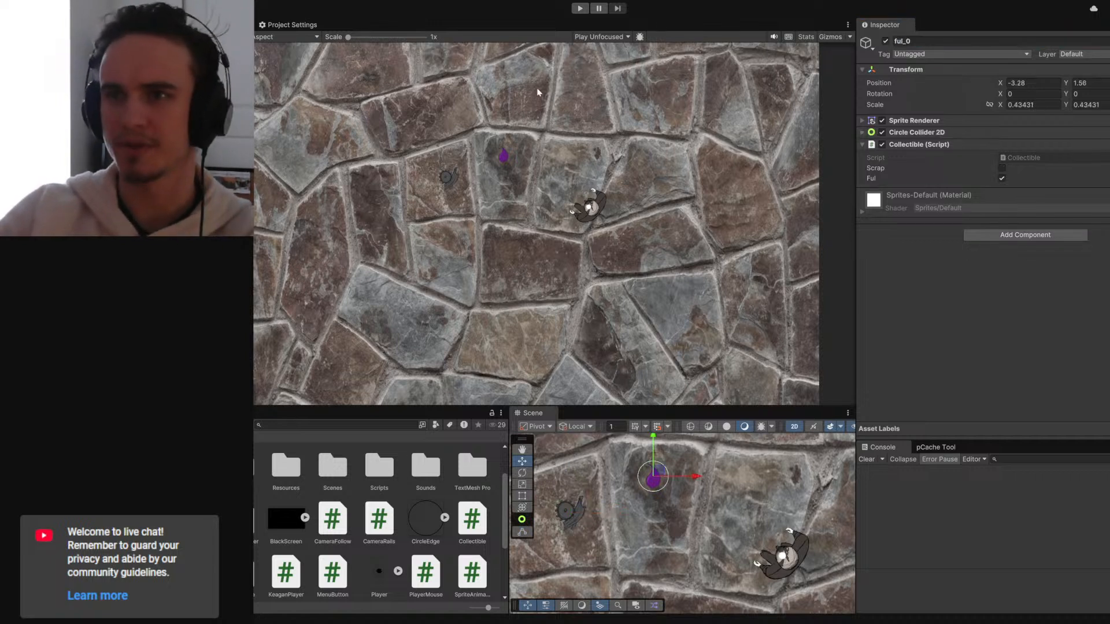
drag(912, 42, 903, 42)
key(BackSpace)
click(924, 297)
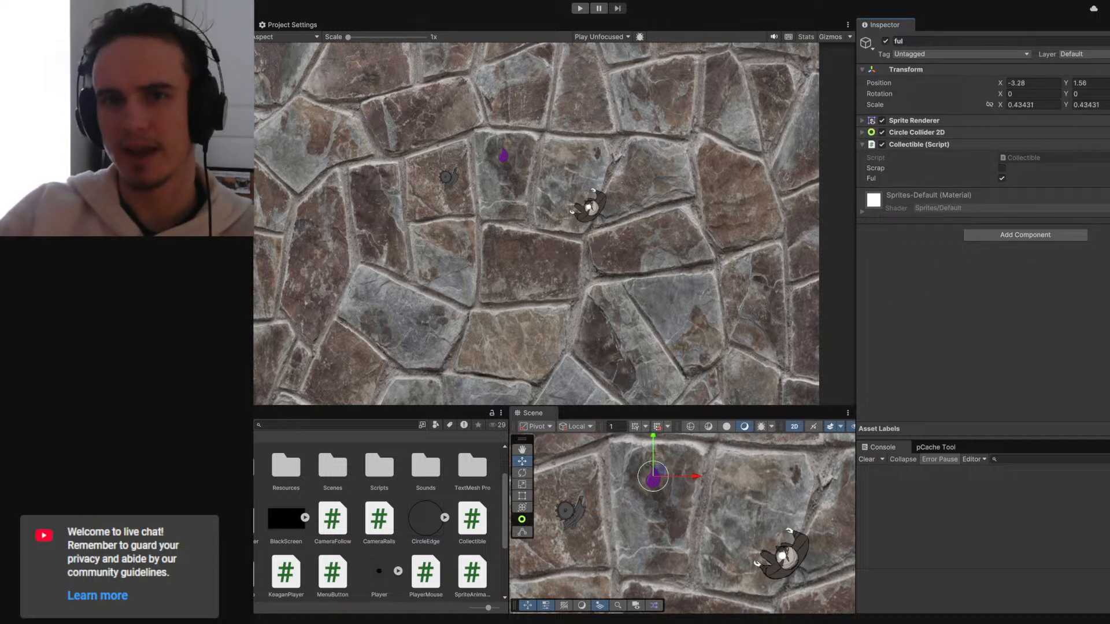
- Create a script named Drift and add it as a component to the drift object
key(ctrl+y)
click(1024, 125)
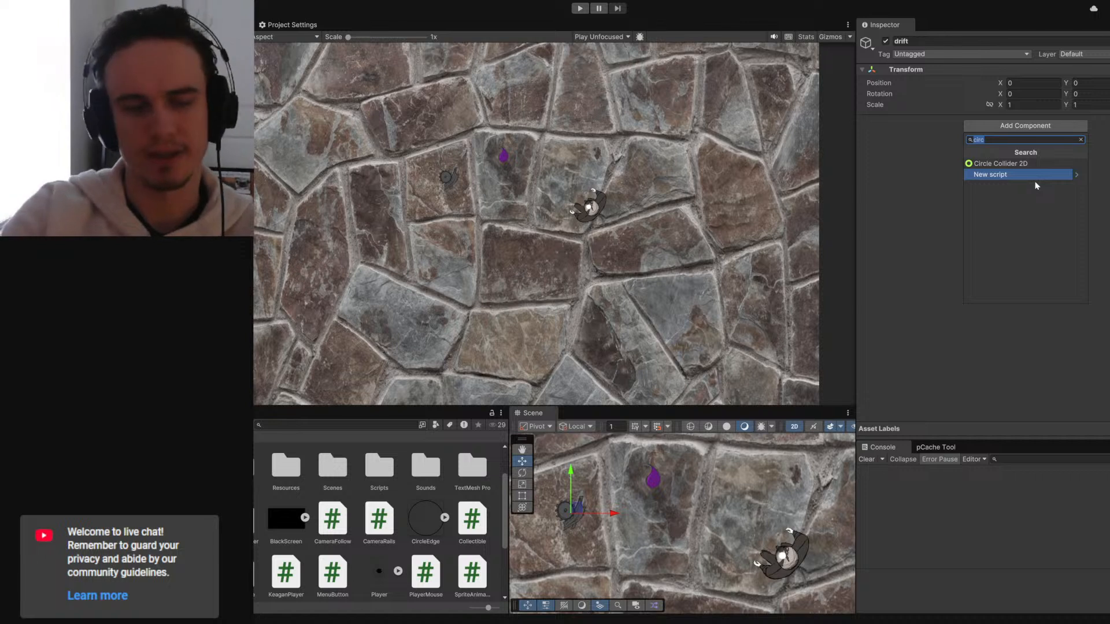
text(Drift)
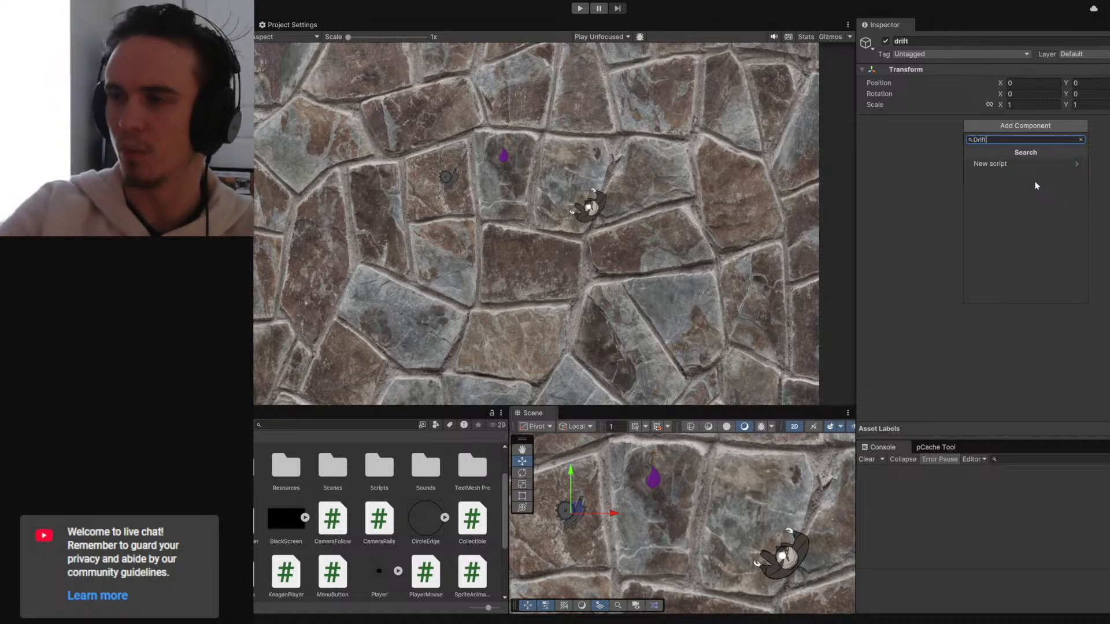
click(1011, 167)
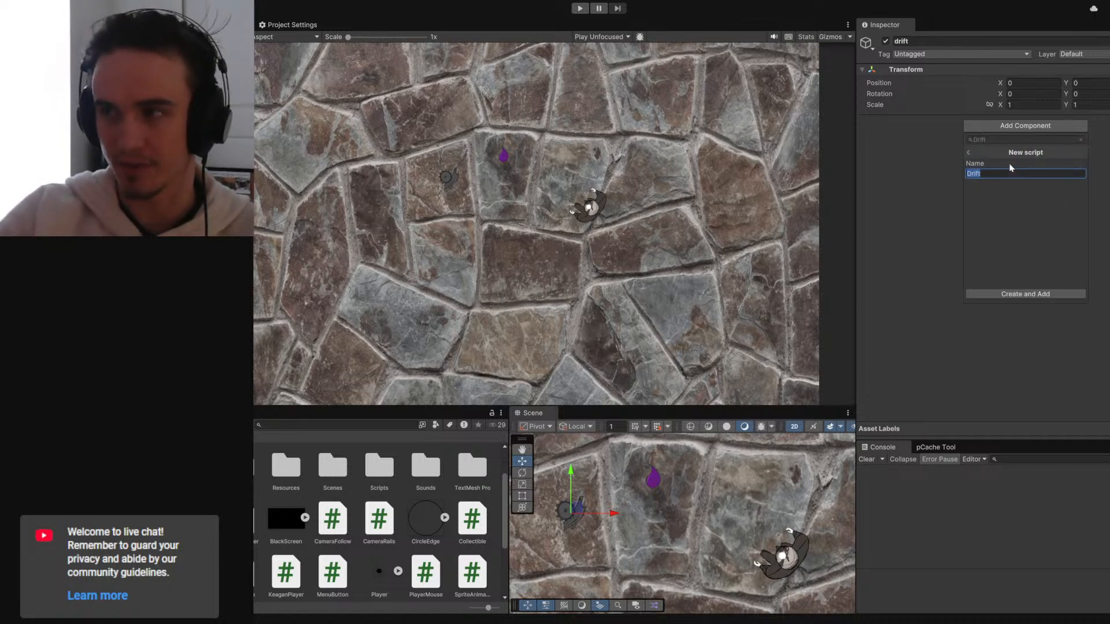
click(1012, 293)
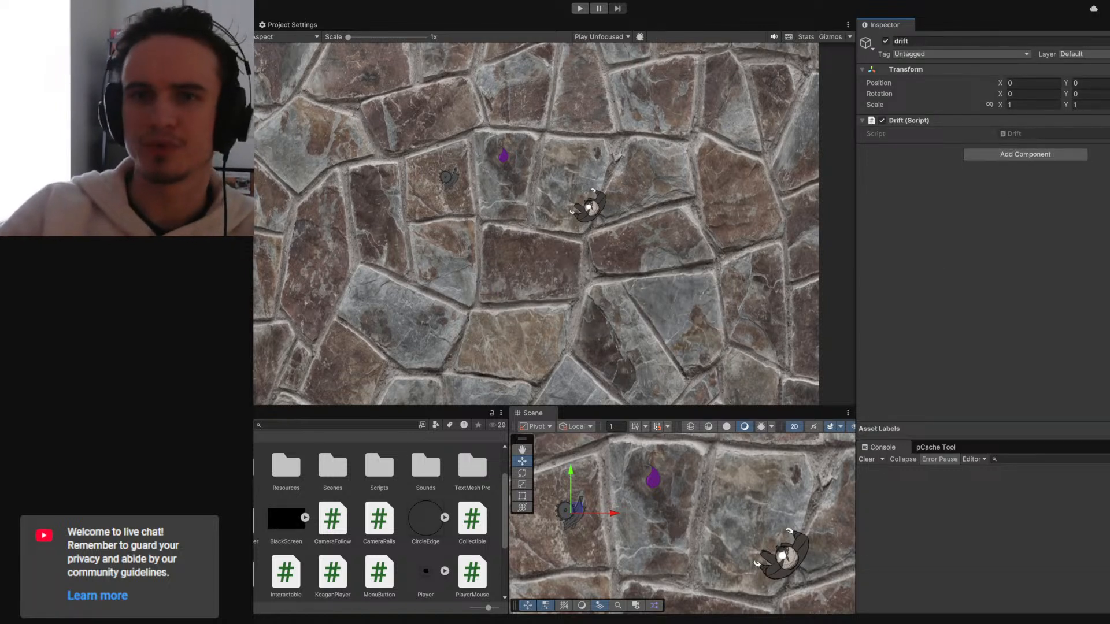
- Move the scrap object to about X -3.96, Y 1.15 and inspect its Circle Collider 2D settings
key(ctrl+z)
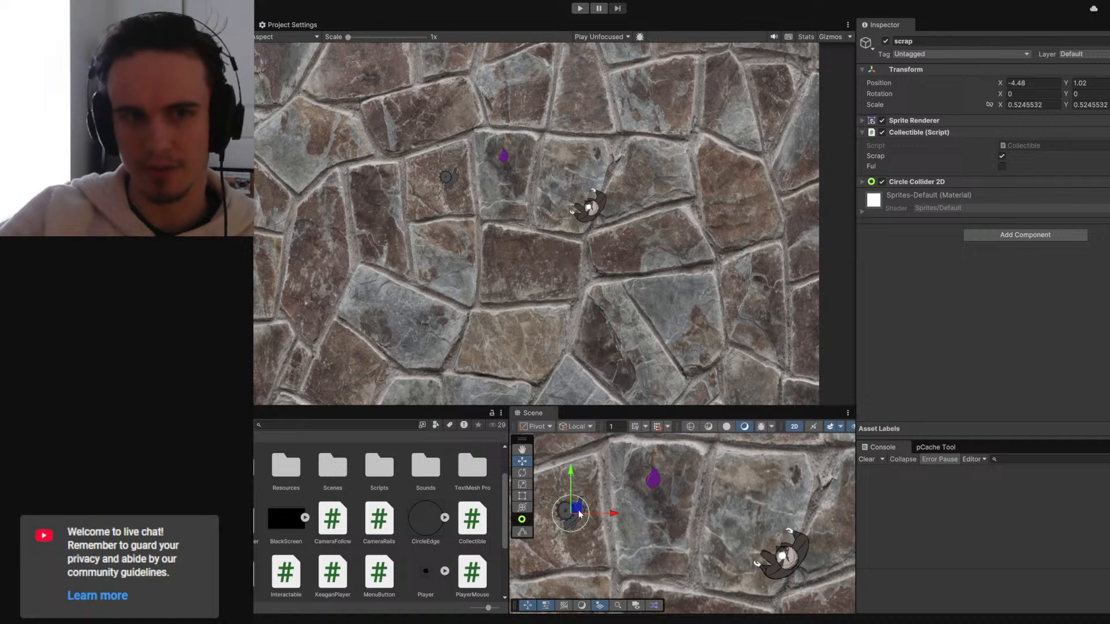
drag(579, 513, 765, 546)
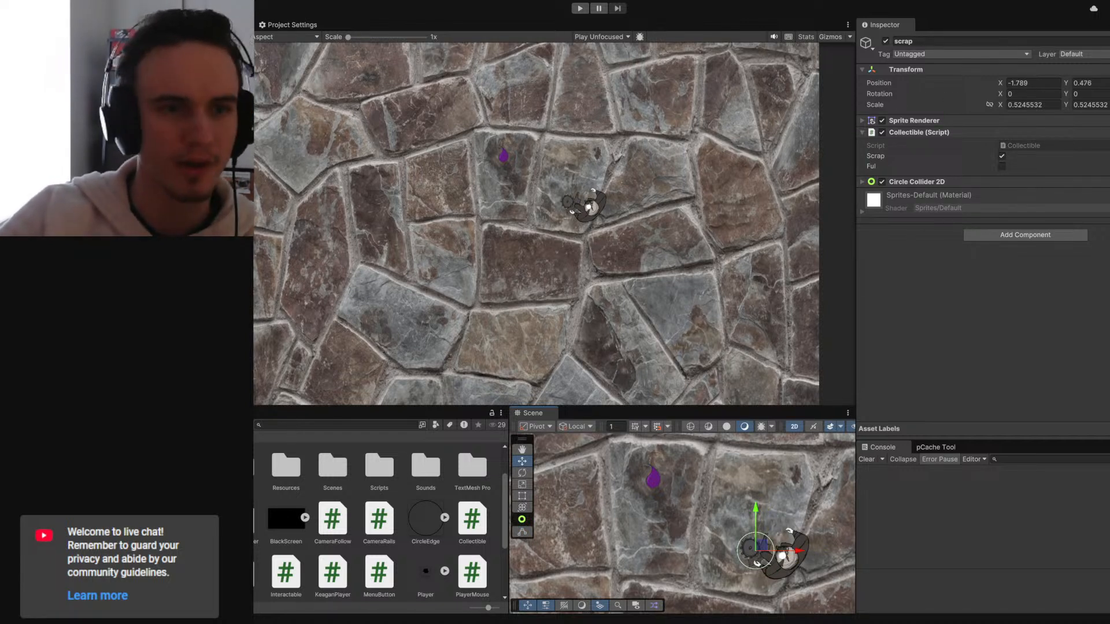
drag(759, 544, 610, 499)
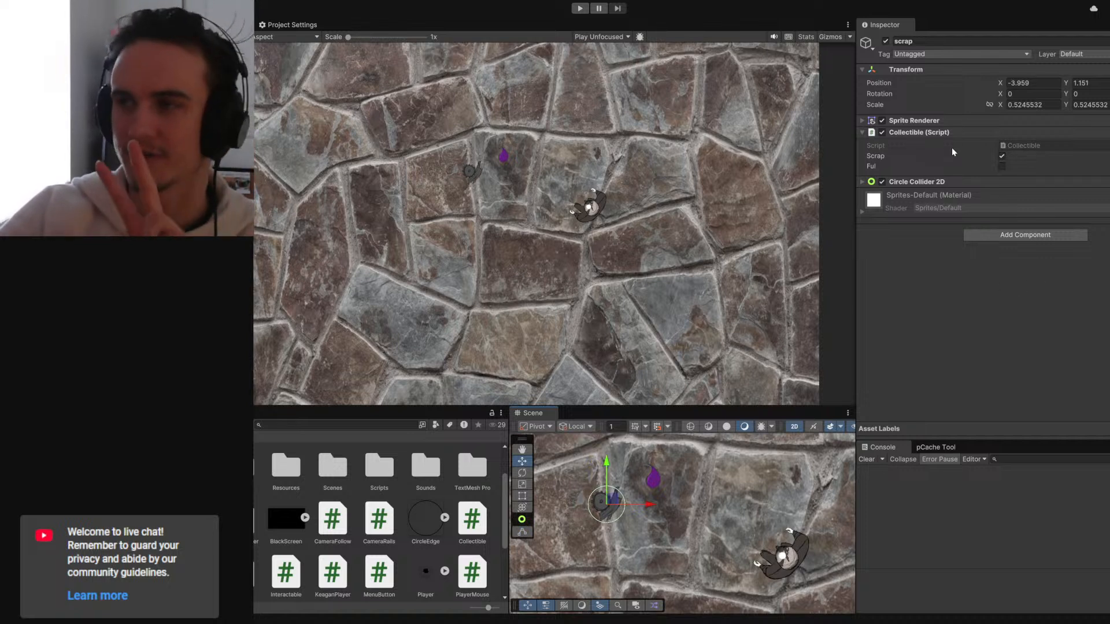
click(862, 182)
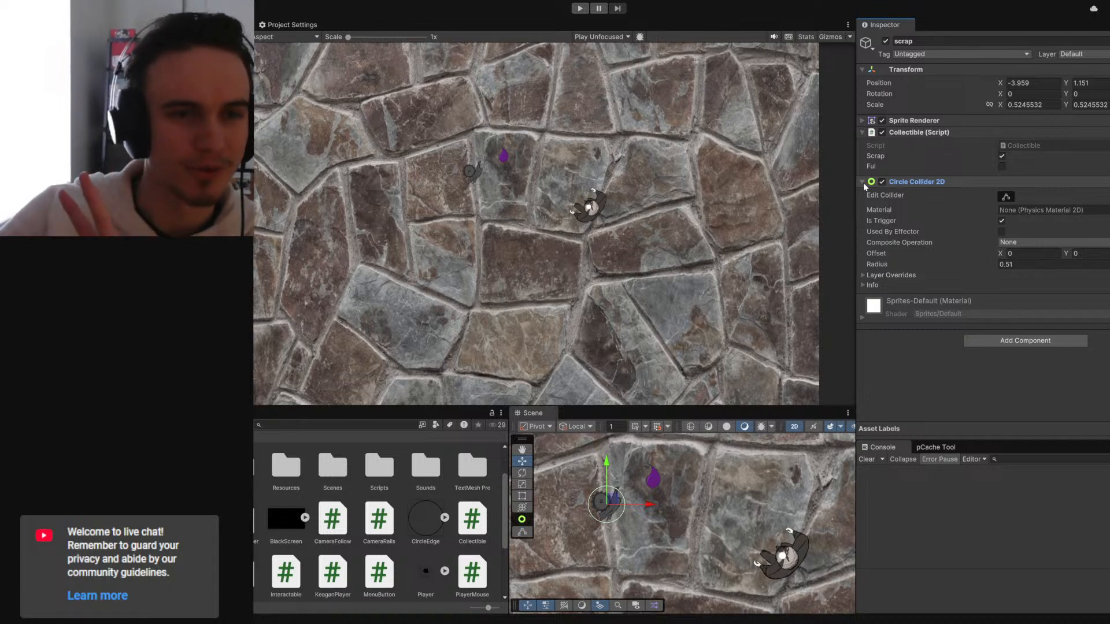
click(862, 183)
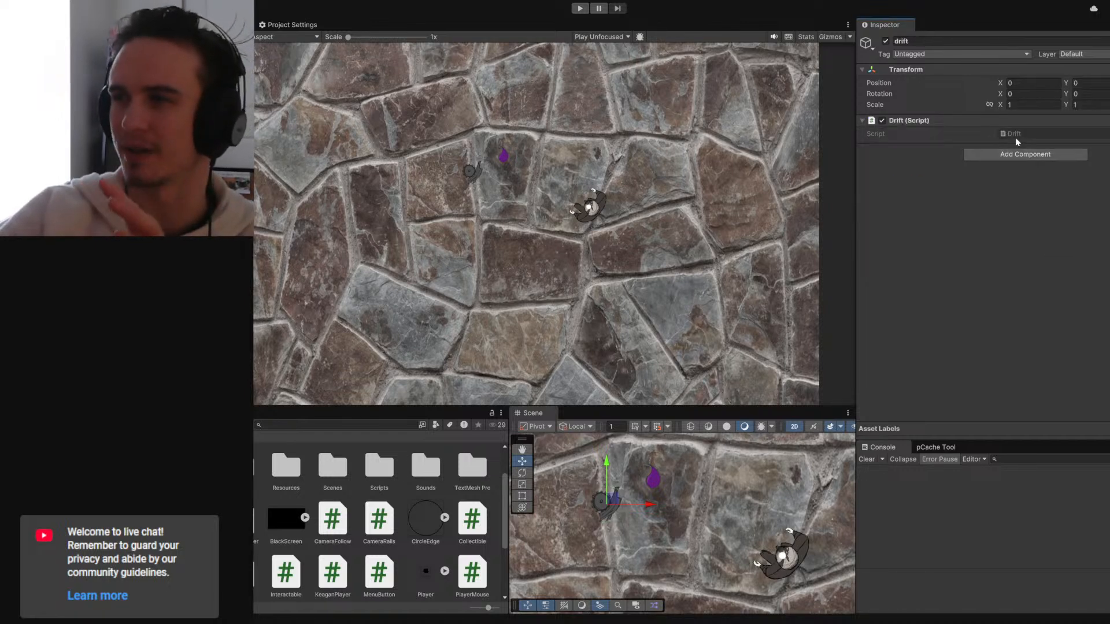
- Open the drift object's Drift script in the code editor and delete the template methods from the class
double_click(1020, 134)
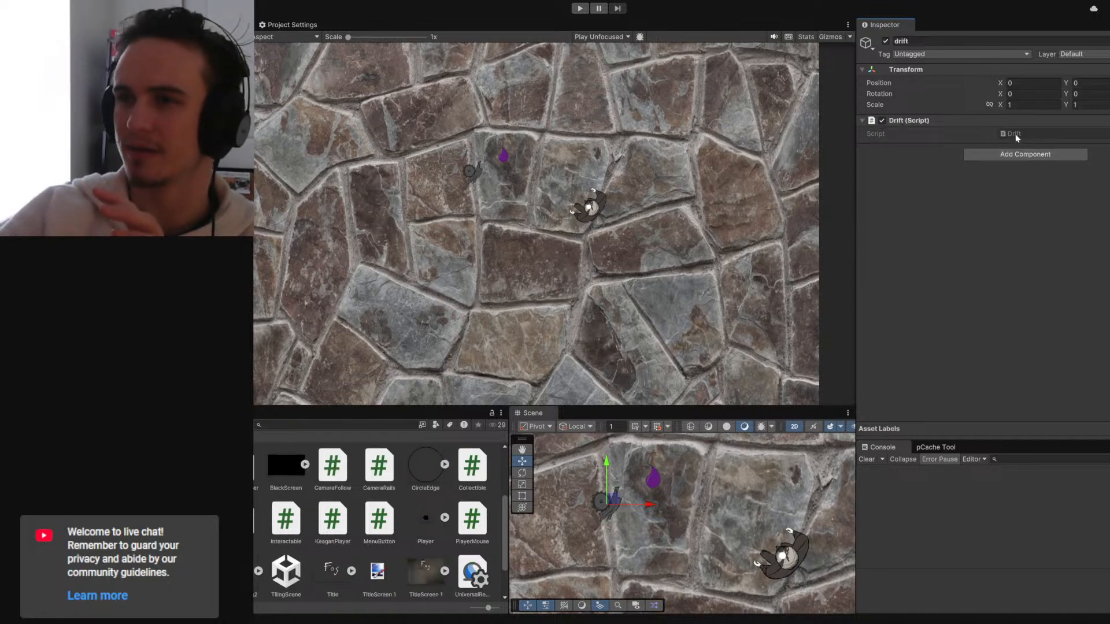
drag(338, 264, 330, 114)
key(BackSpace)
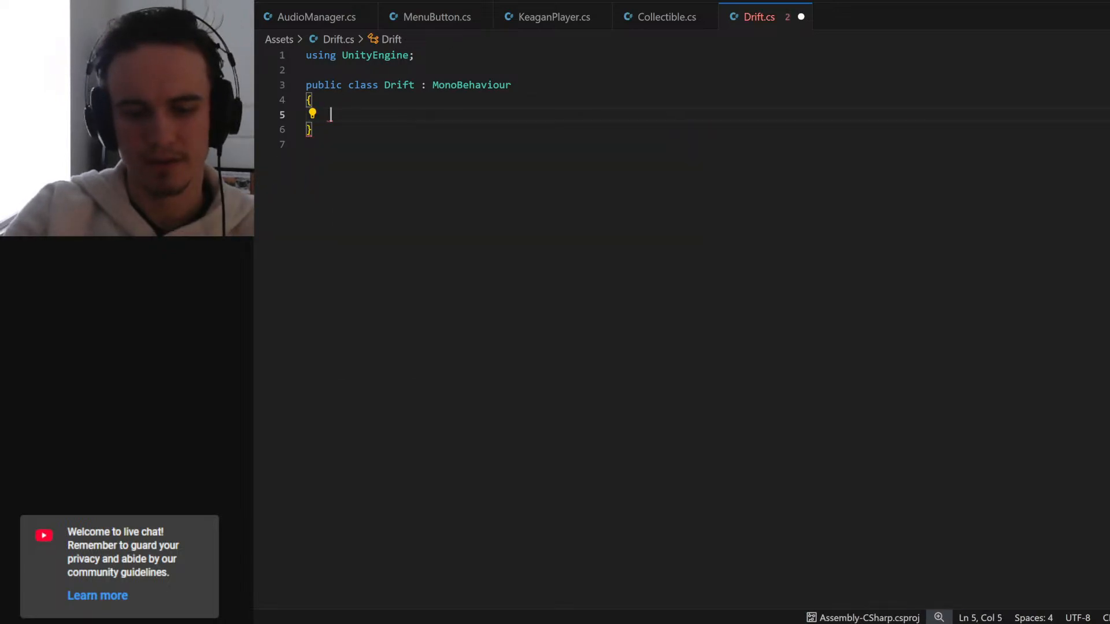
- Declare the field public float driftspeed; in the Drift class and save the script
text(public float dr)
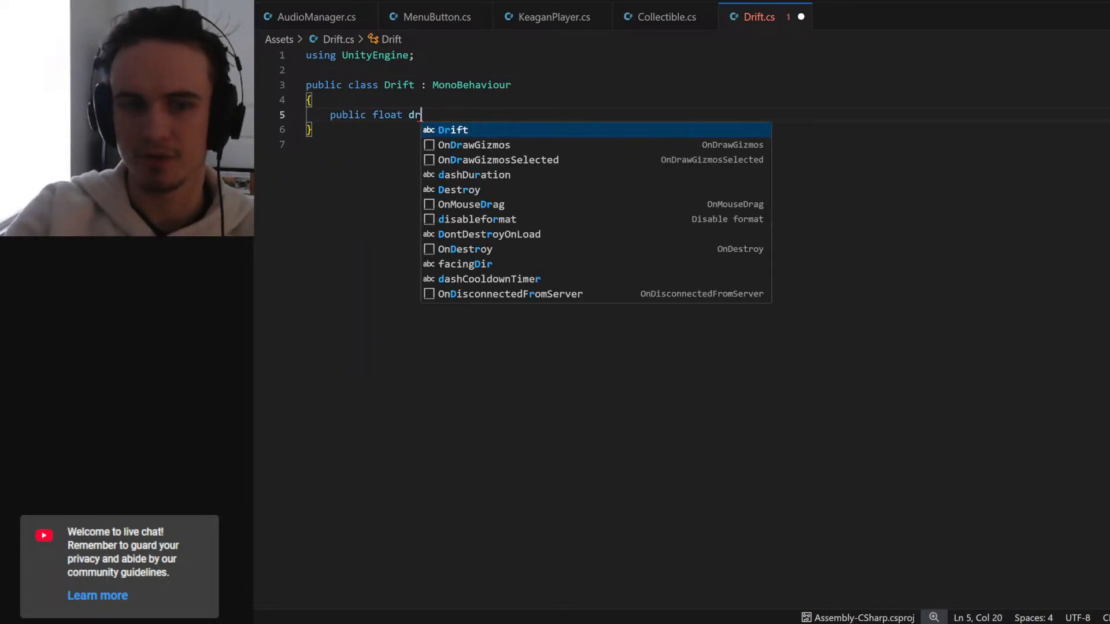
text(iftspeed;)
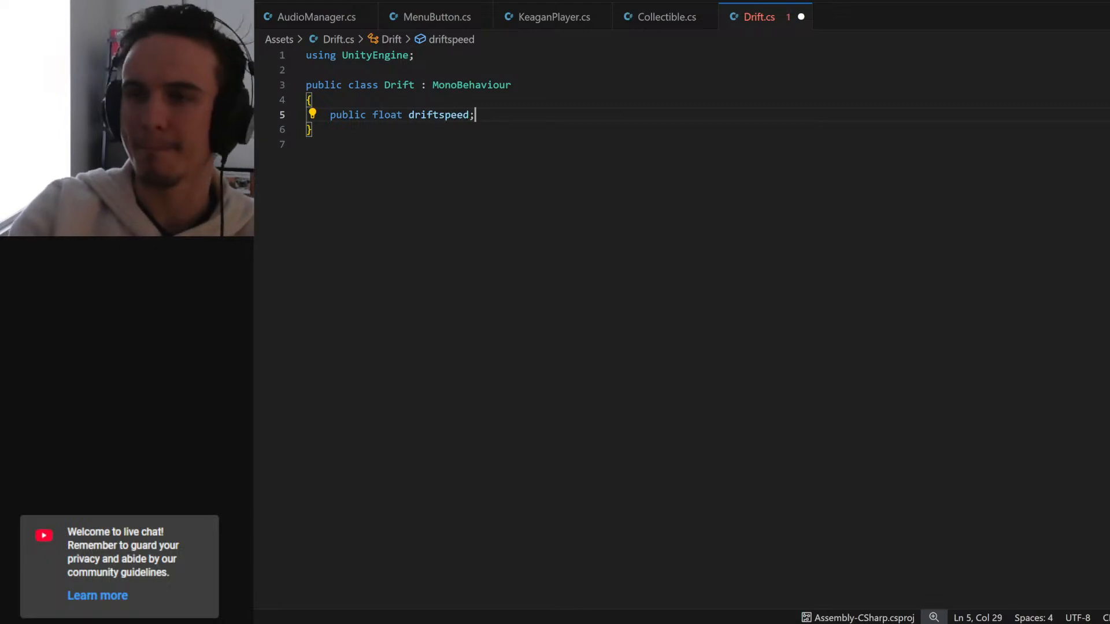
key(ctrl+s)
key(Return)
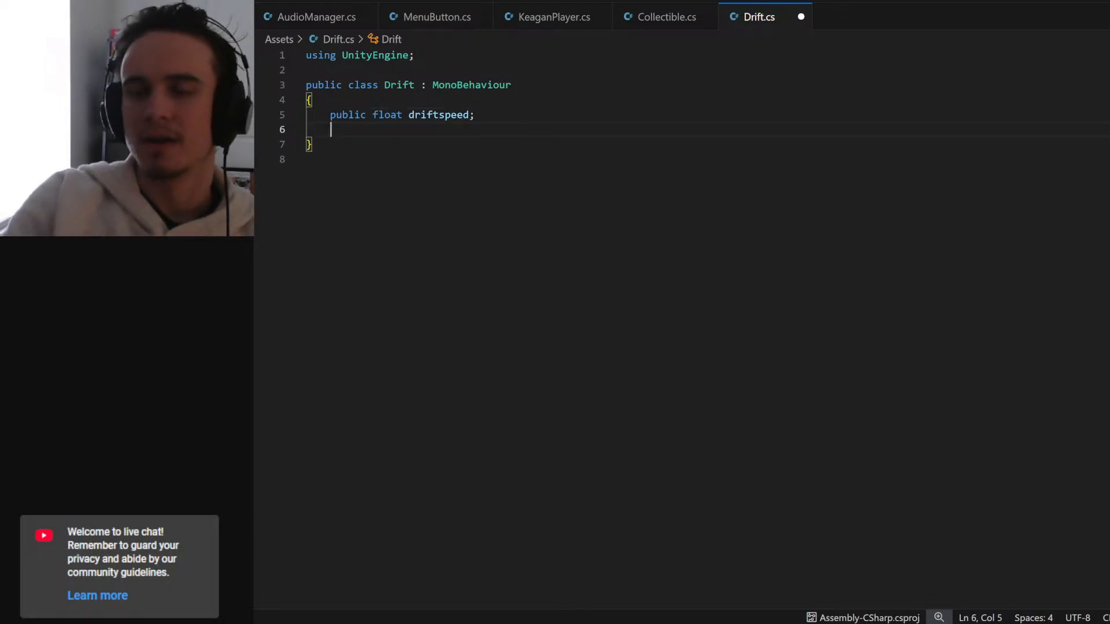
- Move the Drift class's opening brace onto the declaration line and add an empty line below the driftspeed field
click(305, 99)
key(BackSpace)
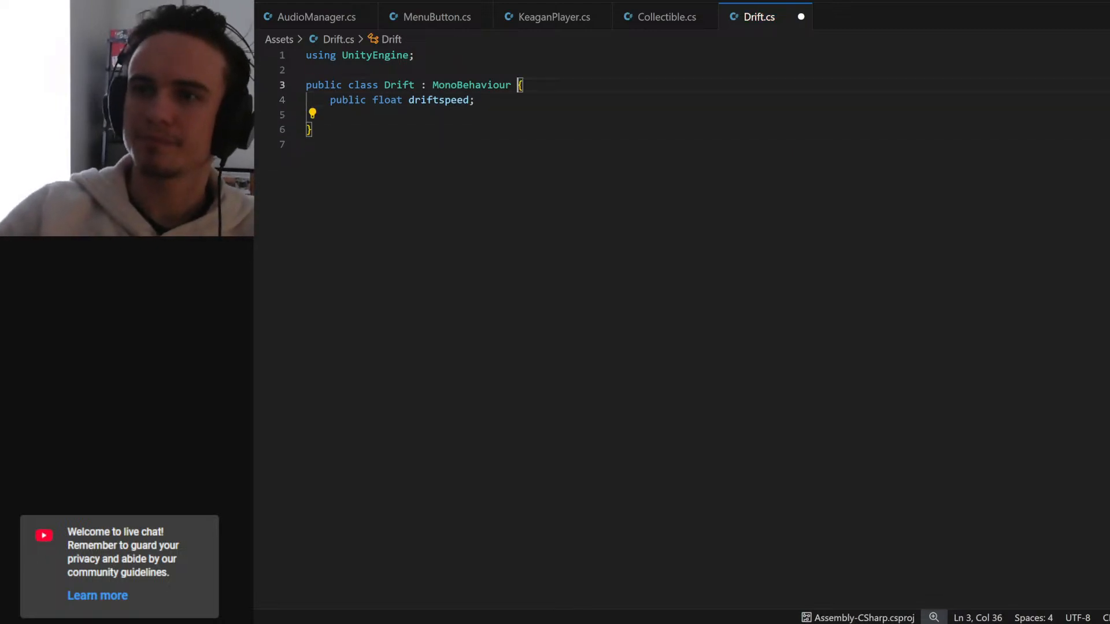
click(307, 115)
key(Return)
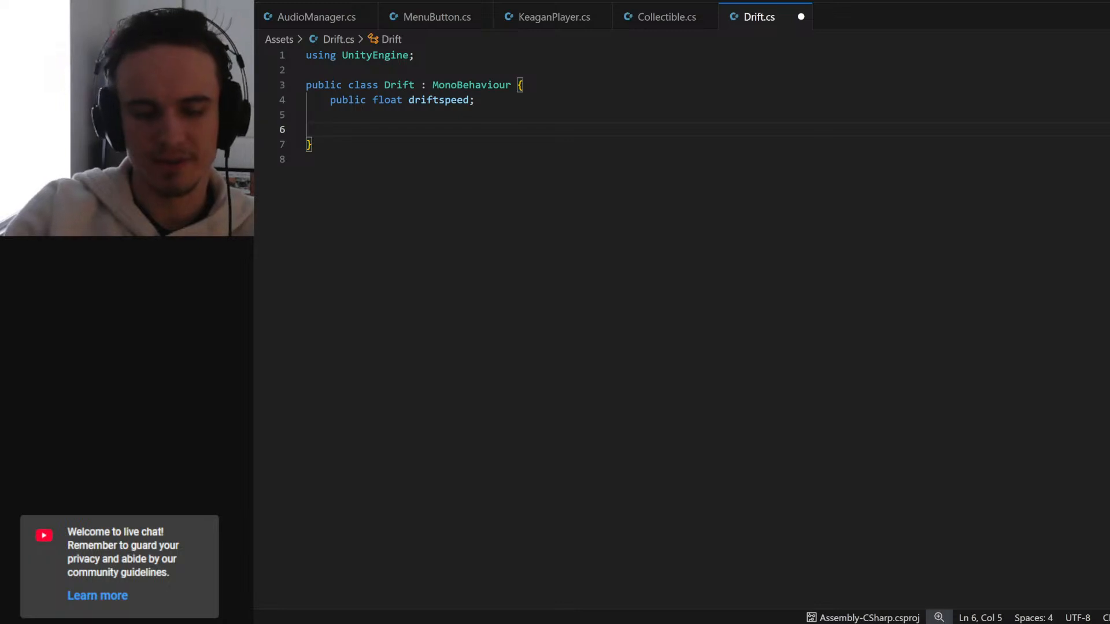
- Add an OnTriggerStay2D(Collider2D other) method to the Drift class
text(OnTrigge)
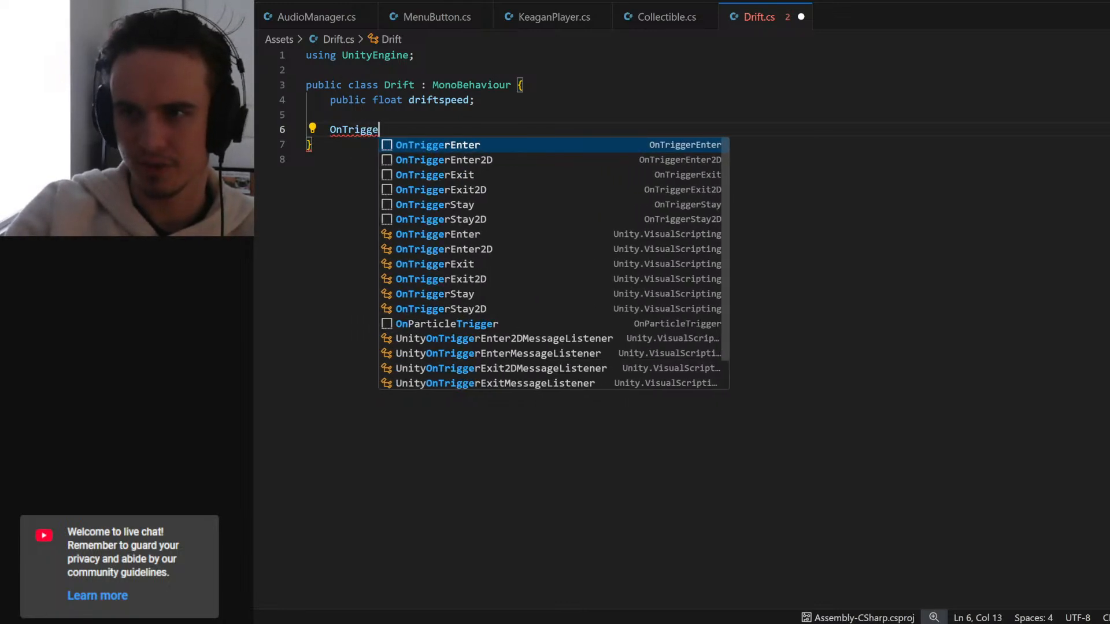
text(rs)
key(Down)
key(Return)
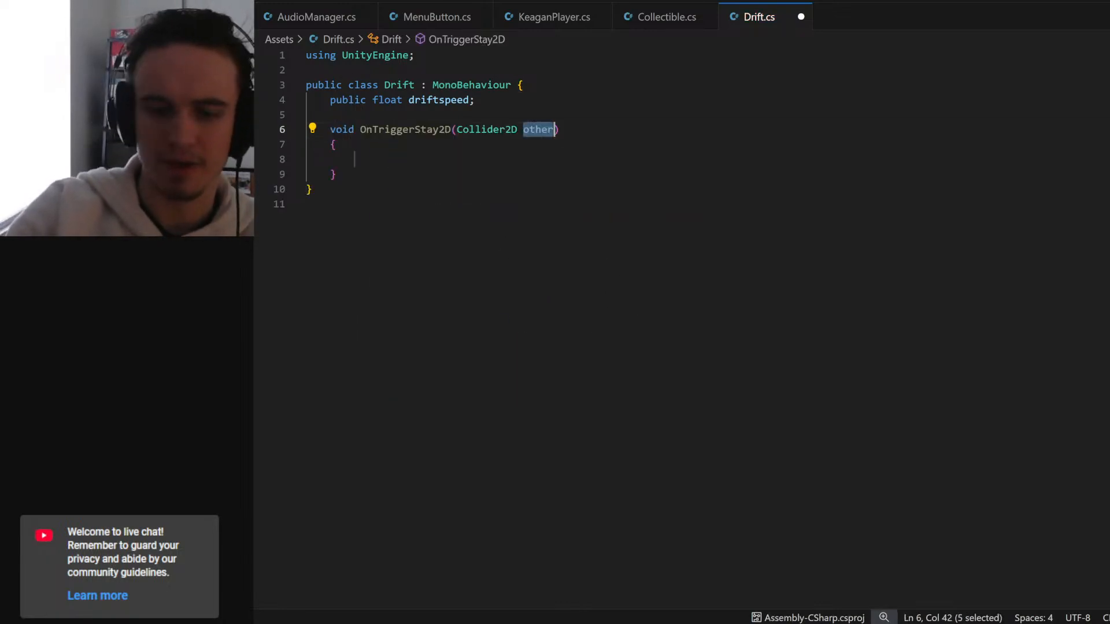
- Move the OnTriggerStay2D method's opening brace onto its signature line and save Drift.cs
key(End)
key(shift+Right)
key(shift+Right)
key(shift+Right)
key(shift+Right)
key(shift+Right)
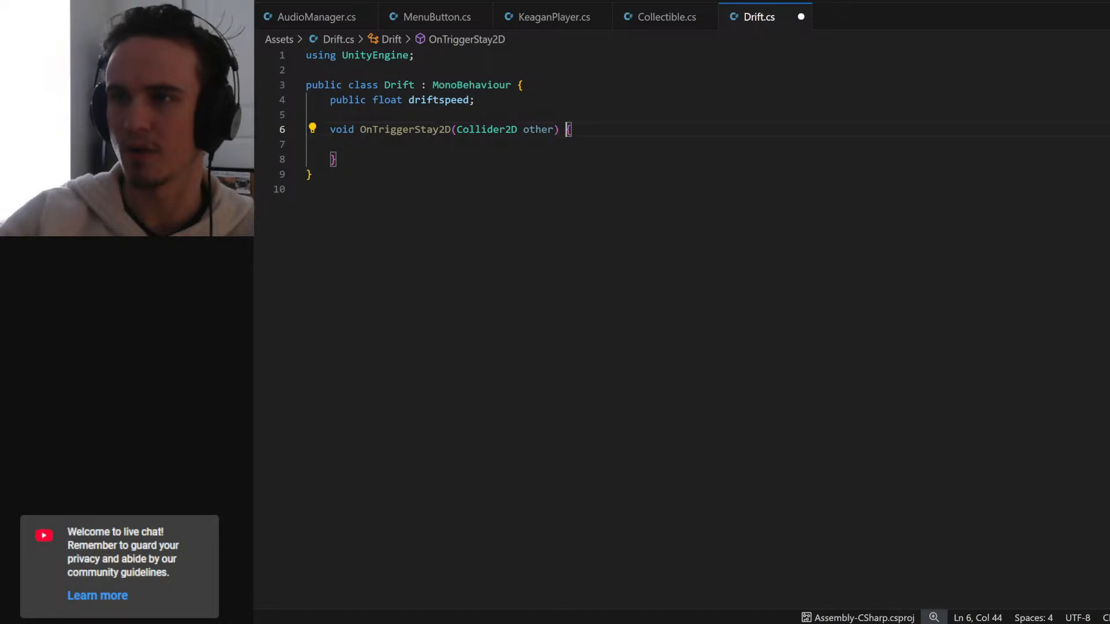
key(Down)
key(ctrl+s)
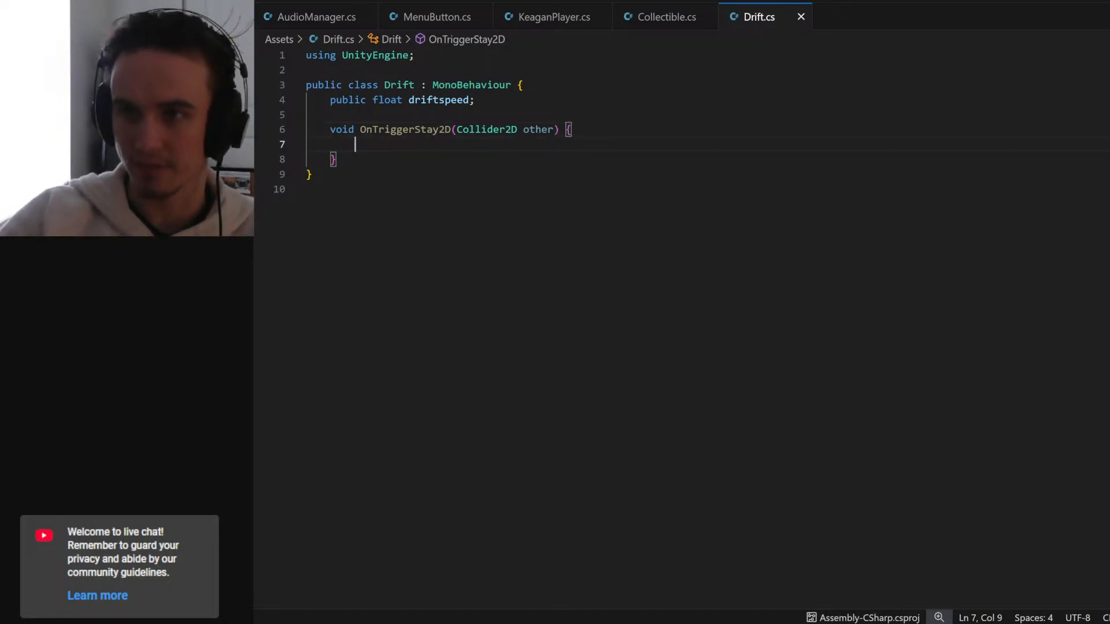
- Close the AudioManager.cs and MenuButton.cs files in the code editor
double_click(530, 130)
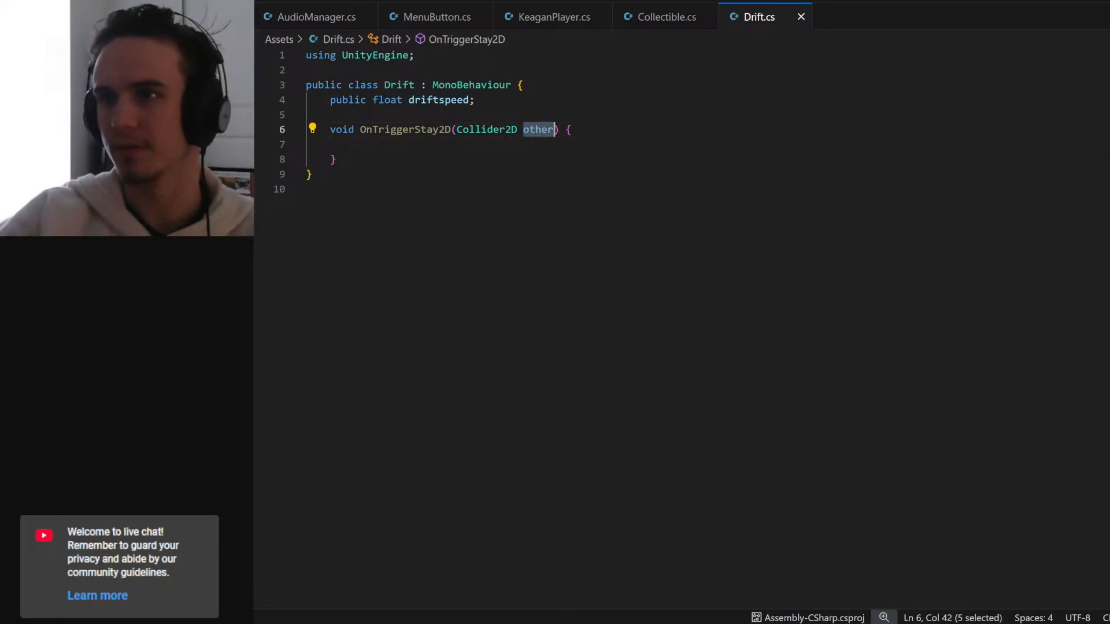
click(545, 18)
click(412, 19)
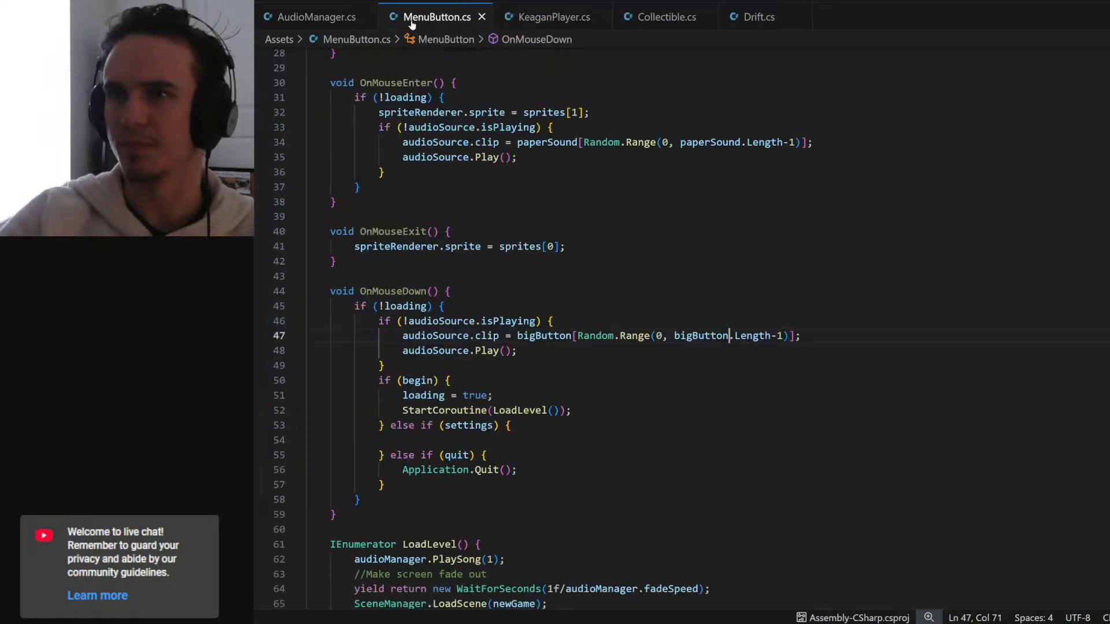
click(358, 18)
click(365, 18)
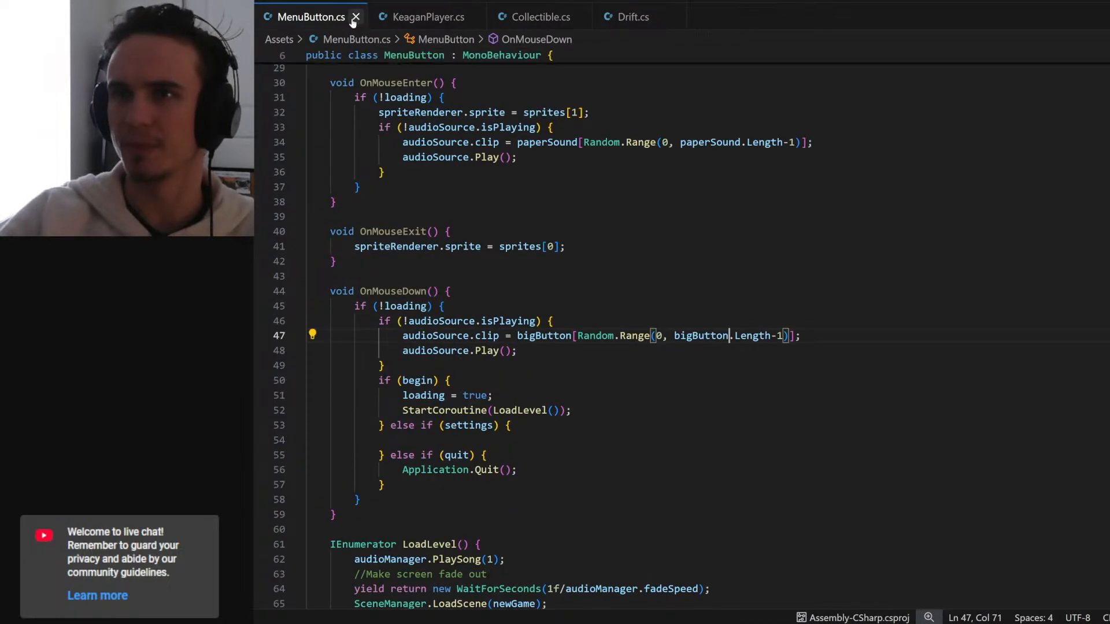
click(355, 17)
- In Collectible.cs, rename the OnTriggerEnter2D parameter colliderInfo to other, including its use in the method body
click(441, 16)
click(540, 19)
click(297, 21)
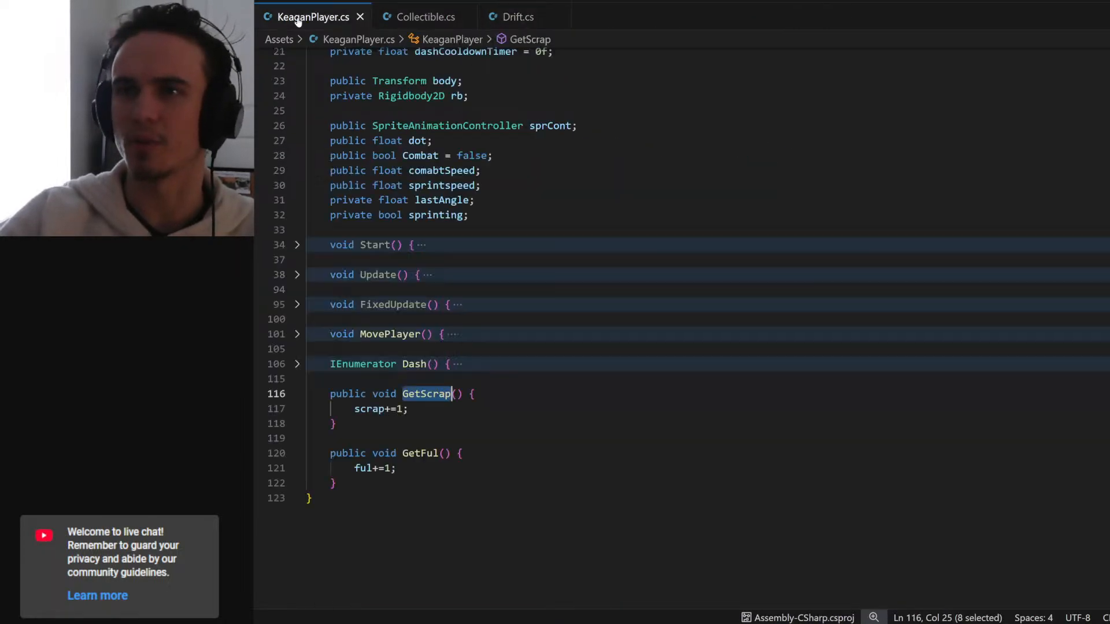
click(426, 17)
double_click(565, 144)
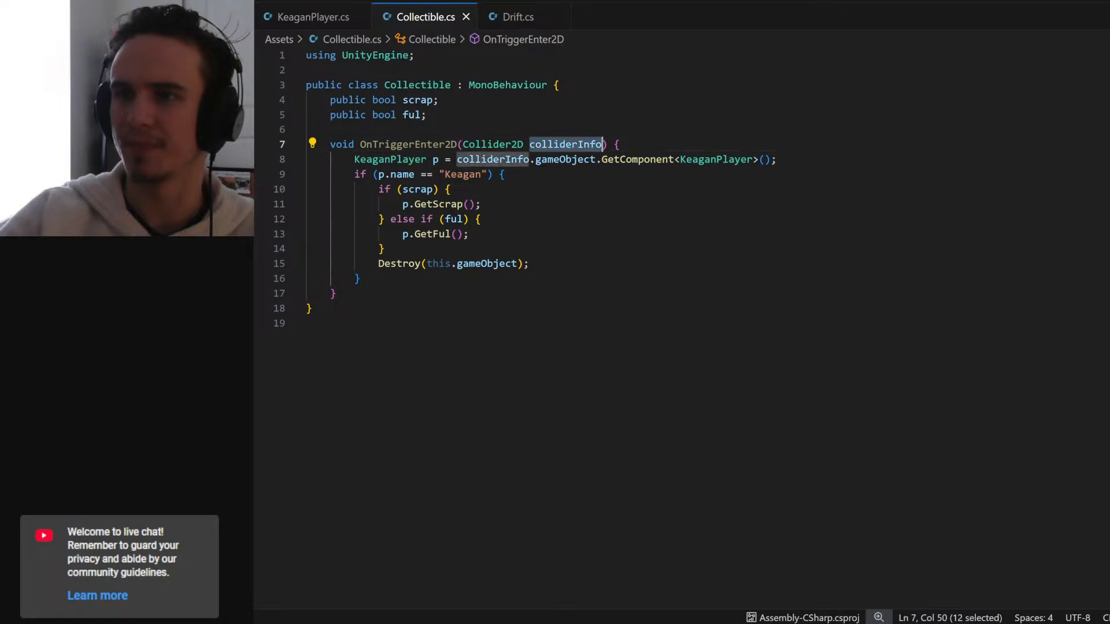
key(F2)
text(other)
key(Return)
- Copy the OnTriggerEnter2D body from Collectible.cs into the empty OnTriggerStay2D method in Drift.cs and save the file
click(511, 17)
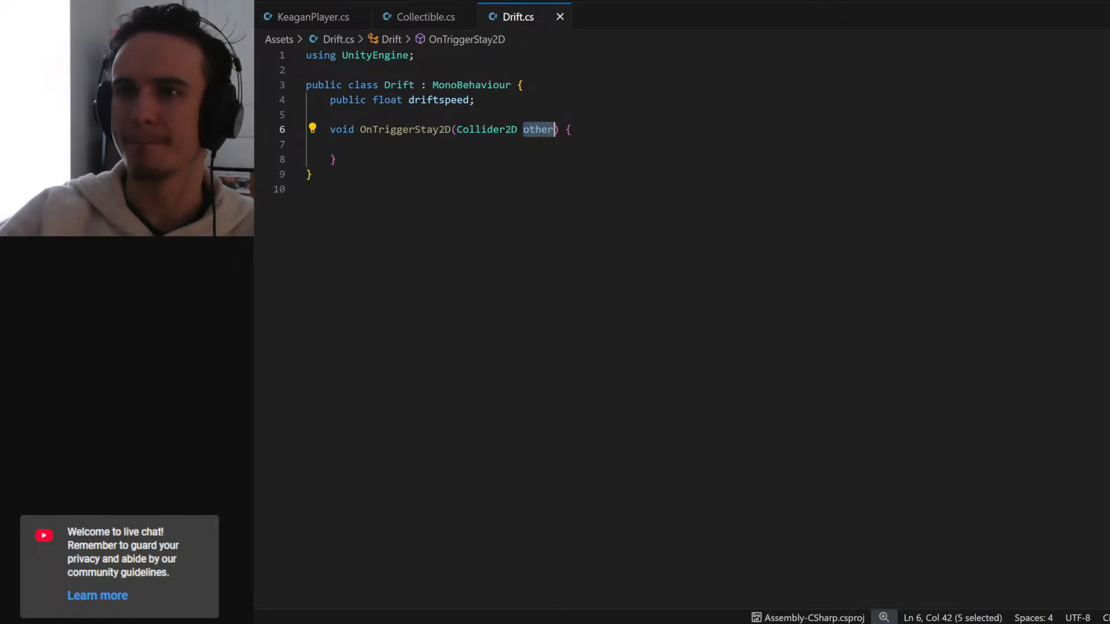
click(355, 144)
click(426, 18)
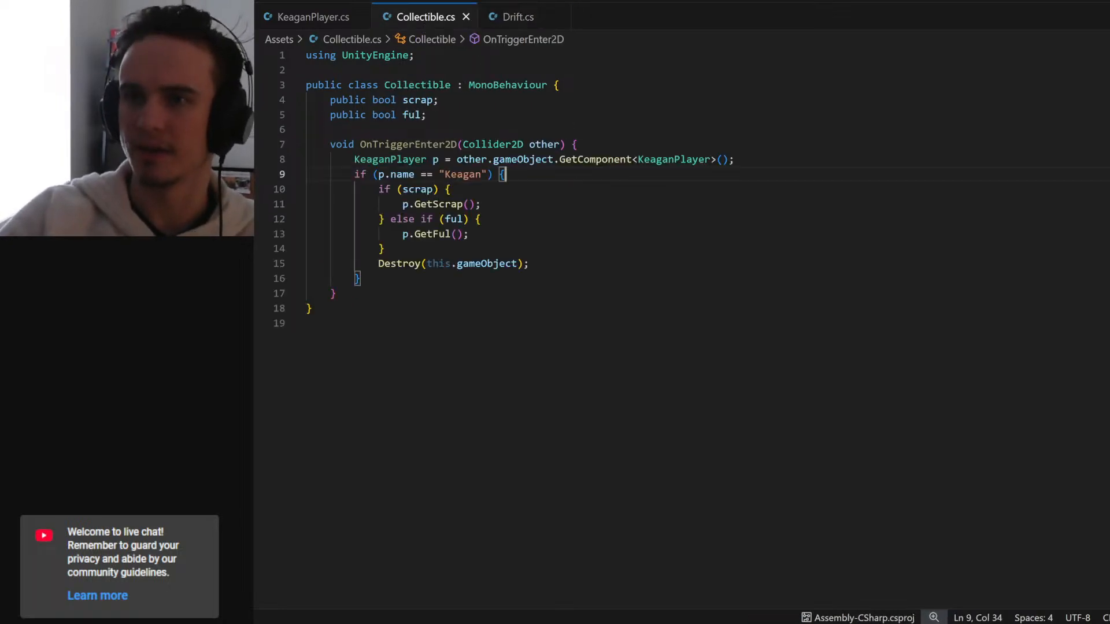
drag(528, 263, 353, 159)
key(ctrl+c)
click(512, 17)
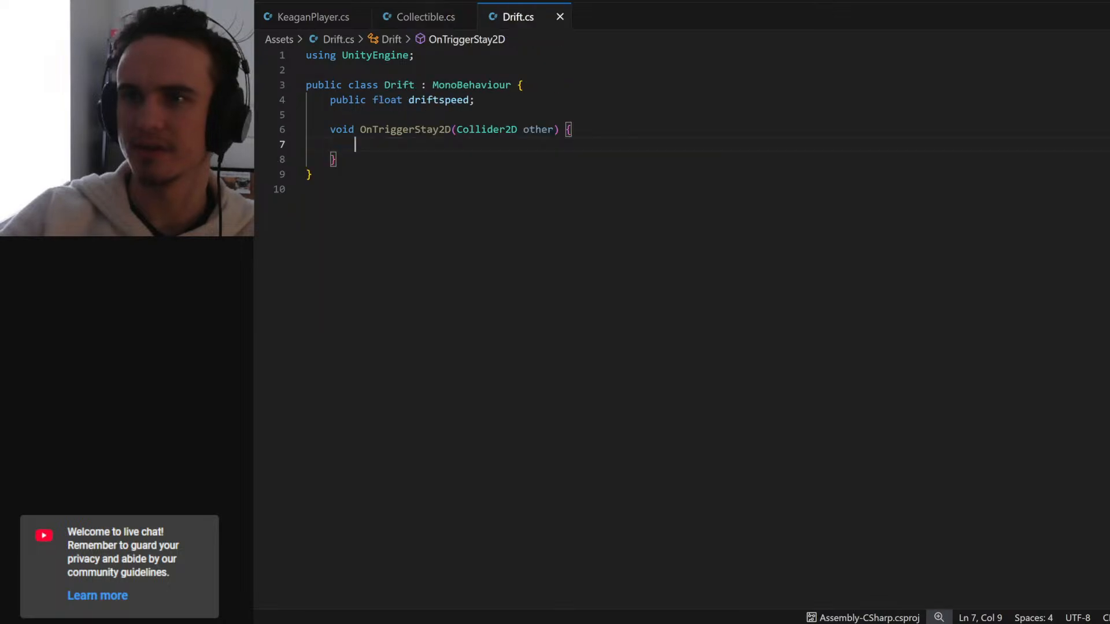
key(ctrl+v)
click(474, 100)
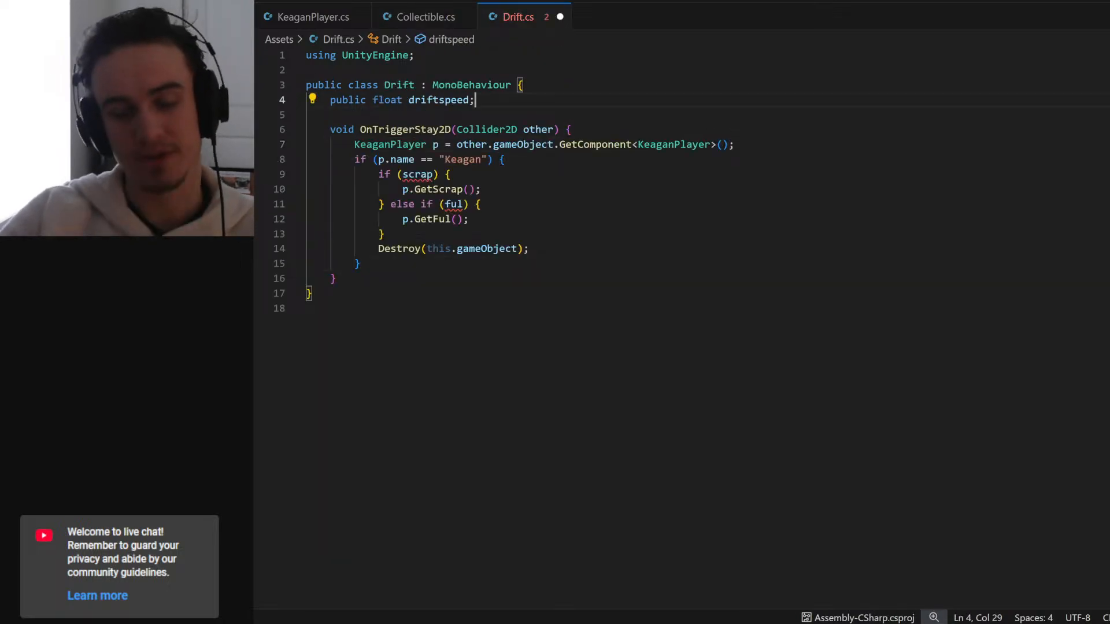
key(ctrl+s)
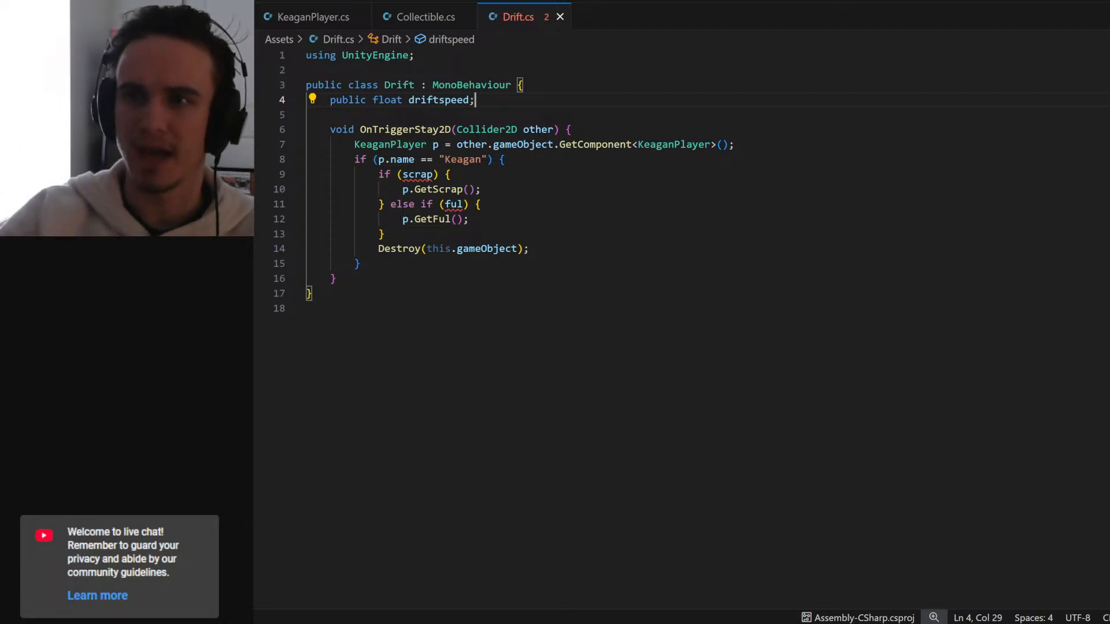
- Delete the scrap/ful conditions and the Destroy(this.gameObject) call from the player name check in Drift.cs
double_click(439, 99)
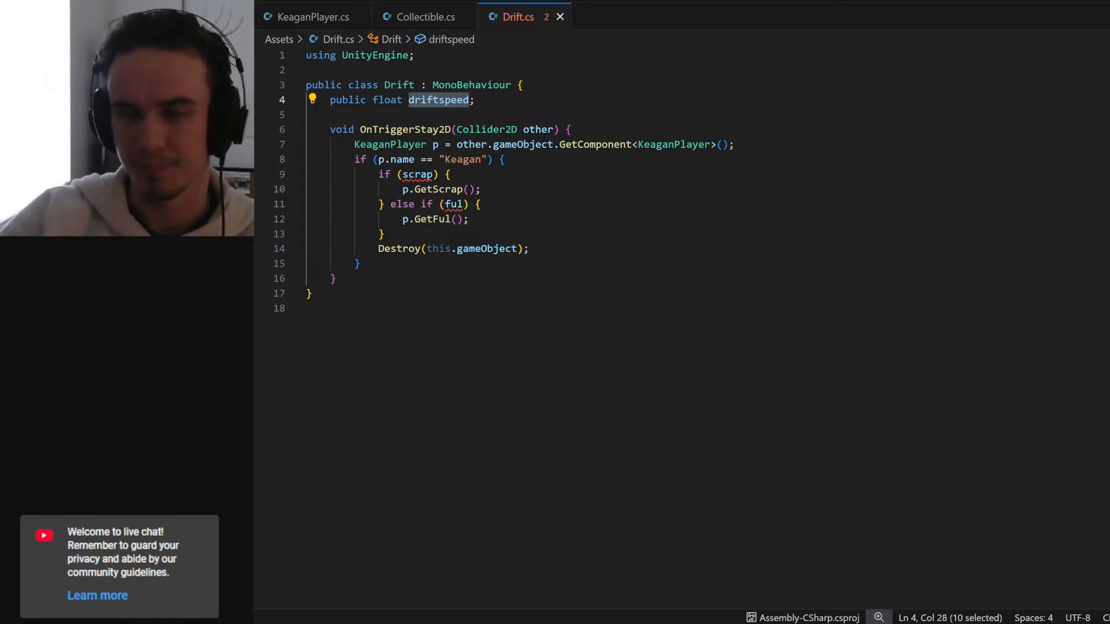
click(385, 234)
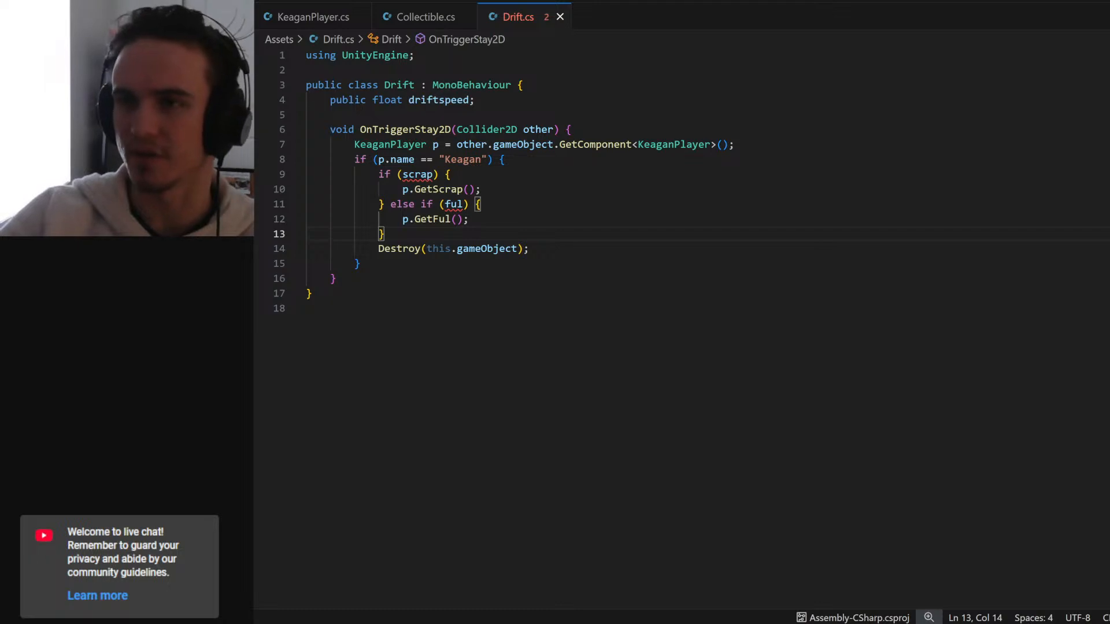
shift+click(312, 189)
shift+click(311, 174)
key(Delete)
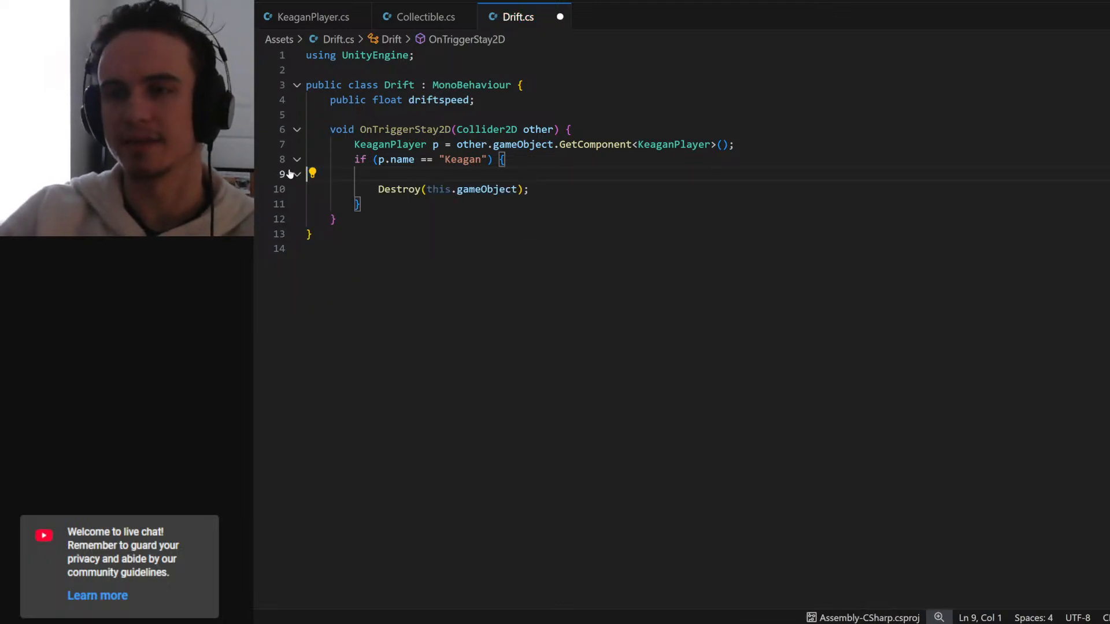
key(Delete)
key(End)
key(shift+Home)
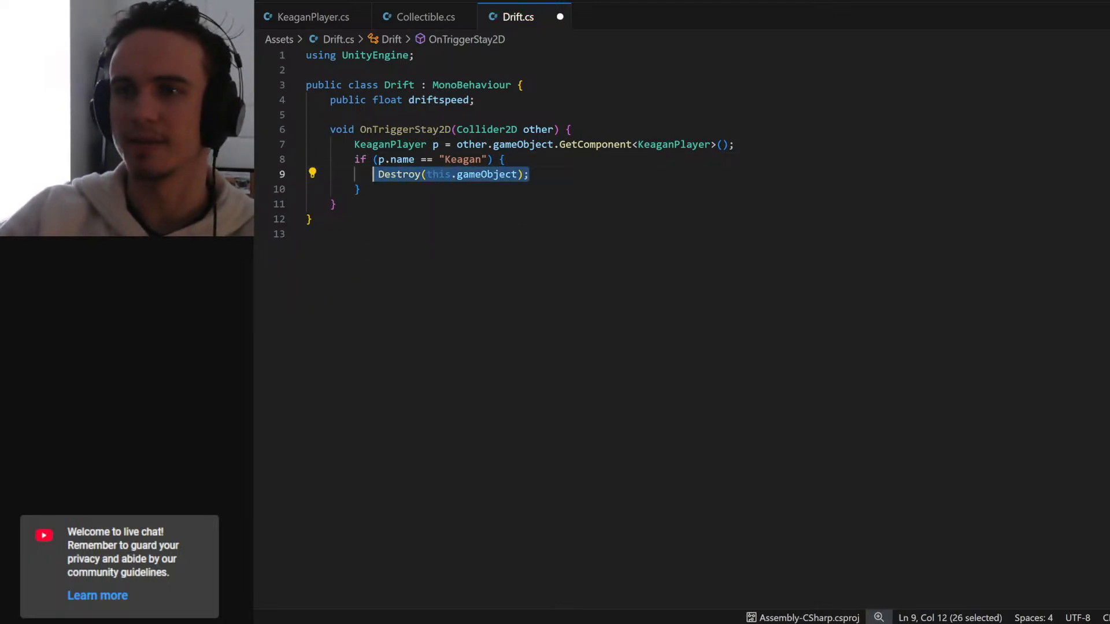
key(Home)
key(shift+End)
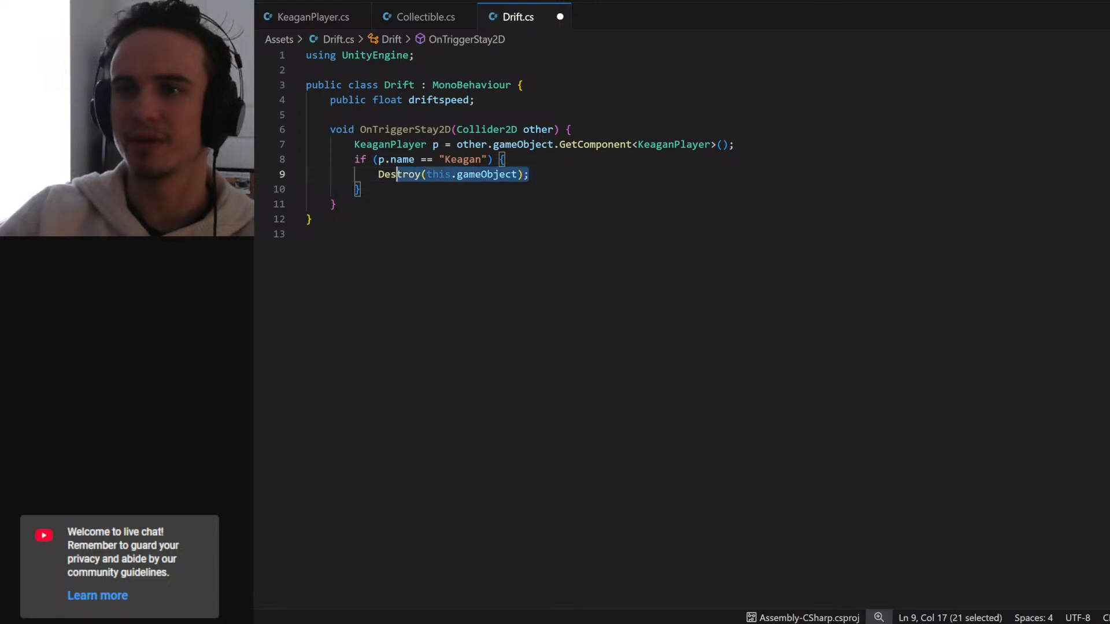
key(BackSpace)
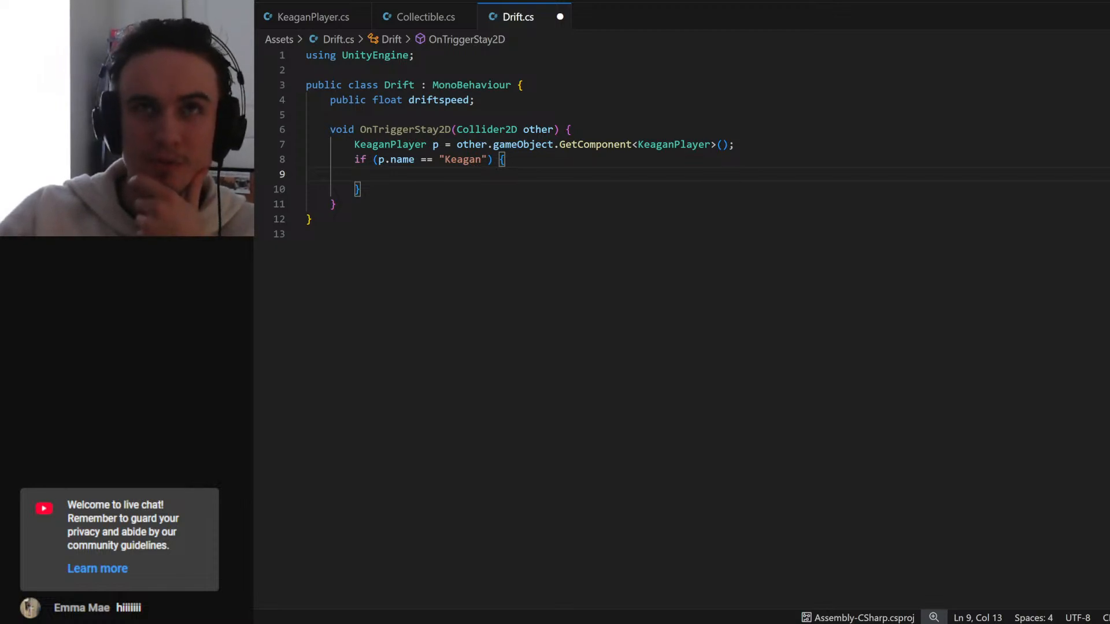
- Start a statement reading transform.parent.transform += inside the player name check
click(474, 99)
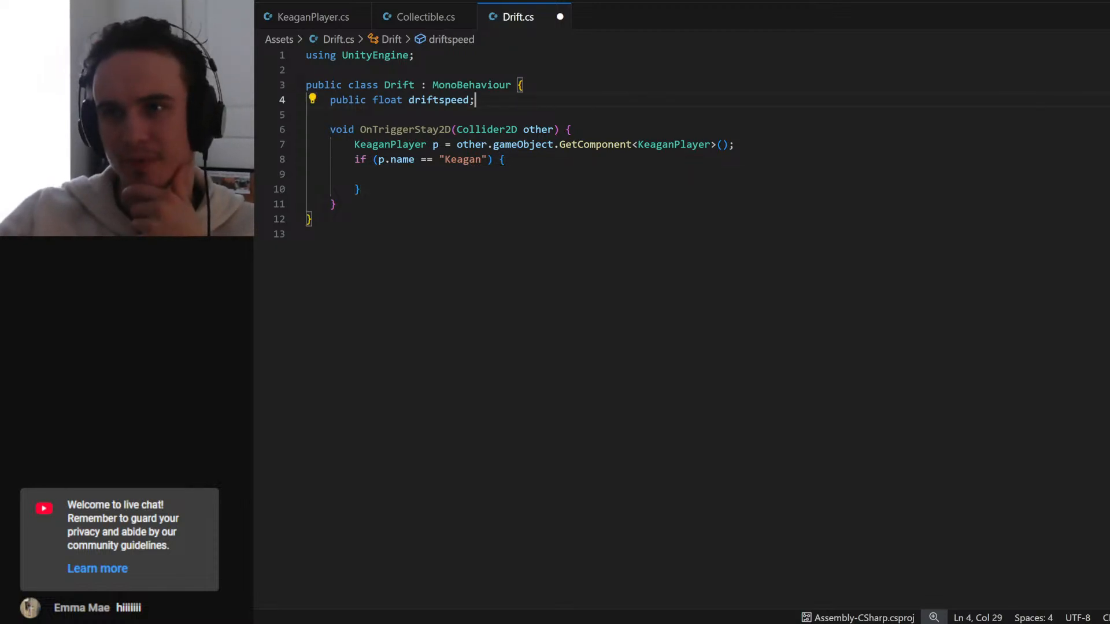
click(378, 173)
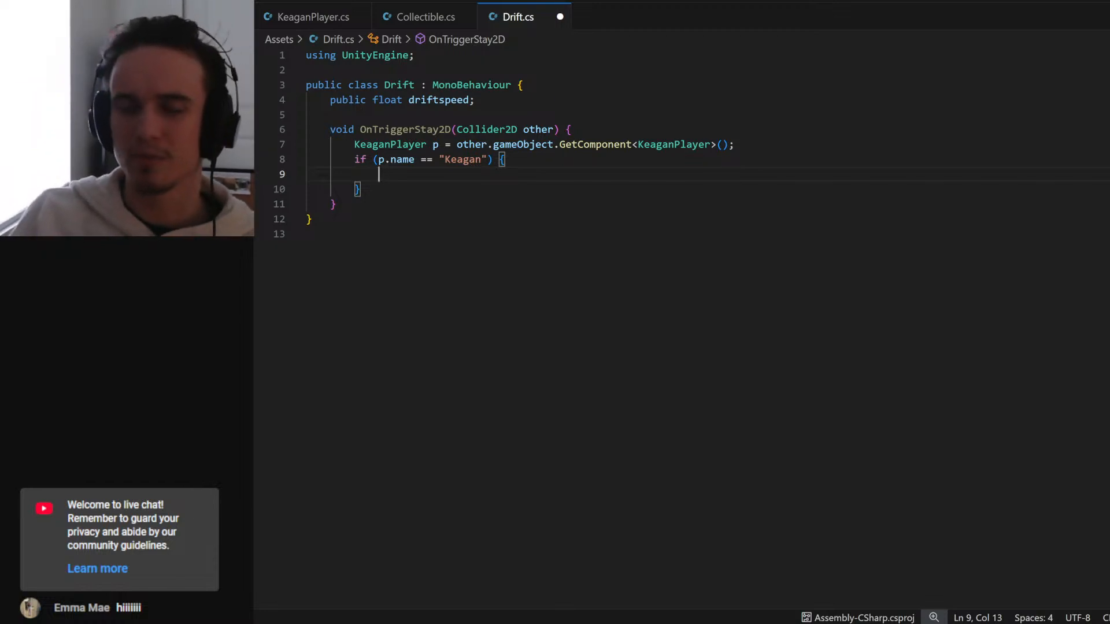
text(tra)
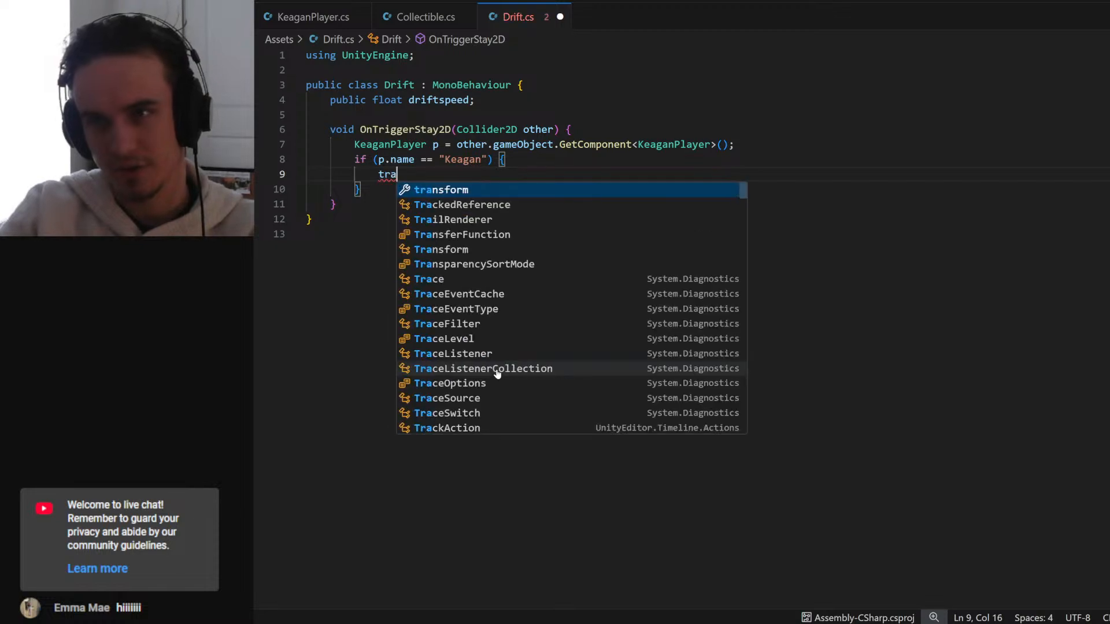
text(nsform.parent.transform)
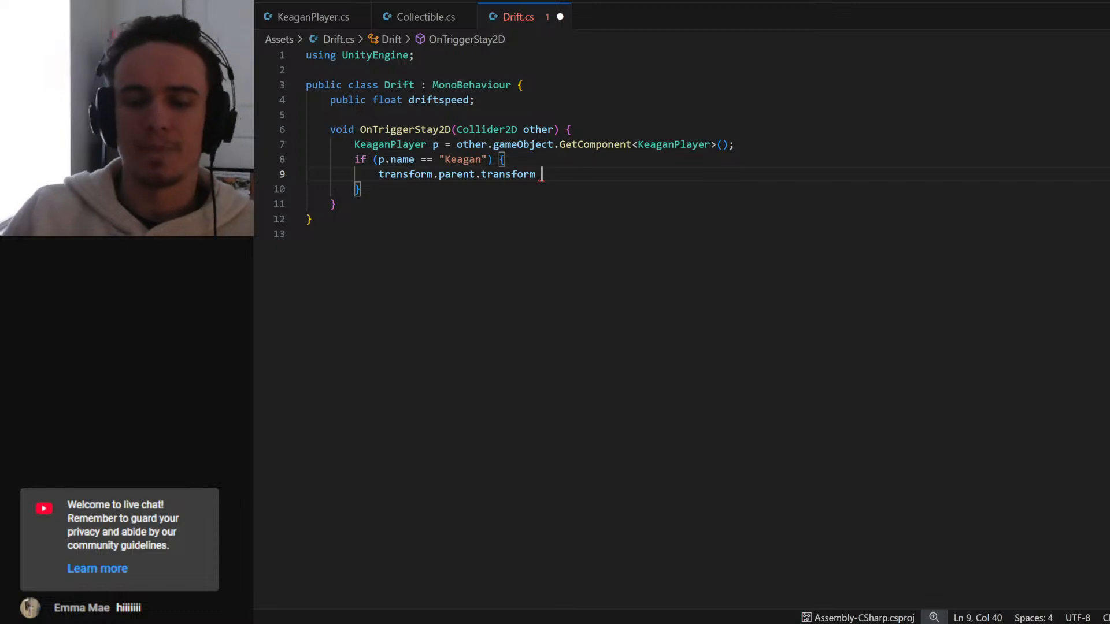
text( +=)
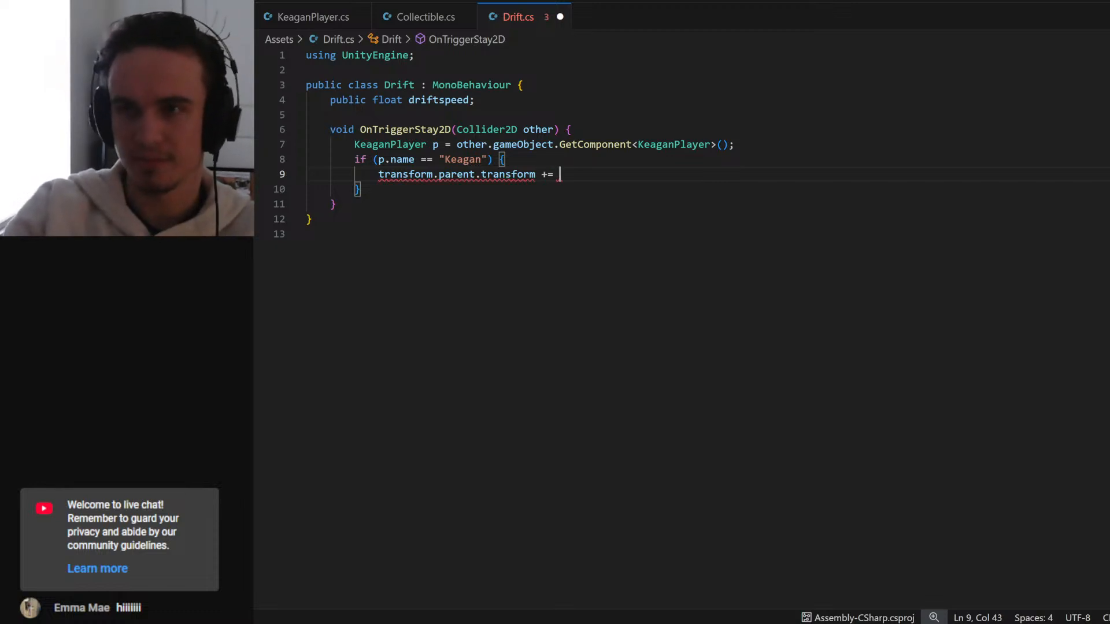
- Start a Vector3 variable declaration named dir on a new line above the transform.parent.transform statement
key(Home)
key(Return)
key(Up)
text(Vector)
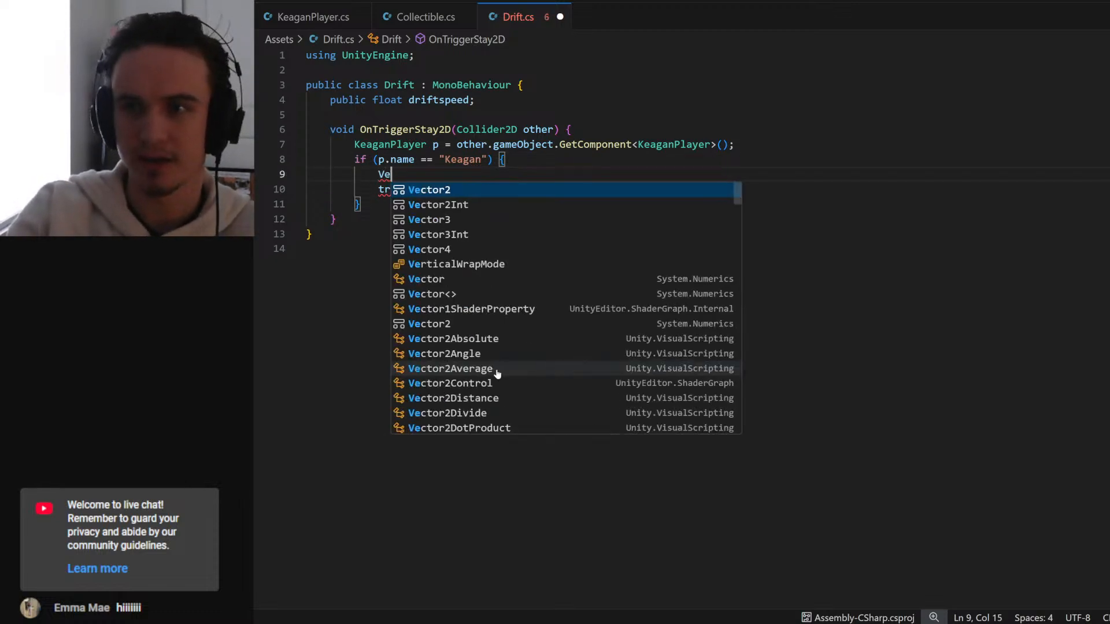
key(Down)
key(Down)
key(Down)
key(Down)
key(Tab)
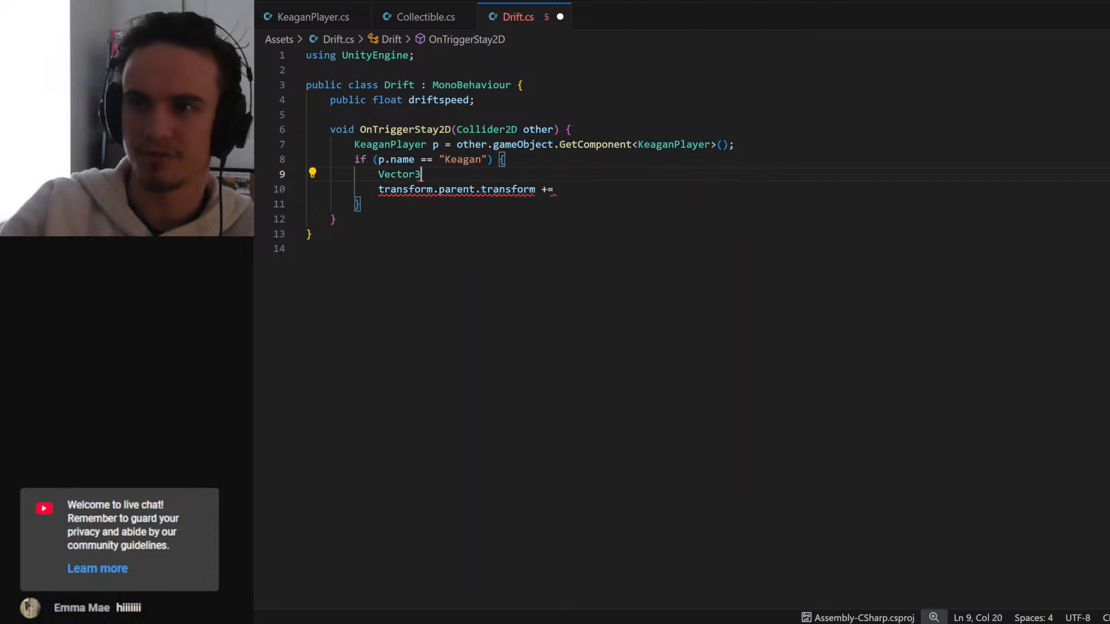
text(dir =)
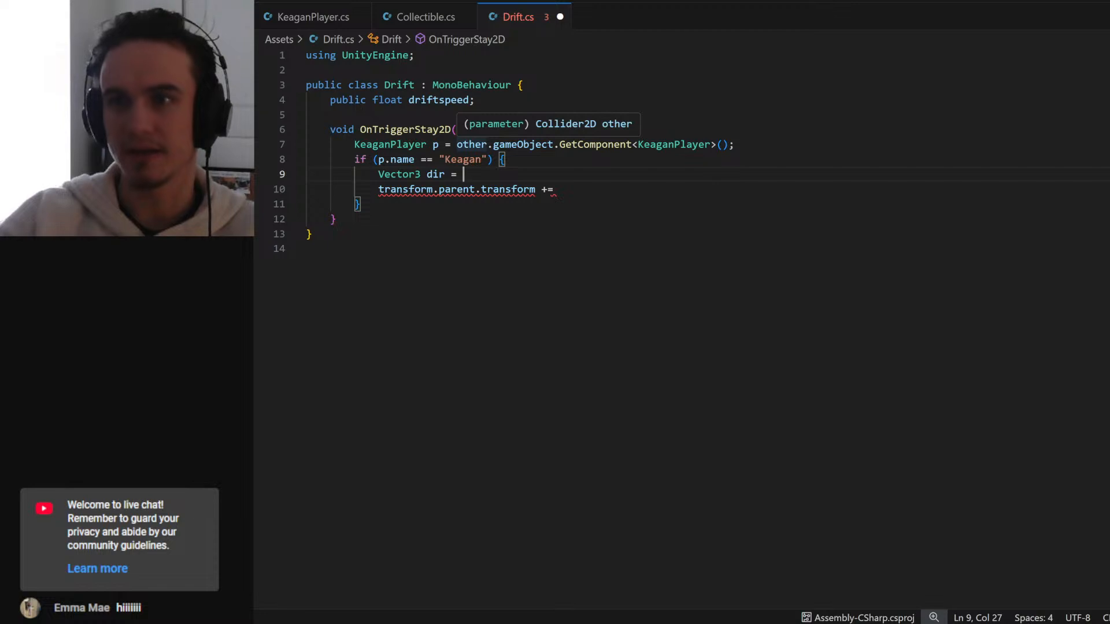
- Complete the dir declaration with other.transform.position - transform.position; and save Drift.cs
drag(457, 143, 555, 144)
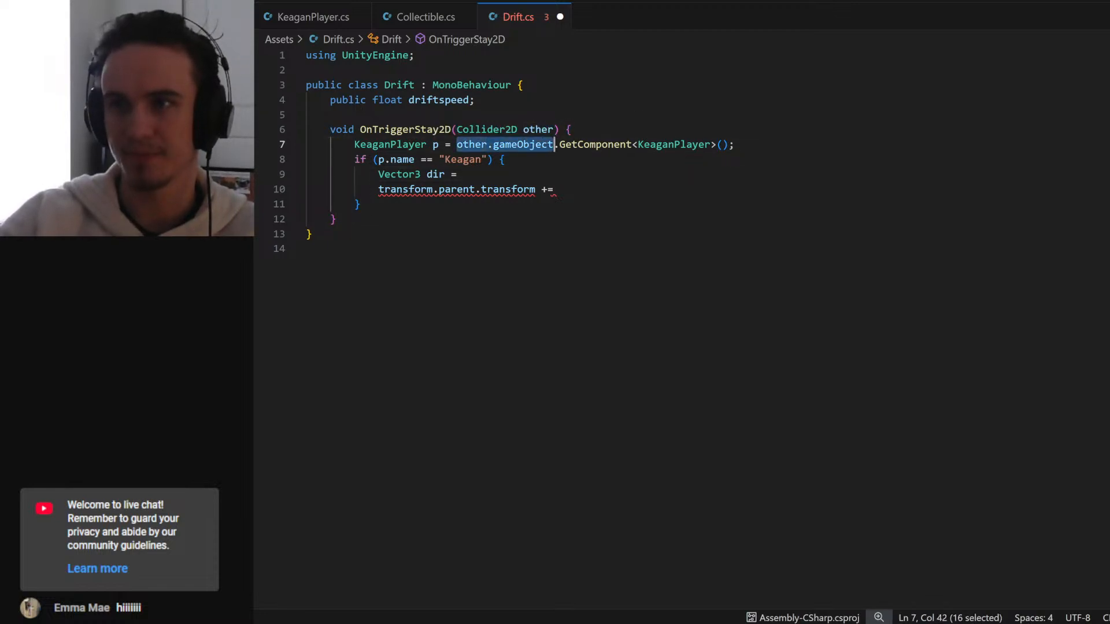
click(466, 144)
double_click(469, 144)
key(ctrl+c)
click(480, 174)
key(ctrl+v)
text(.t)
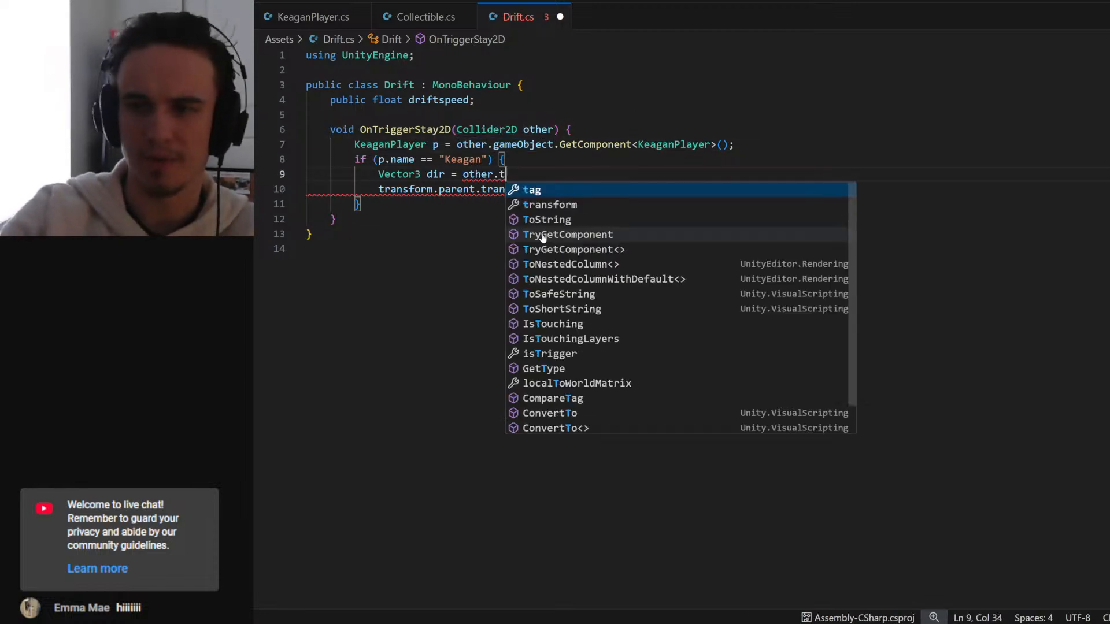
text(ransform.position )
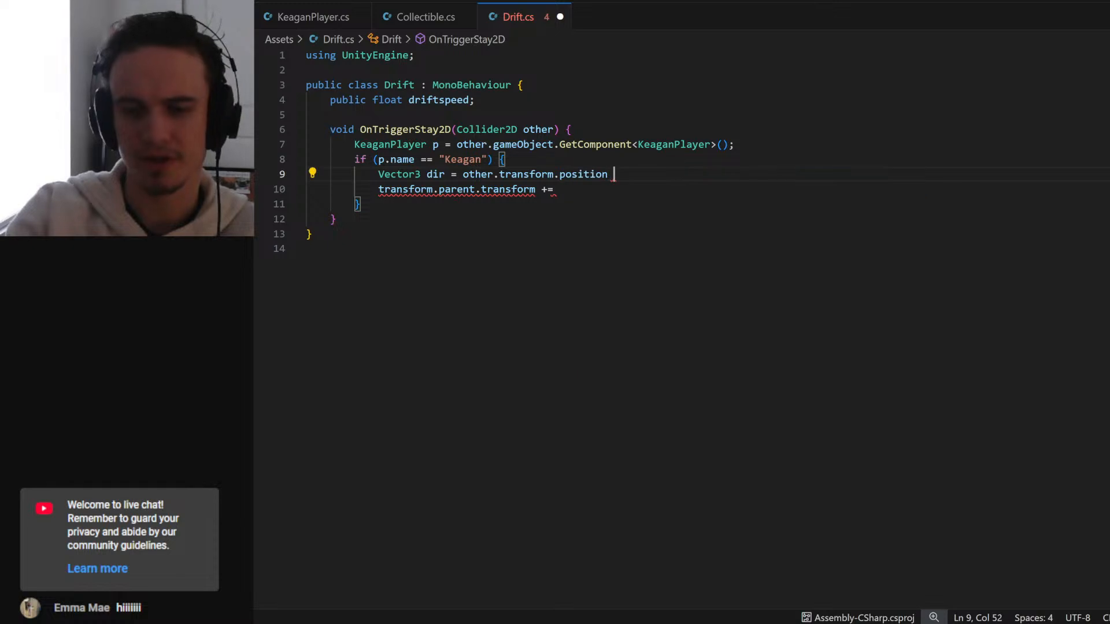
text(- )
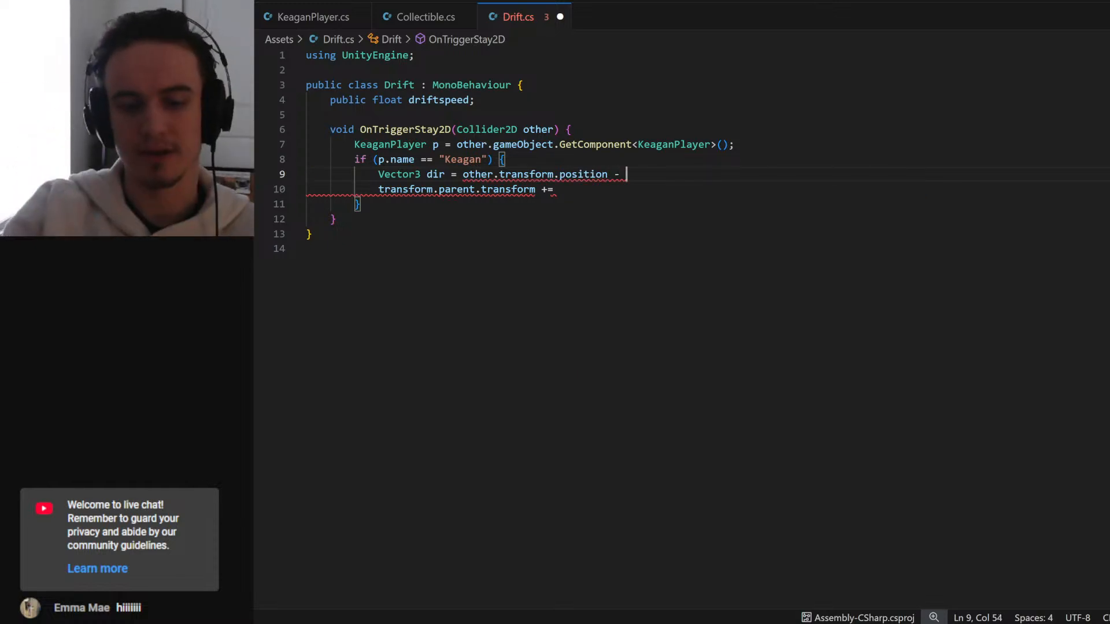
text(transform.position)
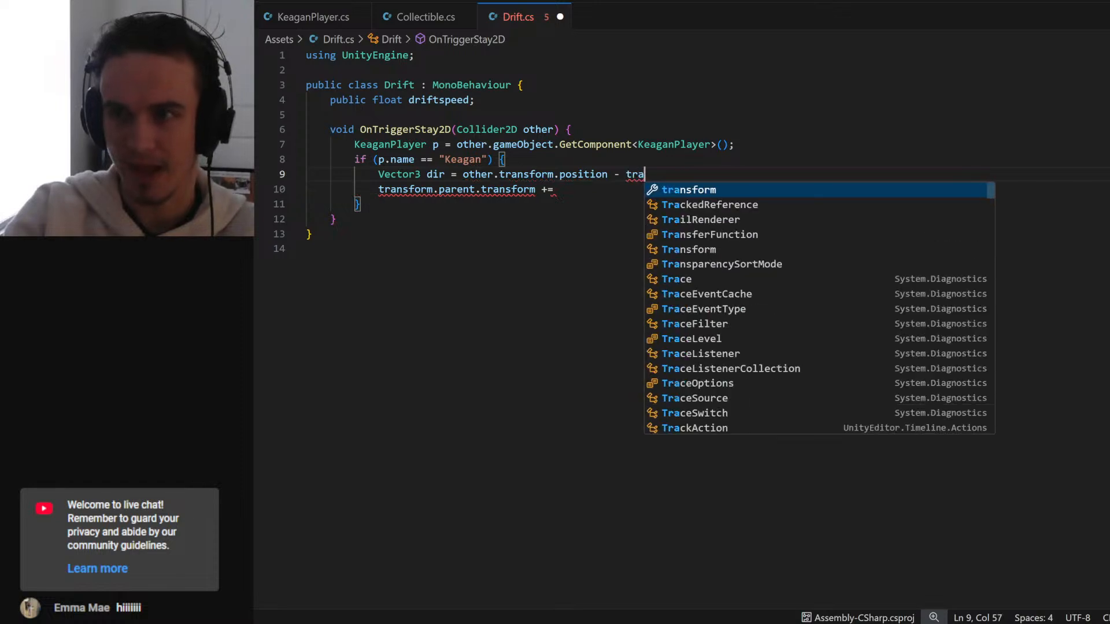
text(;)
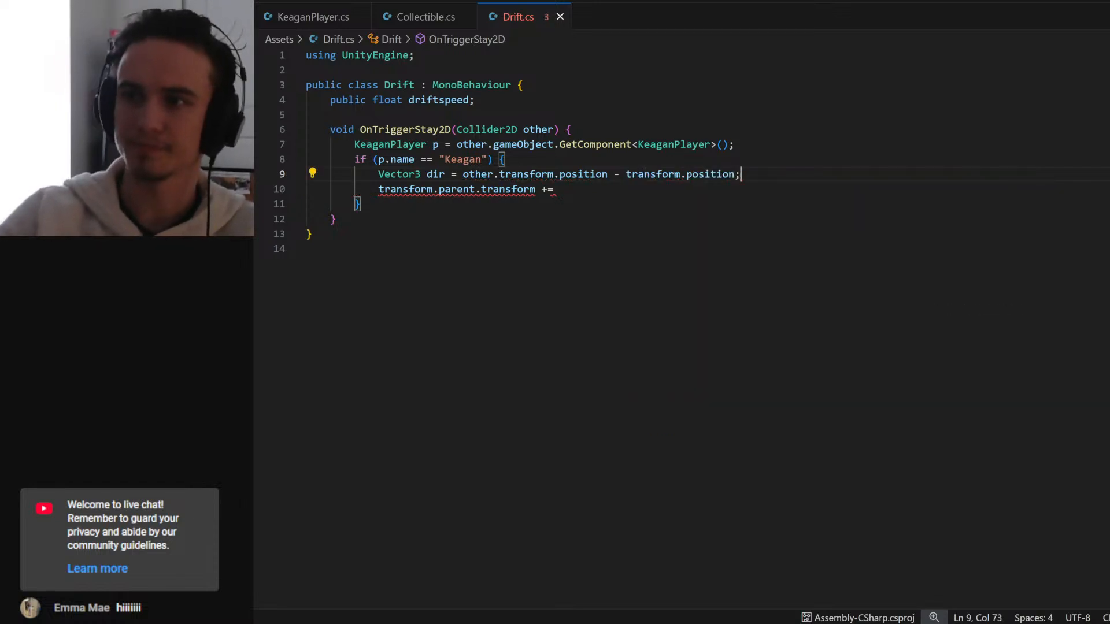
- Wrap the position difference assigned to dir in parentheses, append .normalized, and save the file
double_click(433, 174)
click(463, 175)
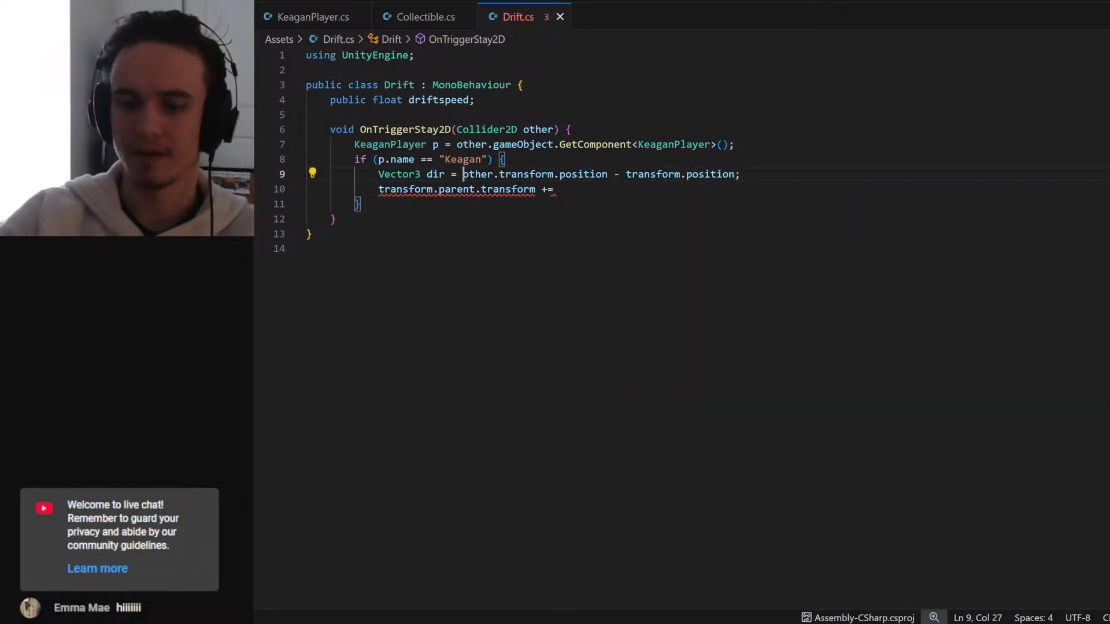
text(()
click(742, 175)
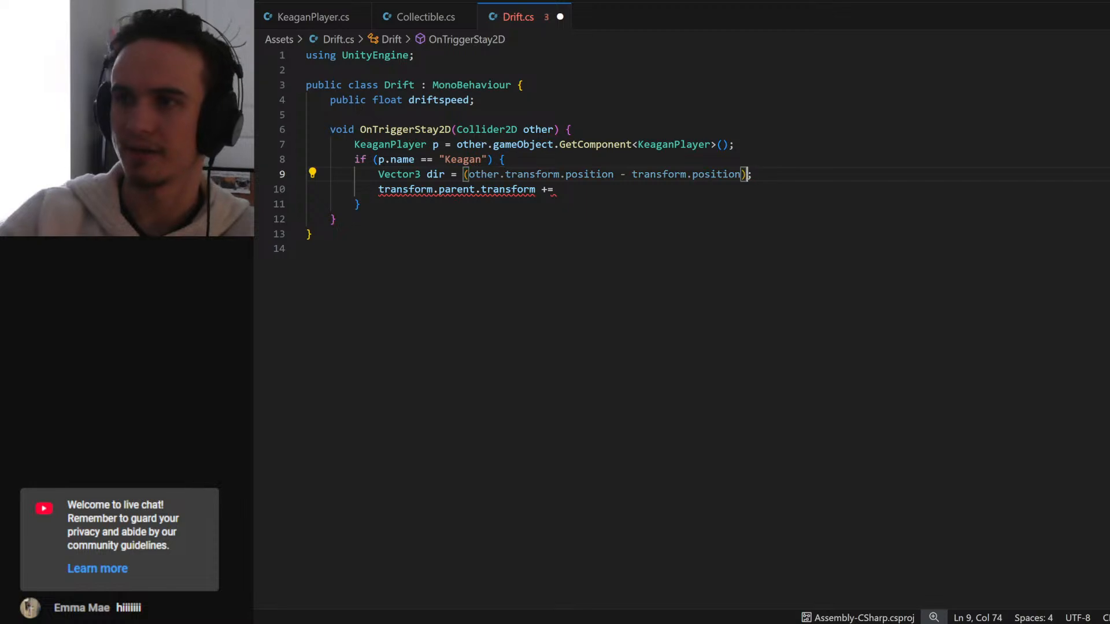
text().normalized)
key(ctrl+s)
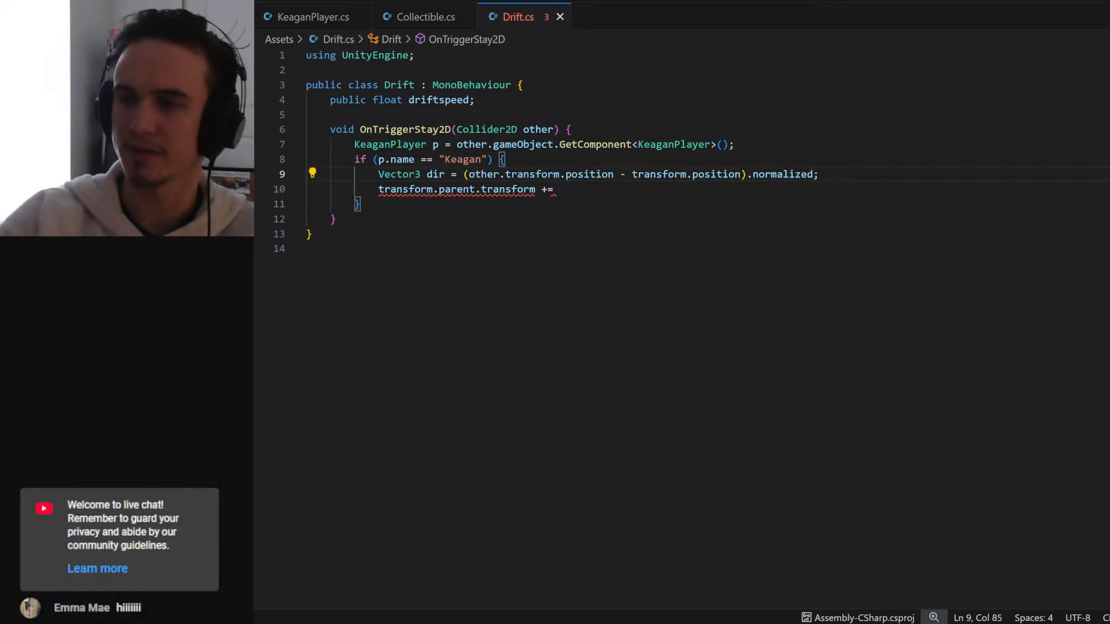
- Complete the transform.parent.transform += statement with dir * driftspeed;, save the file, and inspect the error on that line
double_click(434, 175)
key(ctrl+c)
click(559, 189)
key(ctrl+v)
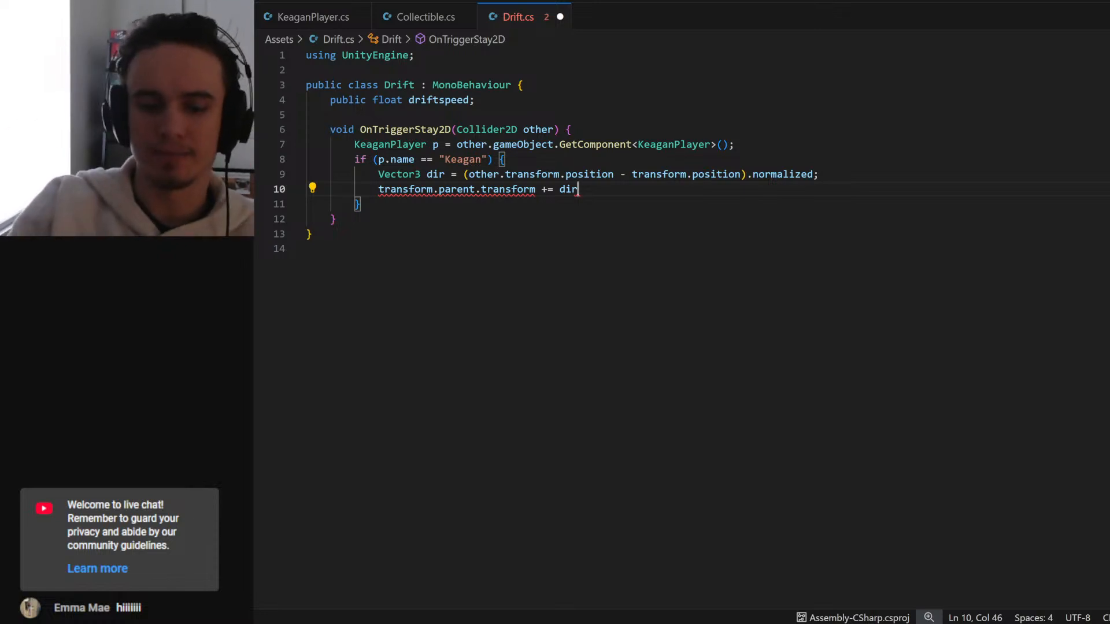
text(* drif)
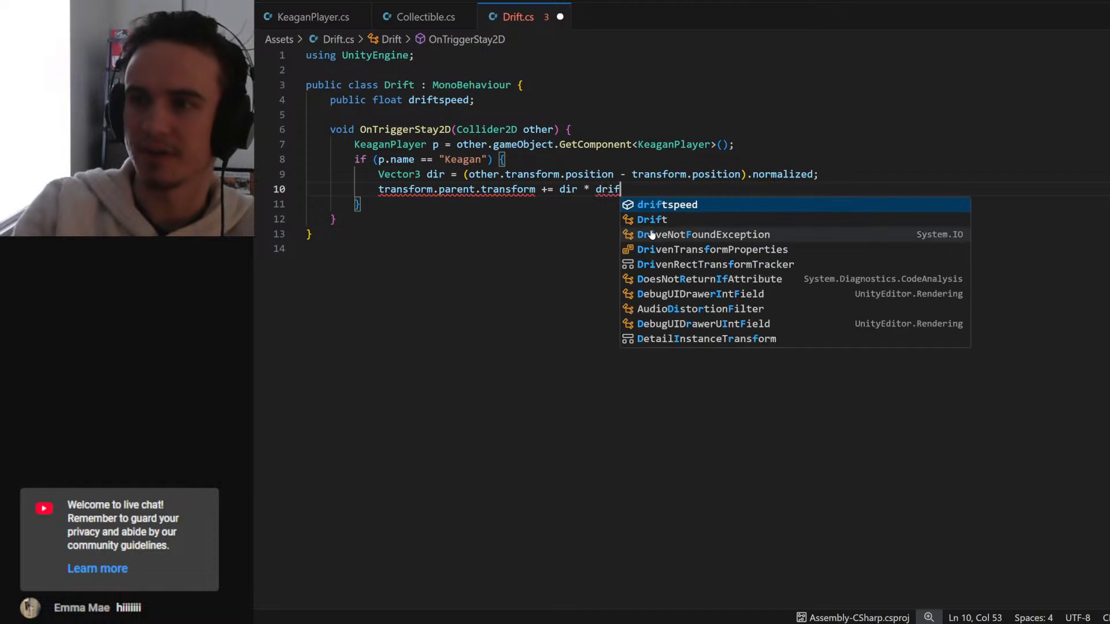
key(Tab)
text(;)
key(ctrl+s)
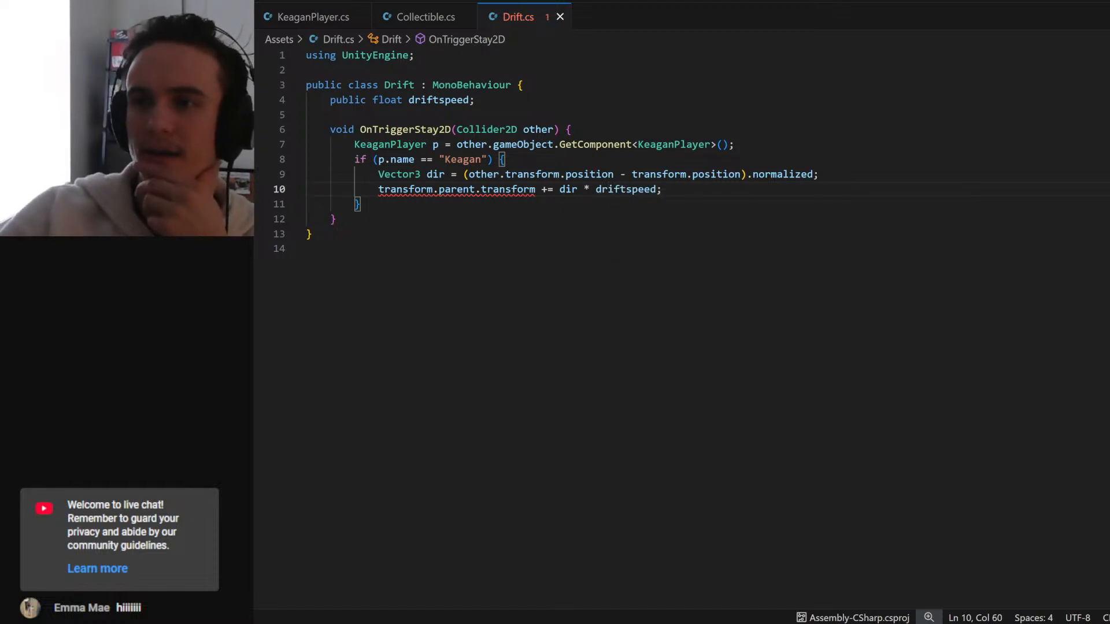
mouse_move(508, 189)
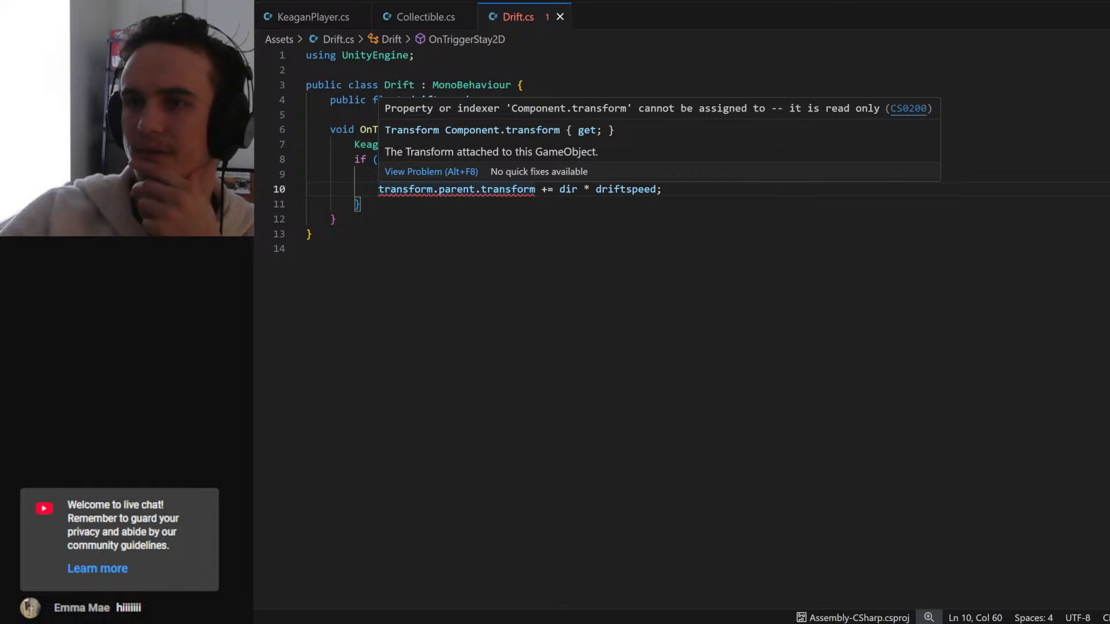
click(547, 189)
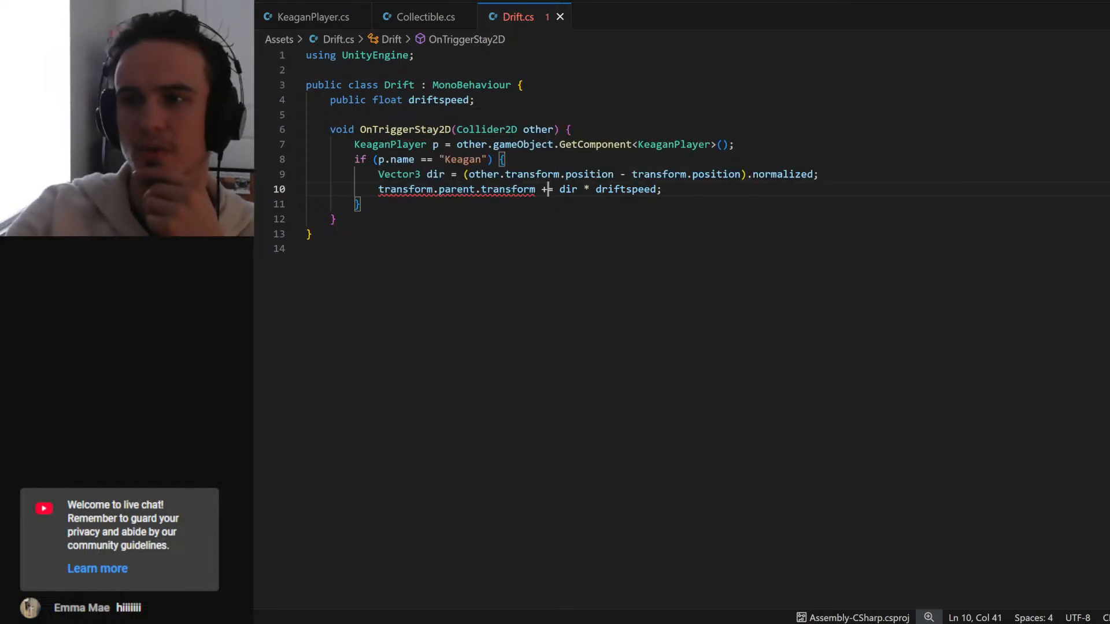
- Try to expand the compound assignment into transform.parent.transform = transform.parent.transform + dir * driftspeed, inspect the error, and remove the added term
key(BackSpace)
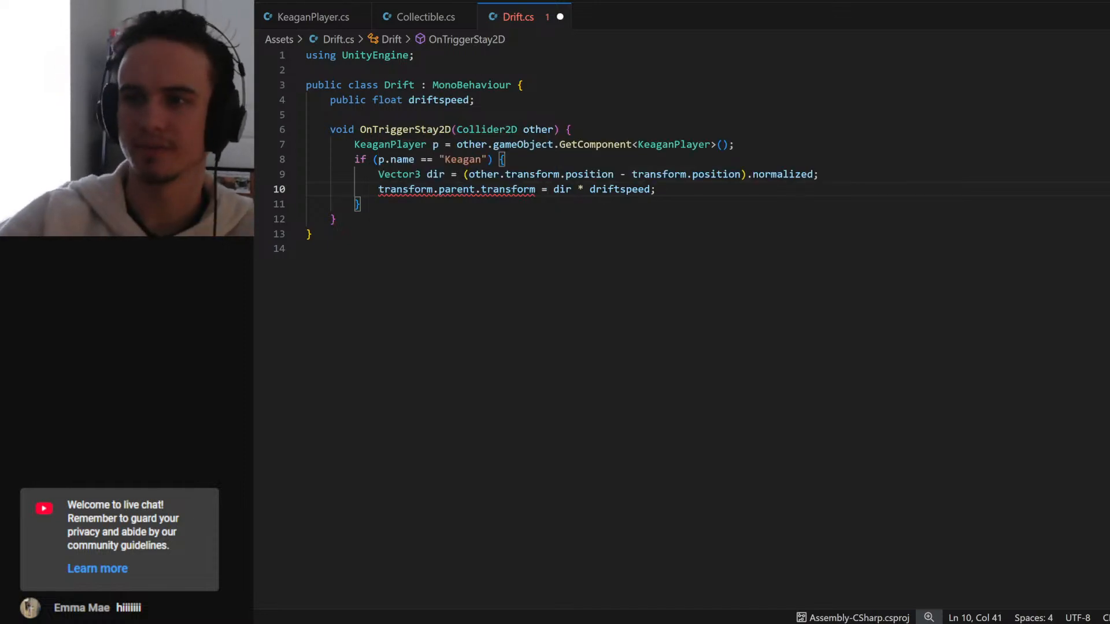
drag(535, 189, 378, 190)
click(548, 190)
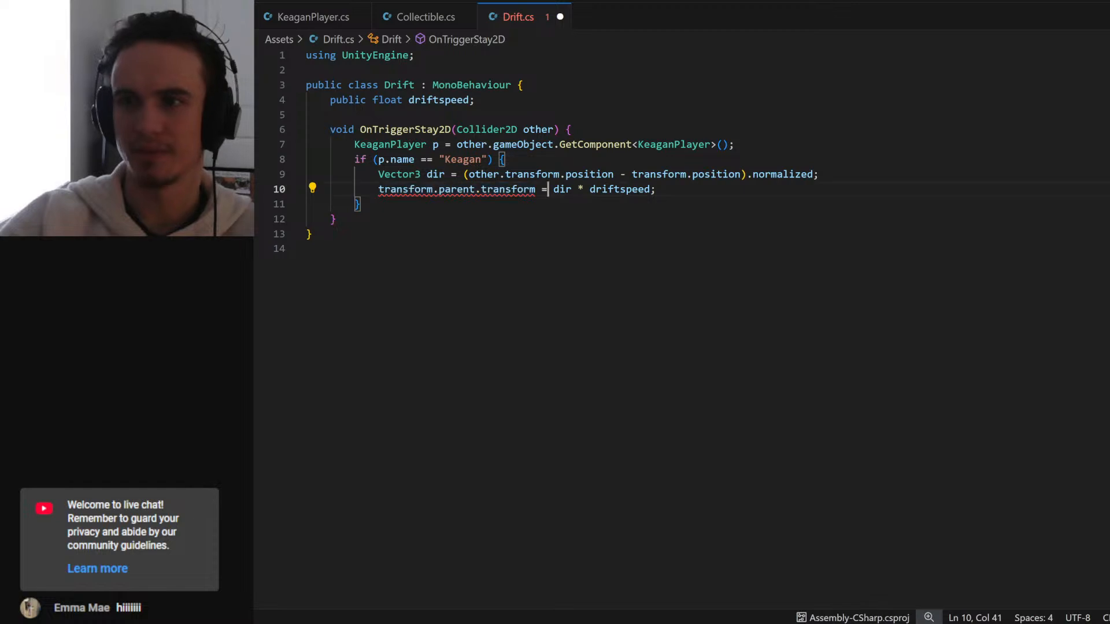
key(ctrl+v)
text(+)
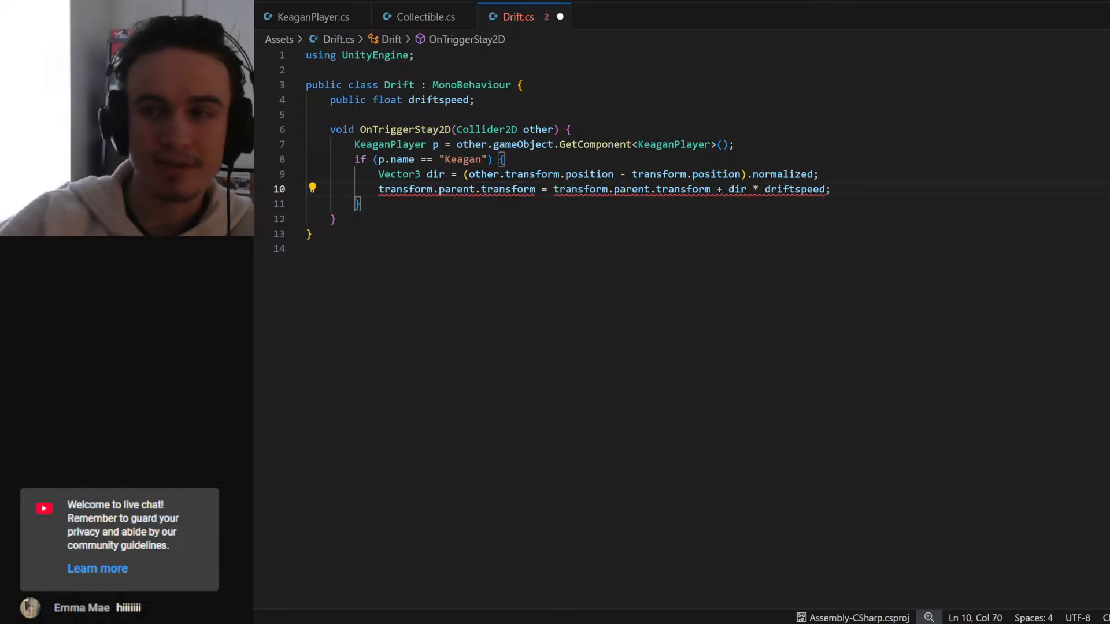
mouse_move(509, 191)
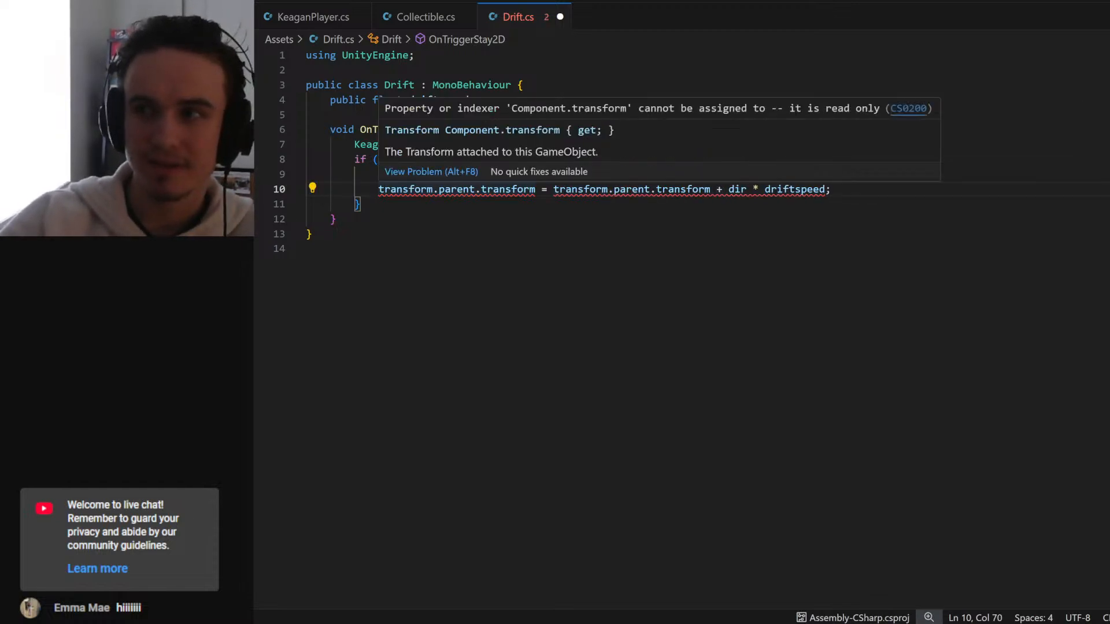
drag(553, 189, 728, 190)
key(BackSpace)
- Try using transform.parent.gameObject.transform as the assignment target, check its error, and put back the += operator
double_click(508, 190)
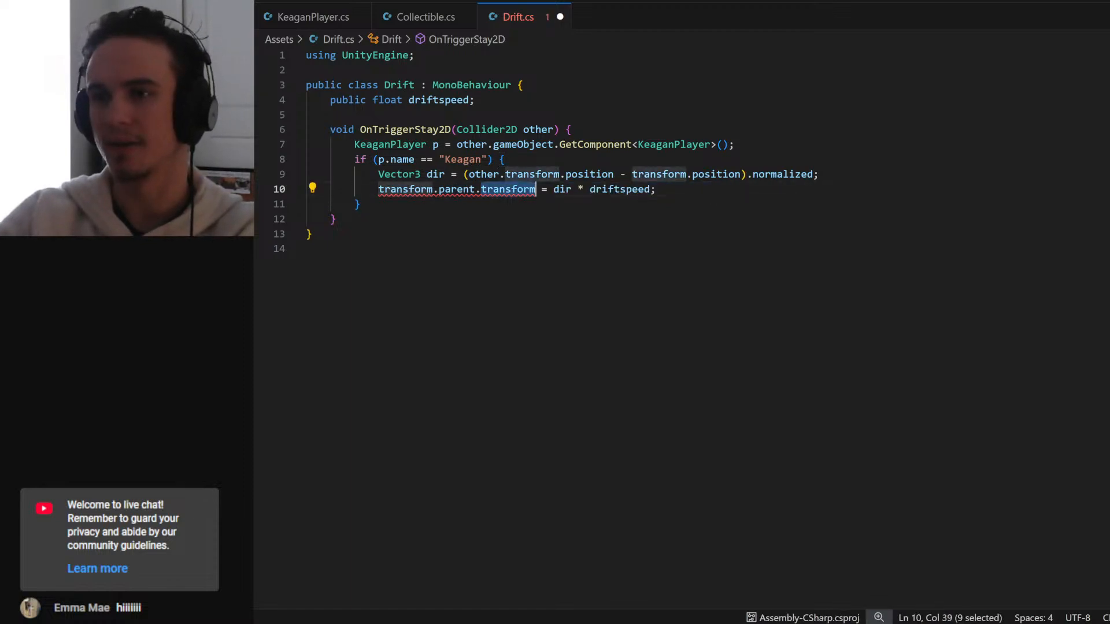
key(BackSpace)
text(gameObject)
text(.transform)
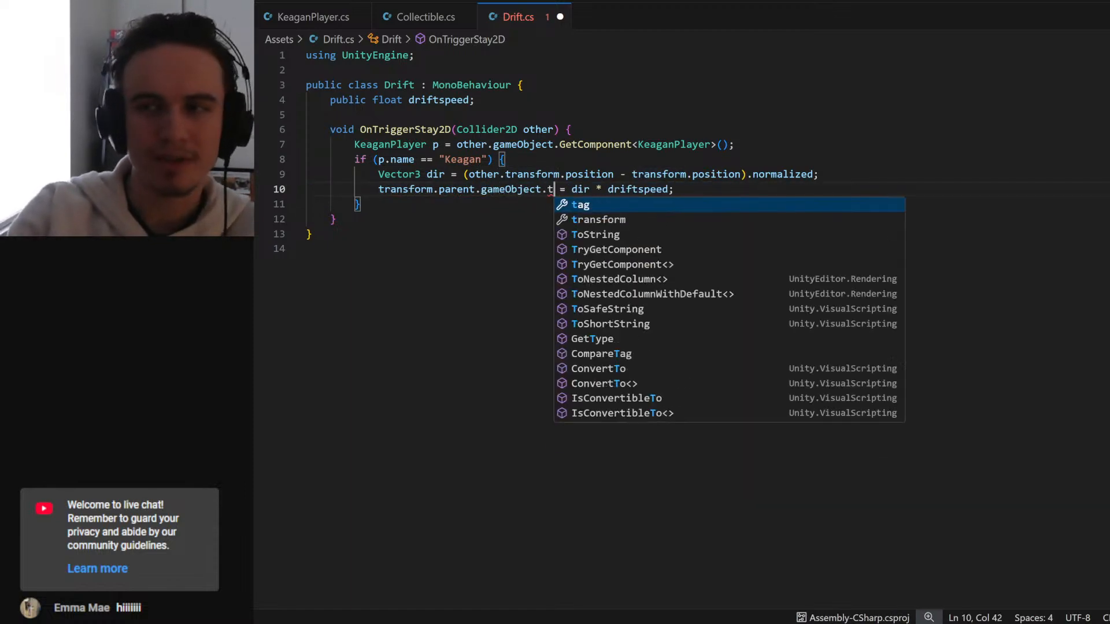
mouse_move(511, 190)
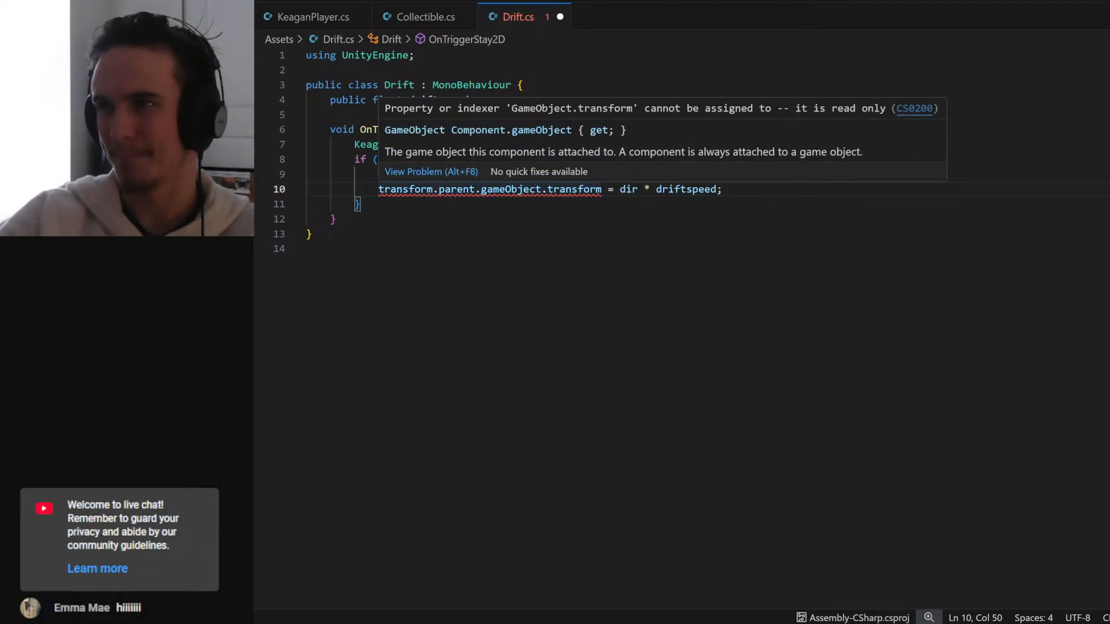
click(608, 189)
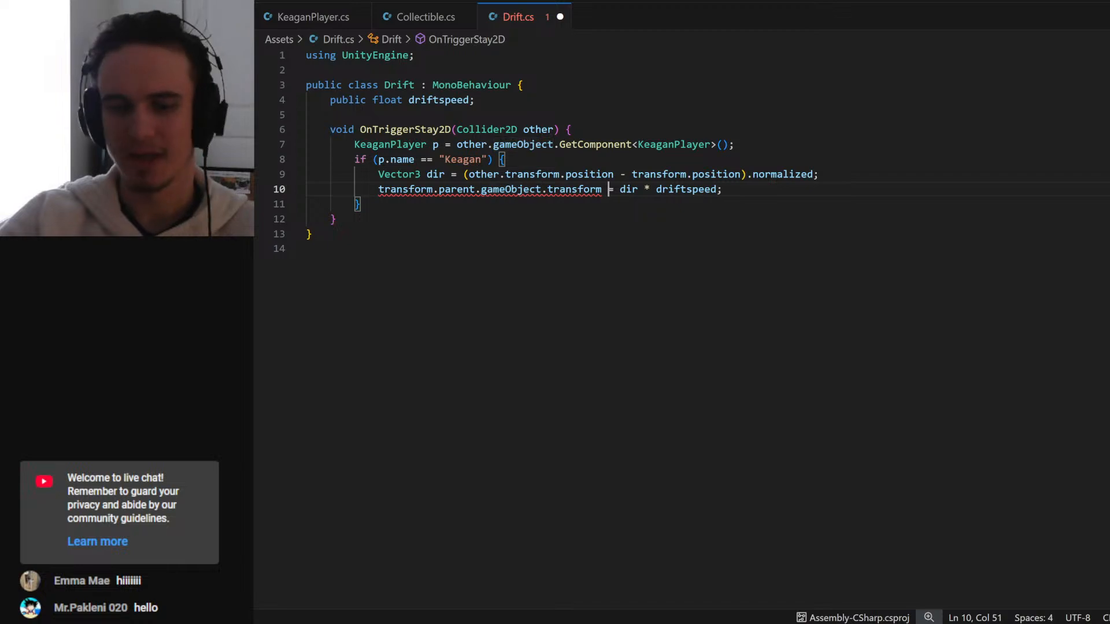
text(+)
key(Left)
key(Left)
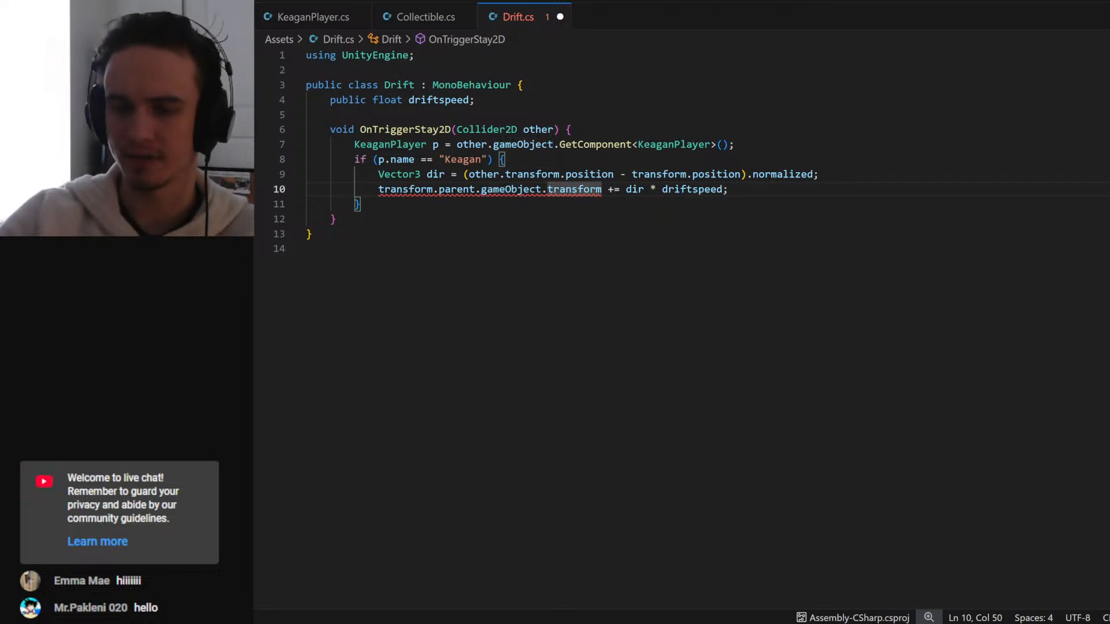
mouse_move(335, 623)
click(285, 595)
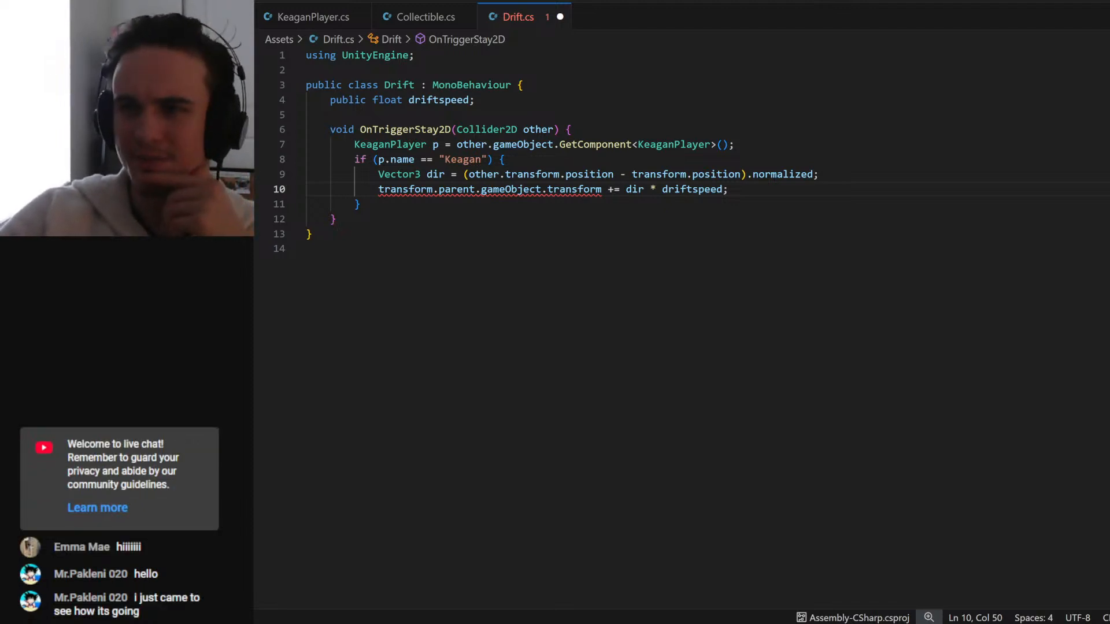
click(499, 189)
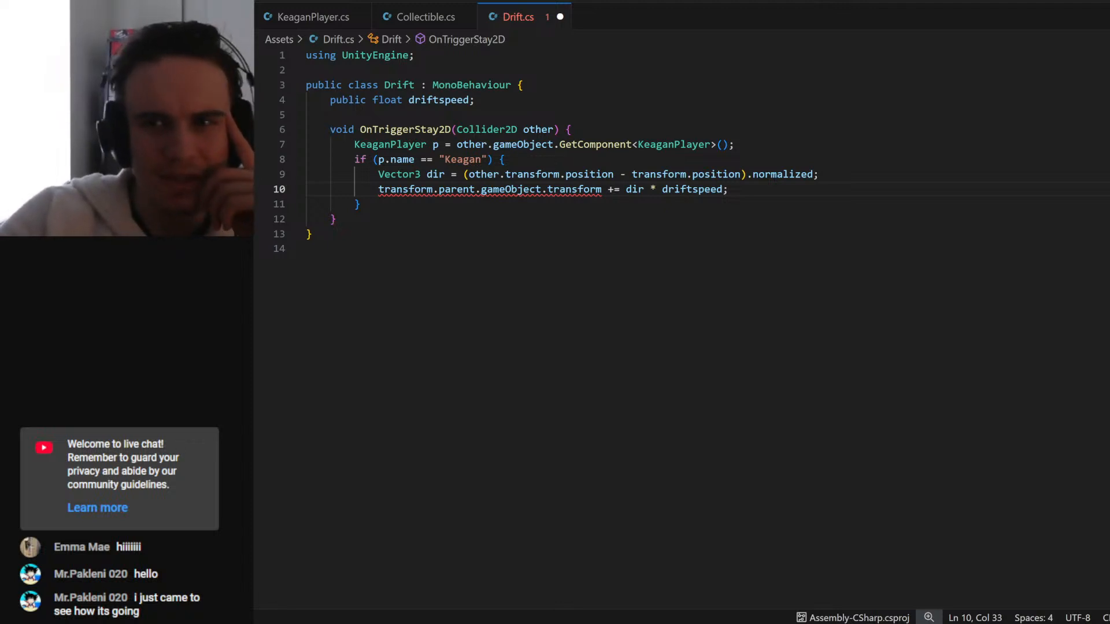
click(307, 249)
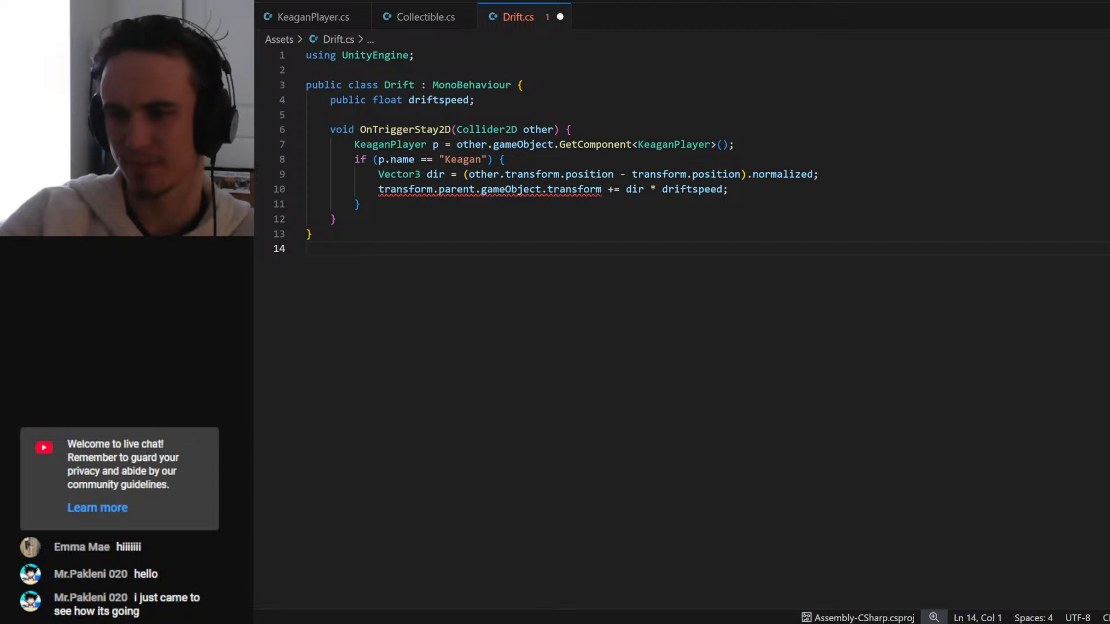
key(alt+Tab)
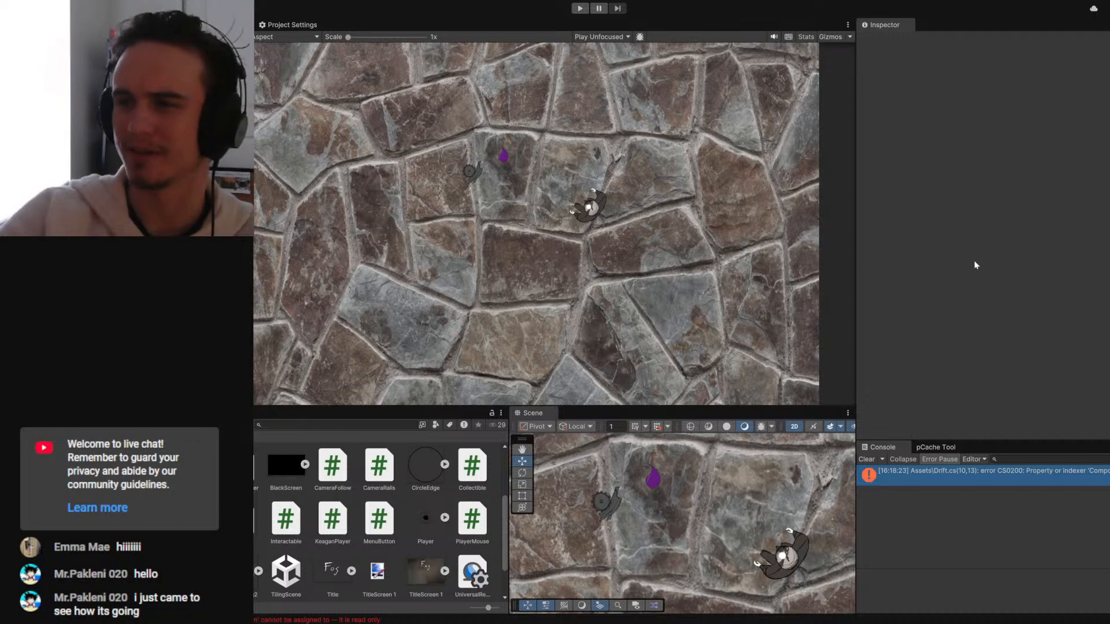
click(957, 366)
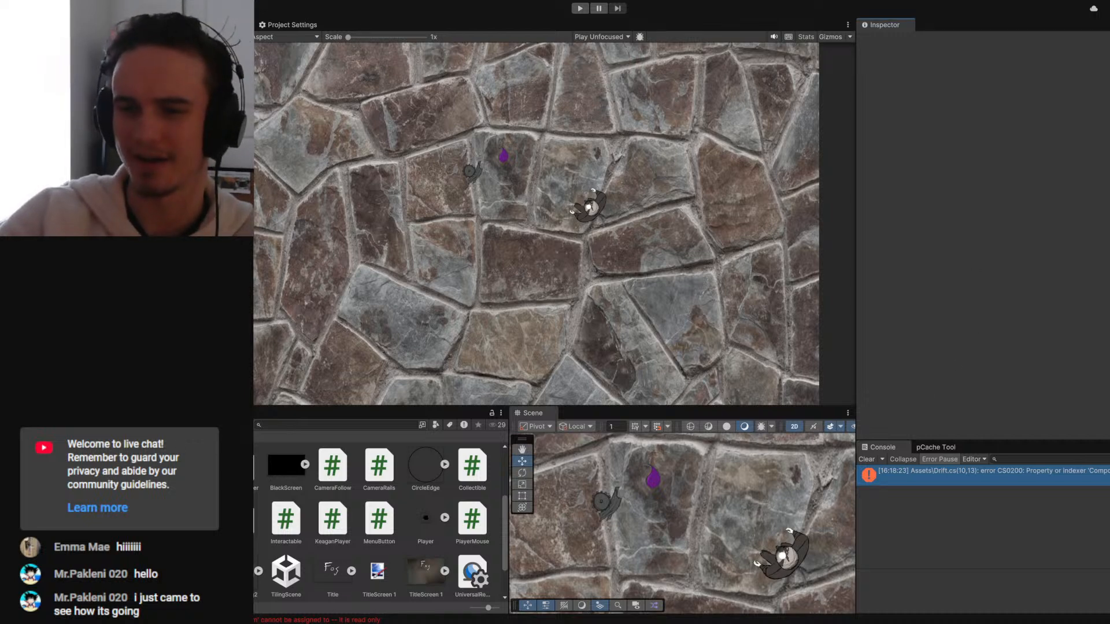
key(alt+Tab)
- Add GameObject g = transform.parent.gameObject; on a new line below the dir declaration and save Drift.cs
click(727, 189)
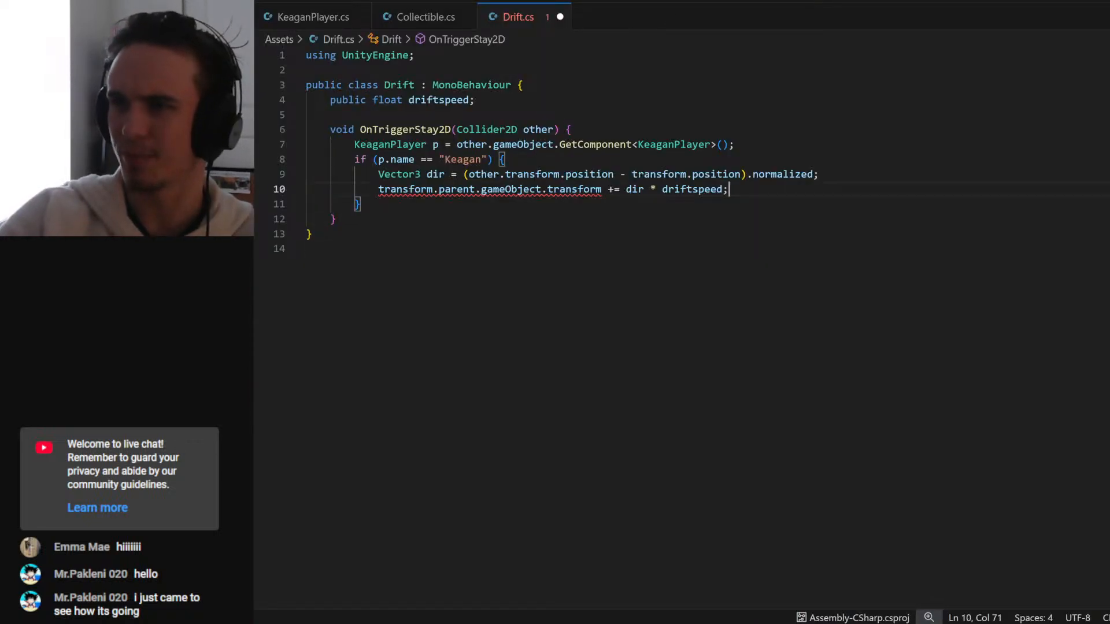
click(818, 174)
key(Return)
text(tr)
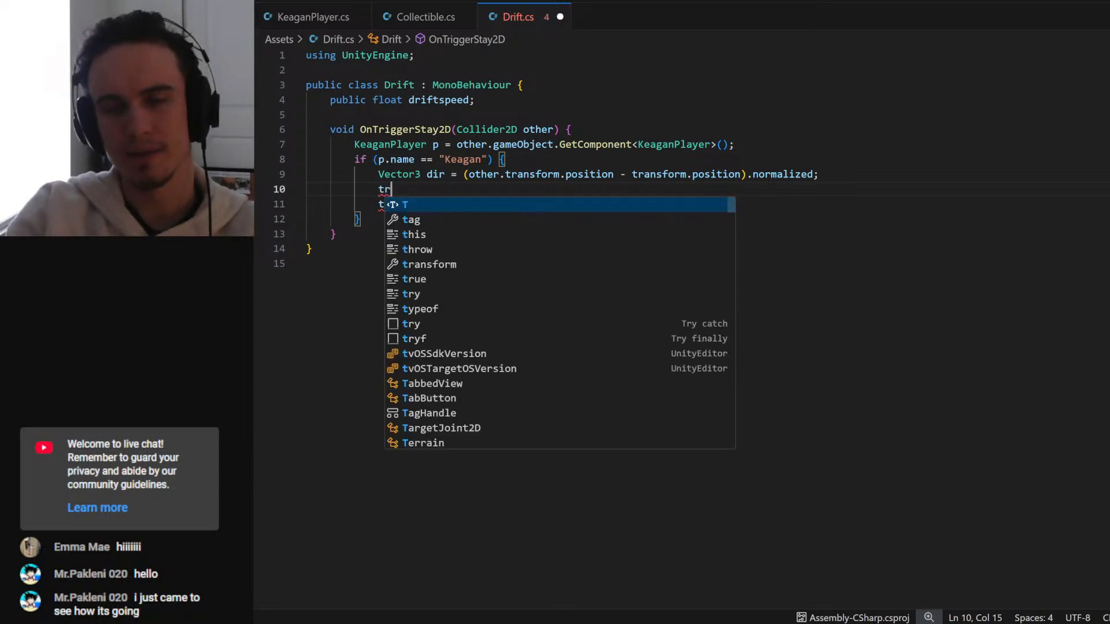
text(ansform.pare)
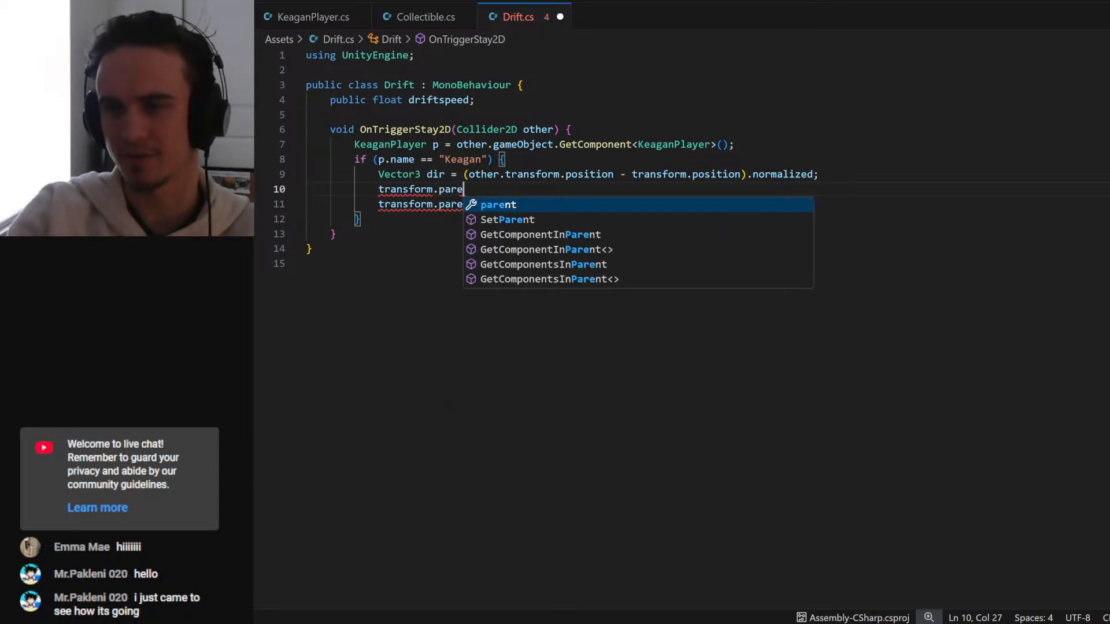
text(nt.gameObject)
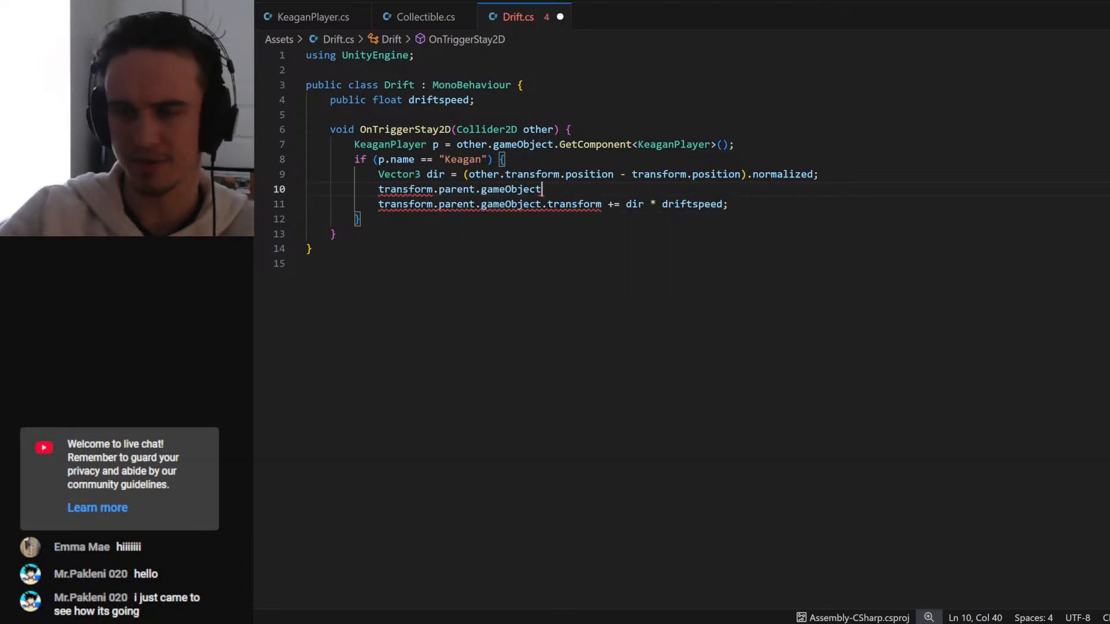
key(ctrl+s)
text(;)
key(Home)
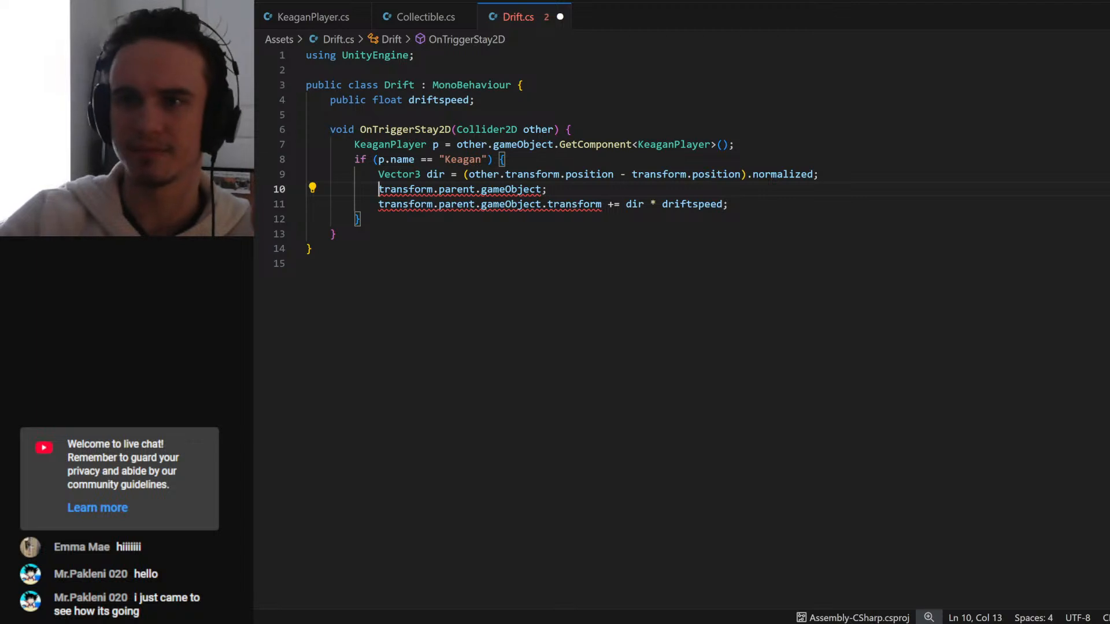
mouse_move(405, 205)
text(GameObject g =)
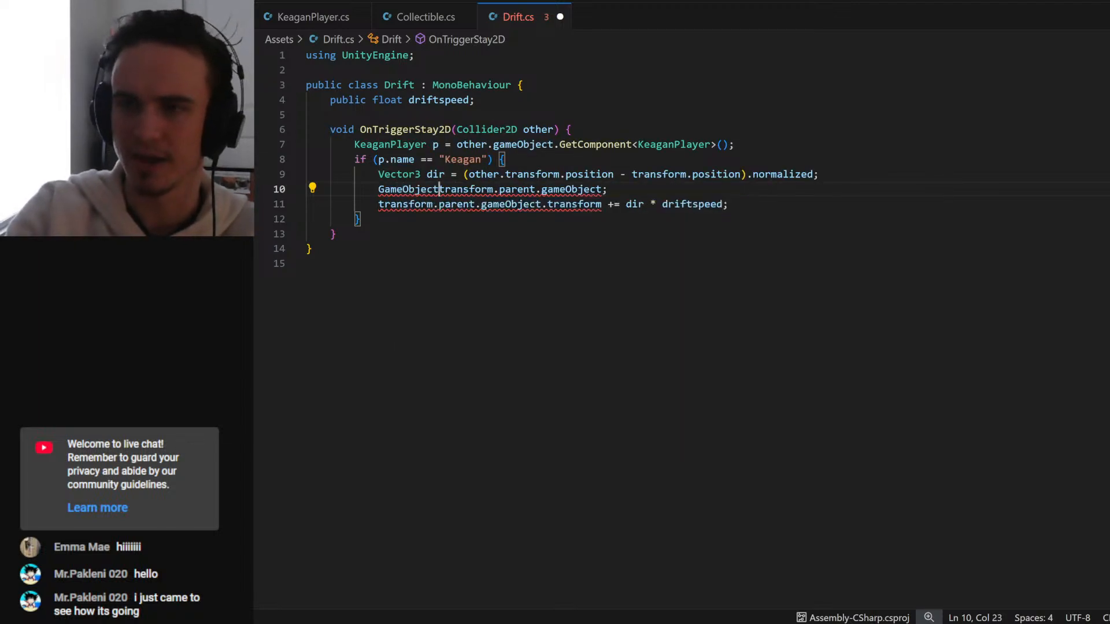
key(ctrl+s)
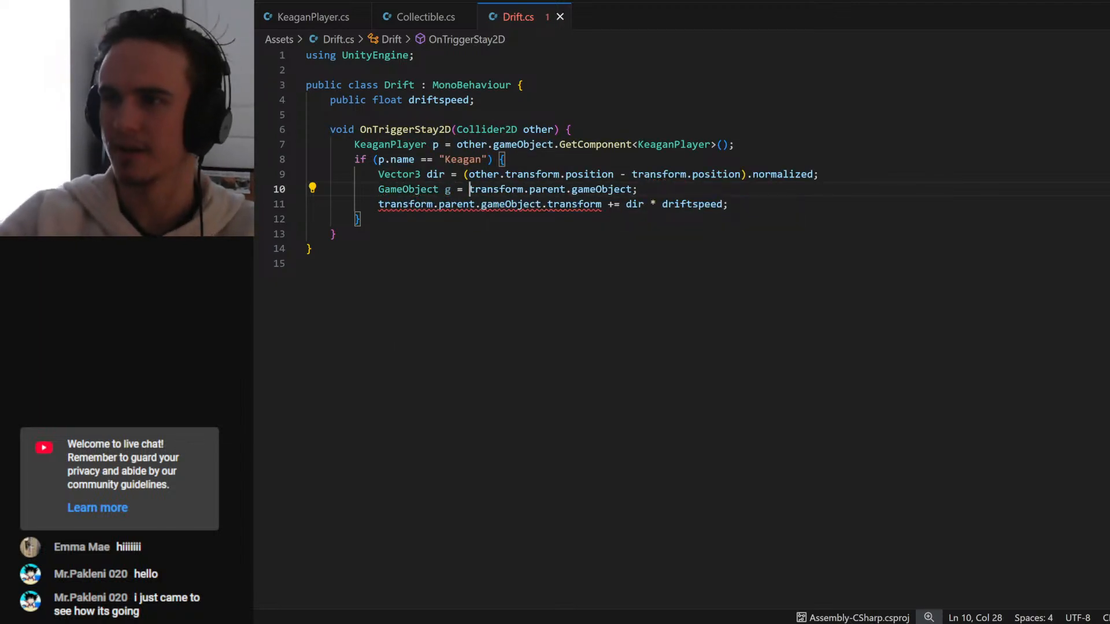
- Try to replace transform.parent.gameObject.transform with g's transform in the += statement, and undo the replacement
key(End)
drag(728, 204, 451, 204)
drag(601, 204, 379, 204)
key(BackSpace)
text(g.n)
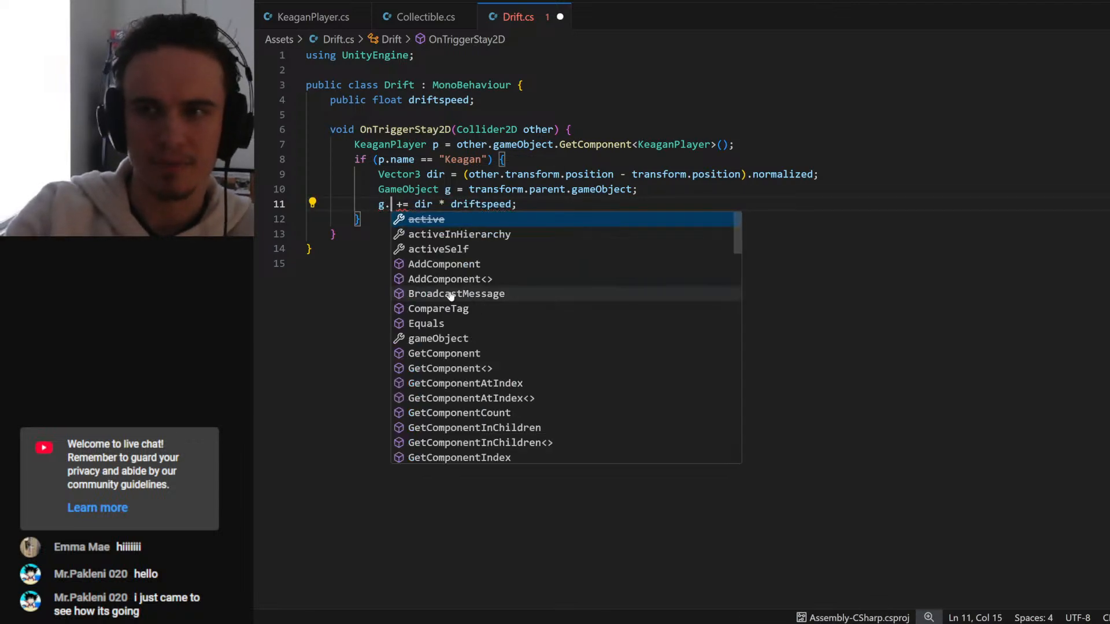
key(BackSpace)
text(tra)
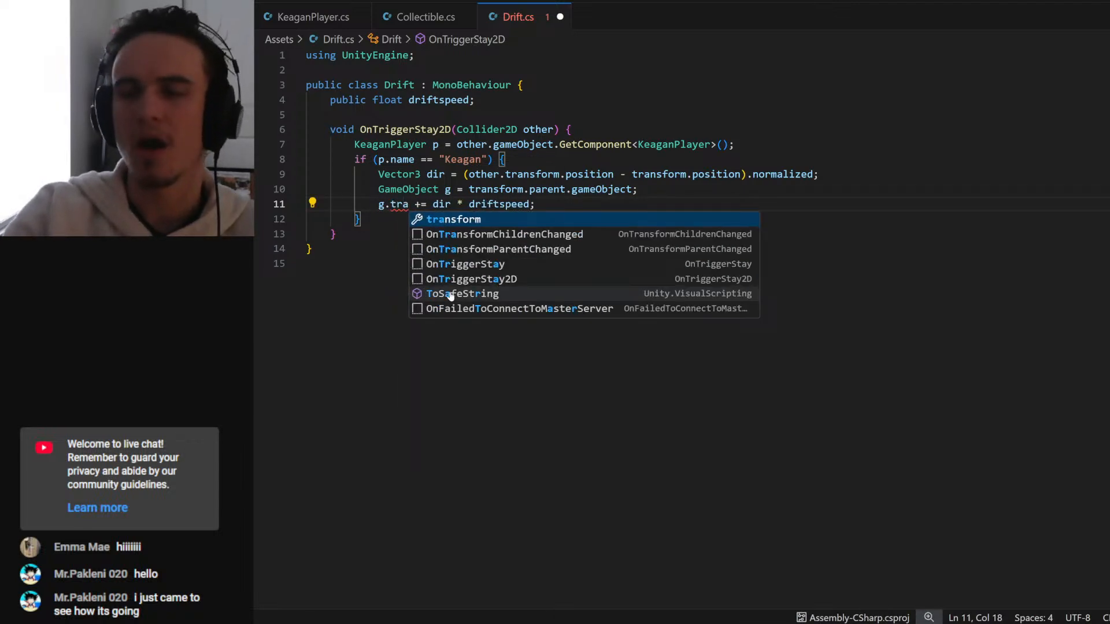
key(Escape)
key(ctrl+z)
key(ctrl+z)
key(ctrl+z)
key(ctrl+z)
click(469, 204)
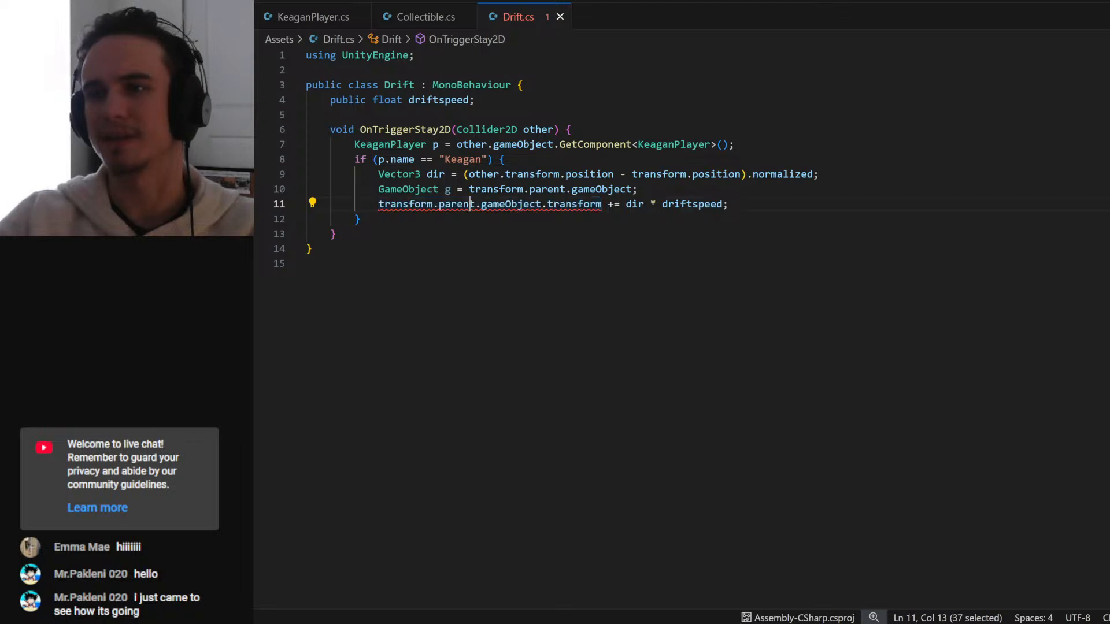
- Delete the whole GameObject g declaration line
drag(637, 189, 307, 189)
key(BackSpace)
key(BackSpace)
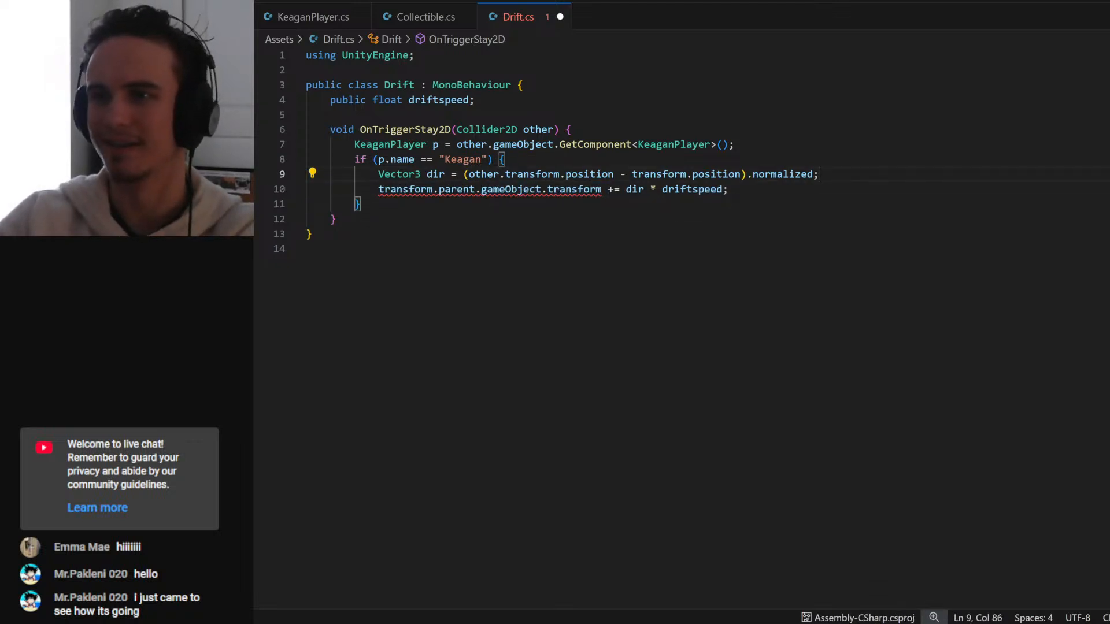
- Change the += statement's target to transform.parent.transform.position and save Drift.cs
click(518, 189)
key(ctrl+Right)
key(ctrl+BackSpace)
key(BackSpace)
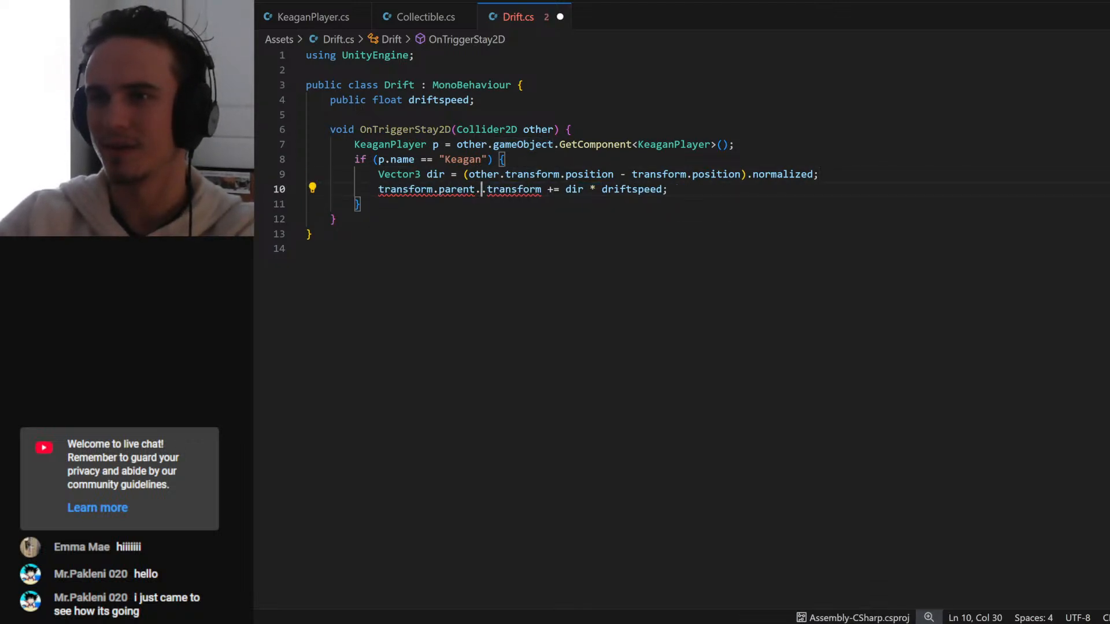
key(ctrl+Right)
text(.position)
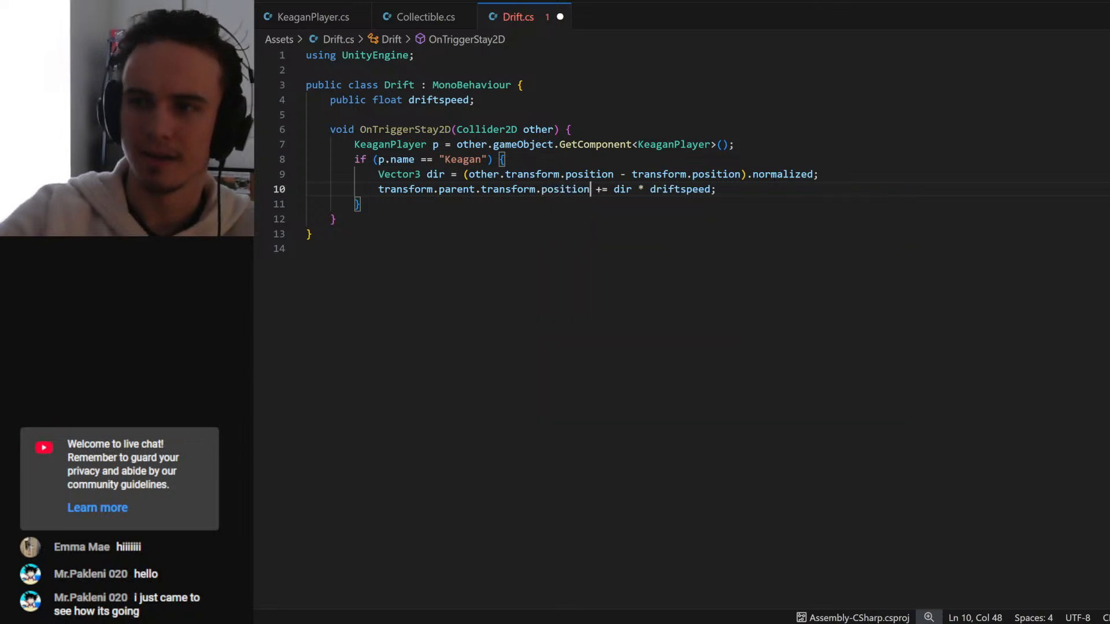
key(End)
key(ctrl+s)
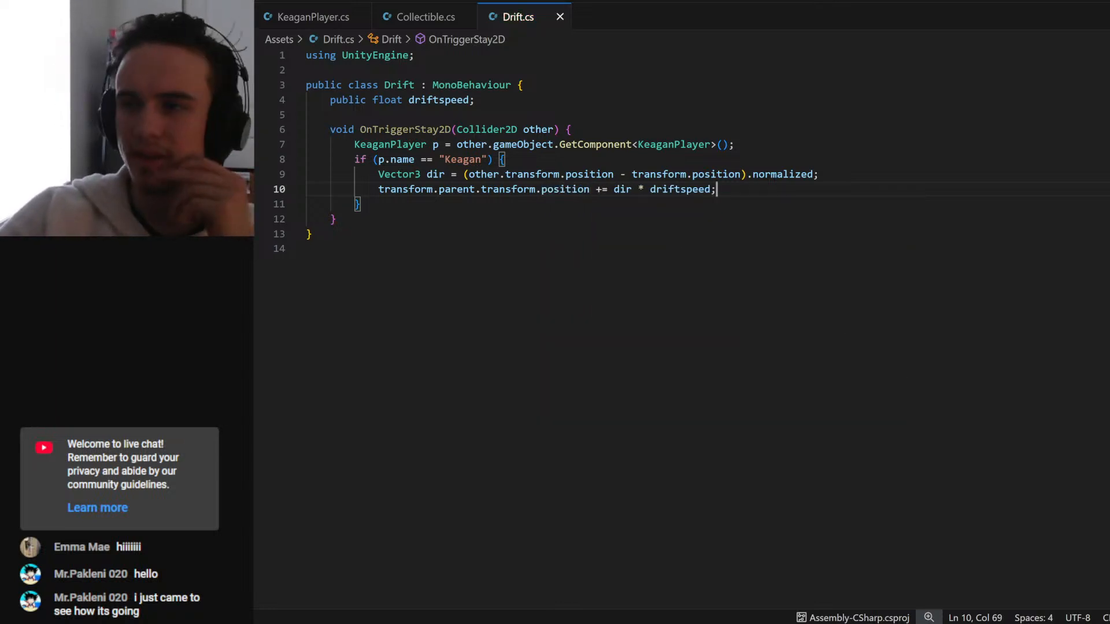
key(Left)
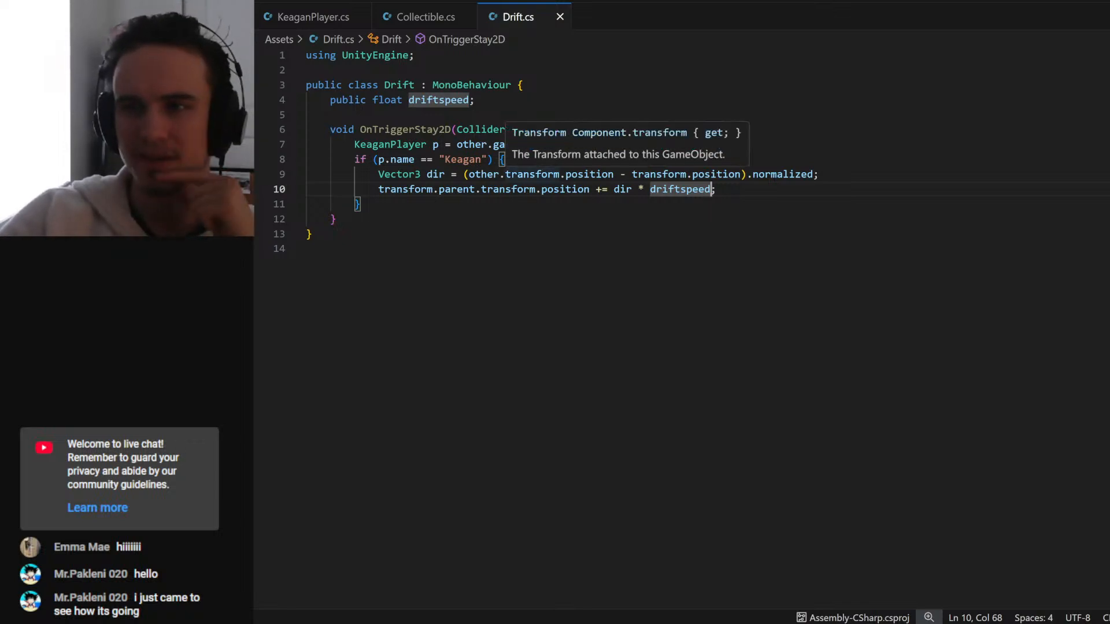
key(Up)
key(Down)
key(End)
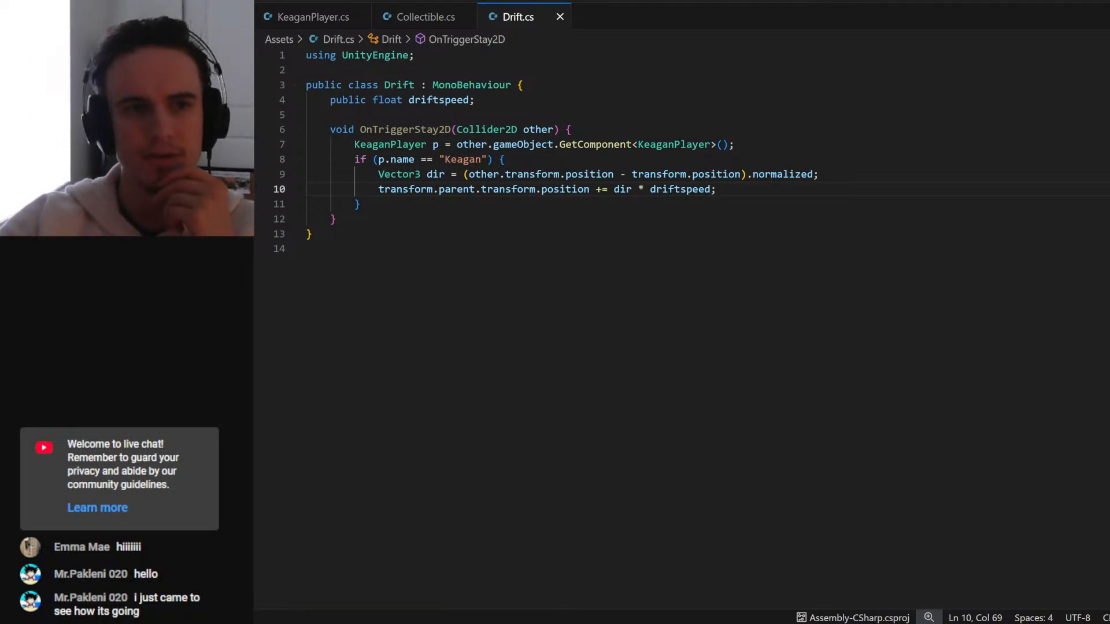
- Switch to Paint.NET and create a new blank image of 1400 × 1050 pixels
key(alt+Tab)
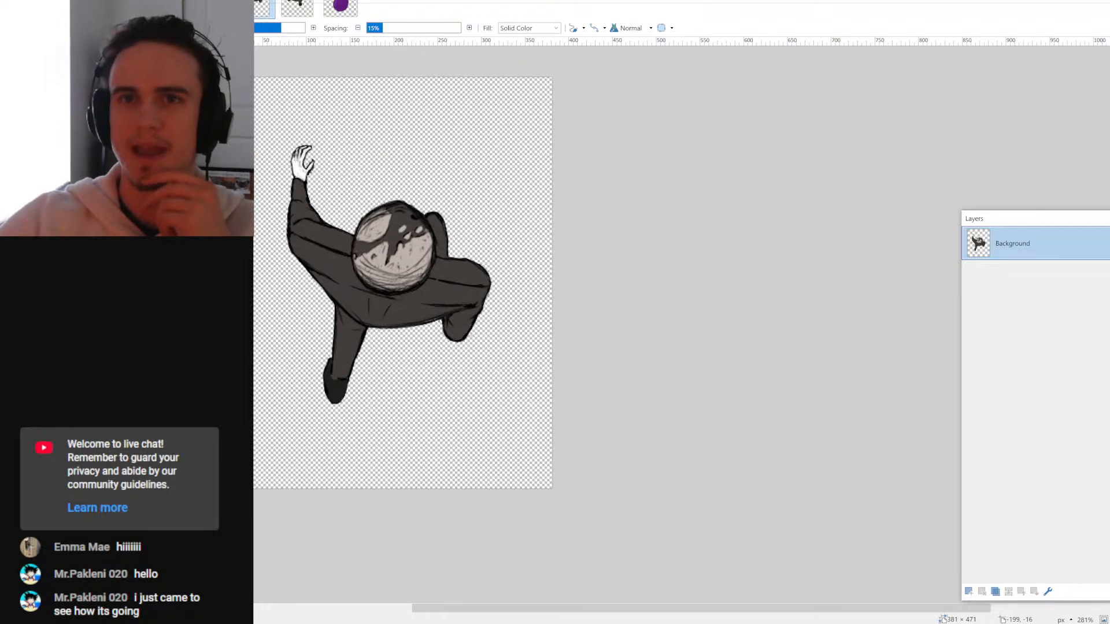
key(ctrl+n)
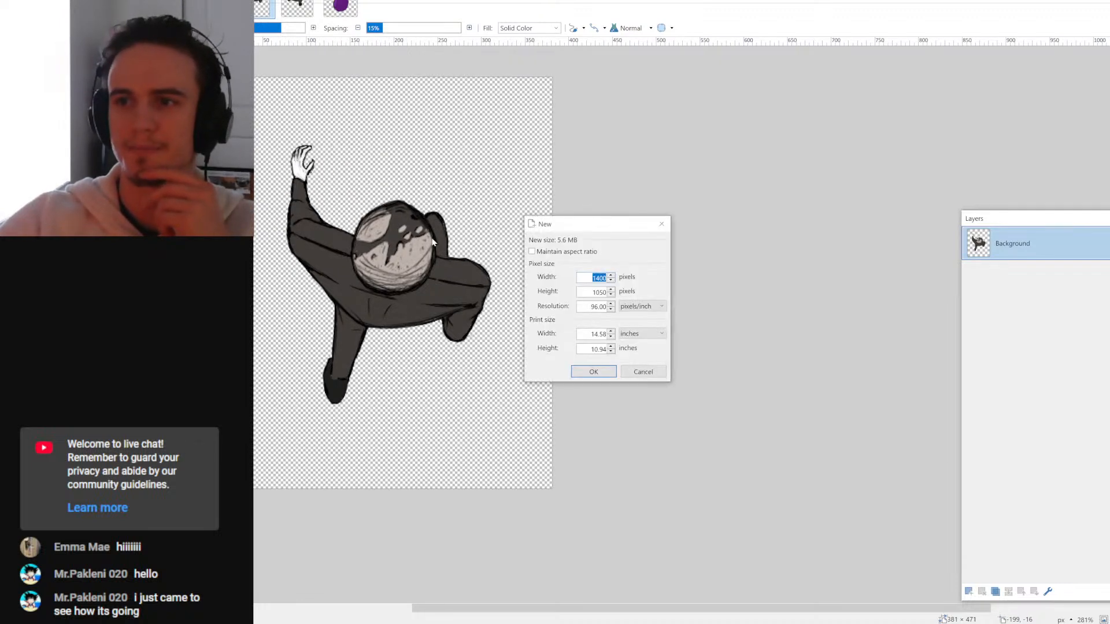
key(Return)
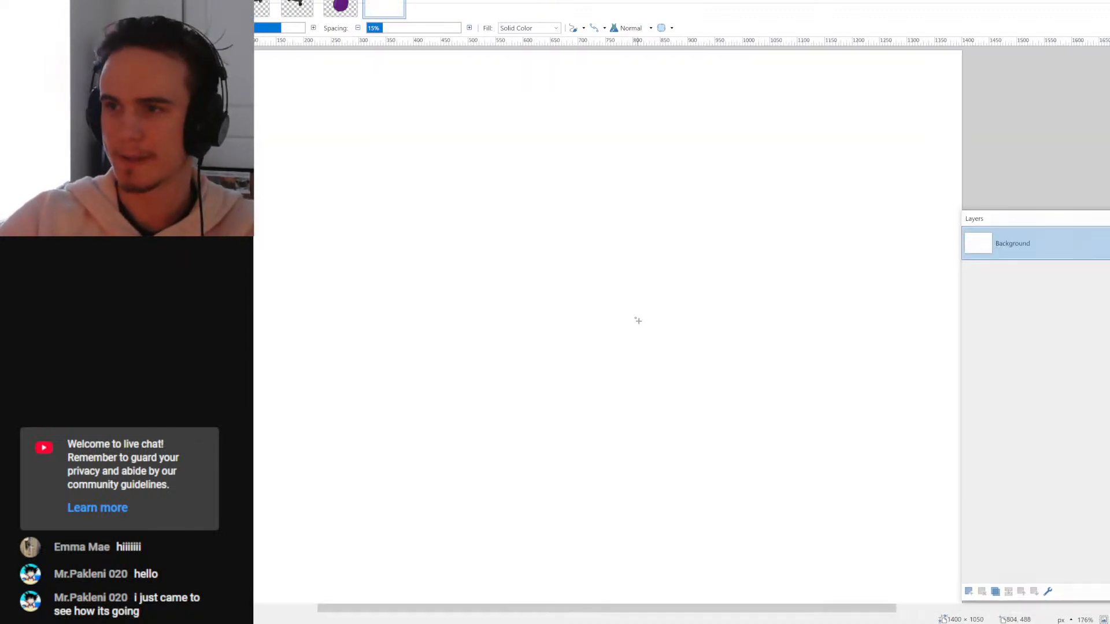
scroll(633, 317, up, 3)
- Close the Premiere Pro 2023 window
right_click(265, 623)
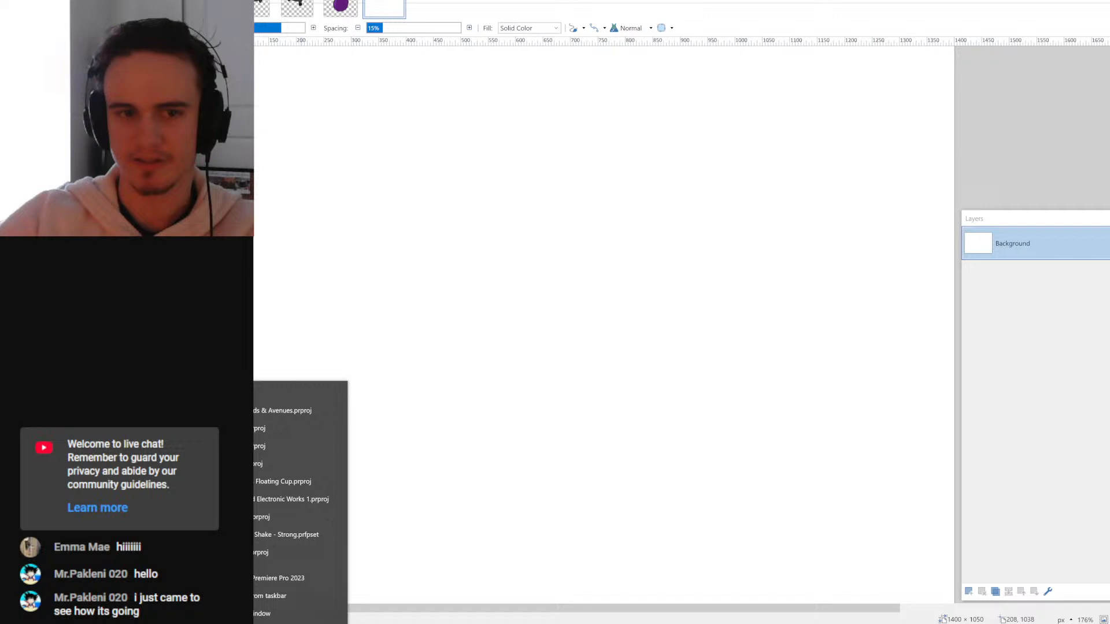
click(274, 614)
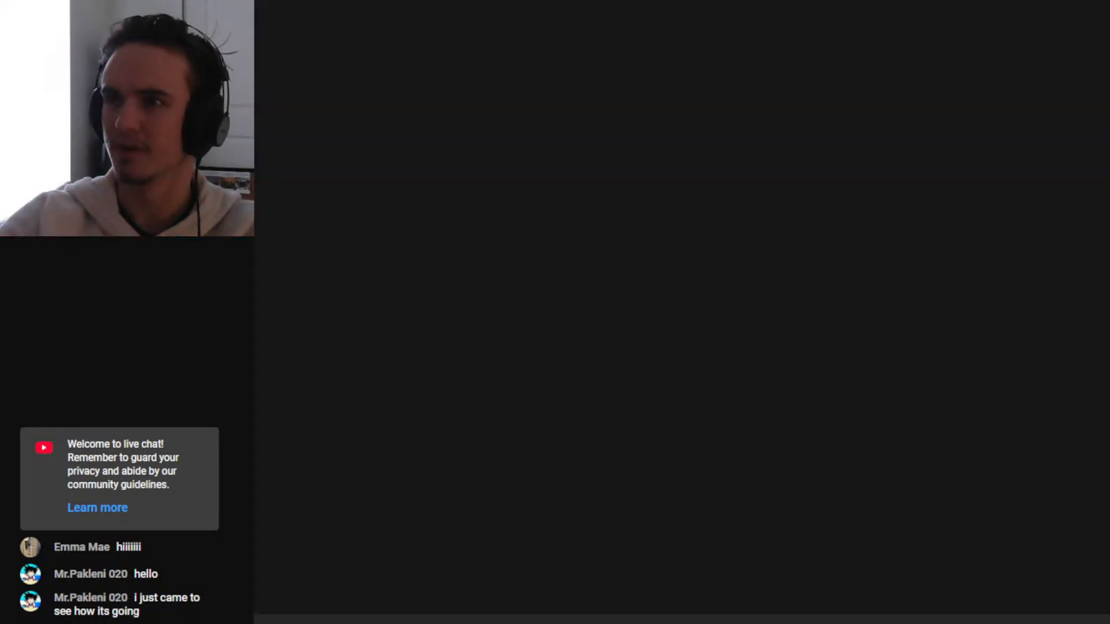
- Switch to Paint.NET and sketch a rough circle about 475 pixels wide with a center-to-edge line, end ticks and the number 10 beside it
key(alt+Tab)
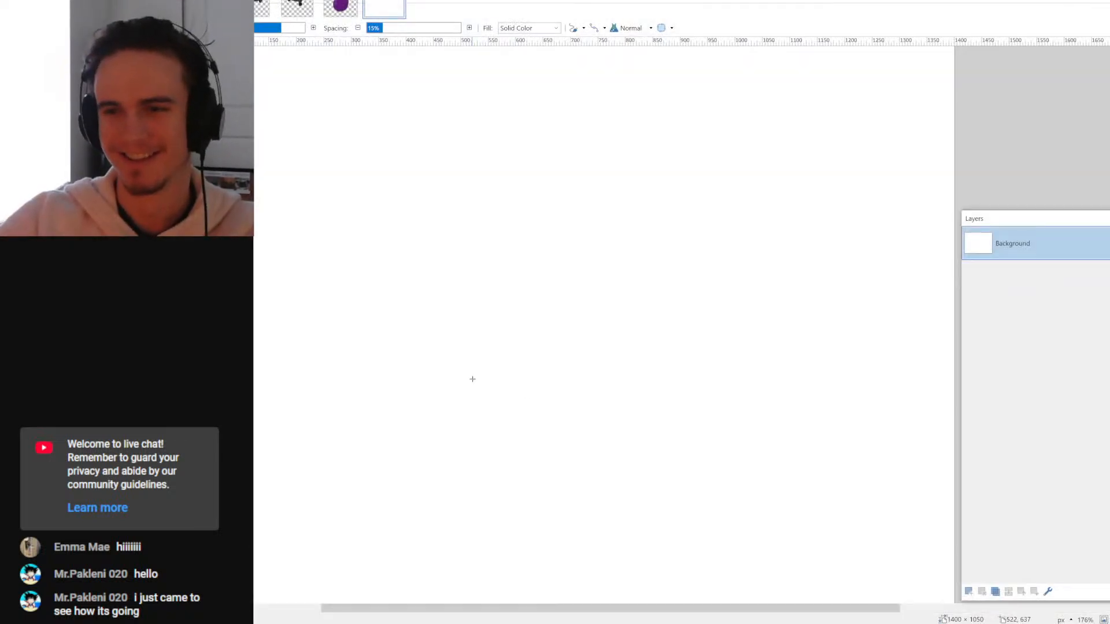
ctrl+scroll(491, 324, down, 3)
ctrl+scroll(505, 309, up, 3)
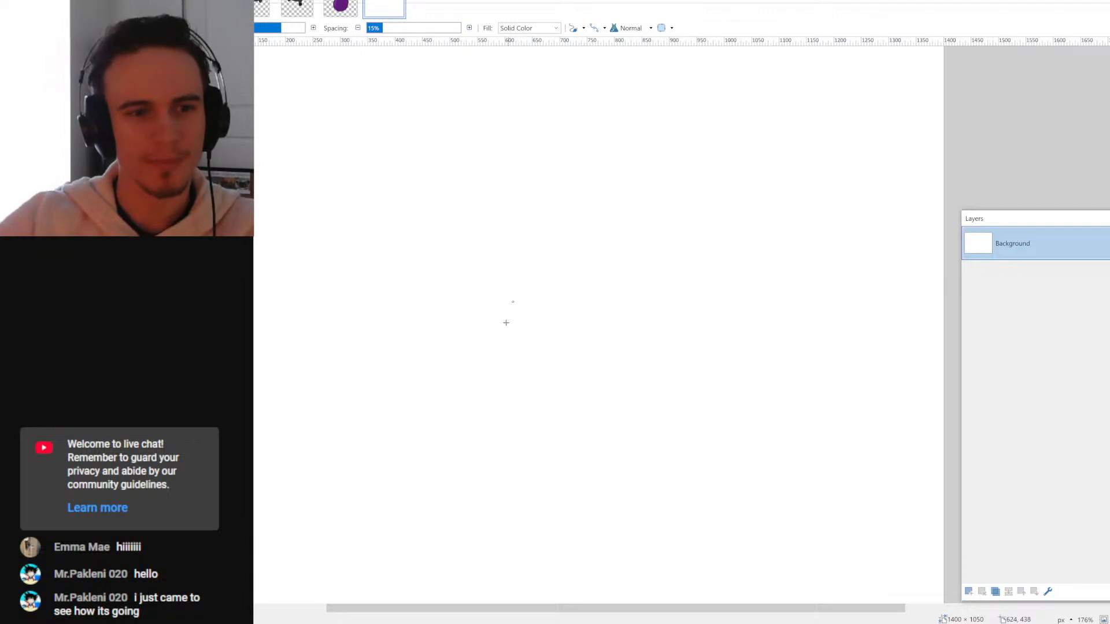
mouse_move(483, 398)
mouse_down()
mouse_move(406, 339)
mouse_move(577, 178)
mouse_move(624, 399)
mouse_move(435, 343)
mouse_up()
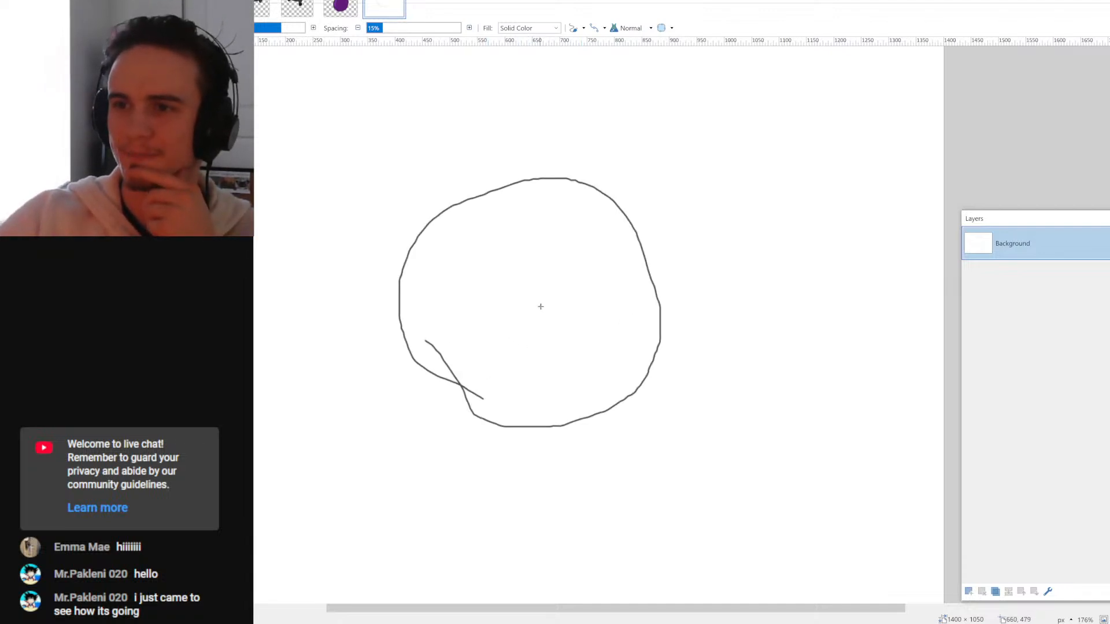
drag(657, 337, 532, 296)
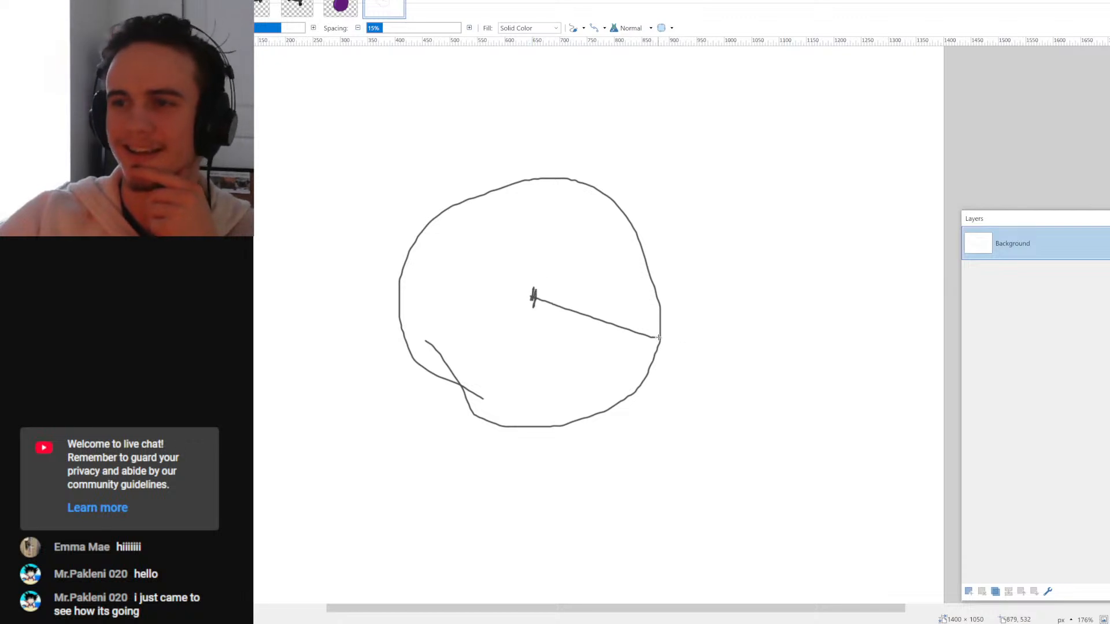
drag(658, 337, 661, 340)
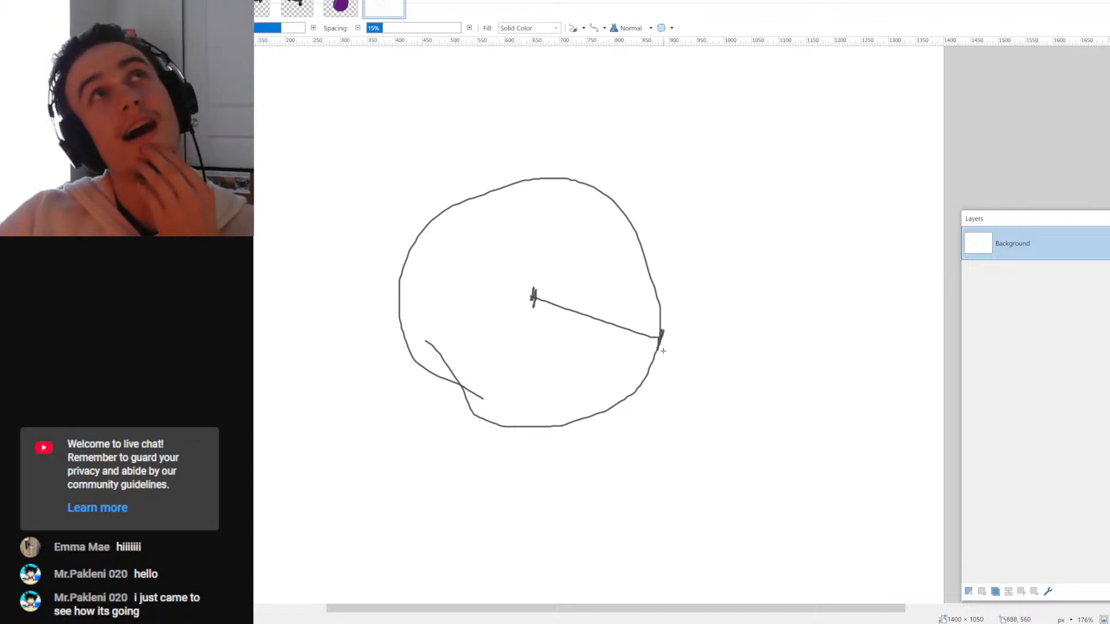
mouse_move(678, 272)
mouse_down()
mouse_move(673, 293)
mouse_move(685, 293)
mouse_move(687, 273)
mouse_up()
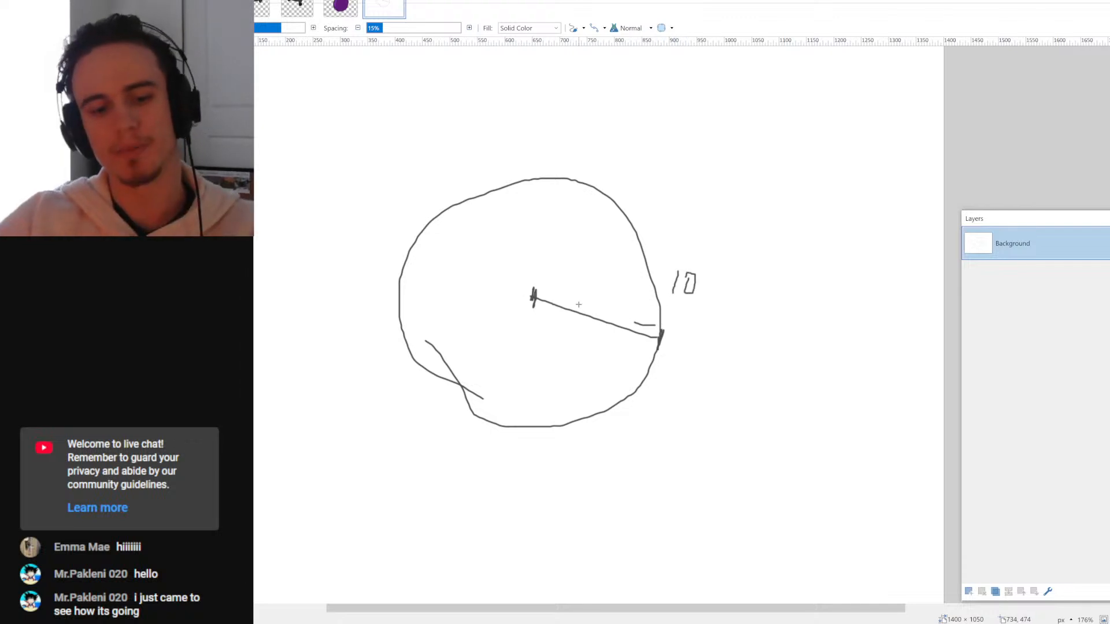
- Cross the outer end of the radius line and draw an arrow with a handwritten label above the line
key(ctrl+z)
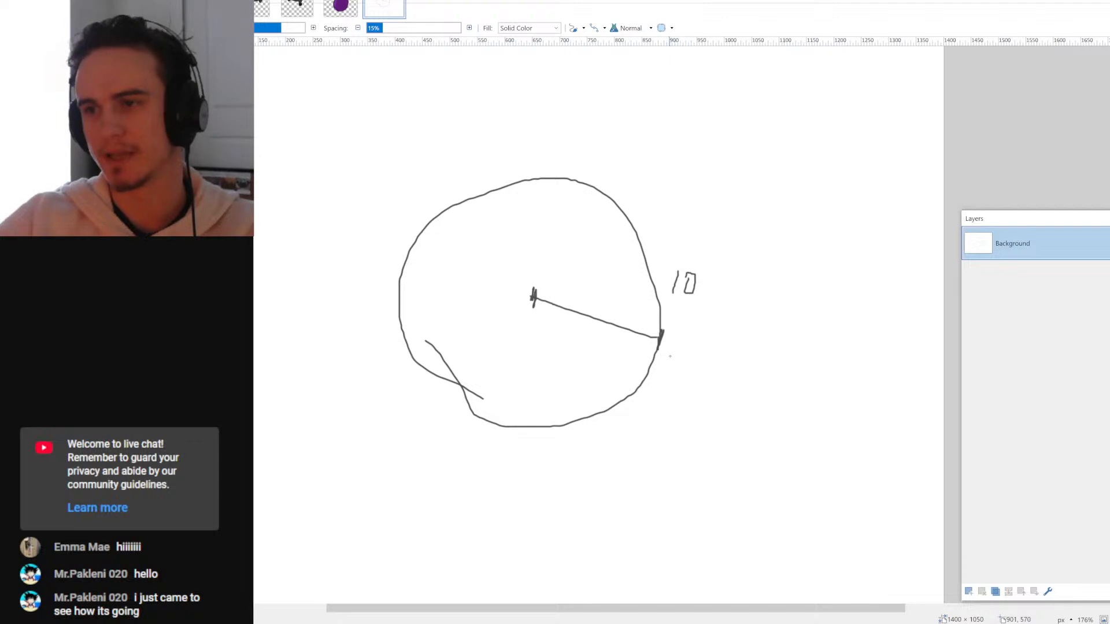
mouse_move(668, 354)
mouse_down()
mouse_move(659, 326)
mouse_move(677, 358)
mouse_up()
key(ctrl+z)
drag(645, 350, 710, 318)
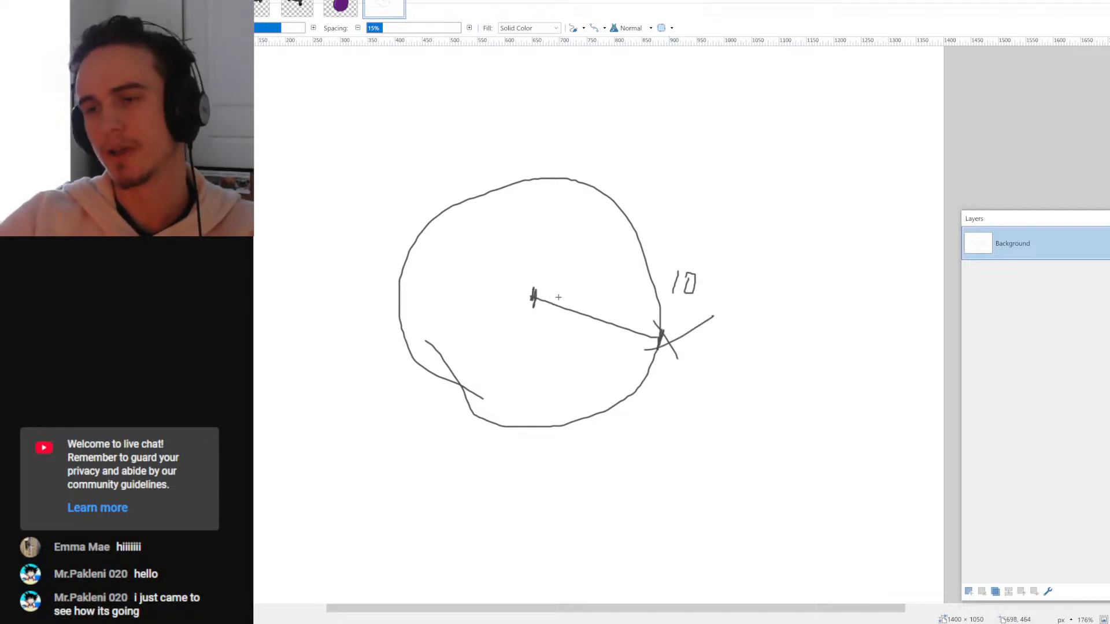
drag(543, 289, 640, 308)
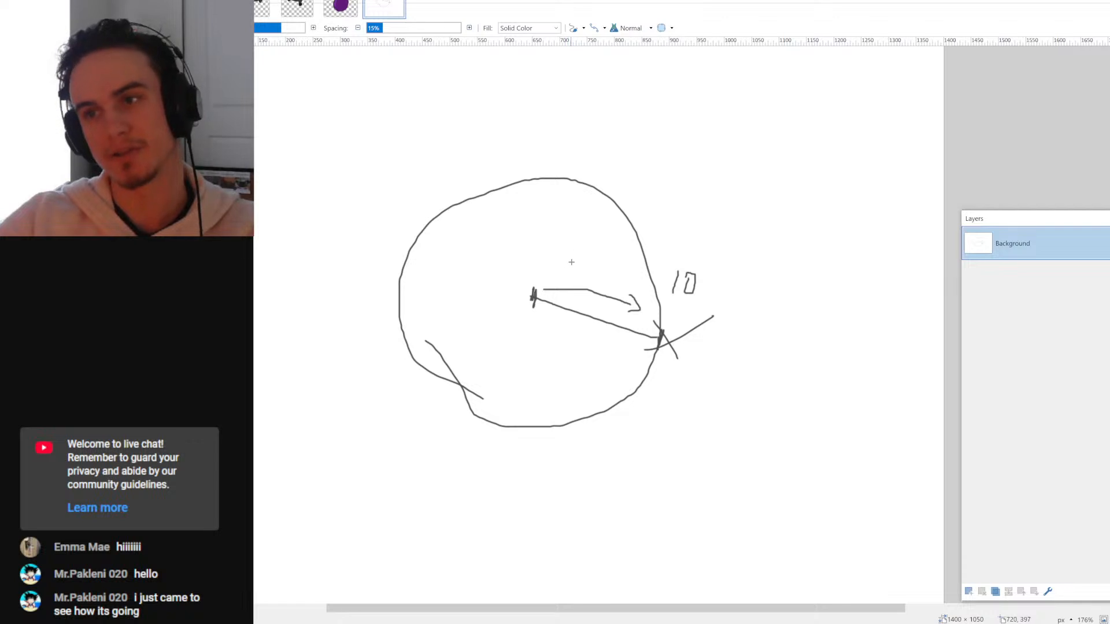
drag(566, 262, 579, 264)
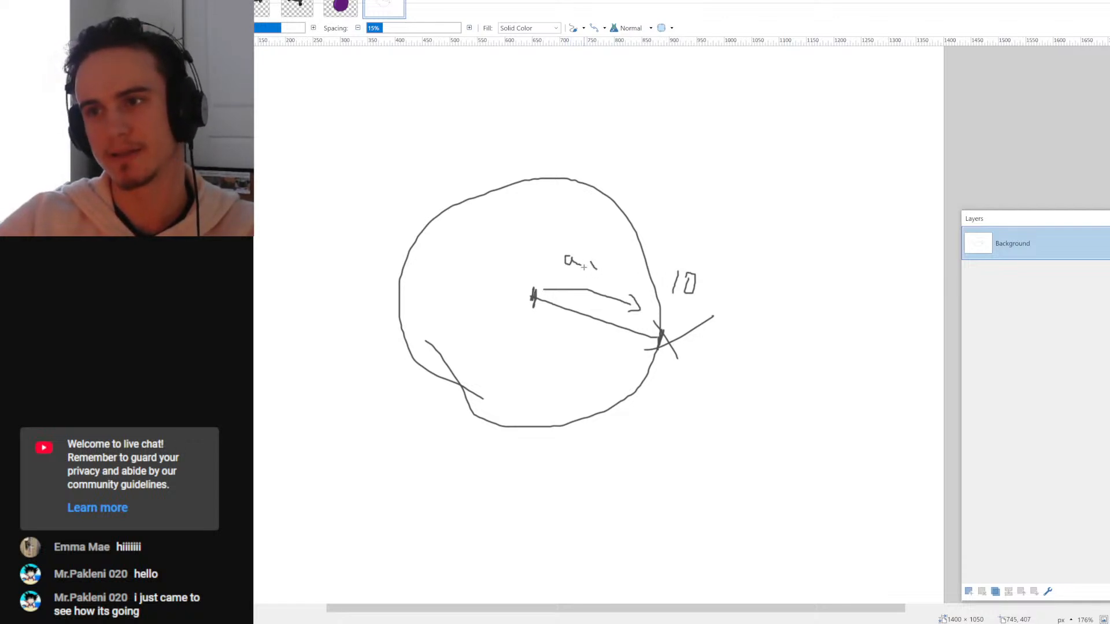
drag(594, 260, 587, 268)
- Close the untitled sketch image without saving it and switch to Unity
key(ctrl+w)
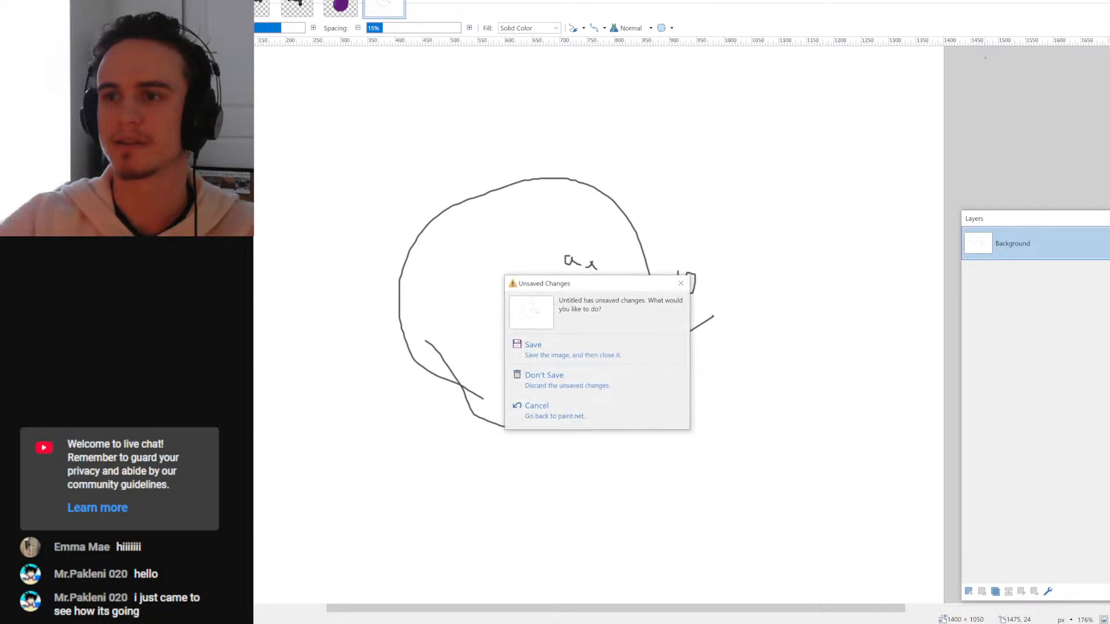
click(581, 373)
key(alt+Tab)
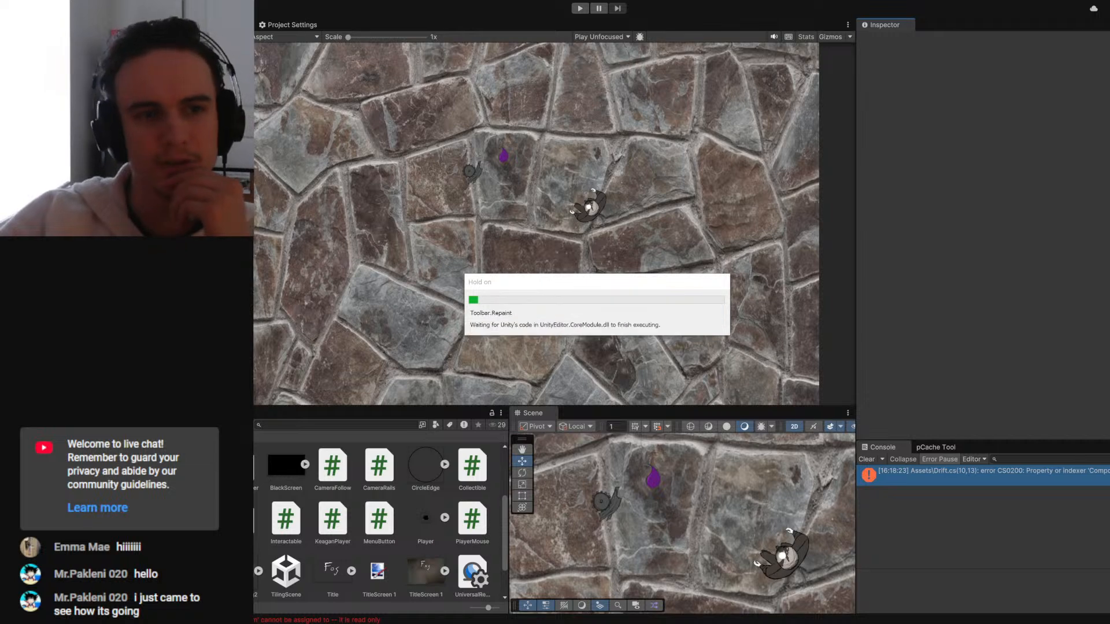
- Switch to the code editor, remove .normalized from the dir calculation in Drift.cs and save the script
key(alt+Tab)
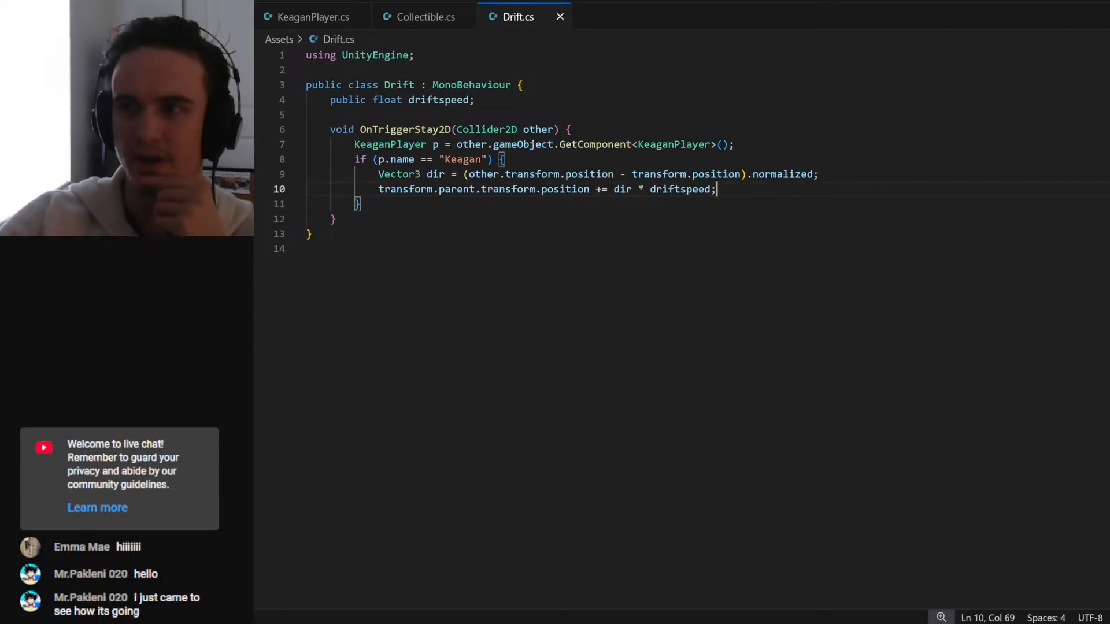
click(710, 189)
double_click(783, 174)
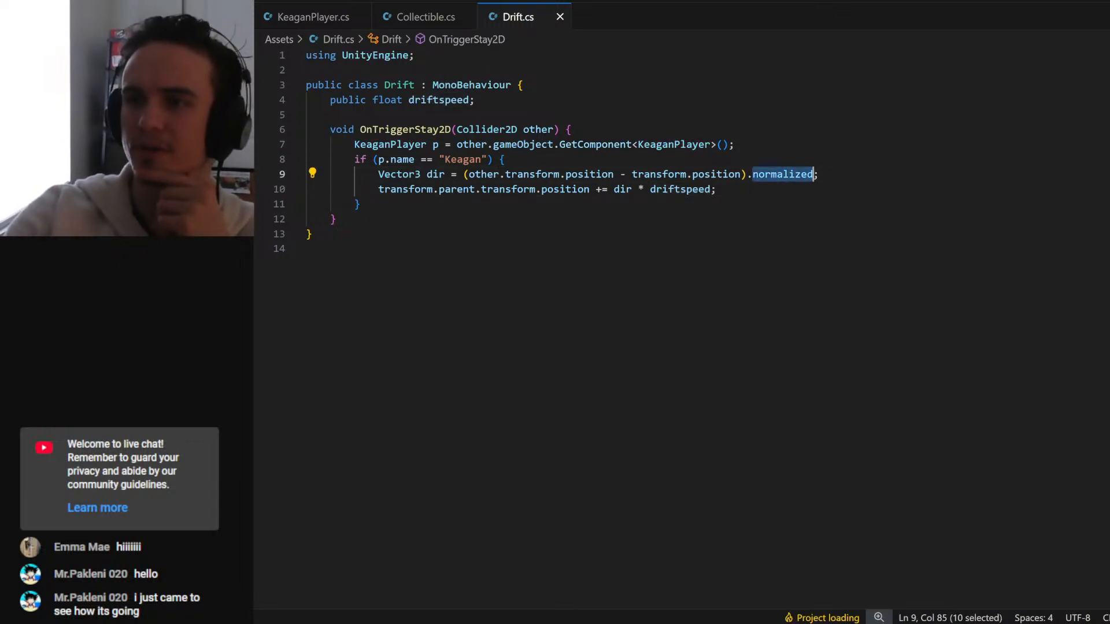
key(BackSpace)
key(BackSpace)
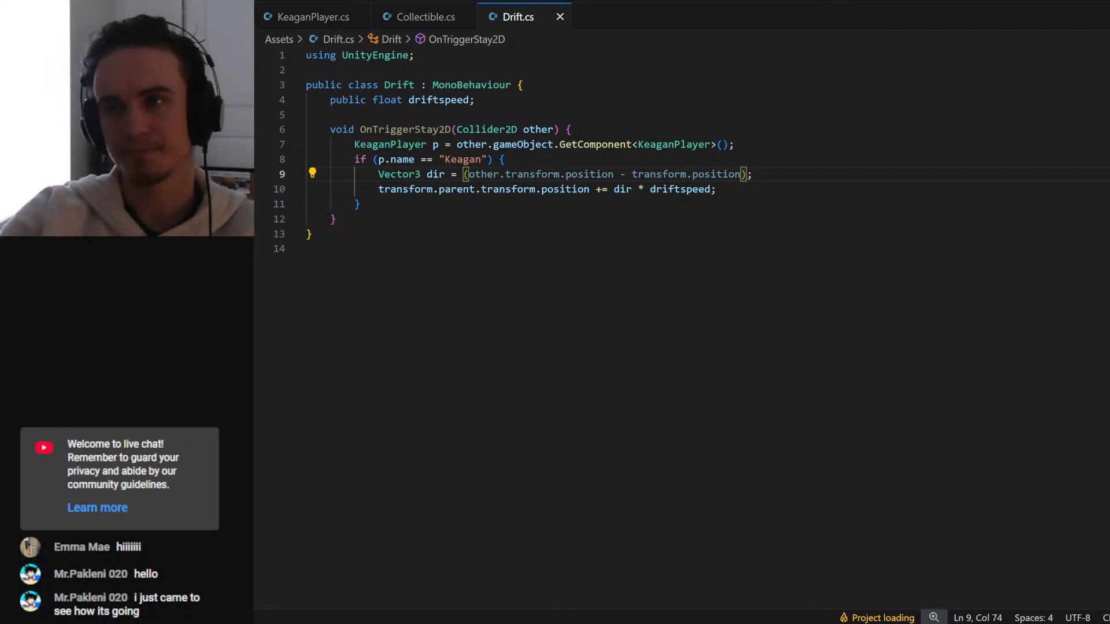
key(Down)
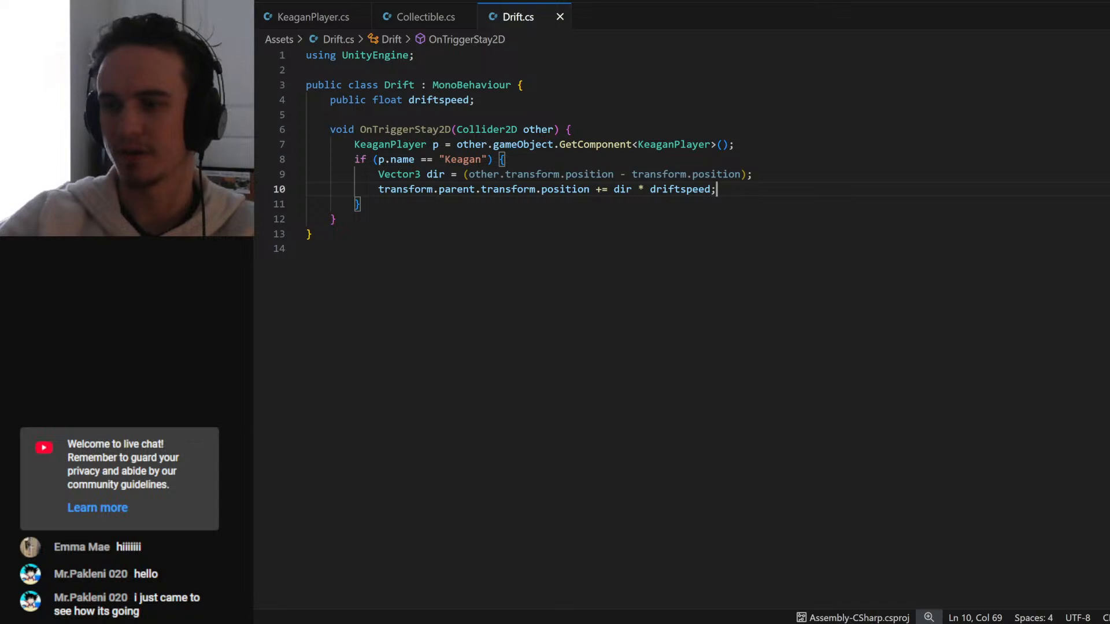
- Switch to Unity, add a Circle Collider 2D to the drift object and set its radius to 4.59
key(alt+Tab)
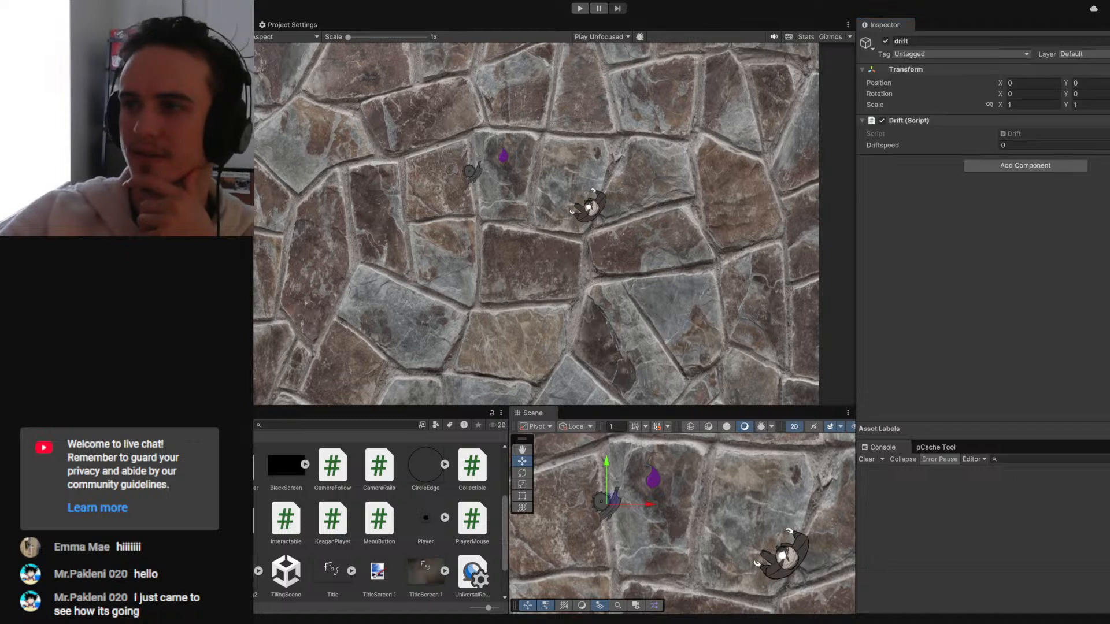
click(1026, 166)
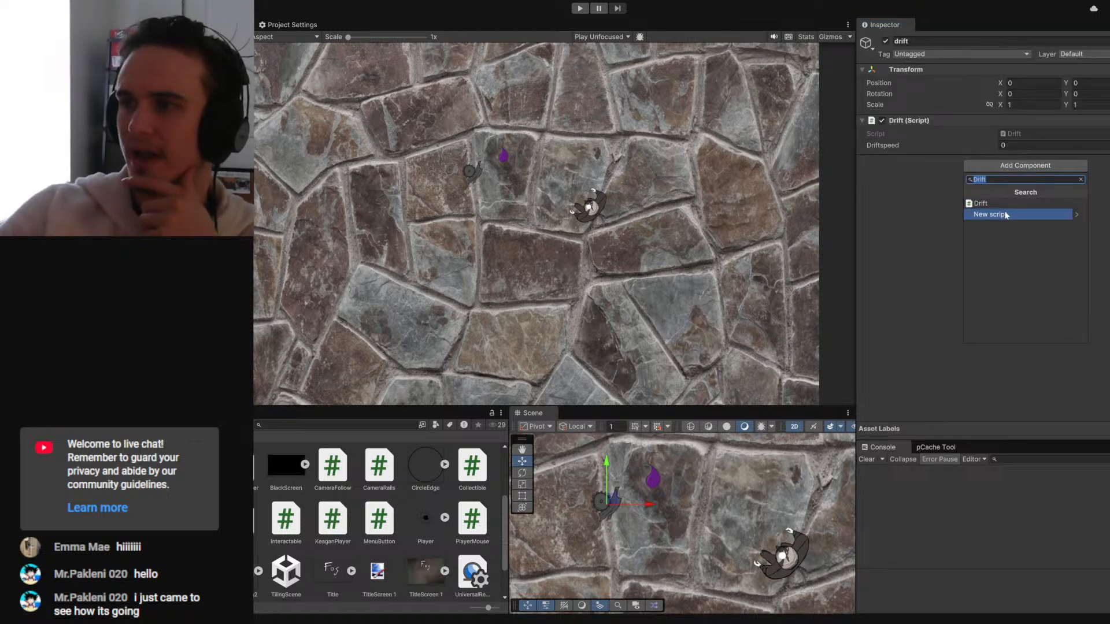
key(BackSpace)
text(circle)
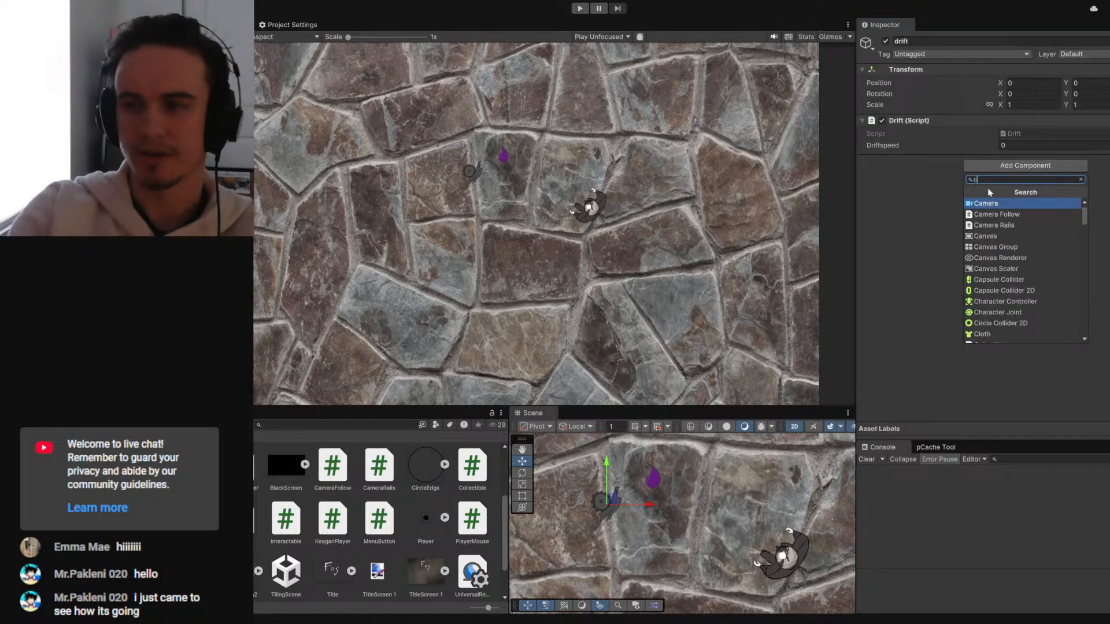
key(Return)
click(873, 164)
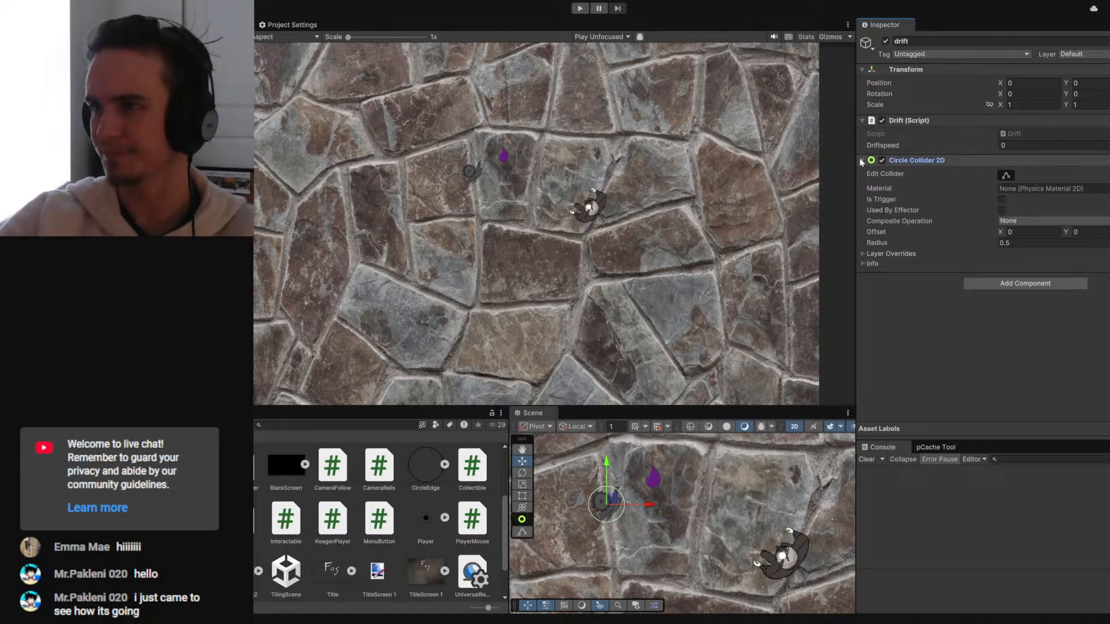
drag(981, 241, 1056, 241)
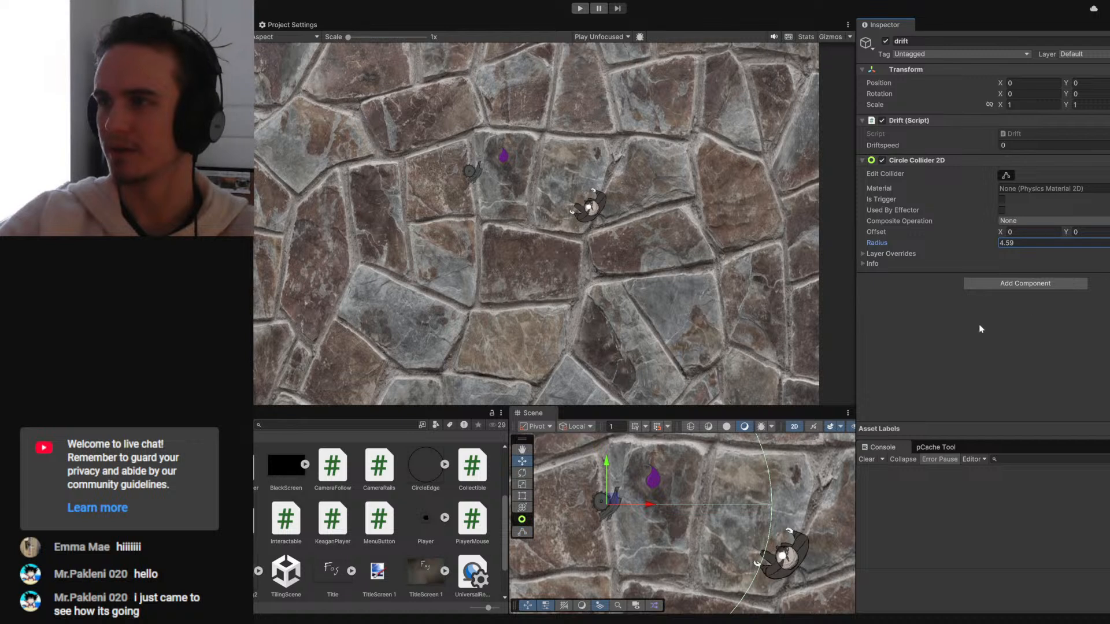
- Set the Drift script's Driftspeed to 0.1
click(976, 144)
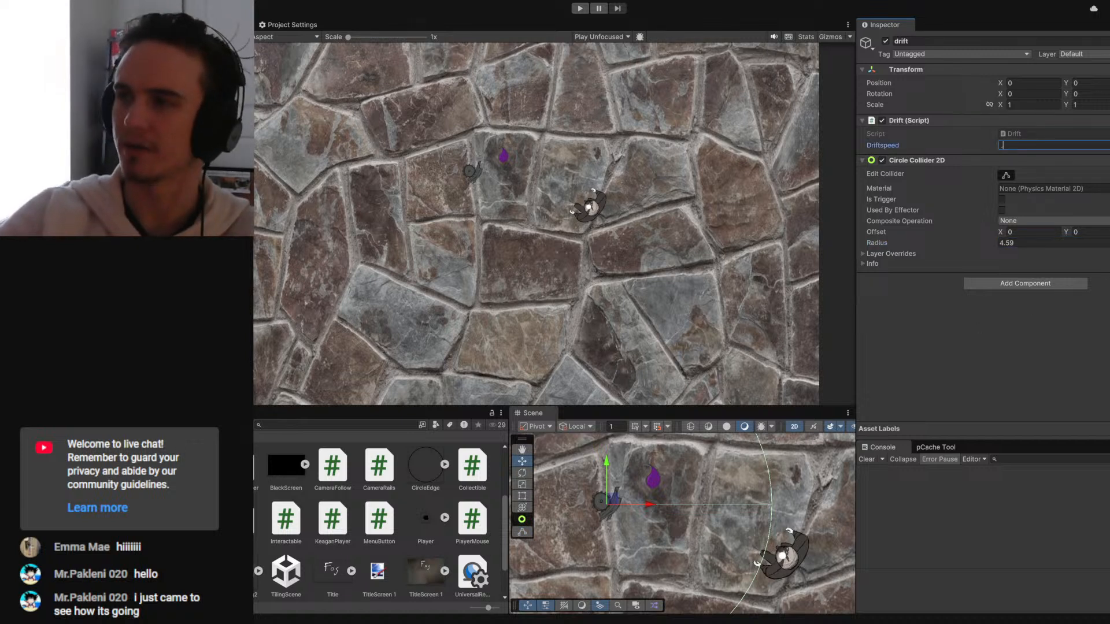
text(.01)
key(BackSpace)
key(BackSpace)
text(1)
key(Return)
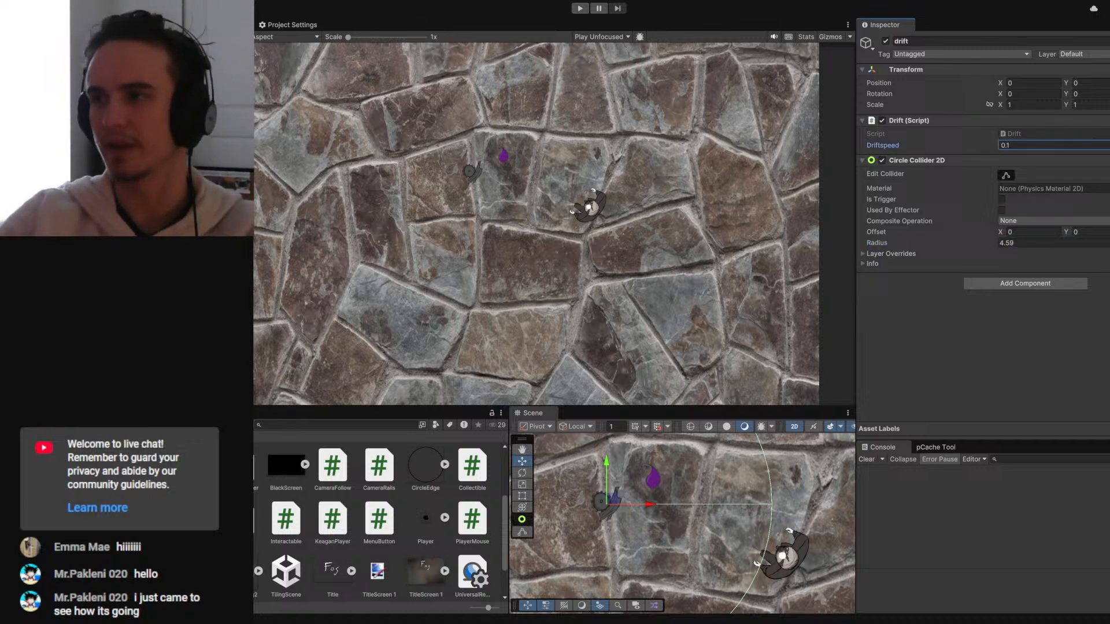
click(976, 337)
- In Drift.cs, multiply the position increment dir * driftspeed by Time.deltaTime and save the script
key(alt+Tab)
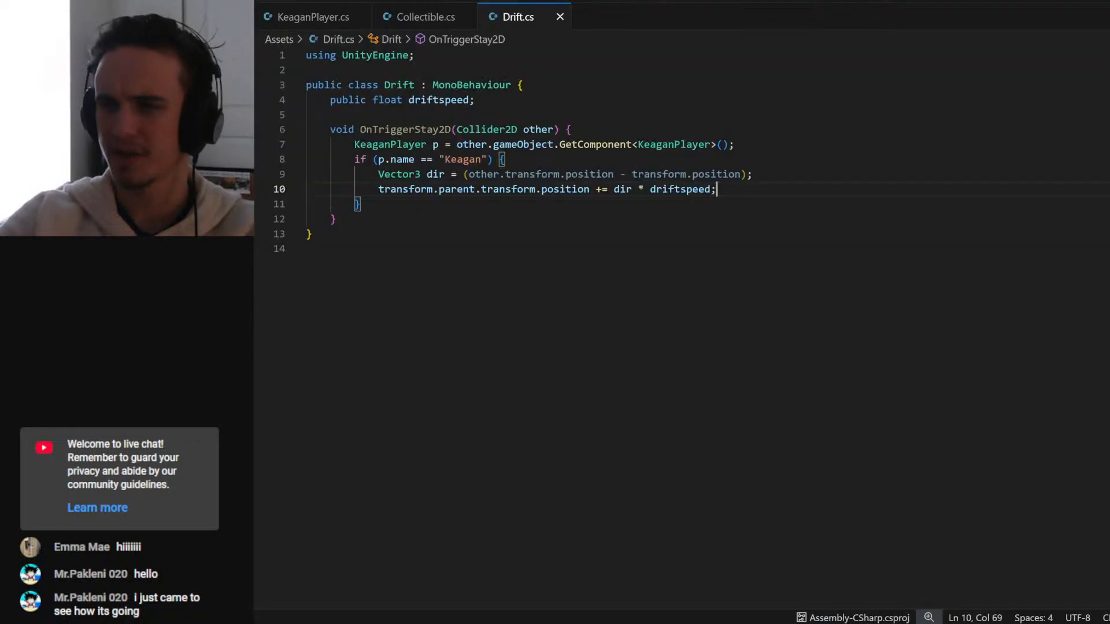
key(Left)
text(* Time.d)
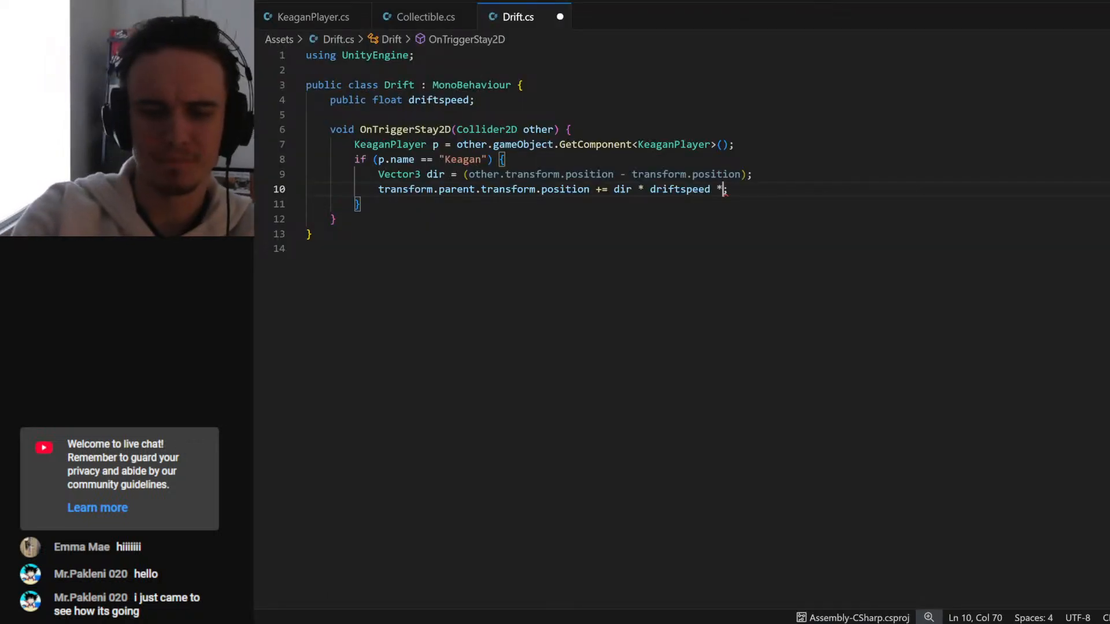
key(Tab)
key(ctrl+s)
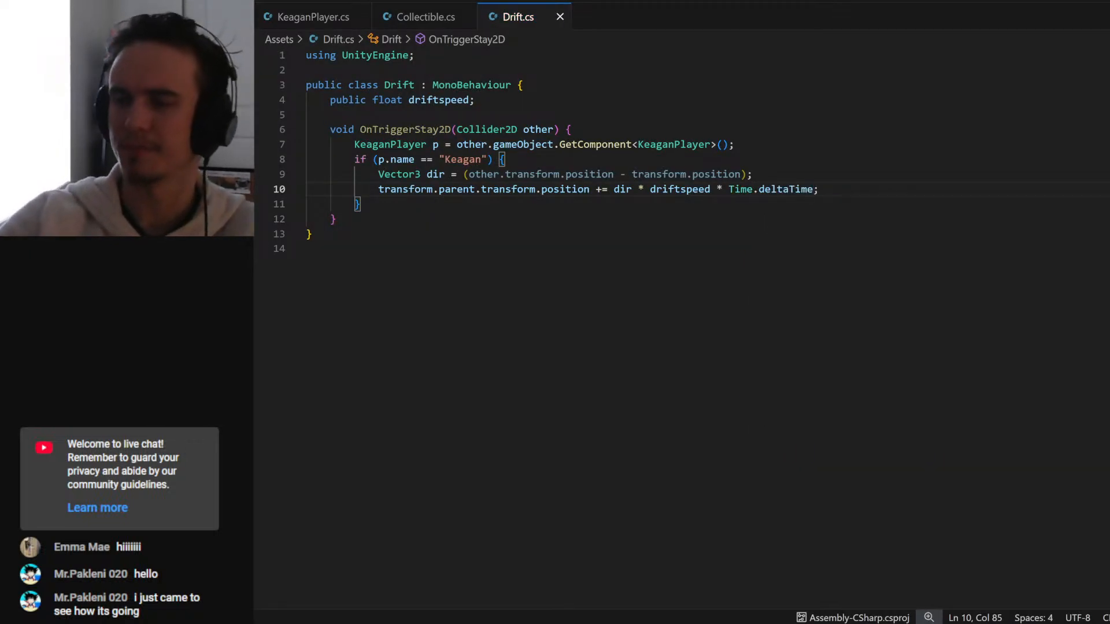
- Switch back to Unity and set the drift object's Driftspeed to 1
key(alt+Tab)
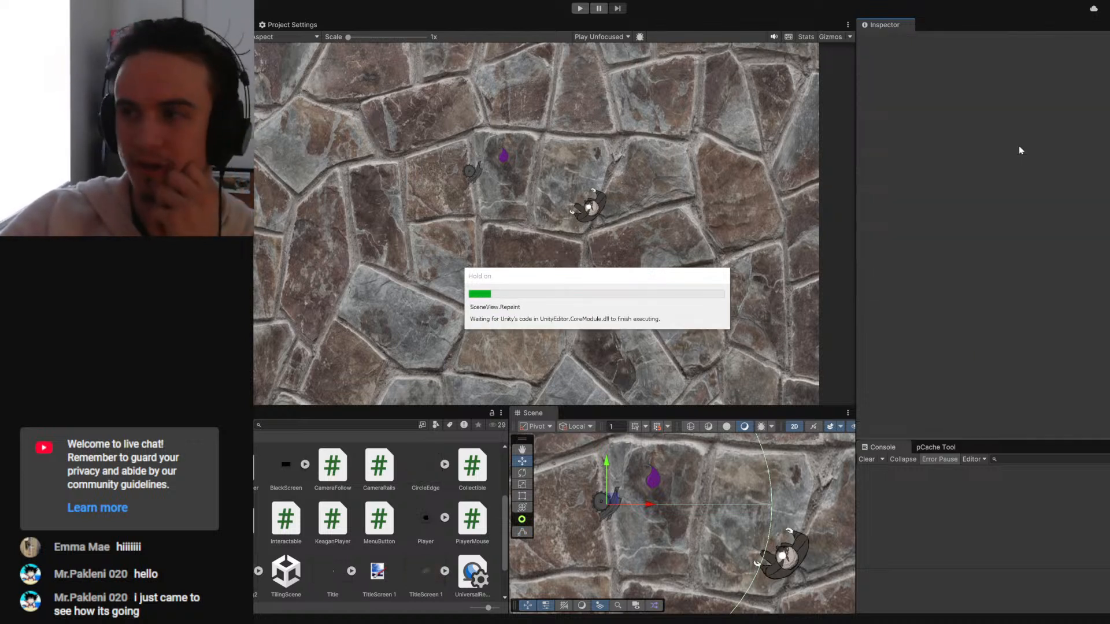
click(1019, 146)
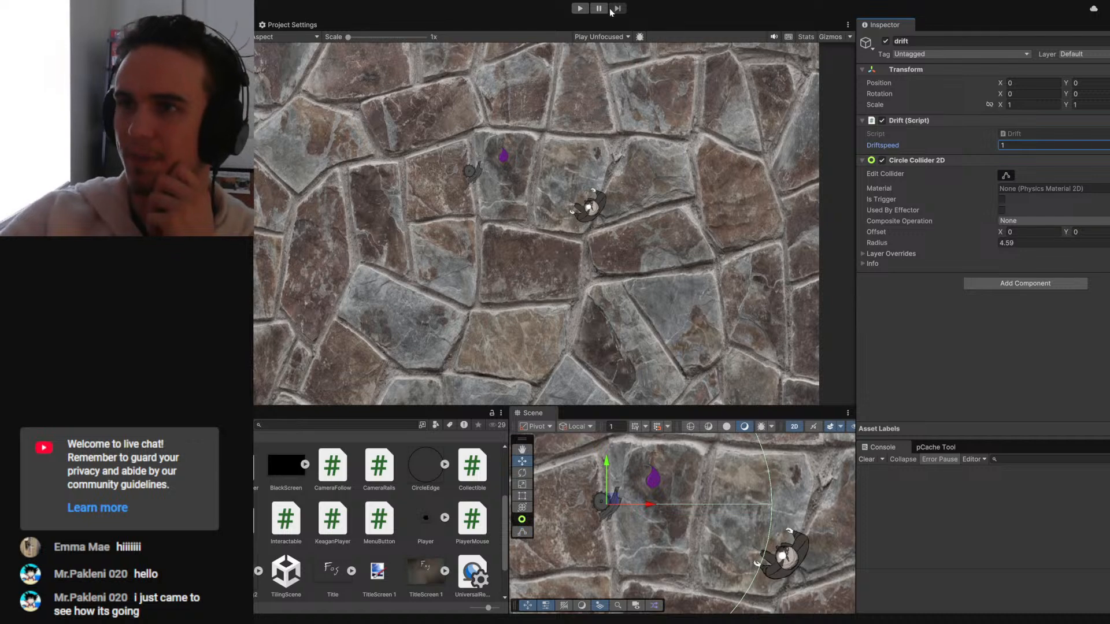
- Play-test the collectible drift, enabling Is Trigger on the drift collider while the game runs, and stop the game
click(579, 8)
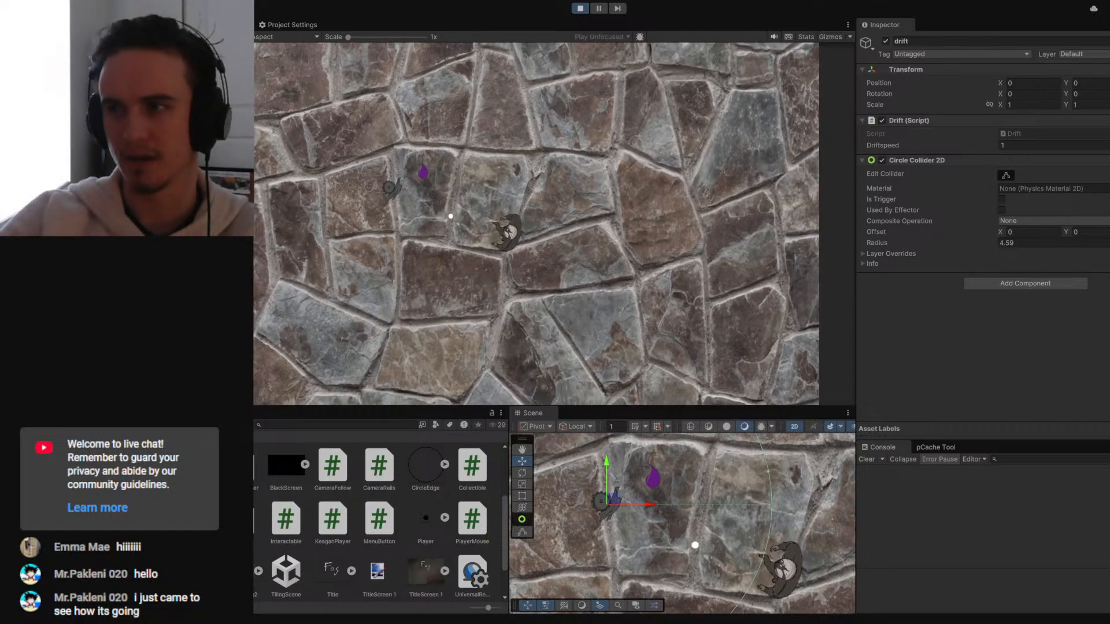
click(1001, 198)
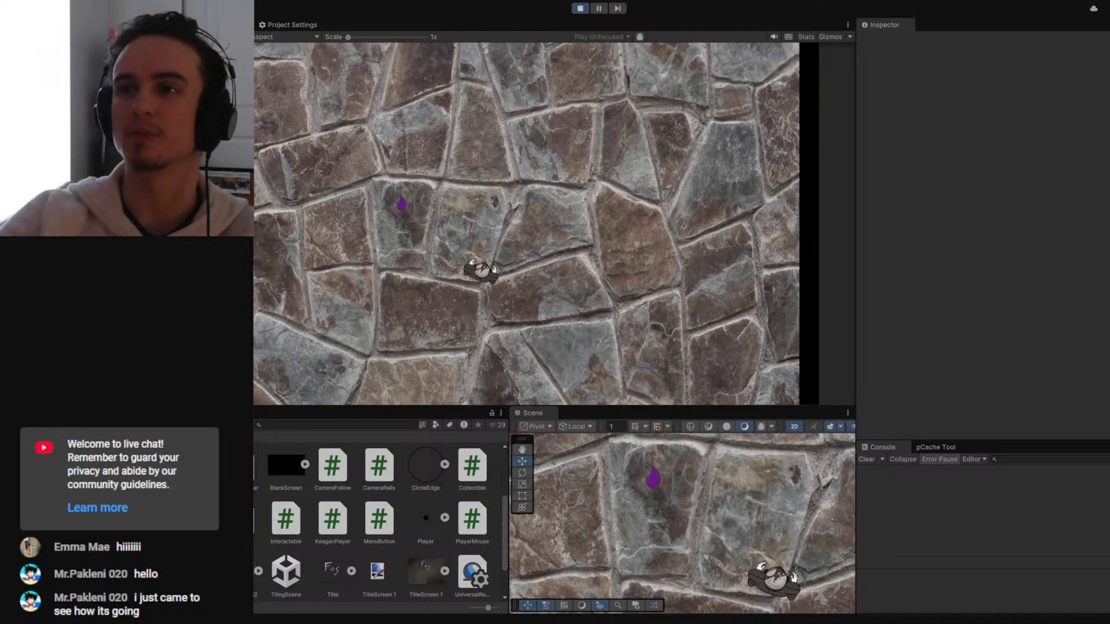
click(579, 9)
- Switch to the code editor, append .normalized to the dir calculation in Drift.cs and save the script
key(alt+Tab)
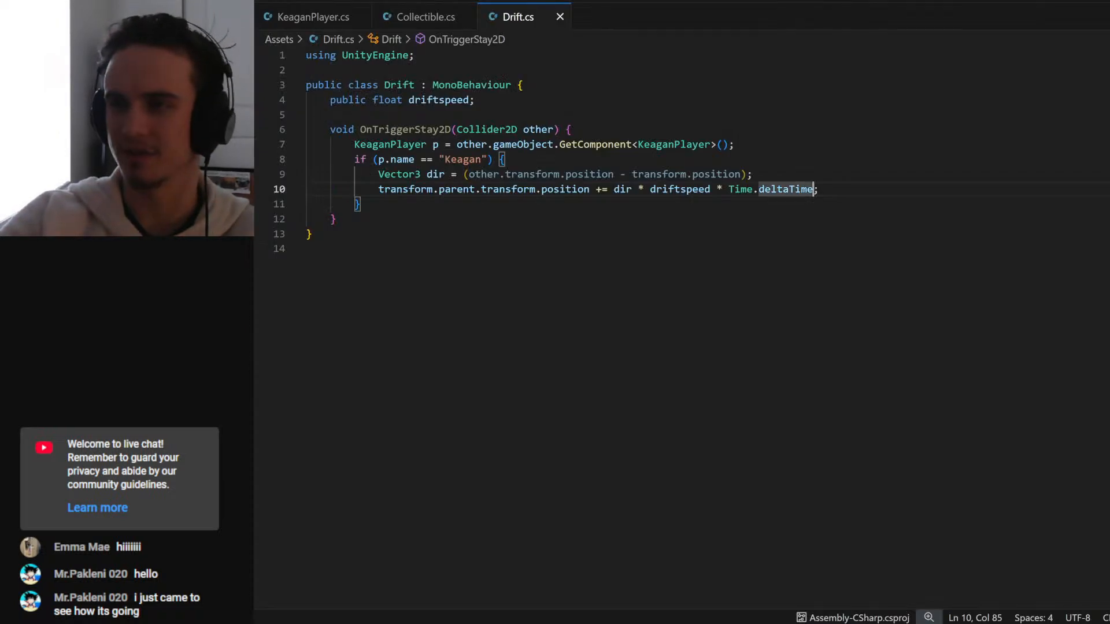
click(748, 174)
text(.npo)
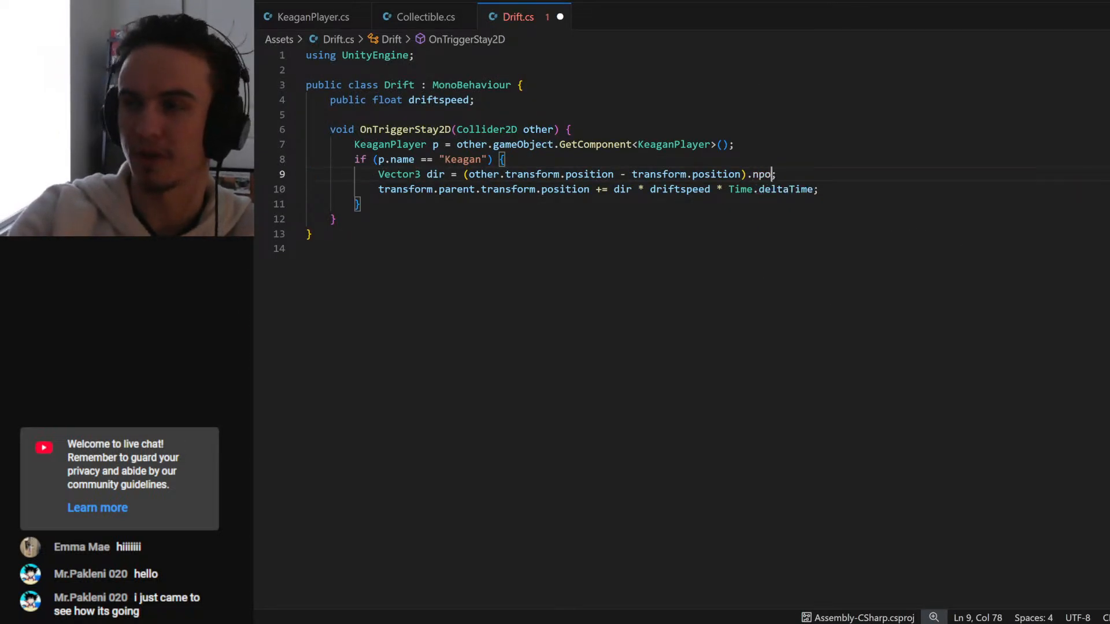
key(BackSpace)
key(BackSpace)
text(o)
key(Tab)
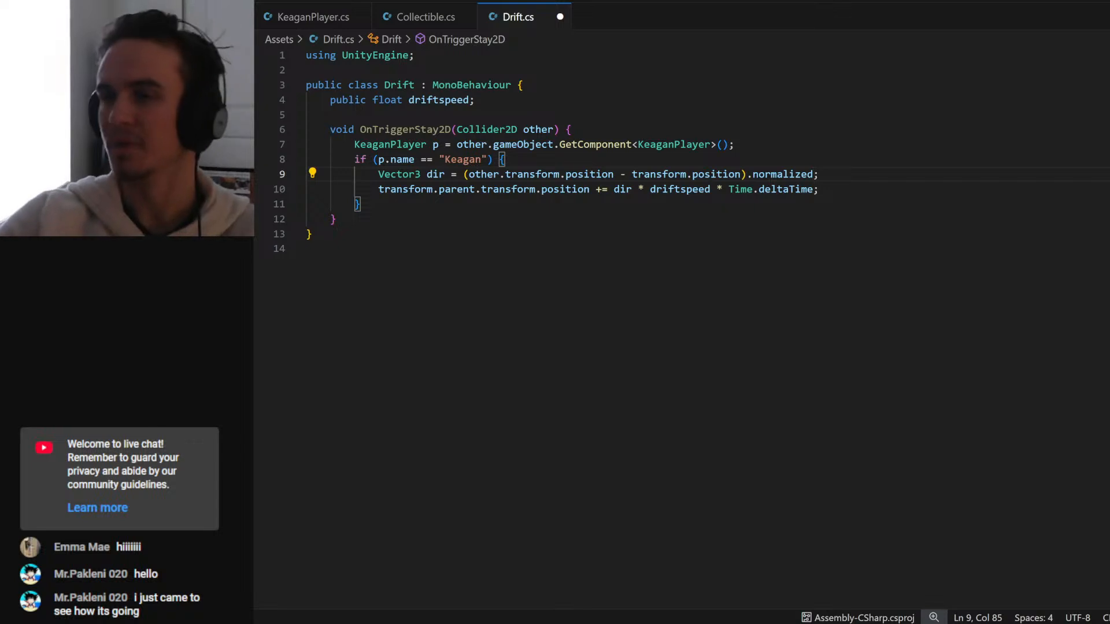
- In Drift.cs, insert an empty line after the dir calculation and remove .normalized from that calculation
click(819, 174)
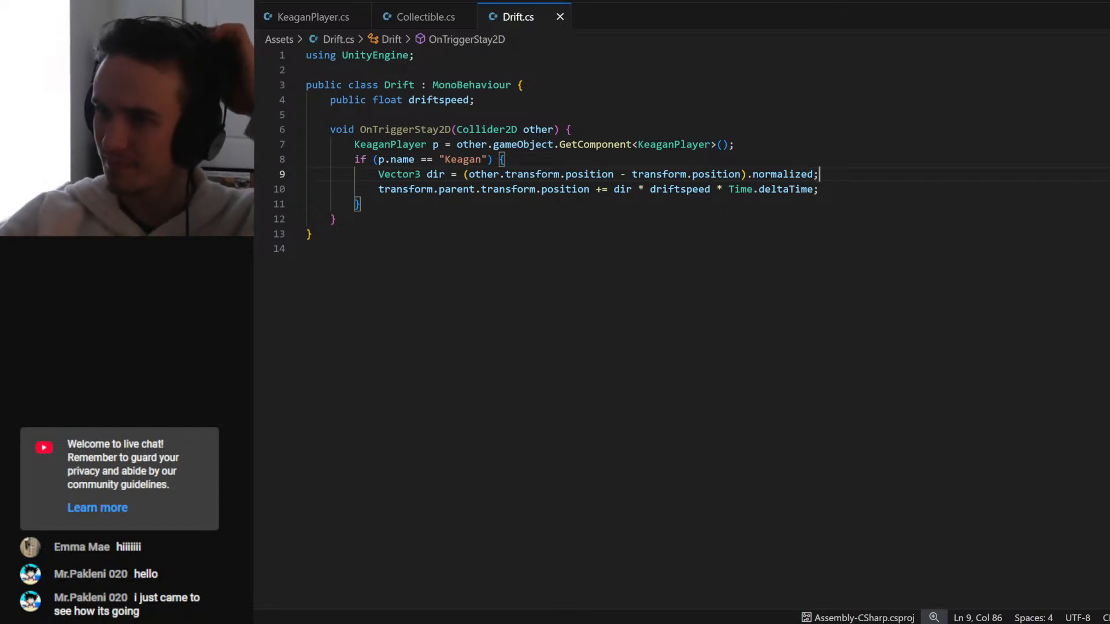
key(Return)
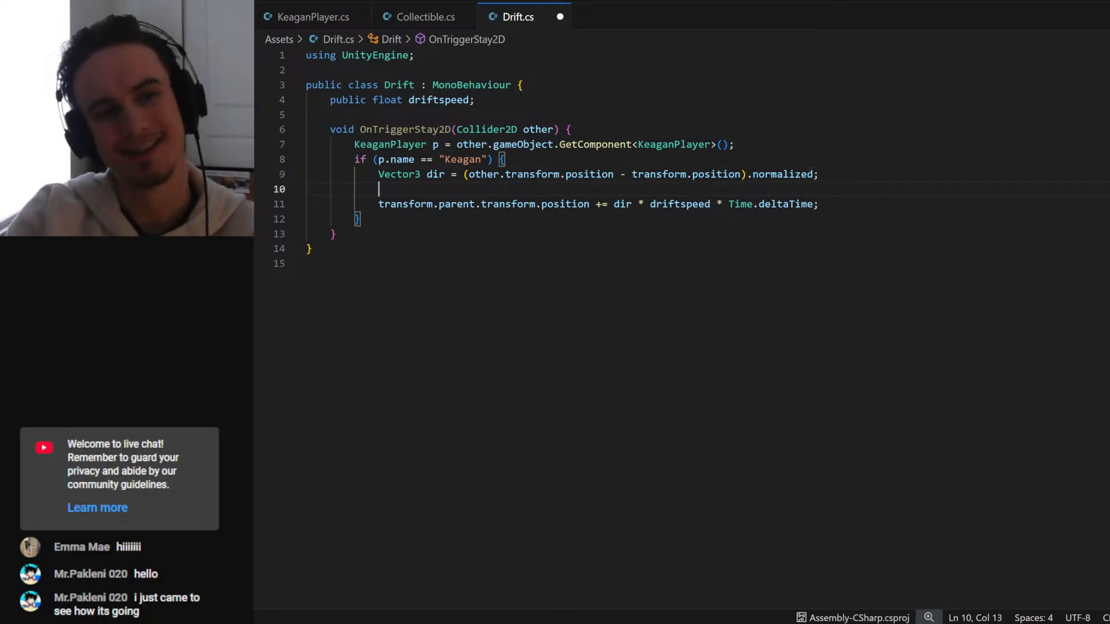
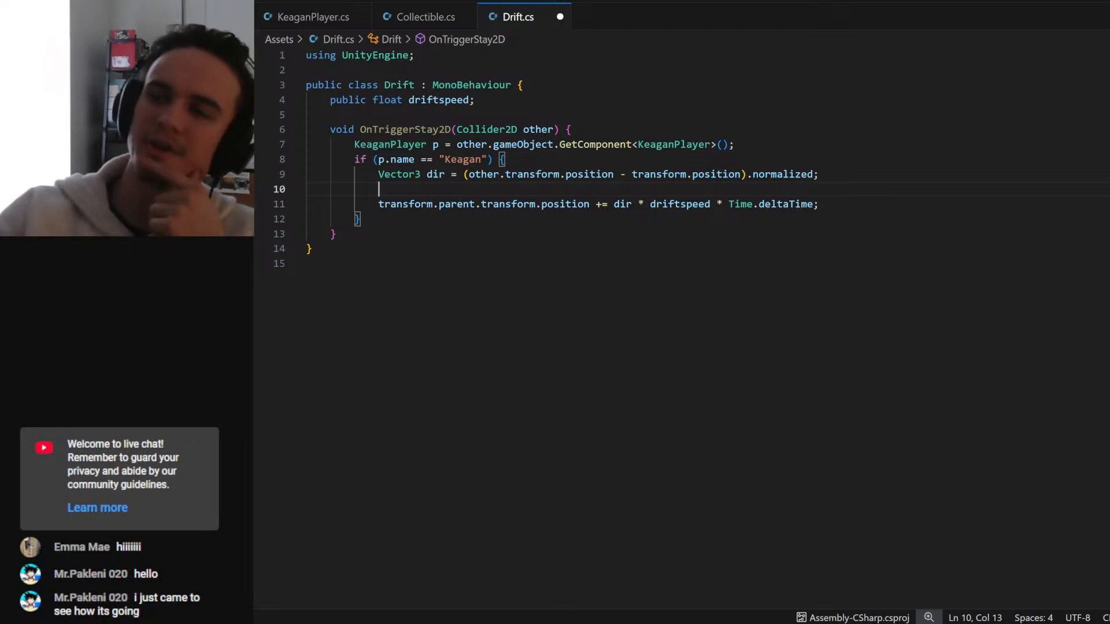
double_click(622, 204)
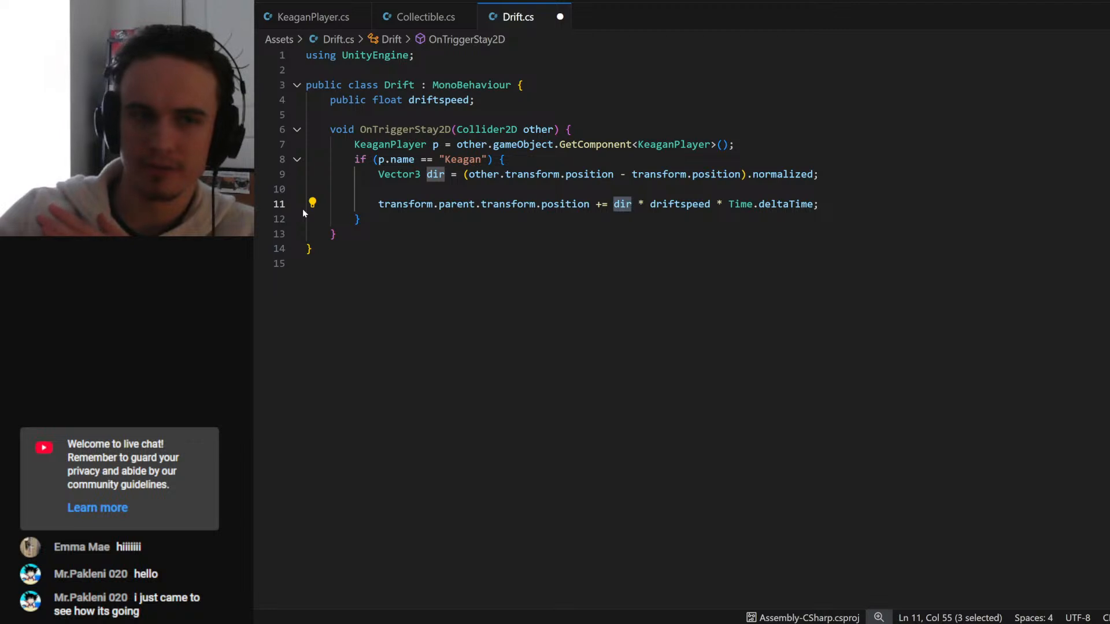
key(Up)
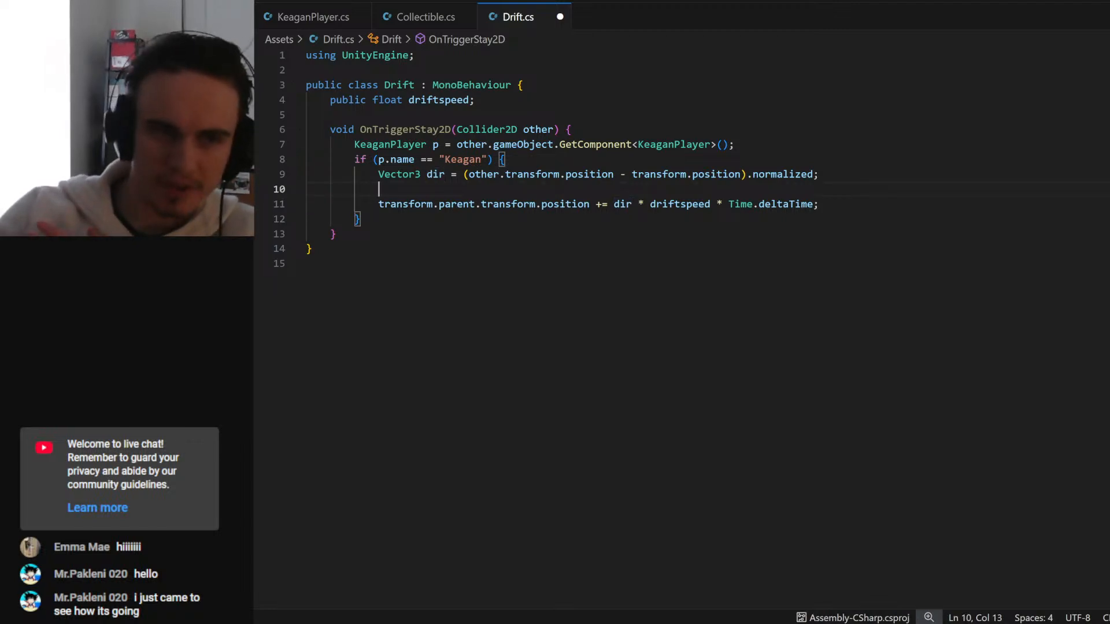
drag(426, 174, 820, 173)
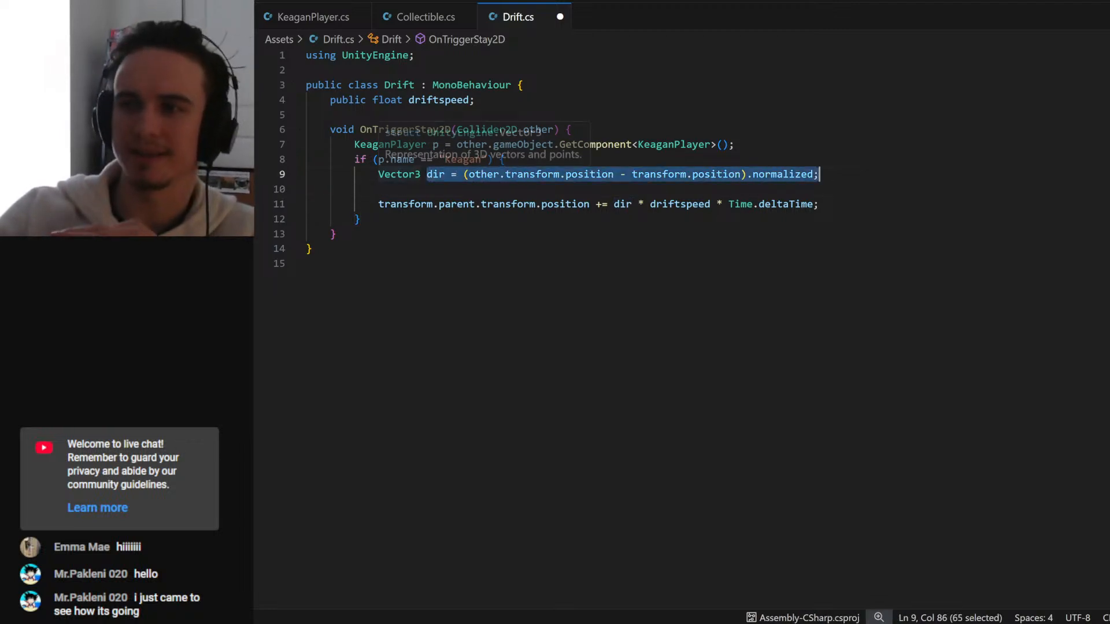
key(Down)
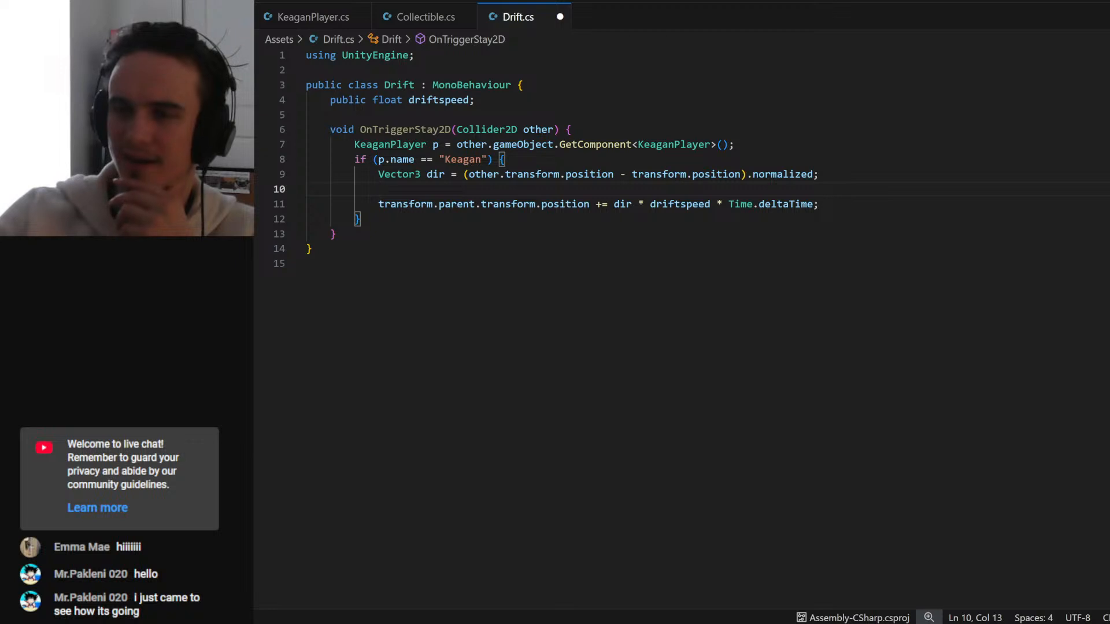
key(Up)
key(End)
key(Left)
key(ctrl+shift+Left)
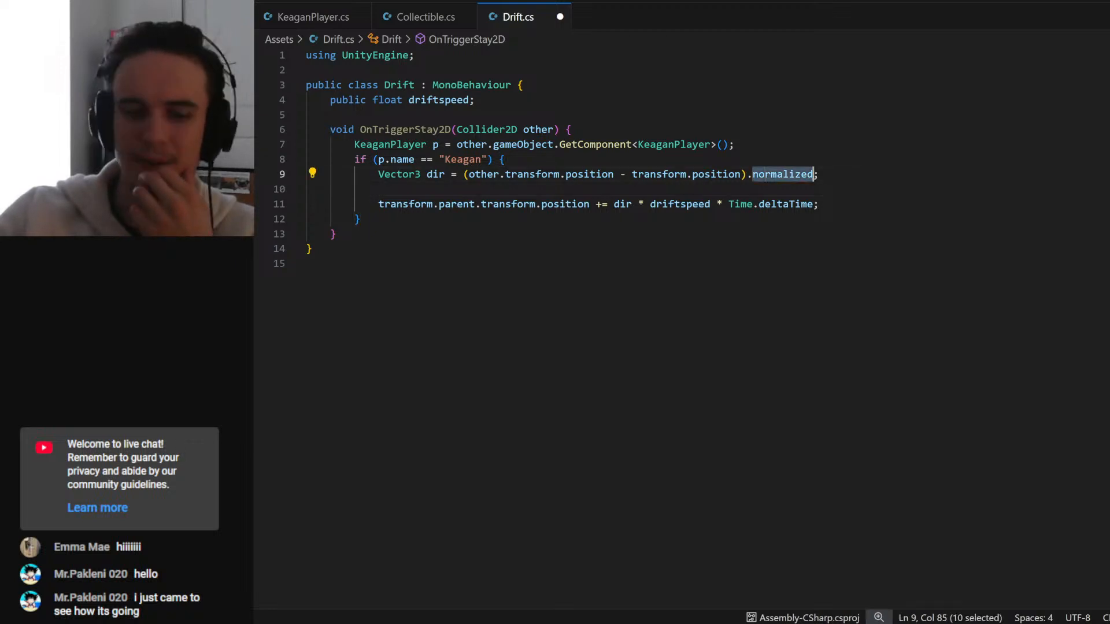
key(BackSpace)
key(BackSpace)
- Declare float dist = dir.magnitude; on the empty line below the dir calculation and save the script
click(378, 189)
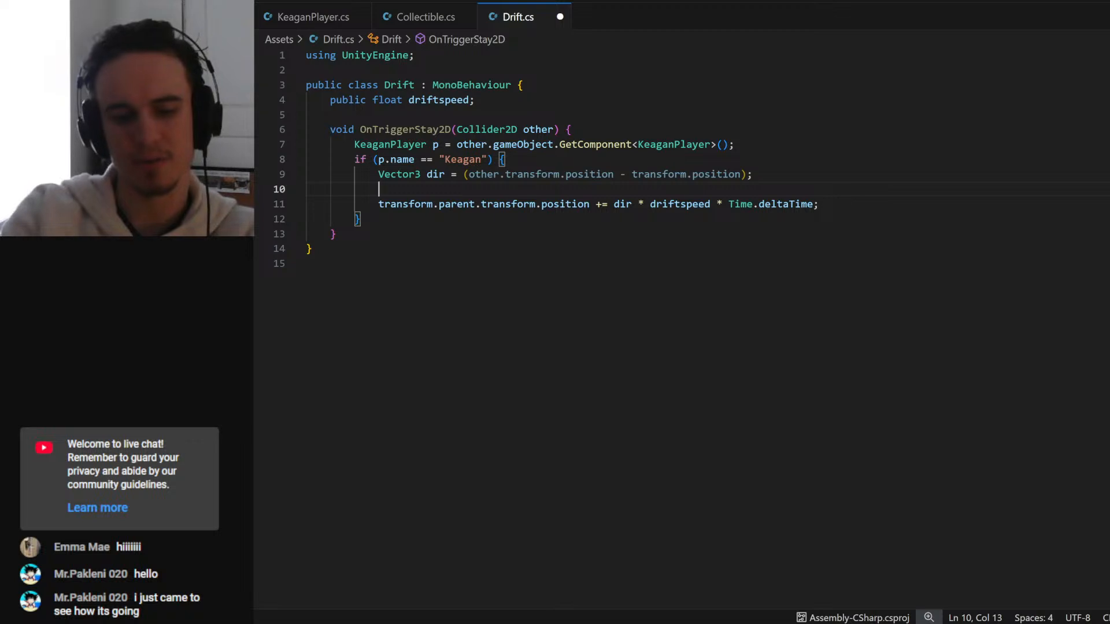
text(float dist = )
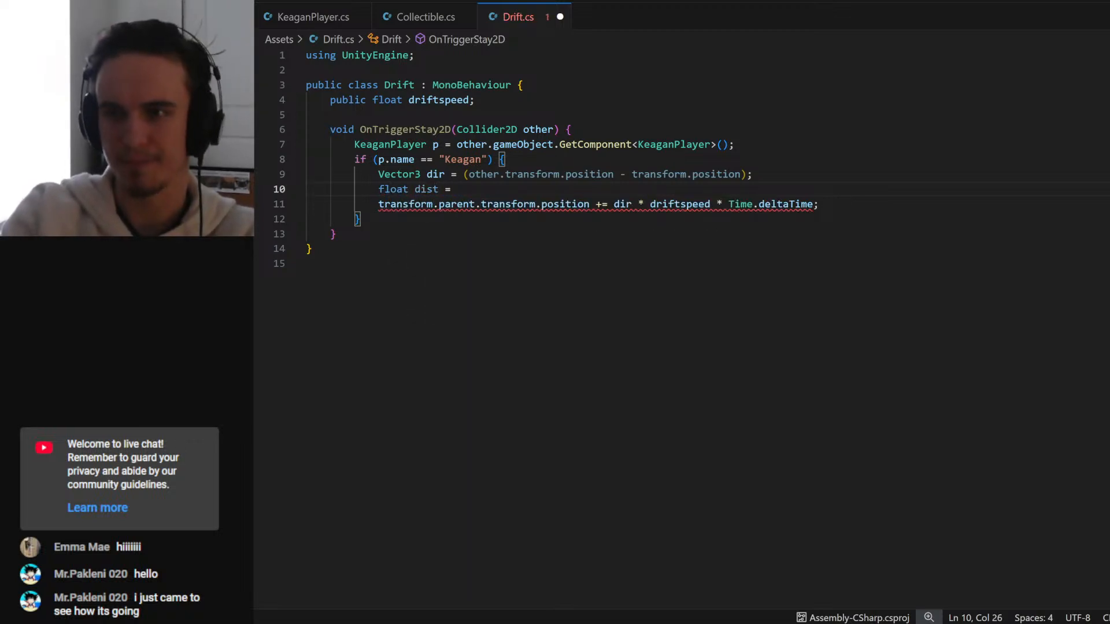
text(dir.magnitude)
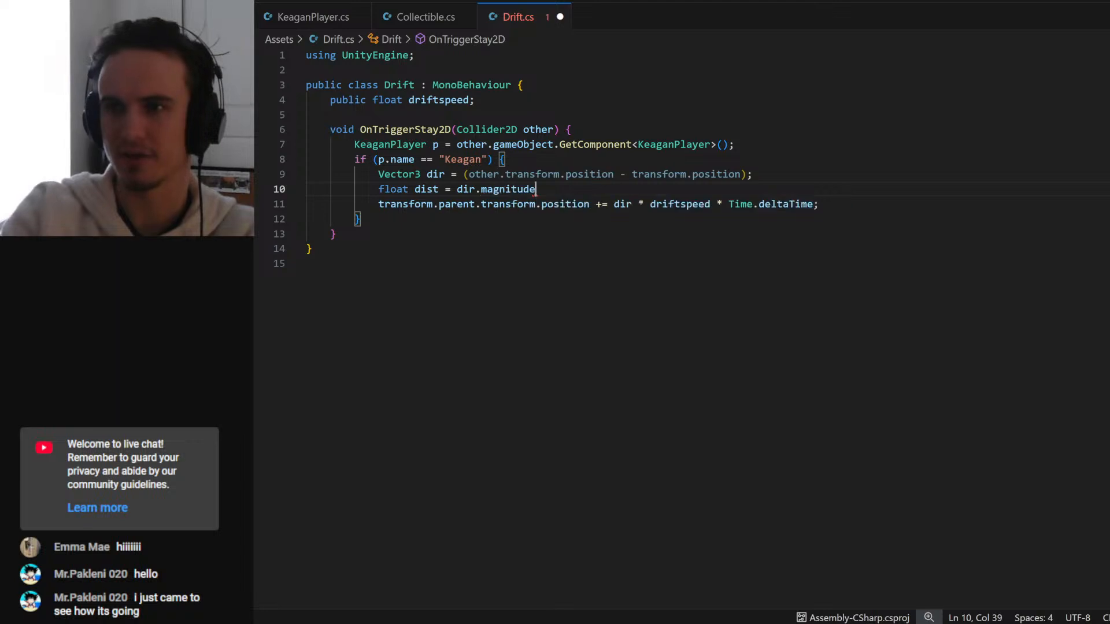
text(;)
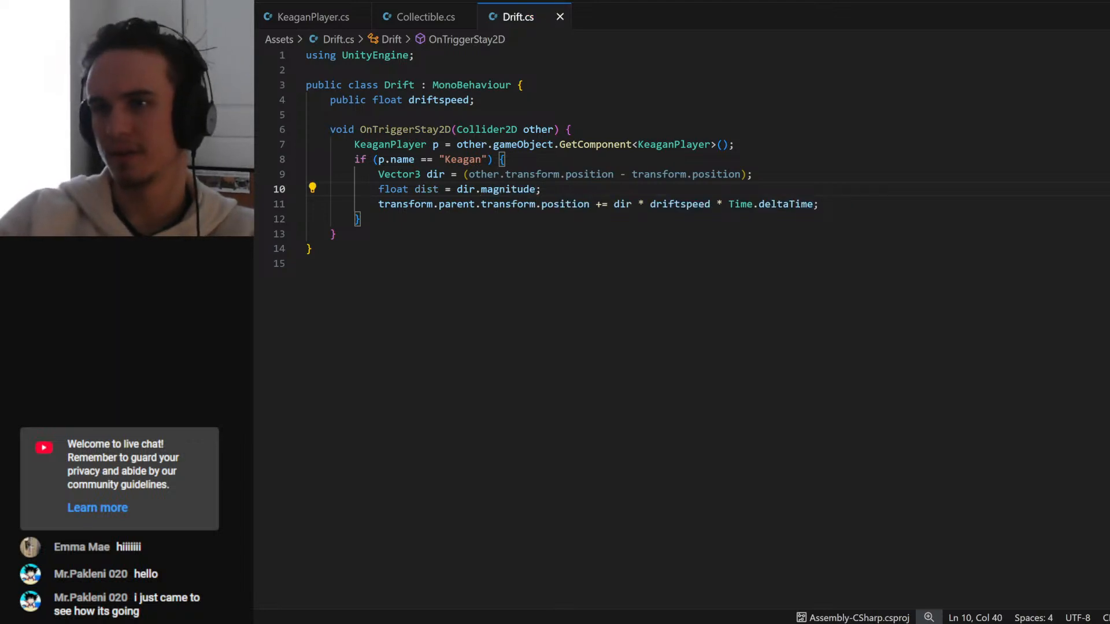
- Divide dir by dist in the parent position increment, giving dir/dist * driftspeed * Time.deltaTime, and save the script
double_click(426, 189)
click(632, 204)
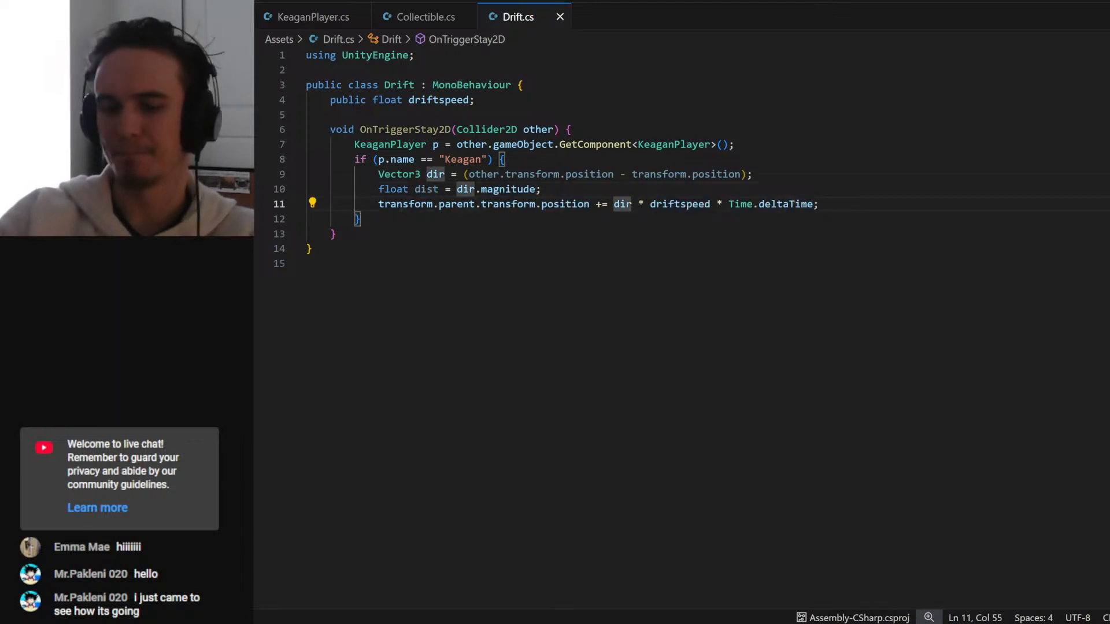
text(/dist)
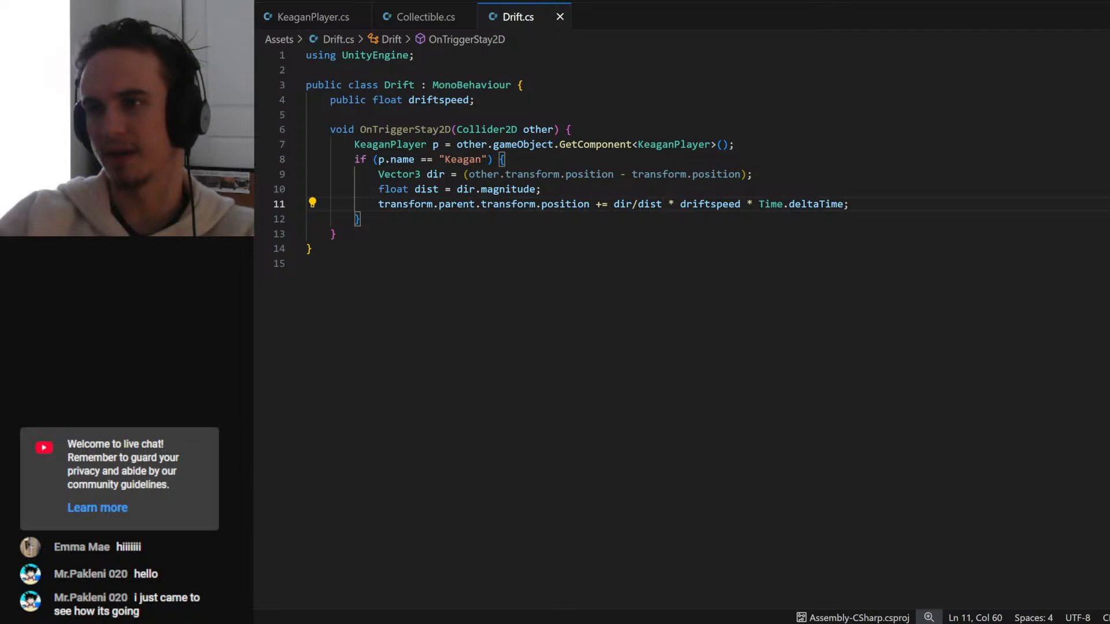
drag(614, 204, 663, 204)
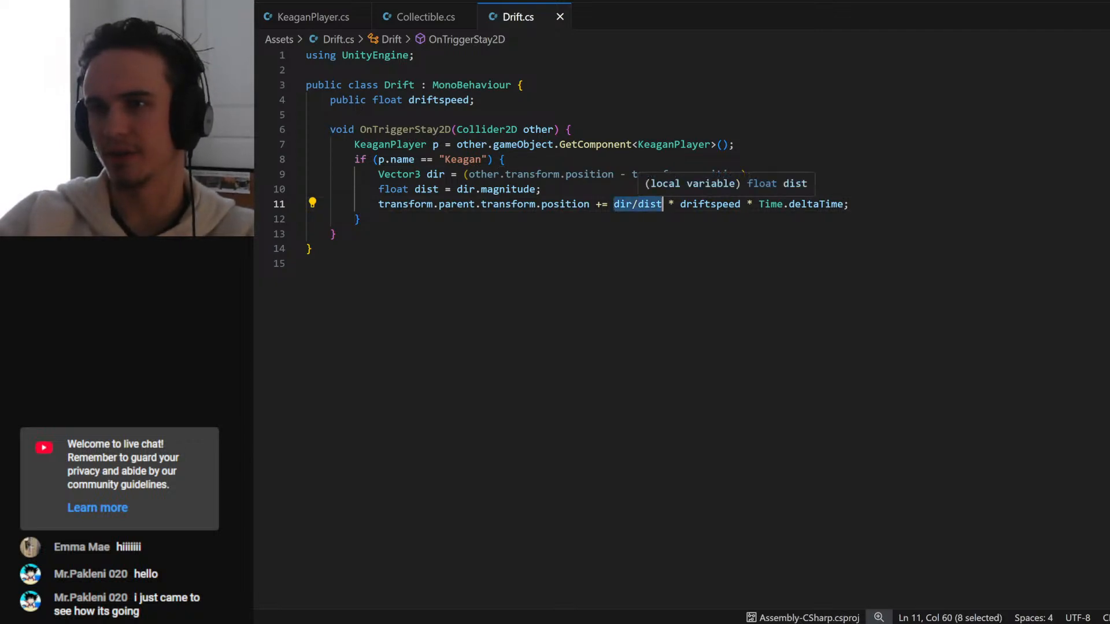
double_click(426, 189)
text(mag)
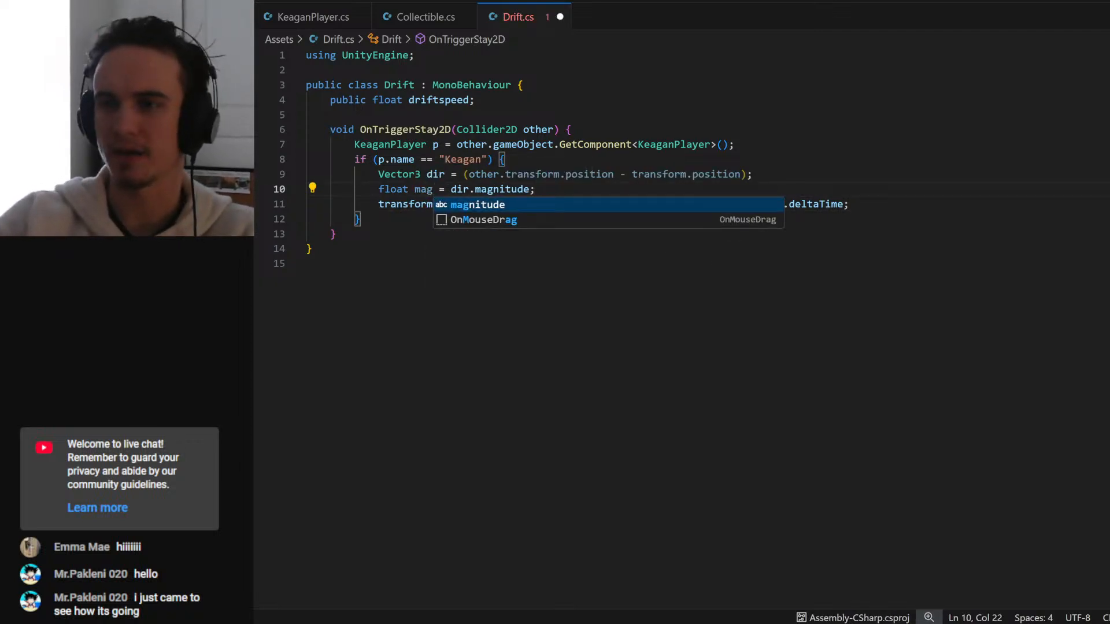
key(ctrl+z)
key(End)
key(ctrl+s)
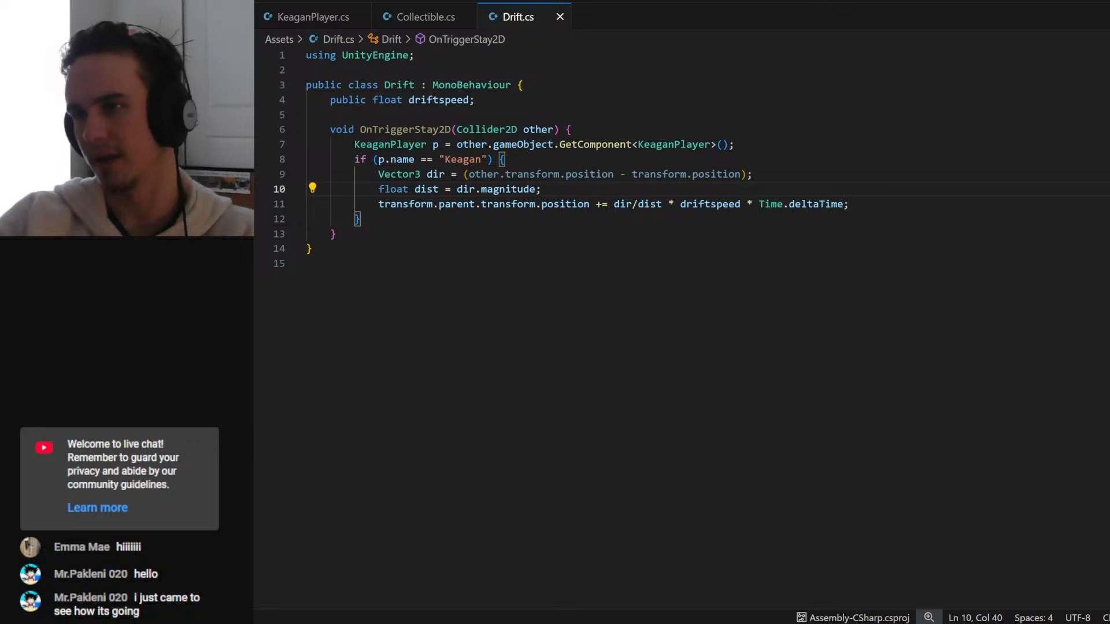
- Divide by dist a second time in the position increment, making it dir/dist/dist, and save the script
click(716, 204)
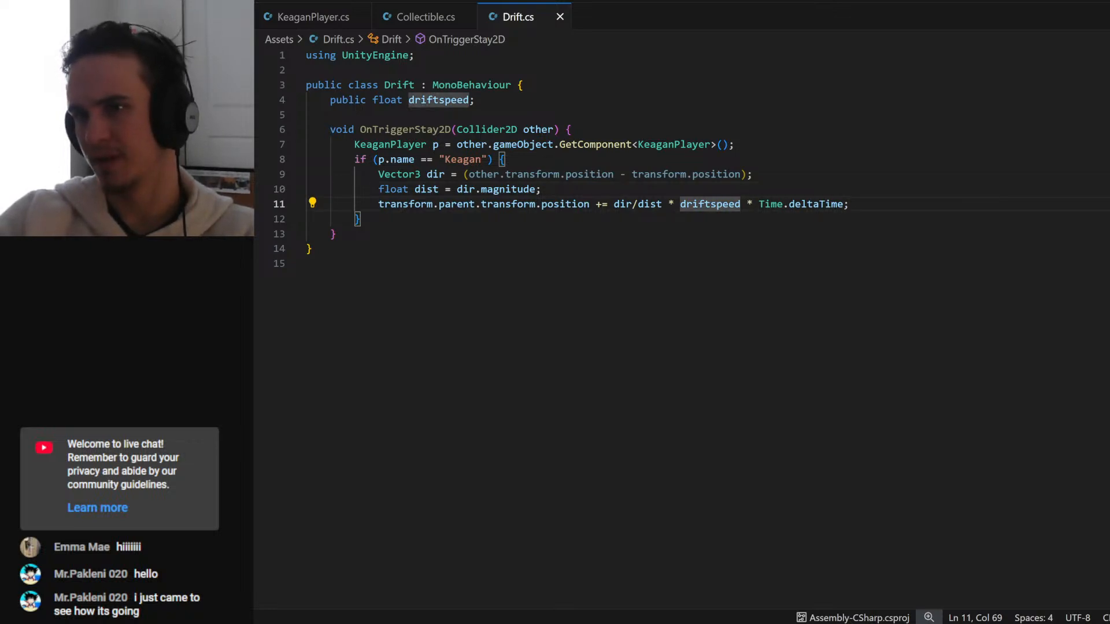
double_click(426, 189)
key(End)
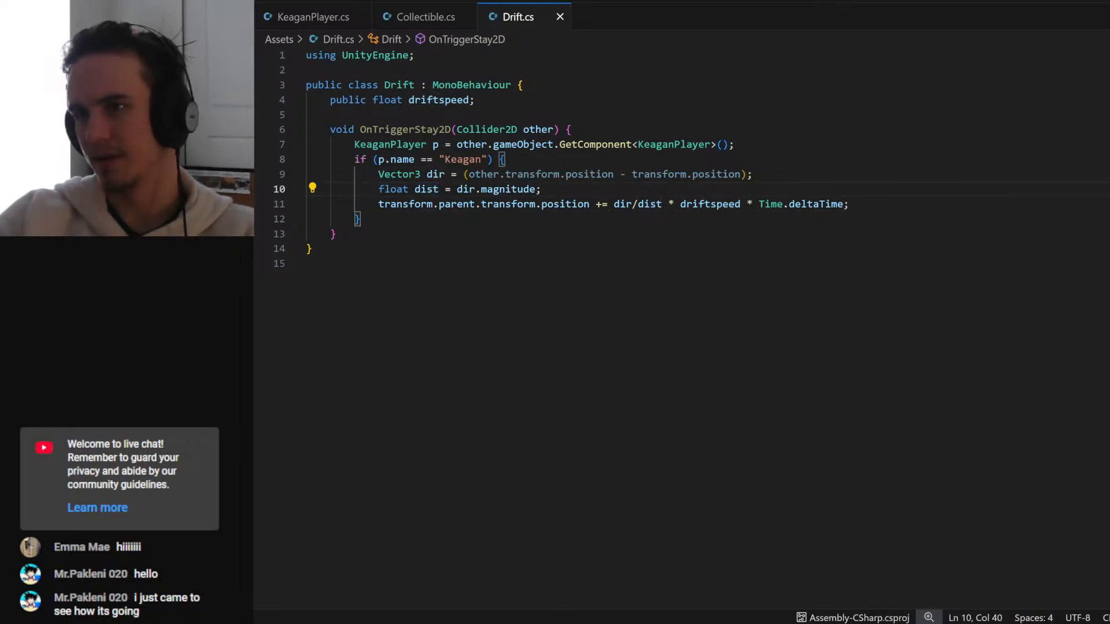
click(663, 204)
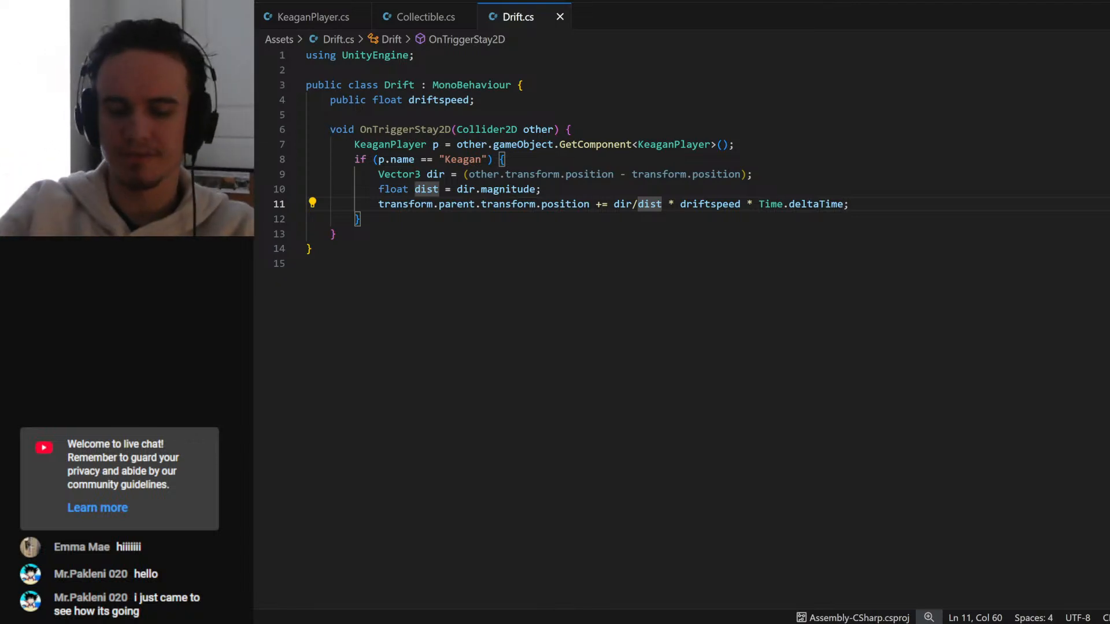
text(/dist)
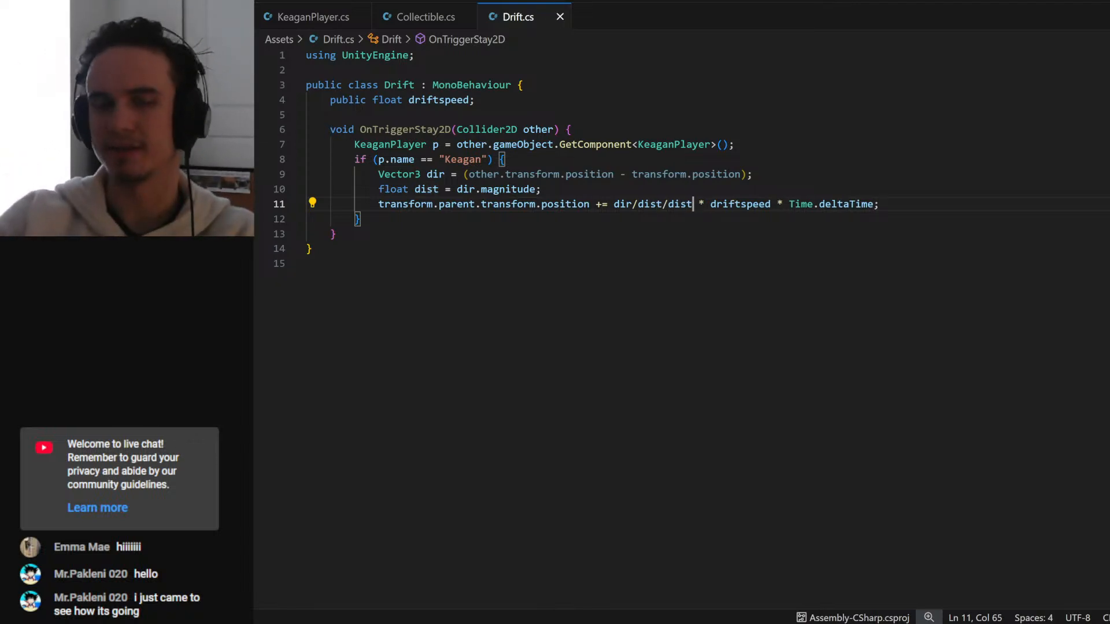
- Switch to Unity and play-test the drift, toggling Is Trigger on the drift collider while the game runs, and stop the game
key(alt+Tab)
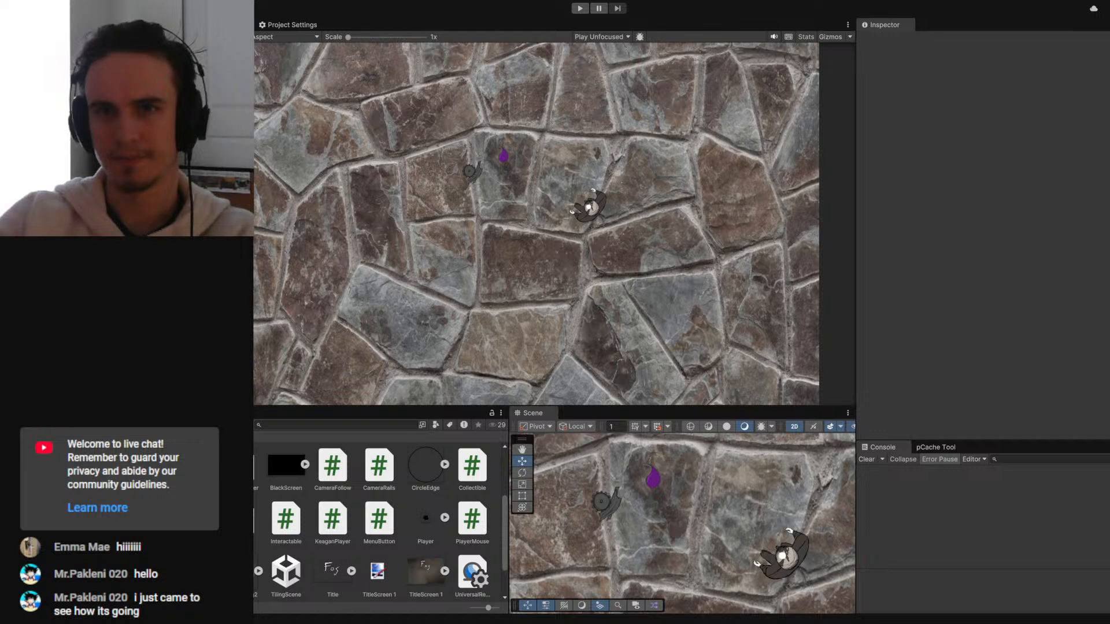
click(580, 8)
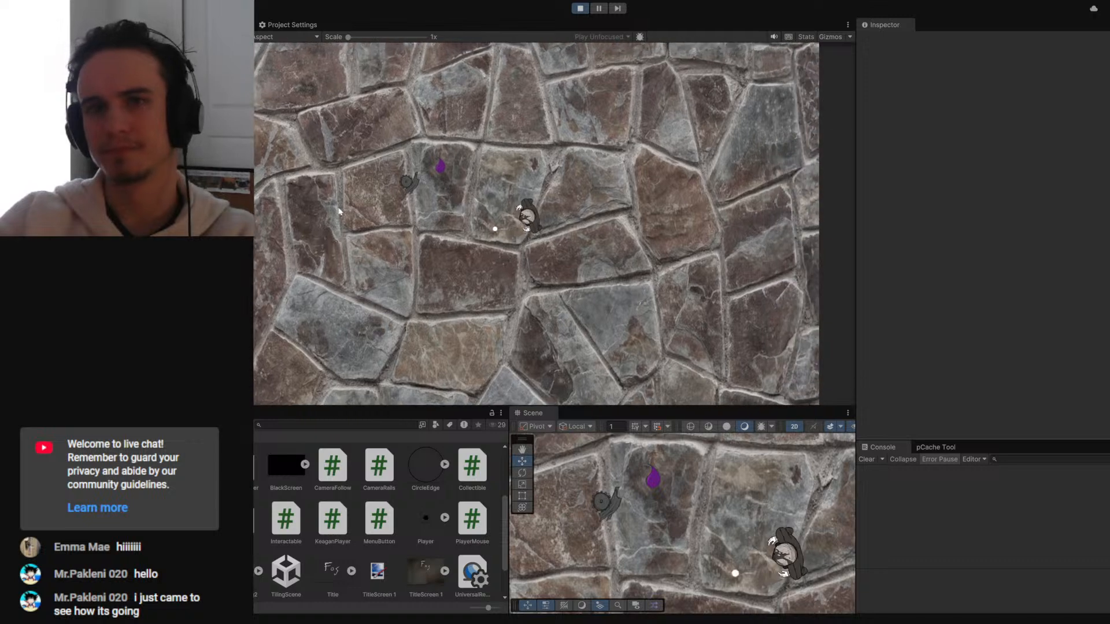
click(604, 500)
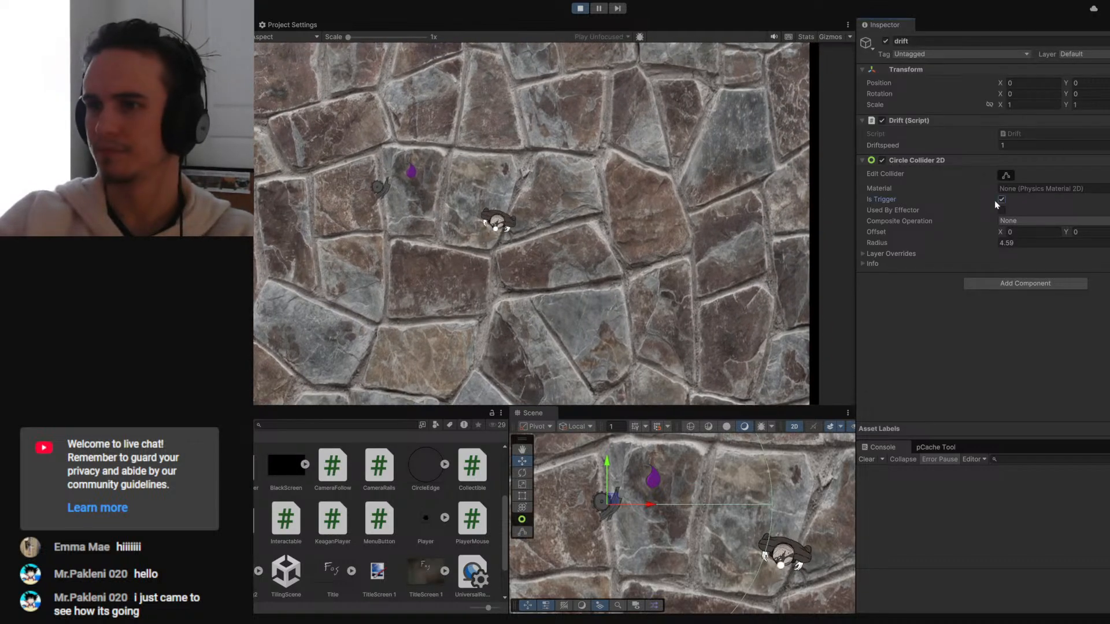
click(1001, 200)
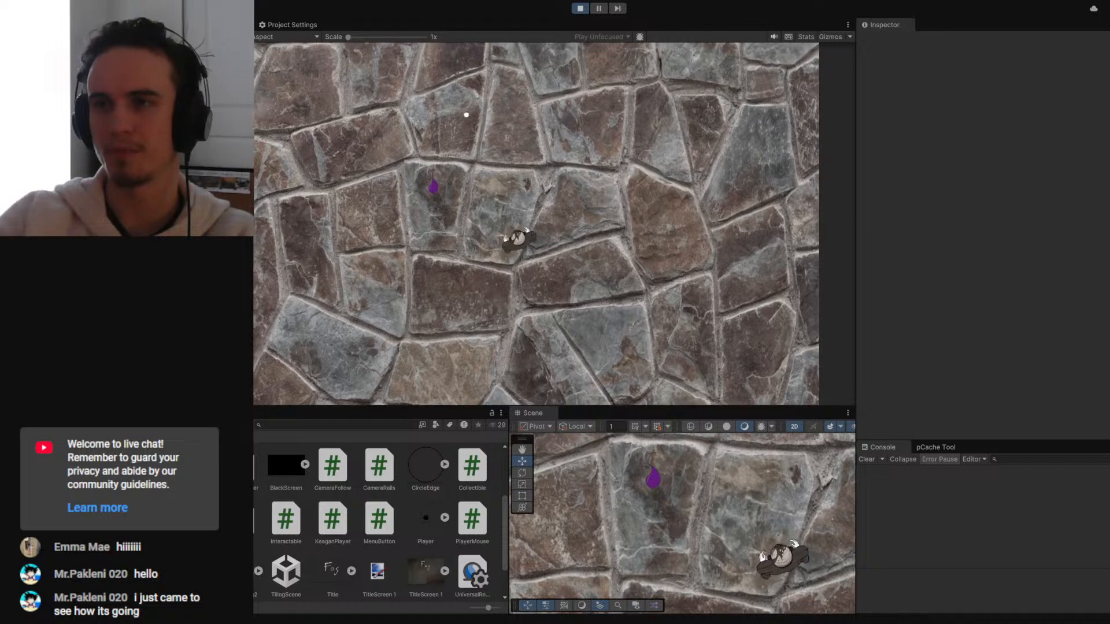
key(ctrl+p)
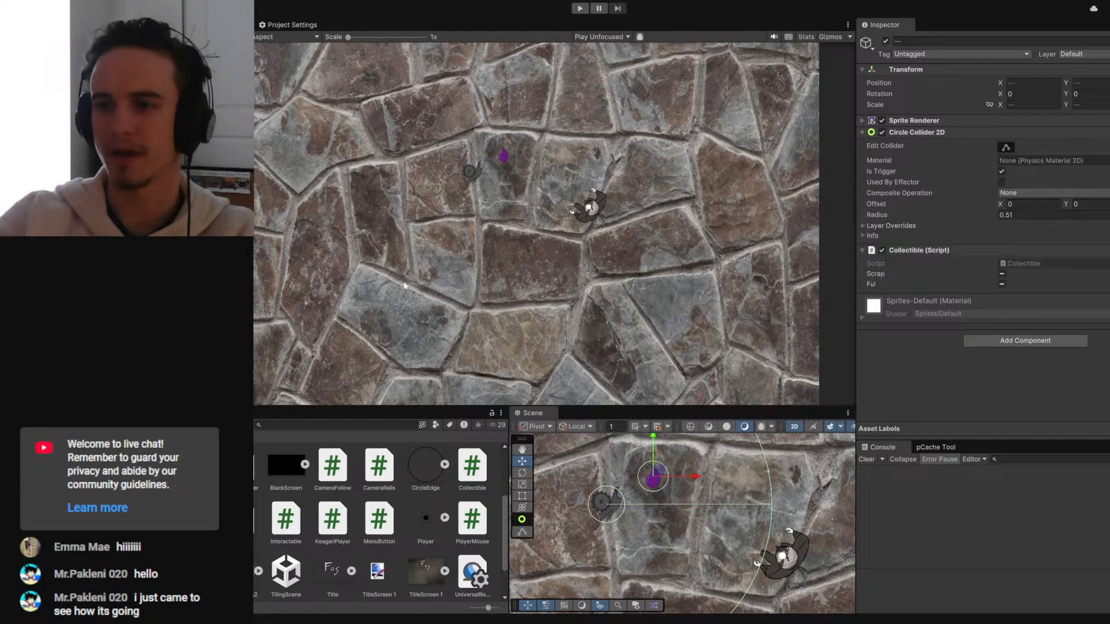
- Set the Circle Collider 2D radius of both collectibles to 0.22
drag(986, 213, 979, 214)
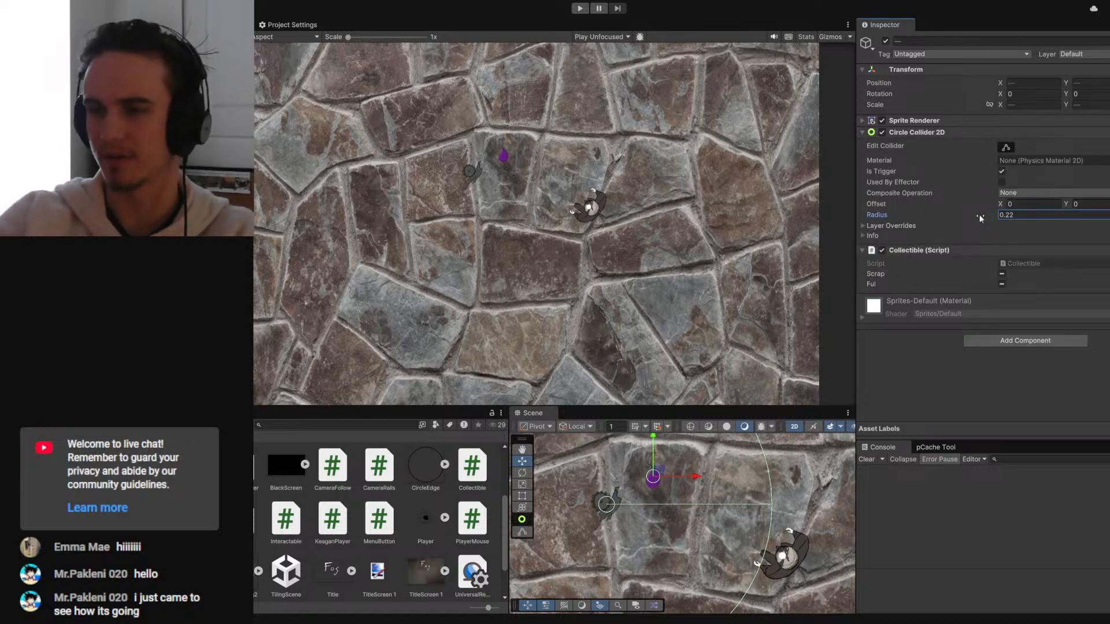
click(934, 400)
click(190, 289)
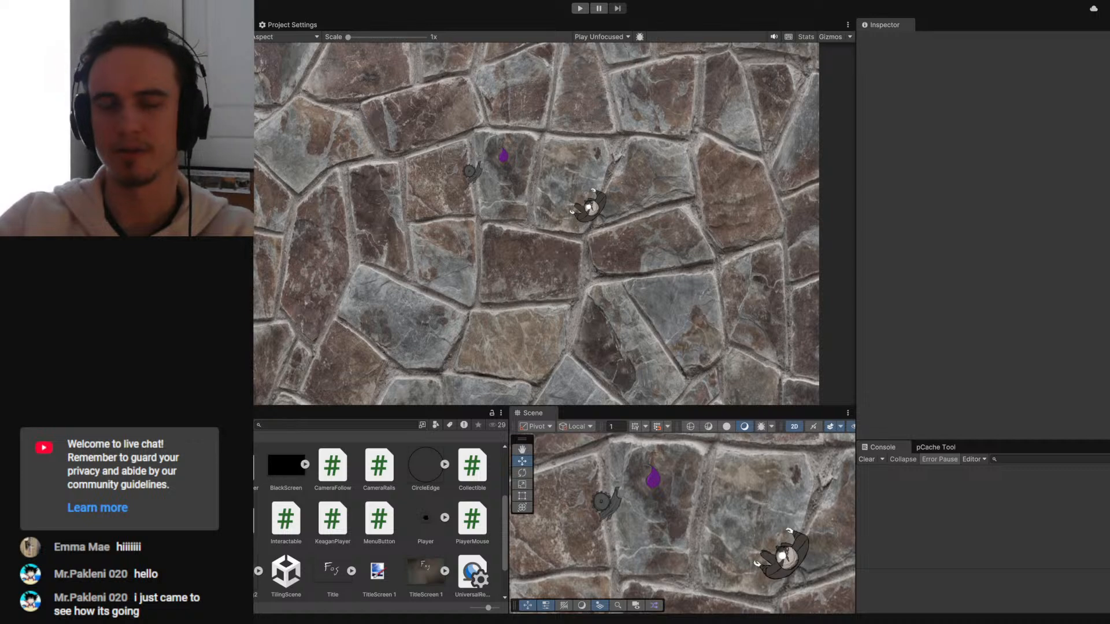
key(ctrl+z)
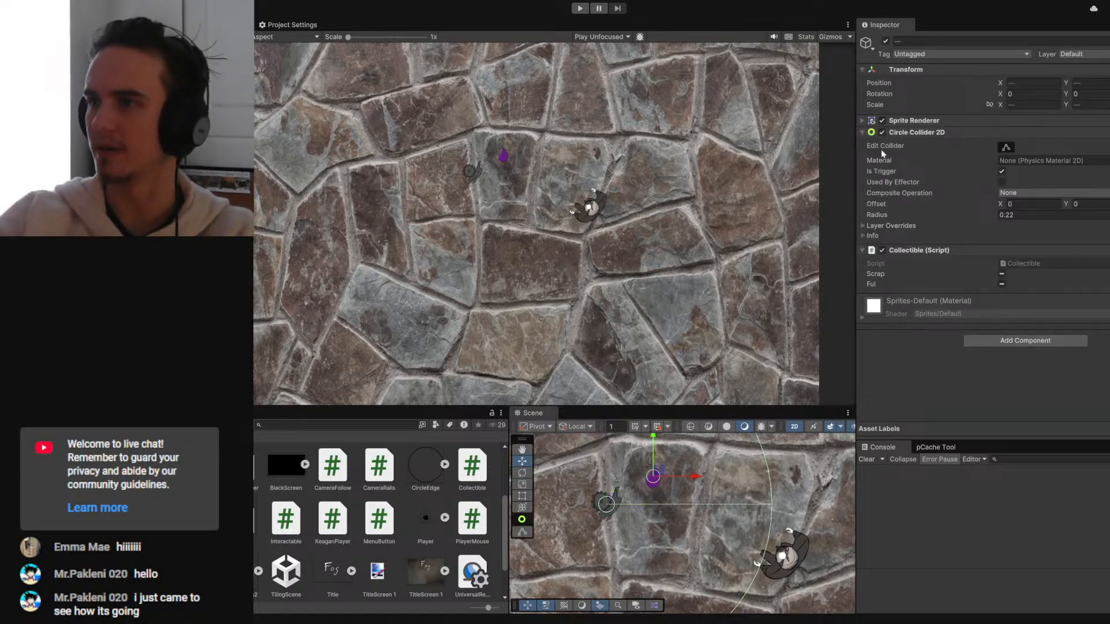
- Try the Below sorting layer for both collectibles' sprites, restore Default and set their Order in Layer to -80
click(913, 121)
click(1006, 236)
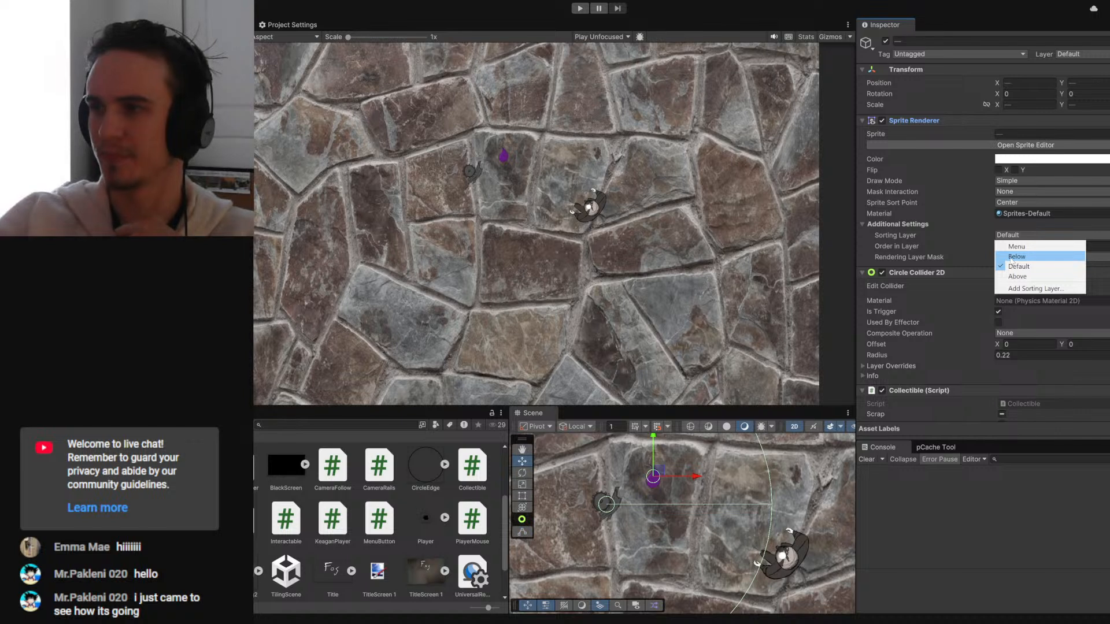
click(1012, 257)
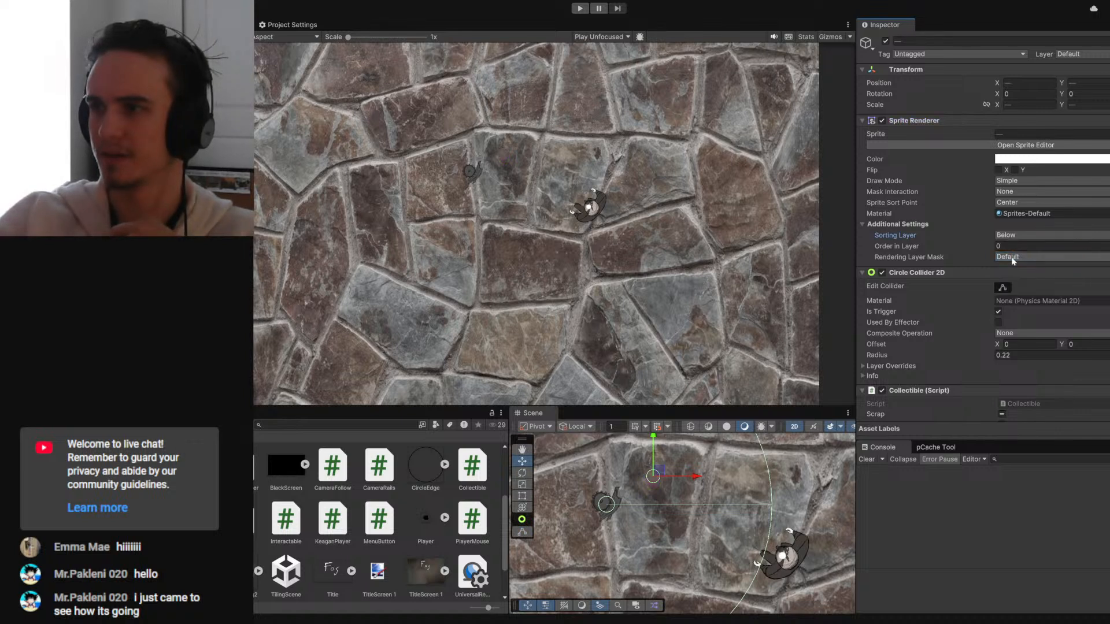
click(1011, 236)
click(1012, 267)
drag(989, 248, 983, 248)
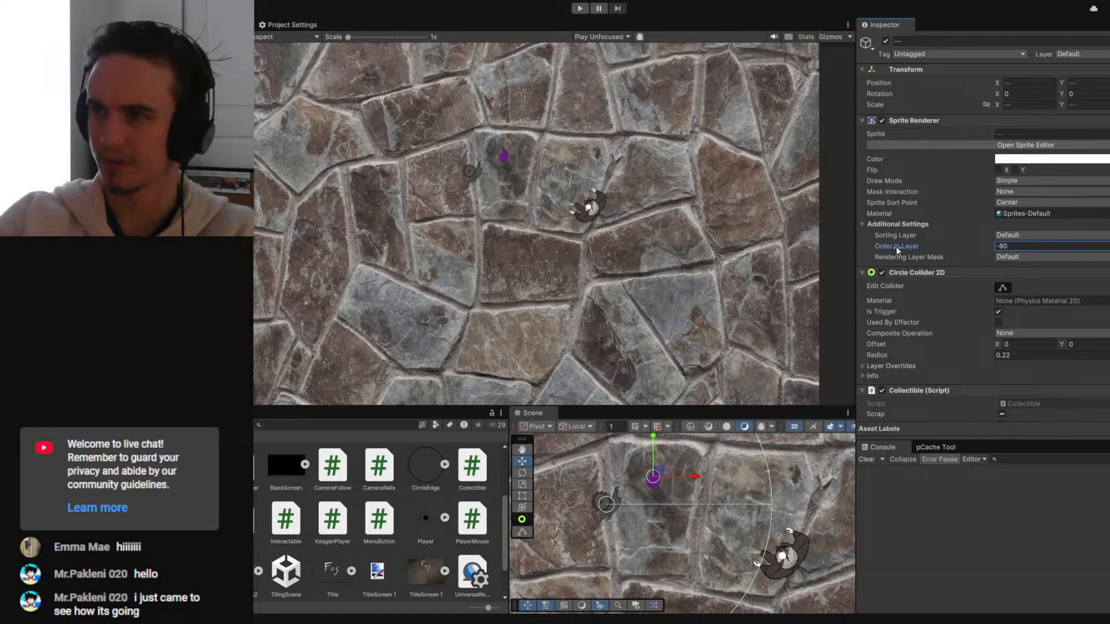
- Give the ful collectible its own drift child object and reset that object's transform to position 0 and scale 1
click(604, 500)
click(603, 500)
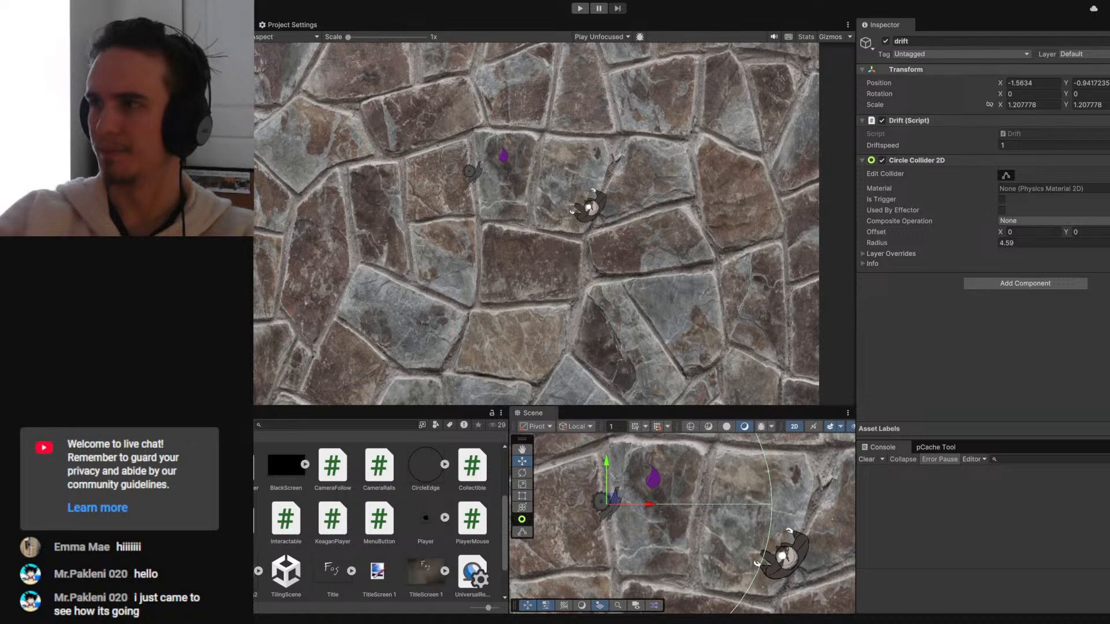
right_click(1106, 69)
click(1107, 81)
key(ctrl+z)
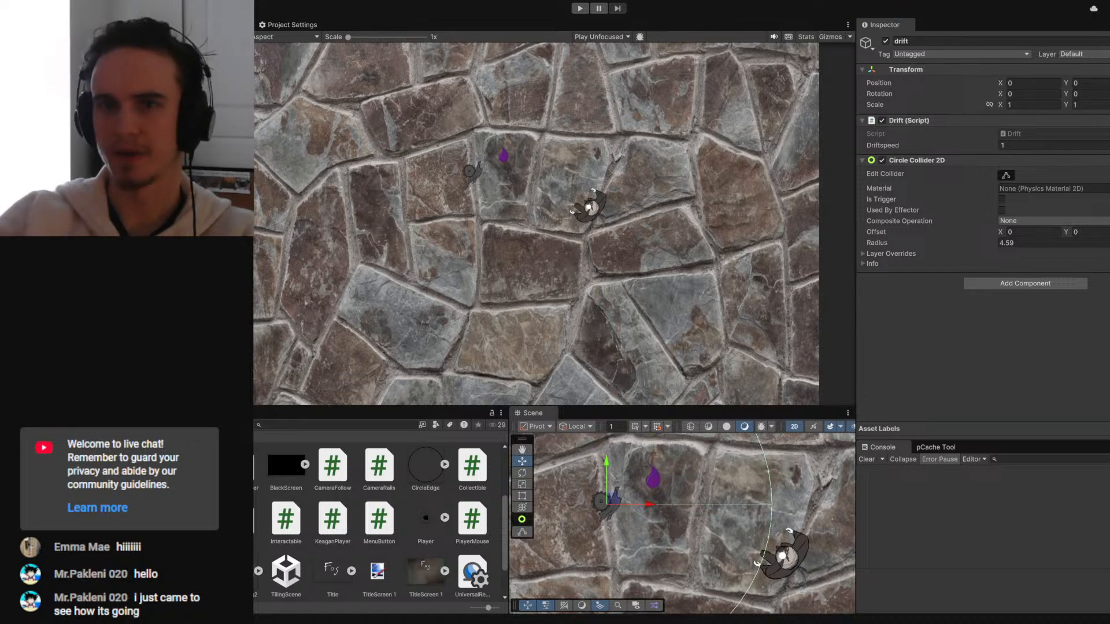
key(ctrl+y)
key(ctrl+z)
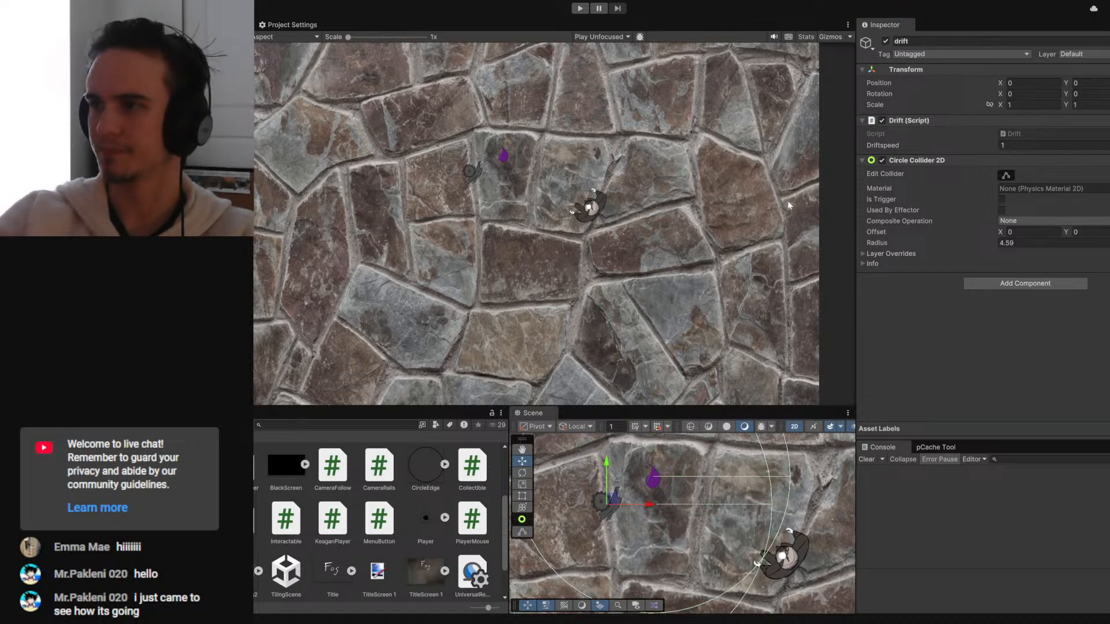
- Enable Is Trigger on the ful collectible's drift collider
key(ctrl+z)
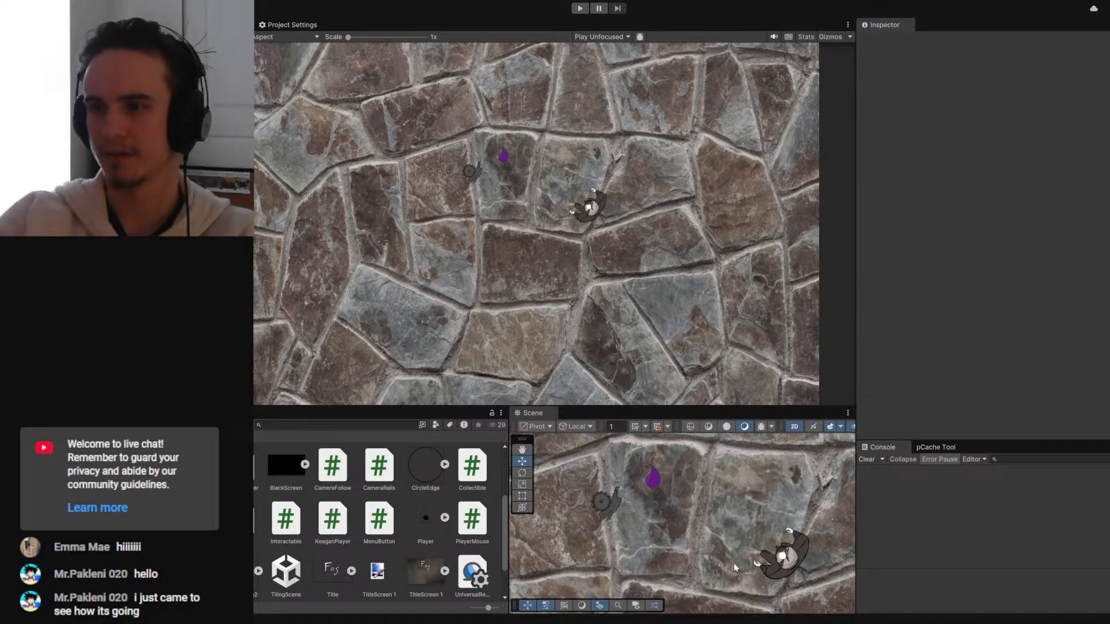
- Try duplicating the scrap and ful collectibles together and moving the copies aside
scroll(734, 562, down, 5)
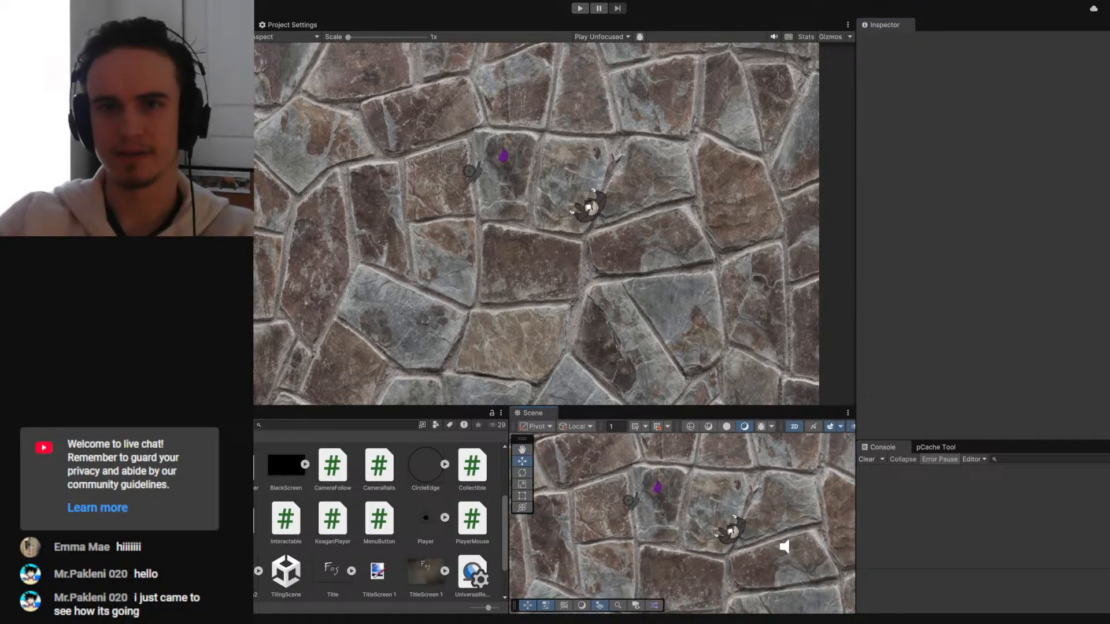
click(632, 501)
shift+click(658, 485)
scroll(718, 537, down, 6)
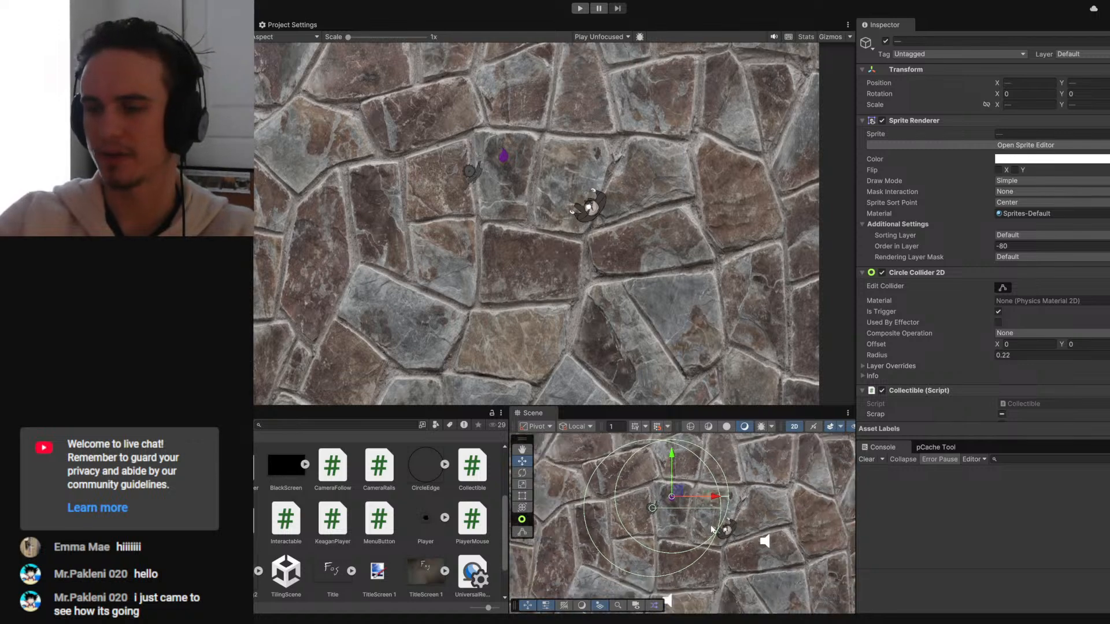
scroll(716, 537, down, 2)
key(ctrl+d)
drag(663, 489, 614, 487)
key(ctrl+z)
scroll(706, 462, up, 3)
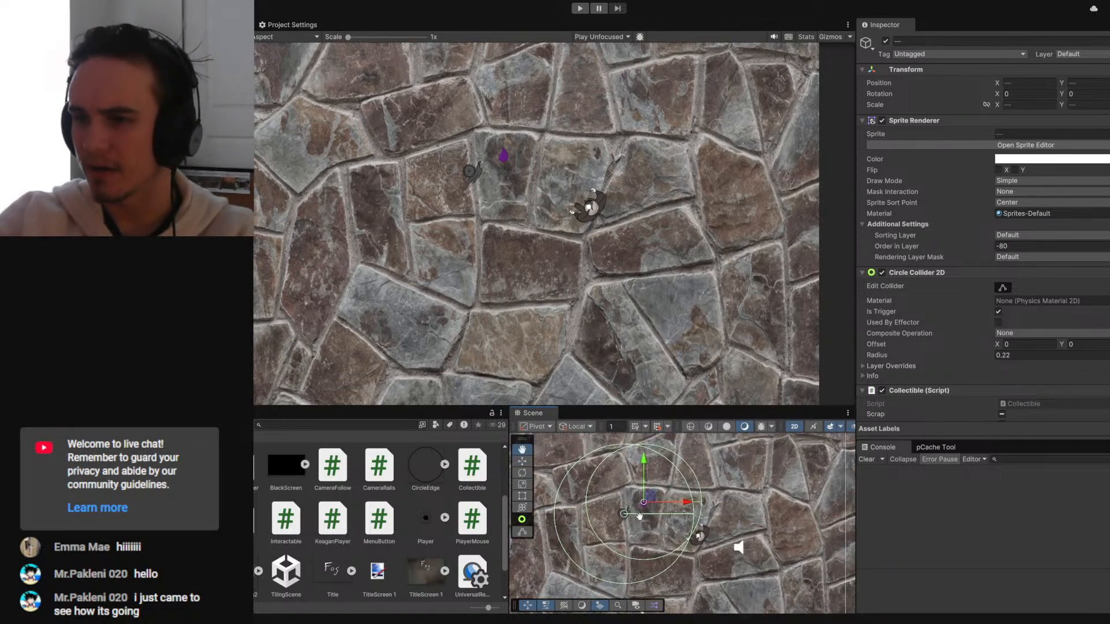
- Compare the drift collider circles of the ful and scrap collectibles
click(645, 503)
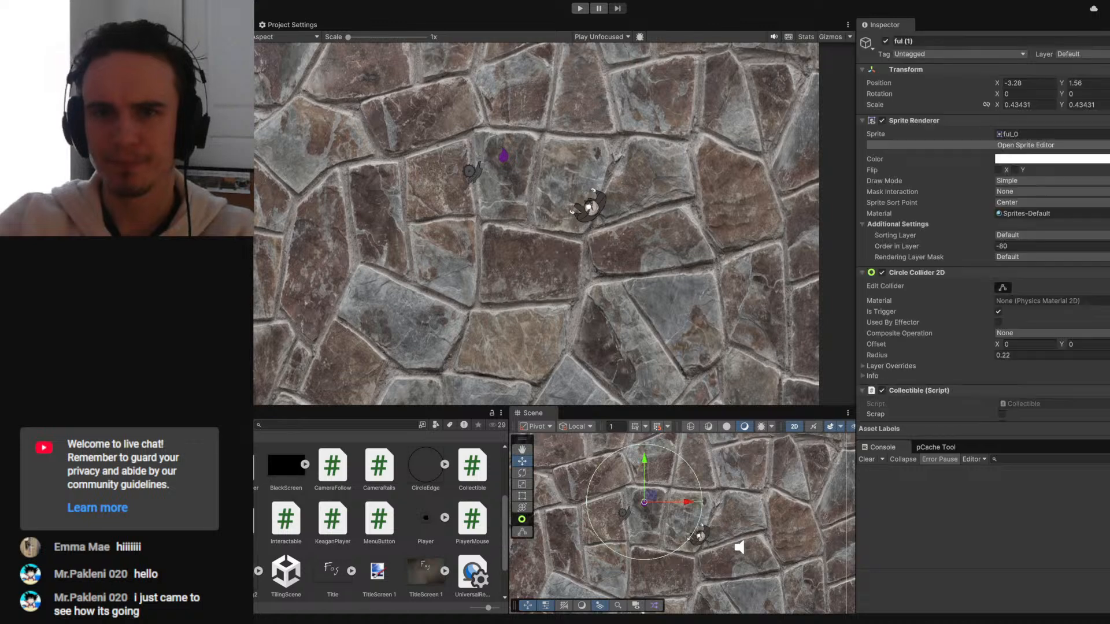
shift+click(622, 512)
click(648, 555)
click(645, 502)
click(622, 512)
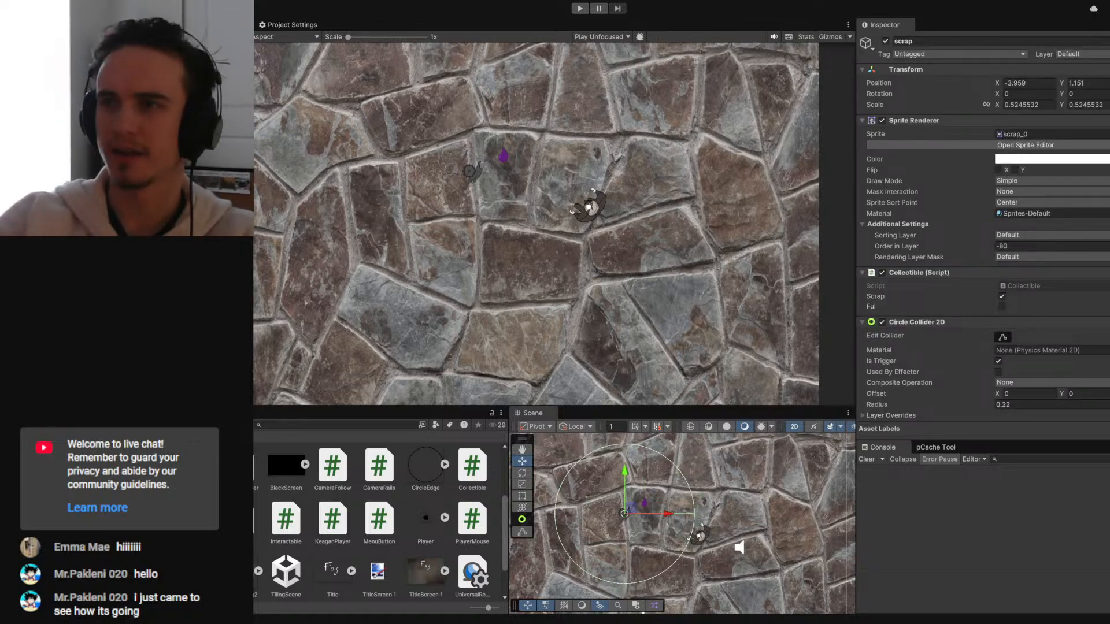
click(57, 174)
click(58, 194)
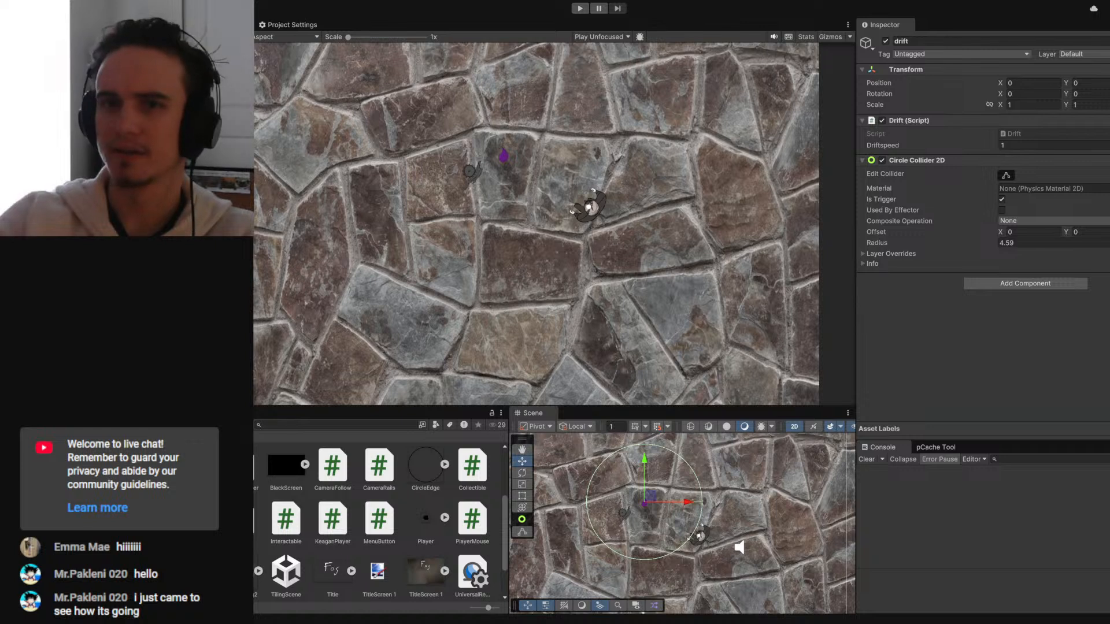
- Match the ful drift object's size to the scrap's by setting its unparented scale to 0.5245532, and reattach it to ful
click(58, 173)
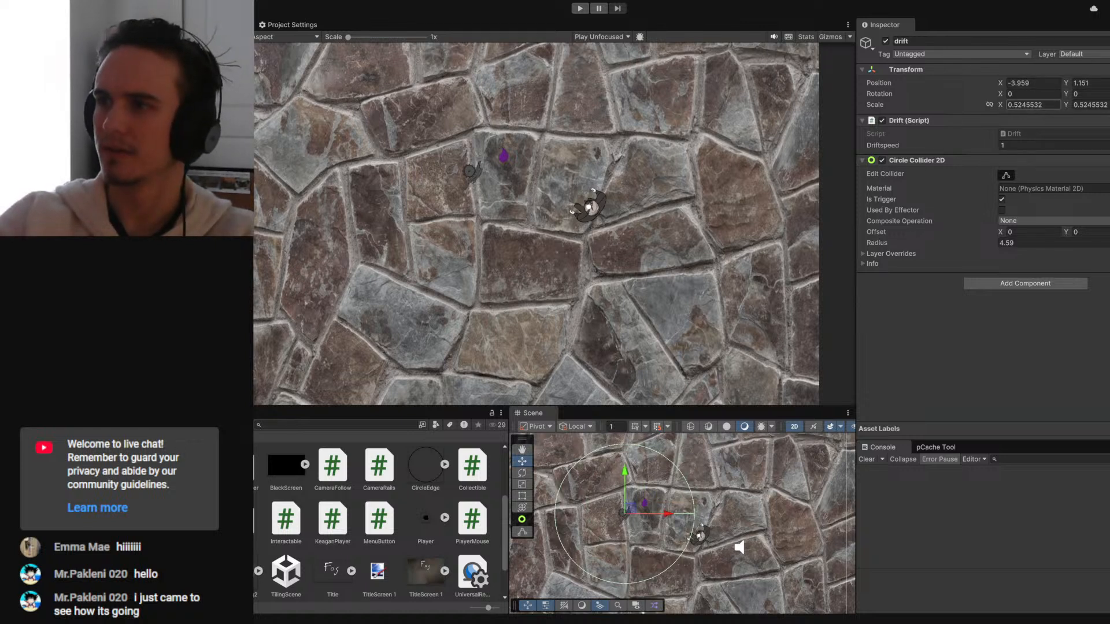
key(ctrl+z)
key(ctrl+z)
key(ctrl+z)
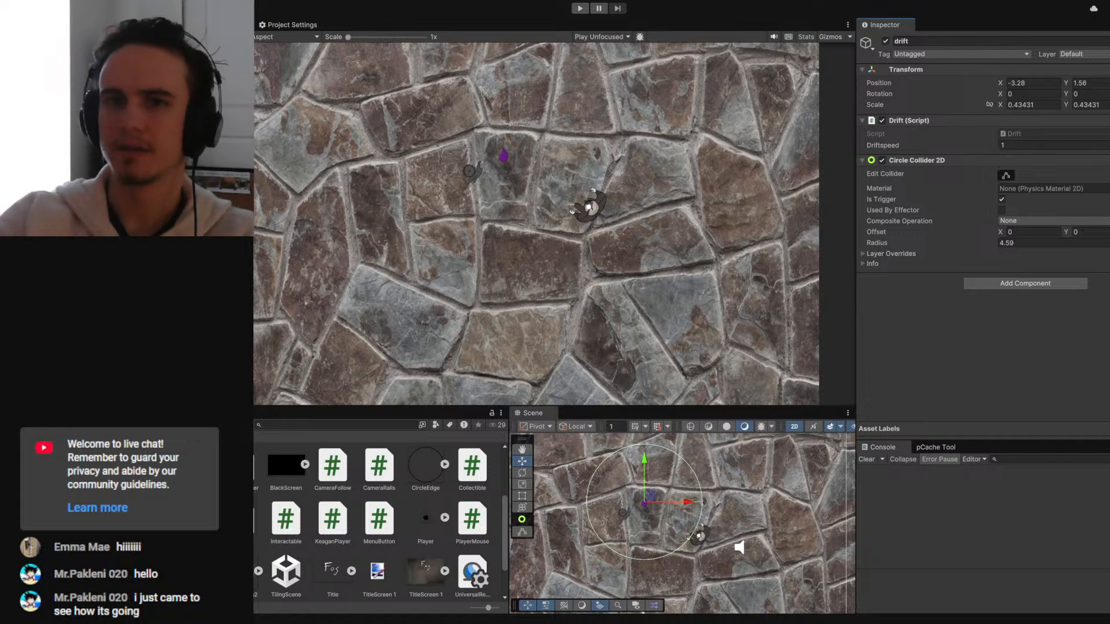
click(1032, 104)
text(0.5245532)
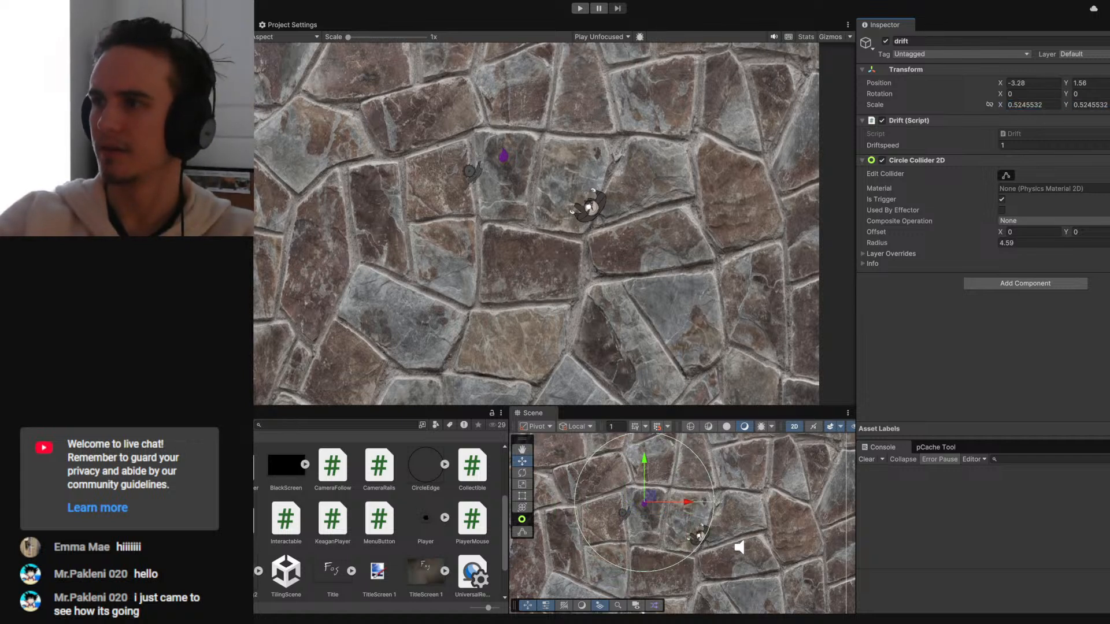
key(ctrl+z)
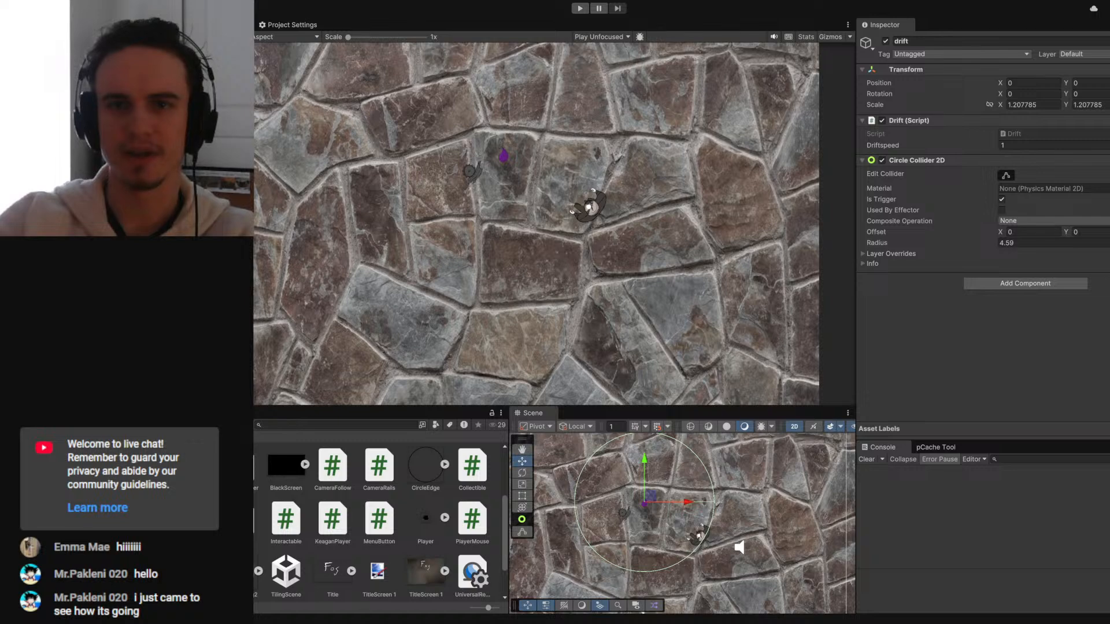
key(ctrl+z)
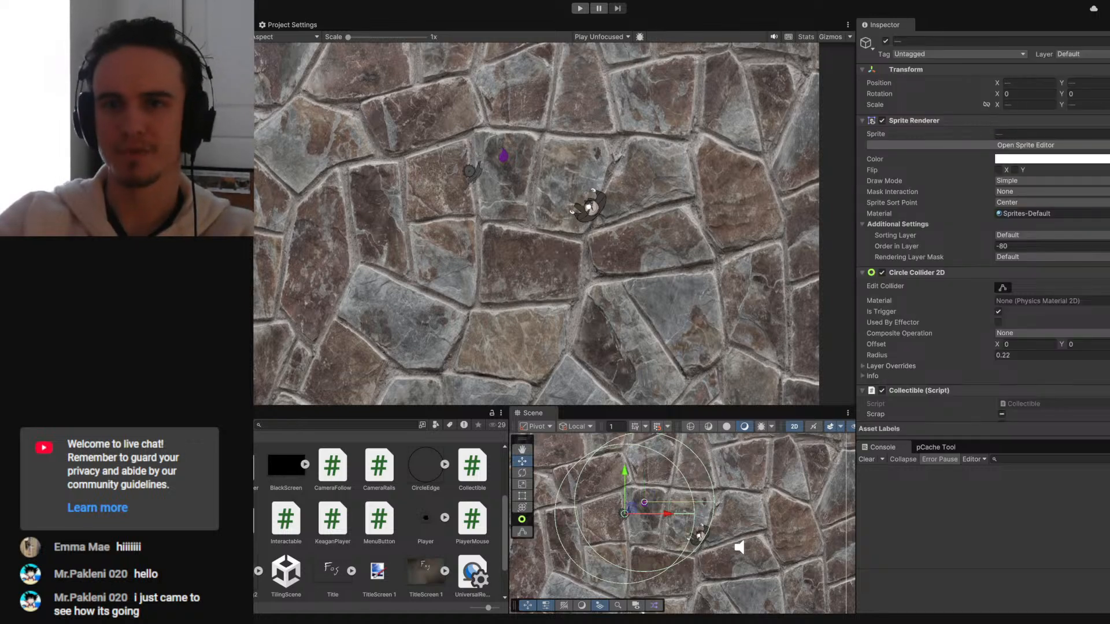
- Duplicate the scrap and ful pair several times and scatter the copies over the stone floor
scroll(702, 479, down, 3)
key(ctrl+d)
drag(666, 486, 663, 516)
key(ctrl+d)
key(ctrl+v)
- Select several of the scrap and ful collectibles, duplicate them and move the copies higher up the floor
click(145, 324)
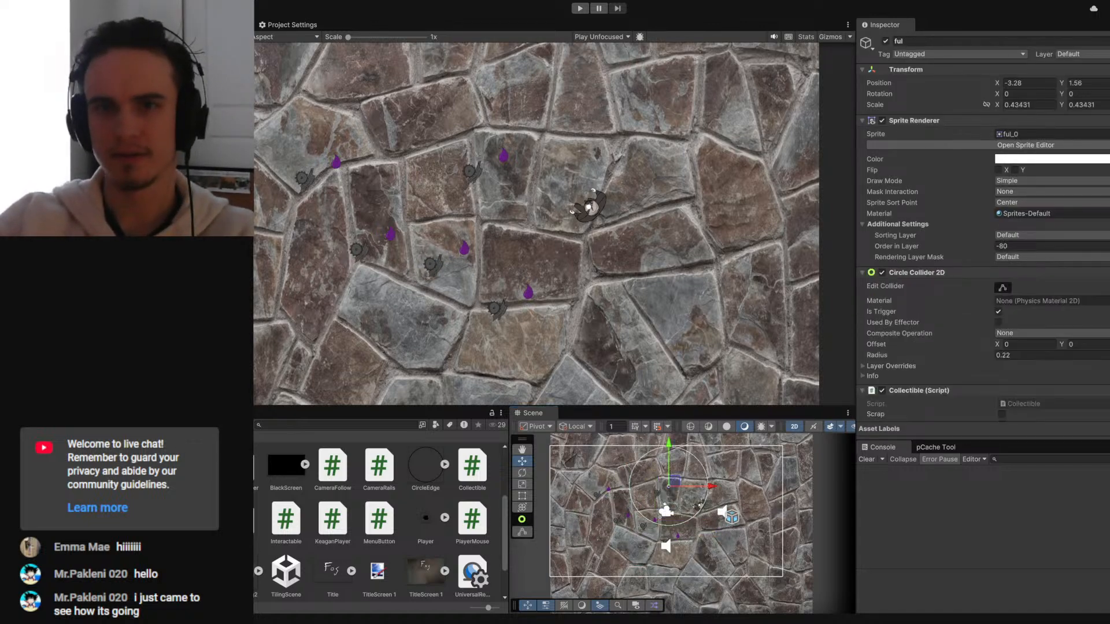
ctrl+click(144, 335)
ctrl+click(144, 347)
key(ctrl+v)
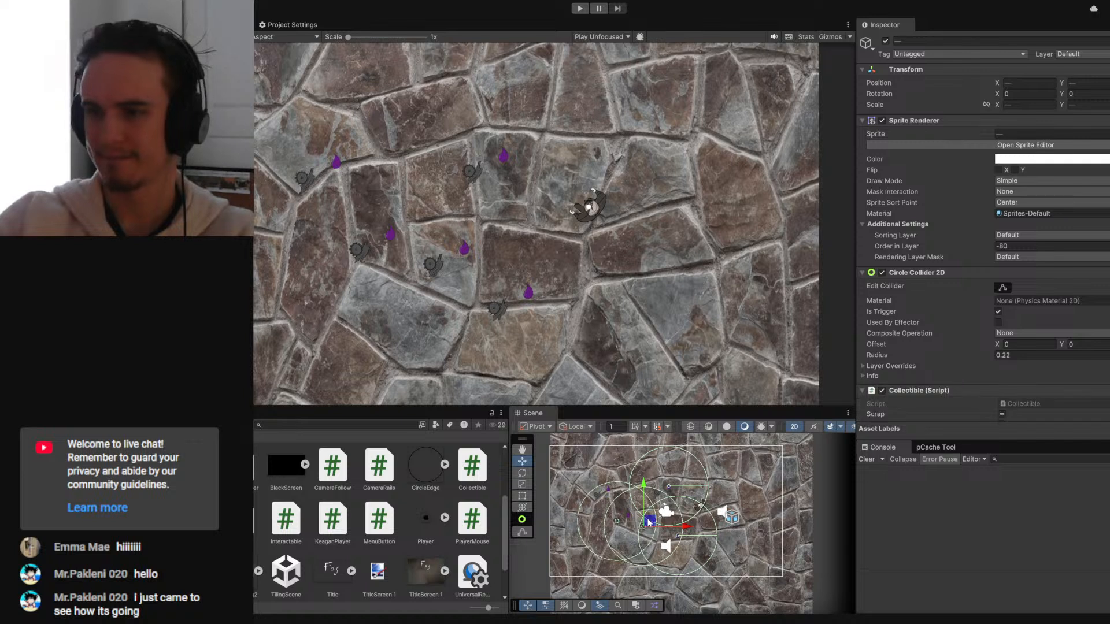
drag(649, 520, 615, 417)
- Try rotating the copied group, and set the transform handle to Center position with Local rotation
key(e)
key(ctrl+z)
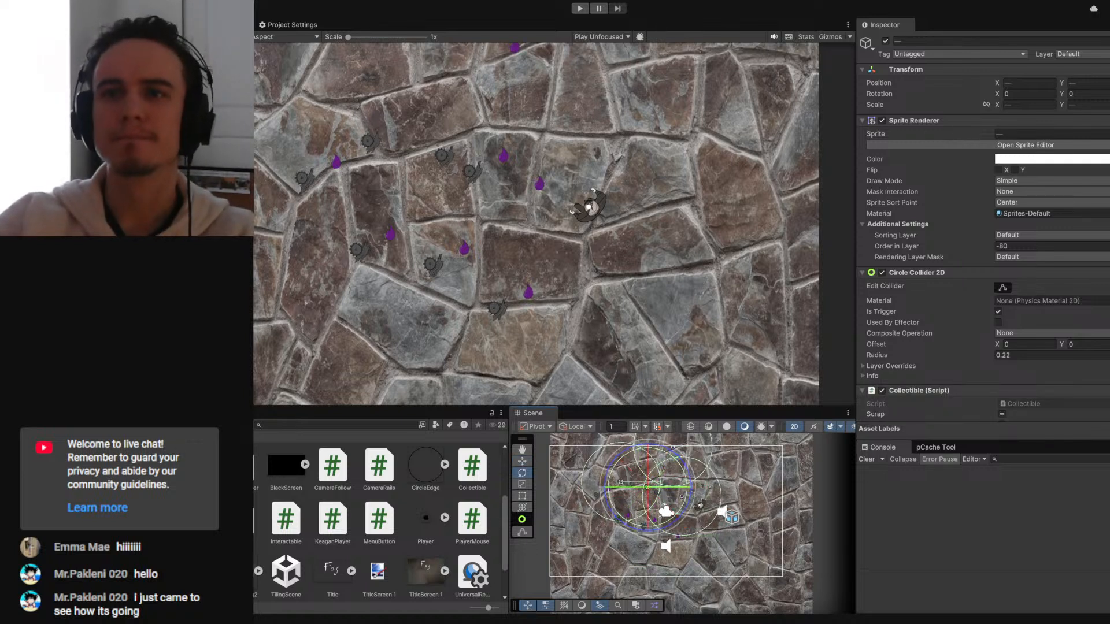
click(577, 426)
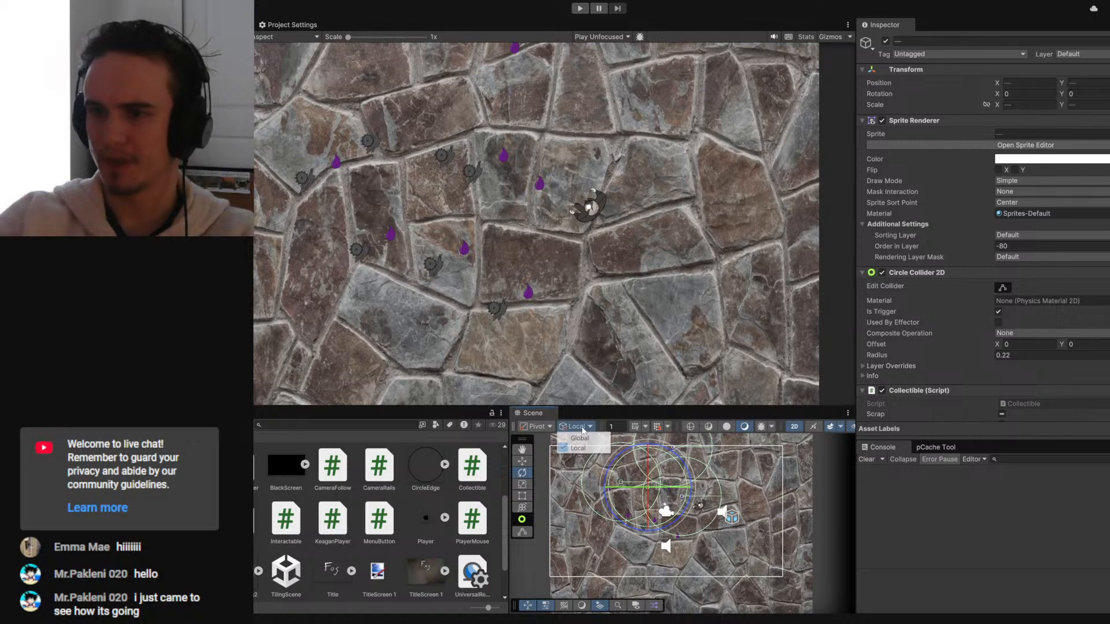
click(578, 449)
drag(604, 485, 676, 462)
click(534, 426)
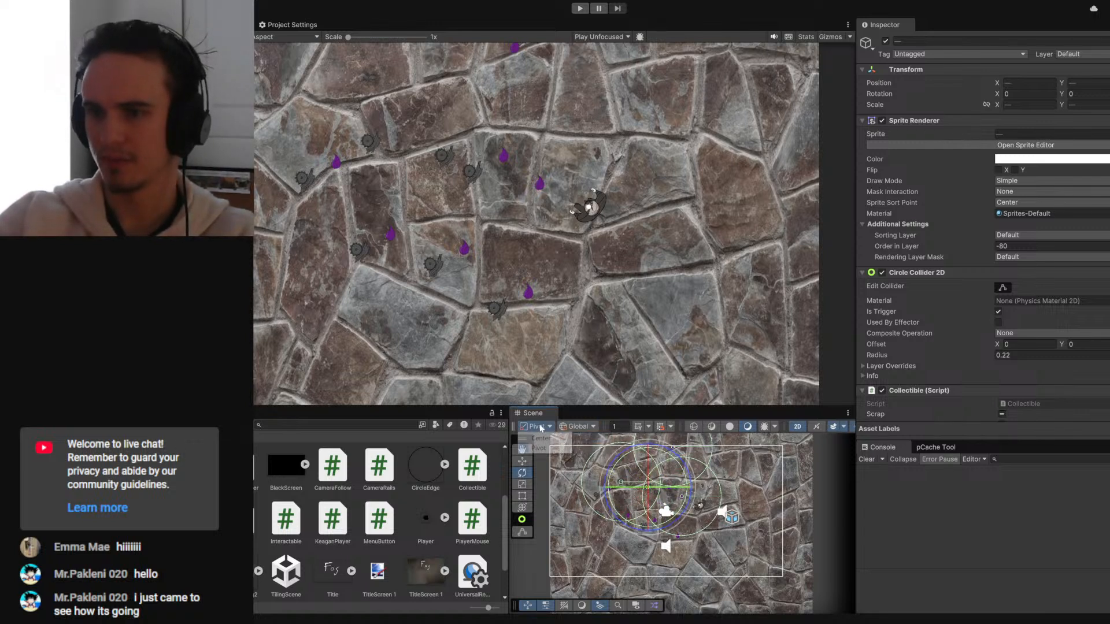
click(549, 439)
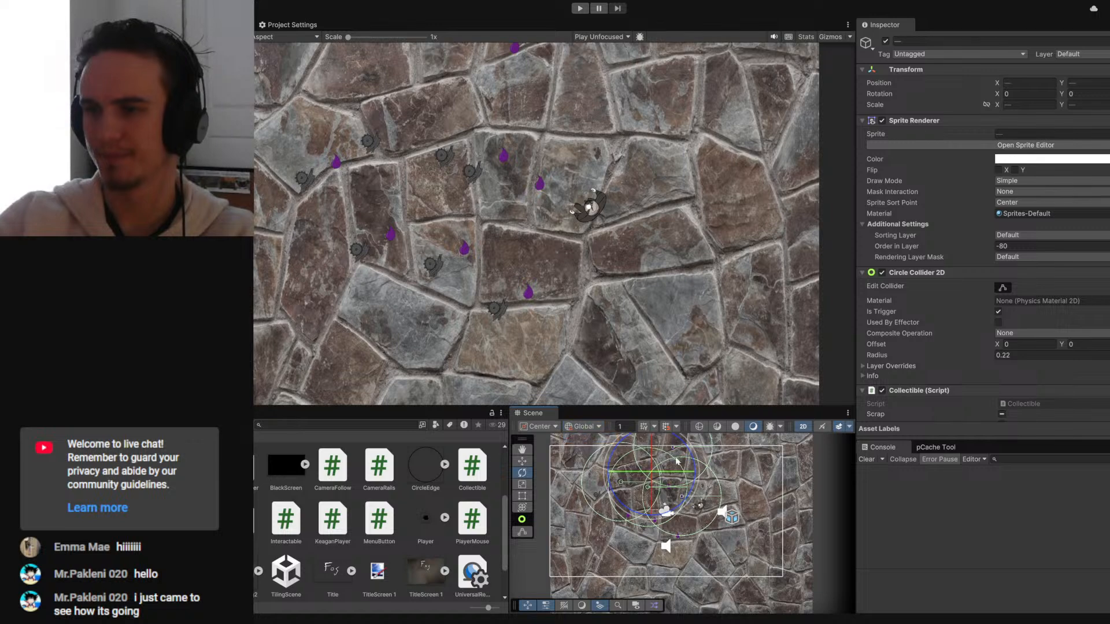
click(584, 426)
click(589, 451)
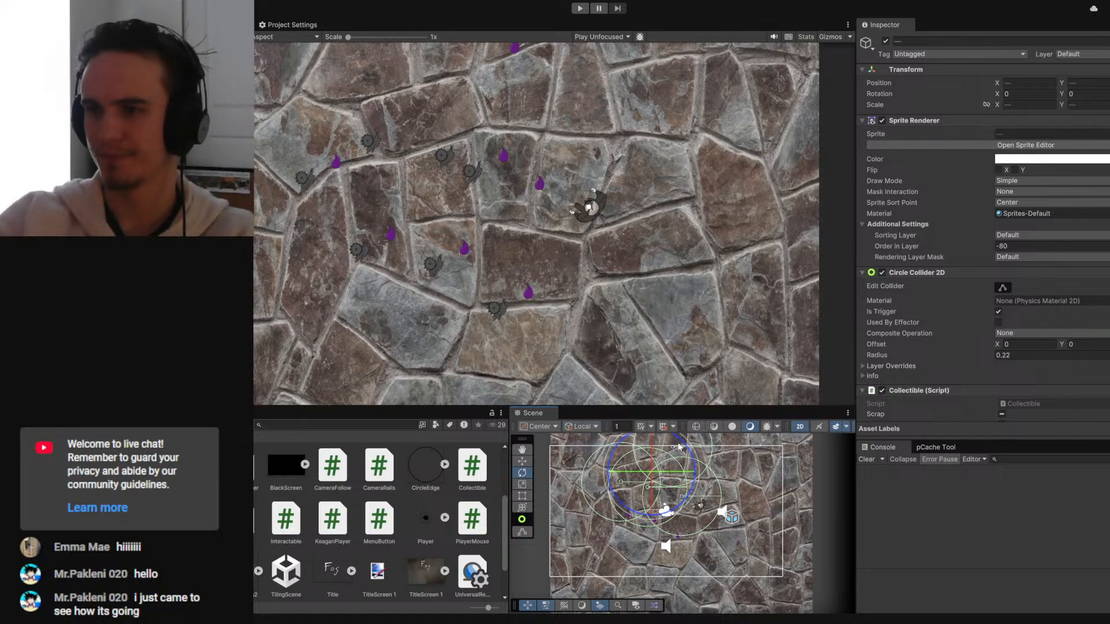
- Rotate the copied collectibles as a group around their center and shift them to vary the layout
drag(670, 442, 802, 521)
key(w)
drag(650, 470, 602, 486)
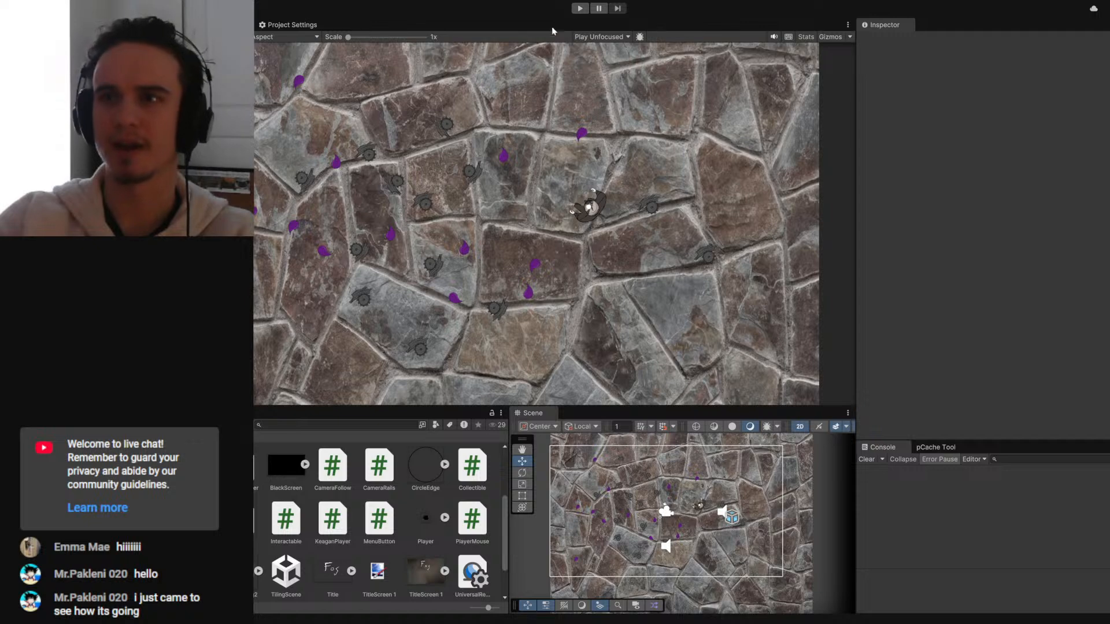
- Play-test collecting the scattered scrap and ful items, and stop the game
click(579, 8)
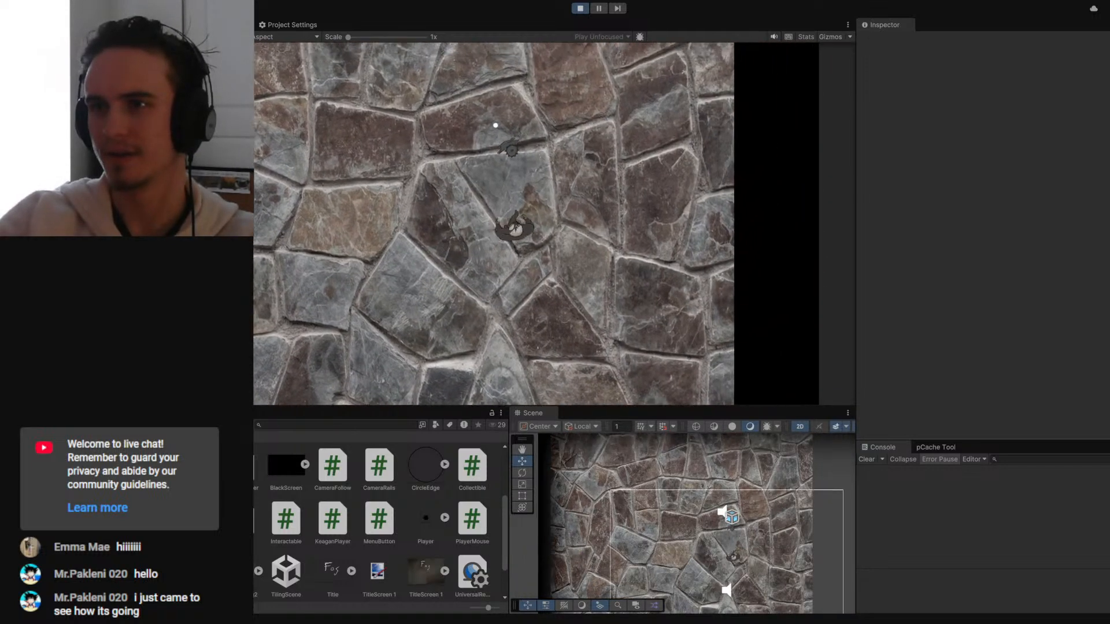
click(579, 8)
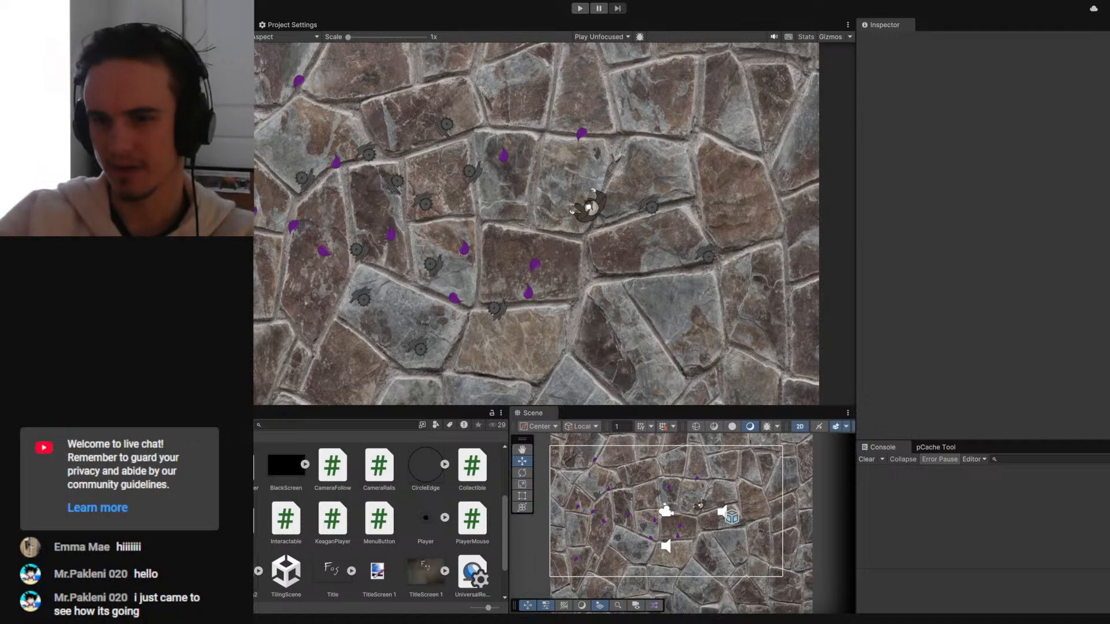
- Switch to paint.net and examine the purple drop in ful.png up close
scroll(379, 520, down, 2)
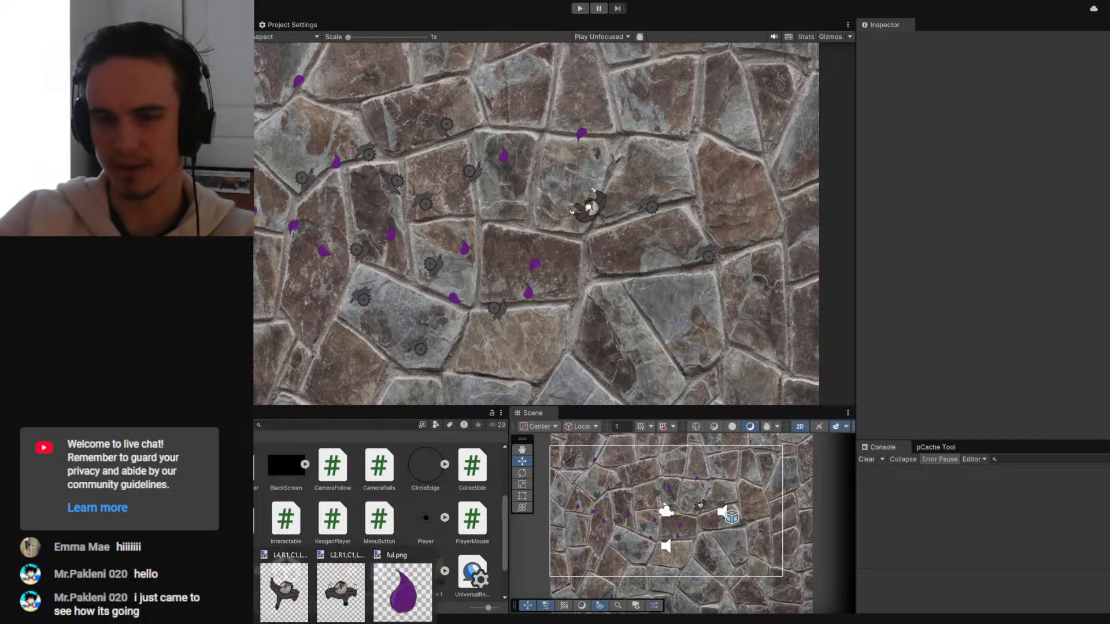
key(alt+Tab)
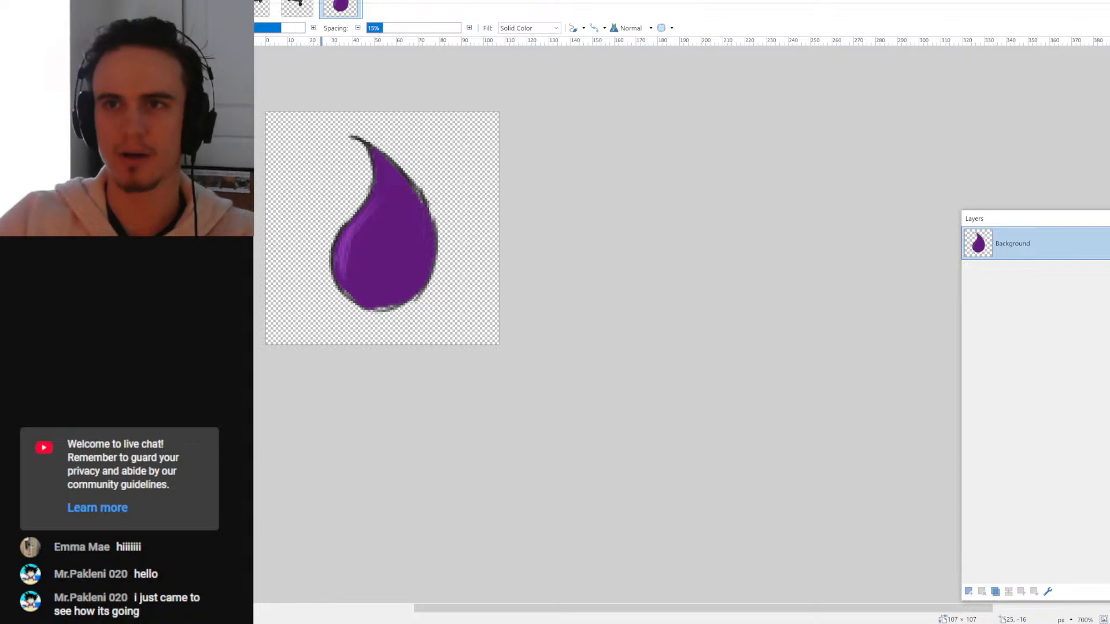
key(alt+Tab)
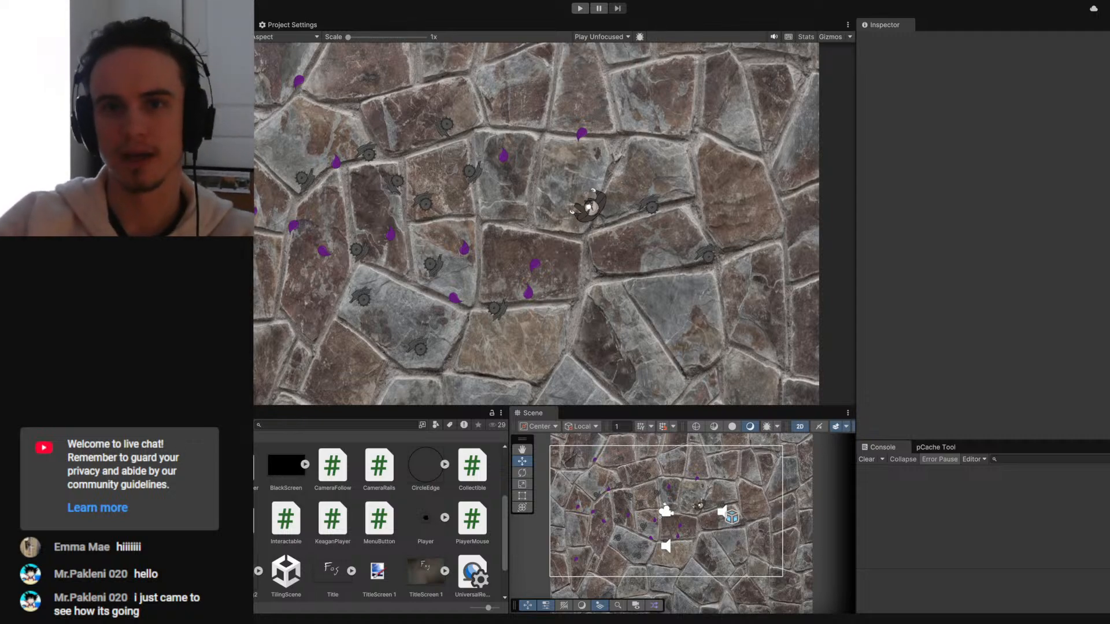
key(alt+Tab)
scroll(626, 277, up, 3)
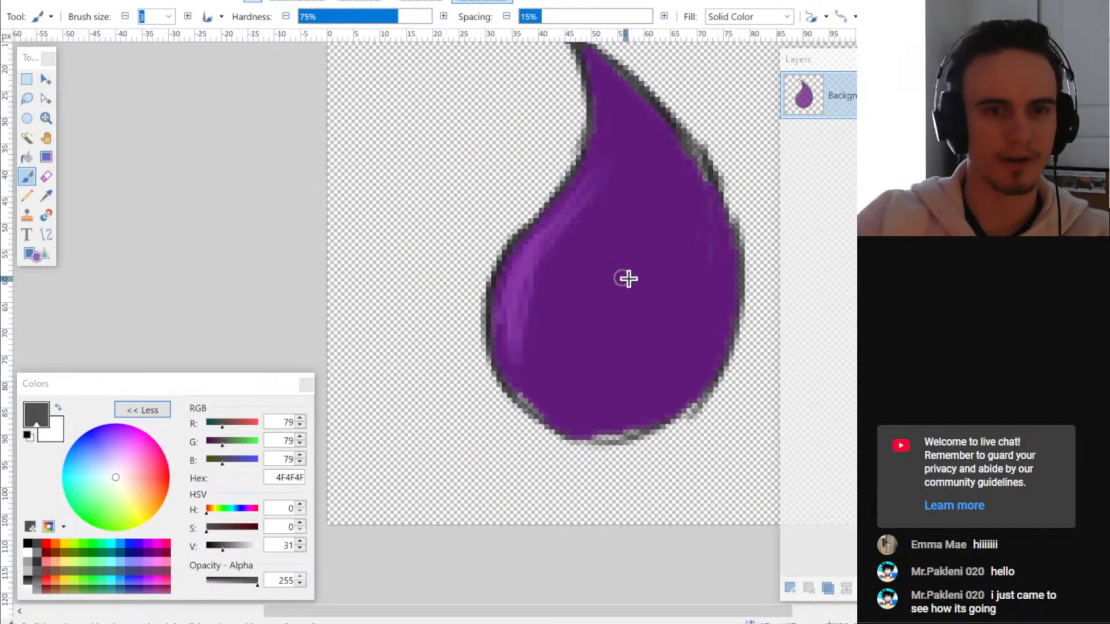
scroll(562, 279, down, 1)
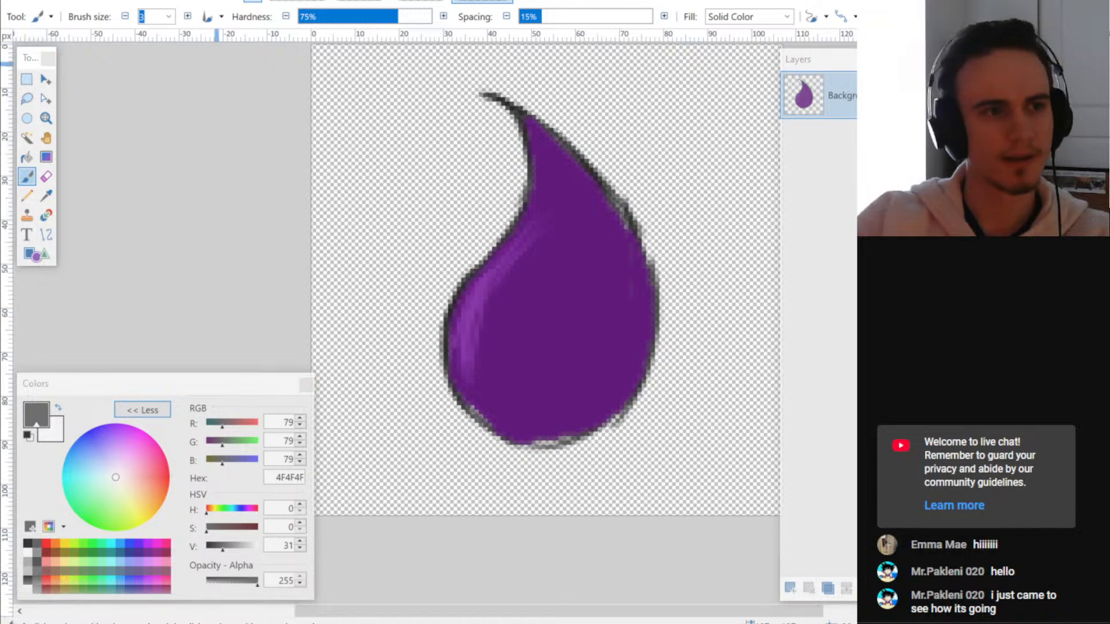
- Open the scrap sprite image for comparison and return to ful.png
key(alt+f)
mouse_move(52, 30)
click(254, 65)
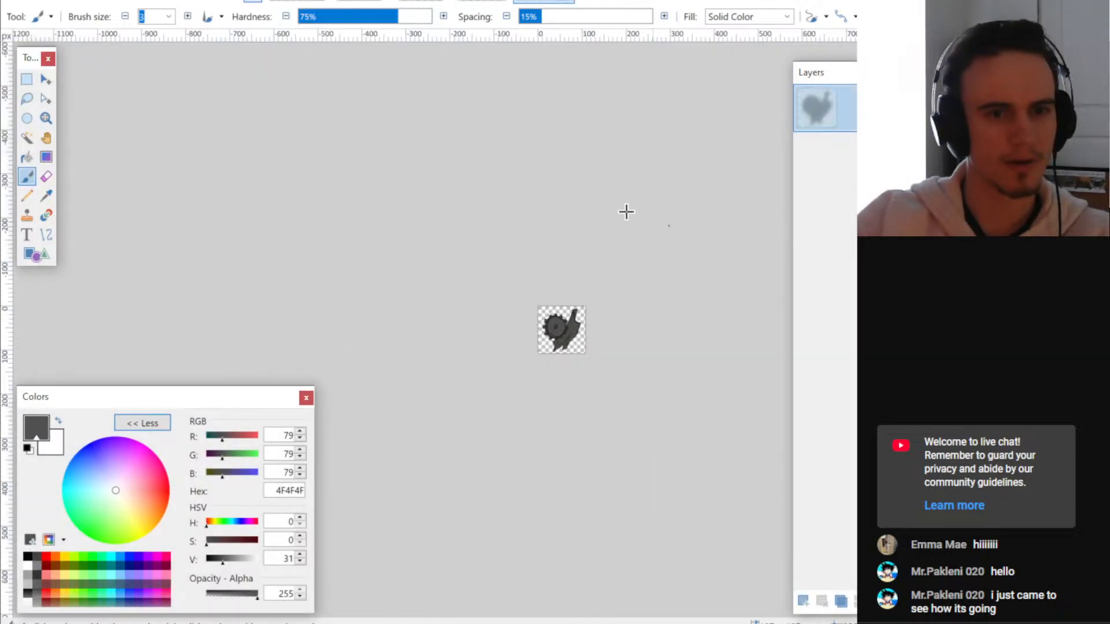
scroll(540, 231, up, 4)
key(ctrl+Tab)
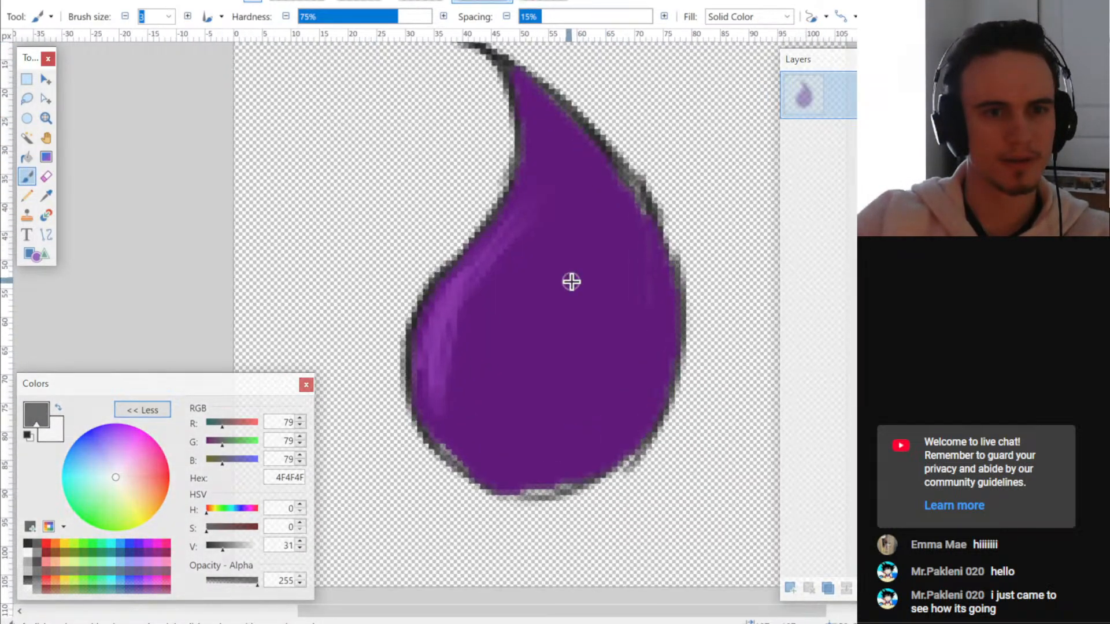
scroll(585, 233, down, 3)
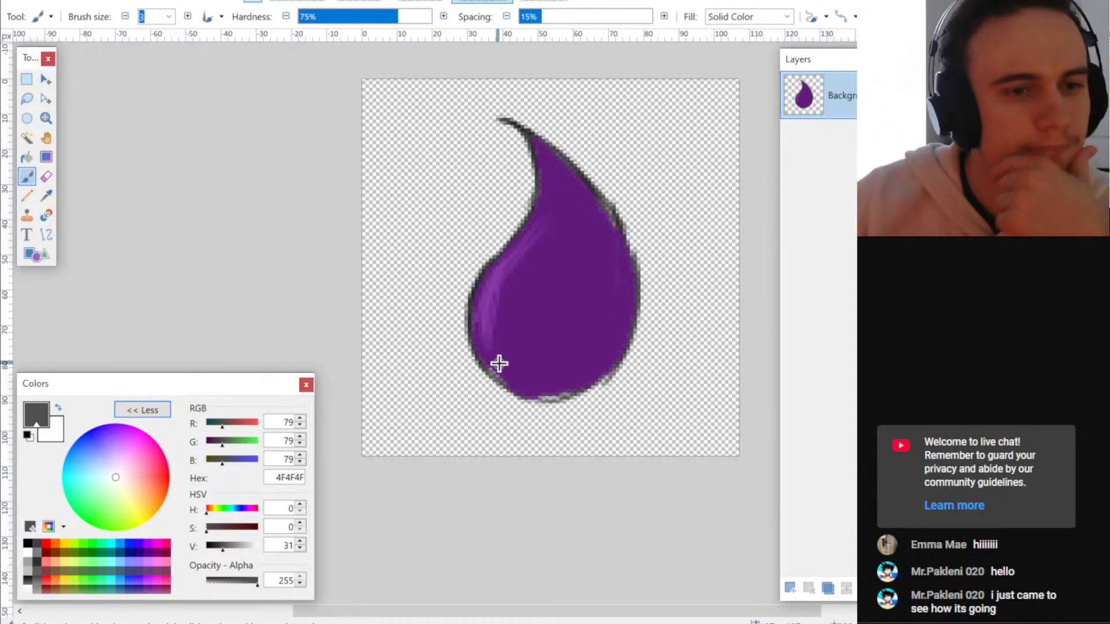
- Activate the Color Picker and add a new layer to ful.png beneath the drop's Background layer
key(k)
scroll(565, 311, up, 1)
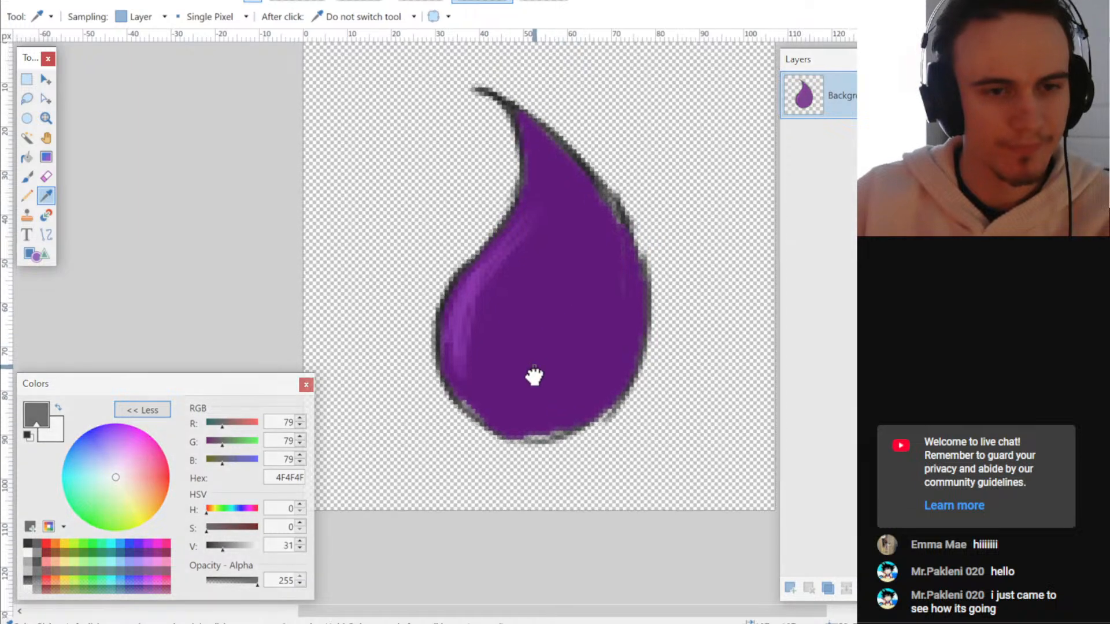
drag(534, 367, 528, 382)
drag(588, 306, 577, 322)
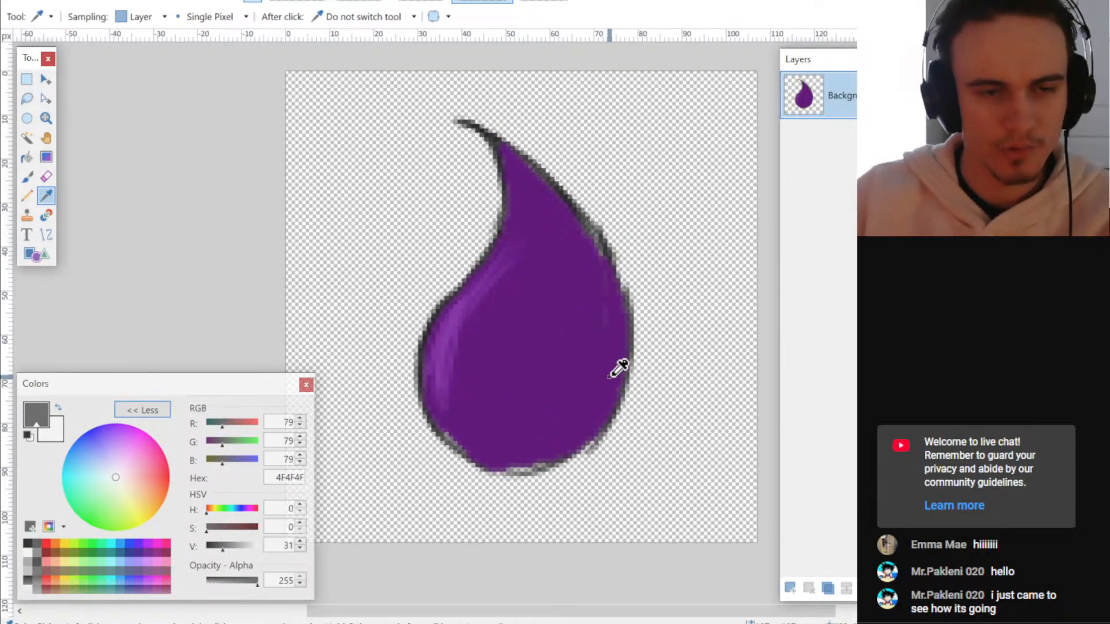
click(790, 587)
drag(825, 110, 821, 162)
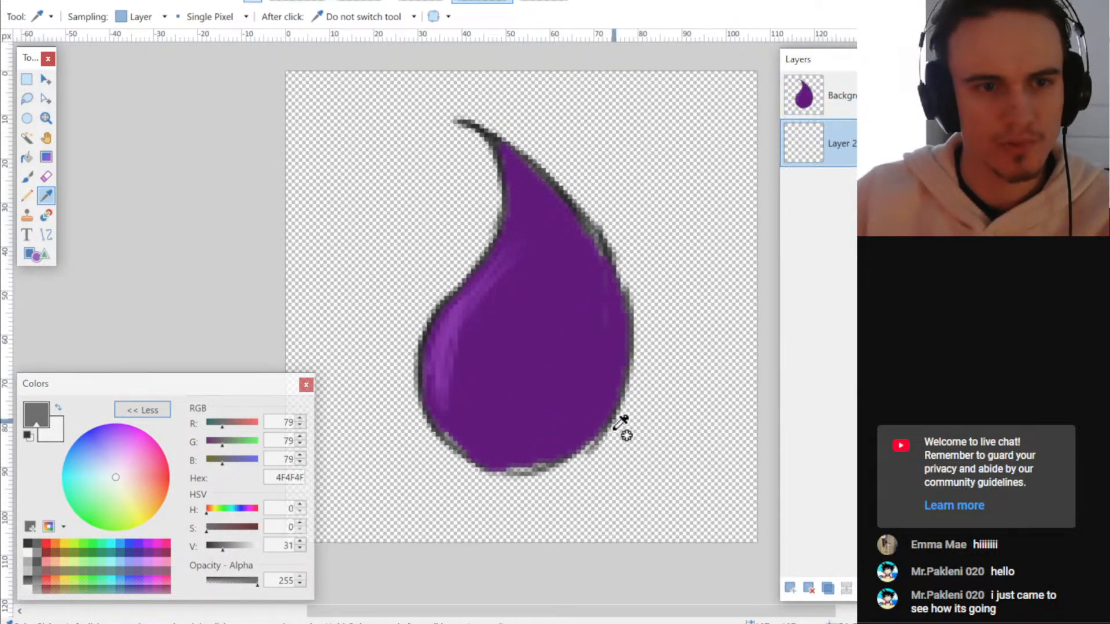
- Swap the colors so white is primary, and make the Background layer with the drop active
scroll(620, 425, up, 1)
key(x)
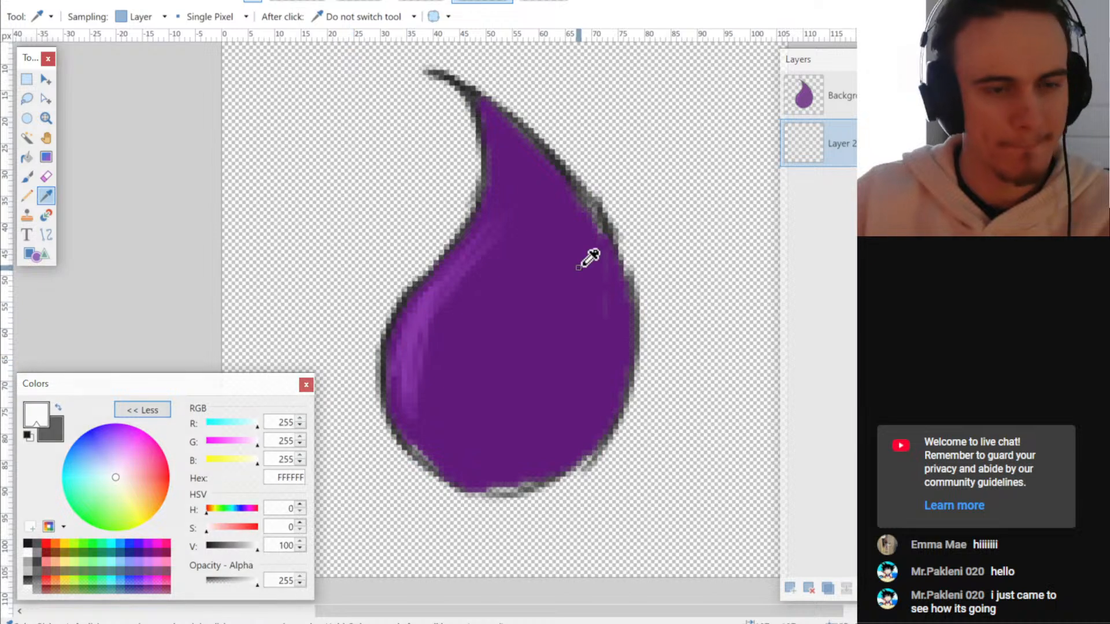
scroll(297, 154, down, 2)
scroll(297, 154, up, 1)
click(821, 95)
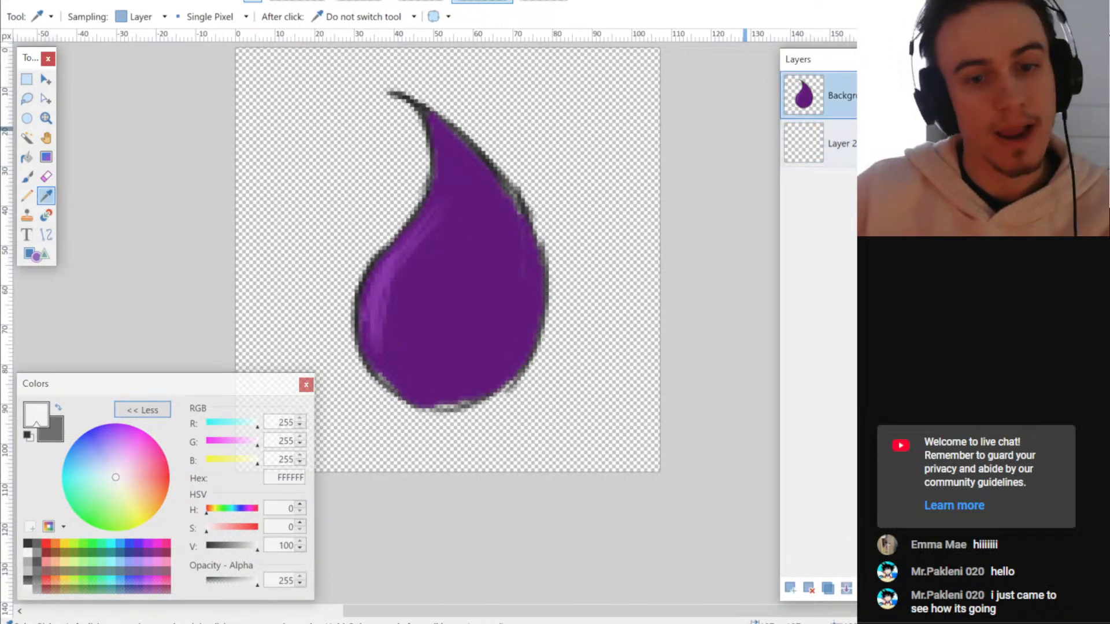
- Duplicate the drop's Background layer, then delete the empty Layer 2 so the lower drop copy is active
click(827, 588)
click(842, 197)
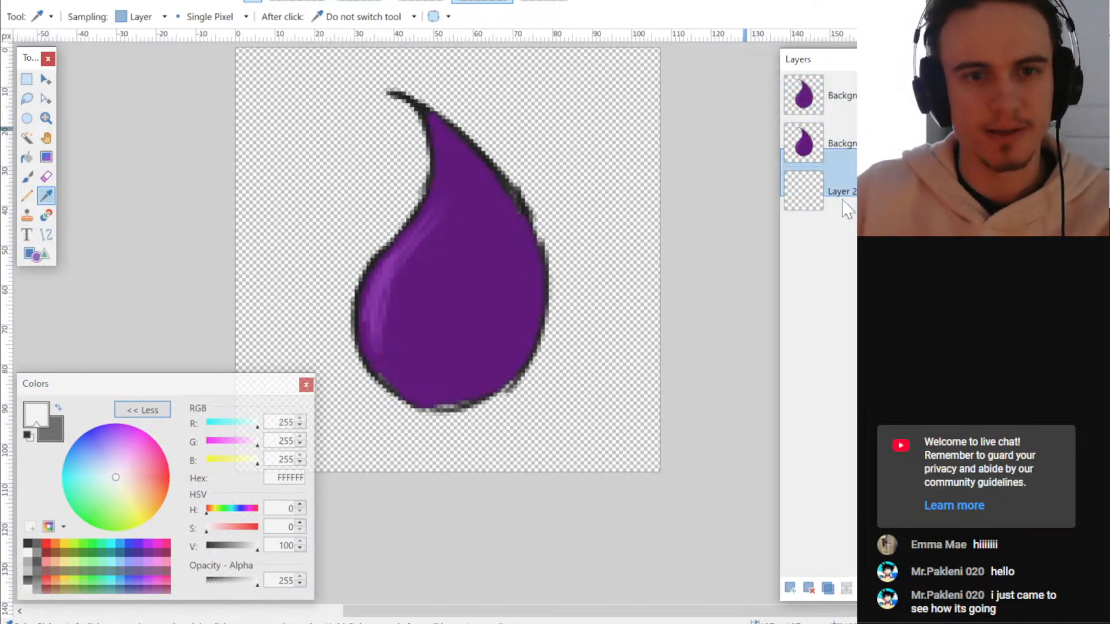
click(808, 588)
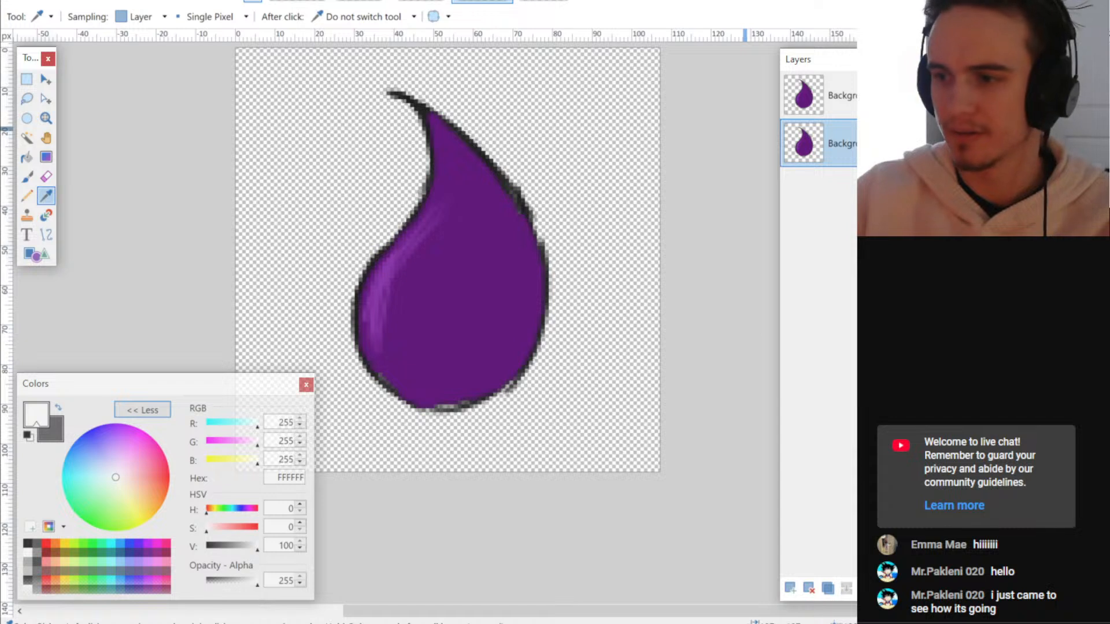
click(812, 142)
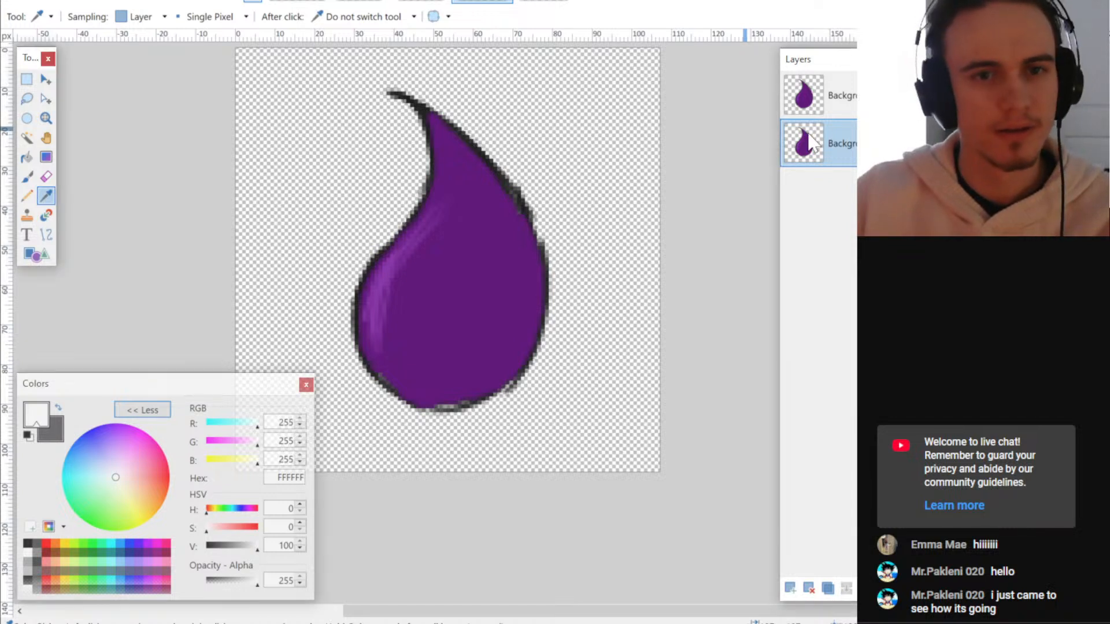
- Apply the Glow effect with brightness 100 and contrast 100 to the lower drop copy, repeating it to build a white halo
key(alt+c)
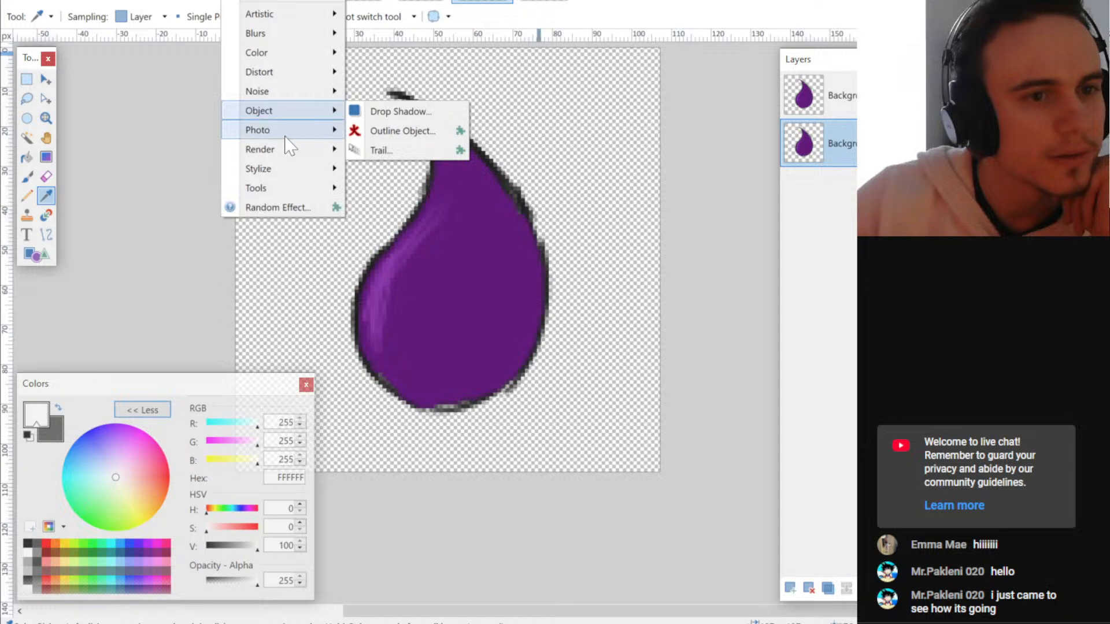
mouse_move(285, 137)
click(379, 149)
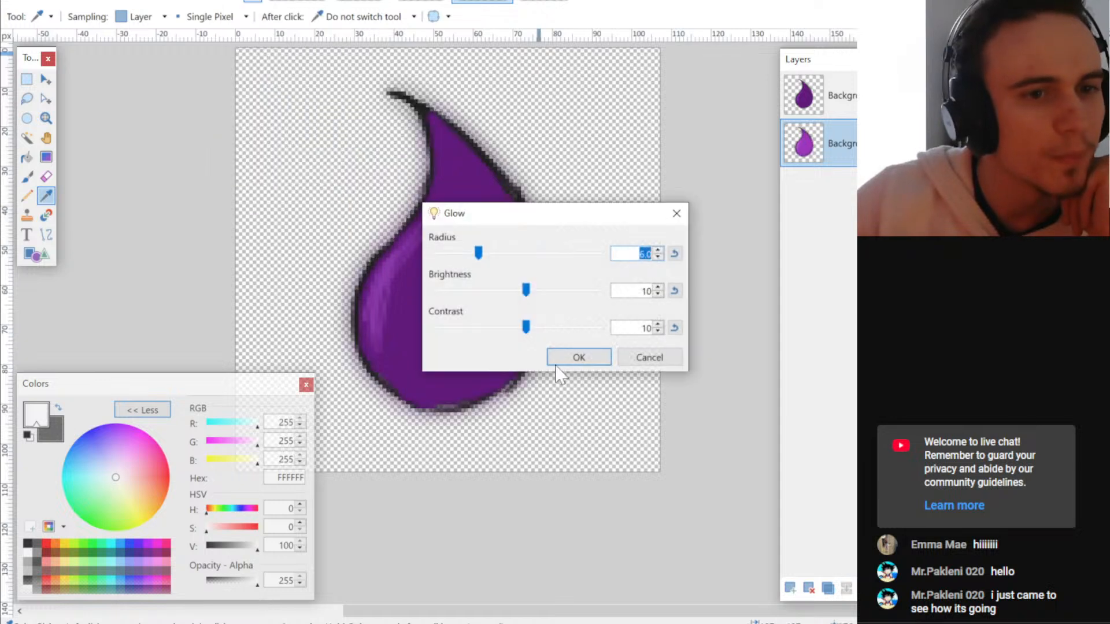
drag(530, 293, 692, 292)
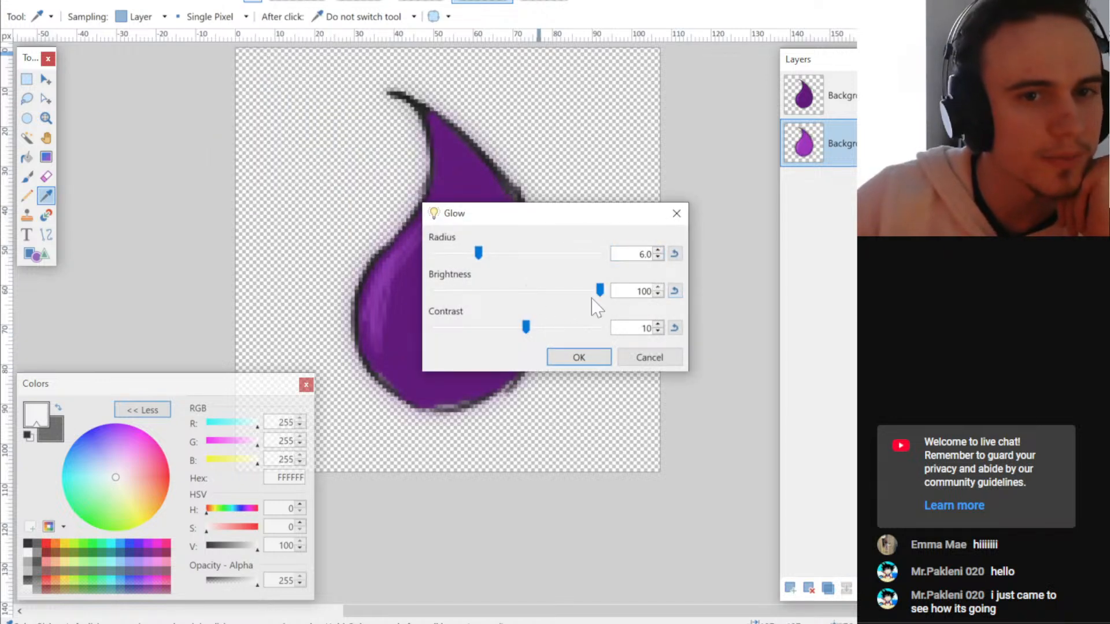
drag(525, 328, 713, 331)
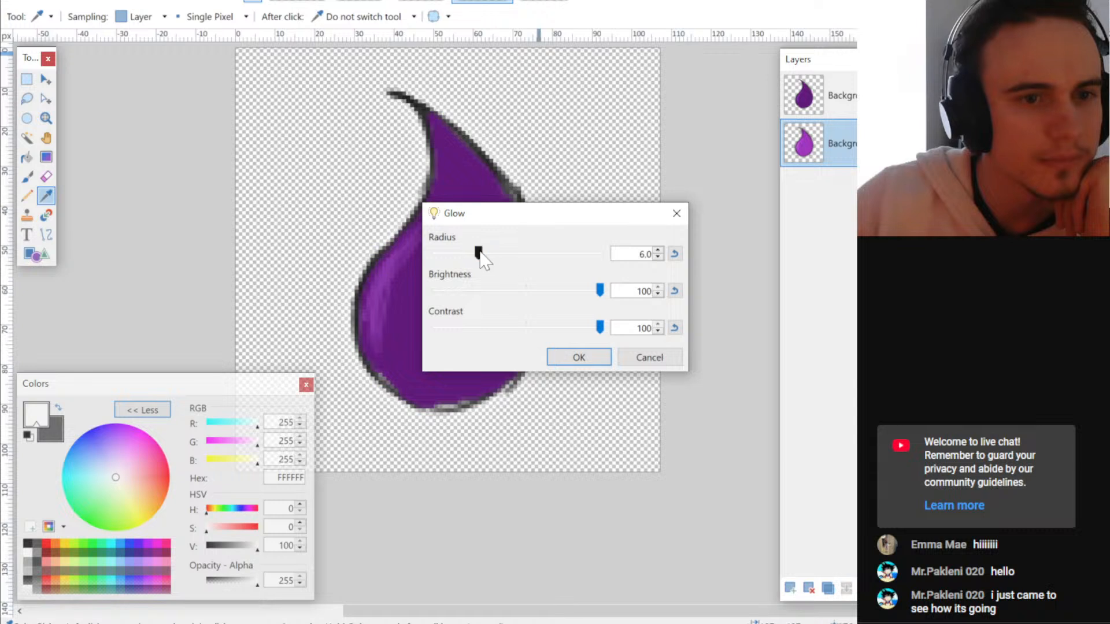
drag(615, 255, 484, 254)
click(598, 358)
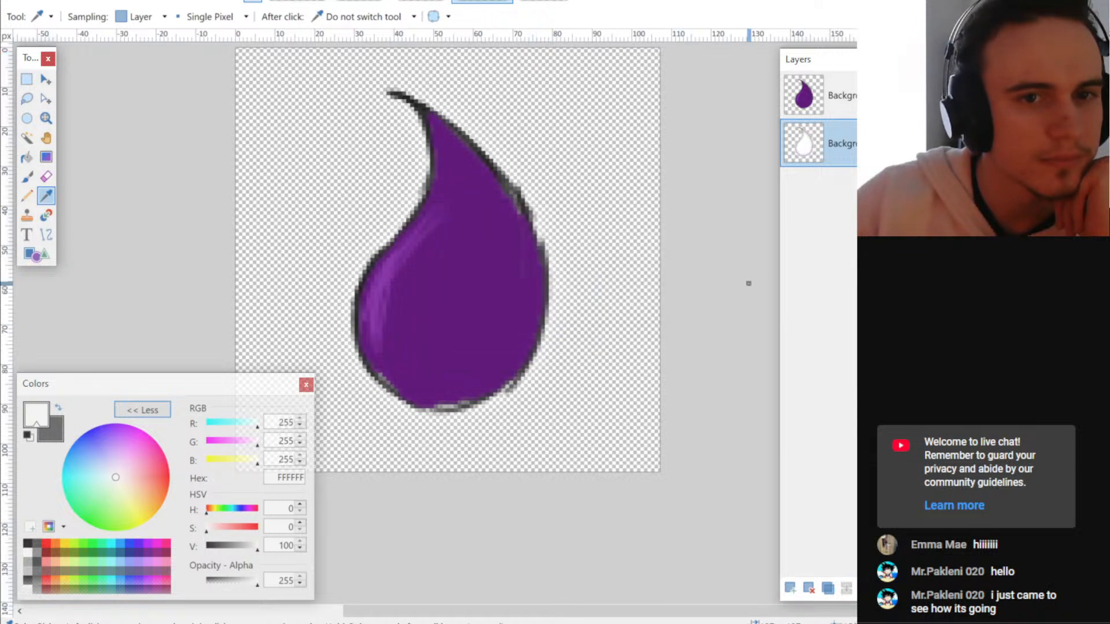
scroll(591, 249, down, 1)
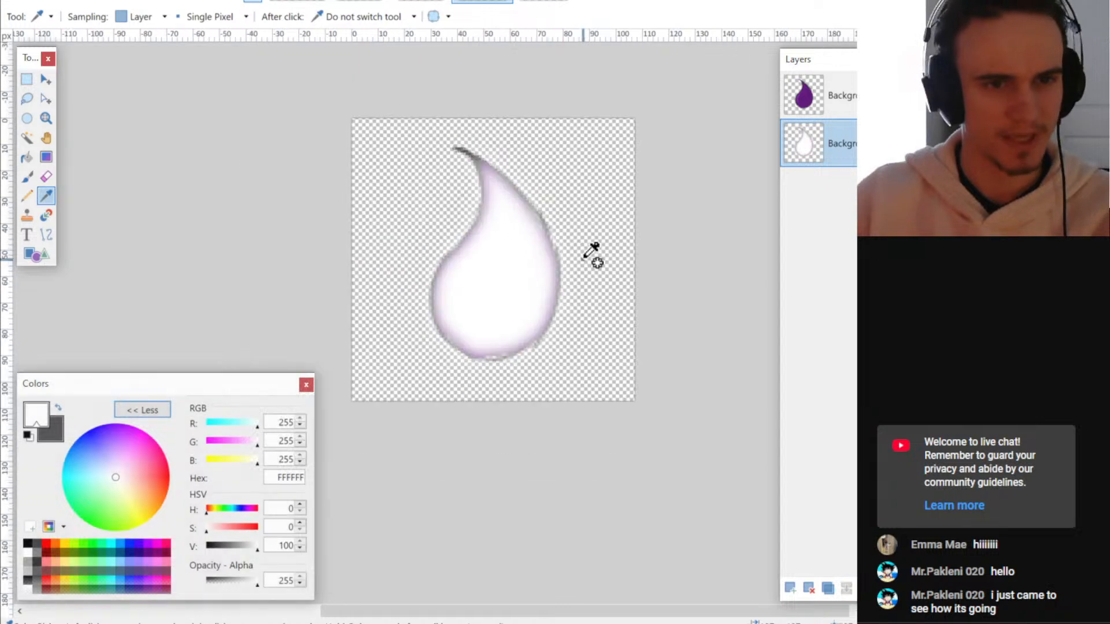
key(ctrl+z)
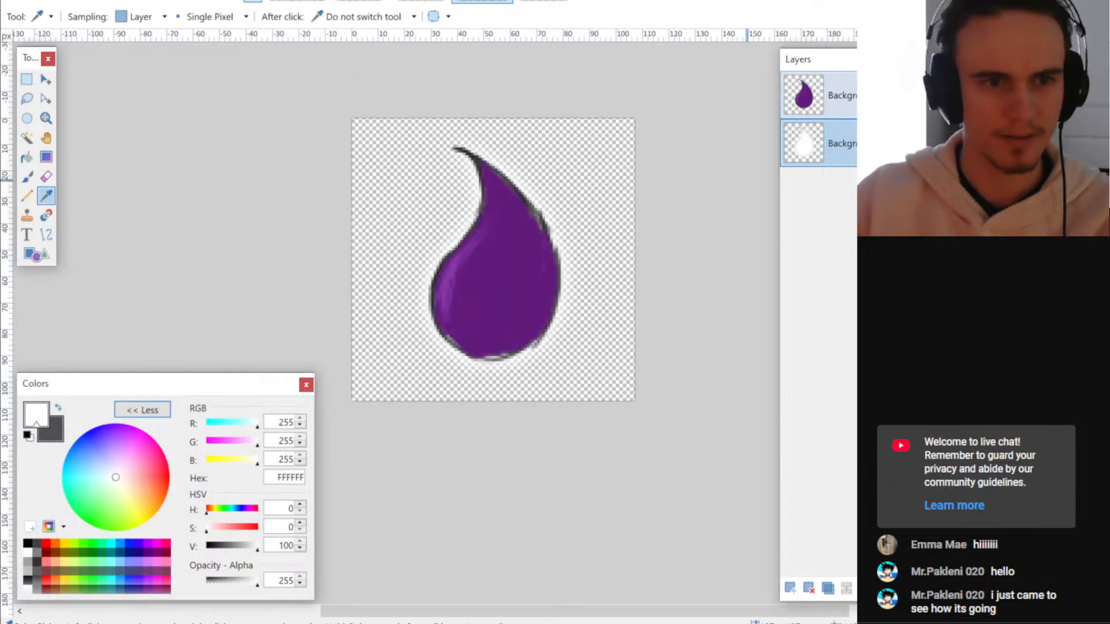
scroll(572, 272, up, 1)
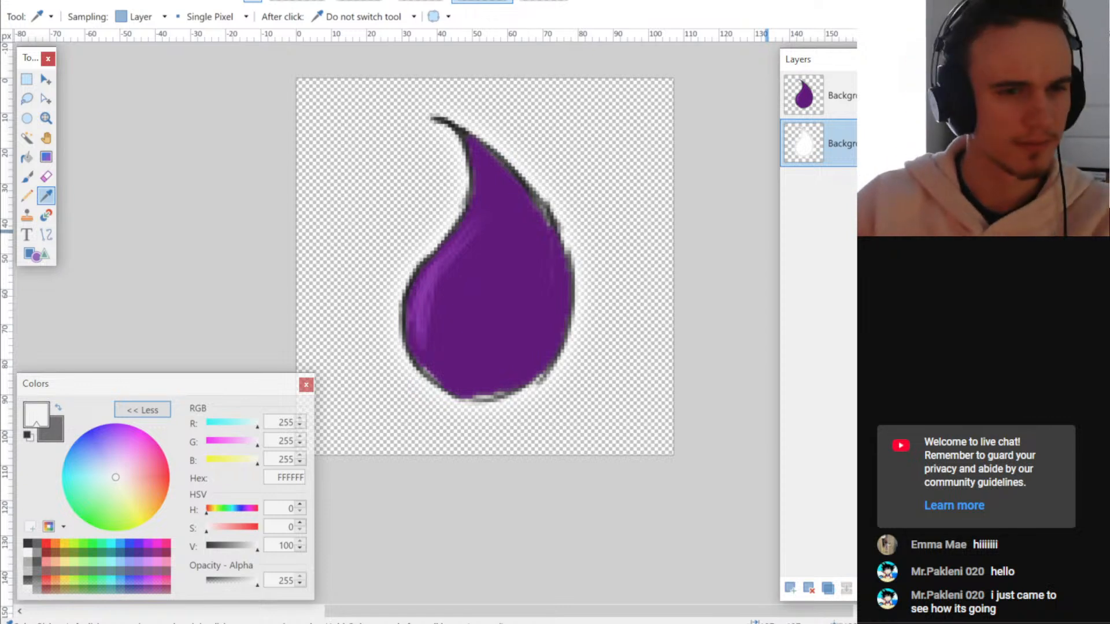
- Make the upper drop layer active and sample the body's dark purple 621B7C as primary and the highlight's purple as secondary
click(798, 98)
ctrl+scroll(520, 278, up, 4)
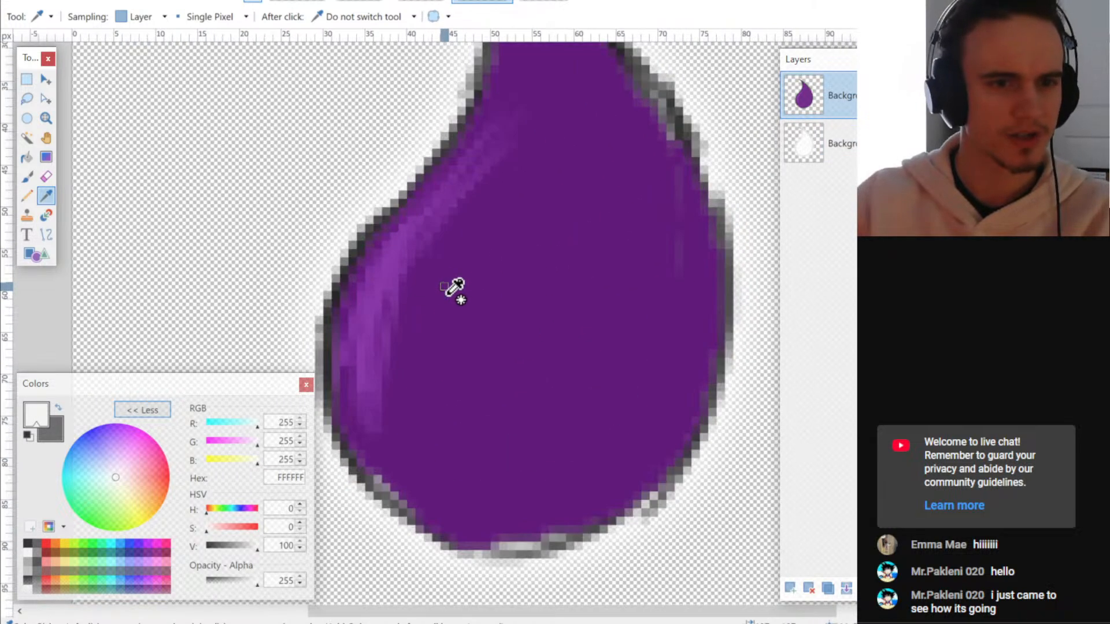
click(445, 288)
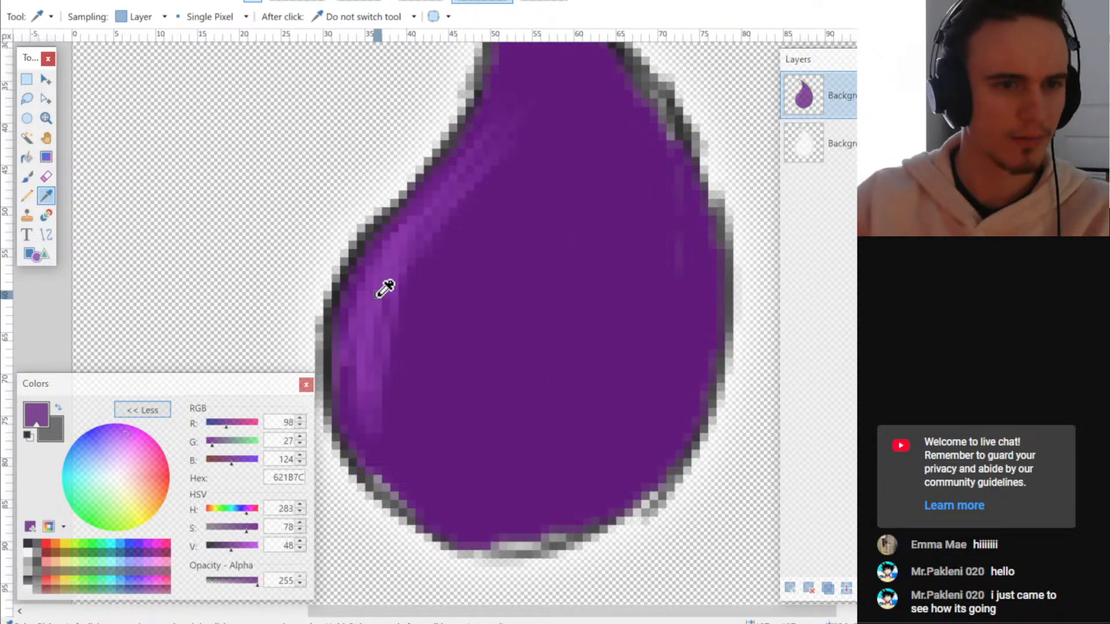
scroll(491, 294, down, 2)
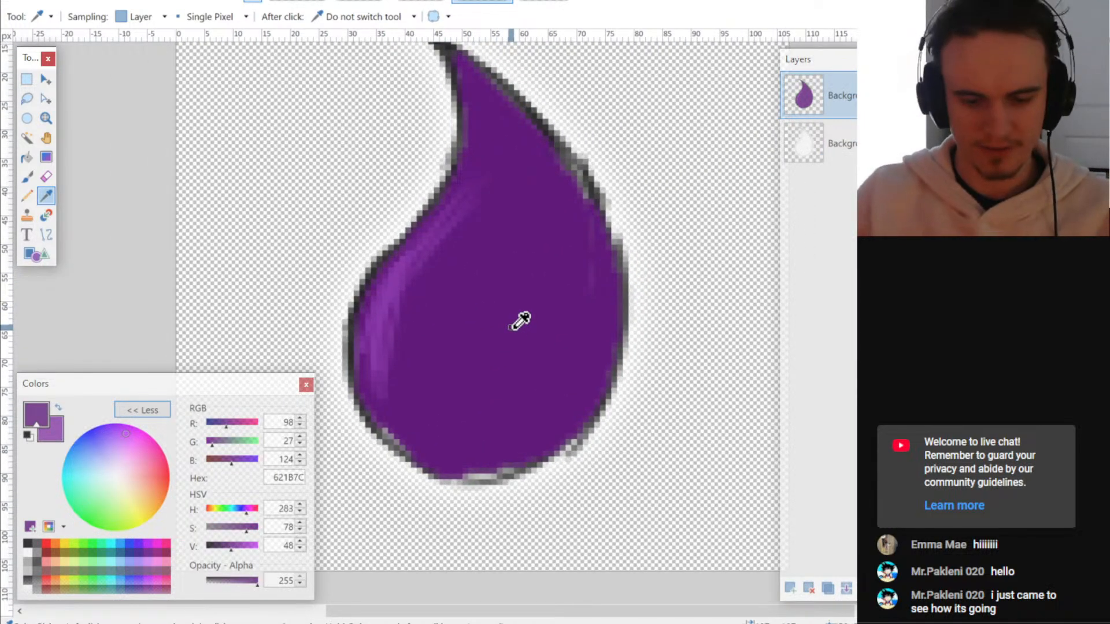
- Activate the Paintbrush and reset the colors to black primary and white secondary
key(b)
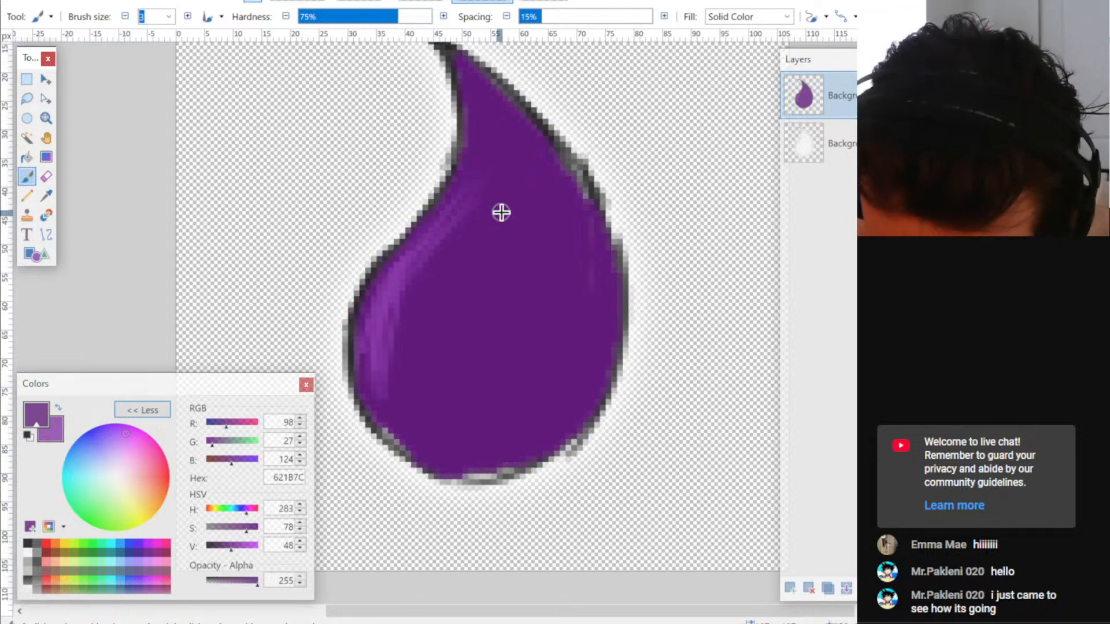
scroll(501, 214, up, 2)
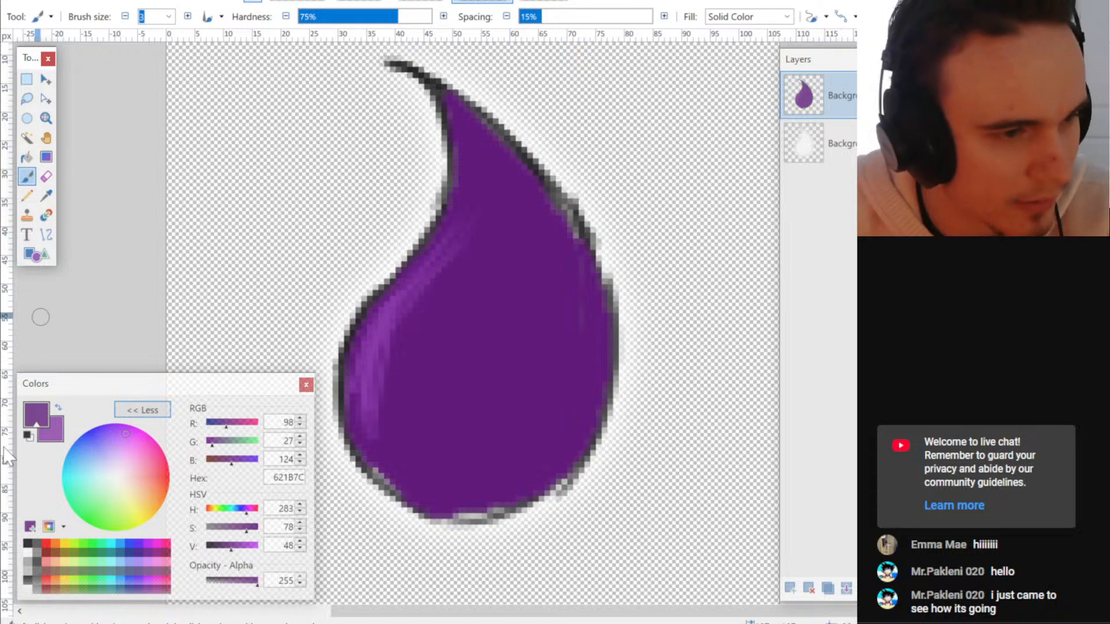
click(58, 408)
click(27, 434)
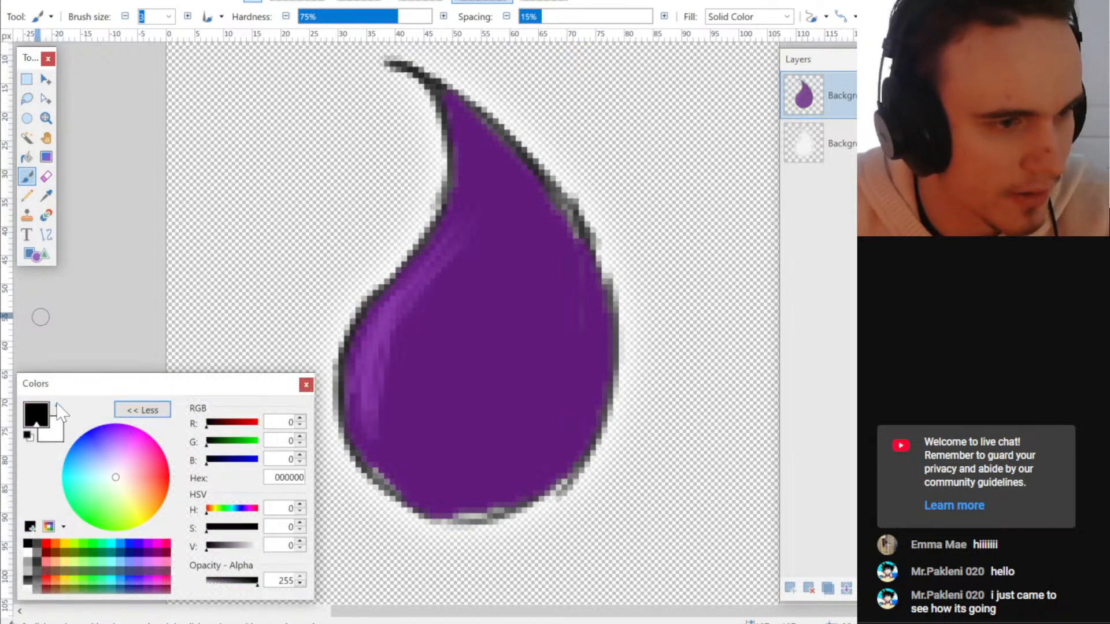
key(Delete)
key(ctrl+z)
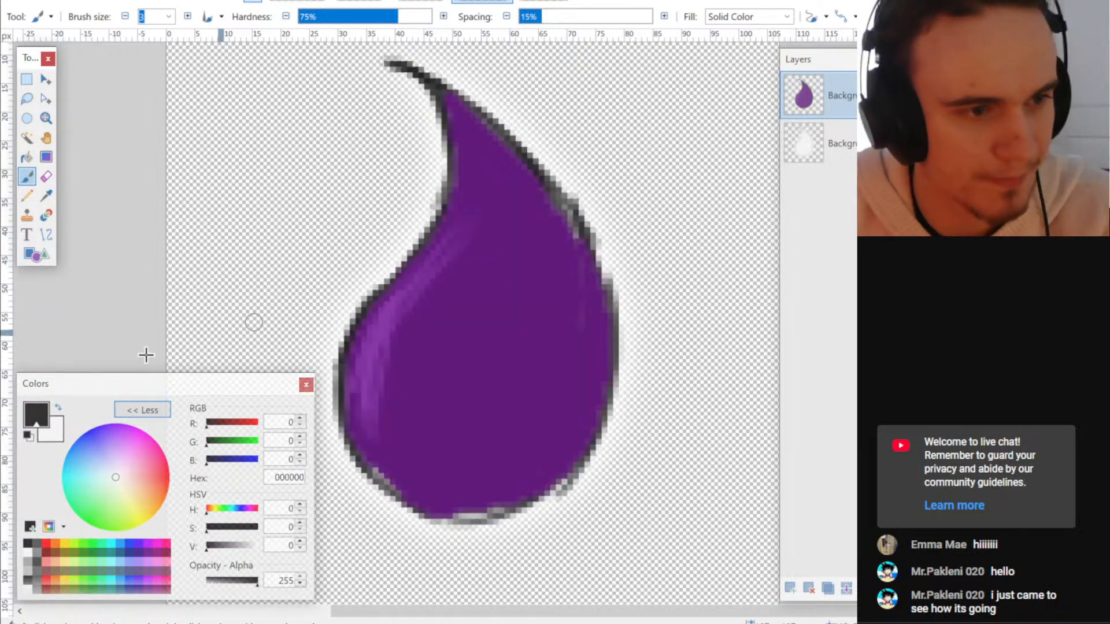
- Sample the drop body's purple 621B7C into both the primary and secondary colors
click(55, 438)
key(k)
click(506, 363)
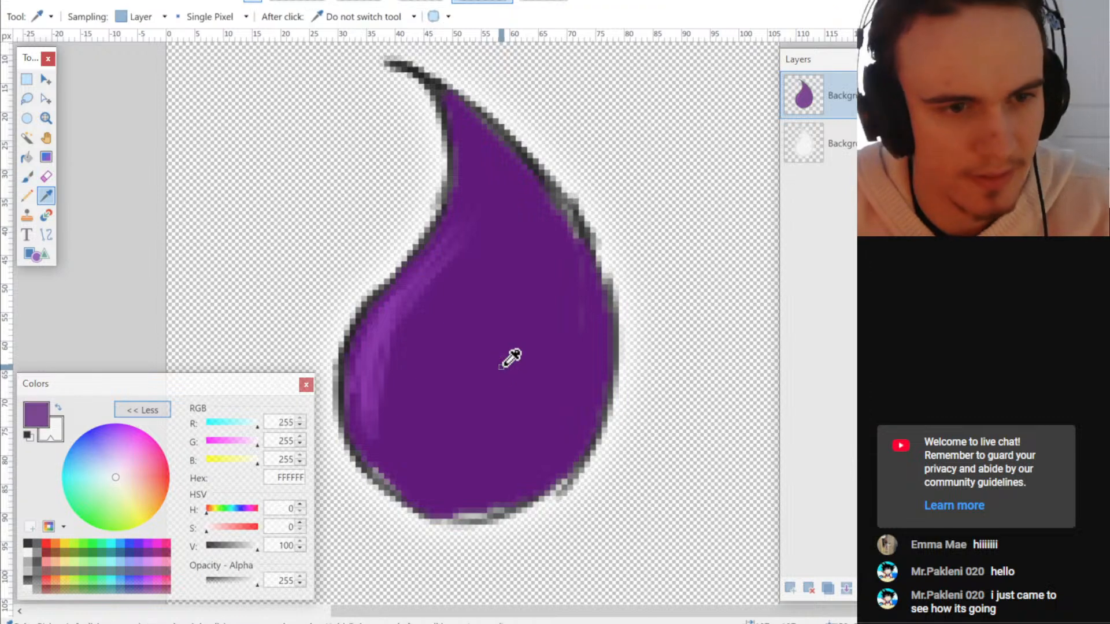
key(Delete)
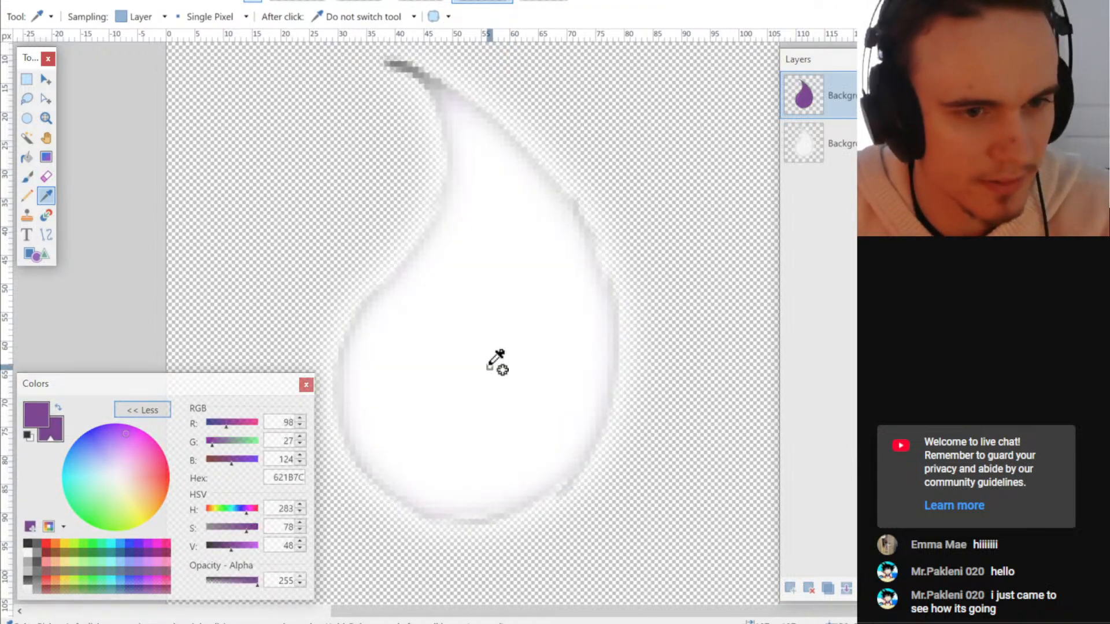
key(ctrl+shift+z)
click(648, 446)
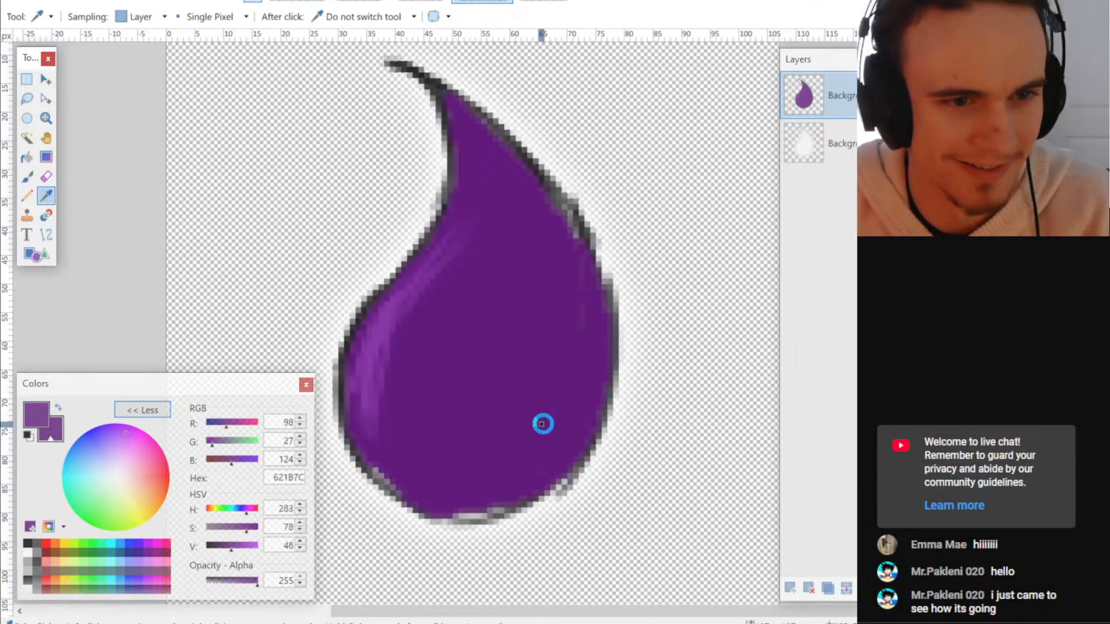
- Darken the primary color to black (V 0) and repaint the drop's left outline up to its neck with the size 3 Paintbrush
key(b)
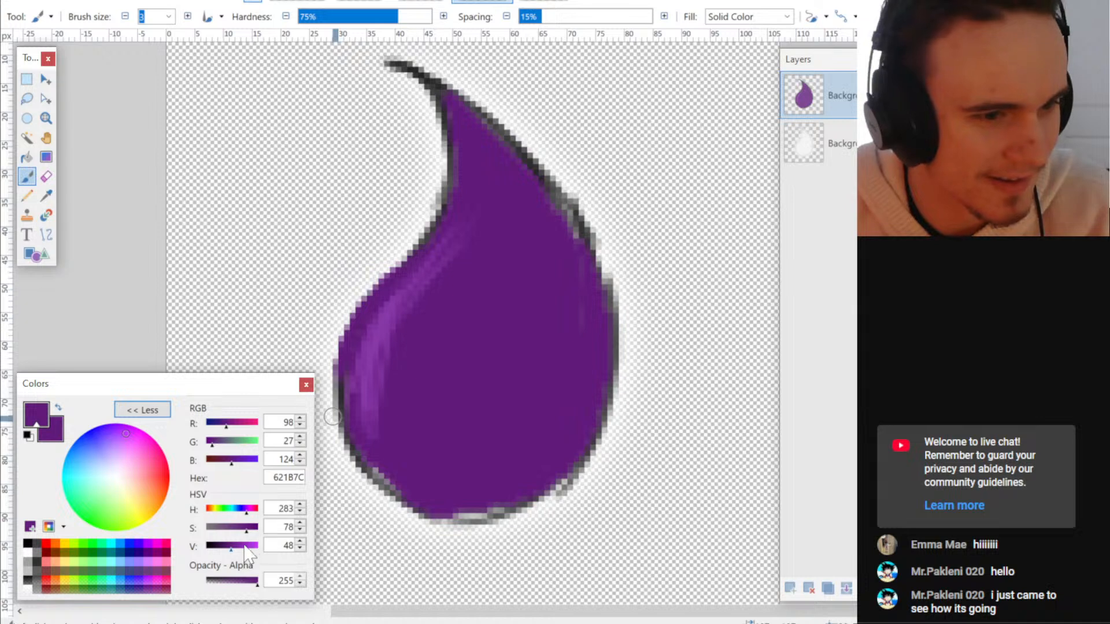
drag(244, 546, 151, 549)
scroll(509, 309, right, 1)
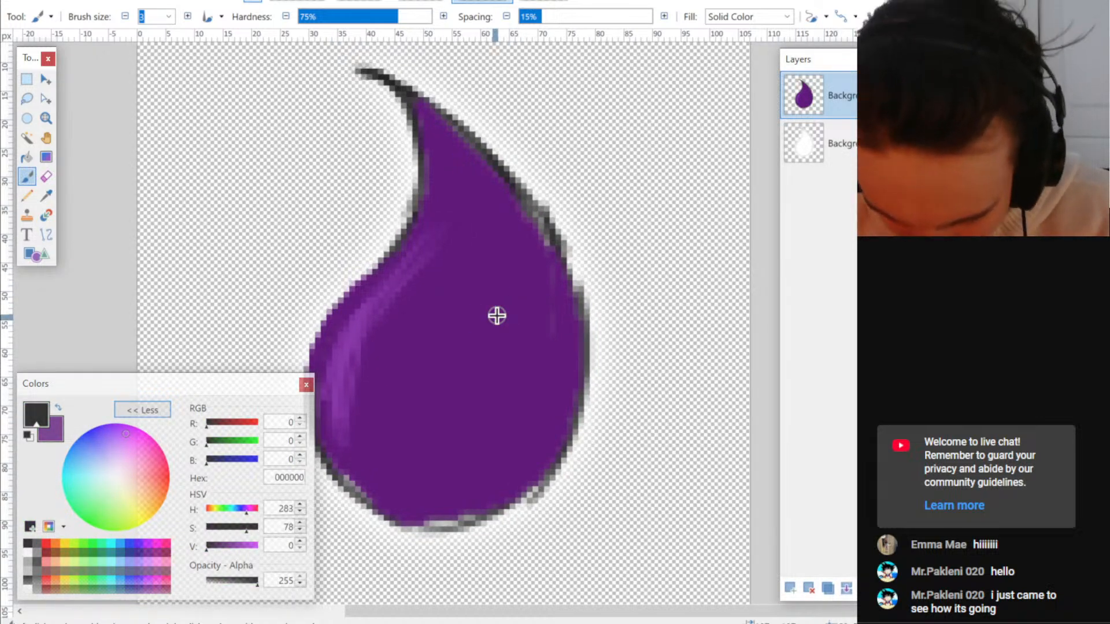
drag(402, 303, 441, 207)
mouse_move(355, 294)
mouse_down()
mouse_move(366, 227)
mouse_move(394, 186)
mouse_up()
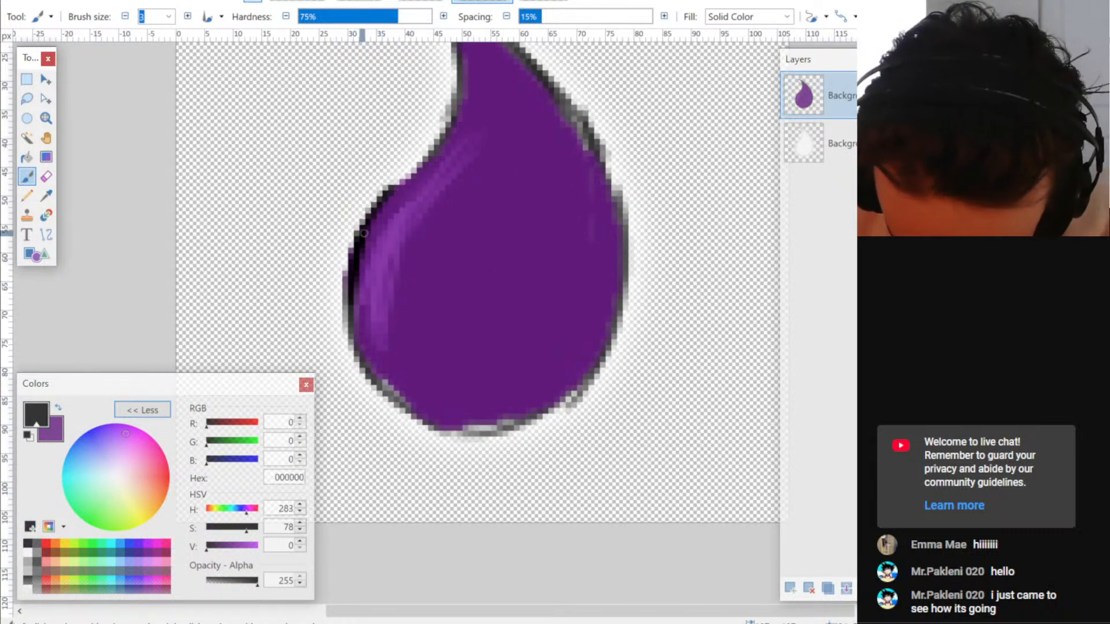
drag(366, 231, 452, 117)
drag(485, 70, 460, 182)
drag(422, 235, 427, 138)
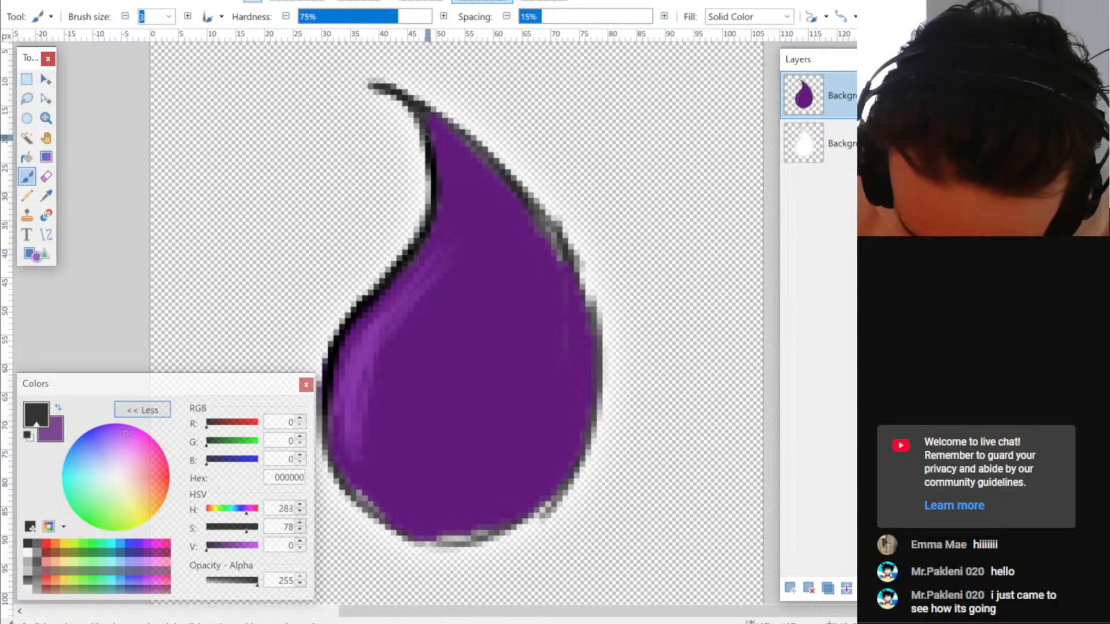
- Continue the black outline from the drop's tip down its right side and around the bottom
mouse_move(389, 91)
mouse_down()
mouse_move(519, 167)
mouse_move(450, 120)
mouse_move(528, 184)
mouse_move(582, 266)
mouse_move(601, 371)
mouse_up()
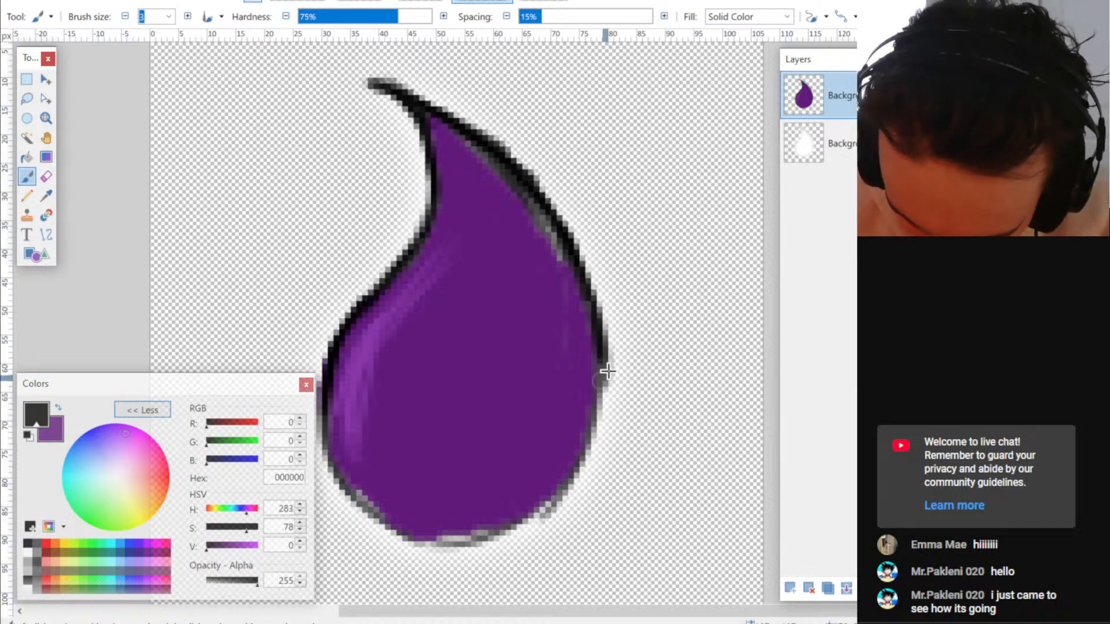
scroll(571, 323, down, 3)
mouse_move(335, 296)
mouse_down()
mouse_move(364, 375)
mouse_move(471, 419)
mouse_move(428, 421)
mouse_move(571, 365)
mouse_move(611, 243)
mouse_move(607, 202)
mouse_up()
scroll(595, 150, up, 2)
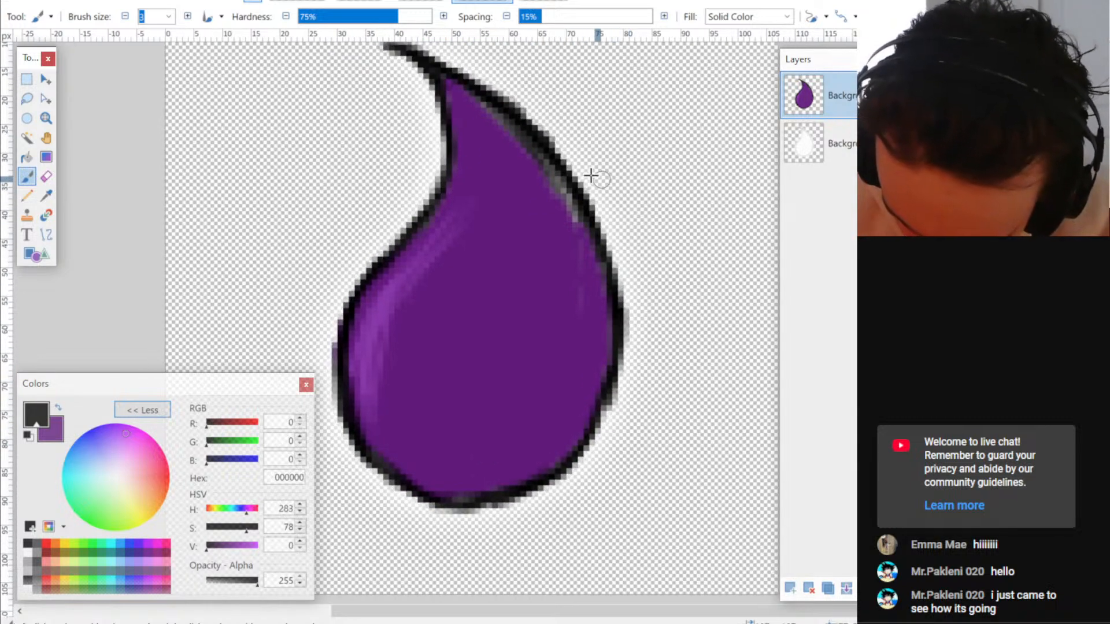
mouse_move(595, 136)
mouse_down()
mouse_move(611, 177)
mouse_move(588, 152)
mouse_up()
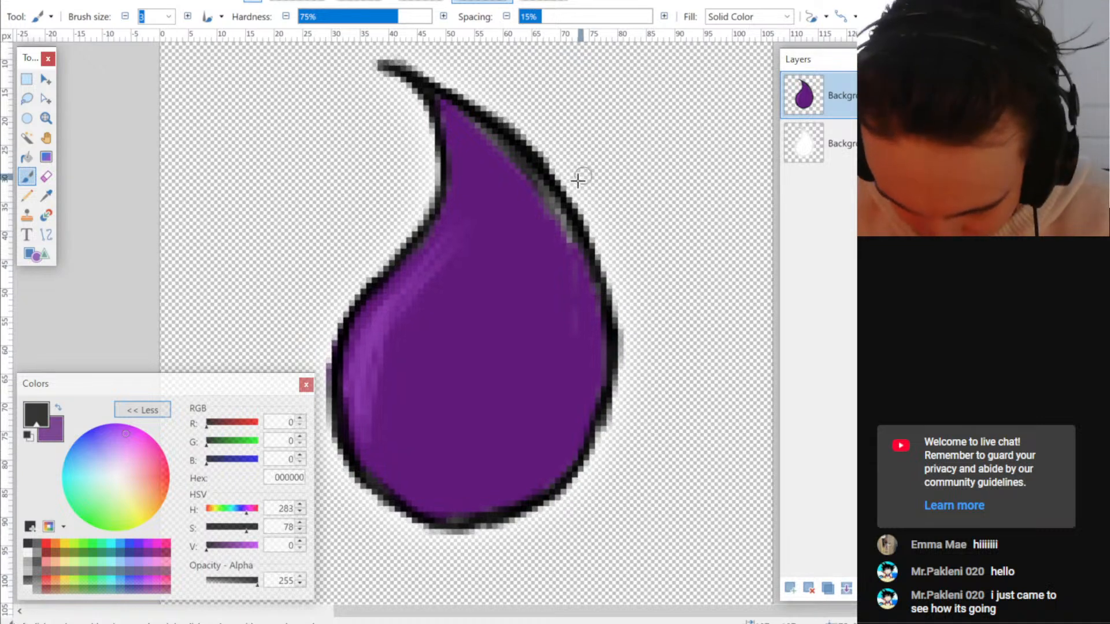
- Paint purple over the gray remnants inside the drop's upper right outline, then restore black as primary
key(x)
drag(491, 141, 580, 265)
key(x)
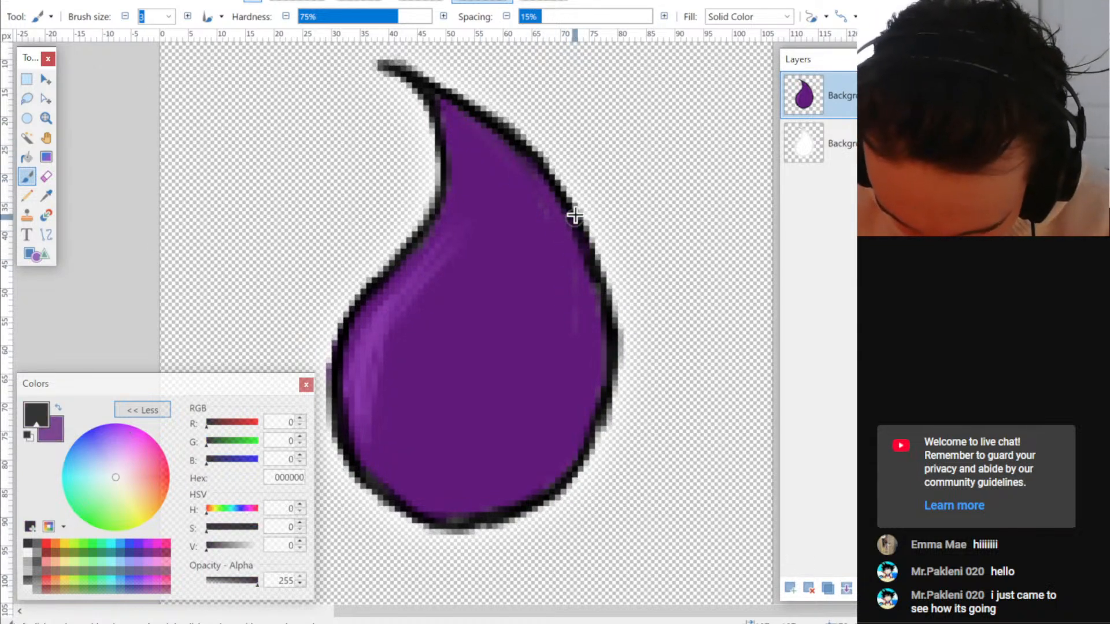
key(ctrl+minus)
scroll(660, 230, down, 1)
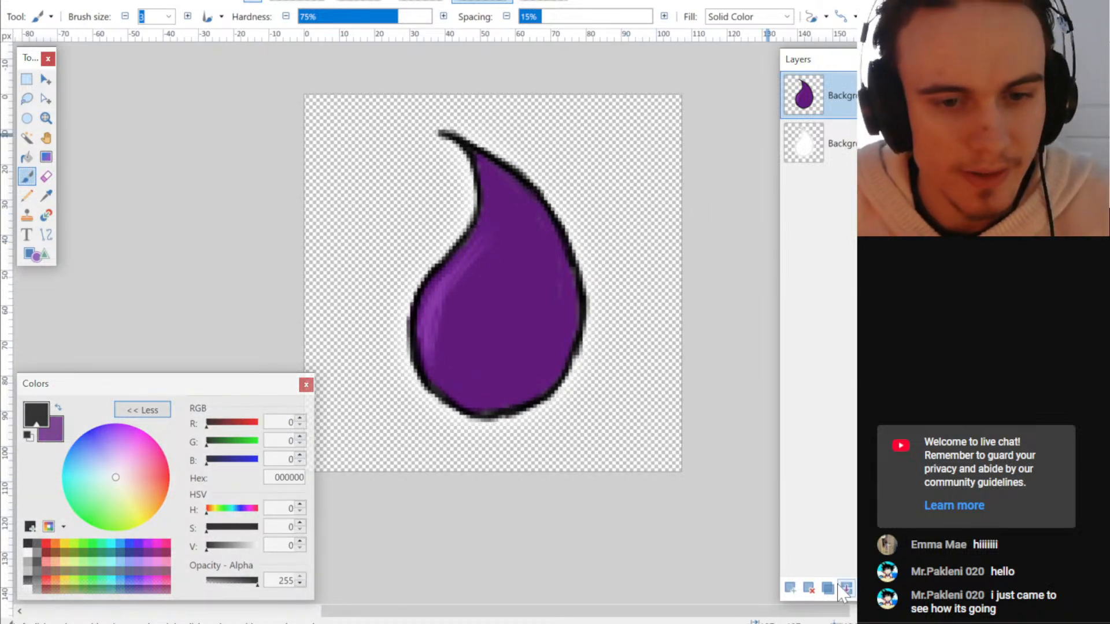
- Add a new layer above the drop, with the glow layer hidden and the drop layer made semi-transparent for tracing
click(791, 588)
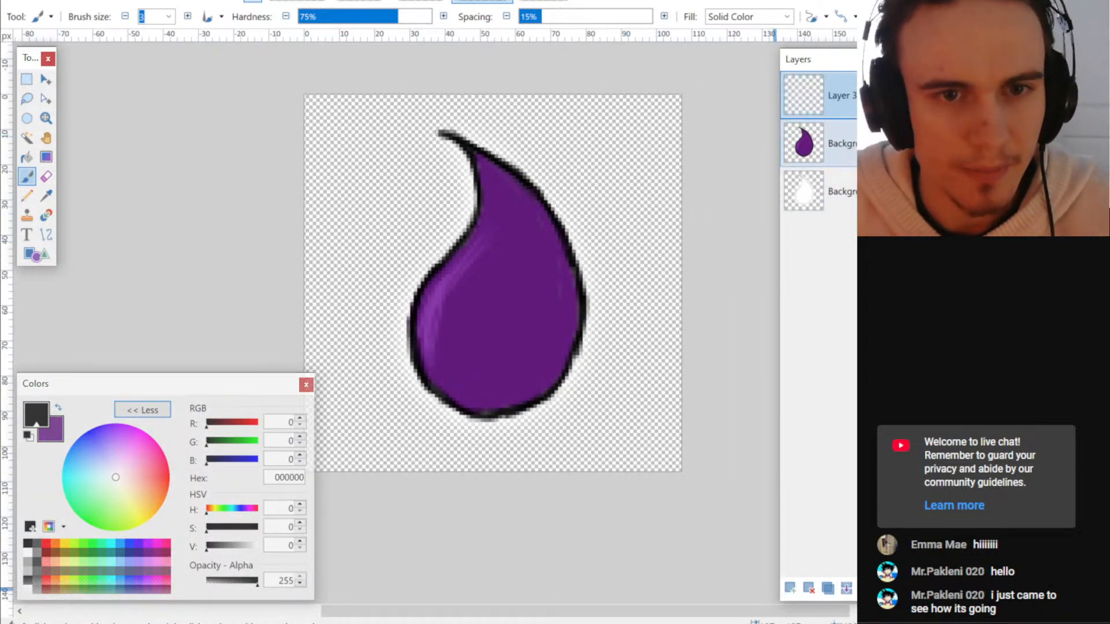
double_click(821, 144)
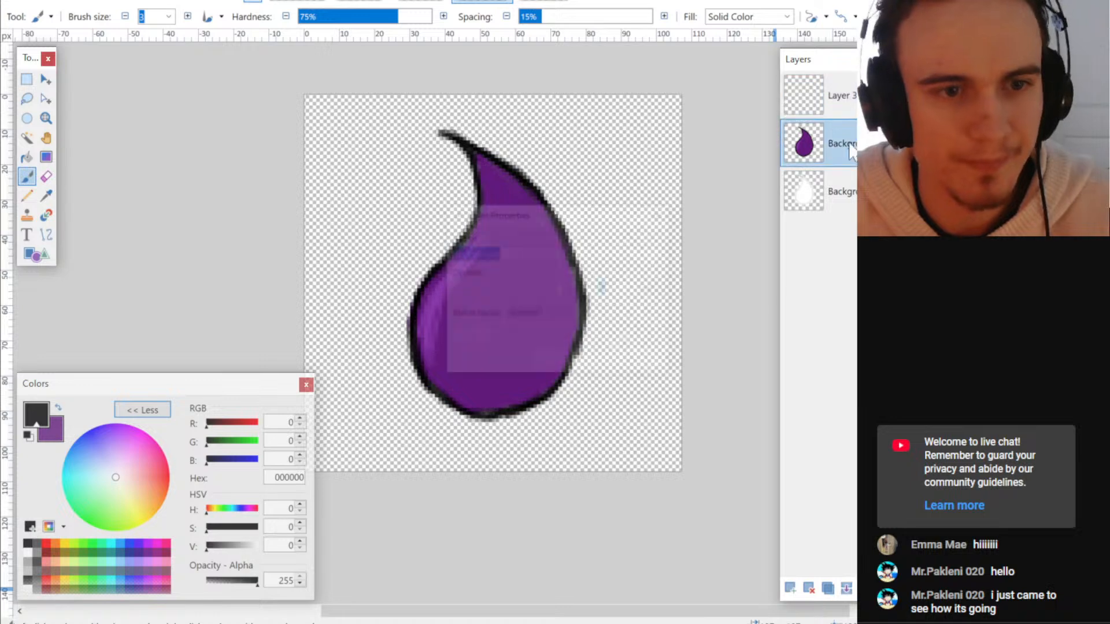
drag(600, 285, 527, 312)
key(Return)
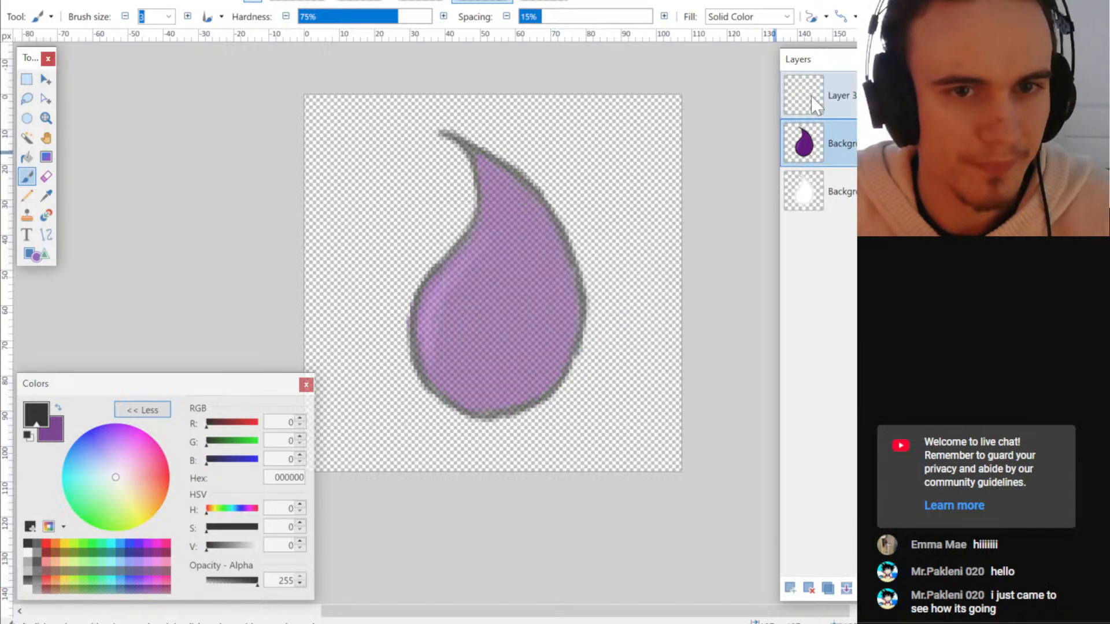
click(811, 95)
- Trace the drop's left outline from the lower bulge up toward the neck in black on the new layer
scroll(483, 290, up, 1)
scroll(535, 295, up, 1)
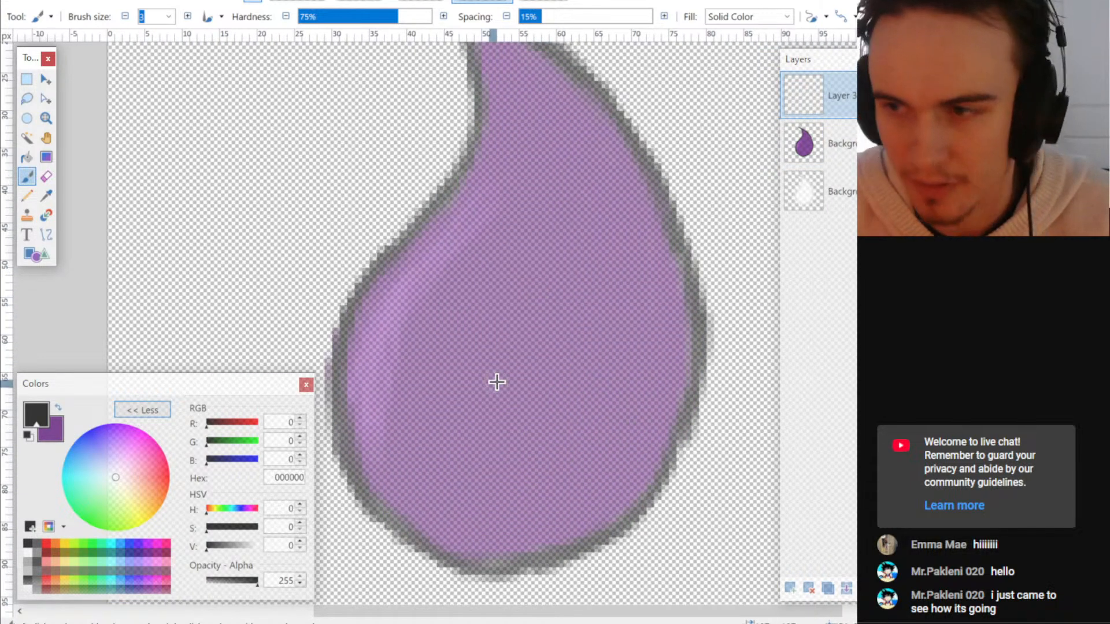
mouse_move(330, 370)
mouse_down()
mouse_move(374, 241)
mouse_move(361, 259)
mouse_move(445, 162)
mouse_up()
mouse_move(355, 254)
mouse_down()
mouse_move(325, 370)
mouse_move(347, 480)
mouse_move(413, 521)
mouse_move(474, 532)
mouse_up()
- Continue tracing the black outline along the neck and tip, down the right side and around the bottom
scroll(488, 242, up, 3)
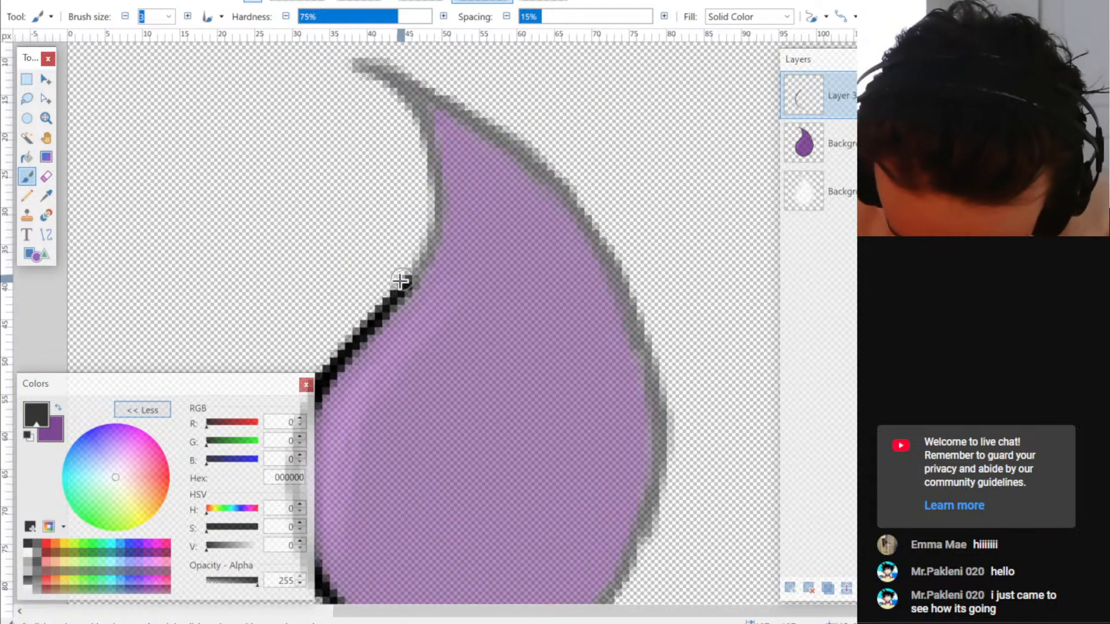
mouse_move(405, 286)
mouse_down()
mouse_move(437, 191)
mouse_move(405, 91)
mouse_move(355, 61)
mouse_move(558, 182)
mouse_move(642, 317)
mouse_up()
scroll(639, 216, down, 3)
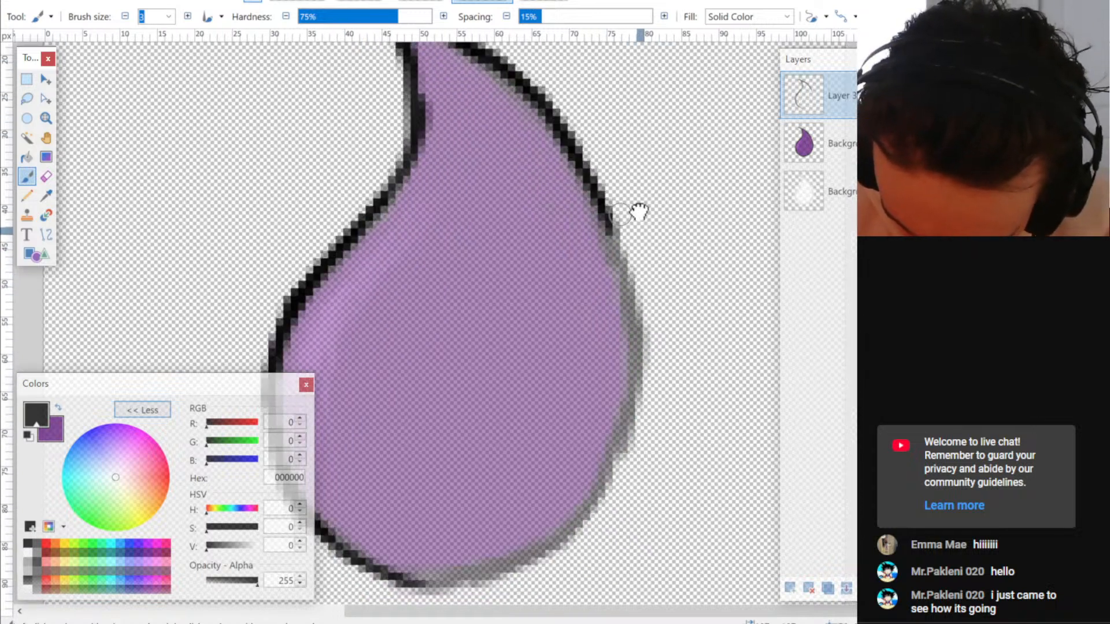
mouse_move(573, 81)
mouse_down()
mouse_move(622, 234)
mouse_move(612, 313)
mouse_move(576, 313)
mouse_move(449, 366)
mouse_move(574, 341)
mouse_move(627, 292)
mouse_move(657, 245)
mouse_move(673, 208)
mouse_up()
scroll(612, 310, down, 3)
scroll(611, 310, left, 2)
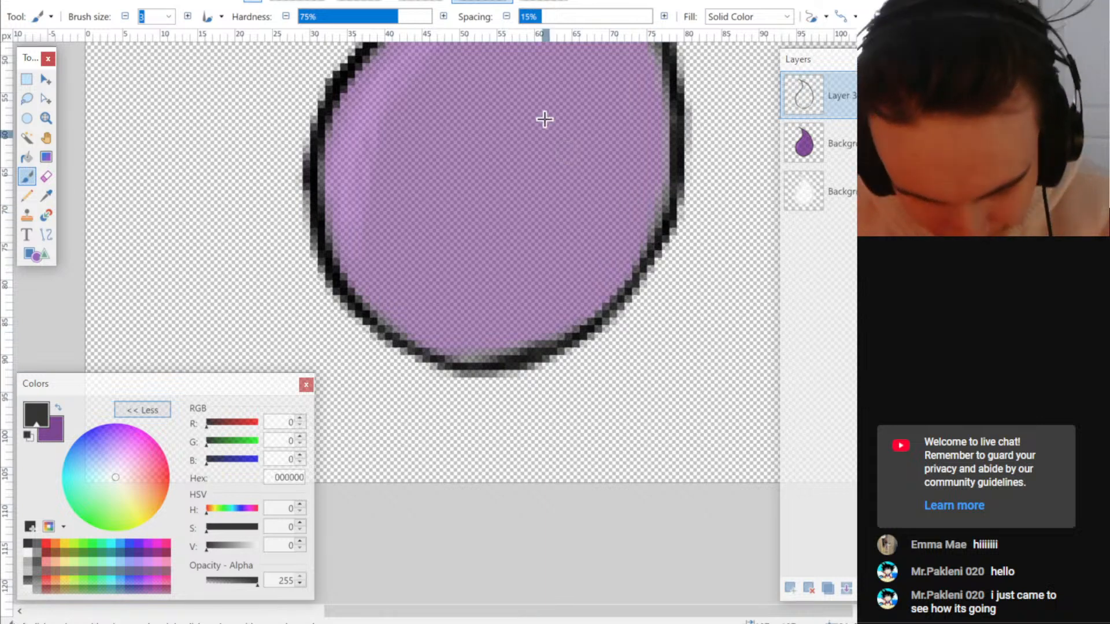
- Fill the inside of the traced outline with solid purple using the Paint Bucket
key(f)
click(485, 162)
scroll(474, 260, up, 5)
scroll(474, 260, right, 2)
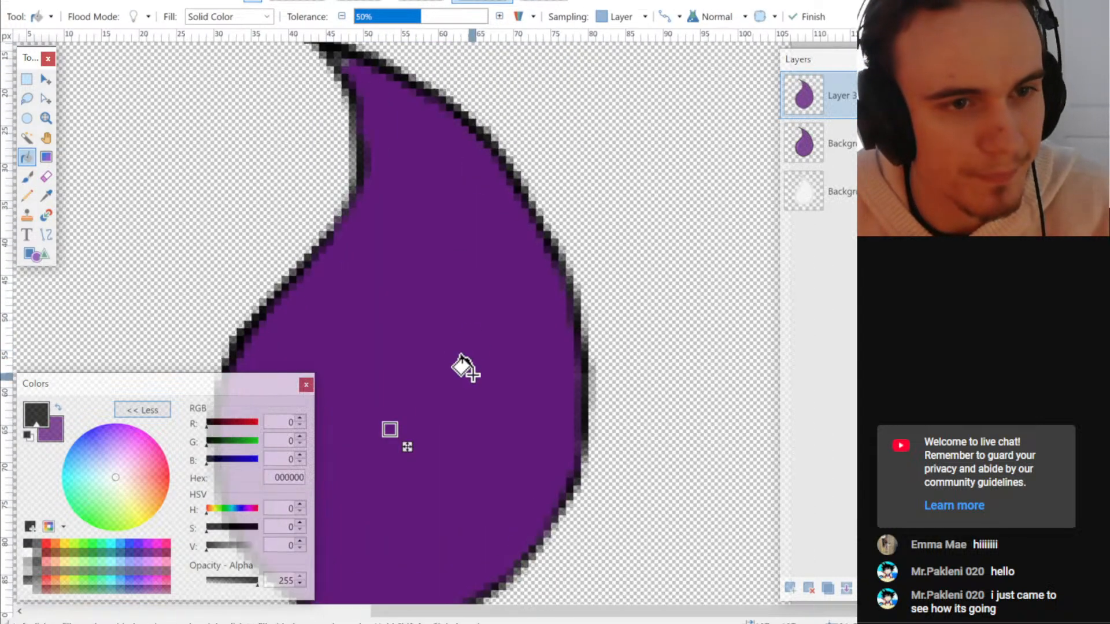
drag(537, 305, 544, 283)
- Repaint the black outline over the fill's edge along the neck, tip and upper right side with the Paintbrush
key(b)
scroll(544, 283, up, 1)
scroll(544, 283, left, 1)
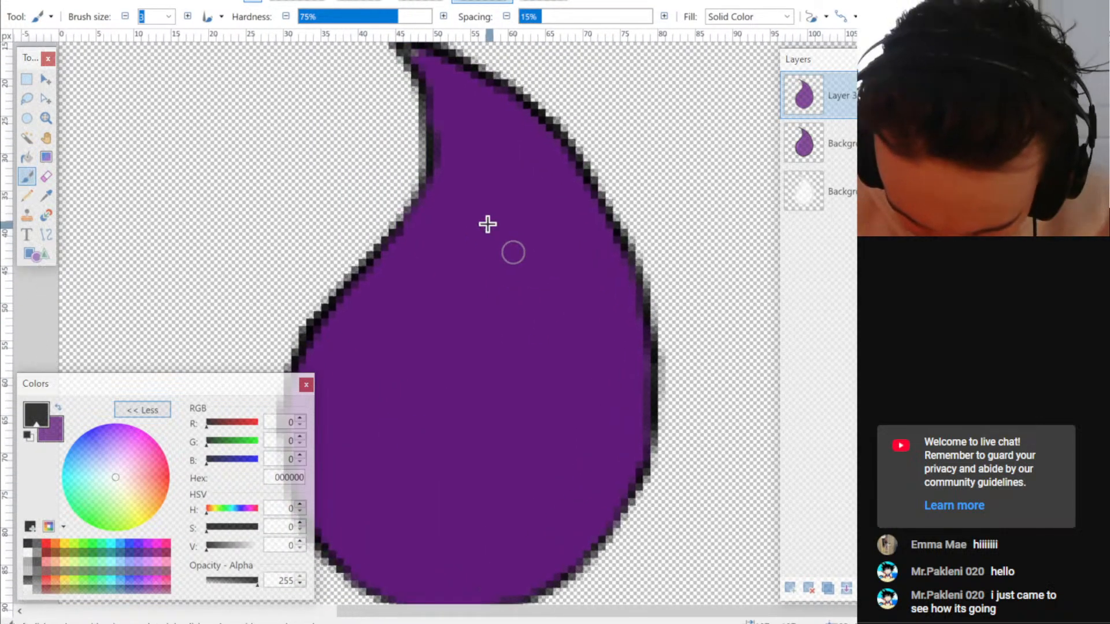
mouse_move(426, 188)
mouse_down()
mouse_move(435, 86)
mouse_move(351, 56)
mouse_up()
scroll(478, 163, up, 1)
mouse_move(458, 114)
mouse_down()
mouse_move(572, 199)
mouse_move(633, 283)
mouse_up()
- Strengthen the black outline around the lower part of the drop, covering its right side, bottom and left bulge
scroll(633, 283, down, 5)
mouse_move(581, 116)
mouse_down()
mouse_move(622, 183)
mouse_move(634, 395)
mouse_up()
scroll(696, 255, down, 3)
scroll(695, 255, left, 1)
mouse_move(409, 91)
mouse_down()
mouse_move(349, 154)
mouse_move(325, 217)
mouse_move(323, 296)
mouse_move(335, 373)
mouse_move(371, 421)
mouse_move(437, 474)
mouse_move(415, 462)
mouse_move(459, 471)
mouse_move(598, 423)
mouse_move(508, 459)
mouse_move(567, 441)
mouse_move(554, 450)
mouse_move(619, 394)
mouse_move(668, 312)
mouse_up()
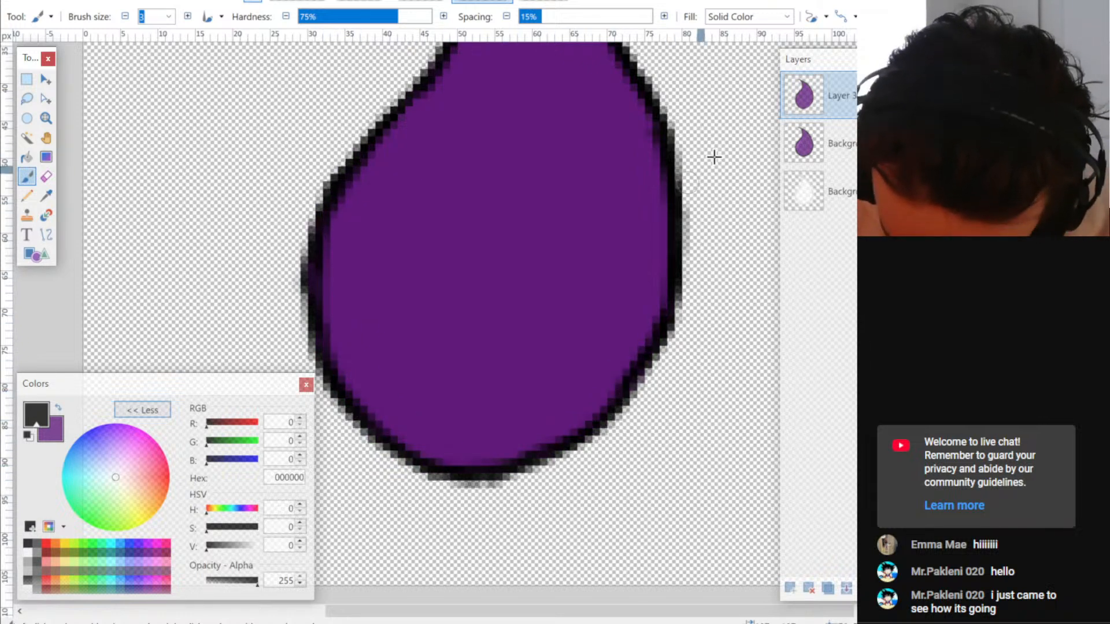
scroll(702, 143, down, 1)
drag(698, 133, 607, 244)
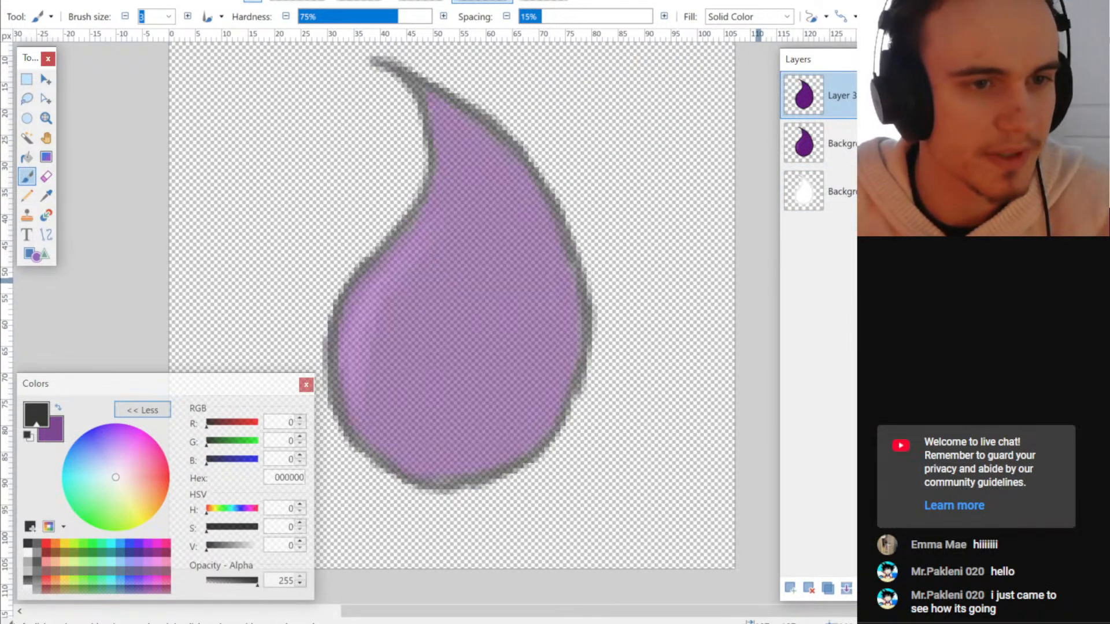
- Copy the left highlight area from the original drop layer into a new layer and merge it onto the traced drop
click(832, 143)
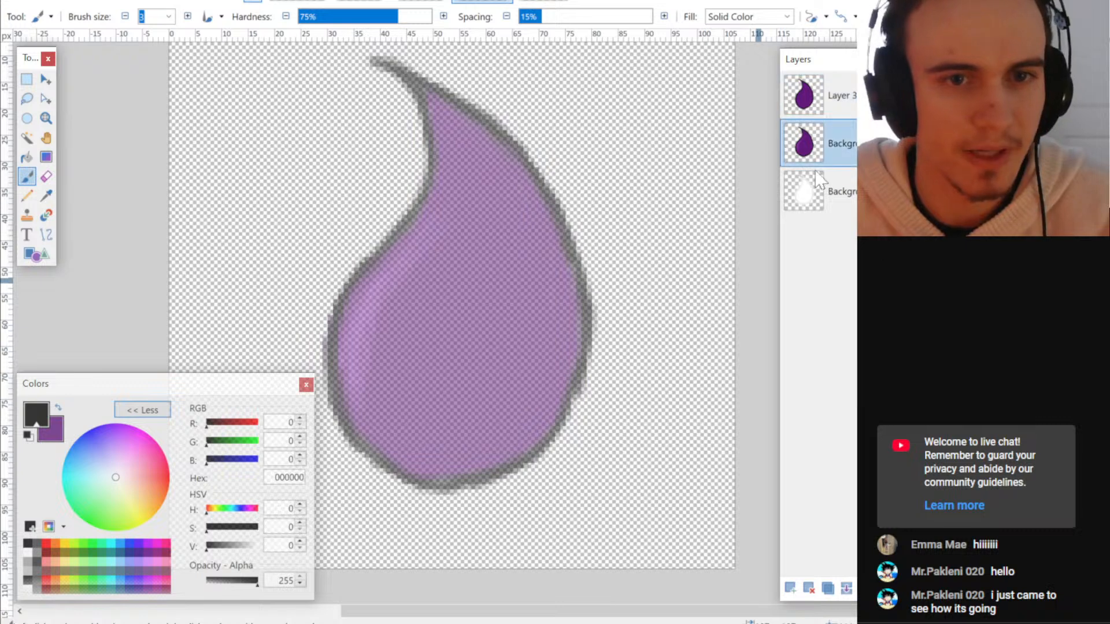
key(s)
drag(296, 189, 438, 430)
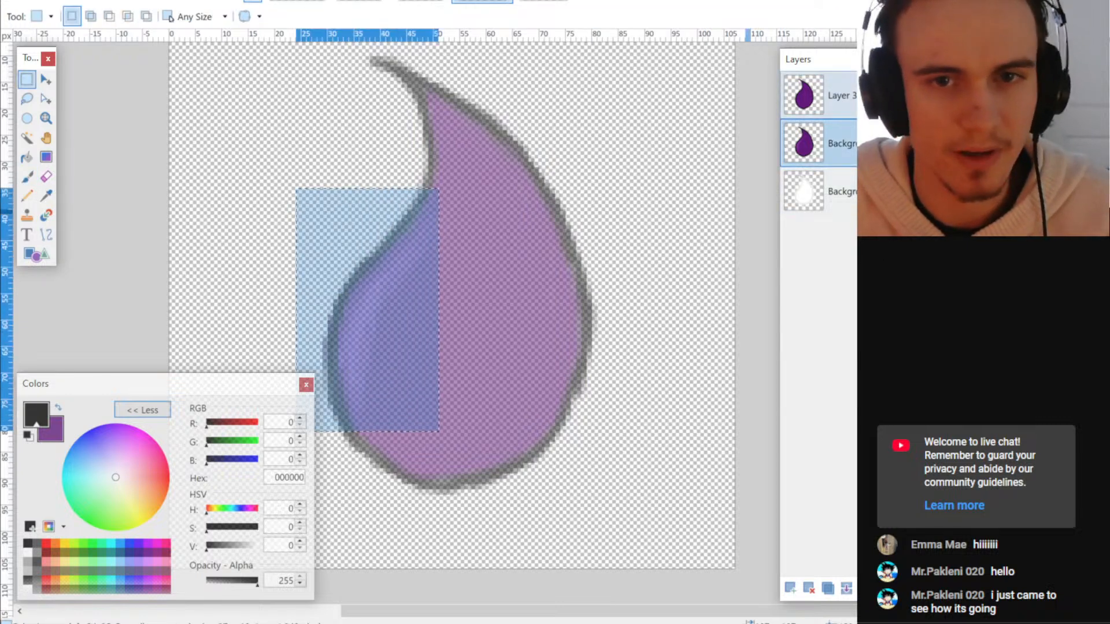
key(ctrl+c)
key(ctrl+shift+v)
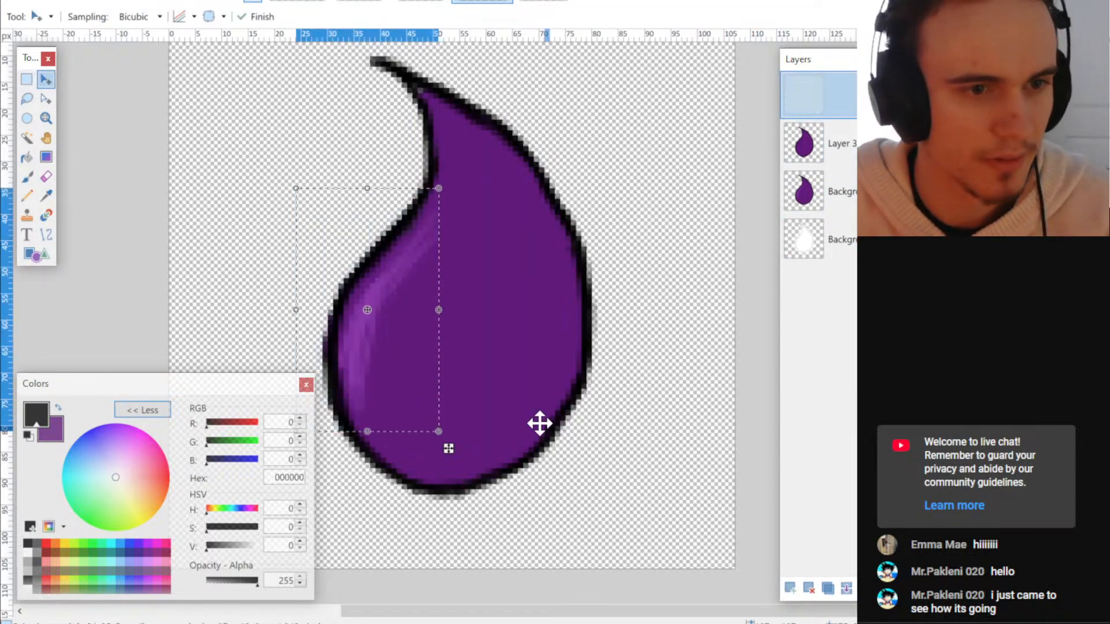
key(ctrl+d)
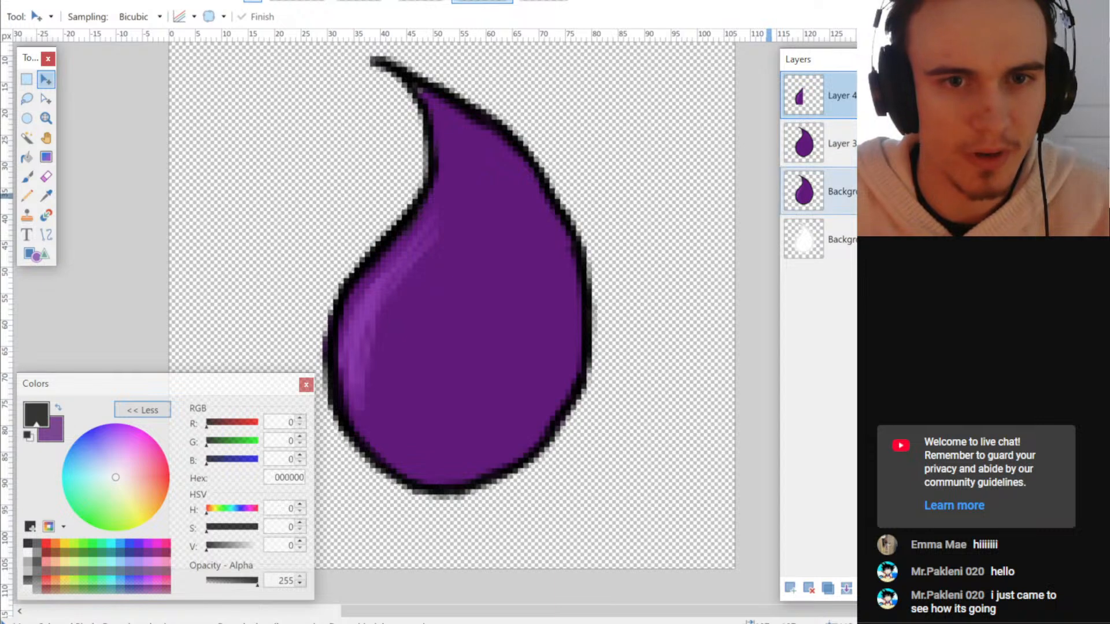
click(846, 588)
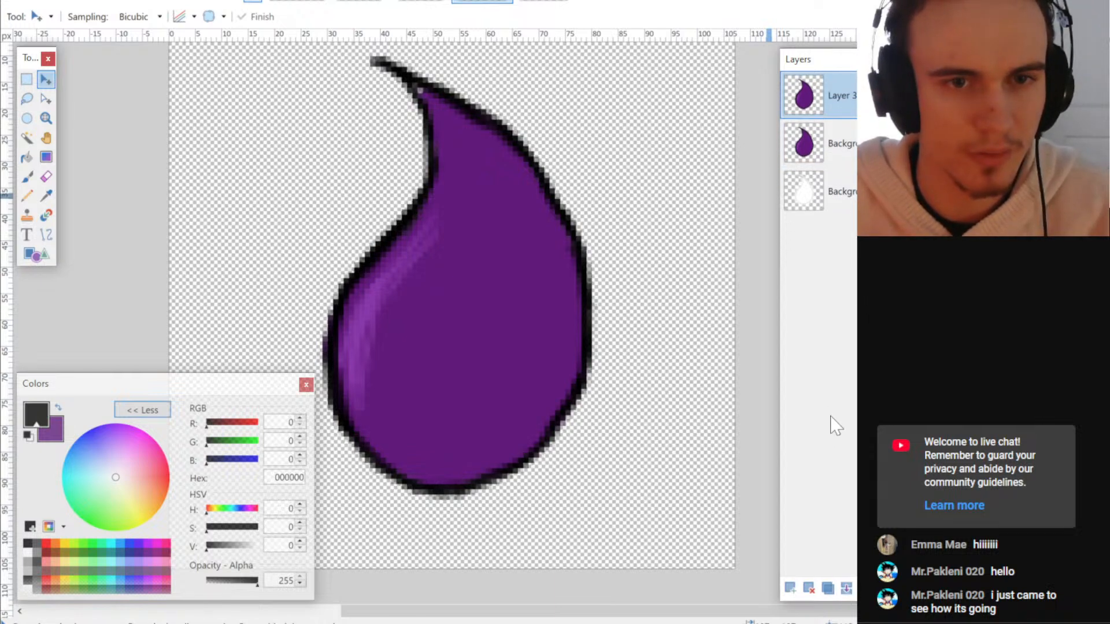
- Restore the original drop layer's opacity and merge a copy of the white glow beneath each of the two drop versions
double_click(809, 144)
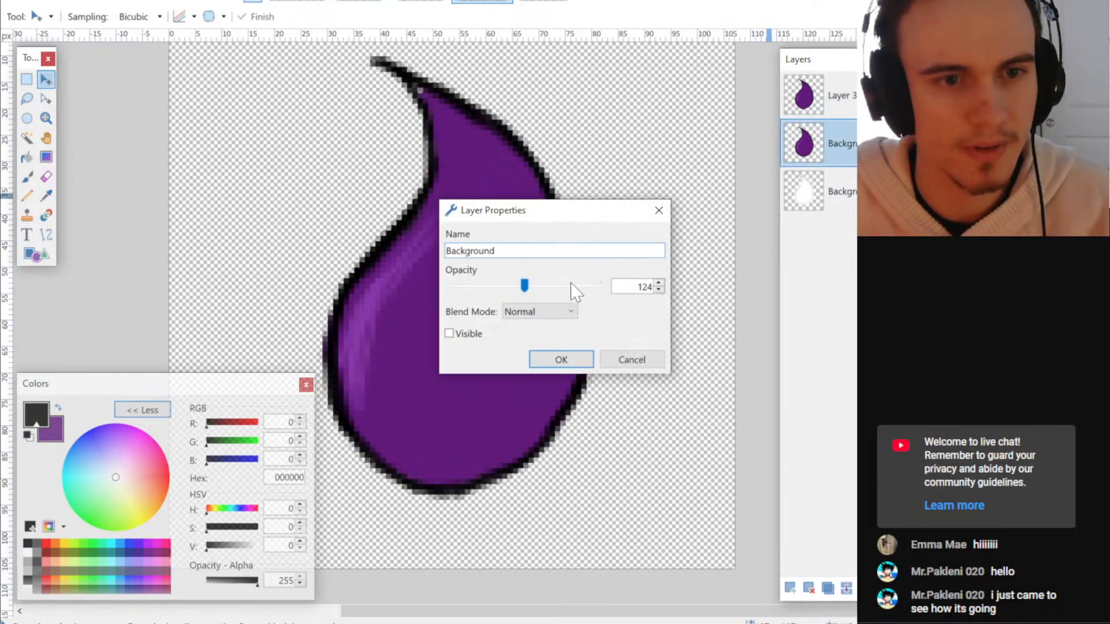
click(560, 359)
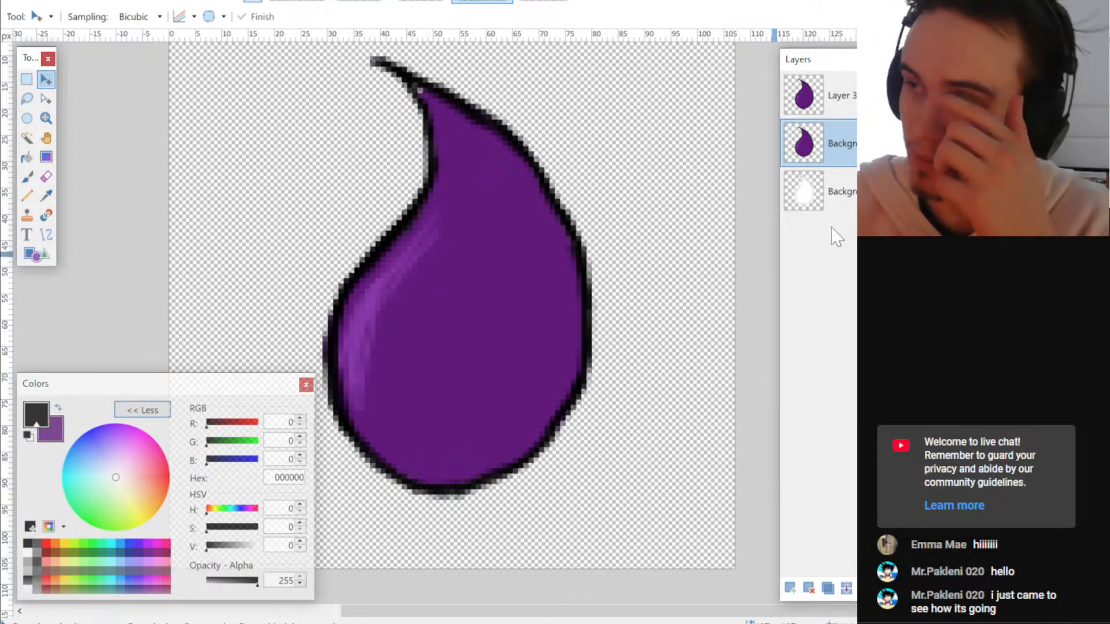
click(837, 191)
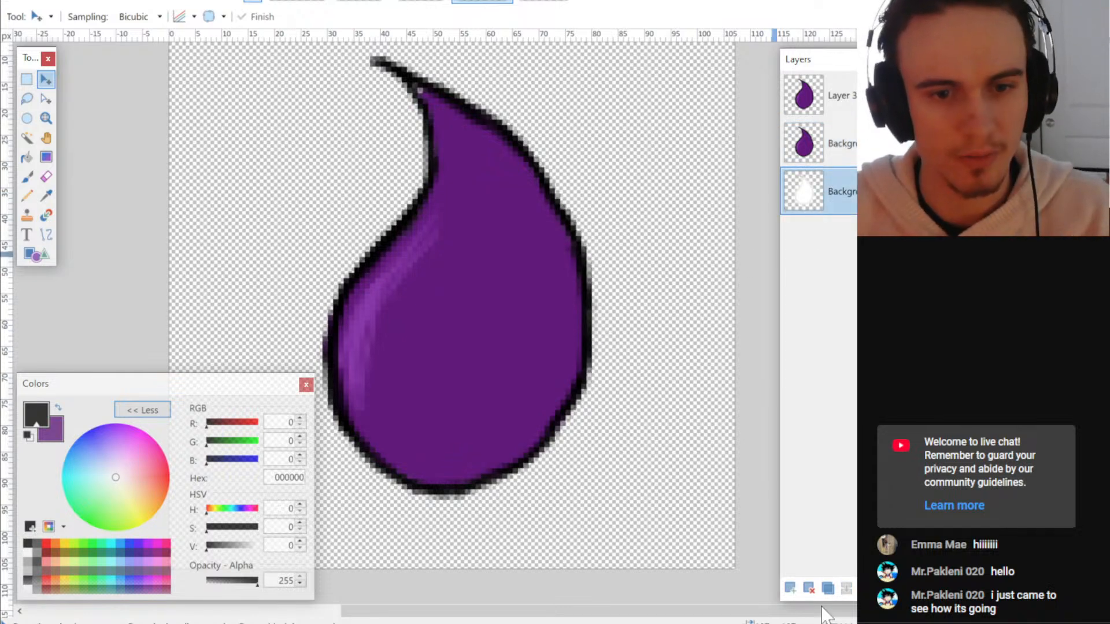
click(827, 587)
drag(837, 186, 843, 140)
click(846, 95)
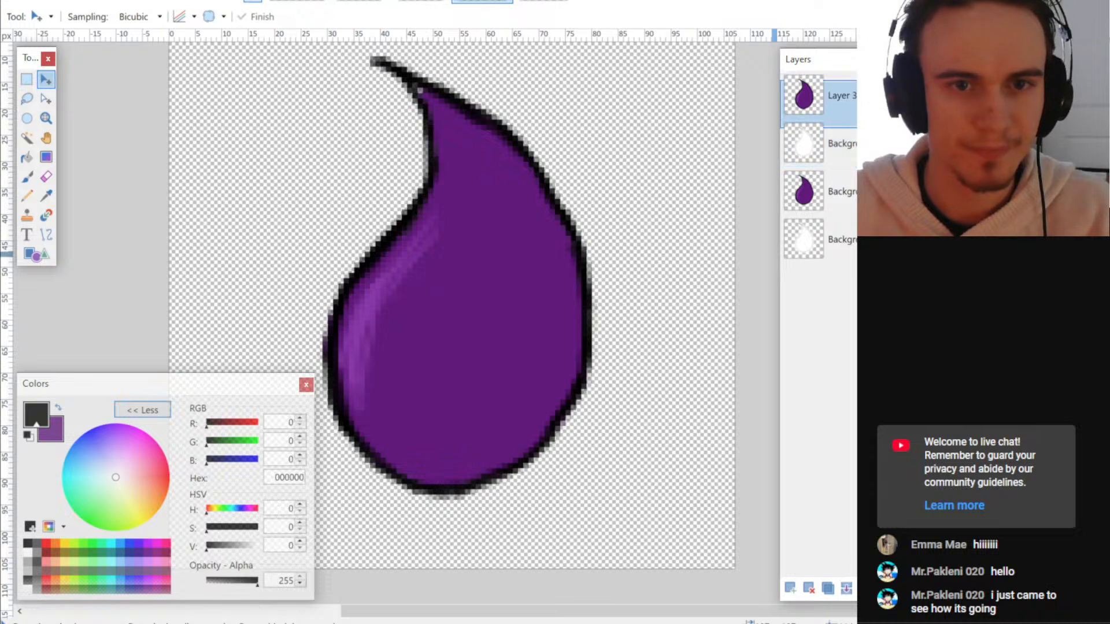
click(846, 587)
click(841, 143)
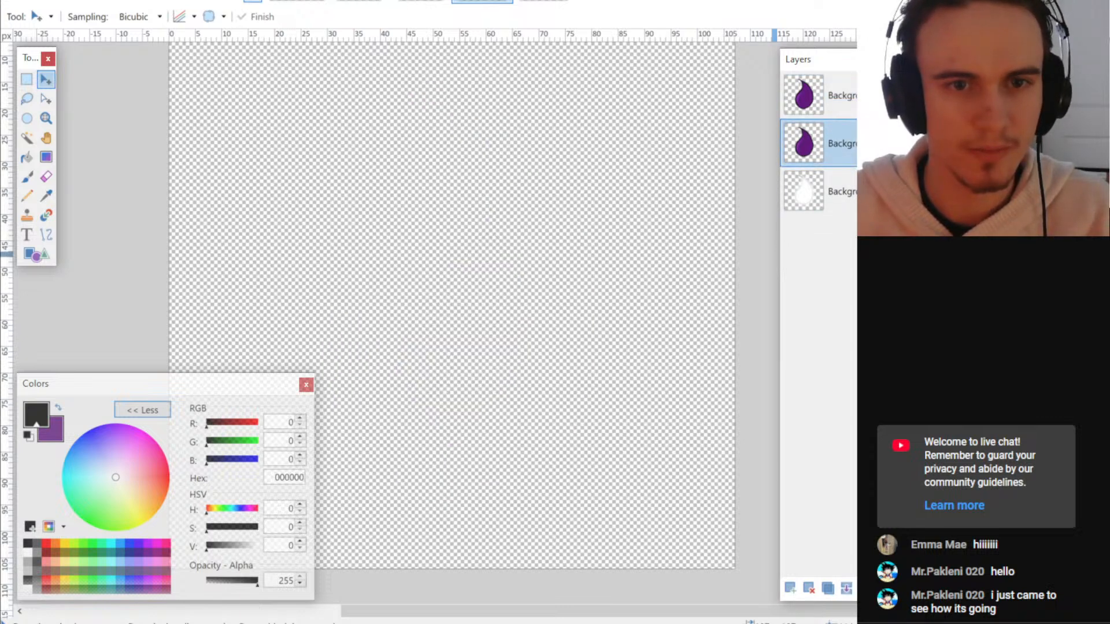
click(846, 588)
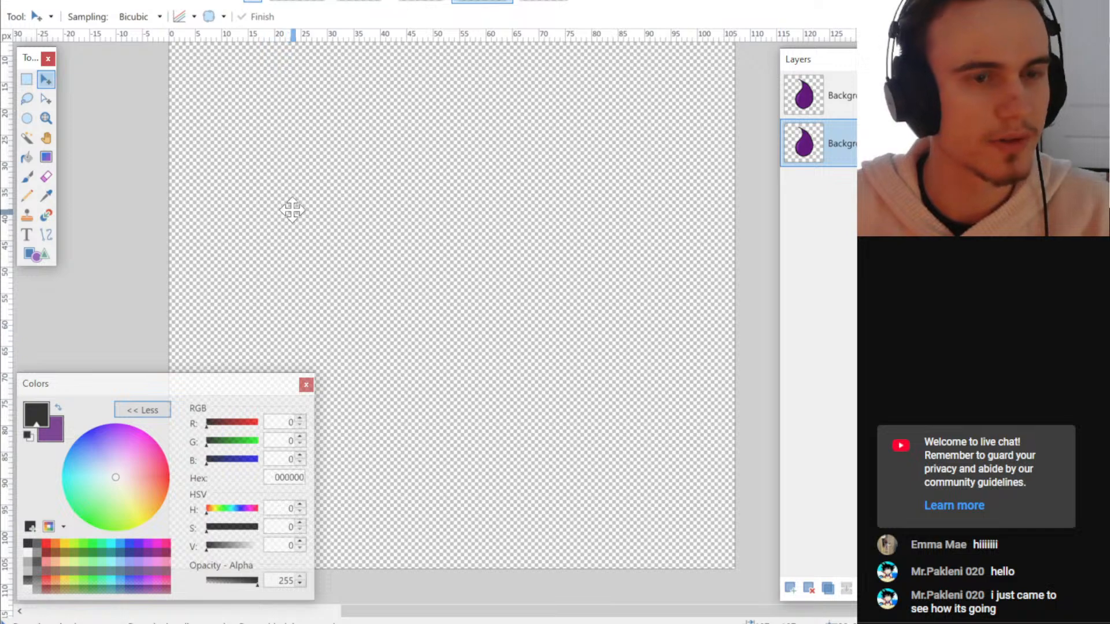
- Show the traced drop layer and save the image as a flattened PNG named ful_0.png
key(ctrl+s)
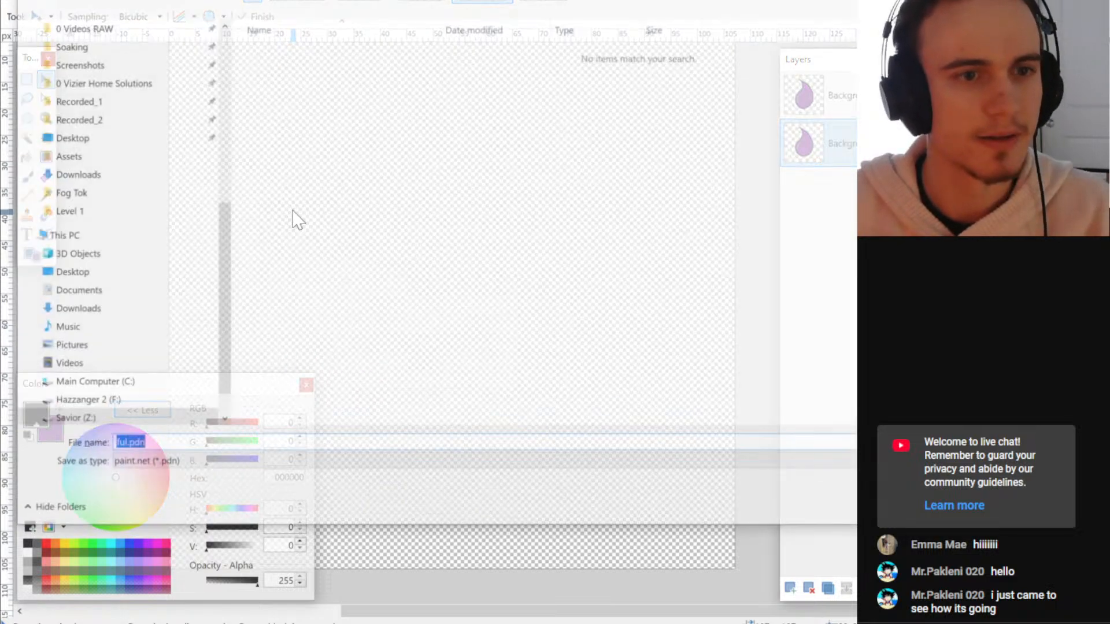
key(Escape)
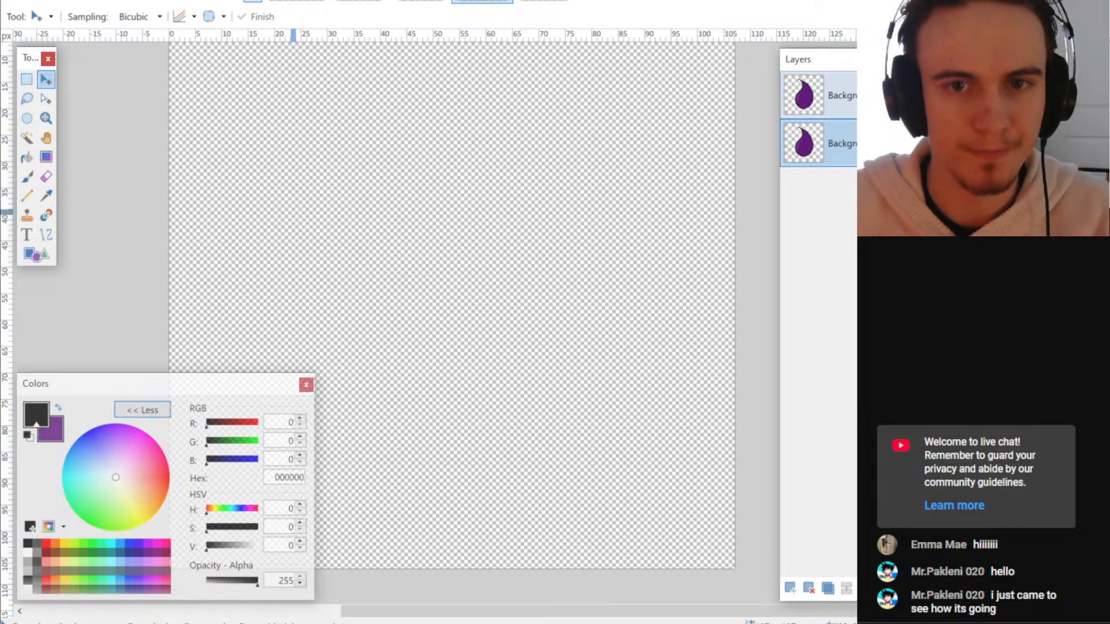
click(900, 95)
key(ctrl+s)
click(138, 461)
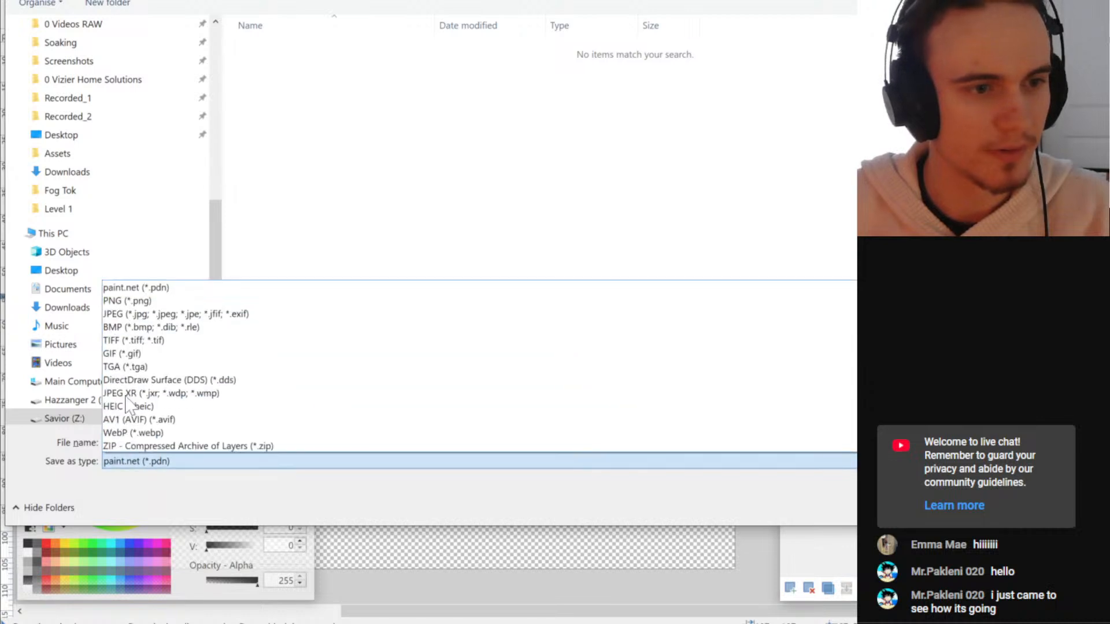
click(138, 303)
key(shift+Tab)
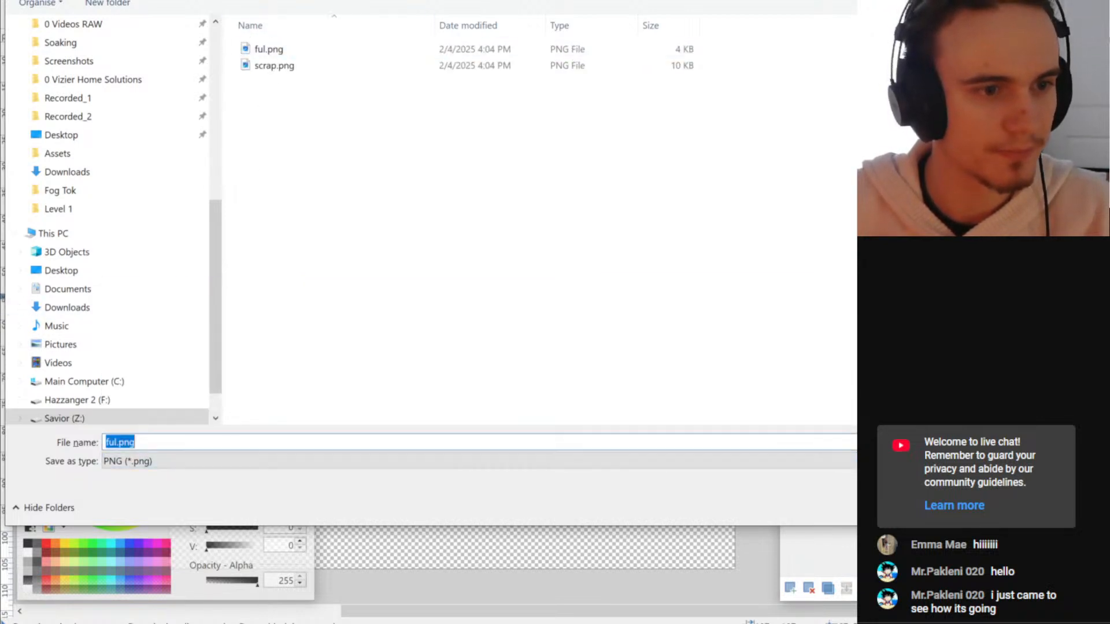
key(End)
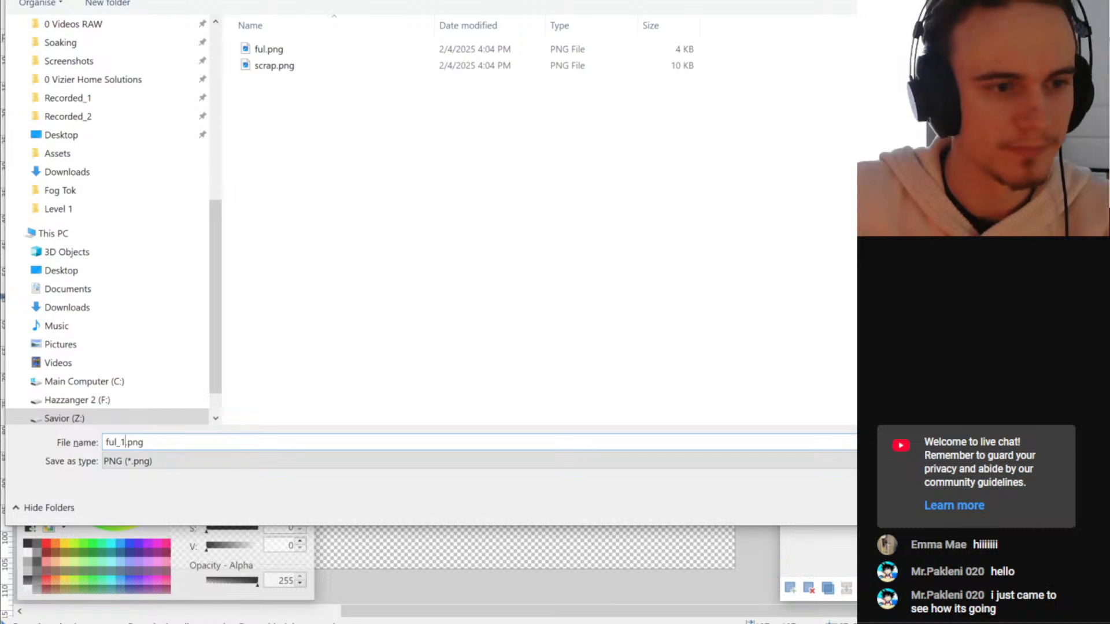
key(Return)
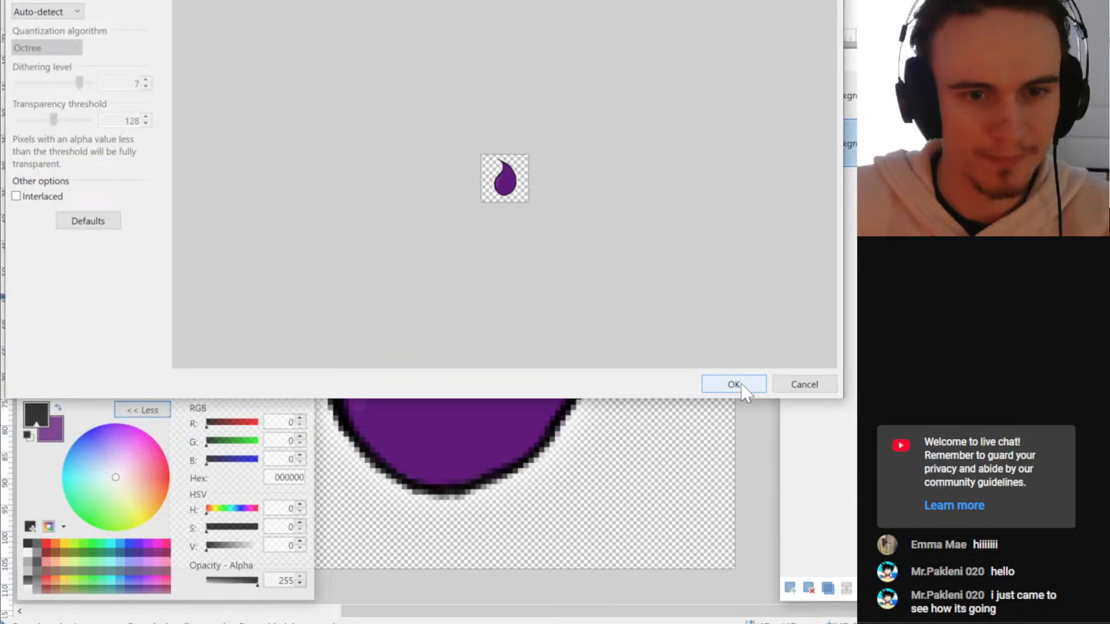
click(740, 386)
click(597, 347)
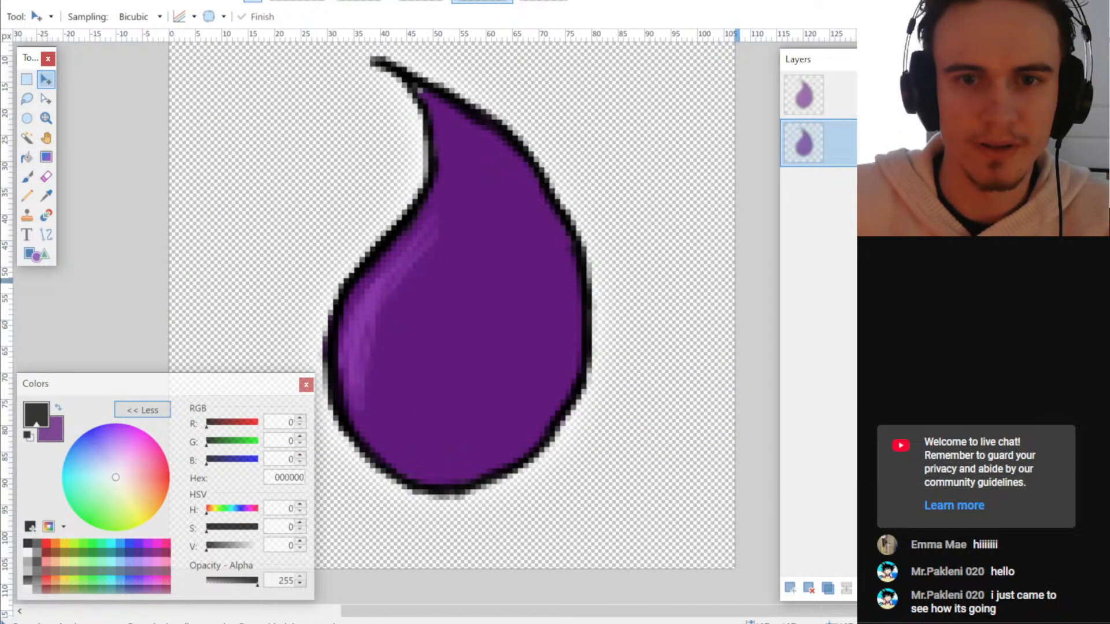
- Save another drop sprite as a flattened PNG named ful_1.png
key(ctrl+shift+s)
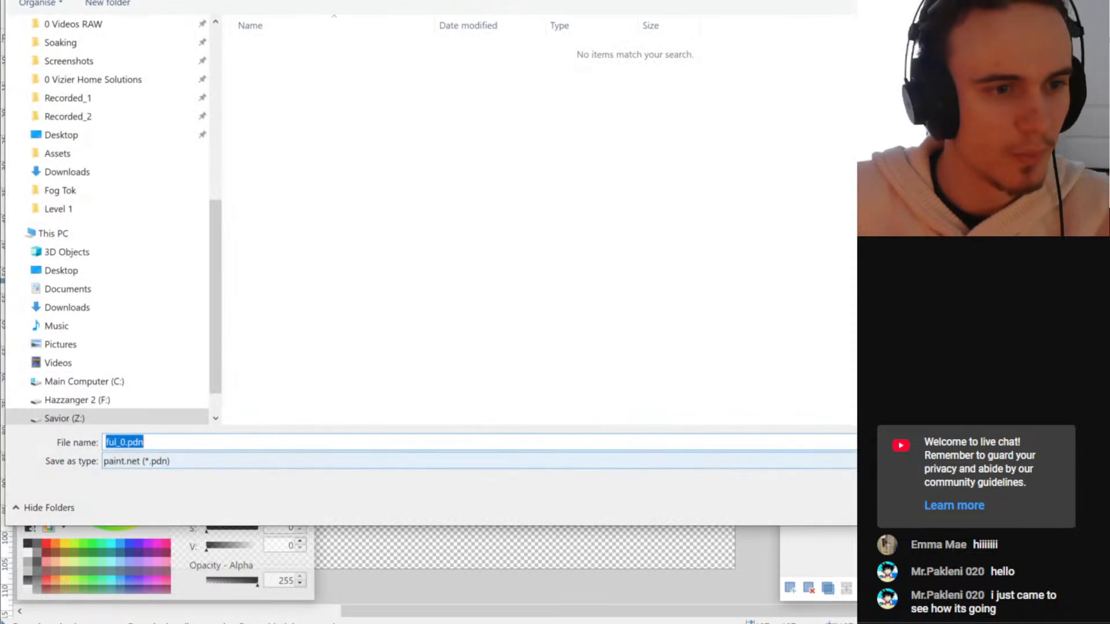
click(156, 462)
click(127, 300)
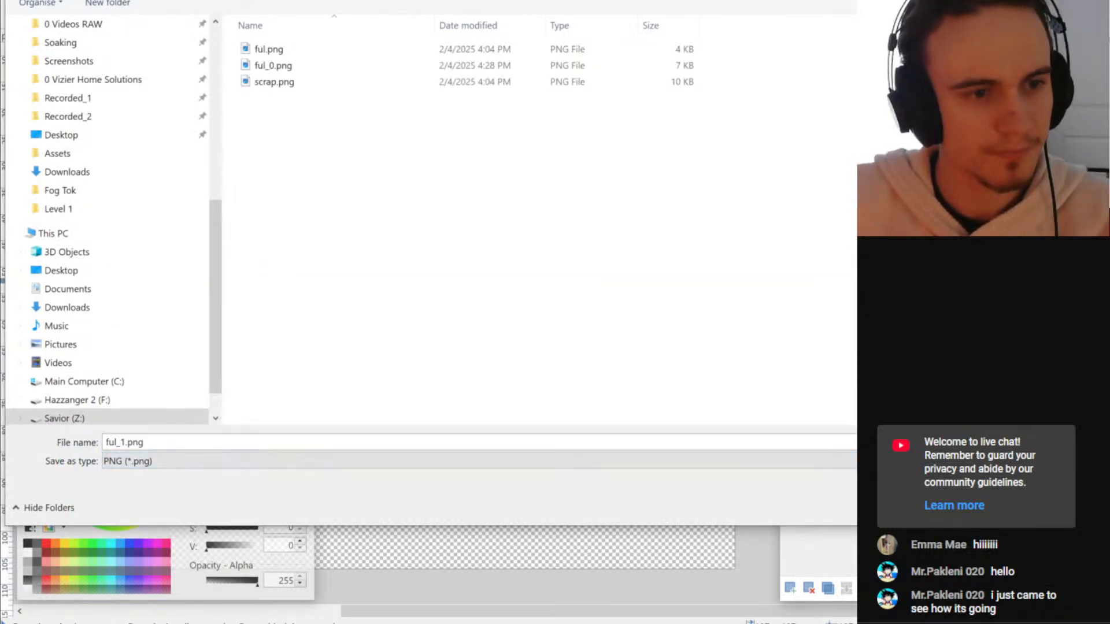
key(Return)
click(726, 384)
click(549, 327)
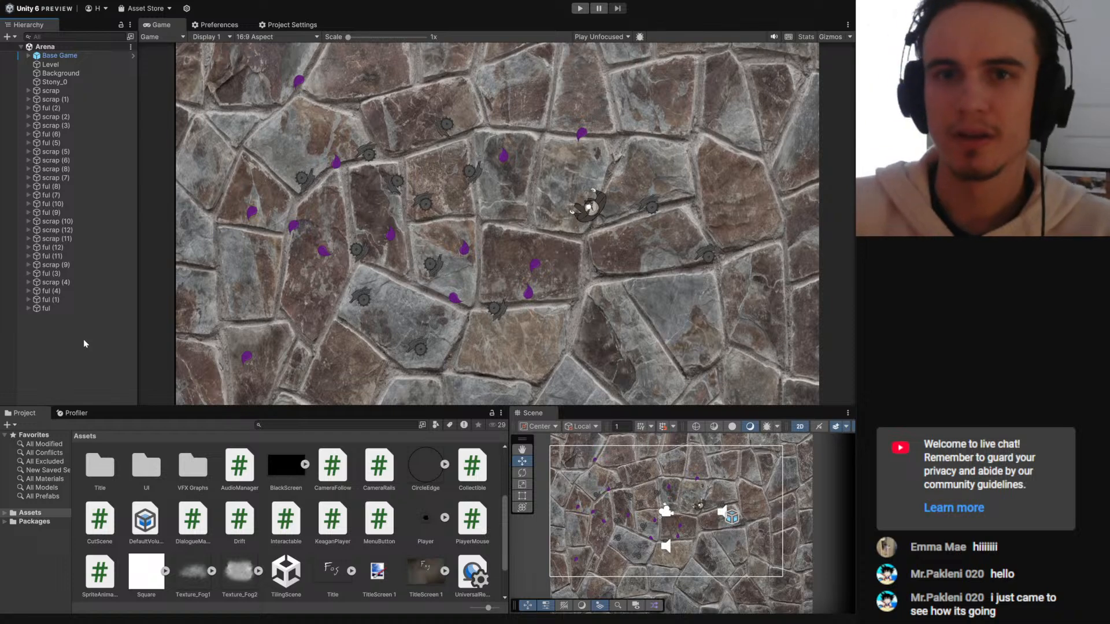
- Switch to Unity, select ful (2) in the Arena scene and open the Prefab folder in Assets
click(51, 108)
scroll(179, 509, up, 3)
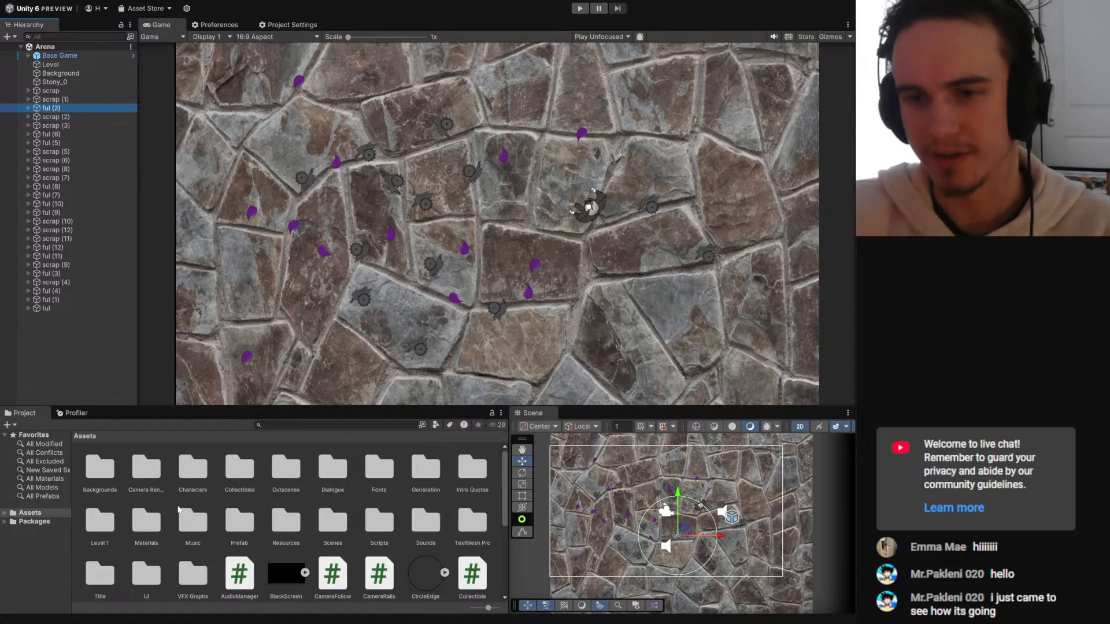
double_click(234, 522)
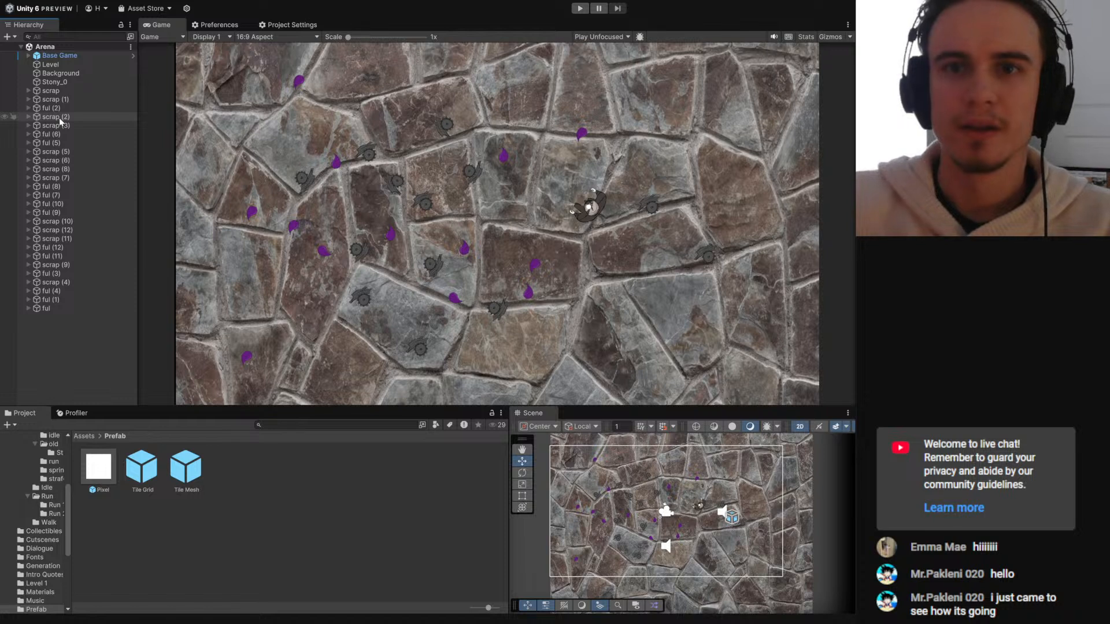
- Delete scrap (1) and every object from scrap (2) through ful from the Arena scene
click(56, 99)
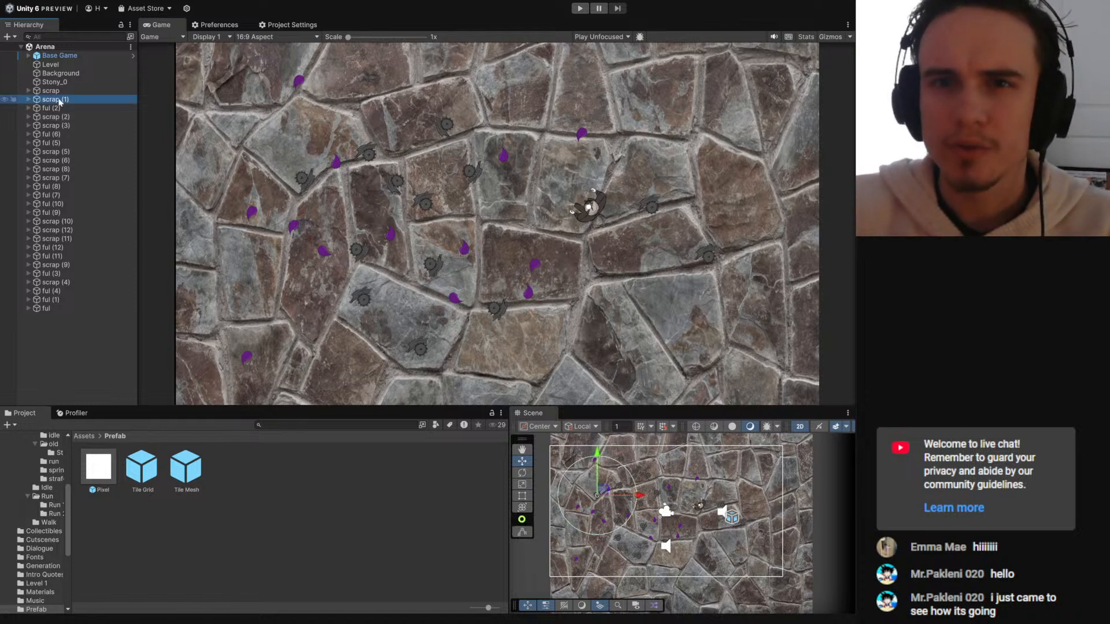
key(Delete)
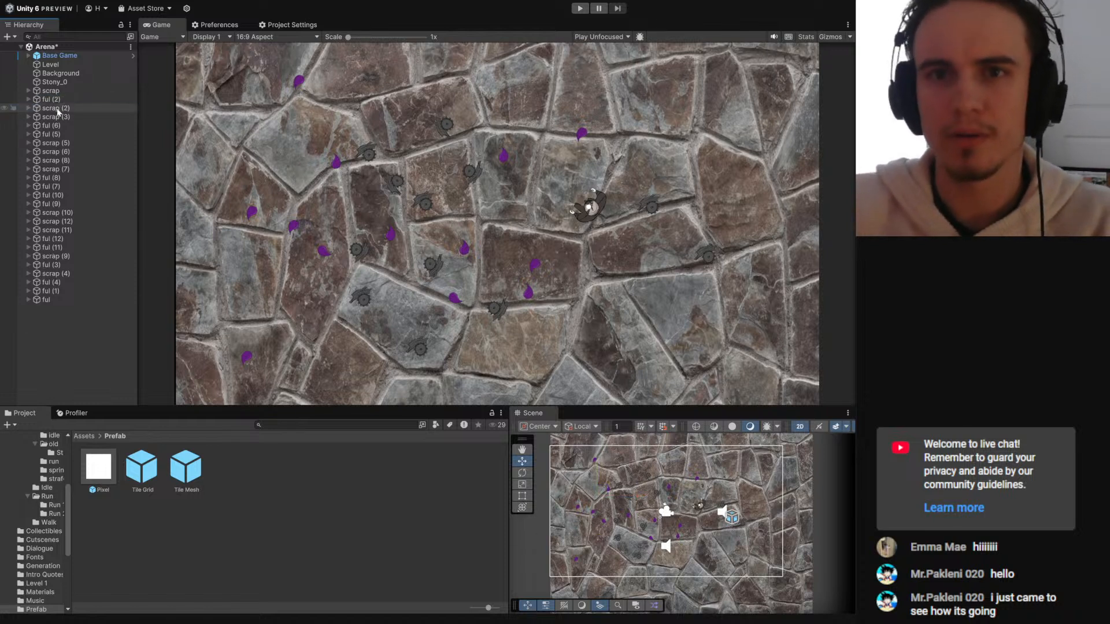
click(46, 299)
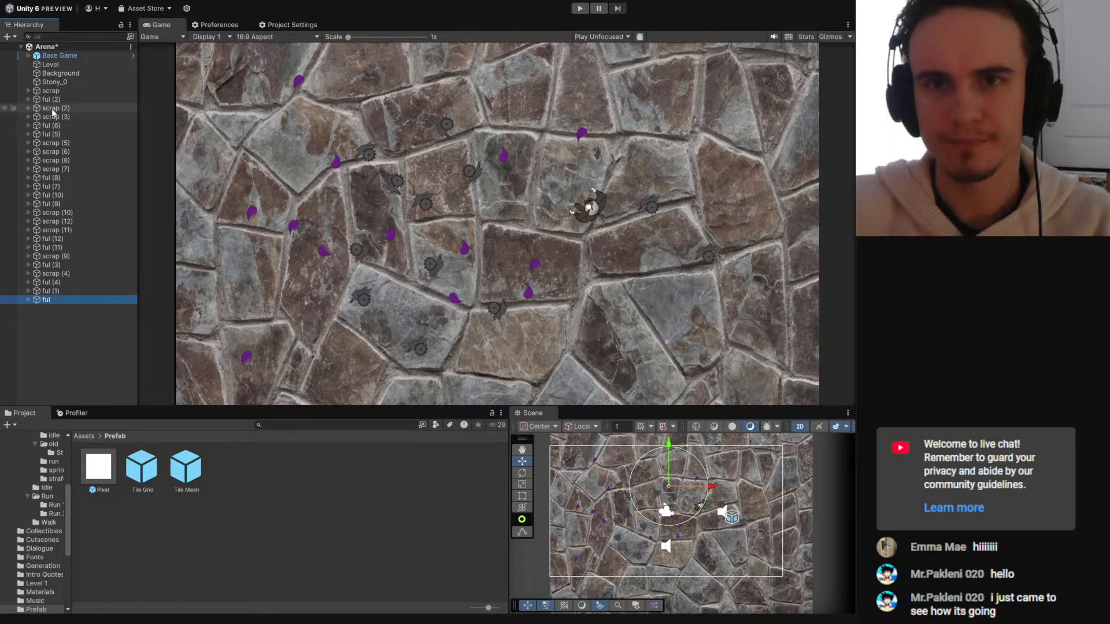
shift+click(54, 109)
key(Delete)
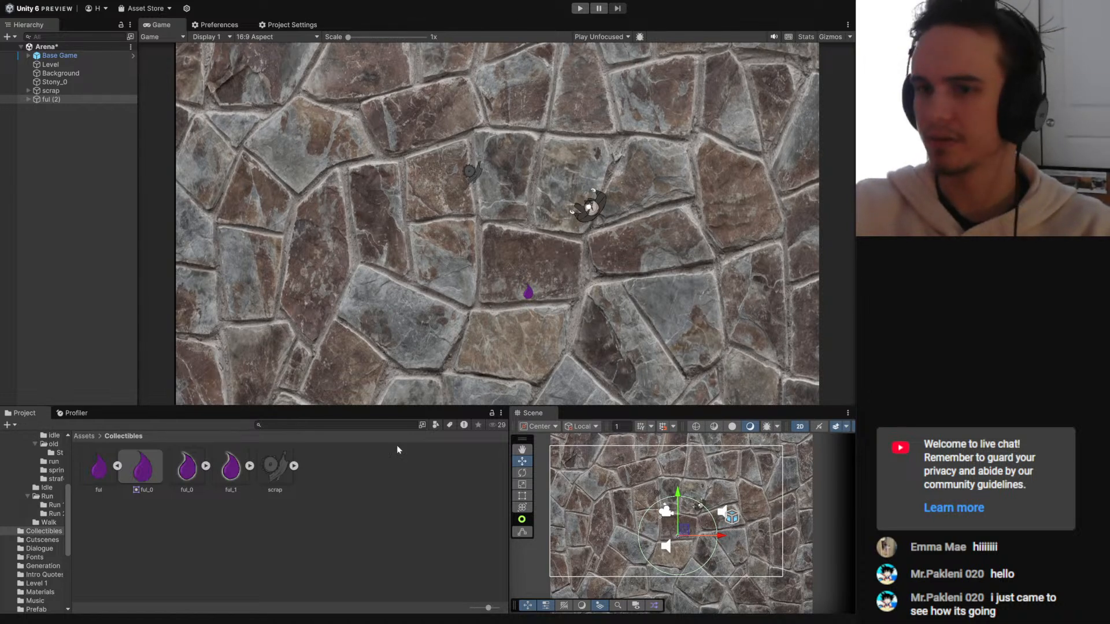
- Collapse the old ful texture in the Collectibles folder and delete that texture from the project
click(118, 467)
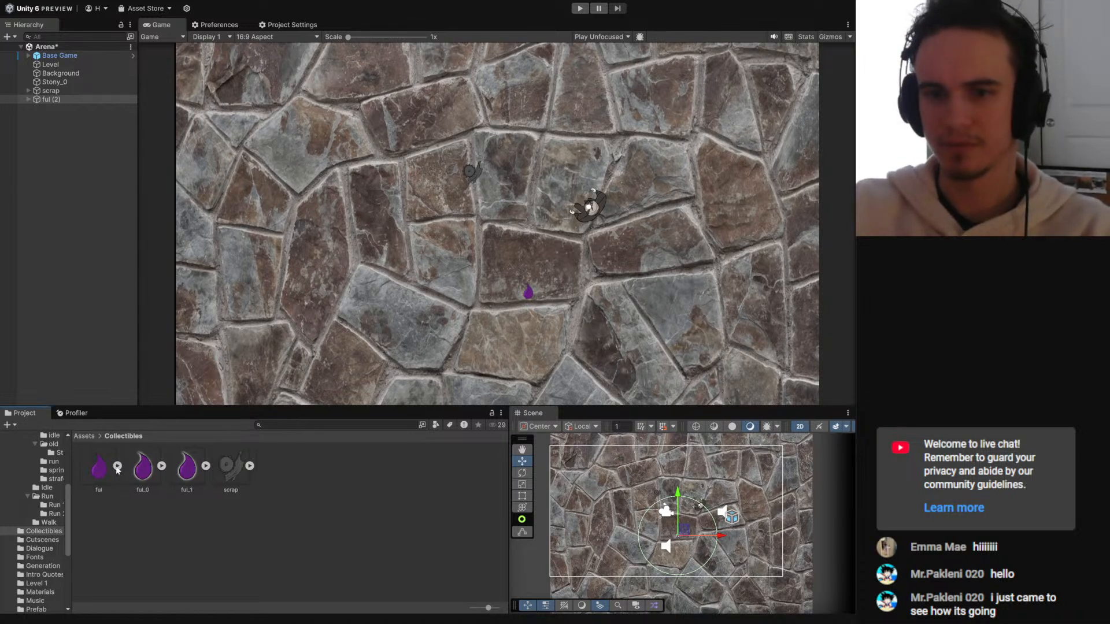
click(144, 480)
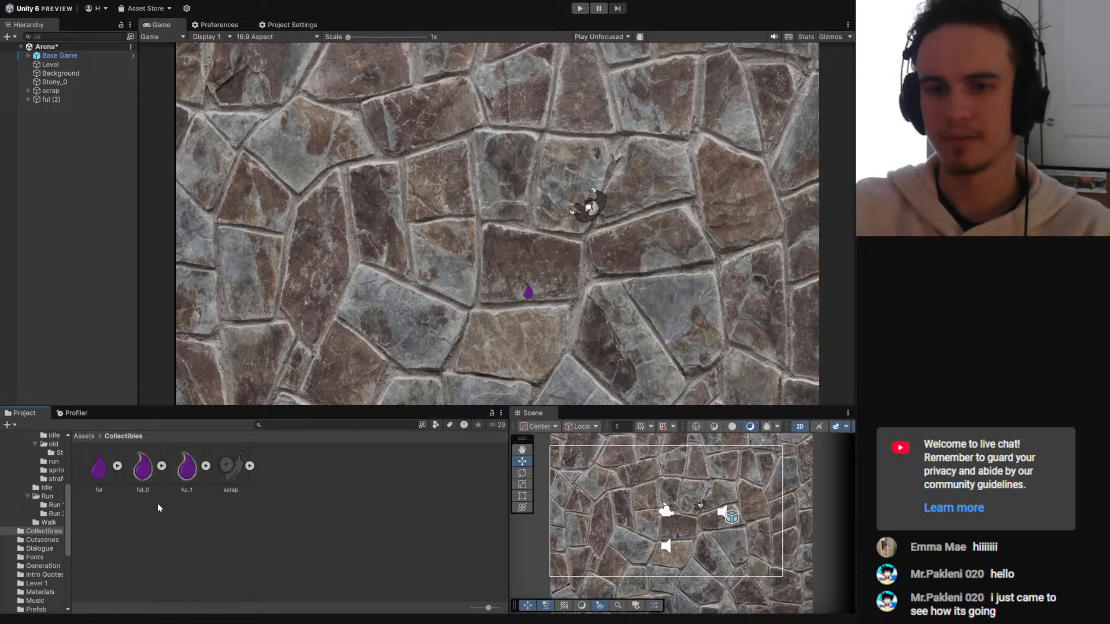
click(110, 488)
key(Delete)
click(630, 326)
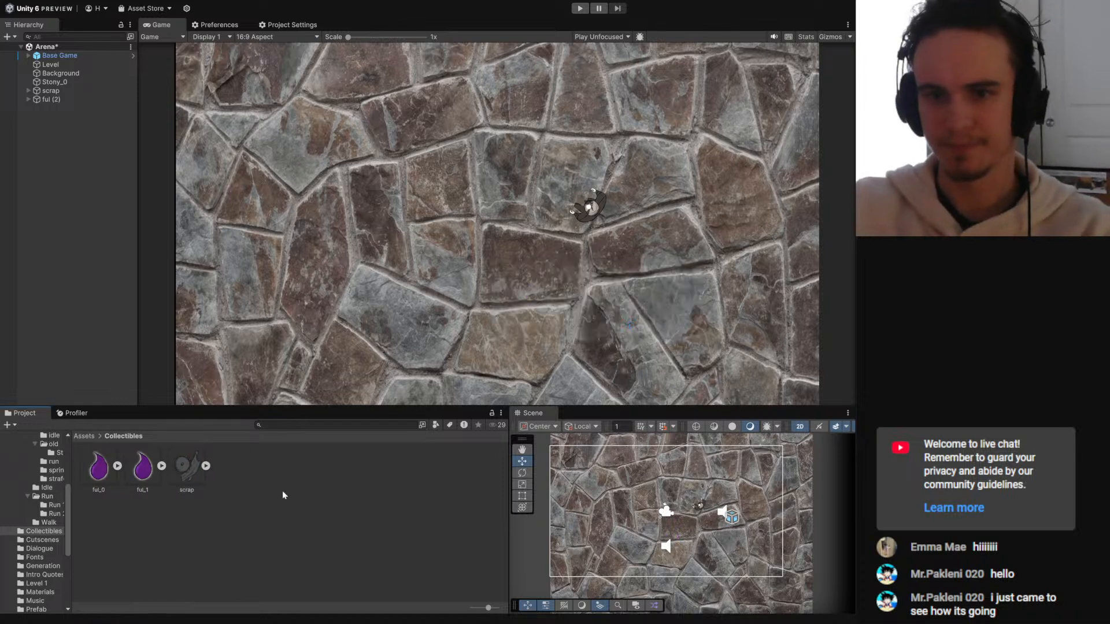
- Add an animation entry with the ful_0 sprite to the Sprite Animation Controller of ful (2)
click(50, 100)
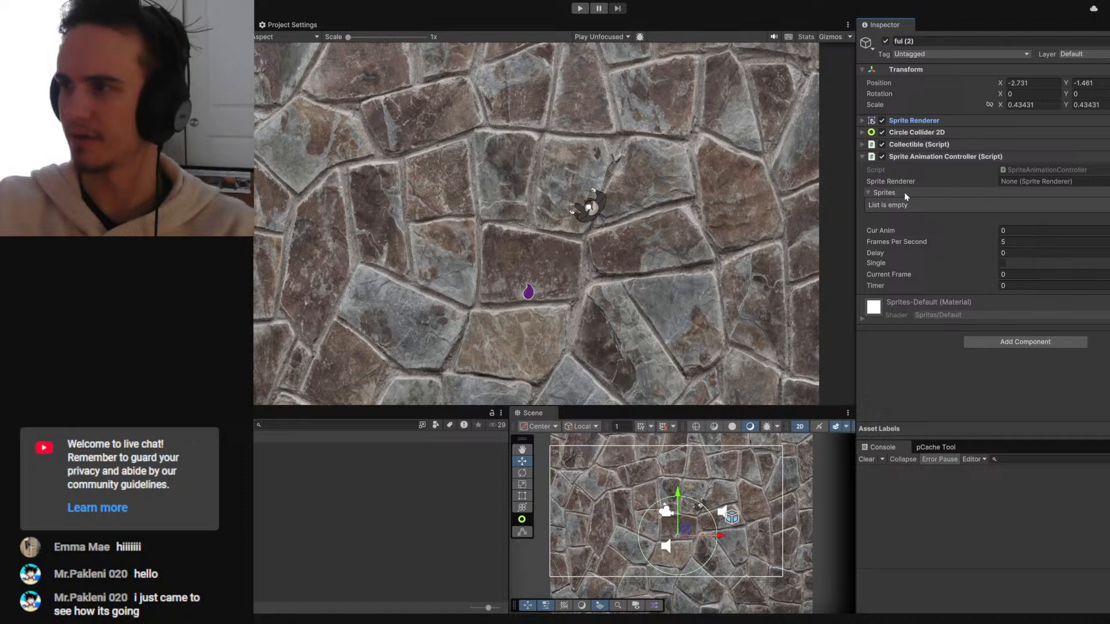
click(930, 193)
click(877, 194)
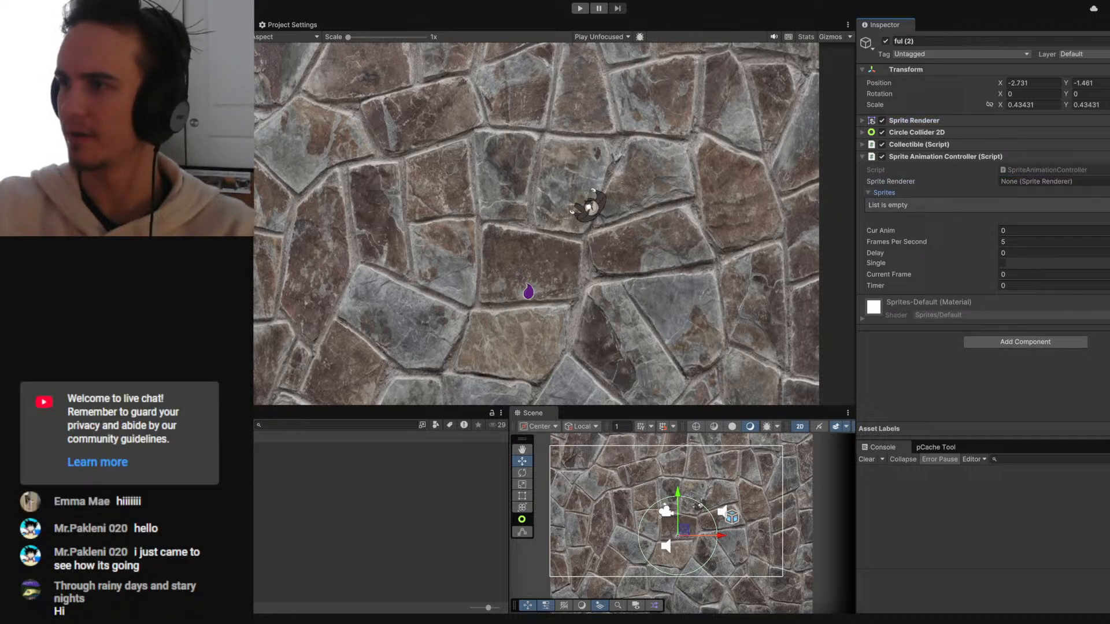
click(1108, 216)
drag(173, 468, 909, 217)
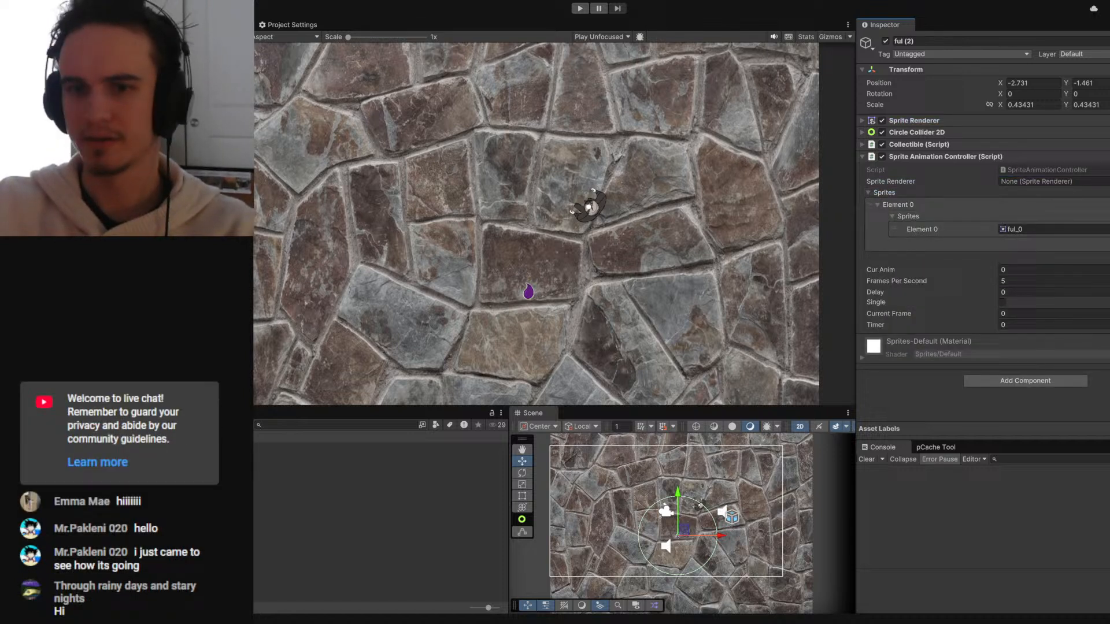
click(378, 540)
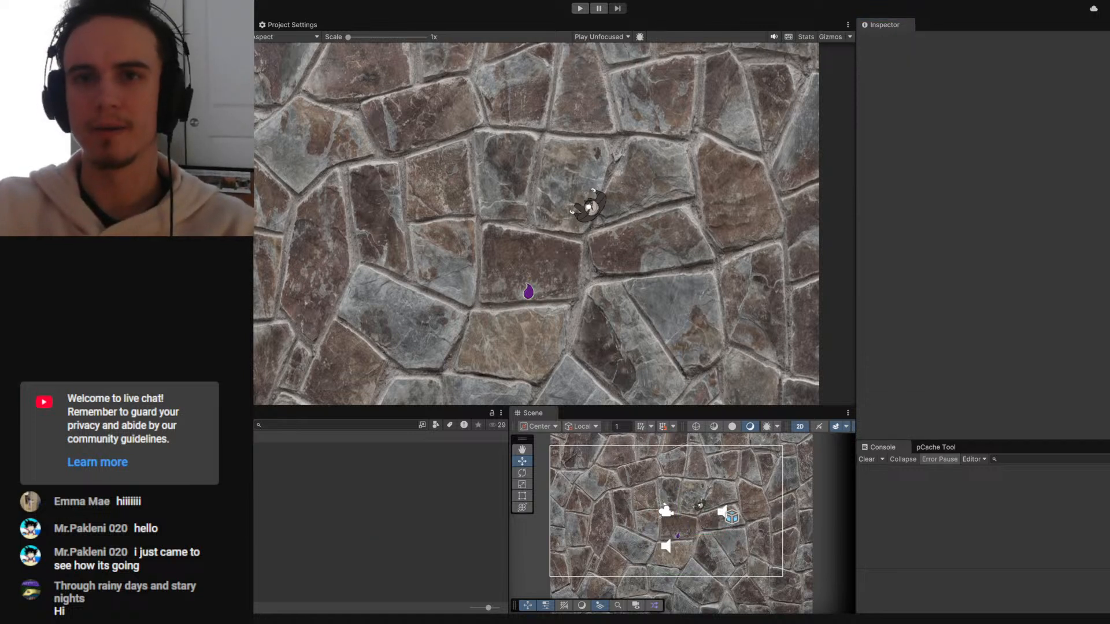
- Rename ful (2) to ful and move it beside the scrap object, to about X -3.55, Y 1.31
click(64, 150)
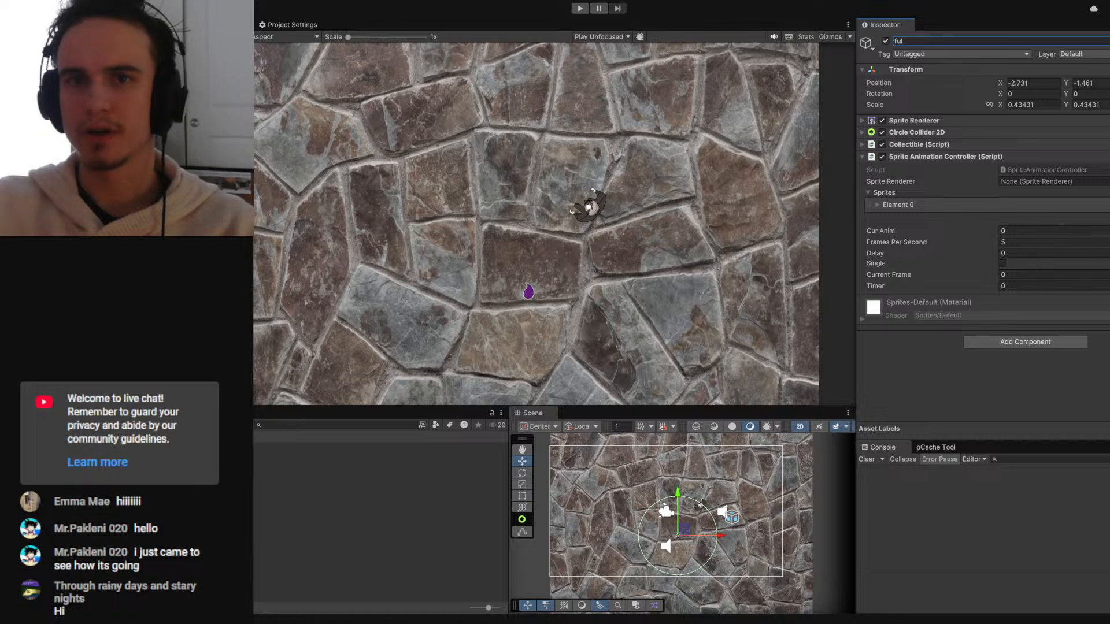
click(127, 324)
click(173, 480)
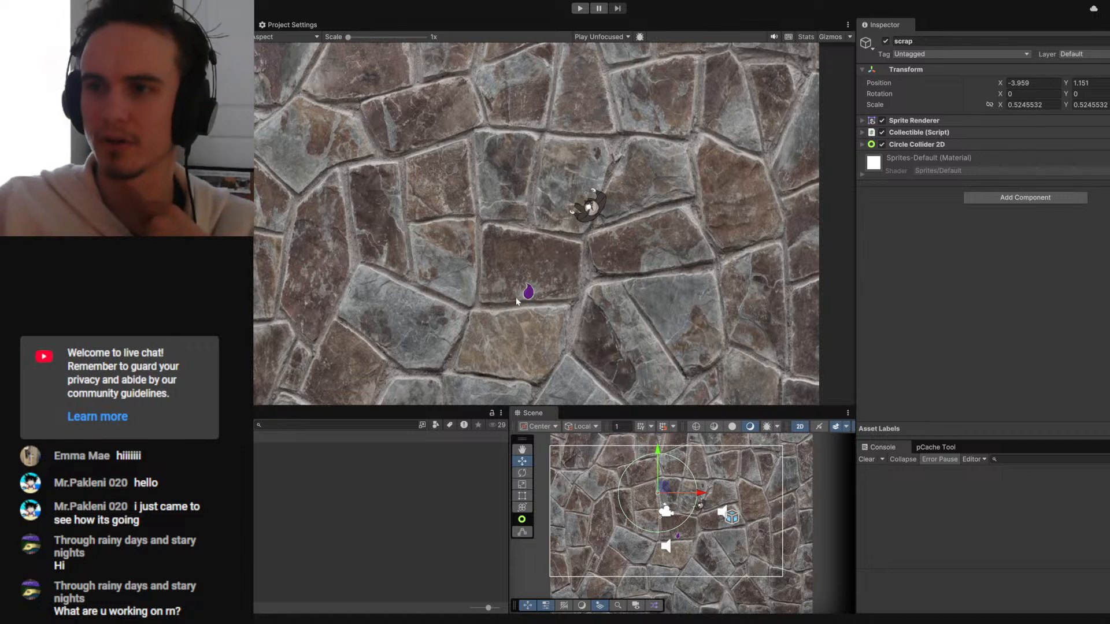
click(69, 323)
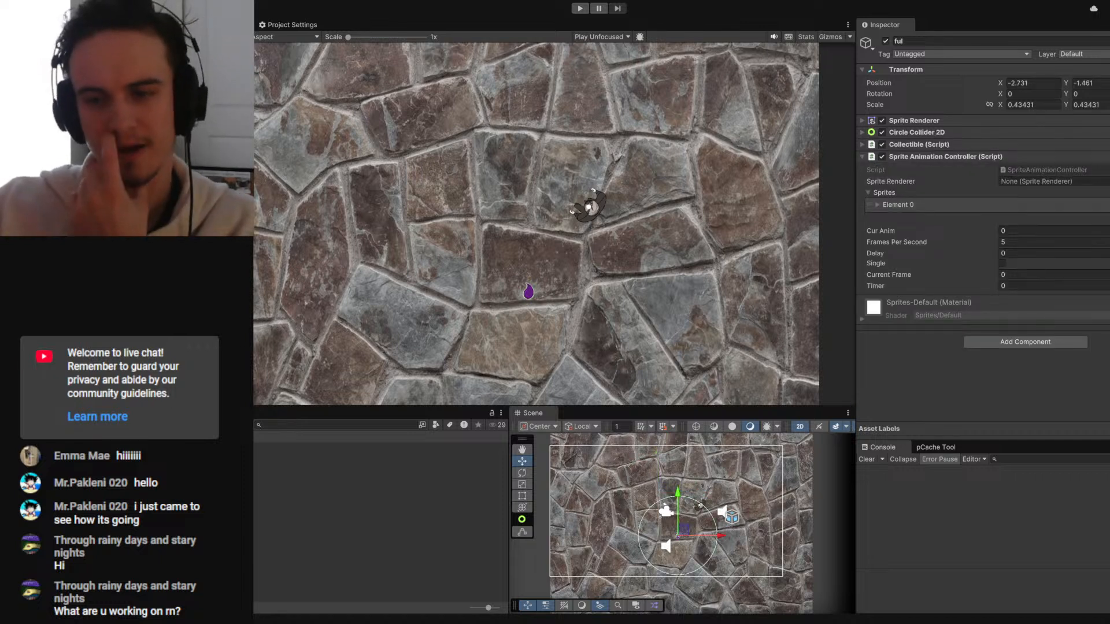
drag(682, 535, 671, 489)
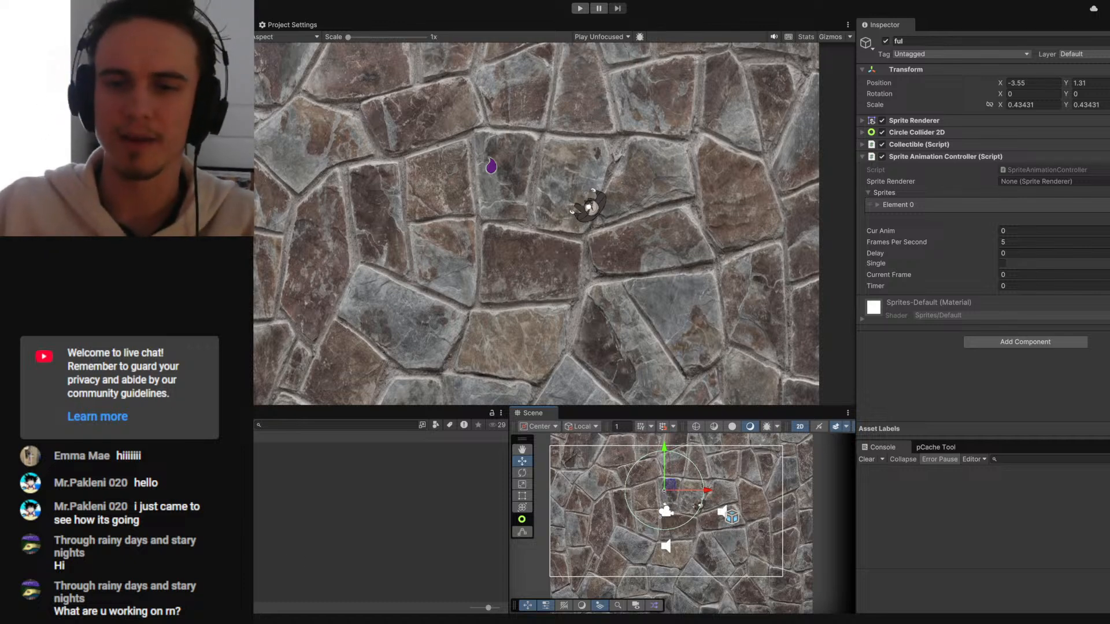
- Examine the scrap texture's import settings and preview, and compare the components of the ful and scrap objects
click(173, 486)
drag(1005, 432, 1032, 176)
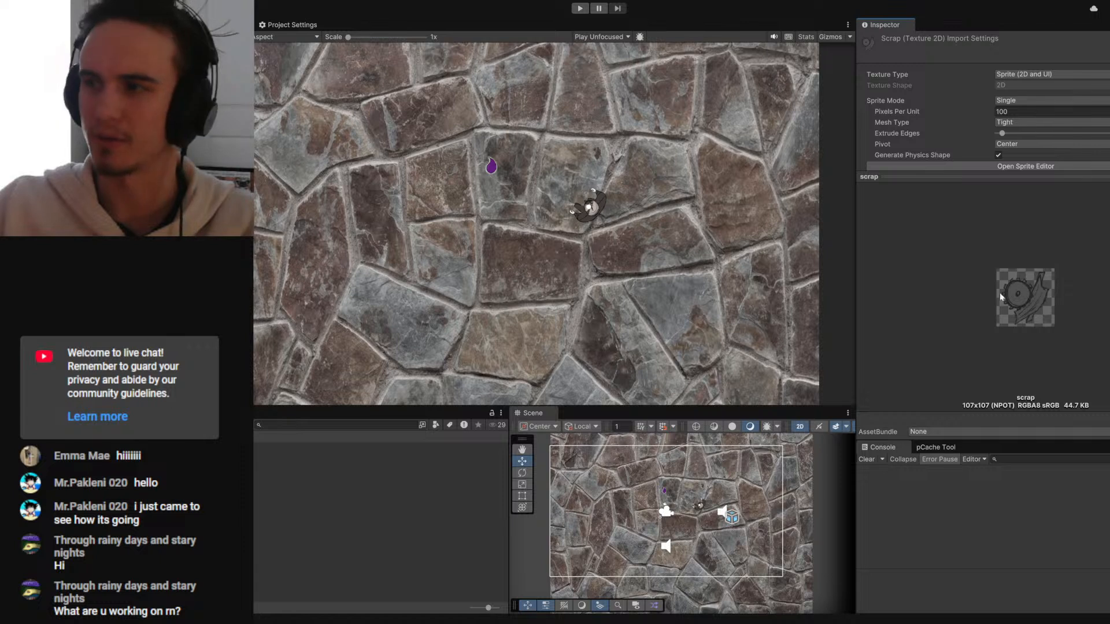
drag(943, 176, 942, 446)
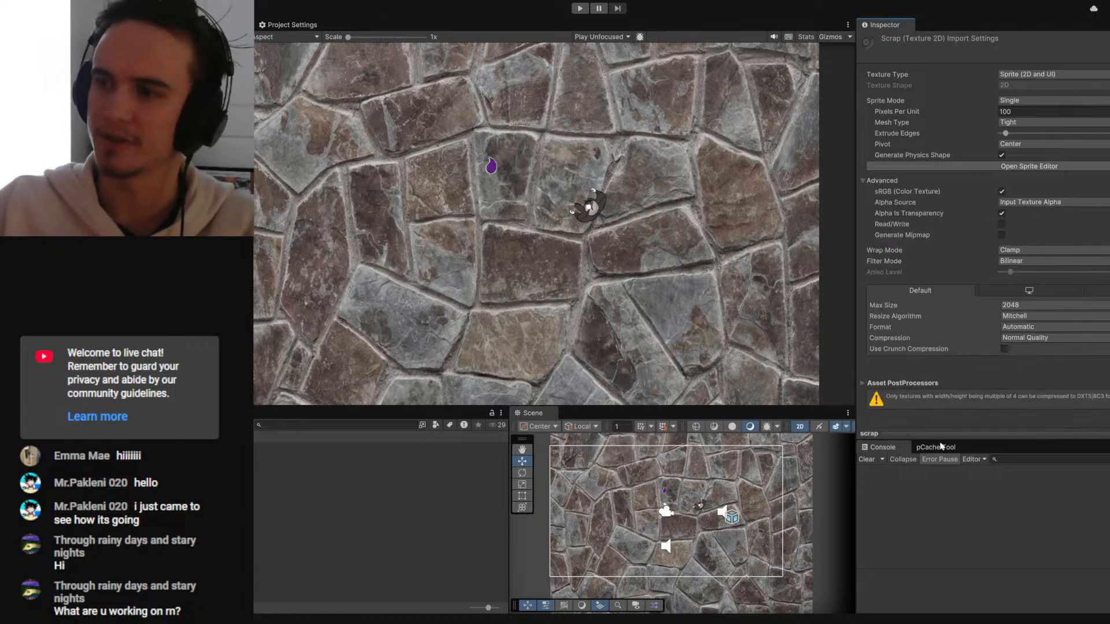
click(173, 532)
click(69, 139)
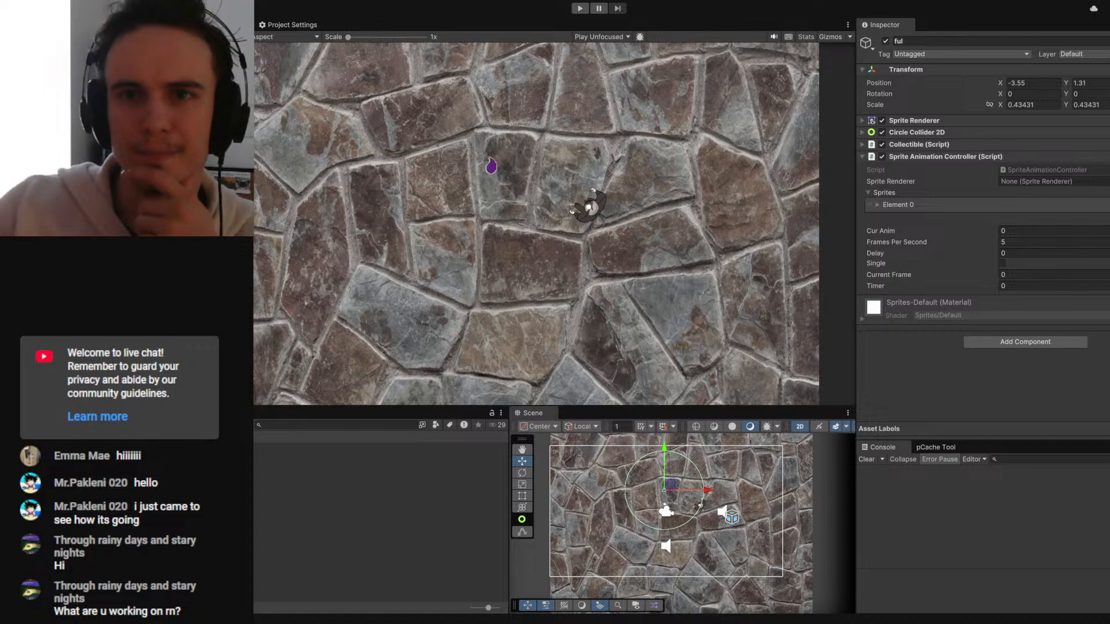
click(69, 148)
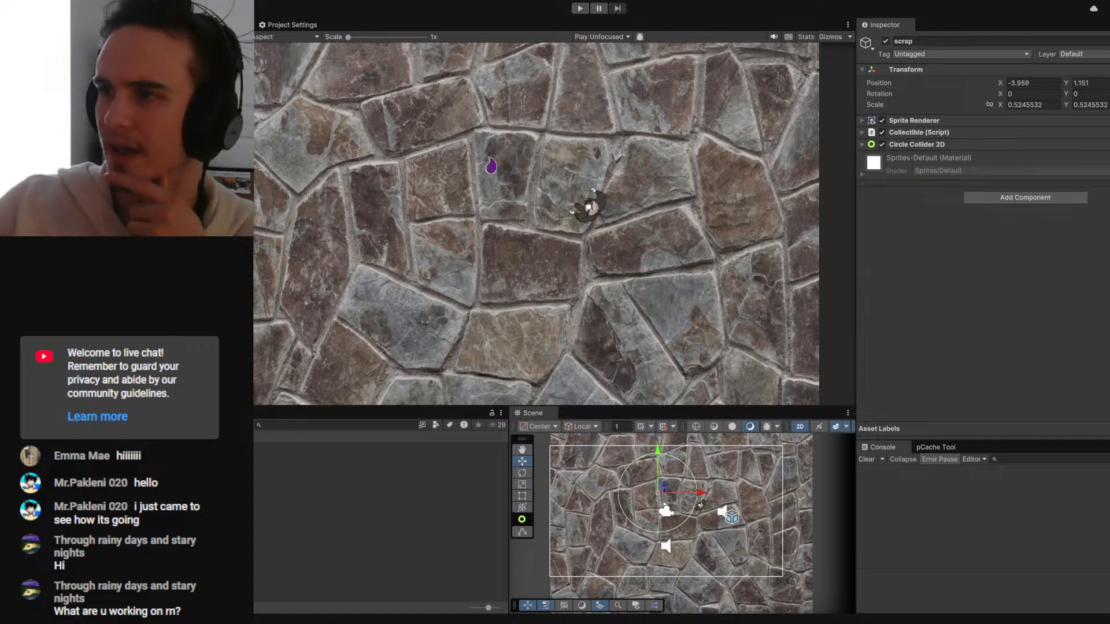
click(69, 138)
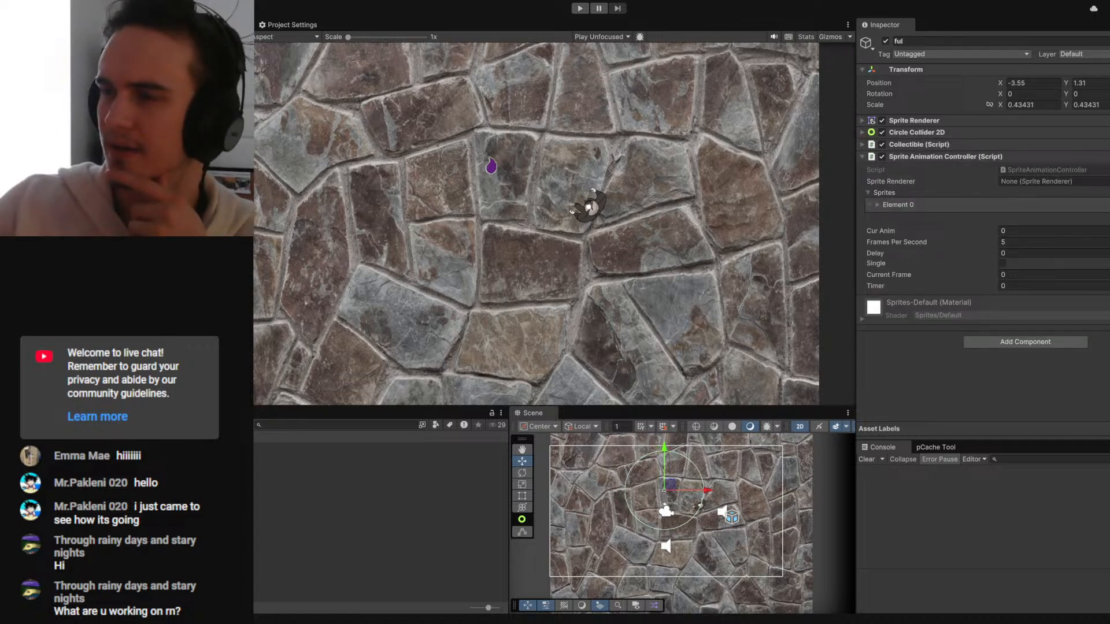
click(127, 278)
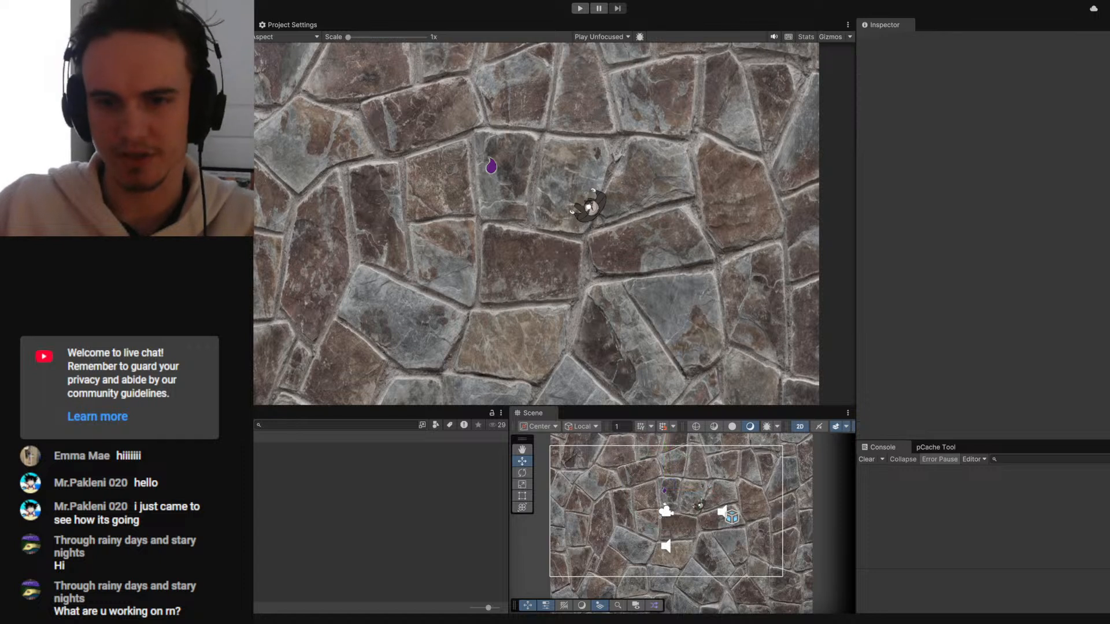
- Make the ful object a prefab in the Prefab folder and create a second instance in the Arena scene
click(35, 486)
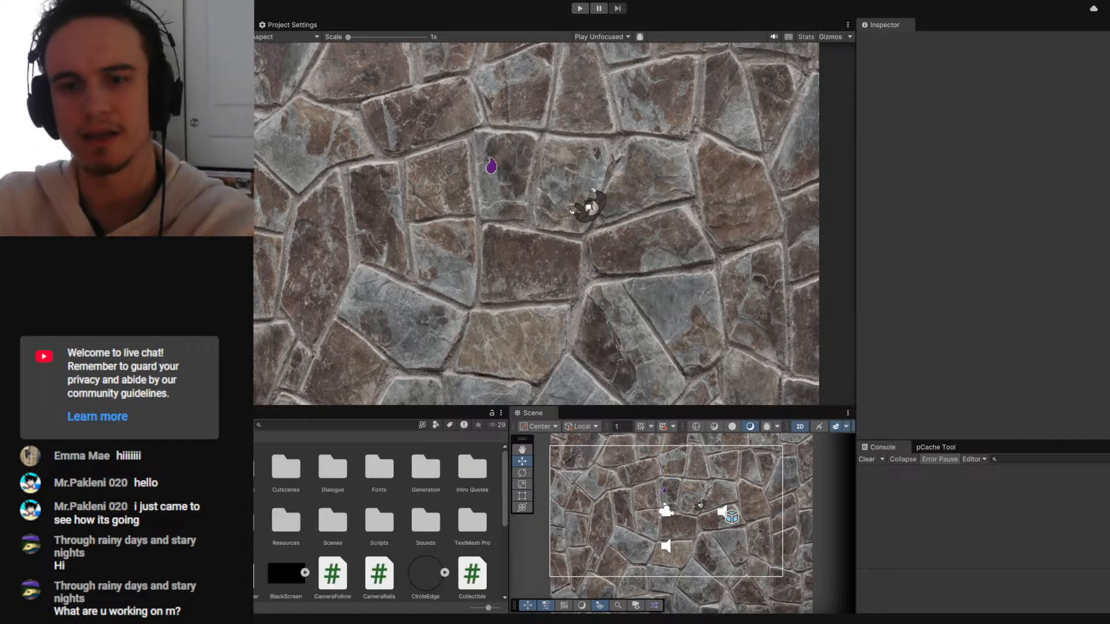
click(47, 543)
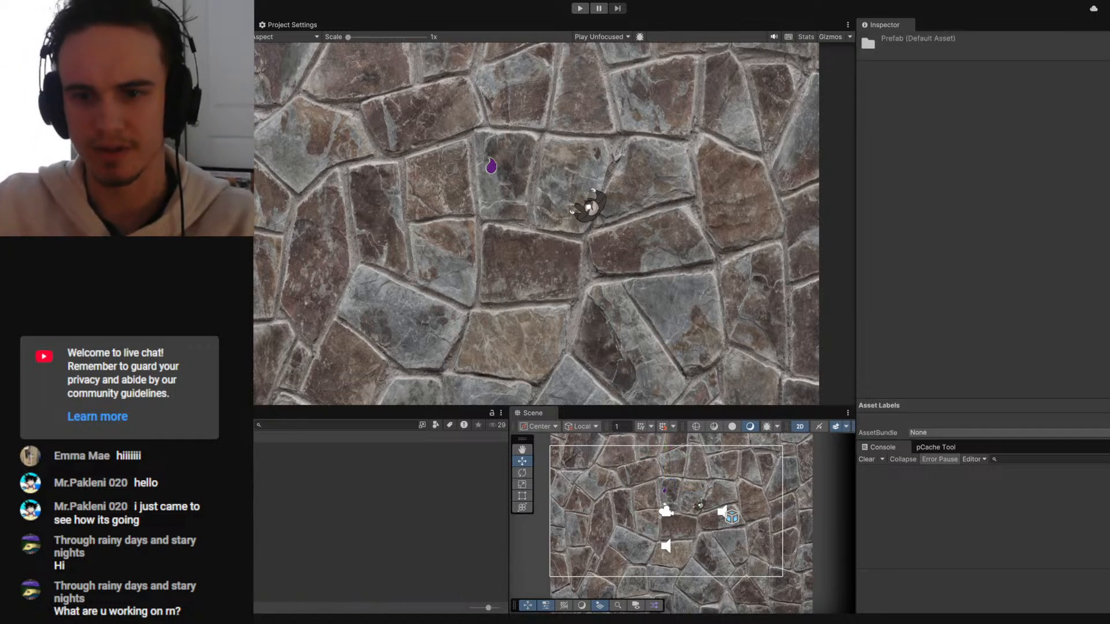
click(190, 520)
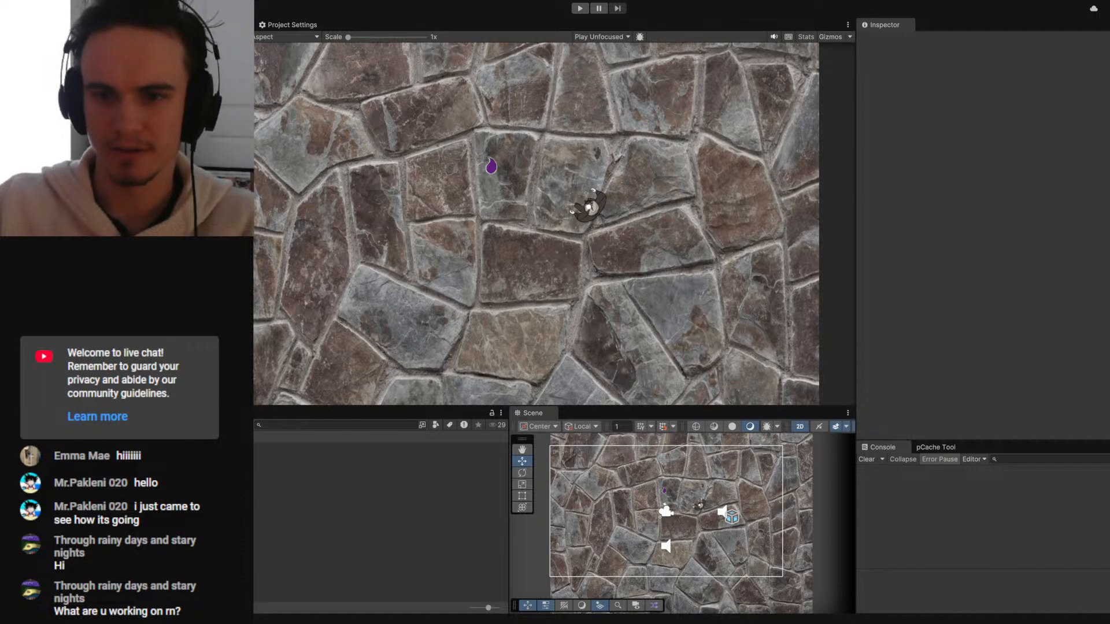
click(234, 523)
click(278, 531)
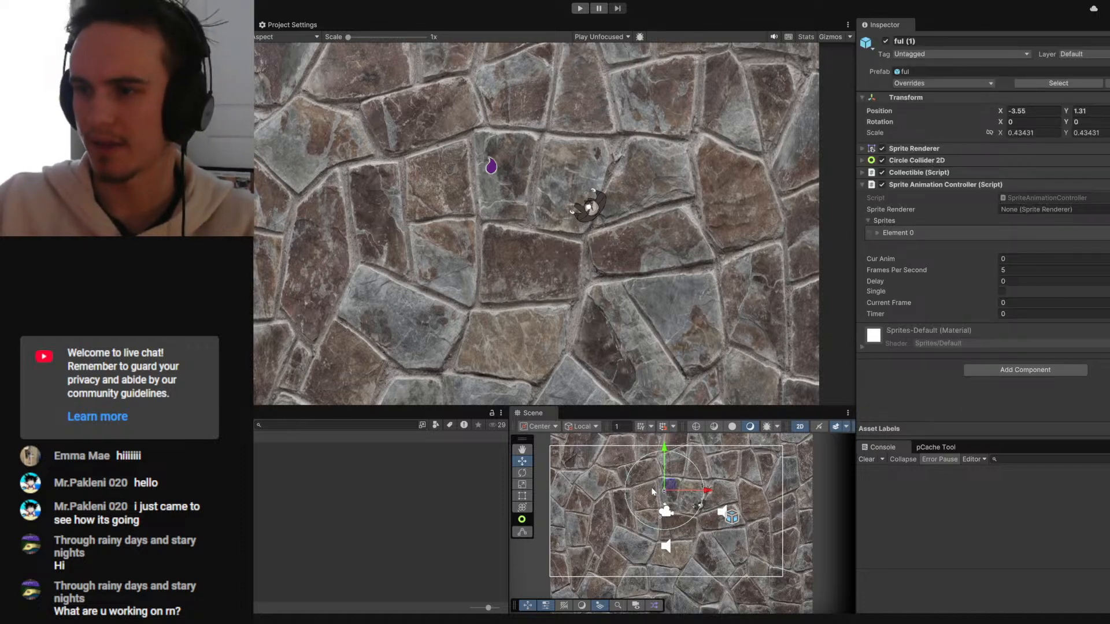
- Duplicate the ful instance repeatedly and scatter the copies across the Arena floor
drag(669, 484, 731, 494)
key(ctrl+d)
key(ctrl+d)
key(ctrl+d)
key(ctrl+d)
key(ctrl+d)
key(ctrl+d)
key(ctrl+d)
key(ctrl+d)
key(ctrl+d)
key(ctrl+d)
key(ctrl+d)
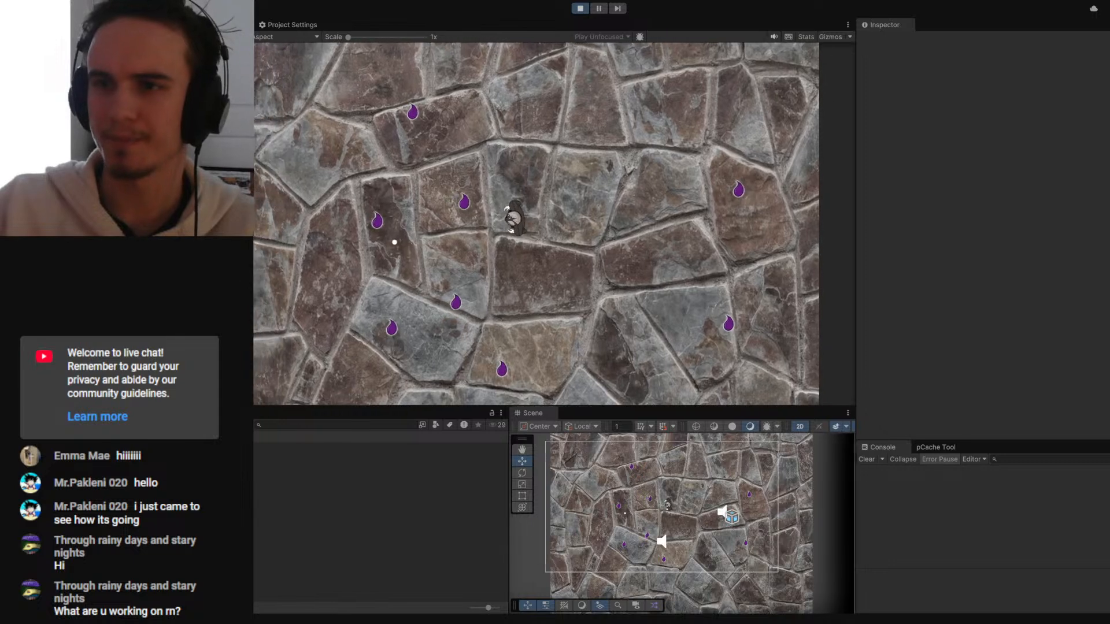
- Playtest collecting the scattered drops with the Game view magnified to 2.2x, and stop the game
drag(347, 36, 376, 38)
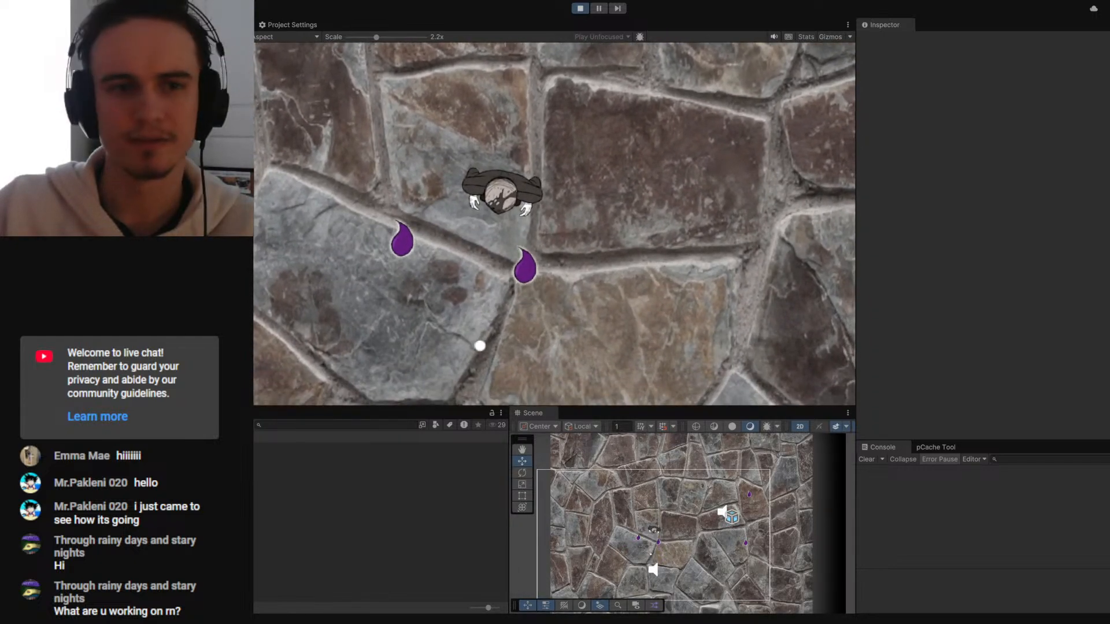
scroll(665, 307, down, 5)
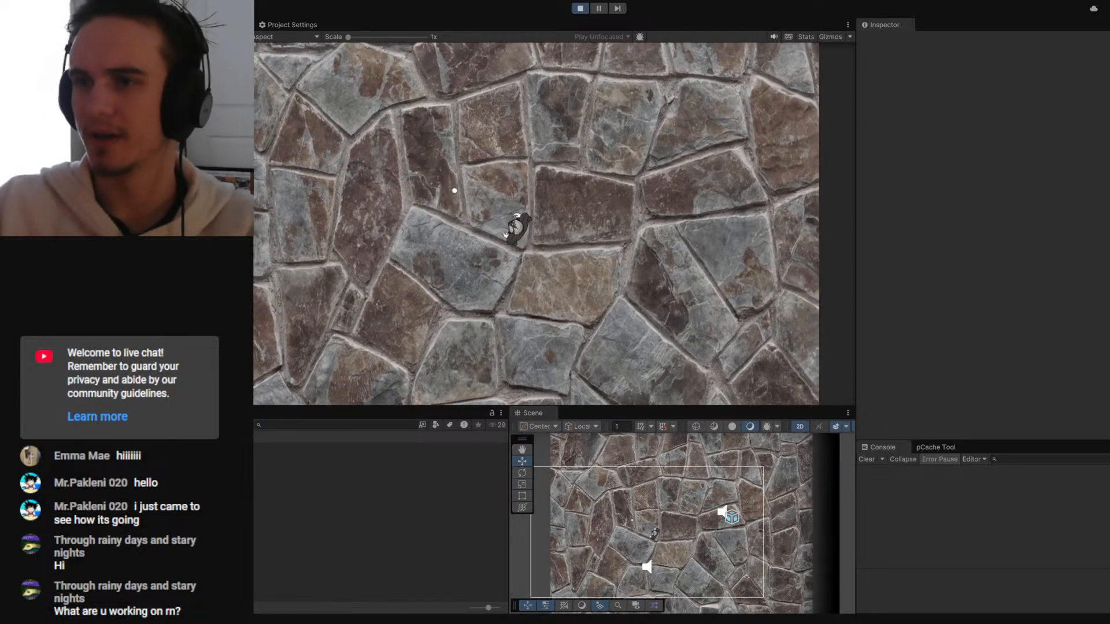
click(580, 8)
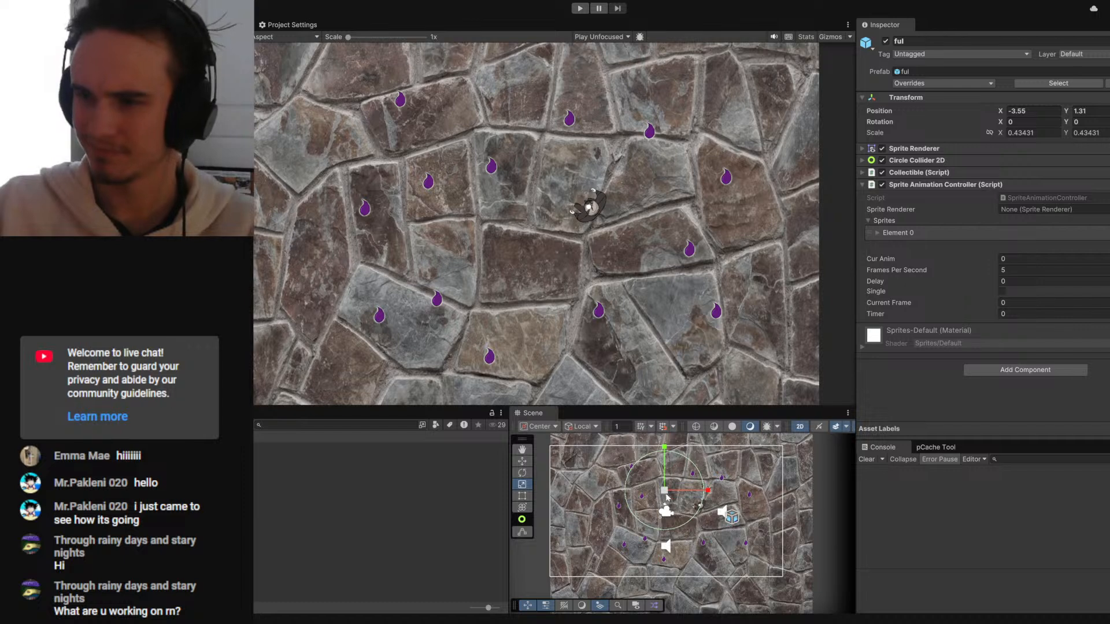
- Enlarge the ful instance uniformly to a scale of about 0.58 and run the game
drag(667, 496, 685, 497)
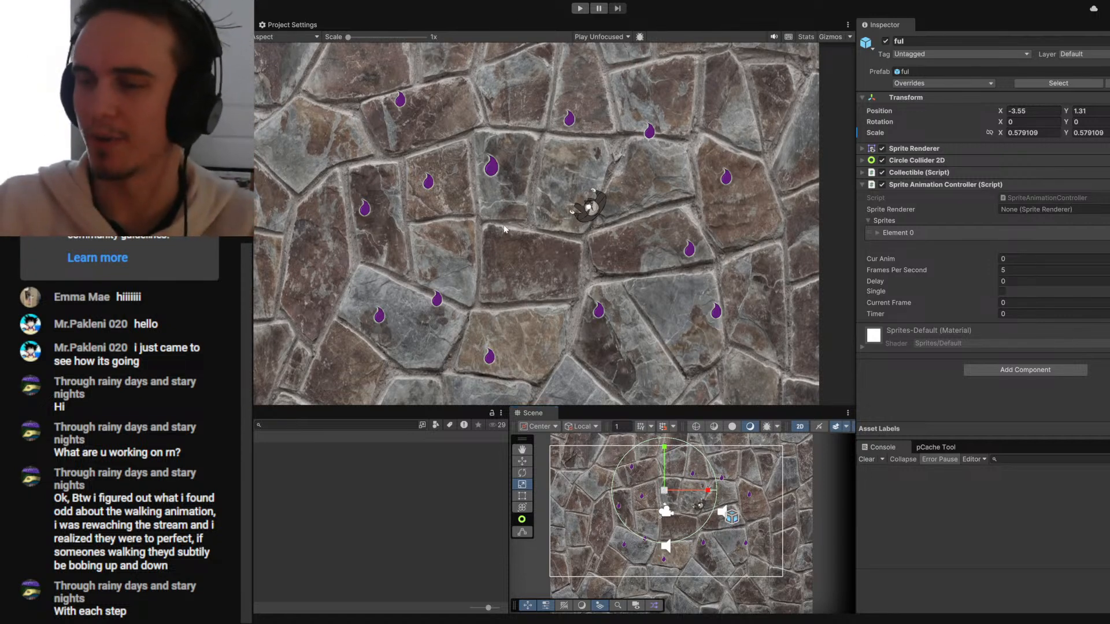
click(580, 10)
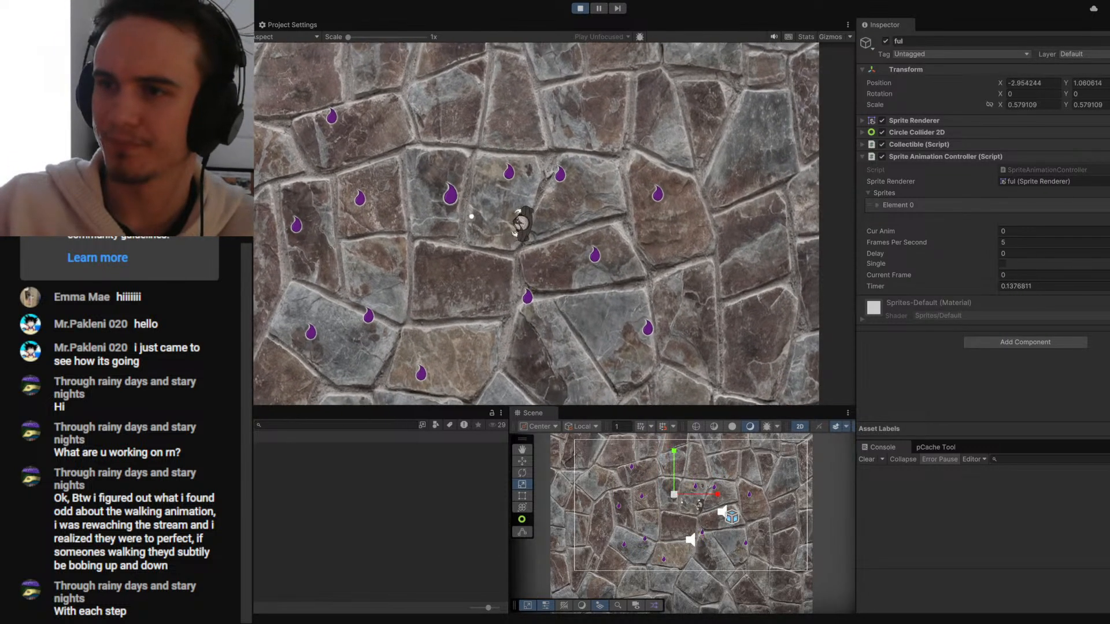
- Playtest moving the character across the Arena at 1x view scale to compare the enlarged ful drop with the smaller ones
key(a)
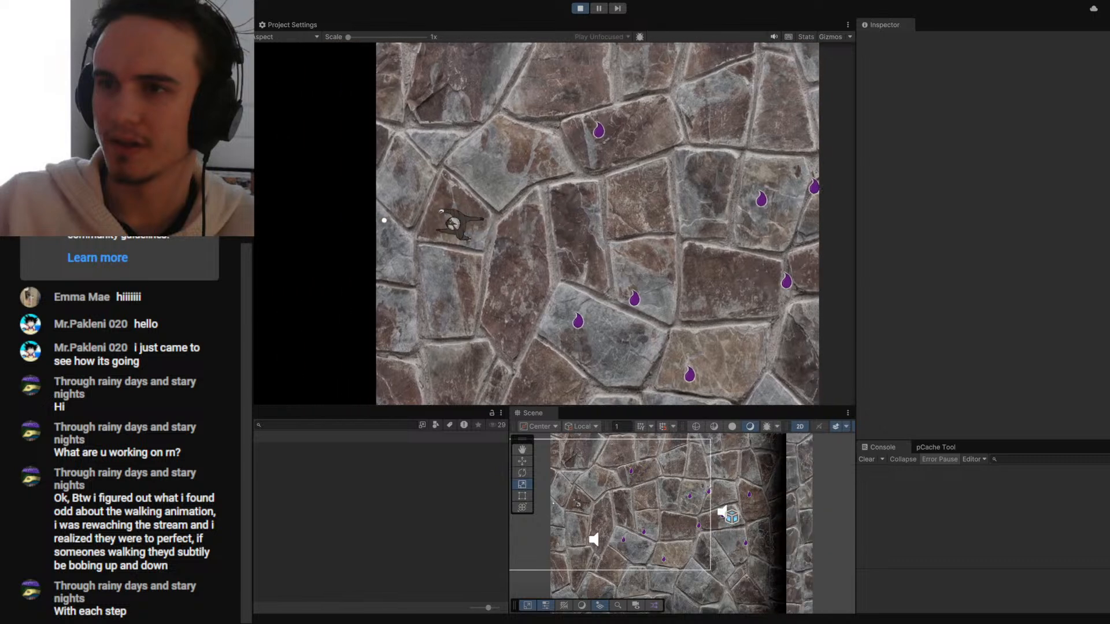
key(d)
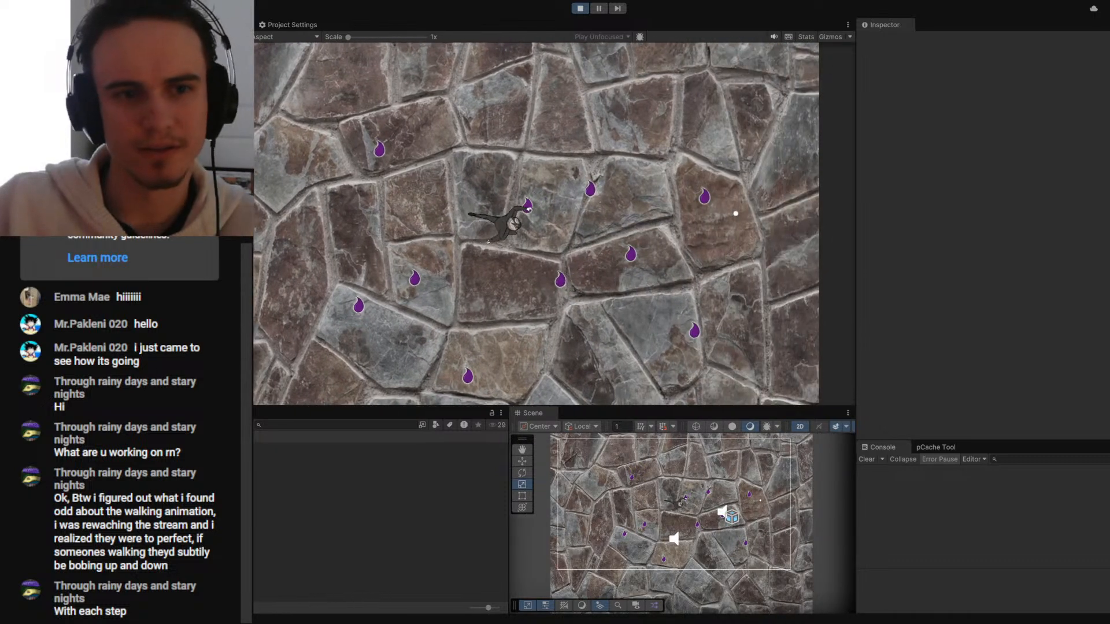
key(d)
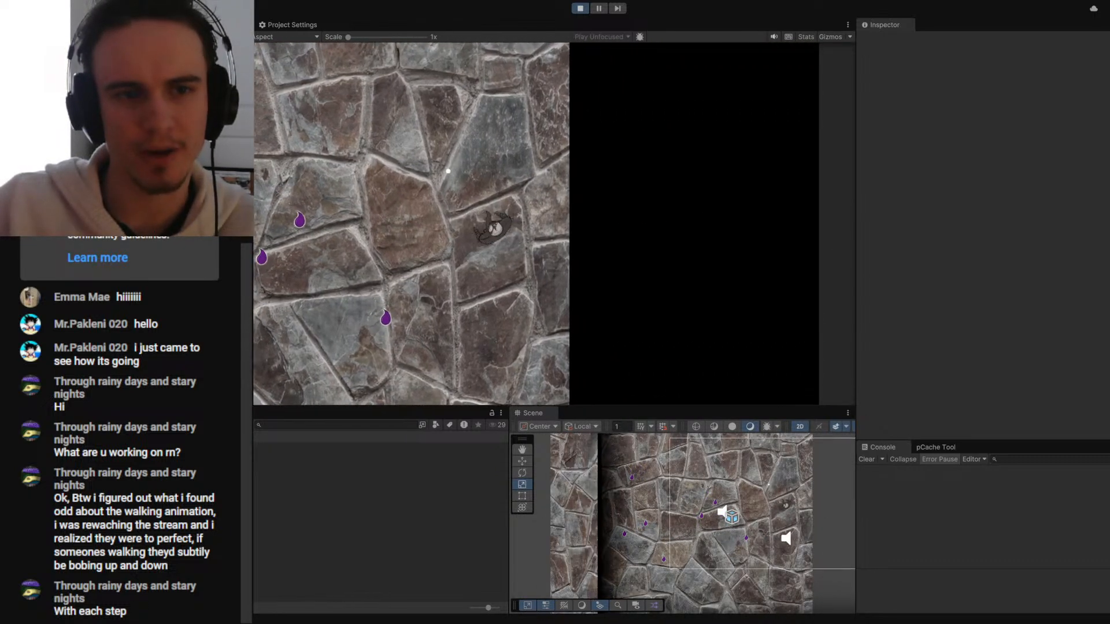
key(w)
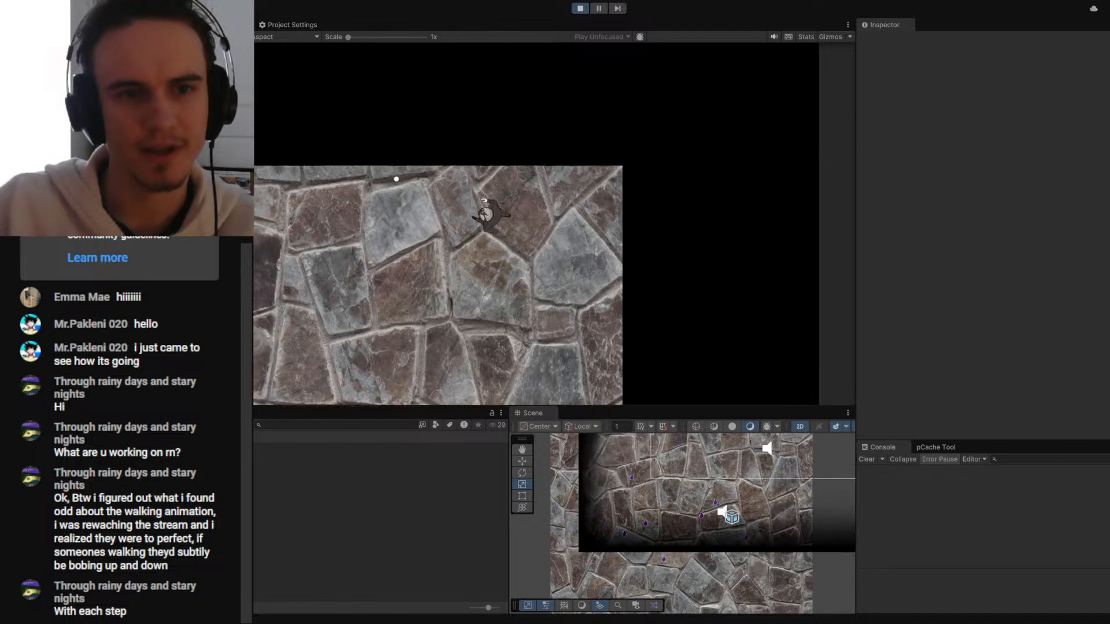
key(a)
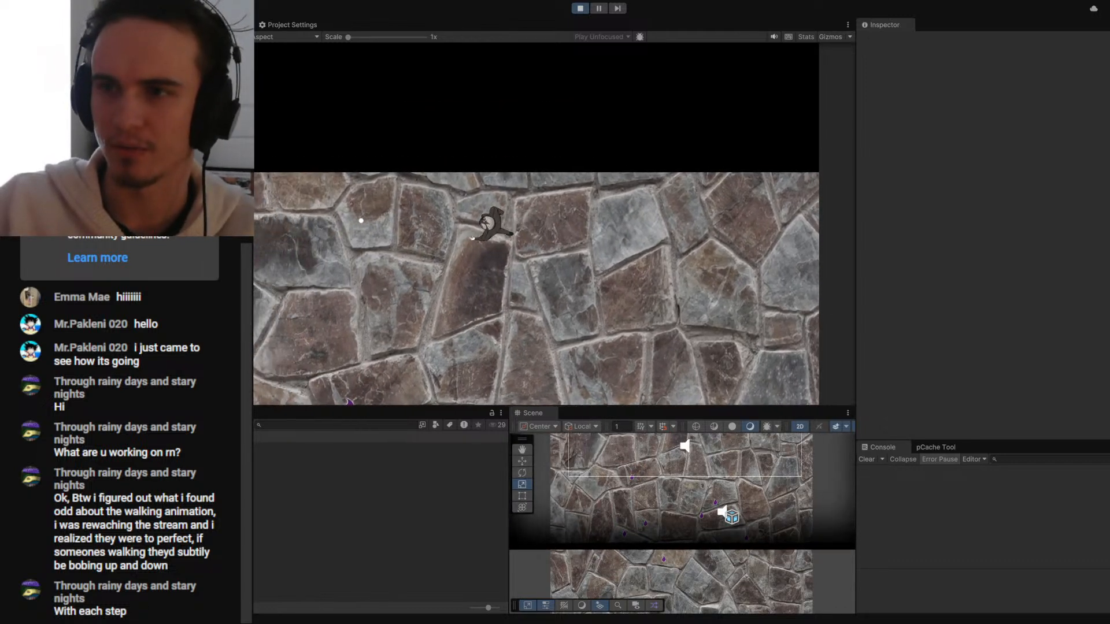
- Playtest collecting the drops with the Game view magnified to 2.4x, and stop the game with the view reset to 1x
drag(348, 36, 377, 38)
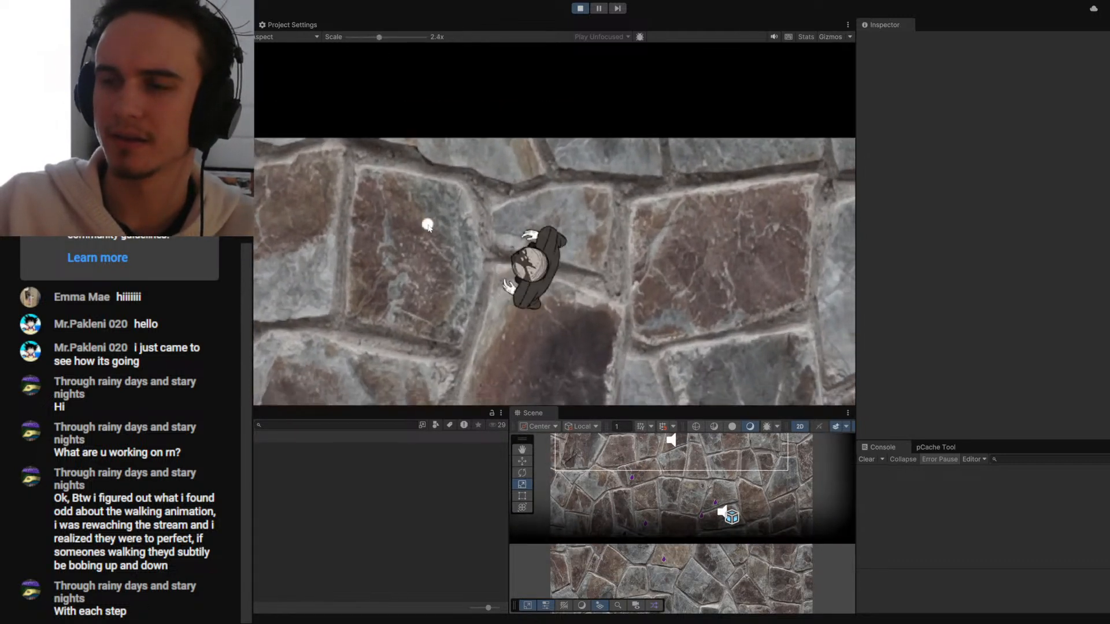
key(s)
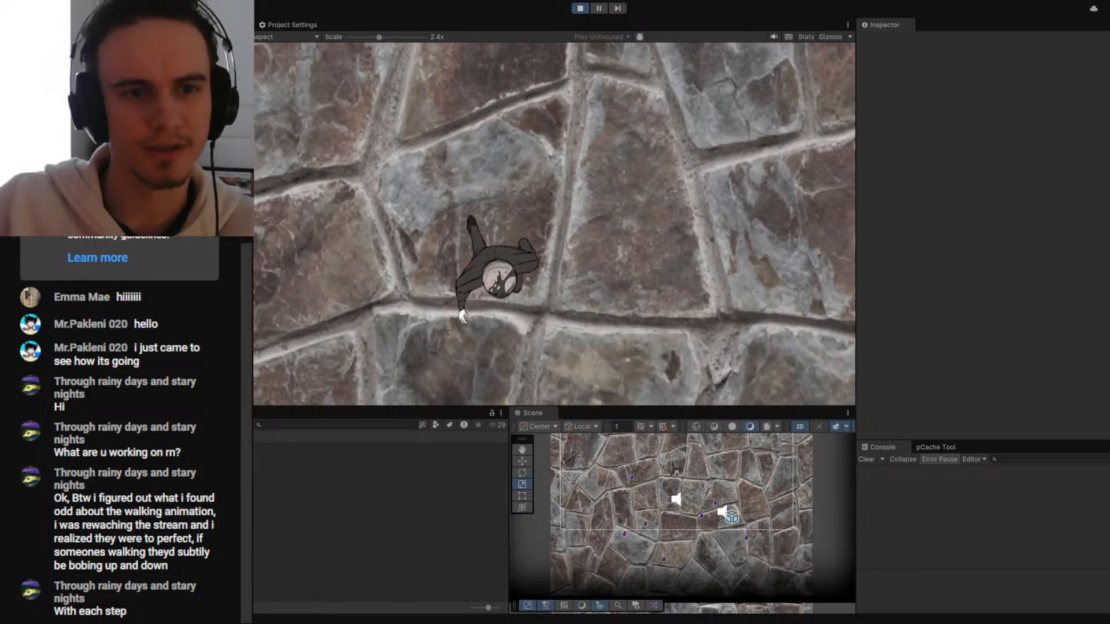
key(s)
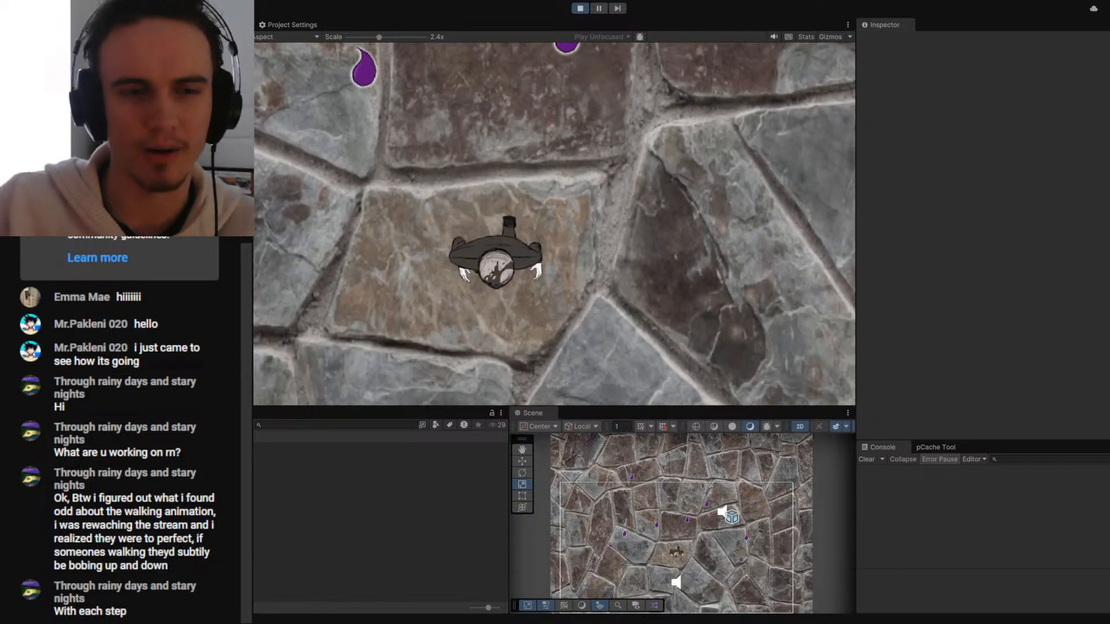
key(s)
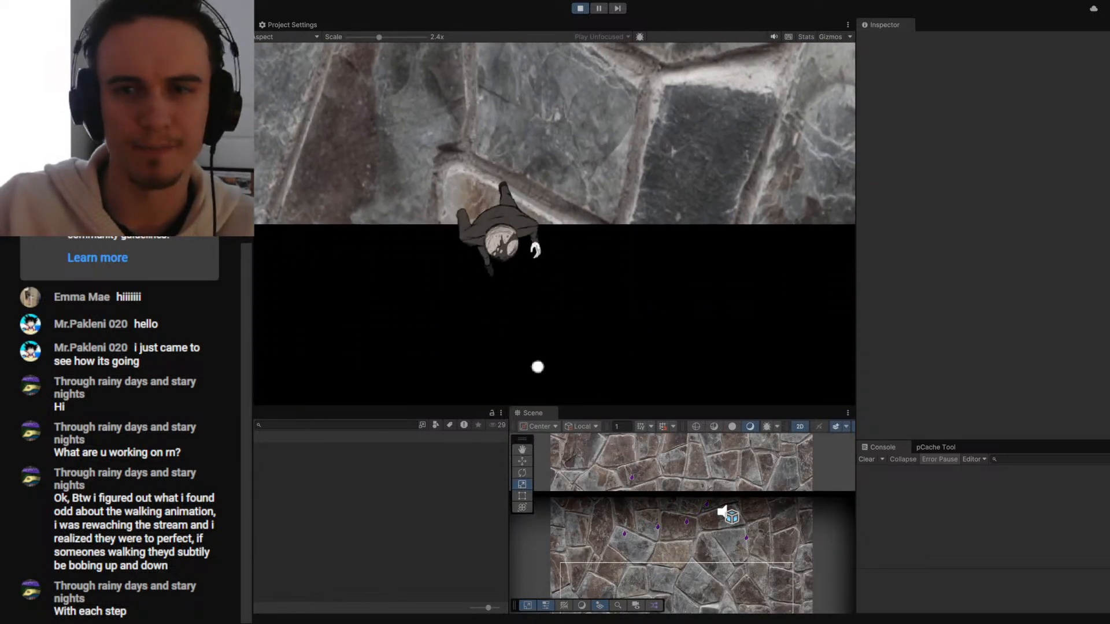
key(w)
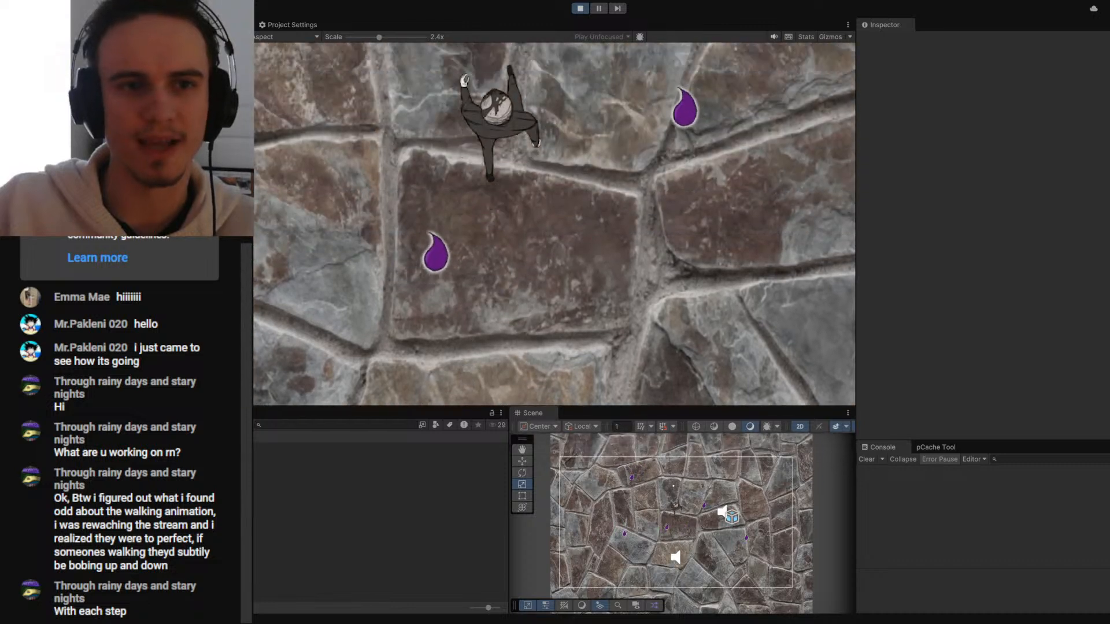
key(w)
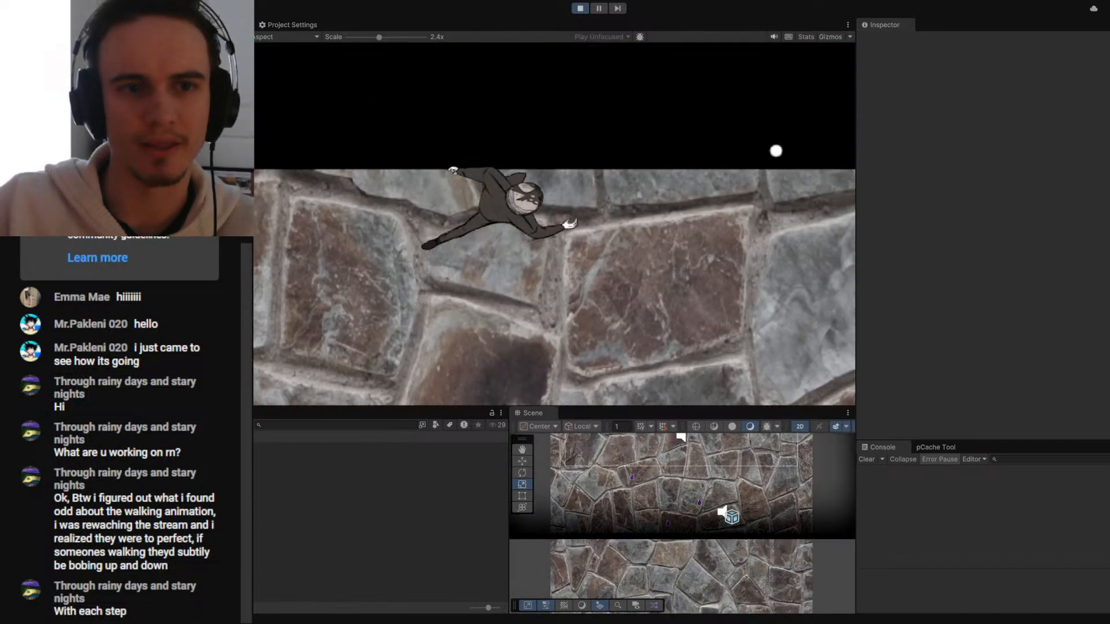
key(s)
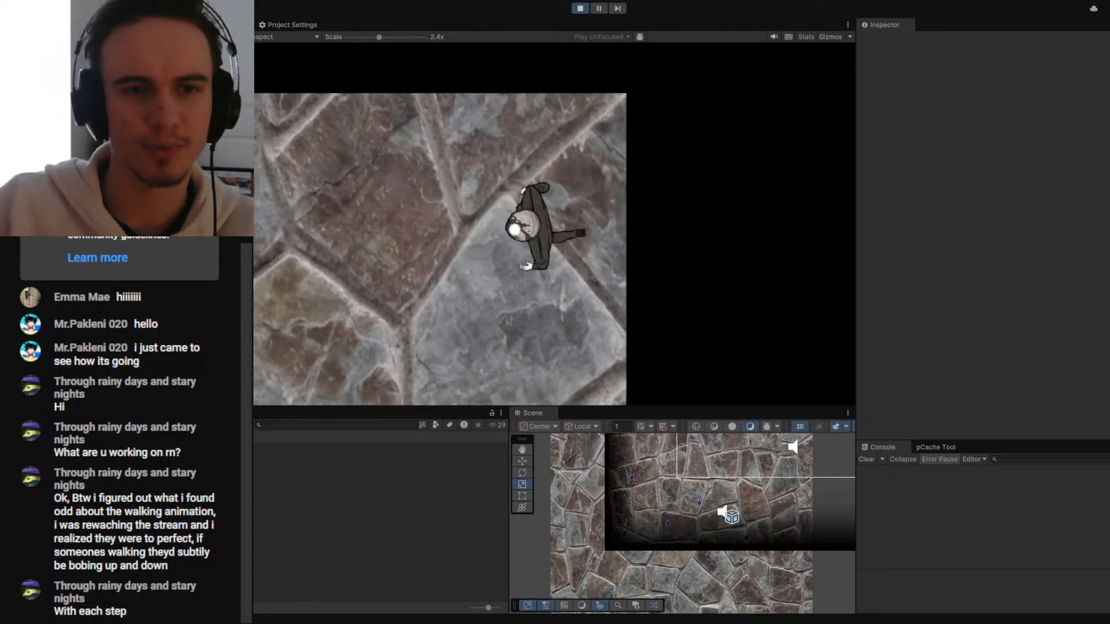
key(a)
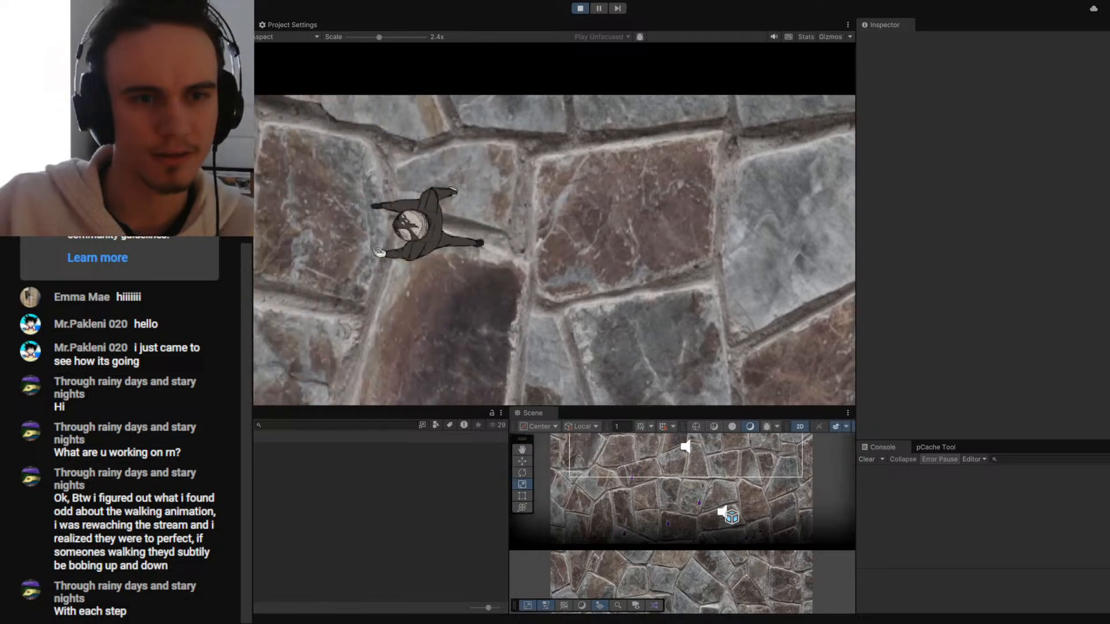
key(s)
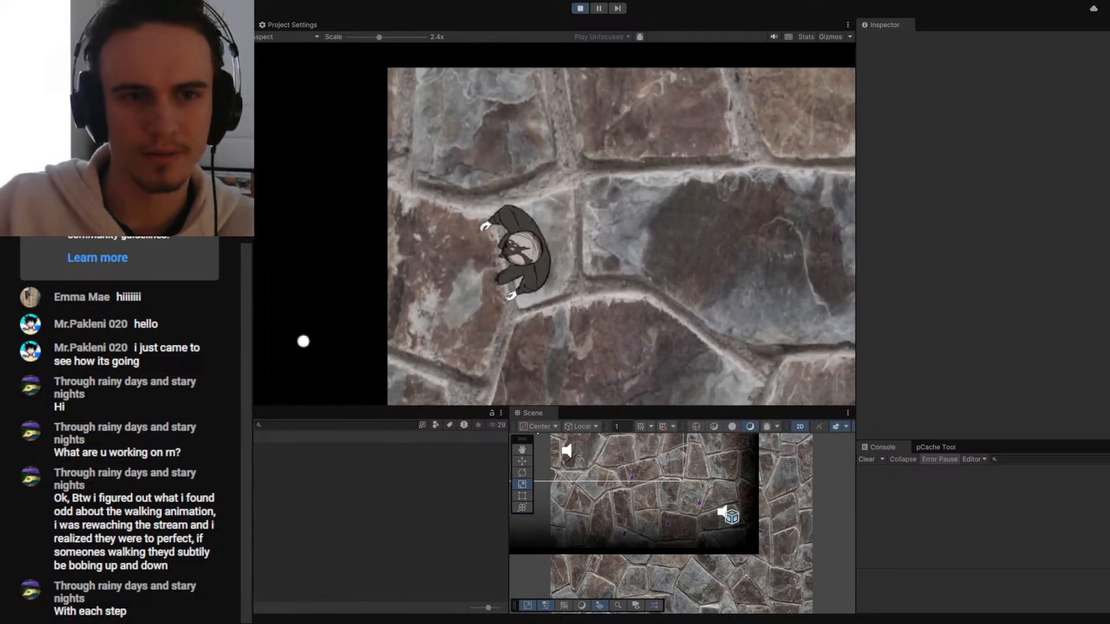
key(d)
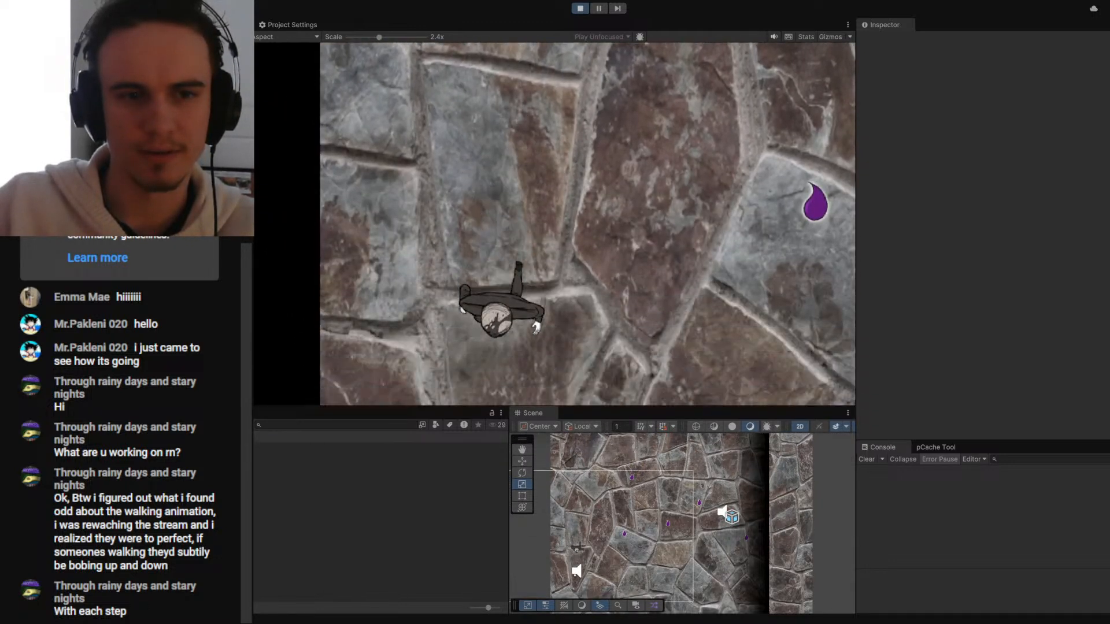
key(w)
key(d)
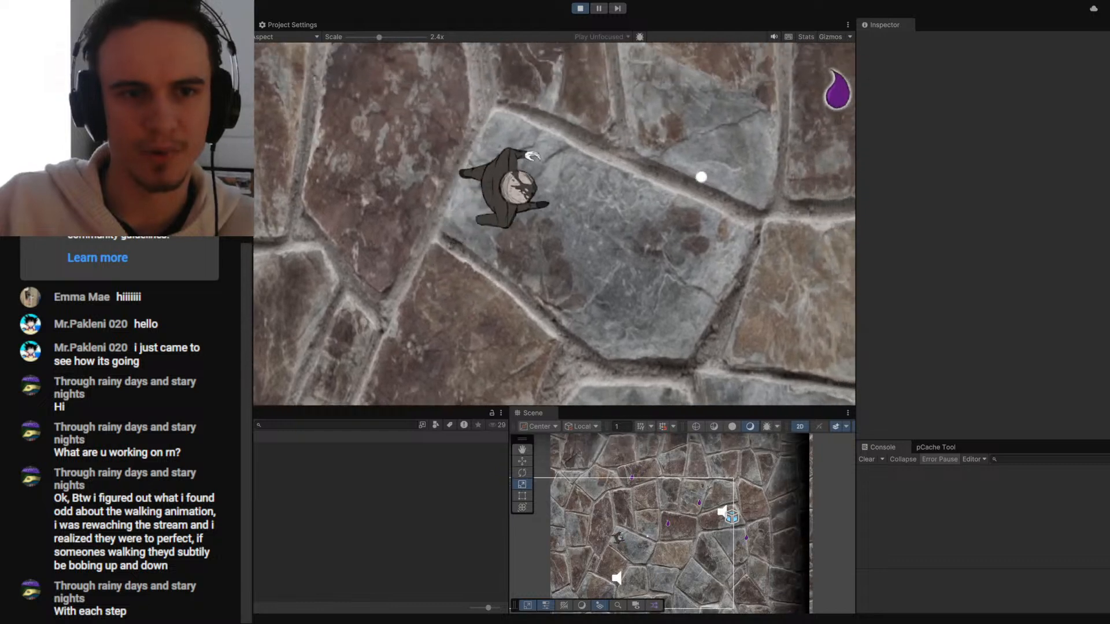
key(d)
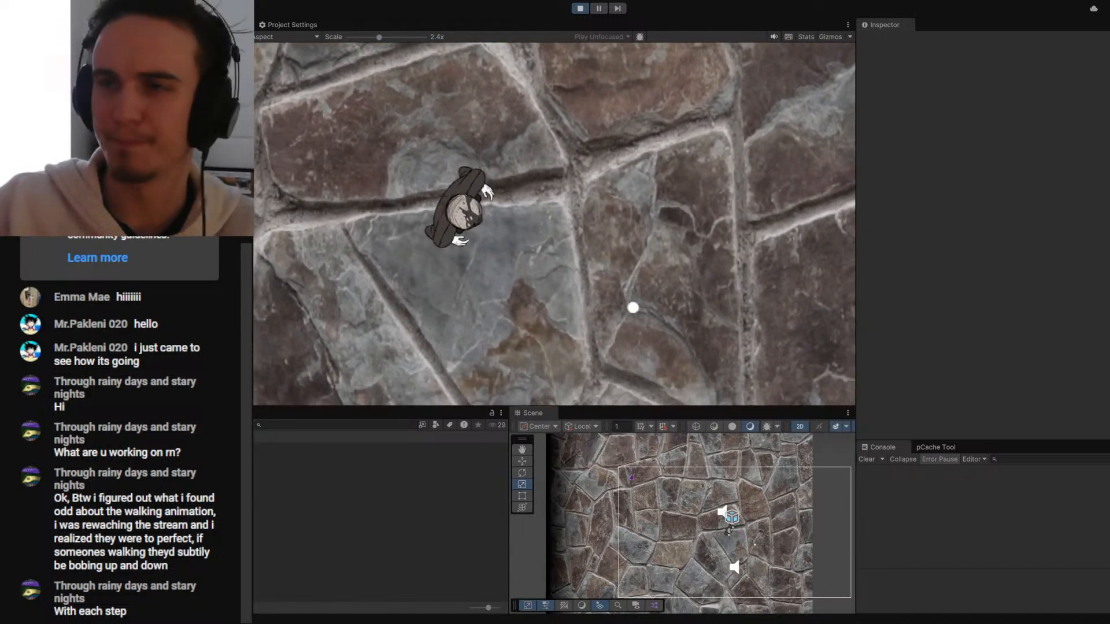
click(579, 8)
drag(378, 36, 347, 38)
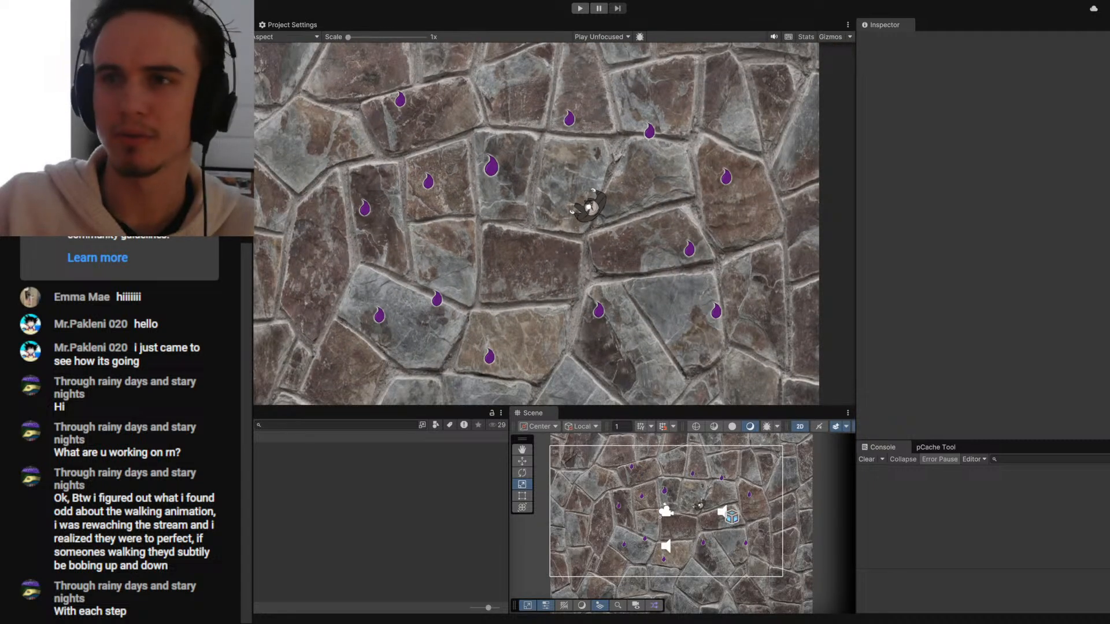
- Set the scale of all ful instances in the Arena scene to 0.579109, matching the enlarged drop
click(664, 490)
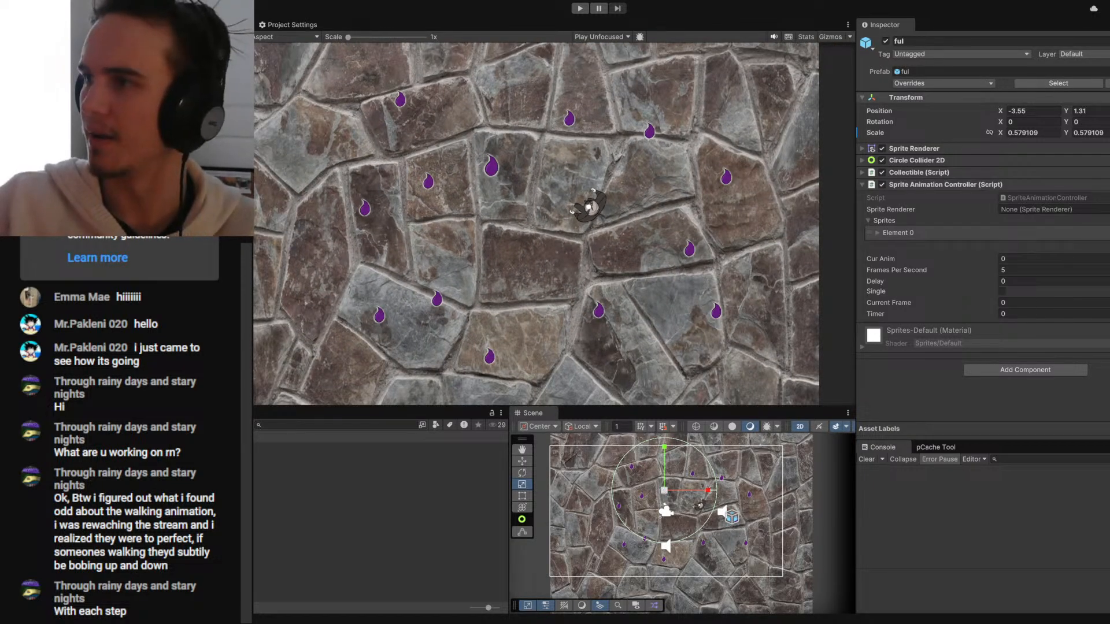
click(115, 115)
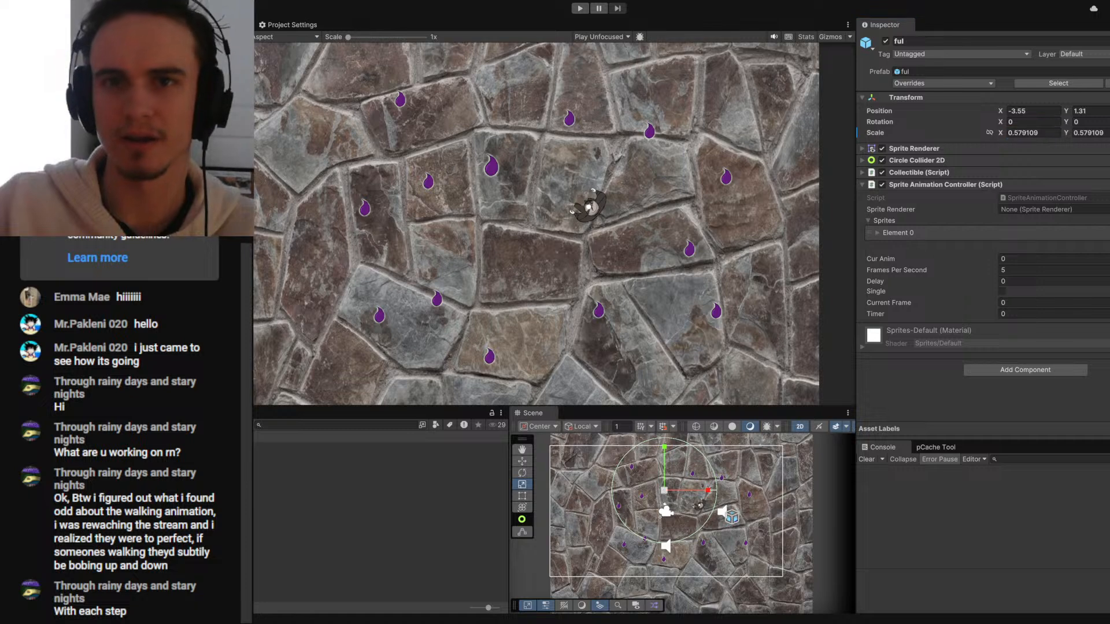
shift+click(115, 213)
key(Tab)
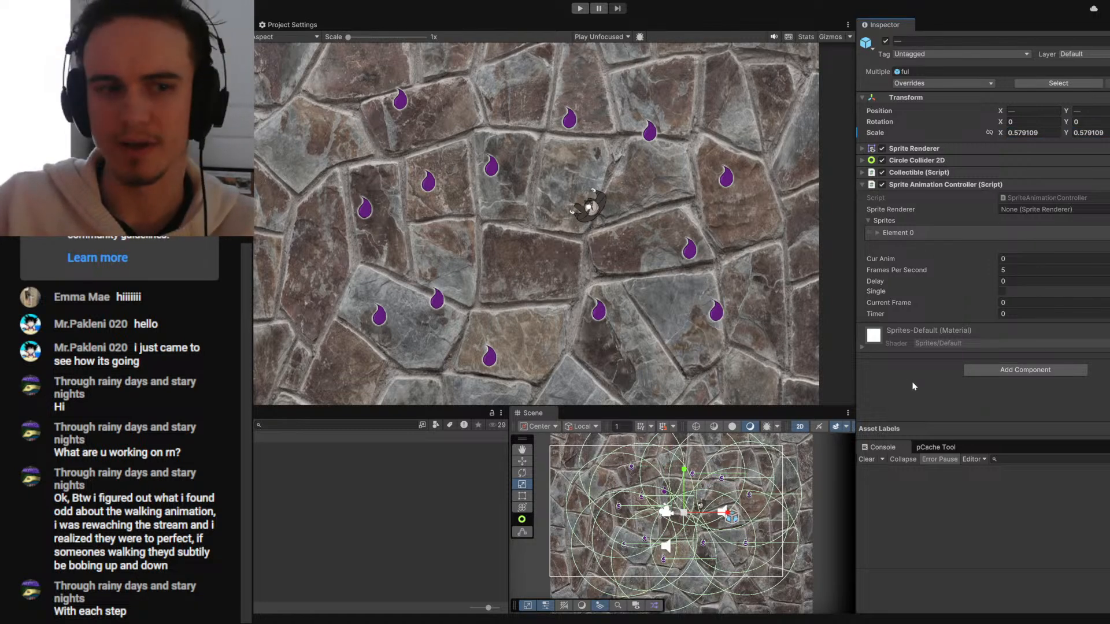
key(shift+d)
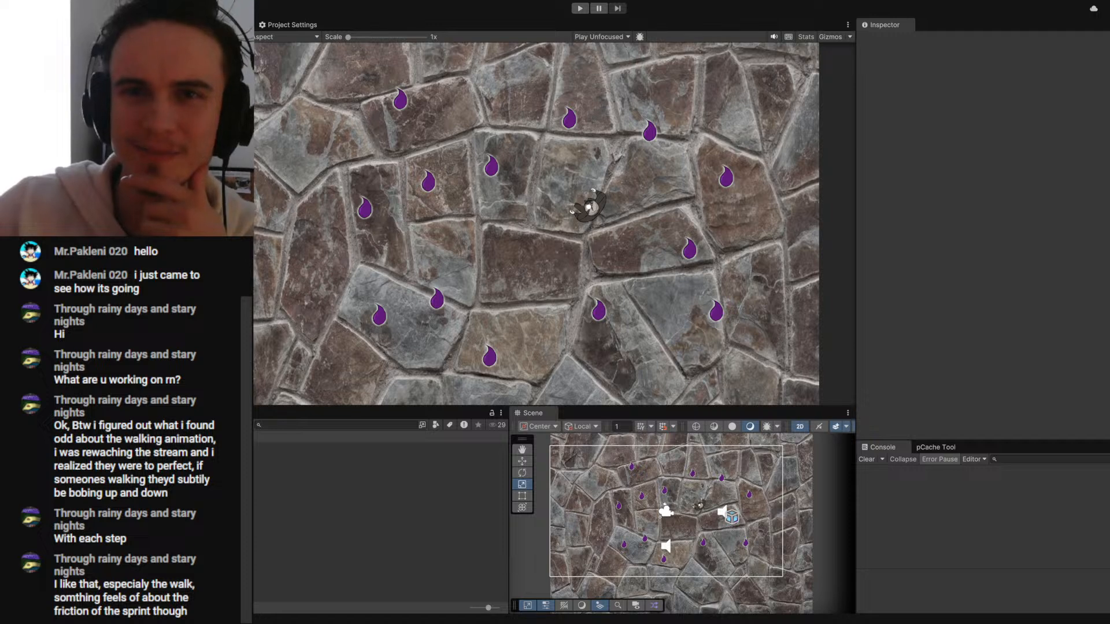
- Switch to paint.net, duplicate the background layer of the gear and metal scrap drawing, and select the lower copy
mouse_move(347, 623)
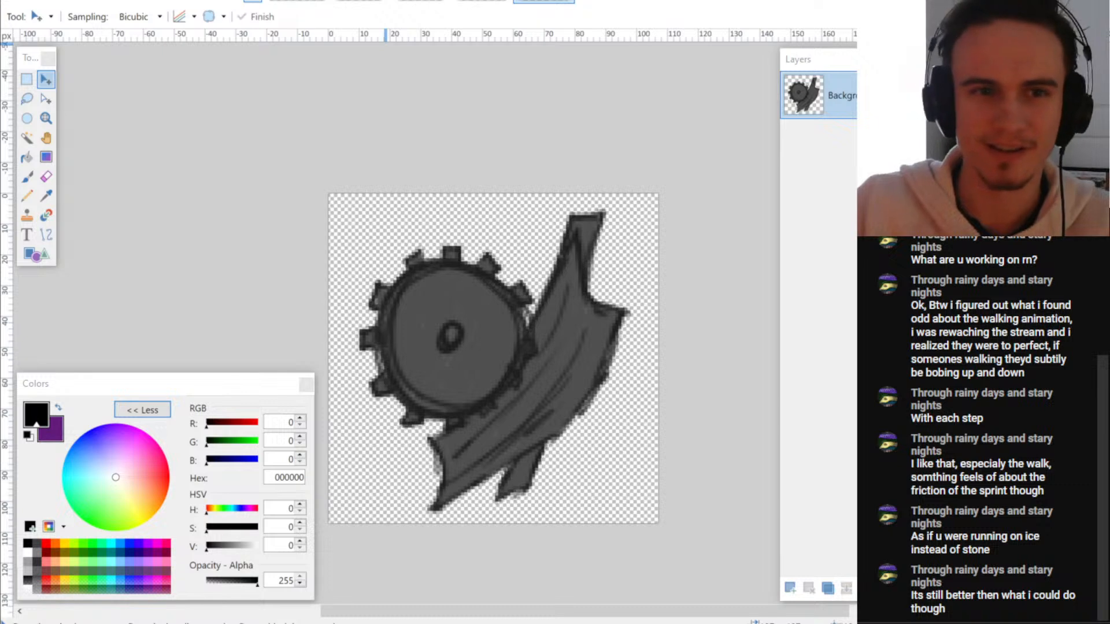
key(alt+Tab)
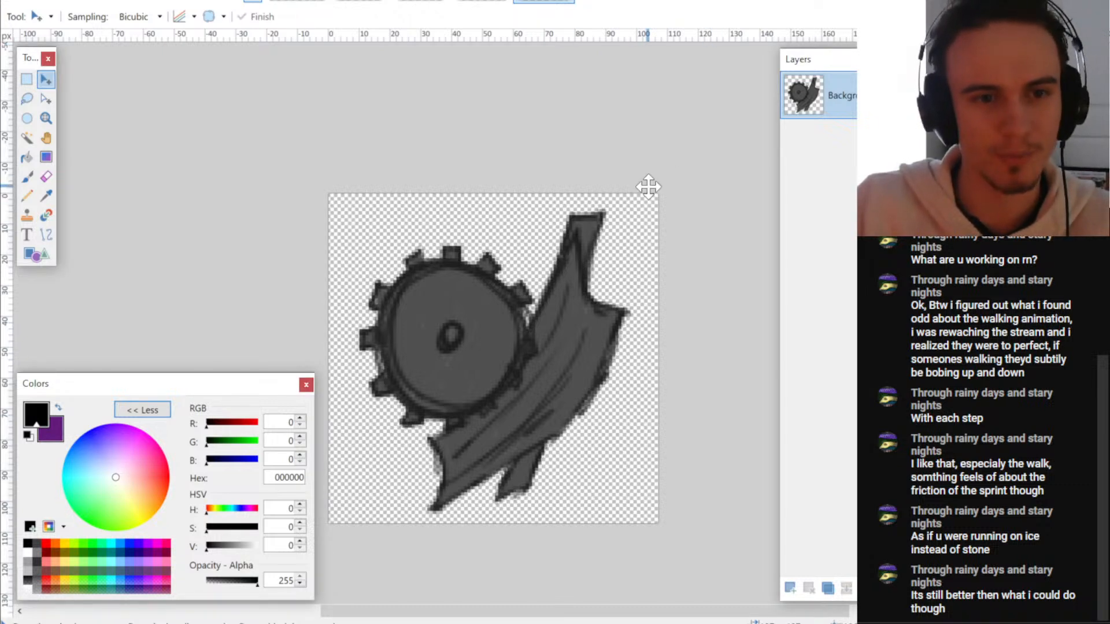
scroll(529, 290, up, 1)
scroll(530, 289, down, 1)
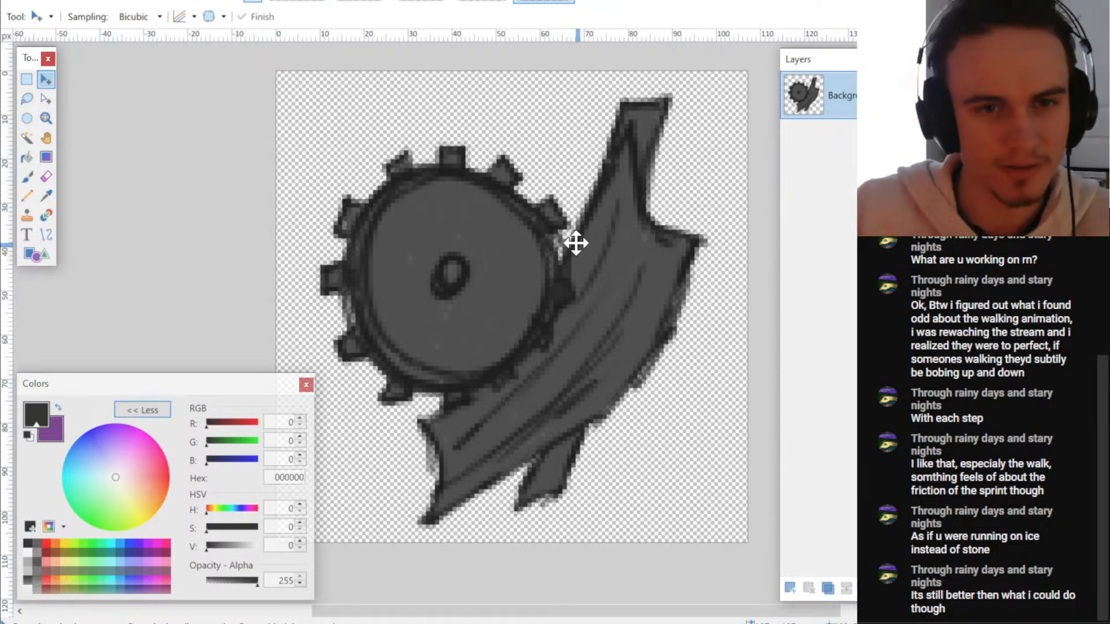
click(826, 588)
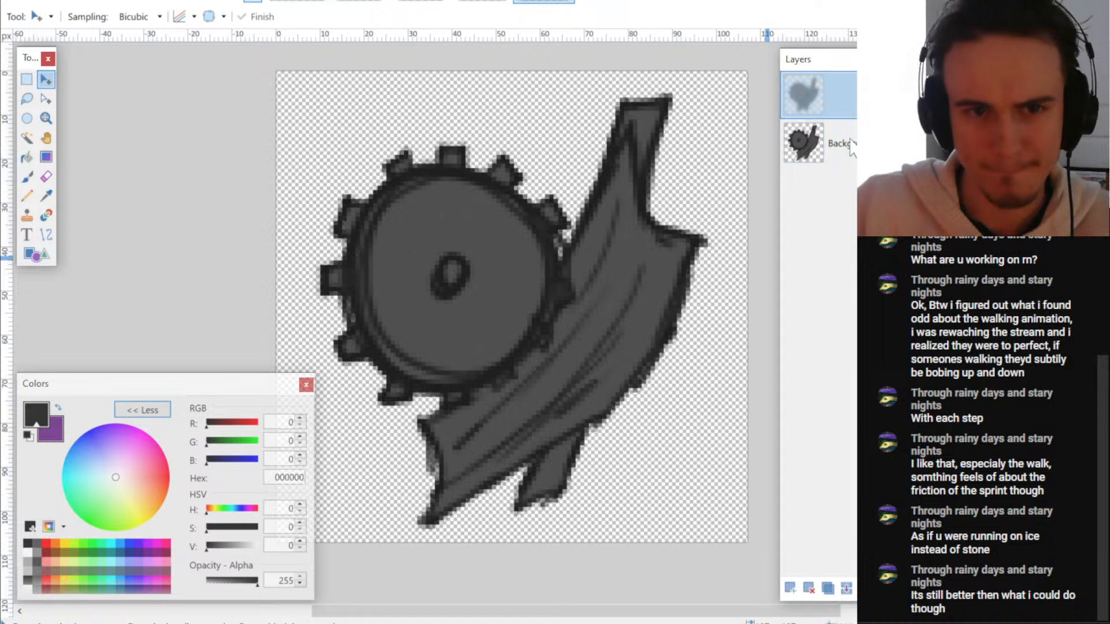
scroll(405, 198, down, 1)
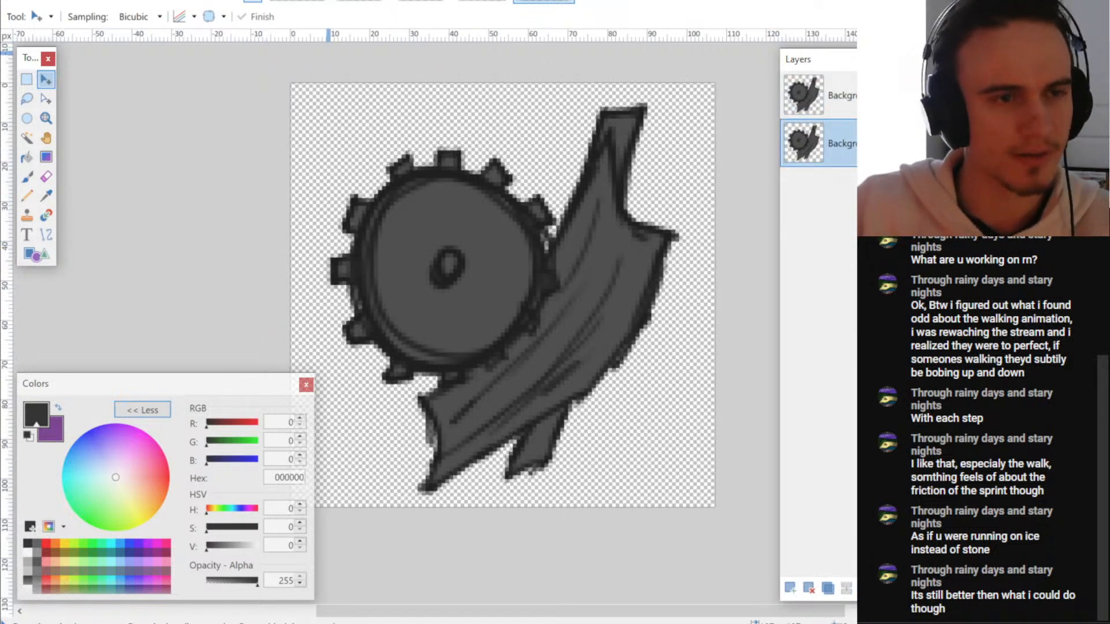
- Turn the lower Background layer into a white glow, hide that layer, and select the upper Background layer
click(232, 0)
click(255, 0)
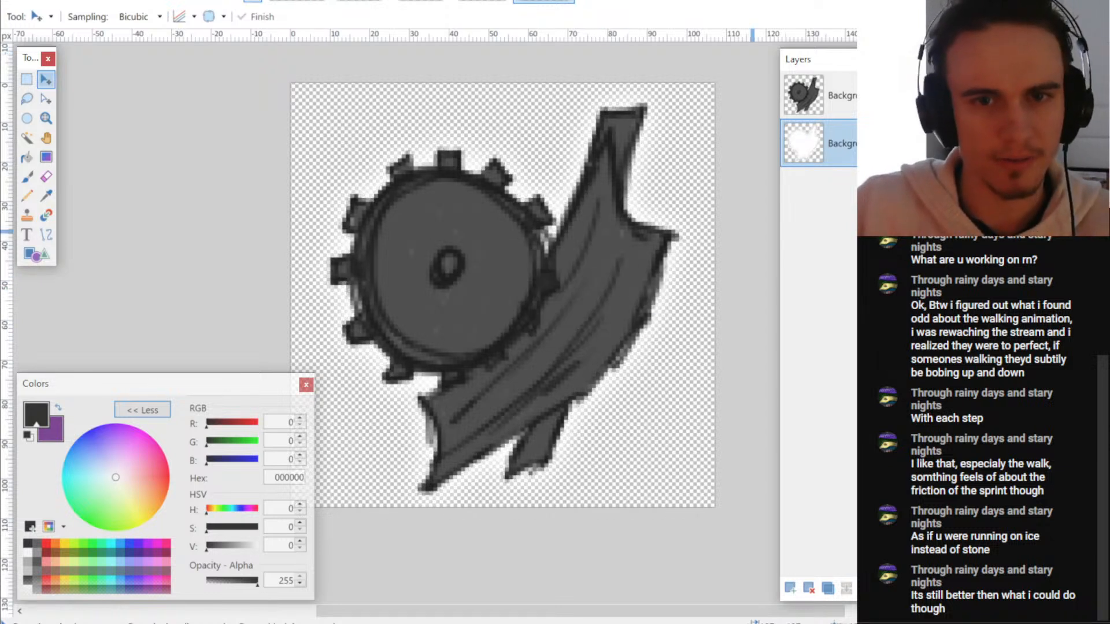
click(911, 143)
click(884, 95)
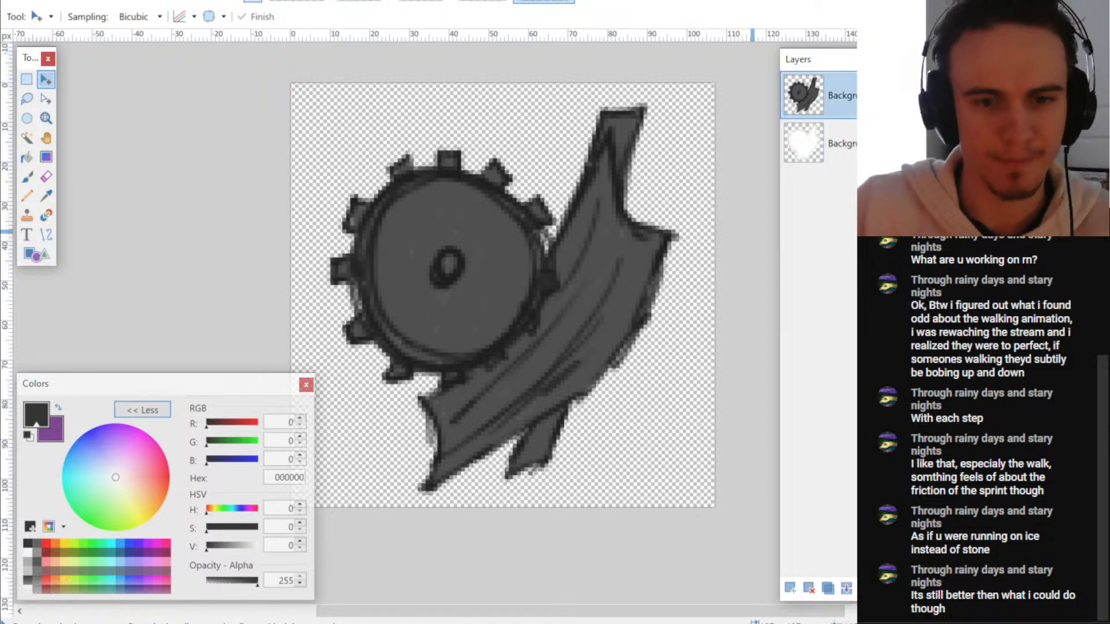
- Add a new empty layer above the gear-and-blade sprite layer, discarding the accidental duplicate
click(828, 591)
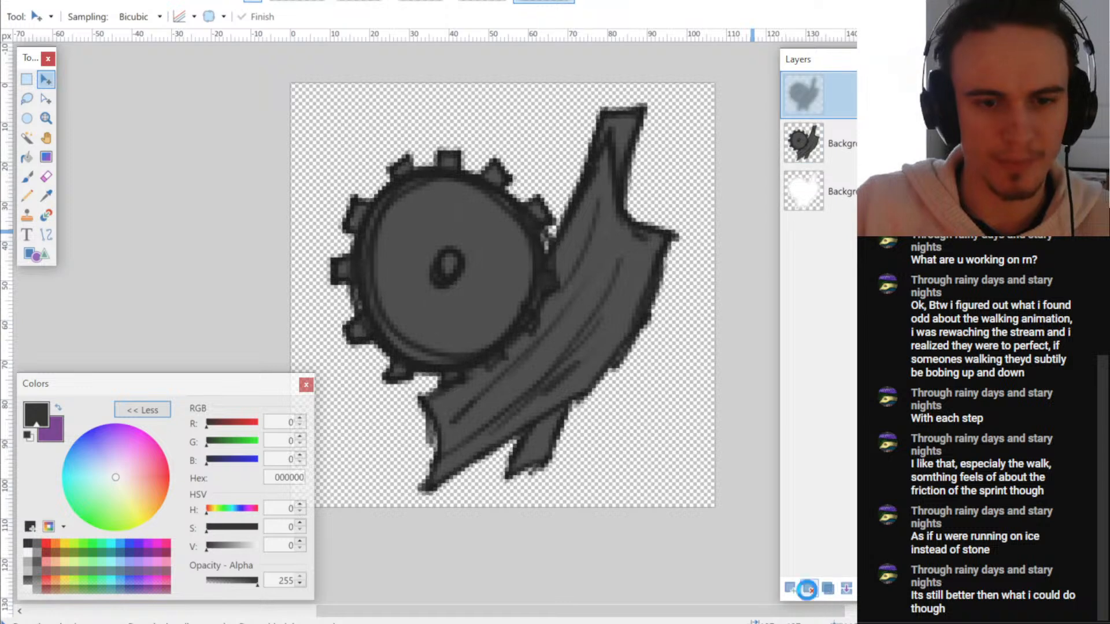
click(808, 588)
click(790, 588)
- Lower the opacity of the sprite's Background layer to make it a semi-transparent tracing guide
double_click(833, 143)
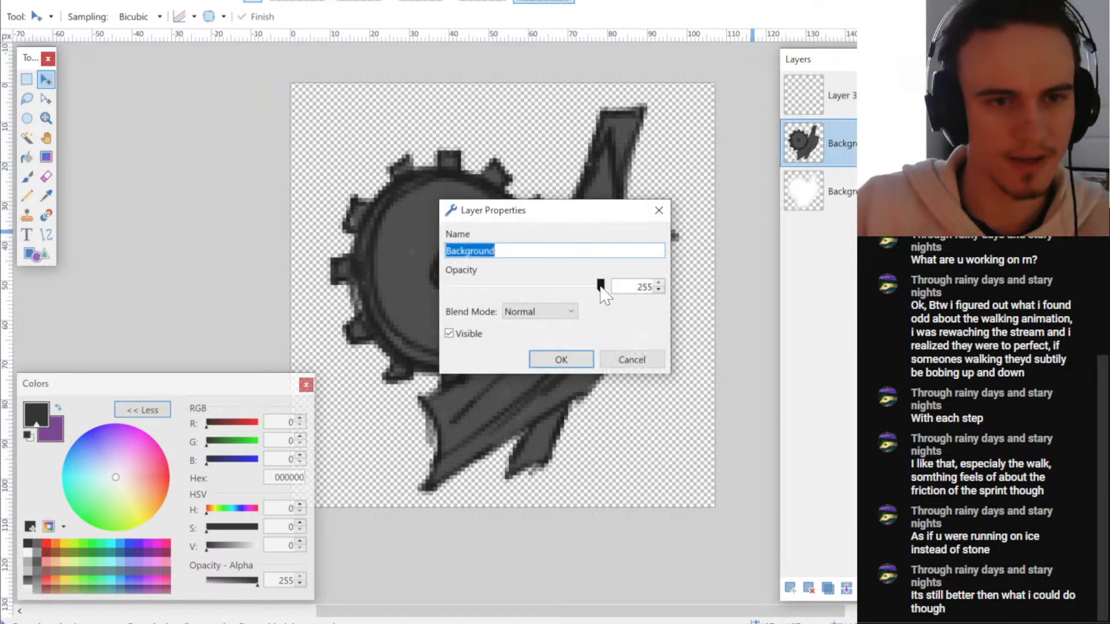
drag(600, 285, 549, 286)
click(560, 359)
scroll(532, 310, up, 3)
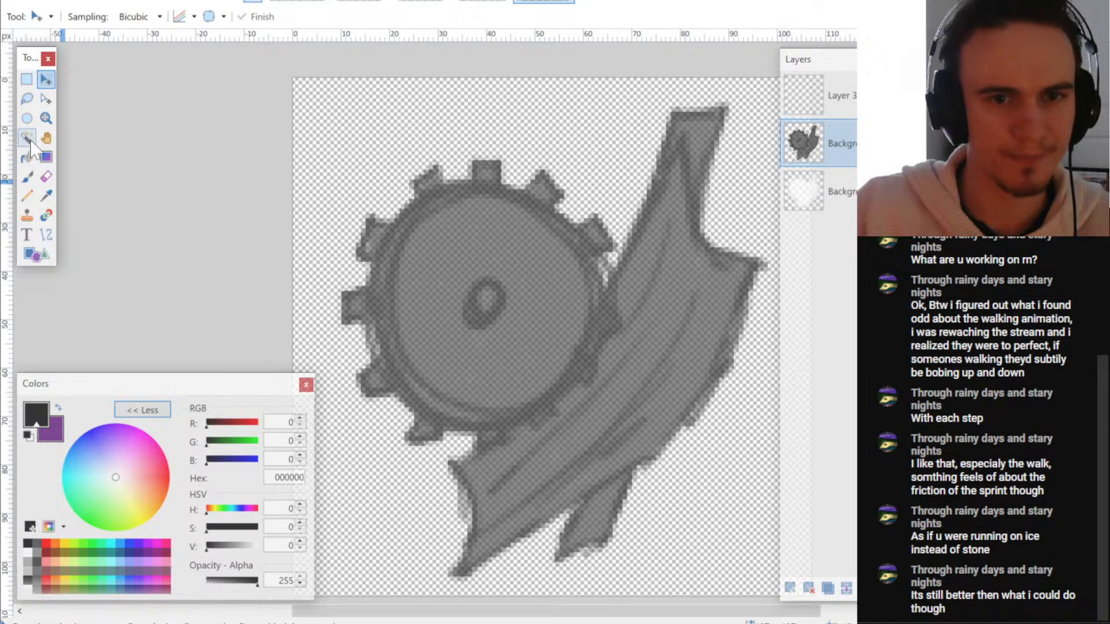
- Sample the outline color as primary and the gear's grey fill as secondary, and darken the primary color to black (000000)
click(47, 195)
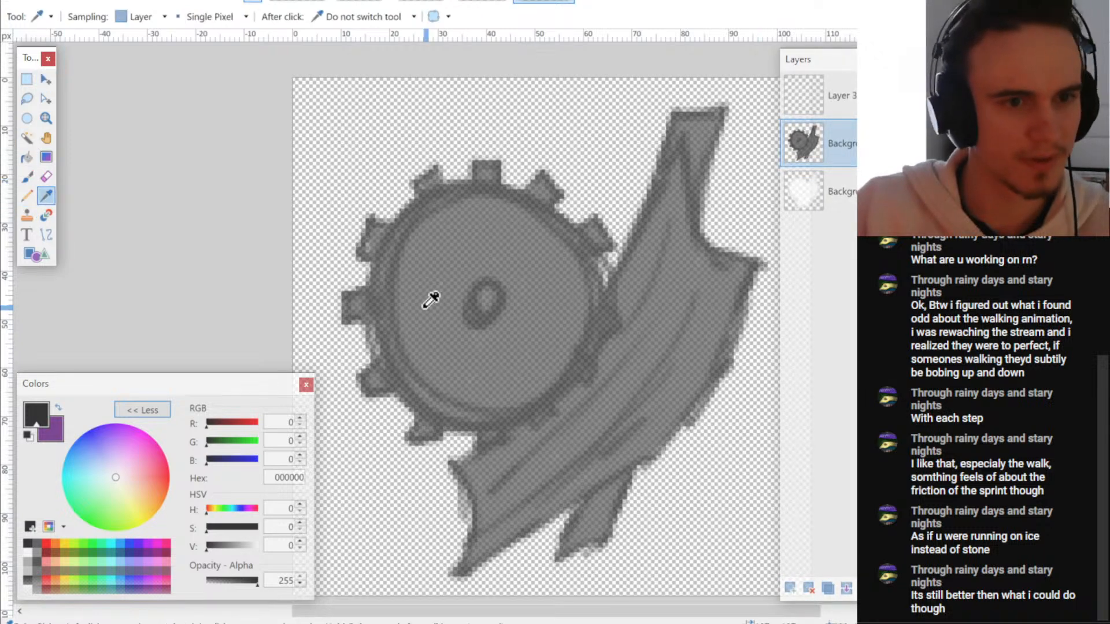
click(373, 253)
right_click(426, 253)
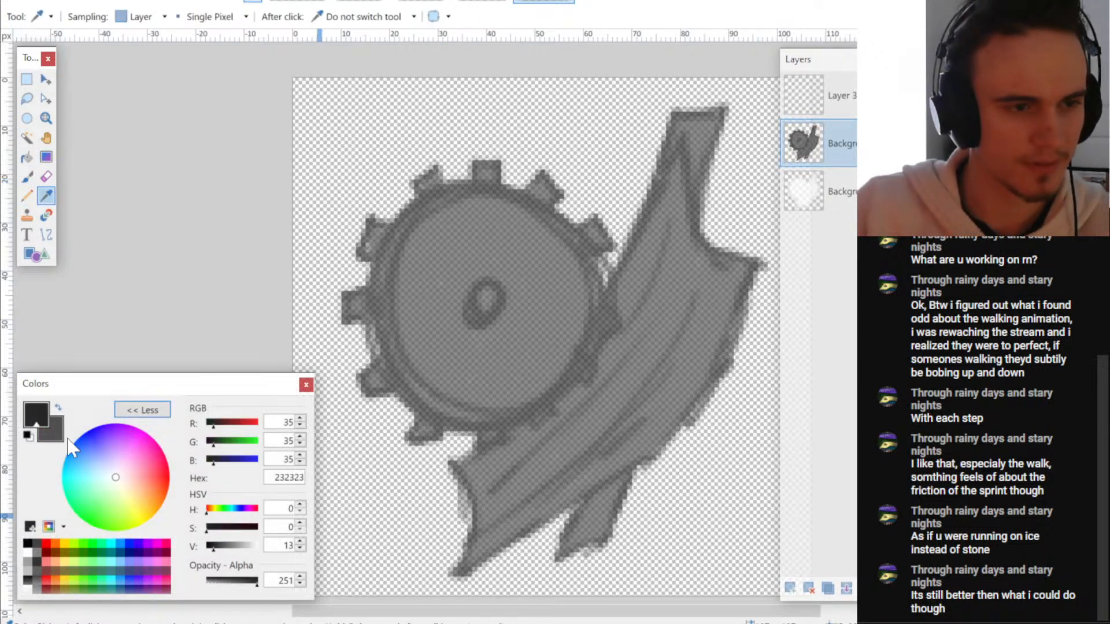
drag(227, 544, 196, 547)
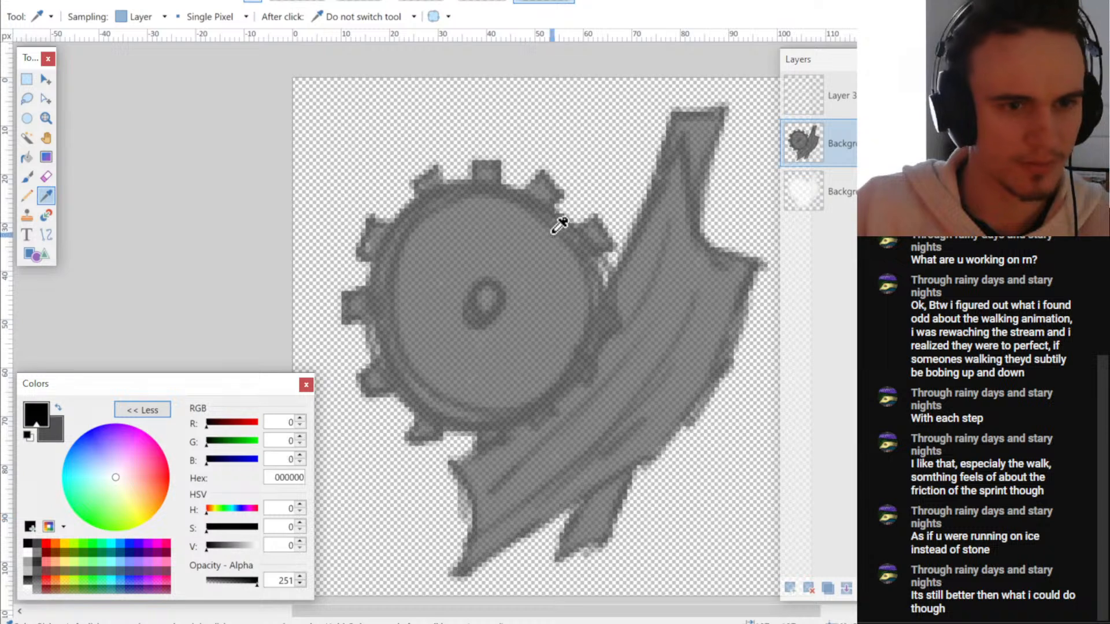
- On the new empty layer, trace the gear's upper teeth and rim with a size 3 black brush
scroll(606, 237, up, 1)
click(821, 96)
key(b)
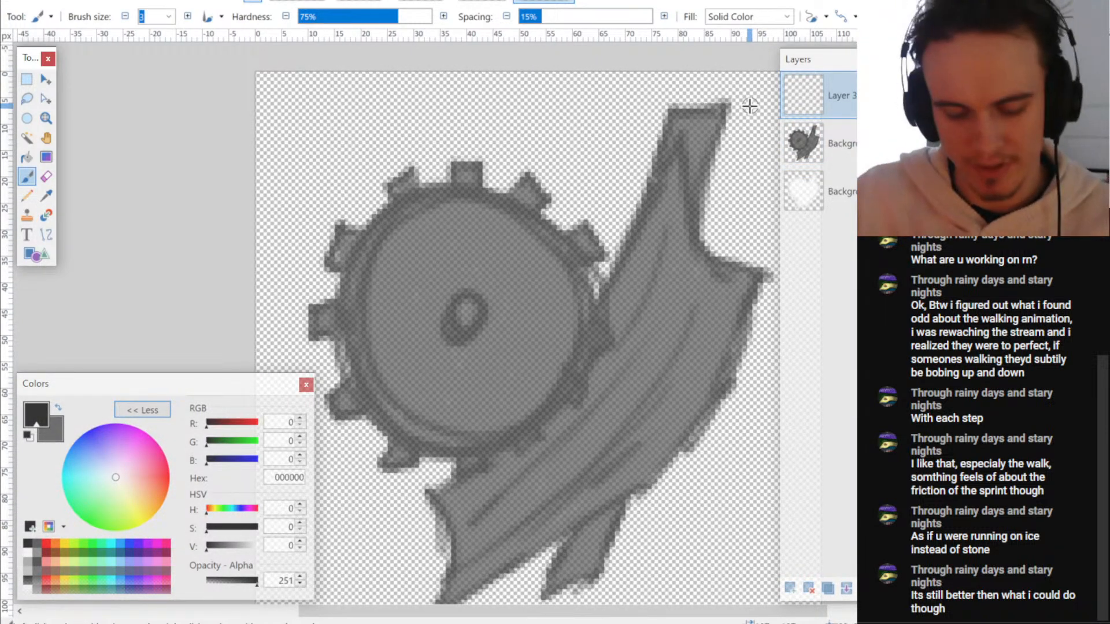
drag(473, 223, 419, 209)
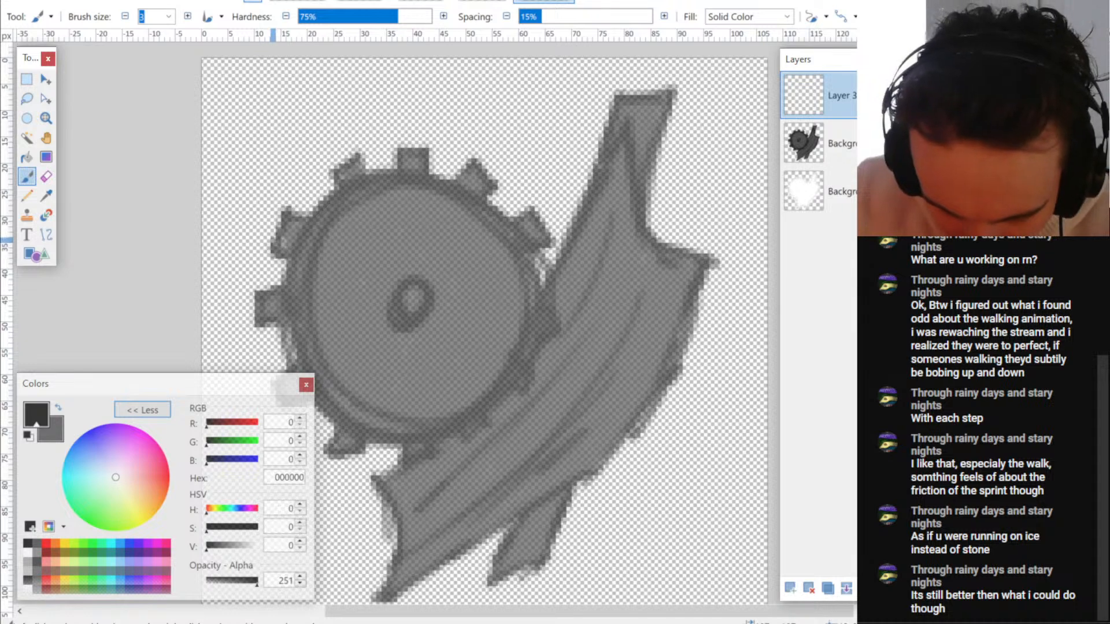
mouse_move(281, 252)
mouse_down()
mouse_move(291, 212)
mouse_move(315, 218)
mouse_move(358, 158)
mouse_move(367, 161)
mouse_move(357, 182)
mouse_move(397, 182)
mouse_move(408, 173)
mouse_move(396, 168)
mouse_move(431, 147)
mouse_move(404, 167)
mouse_move(429, 160)
mouse_move(500, 203)
mouse_move(529, 260)
mouse_up()
drag(510, 213, 548, 240)
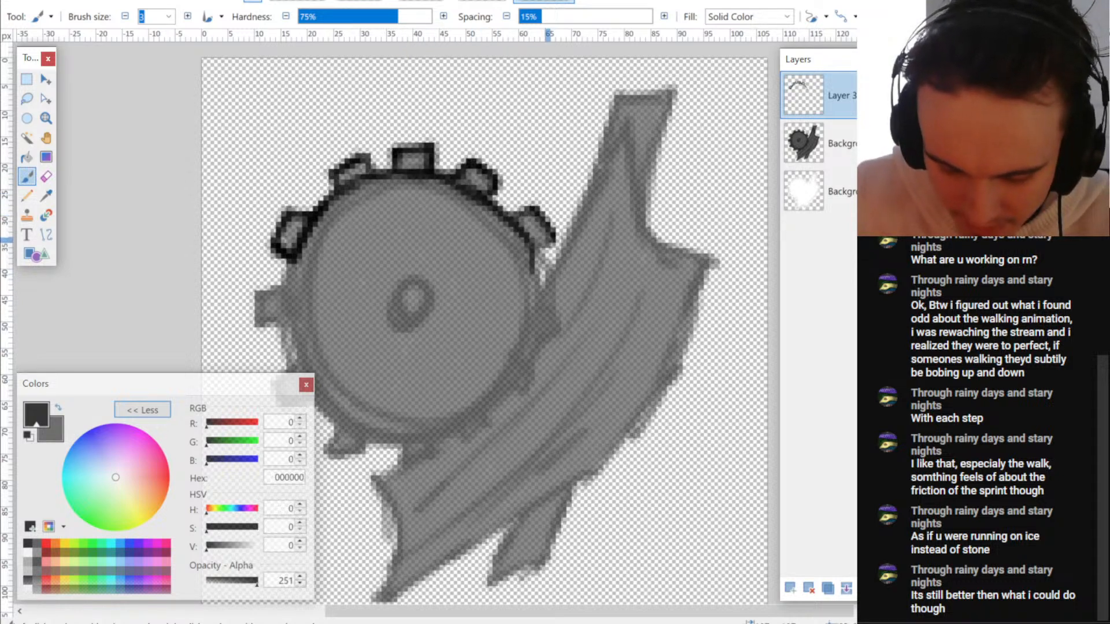
- Trace the teeth and outer rim along the gear's left side and bottom in black
scroll(352, 225, down, 3)
mouse_move(300, 144)
mouse_down()
mouse_move(286, 165)
mouse_move(307, 165)
mouse_up()
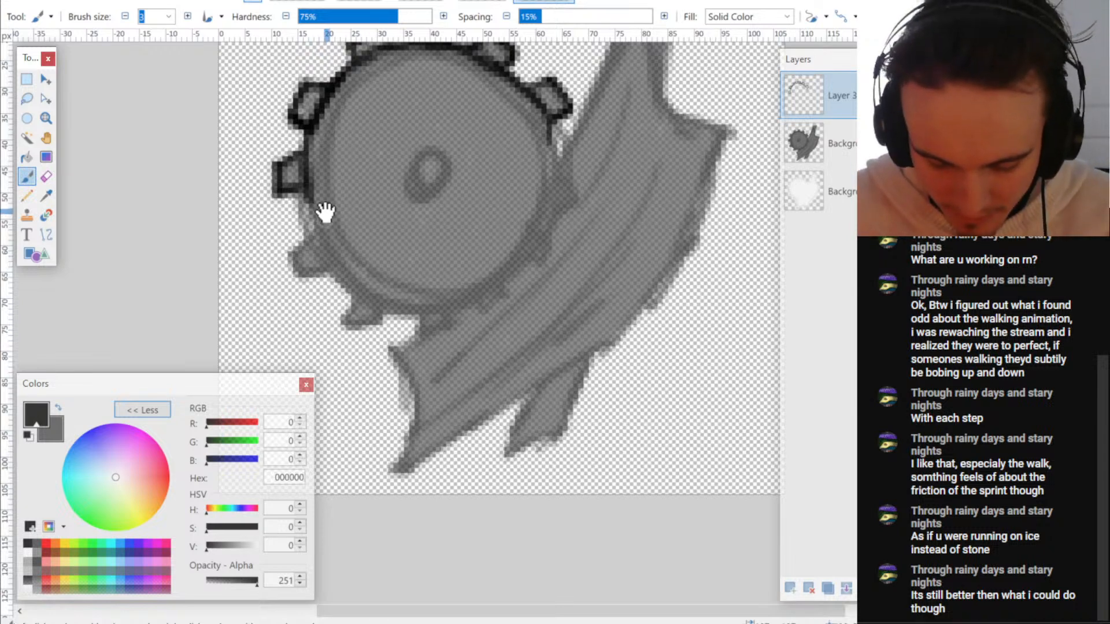
scroll(321, 211, up, 1)
mouse_move(305, 142)
mouse_down()
mouse_move(312, 254)
mouse_move(358, 310)
mouse_move(370, 215)
mouse_up()
mouse_move(297, 200)
mouse_down()
mouse_move(291, 233)
mouse_move(344, 233)
mouse_move(340, 255)
mouse_move(375, 275)
mouse_move(420, 269)
mouse_move(406, 231)
mouse_up()
mouse_move(315, 227)
mouse_down()
mouse_move(435, 225)
mouse_move(478, 197)
mouse_move(520, 138)
mouse_move(494, 193)
mouse_move(509, 185)
mouse_move(520, 132)
mouse_up()
- Trace the gear's remaining right-hand teeth, its inner ring and the oval center hole
scroll(519, 181, up, 3)
mouse_move(519, 180)
mouse_down()
mouse_move(520, 231)
mouse_move(566, 86)
mouse_up()
scroll(535, 191, up, 3)
scroll(555, 188, right, 1)
mouse_move(369, 234)
mouse_down()
mouse_move(350, 289)
mouse_move(377, 232)
mouse_up()
mouse_move(306, 153)
mouse_down()
mouse_move(258, 240)
mouse_move(271, 332)
mouse_move(346, 373)
mouse_move(493, 332)
mouse_move(414, 366)
mouse_move(431, 370)
mouse_move(468, 297)
mouse_up()
mouse_move(339, 166)
mouse_down()
mouse_move(343, 147)
mouse_move(465, 226)
mouse_move(475, 305)
mouse_up()
drag(311, 342, 375, 375)
- Trace the upper end of the blade, including its pointed tip and the notch beside it
scroll(527, 275, up, 3)
scroll(528, 276, right, 2)
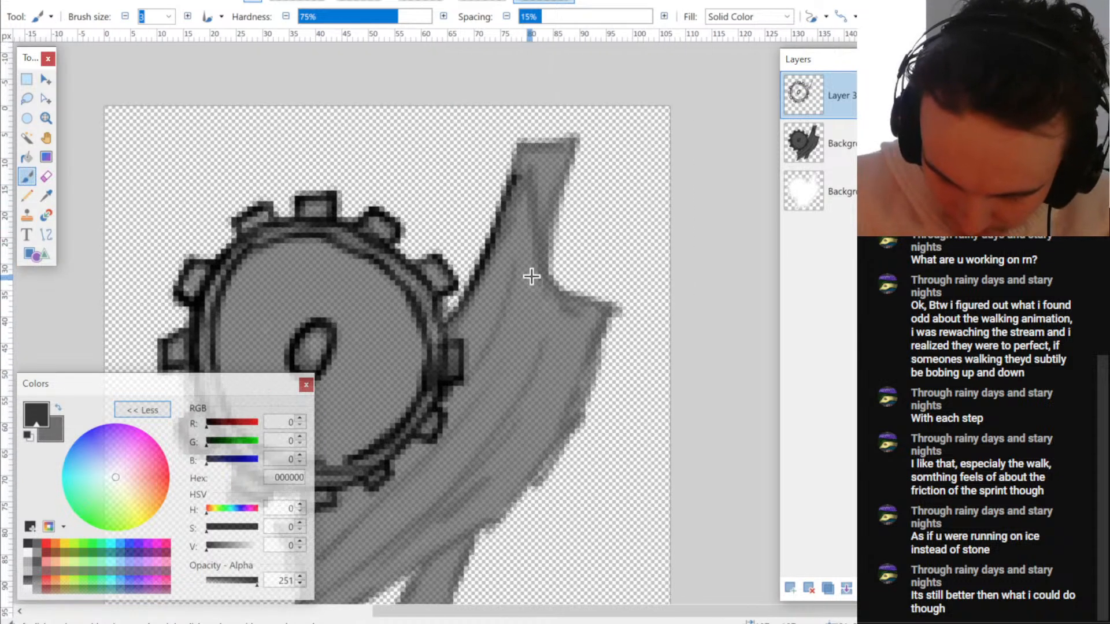
mouse_move(483, 260)
mouse_down()
mouse_move(513, 154)
mouse_move(509, 176)
mouse_move(542, 217)
mouse_move(543, 257)
mouse_move(577, 303)
mouse_up()
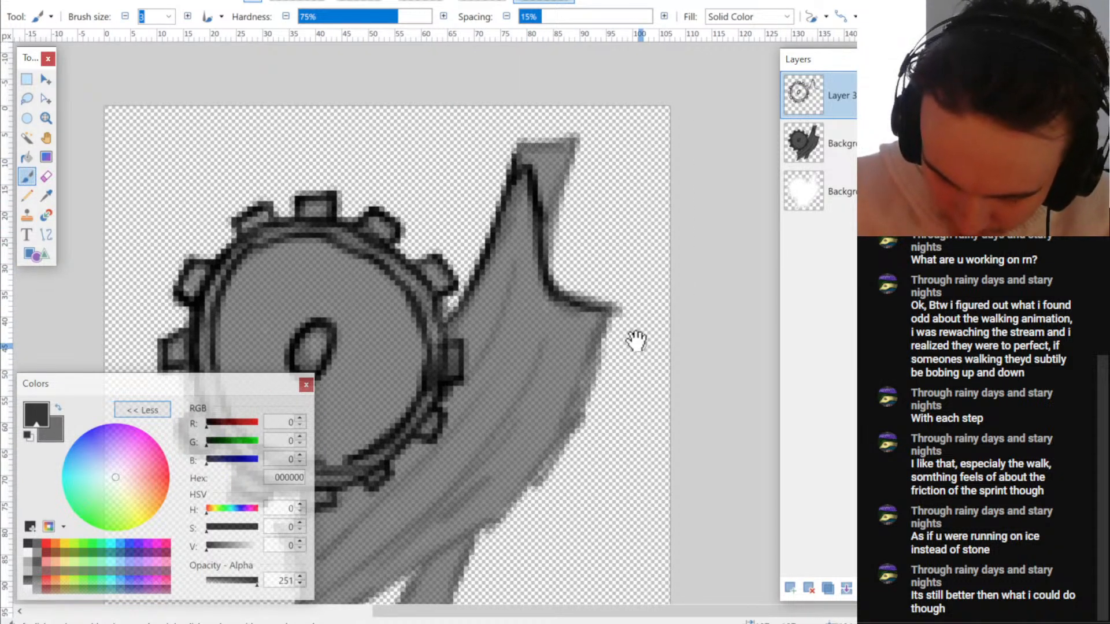
scroll(636, 341, down, 2)
mouse_move(525, 94)
mouse_down()
mouse_move(569, 145)
mouse_move(552, 237)
mouse_up()
- Trace the blade's curved outer right edge and its pointed lower-left end
scroll(624, 191, down, 3)
scroll(624, 191, left, 1)
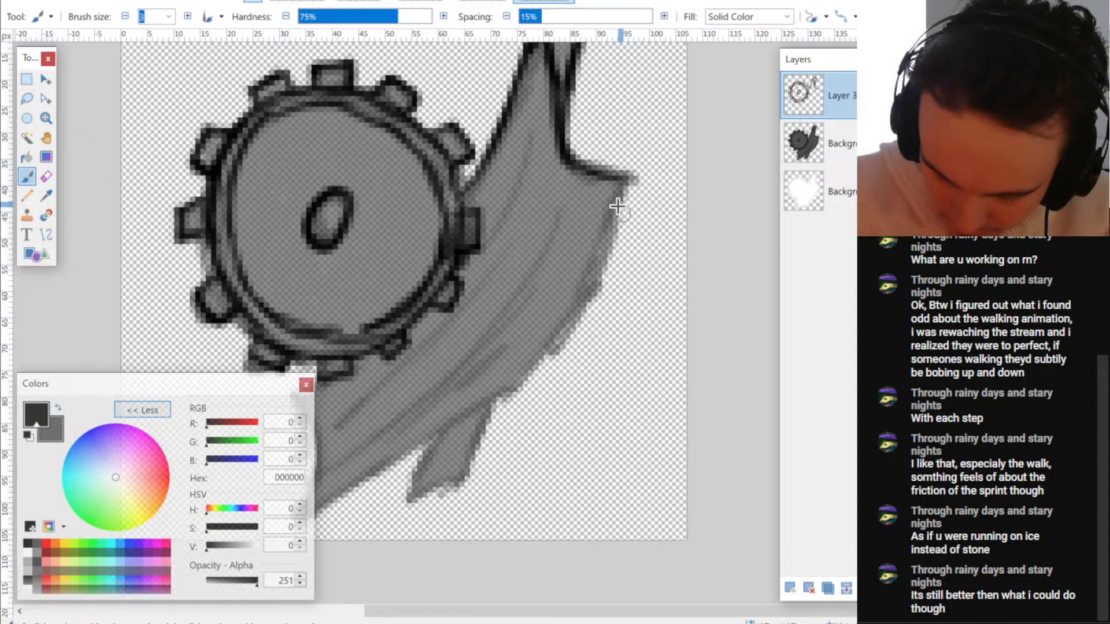
drag(617, 206, 597, 255)
scroll(664, 297, down, 3)
scroll(664, 297, left, 2)
mouse_move(679, 245)
mouse_down()
mouse_move(639, 302)
mouse_move(424, 438)
mouse_move(412, 358)
mouse_move(449, 297)
mouse_move(458, 302)
mouse_up()
scroll(496, 409, up, 2)
scroll(496, 409, right, 2)
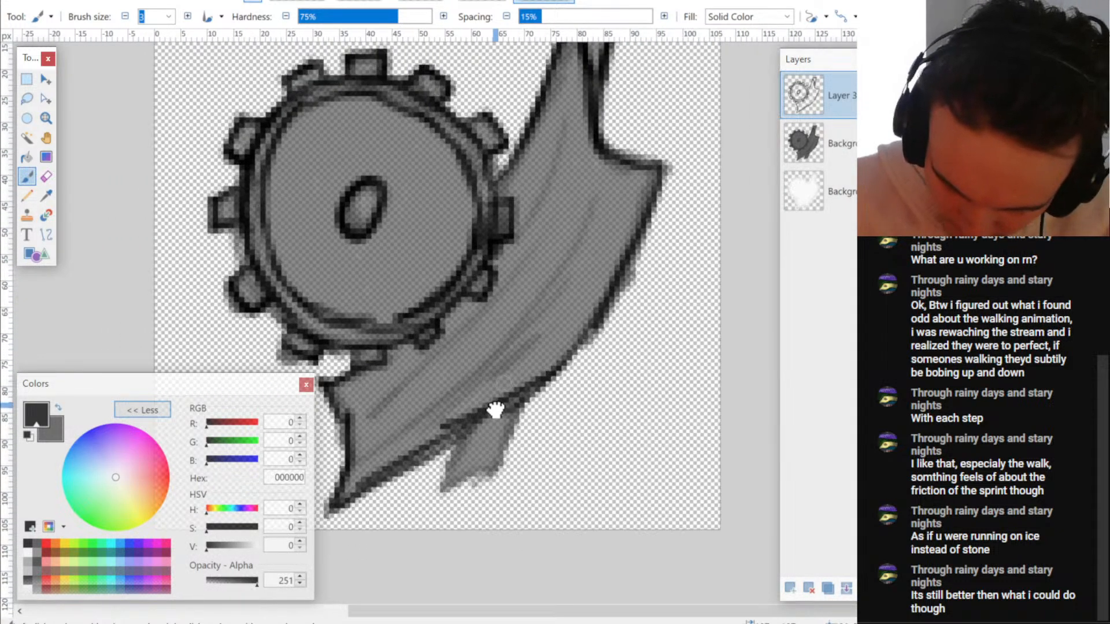
- Draw the crease lines inside the blade and outline the small prong beneath it
scroll(495, 409, right, 2)
mouse_move(369, 413)
mouse_down()
mouse_move(562, 168)
mouse_move(567, 233)
mouse_move(421, 401)
mouse_move(498, 355)
mouse_move(478, 456)
mouse_move(435, 491)
mouse_move(491, 460)
mouse_up()
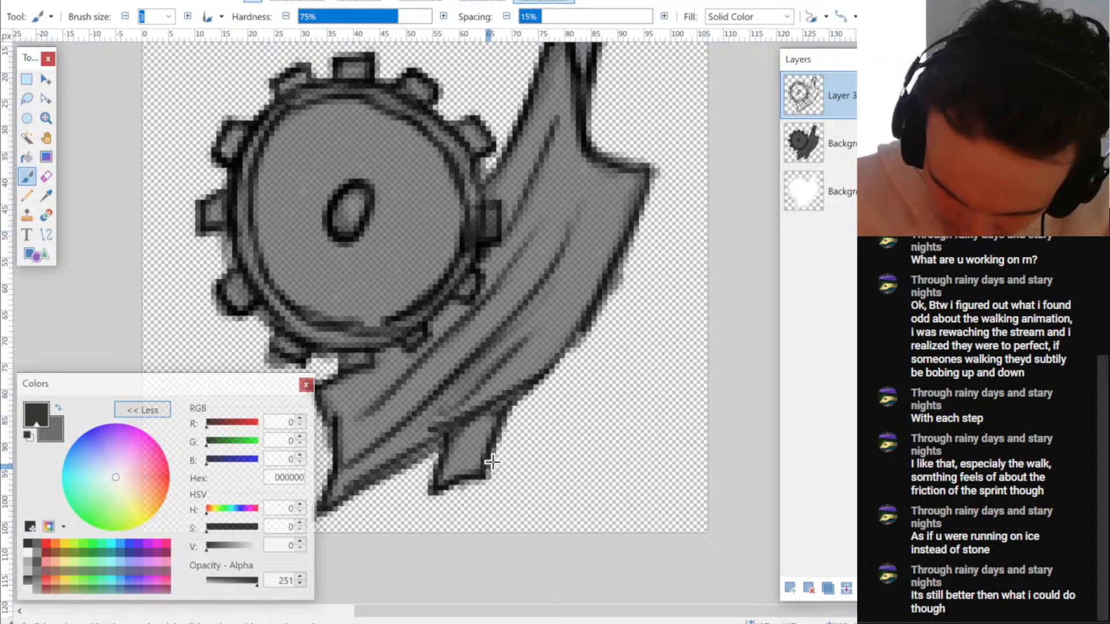
scroll(595, 309, up, 2)
scroll(595, 309, right, 1)
mouse_move(457, 299)
mouse_down()
mouse_move(453, 280)
mouse_move(445, 320)
mouse_up()
ctrl+scroll(445, 319, down, 1)
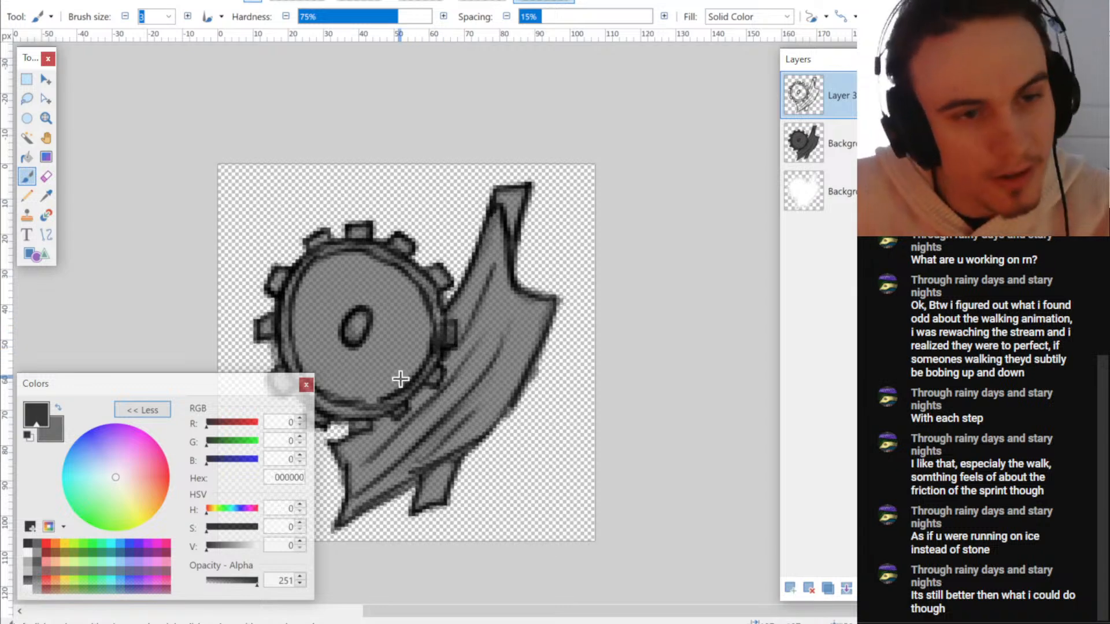
scroll(400, 379, down, 1)
scroll(400, 379, left, 1)
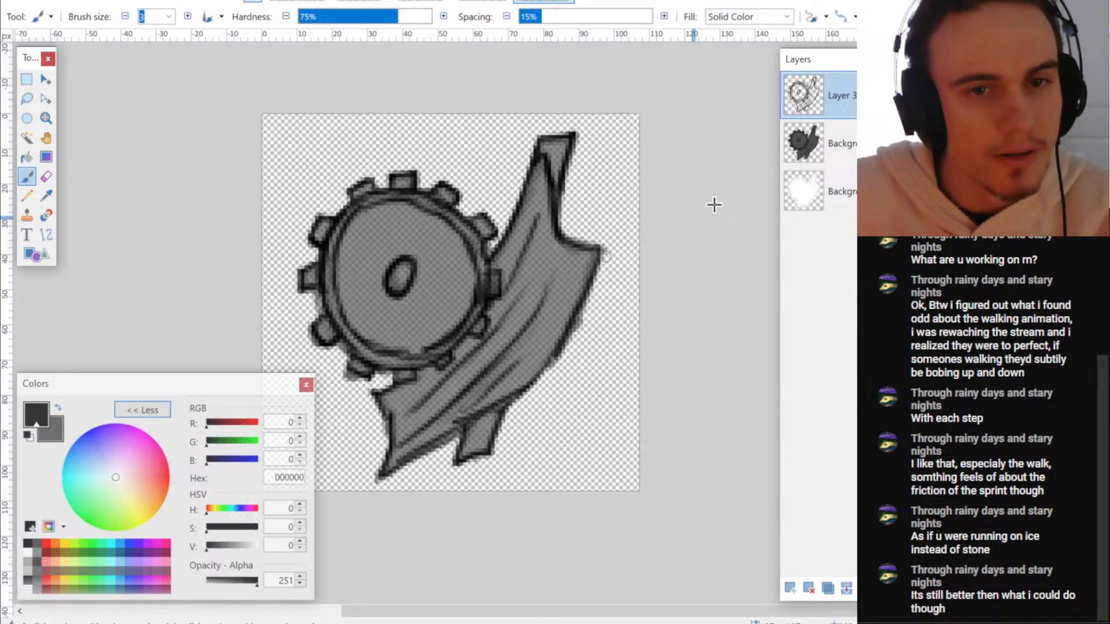
- Duplicate the outline layer, hide the old sprite and the top outline copy, and select the lower copy
click(828, 587)
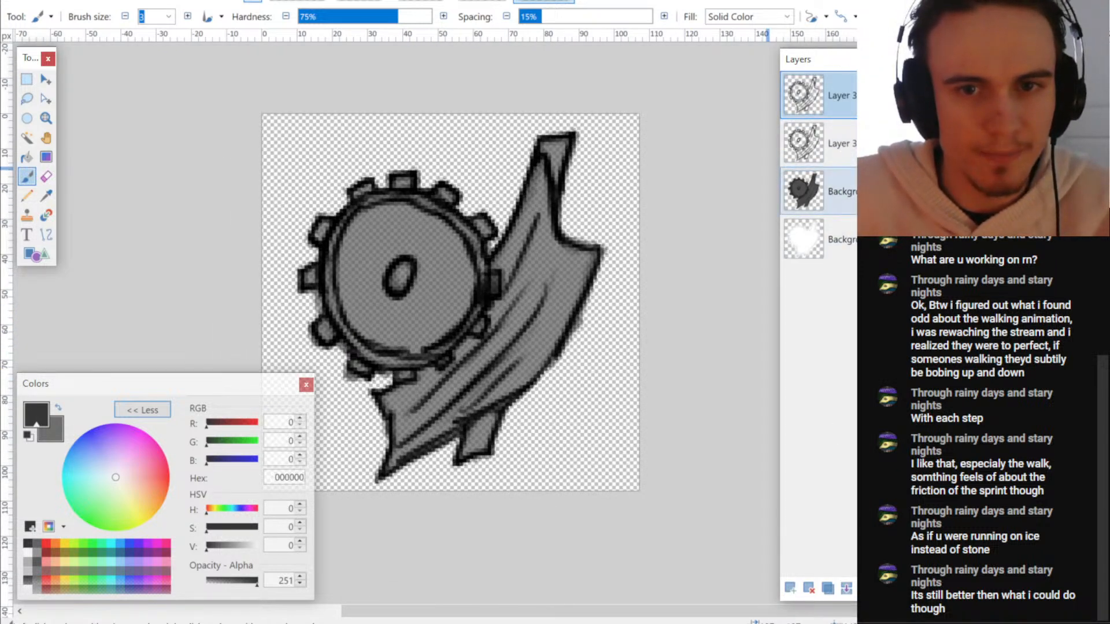
click(904, 191)
click(838, 144)
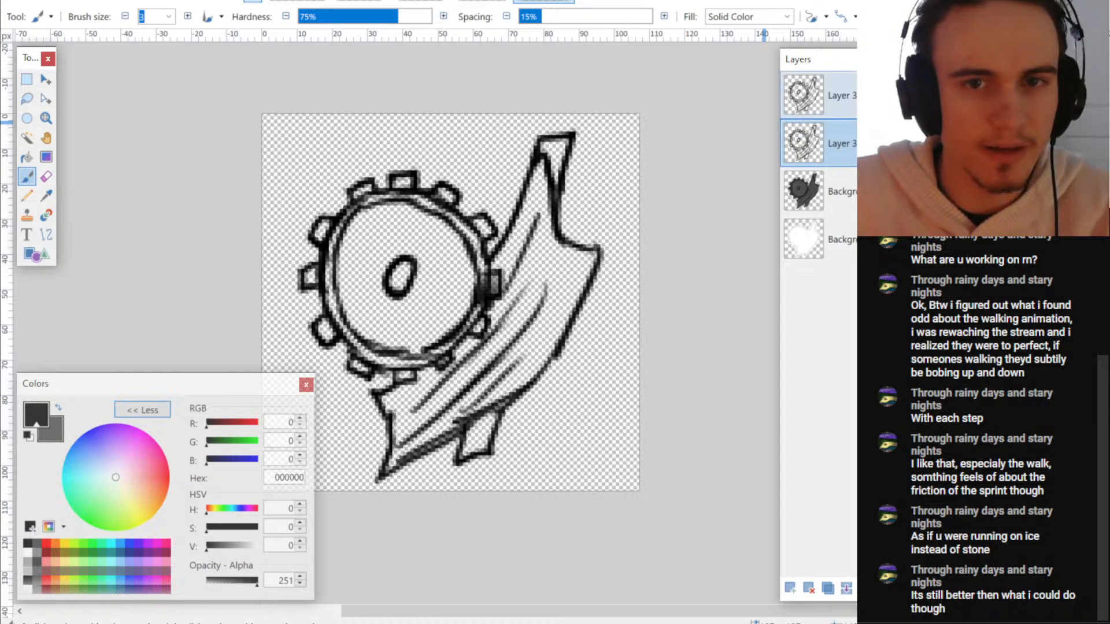
click(904, 96)
click(903, 96)
click(903, 96)
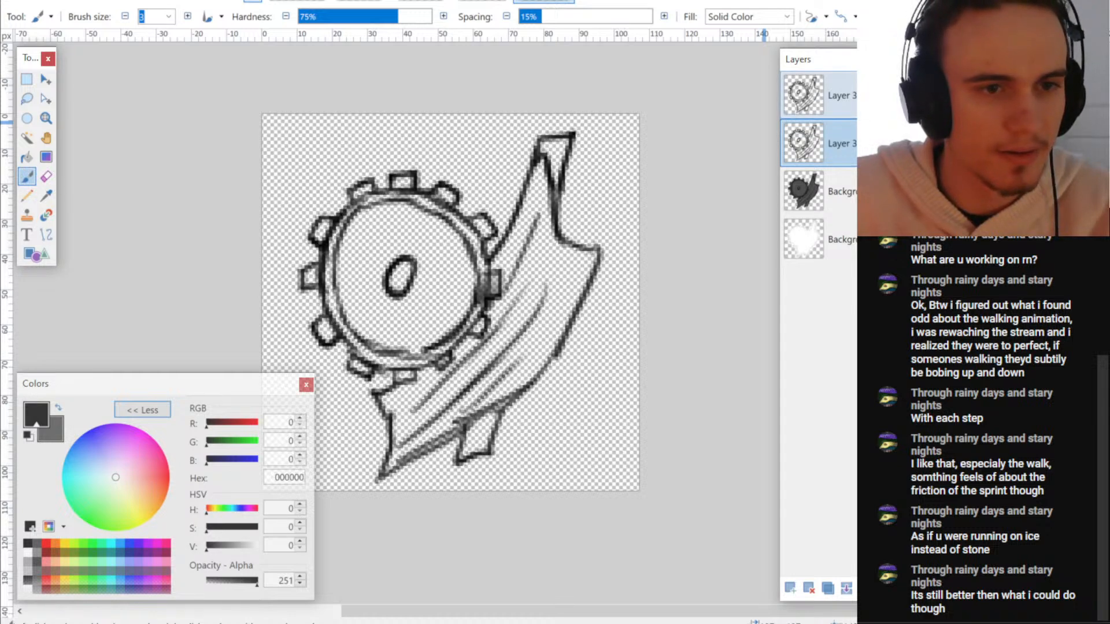
- Select the empty area around the drawing with the Magic Wand at 50% tolerance and invert the selection
click(26, 137)
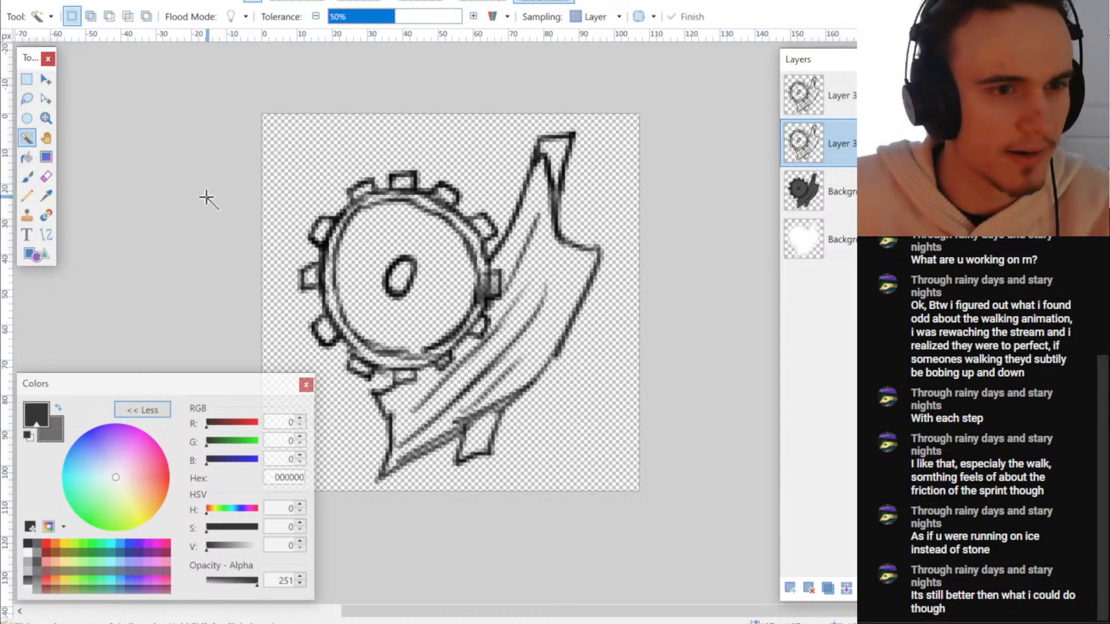
click(289, 154)
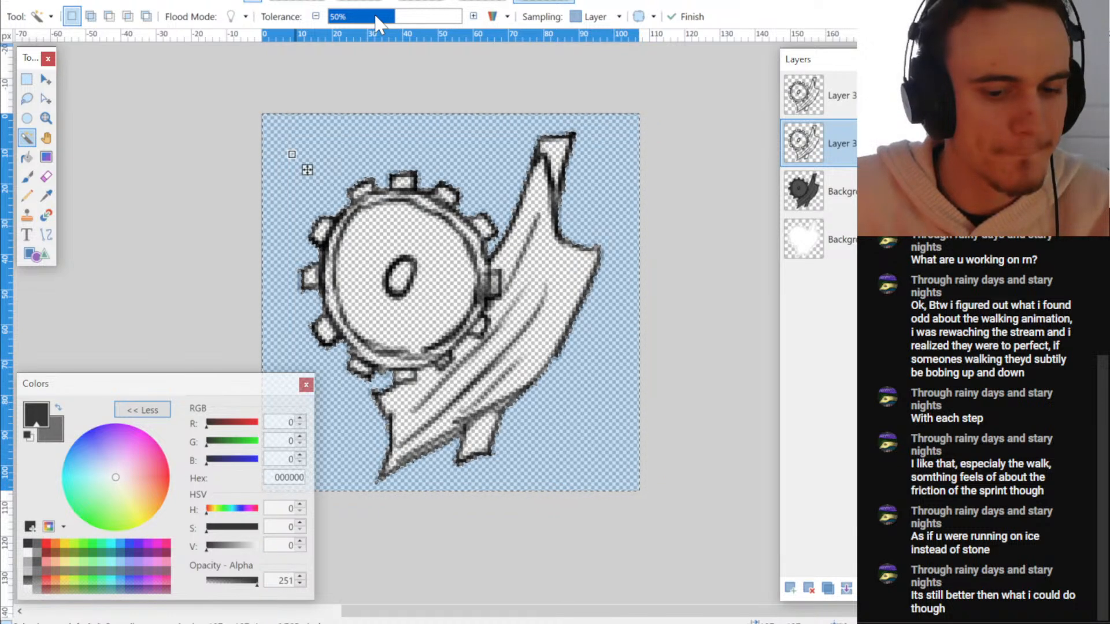
key(ctrl+i)
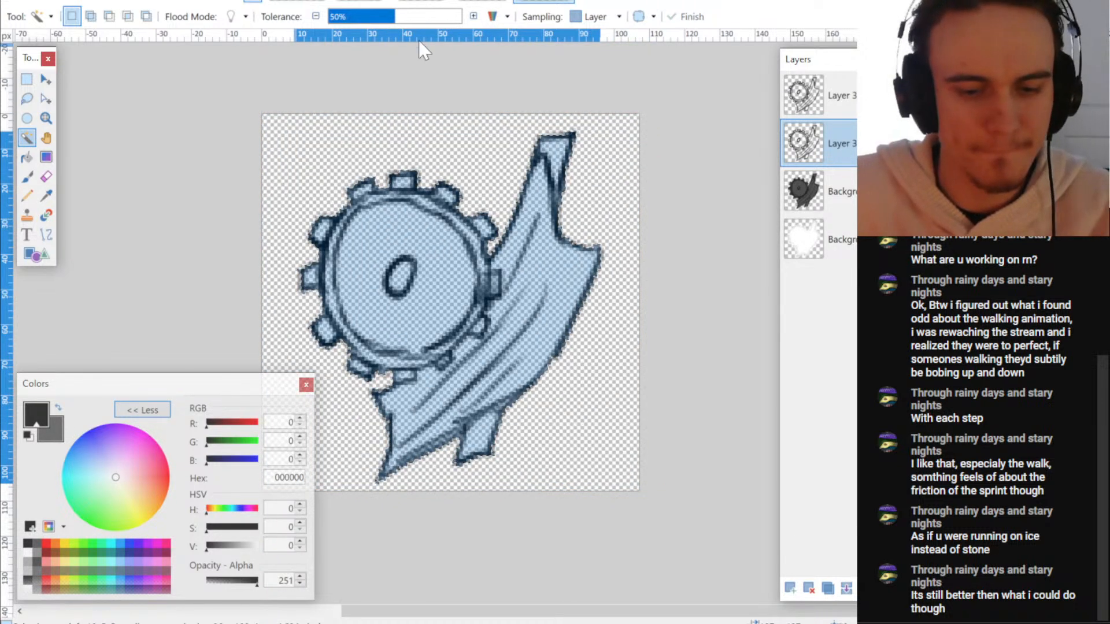
- Fill the selected silhouette with dark grey on a new layer placed above the lower outline copy
key(f)
click(432, 271)
key(ctrl+z)
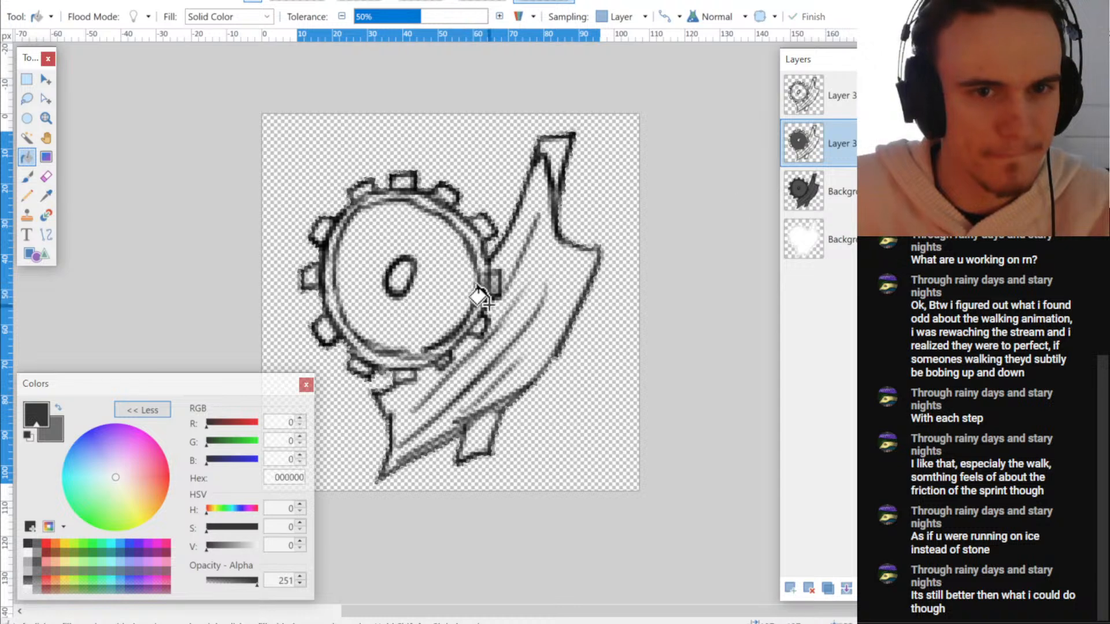
click(790, 587)
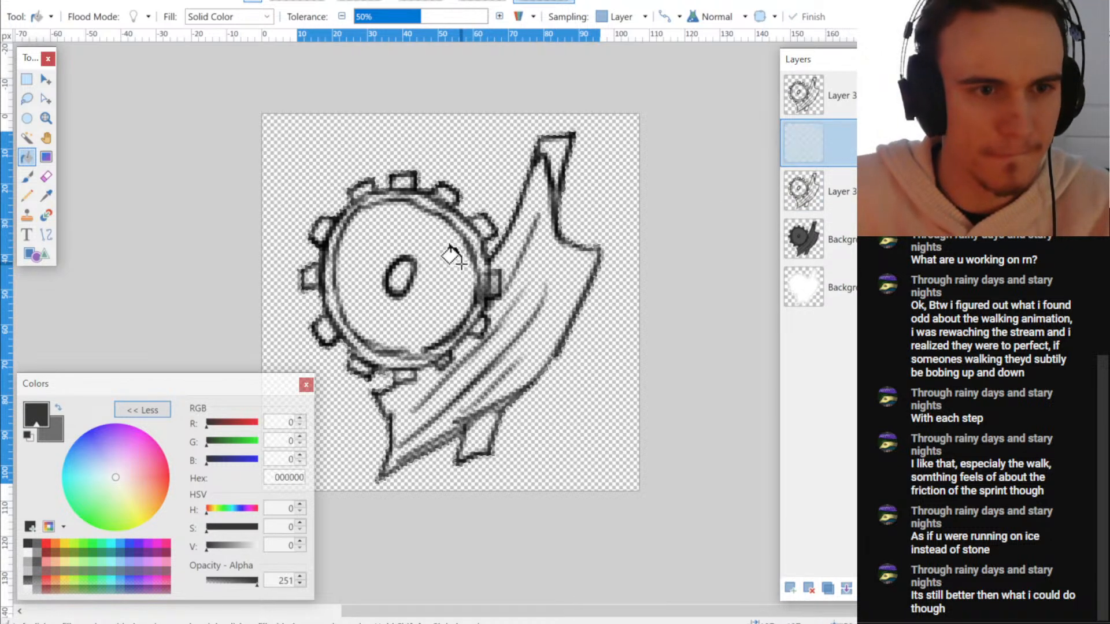
click(455, 252)
- Delete the outline copy that lies beneath the grey fill layer
click(803, 191)
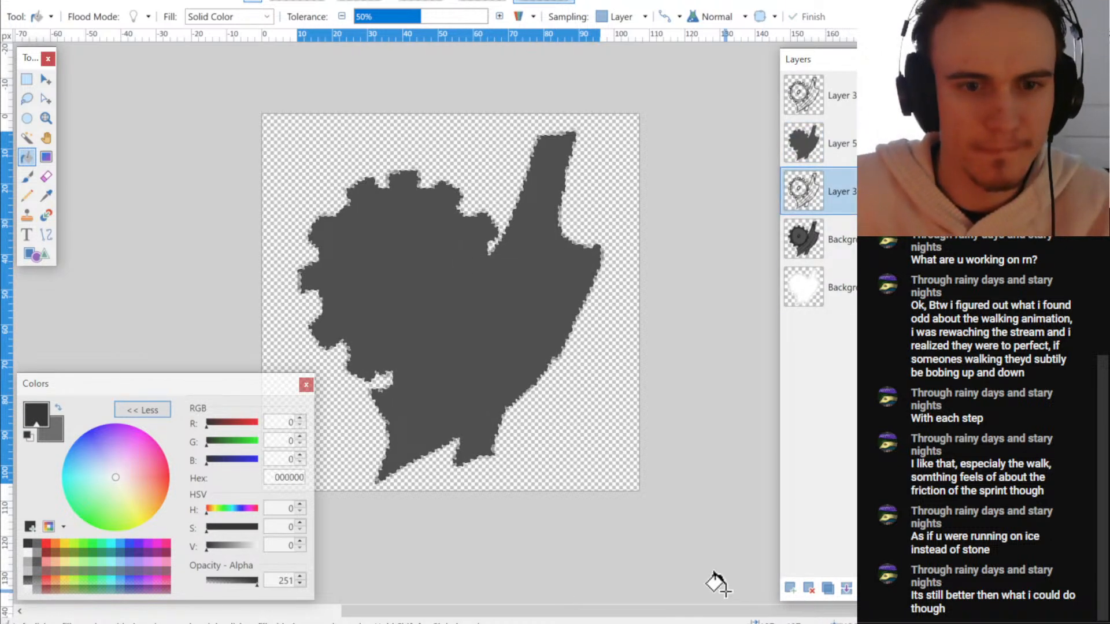
click(808, 587)
scroll(478, 297, down, 1)
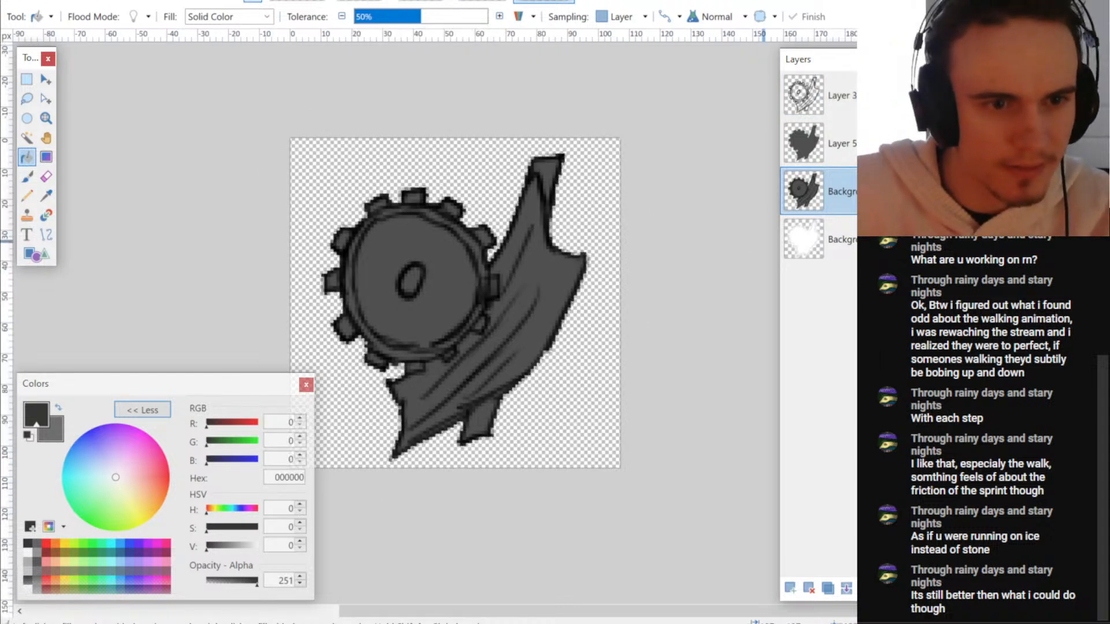
- Merge the top outline layer down into the grey fill layer
click(876, 96)
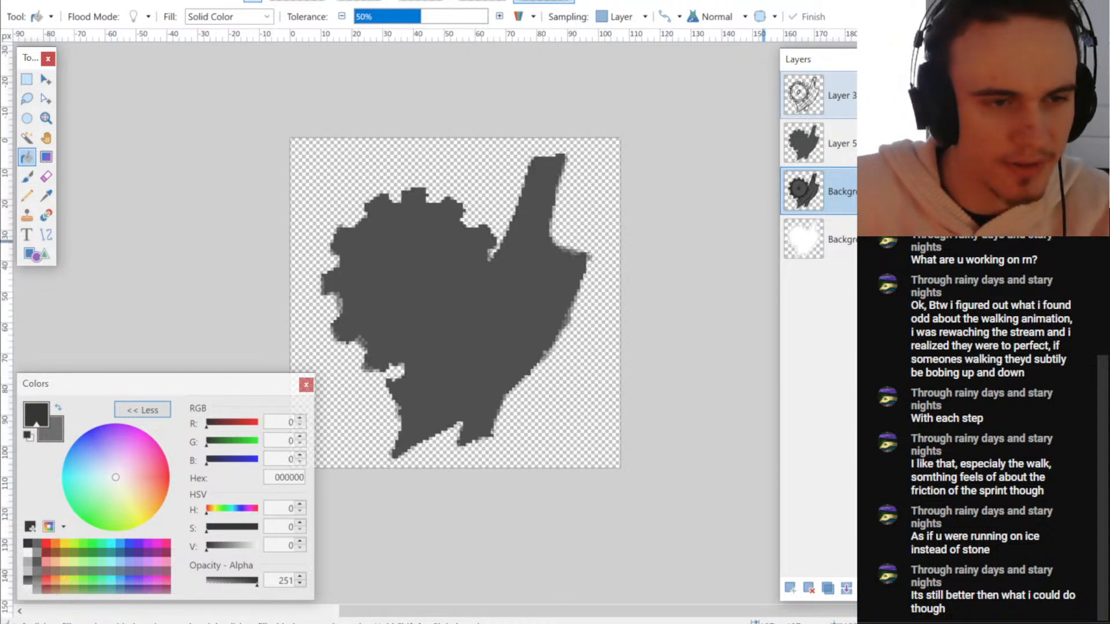
click(875, 96)
click(835, 95)
click(845, 587)
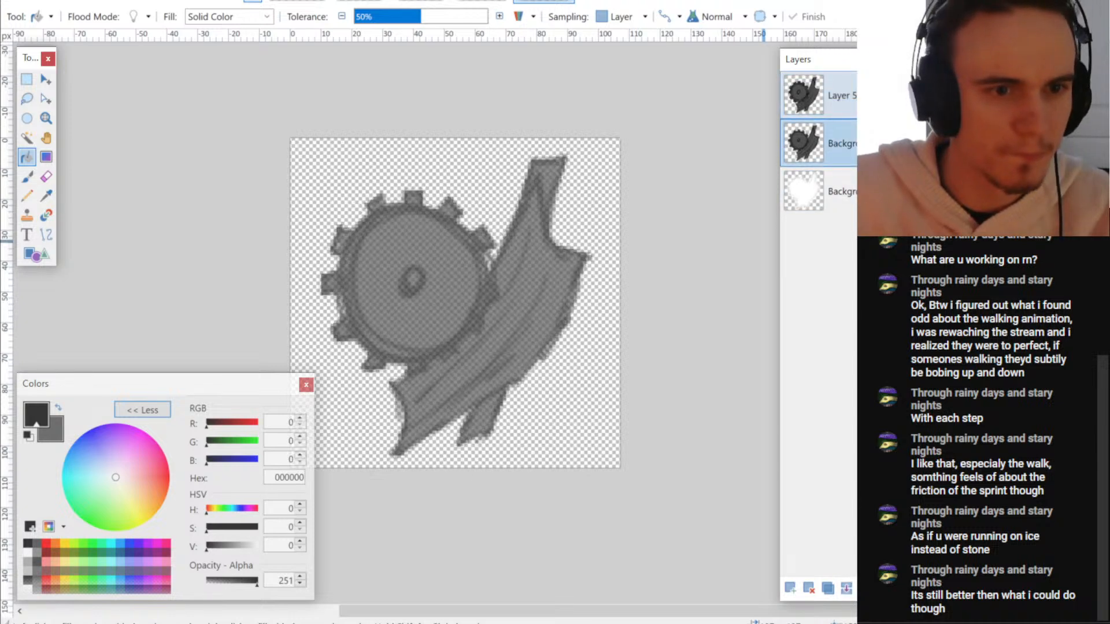
- Restore the original sprite's Background layer to full opacity of 255
double_click(835, 143)
drag(523, 286, 730, 287)
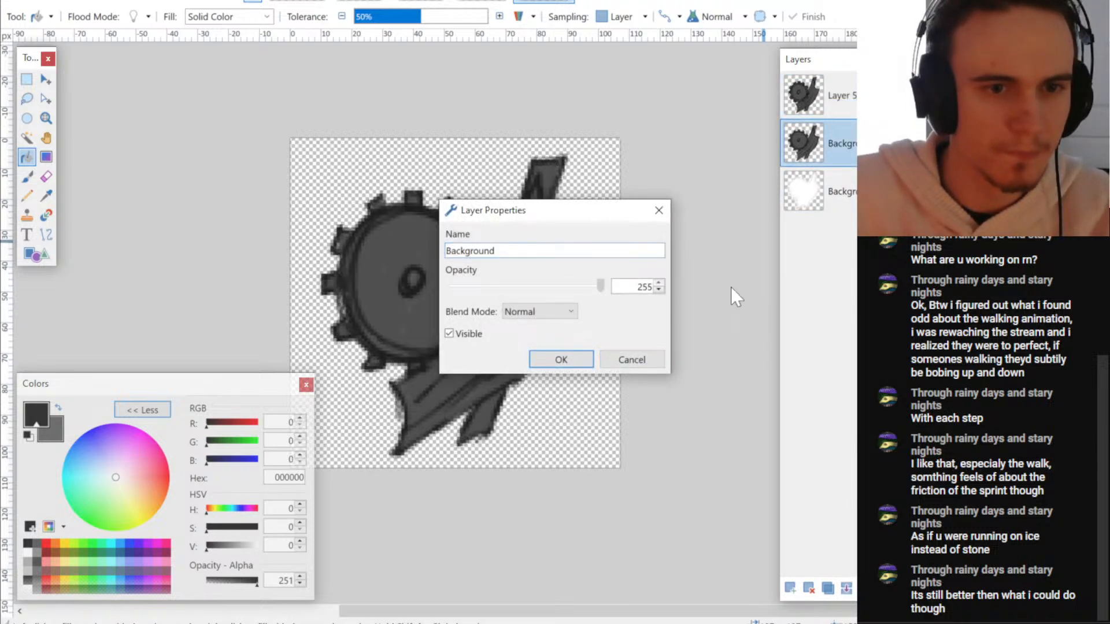
click(553, 360)
- Toggle the redrawn layer's visibility repeatedly to compare it with the original sprite
click(876, 95)
click(875, 95)
click(876, 96)
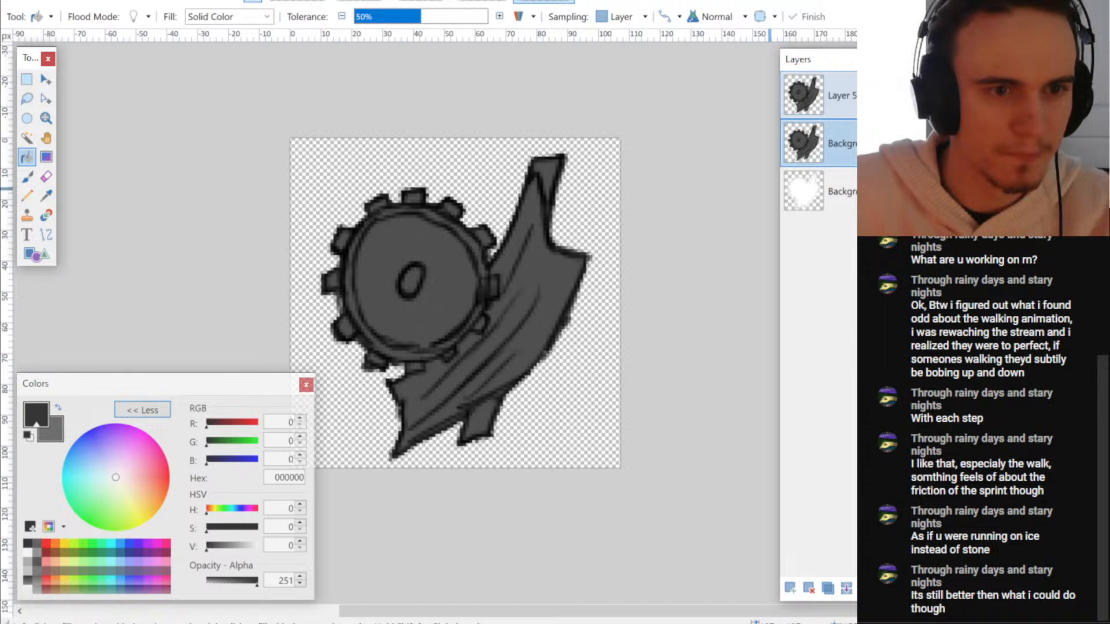
click(876, 96)
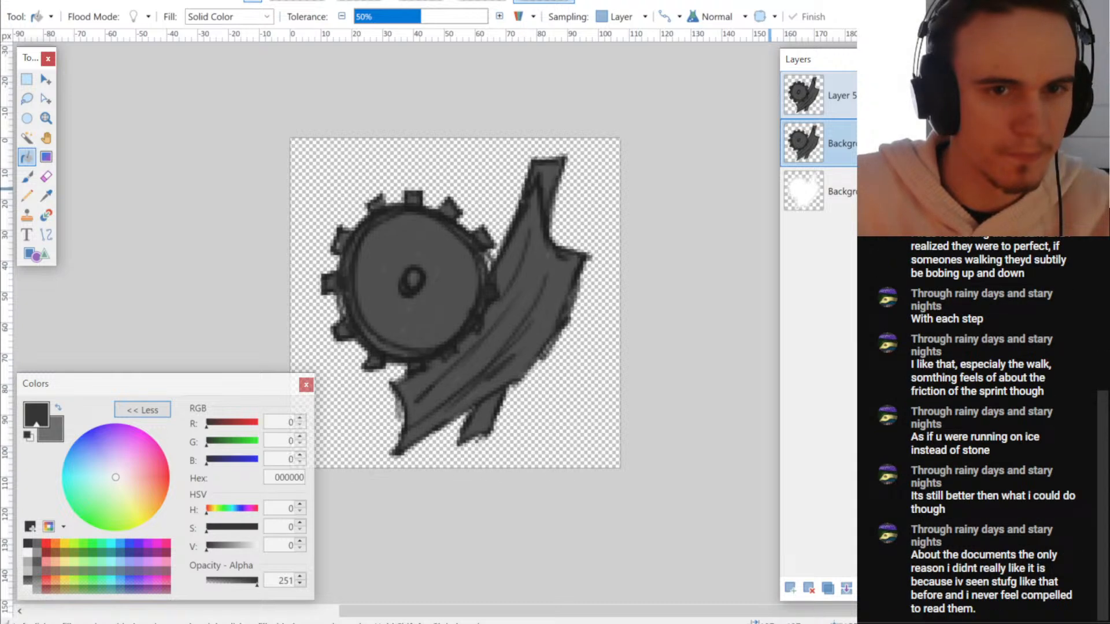
click(876, 95)
click(876, 95)
click(875, 96)
click(875, 96)
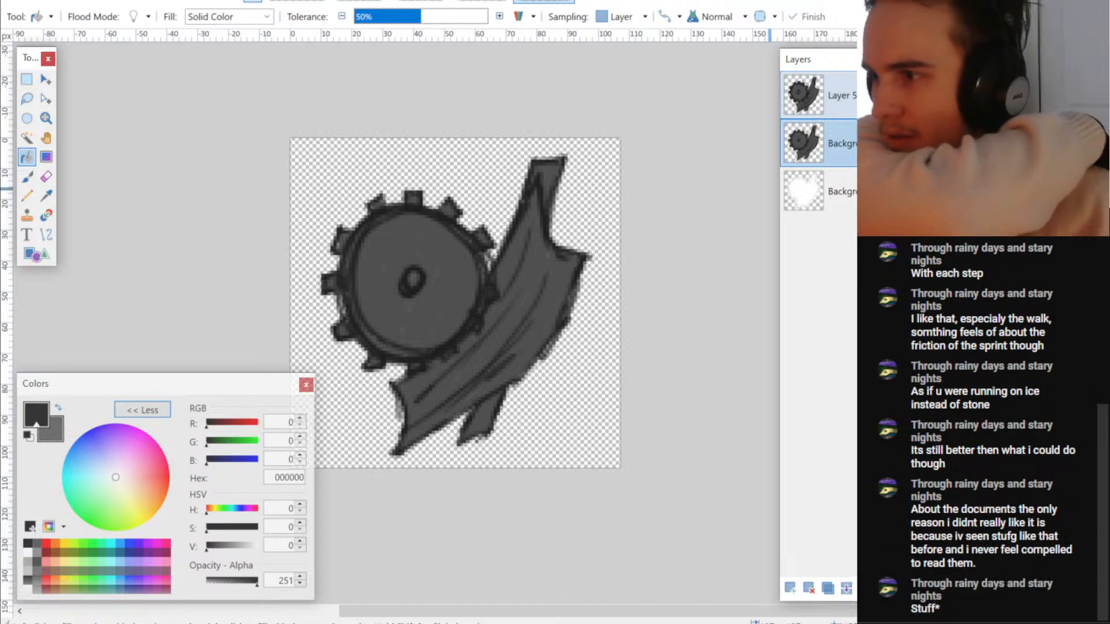
- Undo the recent edits back to before the outline layer was merged into the grey fill layer
click(899, 95)
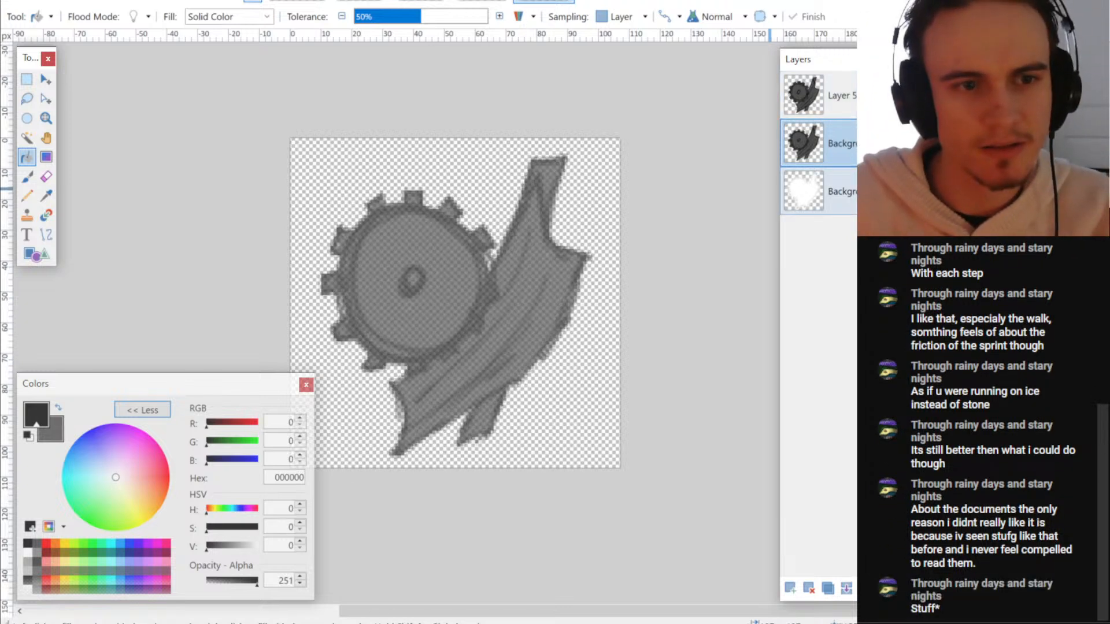
click(898, 143)
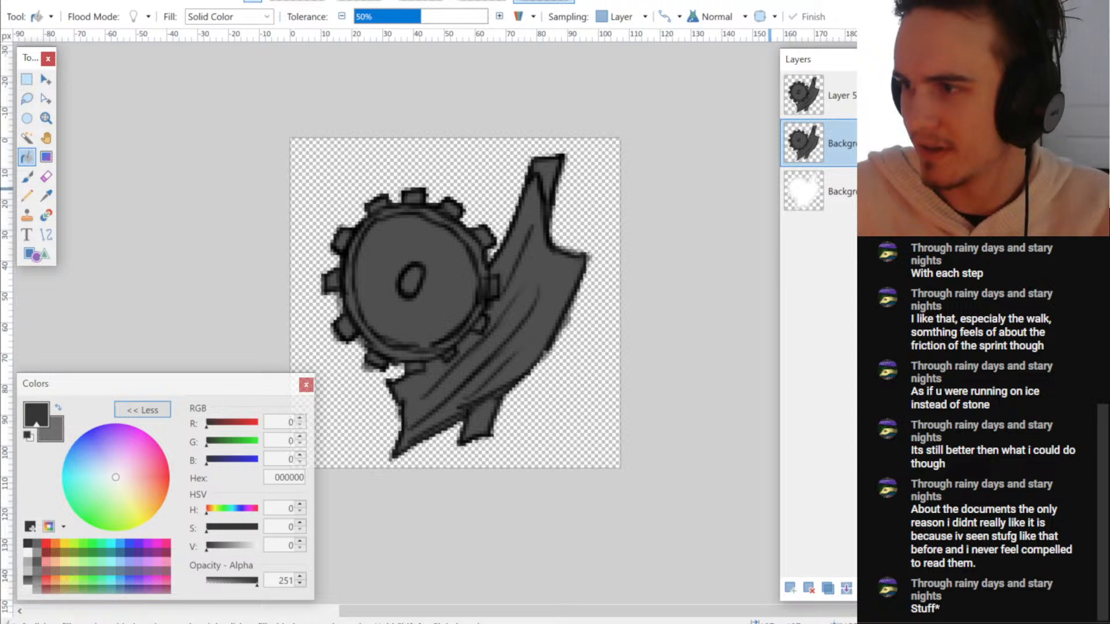
key(ctrl+z)
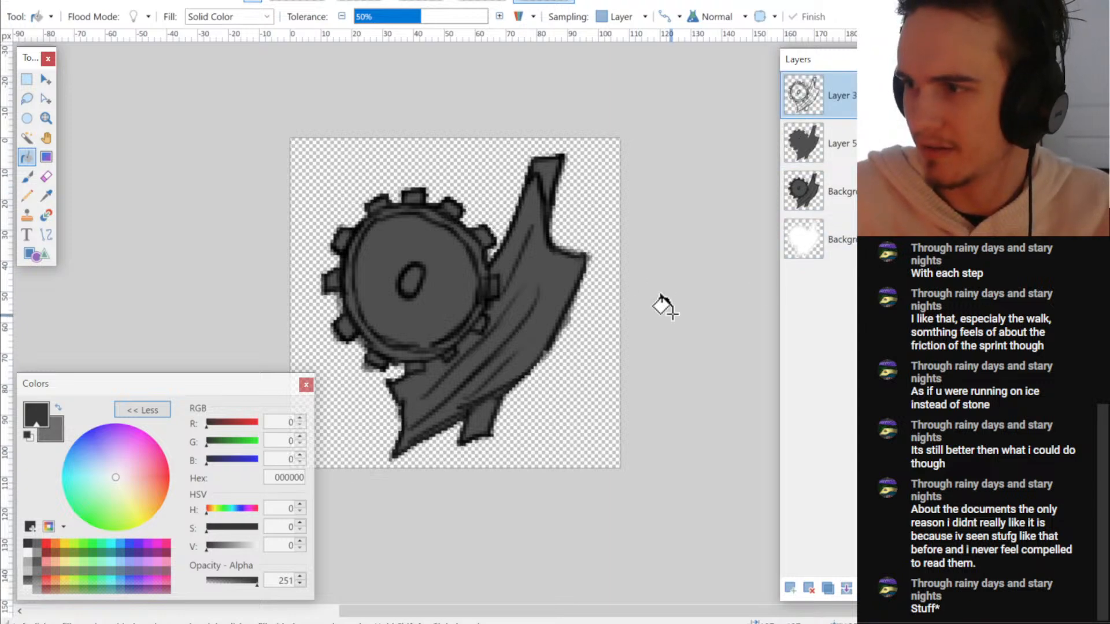
scroll(656, 302, up, 1)
scroll(555, 250, up, 1)
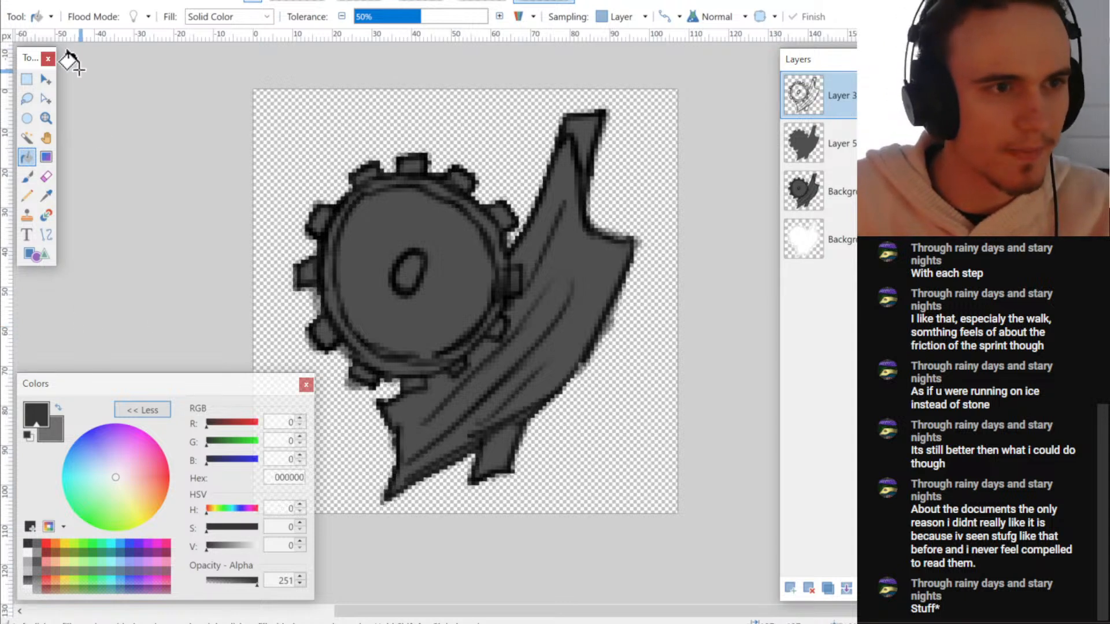
- Select the original sprite's Background layer and set it back to full opacity of 255
key(alt+Page_Down)
key(alt+Page_Down)
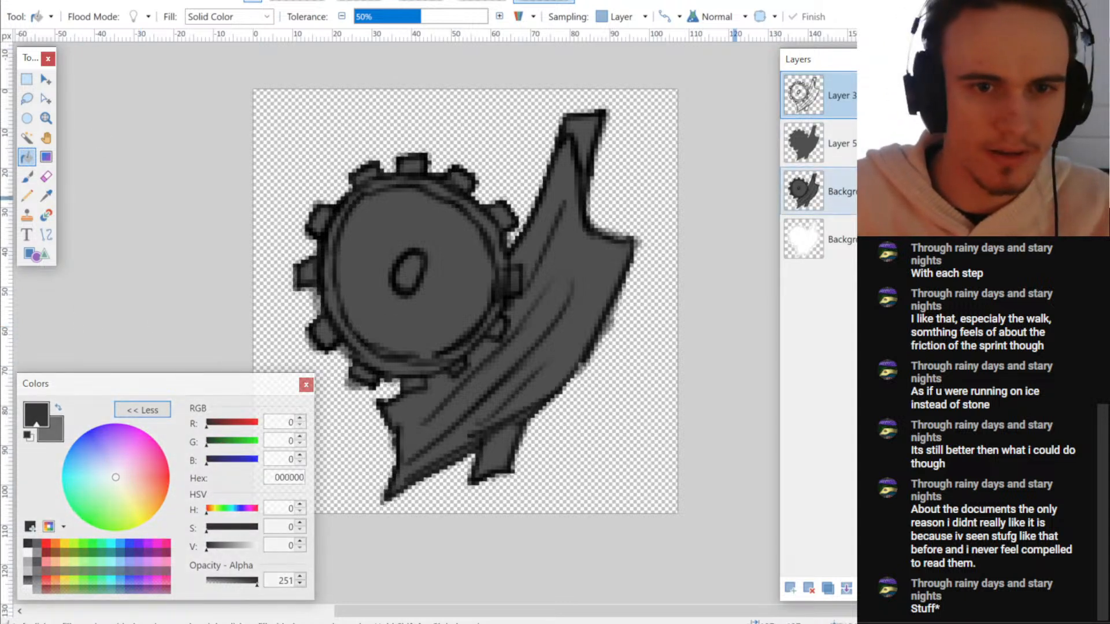
key(k)
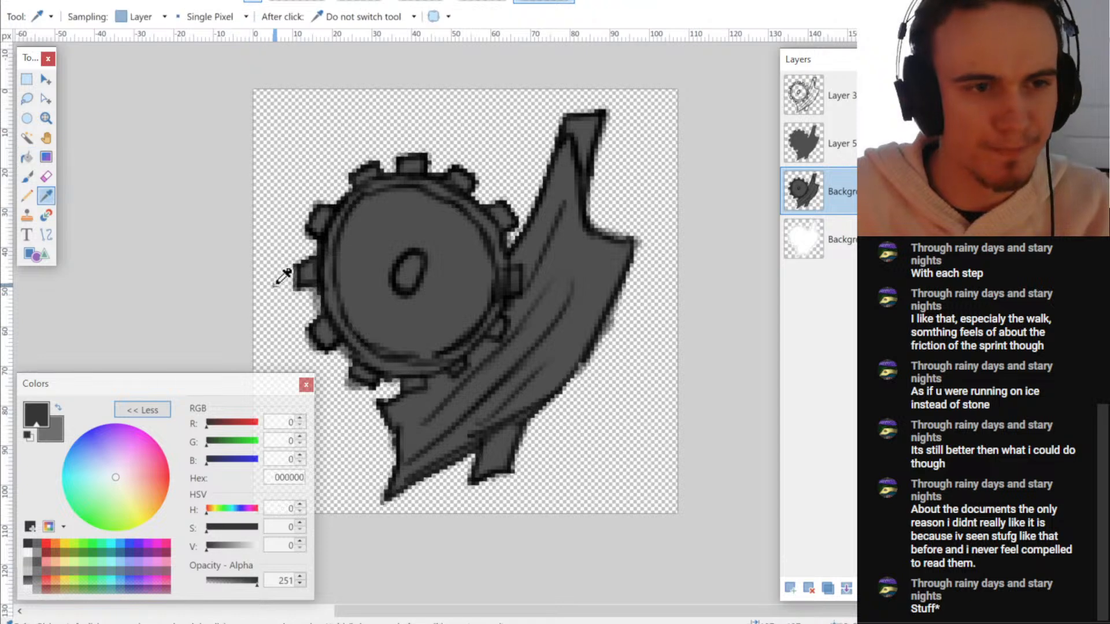
scroll(306, 271, up, 3)
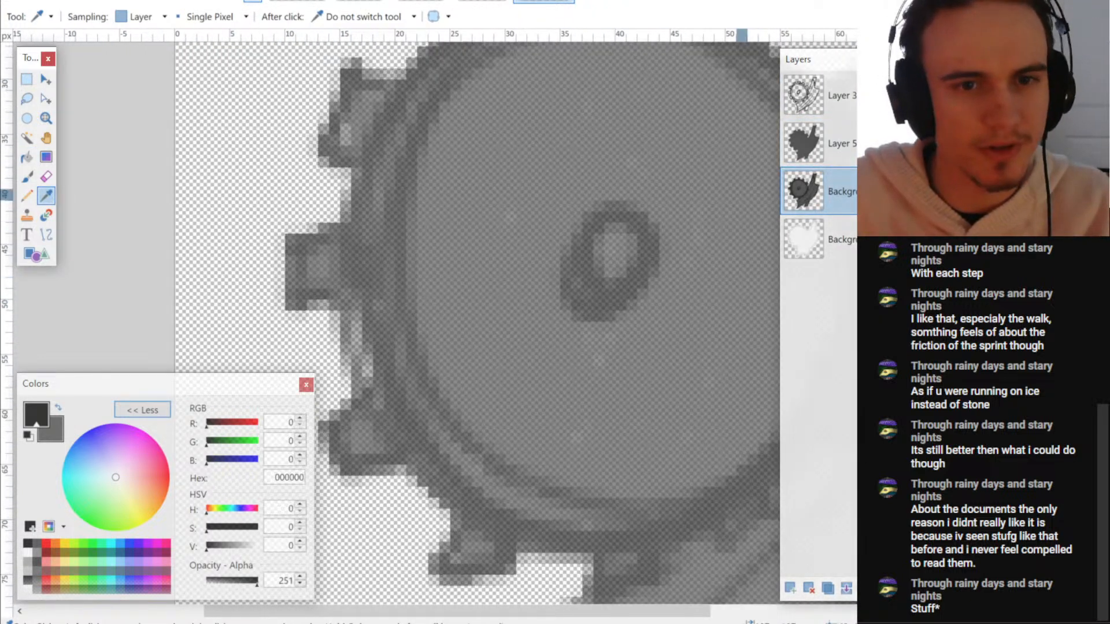
double_click(804, 191)
click(561, 358)
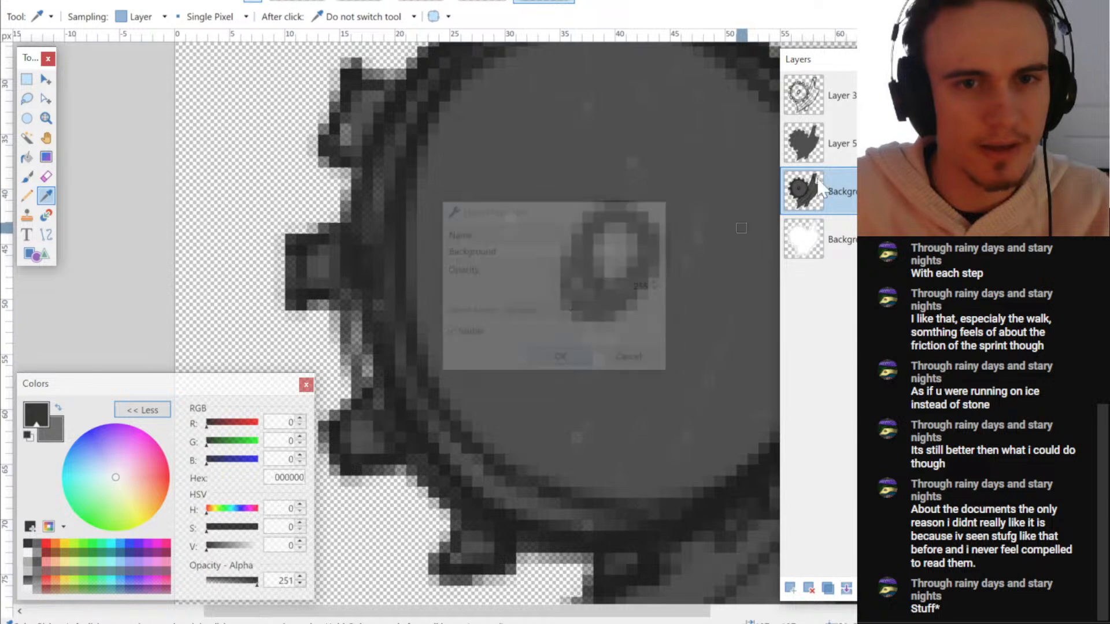
- Hide the outline layer and sample the dark outline colour 1E1E1E from the original gear's hub
click(803, 95)
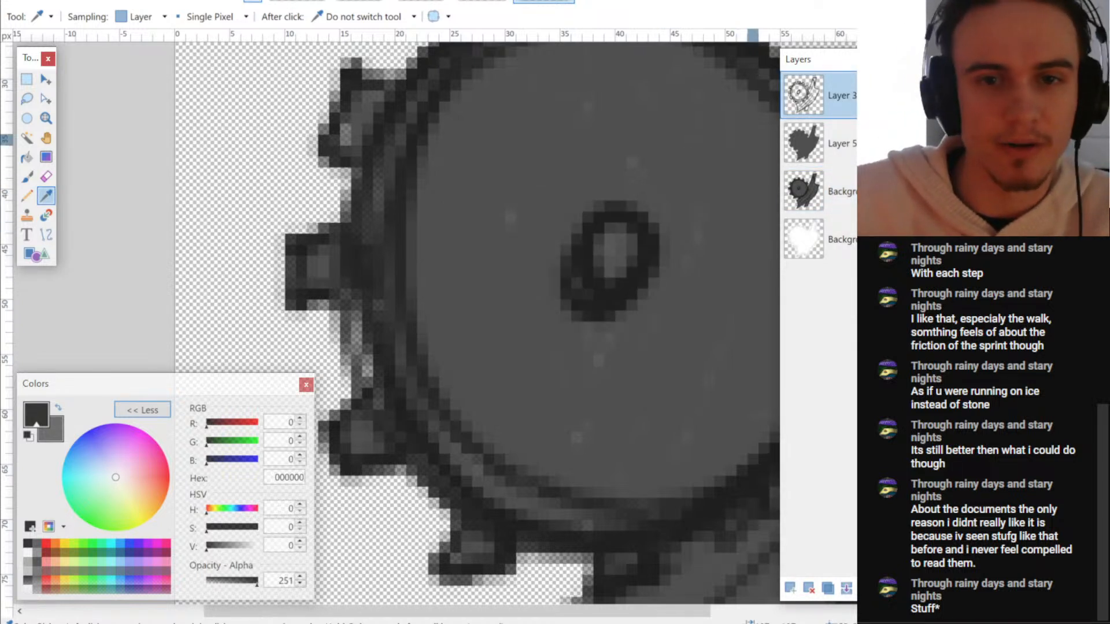
click(904, 95)
click(904, 96)
click(803, 191)
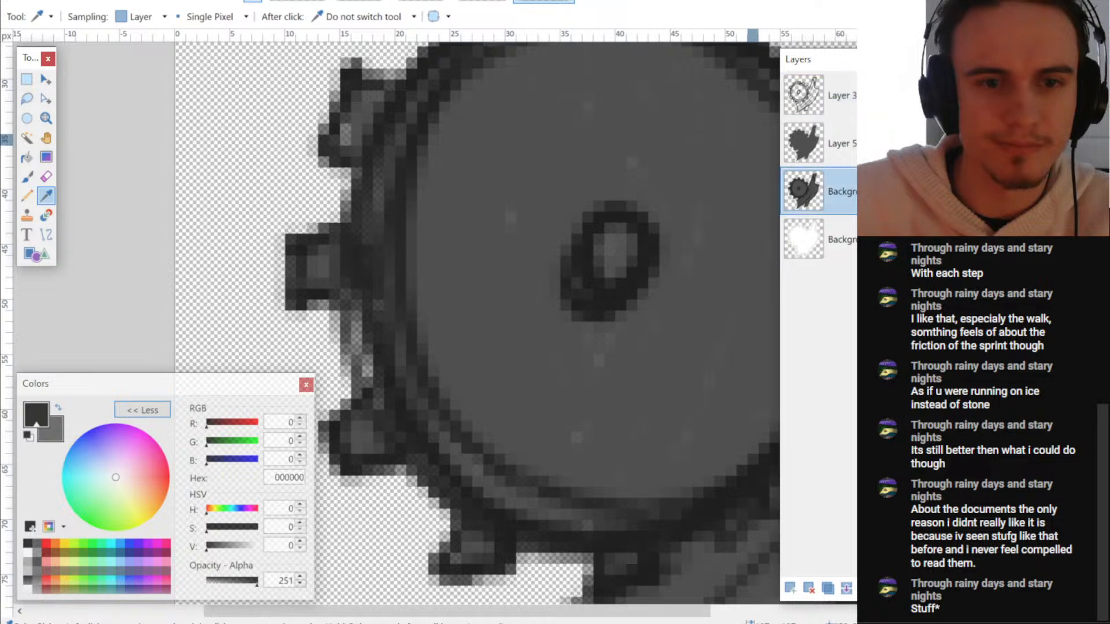
scroll(529, 330, up, 1)
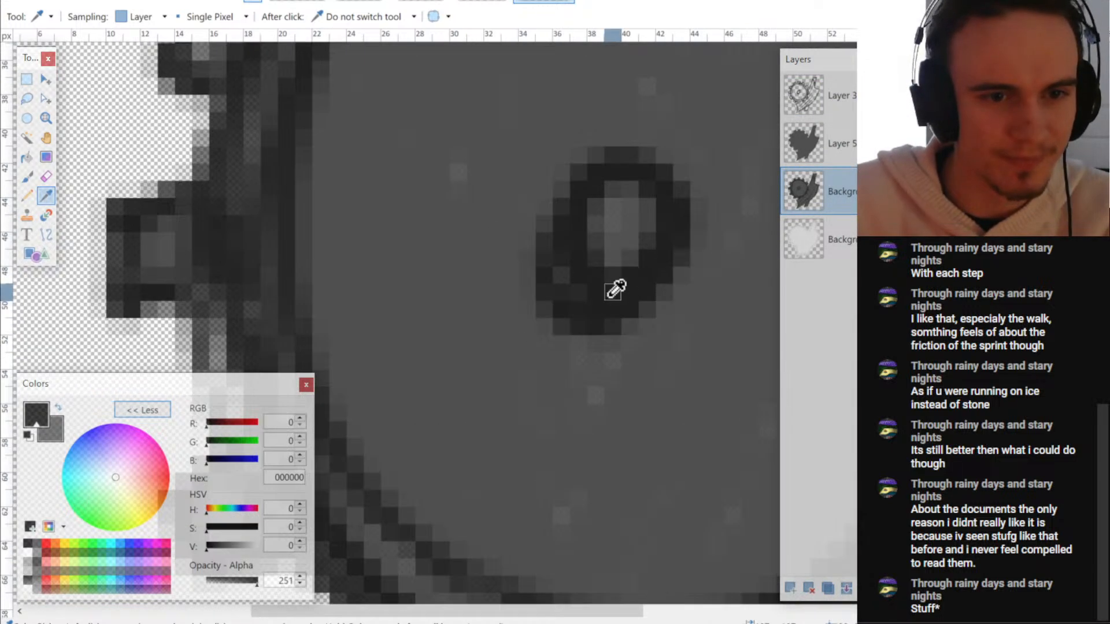
click(608, 298)
scroll(612, 295, down, 2)
drag(664, 270, 562, 277)
scroll(562, 277, down, 1)
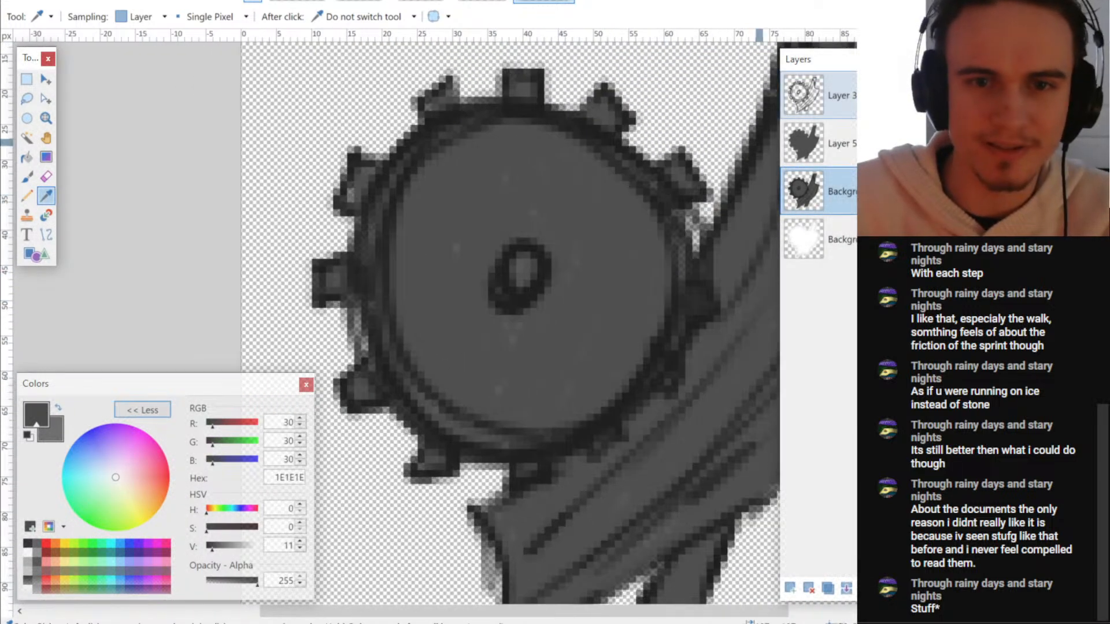
- Select the outline layer and recolor the gear's upper rim and teeth in 1E1E1E with a size 3 Recolor brush
click(904, 95)
click(841, 95)
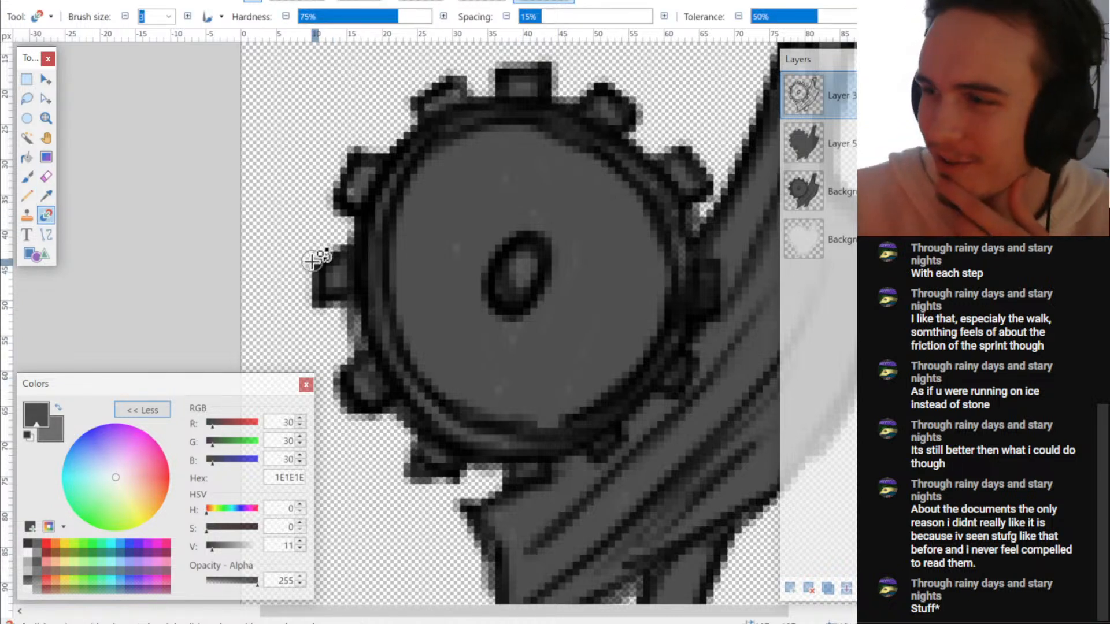
mouse_move(351, 199)
mouse_down()
mouse_move(344, 188)
mouse_move(336, 234)
mouse_up()
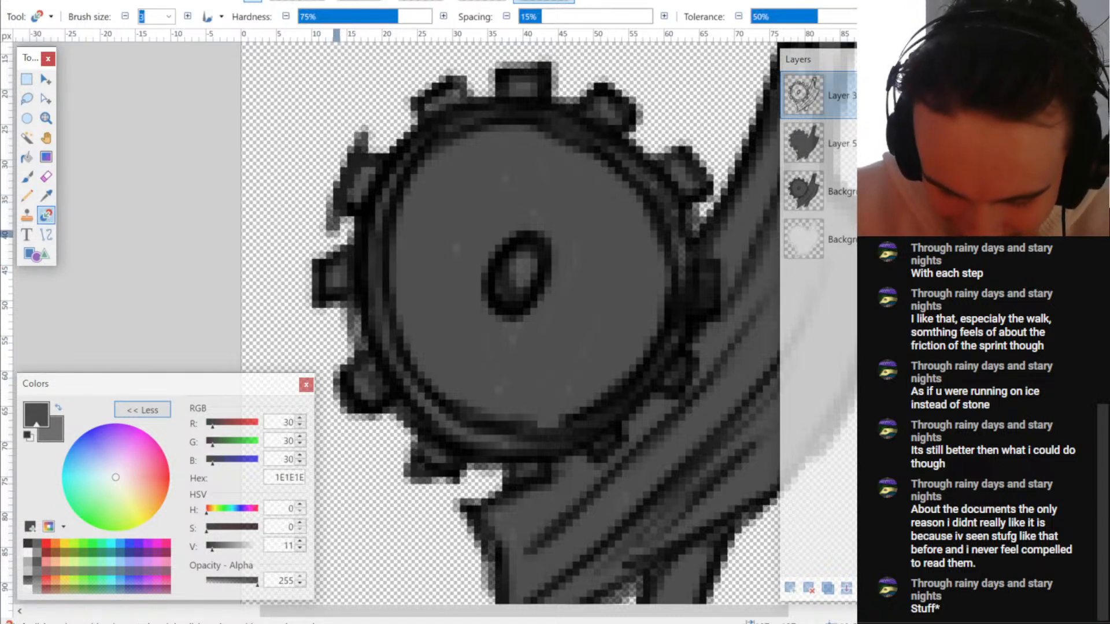
key(ctrl+z)
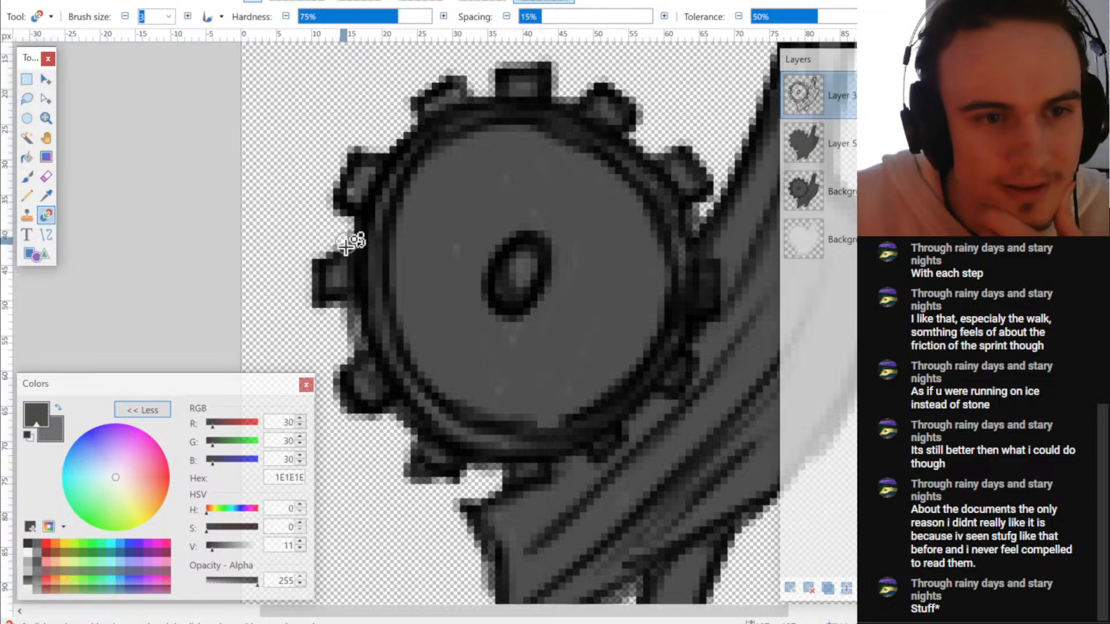
scroll(364, 286, down, 1)
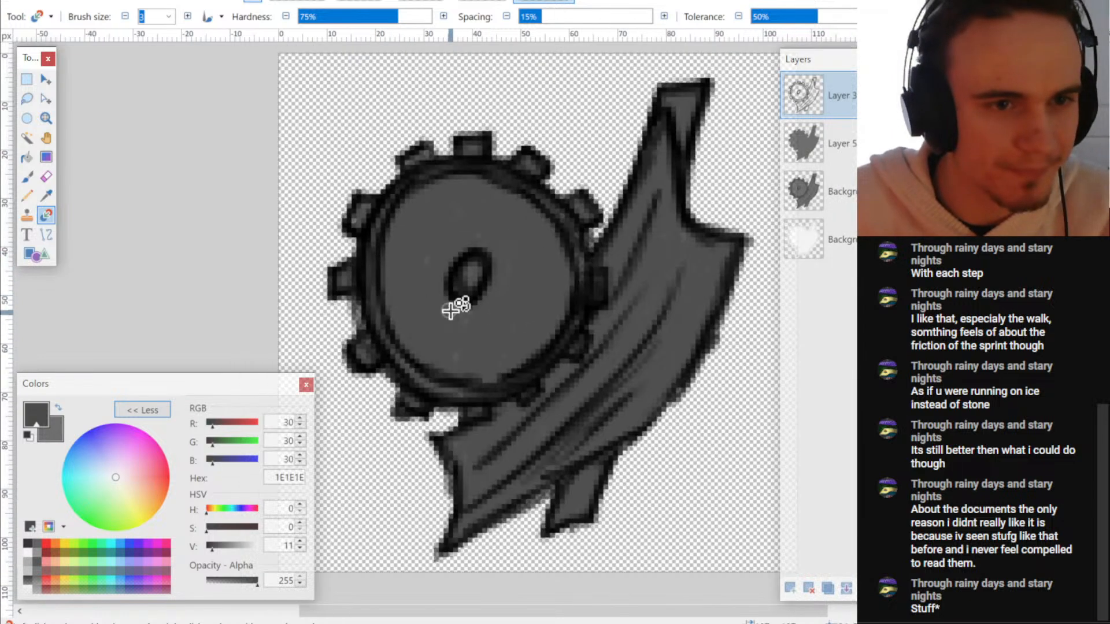
drag(451, 311, 429, 308)
drag(431, 259, 410, 244)
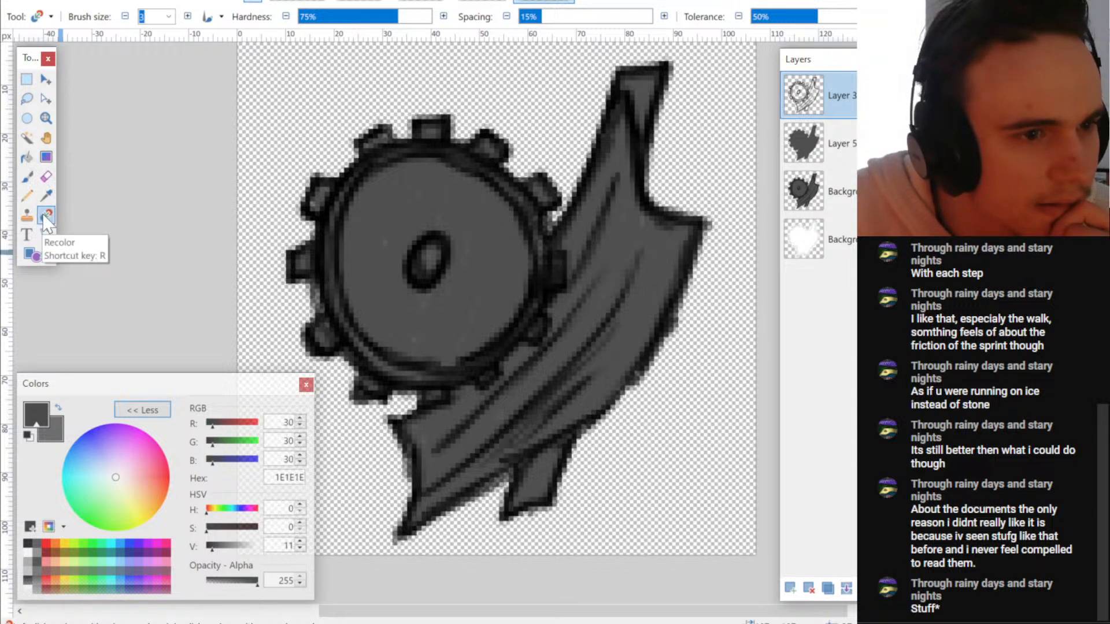
mouse_move(359, 177)
mouse_down()
mouse_move(343, 197)
mouse_move(423, 151)
mouse_move(313, 190)
mouse_move(471, 165)
mouse_move(375, 147)
mouse_move(383, 138)
mouse_move(399, 143)
mouse_move(331, 153)
mouse_move(458, 116)
mouse_move(439, 146)
mouse_move(486, 145)
mouse_move(428, 152)
mouse_move(456, 170)
mouse_move(494, 168)
mouse_move(478, 184)
mouse_move(486, 177)
mouse_move(515, 213)
mouse_move(535, 290)
mouse_move(545, 255)
mouse_move(506, 174)
mouse_move(542, 233)
mouse_move(532, 297)
mouse_move(539, 233)
mouse_move(514, 193)
mouse_move(516, 258)
mouse_move(511, 203)
mouse_move(513, 239)
mouse_move(542, 274)
mouse_up()
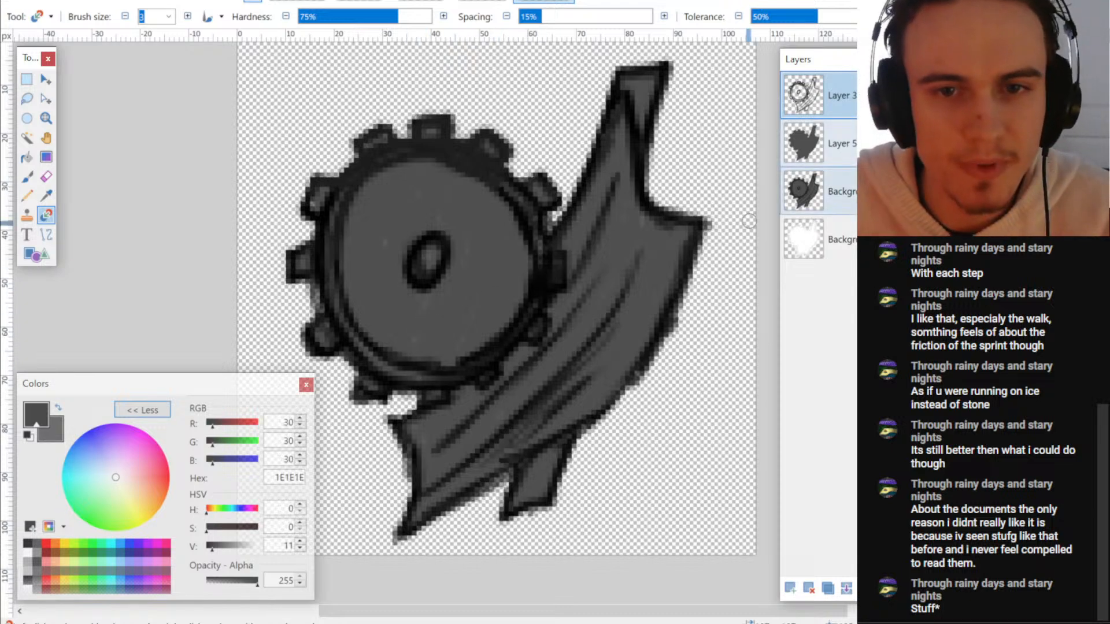
- Hide the fill and original layers and recolor the remaining gear and blade outlines in 1E1E1E
click(912, 191)
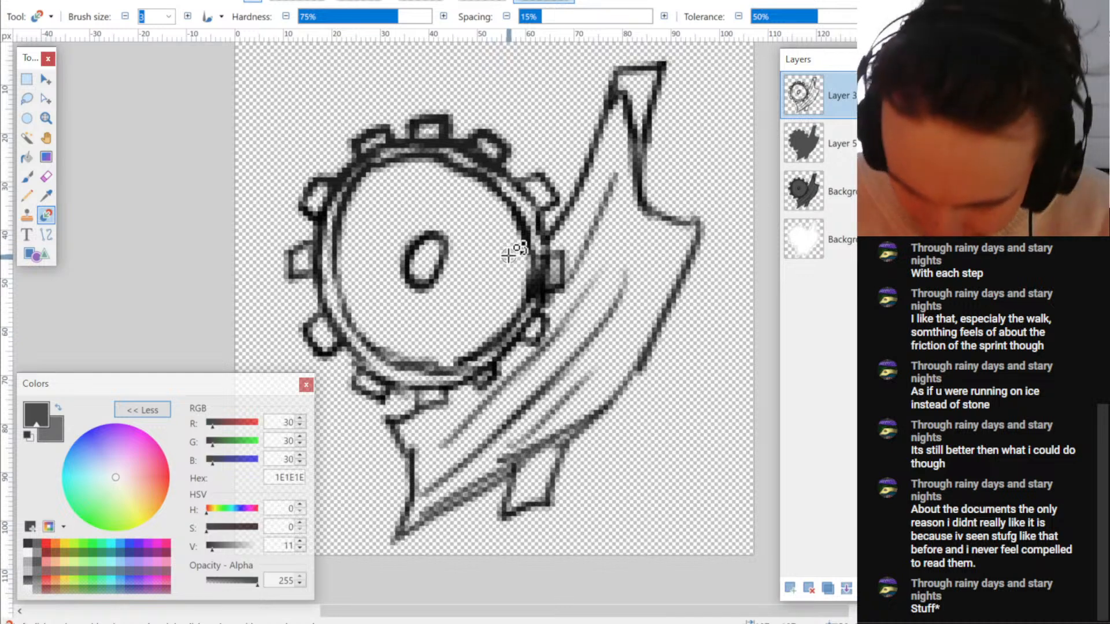
mouse_move(535, 287)
mouse_down()
mouse_move(525, 305)
mouse_move(519, 233)
mouse_move(465, 165)
mouse_move(407, 148)
mouse_move(338, 240)
mouse_move(355, 170)
mouse_move(315, 185)
mouse_move(307, 255)
mouse_move(292, 271)
mouse_move(309, 281)
mouse_move(306, 341)
mouse_move(361, 367)
mouse_move(353, 391)
mouse_move(432, 408)
mouse_move(403, 421)
mouse_move(399, 439)
mouse_move(415, 535)
mouse_move(554, 445)
mouse_move(503, 508)
mouse_move(552, 486)
mouse_up()
mouse_move(509, 455)
mouse_down()
mouse_move(457, 440)
mouse_move(497, 387)
mouse_move(592, 347)
mouse_move(569, 393)
mouse_move(641, 364)
mouse_move(620, 386)
mouse_move(691, 231)
mouse_move(642, 197)
mouse_move(642, 116)
mouse_move(615, 80)
mouse_move(664, 116)
mouse_move(611, 147)
mouse_move(580, 242)
mouse_move(540, 254)
mouse_move(465, 188)
mouse_move(495, 191)
mouse_move(407, 184)
mouse_move(407, 167)
mouse_move(377, 186)
mouse_up()
scroll(664, 116, up, 1)
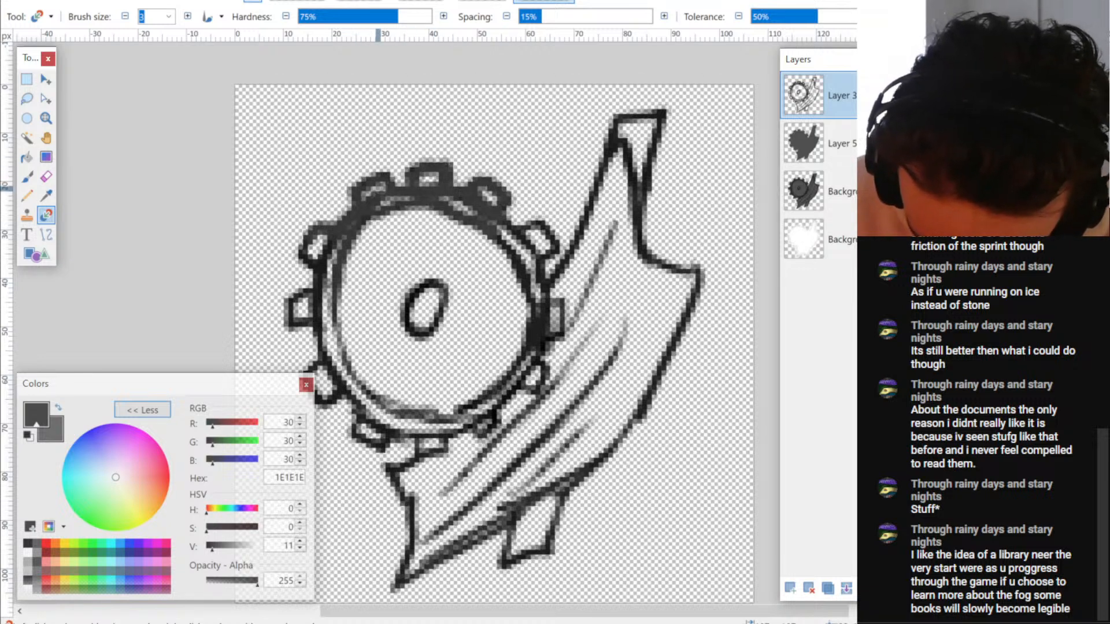
mouse_move(329, 325)
mouse_down()
mouse_move(354, 413)
mouse_move(520, 393)
mouse_move(549, 332)
mouse_move(480, 393)
mouse_move(431, 413)
mouse_up()
drag(503, 348, 461, 470)
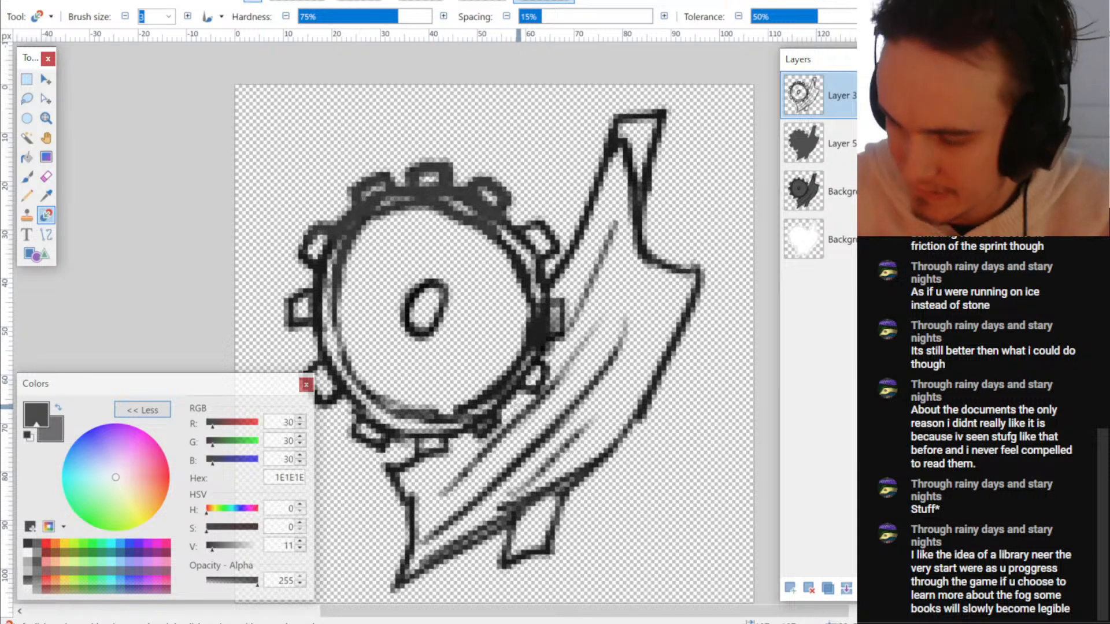
mouse_move(518, 407)
mouse_down()
mouse_move(542, 347)
mouse_move(422, 441)
mouse_up()
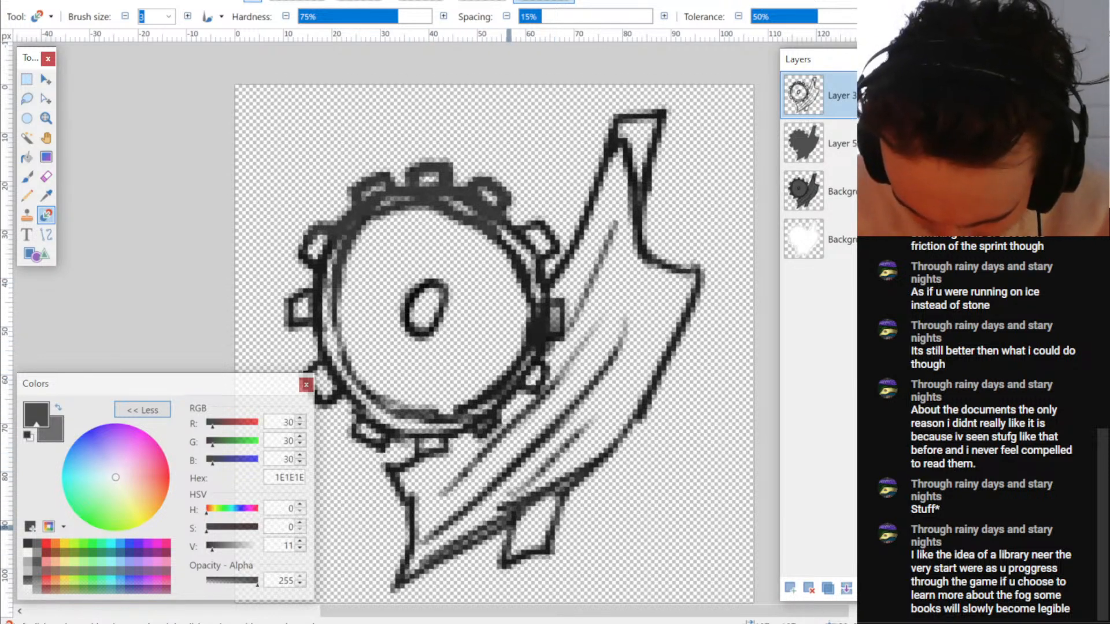
- Show the grey fill layer again and recolor the outline of the gear teeth that meet the blade
key(ctrl+minus)
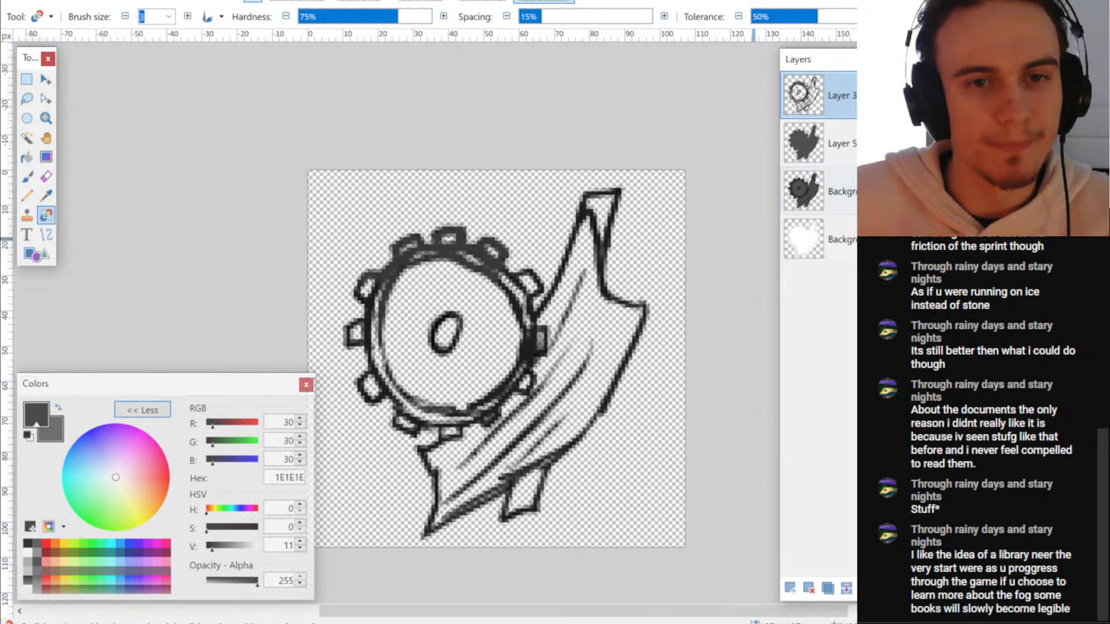
click(864, 143)
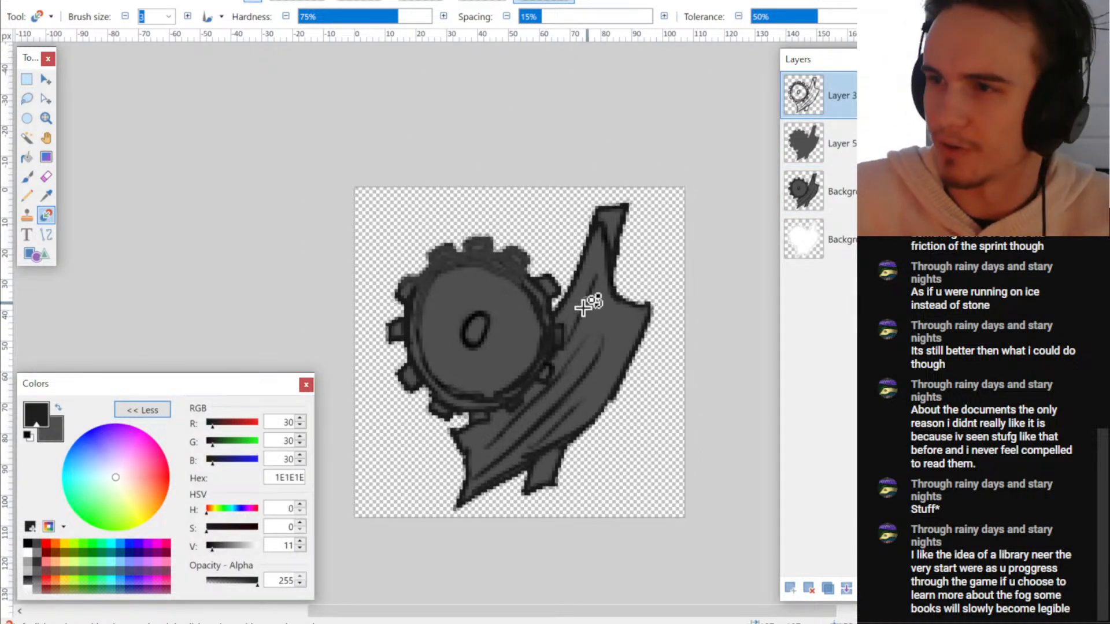
scroll(576, 317, up, 2)
drag(554, 346, 575, 291)
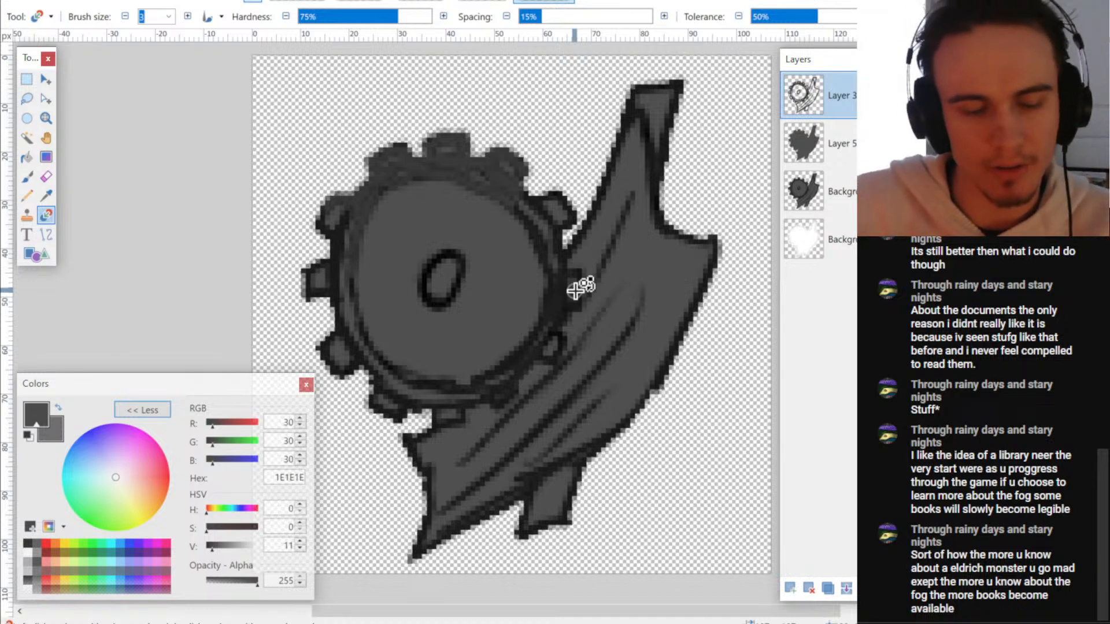
drag(575, 290, 576, 277)
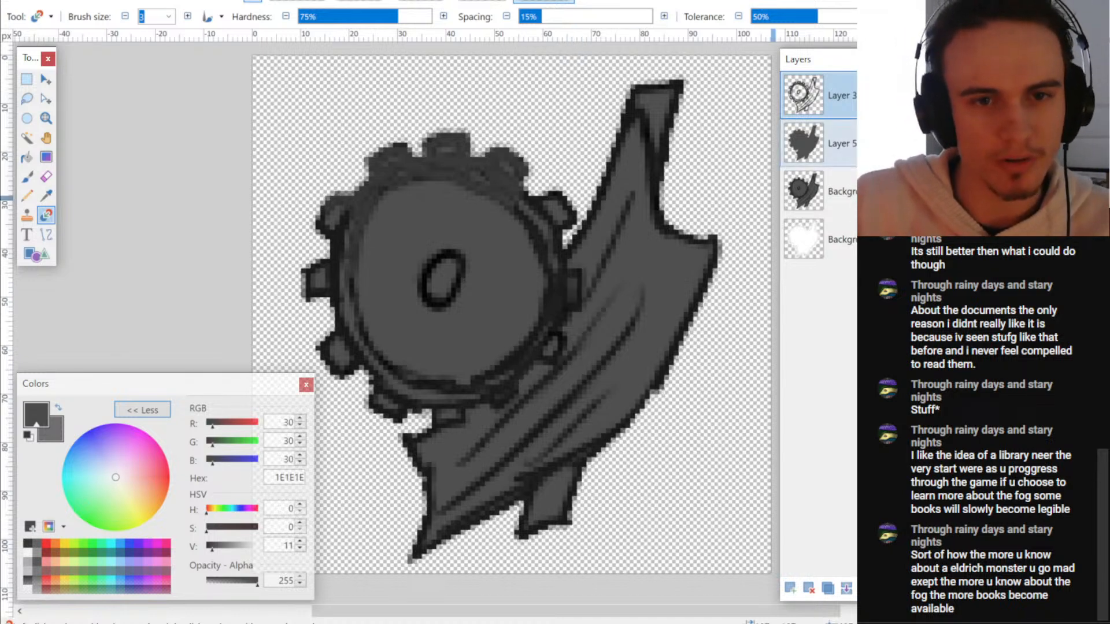
- Merge the outline layer down into the grey fill layer and toggle layer visibility to compare it with the original sprite
click(845, 588)
click(901, 143)
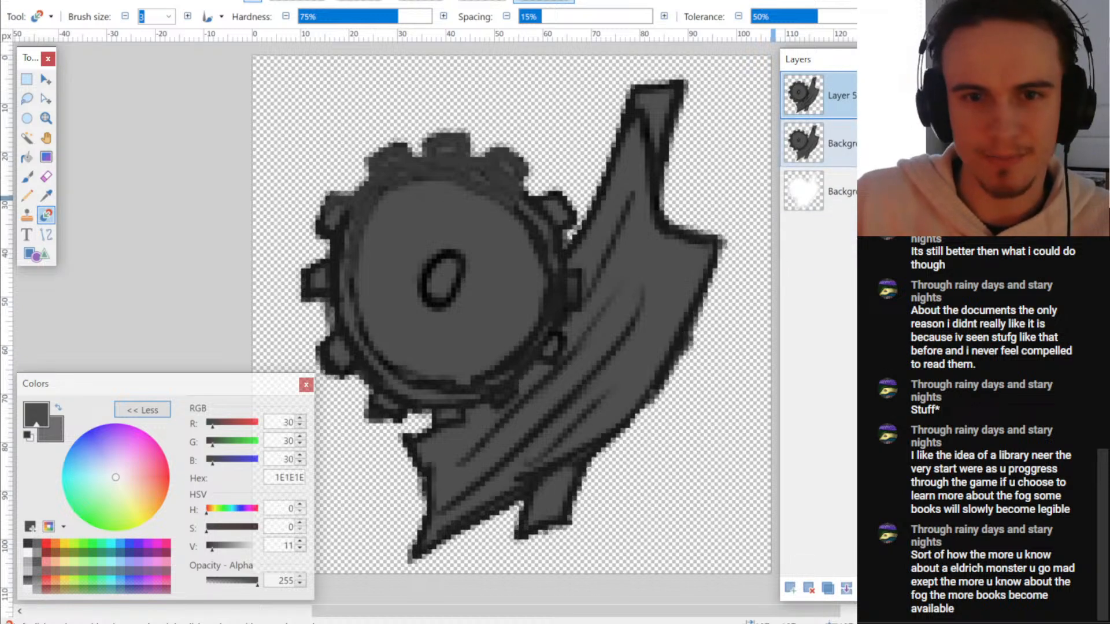
click(901, 96)
click(902, 96)
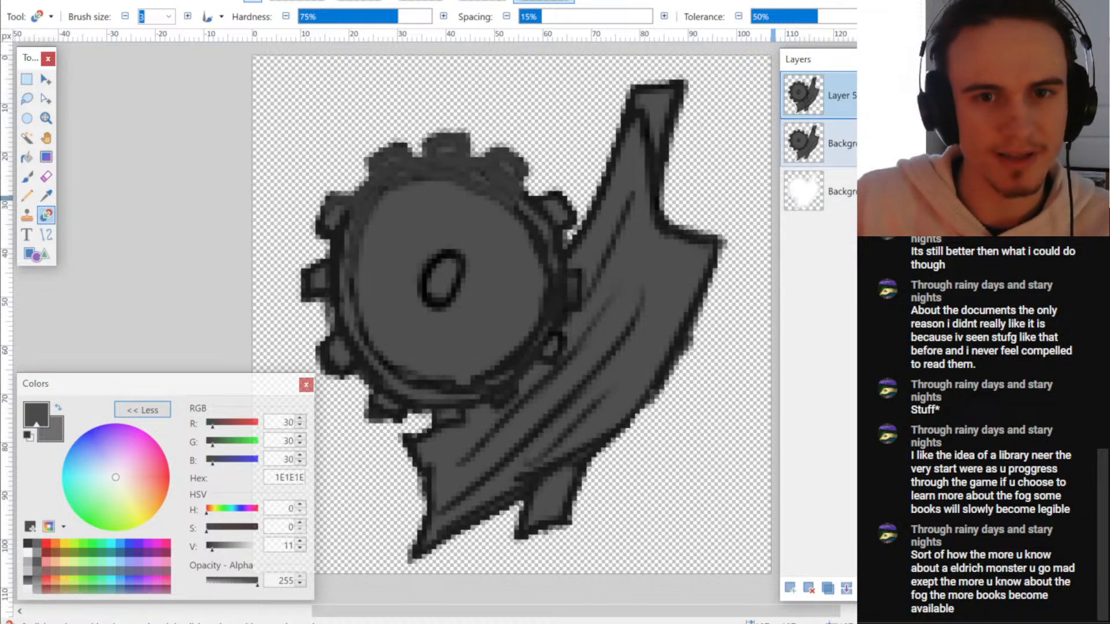
click(901, 143)
click(901, 143)
click(902, 96)
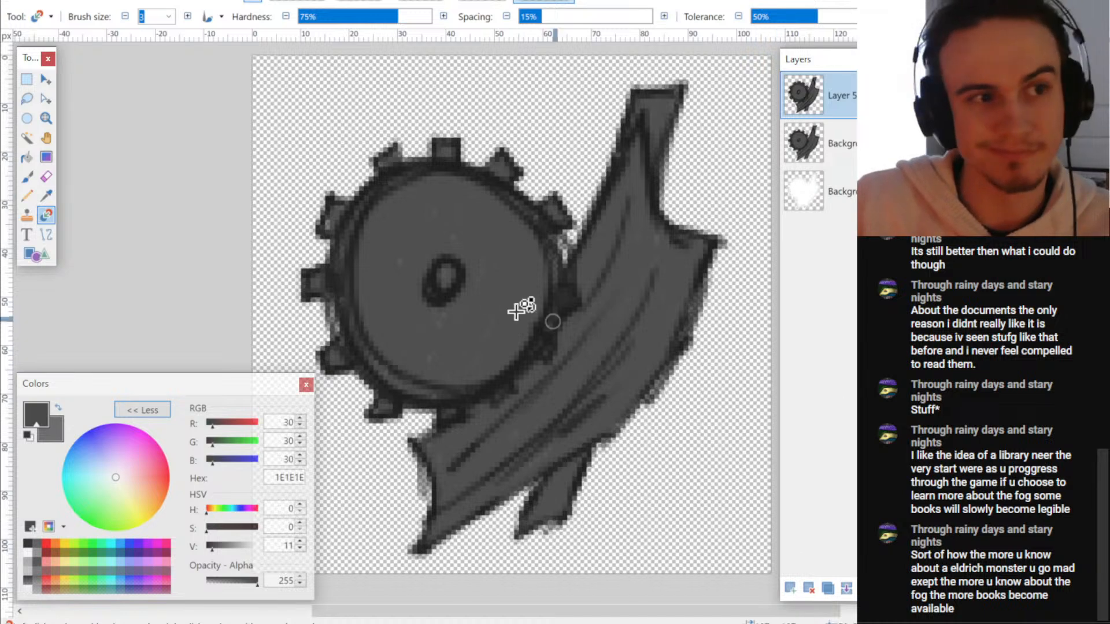
scroll(509, 284, down, 1)
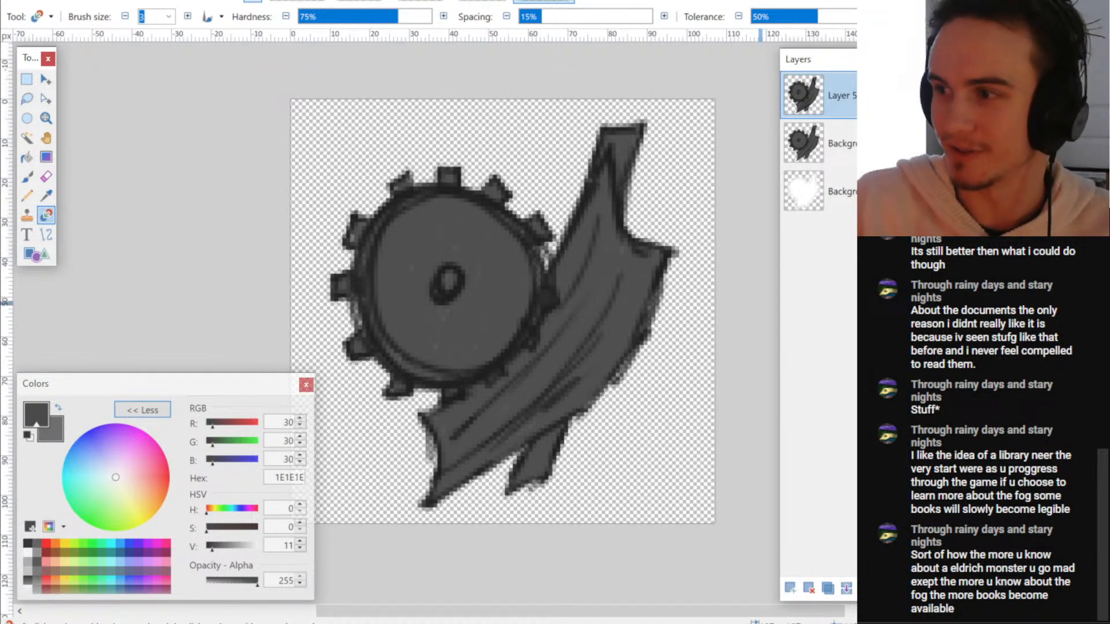
- Duplicate the white glow Background layer and place the copy directly beneath the redrawn sprite layer
mouse_move(844, 96)
mouse_down()
mouse_move(843, 185)
mouse_move(843, 98)
mouse_up()
click(841, 190)
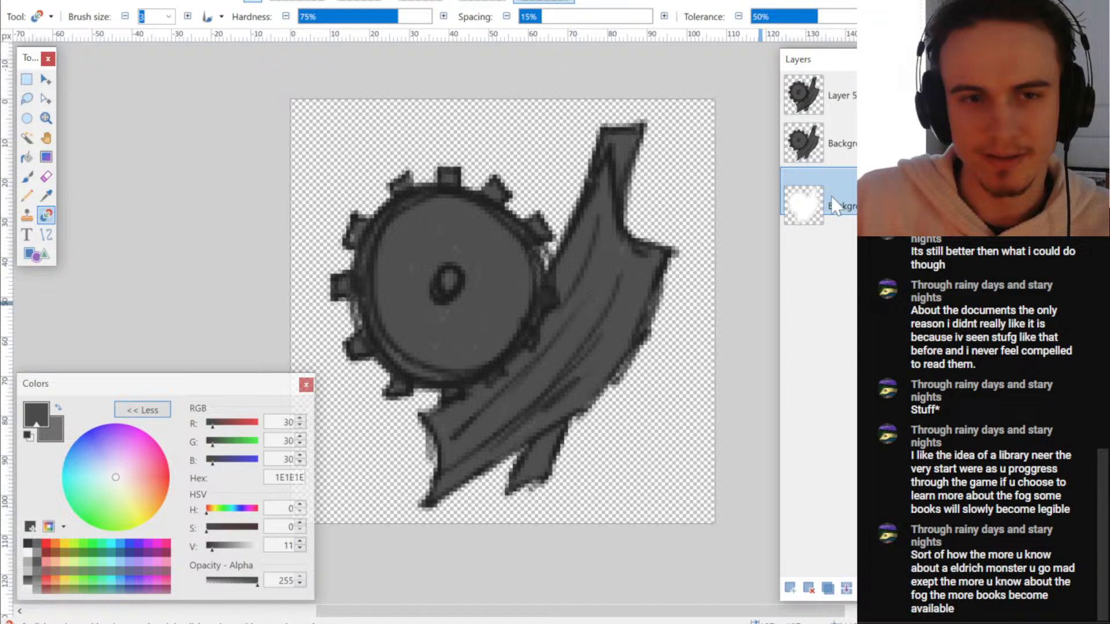
click(827, 588)
drag(862, 185, 863, 142)
click(861, 97)
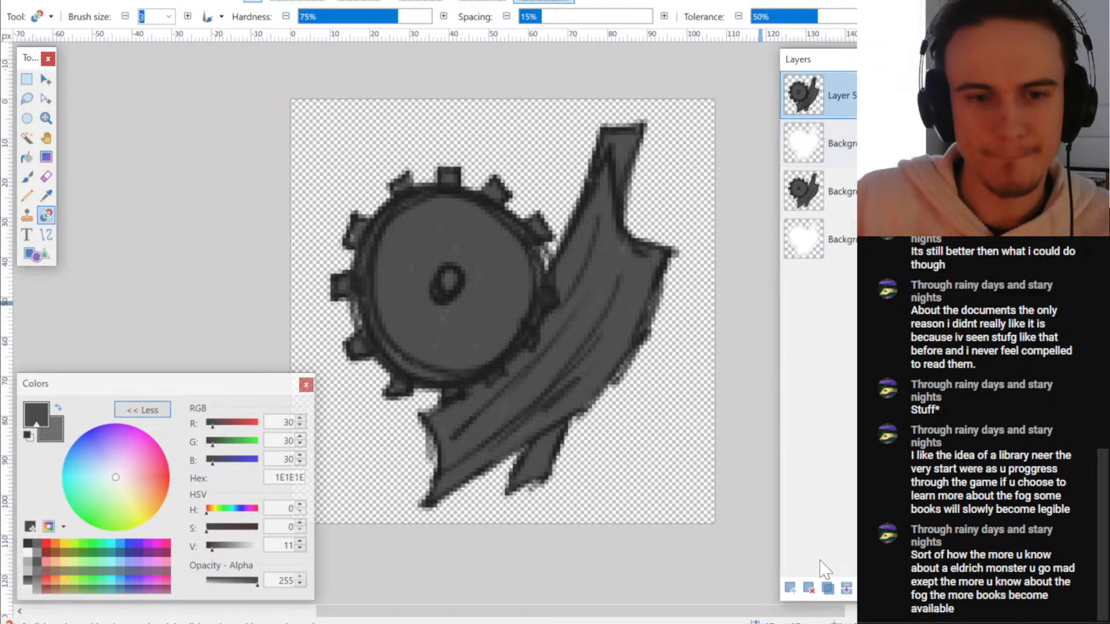
- Merge the redrawn sprite and the original sprite each down into the white glow layer beneath it
click(846, 589)
click(841, 161)
click(845, 588)
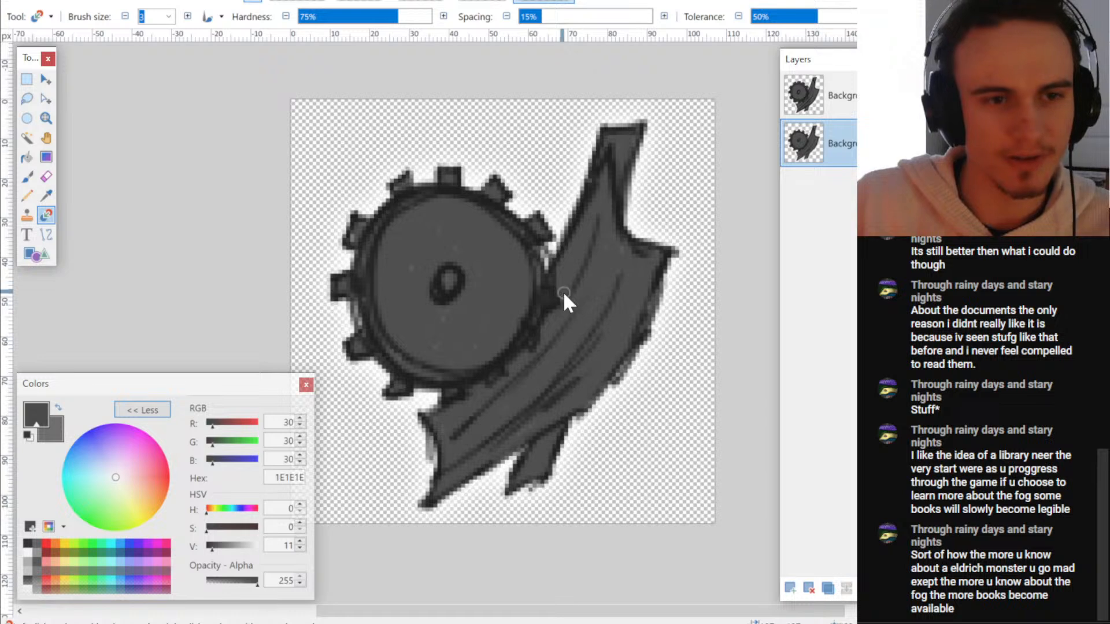
- Save the gear-and-blade image as scrap_0.png in PNG format with the default save settings, flattening the layers
key(ctrl+s)
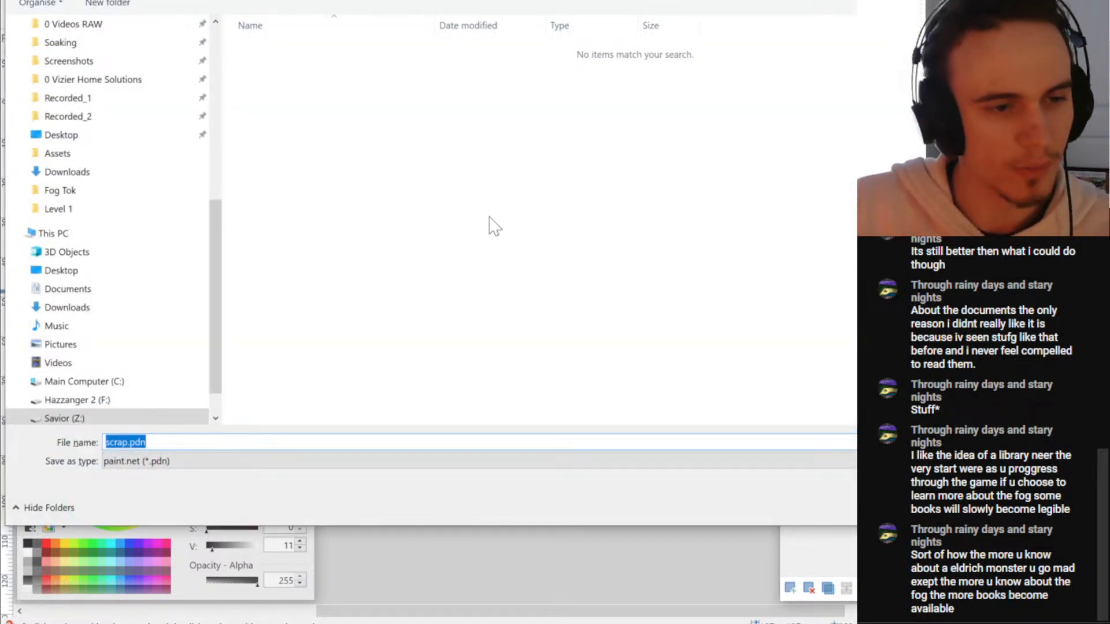
click(372, 465)
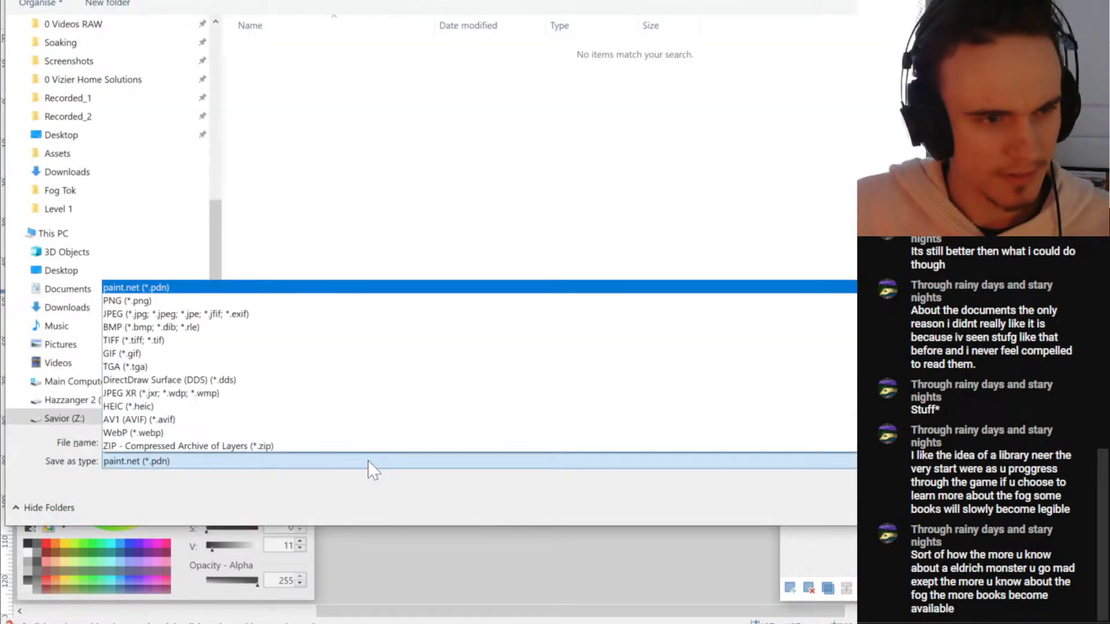
click(258, 305)
click(275, 81)
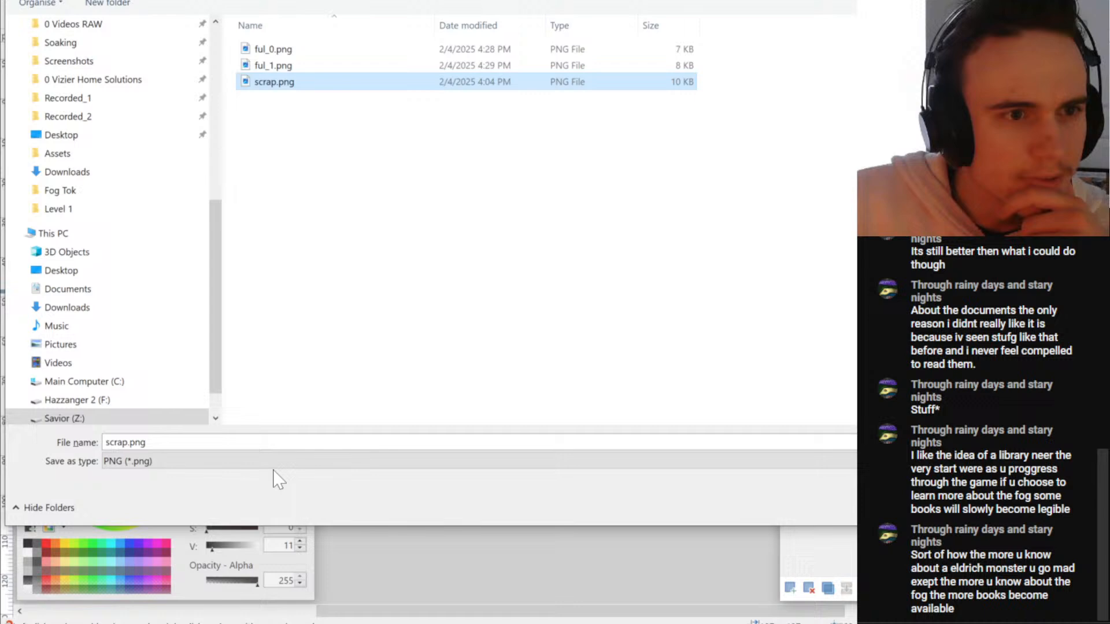
double_click(170, 442)
text(scrap)
key(BackSpace)
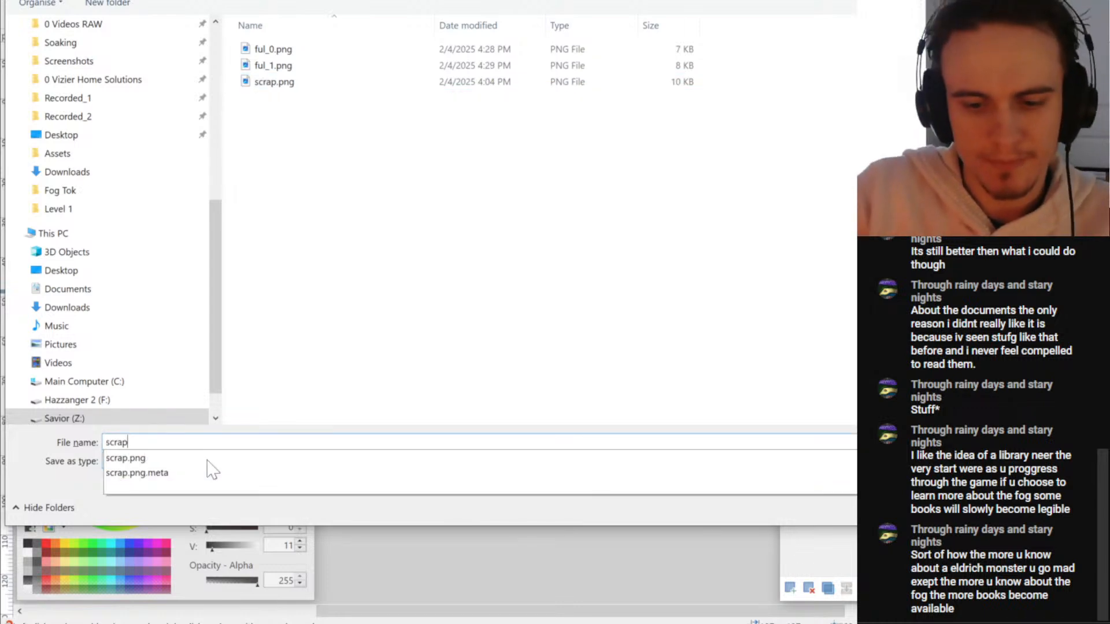
key(Escape)
key(Return)
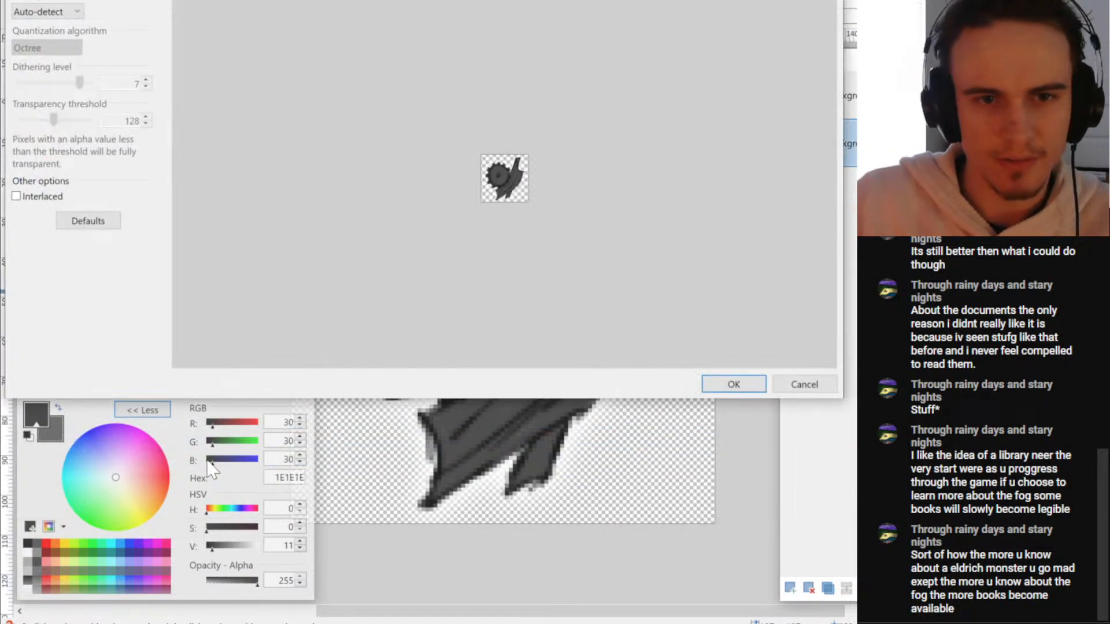
click(720, 387)
click(523, 347)
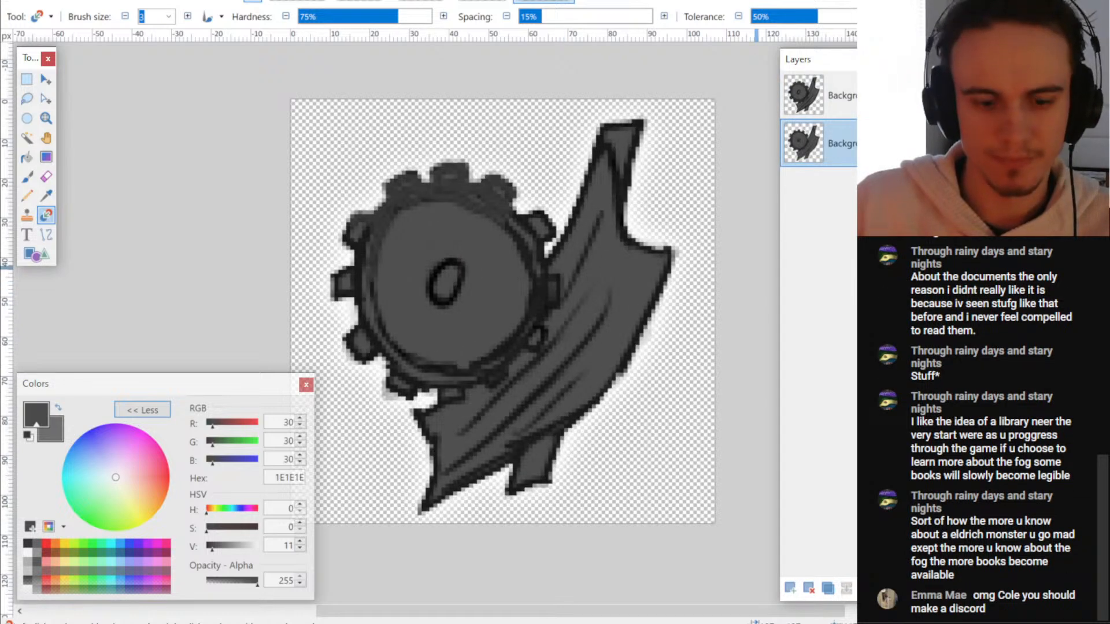
- Save the other version of the gear-and-blade sprite as a flattened PNG copy named scrap_1.png
key(ctrl+shift+s)
key(End)
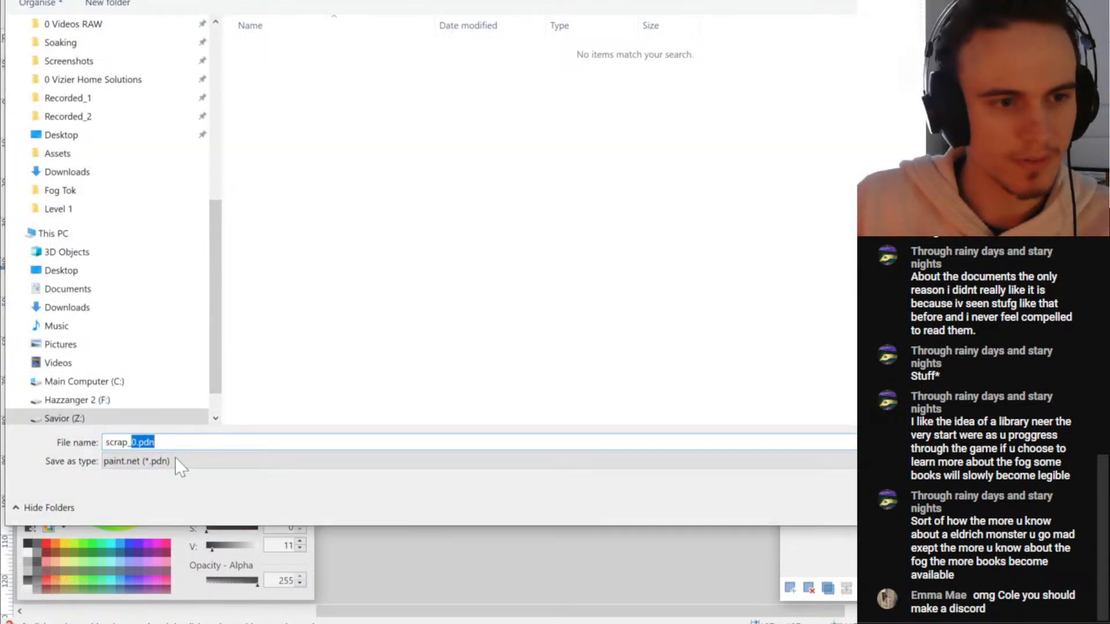
text(1)
click(180, 460)
click(153, 300)
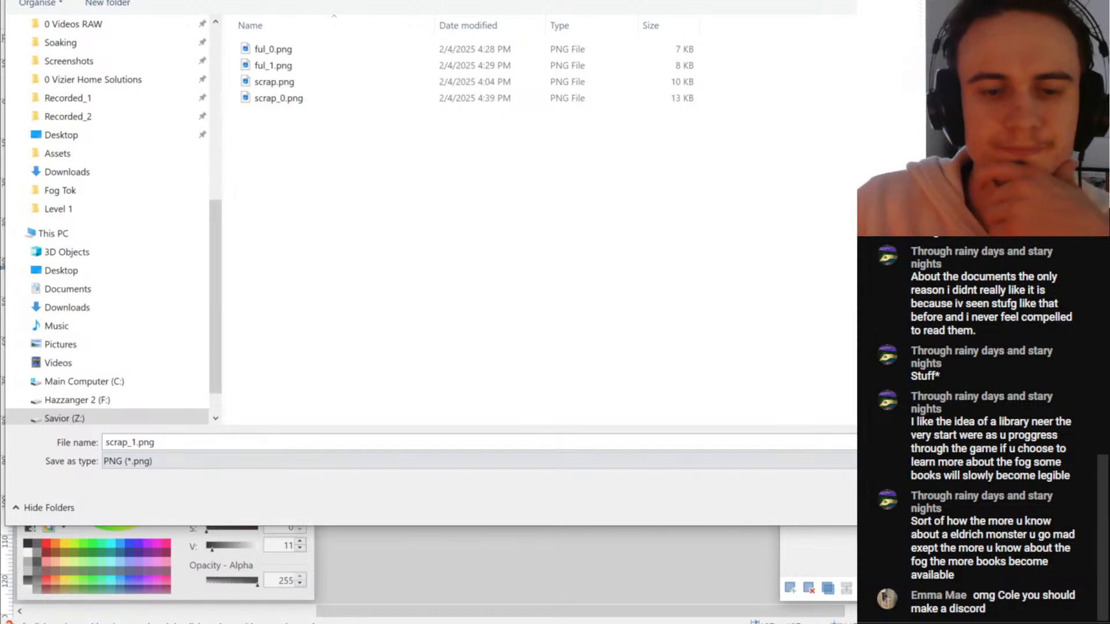
key(Return)
click(732, 381)
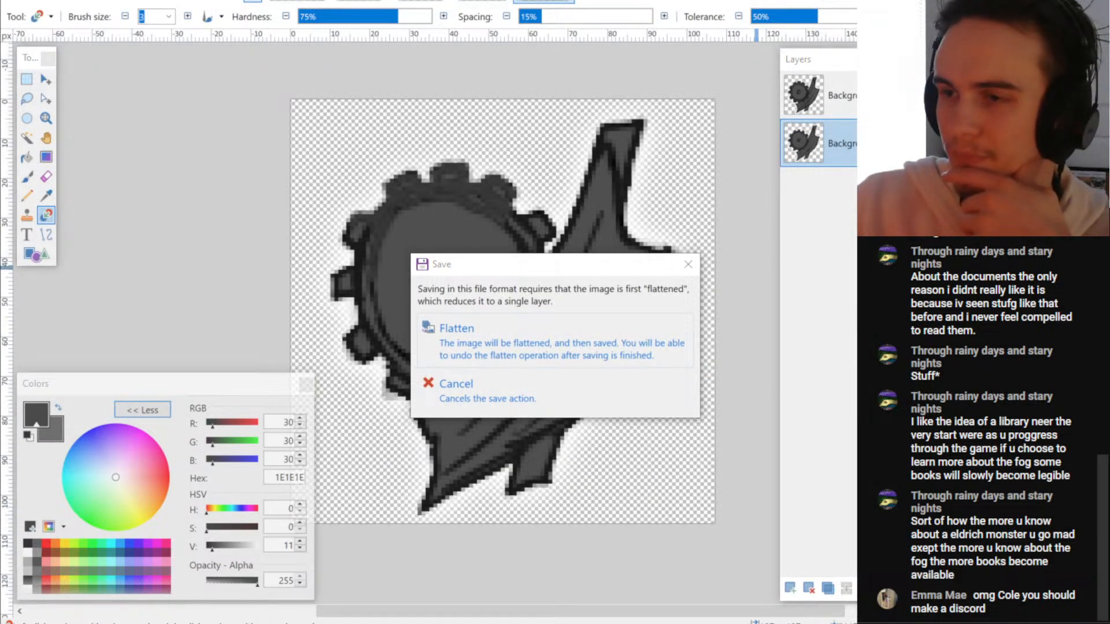
click(610, 341)
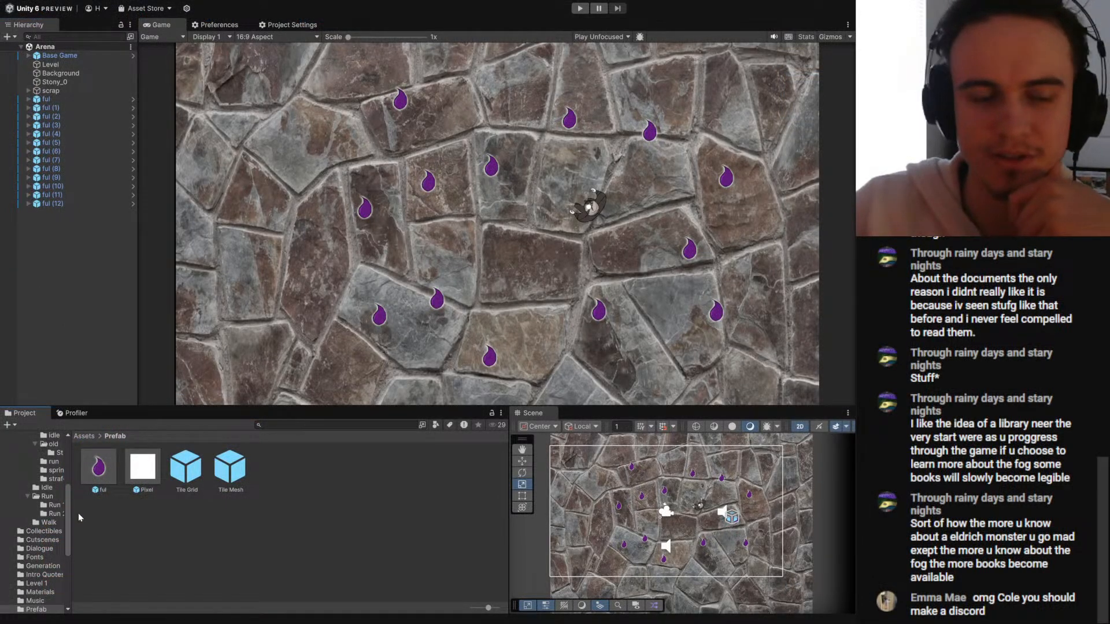
- Switch to Unity, widen the project folder tree and open the Collectibles folder under Assets
click(48, 92)
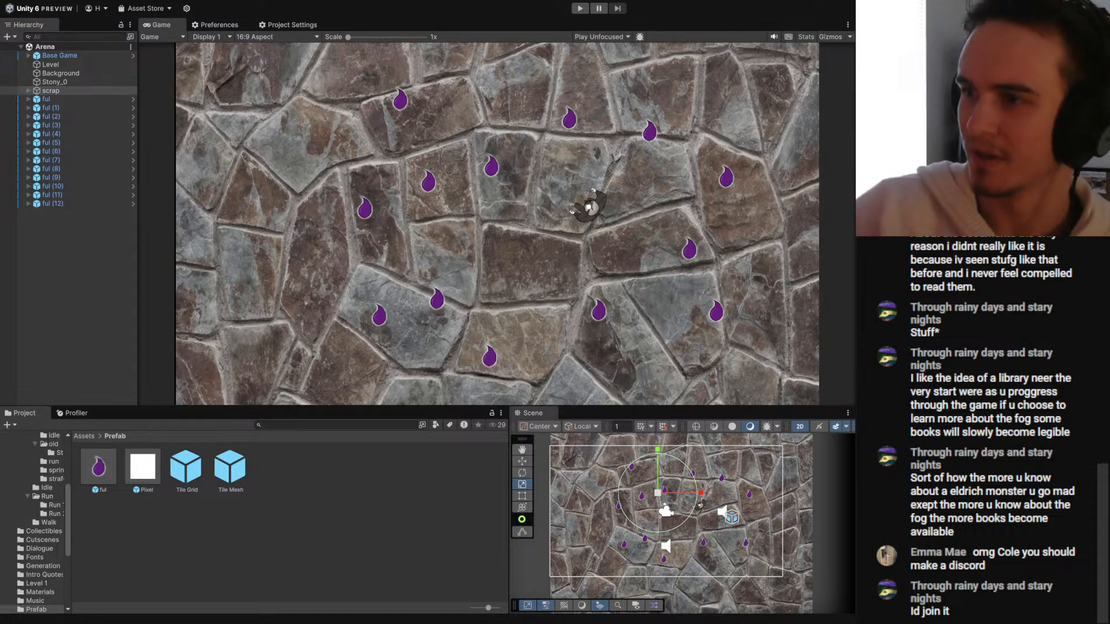
click(398, 514)
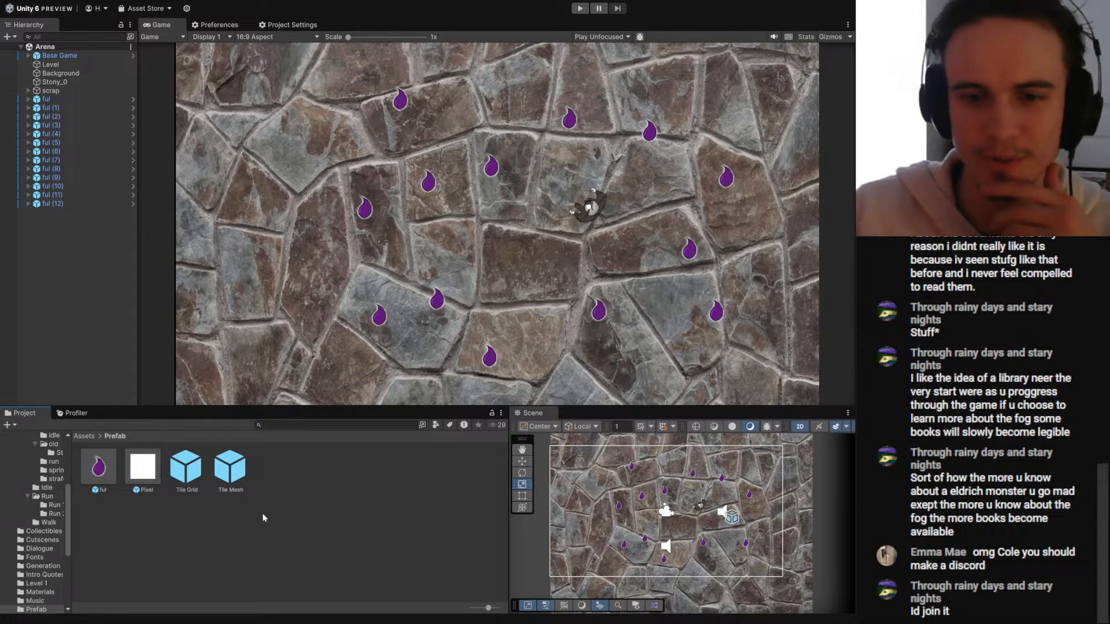
drag(71, 480, 91, 480)
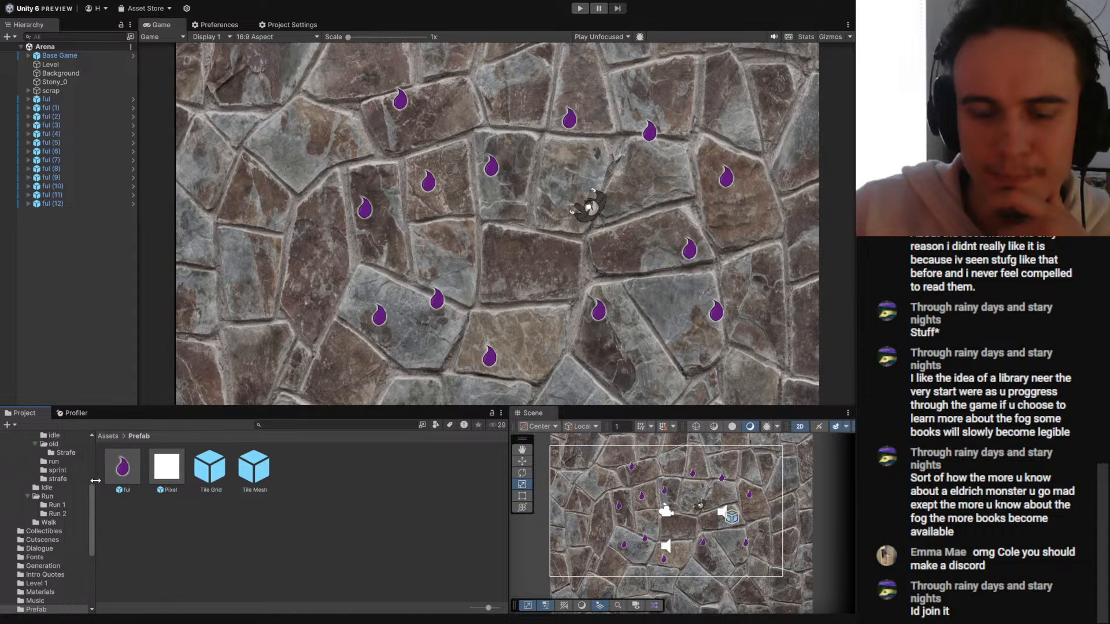
scroll(58, 520, up, 5)
click(26, 513)
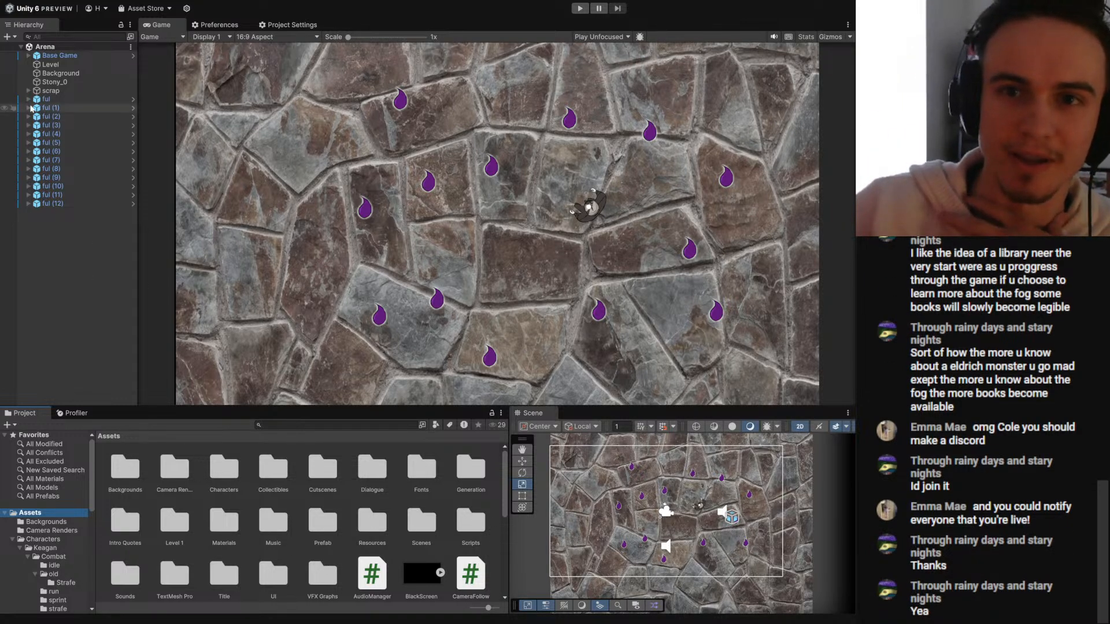
click(45, 91)
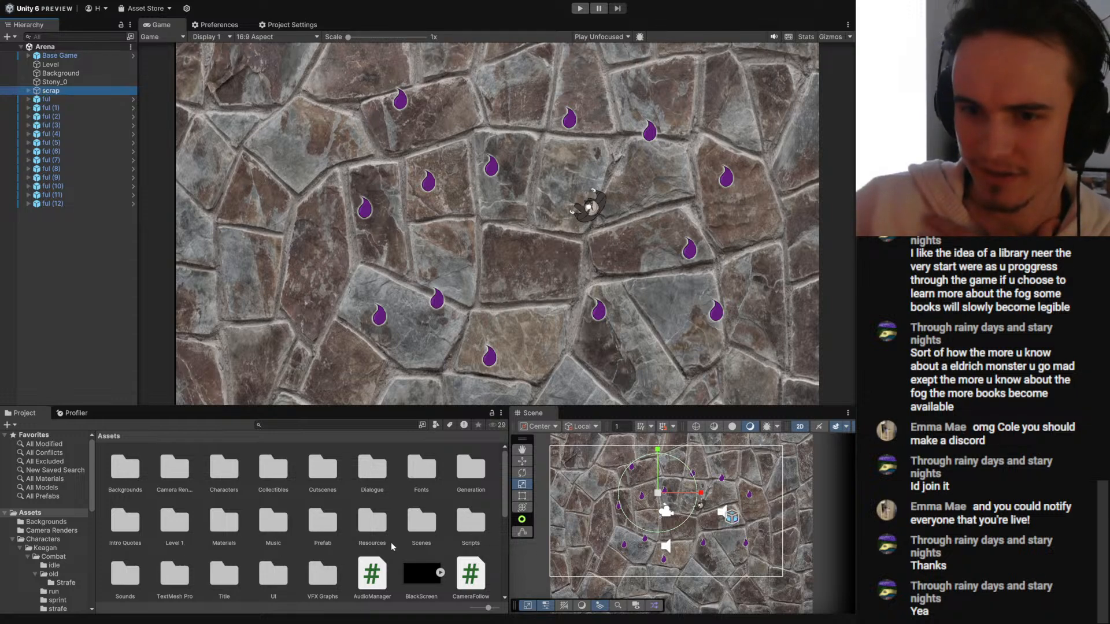
double_click(283, 471)
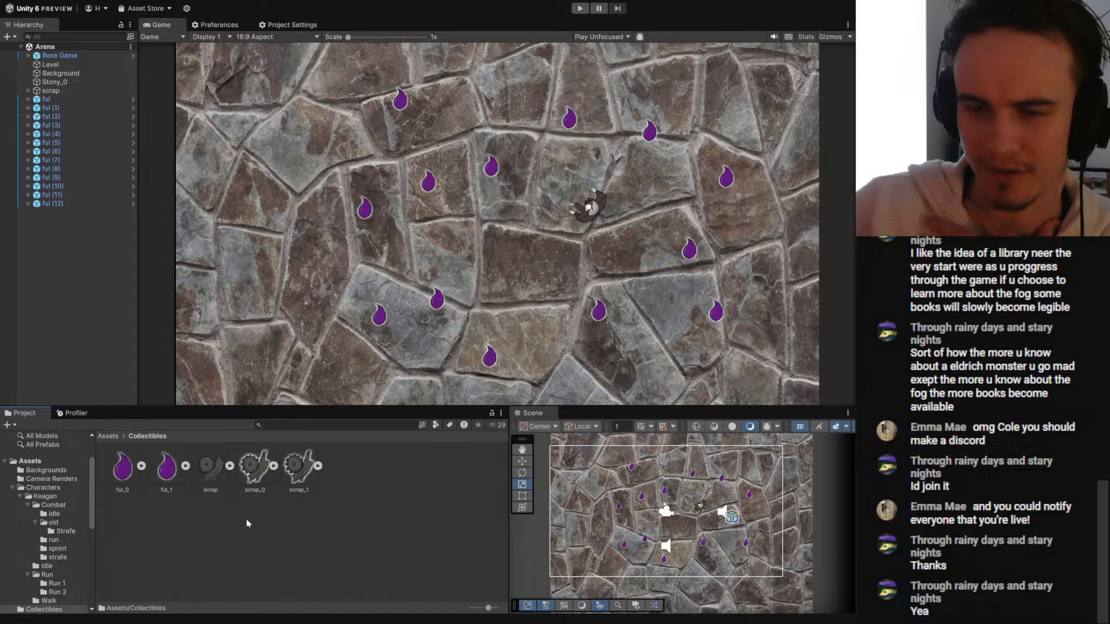
- Enlarge the asset thumbnails and select the scrap_0 and scrap_1 sprites together
click(258, 466)
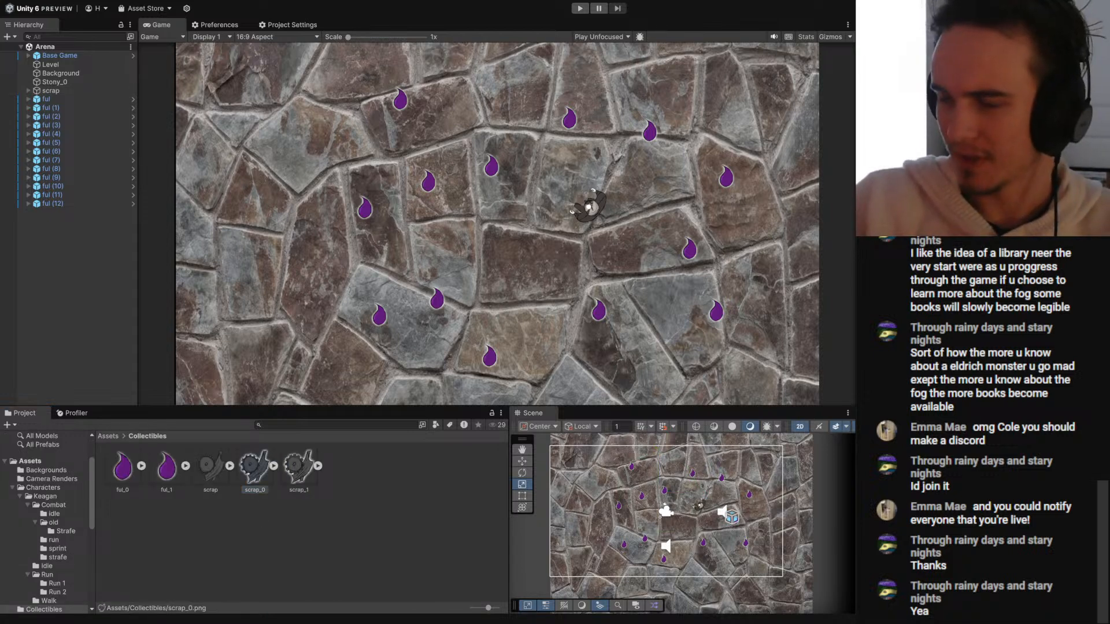
click(295, 480)
ctrl+scroll(296, 482, up, 2)
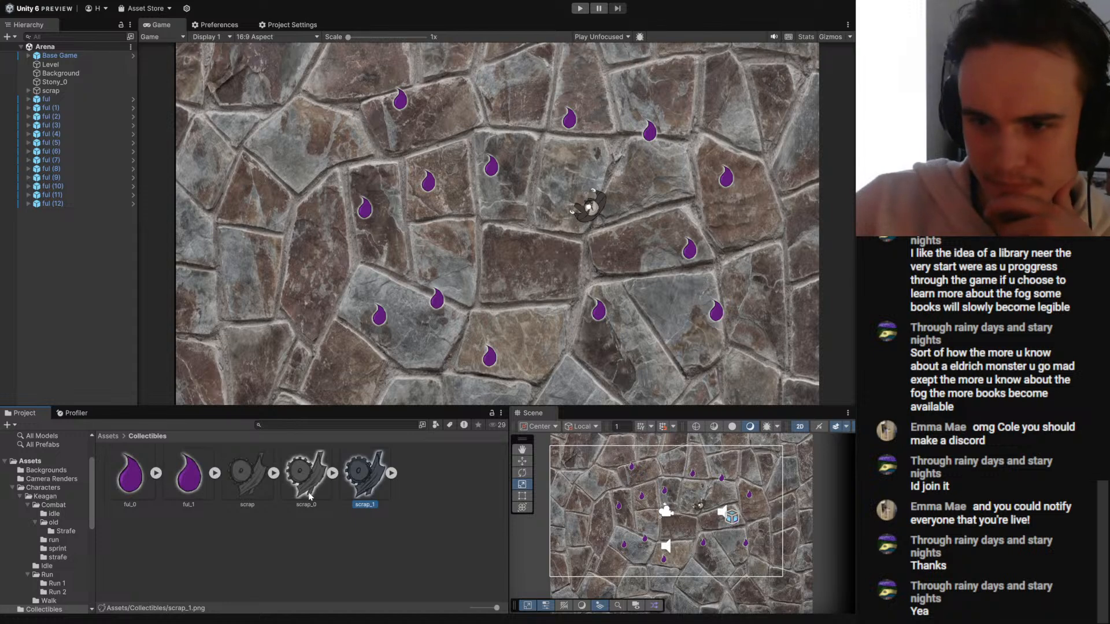
click(309, 495)
click(361, 493)
click(322, 491)
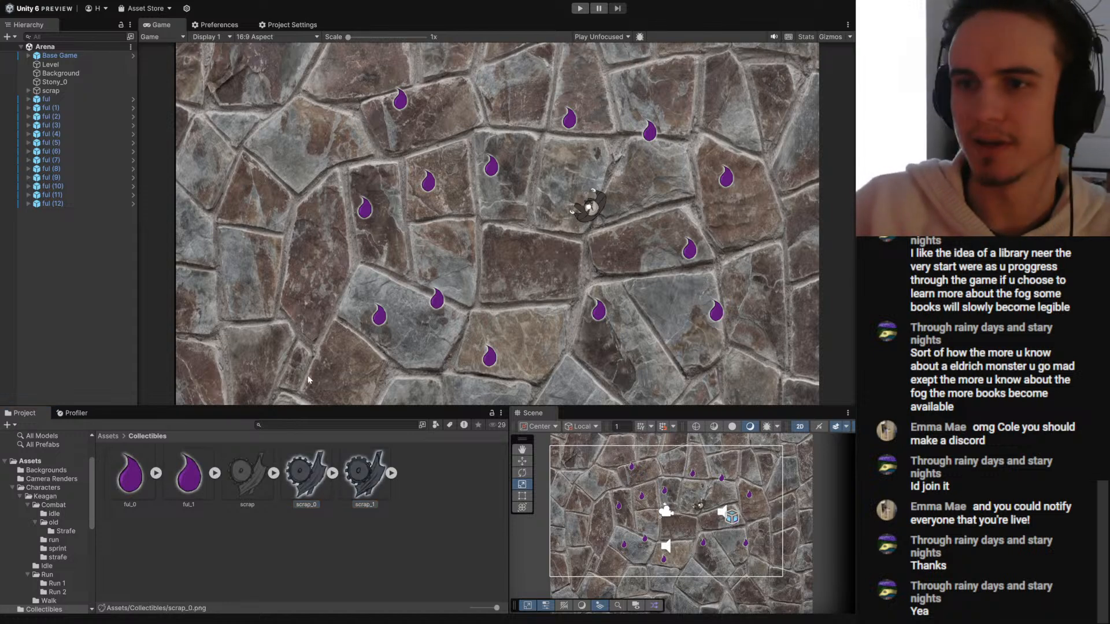
- Enter 1 in the scrap object's properties to show it over the stone background, check against the ful object, and save the scene
click(50, 91)
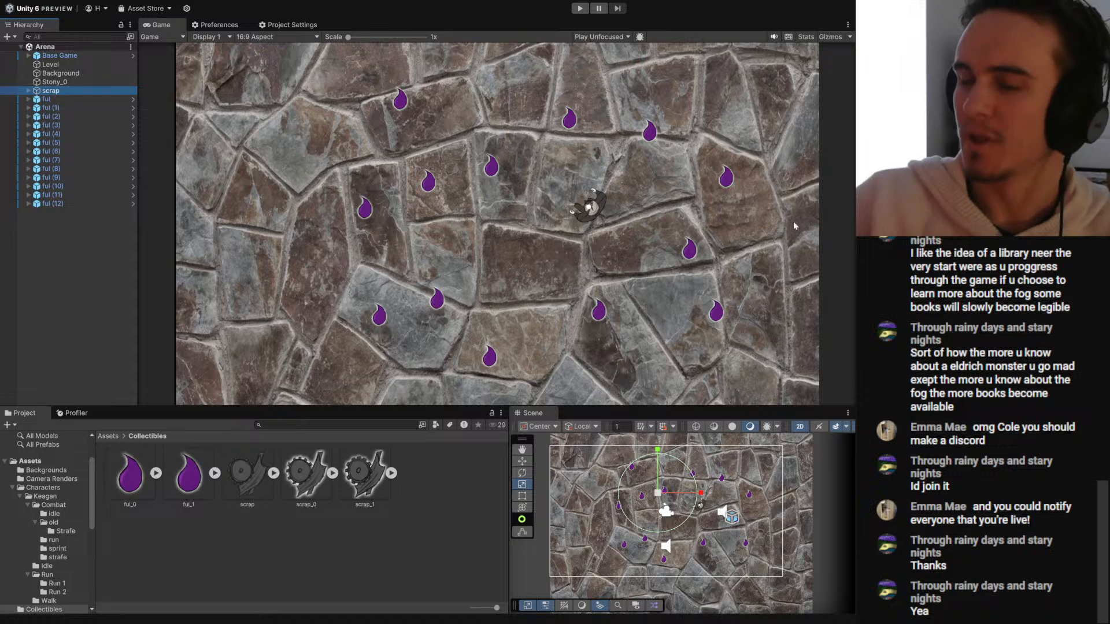
text(1)
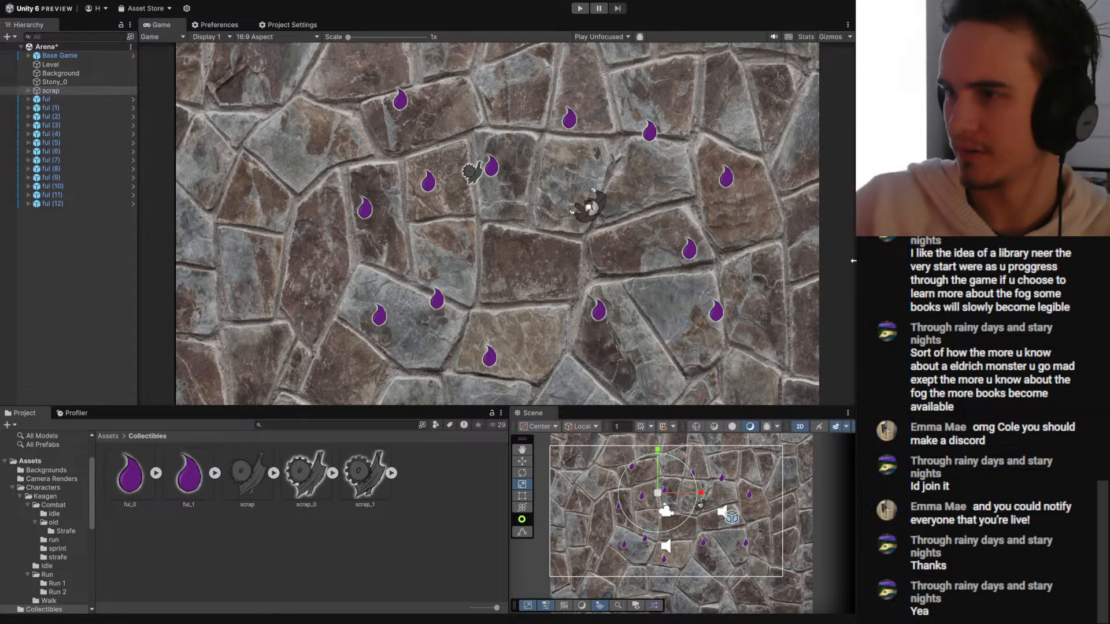
click(46, 100)
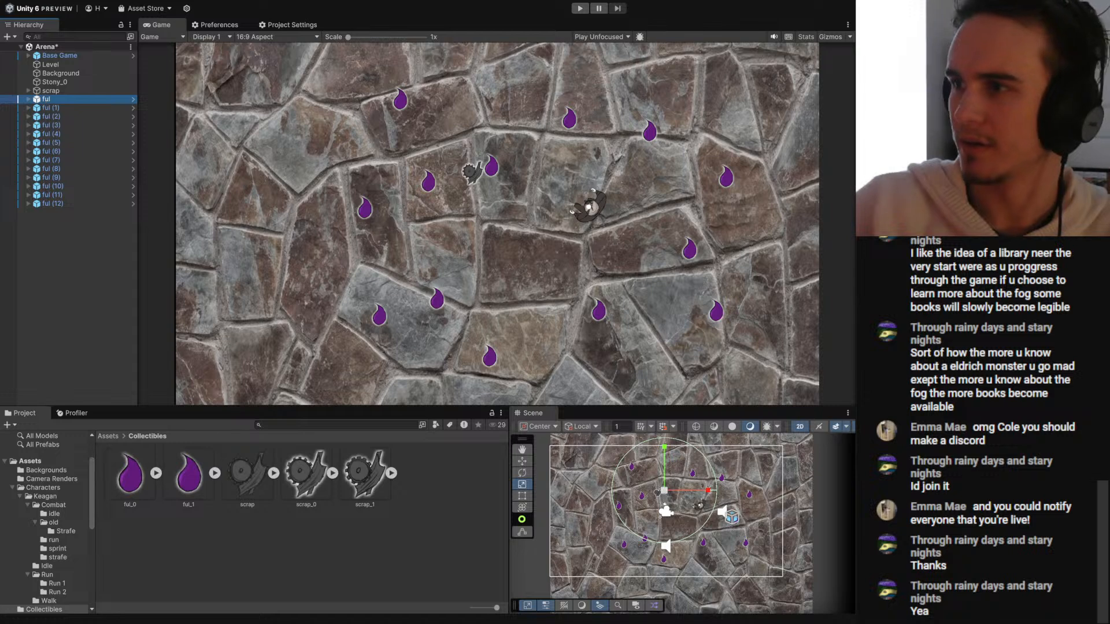
click(947, 155)
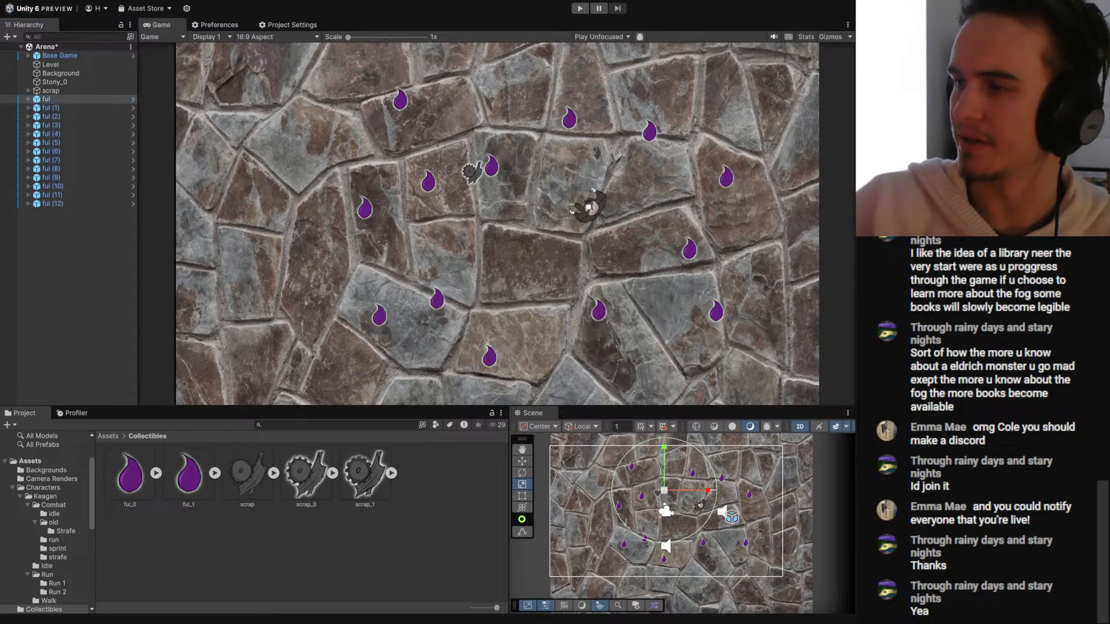
click(61, 92)
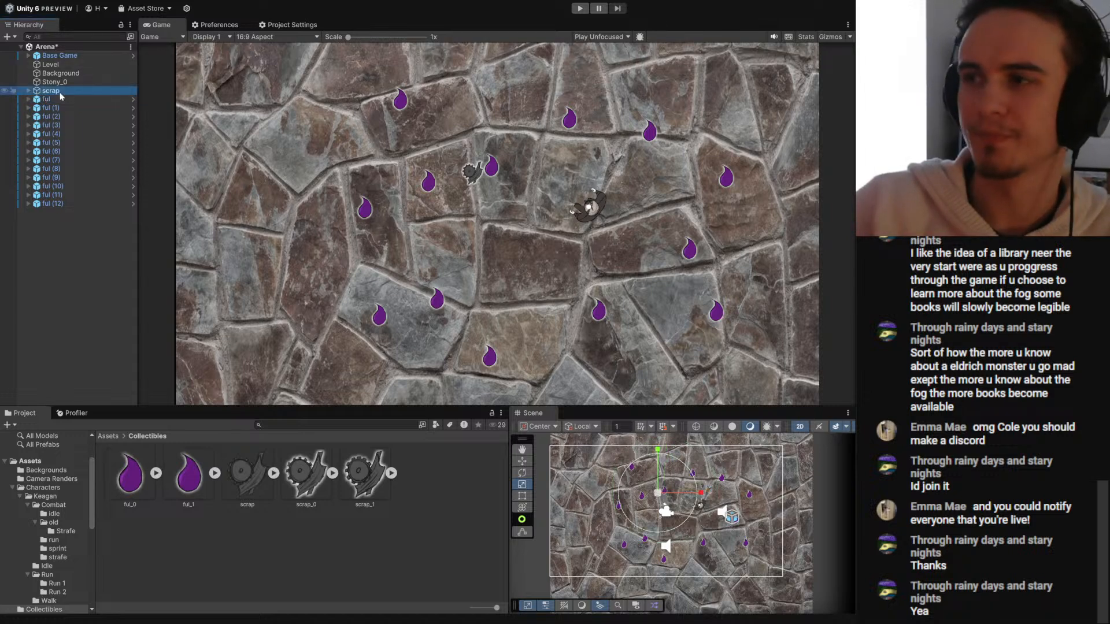
click(948, 155)
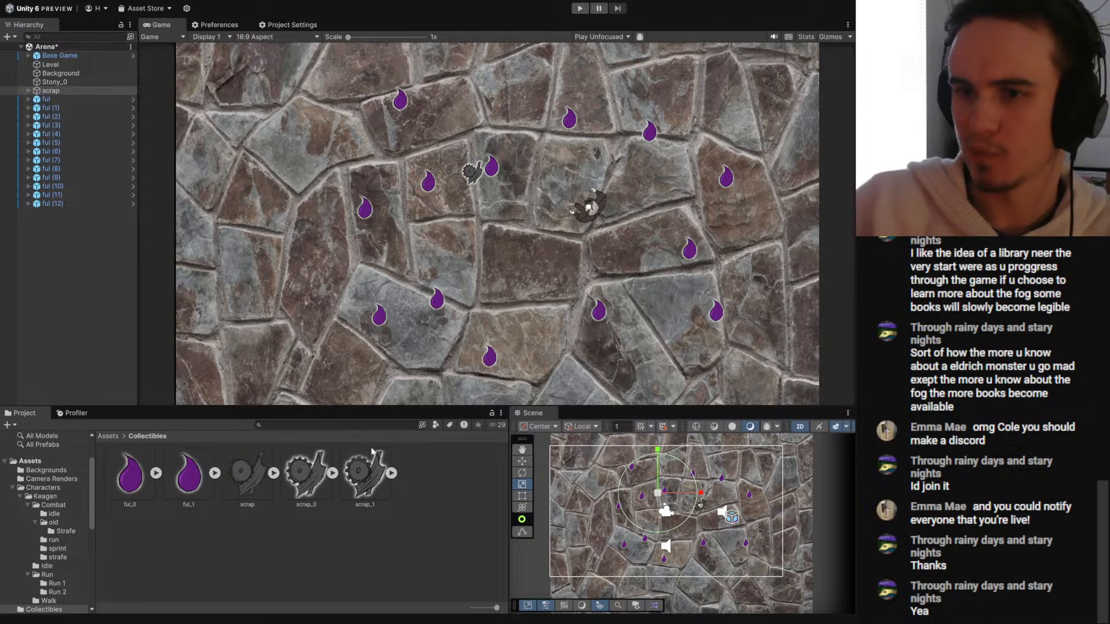
key(ctrl+s)
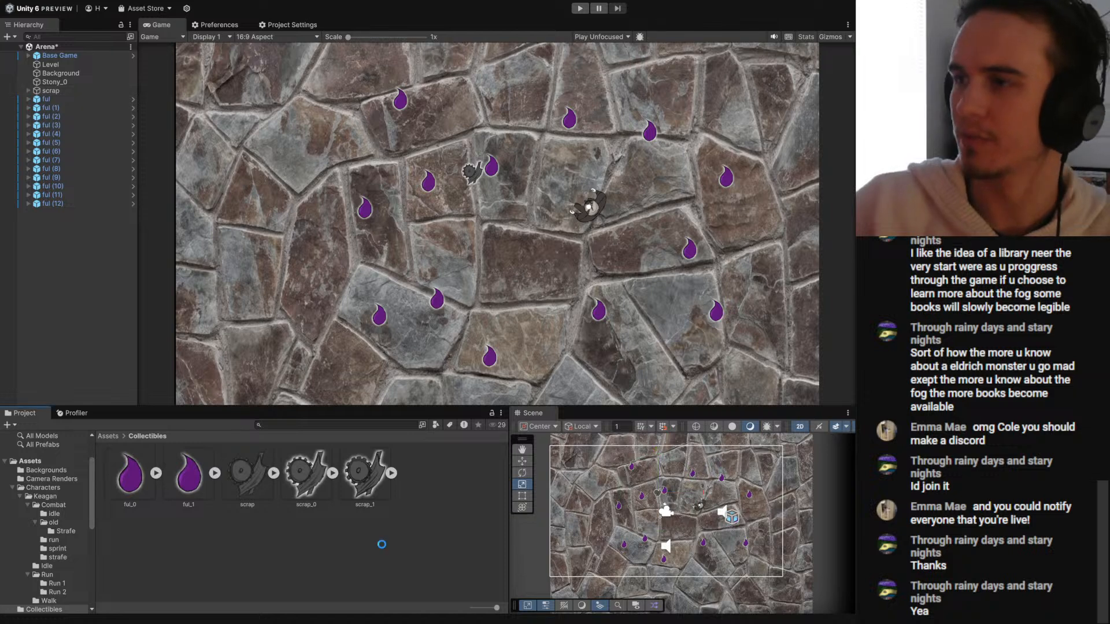
- Enlarge the scrap object and move it up and to the left, just below the upper-left purple drop
click(46, 90)
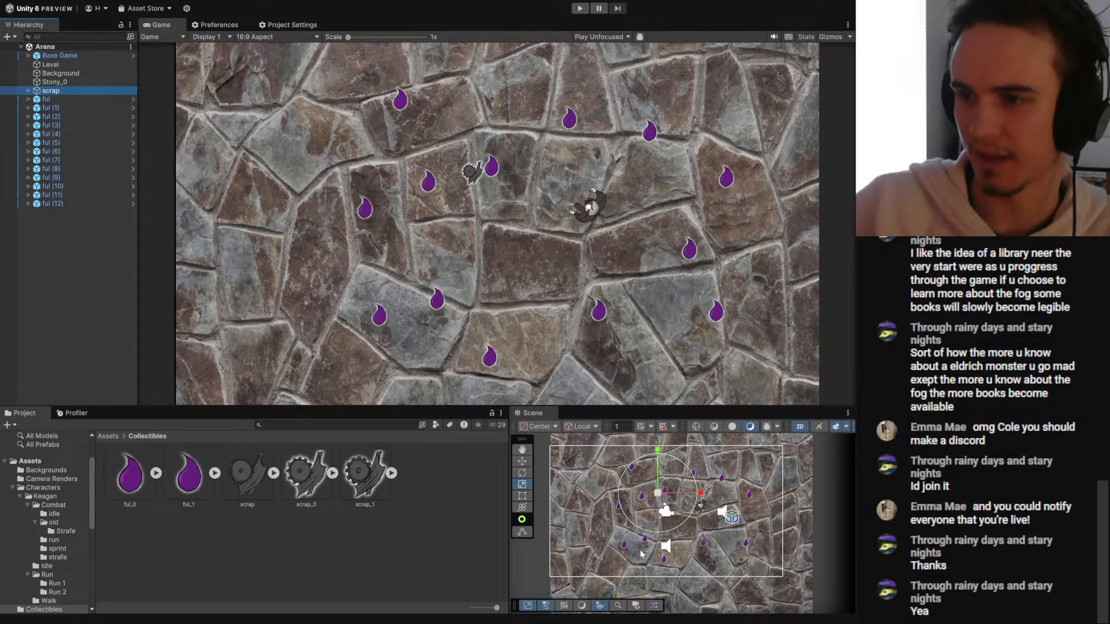
drag(658, 500, 657, 472)
key(w)
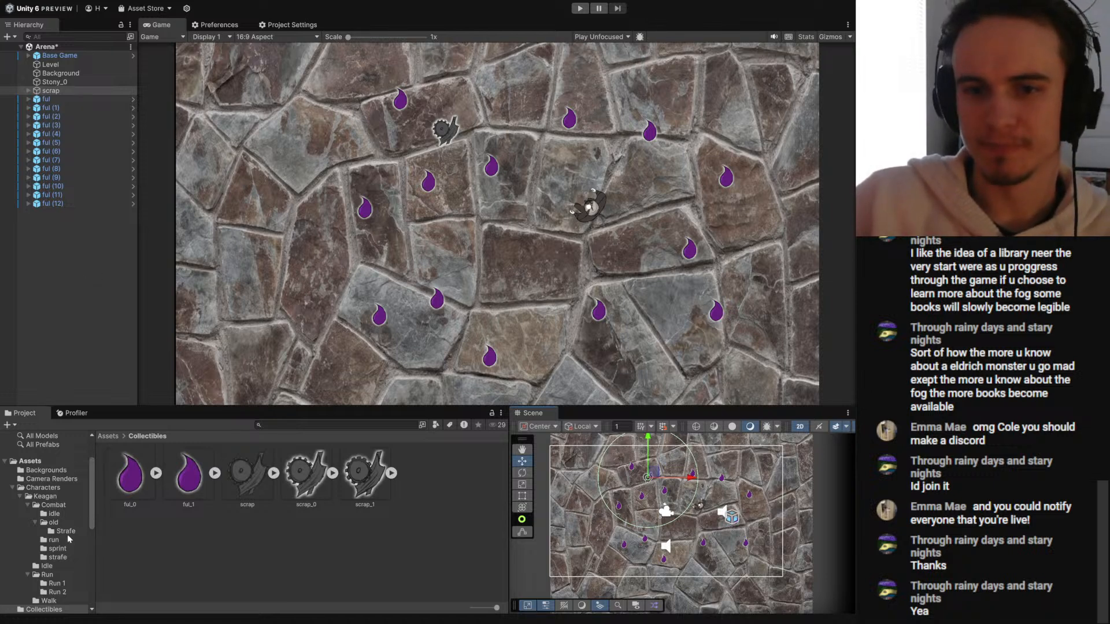
- Turn the scrap object into a prefab in the Prefab folder and save the scene
click(12, 488)
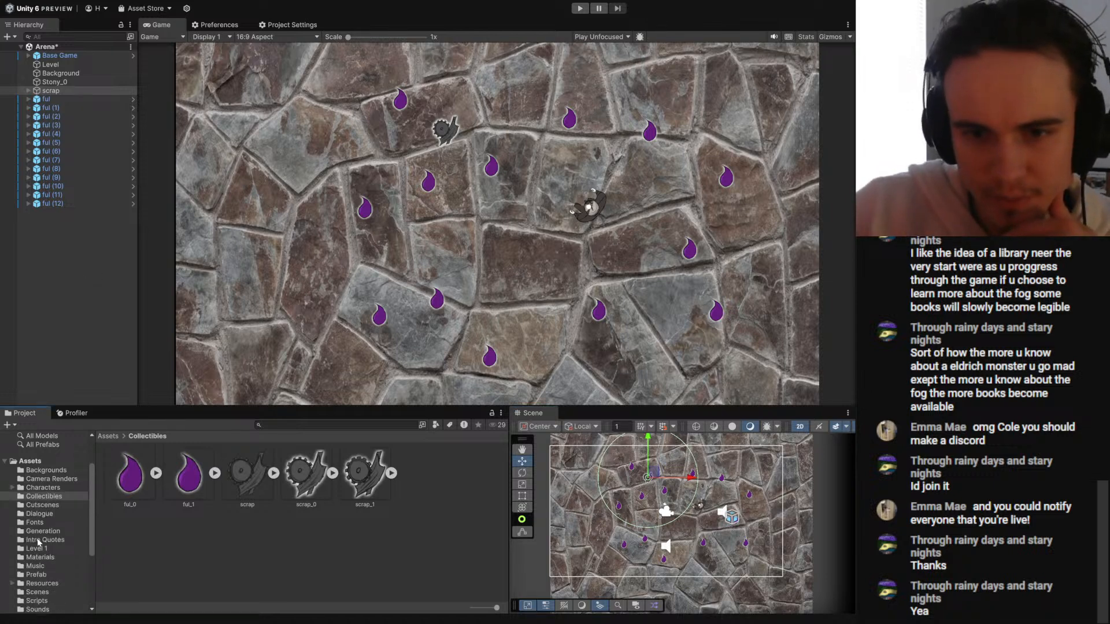
click(36, 575)
drag(51, 90, 212, 546)
click(207, 542)
key(ctrl+s)
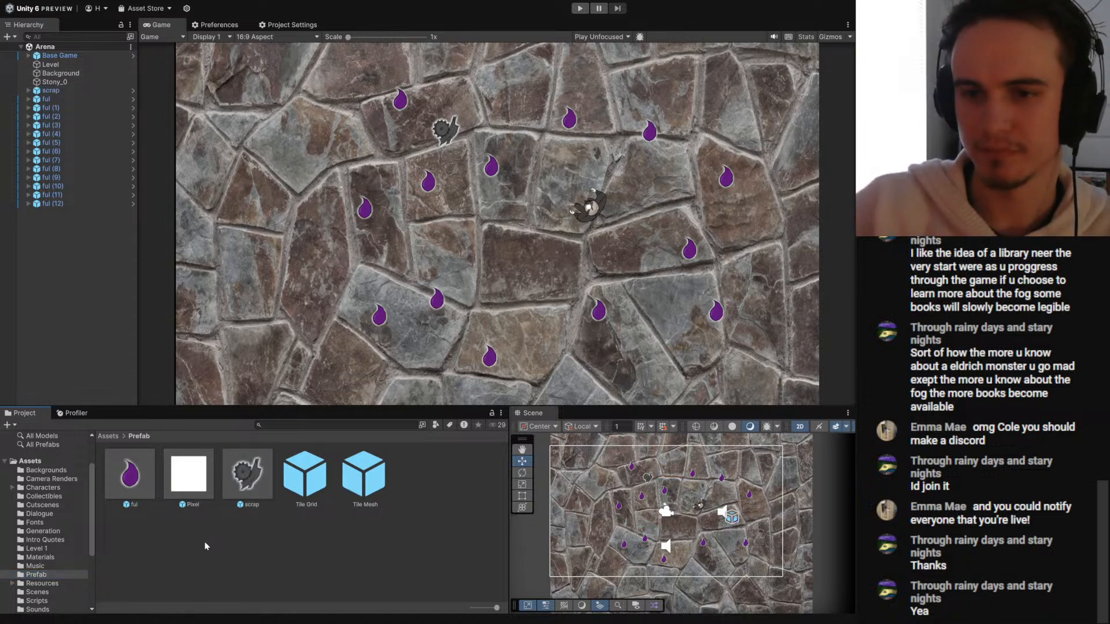
- Delete the Pixel prefab from the Prefab folder
click(190, 483)
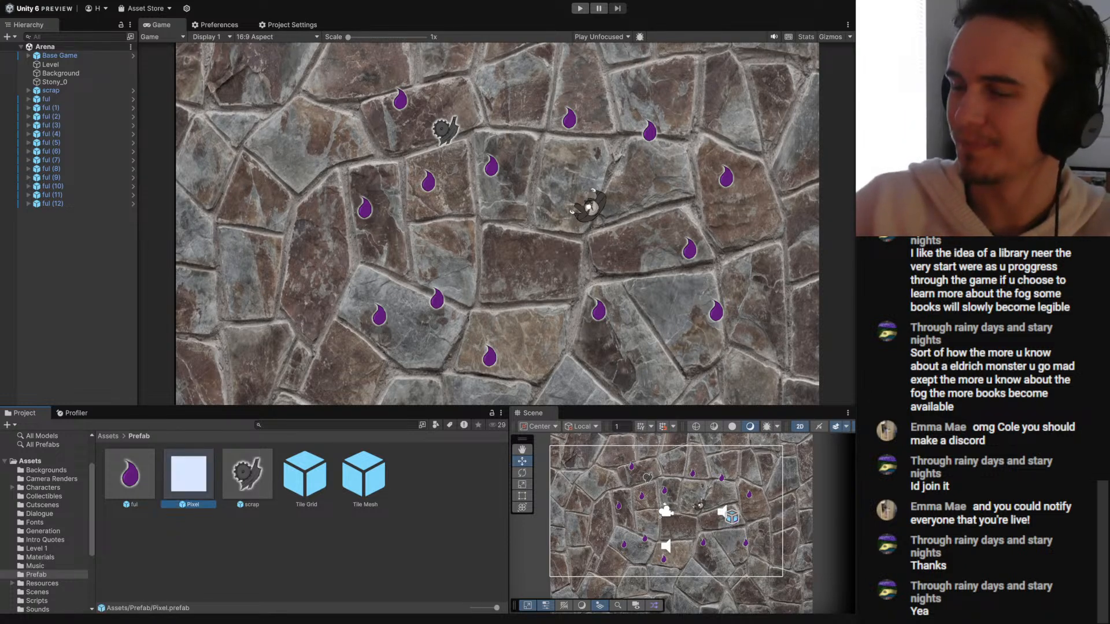
key(Delete)
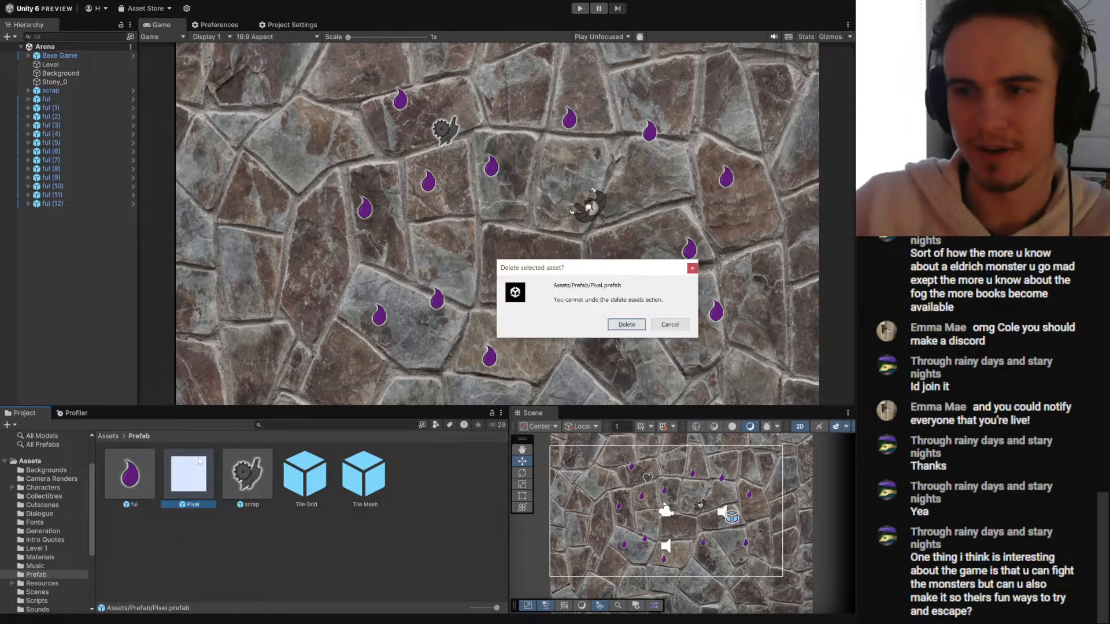
click(627, 324)
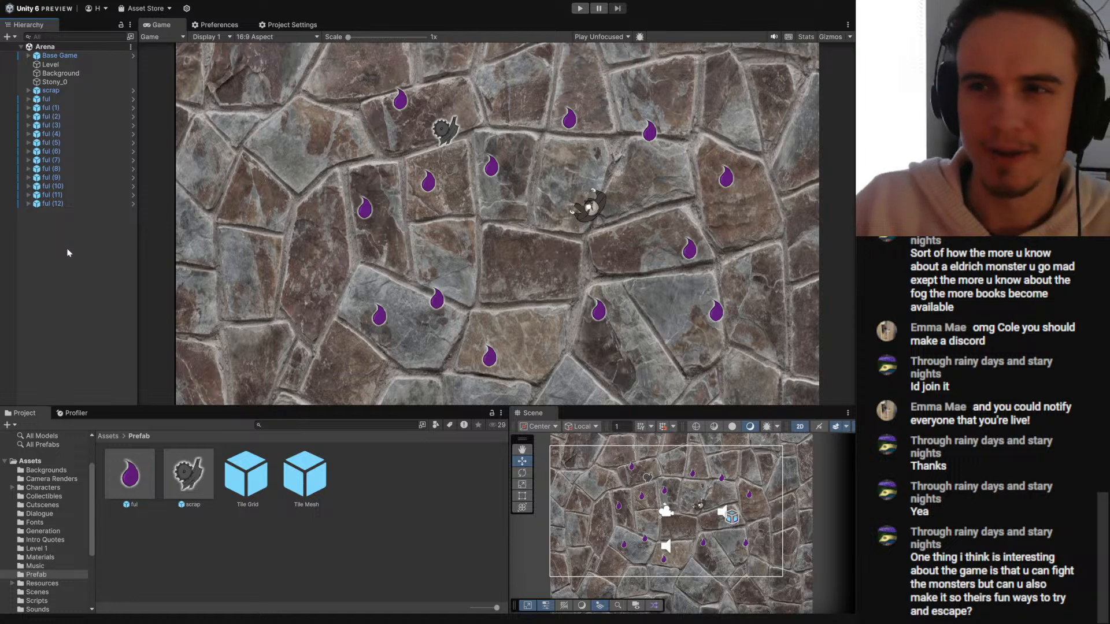
- Duplicate the scrap object and move the copy to the far left part of the visible arena, left of the purple drops
click(51, 90)
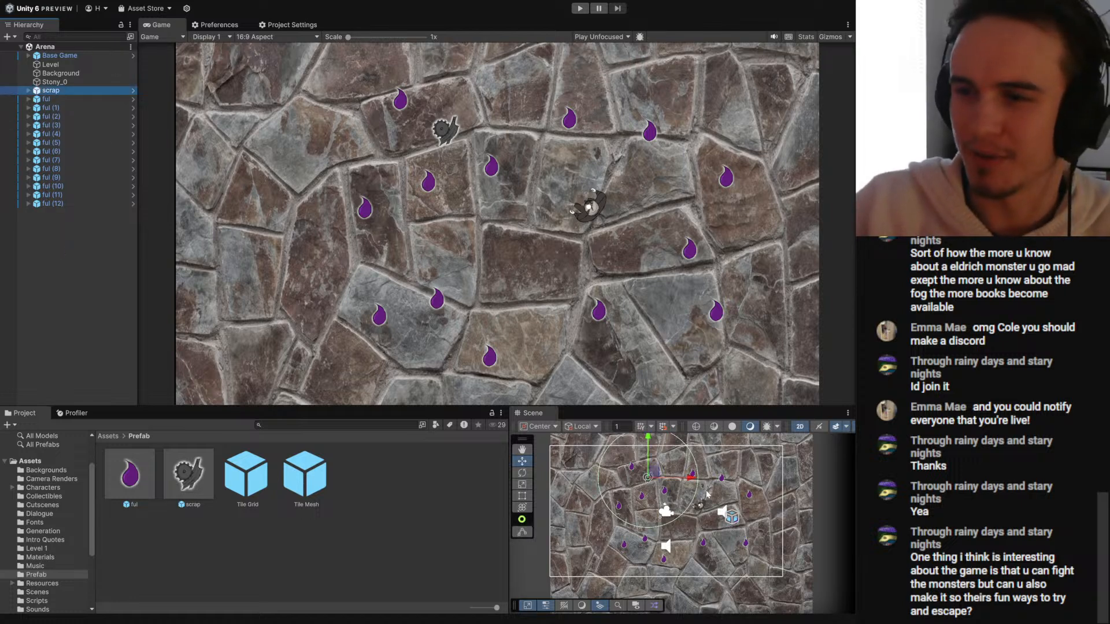
scroll(706, 494, up, 1)
scroll(665, 494, down, 2)
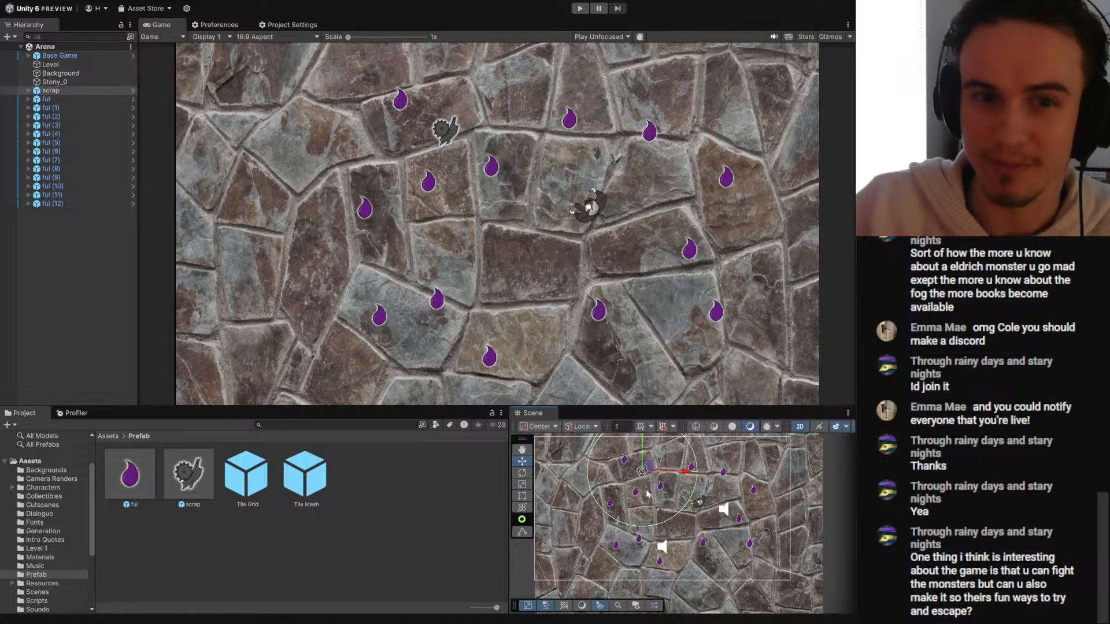
key(ctrl+d)
drag(648, 469, 598, 489)
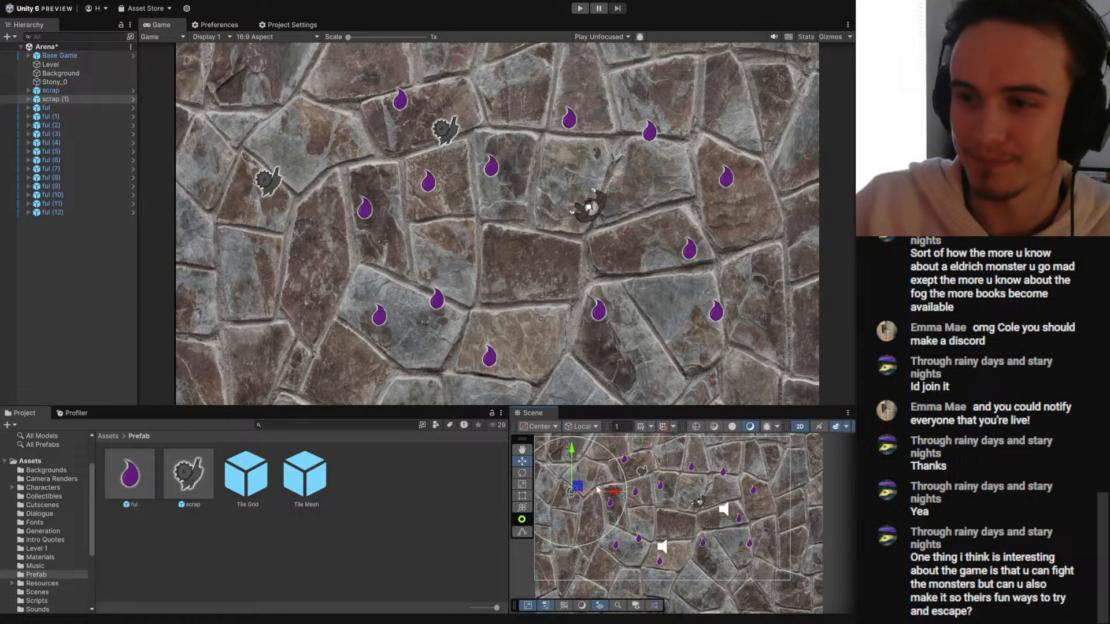
- Duplicate the scrap copy repeatedly up to scrap (11), spread the copies around the arena between the purple drops, and save the scene
click(643, 476)
click(55, 98)
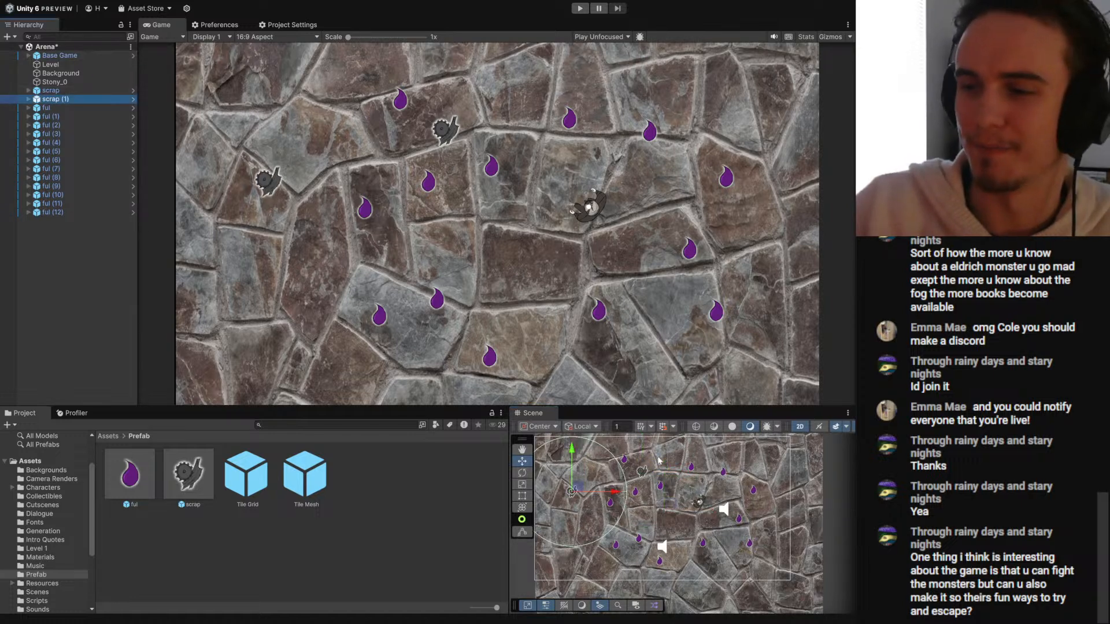
key(ctrl+d)
drag(571, 488, 728, 456)
key(ctrl+d)
key(ctrl+d)
key(ctrl+d)
key(ctrl+d)
key(ctrl+d)
key(ctrl+d)
key(ctrl+d)
key(ctrl+d)
key(ctrl+d)
click(97, 332)
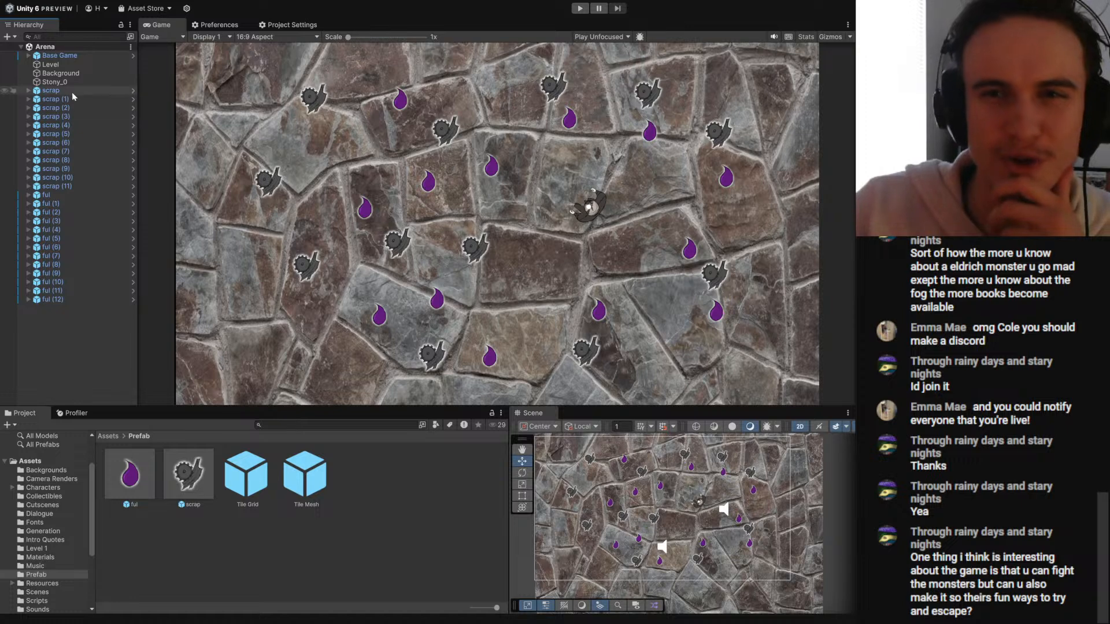
- Play-test the Arena scene with the scattered scrap and ful collectibles, and stop the game
click(579, 9)
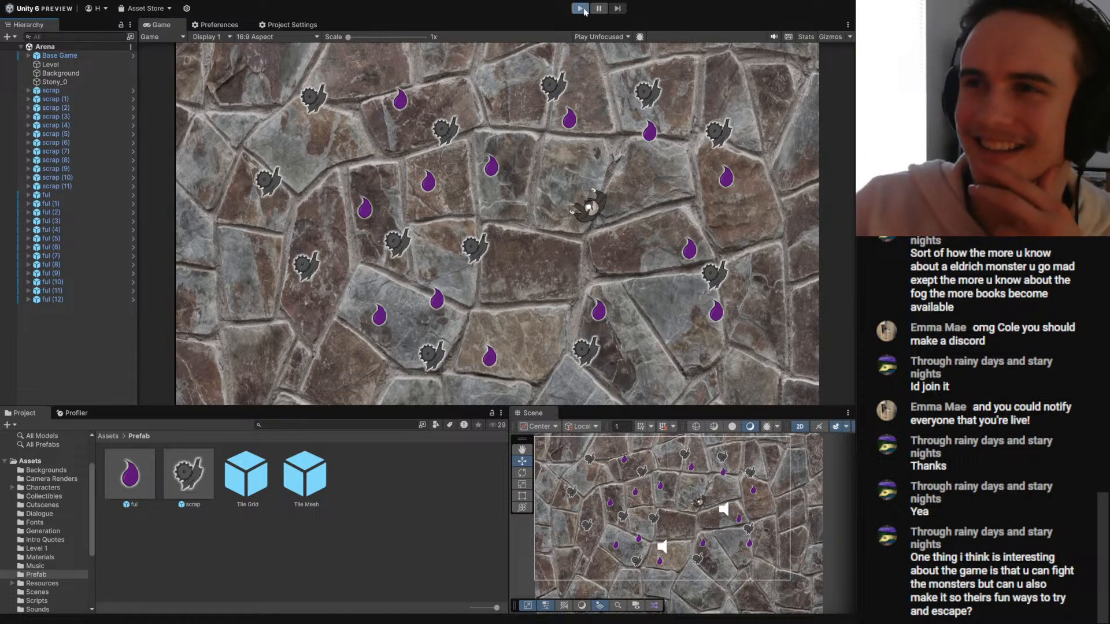
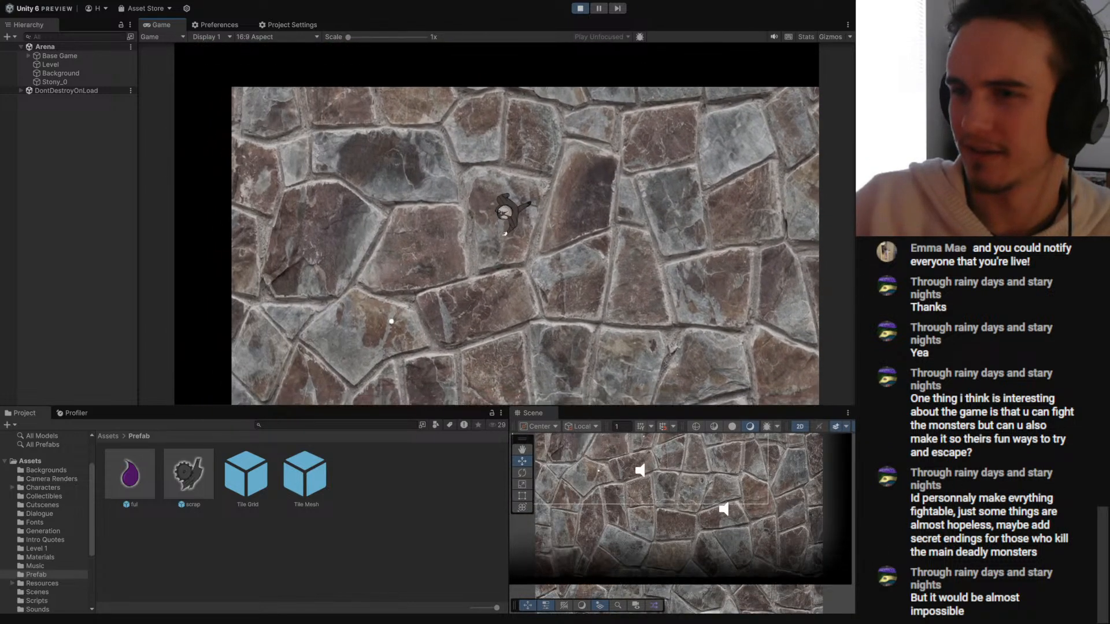
key(ctrl+p)
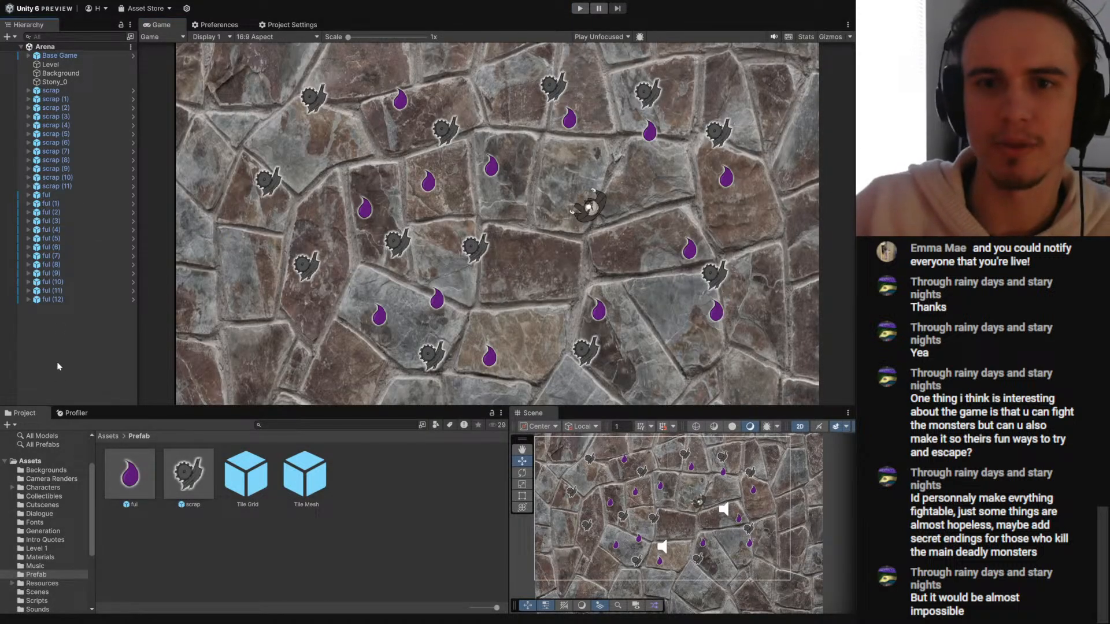
- Open the scrap object's SpriteAnimationController script, declare a public bool named randomize as the class's first field, and save it
click(48, 91)
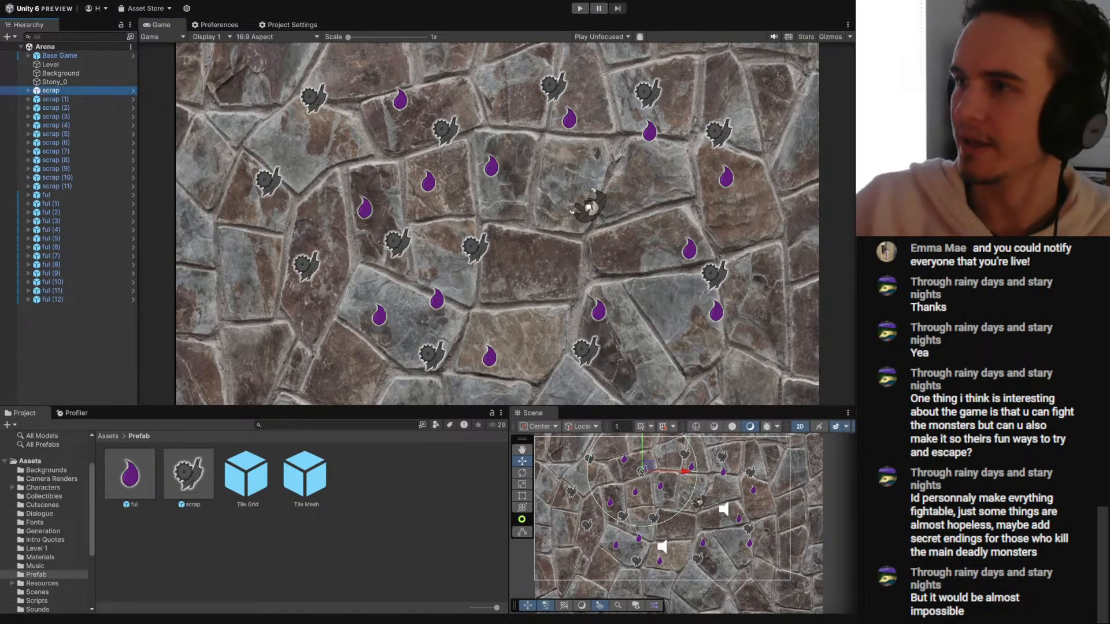
double_click(1011, 242)
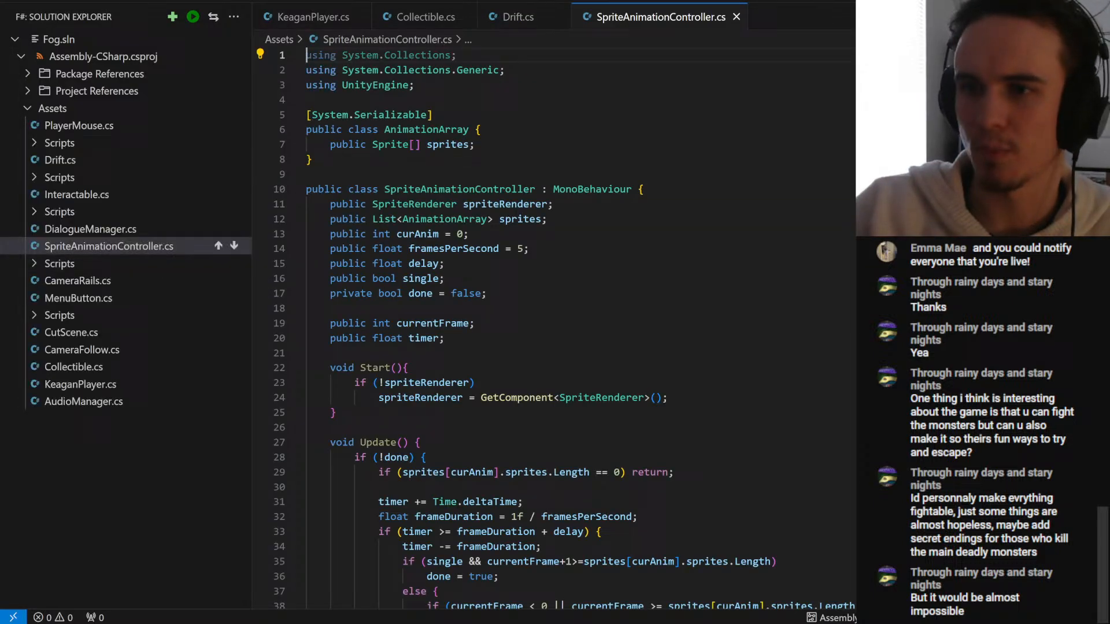
click(487, 294)
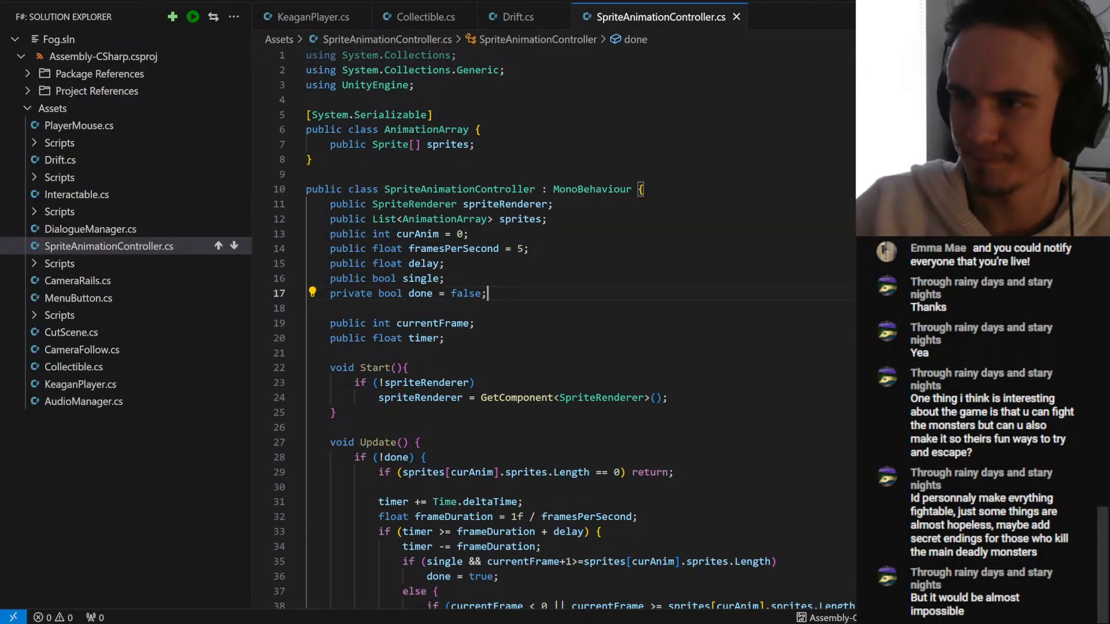
click(645, 189)
key(Return)
text(public)
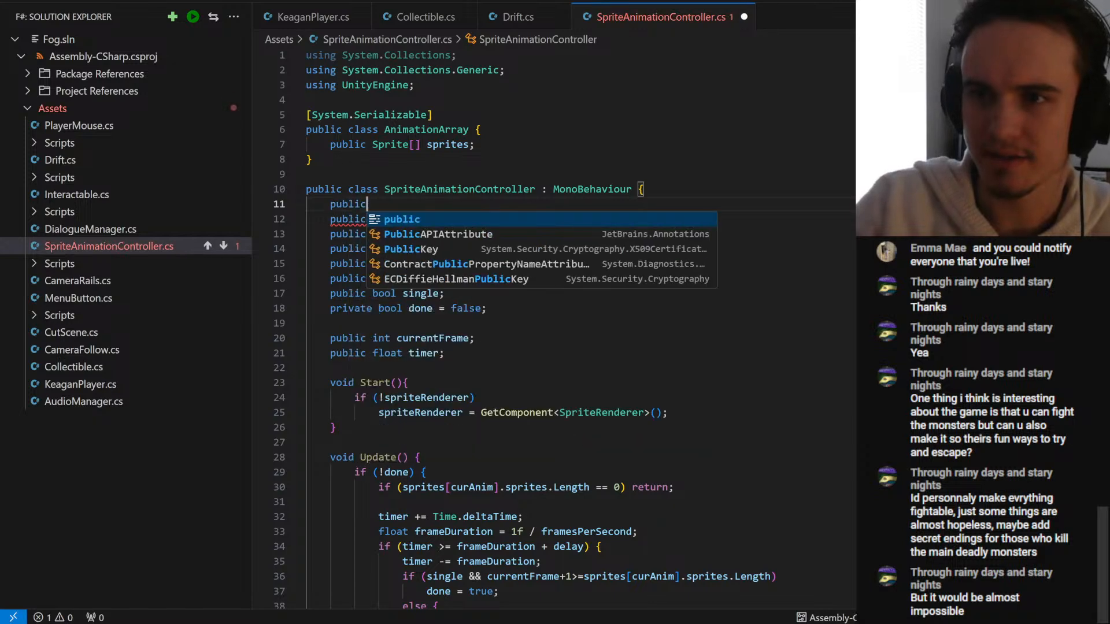
text( bool random)
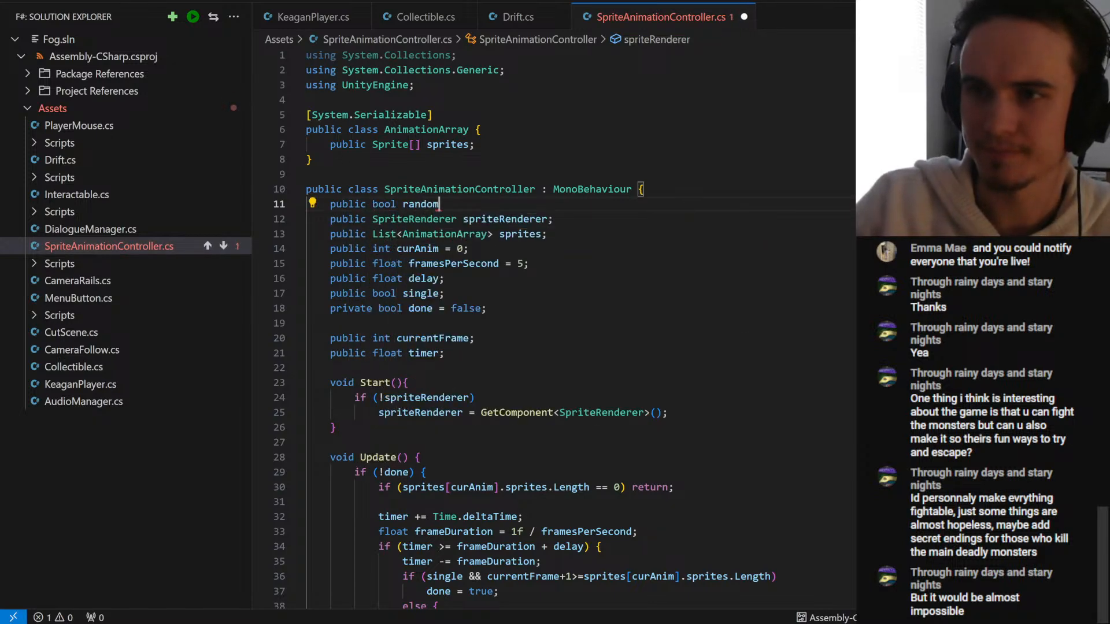
text(ize;)
key(ctrl+s)
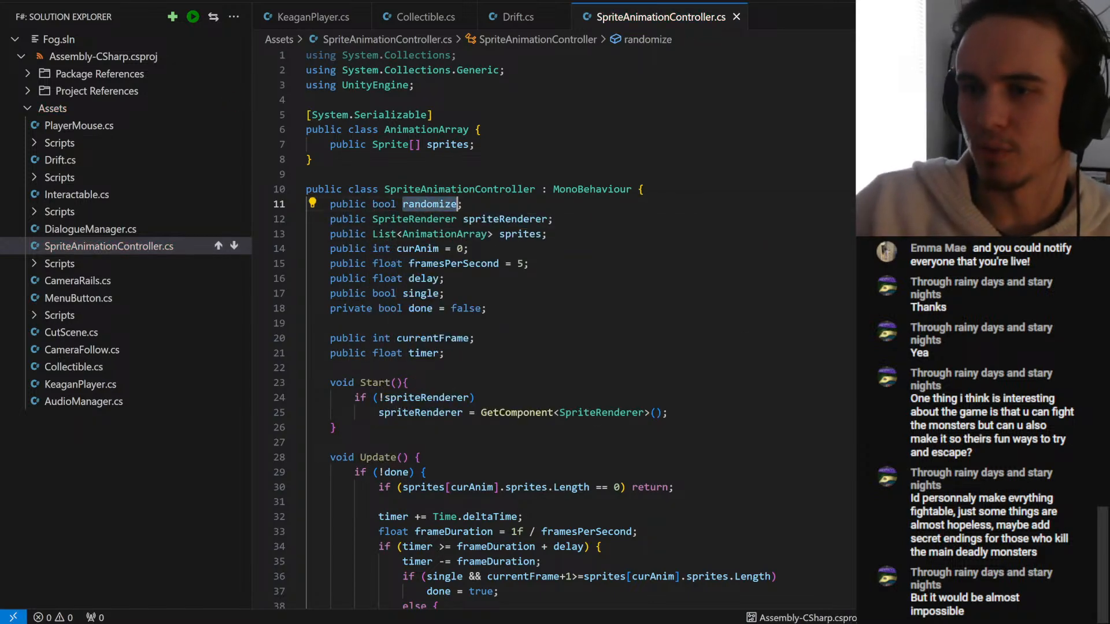
scroll(555, 329, down, 3)
click(409, 245)
key(Return)
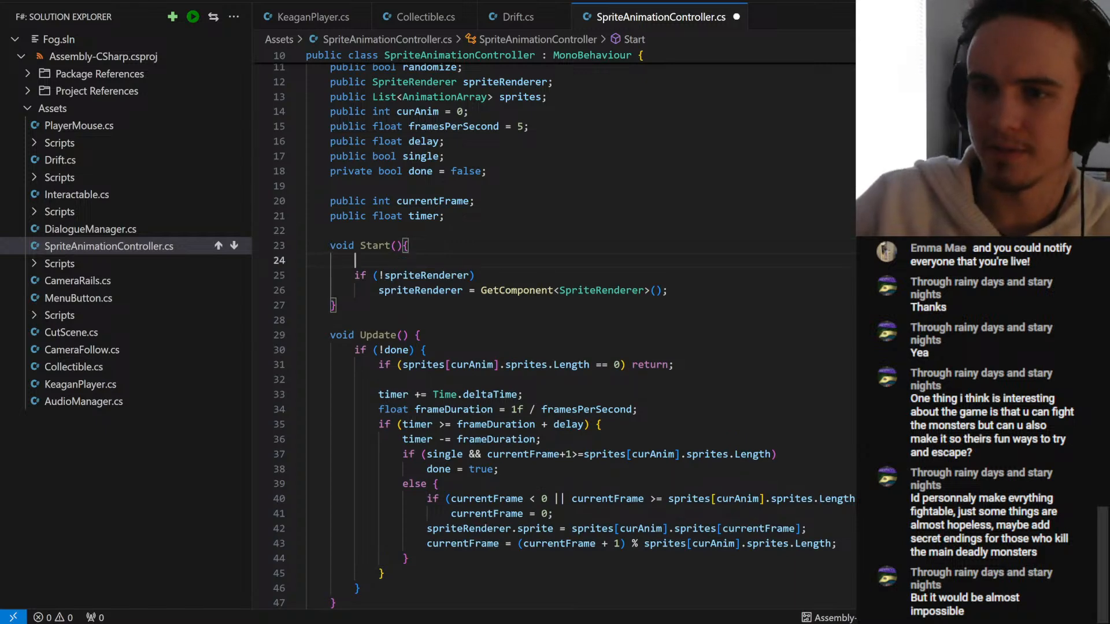
text(if)
key(ctrl+z)
key(ctrl+z)
key(ctrl+z)
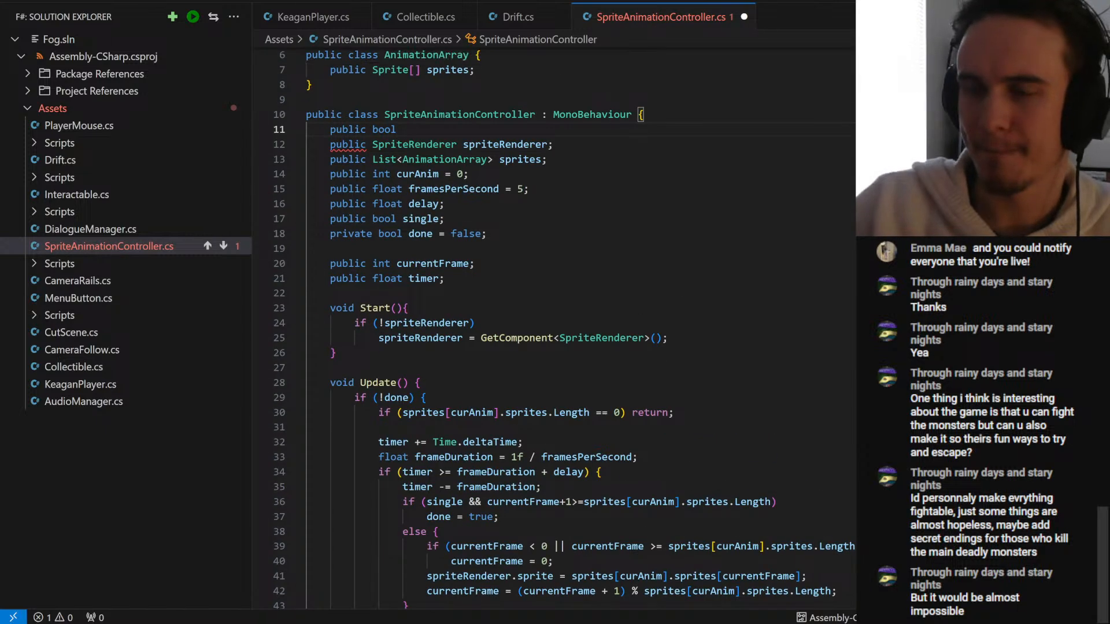
key(ctrl+y)
- Add an if (randomize) block at the beginning of the Start method
click(409, 307)
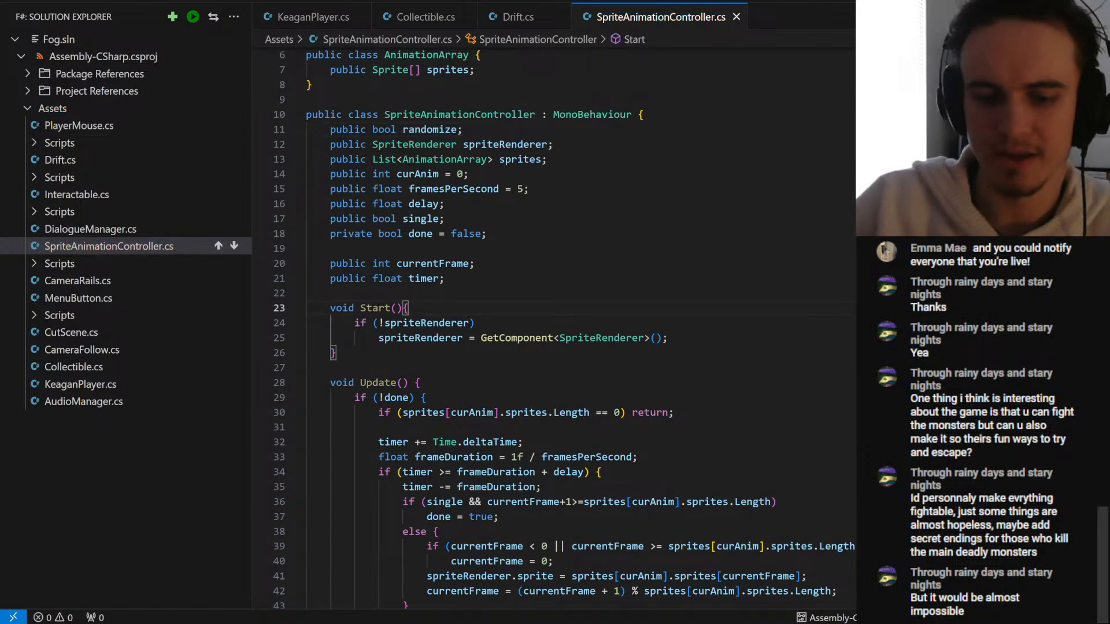
key(Return)
text(if (randomize)
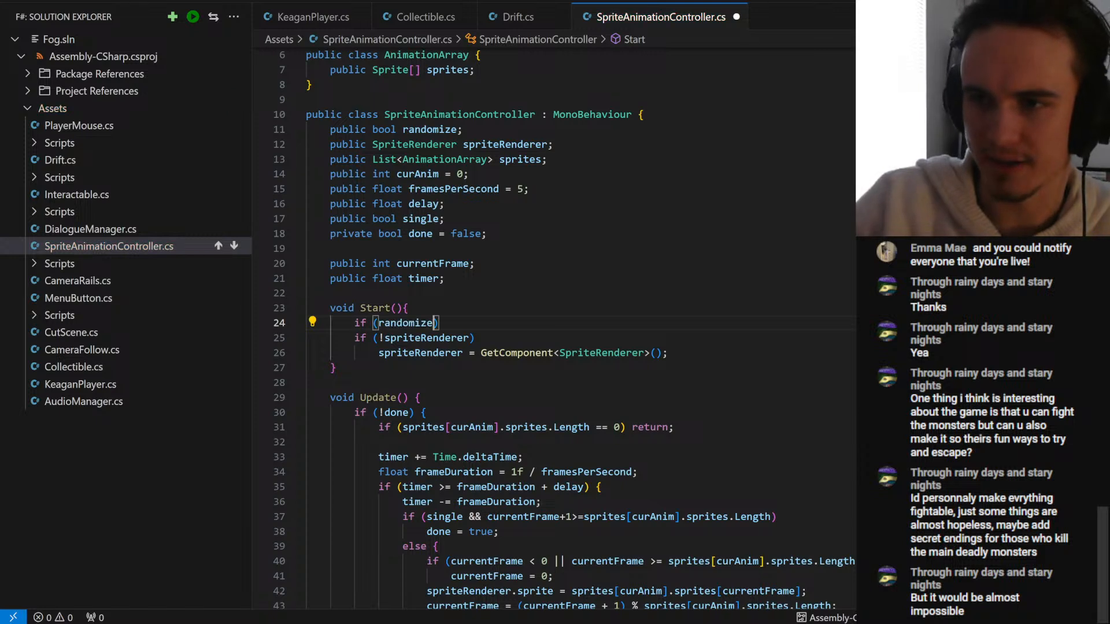
text() {)
key(Return)
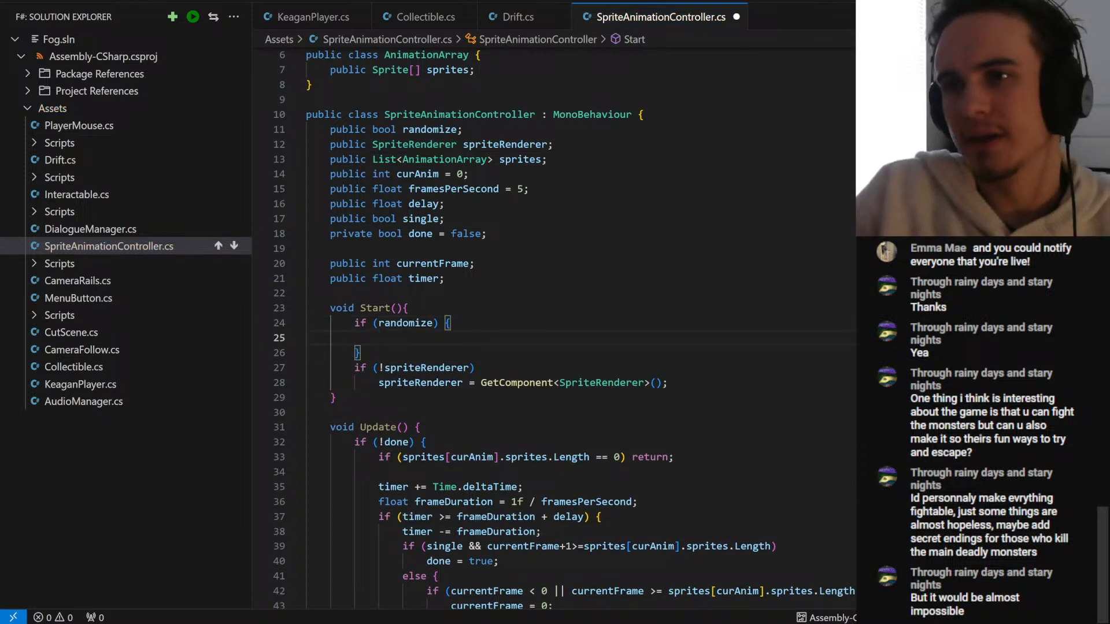
- Copy the currentFrame variable name from its declaration into the randomize block in Start
double_click(417, 174)
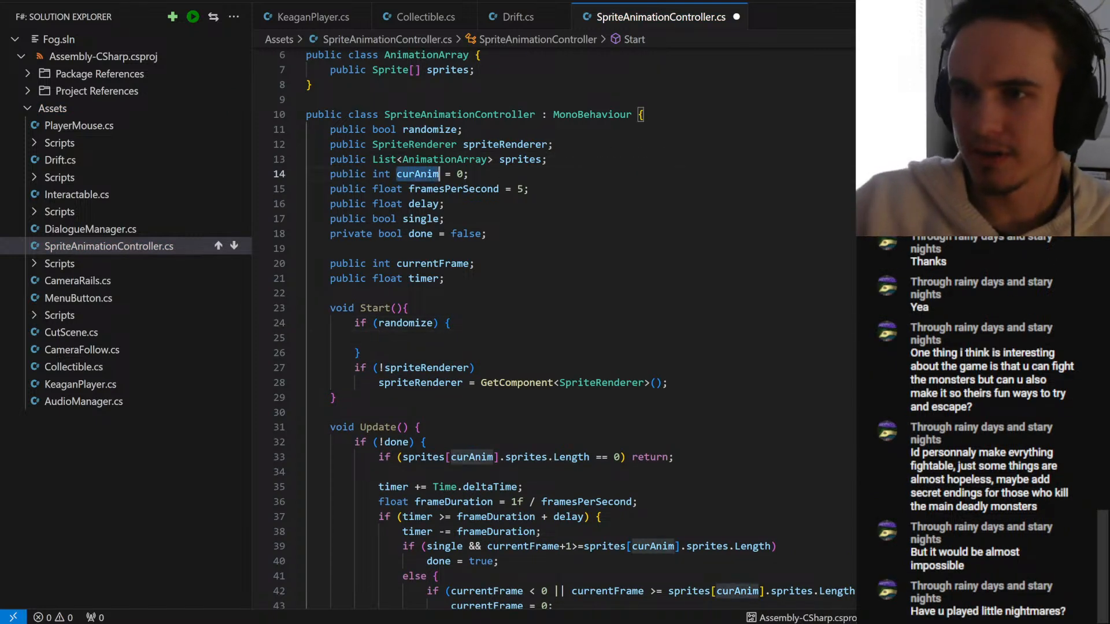
triple_click(415, 263)
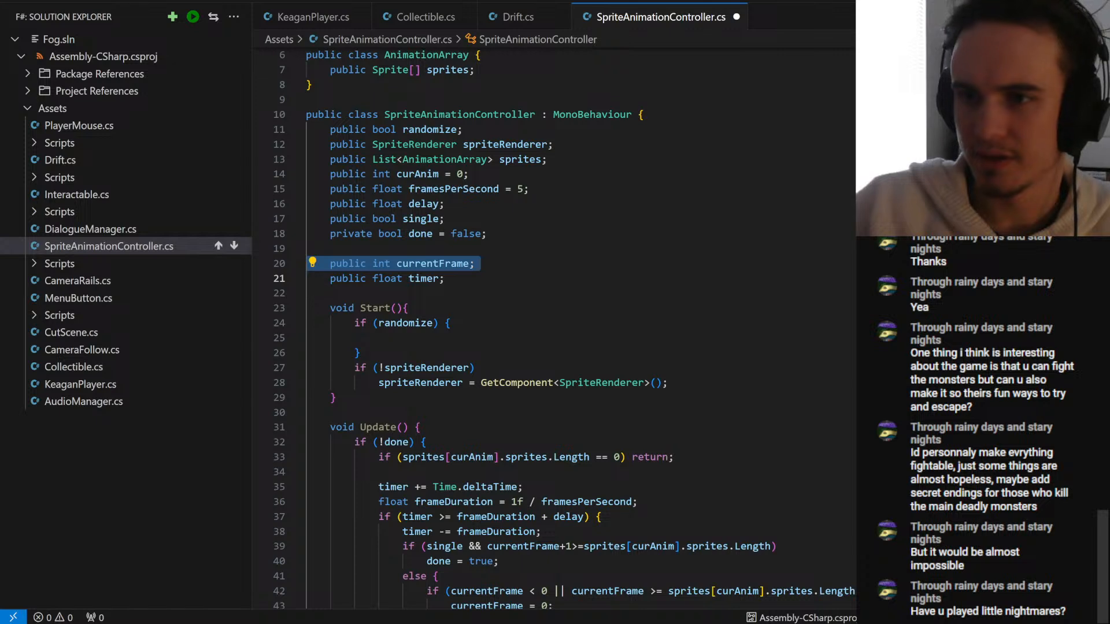
double_click(432, 263)
key(ctrl+c)
click(379, 338)
key(ctrl+v)
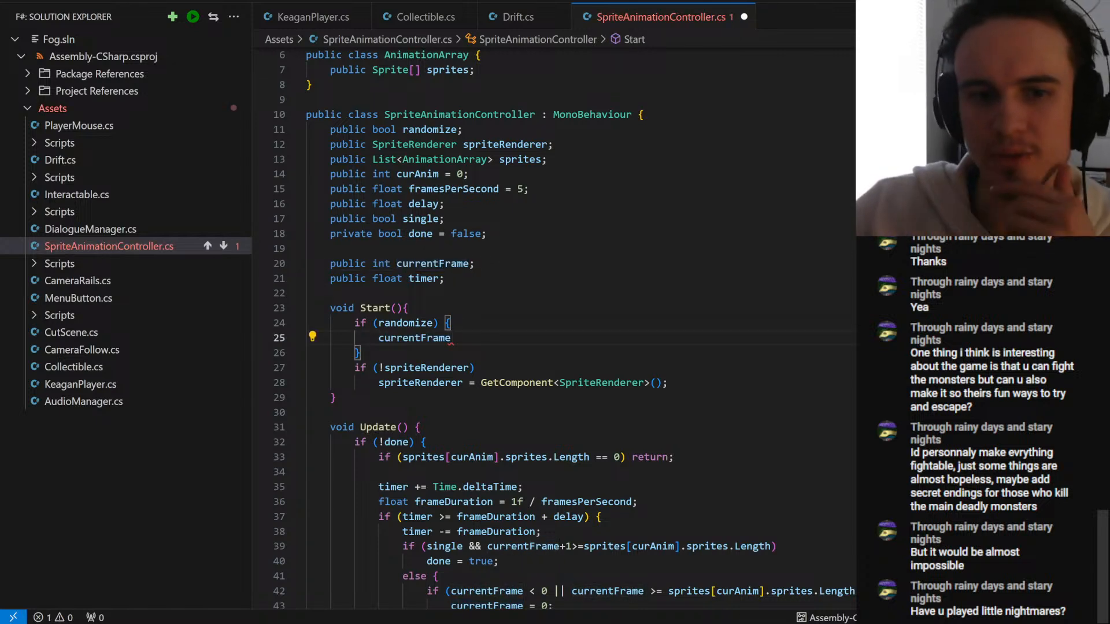
- Assign sprites[curAnim].sprites.Length to currentFrame in the randomize block, reusing the expression from the Update method
scroll(554, 329, down, 3)
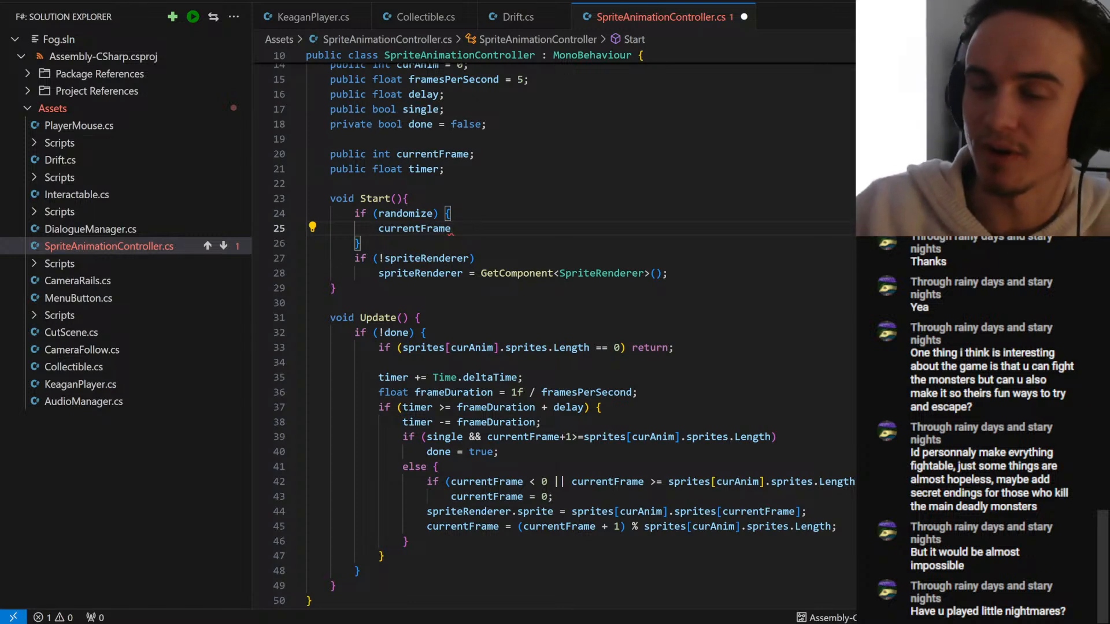
scroll(554, 335, down, 2)
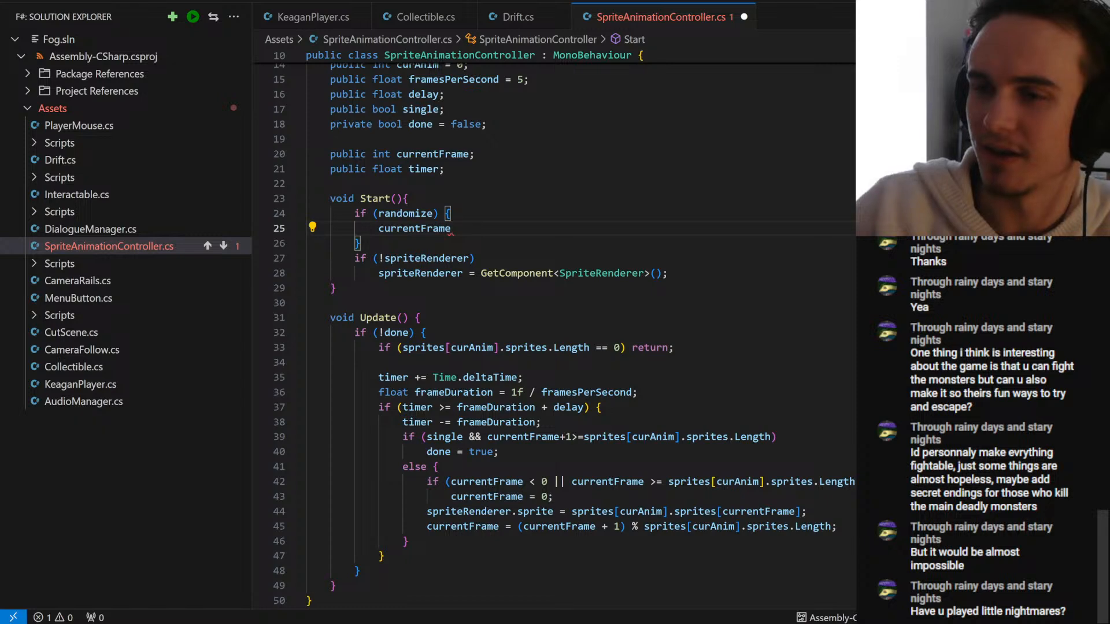
scroll(554, 330, down, 1)
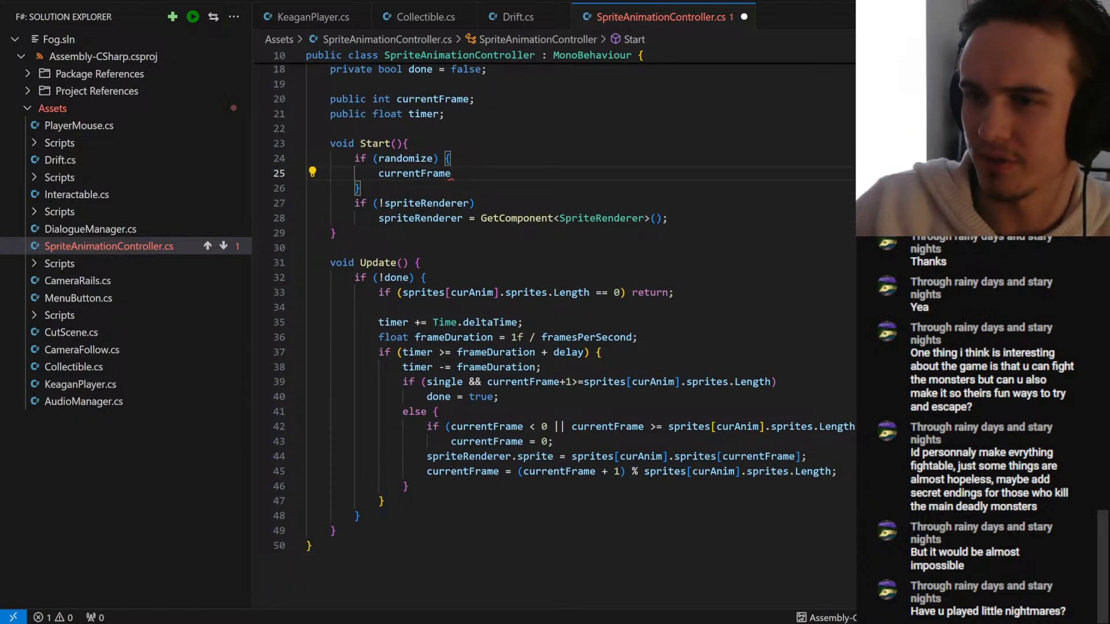
drag(403, 293, 589, 293)
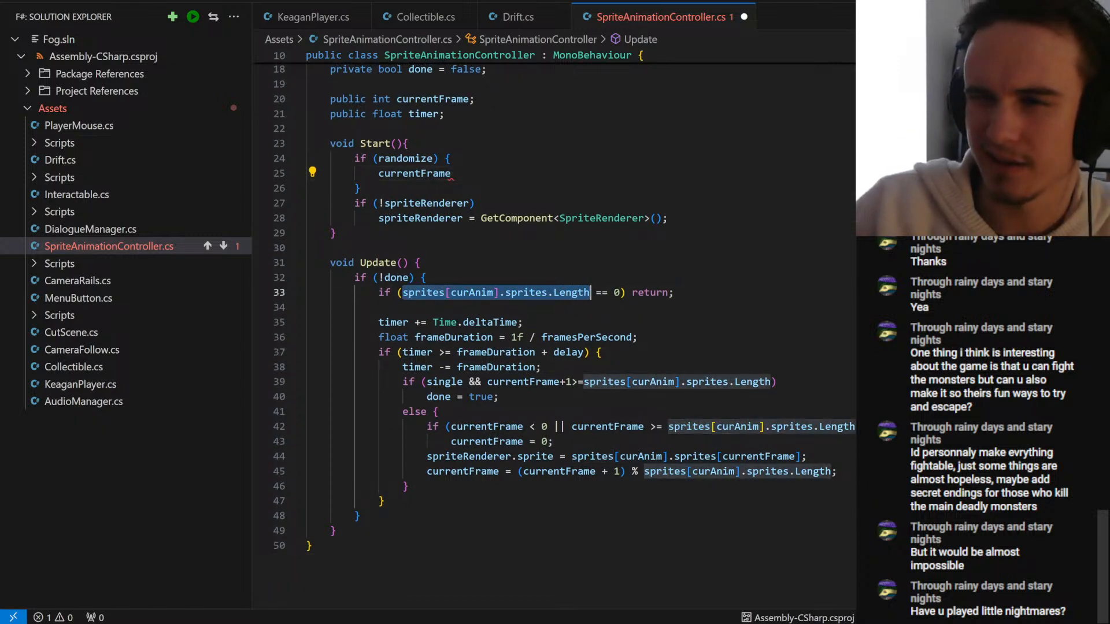
scroll(590, 292, up, 2)
click(452, 283)
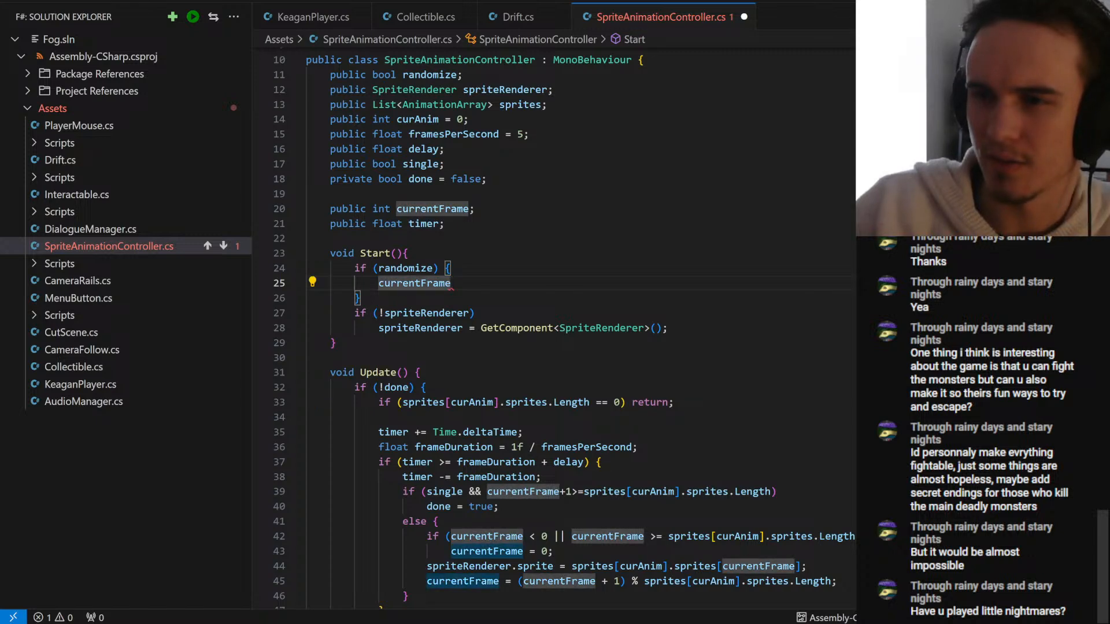
scroll(555, 329, down, 3)
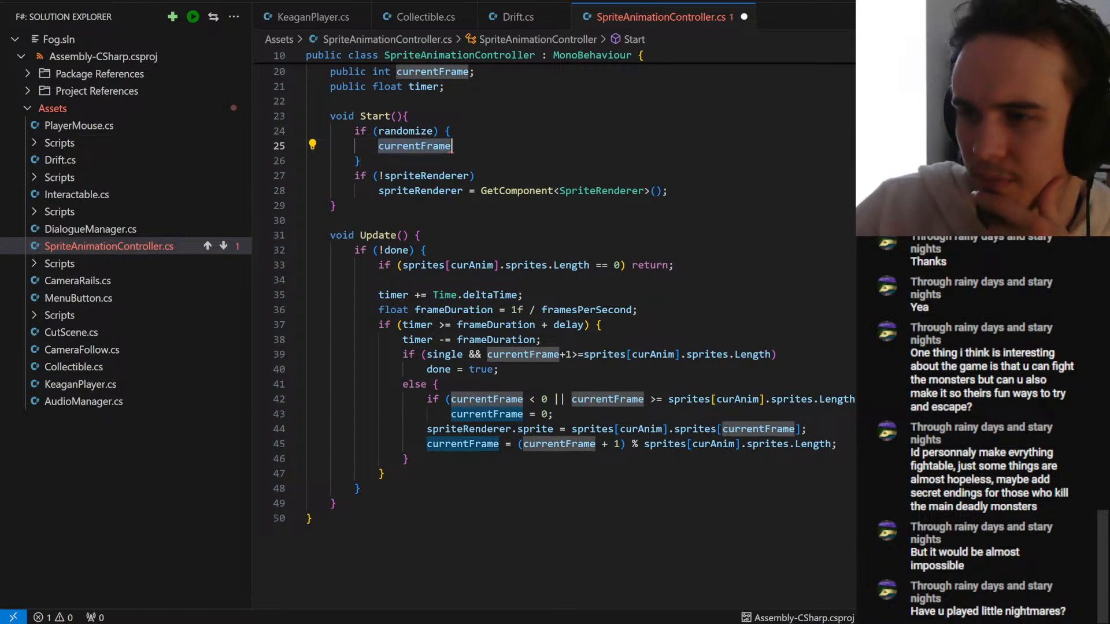
scroll(555, 329, up, 3)
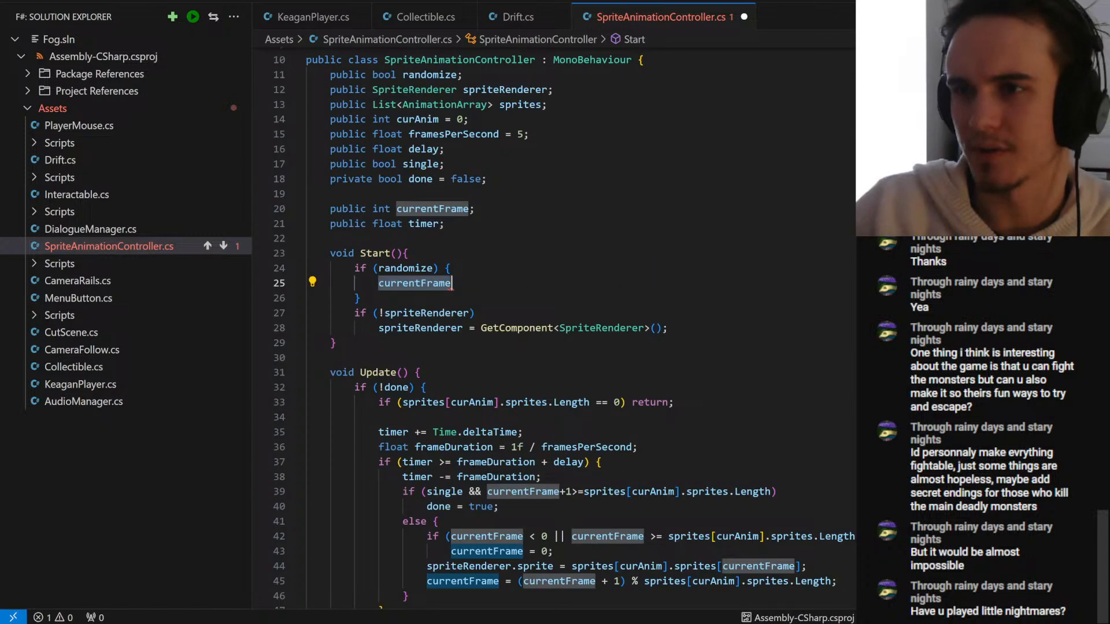
text(= sprites[curAnim].sprites.Length)
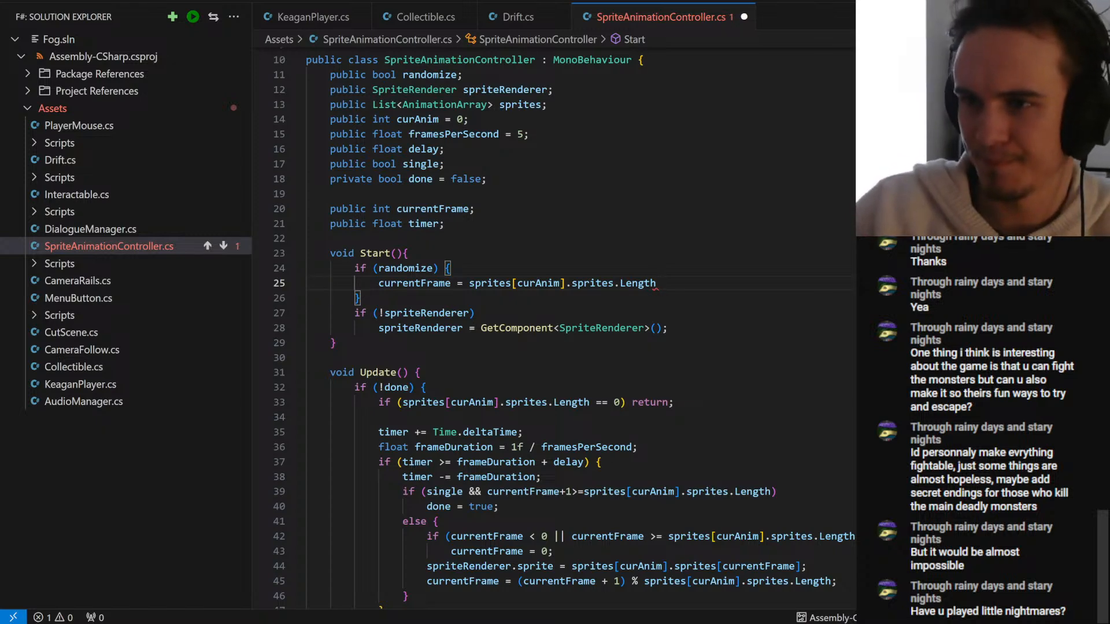
- Wrap the sprite array length assigned to currentFrame in a Random.Range call and terminate the statement
click(469, 283)
text(Random.)
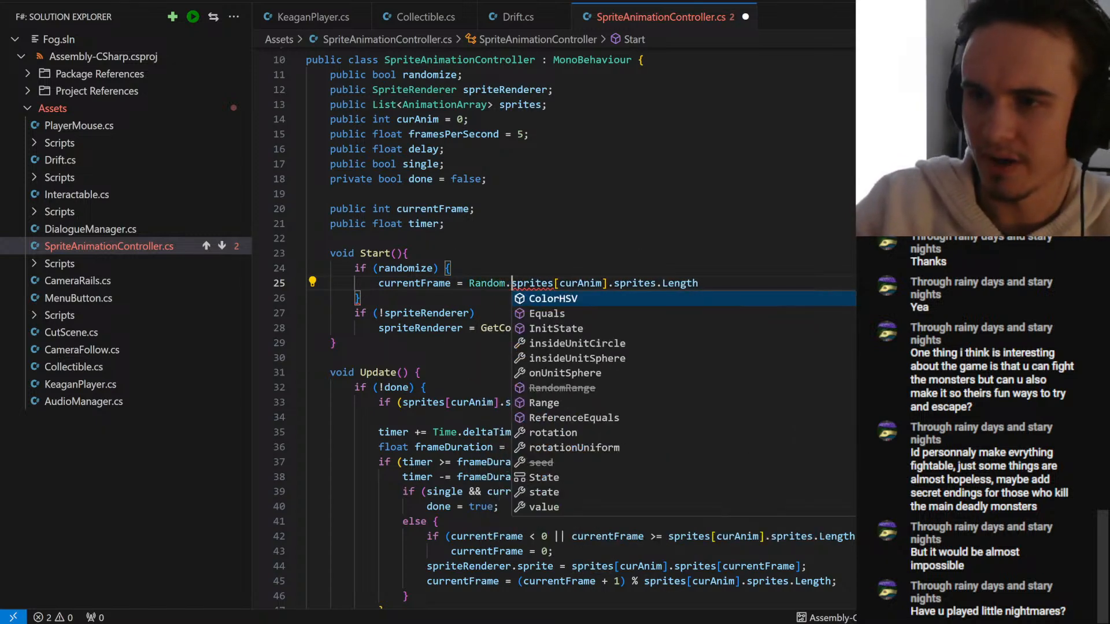
text(Range)
key(Tab)
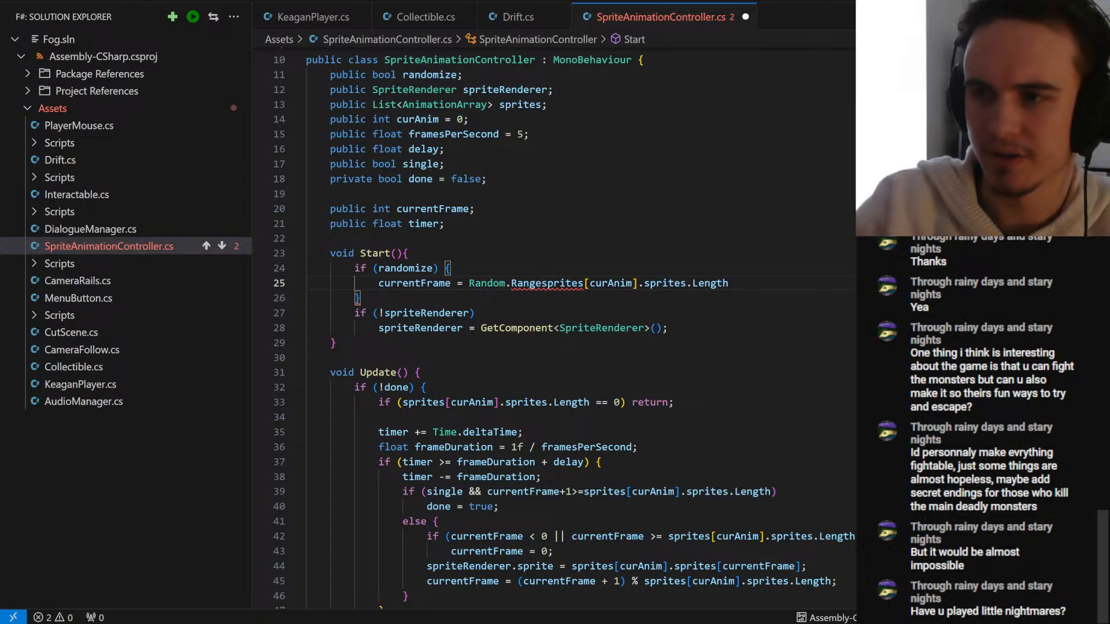
text(()
key(Escape)
key(End)
text();)
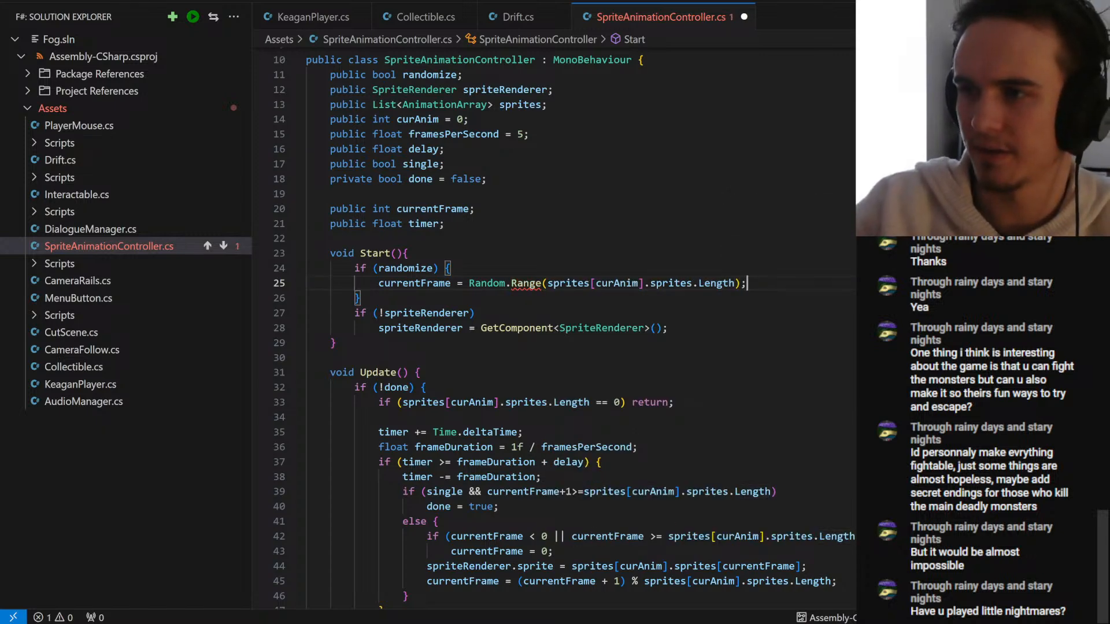
- Set the Random.Range arguments to 0 and sprites[curAnim].sprites.Length-1, saving the script
key(Left)
key(Left)
text(-1)
key(ctrl+s)
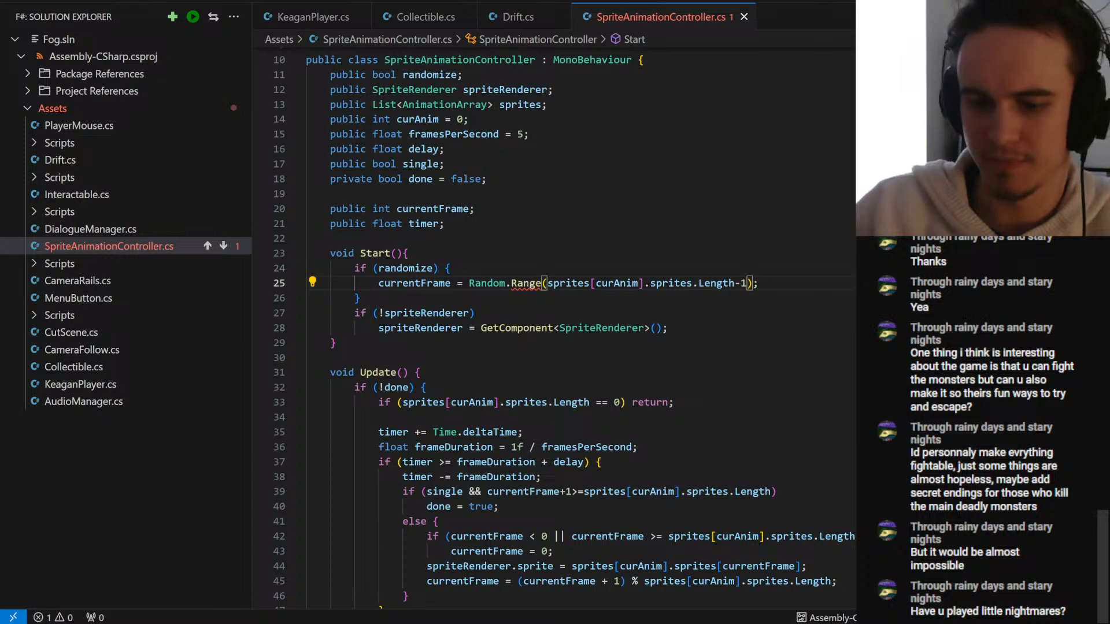
click(548, 283)
text(0,)
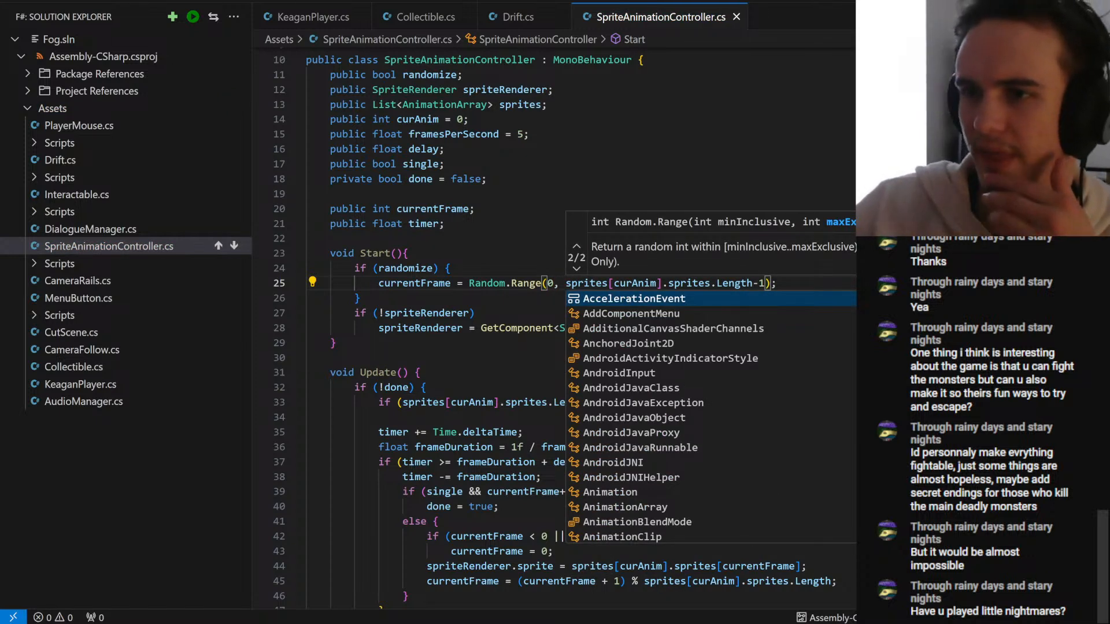
- Switch to Unity and look through the scrap copies and the first ful object in the Arena hierarchy
click(361, 298)
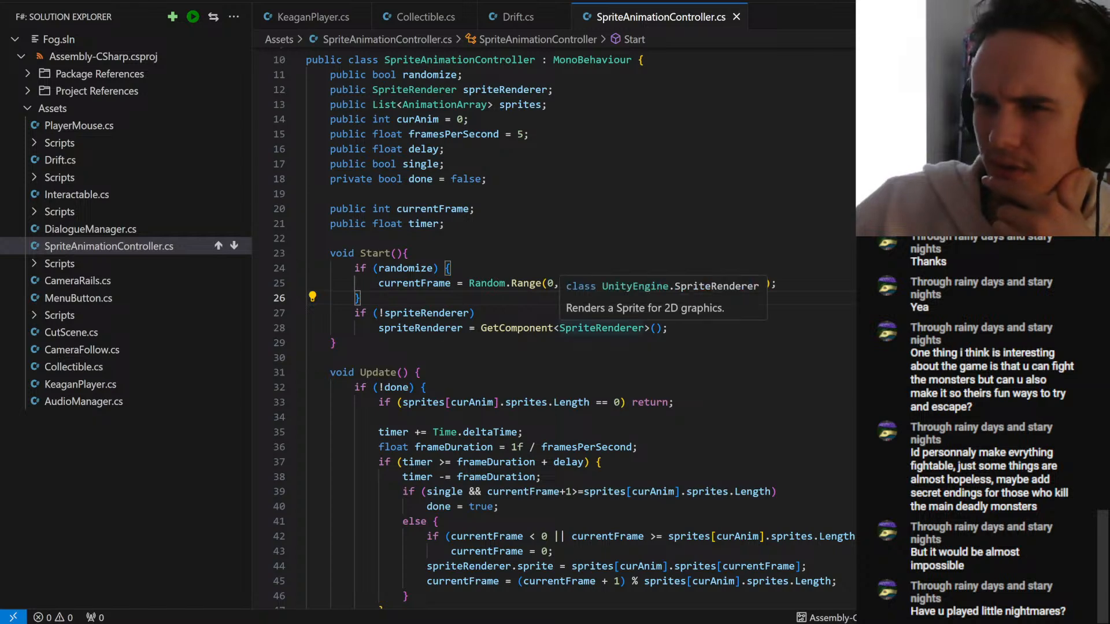
scroll(601, 327, up, 1)
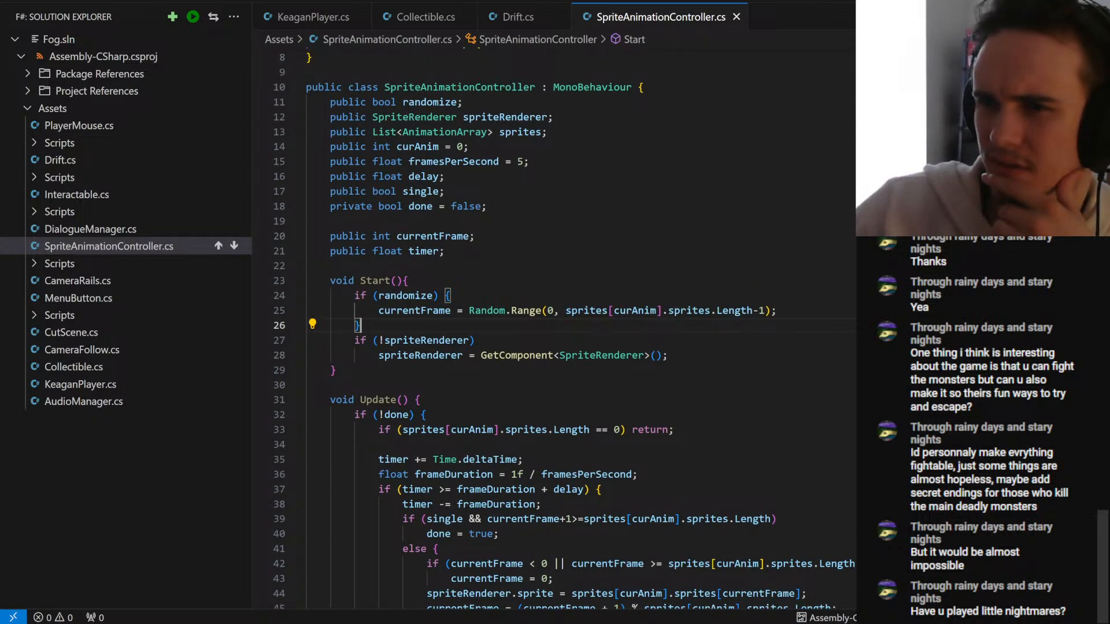
key(alt+Tab)
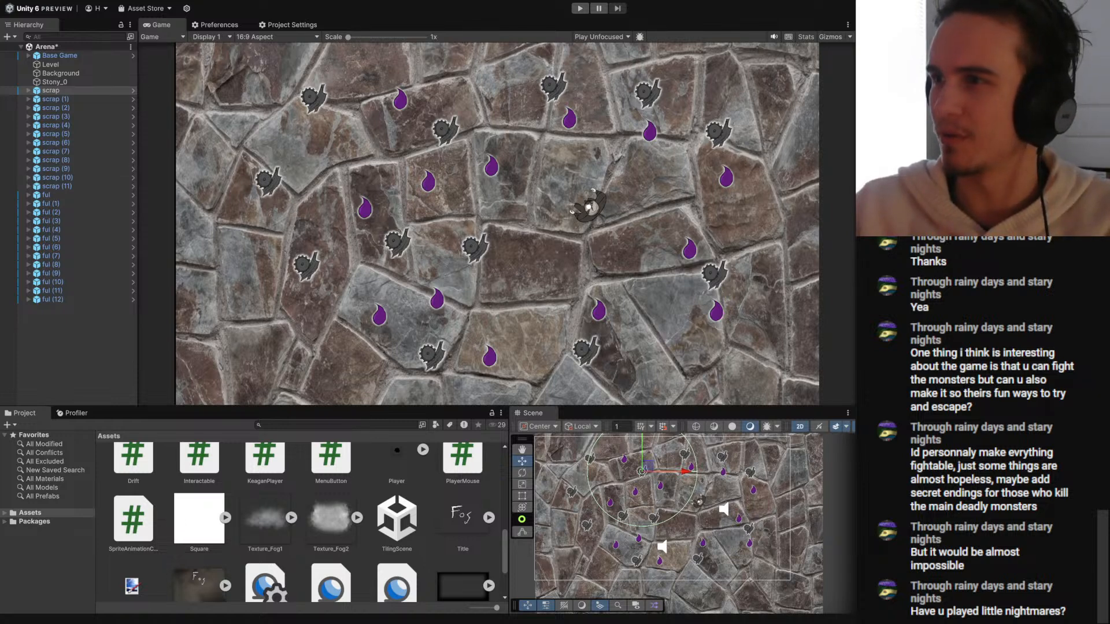
click(55, 99)
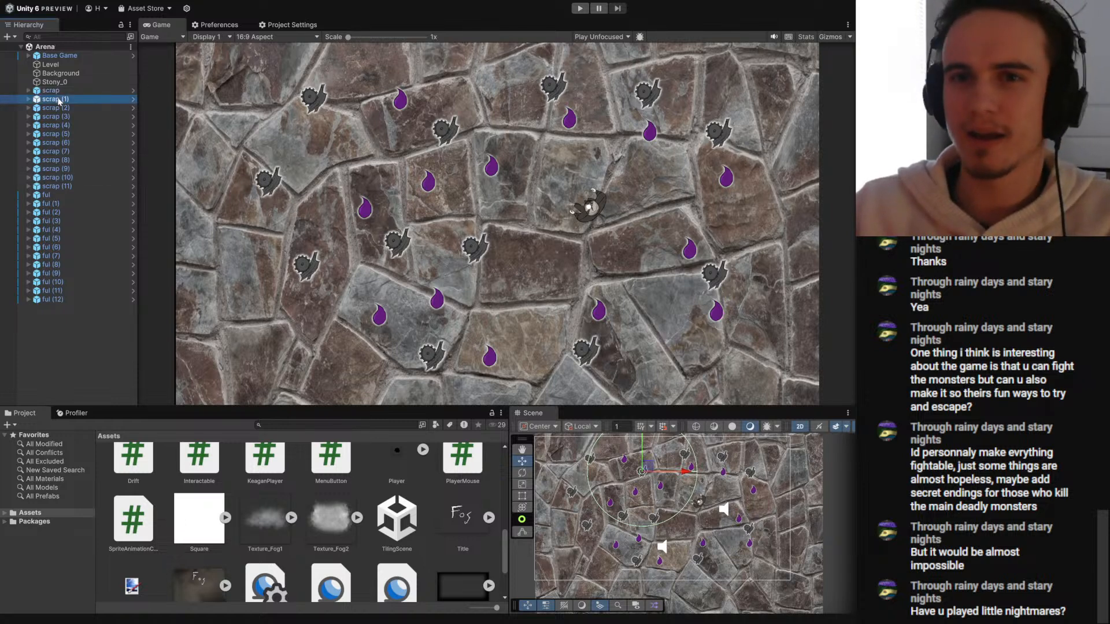
key(Down)
key(Down)
click(57, 160)
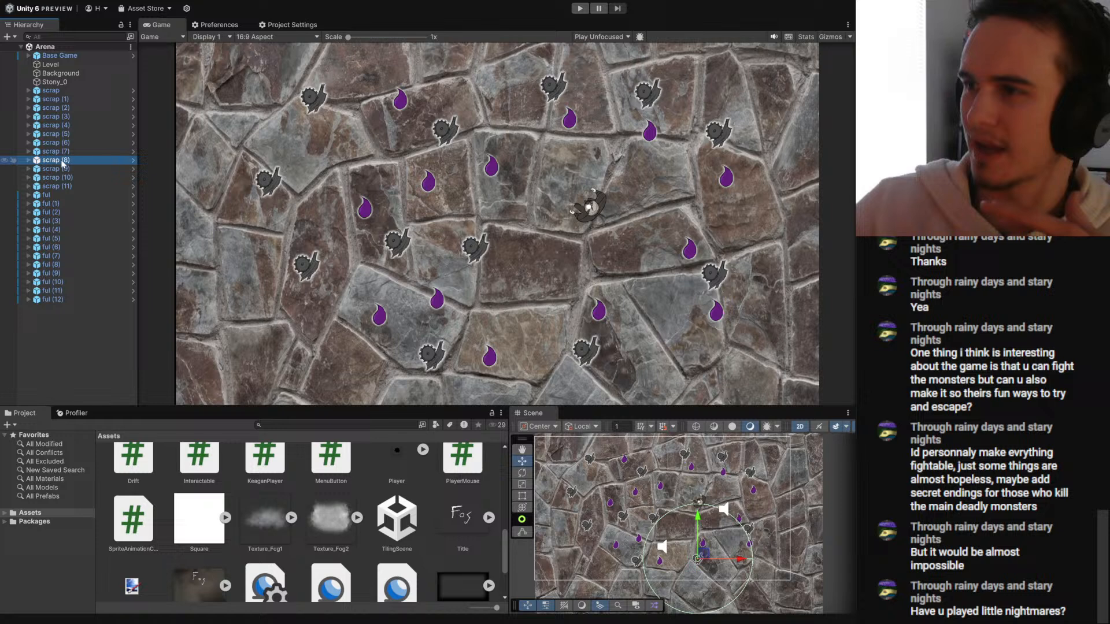
click(52, 196)
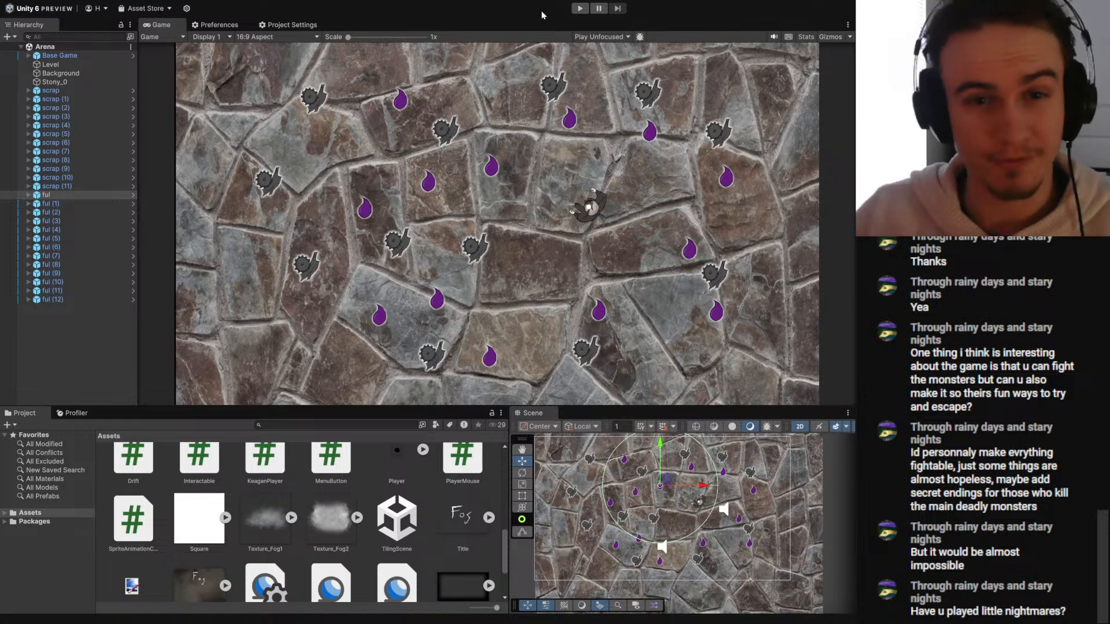
- Run the Arena scene, pause it, and inspect the remaining scrap copies one by one
click(580, 8)
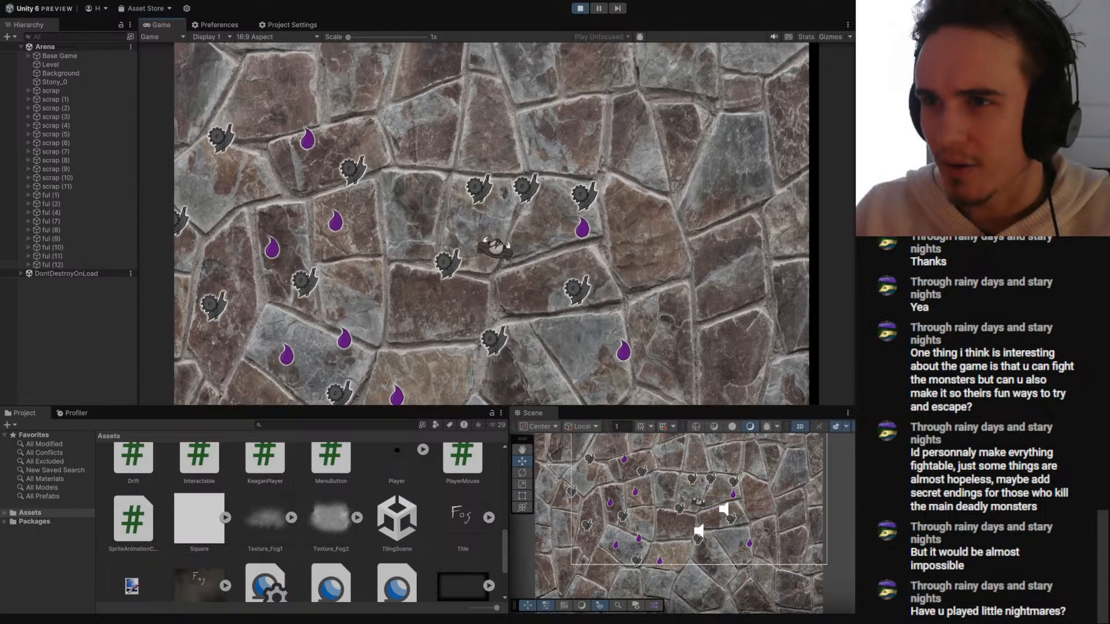
click(599, 8)
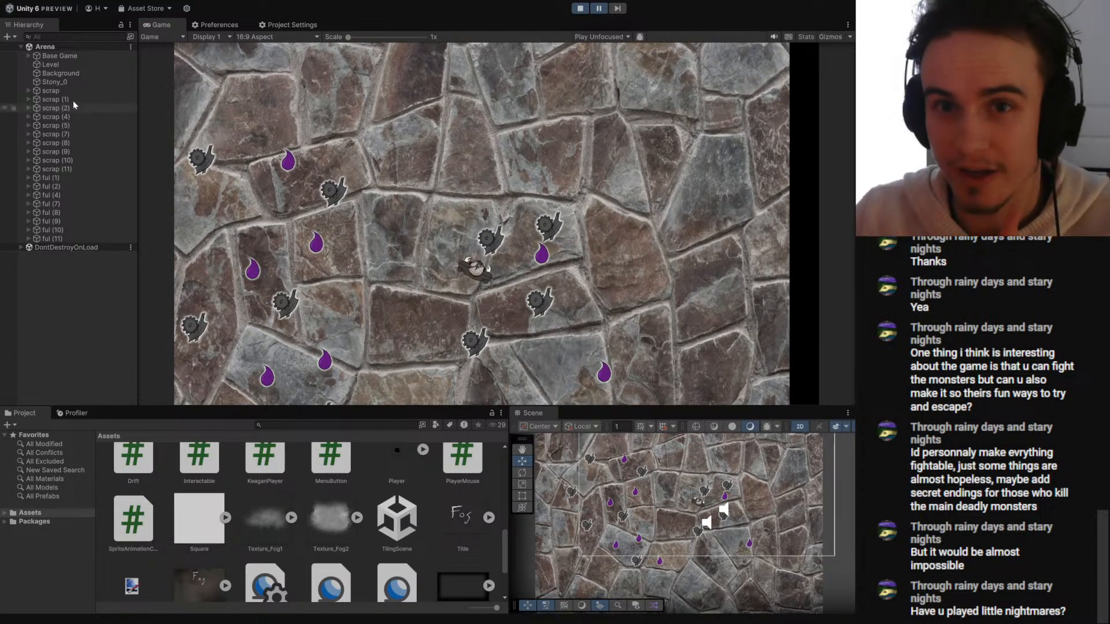
click(54, 91)
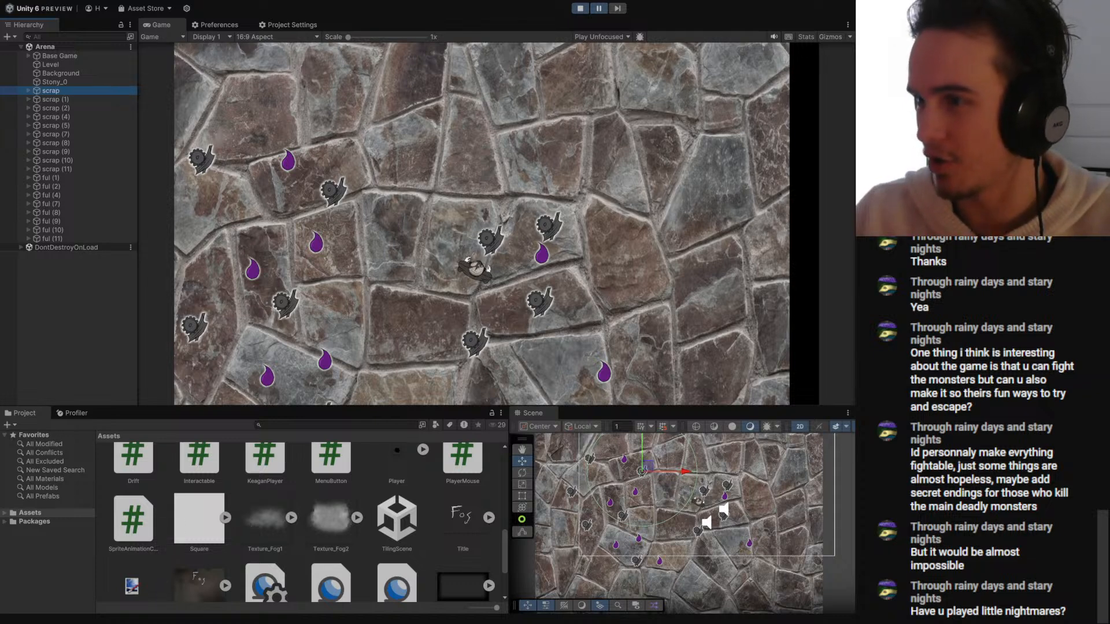
click(55, 100)
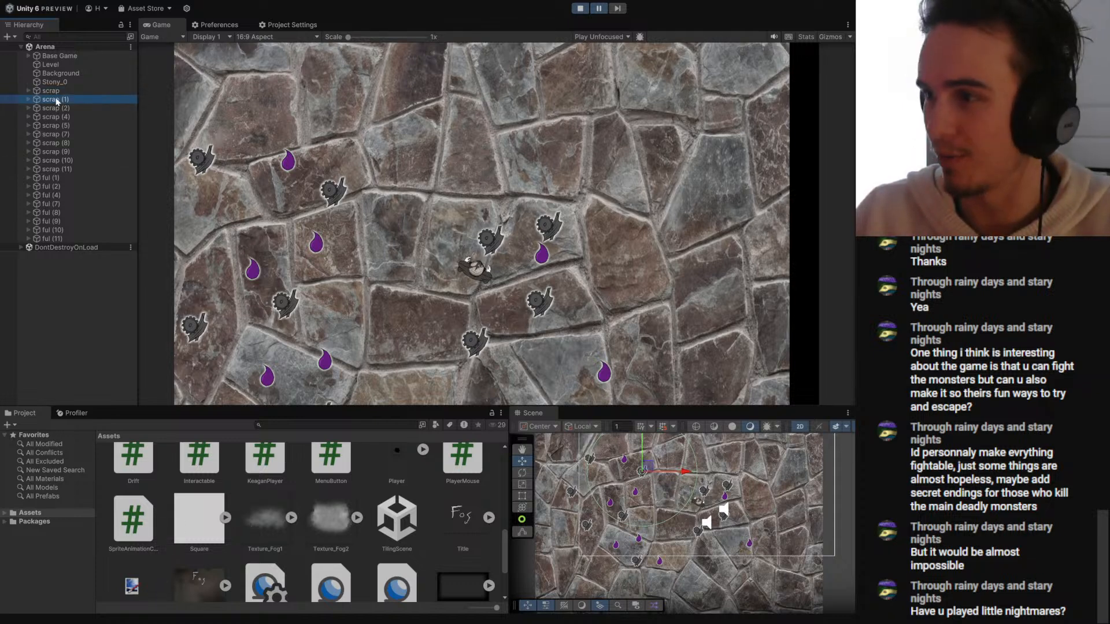
click(58, 109)
click(57, 152)
click(64, 168)
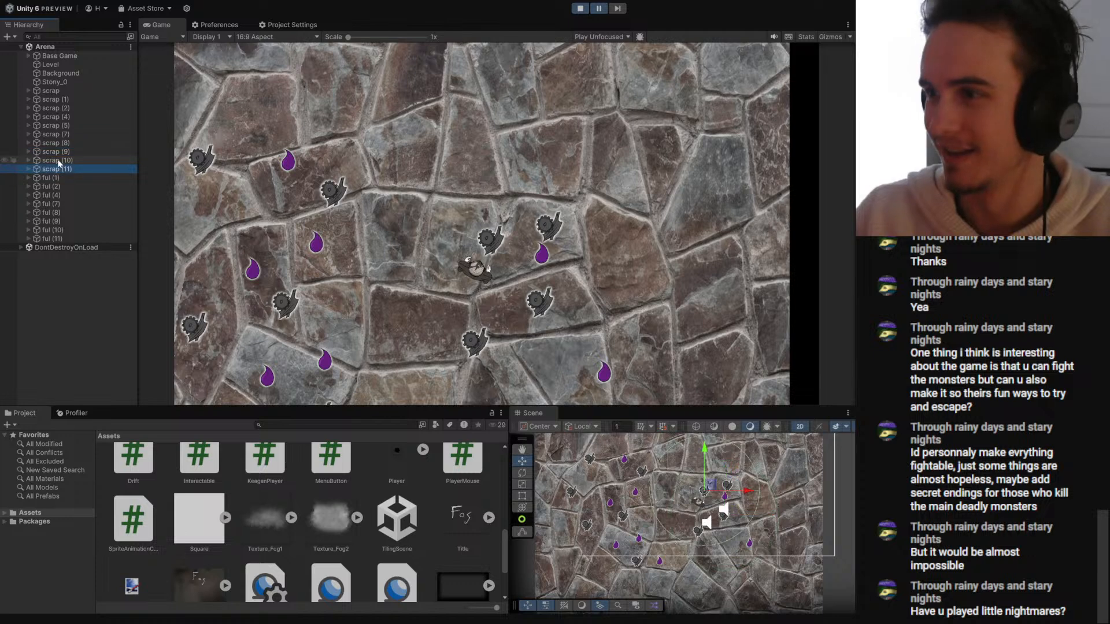
click(60, 160)
click(59, 143)
click(58, 118)
click(55, 108)
click(55, 99)
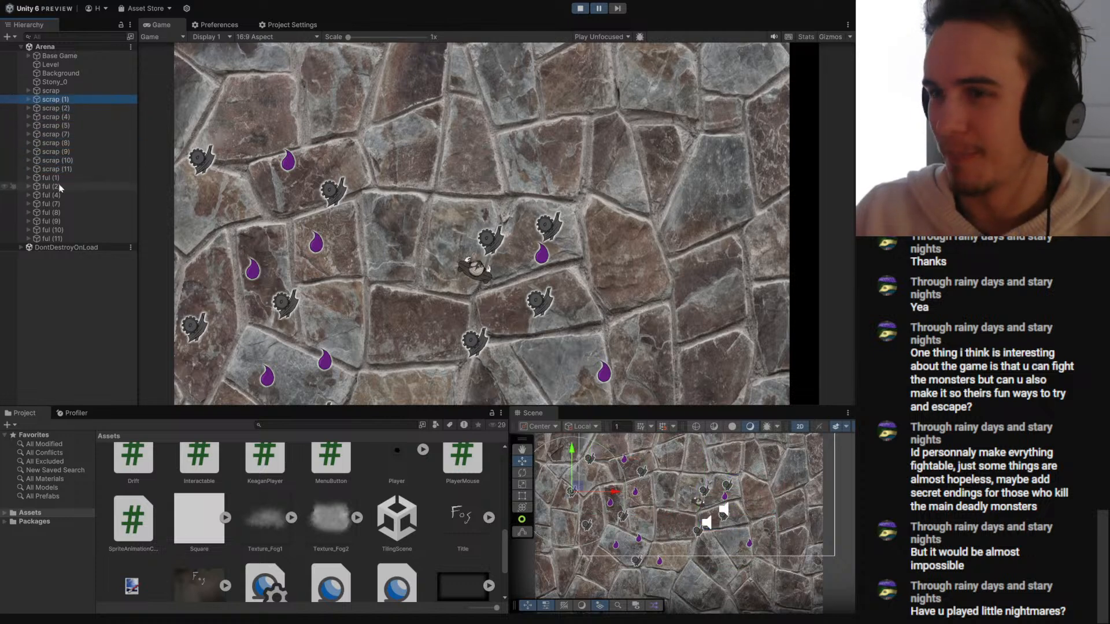
- Inspect the ful copies in the paused game and stop play mode
click(54, 186)
click(57, 195)
click(60, 211)
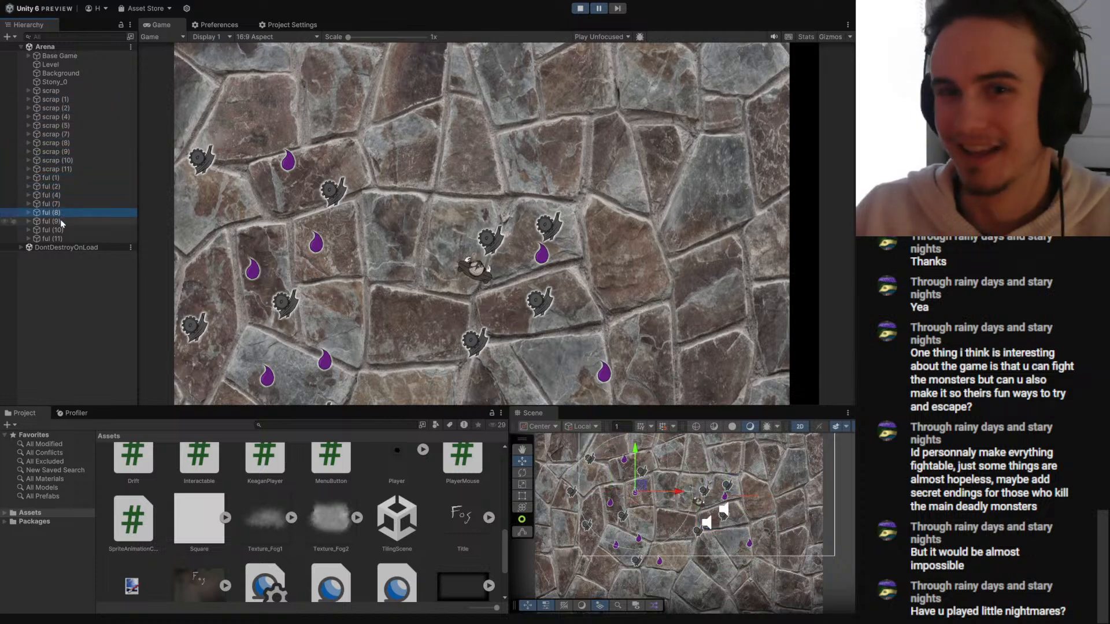
click(60, 221)
click(61, 229)
click(62, 239)
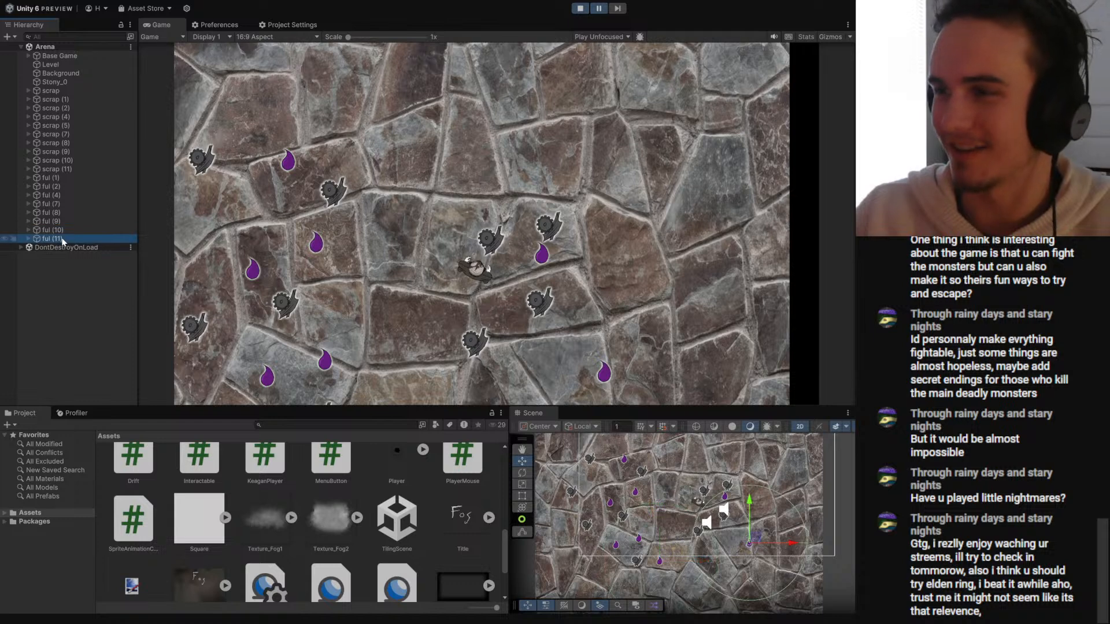
click(580, 8)
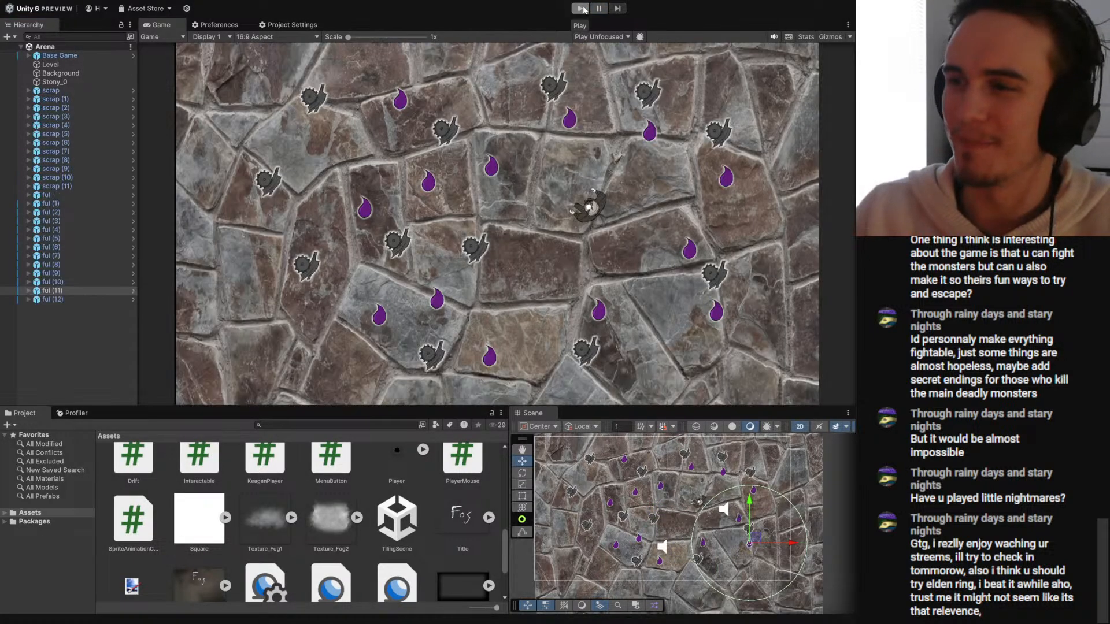
- Return to SpriteAnimationController.cs in the code editor and check the Random.Range suggestions and parameter hints in the randomize block
key(alt+Tab)
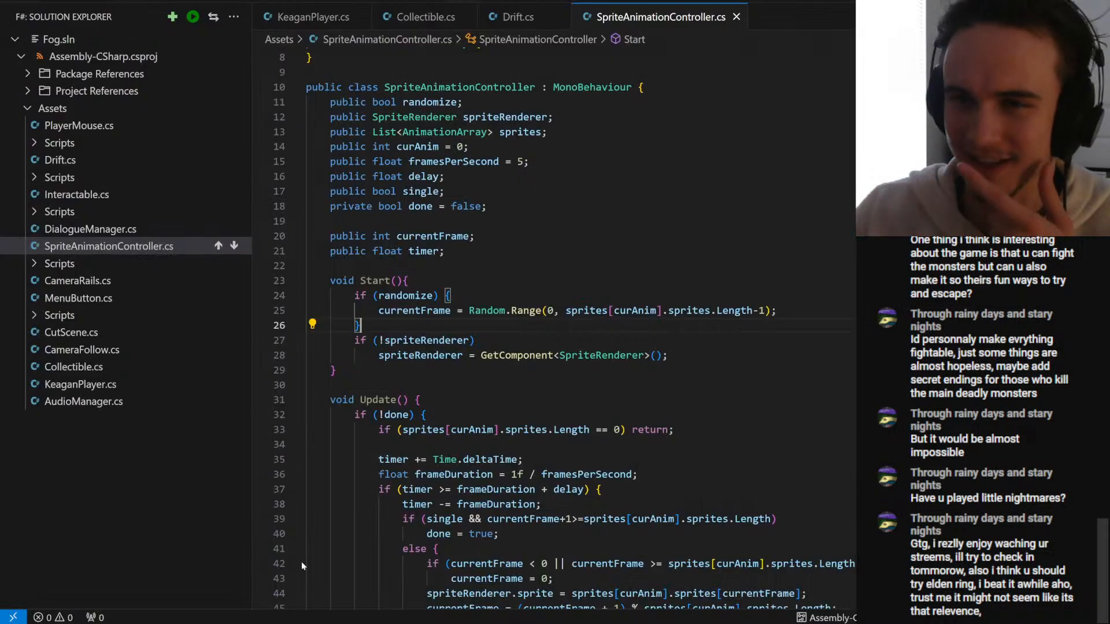
click(524, 311)
key(ctrl+space)
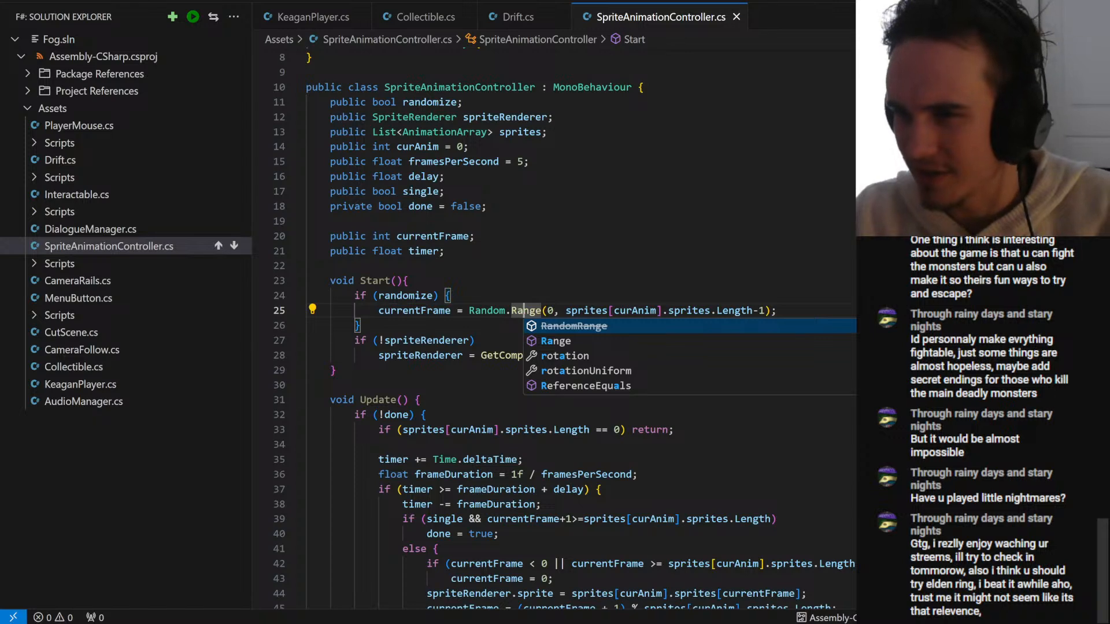
key(Right)
key(ctrl+space)
click(770, 310)
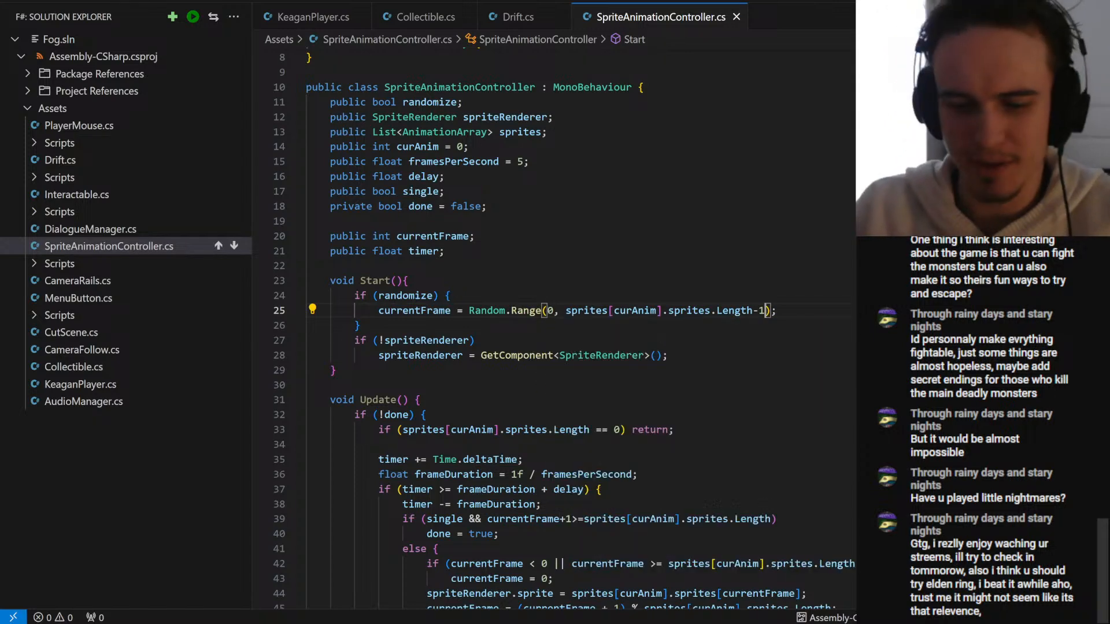
text(,)
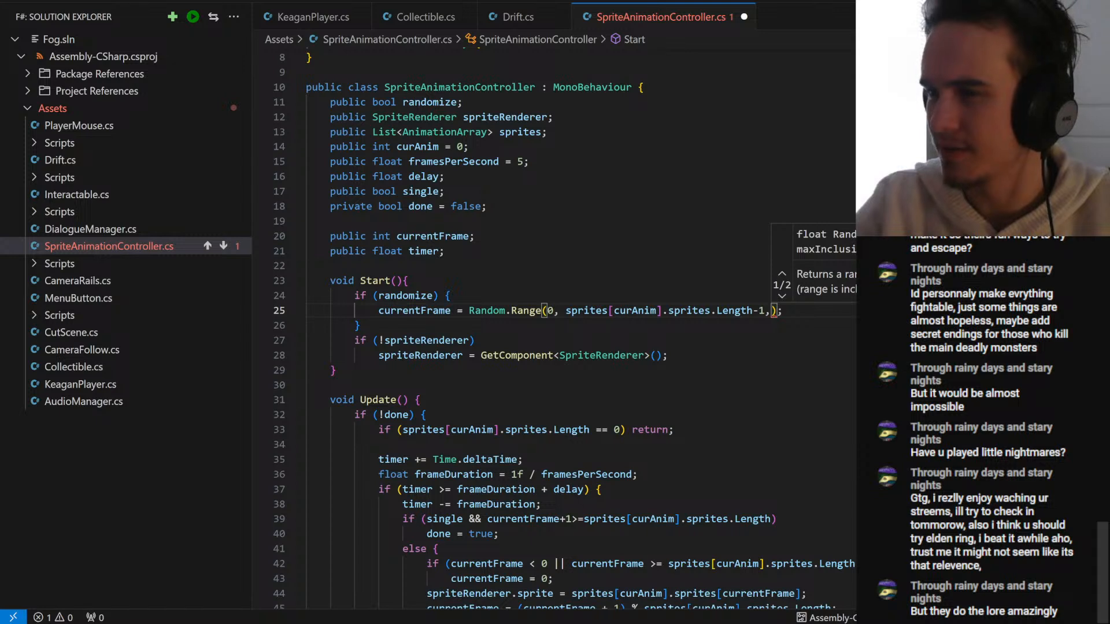
key(BackSpace)
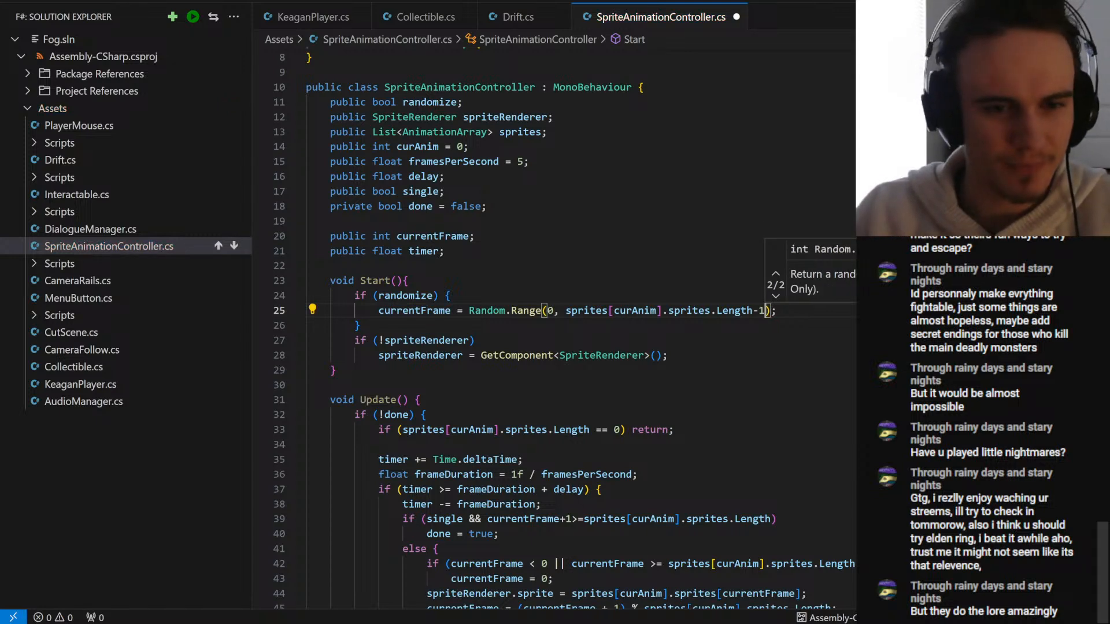
key(alt+Tab)
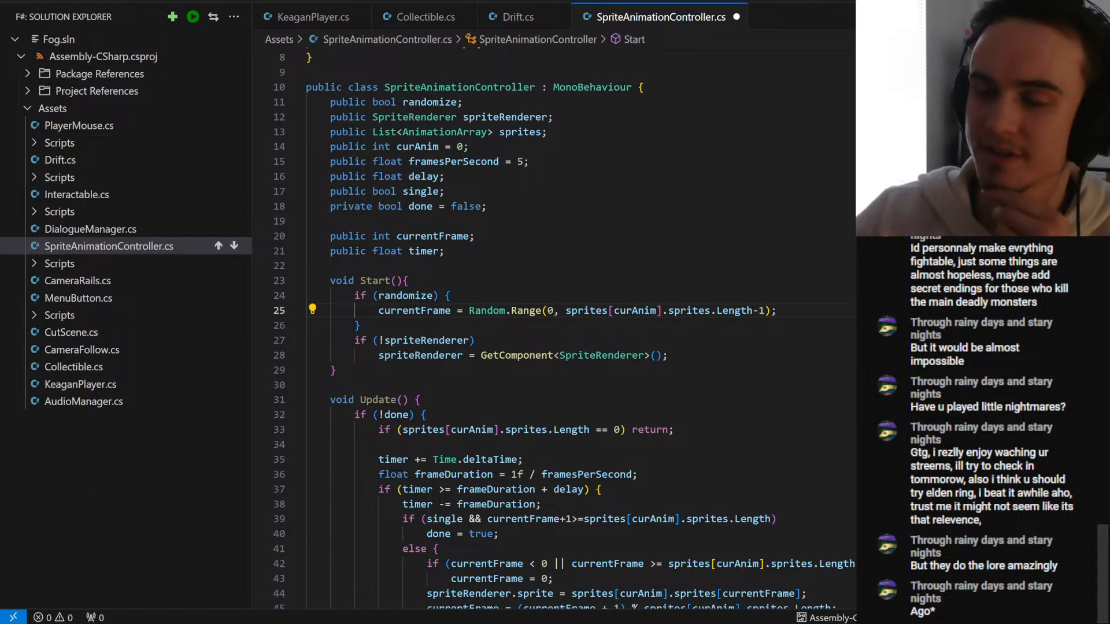
- Remove the -1 from the Random.Range upper bound so it reads sprites[curAnim].sprites.Length
click(336, 370)
click(307, 385)
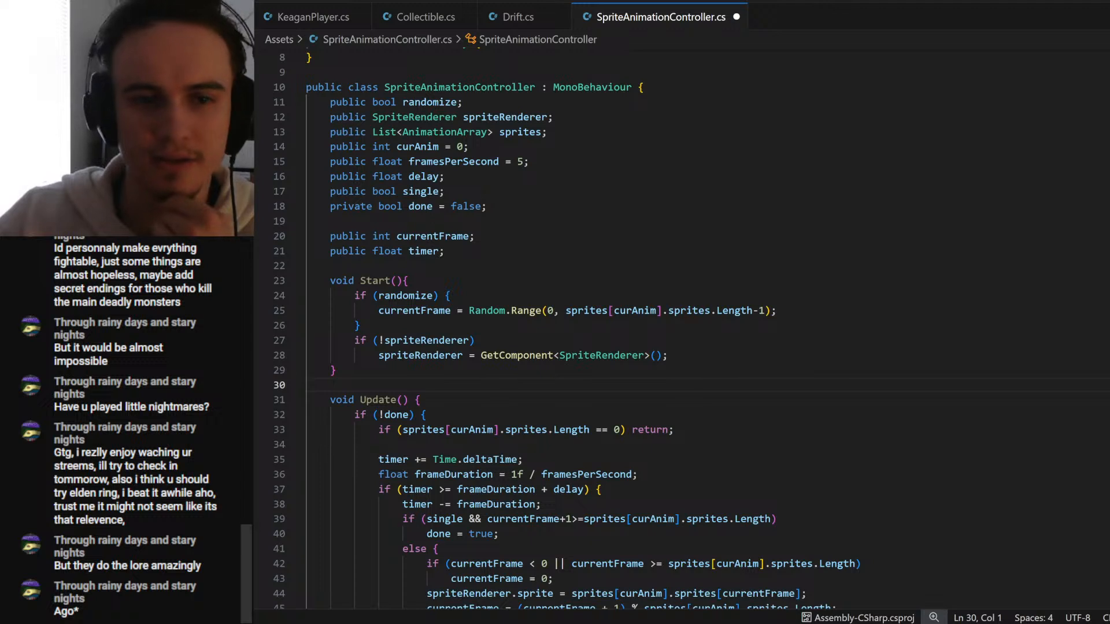
key(Up)
key(Up)
key(Up)
key(End)
key(Up)
key(Up)
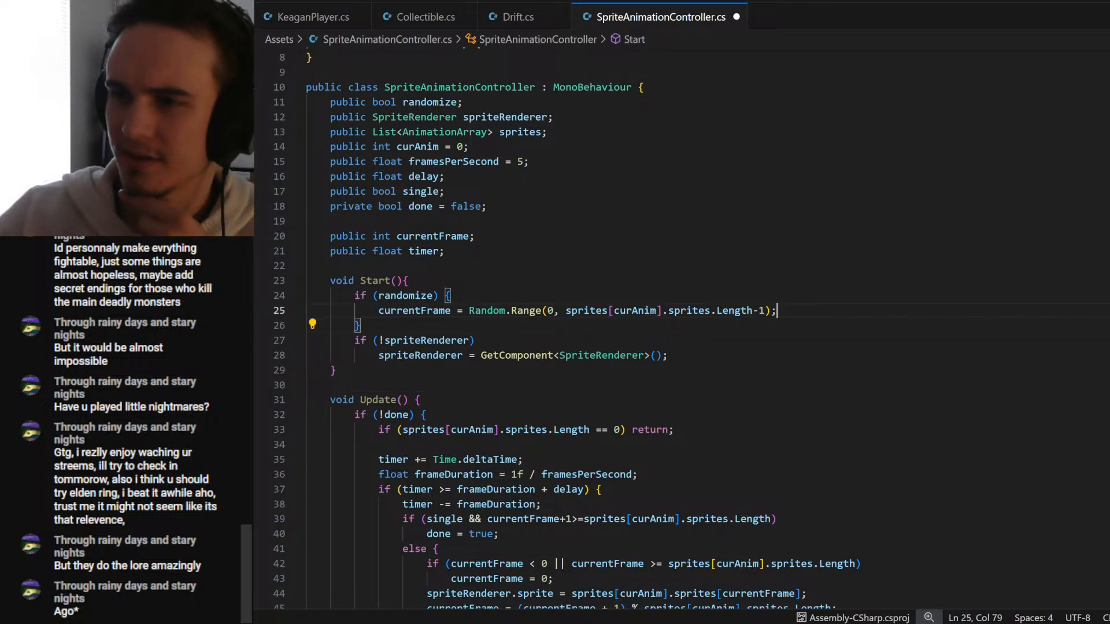
key(Left)
key(Left)
key(BackSpace)
key(BackSpace)
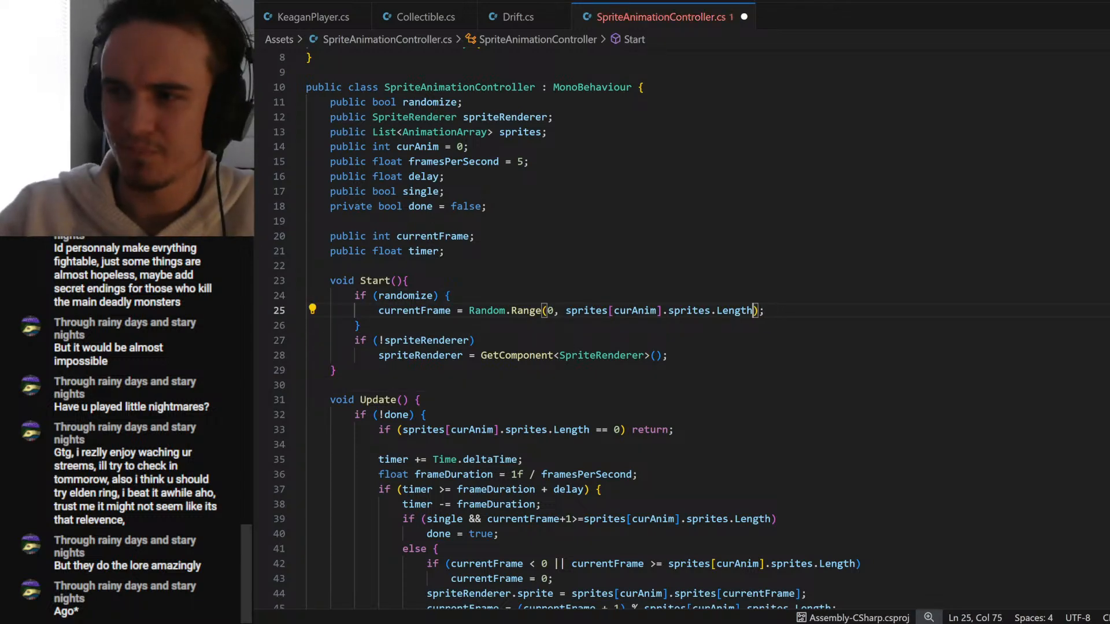
- Add a print(currentFrame); statement below the Random.Range assignment in the randomize block and save the script
key(End)
key(Return)
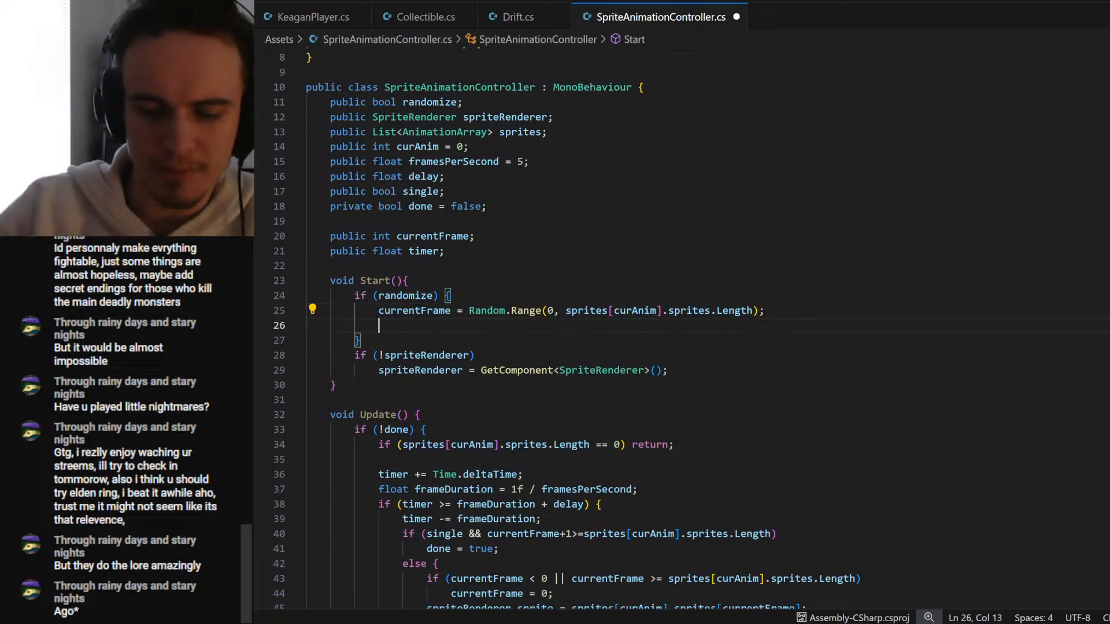
text(print();)
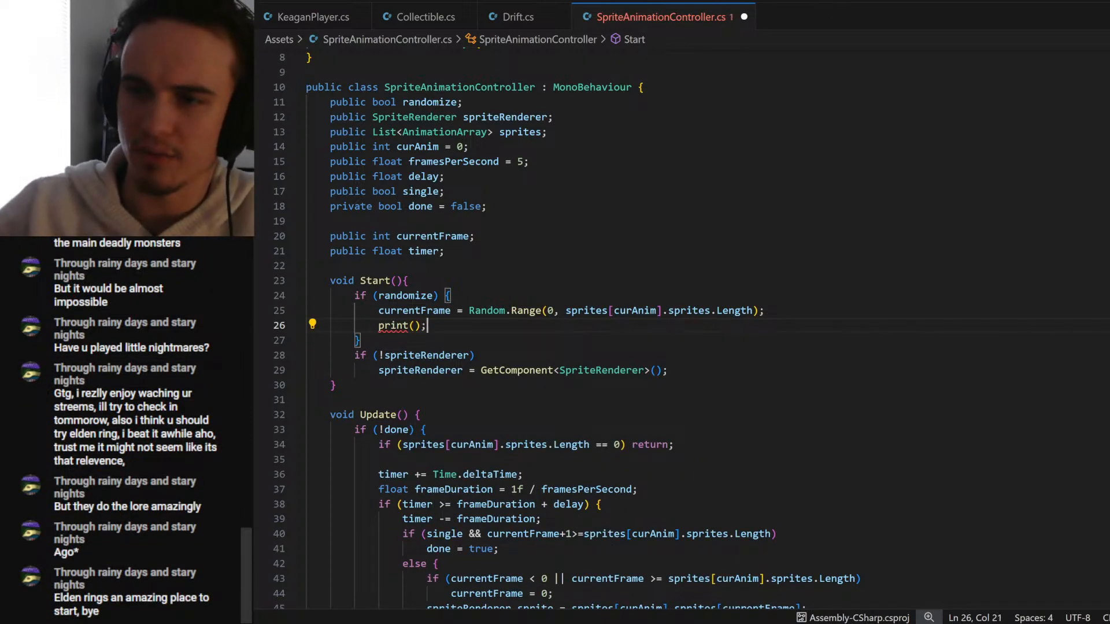
key(Left)
key(Left)
double_click(414, 310)
key(ctrl+c)
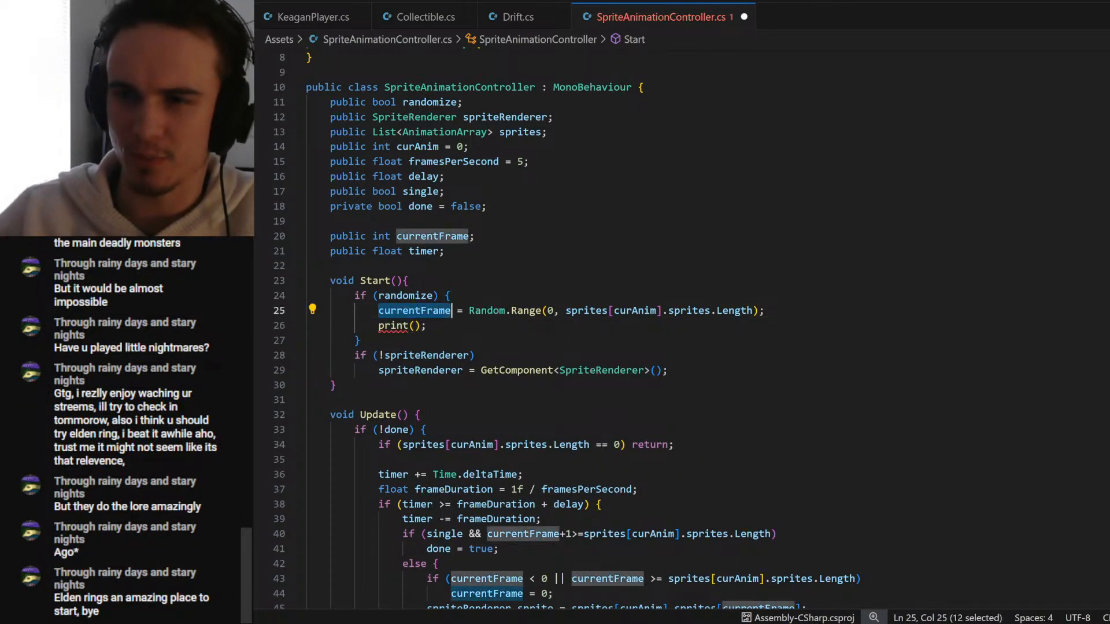
click(415, 325)
key(ctrl+v)
key(ctrl+s)
key(End)
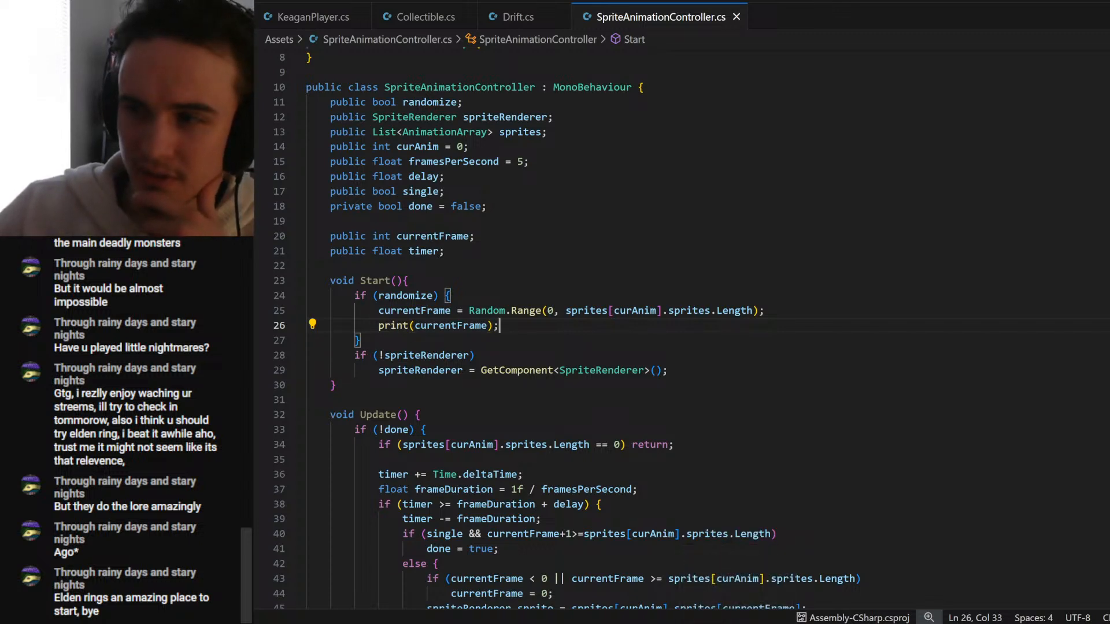
- Set the Random.Range upper bound to sprites[curAnim].sprites.Length-1 and save the script
click(753, 310)
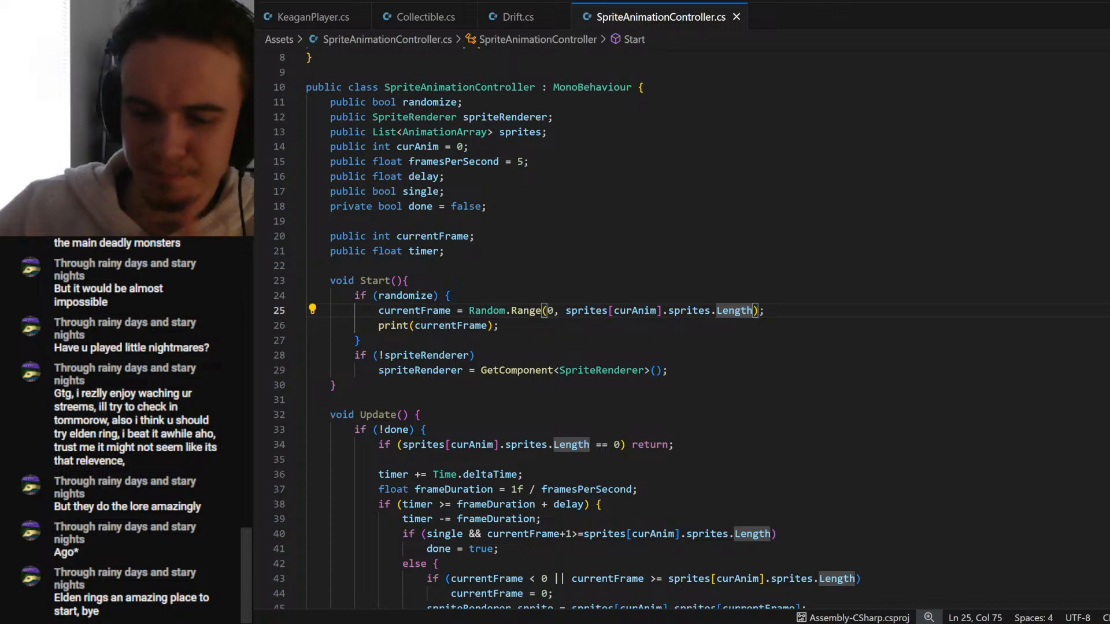
text(-1)
key(ctrl+s)
- Run the Arena scene in Unity to read the printed starting frames in the console, and stop play mode
key(alt+Tab)
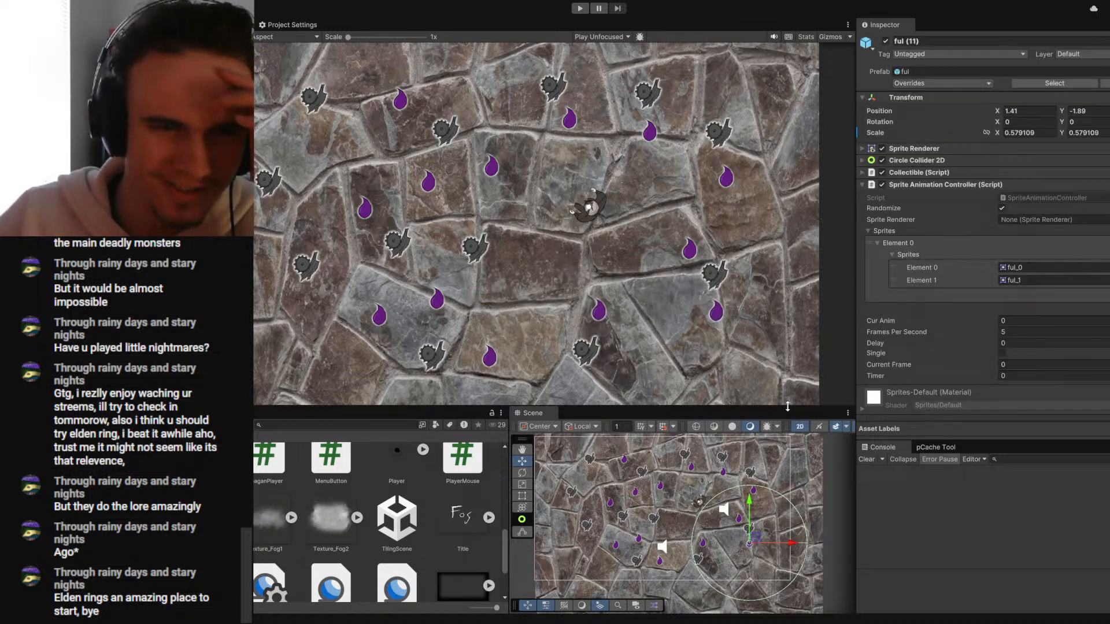
click(580, 9)
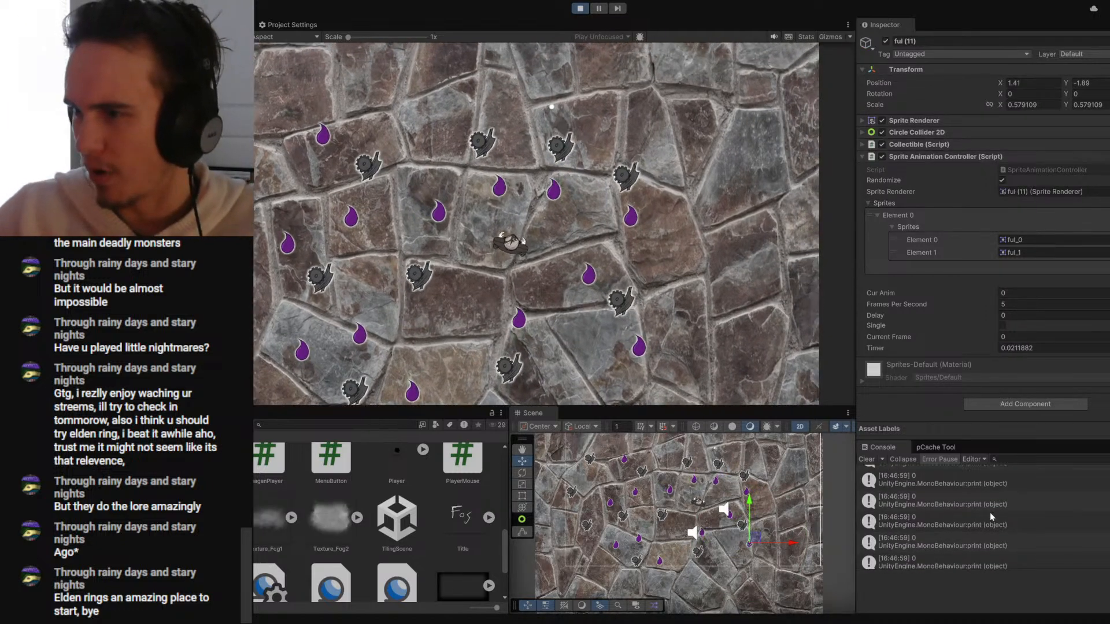
click(579, 8)
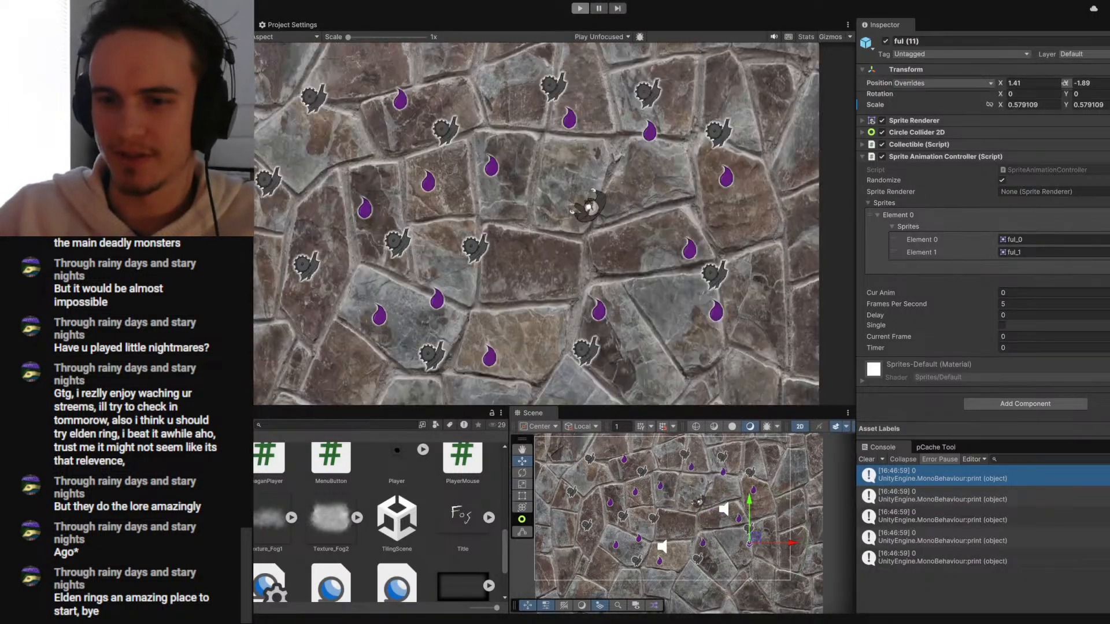
- Switch back to the code editor and delete the -1 after Length in the Random.Range call
key(alt+Tab)
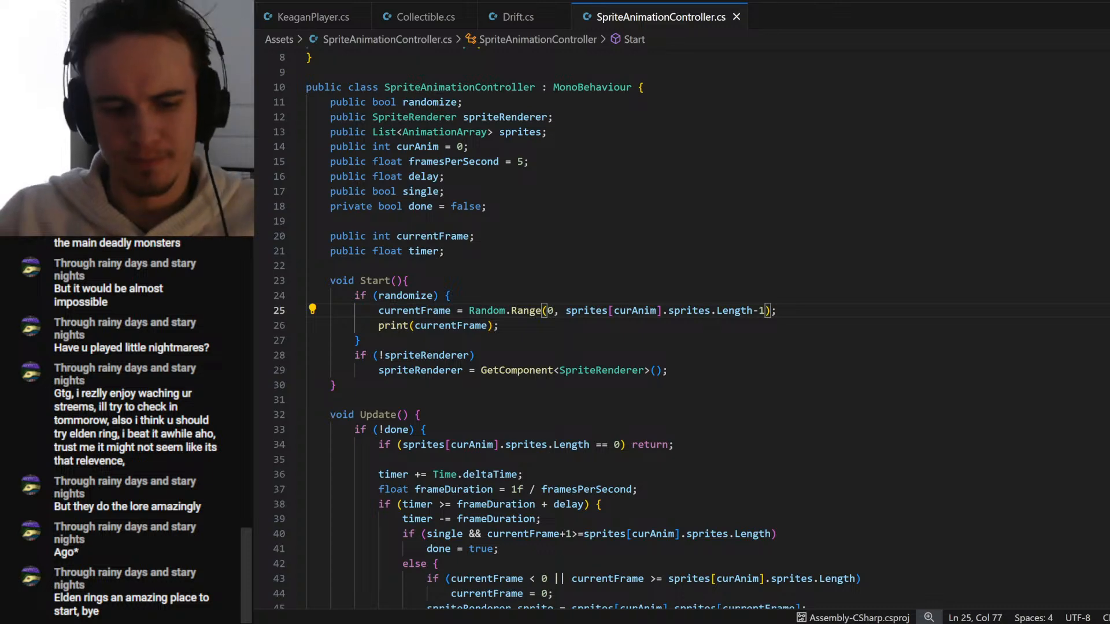
key(BackSpace)
key(BackSpace)
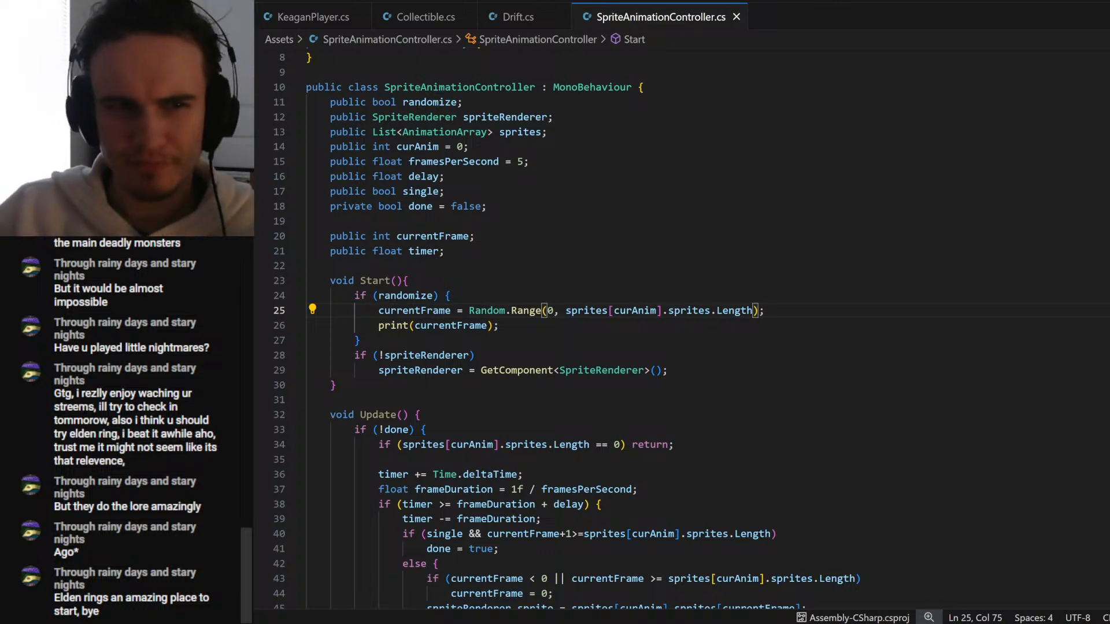
key(ctrl+shift+Left)
key(ctrl+shift+Left)
key(ctrl+shift+Left)
key(ctrl+shift+Left)
key(ctrl+shift+Left)
key(ctrl+shift+Left)
key(End)
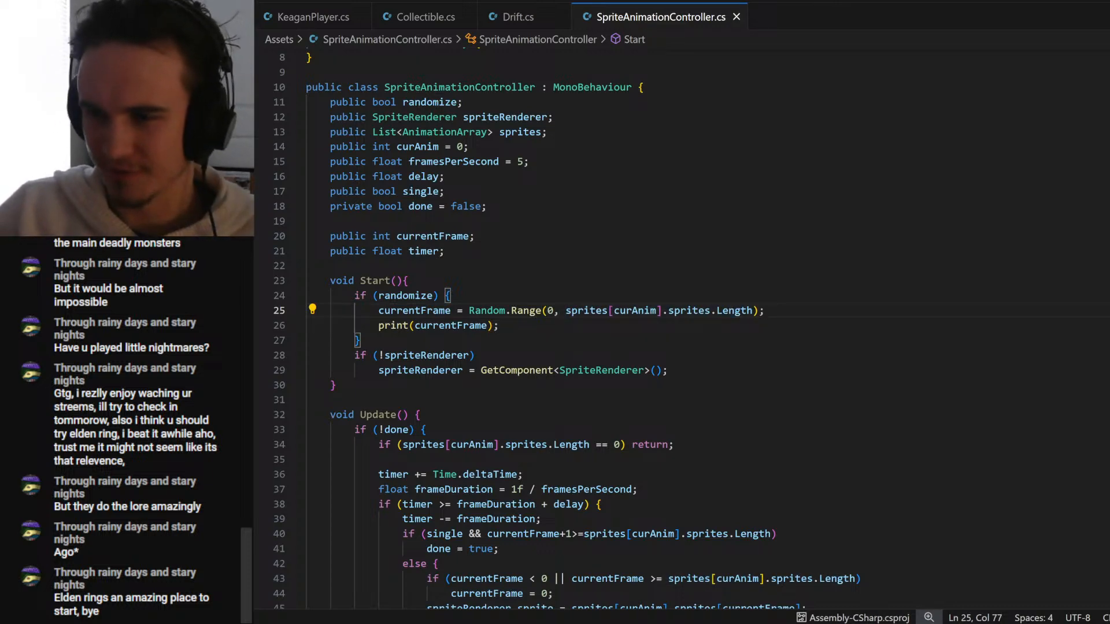
- Switch to Unity, run the Arena scene, and pause it to examine the collectibles' animation frames up close in the game view
key(alt+Tab)
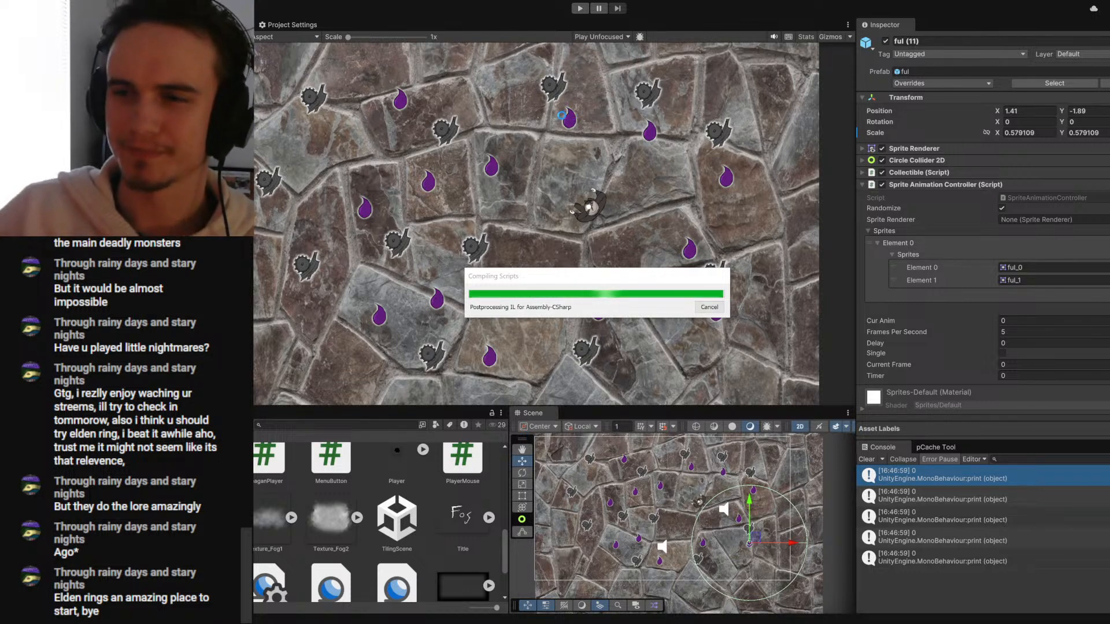
click(580, 8)
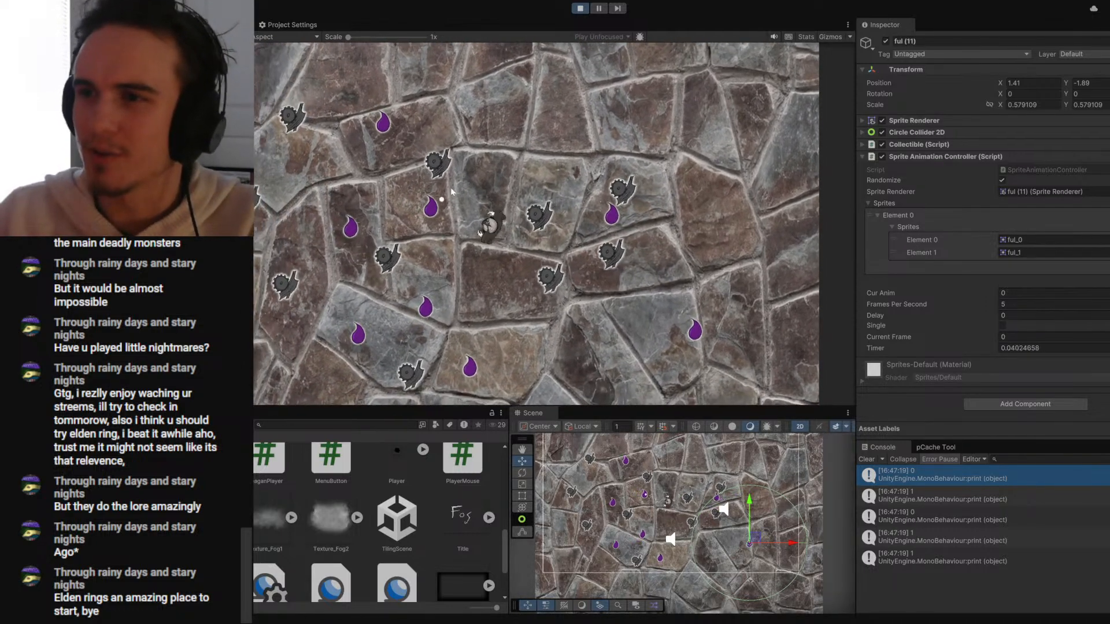
click(598, 8)
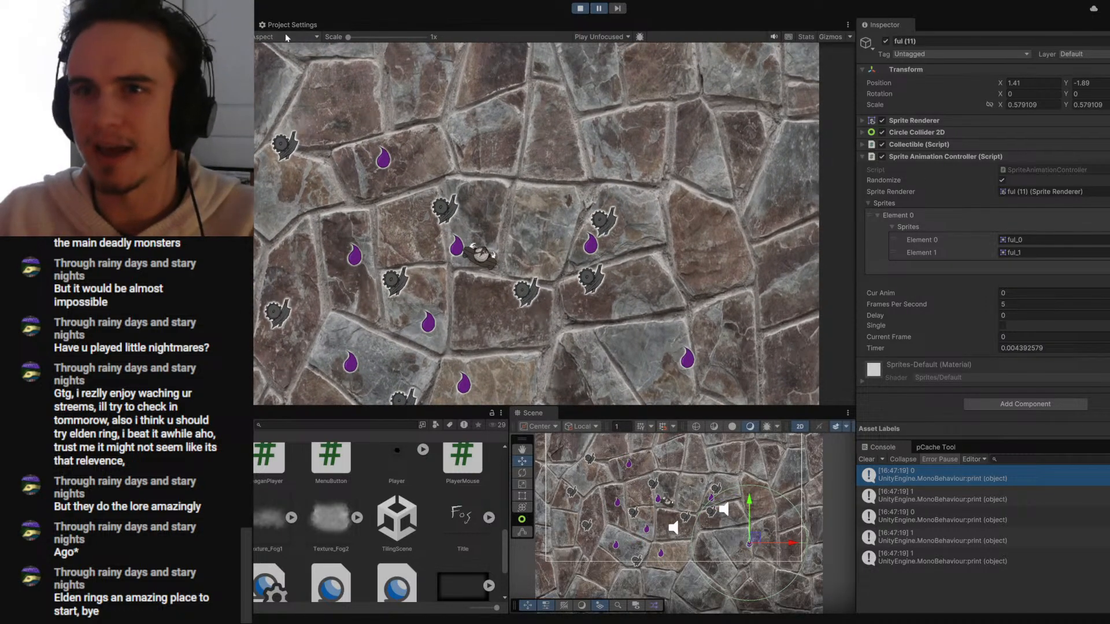
scroll(500, 252, up, 6)
drag(664, 245, 515, 195)
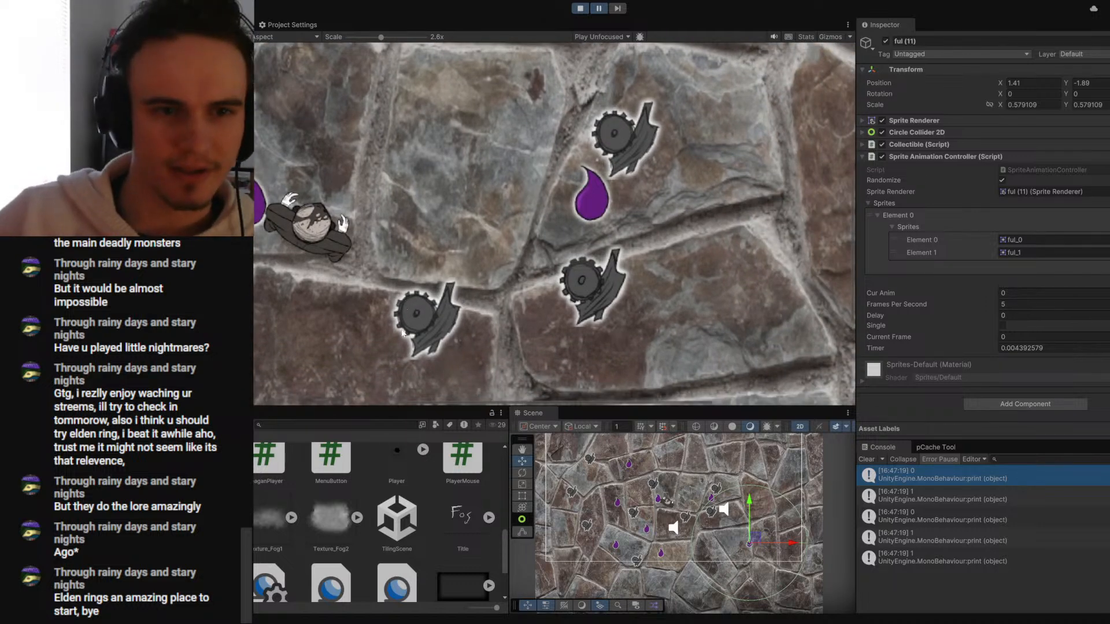
drag(381, 37, 405, 37)
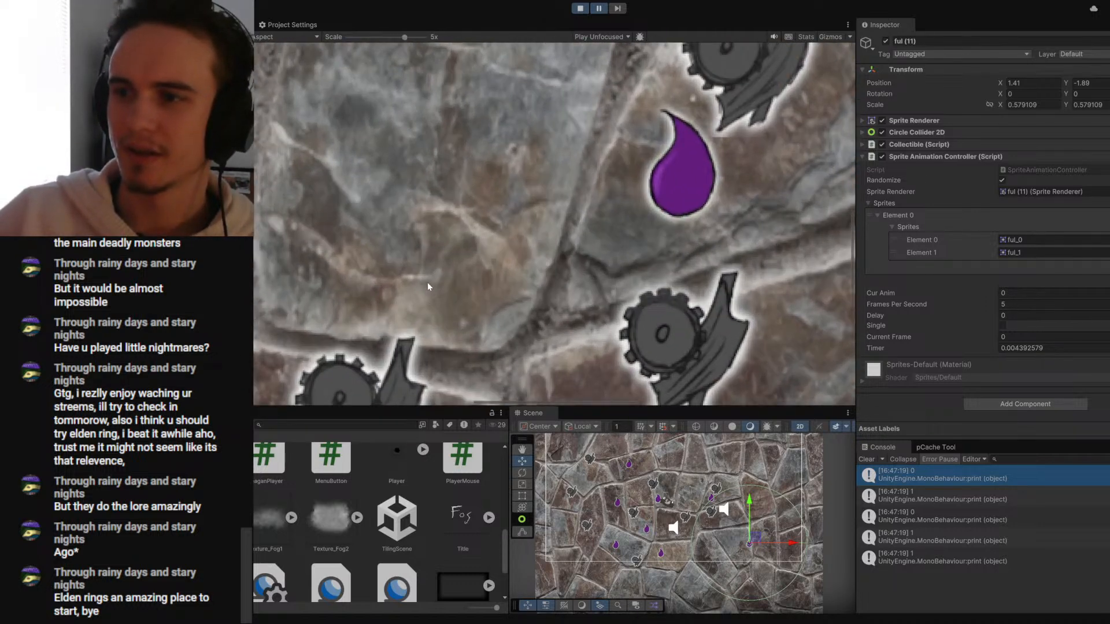
drag(428, 282, 630, 157)
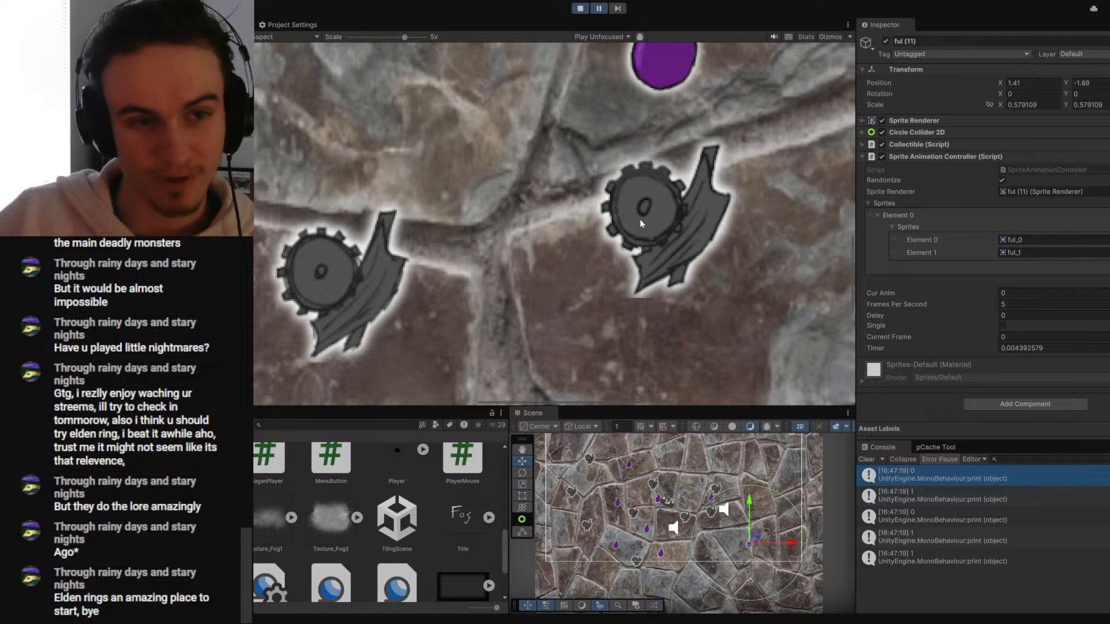
drag(647, 216, 607, 283)
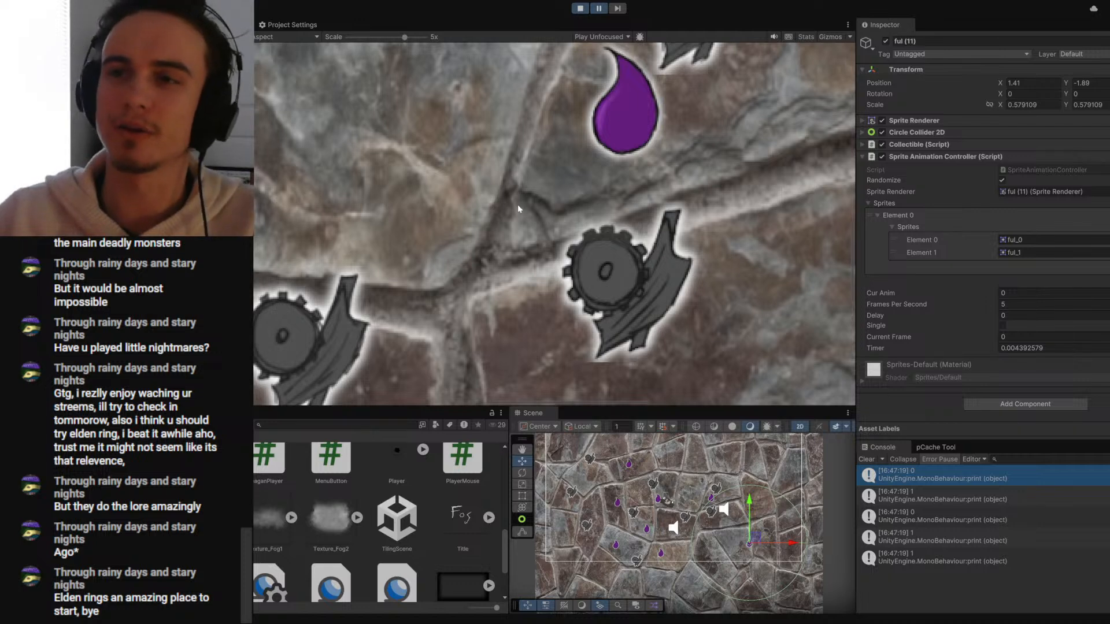
scroll(518, 205, down, 5)
click(519, 155)
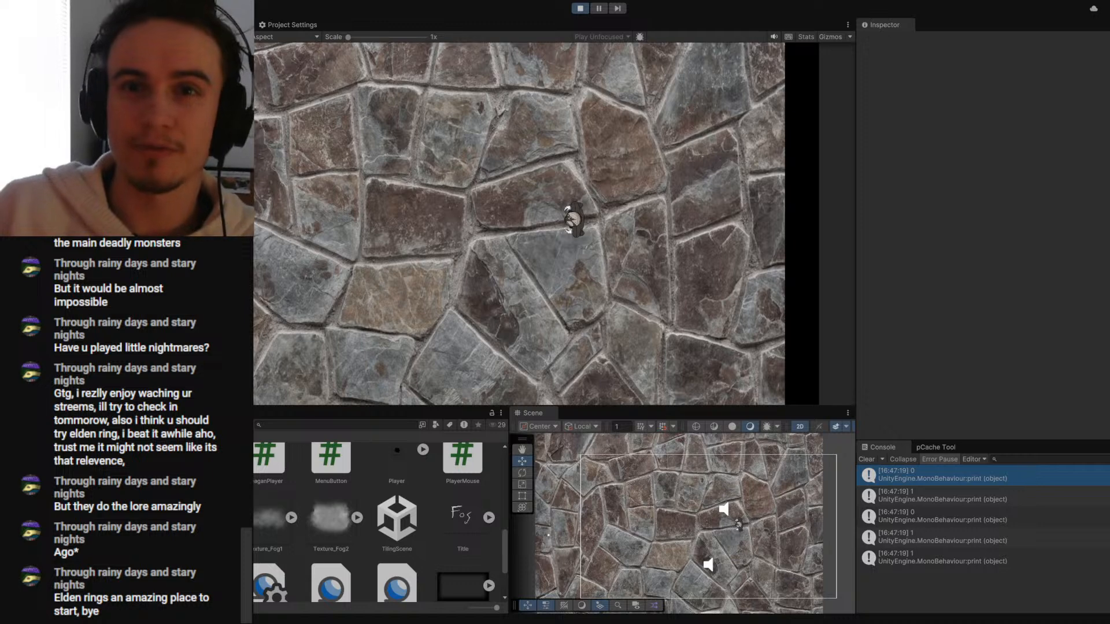
- Inspect the Keagan player's Scrap and Ful values during play mode, and clear the console
click(738, 525)
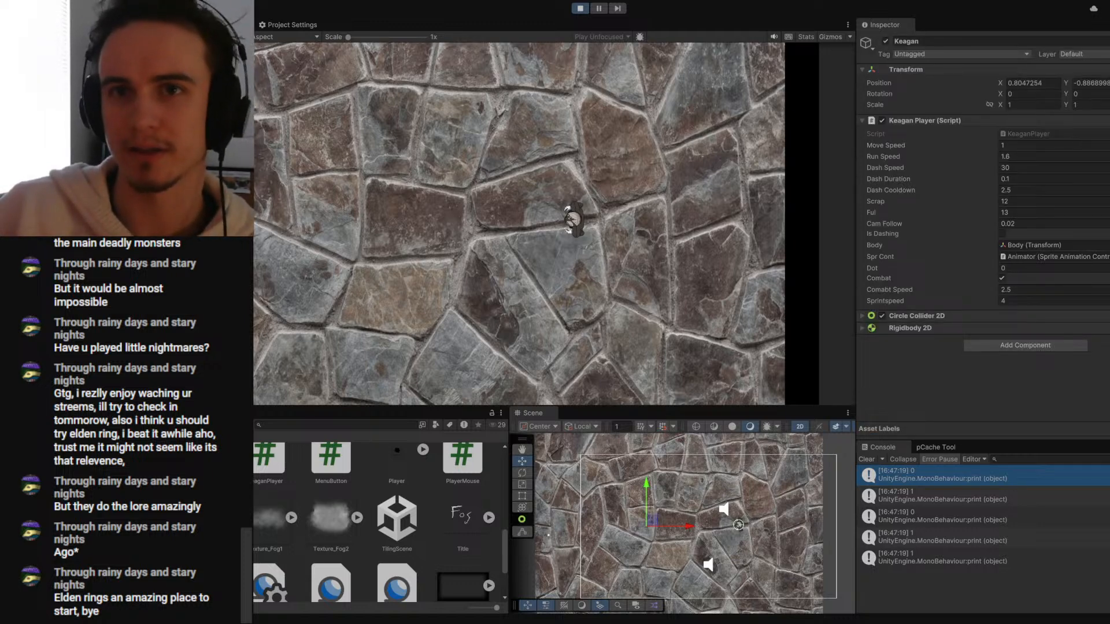
click(1006, 211)
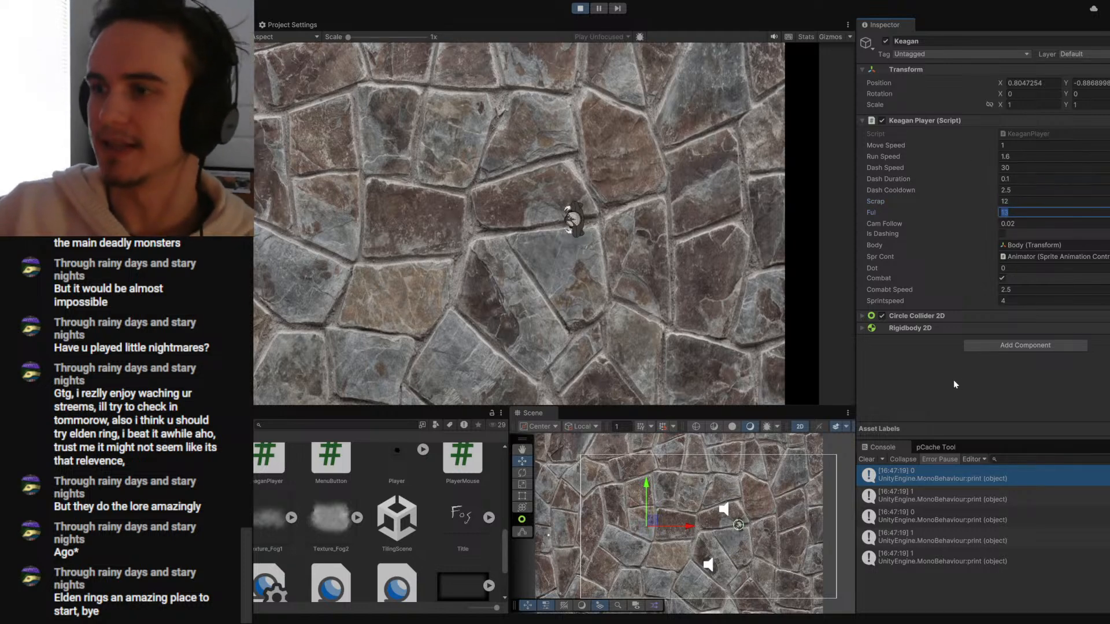
key(Return)
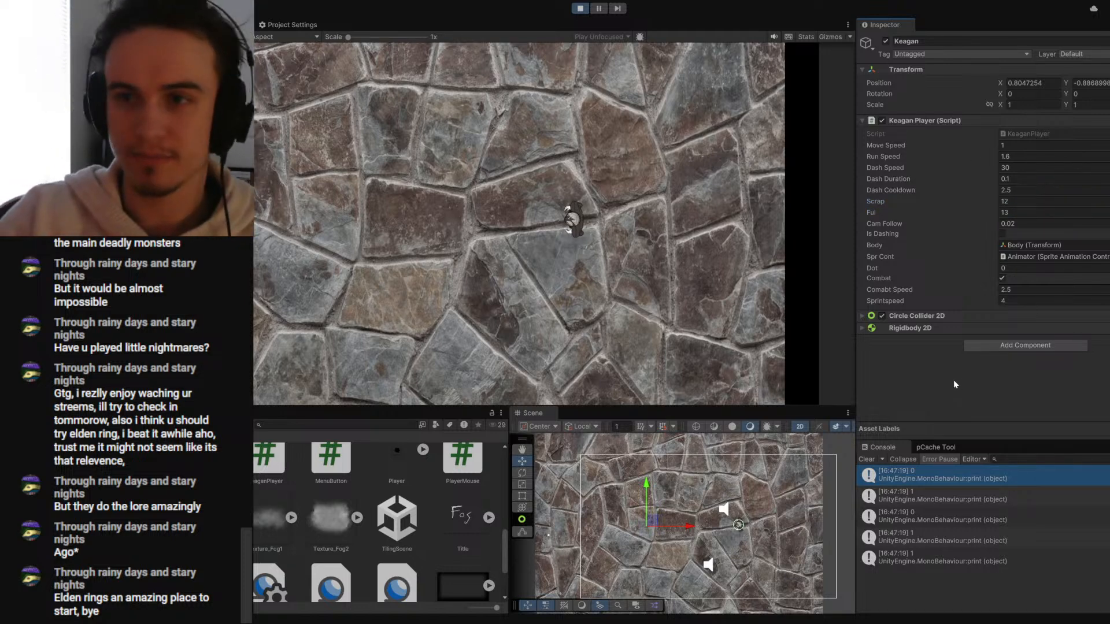
click(874, 458)
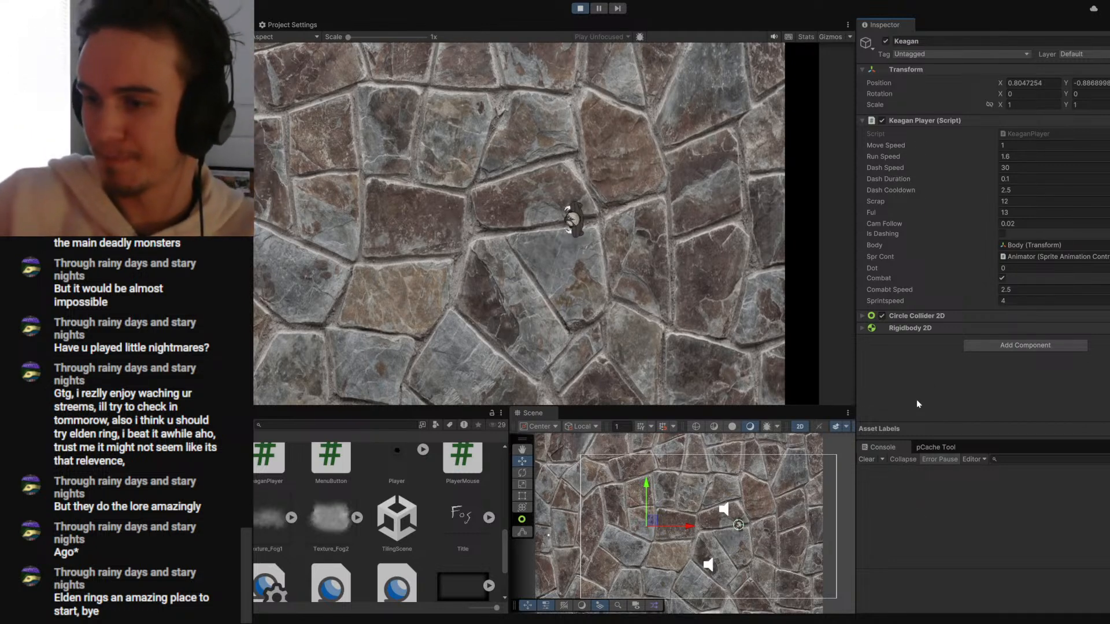
- Switch to the code editor and delete the print(currentFrame); line from the randomize block in SpriteAnimationController.cs
key(alt+Tab)
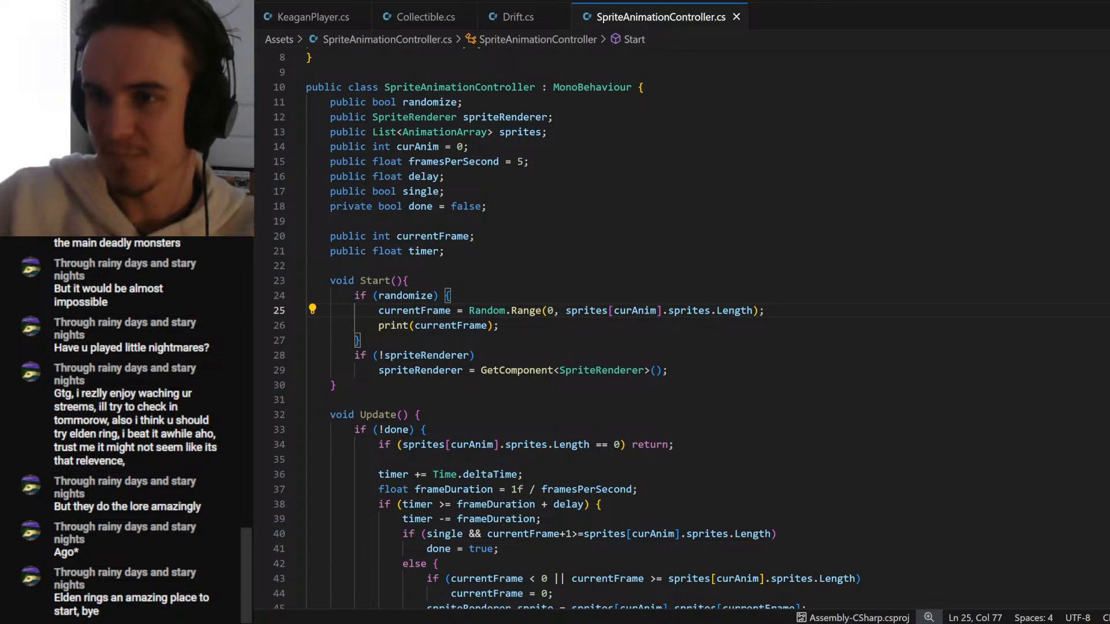
click(409, 281)
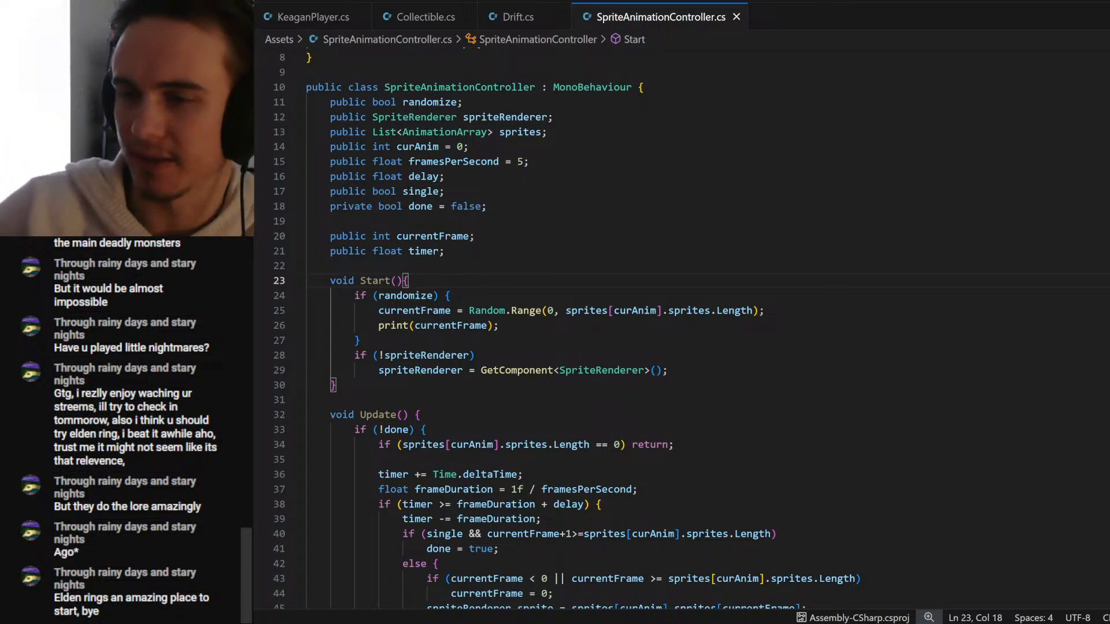
drag(498, 326, 379, 325)
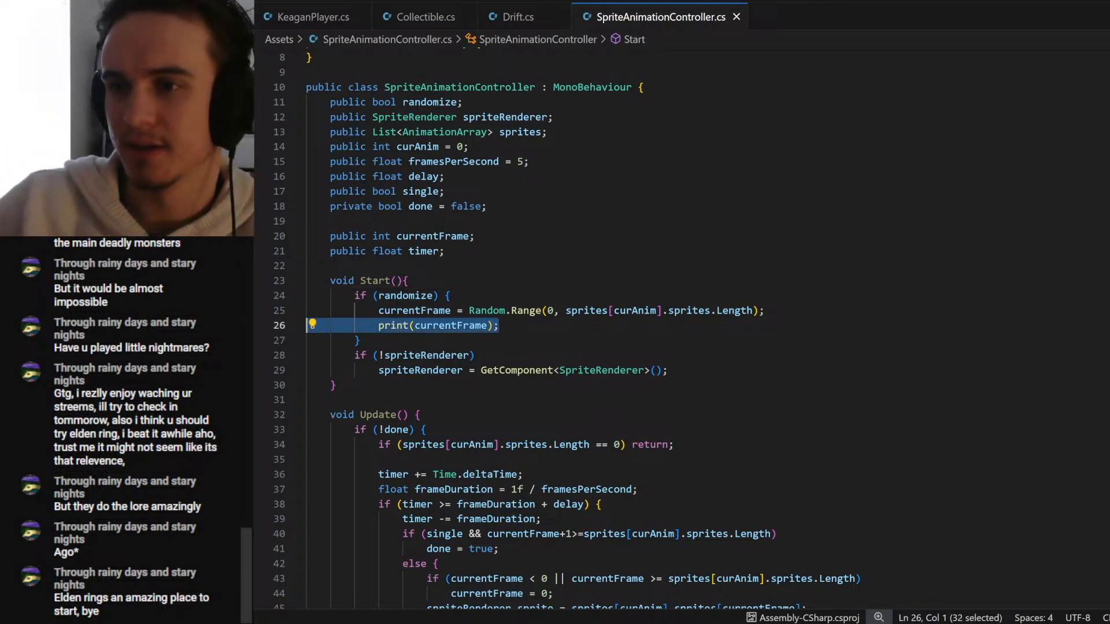
key(BackSpace)
key(BackSpace)
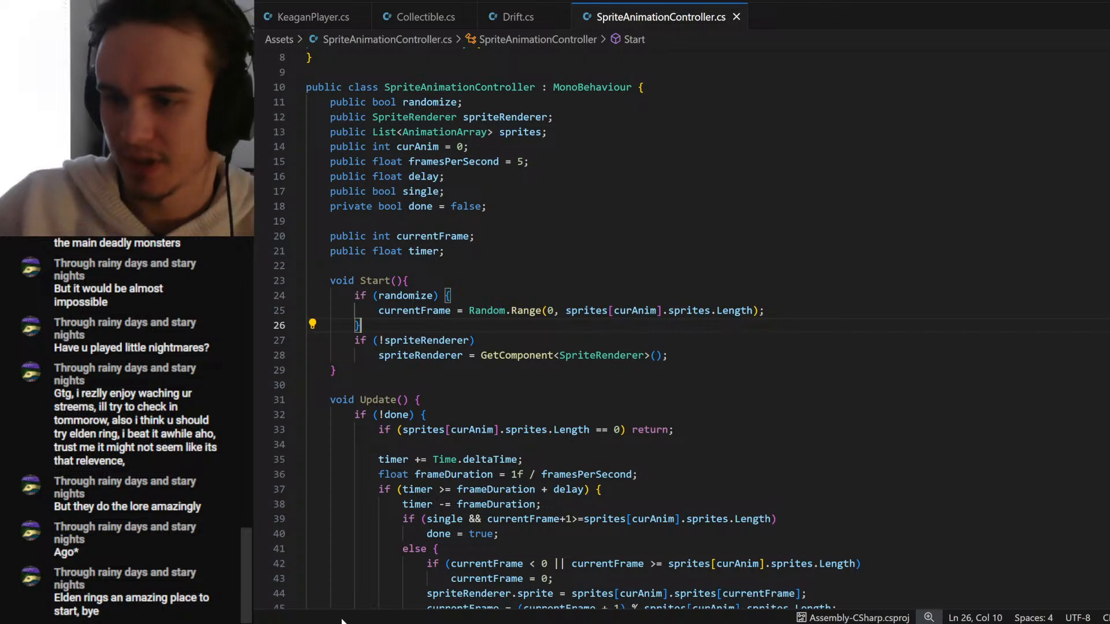
- Switch to the browser and look through the DuckDuckGo image results for dont starve, enlarging a few of them
key(alt+Tab)
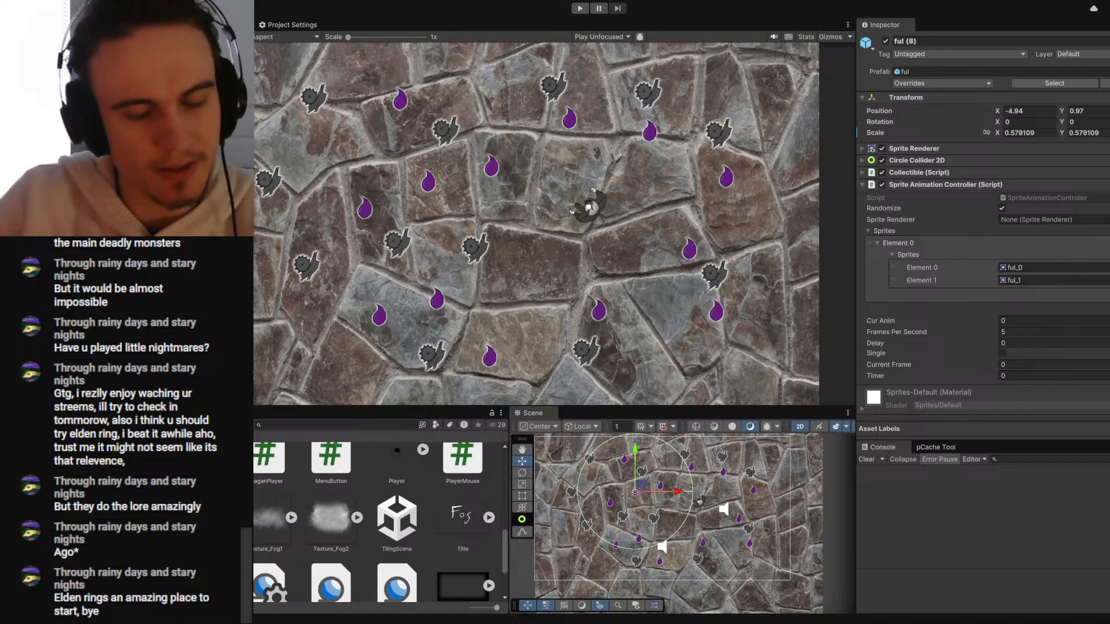
key(alt+Tab)
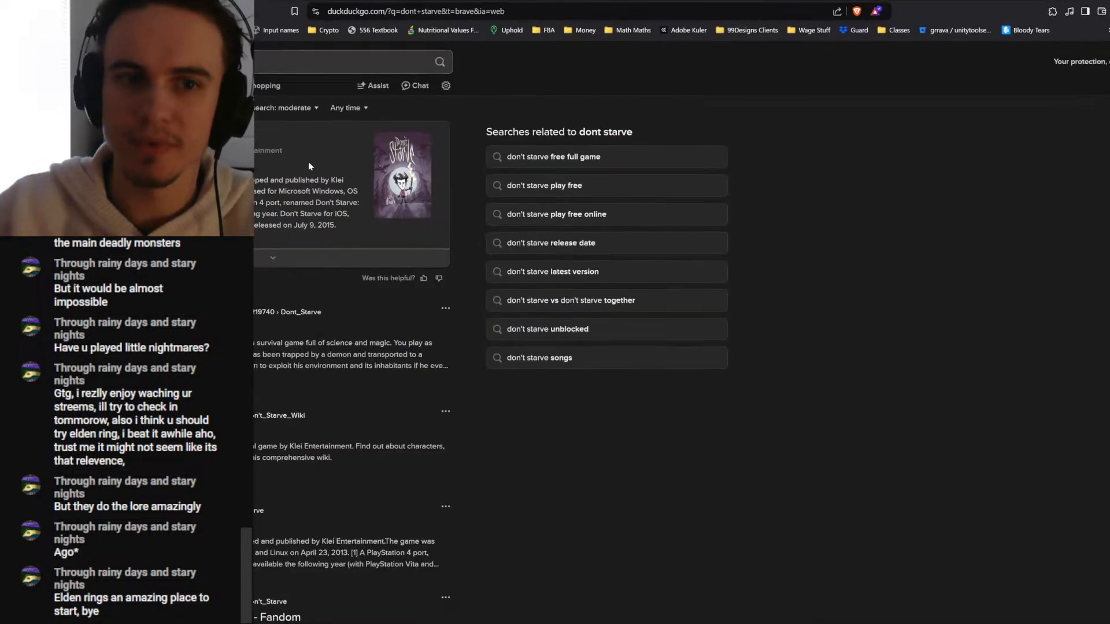
click(123, 83)
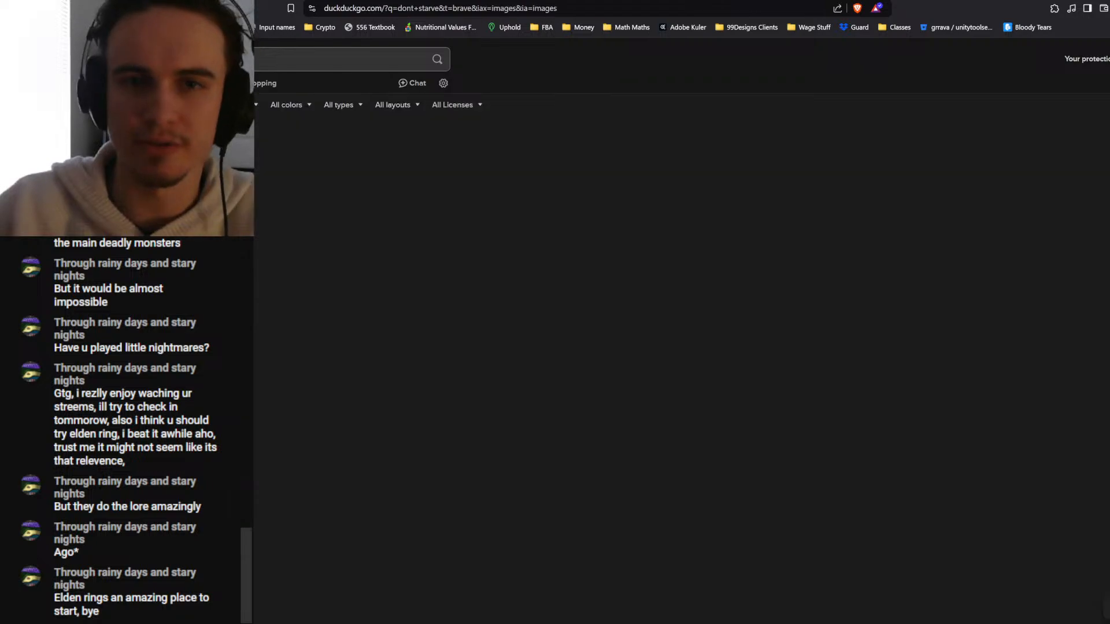
click(162, 59)
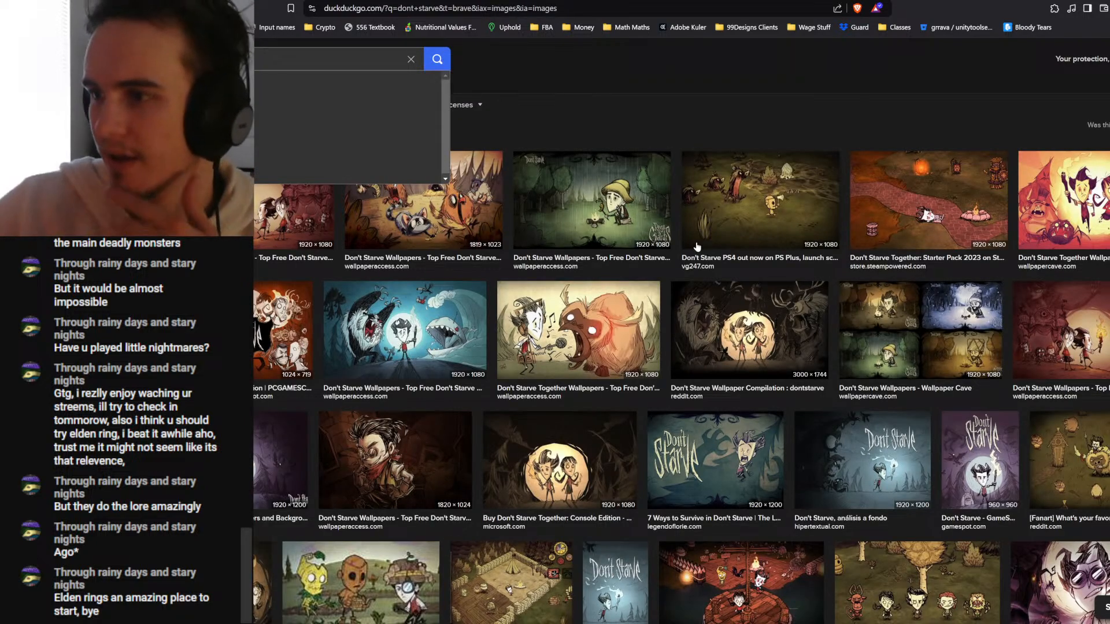
scroll(607, 289, down, 7)
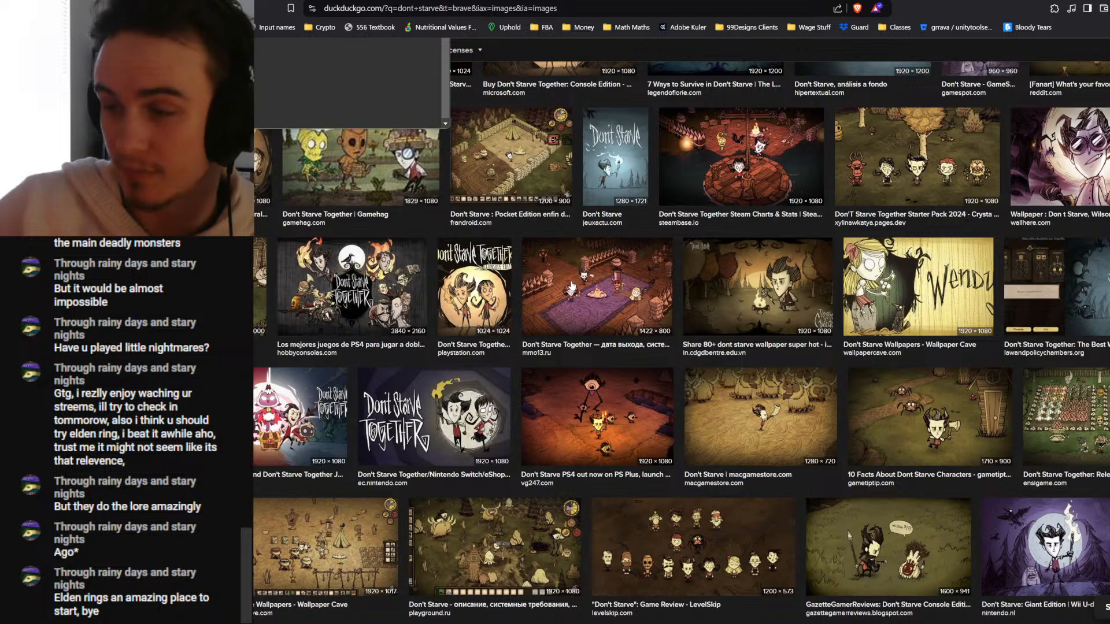
scroll(571, 287, down, 1)
click(757, 228)
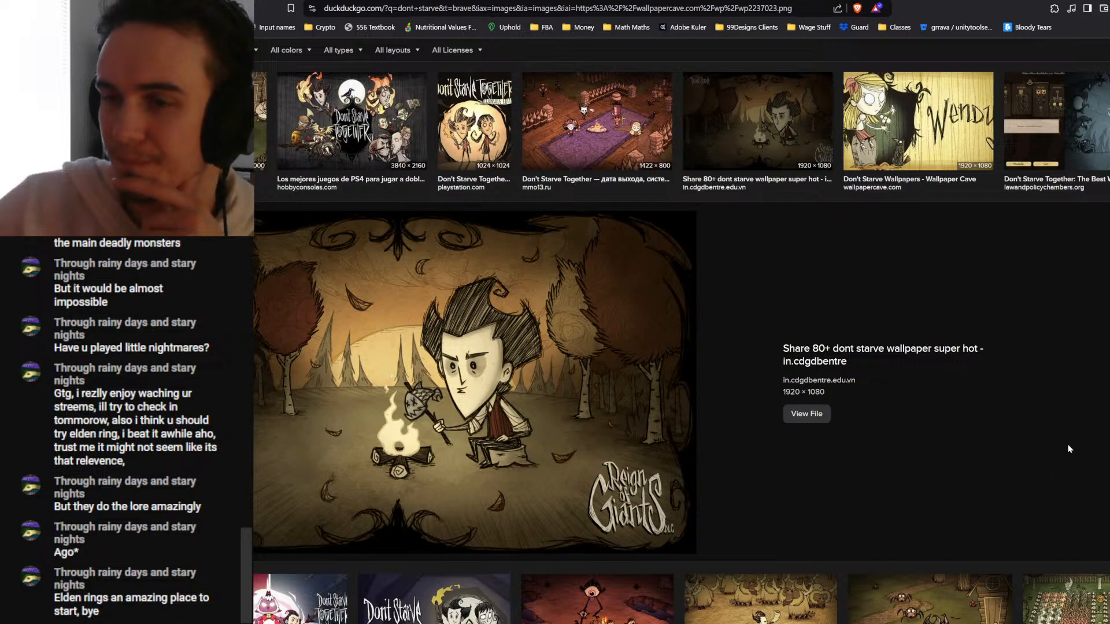
key(Right)
key(Right)
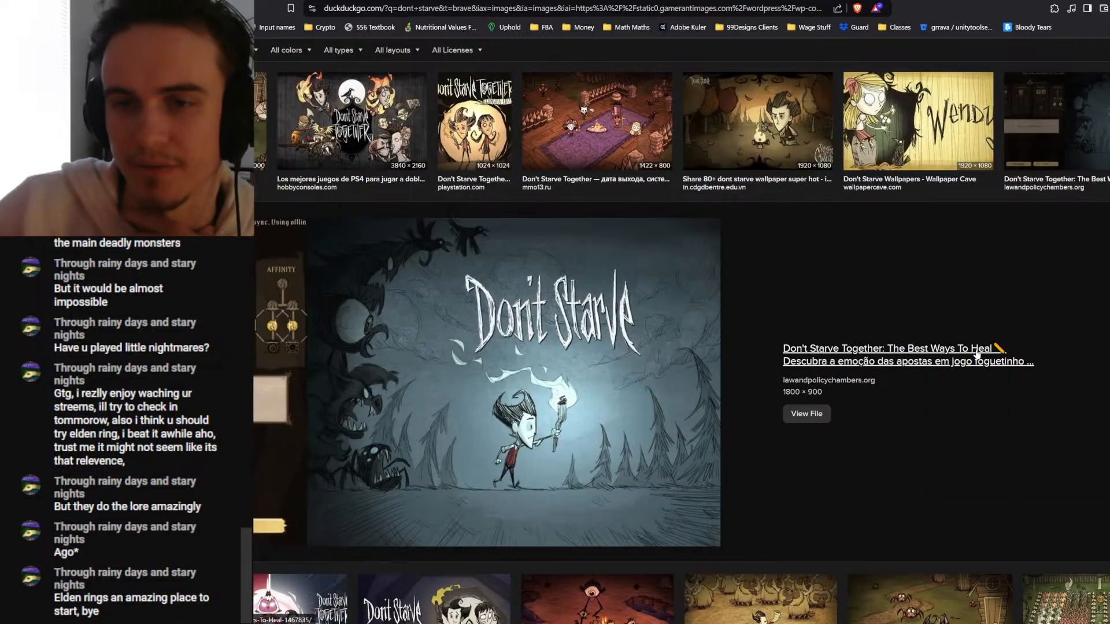
scroll(976, 354, down, 10)
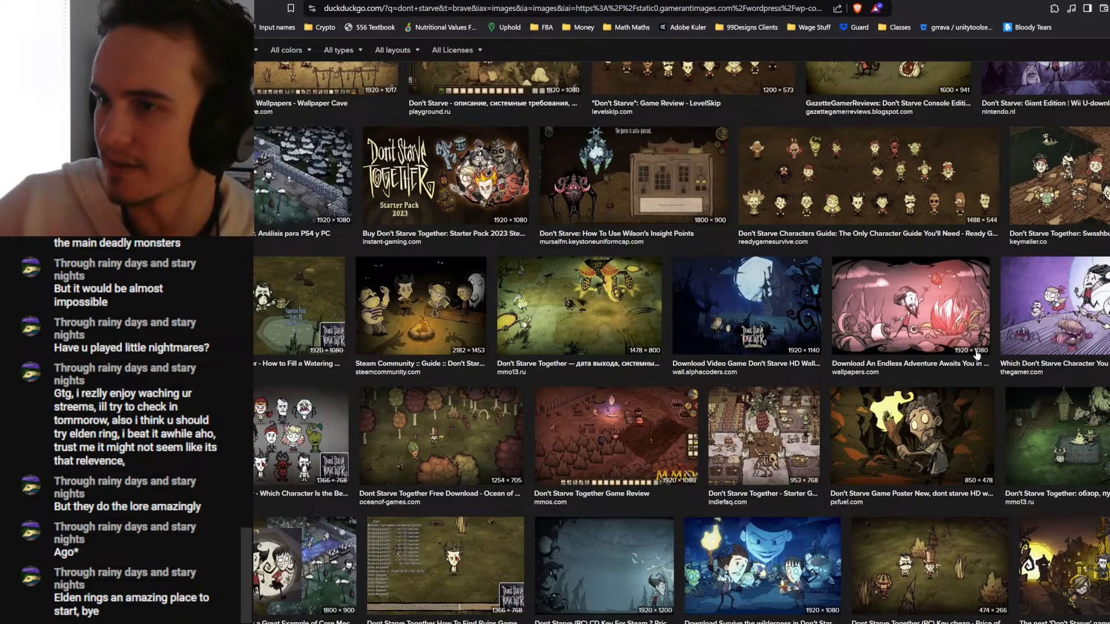
scroll(975, 353, down, 4)
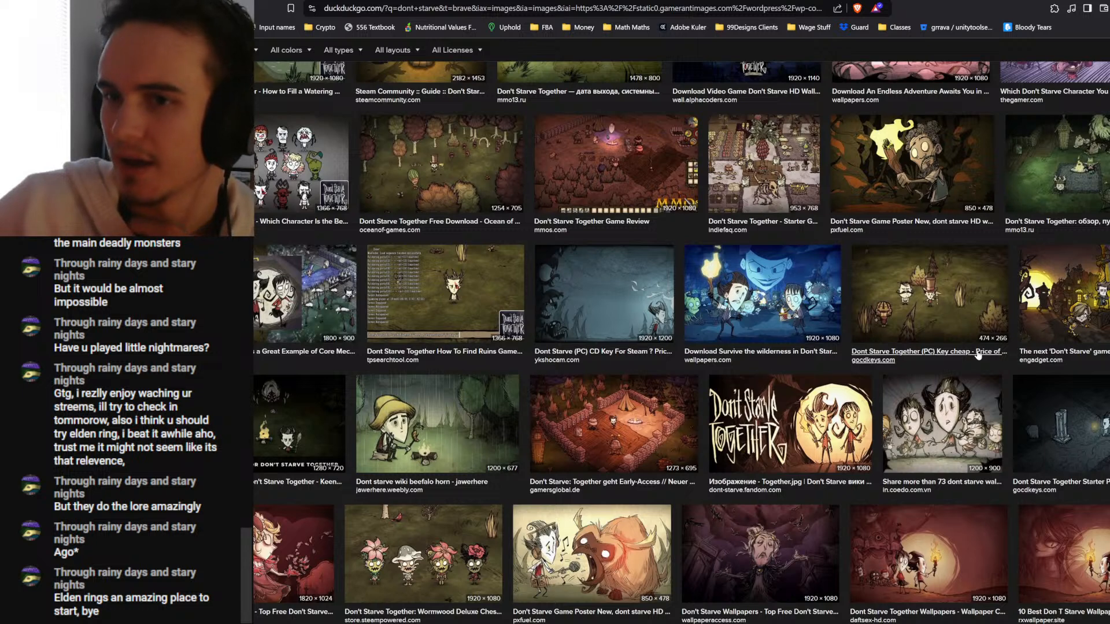
- Return to Unity, capture a screenshot of the whole game view, and bring it into Paint.NET
key(alt+Tab)
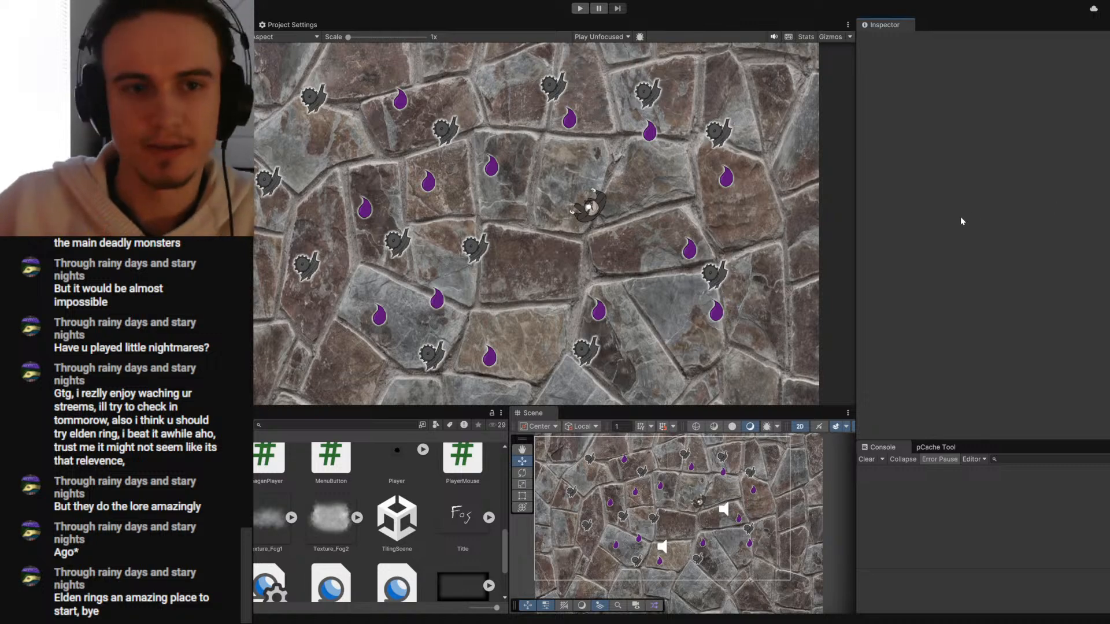
key(super+shift+s)
drag(254, 40, 824, 413)
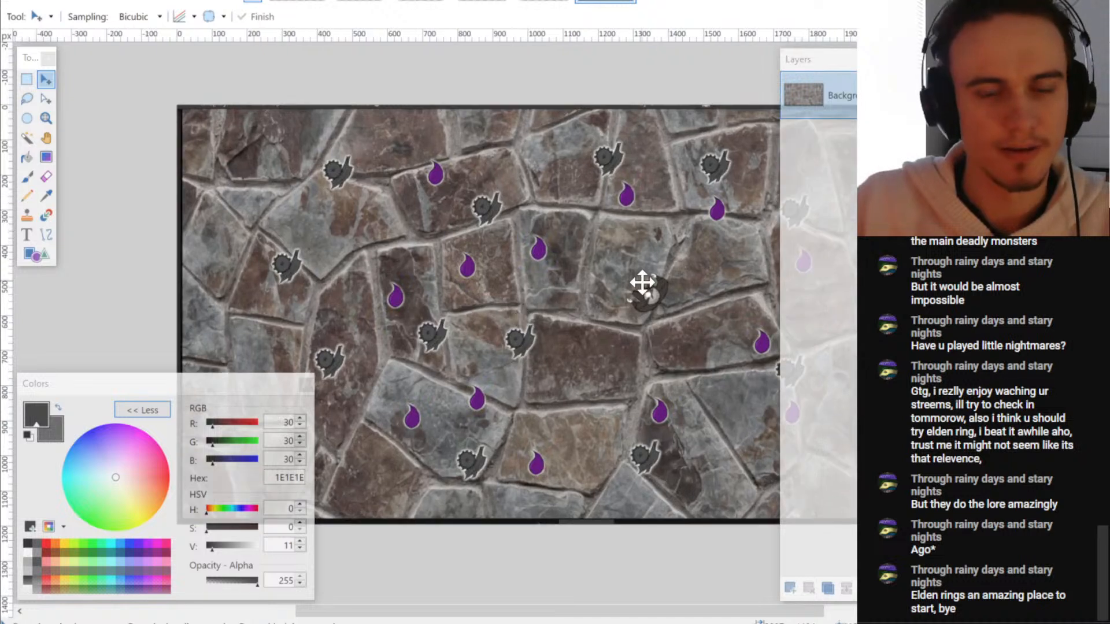
- Add a new layer above the screenshot and resize the image to 50 percent
click(786, 584)
click(104, 0)
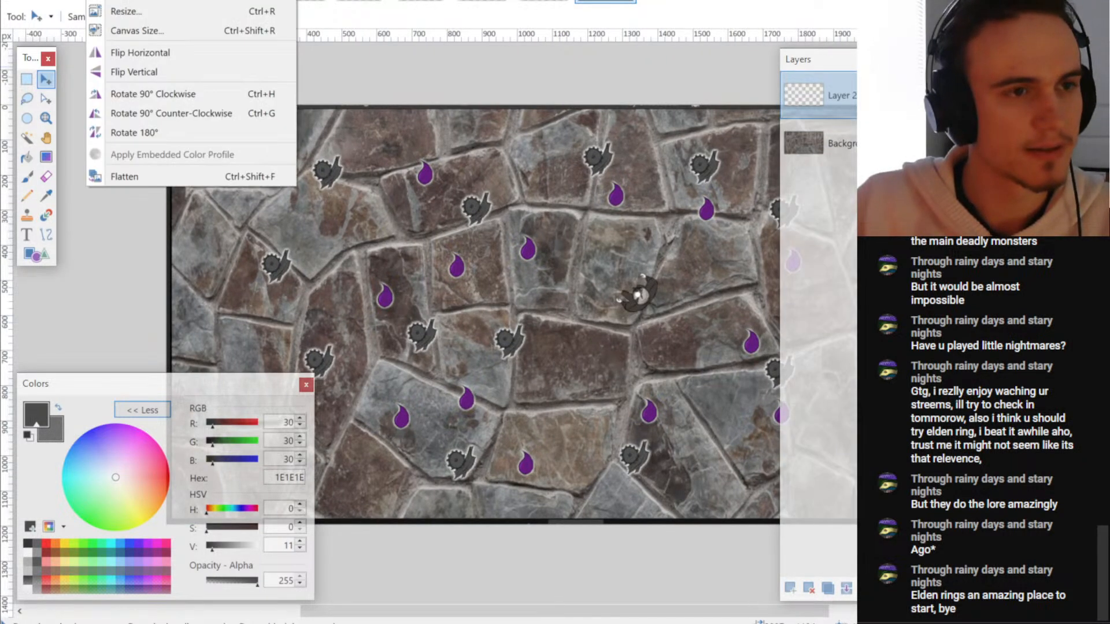
click(122, 12)
click(469, 174)
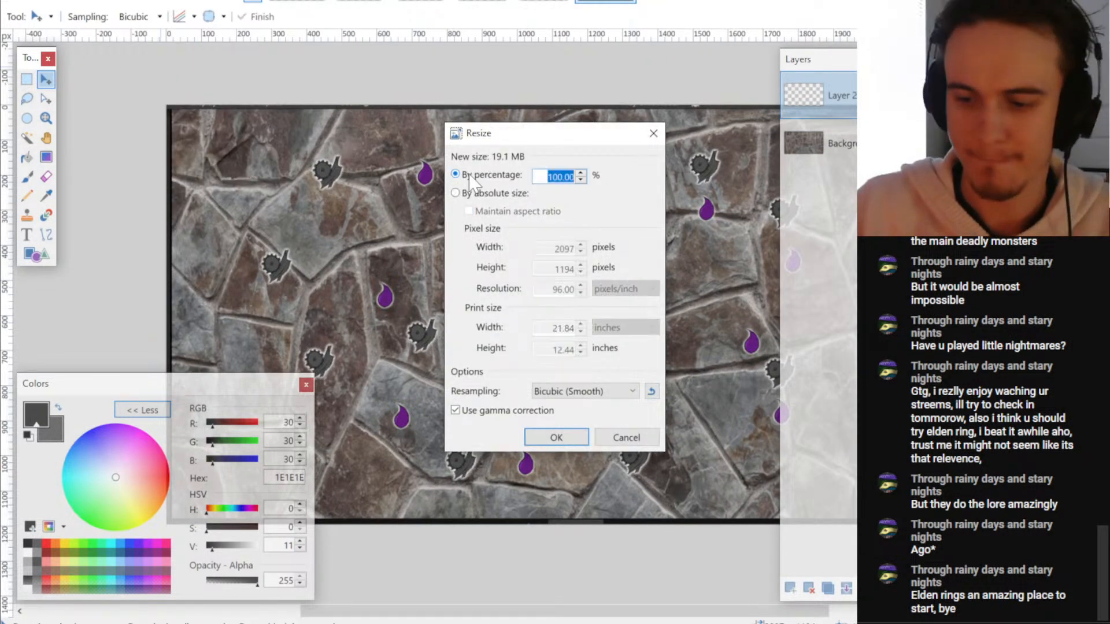
text(50)
key(Return)
- Activate the Paintbrush tool and hide the Colors window, leaving the Layers window shown beside the canvas
scroll(352, 206, up, 3)
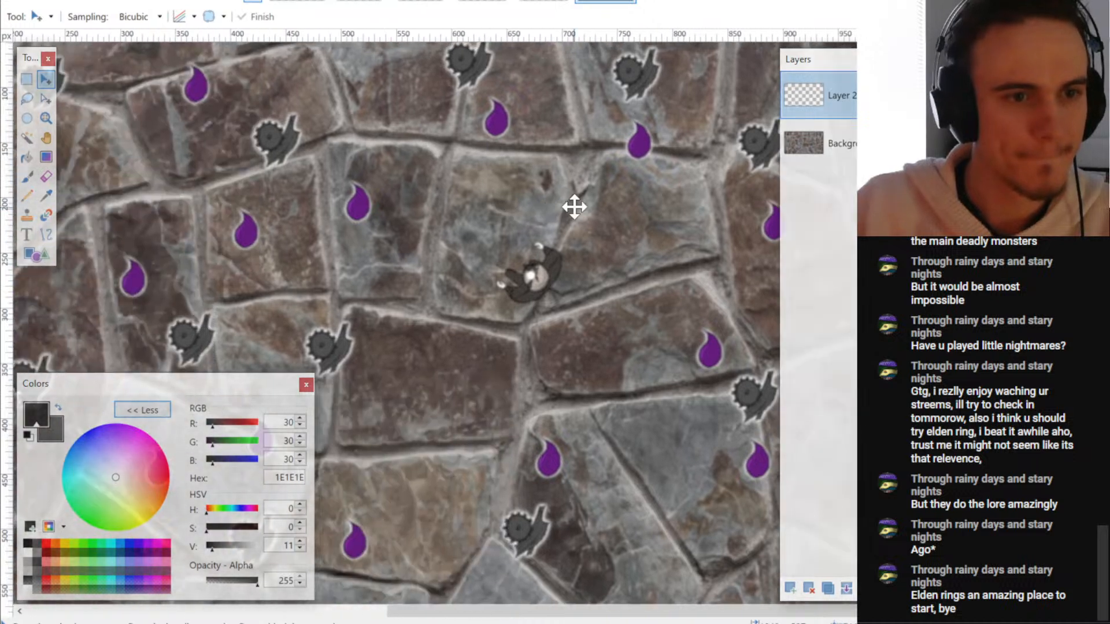
scroll(446, 223, down, 1)
drag(439, 223, 505, 244)
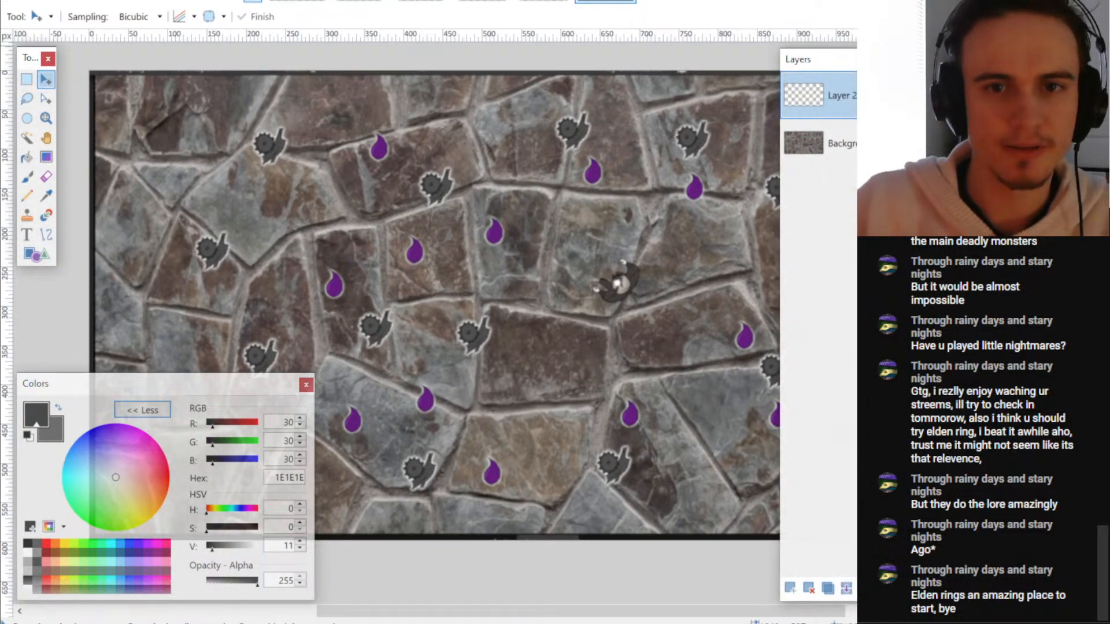
click(849, 59)
click(306, 385)
scroll(688, 309, down, 2)
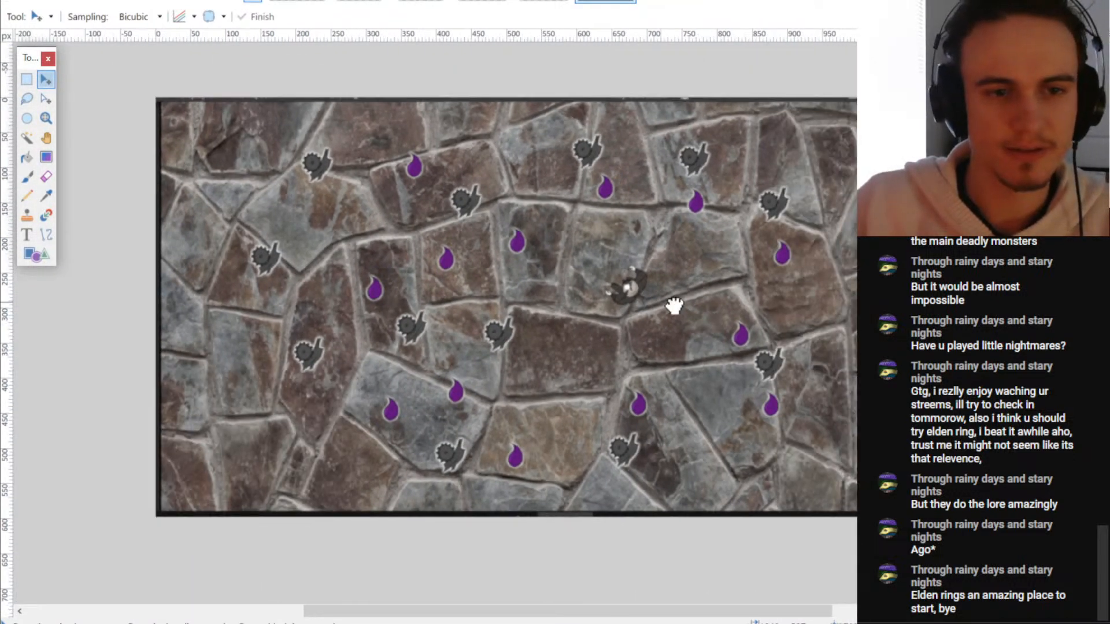
key(b)
scroll(677, 302, up, 1)
scroll(634, 307, down, 2)
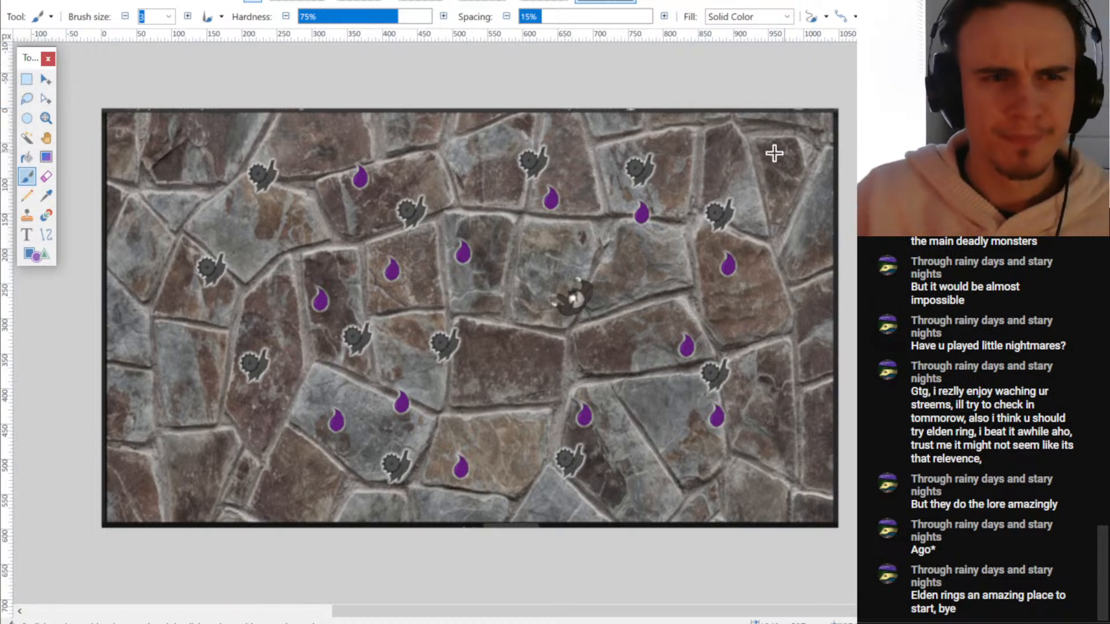
key(F7)
key(F8)
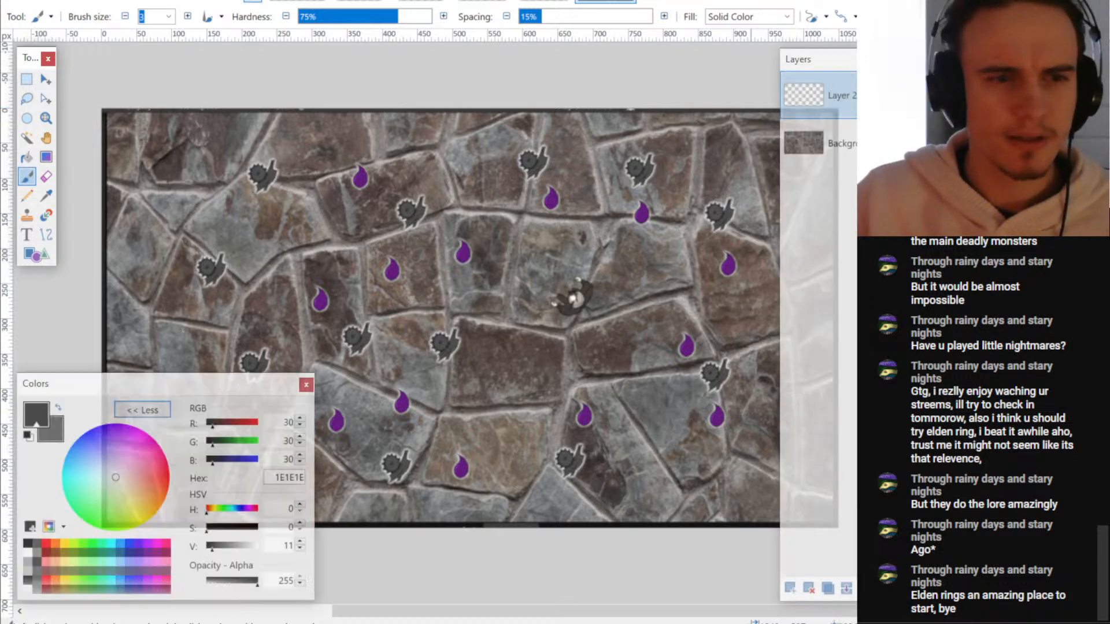
click(305, 384)
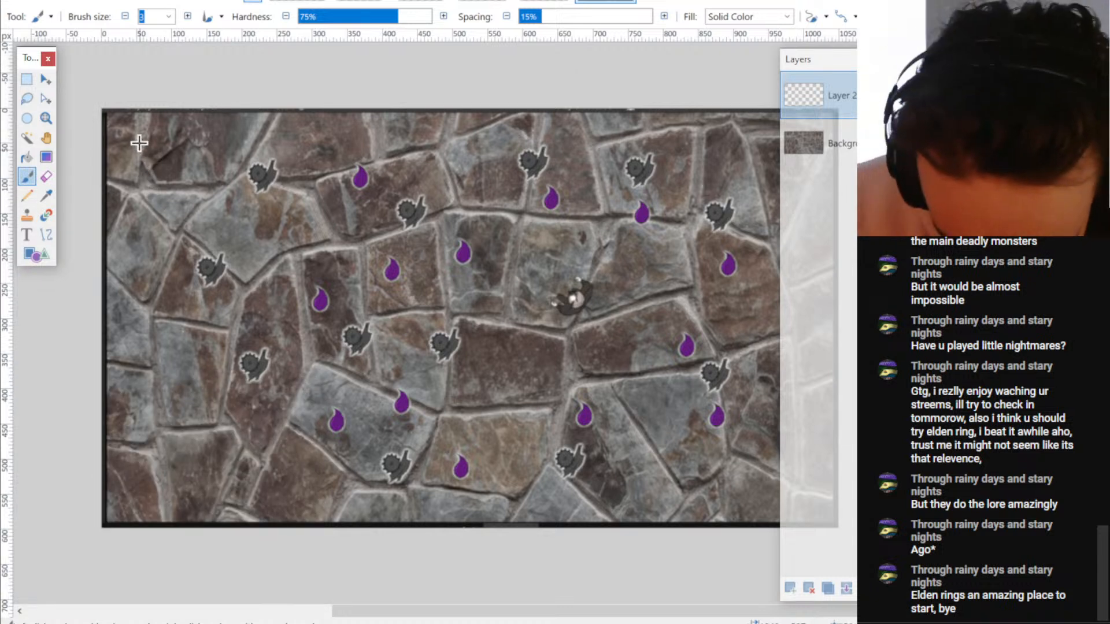
- Undo the test stroke and set the Paintbrush size to 6
drag(141, 138, 143, 160)
key(ctrl+z)
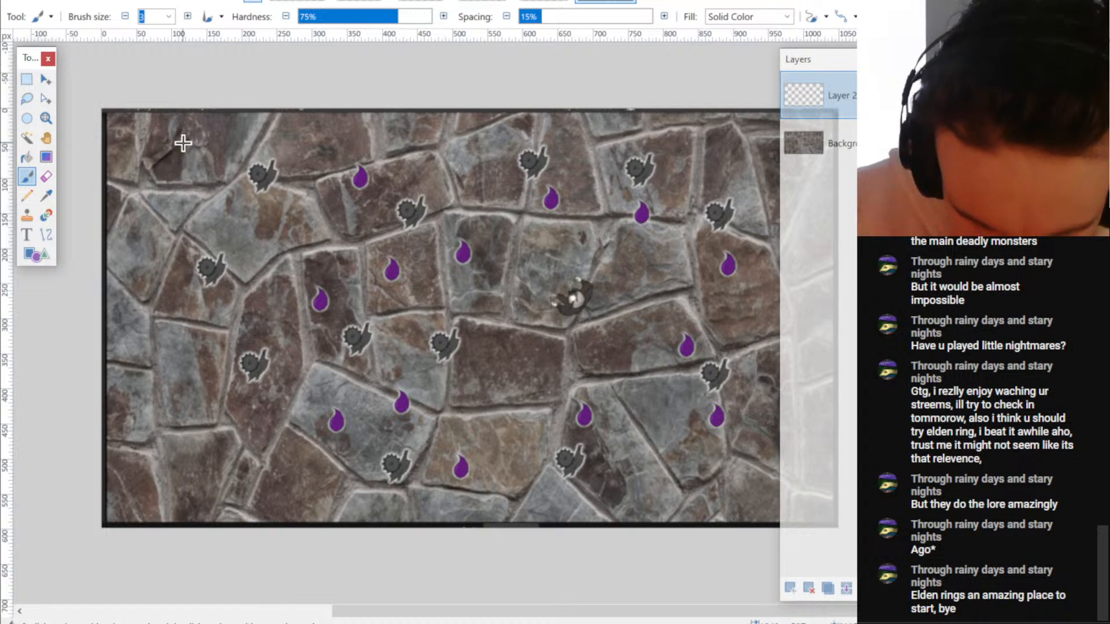
click(187, 16)
click(187, 16)
click(187, 16)
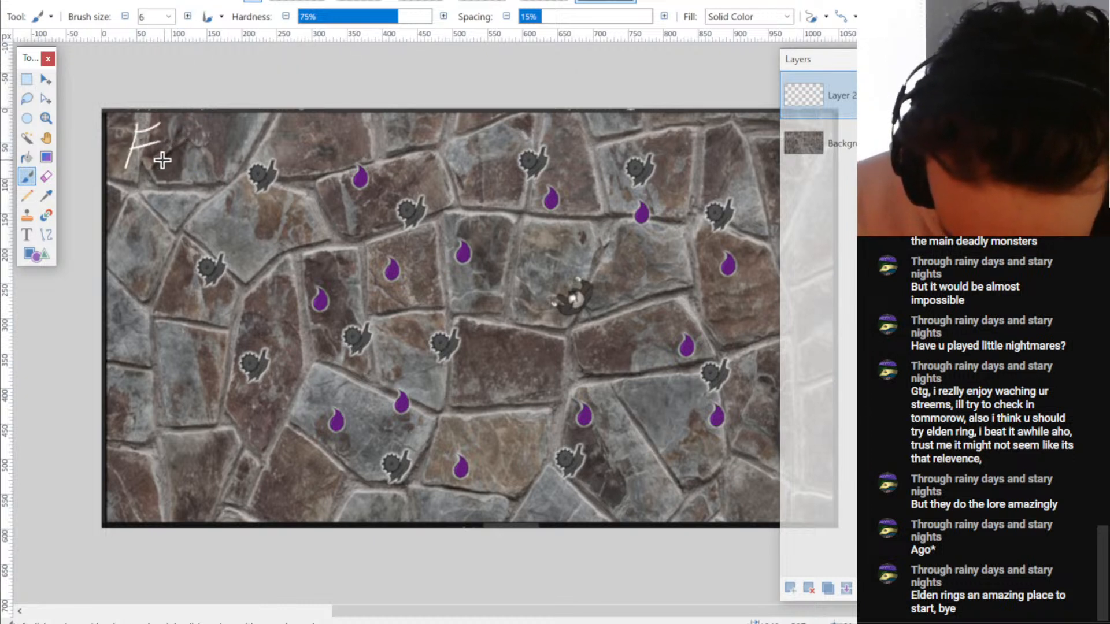
drag(155, 152, 175, 165)
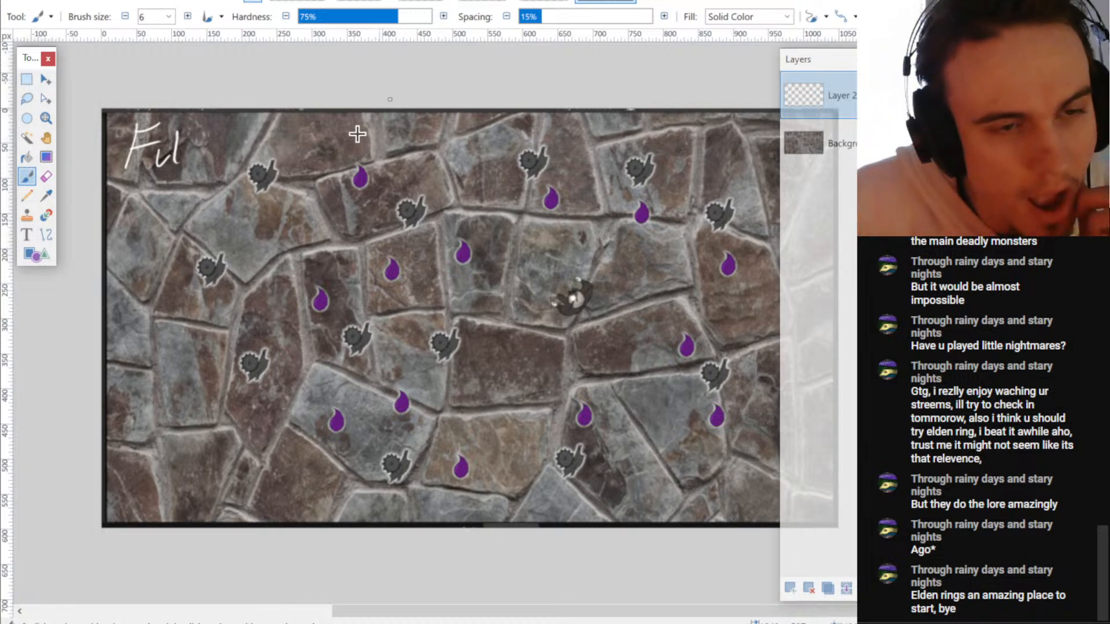
key(ctrl+z)
key(ctrl+z)
key(ctrl+z)
key(ctrl+z)
key(ctrl+z)
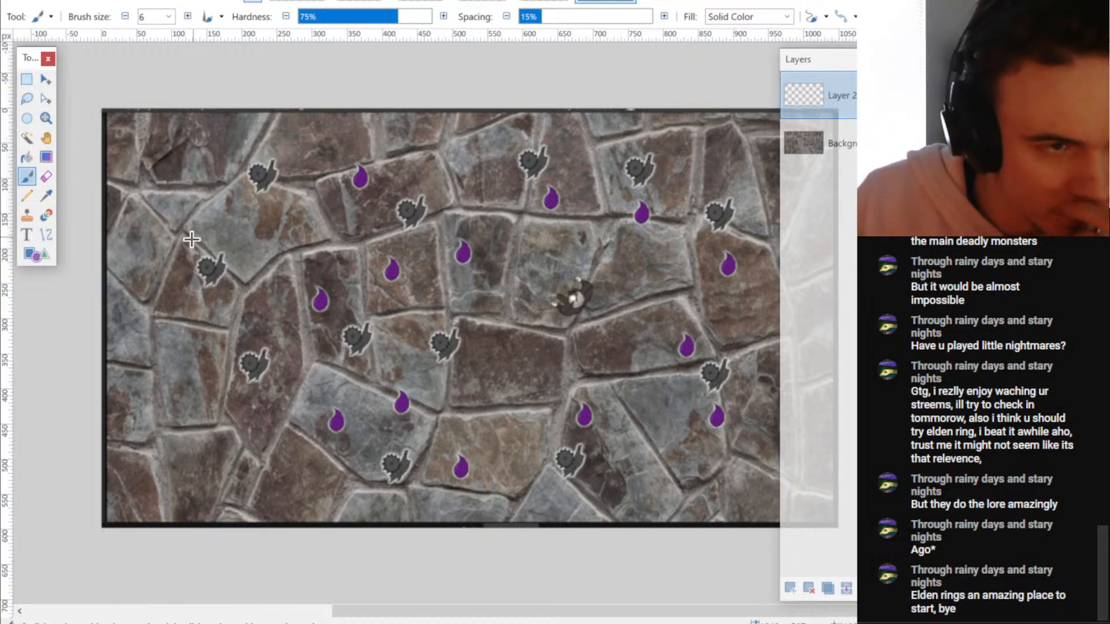
- Shift the Layers window off the canvas and handwrite the list Ful, Scrap, Weapon in white down the image's upper-left area
mouse_move(373, 214)
mouse_down()
mouse_move(329, 220)
mouse_move(326, 231)
mouse_move(317, 203)
mouse_up()
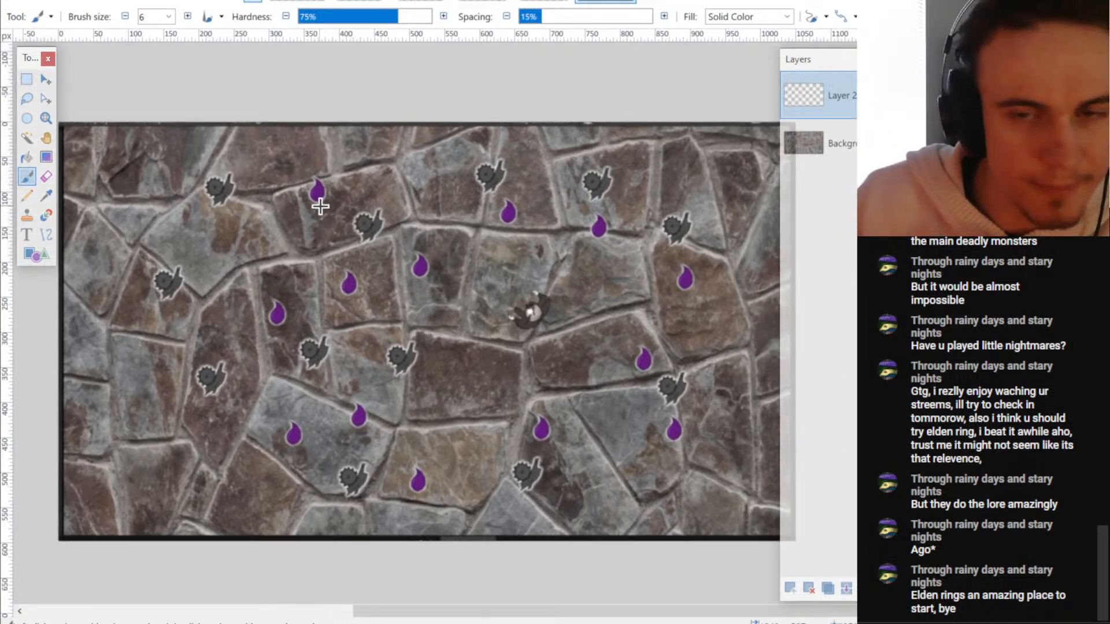
drag(779, 215, 790, 214)
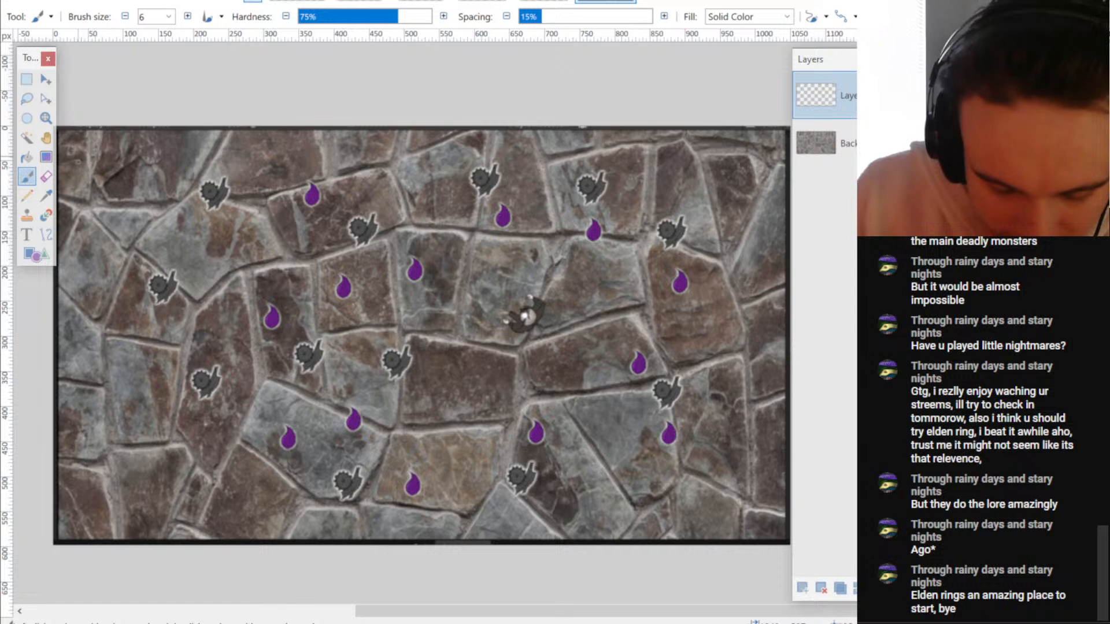
mouse_move(85, 149)
mouse_down()
mouse_move(75, 184)
mouse_move(106, 138)
mouse_move(94, 164)
mouse_up()
mouse_move(96, 163)
mouse_down()
mouse_move(114, 172)
mouse_move(81, 223)
mouse_move(144, 206)
mouse_up()
scroll(307, 268, up, 3)
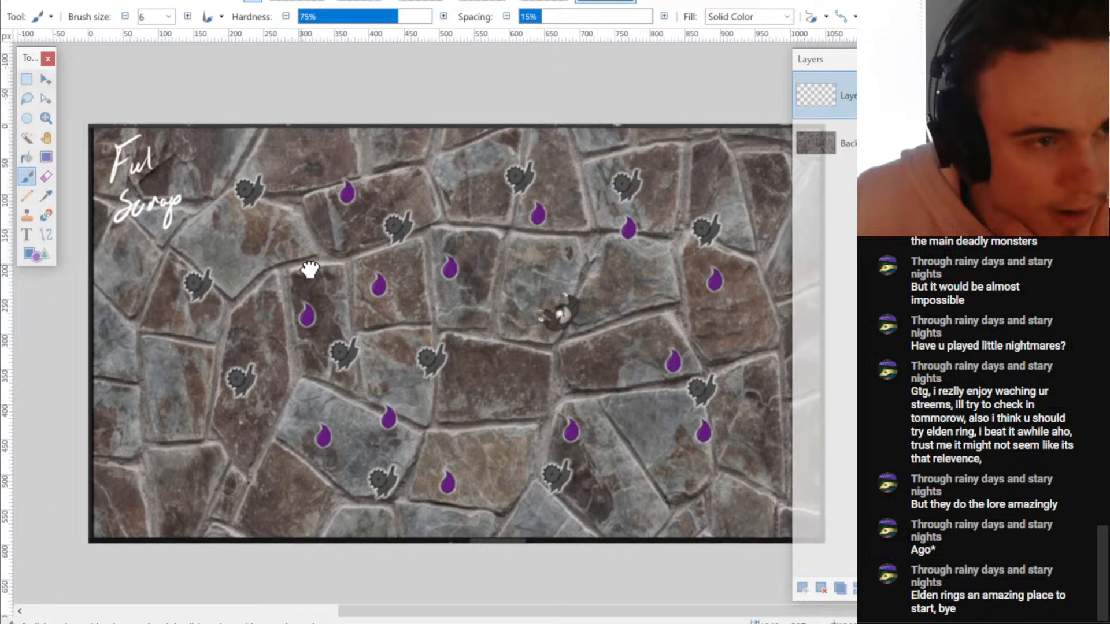
scroll(301, 243, down, 3)
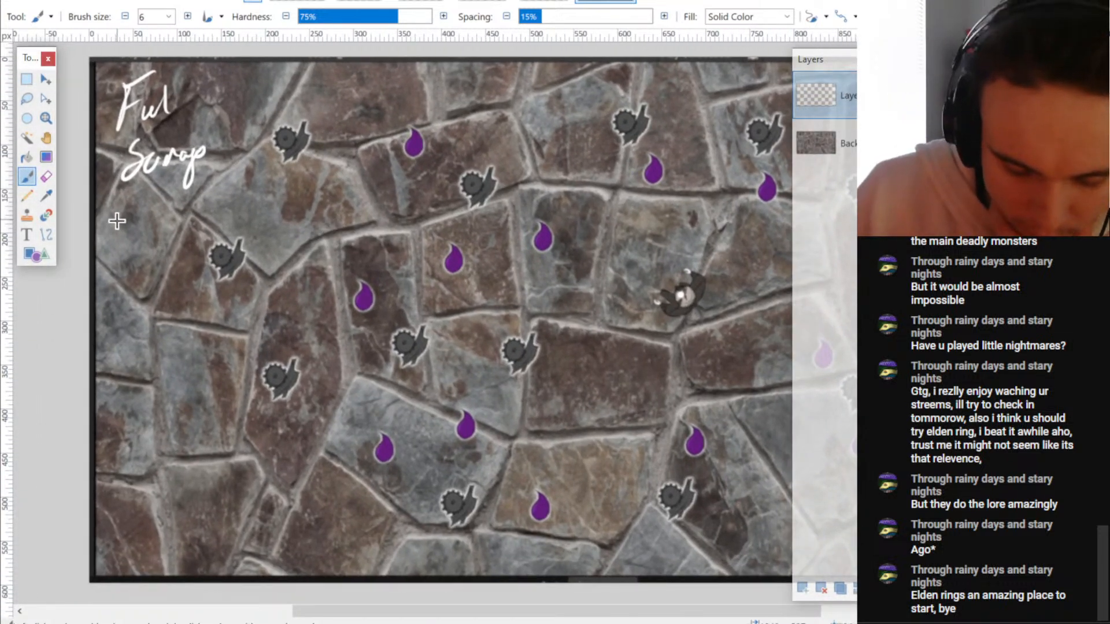
mouse_move(122, 208)
mouse_down()
mouse_move(121, 244)
mouse_move(151, 215)
mouse_move(157, 230)
mouse_move(219, 224)
mouse_up()
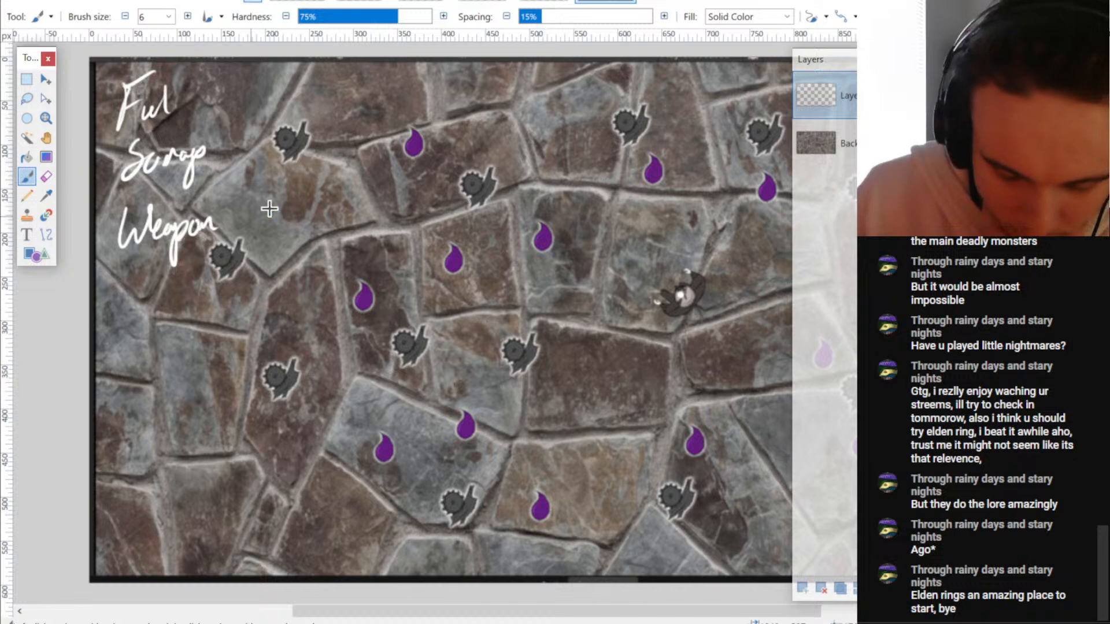
- Underline each of the handwritten words Ful, Scrap and Weapon with a short white stroke
drag(134, 126, 172, 120)
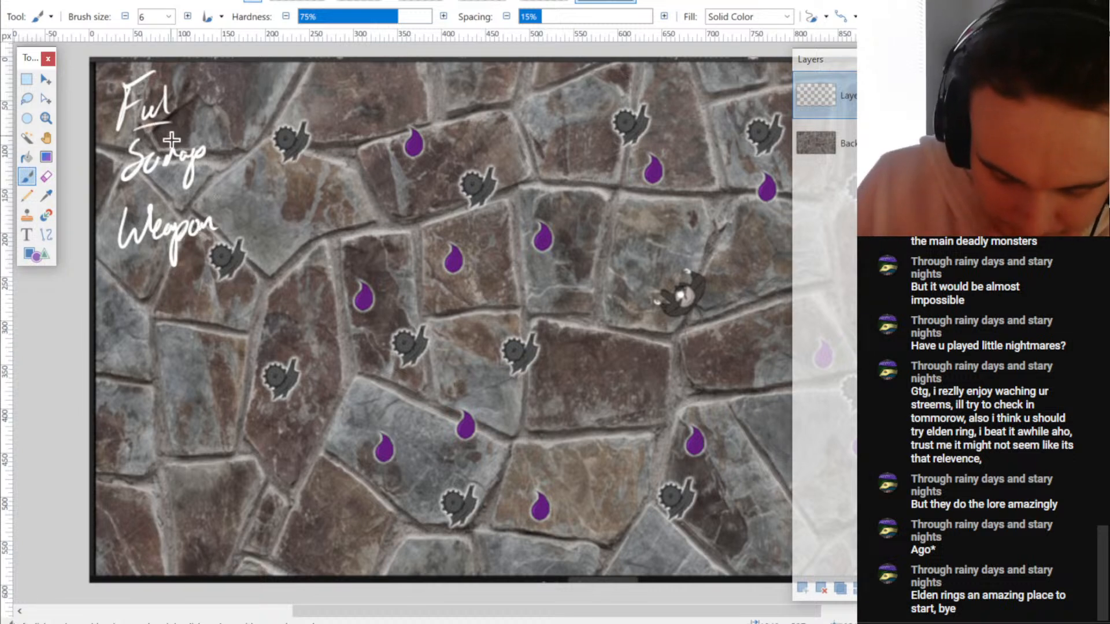
drag(143, 178, 181, 168)
drag(142, 249, 173, 239)
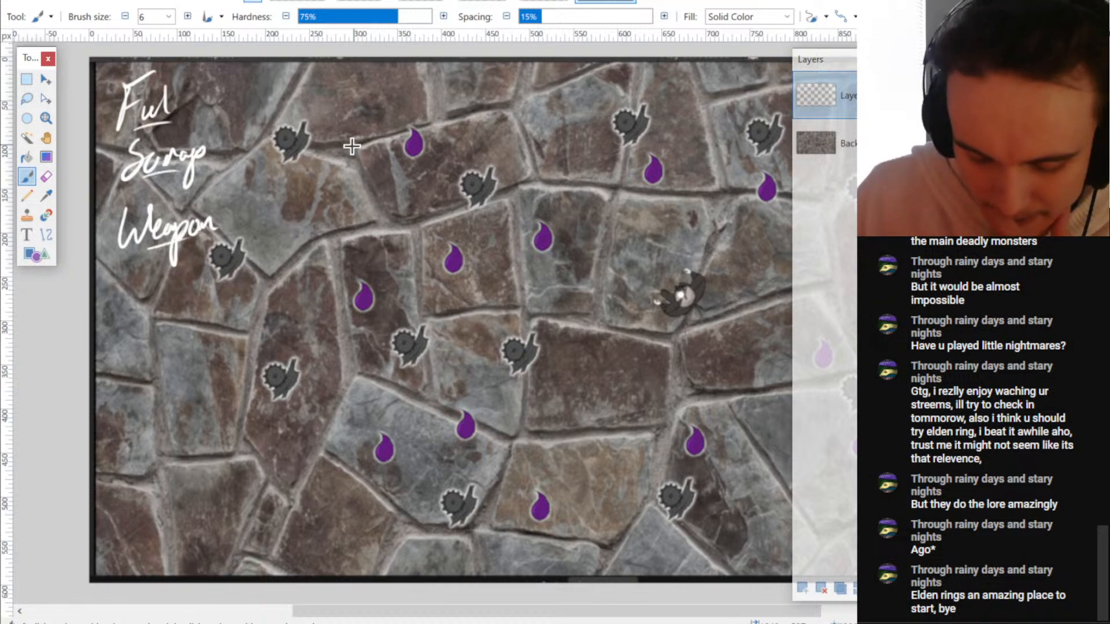
- Handwrite Health below Weapon in the list and cross it out
drag(296, 225, 208, 246)
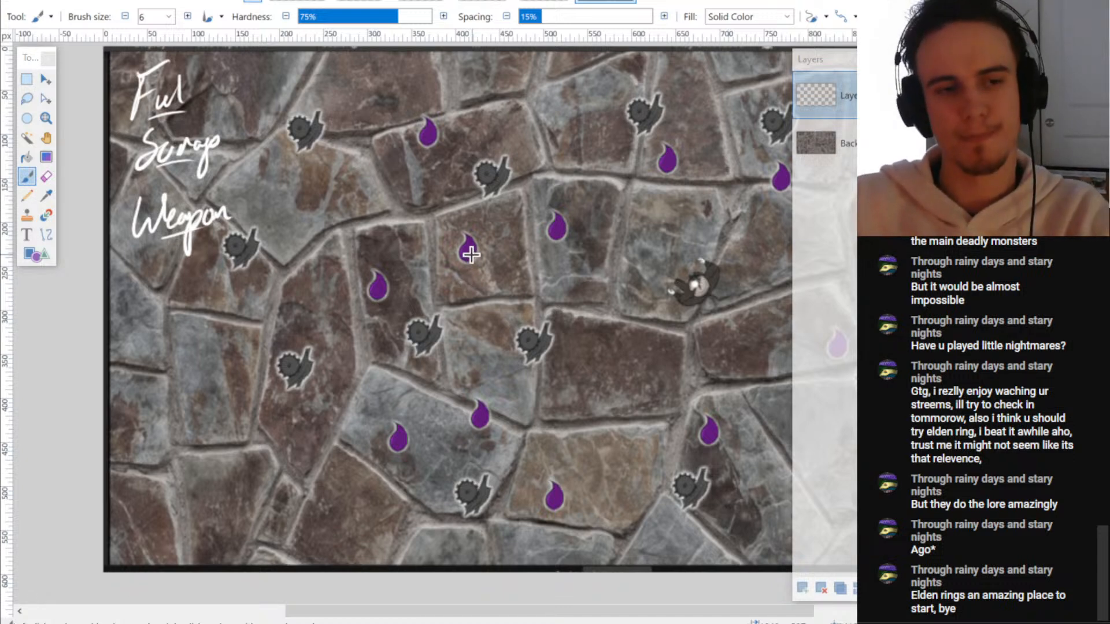
scroll(471, 254, down, 2)
scroll(508, 244, right, 2)
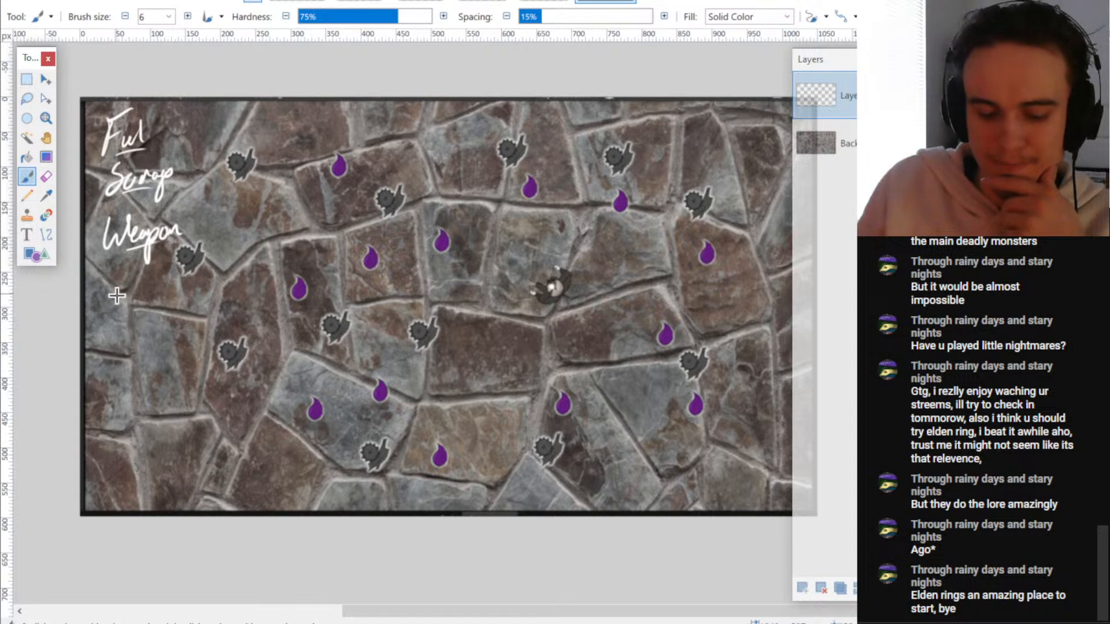
mouse_move(110, 274)
mouse_down()
mouse_move(104, 320)
mouse_move(111, 300)
mouse_move(120, 321)
mouse_move(155, 299)
mouse_move(129, 303)
mouse_move(164, 297)
mouse_up()
drag(107, 325, 167, 282)
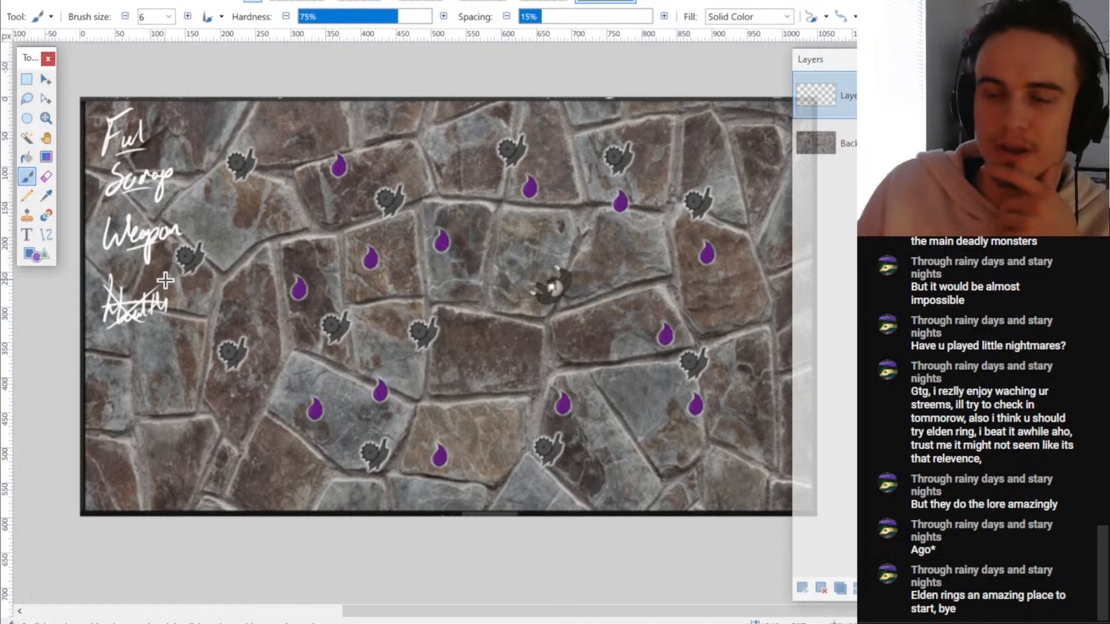
- Sketch a wide white box across the image's lower middle with two freehand lines inside as placeholder content
drag(246, 331, 245, 290)
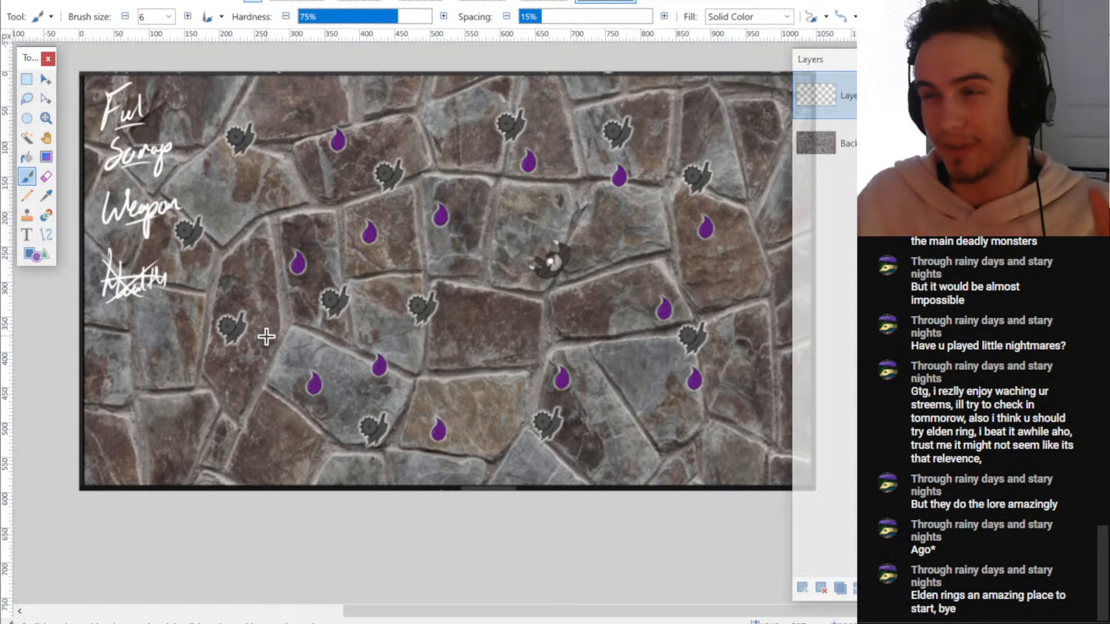
mouse_move(297, 456)
mouse_down()
mouse_move(340, 365)
mouse_move(572, 426)
mouse_move(391, 476)
mouse_move(298, 469)
mouse_up()
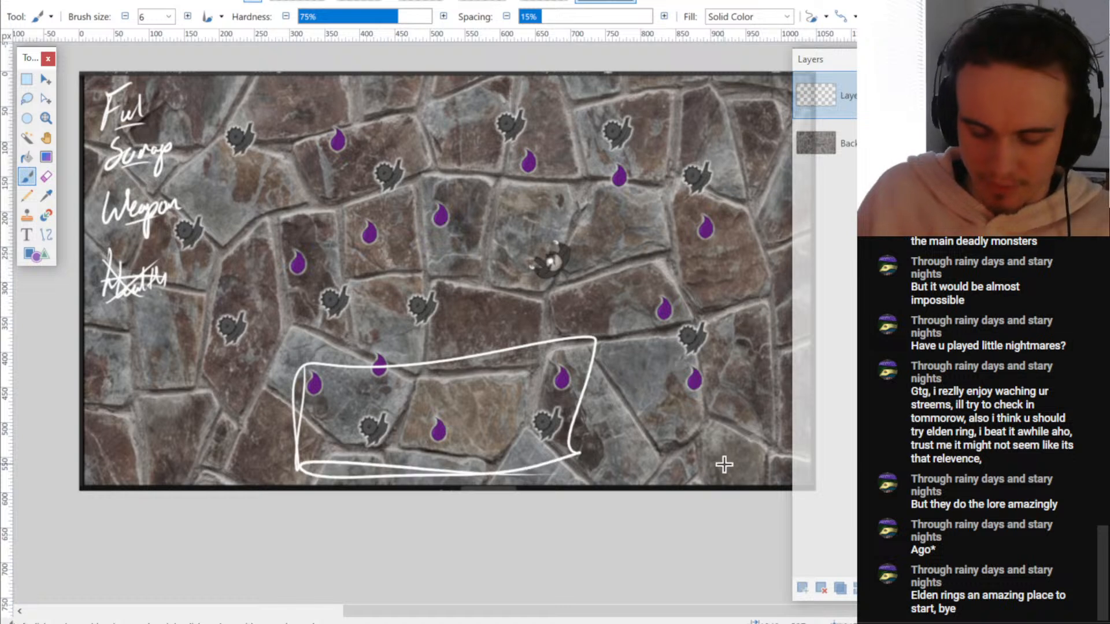
drag(332, 383, 504, 370)
drag(331, 410, 506, 403)
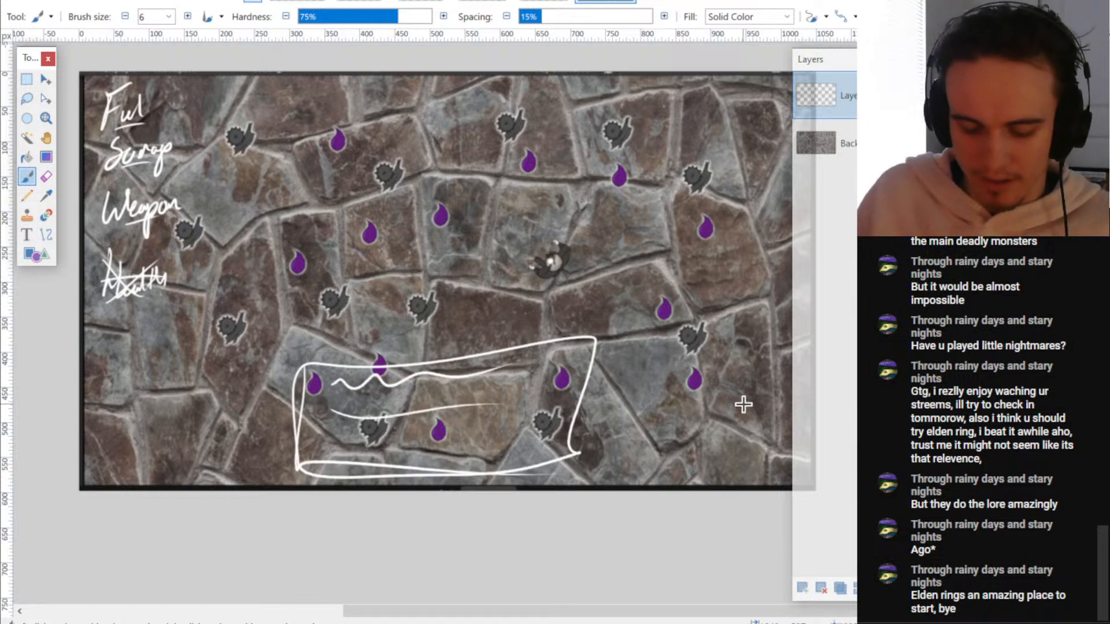
- Draw a circle icon and a drop-shaped icon side by side in the image's upper-right corner
drag(659, 327, 619, 409)
scroll(618, 409, down, 2)
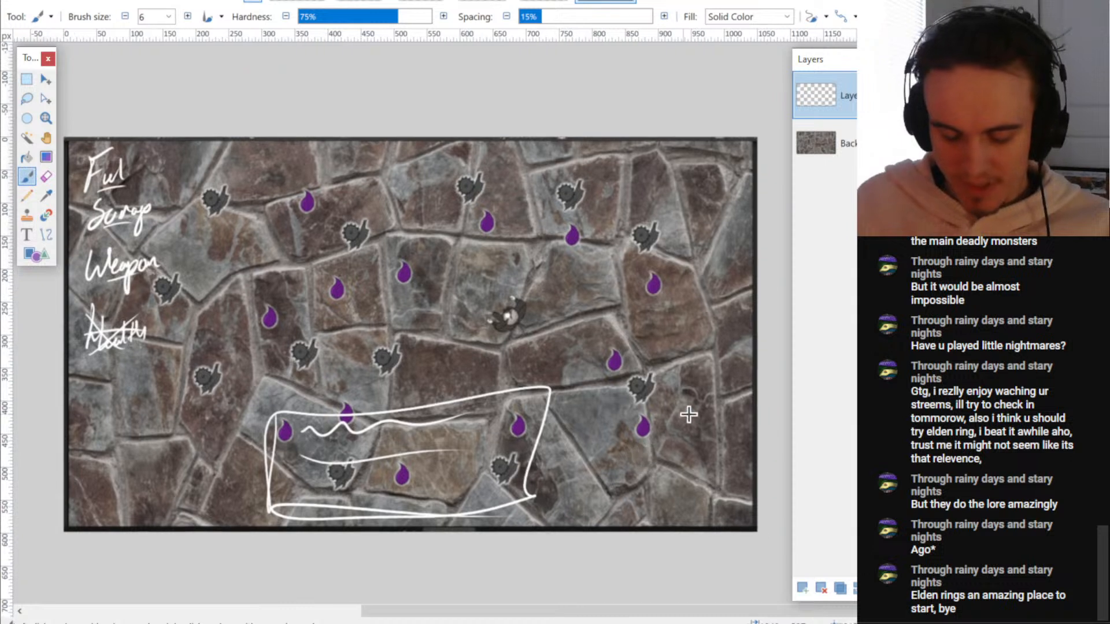
drag(678, 303, 692, 298)
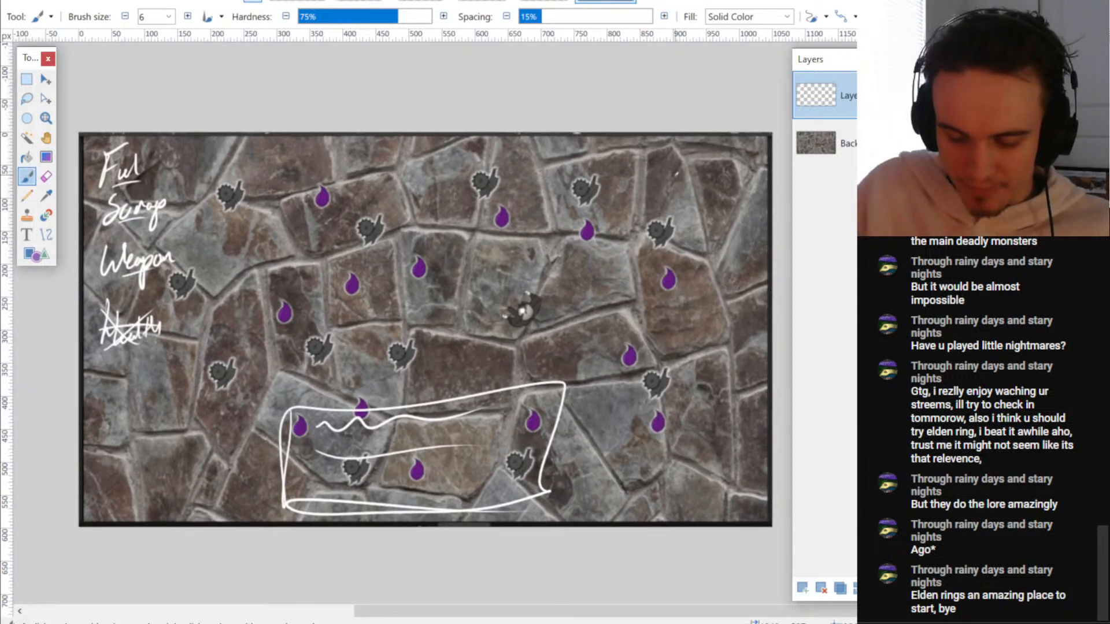
drag(679, 140, 663, 174)
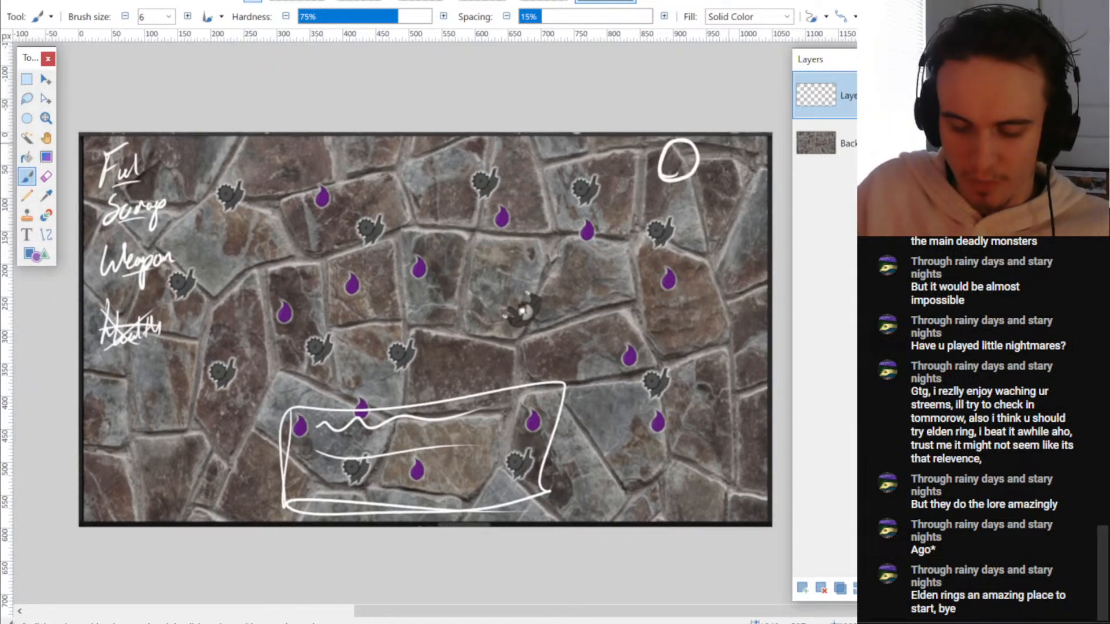
mouse_move(729, 139)
mouse_down()
mouse_move(719, 168)
mouse_move(743, 134)
mouse_up()
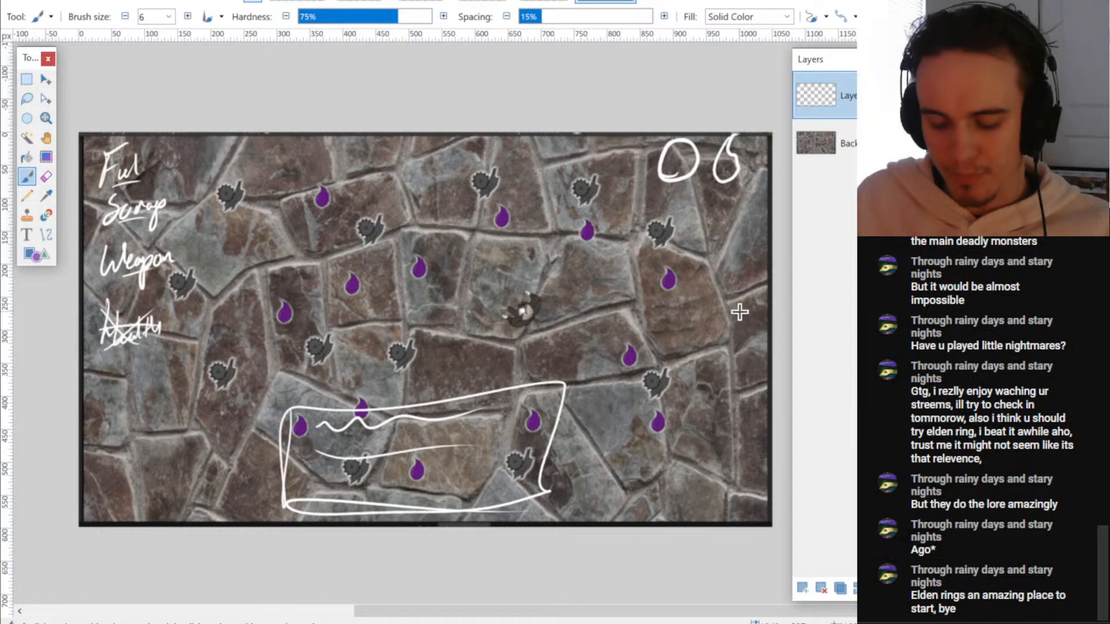
drag(710, 346, 705, 360)
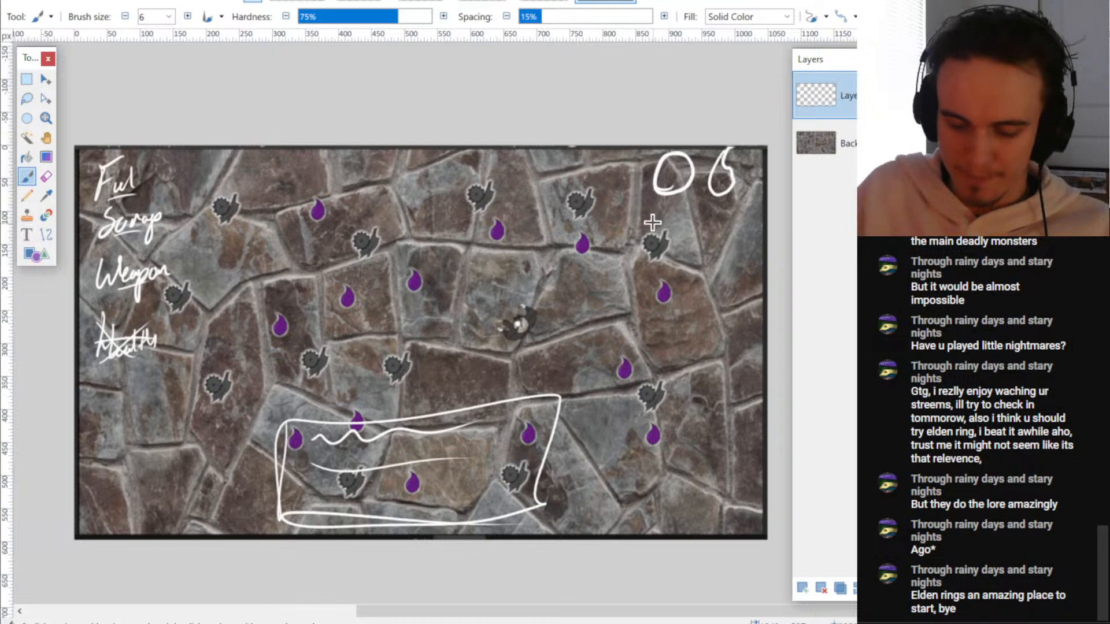
drag(661, 201, 658, 222)
mouse_move(669, 203)
mouse_down()
mouse_move(667, 223)
mouse_move(675, 209)
mouse_up()
mouse_move(653, 218)
mouse_down()
mouse_move(726, 215)
mouse_move(715, 222)
mouse_up()
key(ctrl+z)
key(ctrl+z)
key(ctrl+z)
key(ctrl+z)
key(ctrl+z)
key(ctrl+z)
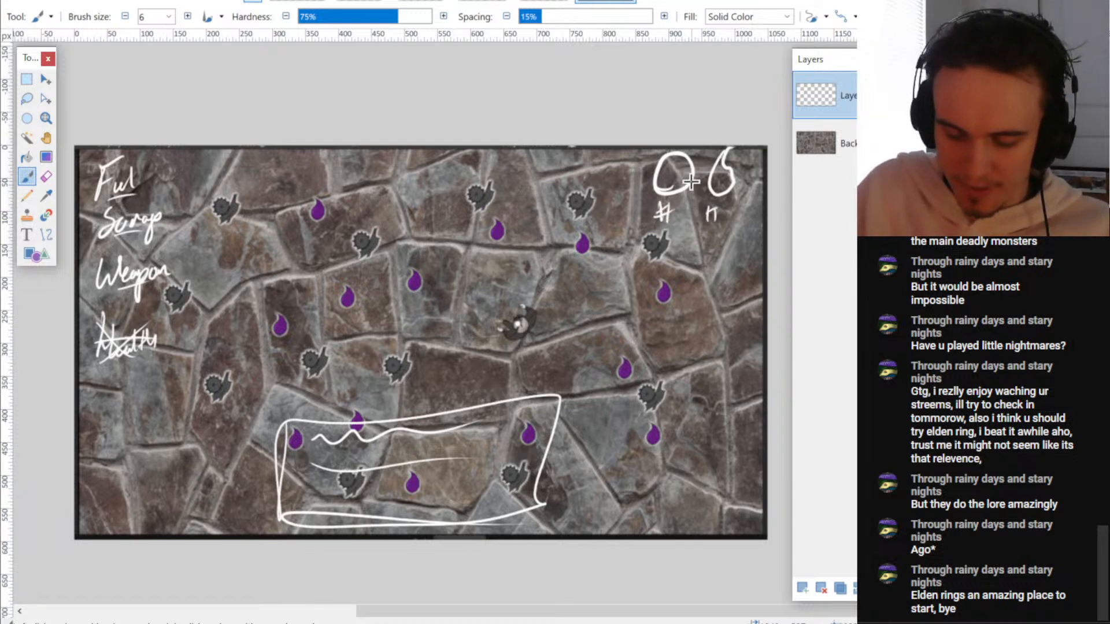
key(ctrl+z)
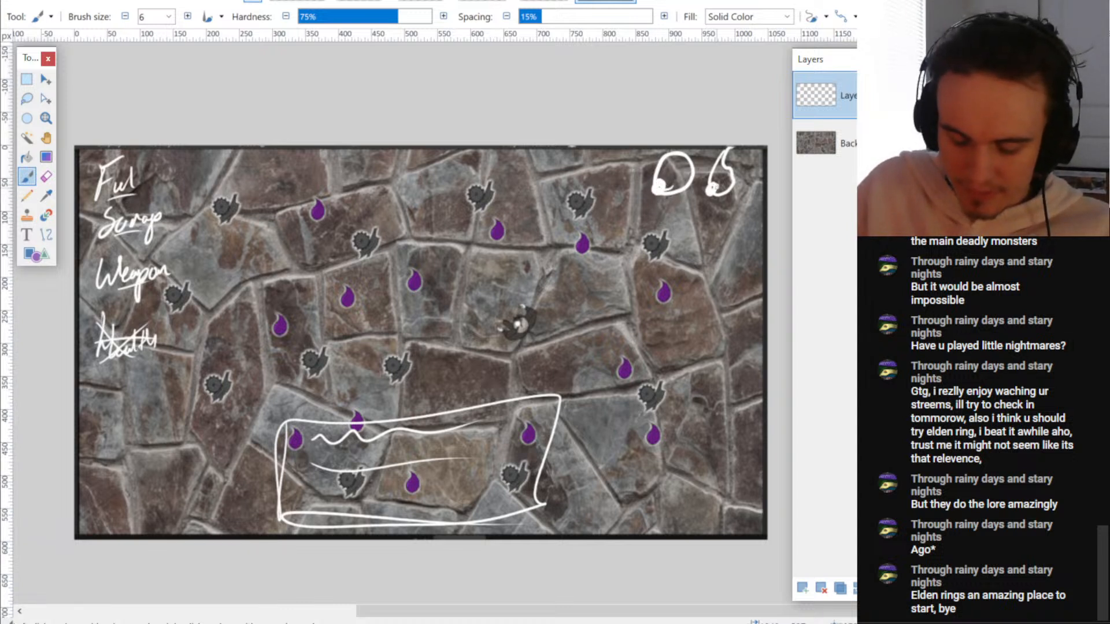
- Write the numbers 2 and 9 in black inside the white badges on the circle and drop icons
scroll(717, 191, up, 5)
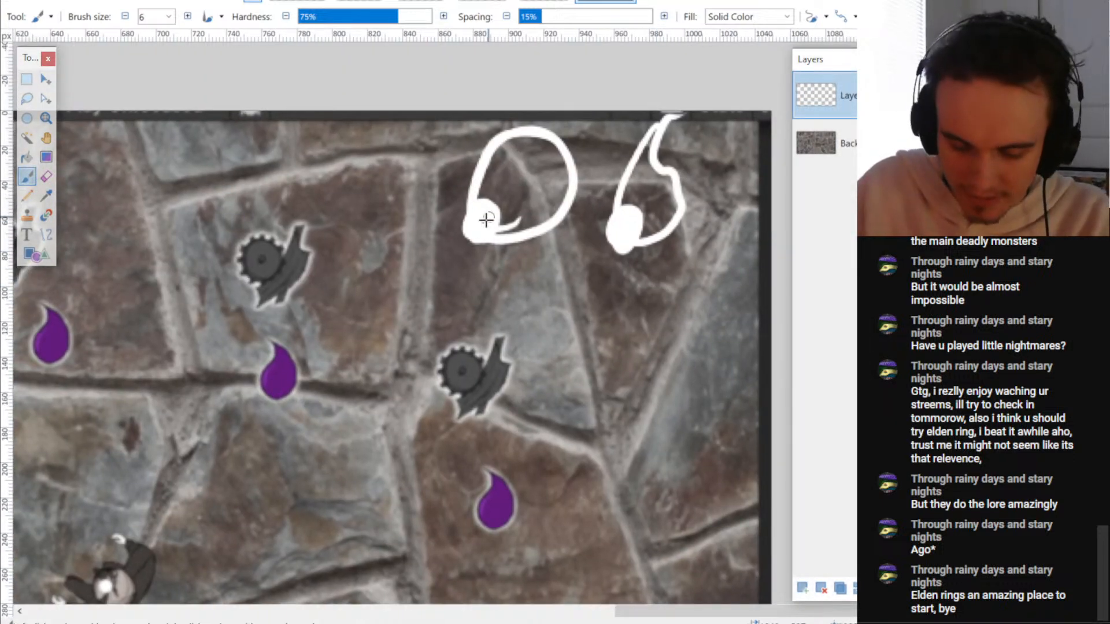
drag(475, 213, 492, 230)
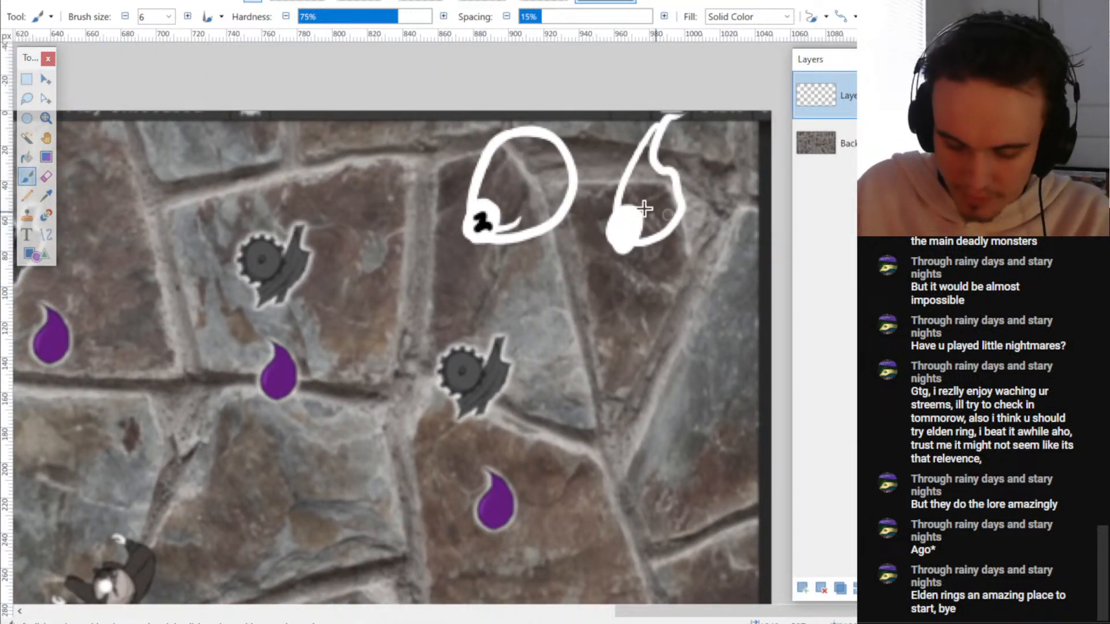
drag(626, 214, 622, 229)
scroll(639, 219, down, 6)
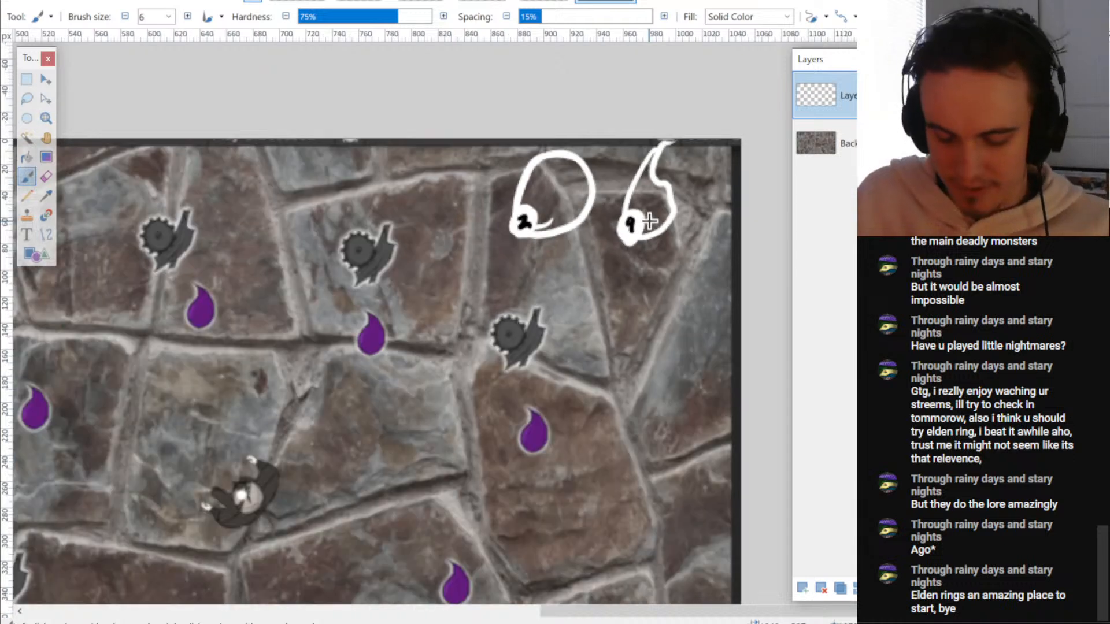
- Outline the area around the circle and drop icons with a white corner frame, undoing the stray strokes
scroll(663, 364, up, 3)
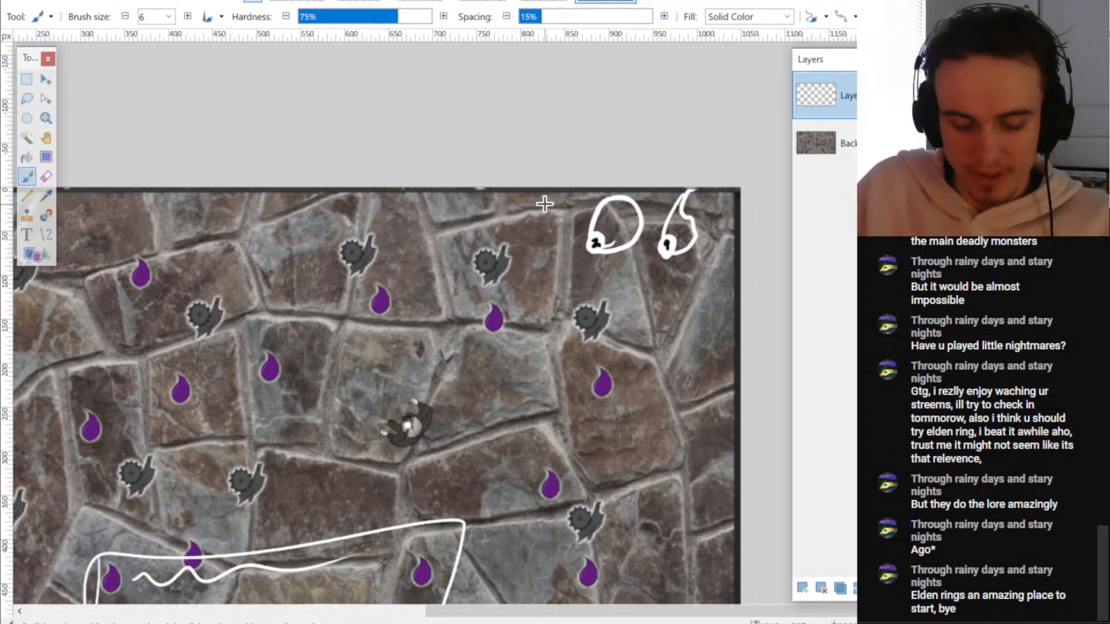
mouse_move(543, 191)
mouse_down()
mouse_move(533, 267)
mouse_move(733, 309)
mouse_up()
key(ctrl+z)
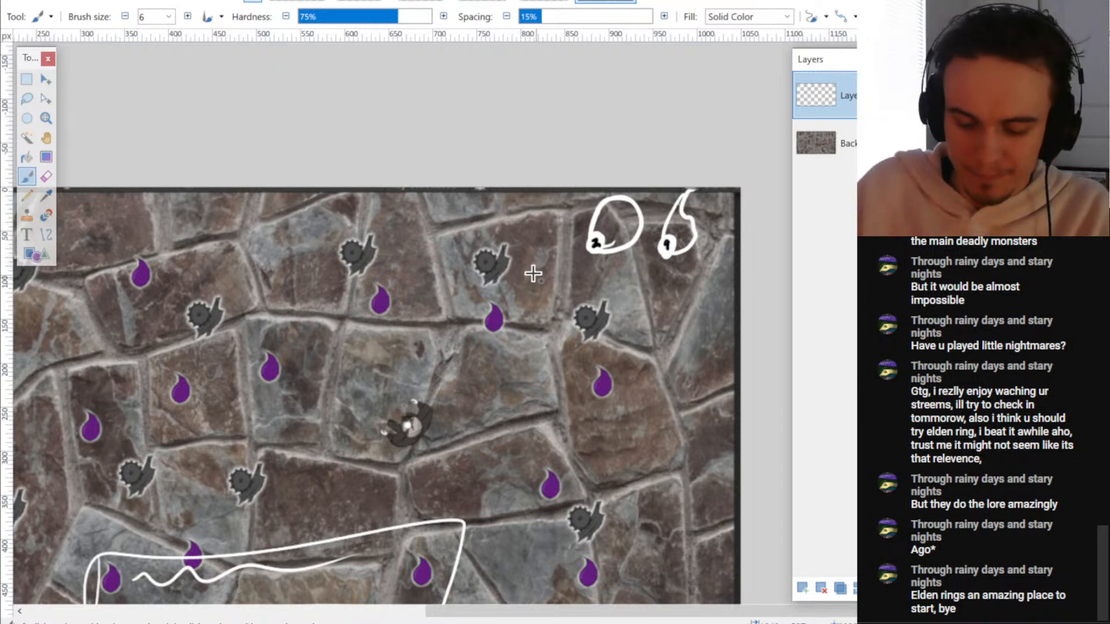
mouse_move(547, 189)
mouse_down()
mouse_move(601, 301)
mouse_move(751, 306)
mouse_up()
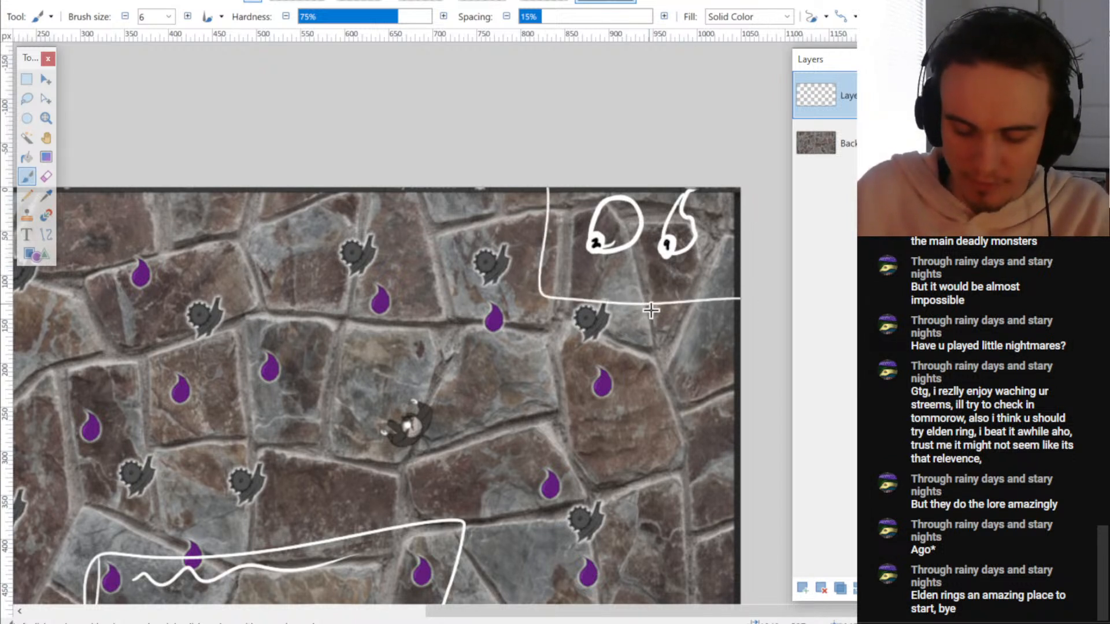
drag(568, 223, 577, 191)
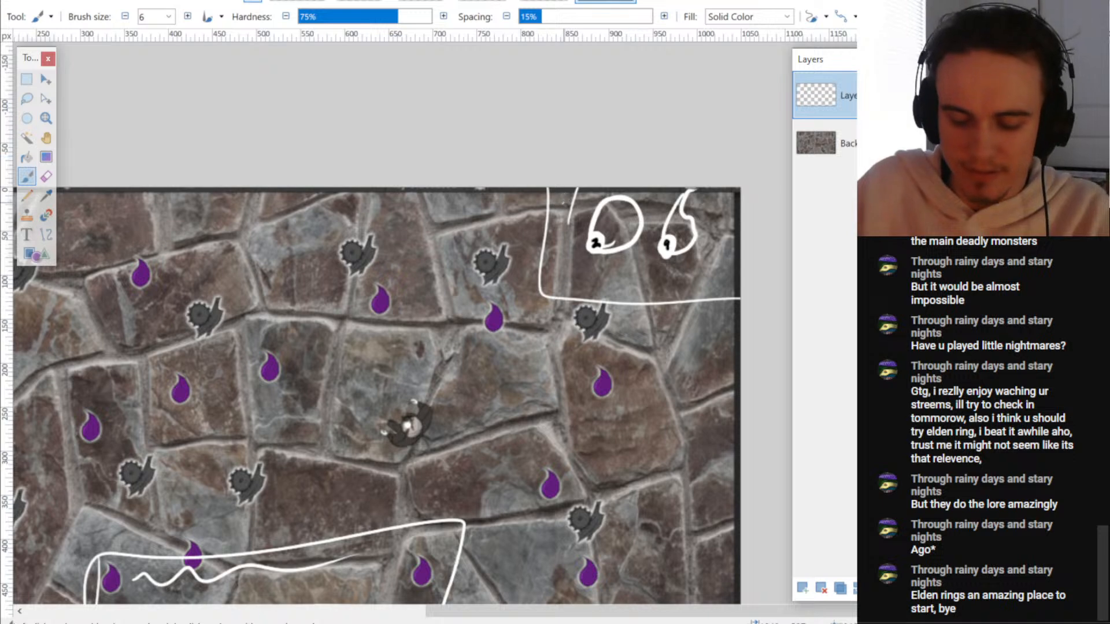
key(ctrl+z)
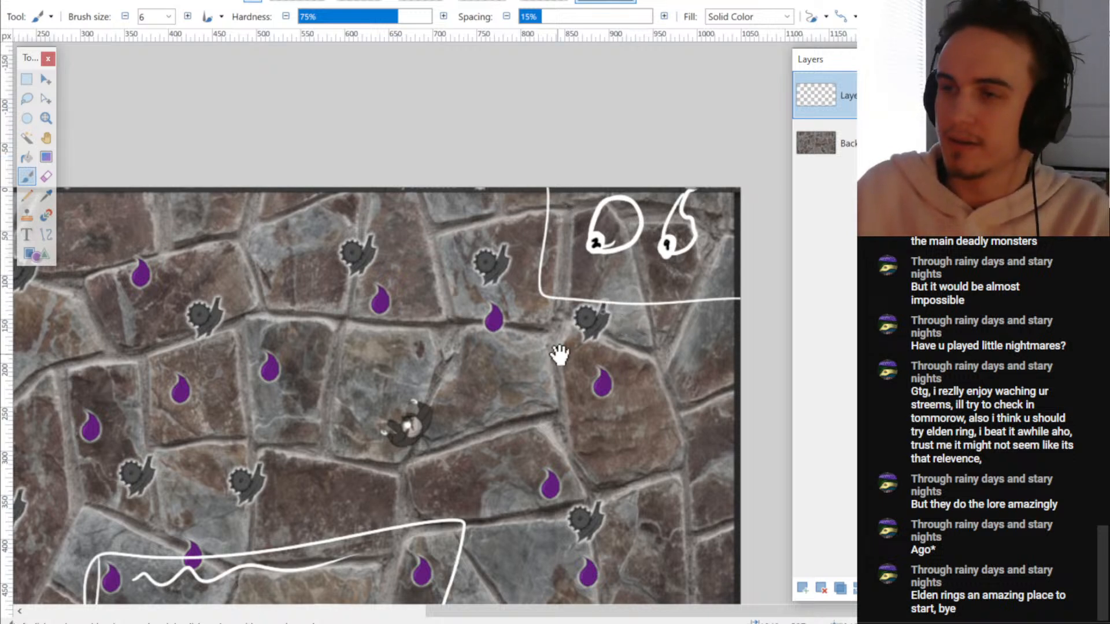
- Draw a vertical divider from the corner frame to the image's lower edge and sketch two small round icons below the frame
scroll(604, 310, down, 2)
mouse_move(668, 401)
mouse_down()
mouse_move(703, 401)
mouse_move(608, 398)
mouse_move(703, 407)
mouse_move(684, 376)
mouse_up()
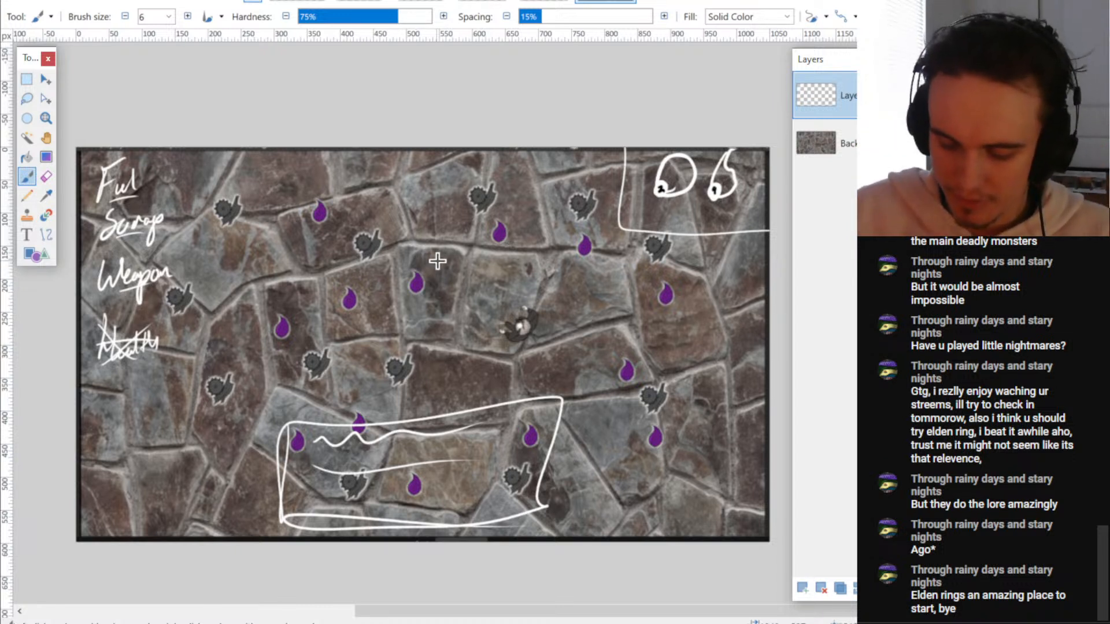
drag(623, 209, 603, 537)
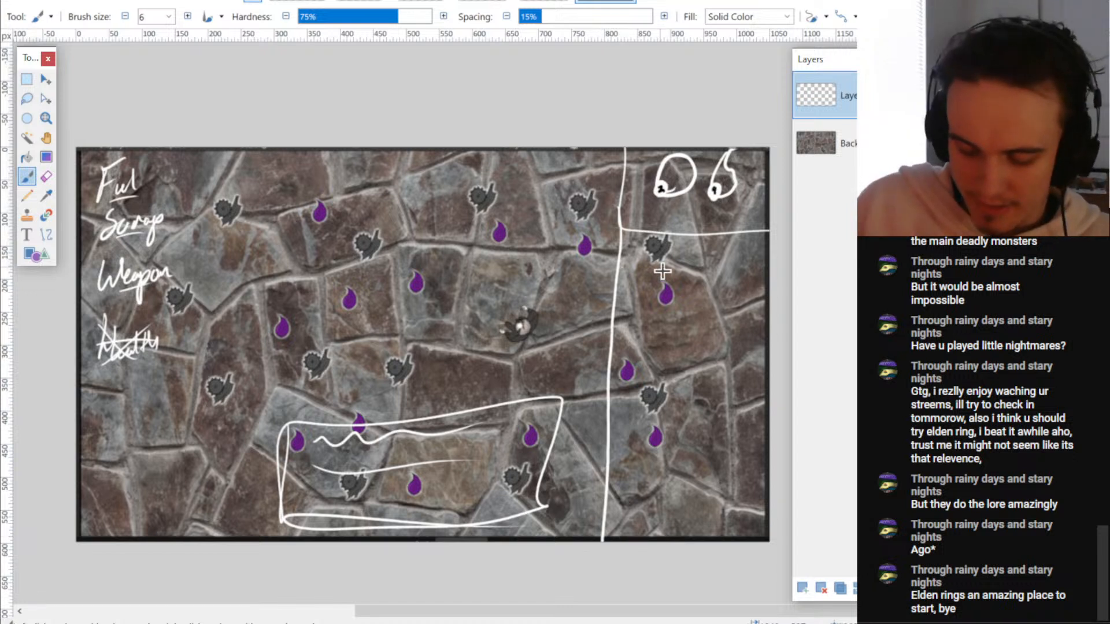
mouse_move(650, 264)
mouse_down()
mouse_move(658, 298)
mouse_move(658, 263)
mouse_move(702, 289)
mouse_move(733, 277)
mouse_move(728, 263)
mouse_up()
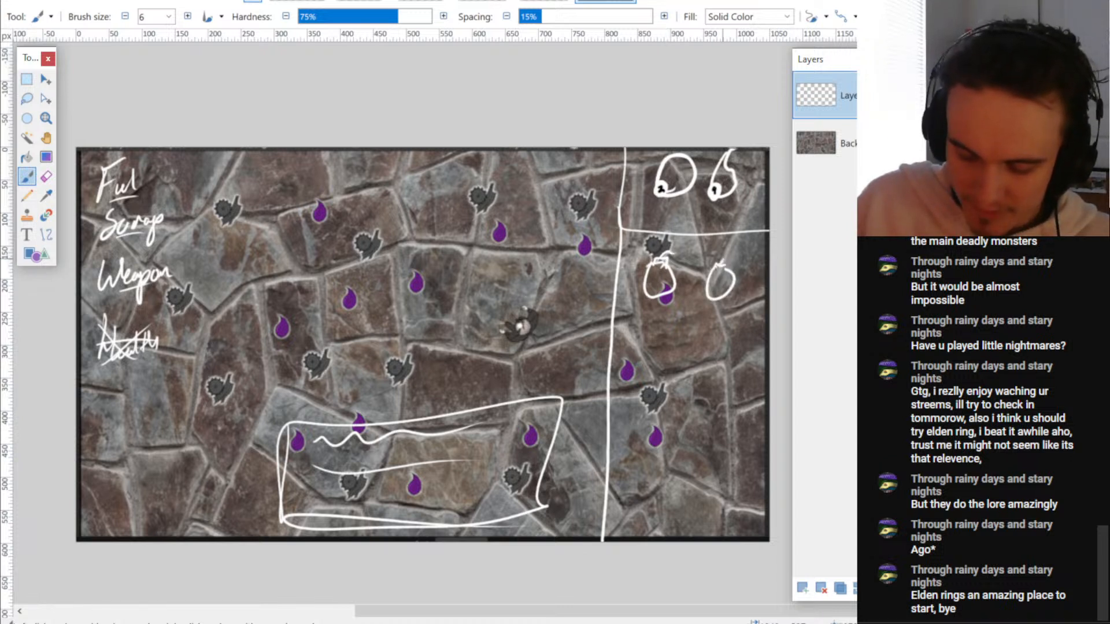
- Sketch a third round icon below the right column's two icons and circle the first one, undoing the arrow drawn from it
mouse_move(639, 331)
mouse_down()
mouse_move(635, 361)
mouse_move(661, 322)
mouse_up()
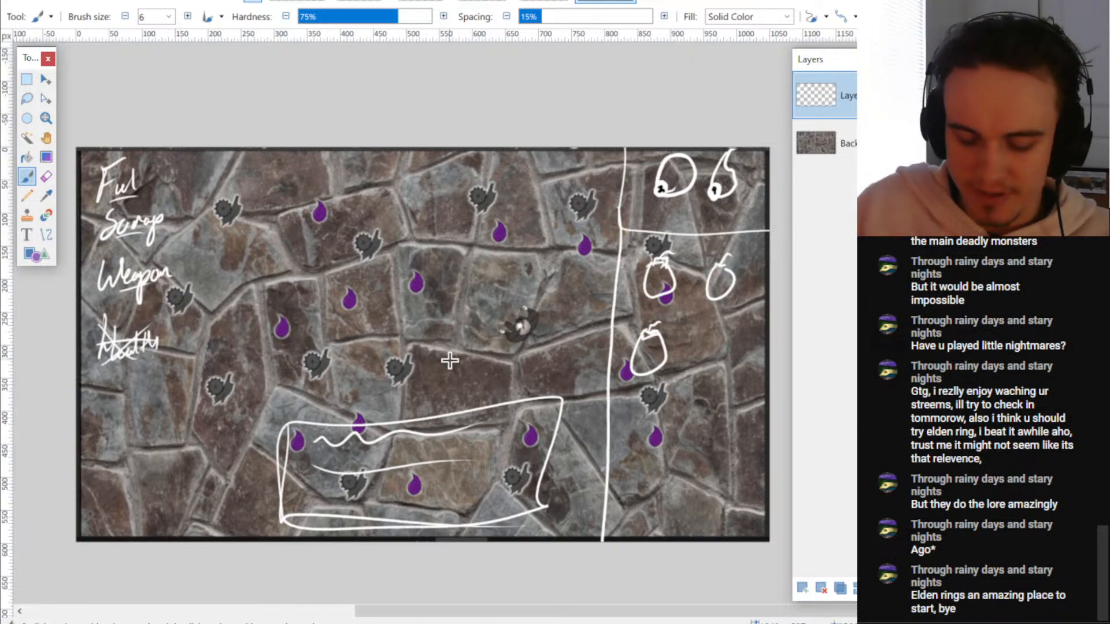
mouse_move(662, 237)
mouse_down()
mouse_move(651, 306)
mouse_move(625, 265)
mouse_move(484, 305)
mouse_up()
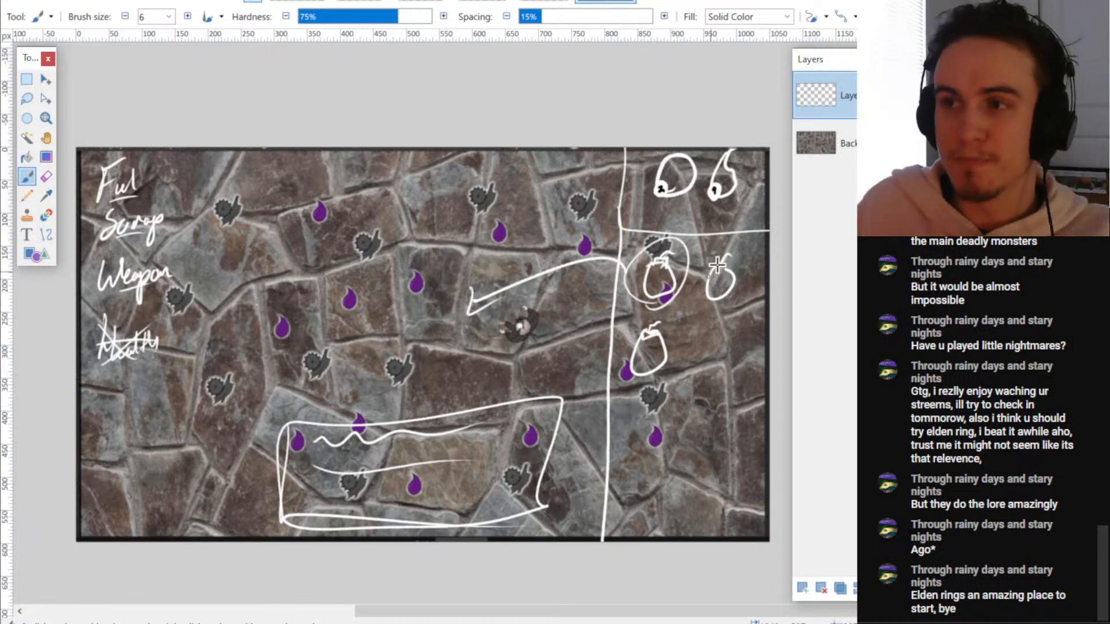
mouse_move(601, 184)
mouse_down()
mouse_move(650, 155)
mouse_move(720, 172)
mouse_up()
key(ctrl+z)
key(ctrl+z)
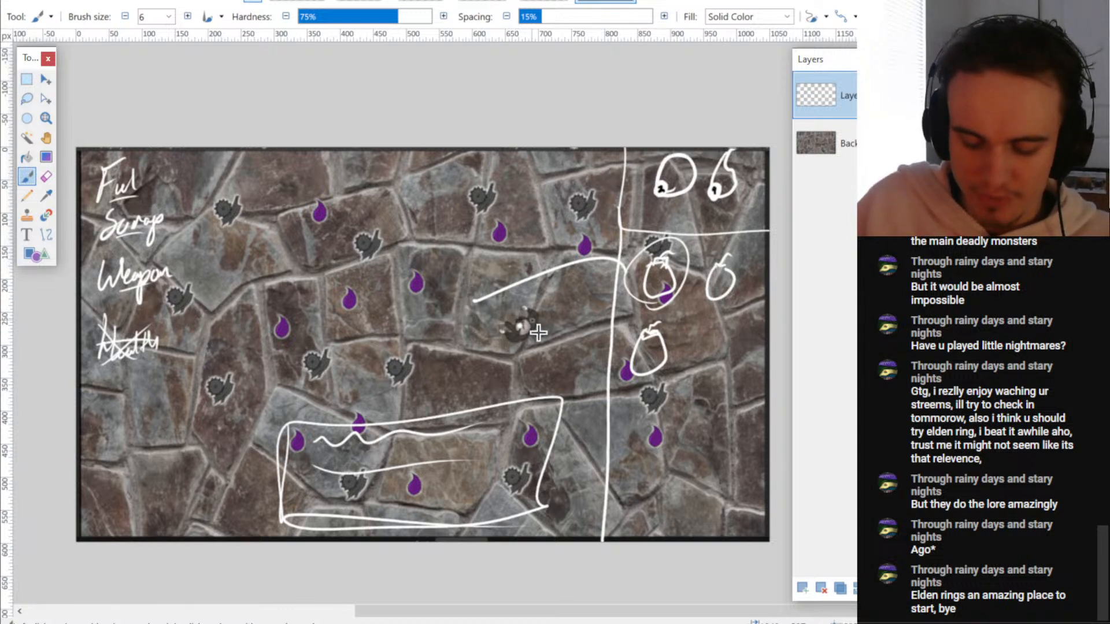
key(ctrl+z)
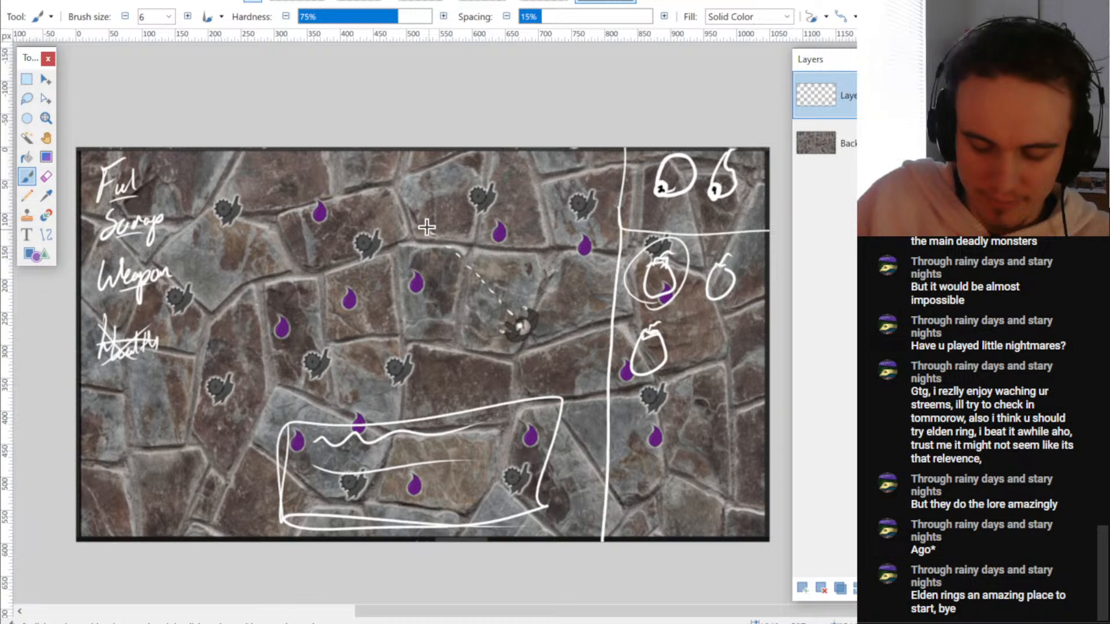
- Sketch a filled bomb icon with a fuse at the end of a dashed throw path from the player, undoing the stray slanted line
mouse_move(415, 225)
mouse_down()
mouse_move(431, 204)
mouse_move(426, 229)
mouse_up()
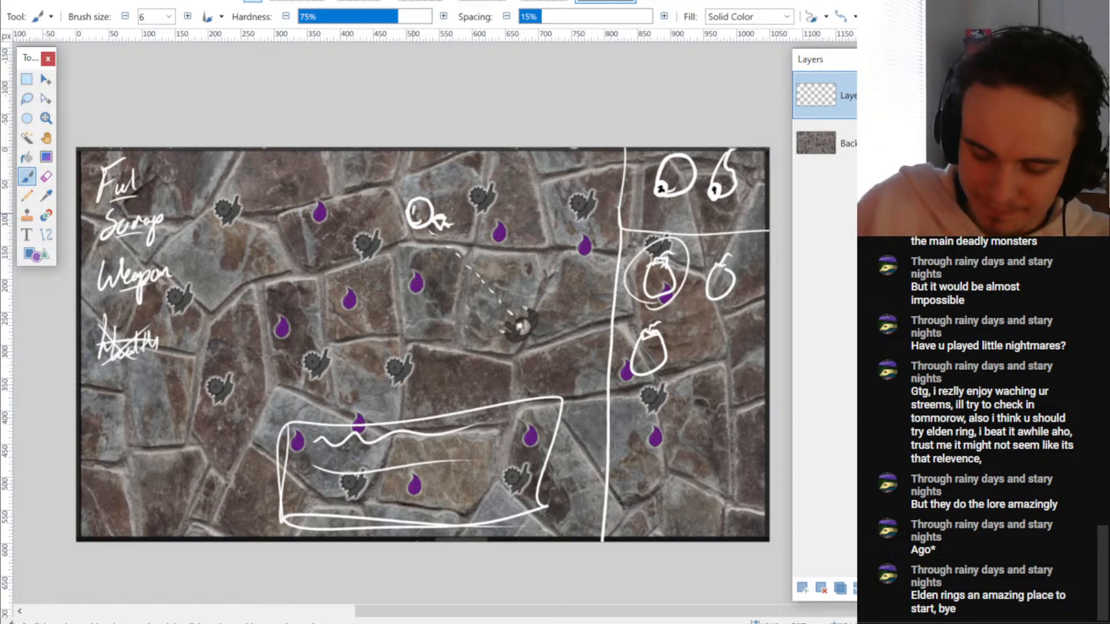
drag(428, 216, 427, 197)
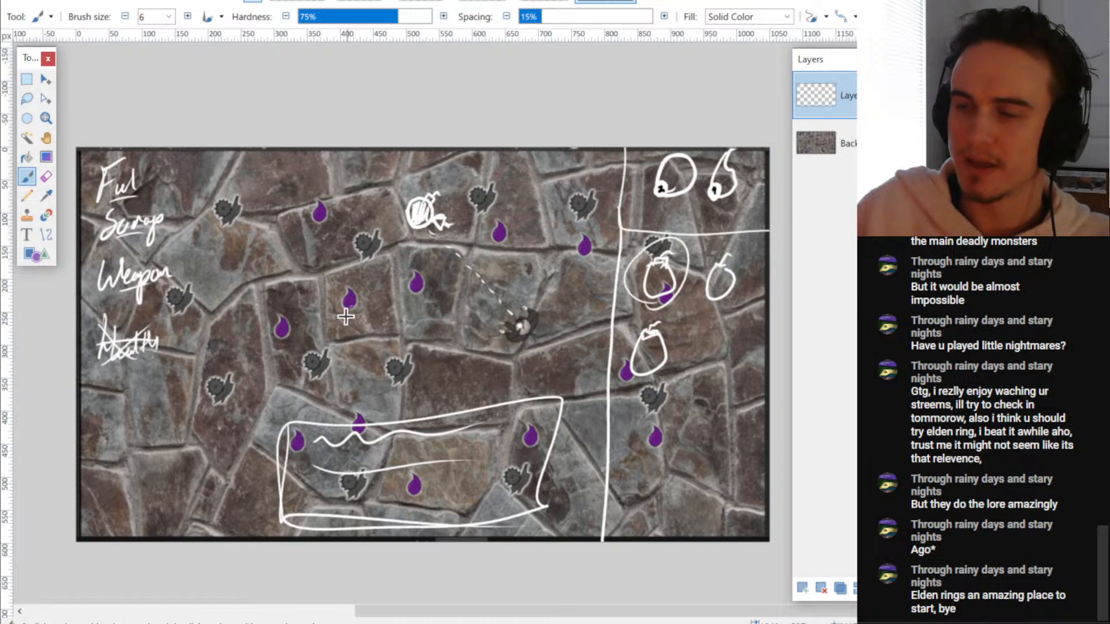
drag(281, 399, 497, 336)
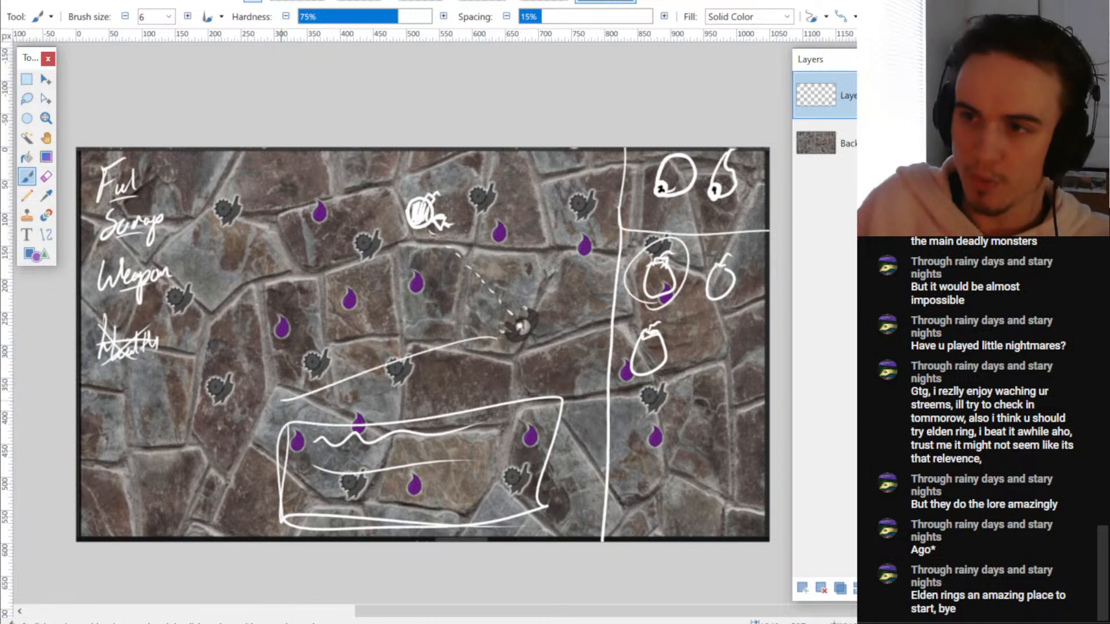
key(ctrl+z)
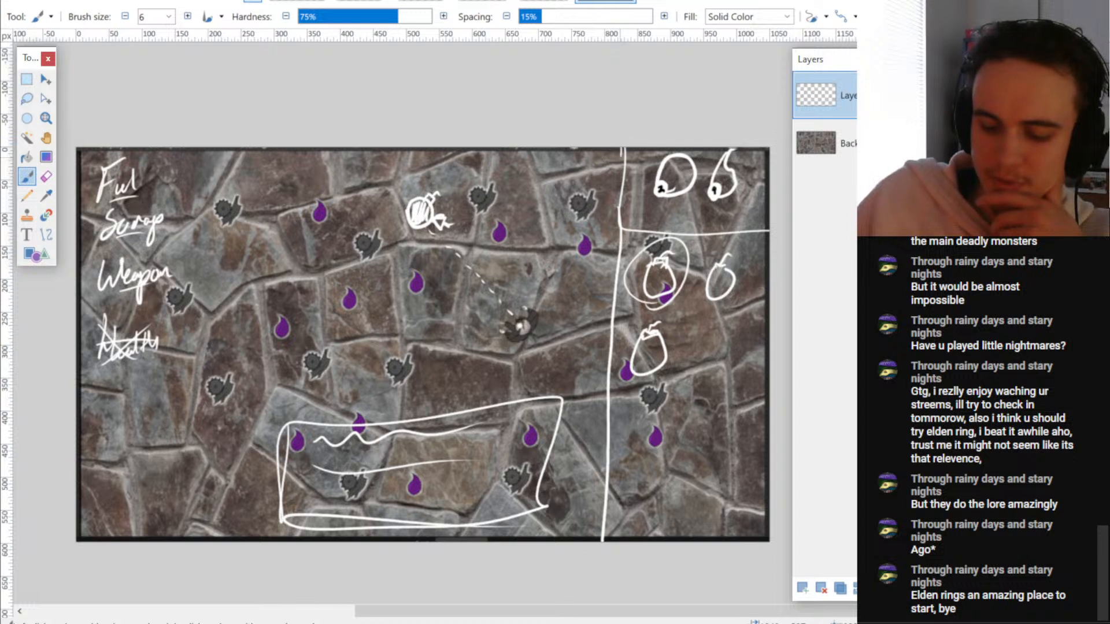
- Retrace the vertical divider beside the icon column and draw a matching full-height divider through the image's left part
drag(623, 152, 614, 525)
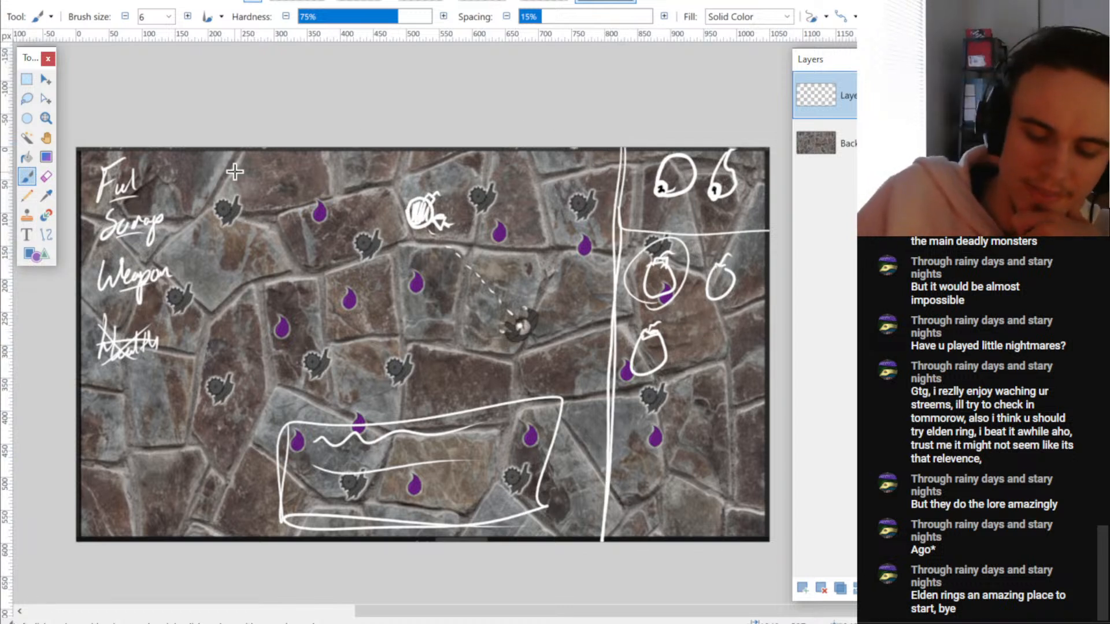
mouse_move(249, 151)
mouse_down()
mouse_move(242, 499)
mouse_move(254, 155)
mouse_up()
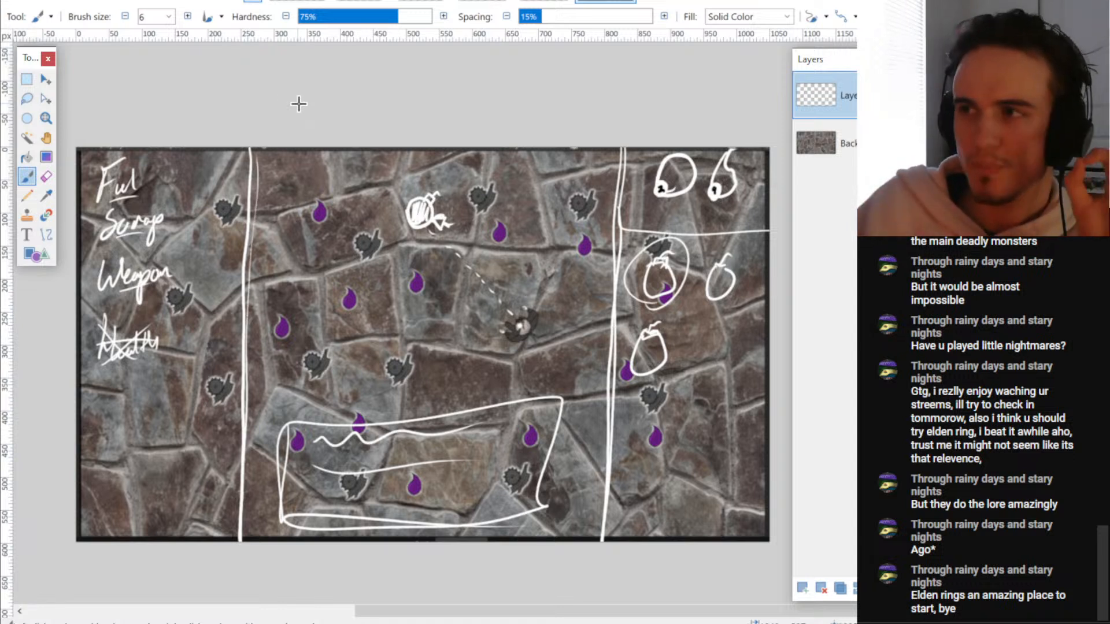
- Delete the handwritten word list beside the new left divider using a rectangular selection
key(s)
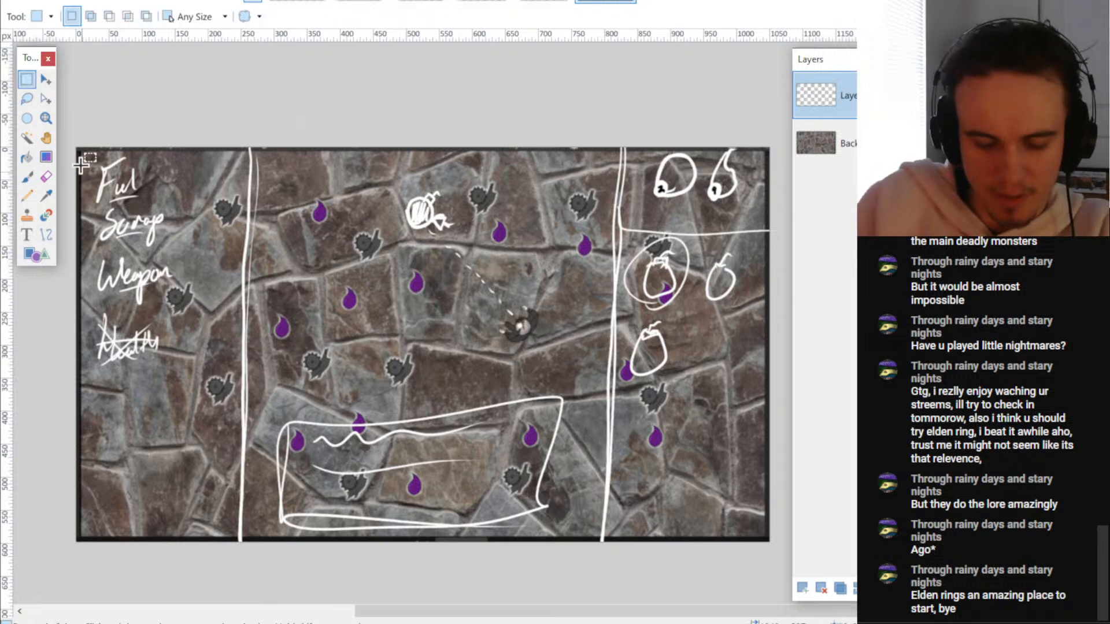
drag(75, 149, 217, 565)
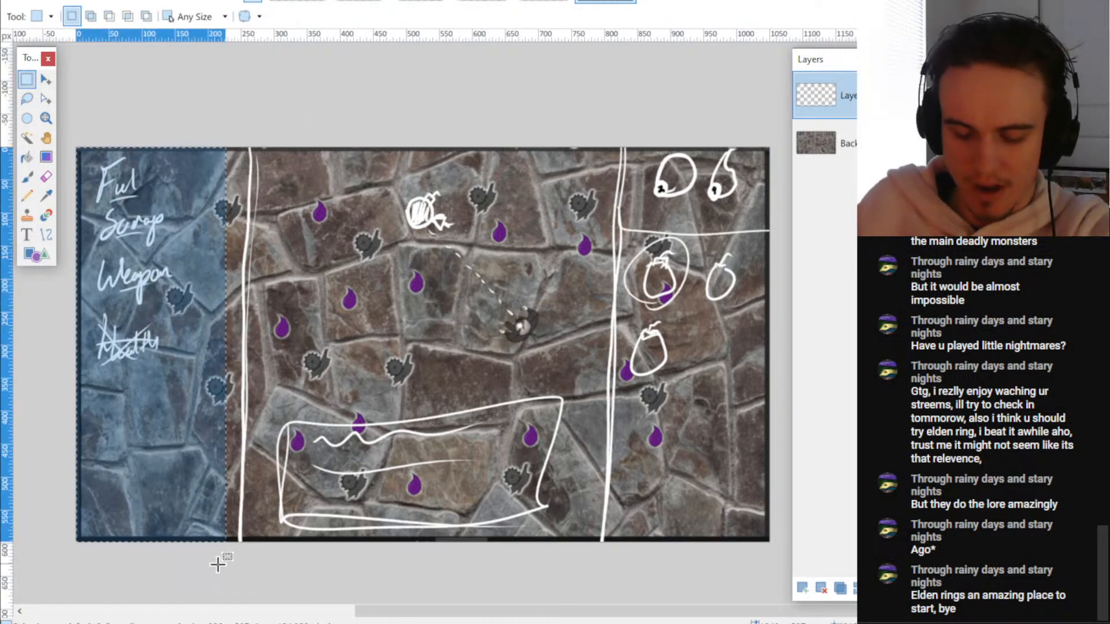
key(Delete)
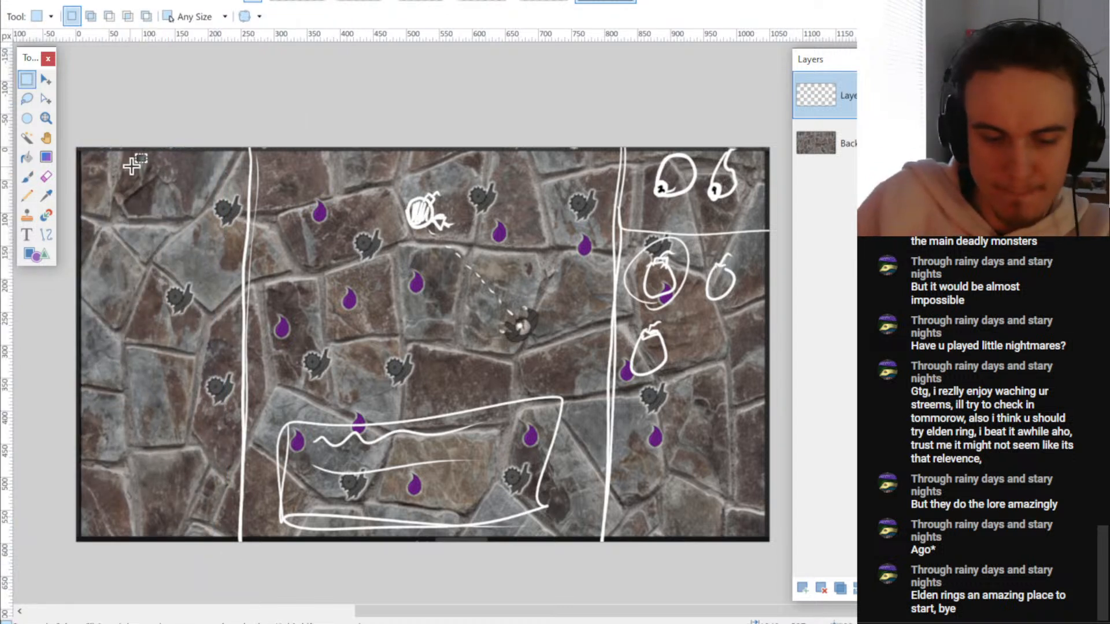
- Draw two mirrored boxes with short lower tabs in the left column's upper area and link them with two short lines
key(b)
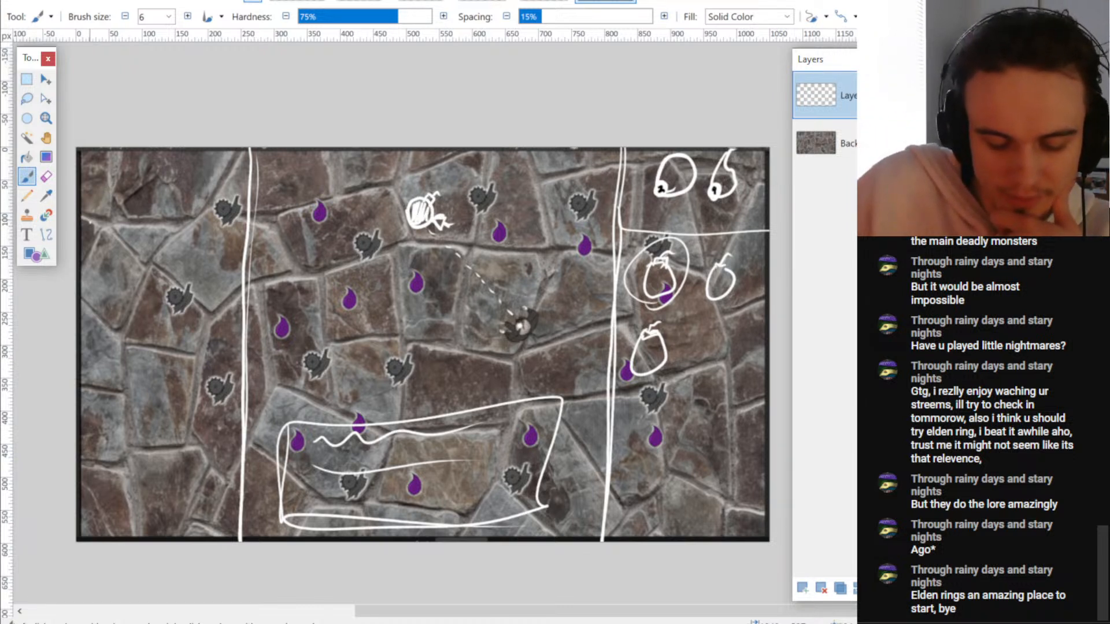
mouse_move(90, 222)
mouse_down()
mouse_move(90, 171)
mouse_move(160, 170)
mouse_move(154, 213)
mouse_move(118, 214)
mouse_move(117, 230)
mouse_move(88, 232)
mouse_up()
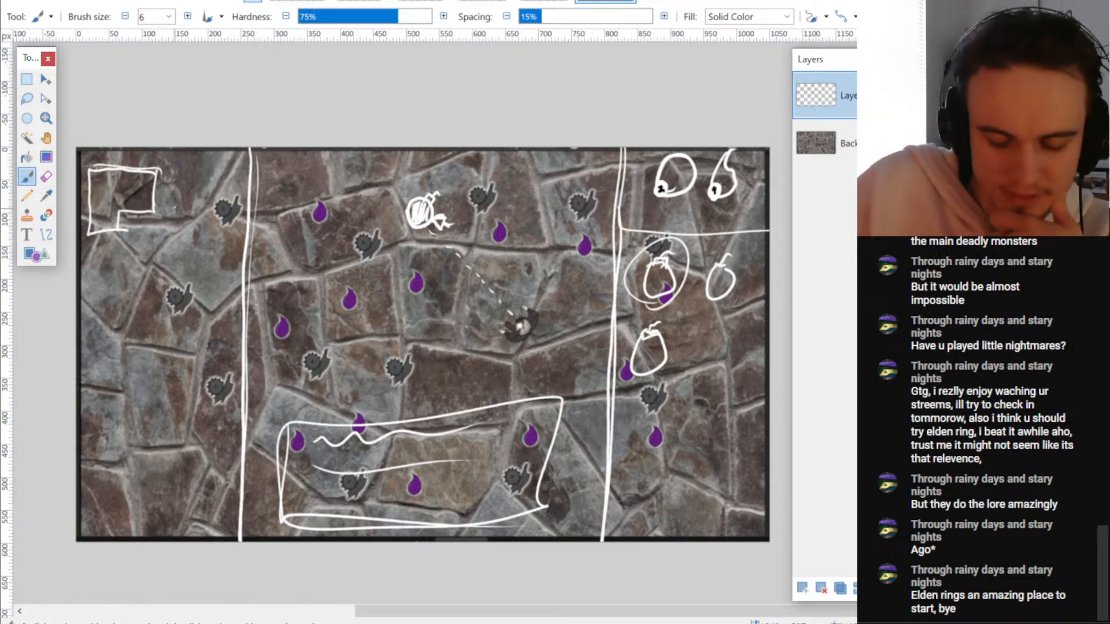
drag(192, 171, 240, 173)
mouse_move(174, 212)
mouse_down()
mouse_move(211, 212)
mouse_move(212, 229)
mouse_up()
drag(237, 172, 234, 225)
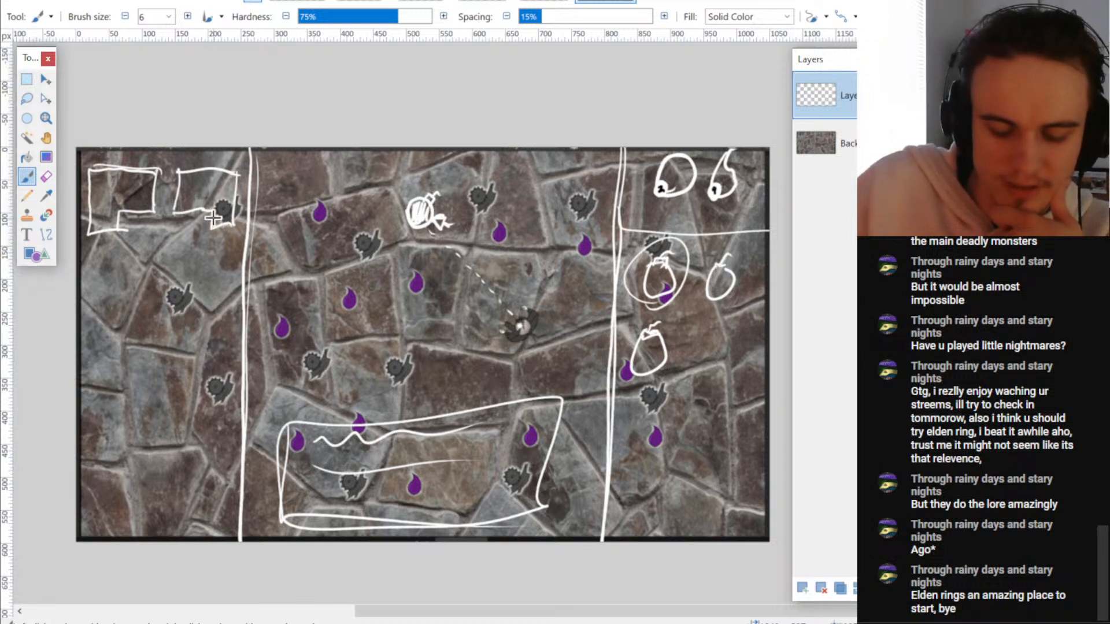
drag(157, 197, 174, 196)
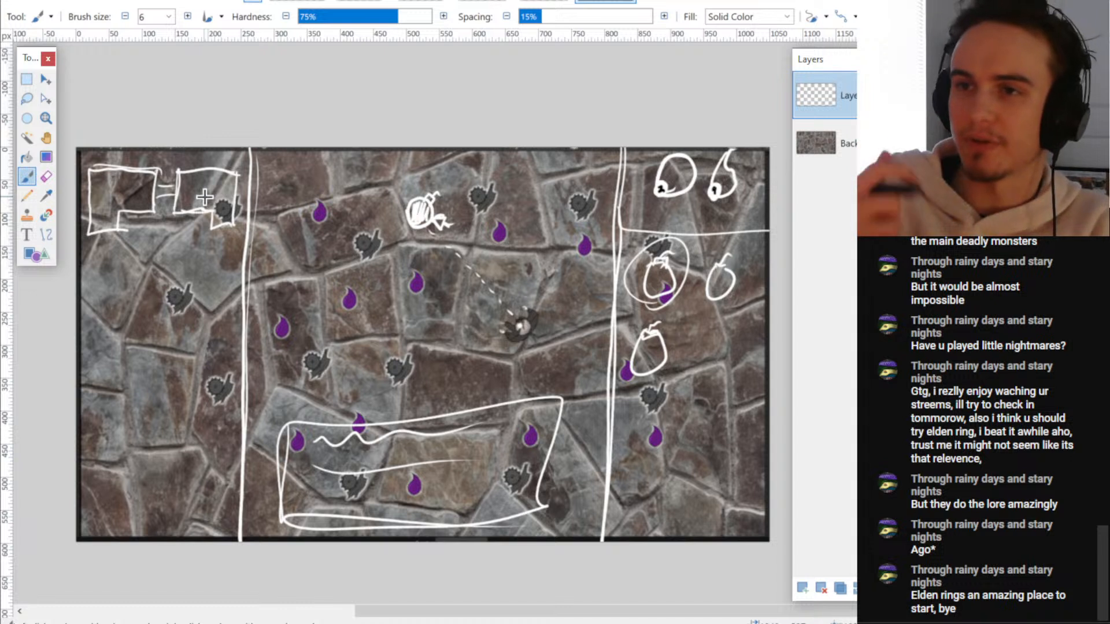
- Write an F inside the first linked box and a mirrored F inside the second
drag(201, 307, 199, 298)
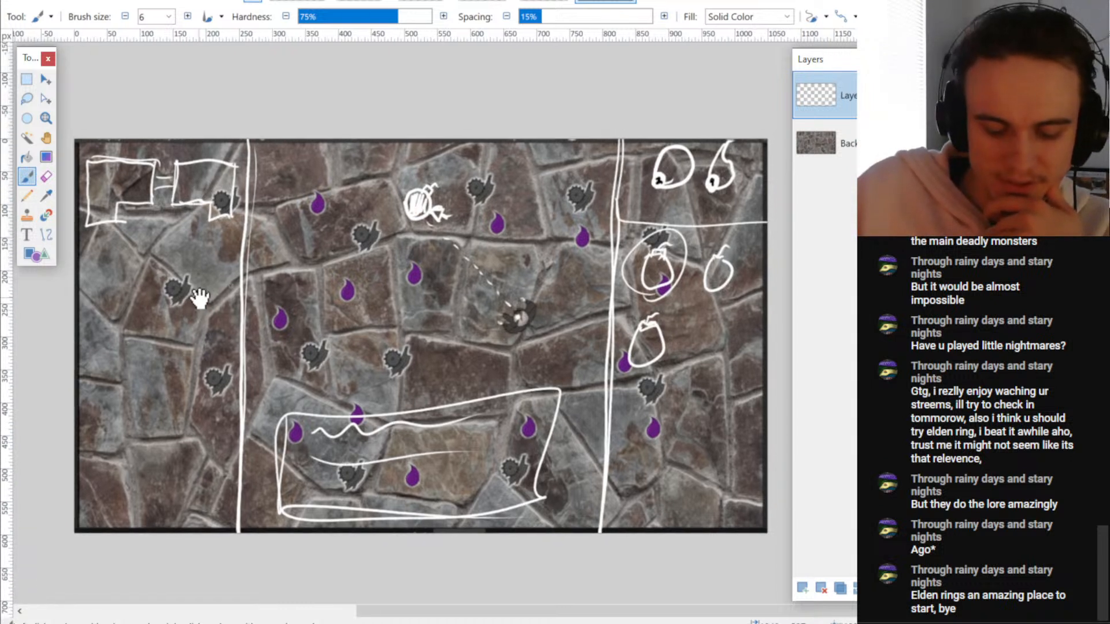
mouse_move(103, 208)
mouse_down()
mouse_move(103, 175)
mouse_move(127, 175)
mouse_move(123, 188)
mouse_up()
mouse_move(199, 202)
mouse_down()
mouse_move(199, 174)
mouse_move(223, 173)
mouse_move(220, 186)
mouse_up()
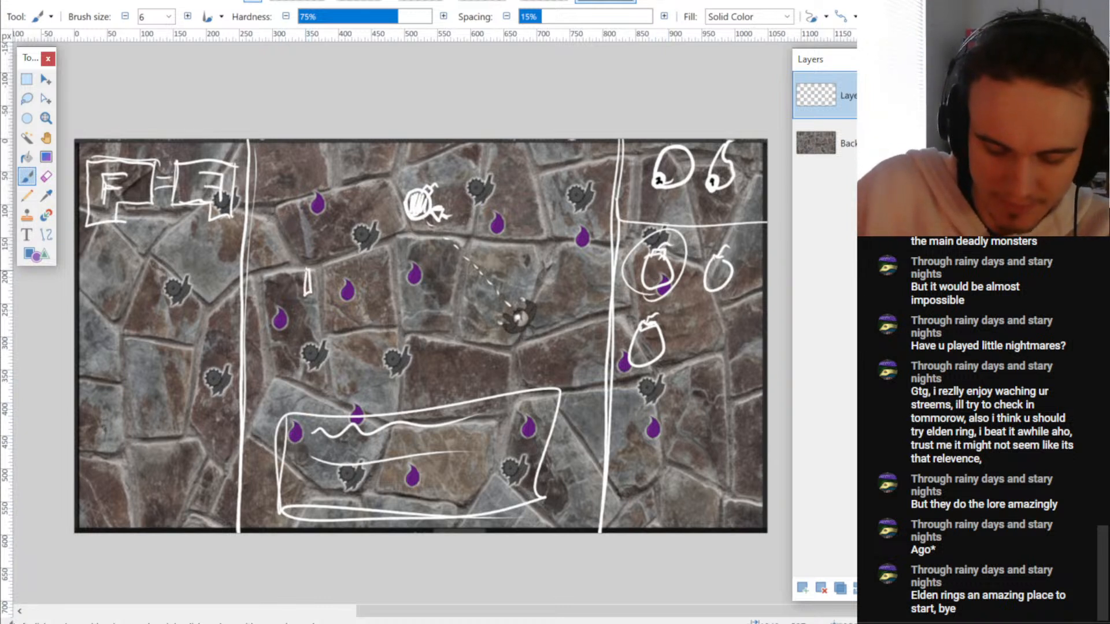
- Sketch a small sword and a smaller copy of the linked F boxes in the play area, undoing the arrow from the sword
drag(308, 276, 316, 242)
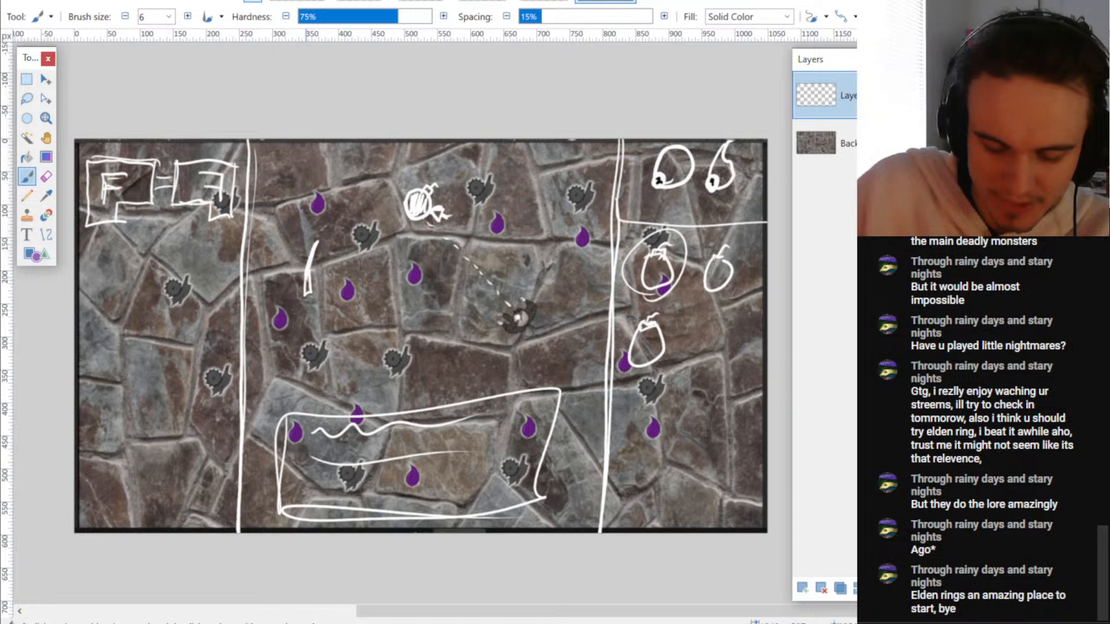
drag(303, 283, 310, 292)
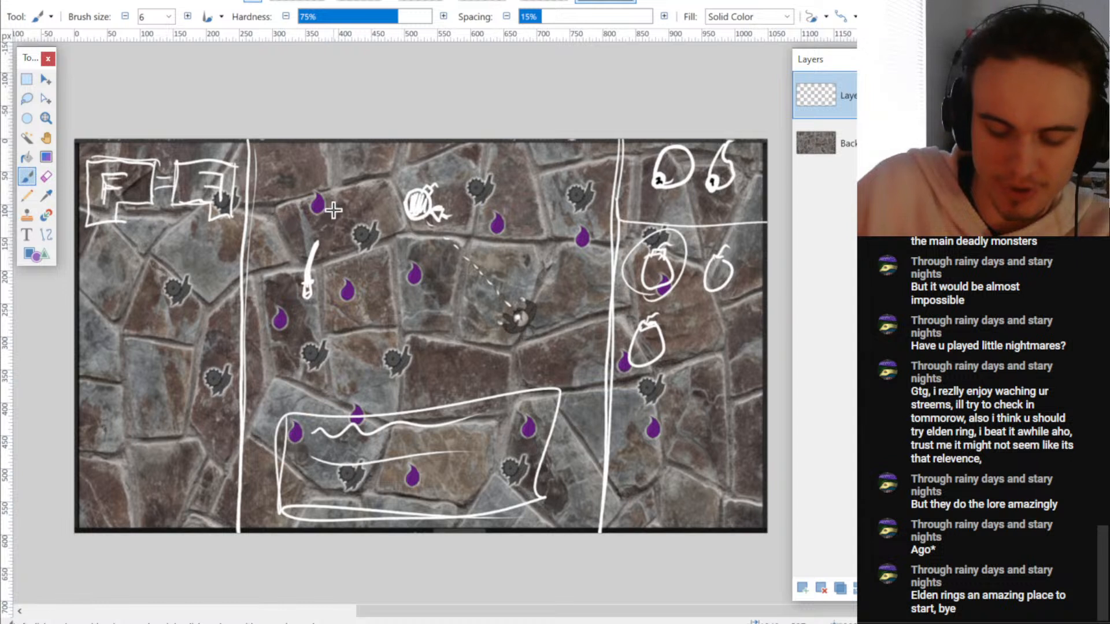
mouse_move(332, 209)
mouse_down()
mouse_move(365, 199)
mouse_move(366, 217)
mouse_move(337, 216)
mouse_move(372, 224)
mouse_move(375, 207)
mouse_move(399, 210)
mouse_move(397, 223)
mouse_move(409, 205)
mouse_move(406, 224)
mouse_move(361, 211)
mouse_up()
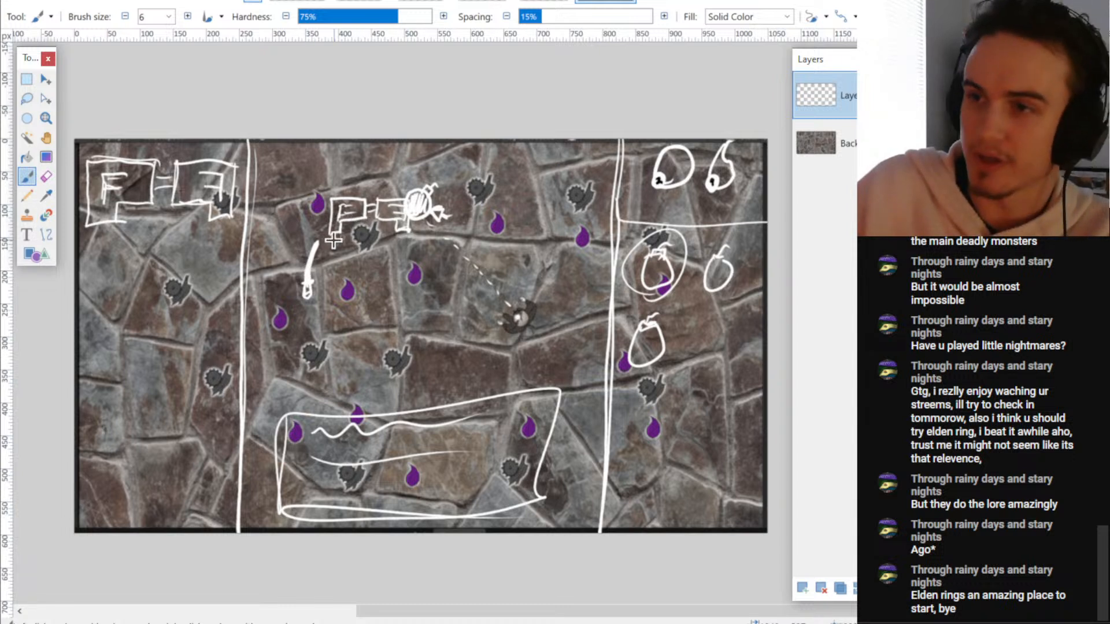
mouse_move(306, 259)
mouse_down()
mouse_move(199, 250)
mouse_move(192, 227)
mouse_up()
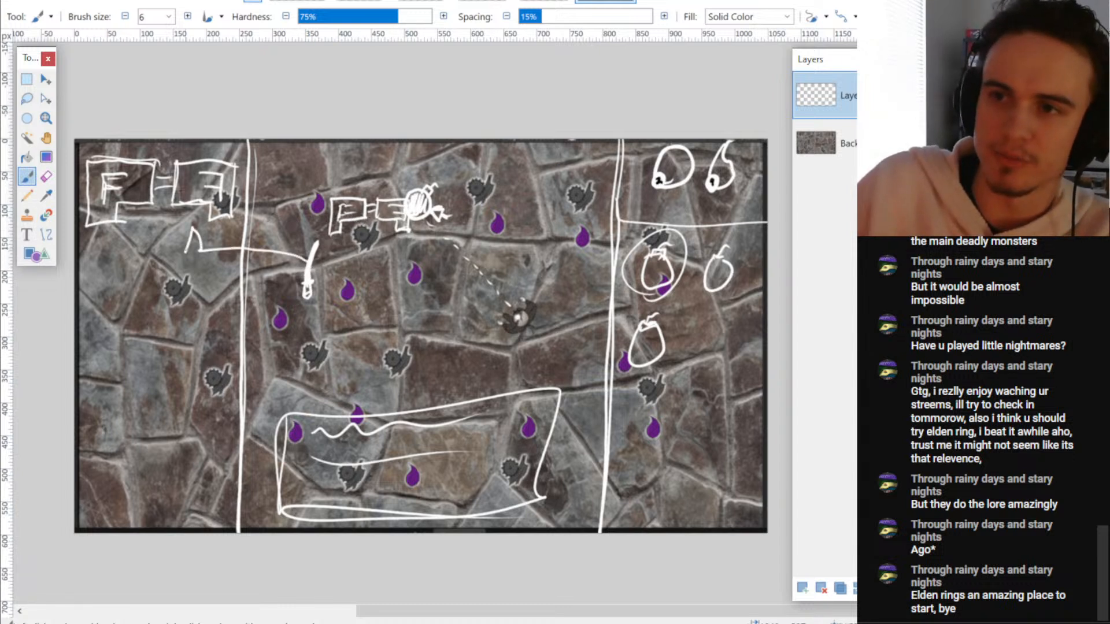
key(ctrl+z)
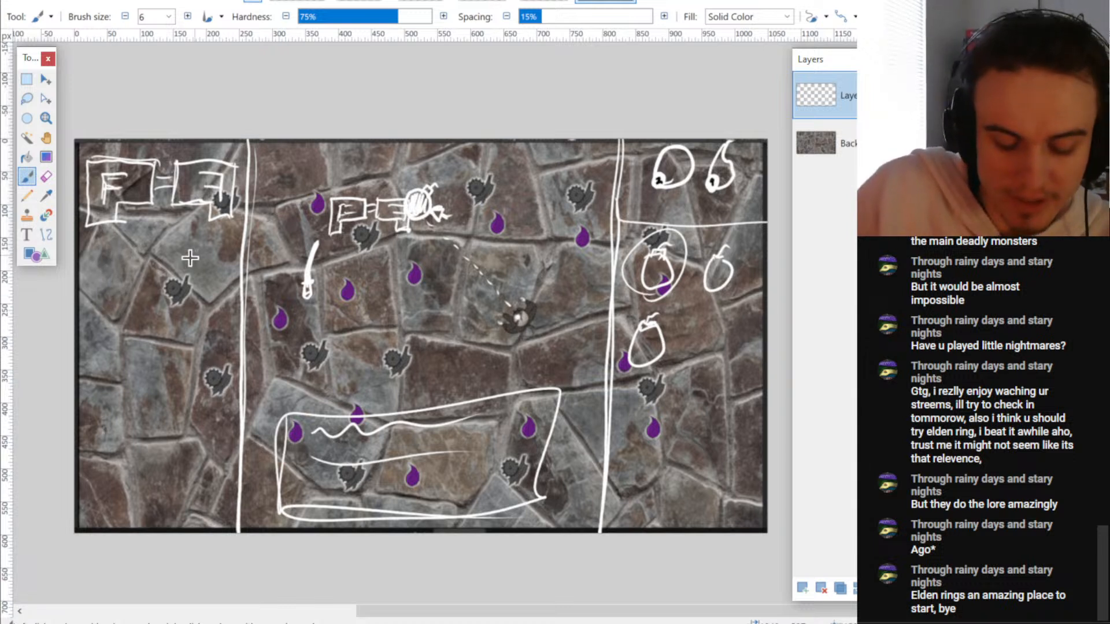
- Try a column of four boxes with a wavy text line and a vertical separator below the linked F boxes
drag(87, 243, 237, 245)
drag(74, 244, 263, 243)
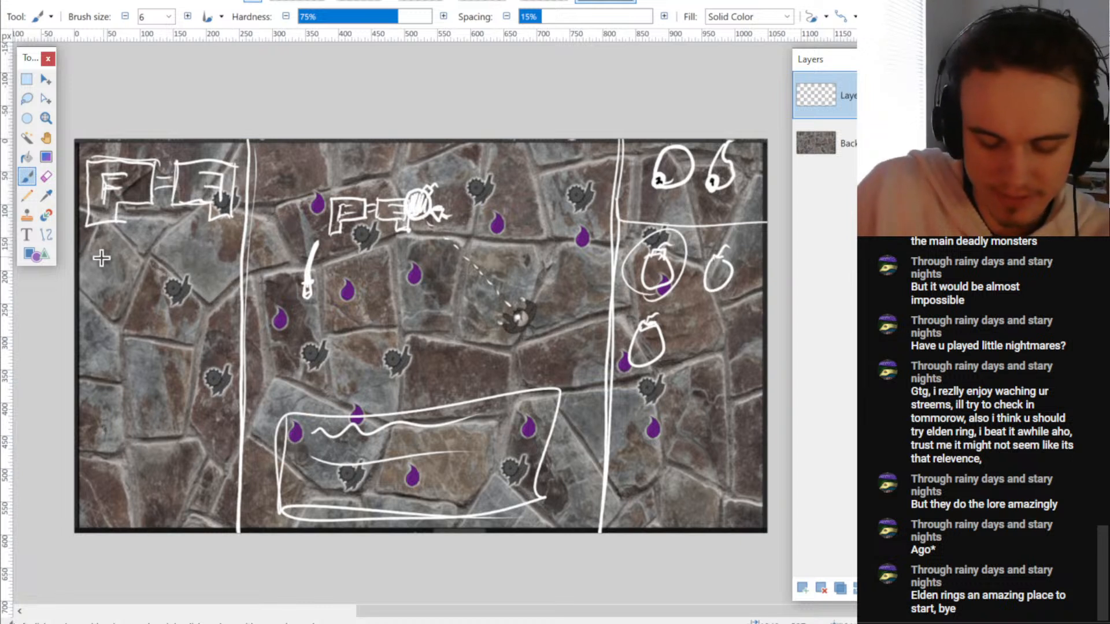
drag(91, 258, 90, 302)
mouse_move(112, 260)
mouse_down()
mouse_move(98, 307)
mouse_move(87, 308)
mouse_up()
drag(141, 279, 231, 276)
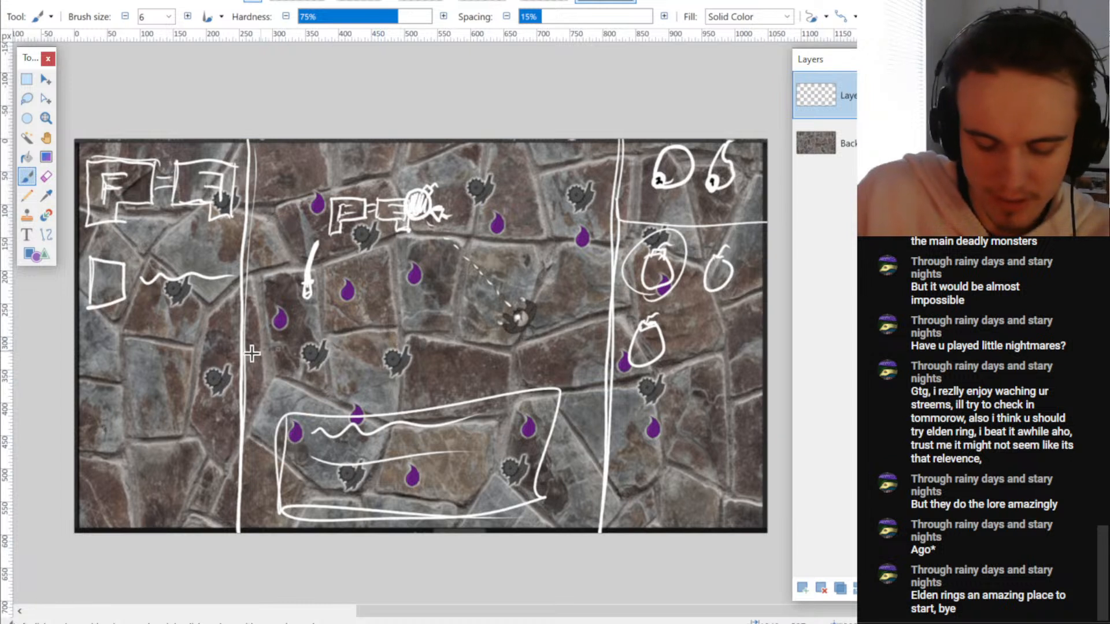
mouse_move(90, 323)
mouse_down()
mouse_move(89, 357)
mouse_move(127, 354)
mouse_move(125, 404)
mouse_up()
mouse_move(88, 371)
mouse_down()
mouse_move(123, 405)
mouse_move(88, 461)
mouse_up()
drag(87, 421, 88, 462)
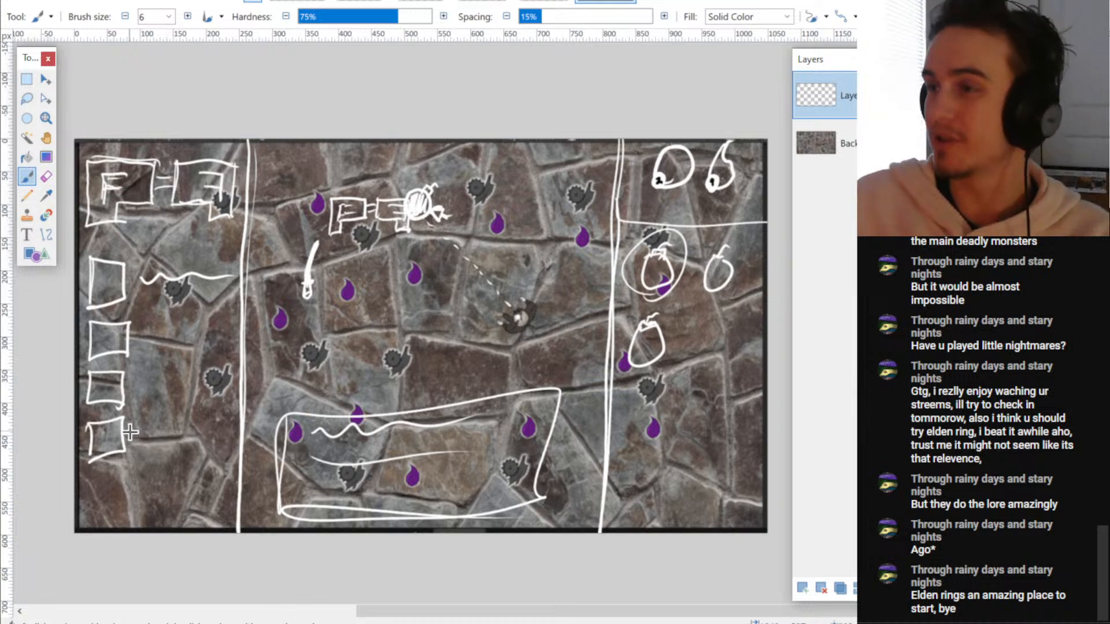
drag(133, 291, 132, 529)
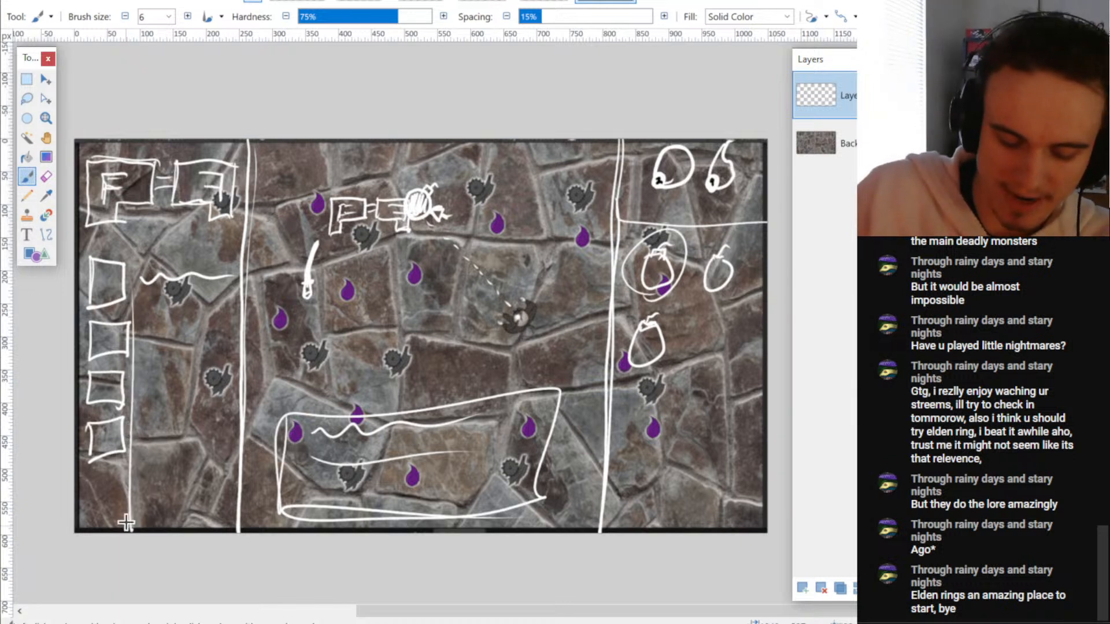
- Undo the box column, wavy text line and separator below the linked F boxes
key(ctrl+z)
key(ctrl+z)
key(ctrl+z)
key(ctrl+z)
key(ctrl+z)
key(ctrl+z)
key(ctrl+z)
key(ctrl+z)
key(ctrl+z)
key(ctrl+z)
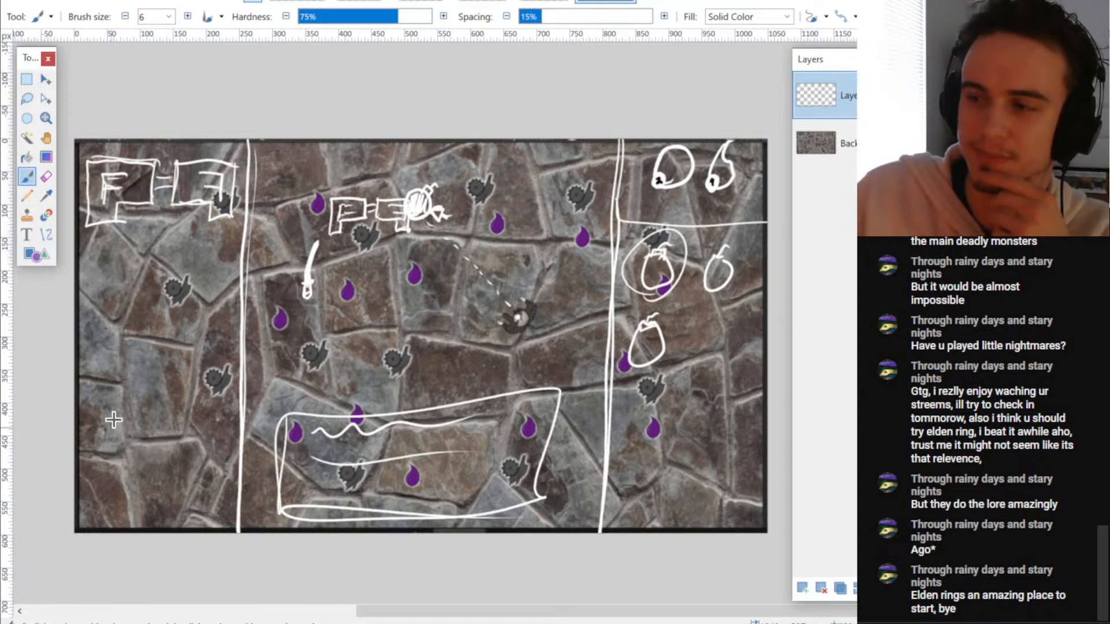
- Sketch a list of four small square icons, each followed by a horizontal text line, below the linked F boxes
mouse_move(109, 244)
mouse_down()
mouse_move(102, 251)
mouse_move(195, 243)
mouse_up()
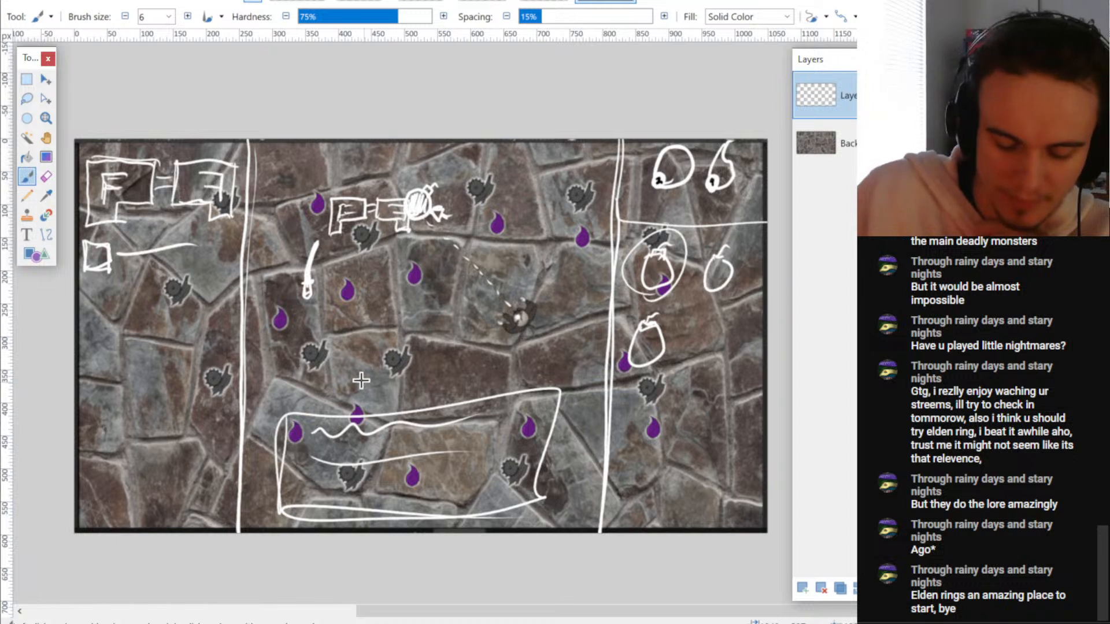
mouse_move(109, 282)
mouse_down()
mouse_move(86, 308)
mouse_move(196, 287)
mouse_up()
mouse_move(111, 331)
mouse_down()
mouse_move(87, 352)
mouse_move(194, 334)
mouse_up()
mouse_move(111, 383)
mouse_down()
mouse_move(86, 395)
mouse_move(208, 383)
mouse_up()
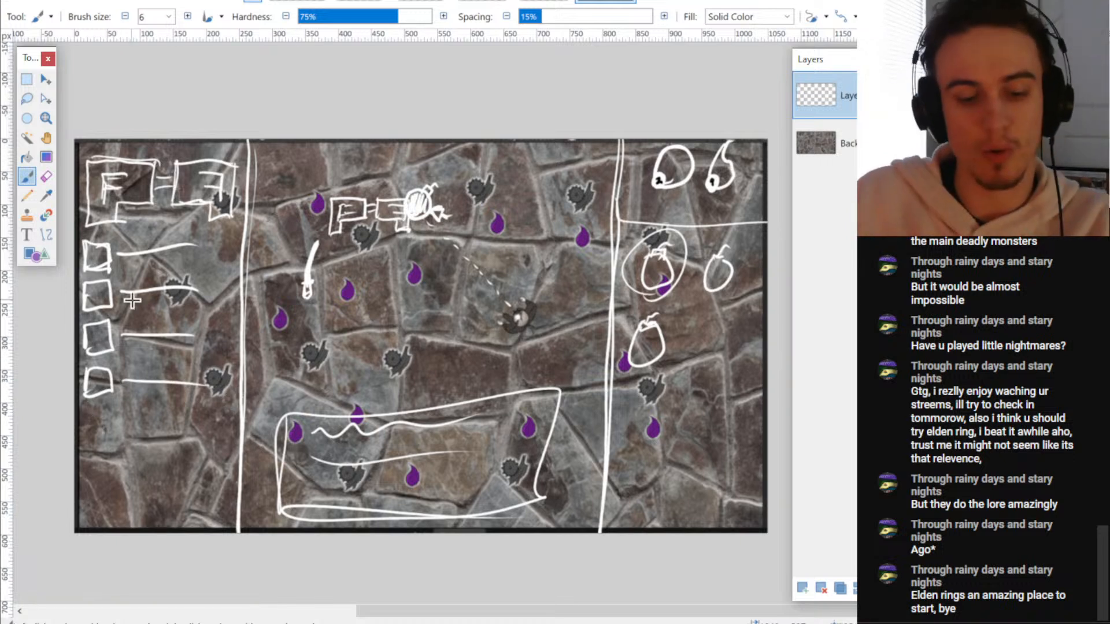
- Scale the four-row icon list down slightly and place a duplicate of it directly below to extend the column
key(s)
scroll(118, 311, up, 1)
key(s)
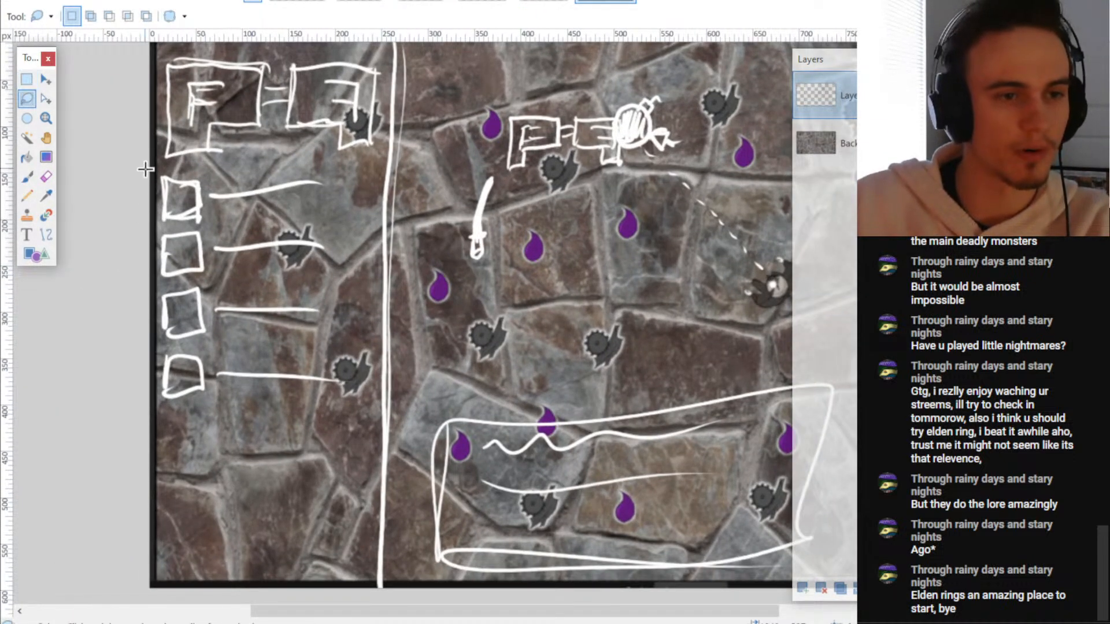
drag(150, 174, 354, 395)
click(26, 79)
mouse_move(150, 164)
mouse_down()
mouse_move(213, 300)
mouse_move(338, 425)
mouse_move(365, 423)
mouse_up()
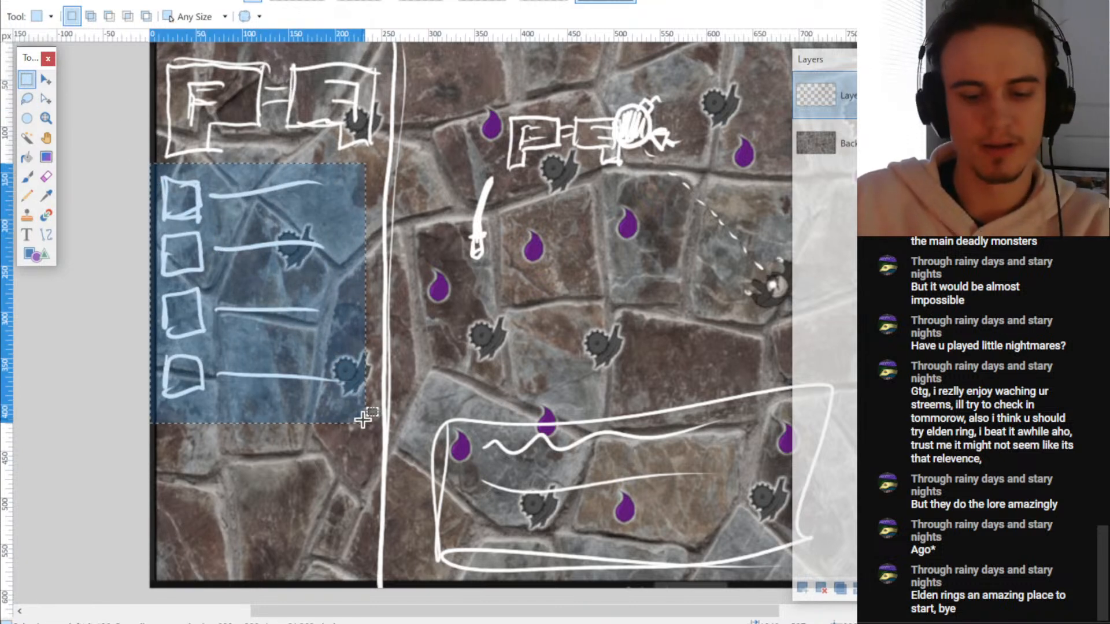
key(m)
drag(254, 416, 250, 389)
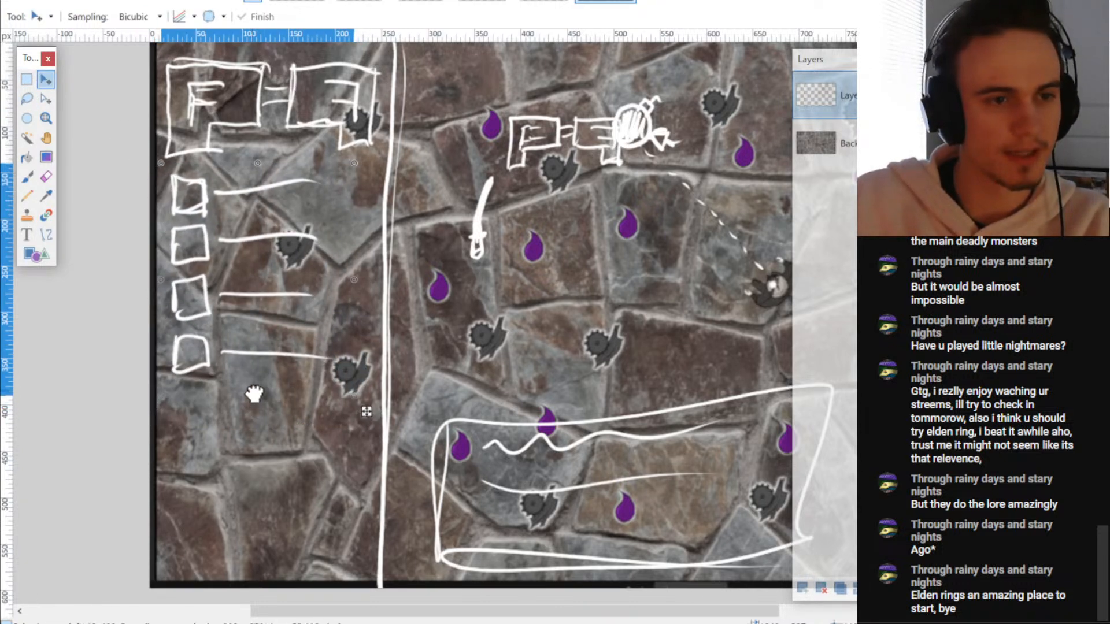
mouse_move(277, 260)
mouse_down()
mouse_move(290, 495)
mouse_move(278, 471)
mouse_up()
drag(261, 379, 272, 412)
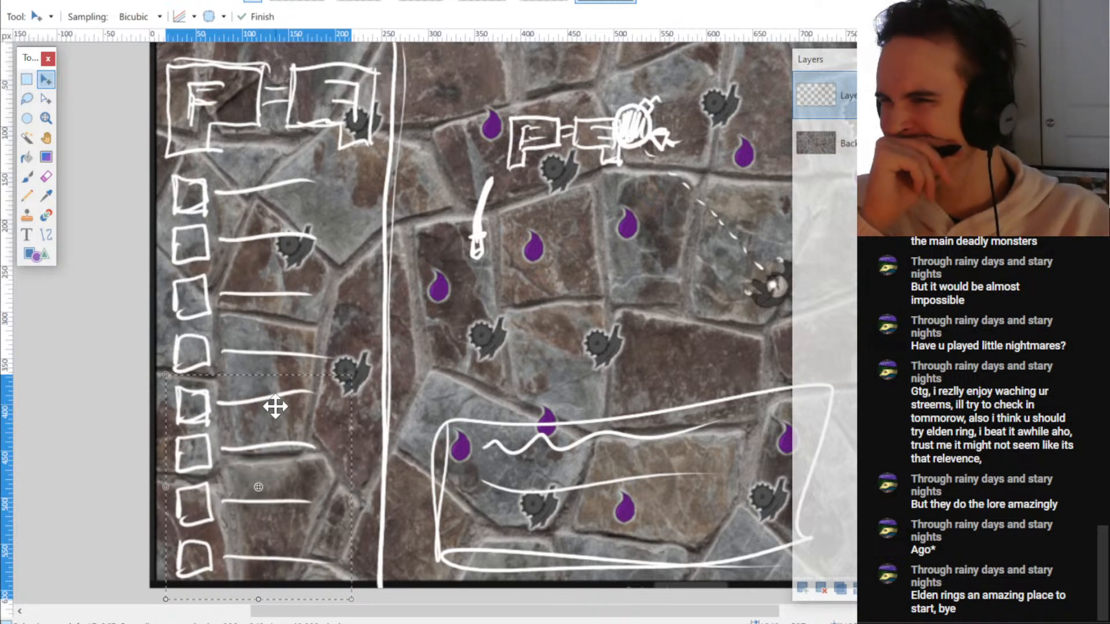
- Deselect the duplicated four-row icon list and check the whole interface sketch
scroll(276, 407, down, 2)
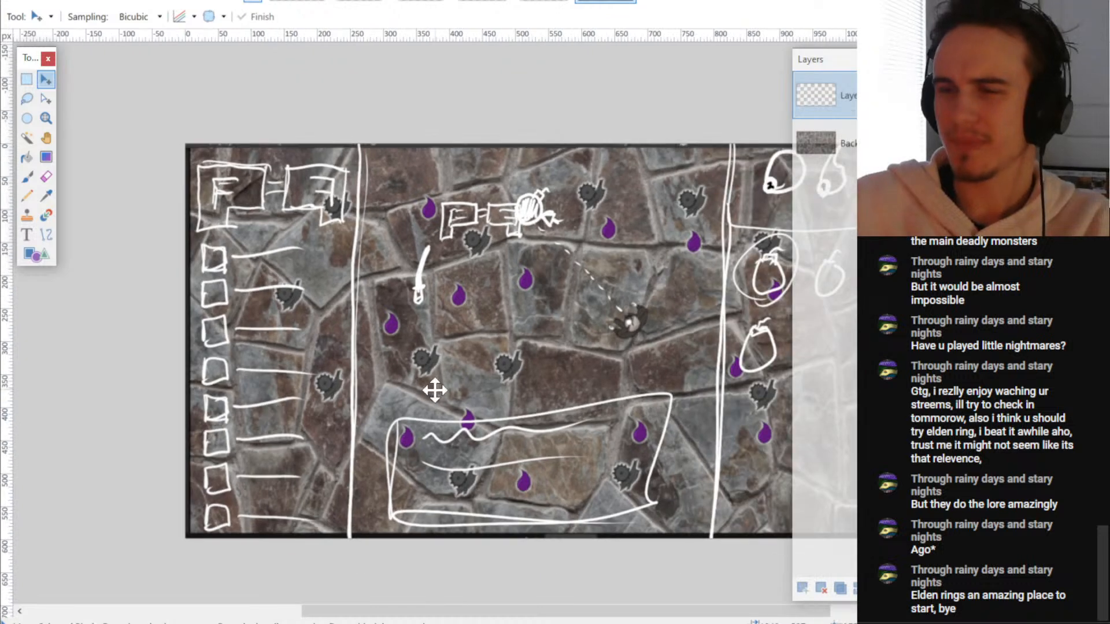
key(ctrl+d)
scroll(496, 352, down, 1)
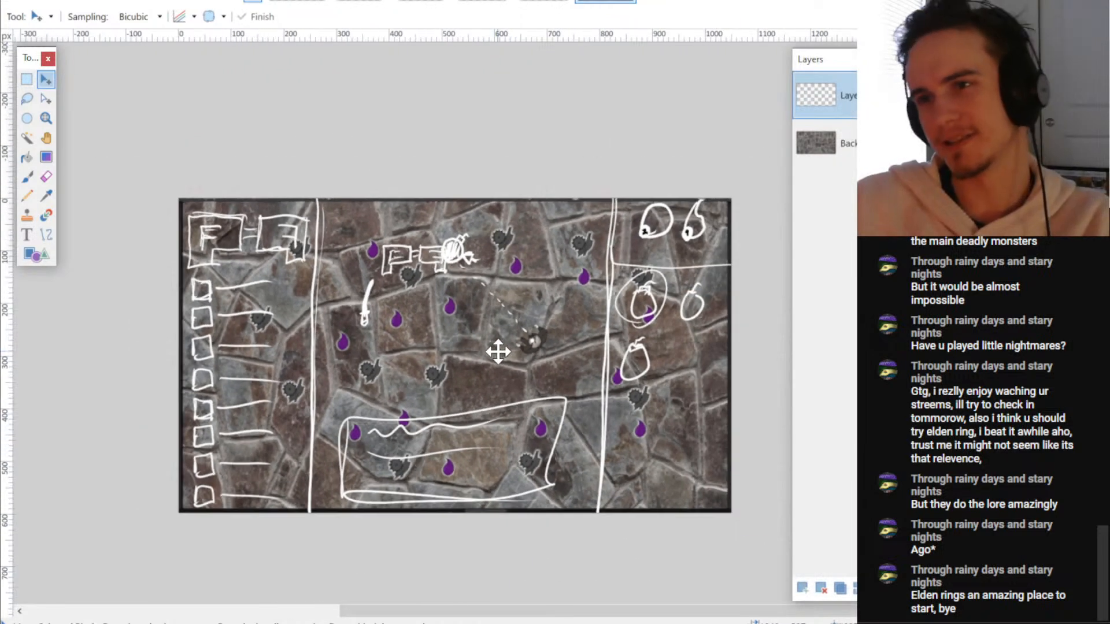
scroll(186, 358, up, 2)
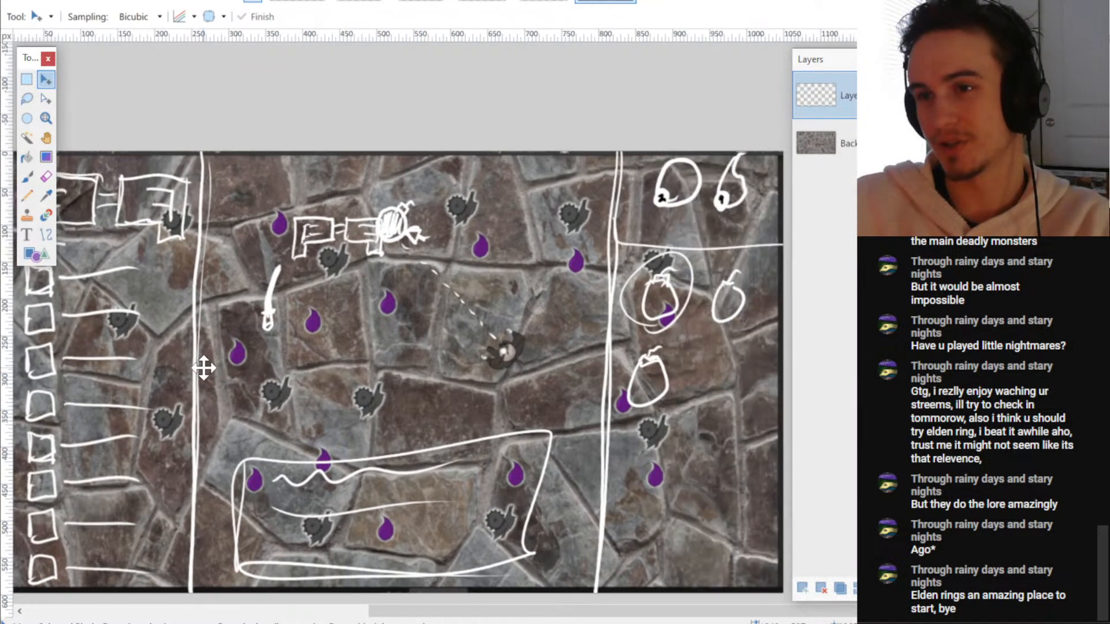
- Draw four horizontal divider lines across the side list column, framing the first row of each four-row group
drag(205, 367, 354, 367)
key(b)
mouse_move(278, 365)
mouse_down()
mouse_move(317, 332)
mouse_move(281, 335)
mouse_up()
scroll(303, 335, up, 1)
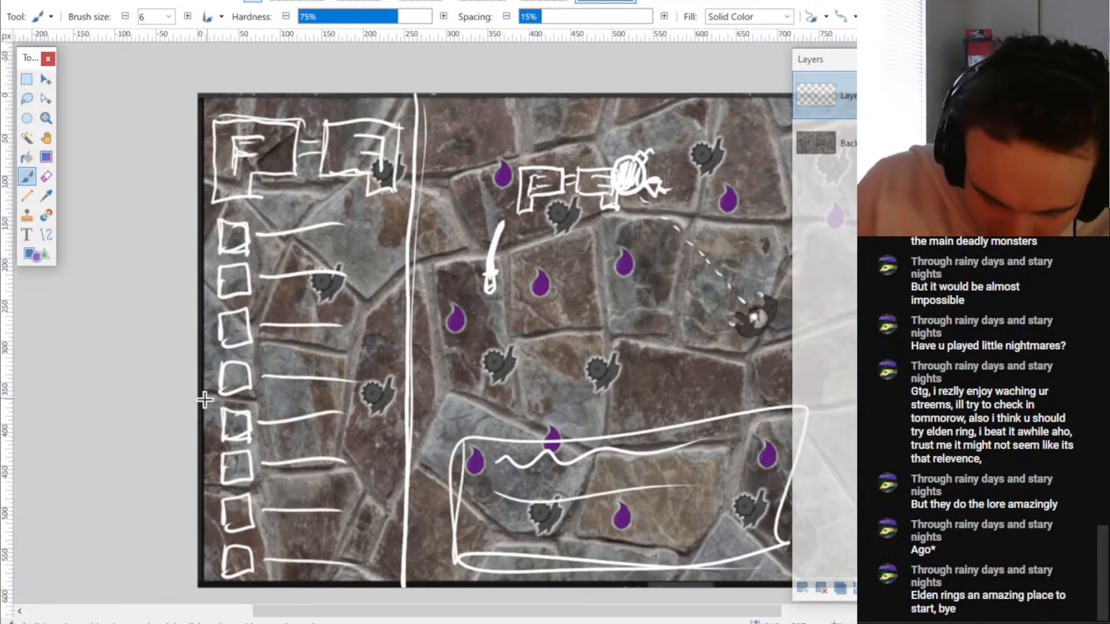
drag(202, 399, 409, 399)
drag(199, 208, 413, 206)
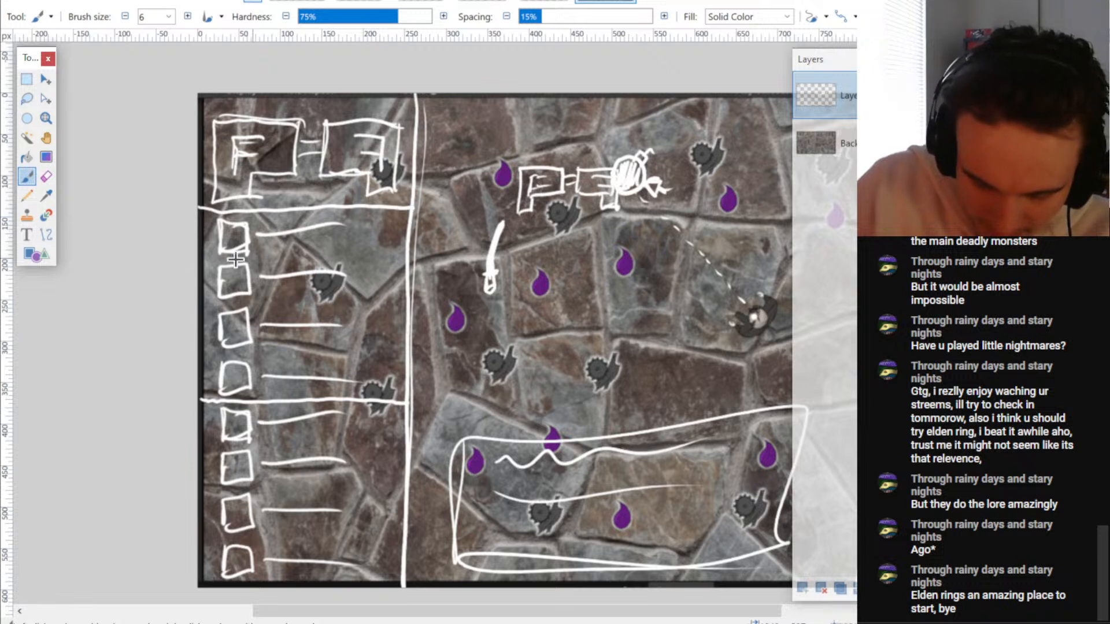
drag(199, 257, 419, 255)
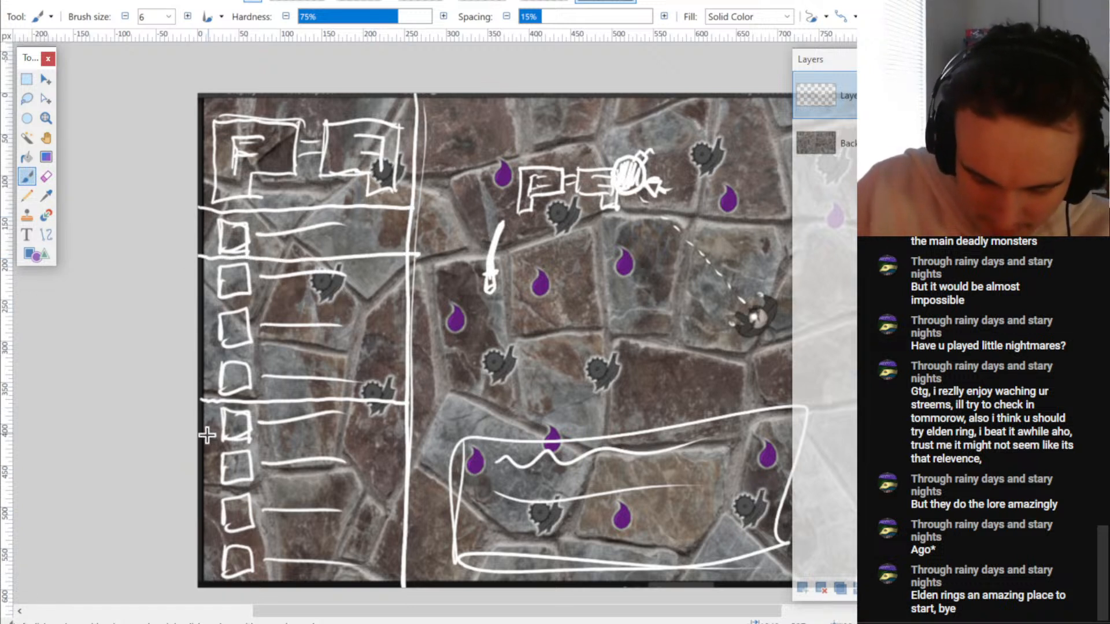
drag(200, 443, 397, 442)
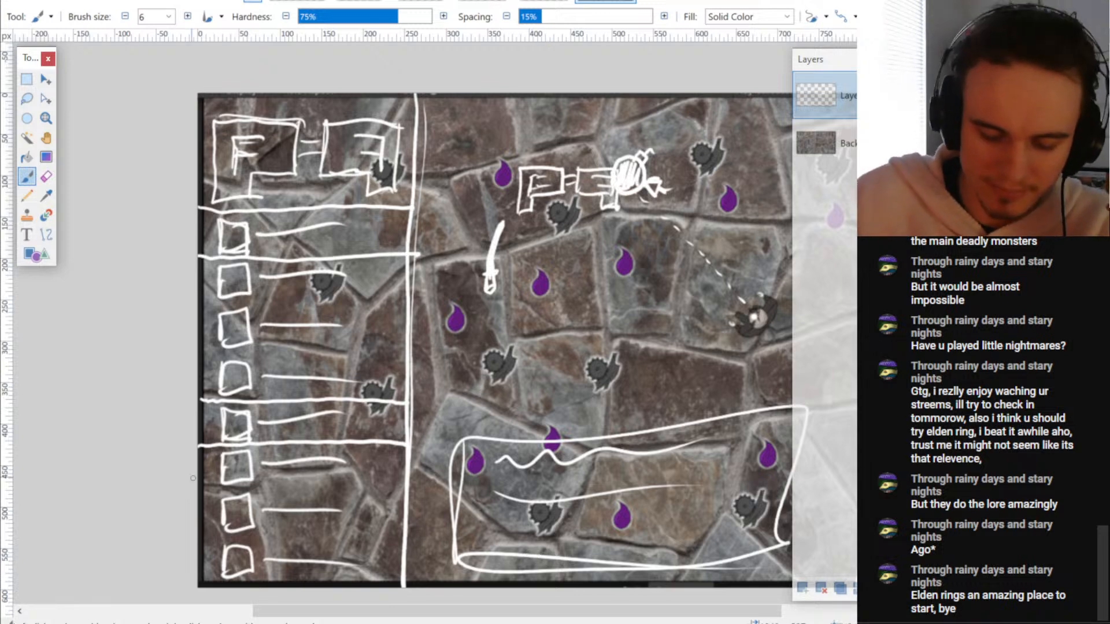
mouse_move(192, 477)
mouse_down()
mouse_move(327, 425)
mouse_move(380, 585)
mouse_up()
key(ctrl+z)
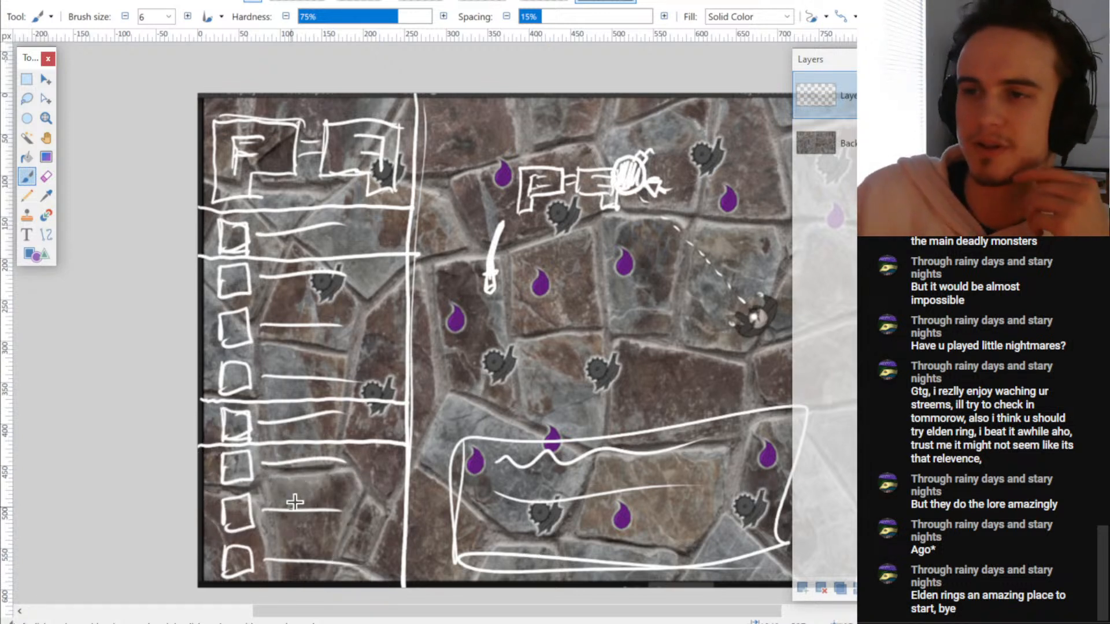
- Draw inward-pointing double chevrons beside the inner edges of both side panels, near the top of the play area
scroll(274, 456, down, 1)
scroll(405, 405, down, 2)
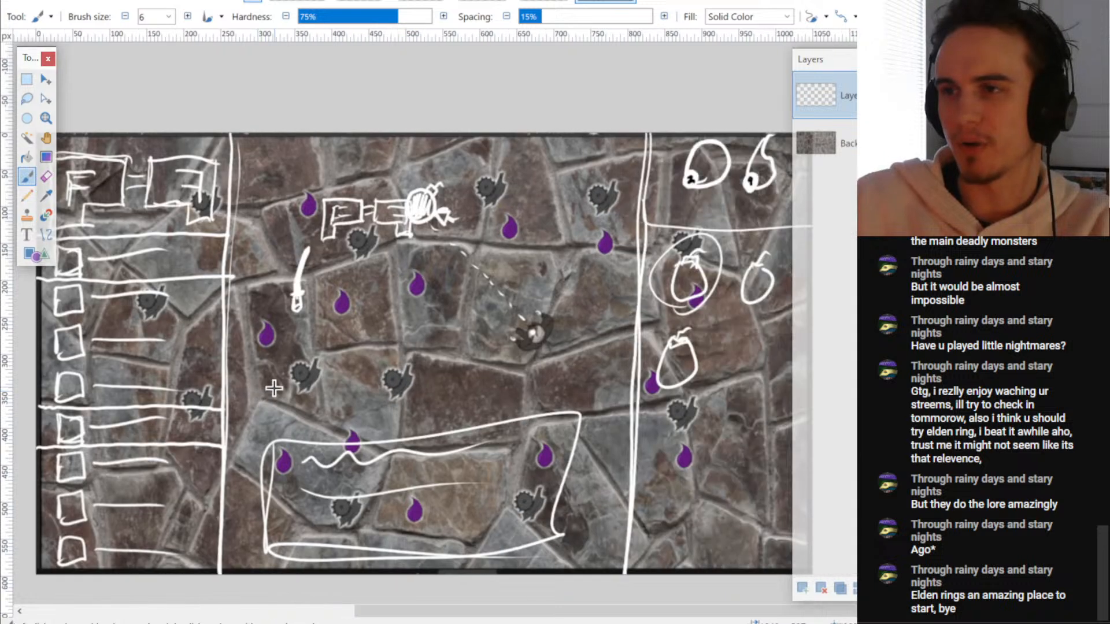
drag(317, 341, 321, 343)
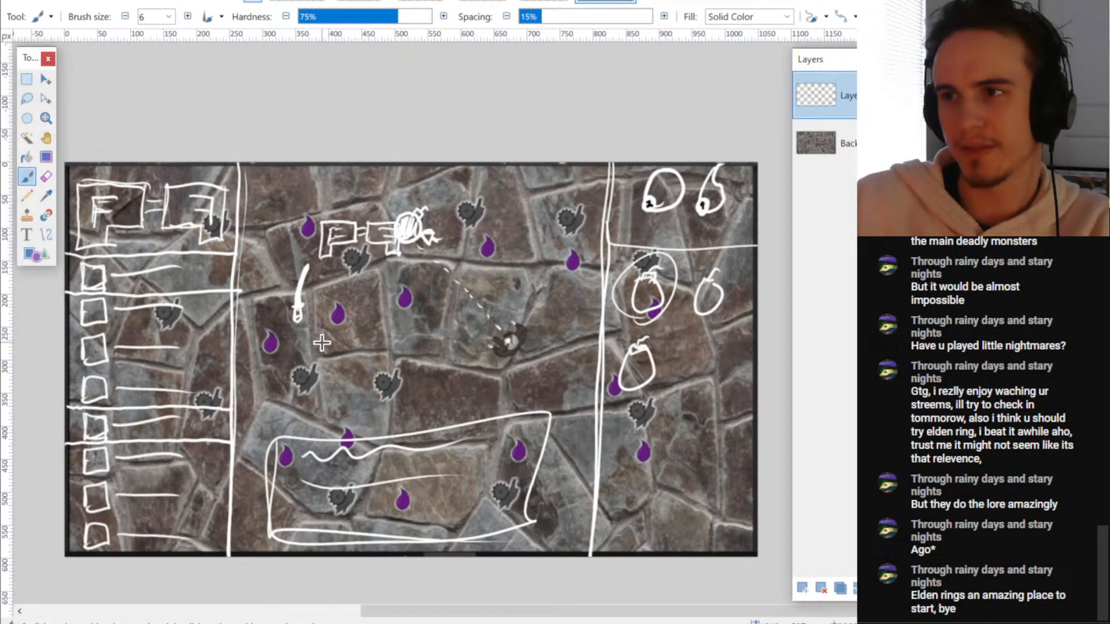
drag(252, 238, 258, 274)
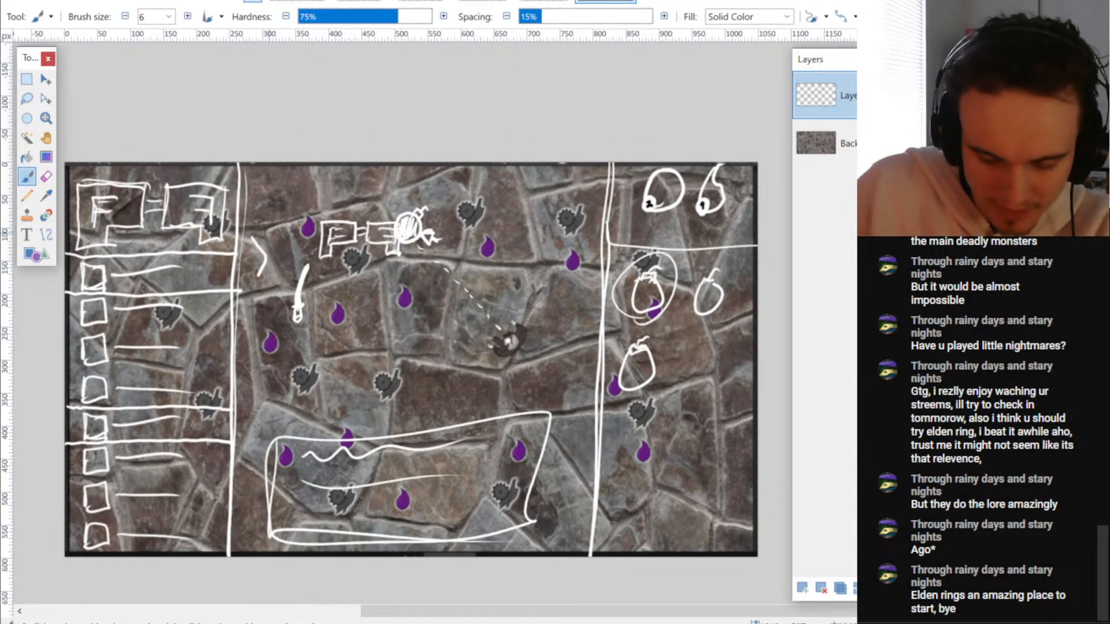
drag(271, 236, 279, 271)
drag(579, 253, 594, 223)
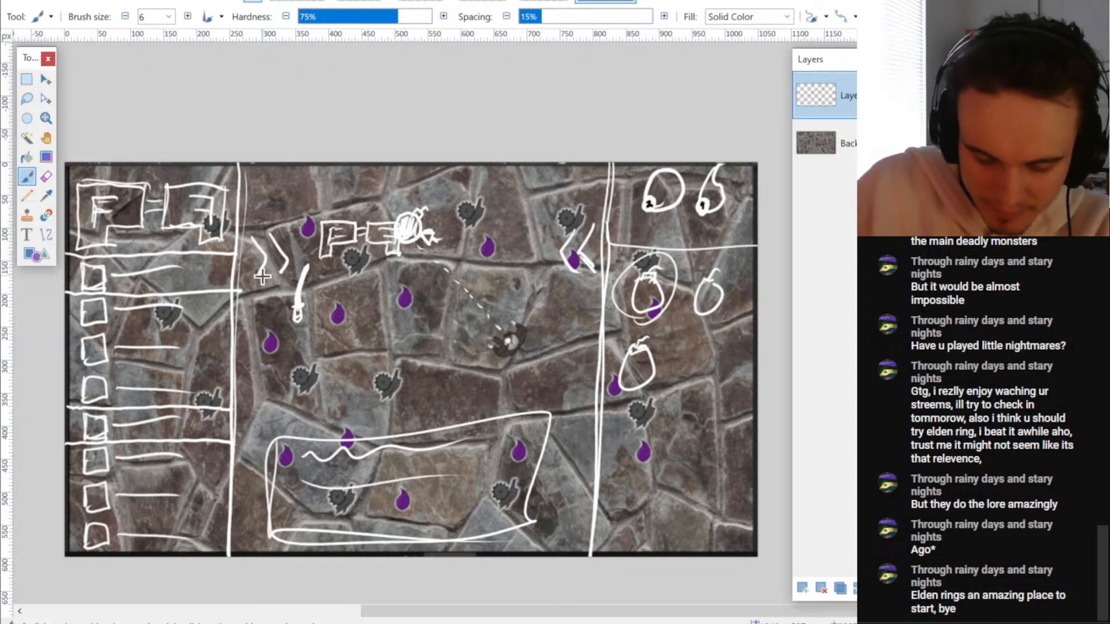
drag(277, 279, 289, 261)
scroll(300, 241, down, 1)
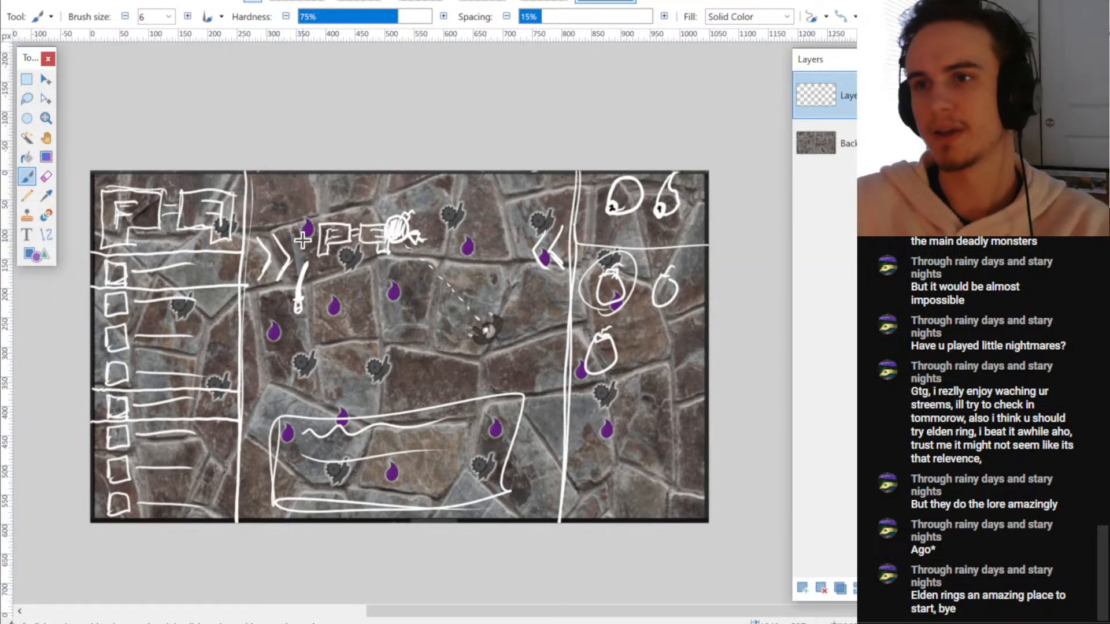
scroll(315, 309, up, 1)
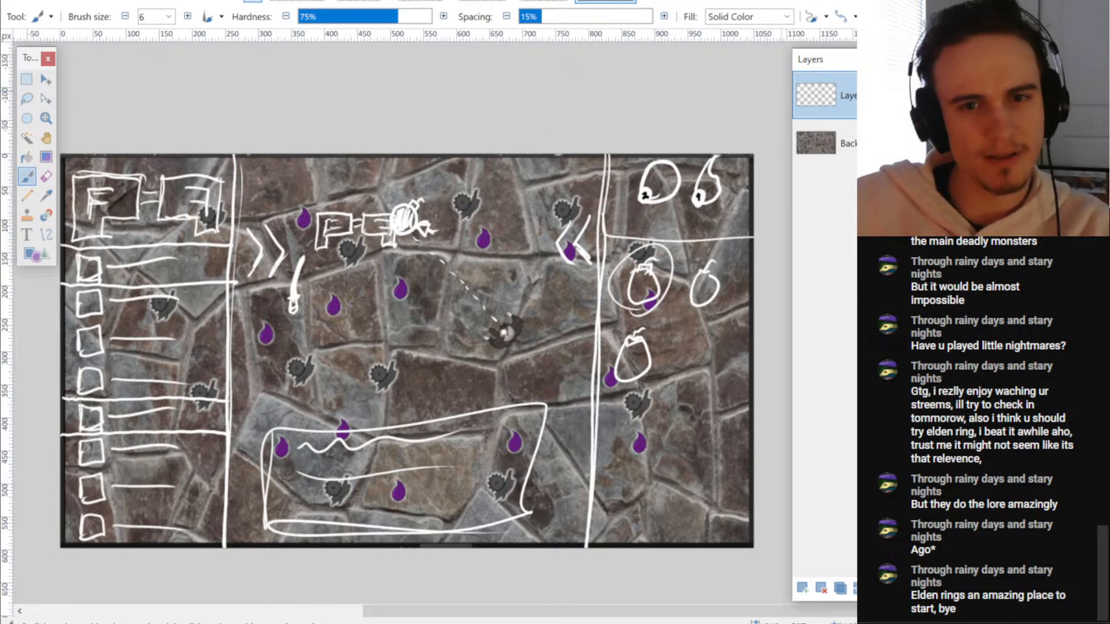
- Hide the interface sketch layer and try a brush stroke above the player on a new layer
click(917, 95)
click(802, 588)
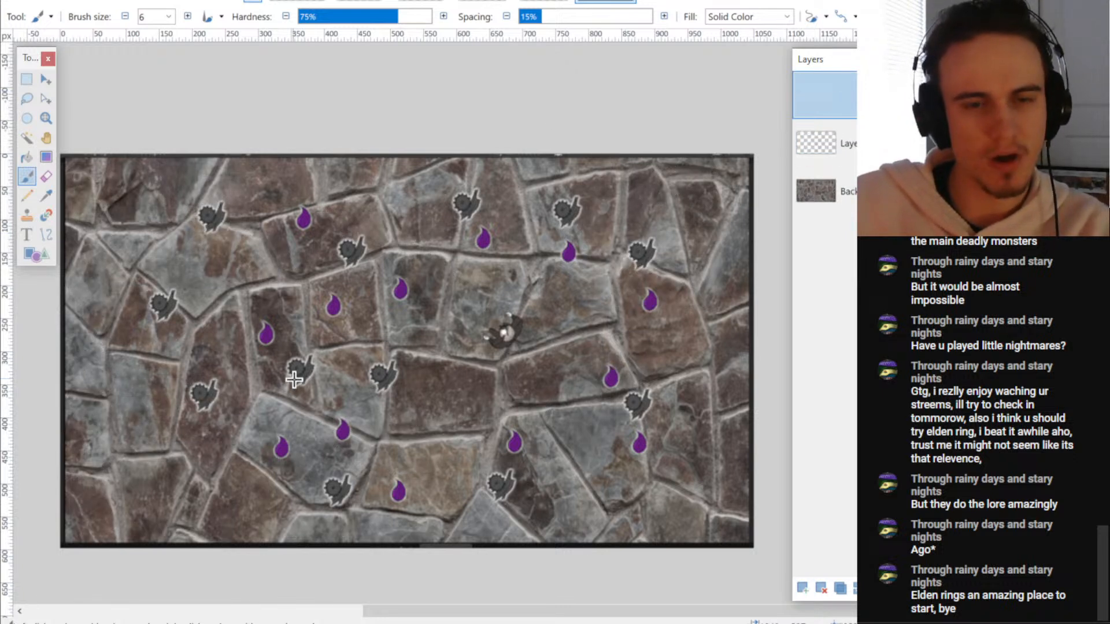
scroll(323, 373, left, 2)
scroll(375, 365, up, 1)
scroll(494, 362, down, 2)
drag(532, 362, 428, 355)
scroll(392, 360, up, 1)
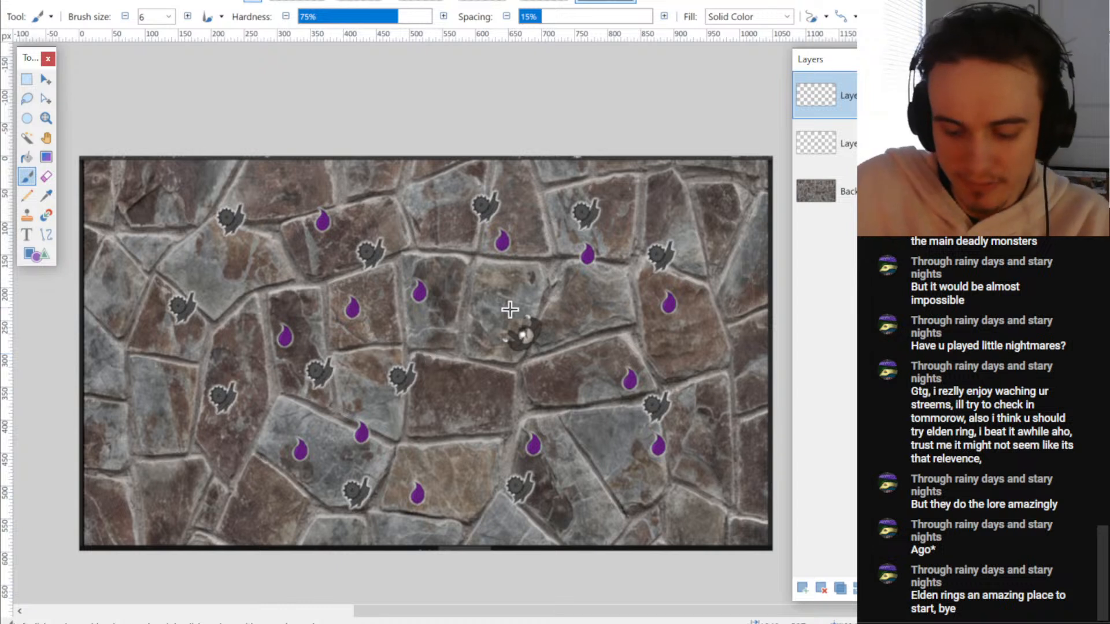
mouse_move(496, 253)
mouse_down()
mouse_move(508, 296)
mouse_move(522, 285)
mouse_up()
key(ctrl+z)
key(ctrl+z)
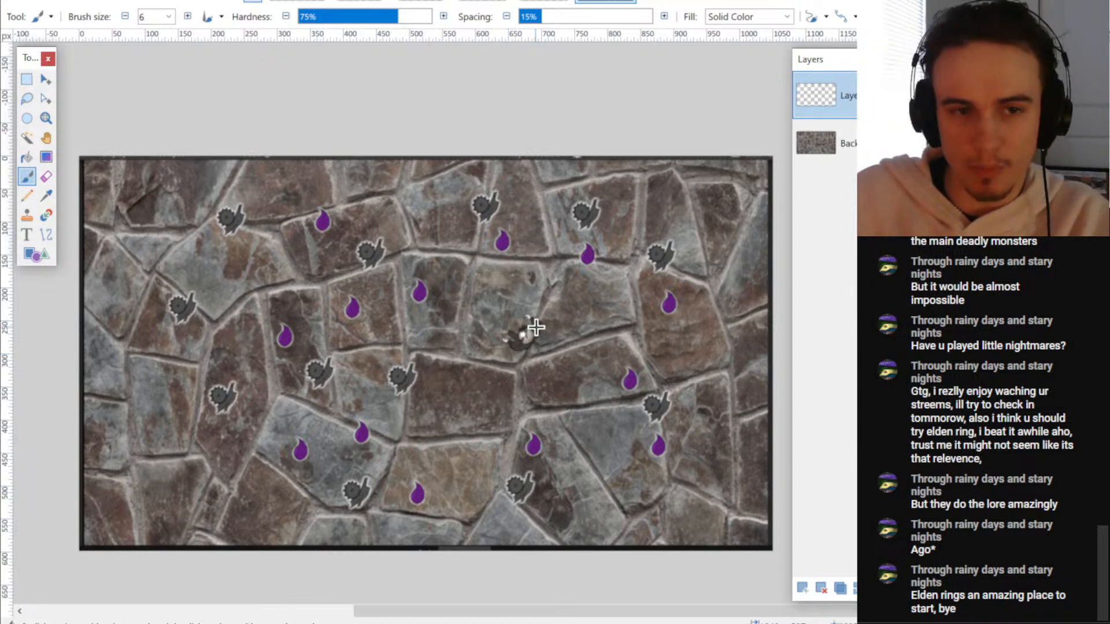
- Add a new layer and draw inward-pointing double chevrons at both side edges of the arena
click(801, 587)
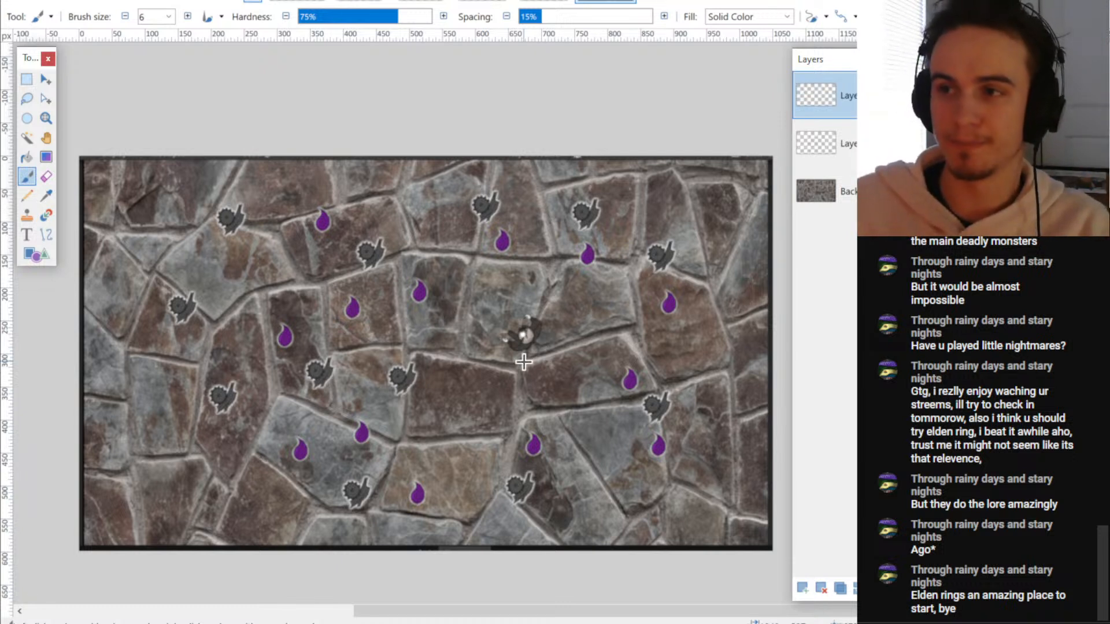
drag(93, 233, 126, 272)
mouse_move(753, 234)
mouse_down()
mouse_move(753, 270)
mouse_move(732, 267)
mouse_up()
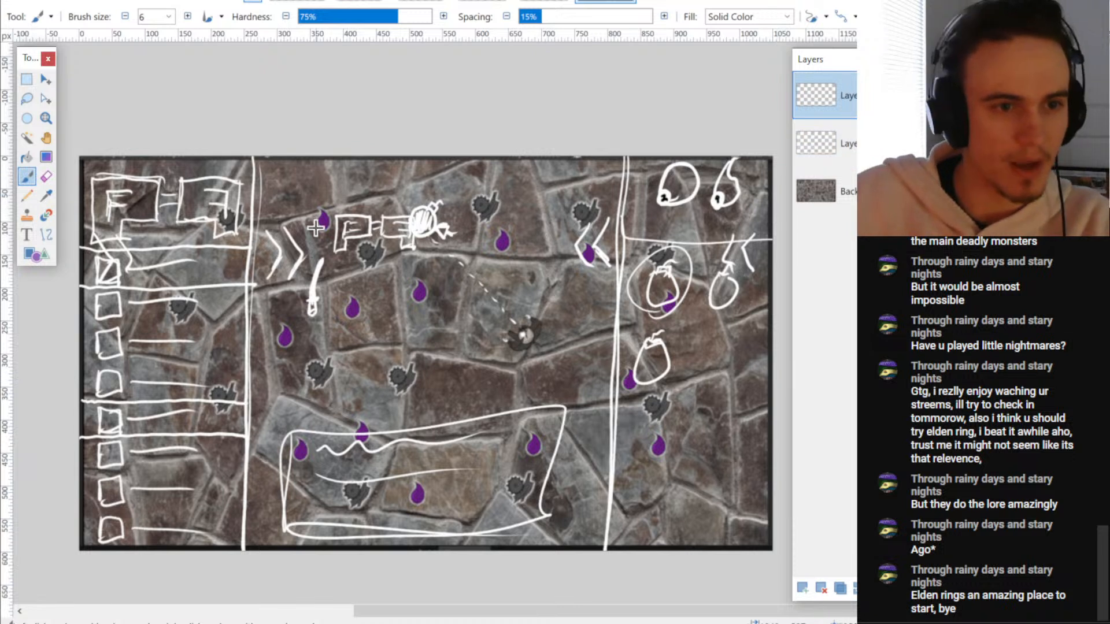
- Flip the double chevrons beside the list panel on the interface sketch layer so they point outward toward it
key(s)
drag(263, 218, 308, 287)
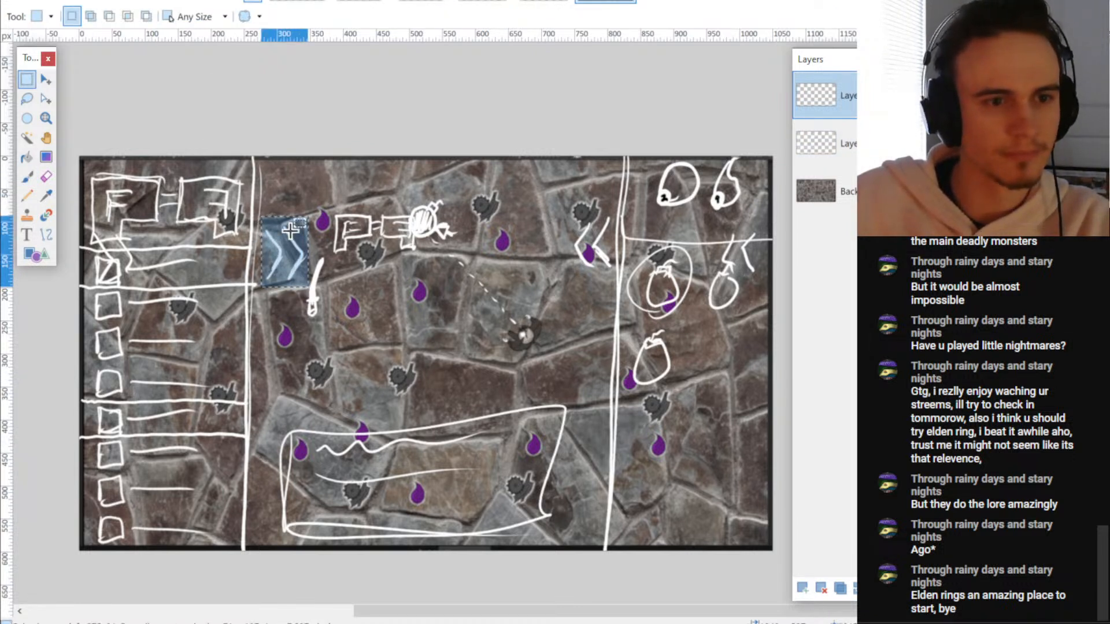
key(m)
drag(252, 258, 226, 259)
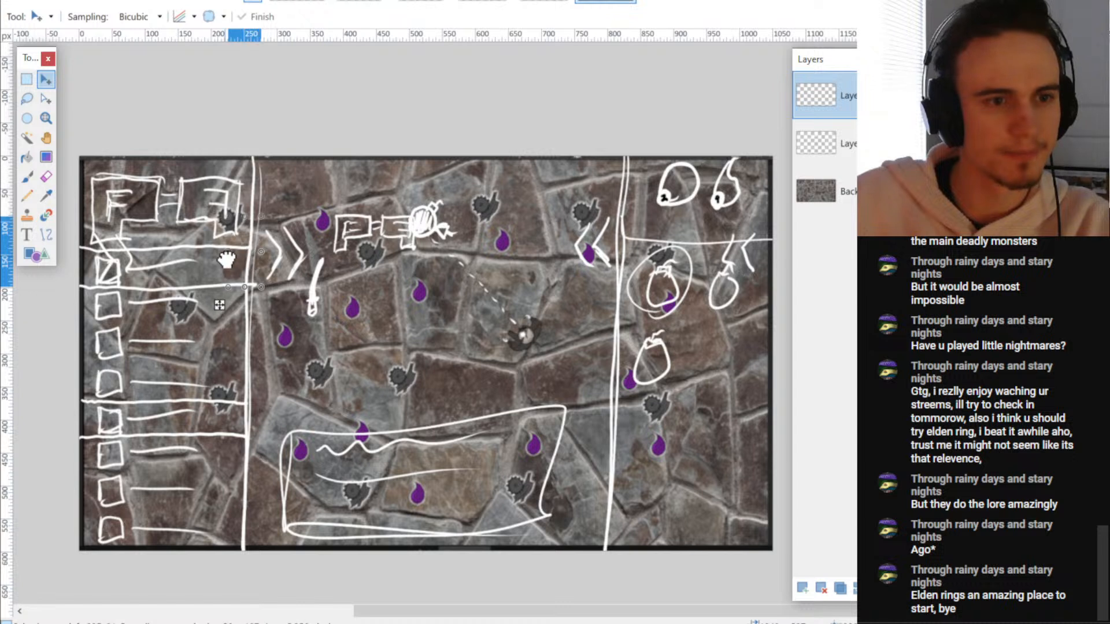
key(ctrl+z)
click(840, 145)
drag(311, 258, 222, 259)
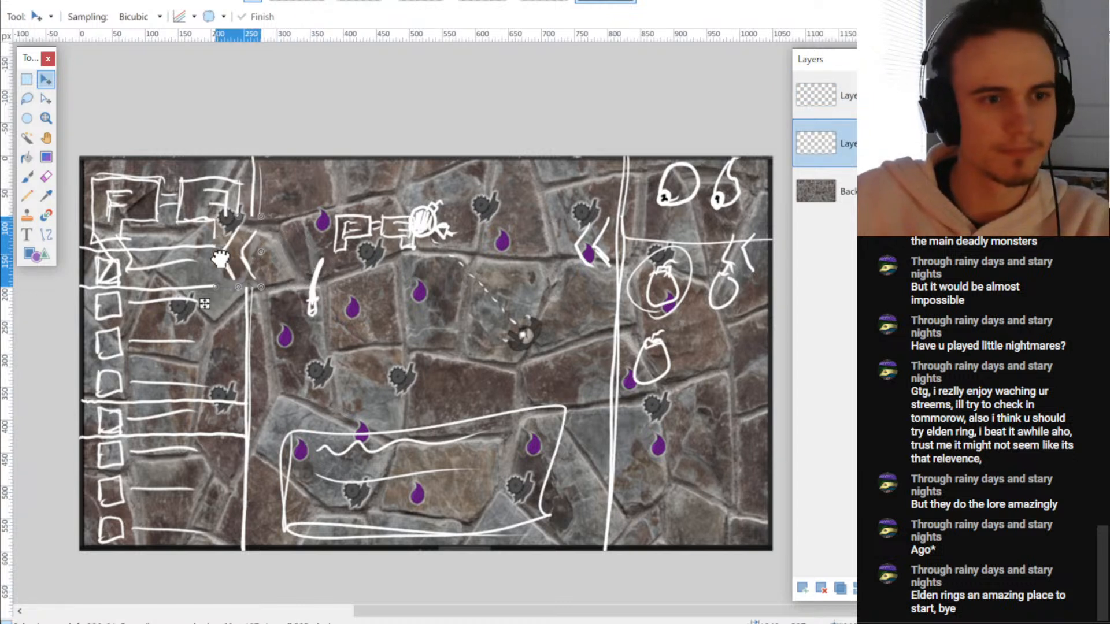
key(ctrl+z)
- Flip the double chevrons beside the collectibles panel so they point outward toward it, and clear the selection
key(s)
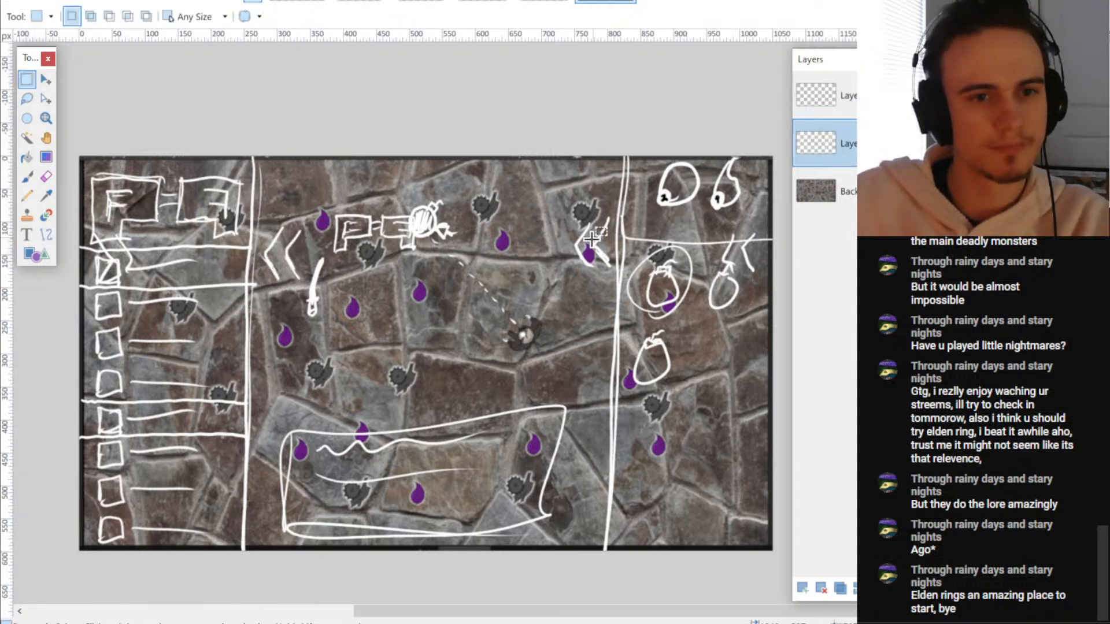
mouse_move(561, 208)
mouse_down()
mouse_move(613, 279)
mouse_move(505, 292)
mouse_move(556, 293)
mouse_up()
key(m)
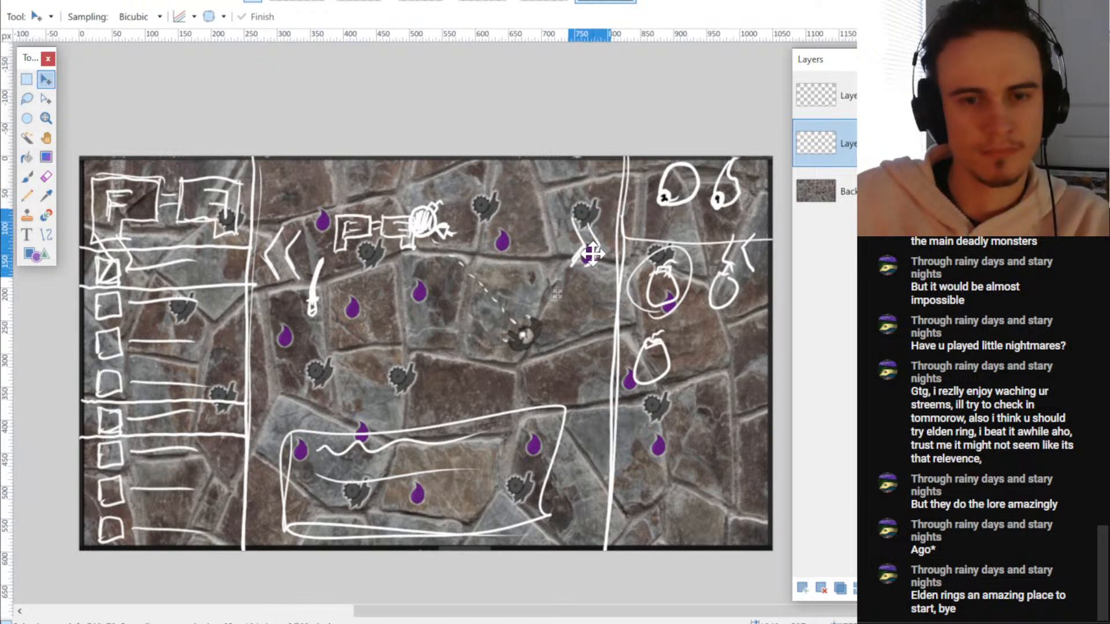
key(ctrl+d)
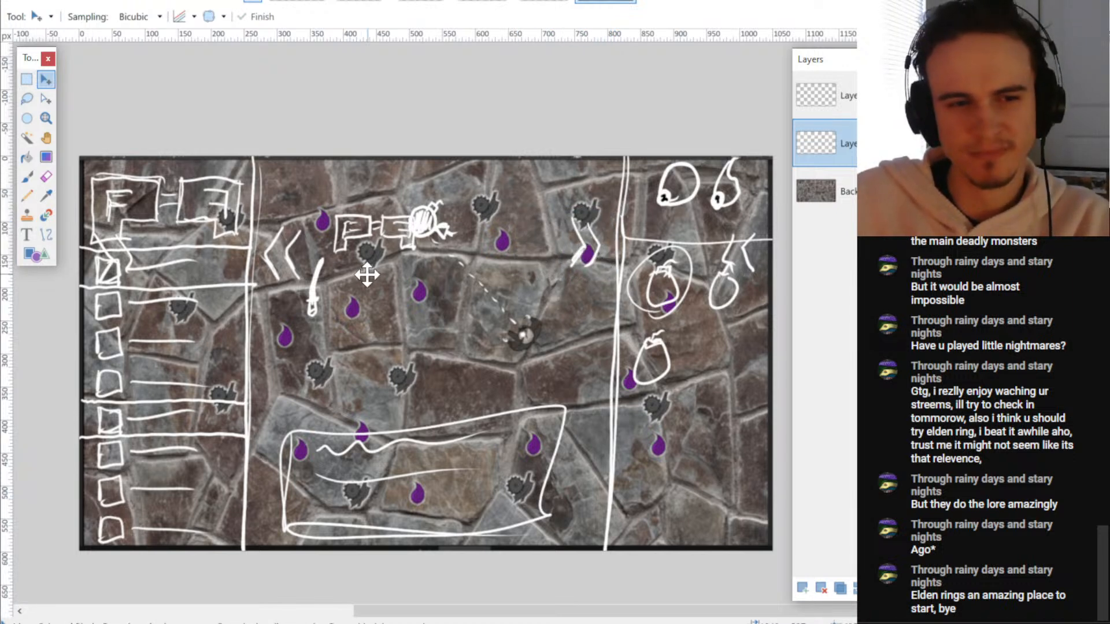
scroll(381, 280, down, 1)
scroll(383, 299, up, 1)
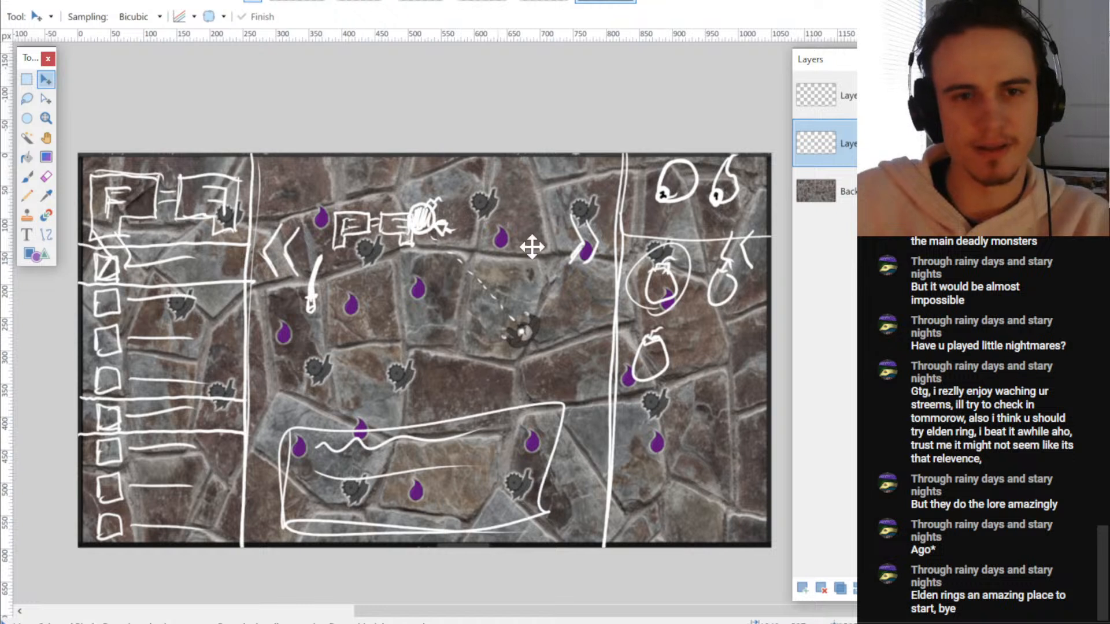
- Hide the interface sketch layer to view the edge chevrons alone, and activate their layer
click(919, 96)
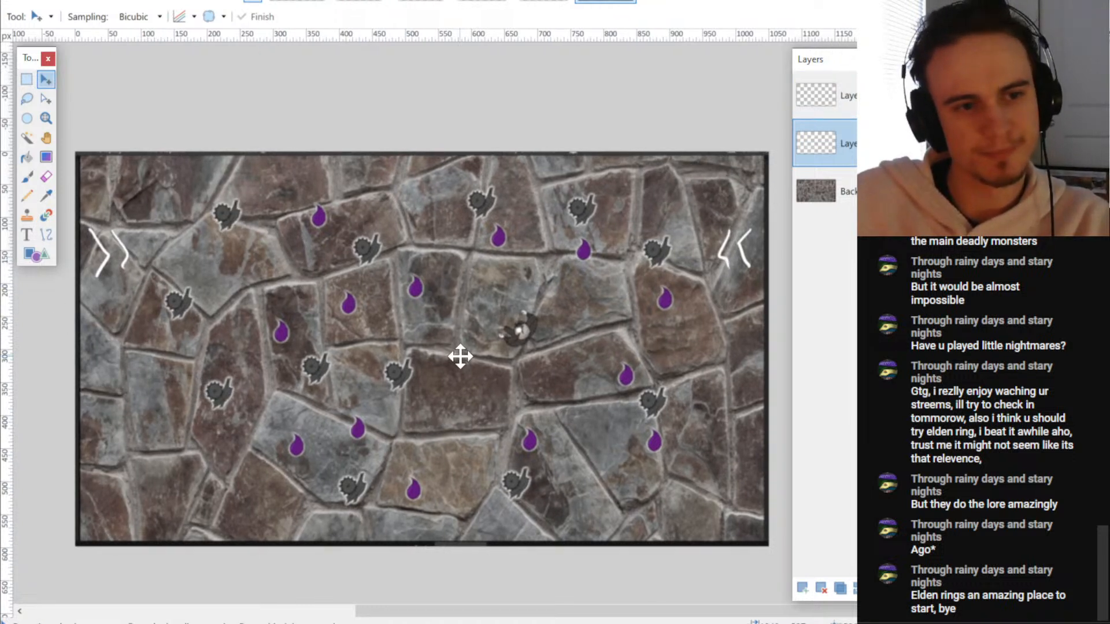
click(879, 95)
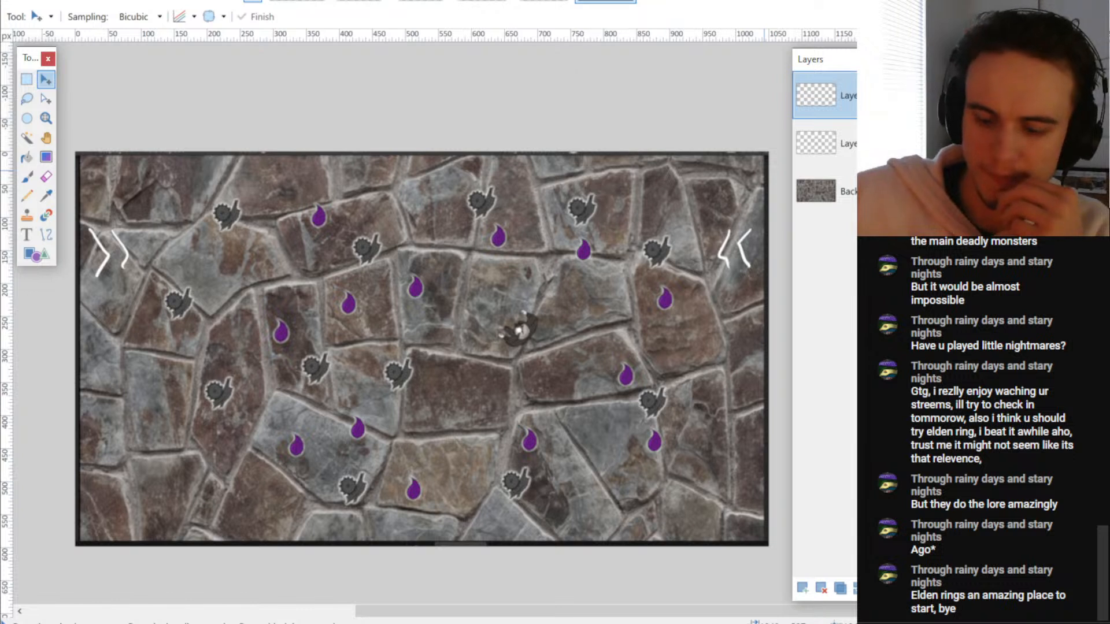
key(b)
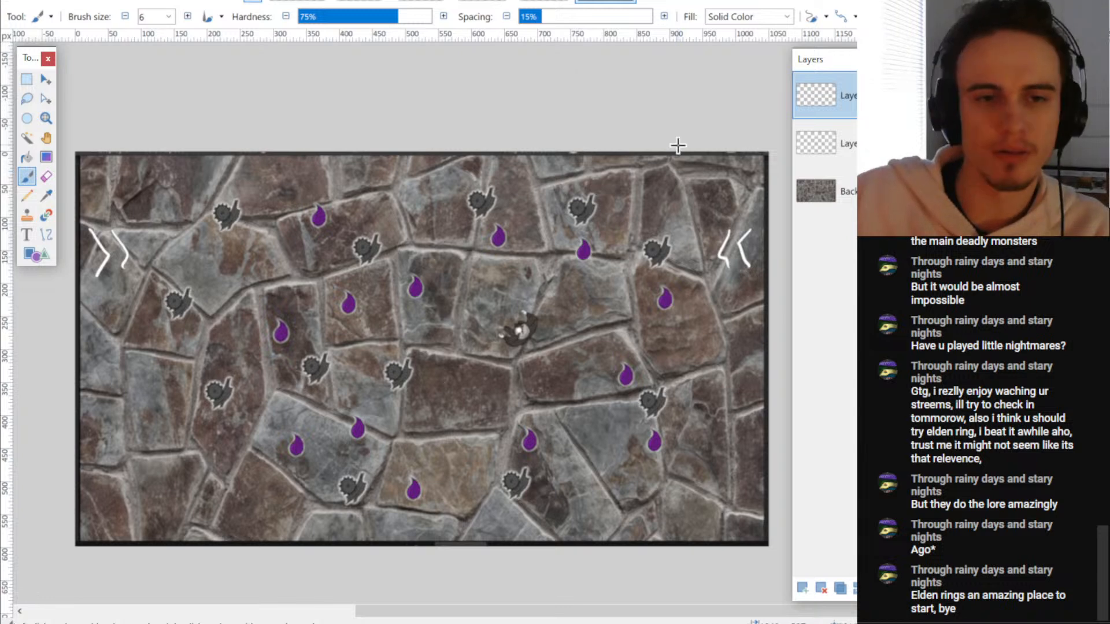
- Copy the two icons in the arena's upper-right corner onto the edge-chevron layer at the same place, and hide the interface sketch layer
click(820, 143)
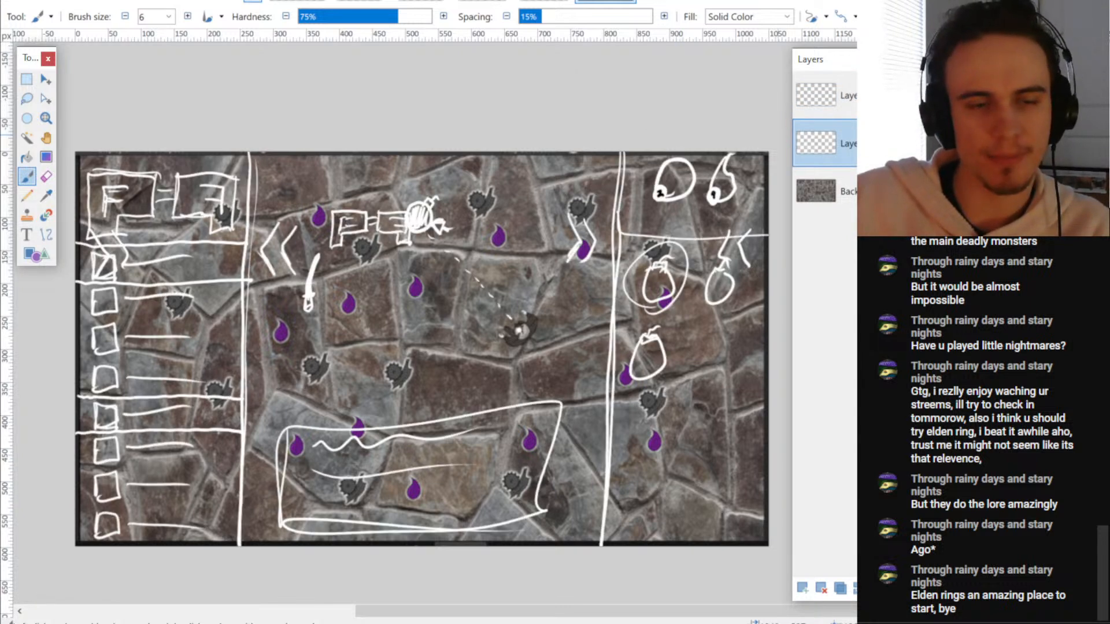
key(s)
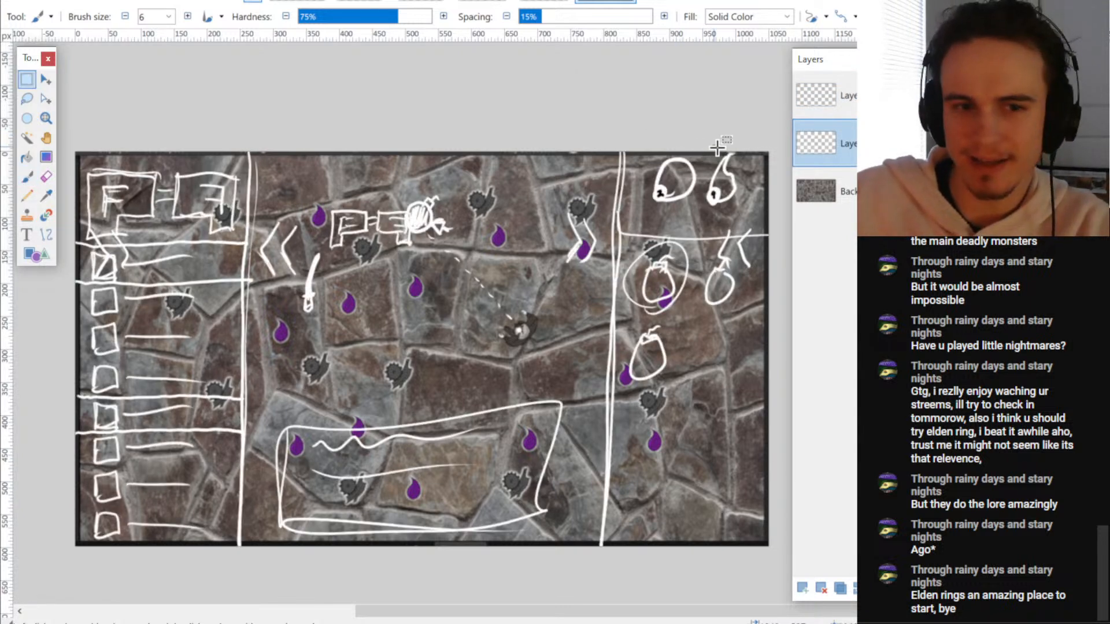
drag(763, 130, 635, 211)
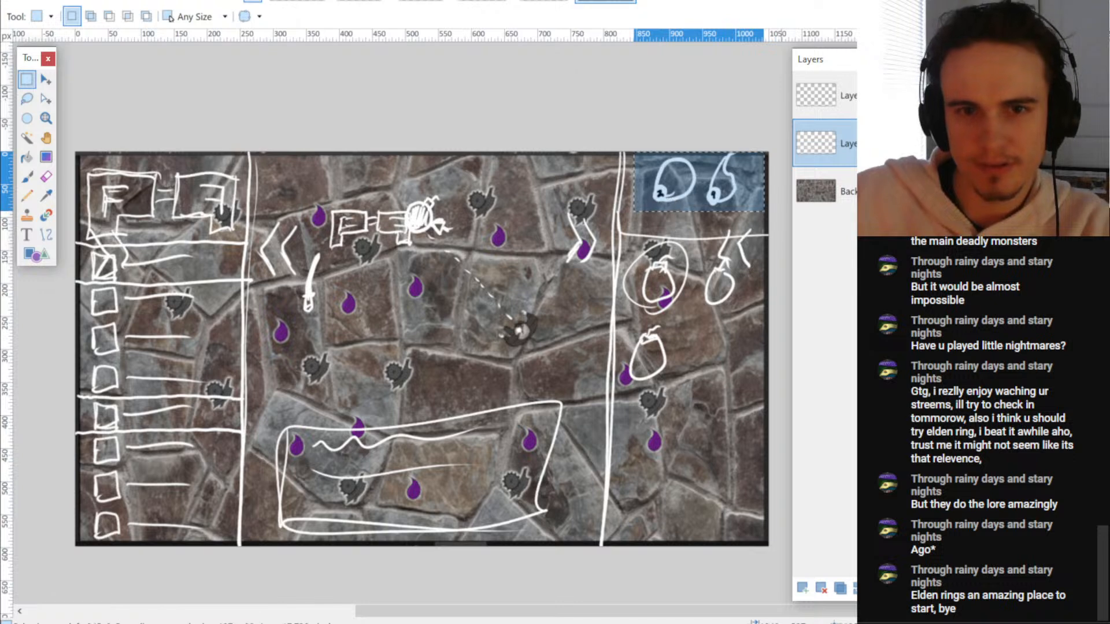
click(815, 95)
key(m)
key(ctrl+d)
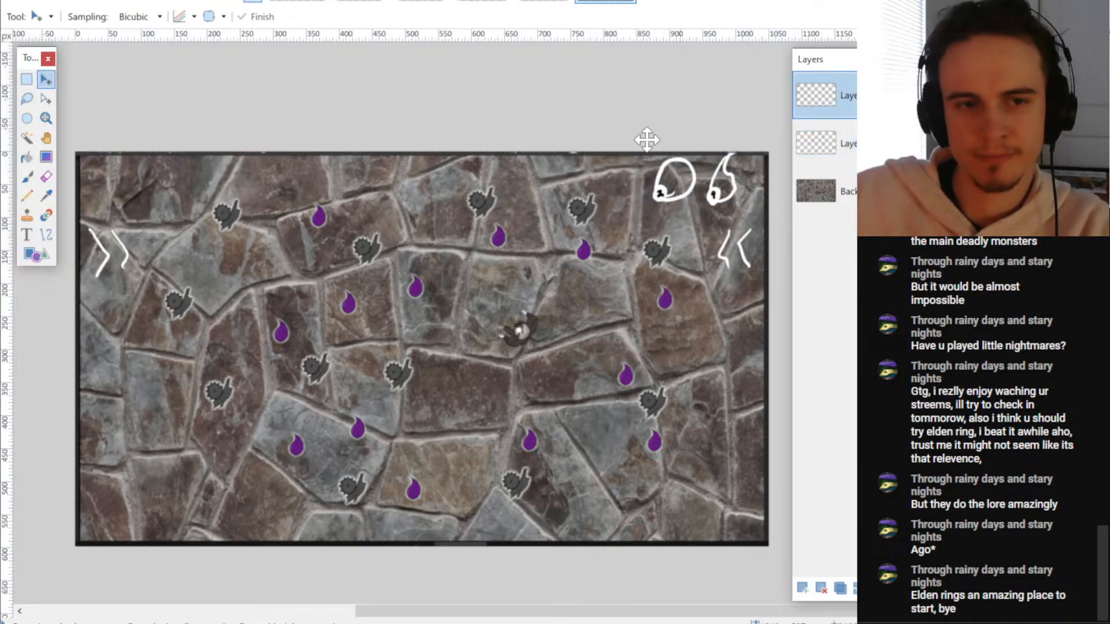
ctrl+scroll(396, 199, down, 1)
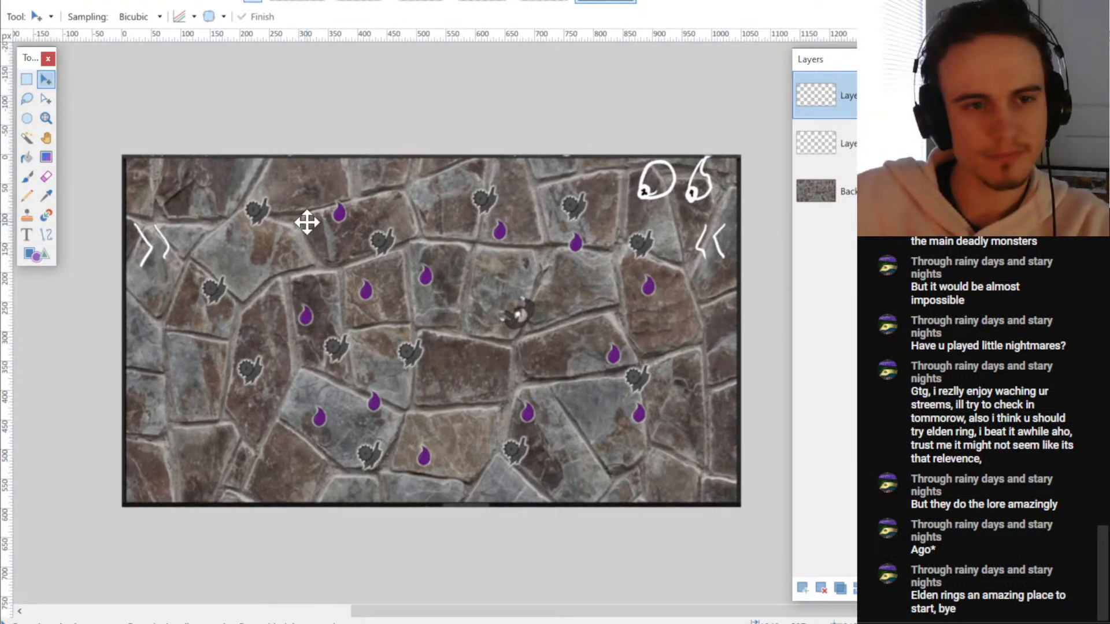
scroll(306, 222, up, 2)
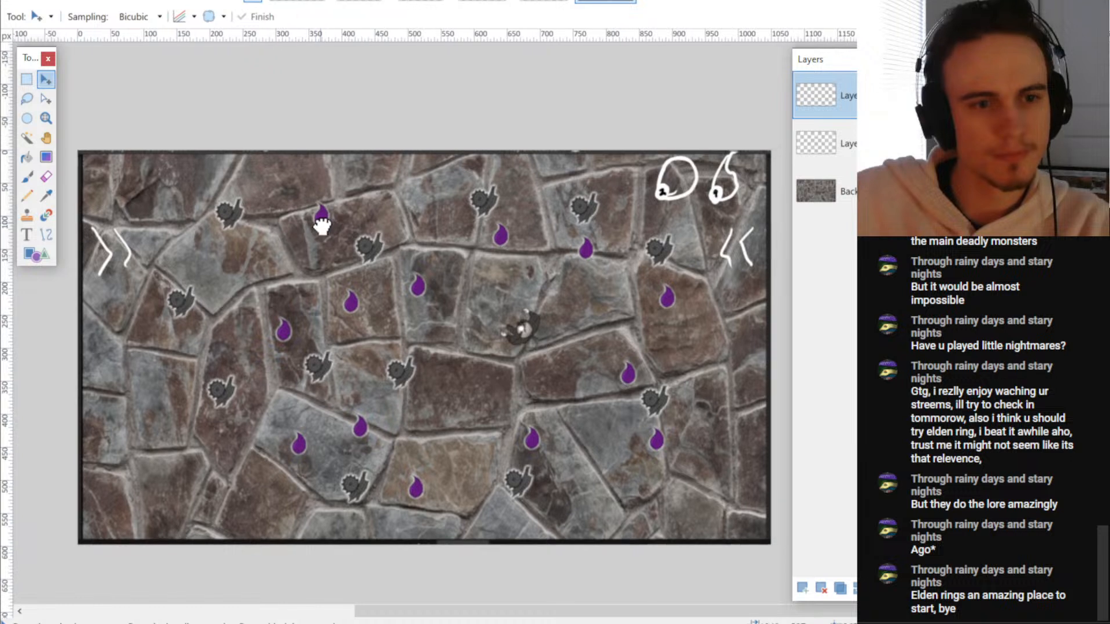
- Delete the two copied icons in the arena's upper-right corner from the edge-chevron layer, and clear the selection
key(s)
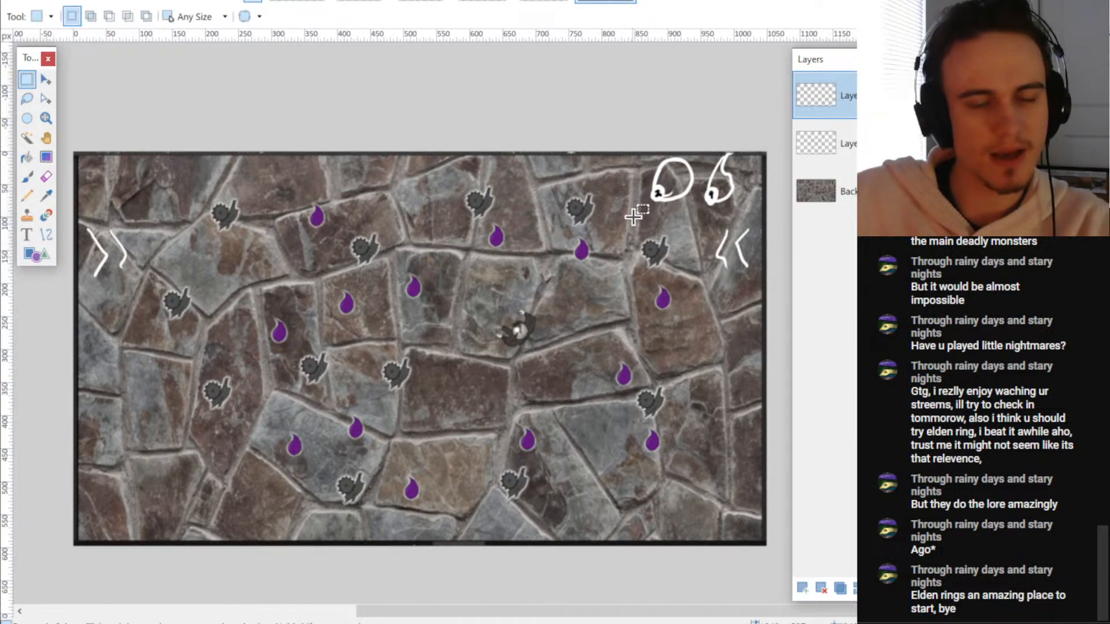
drag(633, 217, 763, 151)
key(Delete)
key(ctrl+d)
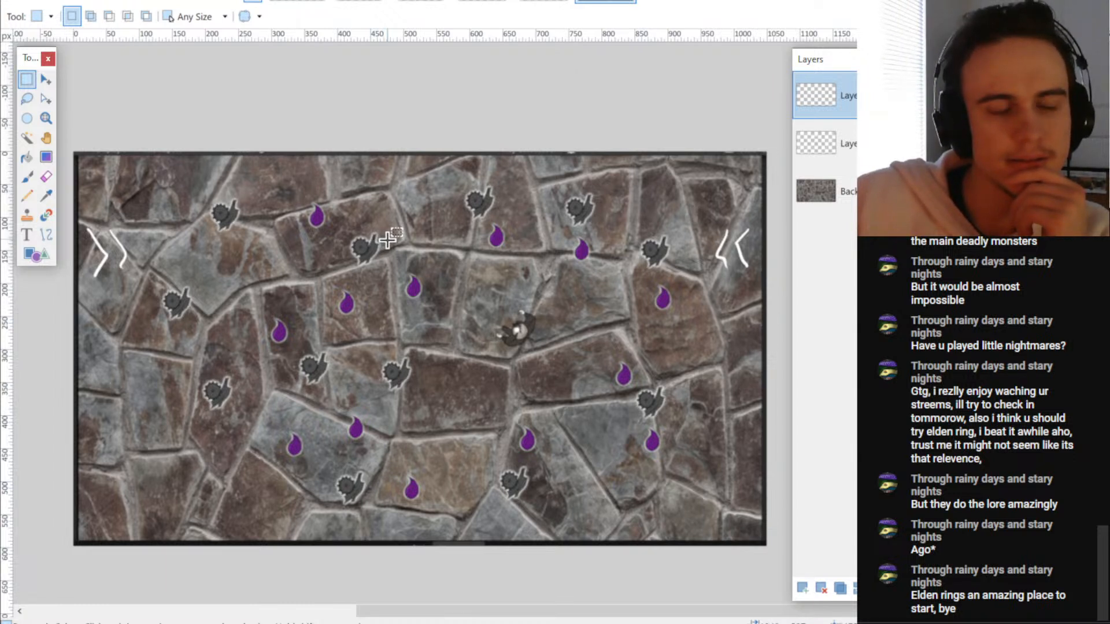
- Switch the layers' visibility on and off to compare the expanded interface sketch with the collapsed edge-chevron view over the arena
click(919, 143)
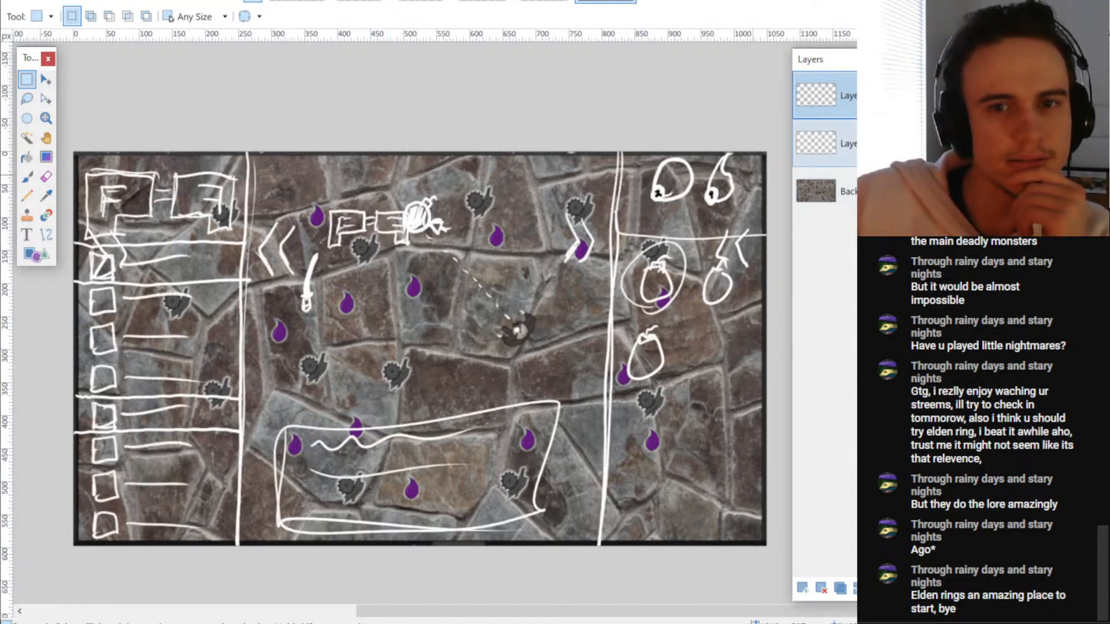
click(919, 95)
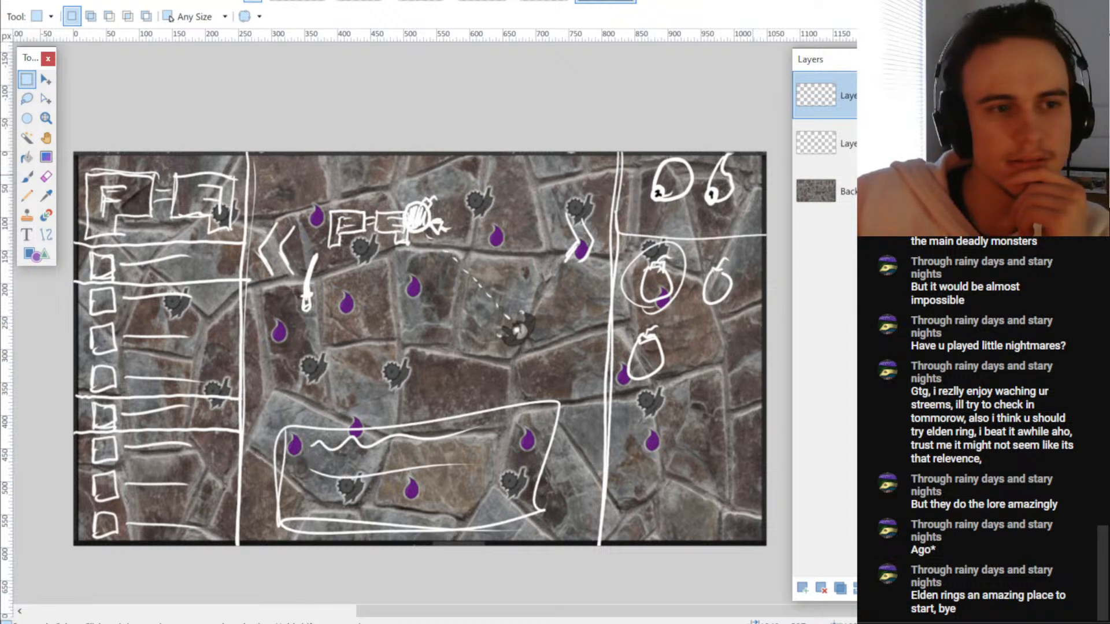
click(919, 96)
click(901, 143)
click(919, 143)
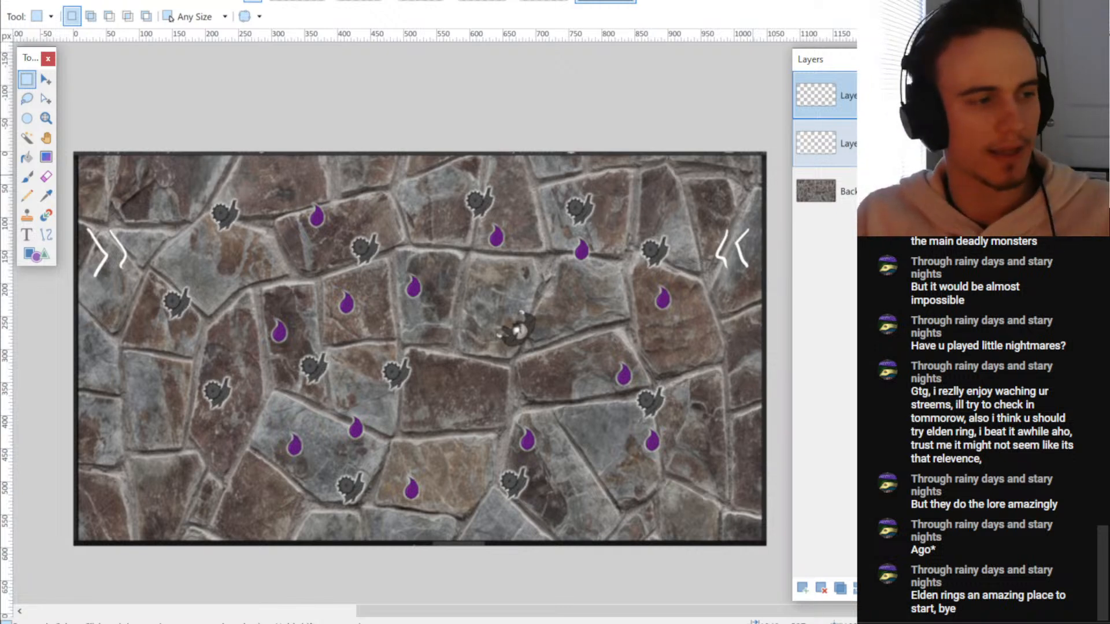
click(916, 143)
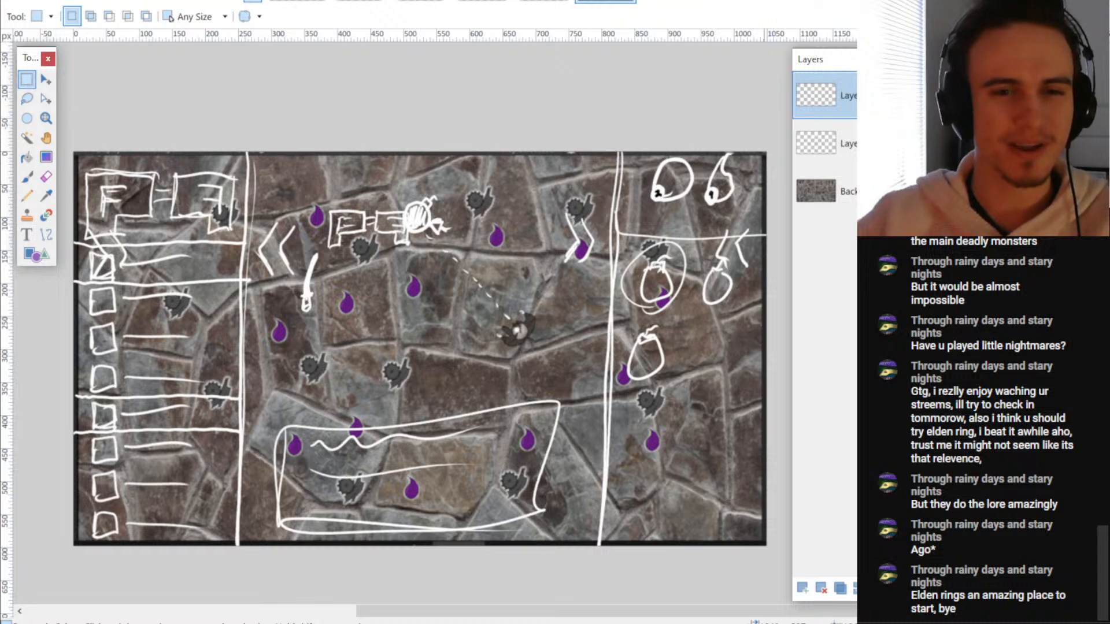
click(923, 191)
click(923, 191)
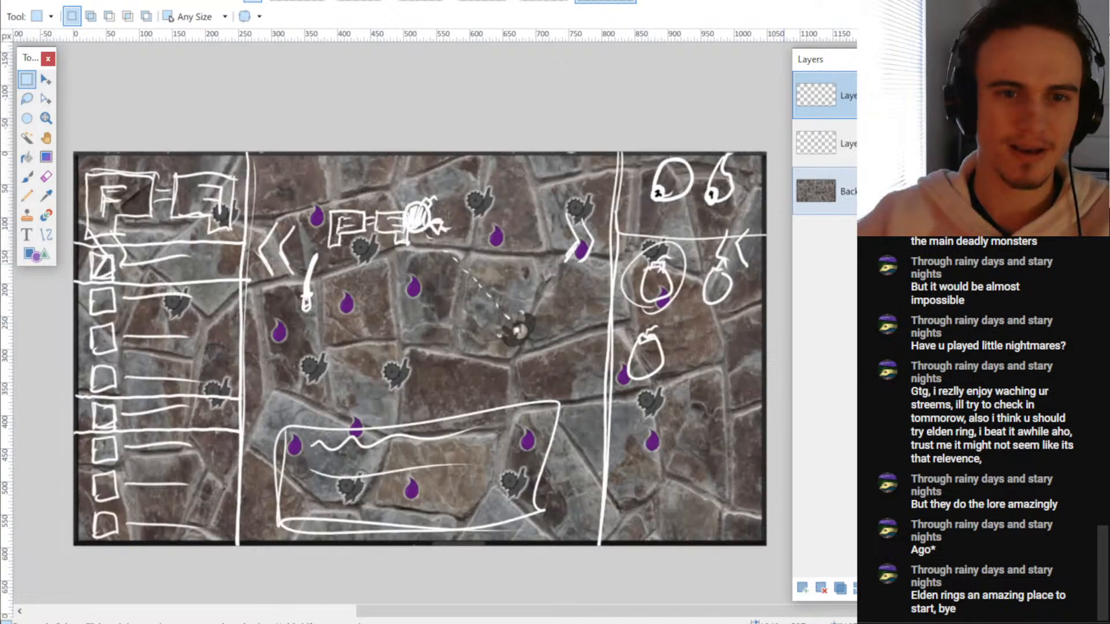
- Add a new layer above the others, and hide the interface sketch and edge-chevron layers
scroll(526, 260, up, 2)
click(802, 588)
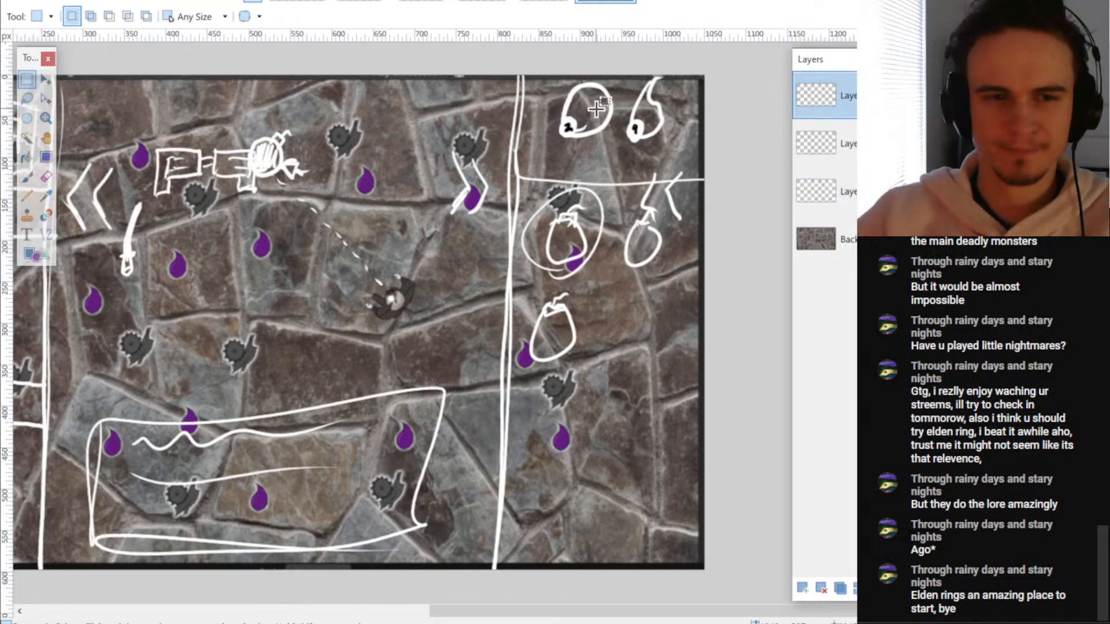
click(867, 143)
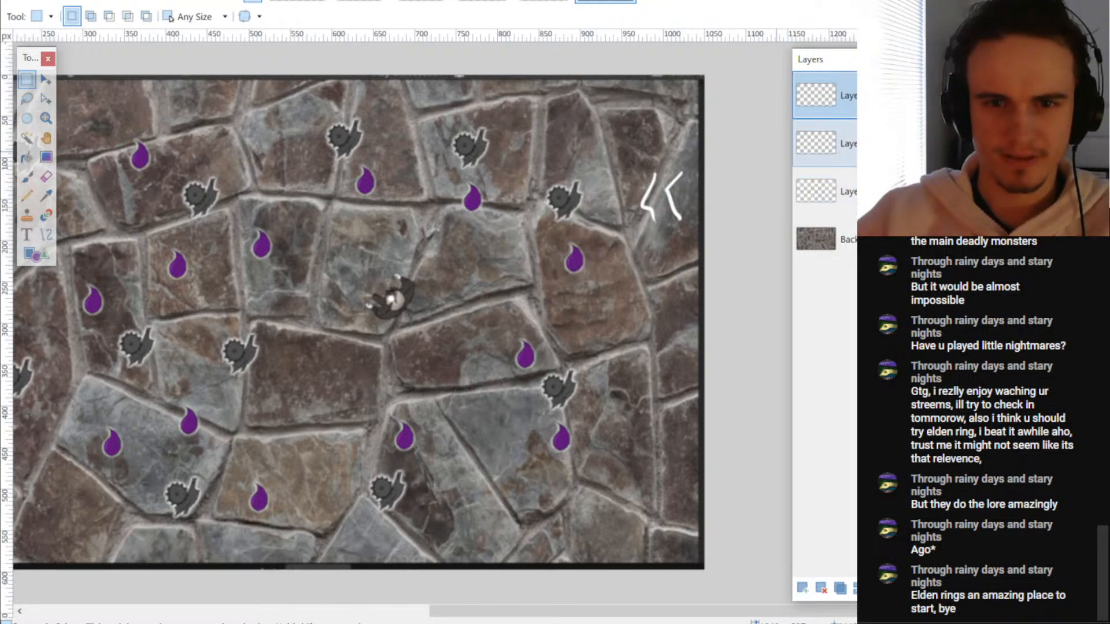
- Copy the whole purple drop icon image onto the new layer of the arena image and place it in the arena's upper-right corner
click(462, 2)
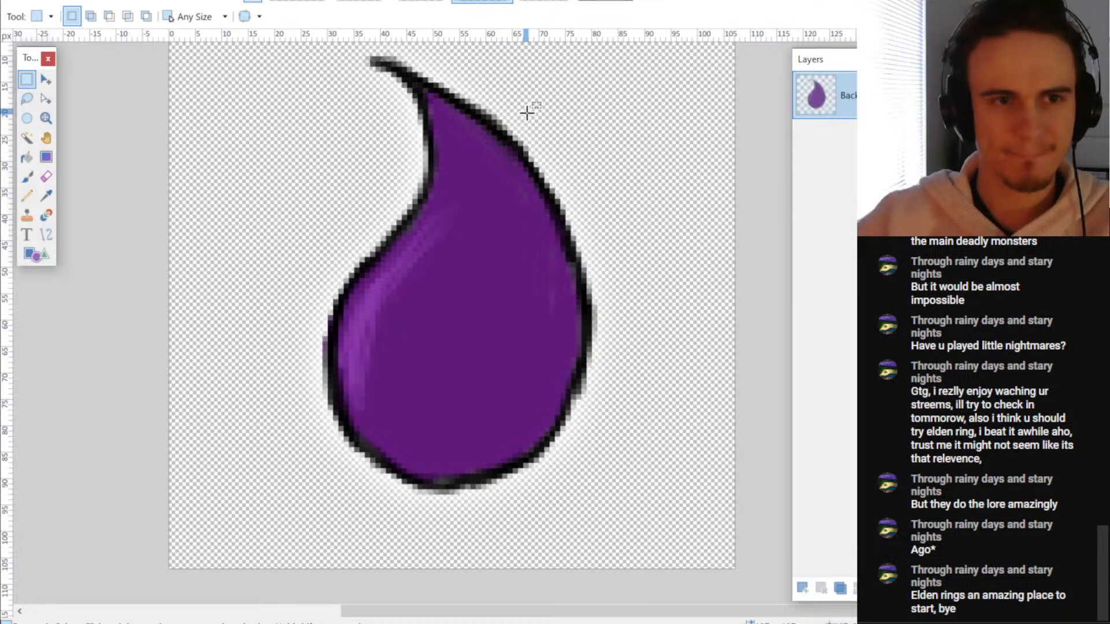
key(ctrl+a)
click(543, 3)
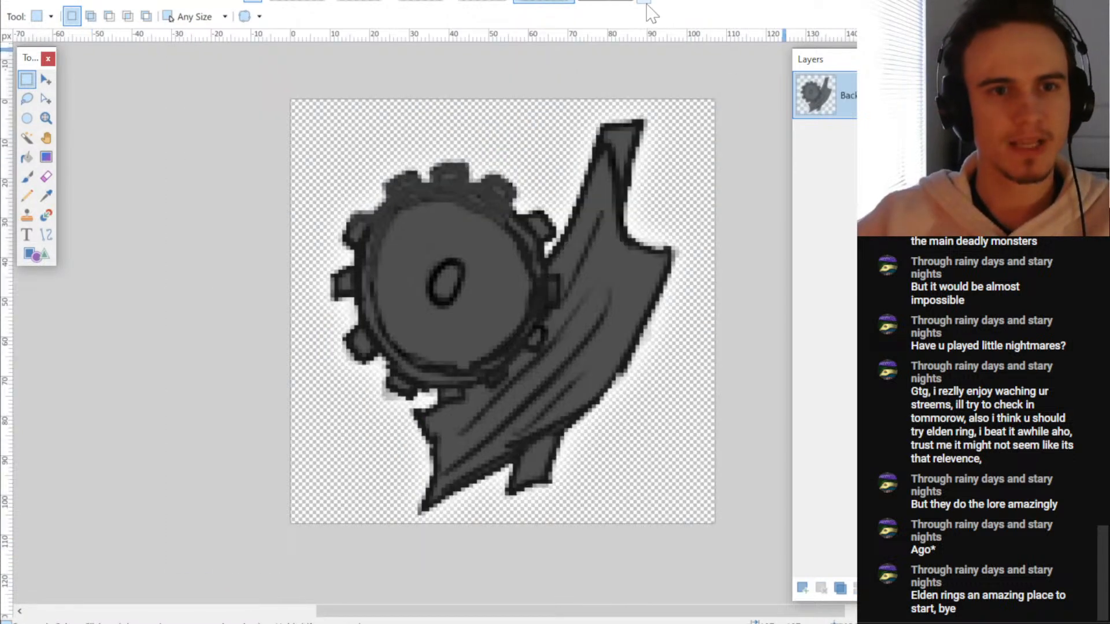
click(605, 3)
key(ctrl+v)
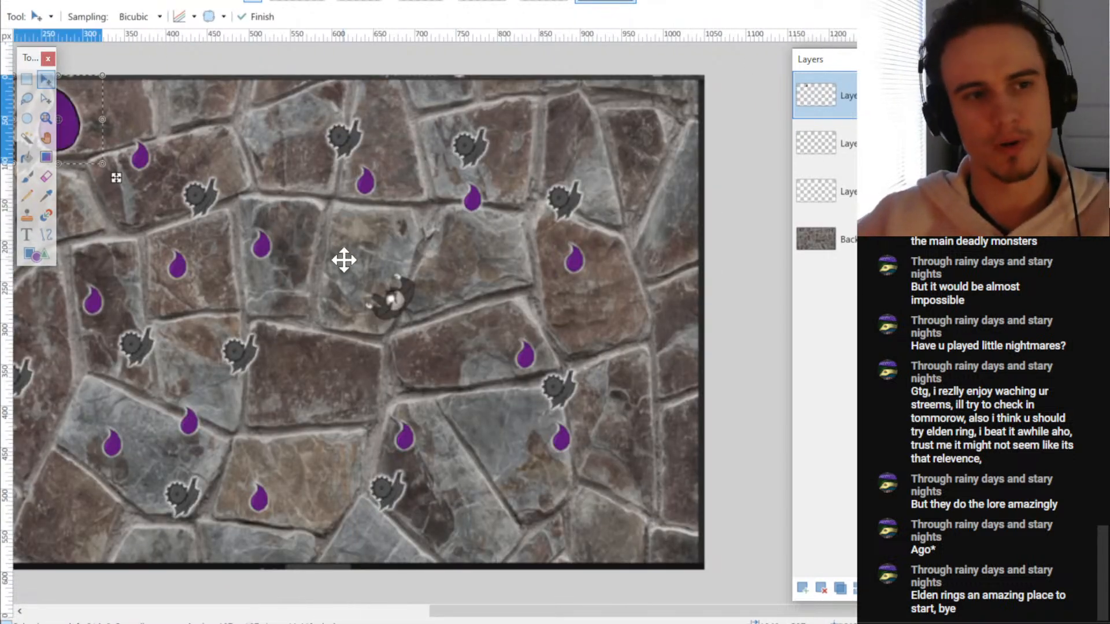
drag(109, 131, 676, 141)
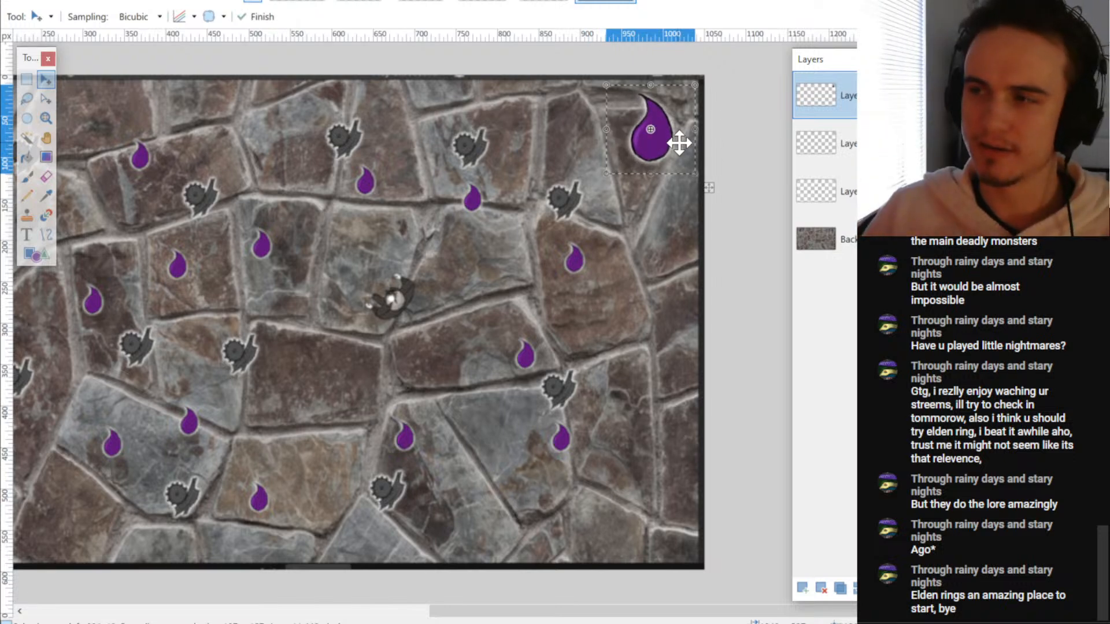
key(Return)
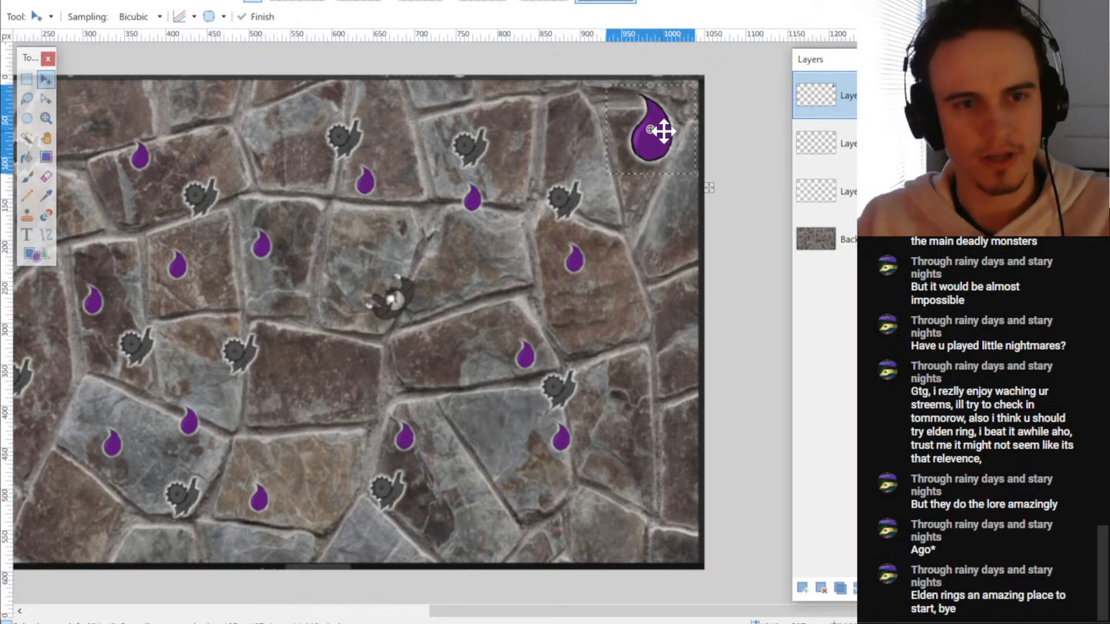
- Copy the whole gear-and-scrap icon image and paste it onto the purple drop's layer in the arena image
scroll(652, 129, up, 2)
click(543, 1)
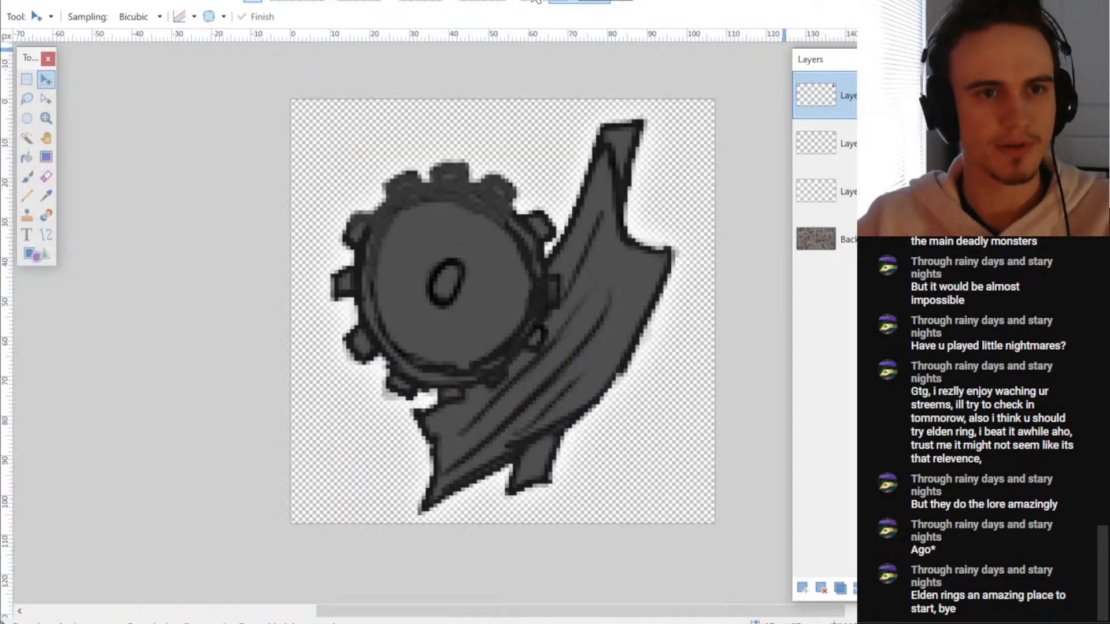
key(s)
key(ctrl+a)
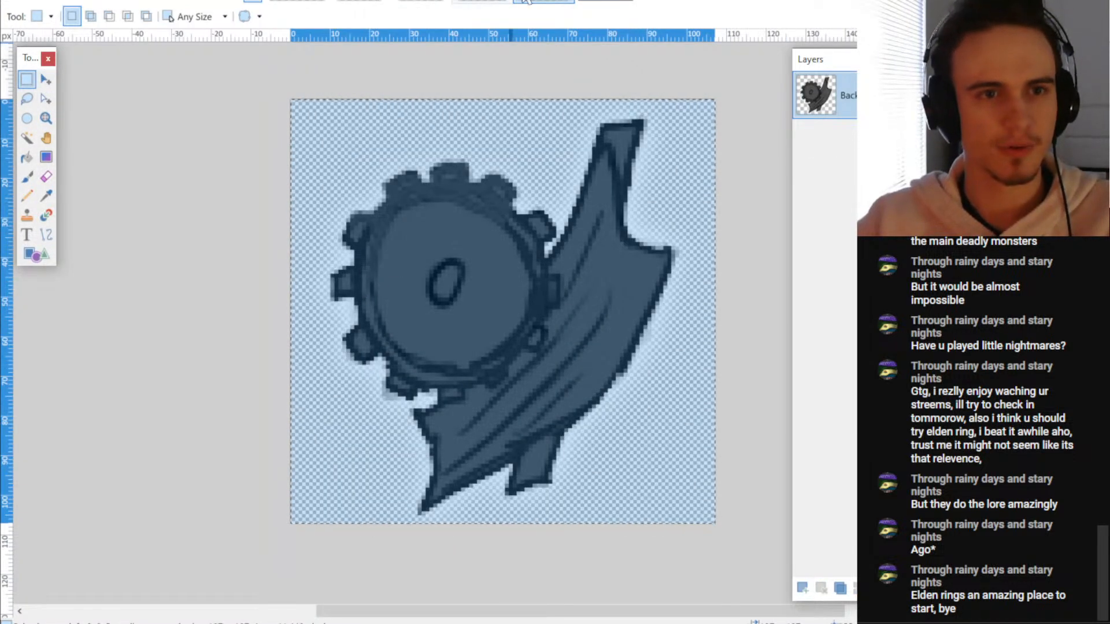
click(482, 2)
click(605, 2)
key(ctrl+v)
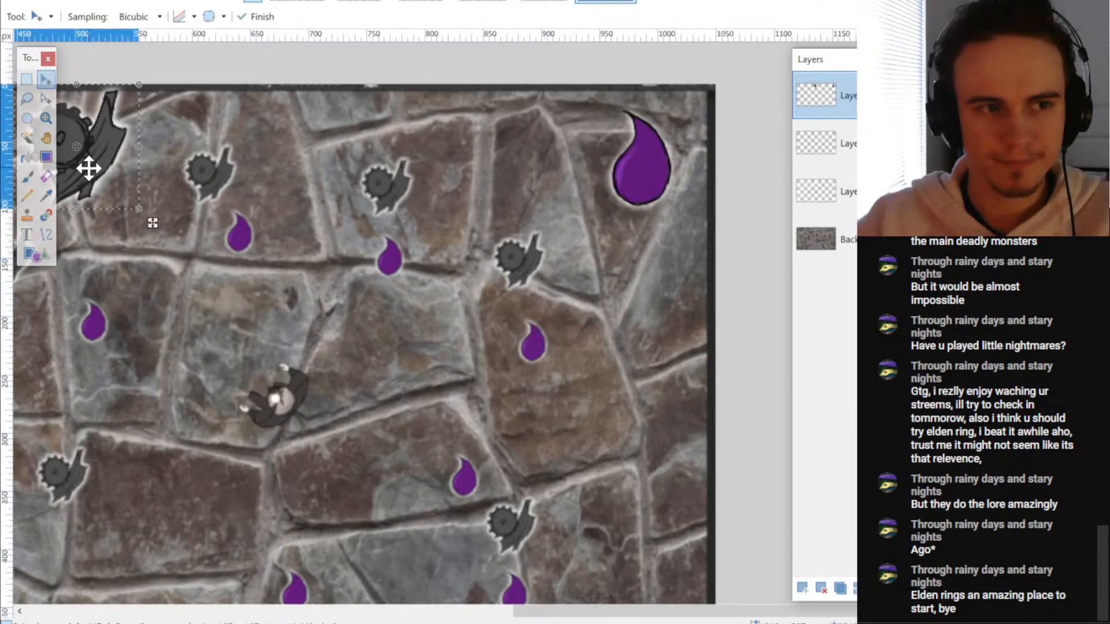
- Move the large gear-and-blade icon beside the large purple drop near the map's upper-right corner and deselect it
drag(87, 168, 553, 177)
key(ctrl+d)
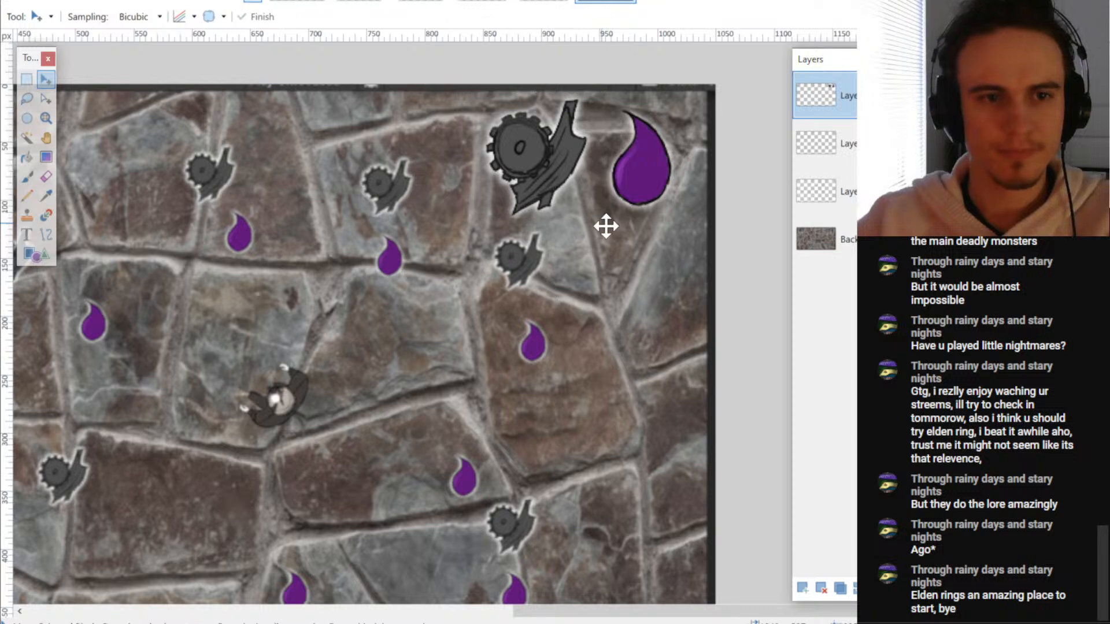
- On a new layer, brush a solid white circle at the lower-left edge of the large gear icon and of the large purple drop
scroll(601, 226, up, 1)
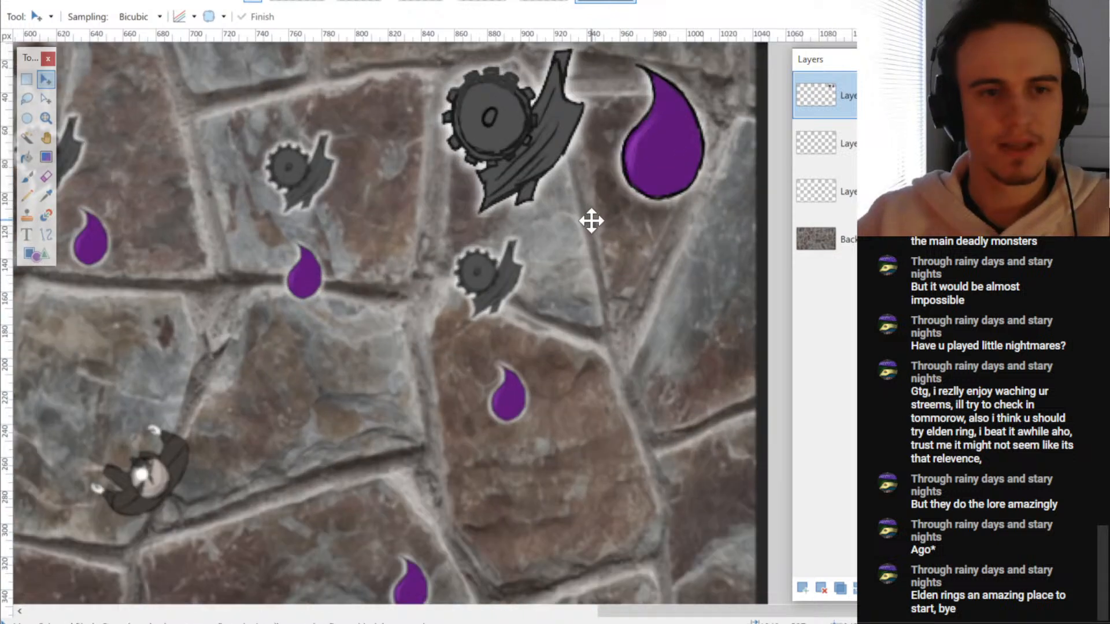
click(802, 588)
scroll(680, 436, up, 2)
scroll(539, 338, up, 1)
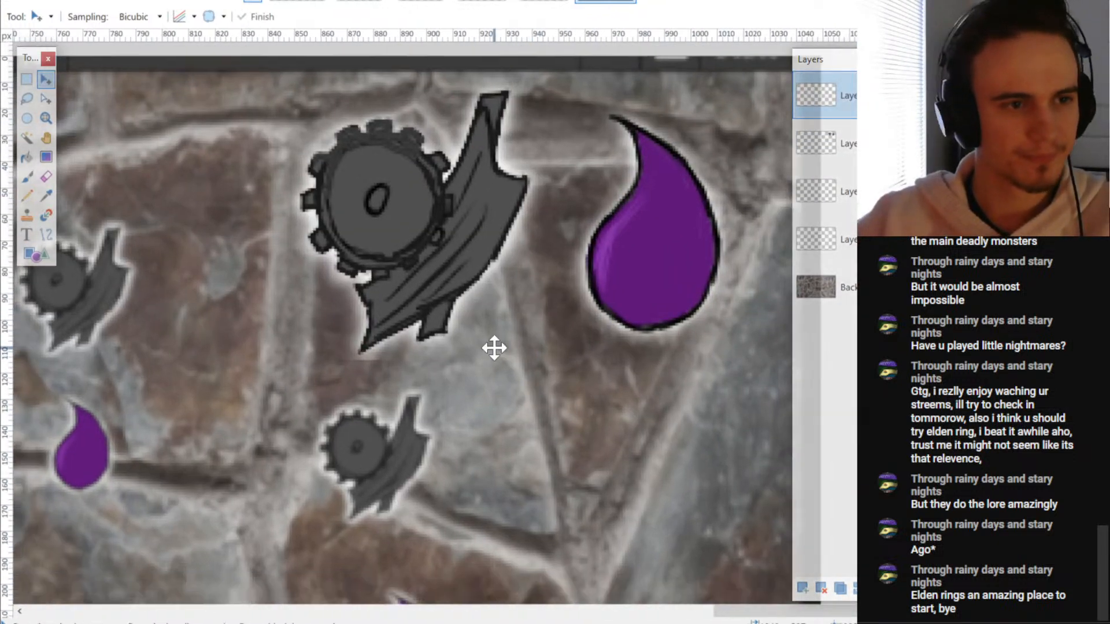
key(b)
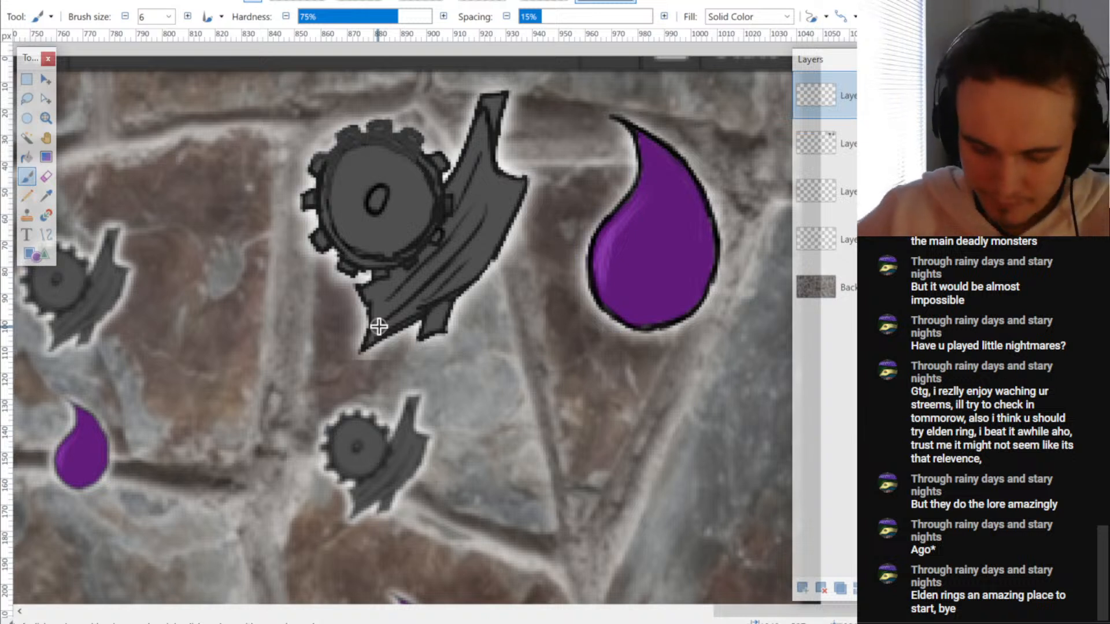
mouse_move(337, 281)
mouse_down()
mouse_move(327, 311)
mouse_move(321, 296)
mouse_move(334, 295)
mouse_move(325, 314)
mouse_move(344, 306)
mouse_move(343, 271)
mouse_up()
mouse_move(602, 312)
mouse_down()
mouse_move(582, 295)
mouse_move(604, 314)
mouse_move(611, 295)
mouse_move(598, 274)
mouse_move(590, 295)
mouse_move(605, 294)
mouse_move(611, 310)
mouse_move(624, 286)
mouse_up()
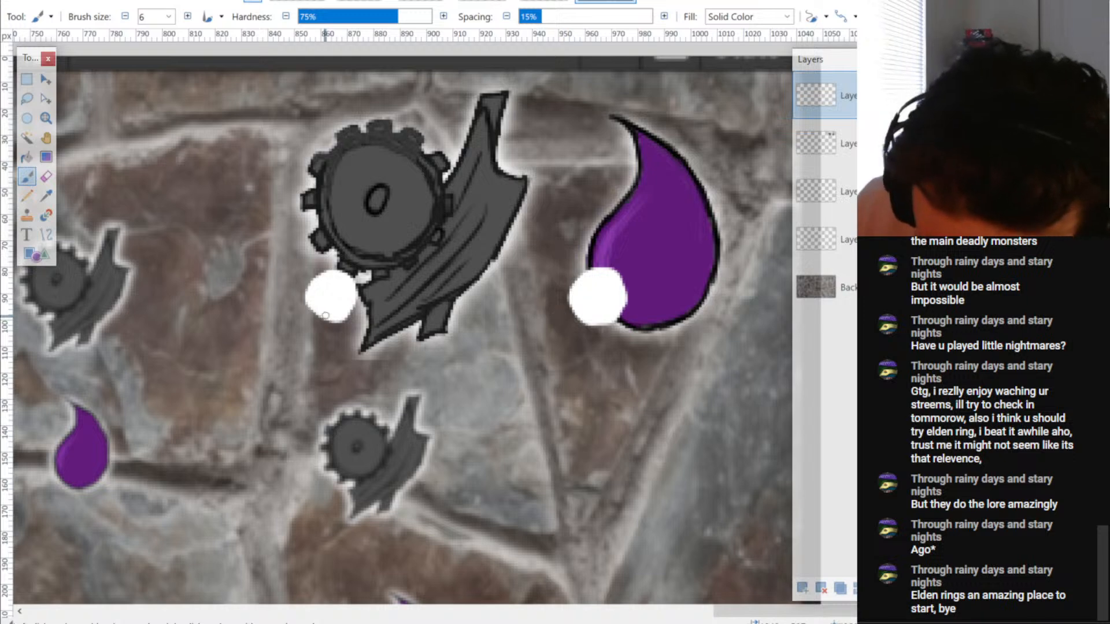
mouse_move(326, 315)
mouse_down()
mouse_move(319, 278)
mouse_move(347, 305)
mouse_move(341, 275)
mouse_move(336, 312)
mouse_up()
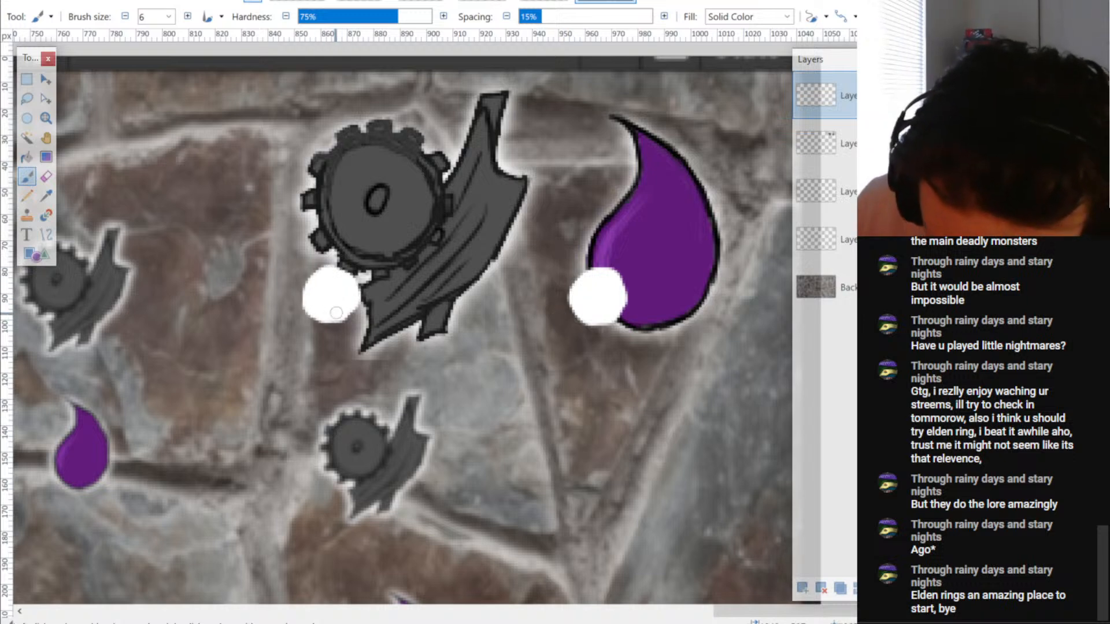
- Try white freehand dividing lines down and across the whole map, undoing each one
scroll(366, 290, down, 1)
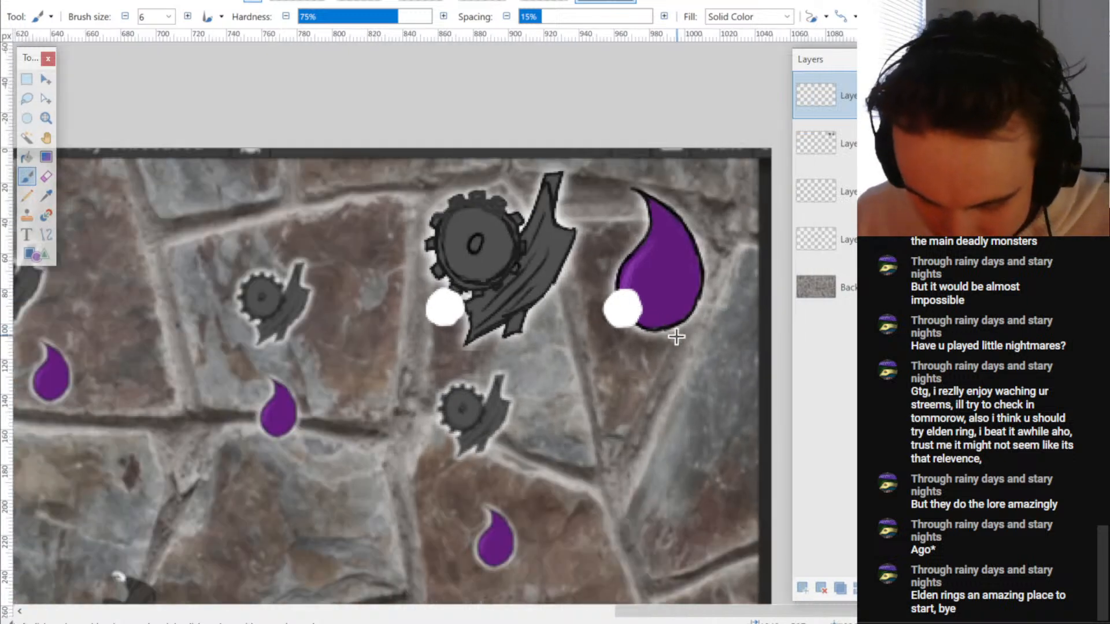
scroll(388, 303, right, 2)
scroll(502, 274, down, 3)
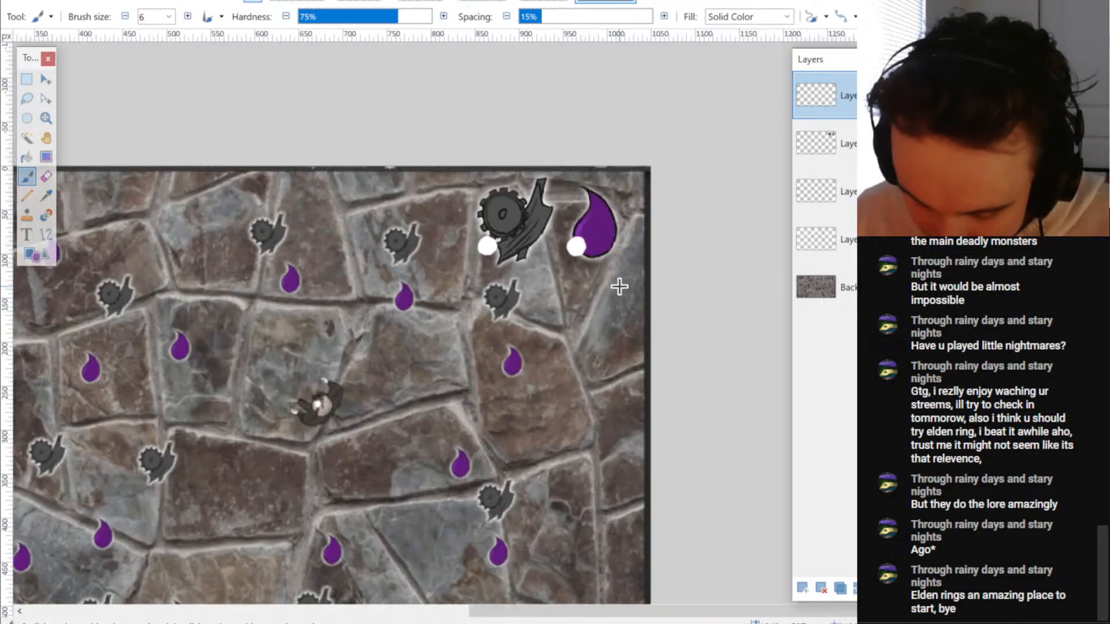
scroll(617, 285, down, 3)
scroll(585, 367, up, 2)
drag(663, 371, 704, 336)
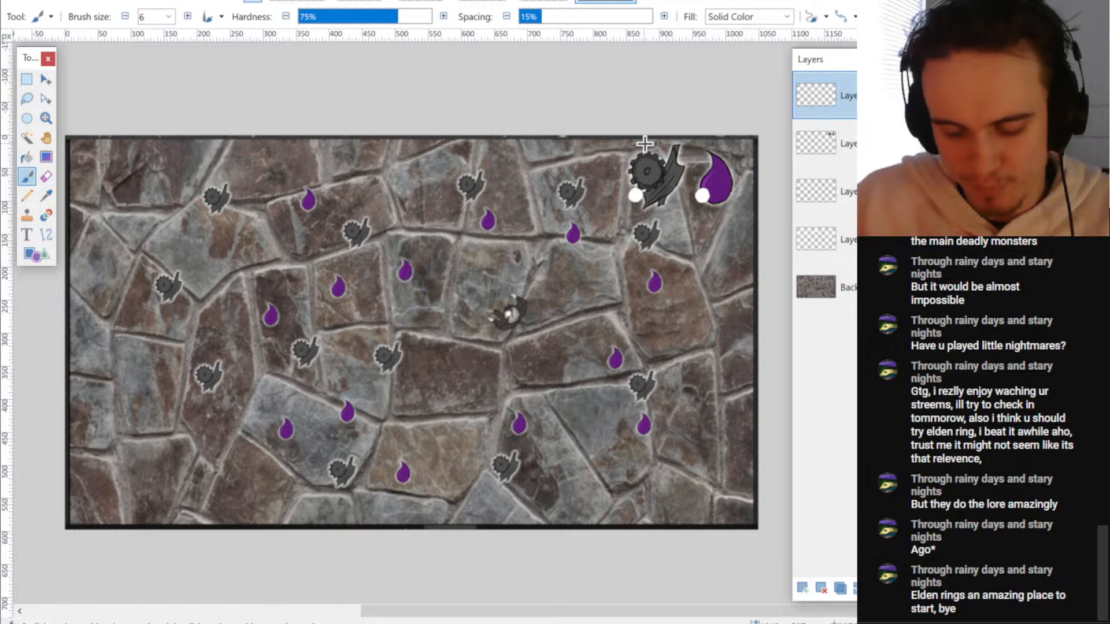
key(ctrl+z)
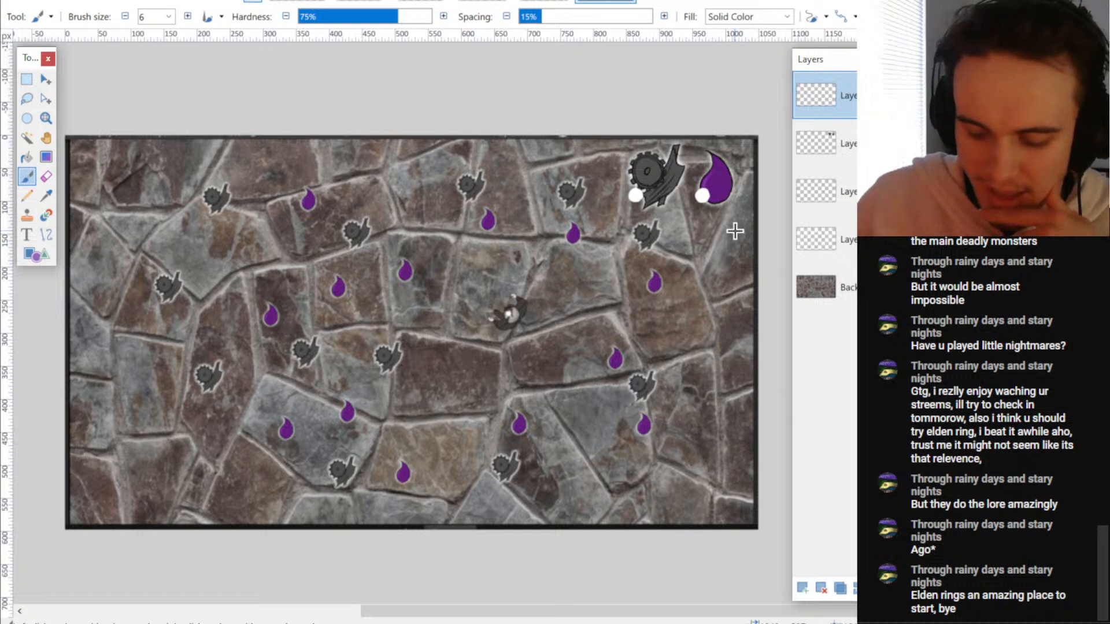
drag(604, 129, 589, 487)
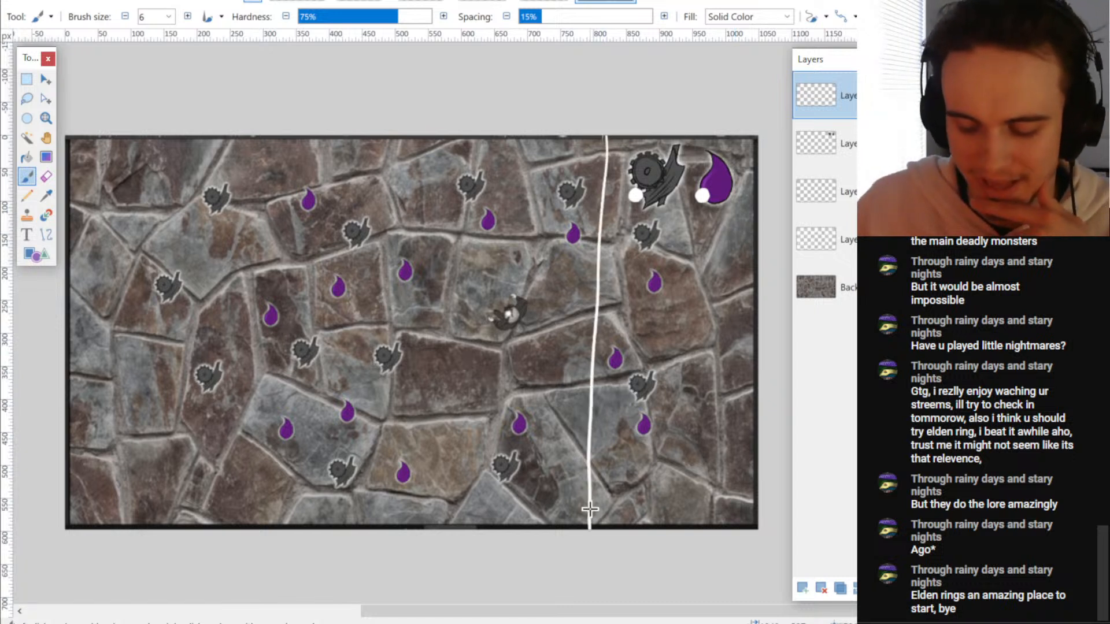
key(ctrl+z)
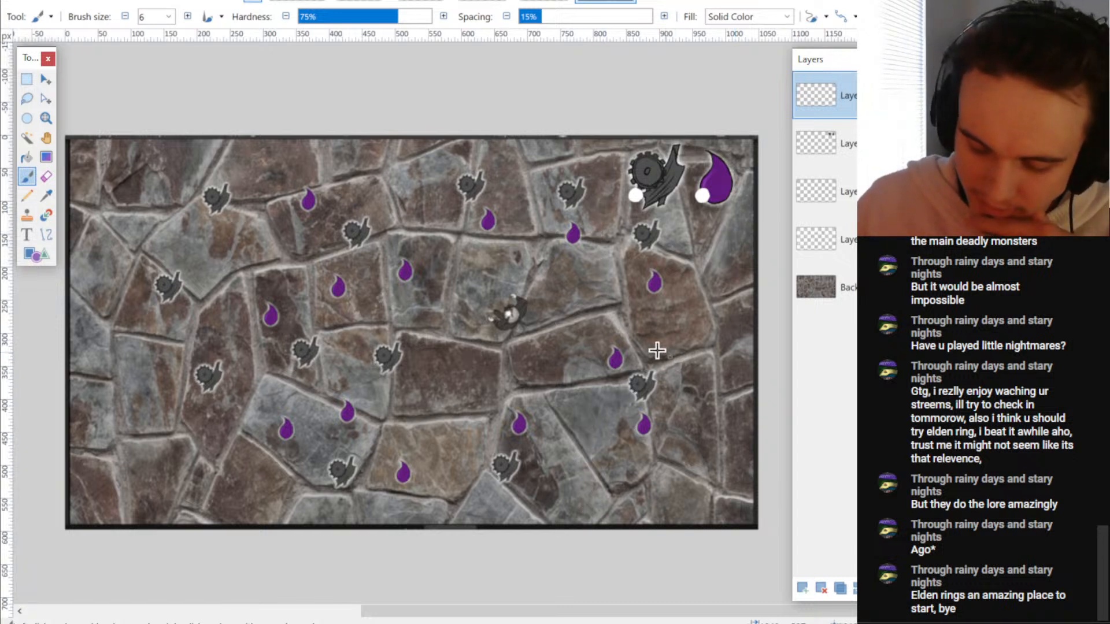
mouse_move(63, 218)
mouse_down()
mouse_move(578, 224)
mouse_move(769, 247)
mouse_up()
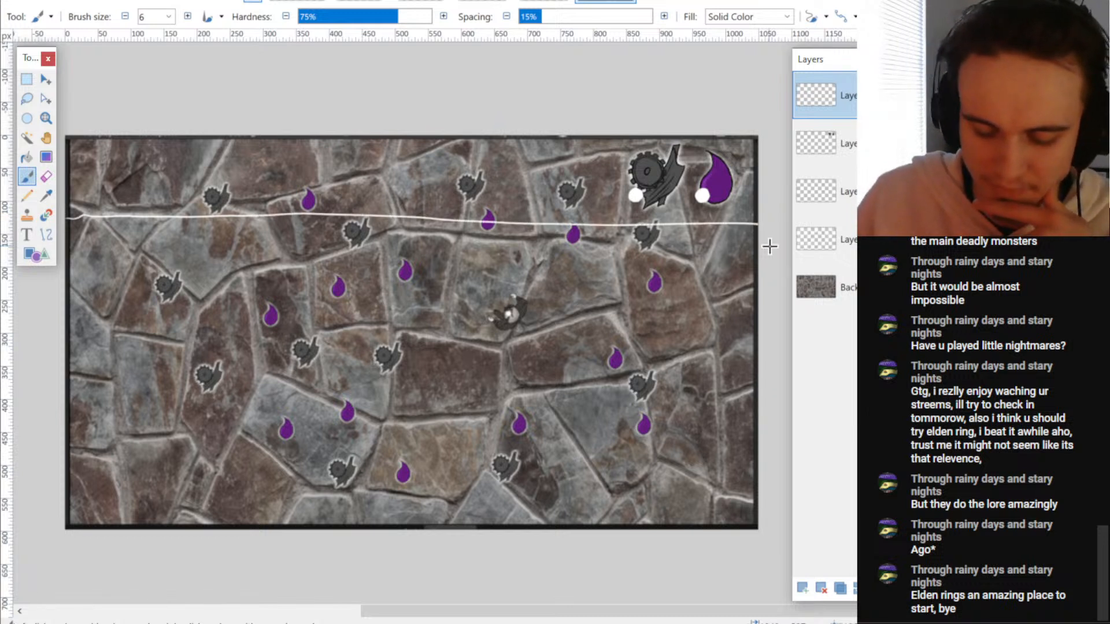
key(ctrl+z)
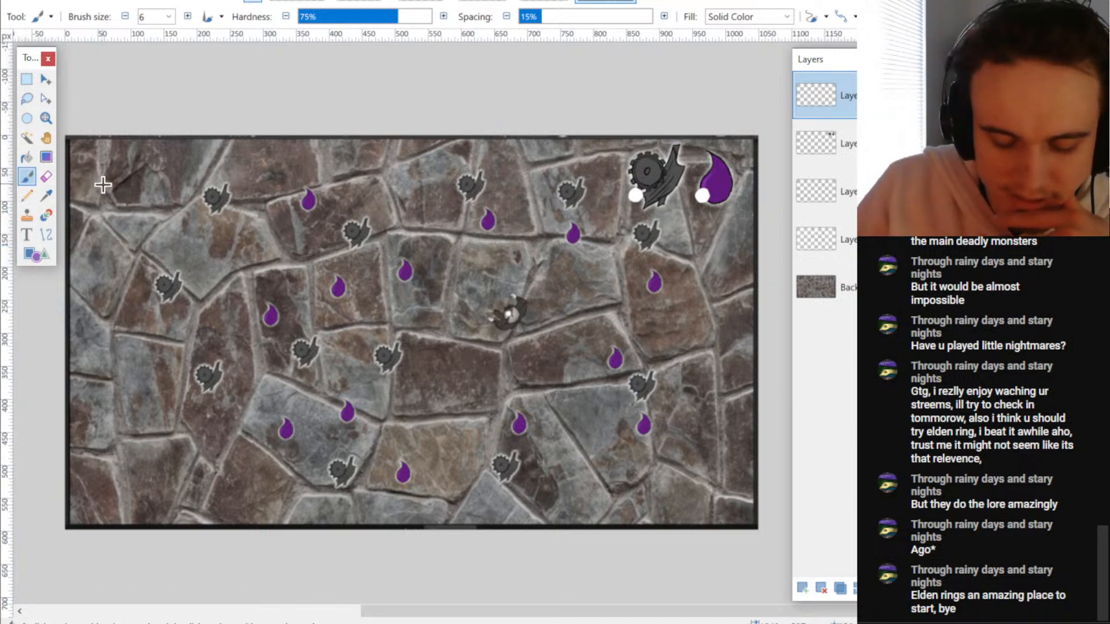
- Try a white freehand outline around the two large icons in the map's upper-right corner, and undo it
drag(110, 196, 110, 170)
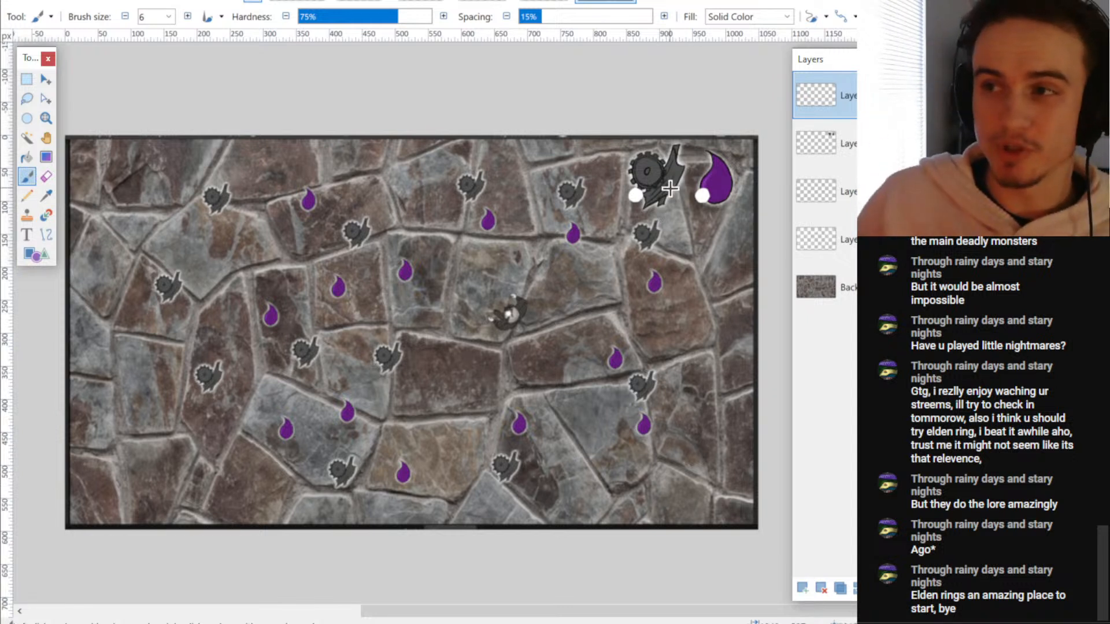
drag(578, 203, 758, 225)
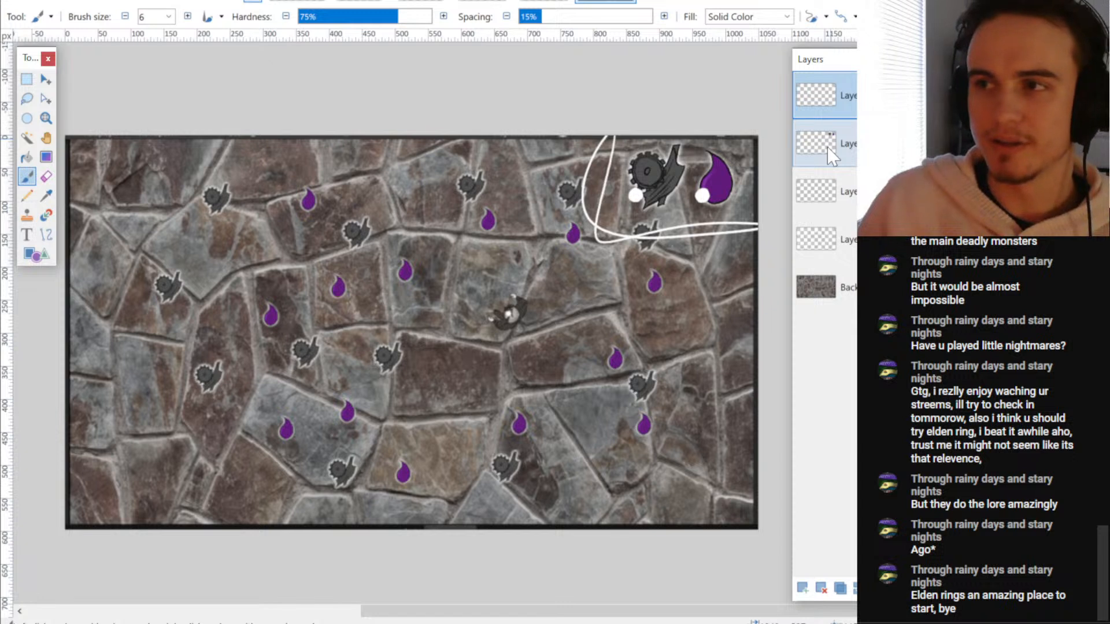
key(ctrl+z)
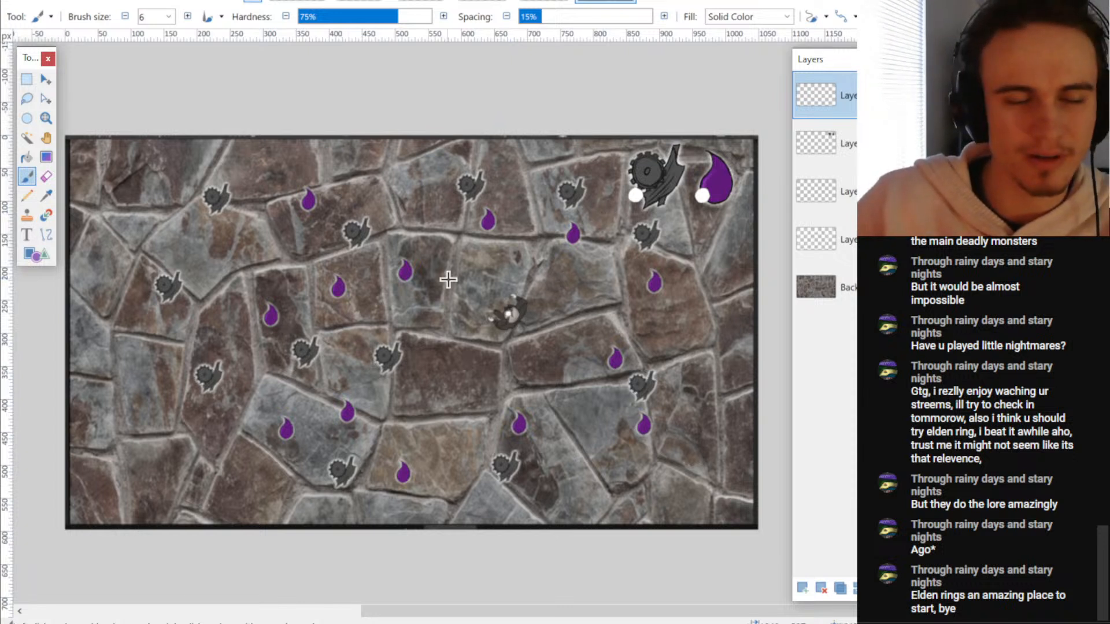
- Draw a thin black horizontal line beneath the two large icons
drag(456, 275, 509, 276)
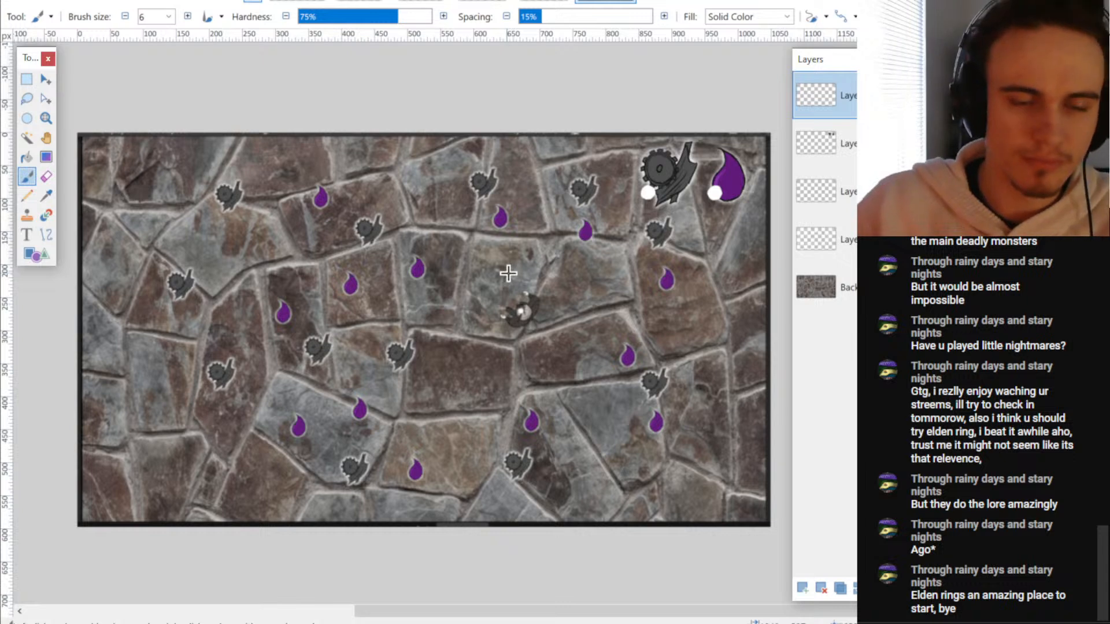
scroll(706, 245, up, 3)
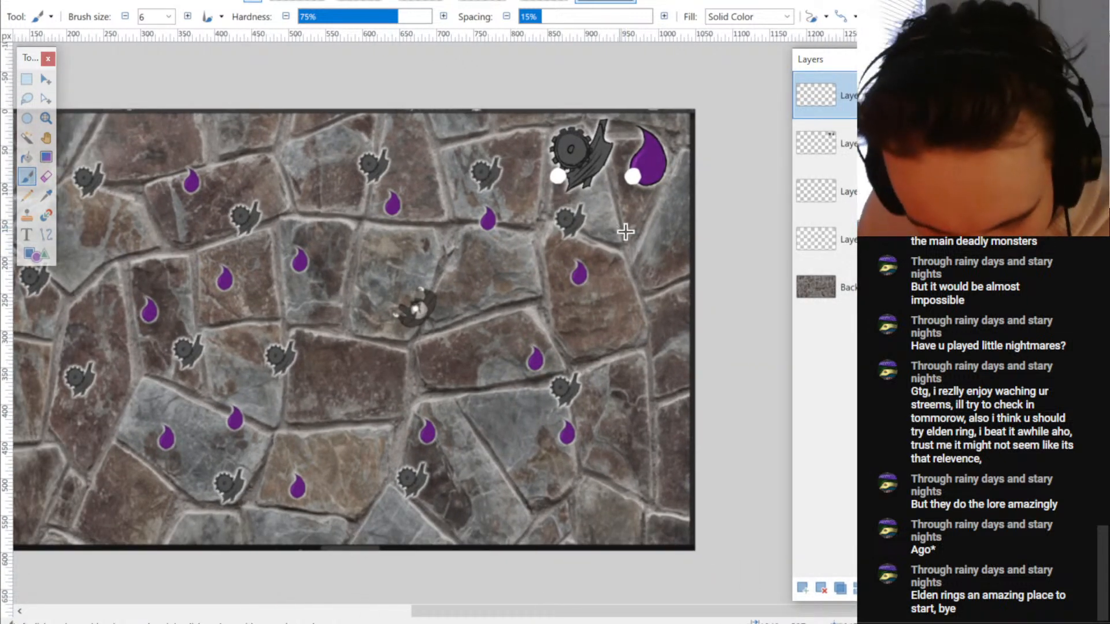
mouse_move(564, 221)
mouse_down()
mouse_move(611, 205)
mouse_move(676, 237)
mouse_up()
- Sketch a black round shape with a small notch over the small purple drop below the line
scroll(711, 307, up, 3)
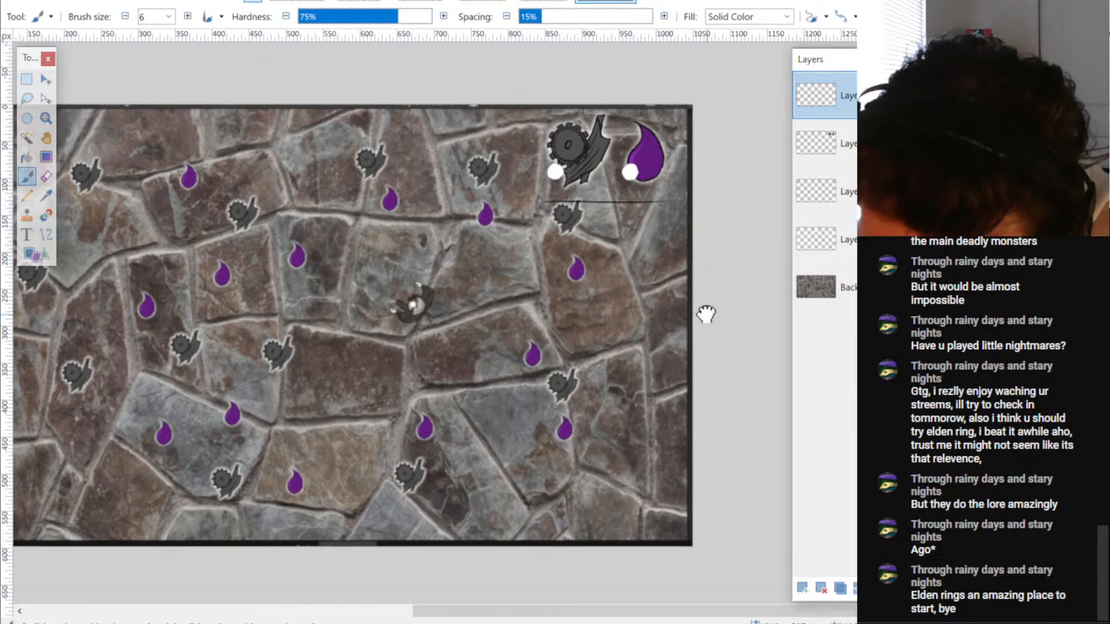
scroll(675, 236, up, 2)
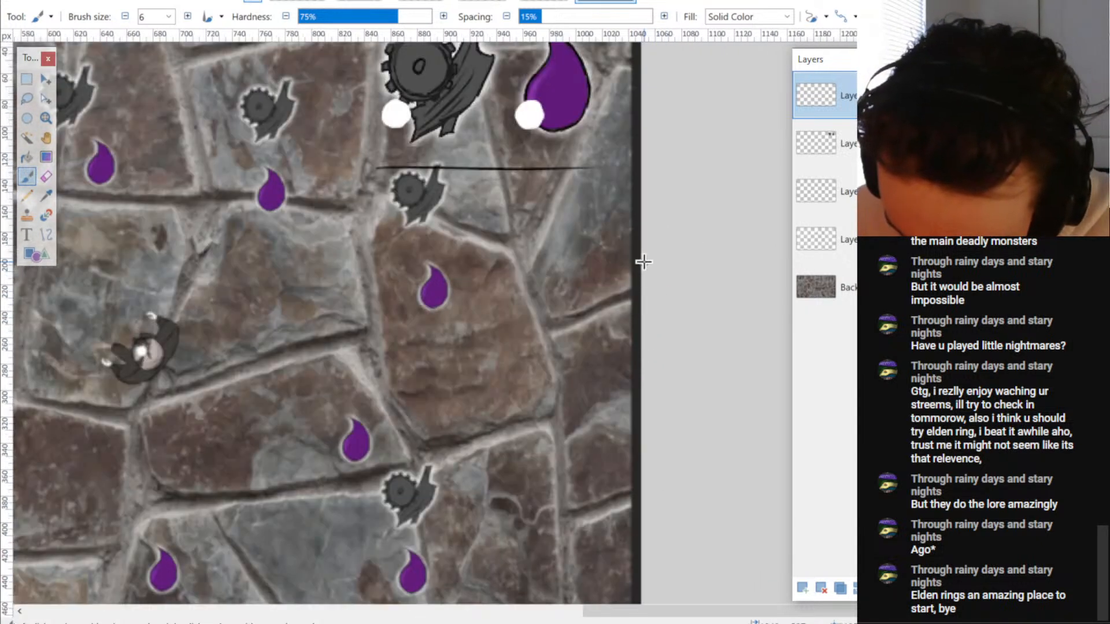
mouse_move(422, 280)
mouse_down()
mouse_move(387, 246)
mouse_move(429, 231)
mouse_move(424, 299)
mouse_move(451, 267)
mouse_up()
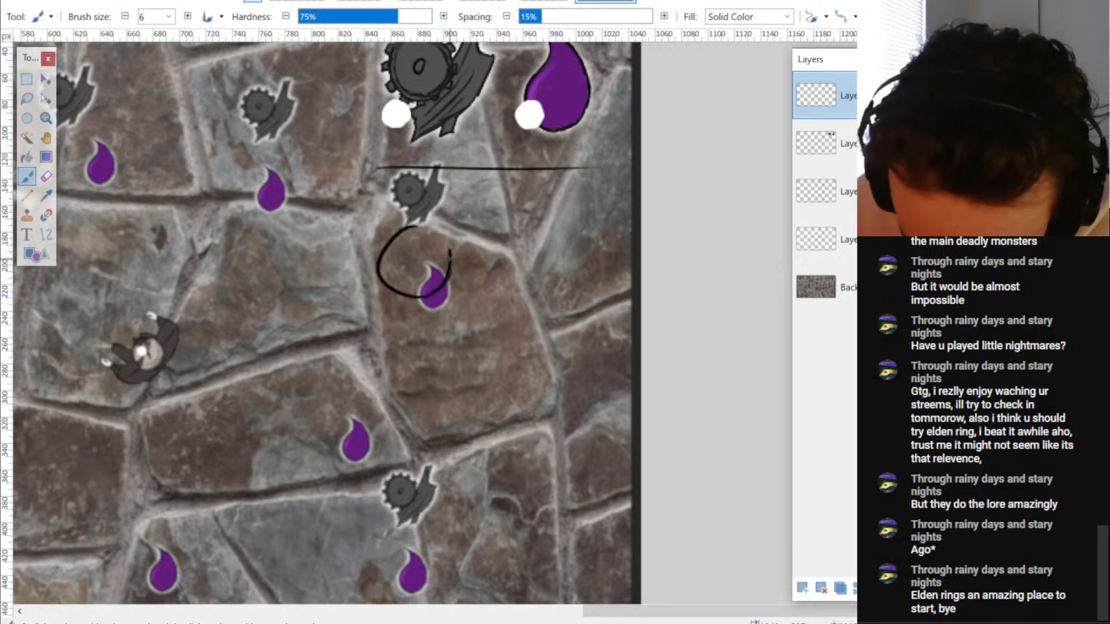
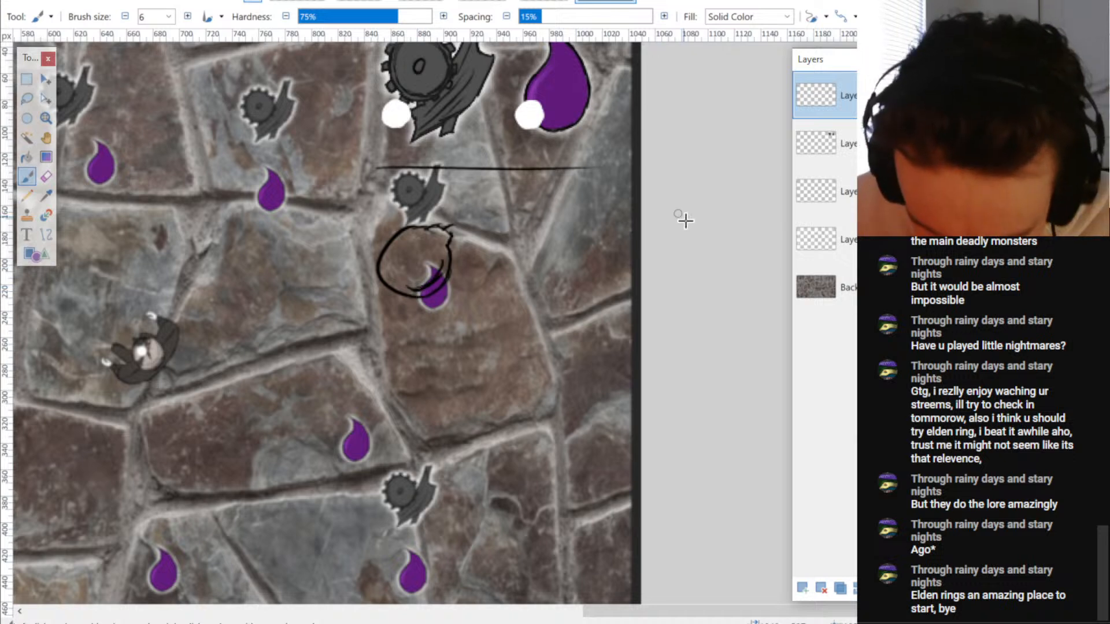
- Try crossing vertical and horizontal black lines through the area beneath the large icons, and undo them
scroll(587, 321, down, 2)
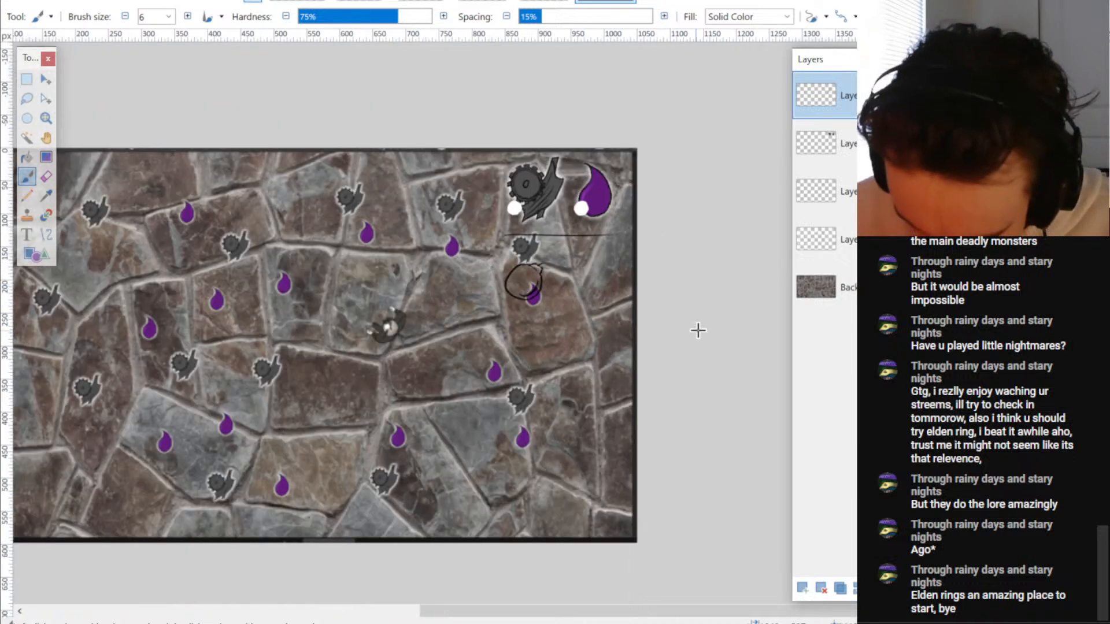
scroll(696, 347, down, 2)
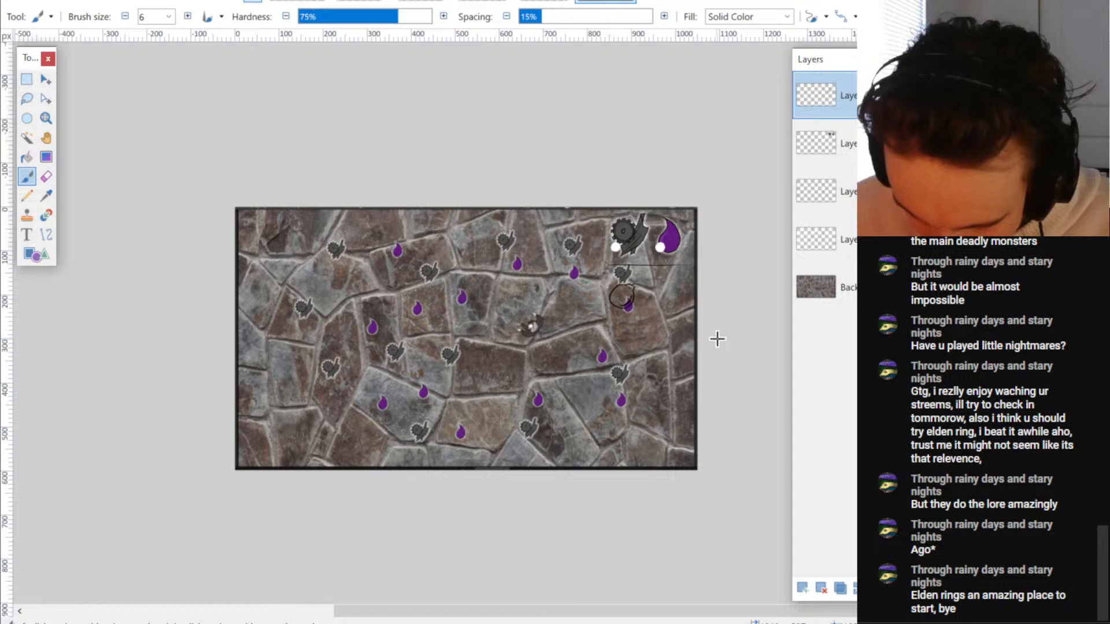
scroll(716, 326, up, 3)
mouse_move(716, 324)
mouse_down()
mouse_move(651, 317)
mouse_move(664, 347)
mouse_up()
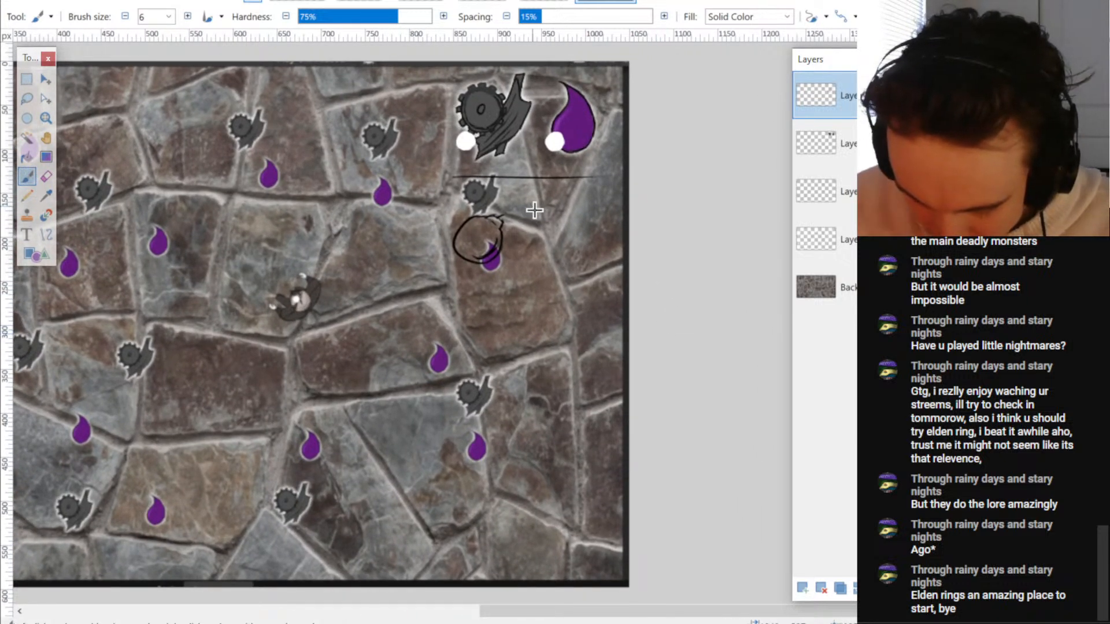
drag(529, 209, 525, 498)
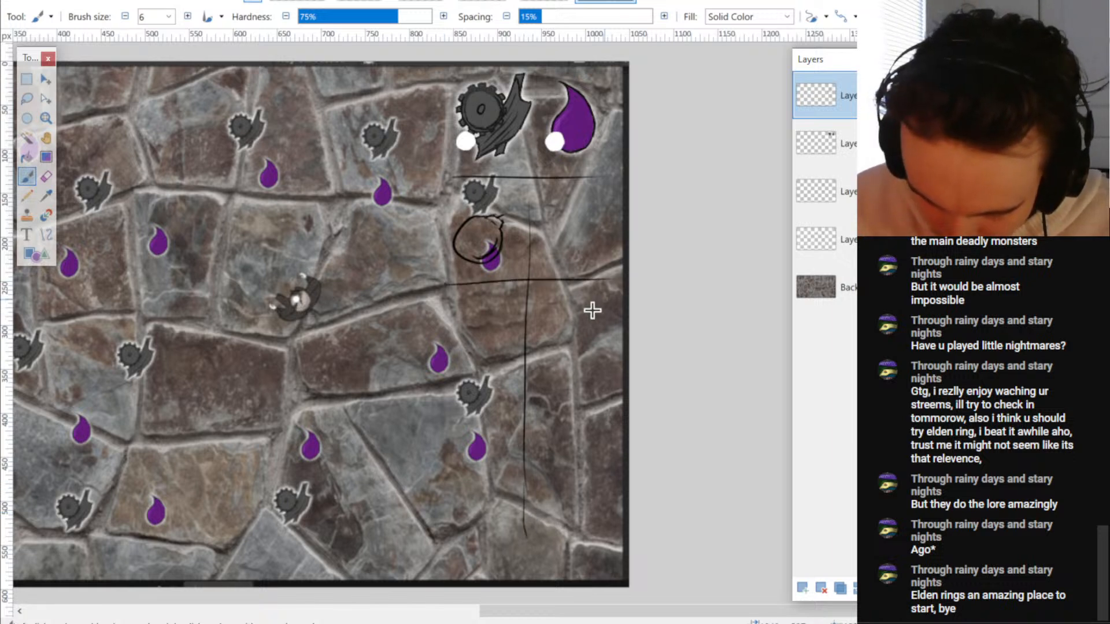
scroll(574, 288, up, 1)
key(ctrl+z)
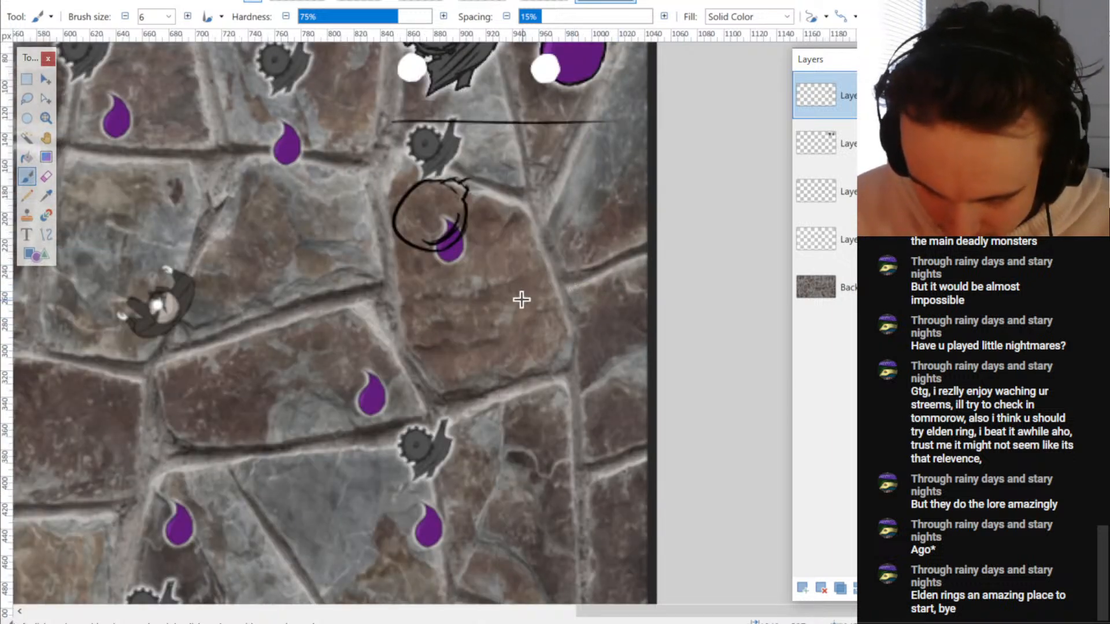
- Draw a black freehand square around the sketched round shape
mouse_move(379, 162)
mouse_down()
mouse_move(375, 280)
mouse_move(498, 281)
mouse_up()
mouse_move(373, 157)
mouse_down()
mouse_move(516, 168)
mouse_move(509, 157)
mouse_move(501, 283)
mouse_up()
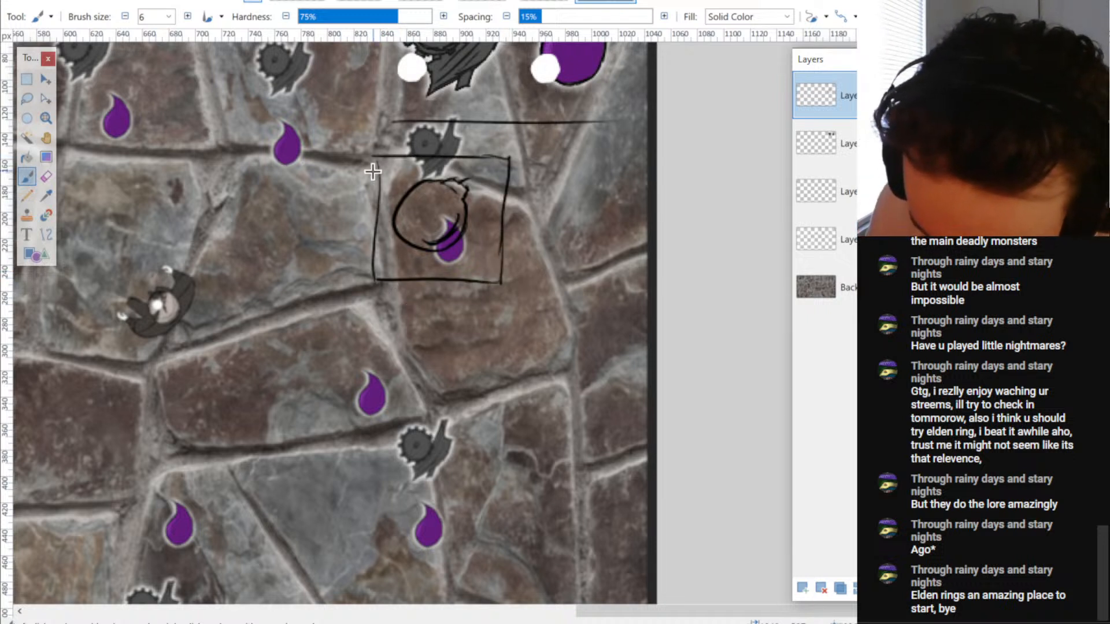
- Select the area around the sketched square and round shape, delete the sketch, and deselect
scroll(666, 283, down, 2)
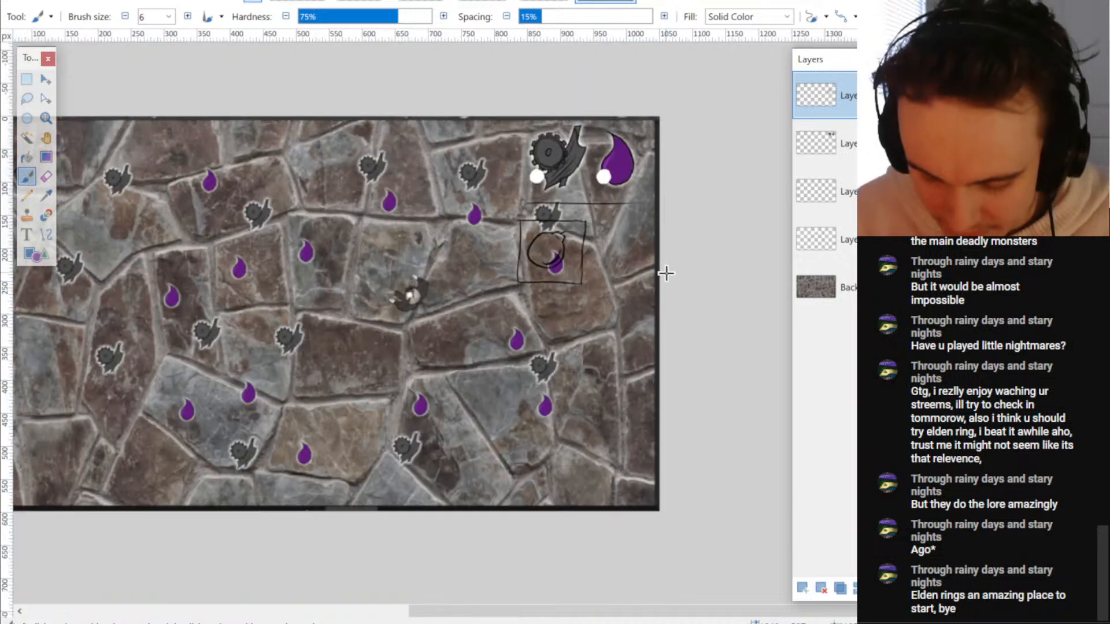
drag(546, 365, 612, 351)
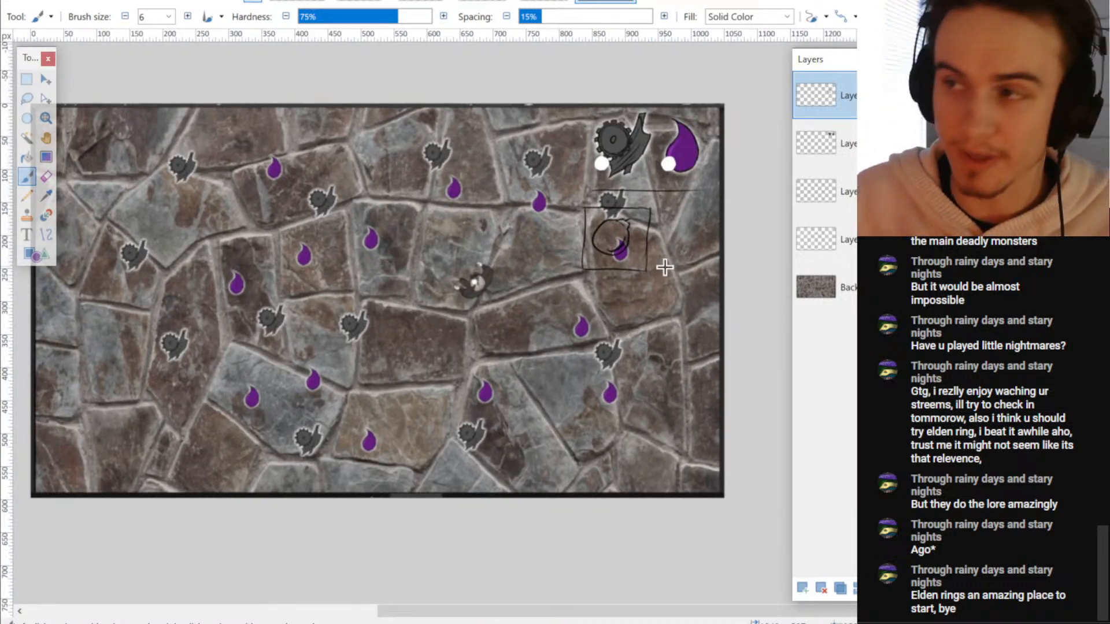
scroll(660, 241, up, 1)
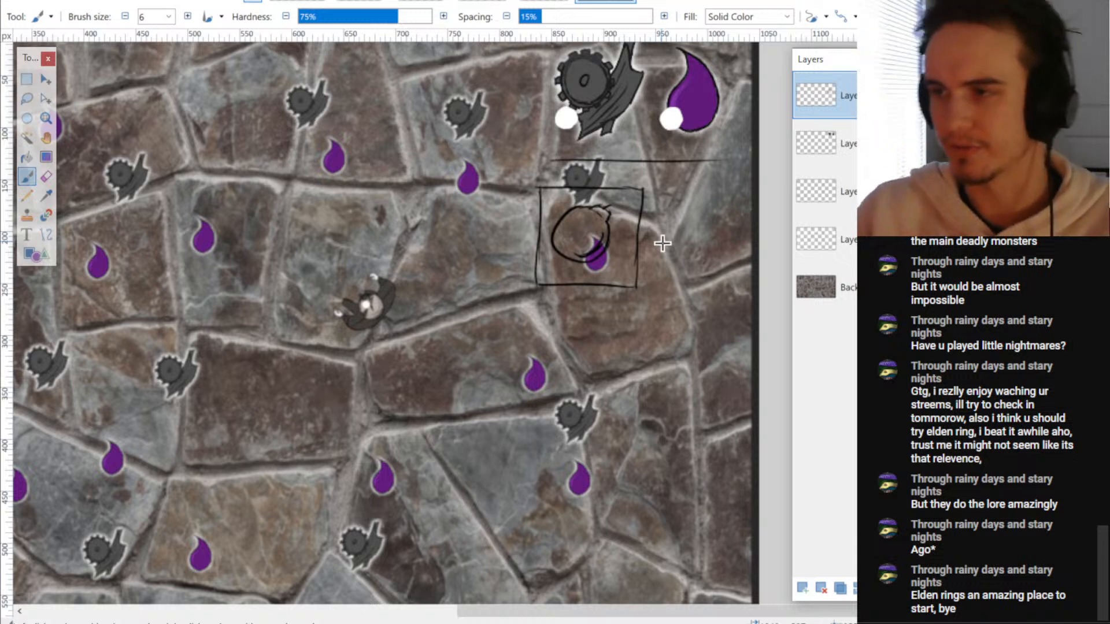
scroll(632, 237, up, 3)
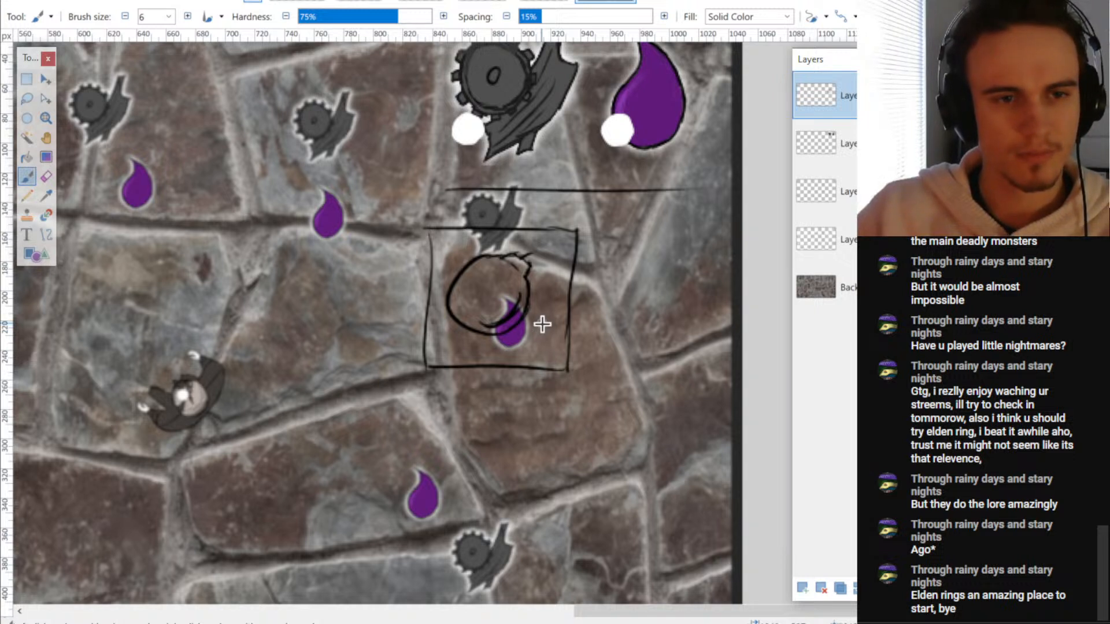
key(s)
mouse_move(400, 213)
mouse_down()
mouse_move(528, 360)
mouse_move(580, 373)
mouse_up()
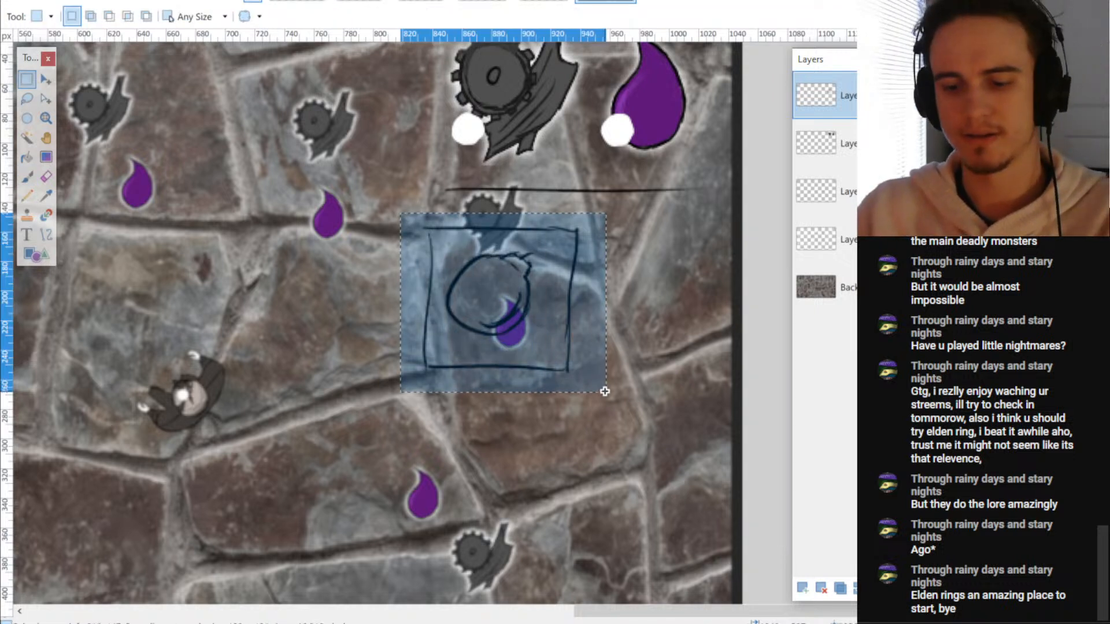
key(Delete)
key(ctrl+d)
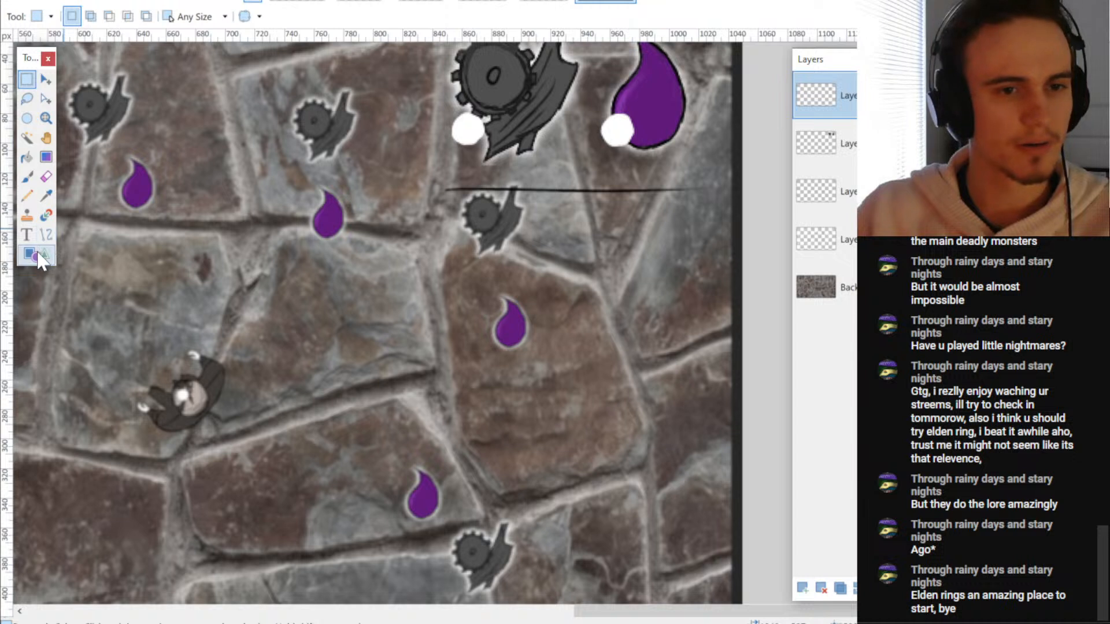
- Draw two side-by-side black freehand squares below the horizontal line with the size 6 brush
key(b)
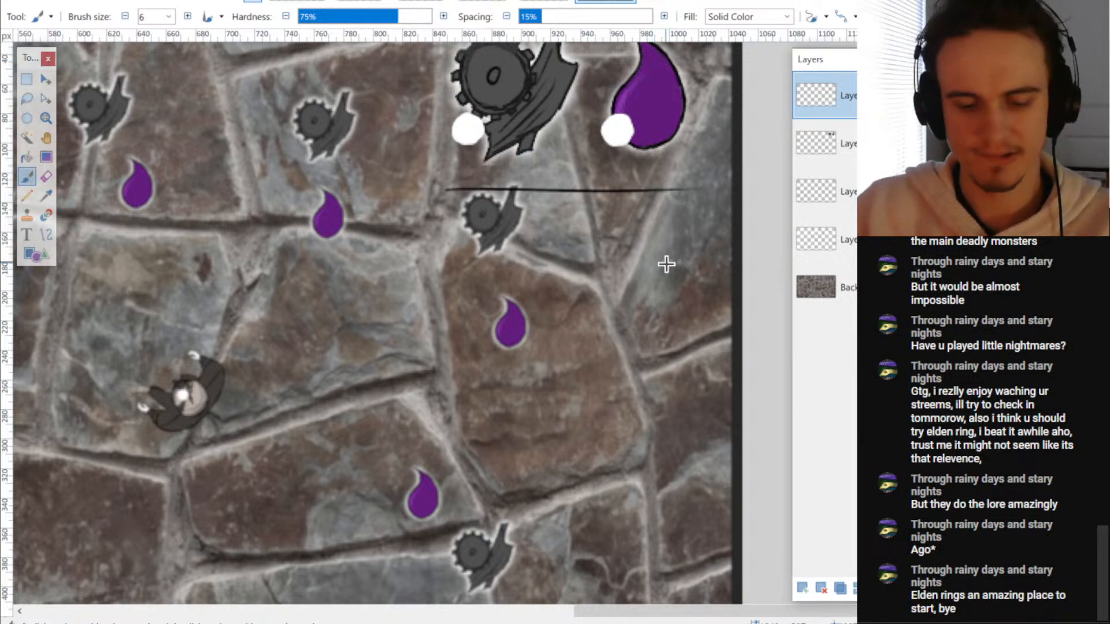
mouse_move(598, 218)
mouse_down()
mouse_move(590, 310)
mouse_move(676, 304)
mouse_up()
mouse_move(624, 220)
mouse_down()
mouse_move(702, 219)
mouse_move(691, 311)
mouse_up()
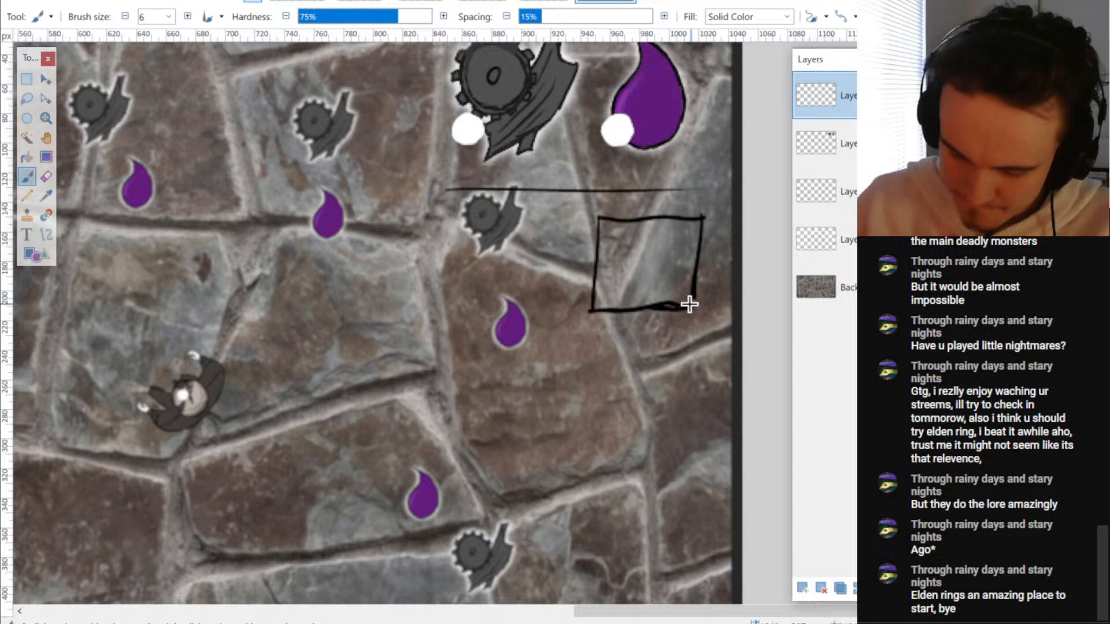
mouse_move(571, 214)
mouse_down()
mouse_move(567, 308)
mouse_move(468, 313)
mouse_move(590, 299)
mouse_move(460, 304)
mouse_move(467, 217)
mouse_move(572, 210)
mouse_move(571, 302)
mouse_up()
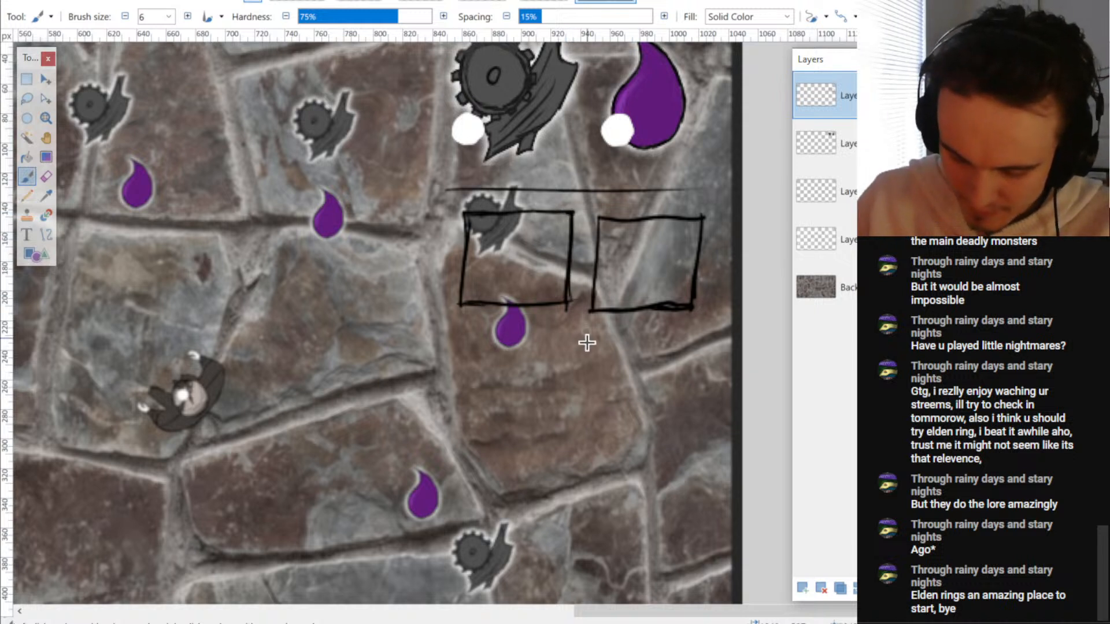
- Draw a second row of two black freehand squares directly beneath the first row, and touch up the left one's lower edge
drag(589, 367, 588, 419)
mouse_move(587, 334)
mouse_down()
mouse_move(702, 335)
mouse_move(683, 414)
mouse_up()
drag(597, 415, 682, 421)
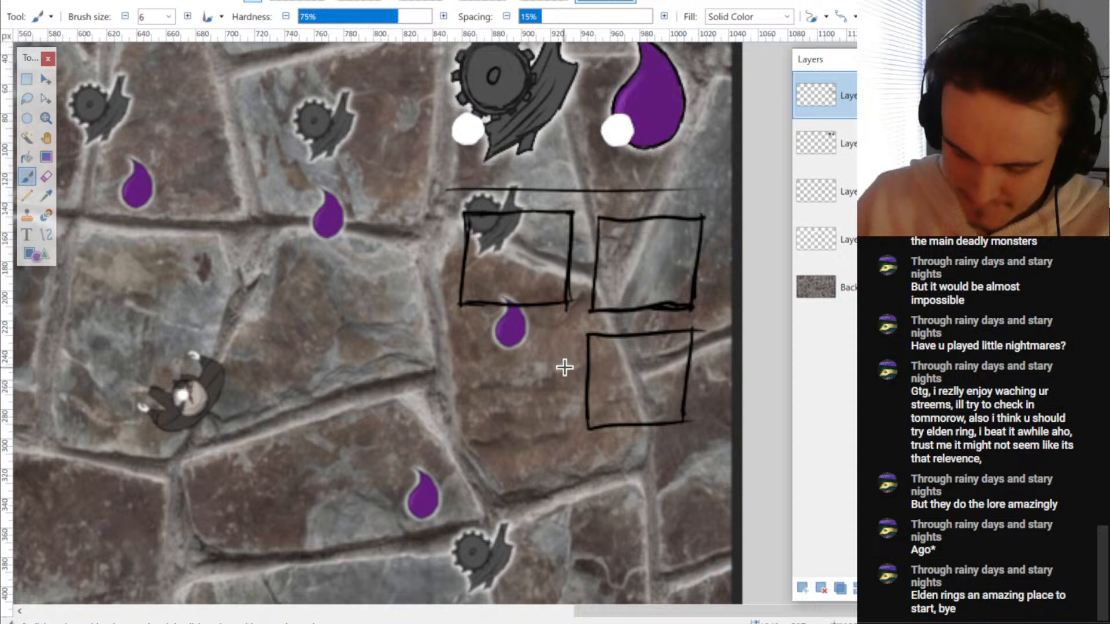
drag(564, 338, 556, 425)
drag(456, 339, 563, 337)
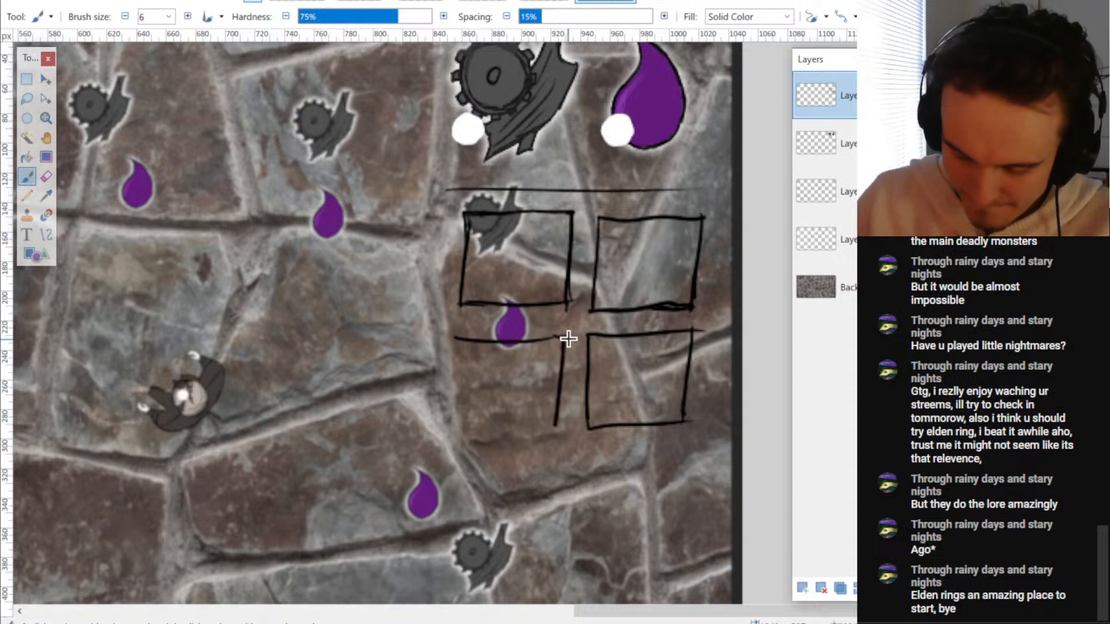
mouse_move(457, 337)
mouse_down()
mouse_move(454, 429)
mouse_move(557, 426)
mouse_up()
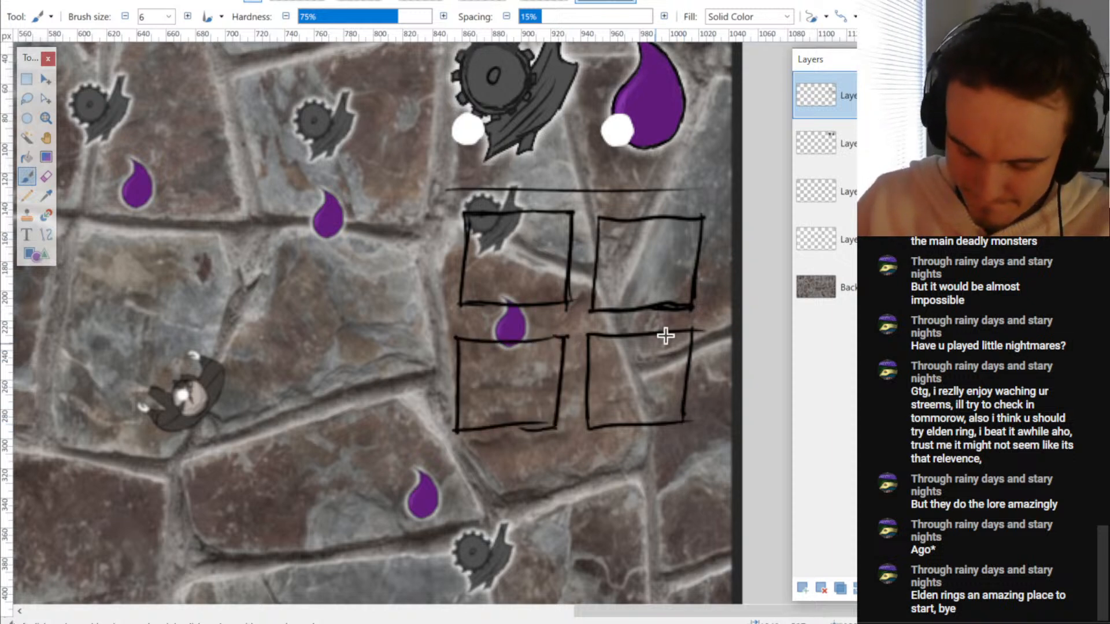
scroll(664, 335, down, 3)
scroll(659, 354, up, 4)
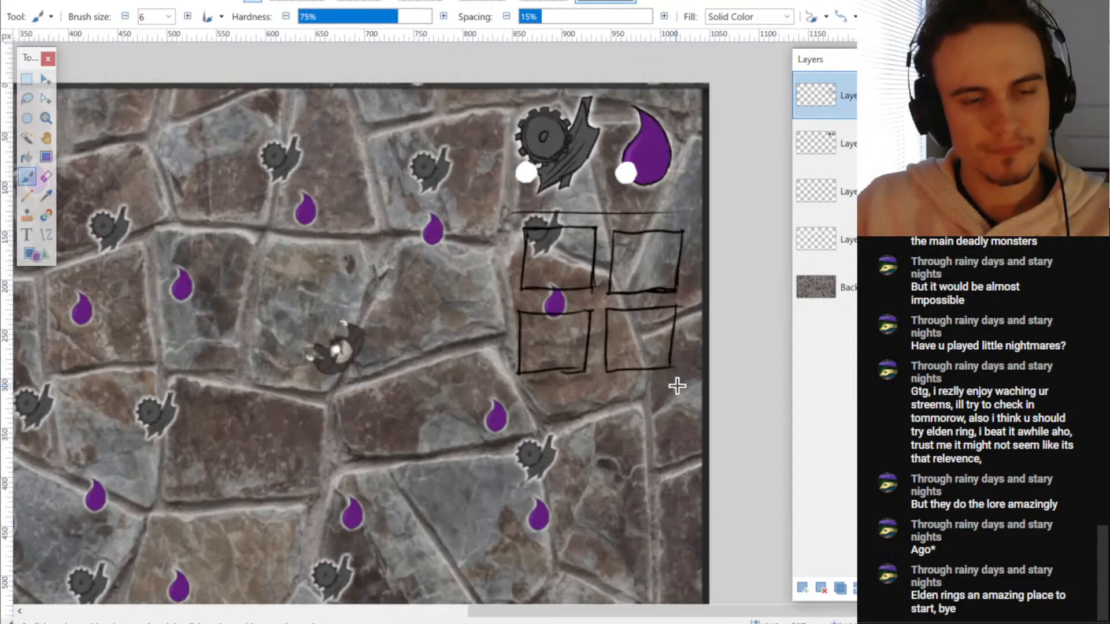
drag(483, 372, 520, 370)
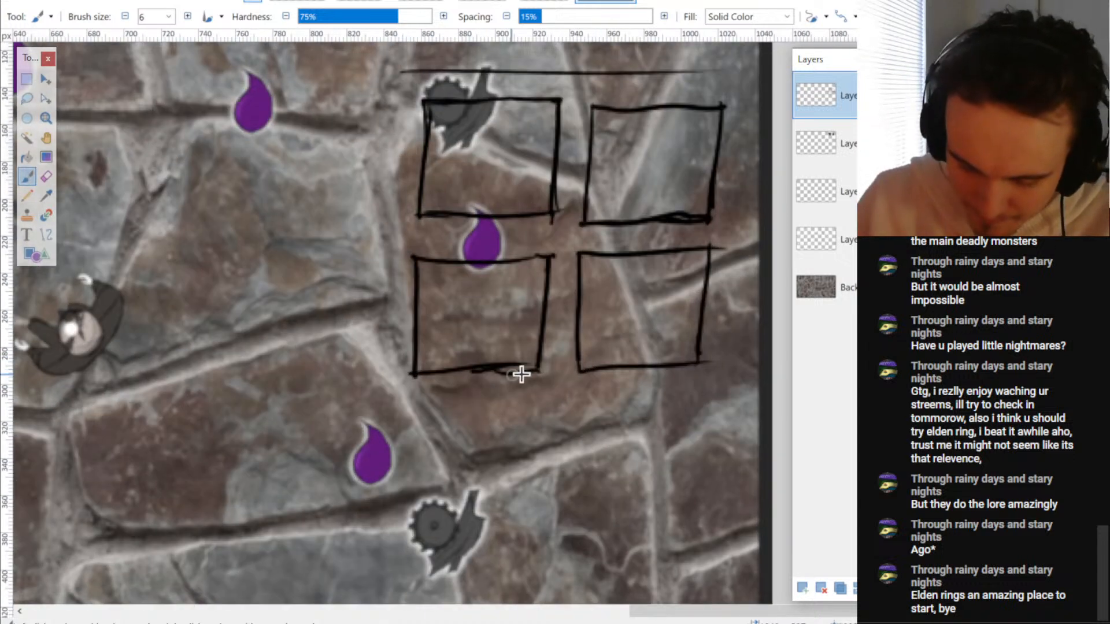
- Draw a third row of two black freehand squares beneath the second row
drag(661, 443, 652, 332)
mouse_move(567, 289)
mouse_down()
mouse_move(565, 407)
mouse_move(669, 286)
mouse_move(687, 372)
mouse_up()
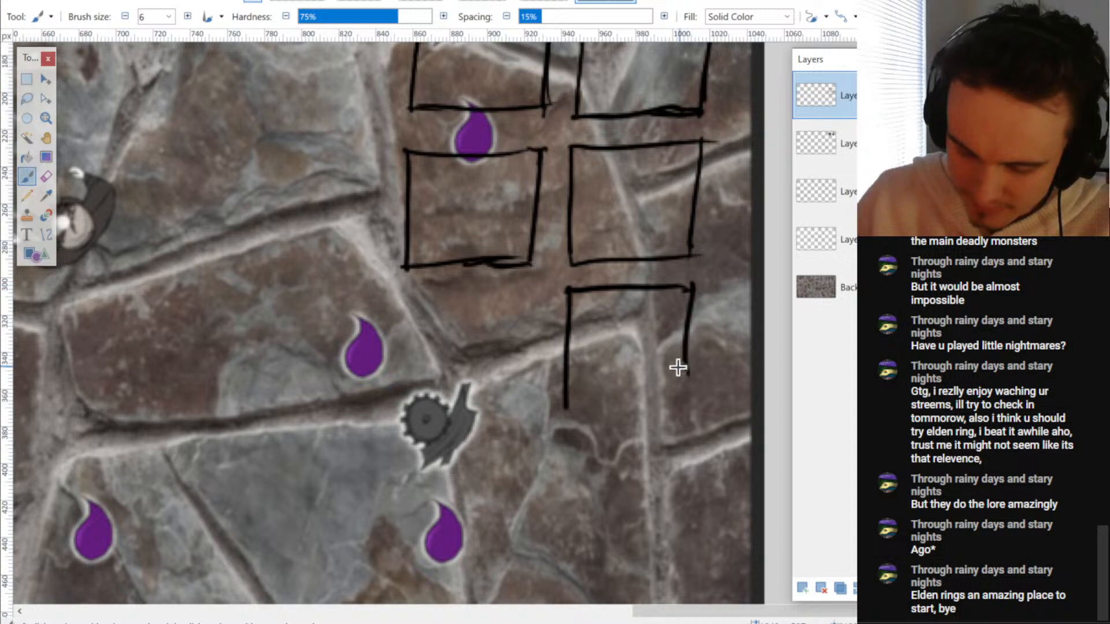
drag(564, 409, 689, 400)
drag(530, 287, 524, 415)
drag(408, 294, 531, 290)
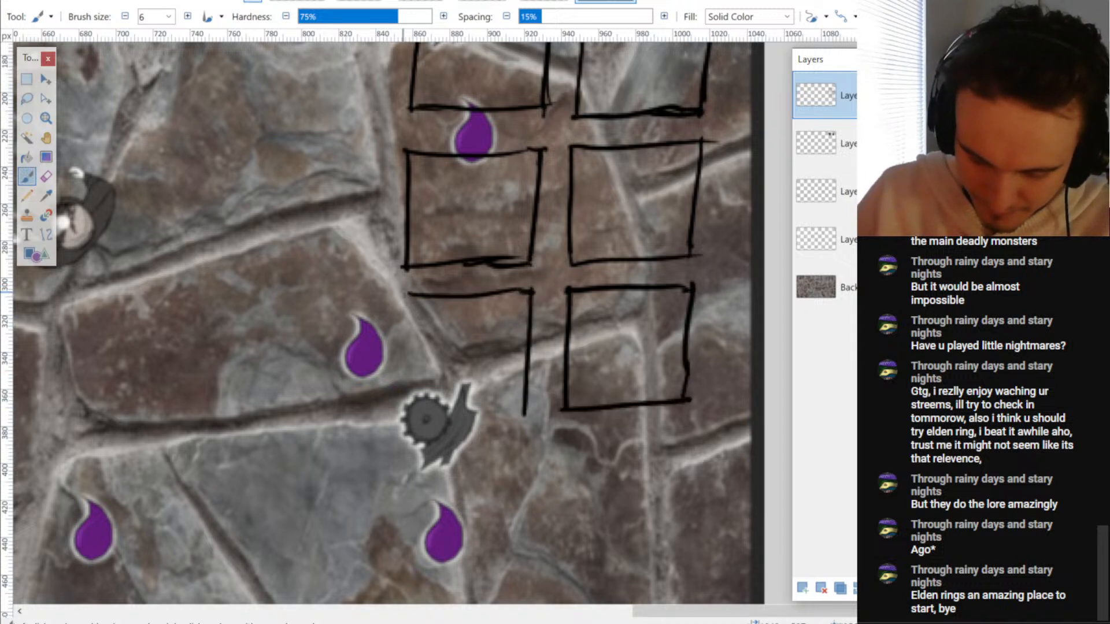
mouse_move(404, 293)
mouse_down()
mouse_move(403, 417)
mouse_move(526, 416)
mouse_up()
- Draw a fourth row of two black freehand squares to complete the two-column grid
scroll(563, 418, down, 3)
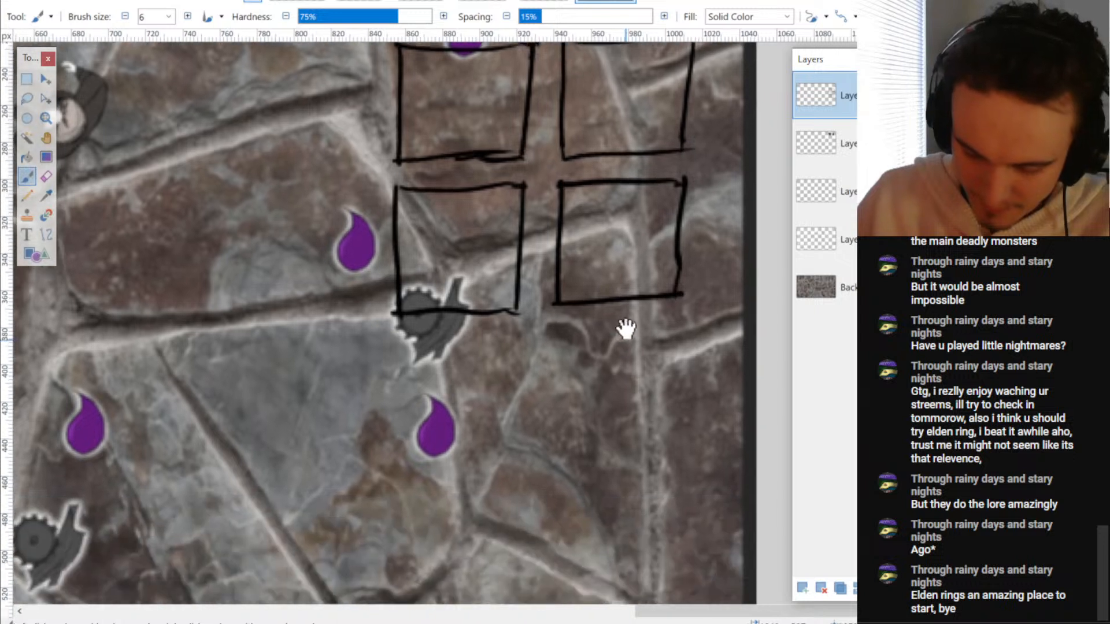
mouse_move(550, 347)
mouse_down()
mouse_move(549, 445)
mouse_move(681, 334)
mouse_move(674, 462)
mouse_up()
drag(549, 445, 691, 461)
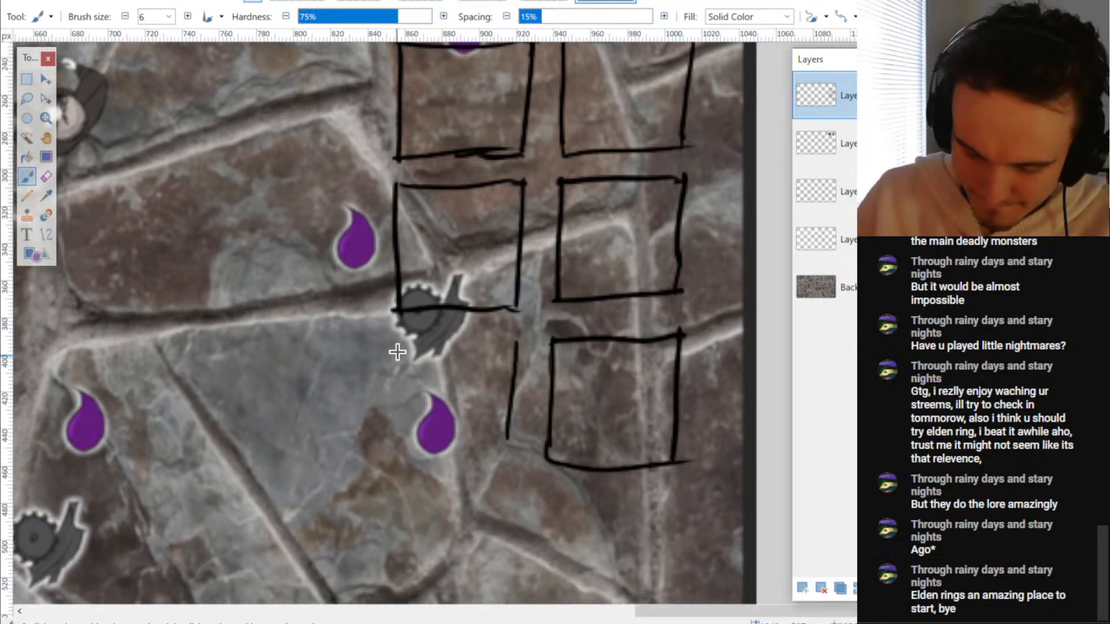
mouse_move(399, 345)
mouse_down()
mouse_move(517, 350)
mouse_move(506, 437)
mouse_move(390, 465)
mouse_move(505, 463)
mouse_up()
- Review the two-column grid of squares against the whole mockup and up close
scroll(627, 441, down, 4)
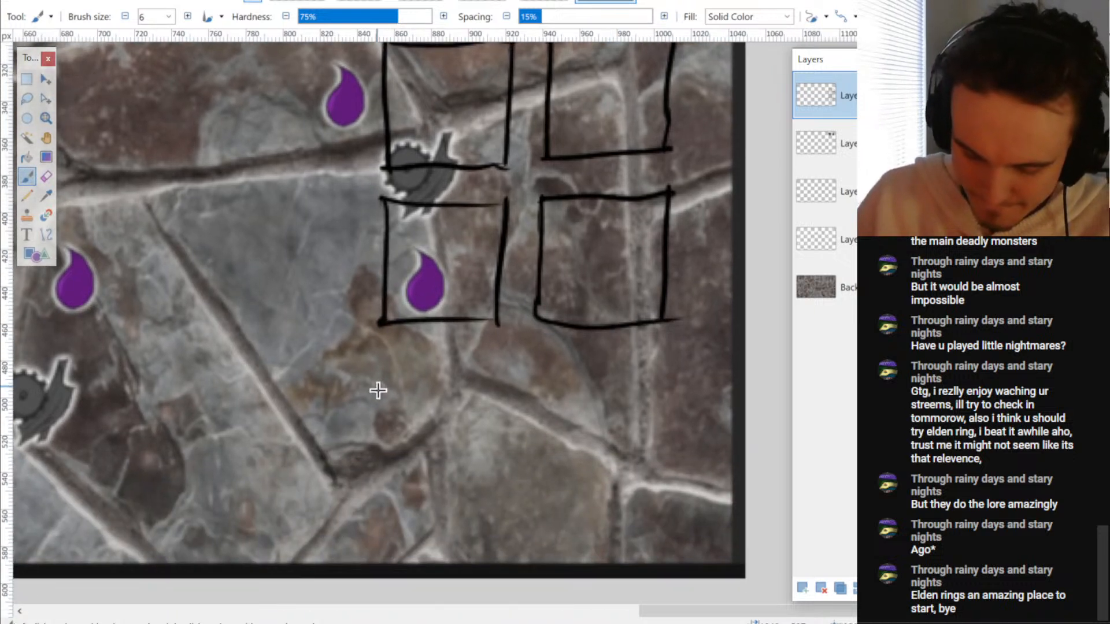
scroll(559, 289, down, 5)
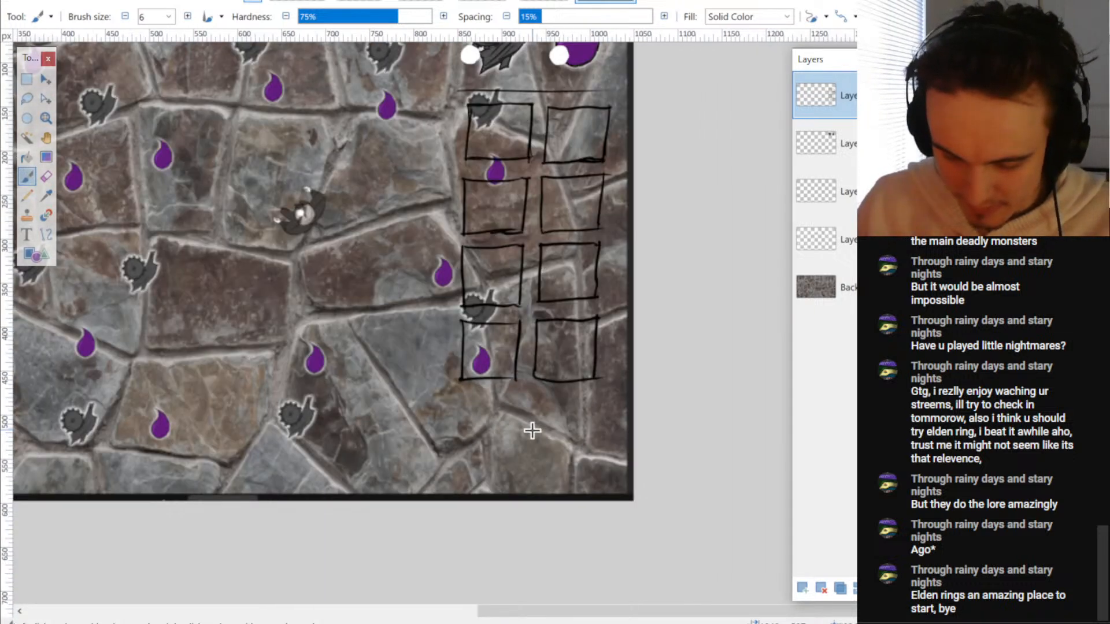
scroll(693, 445, up, 1)
mouse_move(697, 478)
mouse_down()
mouse_move(733, 461)
mouse_move(691, 467)
mouse_up()
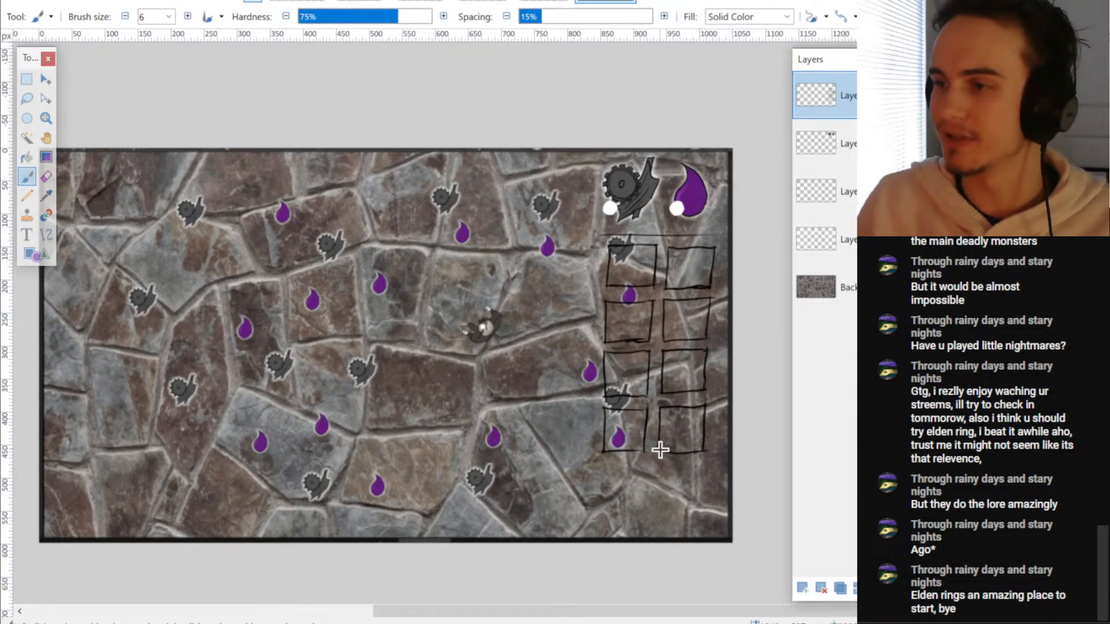
scroll(660, 450, up, 2)
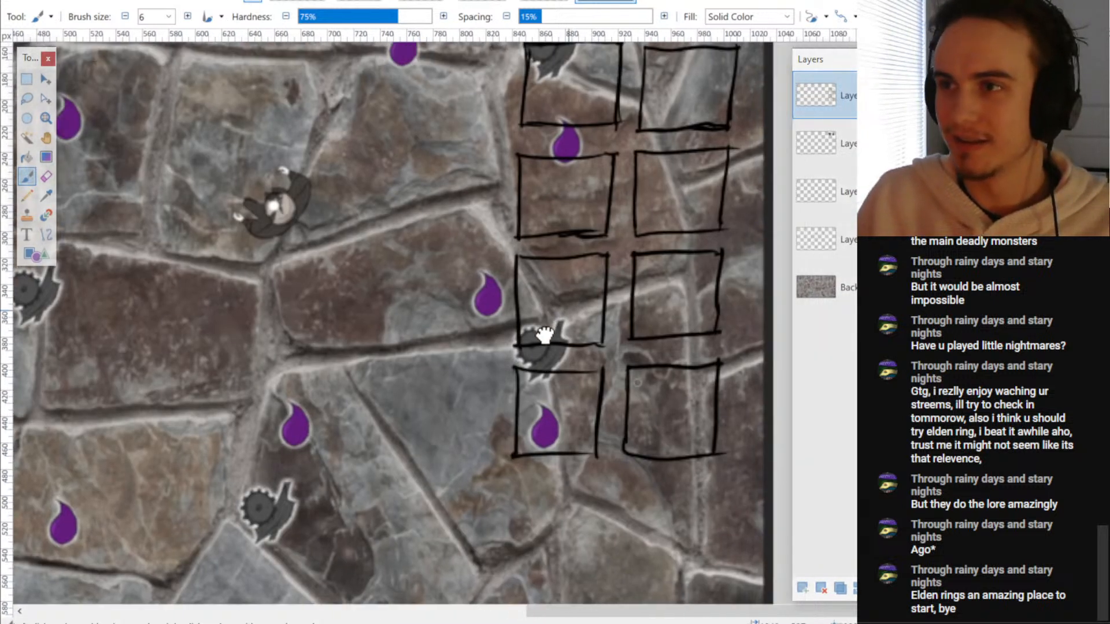
drag(539, 329, 426, 404)
scroll(651, 350, up, 1)
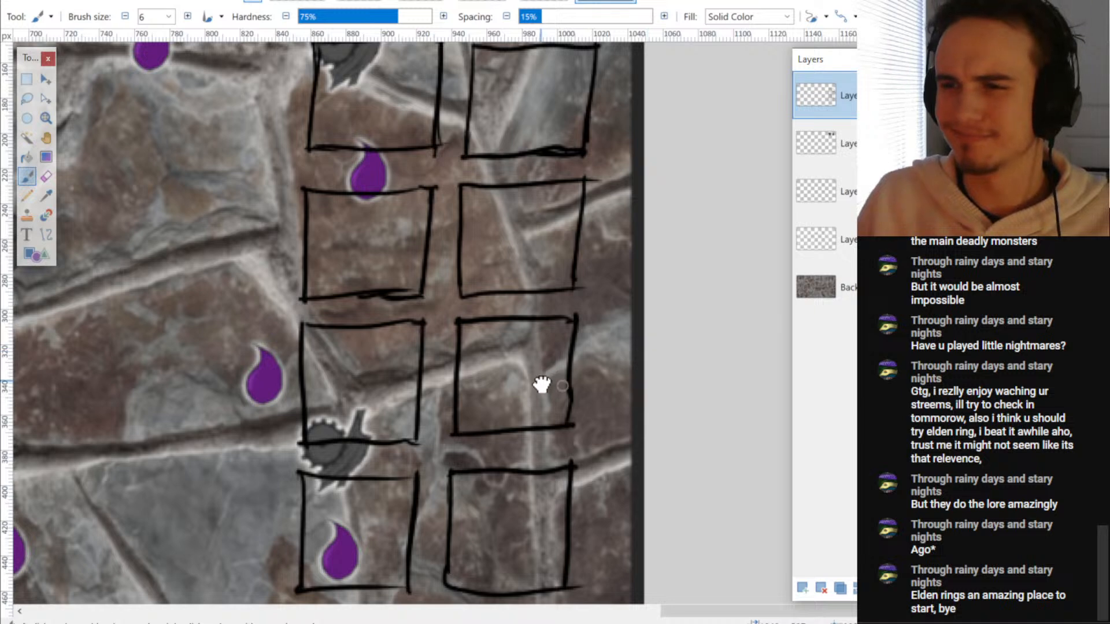
drag(535, 460, 461, 396)
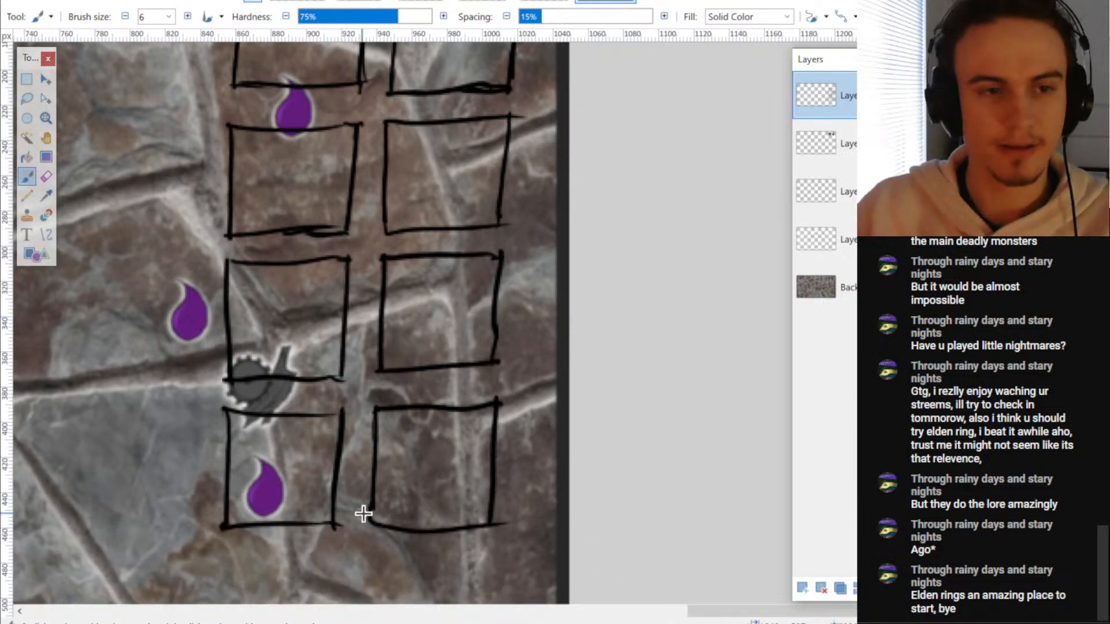
- Try filling the grid's lower-left square with the Paint Bucket, and undo the fill
key(f)
click(277, 483)
key(ctrl+z)
scroll(273, 260, down, 1)
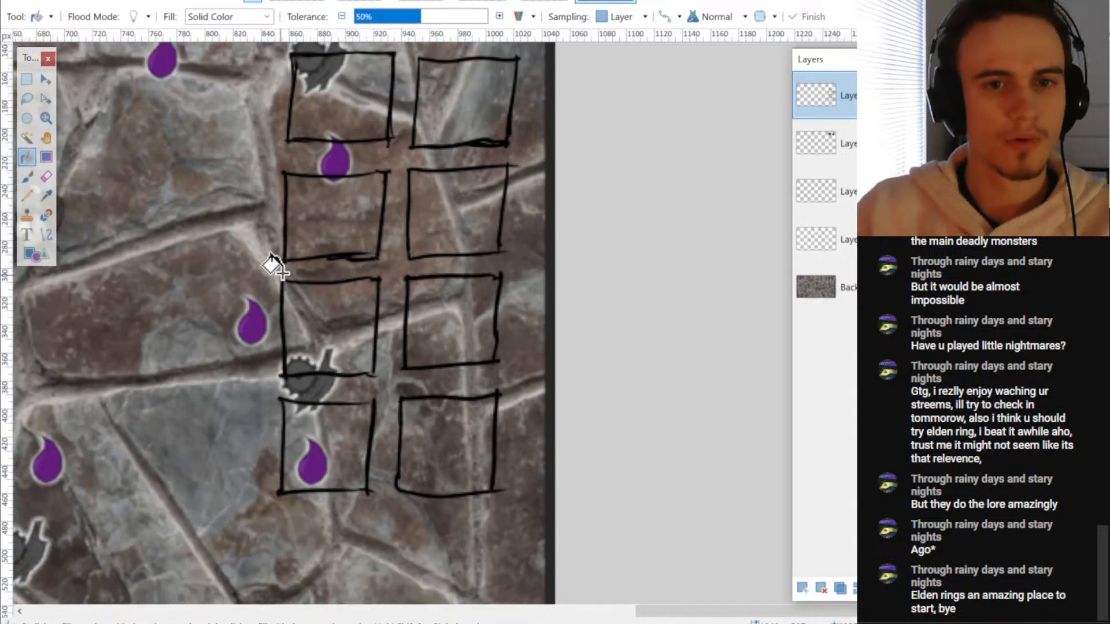
key(ctrl+z)
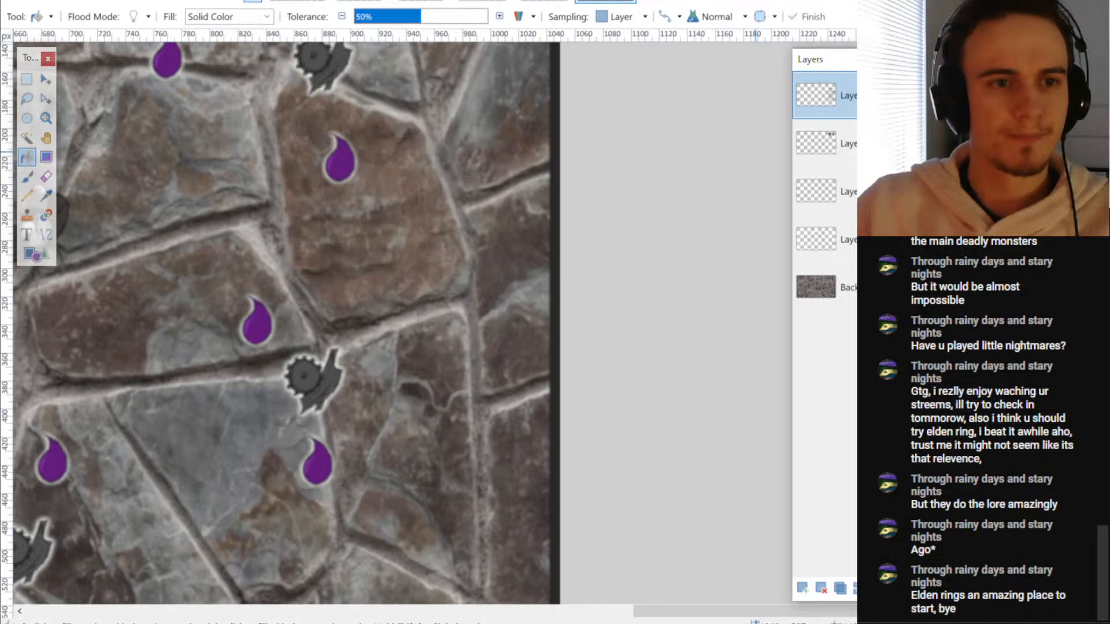
key(ctrl+y)
scroll(607, 198, down, 2)
scroll(639, 220, up, 1)
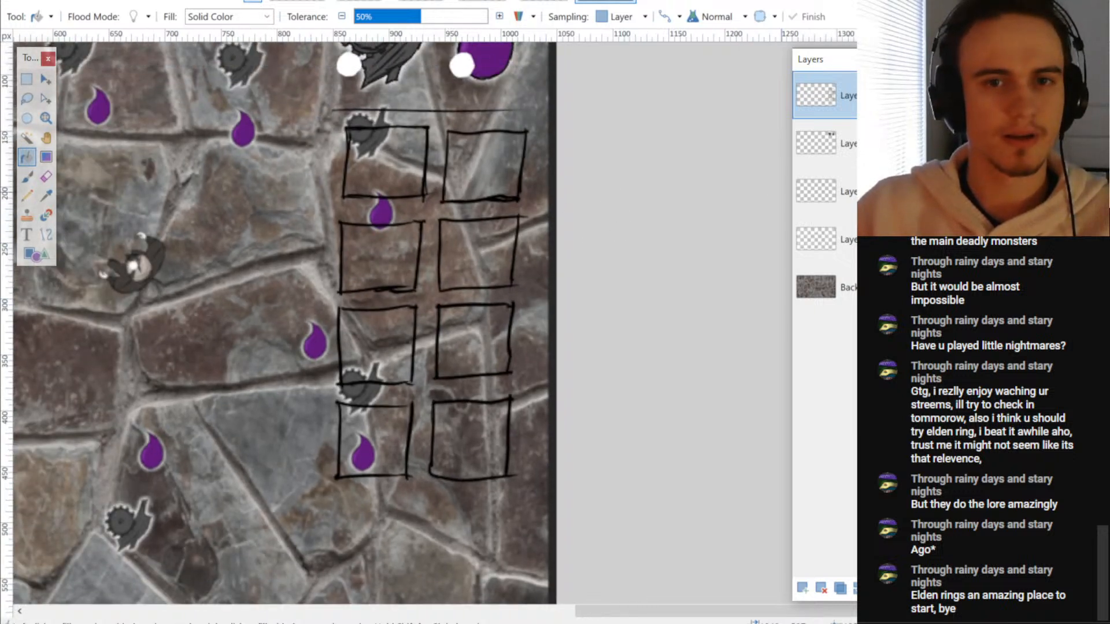
key(ctrl+z)
key(ctrl+y)
- Cut the grid of squares from below the line and paste it onto a new top layer
key(s)
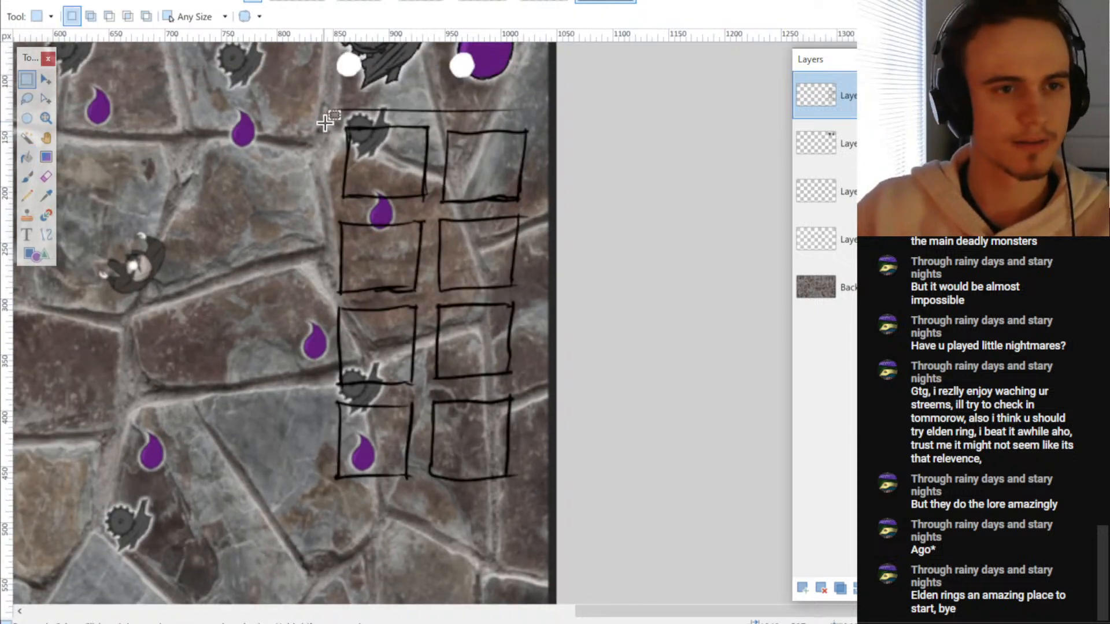
mouse_move(324, 122)
mouse_down()
mouse_move(384, 164)
mouse_move(639, 545)
mouse_up()
key(Delete)
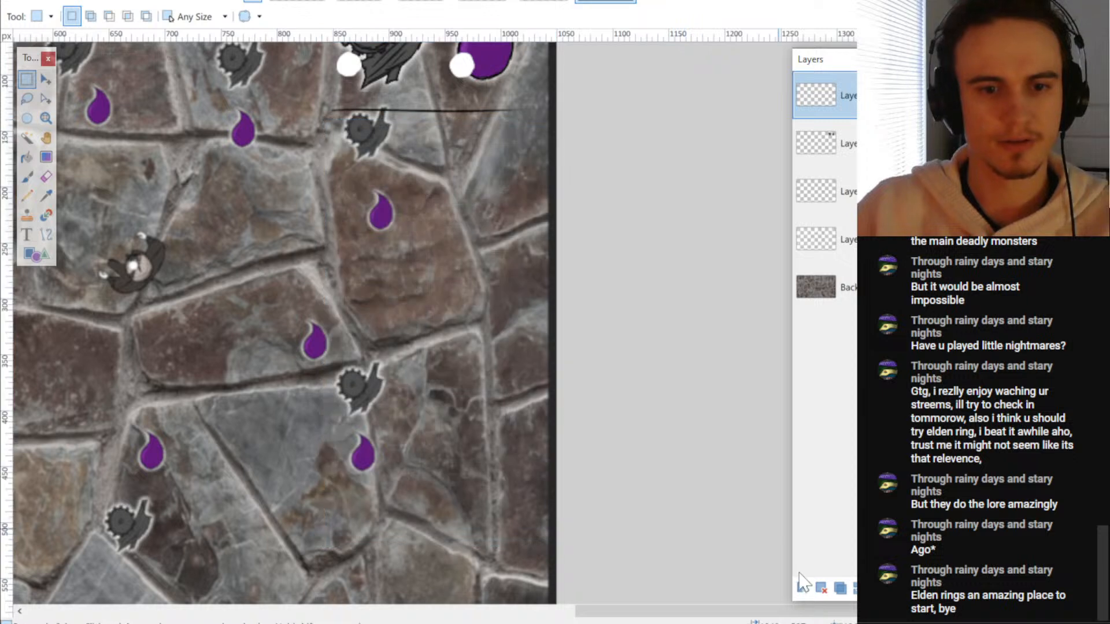
click(802, 587)
click(809, 151)
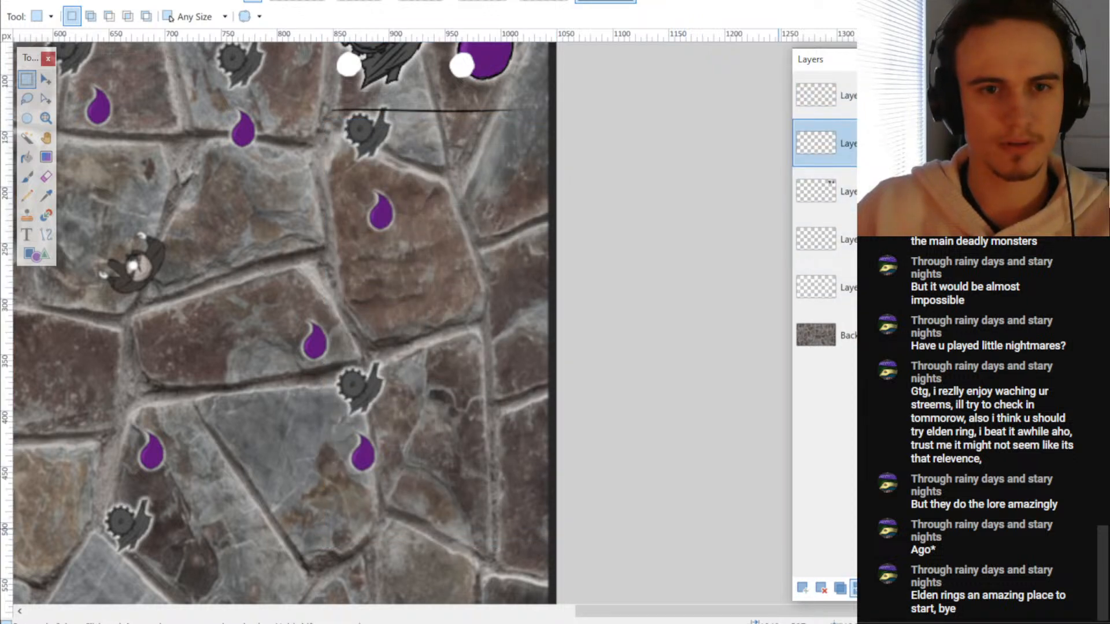
key(ctrl+z)
click(827, 92)
key(ctrl+v)
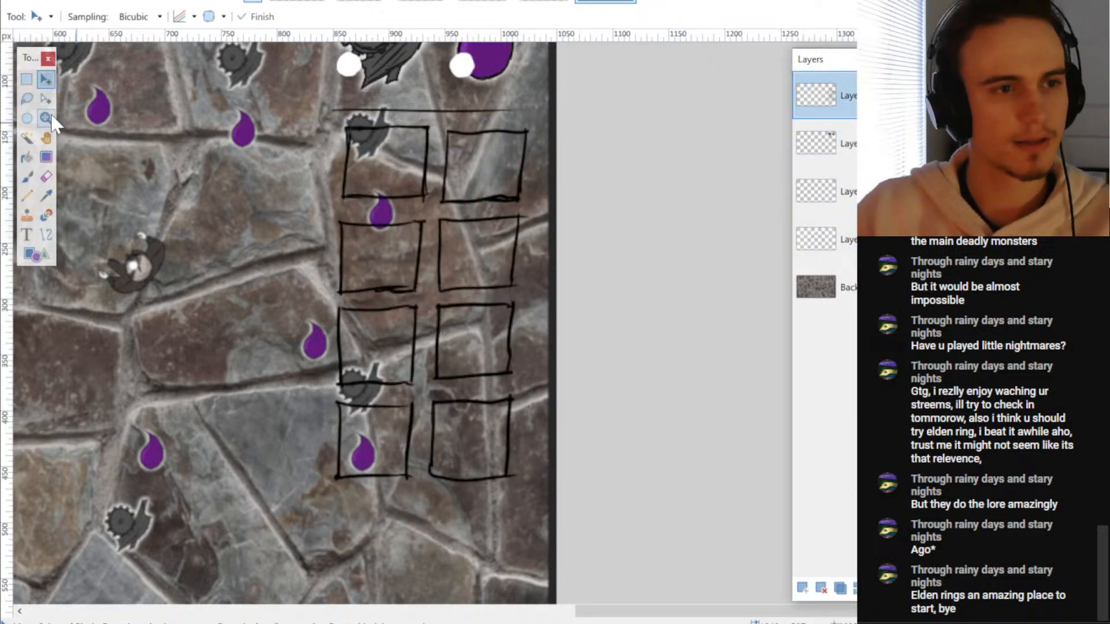
- Fill the four squares of the grid's first two rows with black, and undo the last two fills
key(f)
click(368, 163)
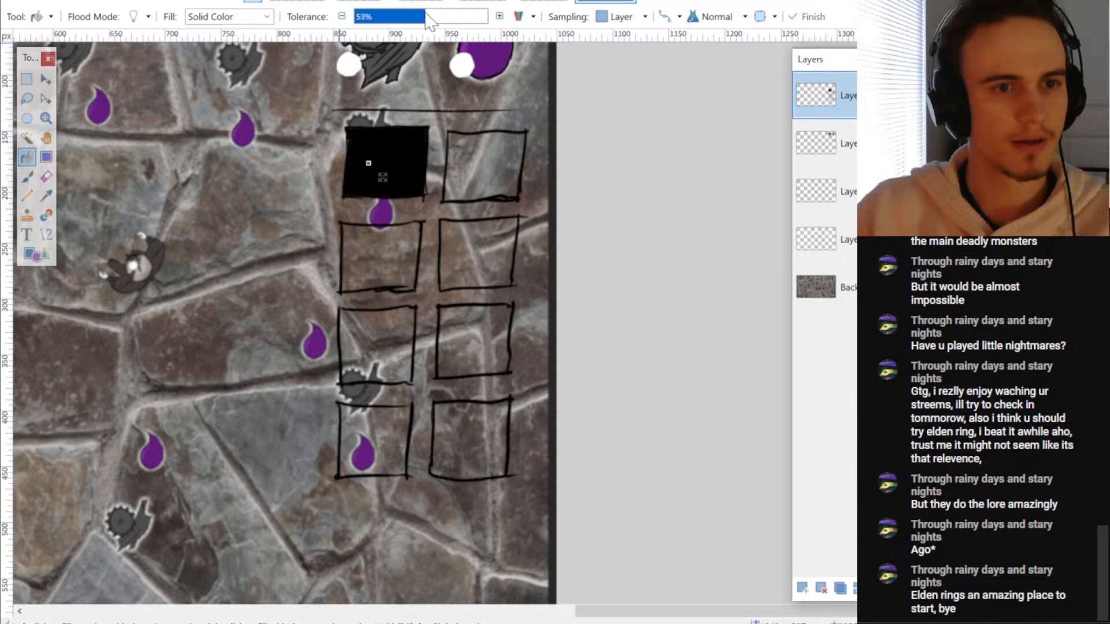
mouse_move(429, 22)
mouse_down()
mouse_move(462, 18)
mouse_move(433, 22)
mouse_up()
click(461, 169)
click(481, 253)
click(380, 255)
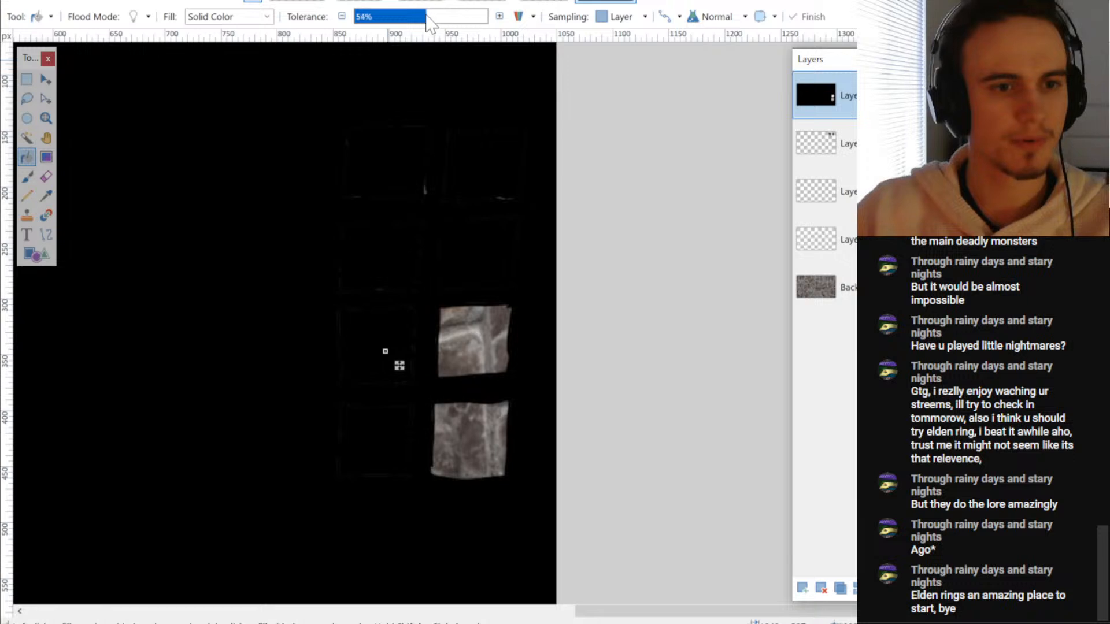
key(ctrl+z)
key(ctrl+z)
- Fill the grid's remaining squares in the third and fourth rows with black, lowering the fill tolerance to 32%
click(481, 361)
click(392, 445)
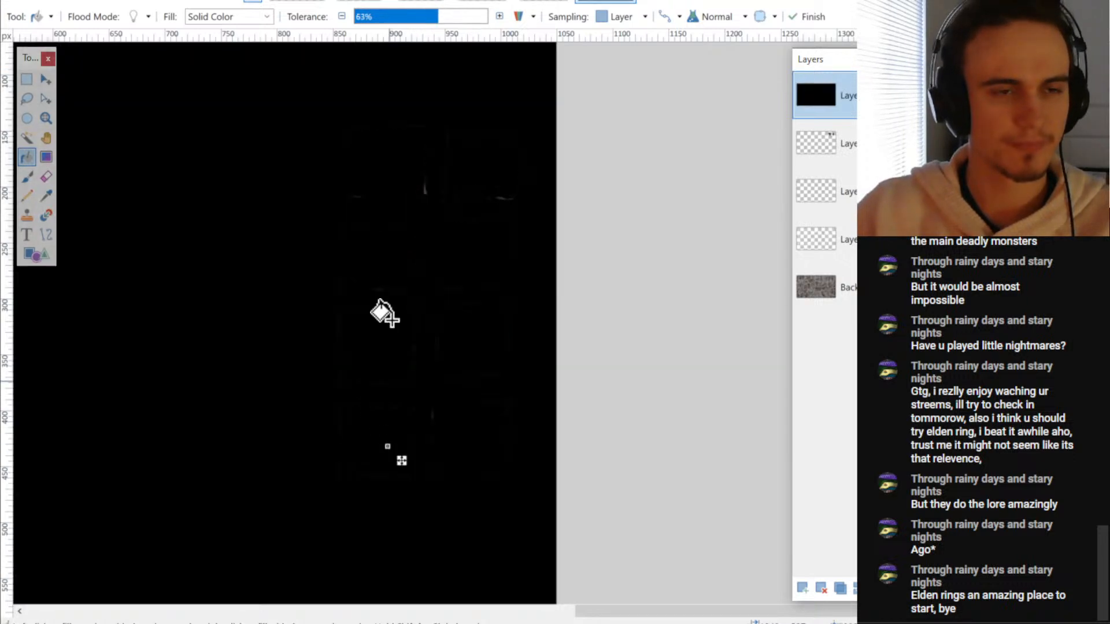
drag(414, 17, 397, 17)
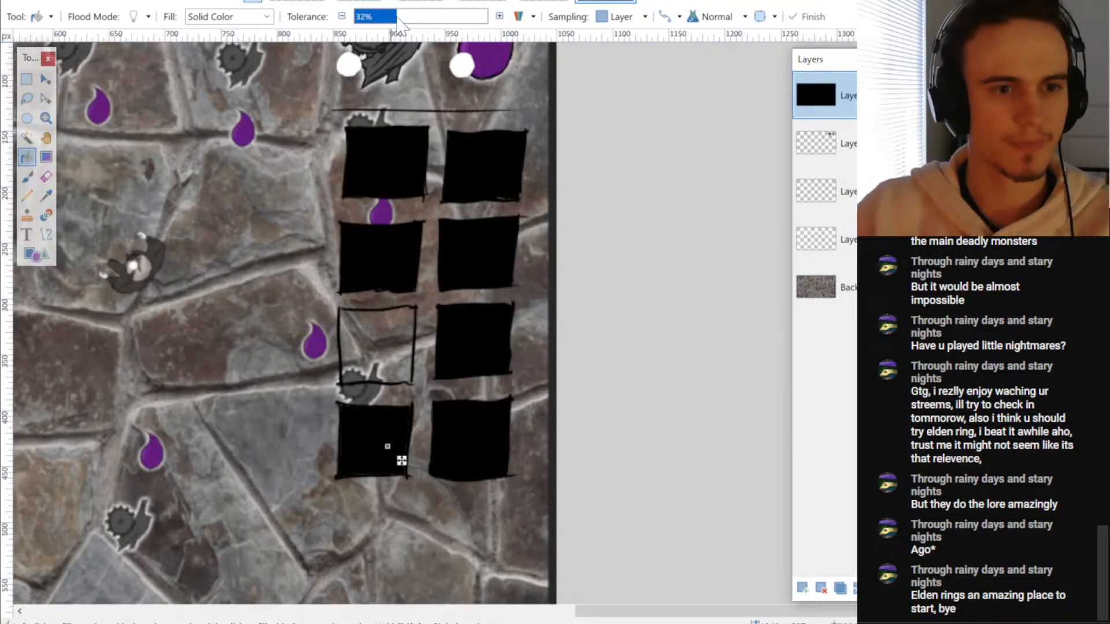
click(376, 309)
scroll(203, 309, down, 4)
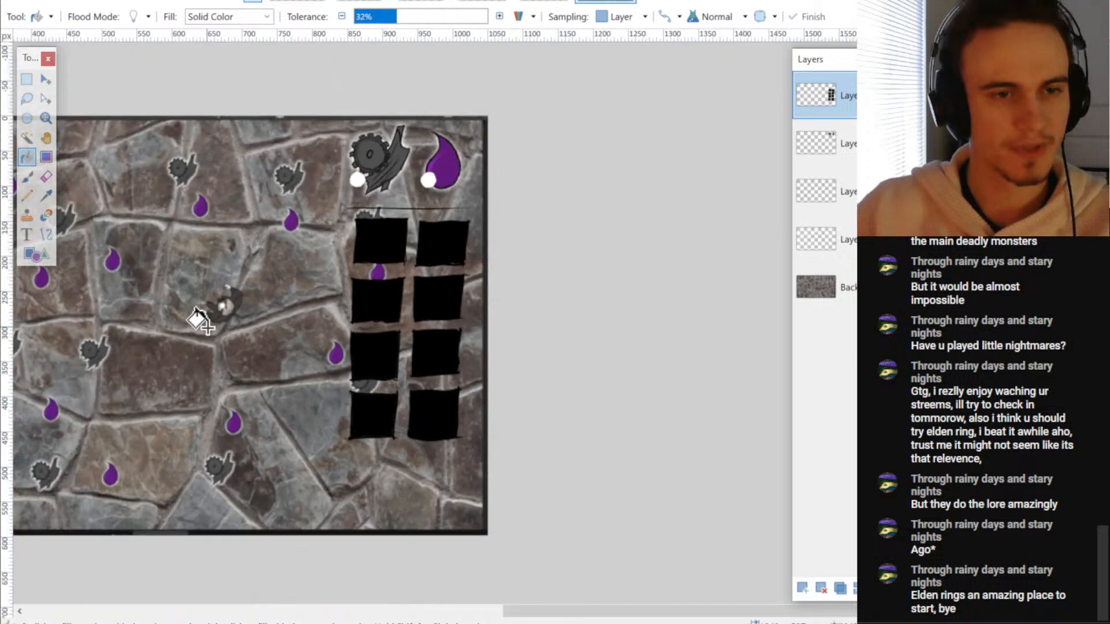
- Lower the opacity of the layer holding the black squares to 70
scroll(587, 314, up, 3)
scroll(645, 323, up, 5)
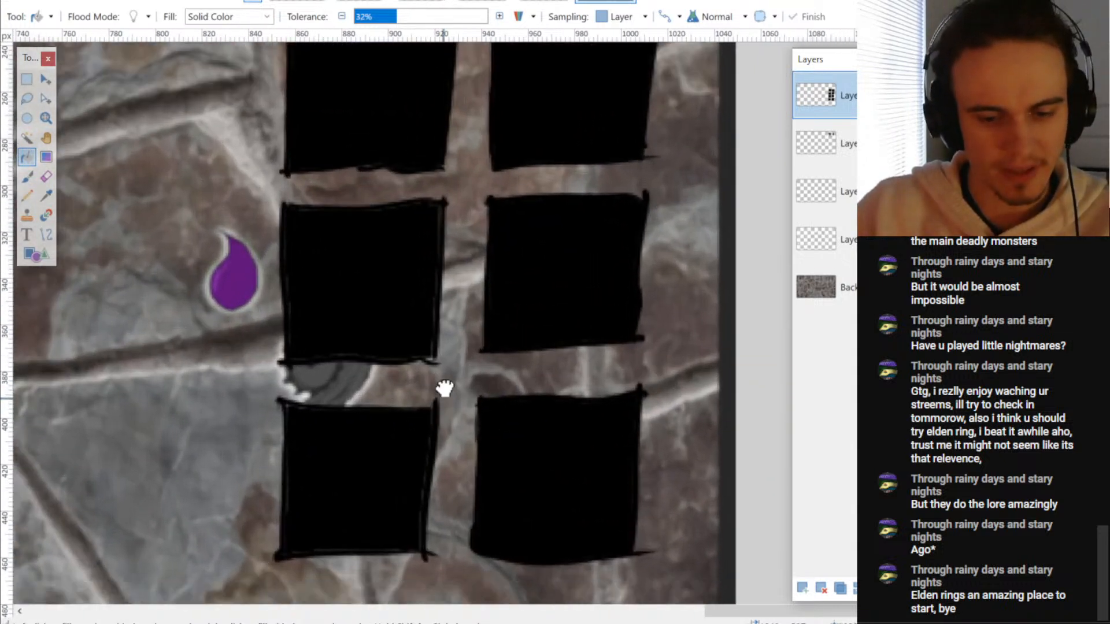
drag(445, 388, 448, 344)
key(b)
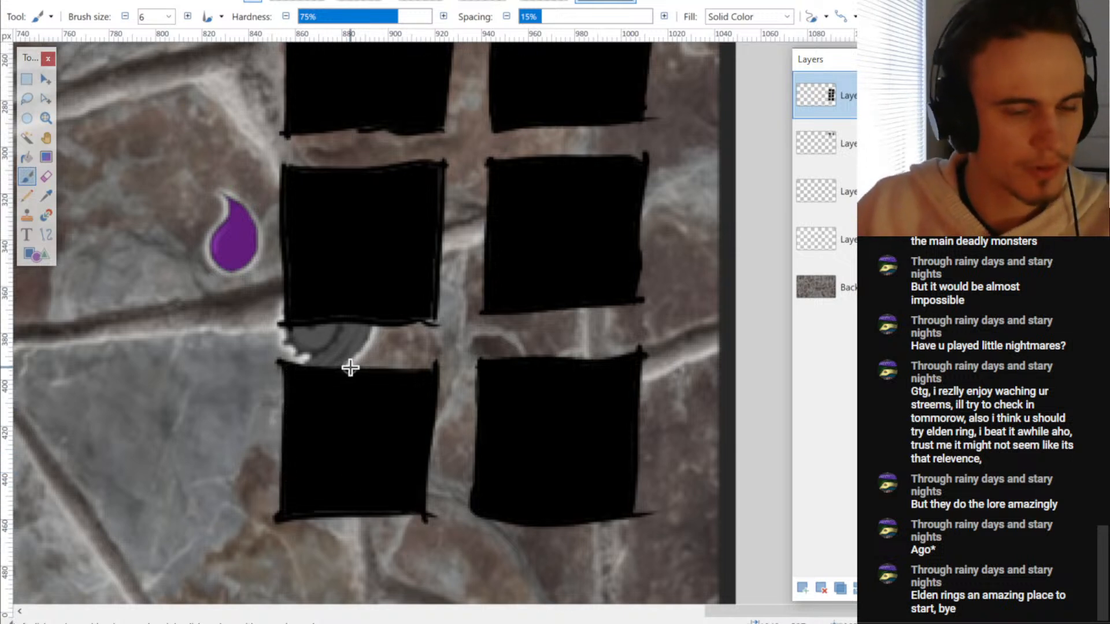
key(F4)
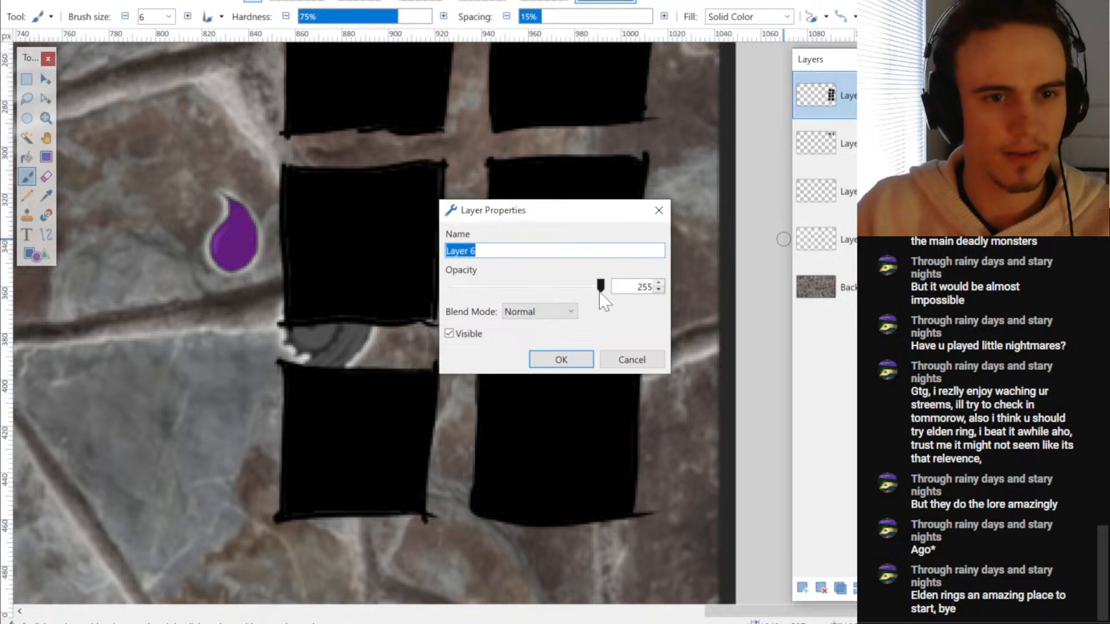
drag(600, 291, 490, 292)
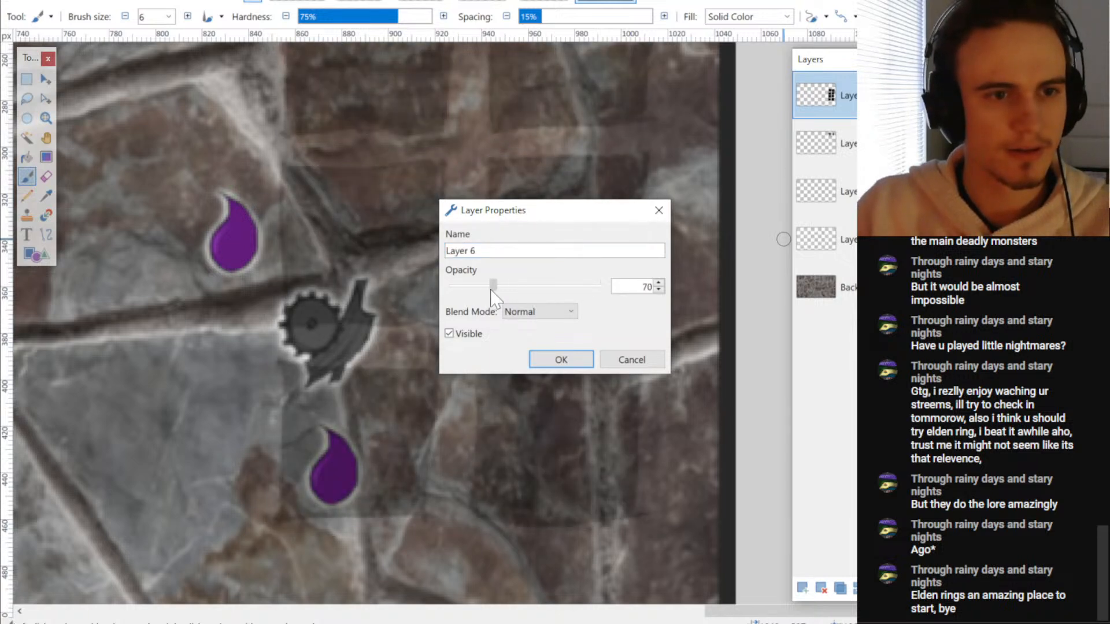
key(Return)
scroll(513, 350, down, 5)
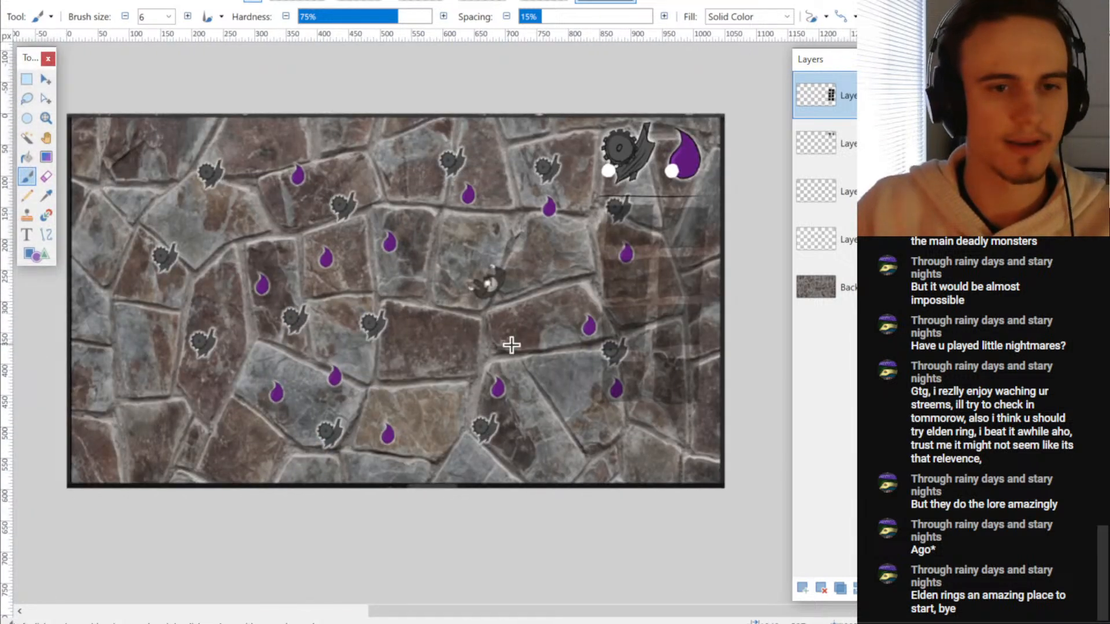
- Slightly raise the opacity of the layer holding the black squares
double_click(842, 114)
drag(519, 210, 312, 203)
drag(263, 265, 278, 268)
click(327, 337)
- Add a new top layer and paint a solid white horizontal bar, about 70 by 15 pixels, on the stones beside the grid
scroll(647, 289, up, 2)
drag(684, 211, 478, 268)
scroll(478, 267, up, 6)
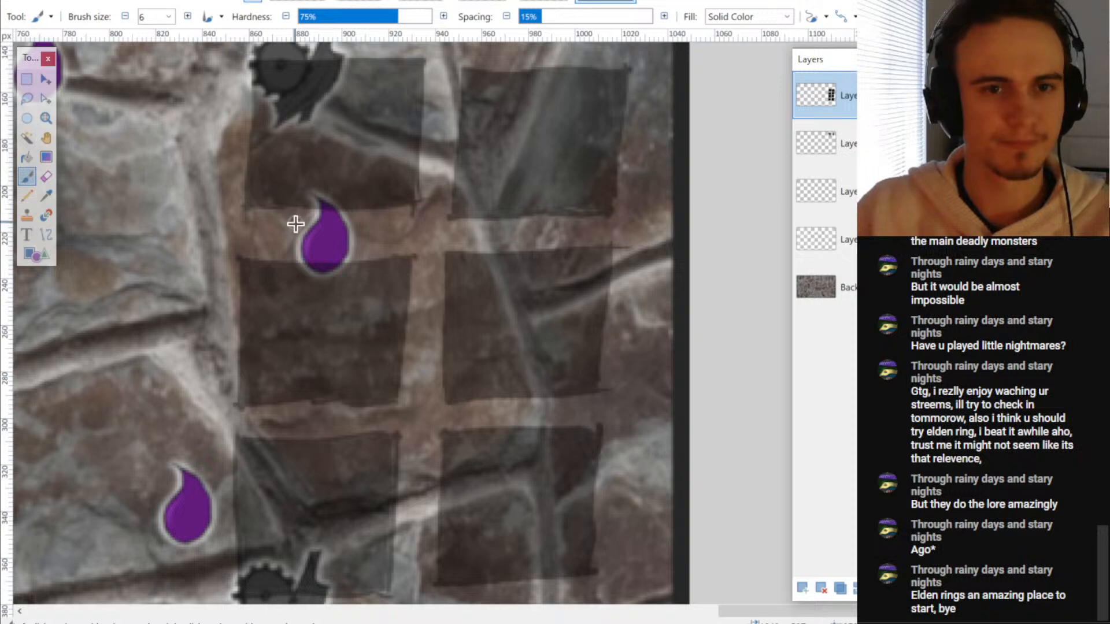
drag(296, 223, 354, 339)
click(803, 588)
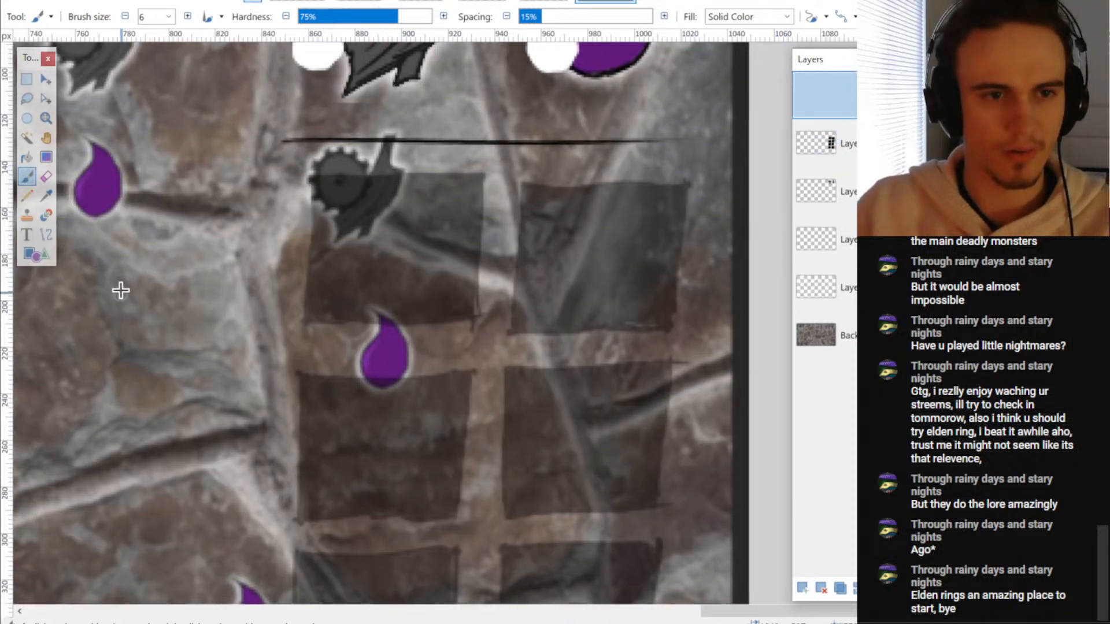
drag(119, 289, 334, 280)
scroll(334, 281, up, 1)
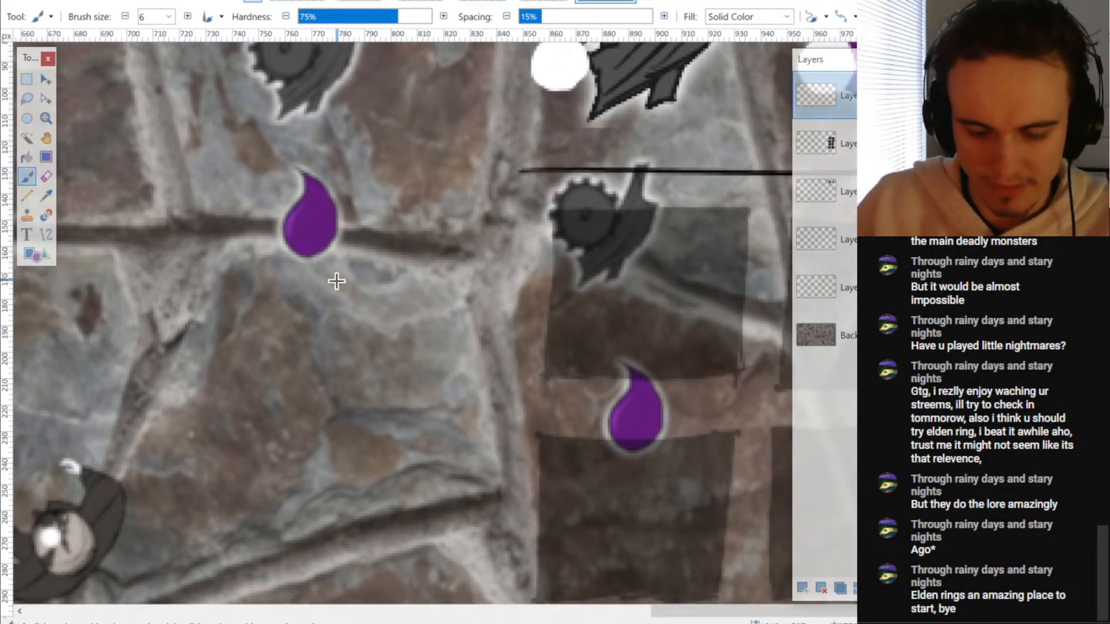
drag(293, 344, 294, 289)
key(ctrl+z)
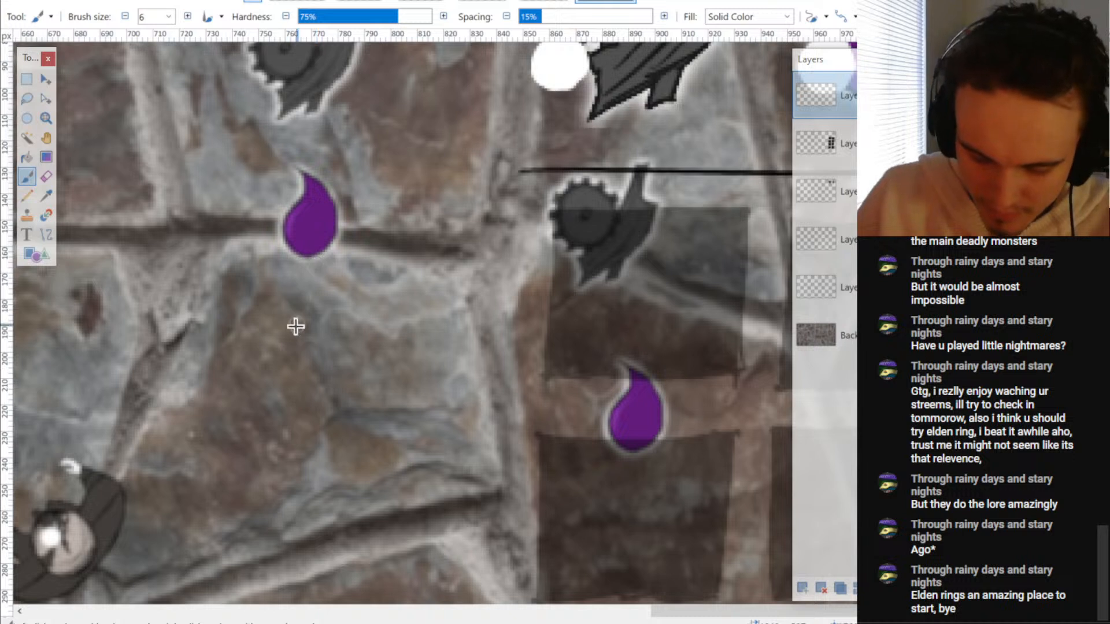
drag(292, 334, 366, 309)
drag(293, 344, 399, 335)
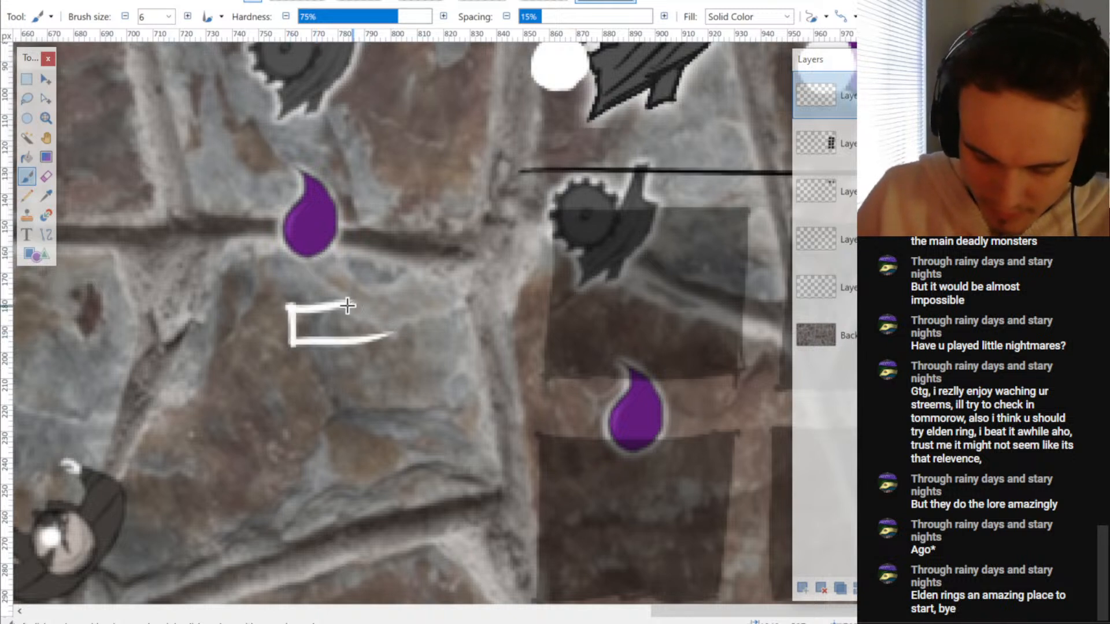
drag(347, 306, 435, 305)
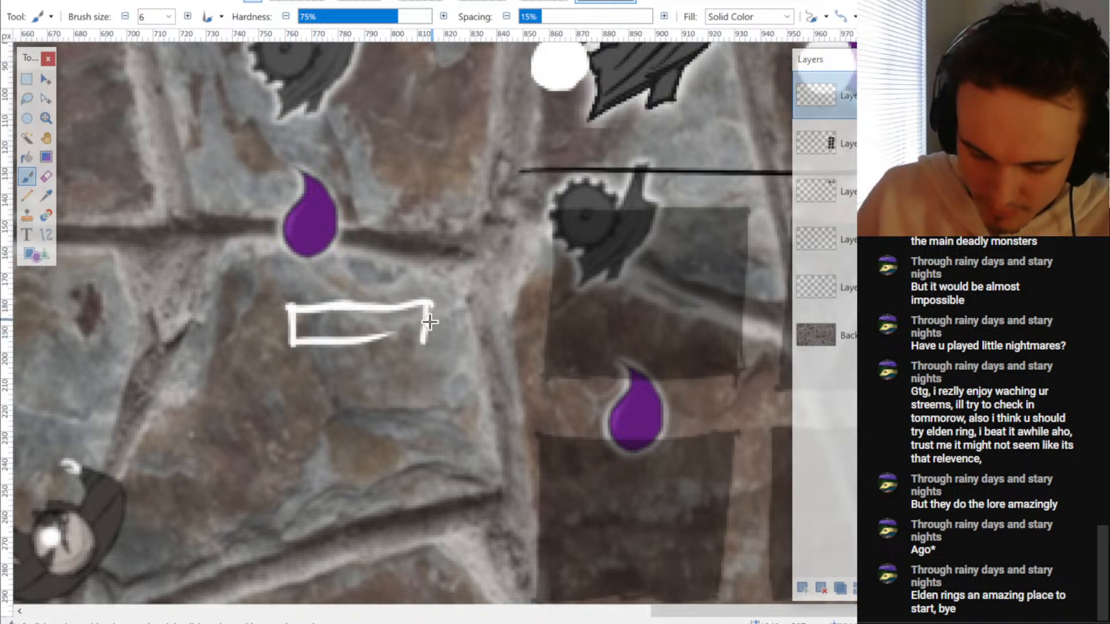
drag(360, 341, 423, 342)
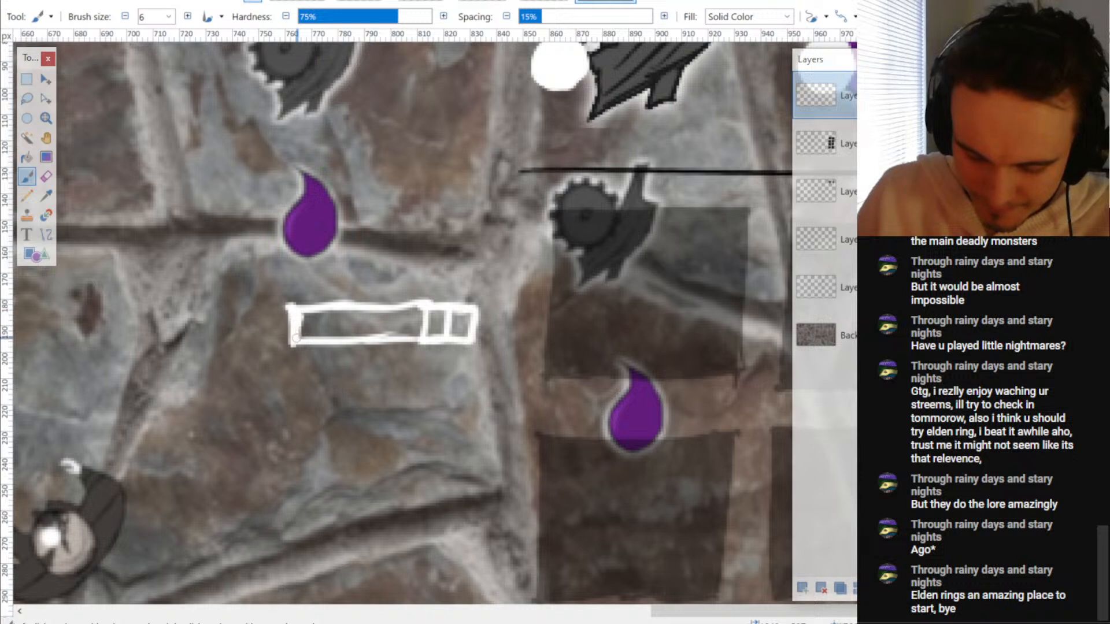
mouse_move(319, 312)
mouse_down()
mouse_move(345, 332)
mouse_move(326, 315)
mouse_move(414, 333)
mouse_move(432, 311)
mouse_move(418, 314)
mouse_move(450, 325)
mouse_up()
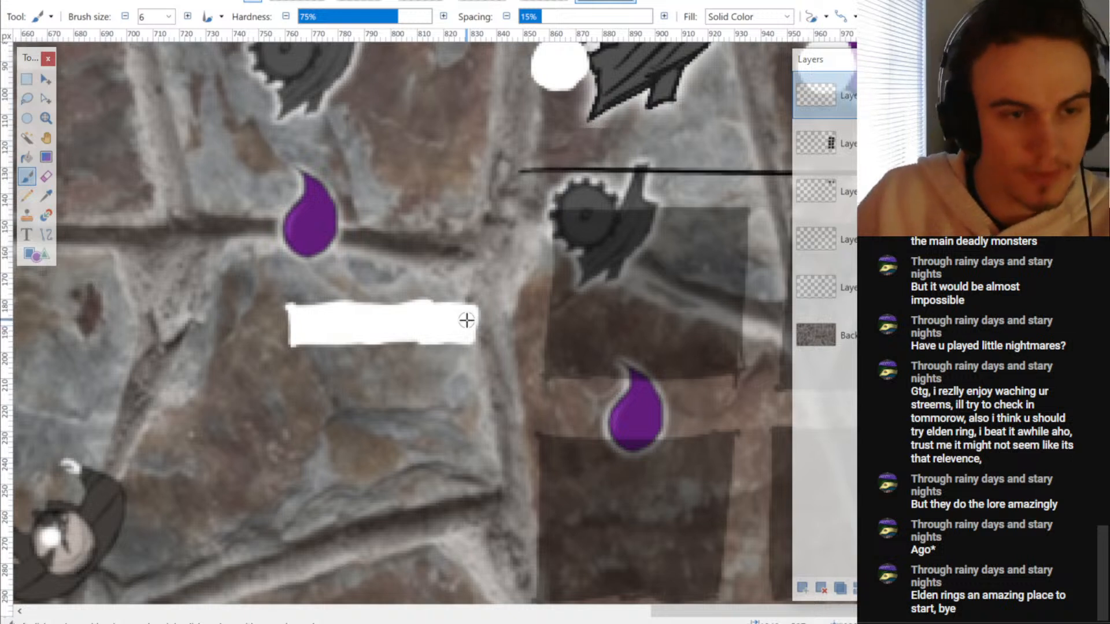
- Select the area around the white bar and duplicate its layer
key(s)
drag(259, 265, 497, 368)
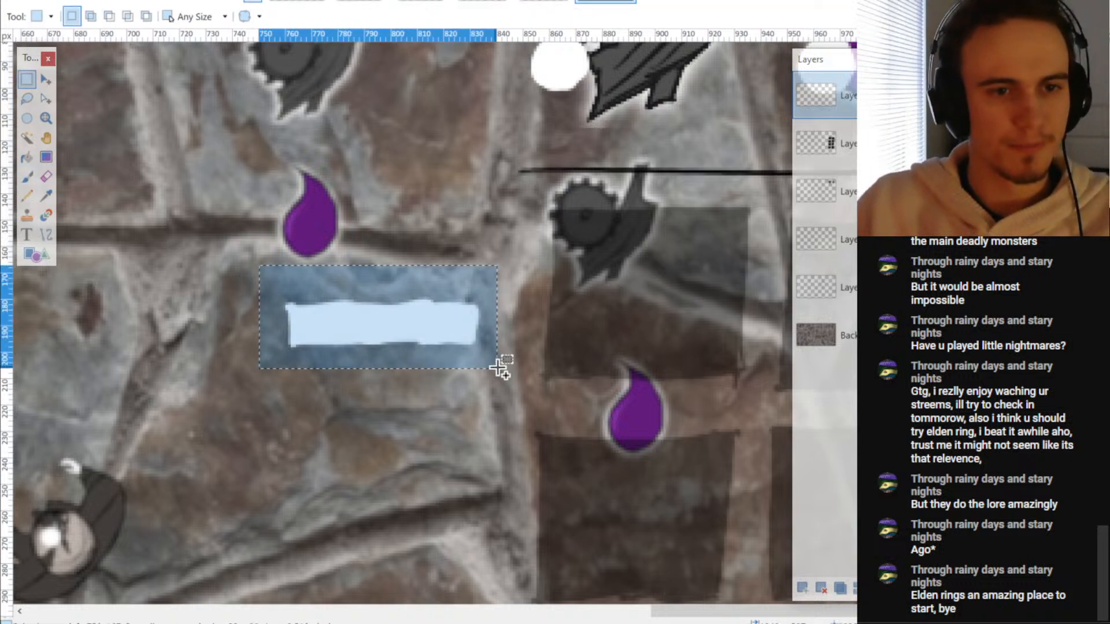
key(m)
click(840, 592)
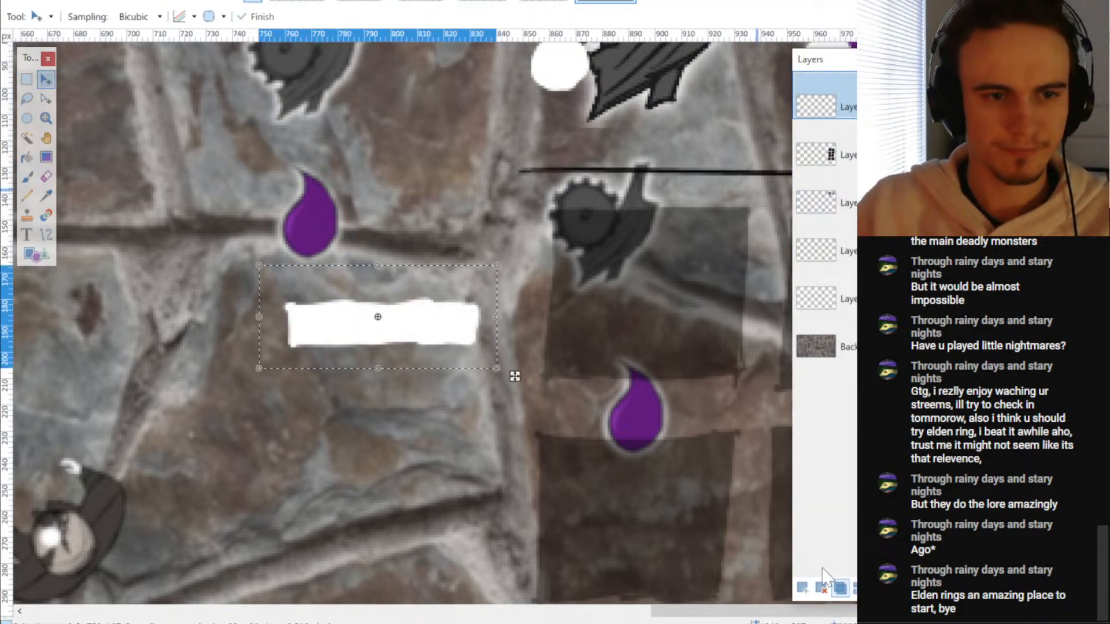
key(ctrl+z)
key(ctrl+shift+d)
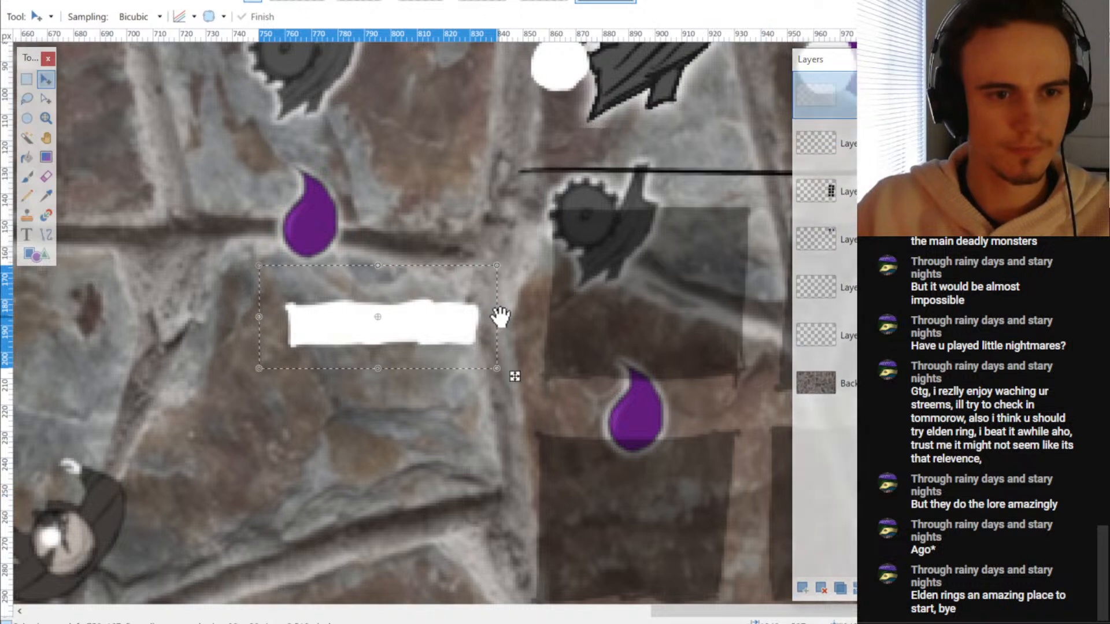
- Rotate the copied bar 90 degrees, centre it over the original as a plus, and even out its vertical edge with the white brush
drag(508, 315, 384, 202)
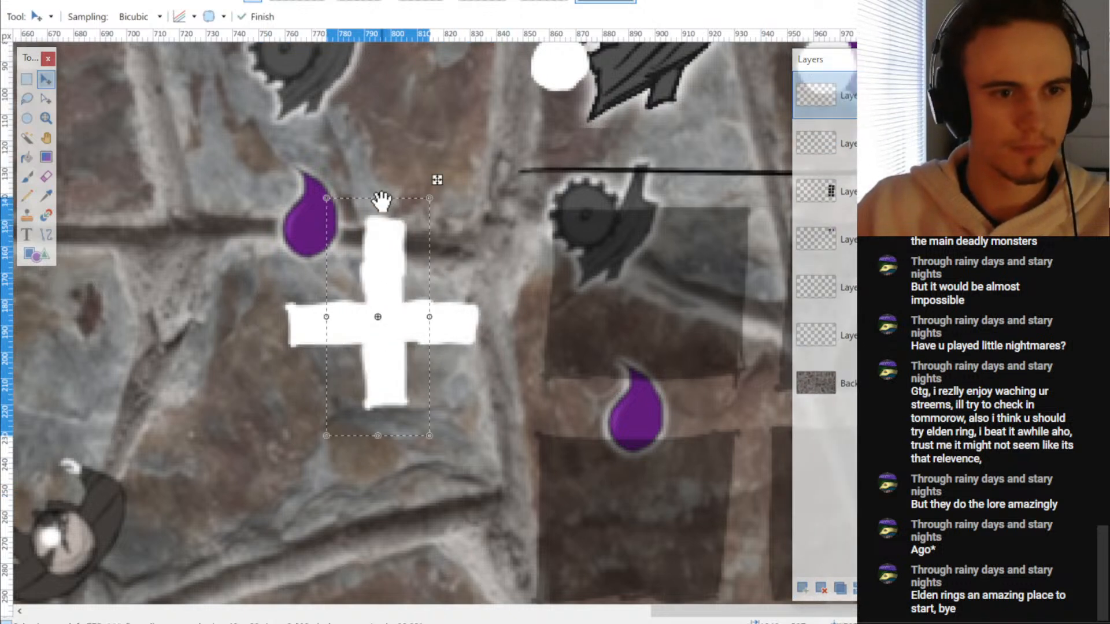
drag(388, 305, 393, 312)
key(ctrl+d)
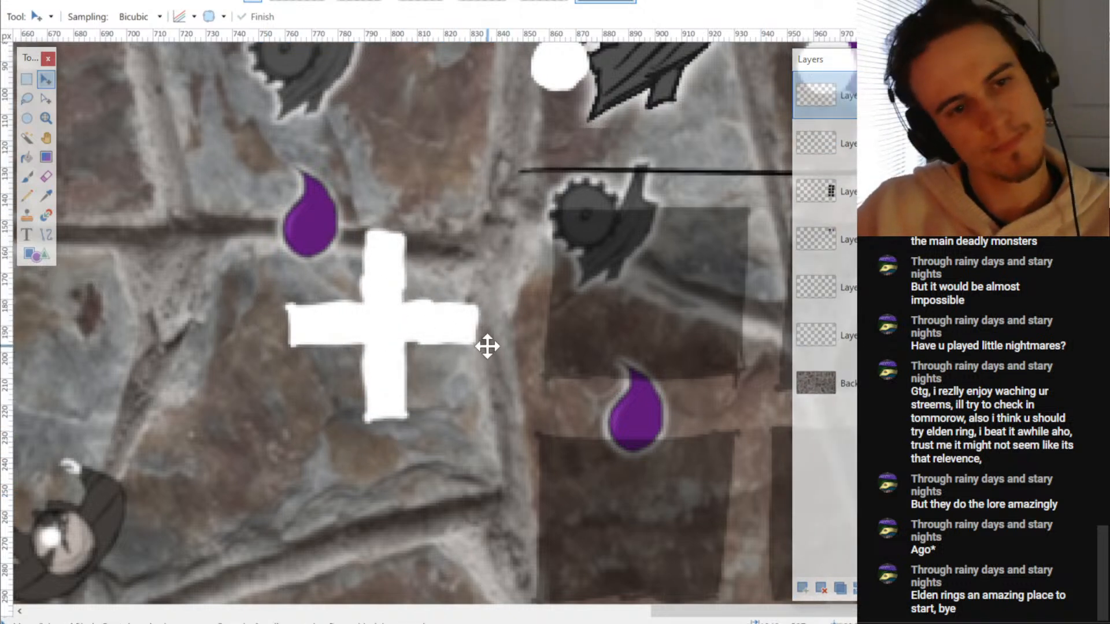
key(b)
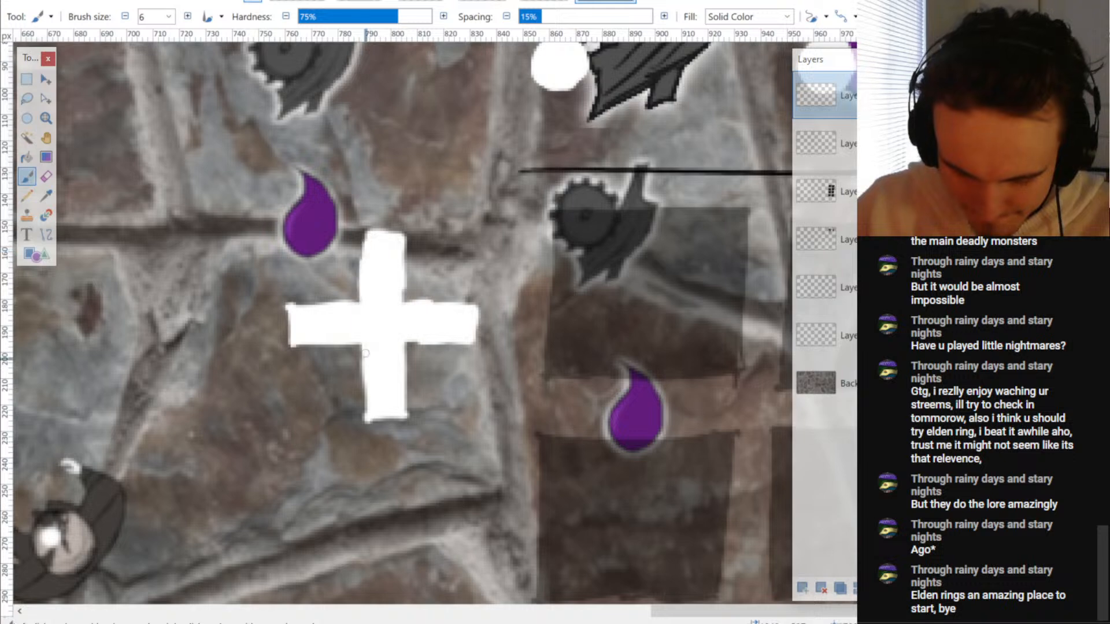
drag(366, 352, 365, 404)
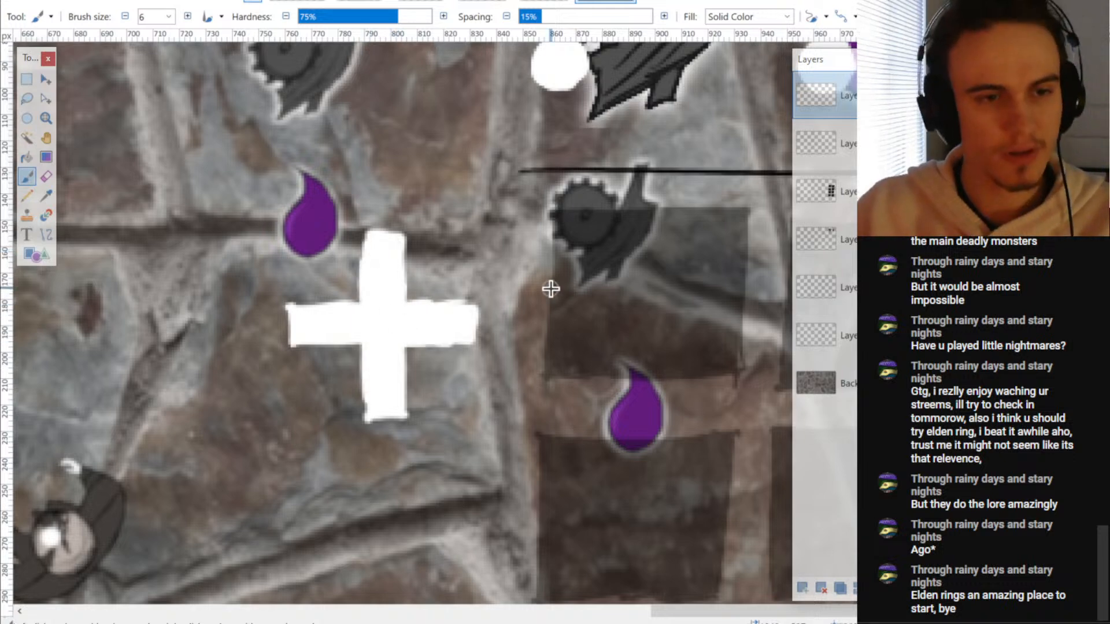
- Select the white plus, merge its two layers into one, and cut the plus out
scroll(550, 288, down, 1)
key(s)
mouse_move(310, 188)
mouse_down()
mouse_move(562, 460)
mouse_move(335, 220)
mouse_up()
click(517, 386)
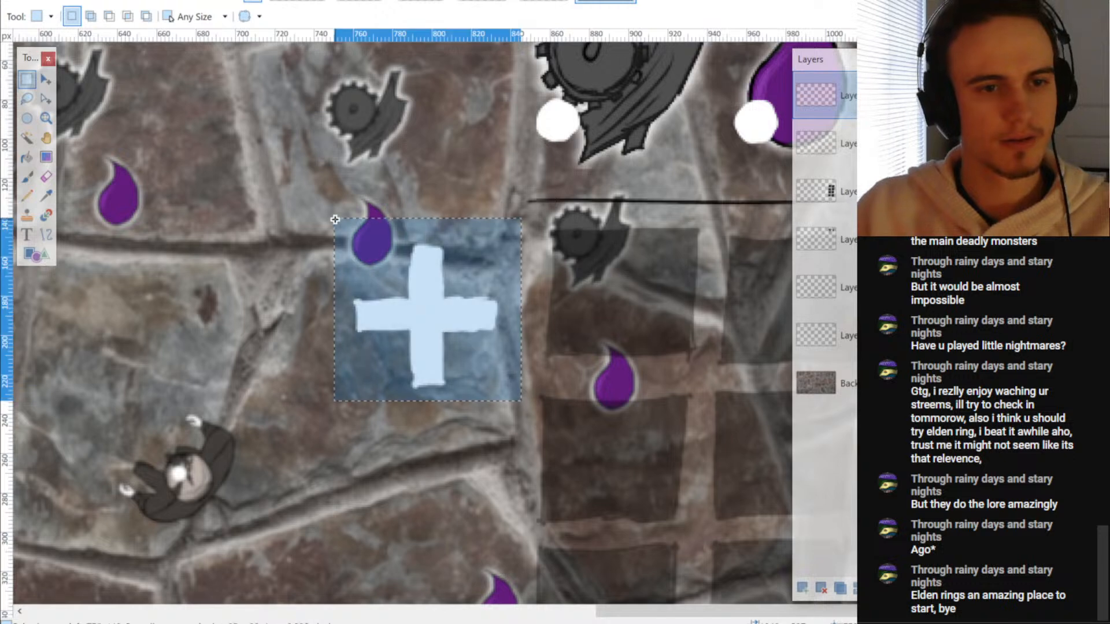
key(Delete)
key(ctrl+z)
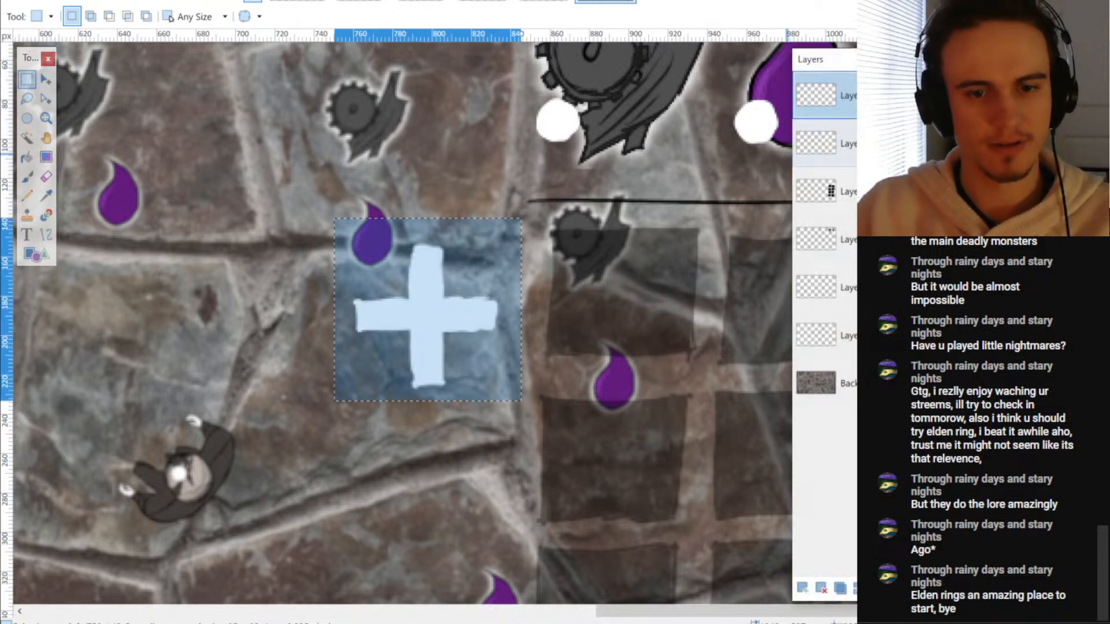
key(ctrl+shift+Delete)
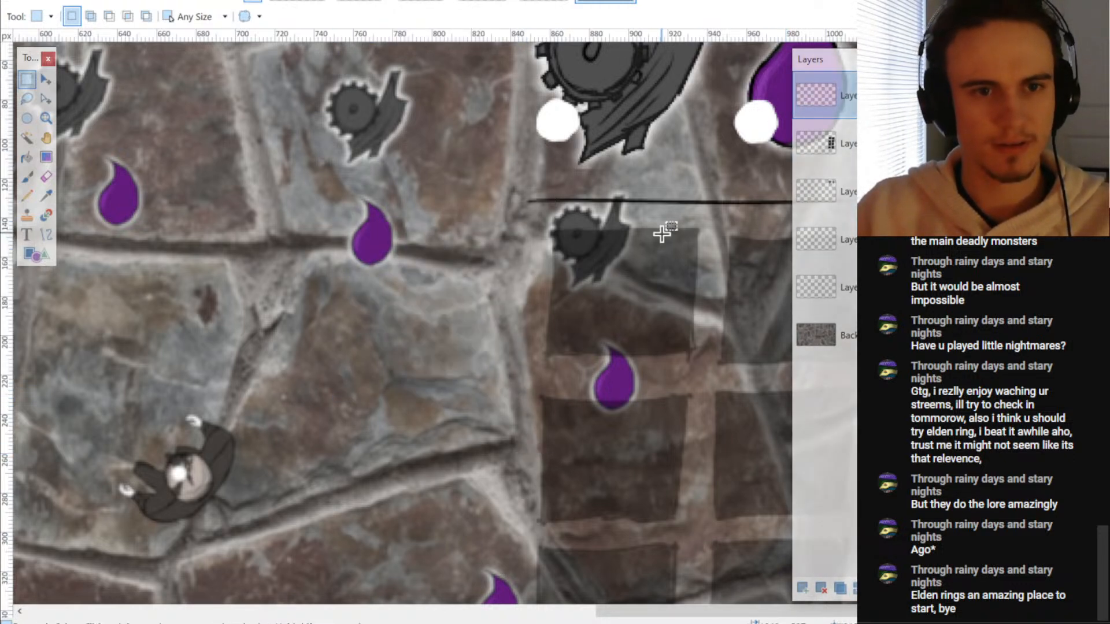
- Paste the plus back, place it over the grid's first square, and rotate it 45 degrees into an X
scroll(662, 233, down, 1)
scroll(669, 302, up, 1)
key(ctrl+z)
key(m)
drag(378, 340, 507, 309)
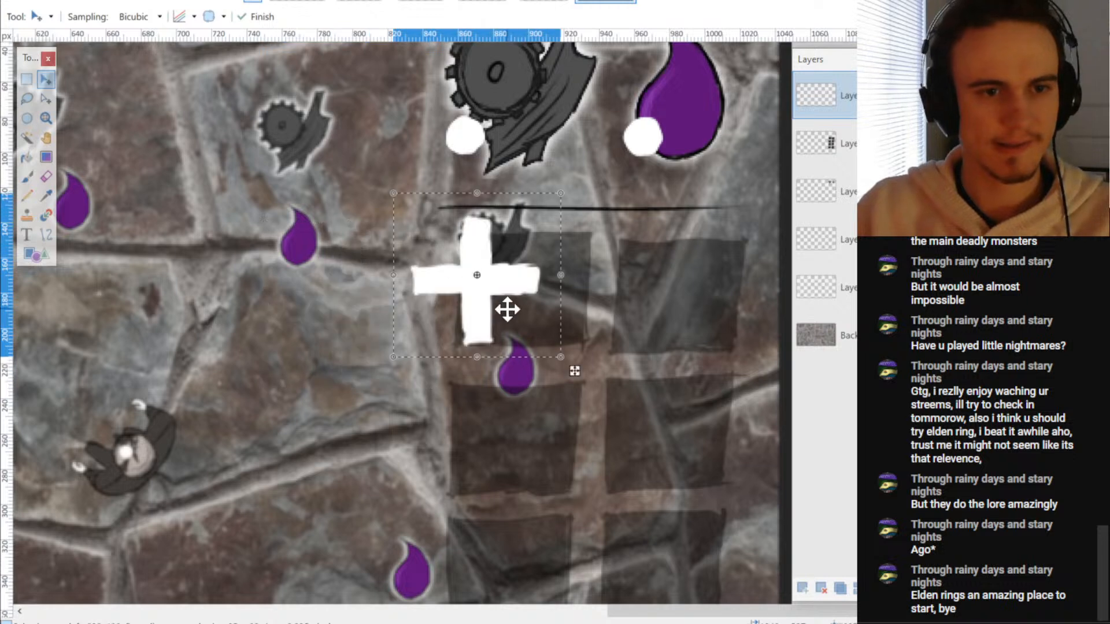
drag(572, 367, 538, 285)
scroll(658, 355, down, 2)
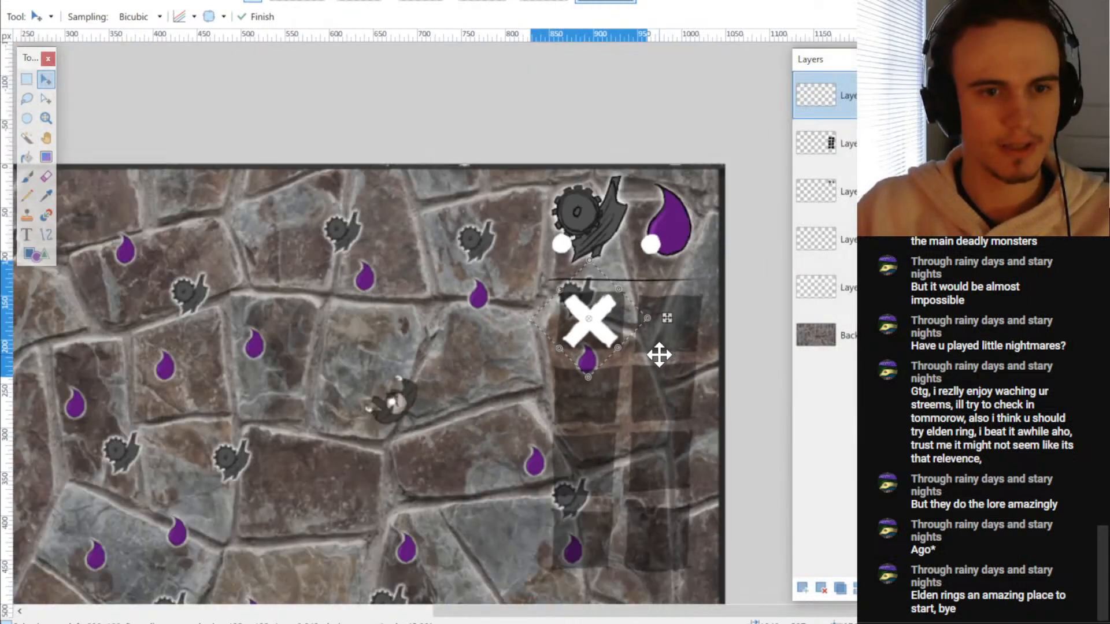
scroll(659, 354, down, 1)
scroll(475, 416, down, 1)
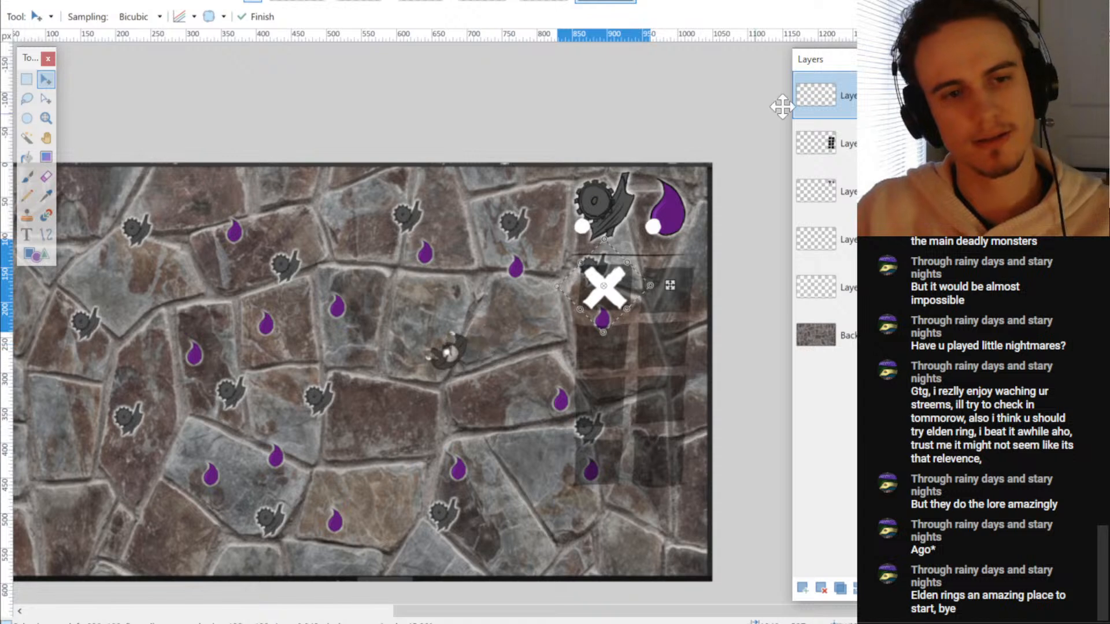
- Lower the opacity of the X mark's layer to 102
double_click(815, 95)
drag(601, 217, 436, 196)
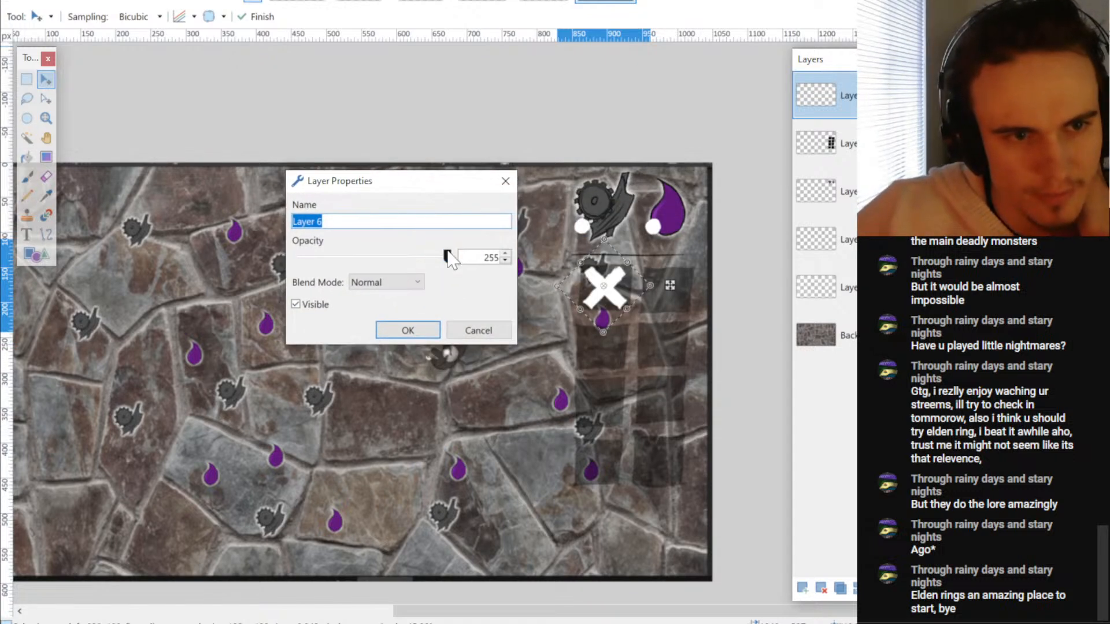
drag(446, 256, 342, 274)
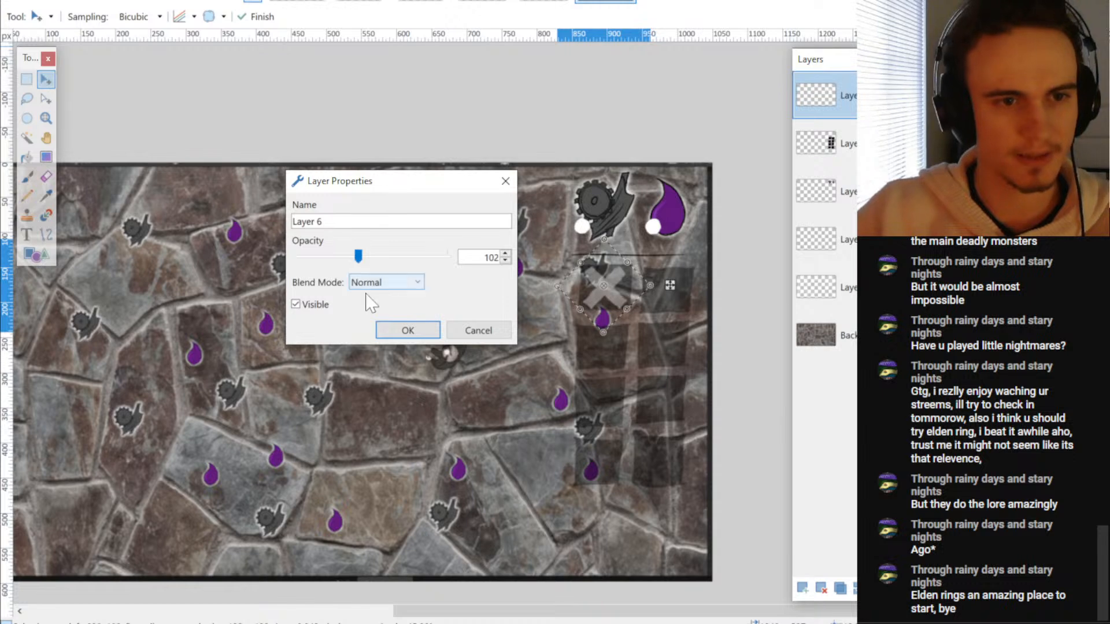
click(407, 330)
scroll(443, 349, down, 2)
scroll(417, 352, up, 2)
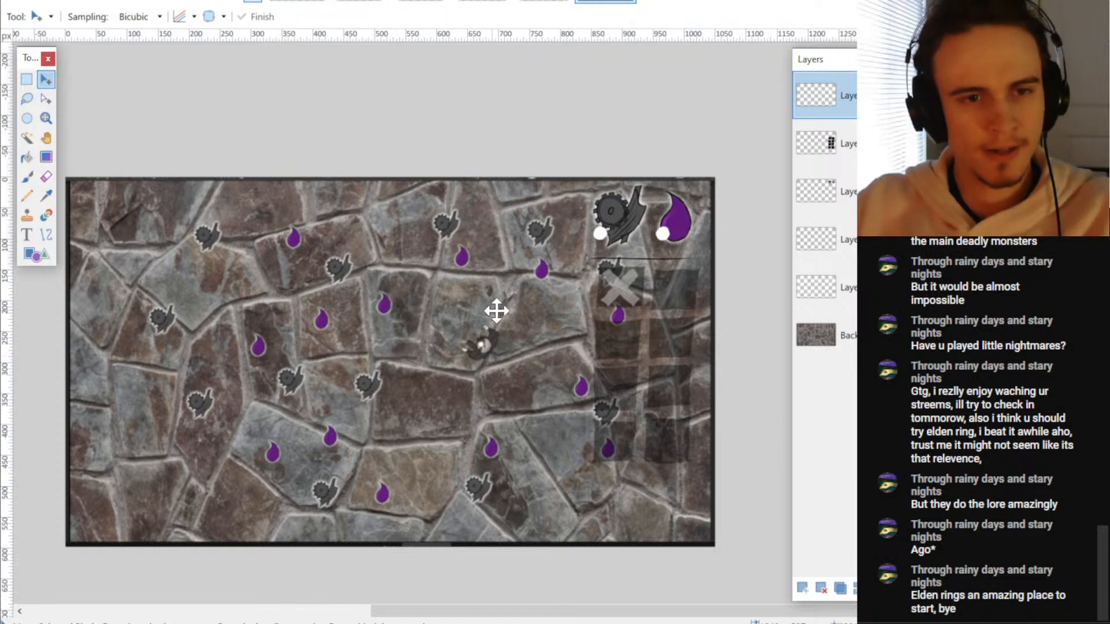
- Paste another plus, rotate it 45 degrees into an X, and place it over the second row's second square
scroll(657, 302, up, 3)
scroll(594, 248, right, 3)
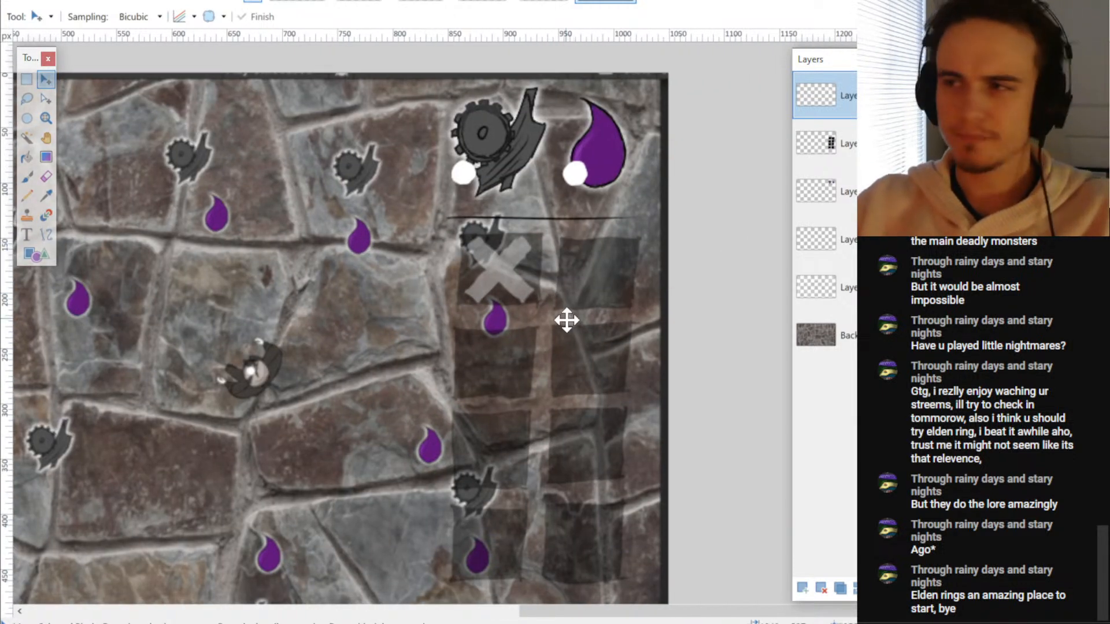
scroll(575, 291, up, 3)
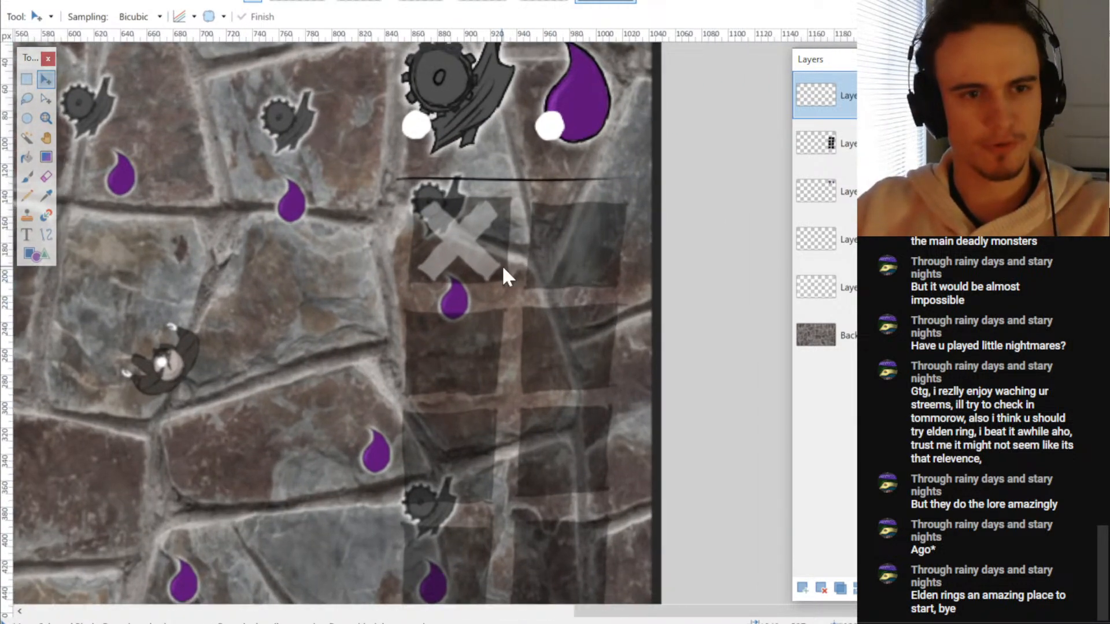
key(ctrl+v)
drag(396, 255, 391, 314)
drag(348, 268, 584, 366)
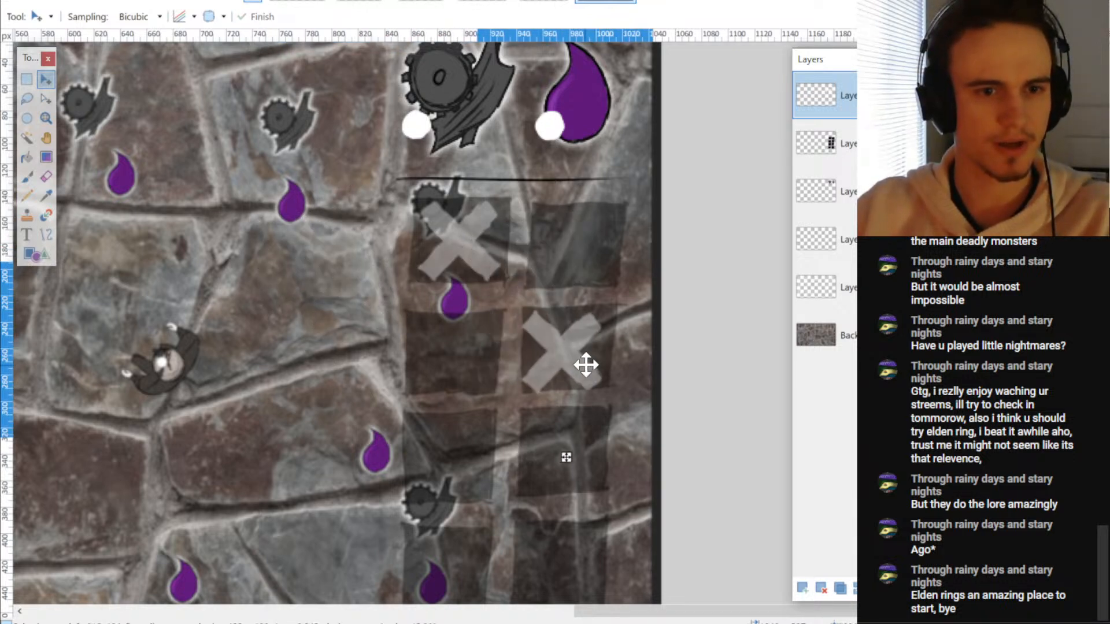
key(Return)
key(ctrl+z)
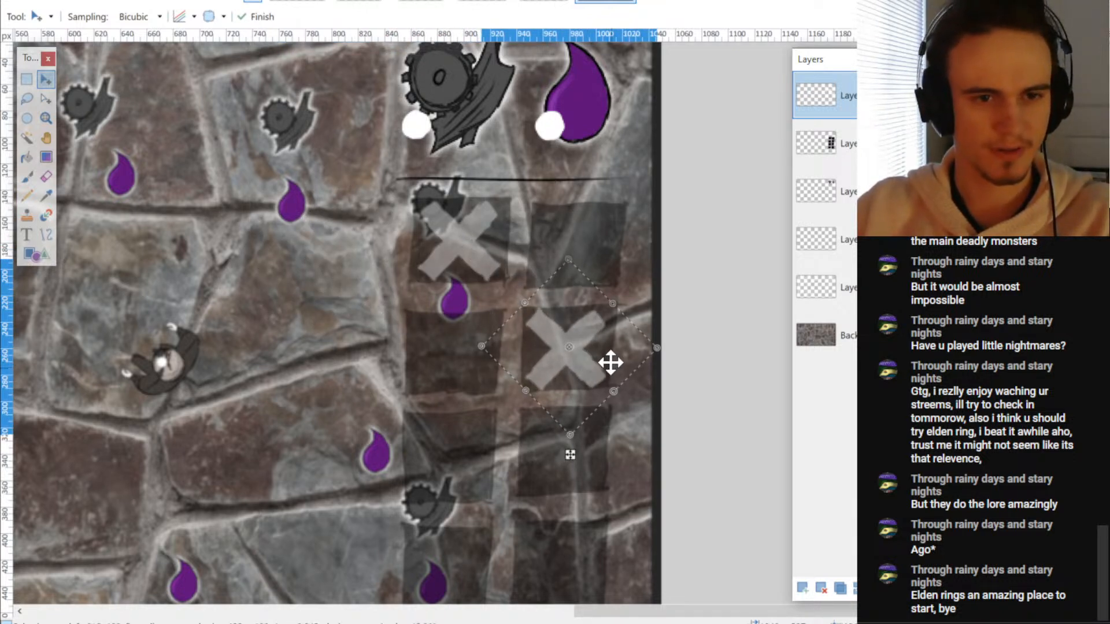
- Try moving the second X towards the first square, and undo both X marks along with their layer's opacity change
scroll(601, 330, down, 1)
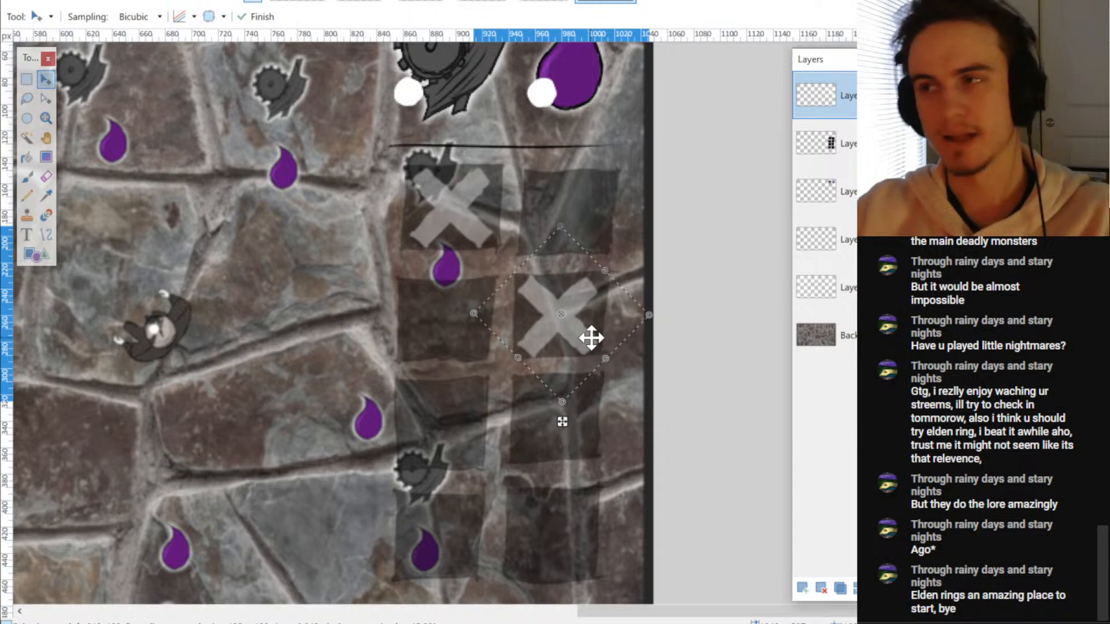
mouse_move(591, 330)
mouse_down()
mouse_move(352, 234)
mouse_move(475, 226)
mouse_move(446, 209)
mouse_up()
key(ctrl+z)
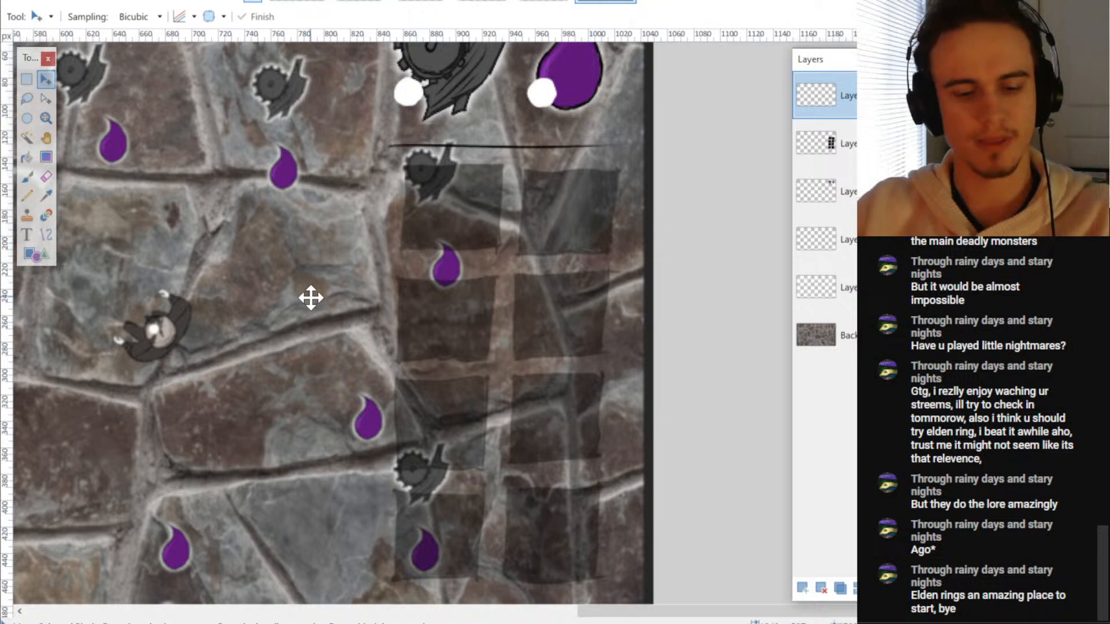
- Try pasting the plus as an opaque, rotated X on the stones beside the grid, and undo it
key(ctrl+v)
drag(397, 238, 476, 265)
key(ctrl+d)
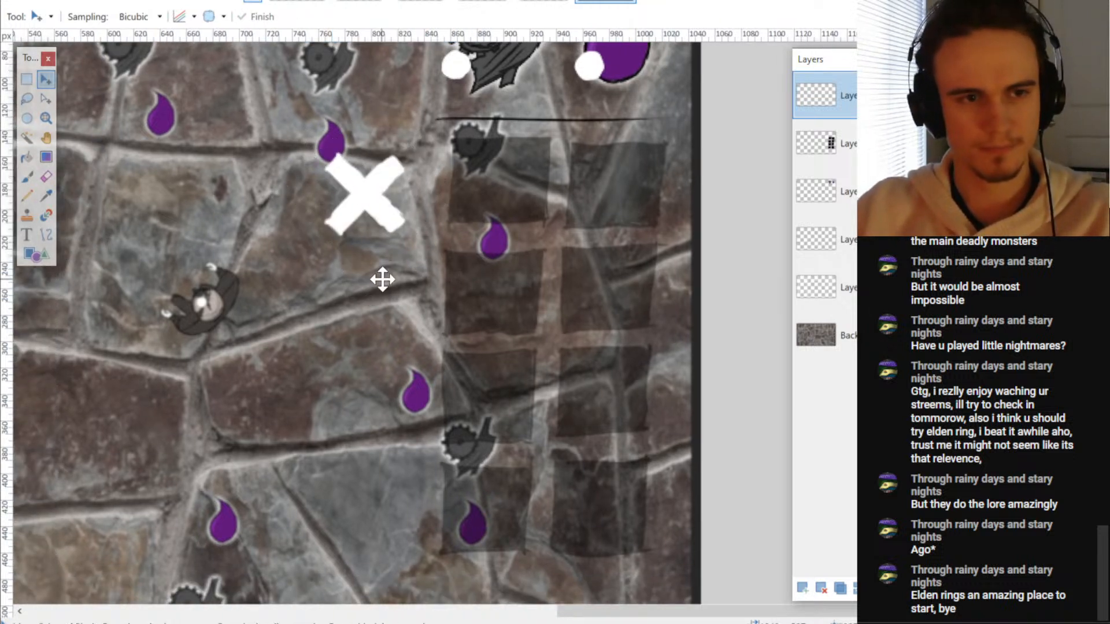
key(ctrl+z)
key(ctrl+z)
key(ctrl+z)
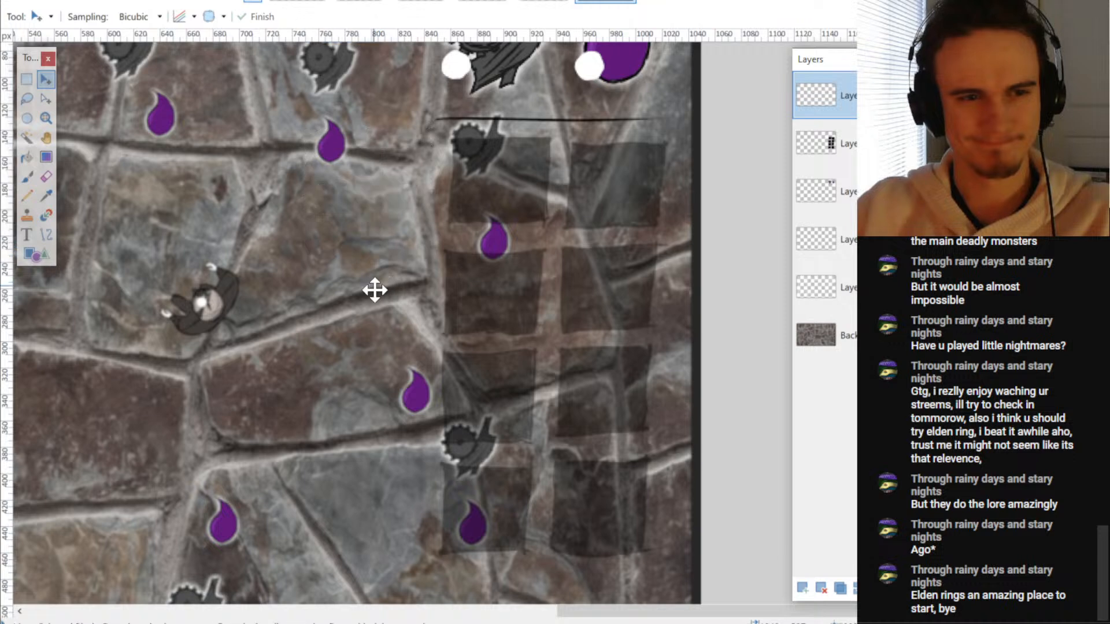
- Create a new 95 by 93 pixel image, paste the white plus into it, and select the whole image
key(alt+f)
key(n)
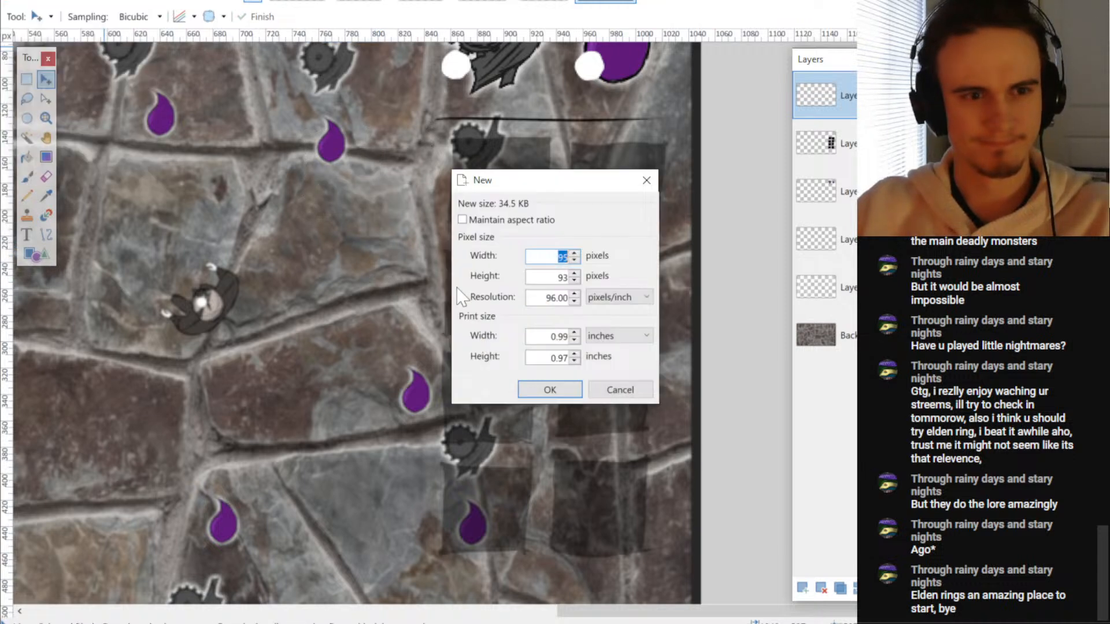
click(540, 396)
key(ctrl+v)
scroll(636, 357, up, 4)
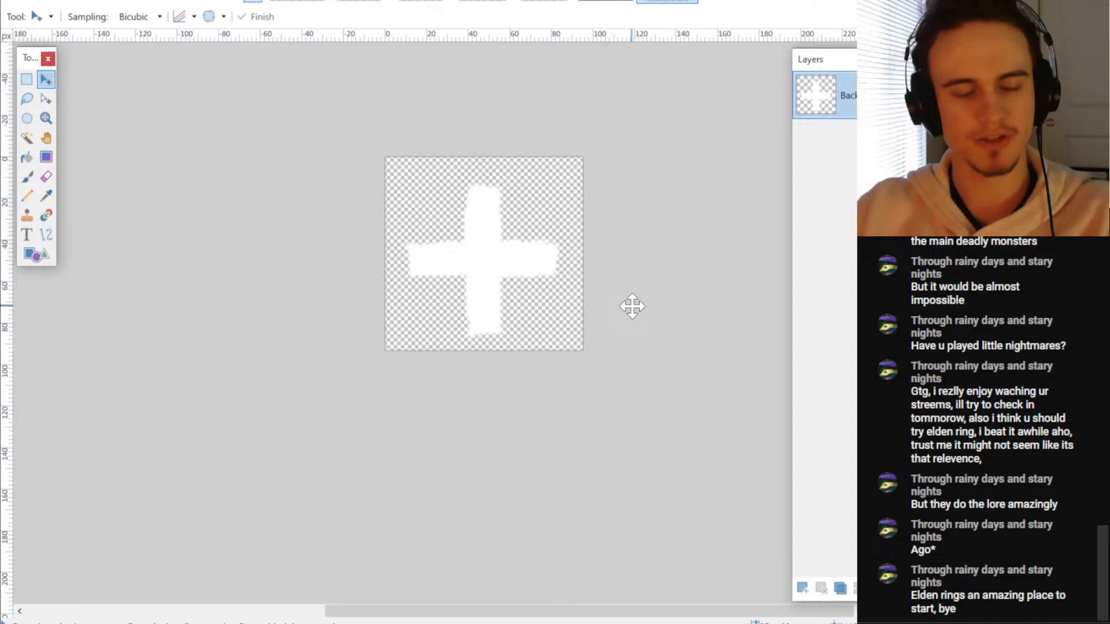
key(ctrl+a)
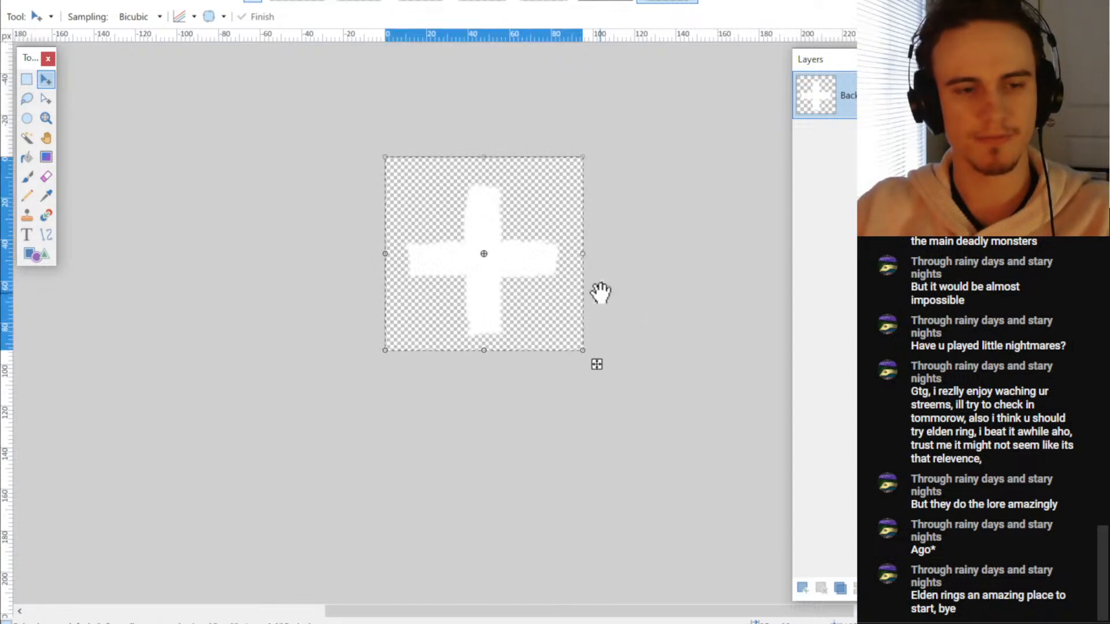
- Save the white plus image as cursor3 in PNG format in the project's UI folder, beside the other cursor images
key(ctrl+s)
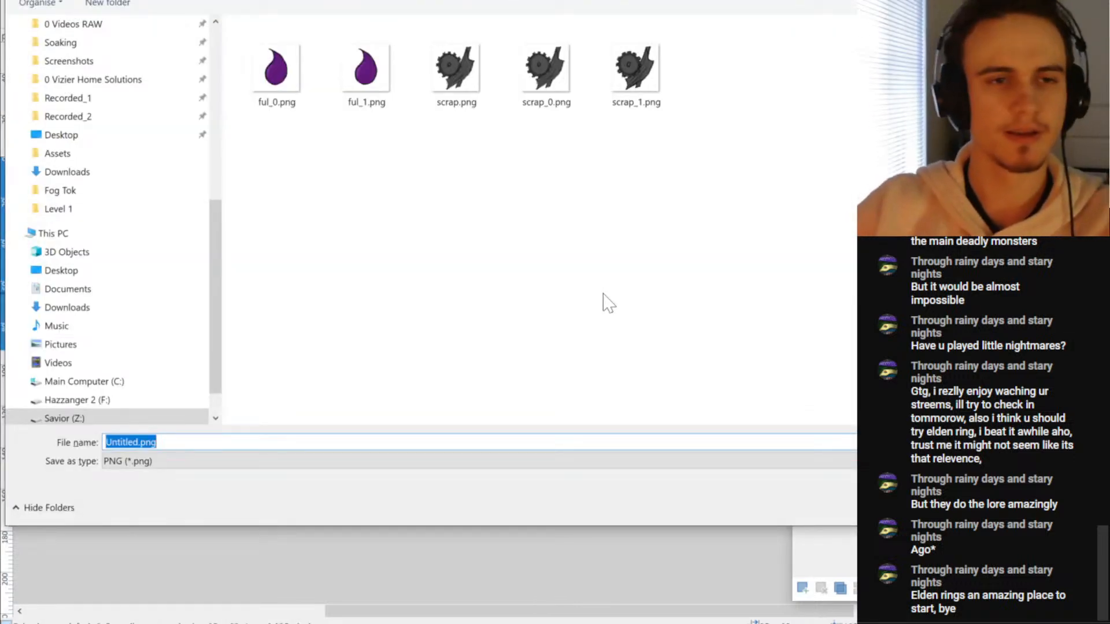
key(alt+Up)
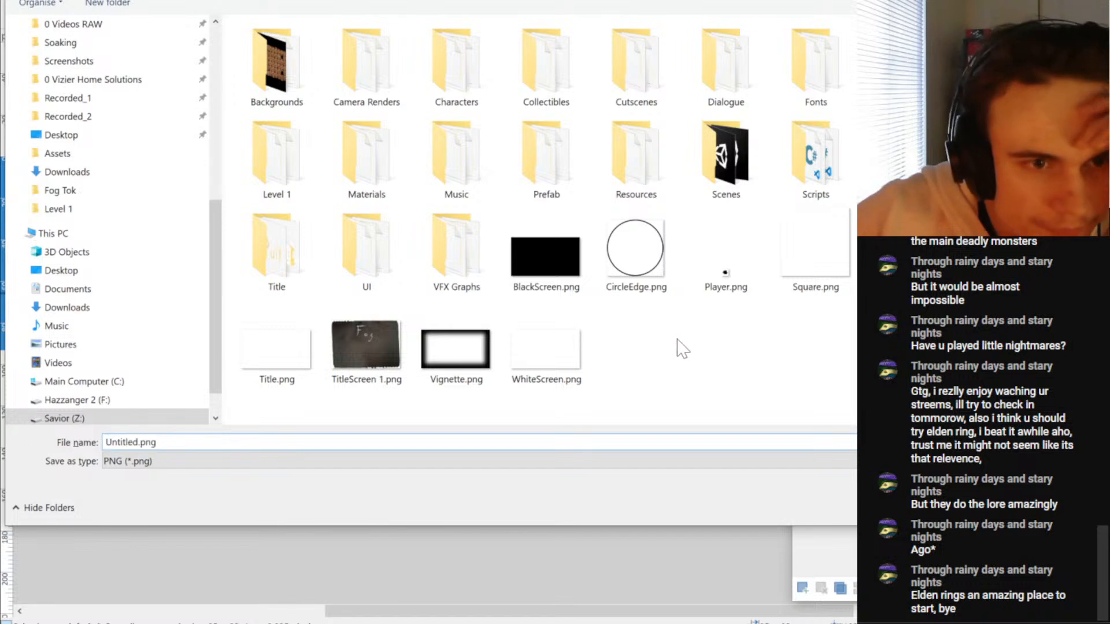
right_click(677, 342)
double_click(363, 271)
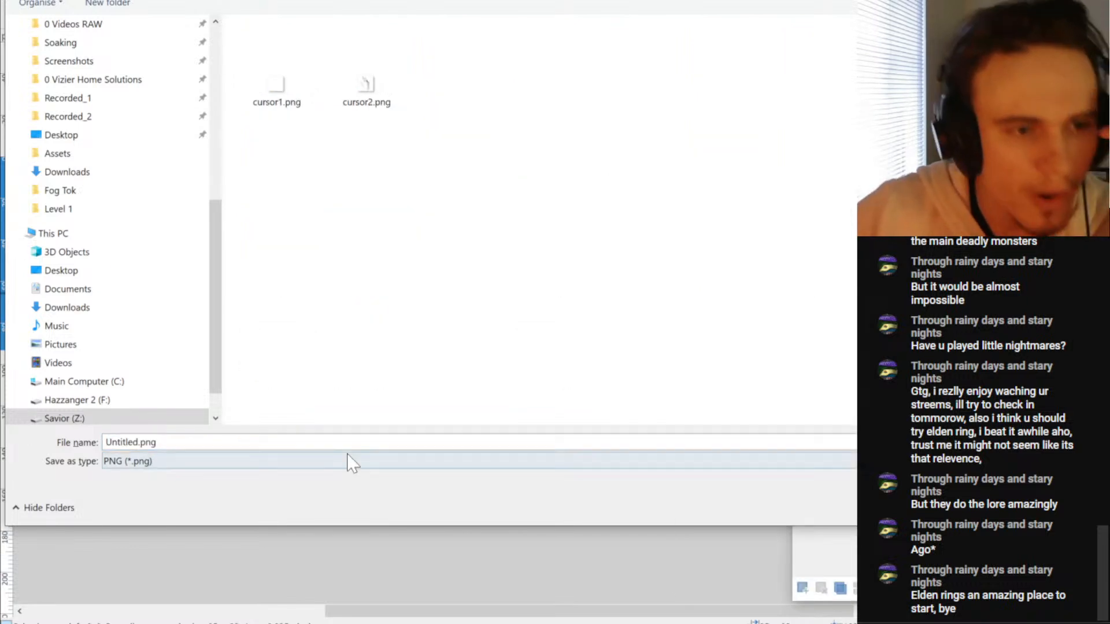
text(cursor3)
key(Return)
key(Return)
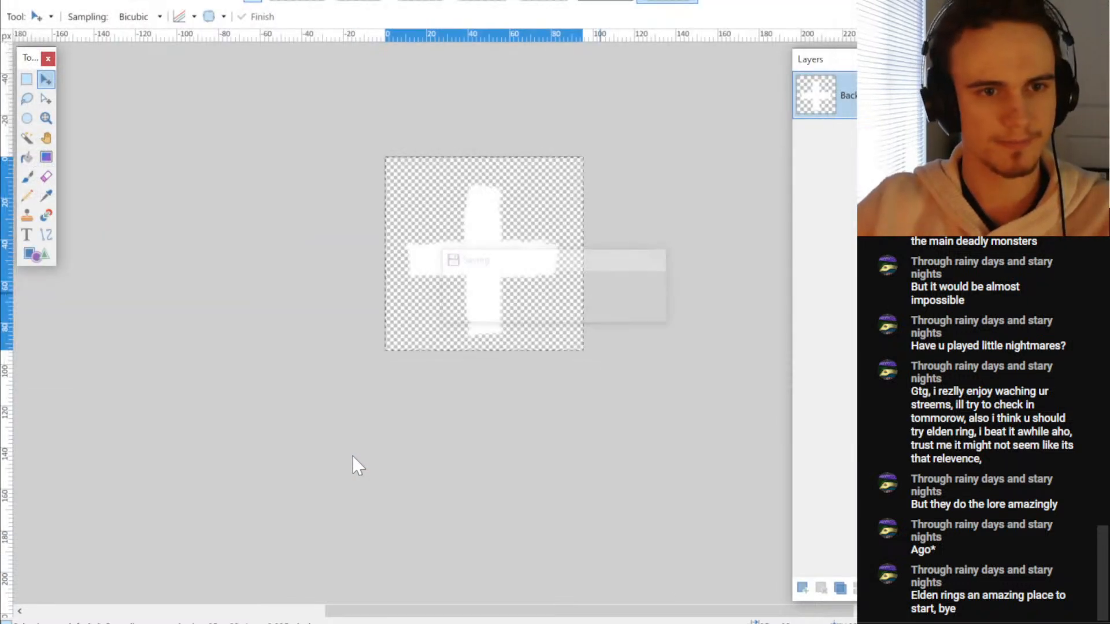
- Return to the stone-floor mockup and show the hand-drawn white sketch layer to compare its layout with the current interface, hiding it again
click(595, 2)
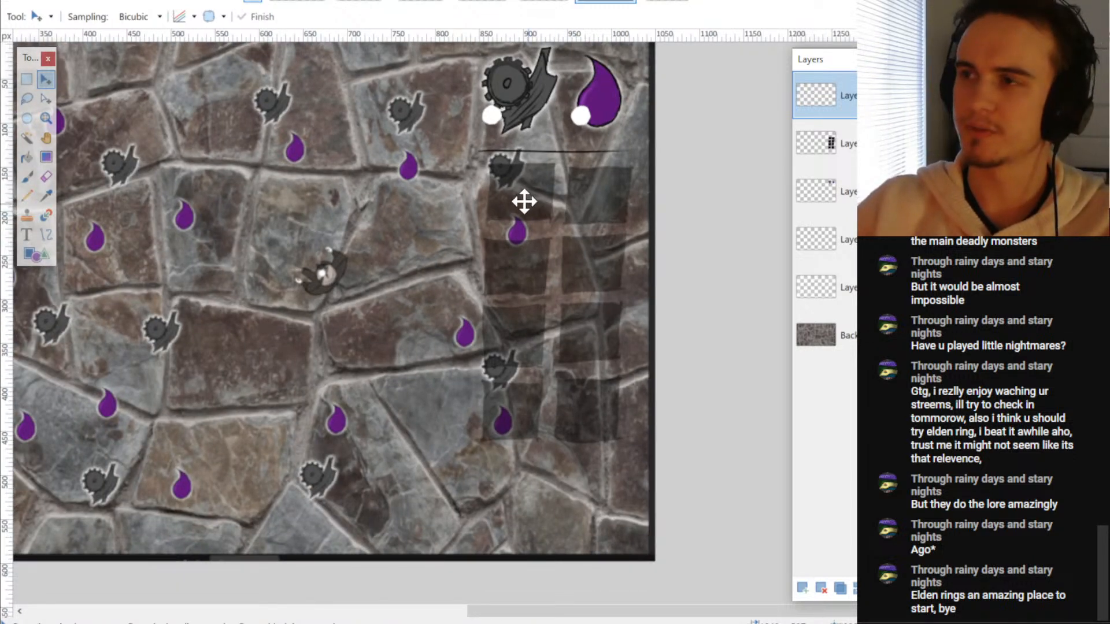
scroll(505, 227, up, 1)
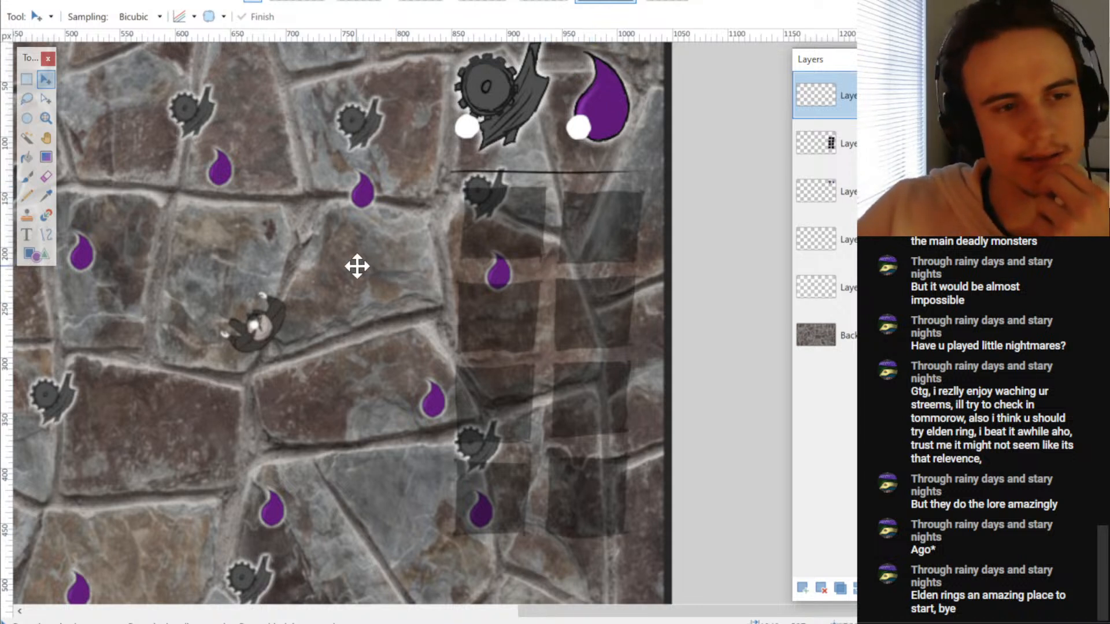
scroll(347, 341, up, 2)
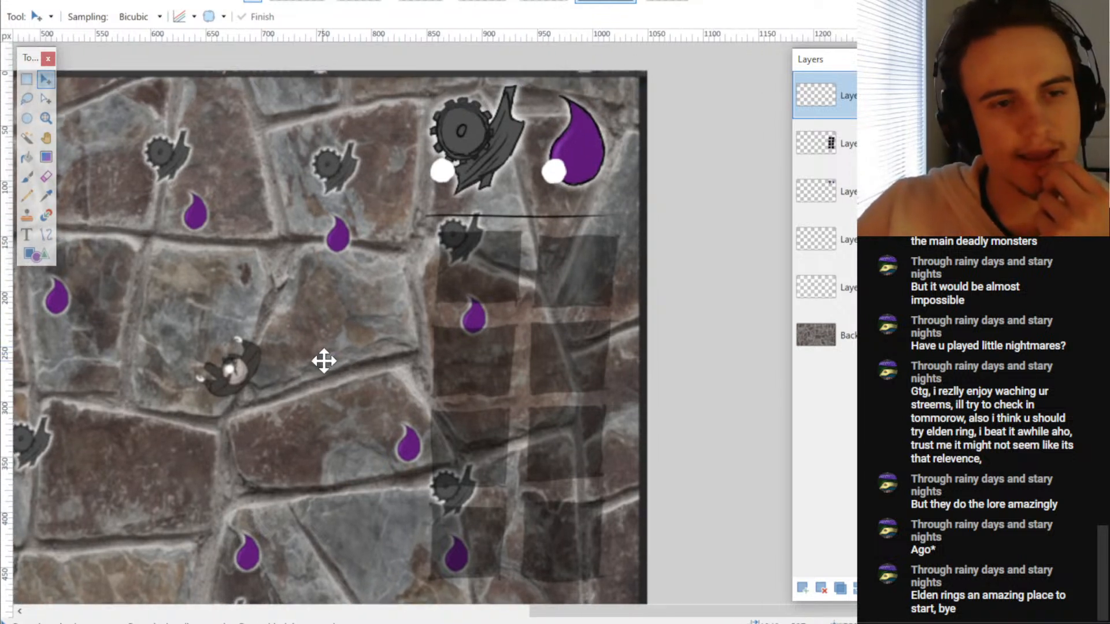
drag(301, 397, 307, 382)
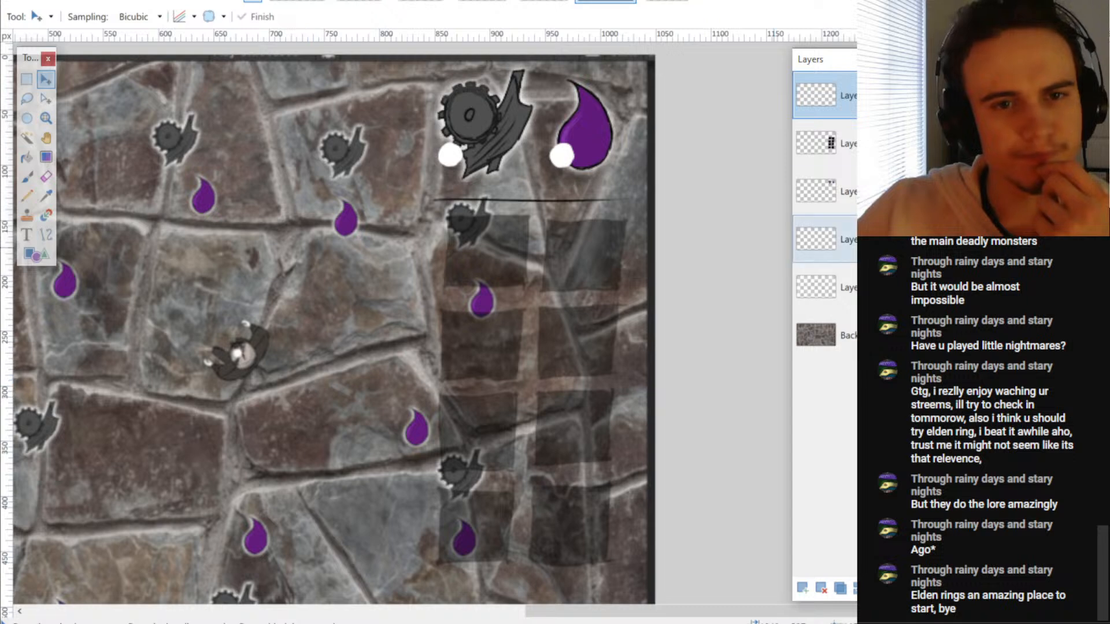
click(917, 239)
click(917, 239)
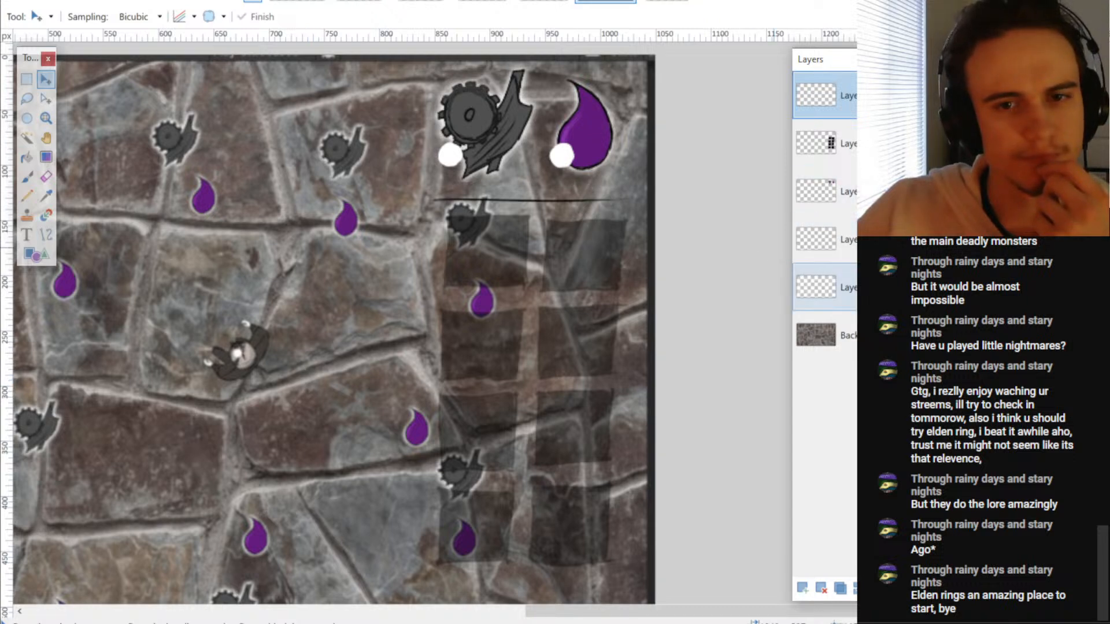
click(918, 287)
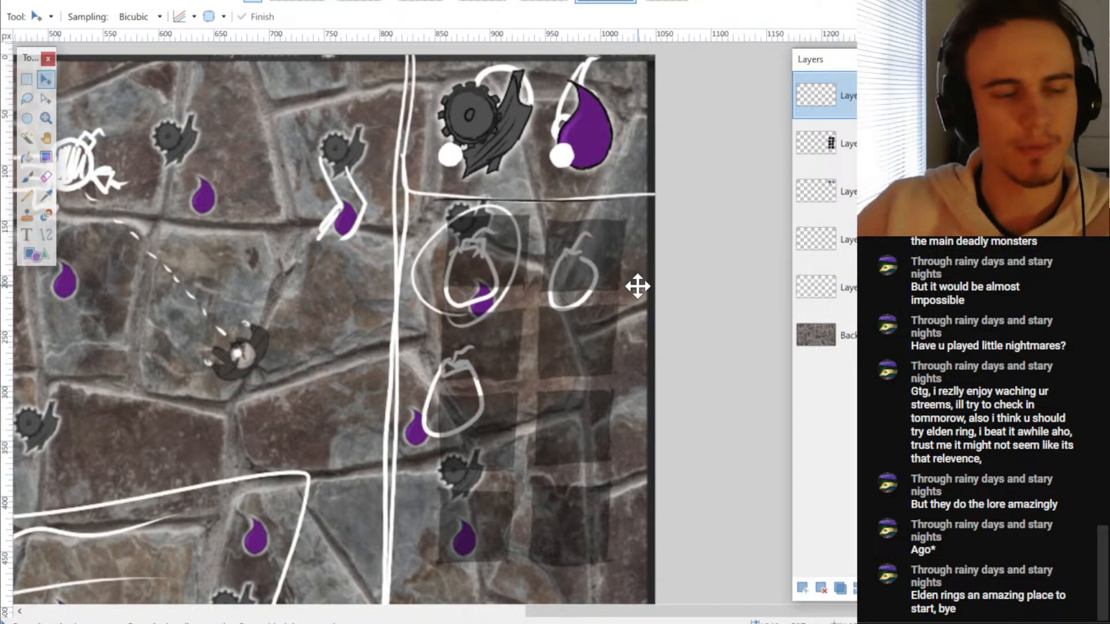
scroll(637, 287, down, 3)
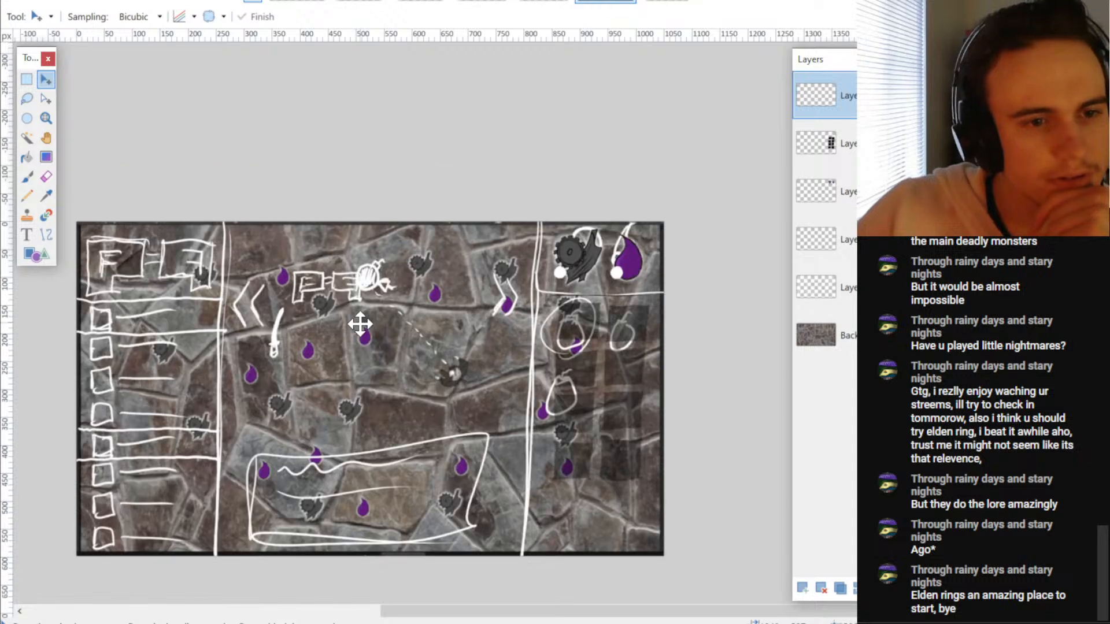
scroll(489, 334, up, 3)
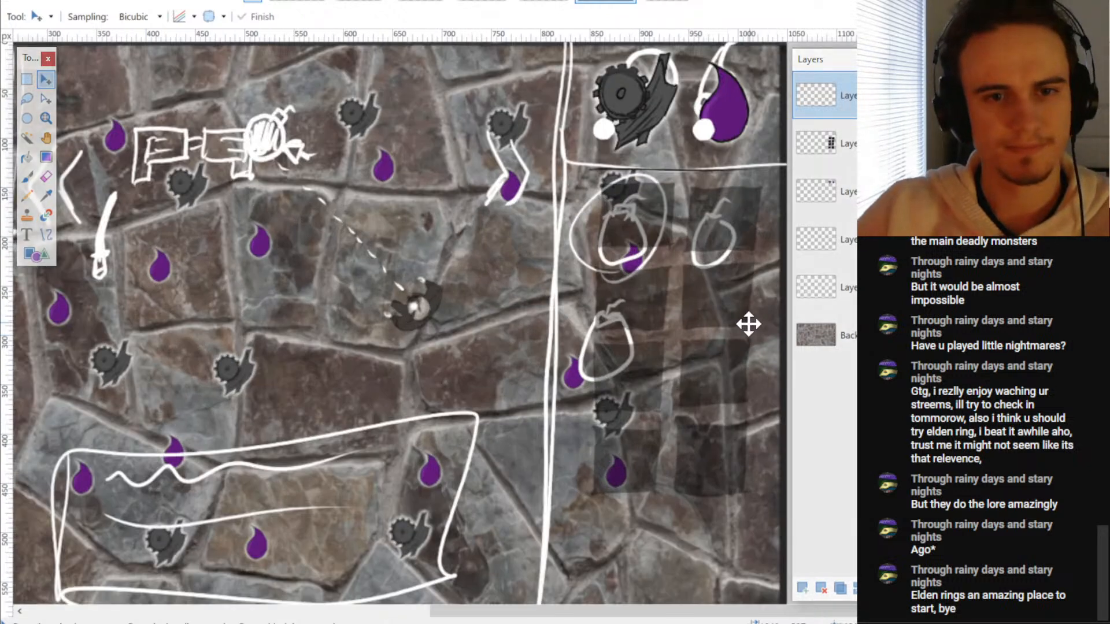
scroll(746, 321, down, 1)
click(923, 288)
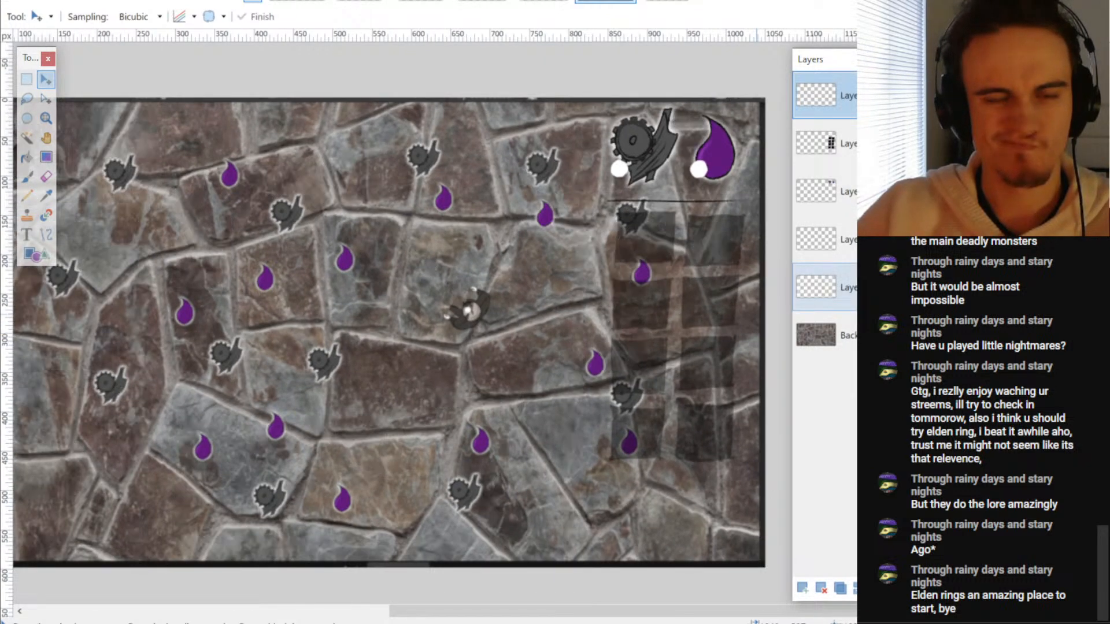
scroll(379, 373, down, 1)
drag(158, 332, 254, 315)
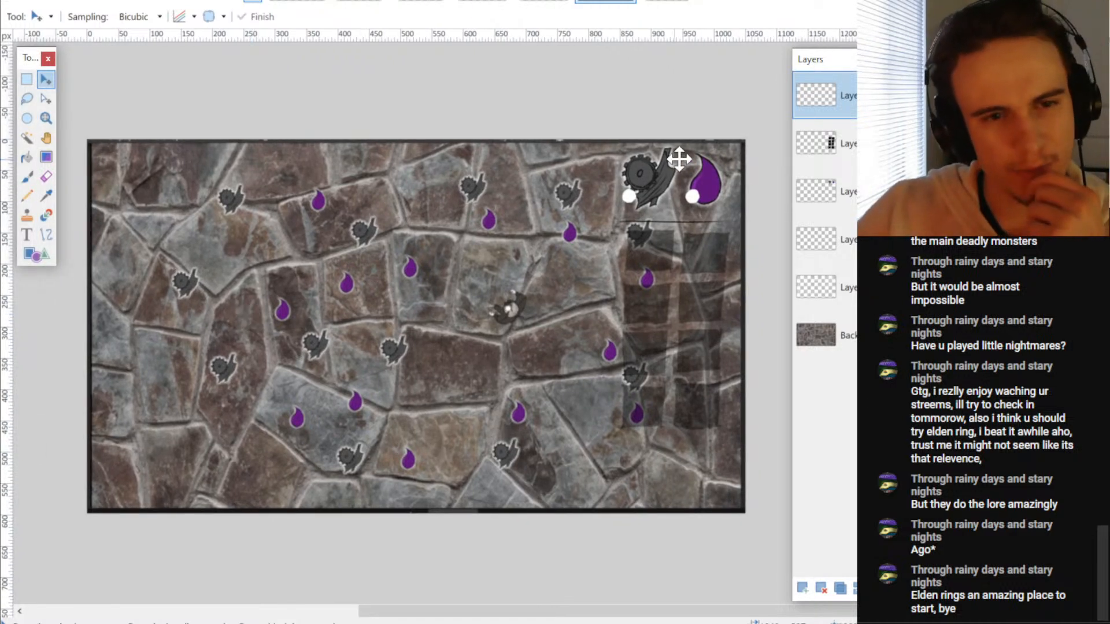
- Try shifting the slot grid downwards and drawing a white vertical divider beside it on the grid's layer, and undo both
click(820, 144)
scroll(628, 266, up, 2)
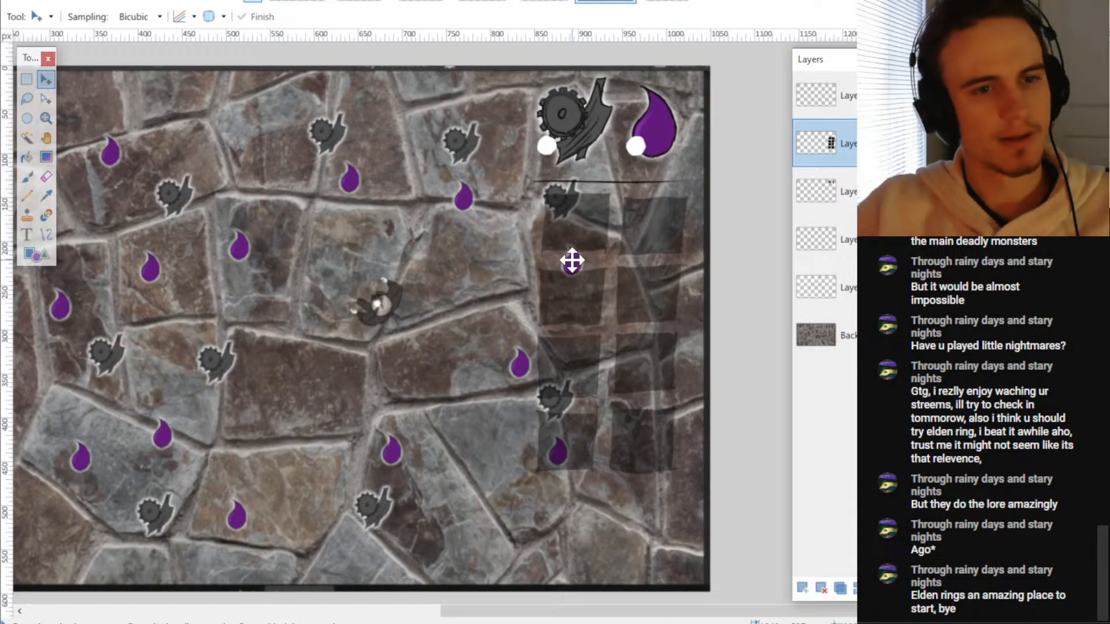
key(ctrl+a)
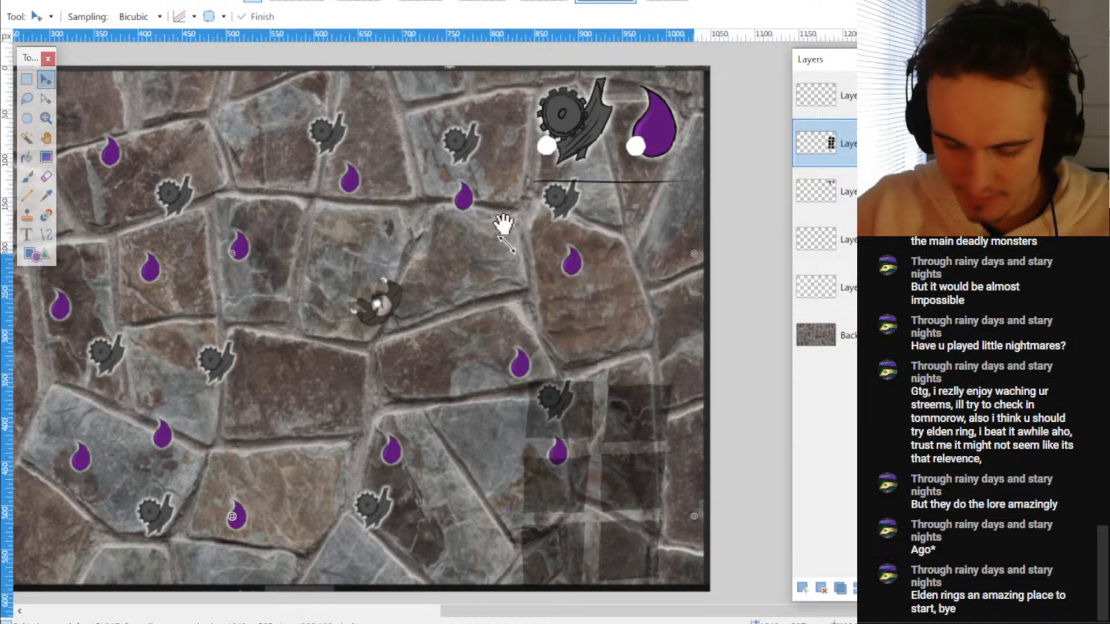
key(b)
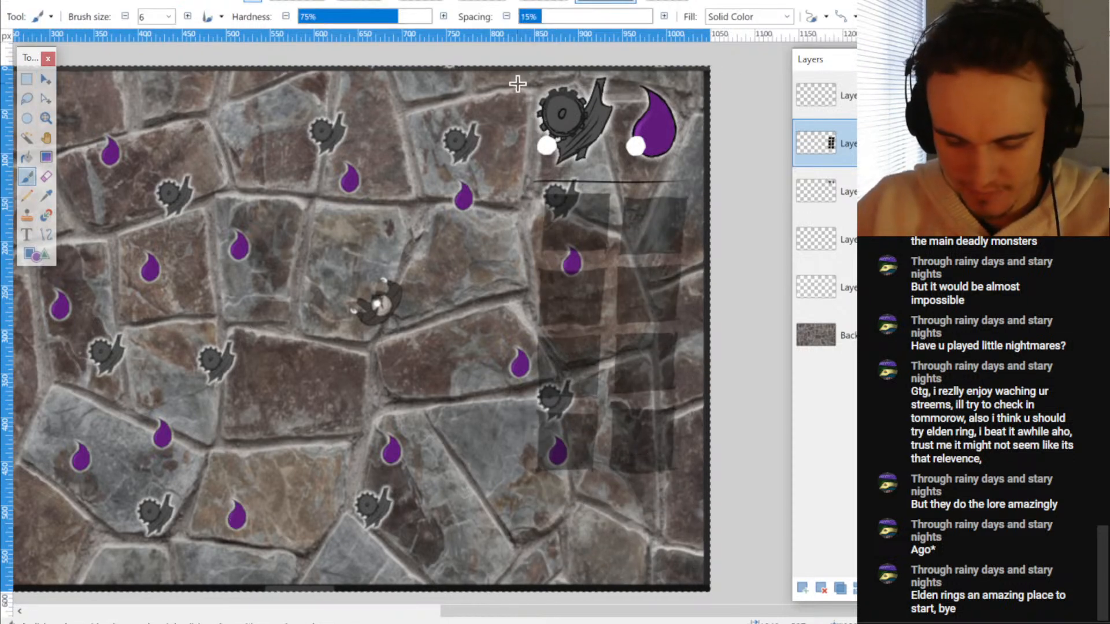
key(ctrl+d)
drag(520, 197, 505, 590)
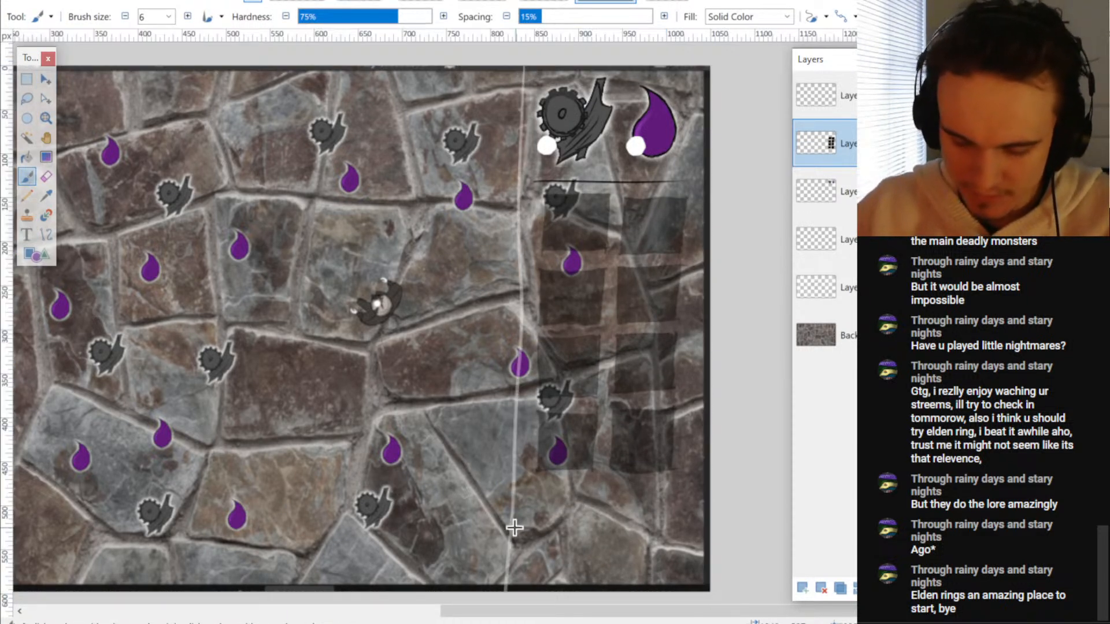
key(ctrl+z)
- Try drawing a divider beside the slots and filling the sidebar area black on the grid's own layer, and undo it
drag(527, 68, 508, 543)
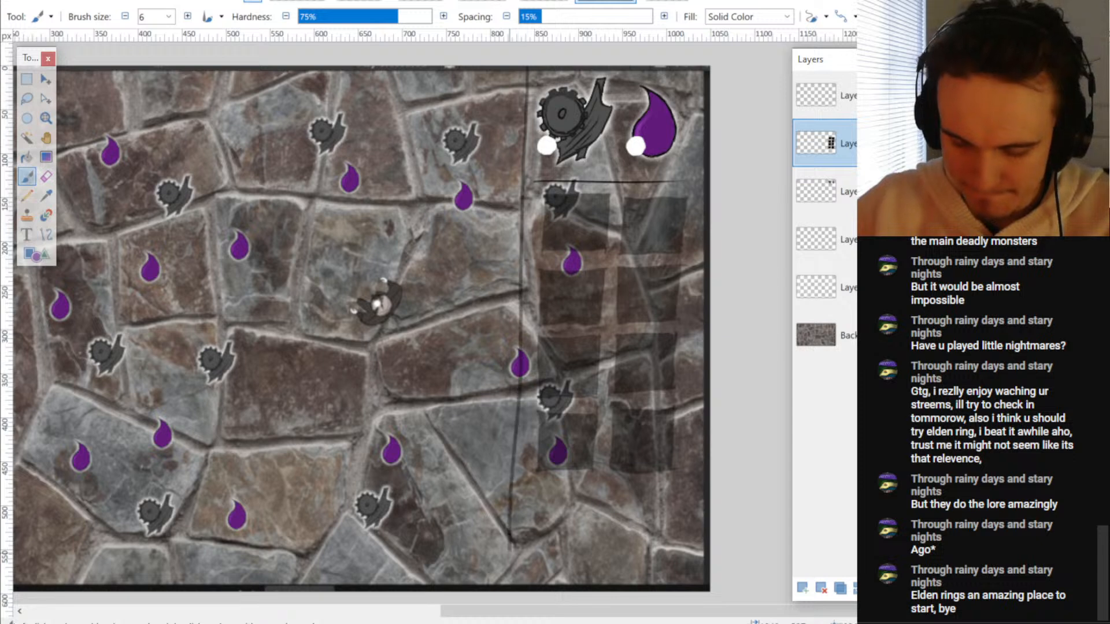
key(f)
click(563, 497)
scroll(525, 404, down, 2)
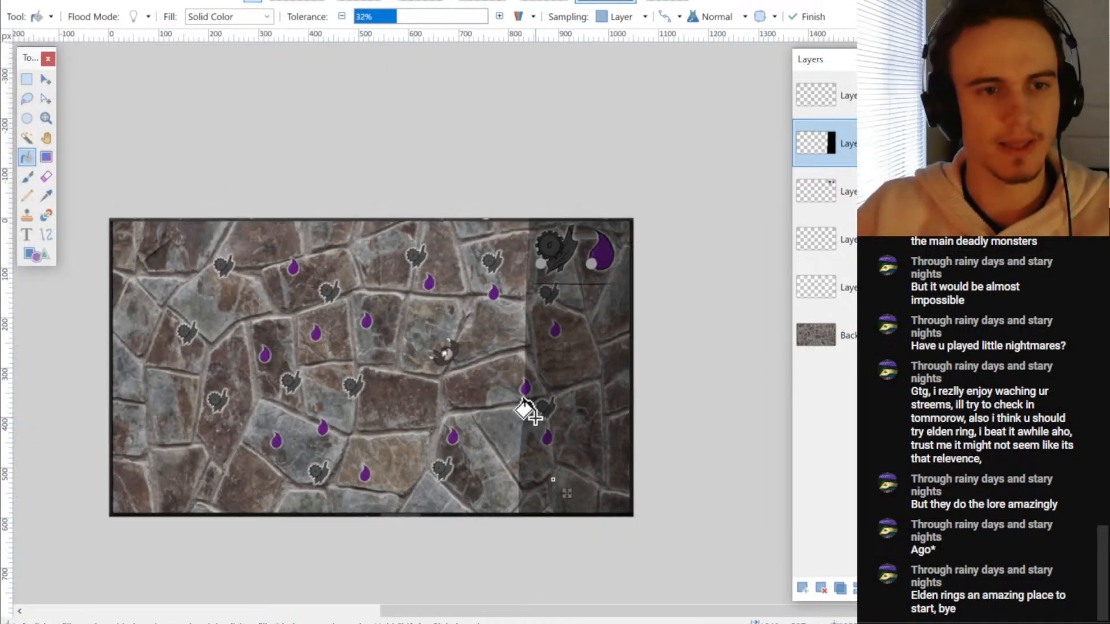
scroll(502, 408, up, 1)
scroll(502, 408, right, 1)
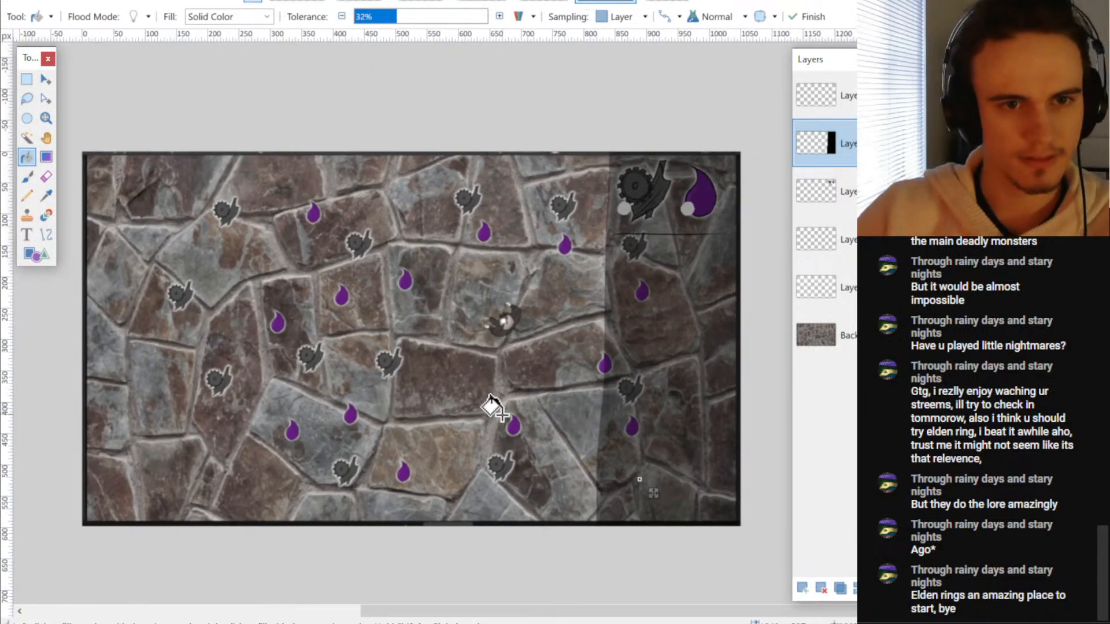
key(ctrl+z)
- Add a new layer beneath the slot grid, draw a full-height black vertical line beside the slots, and fill the sidebar area black
key(ctrl+shift+n)
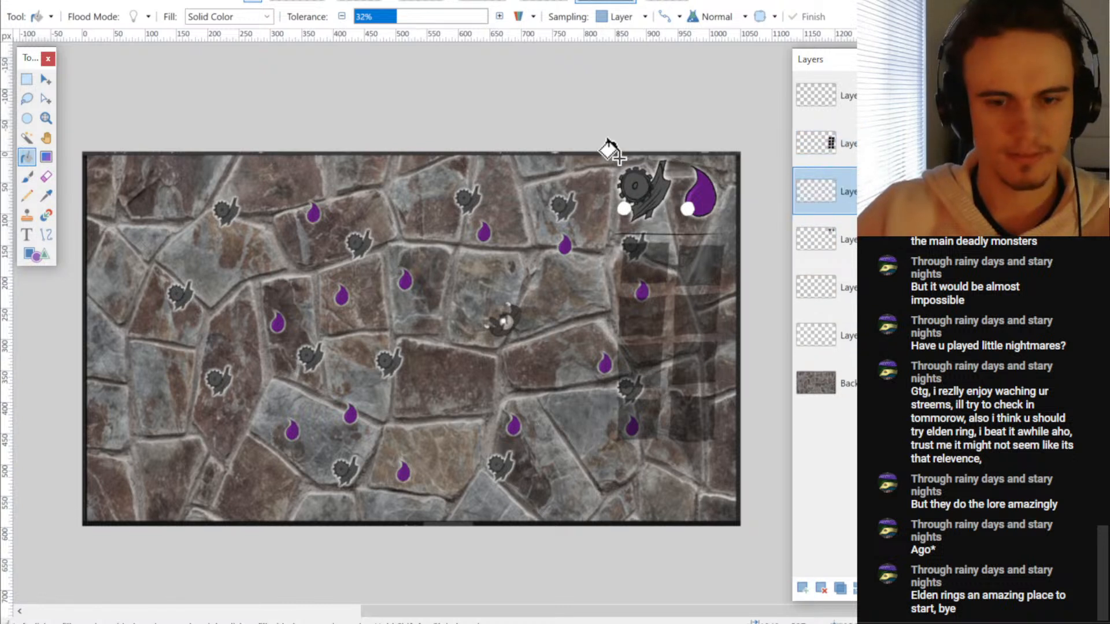
key(b)
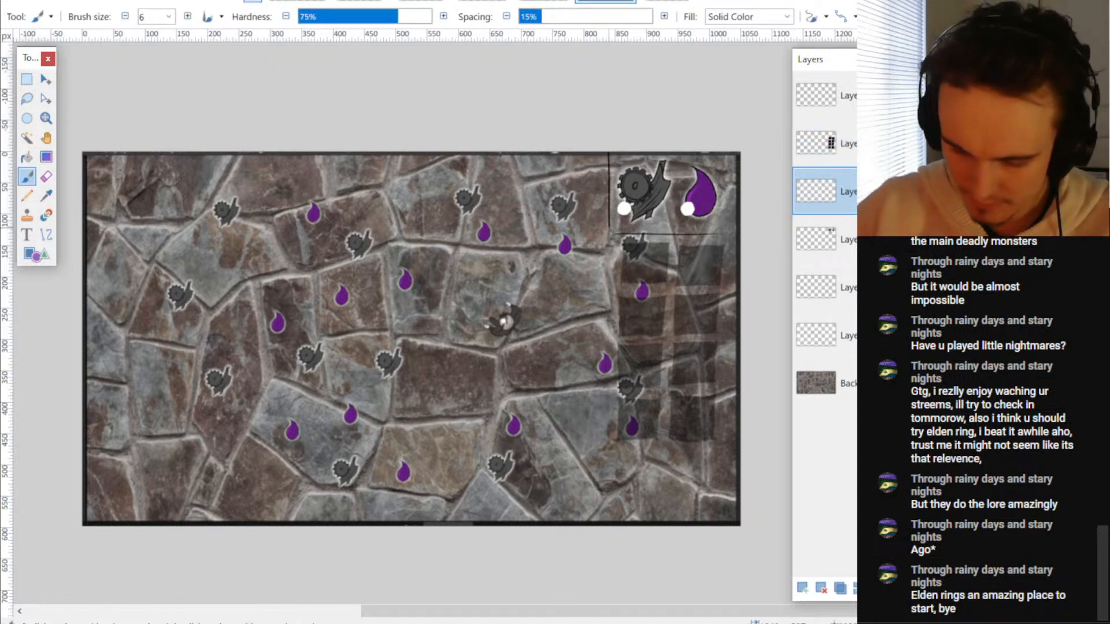
drag(607, 257, 605, 549)
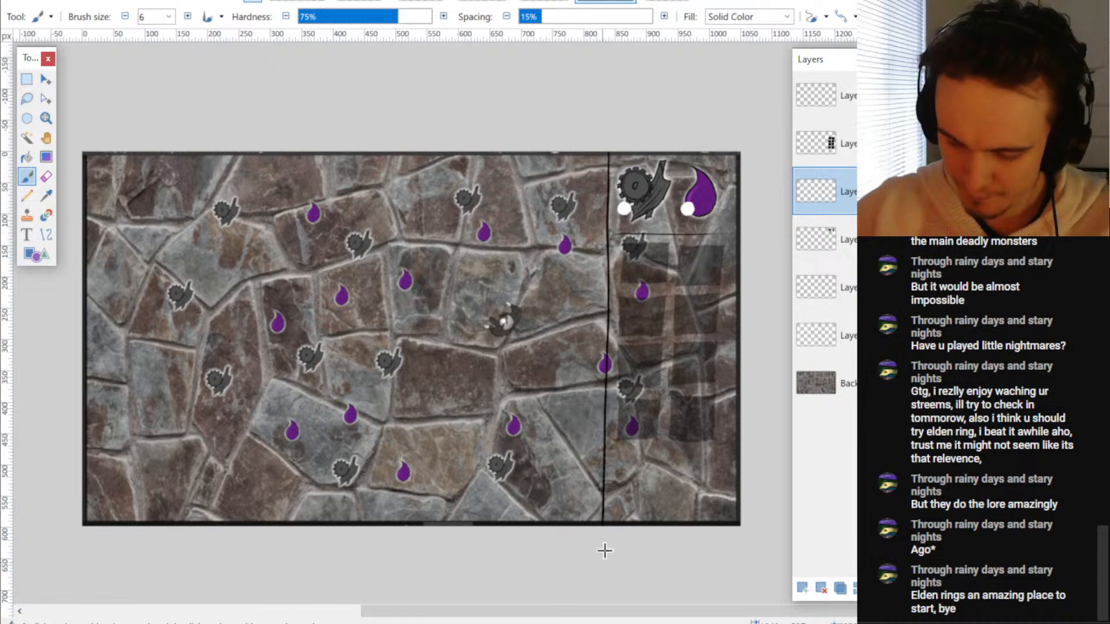
key(g)
click(639, 485)
key(ctrl+z)
key(f)
click(640, 474)
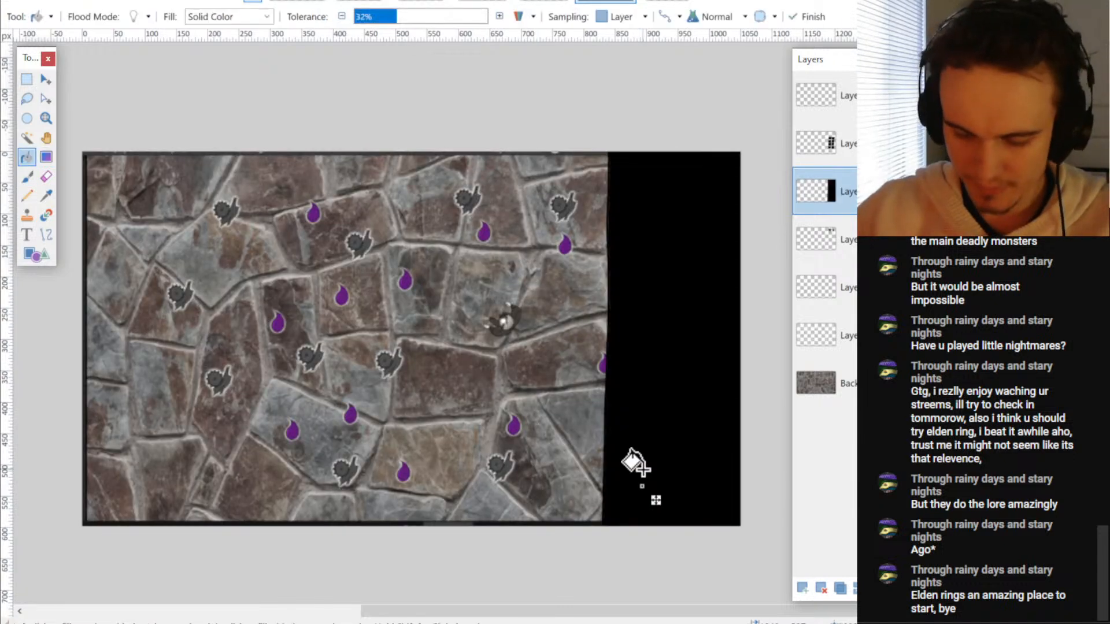
- Lower the black sidebar layer's opacity to make it semi-transparent and move it directly above the Background layer
key(F4)
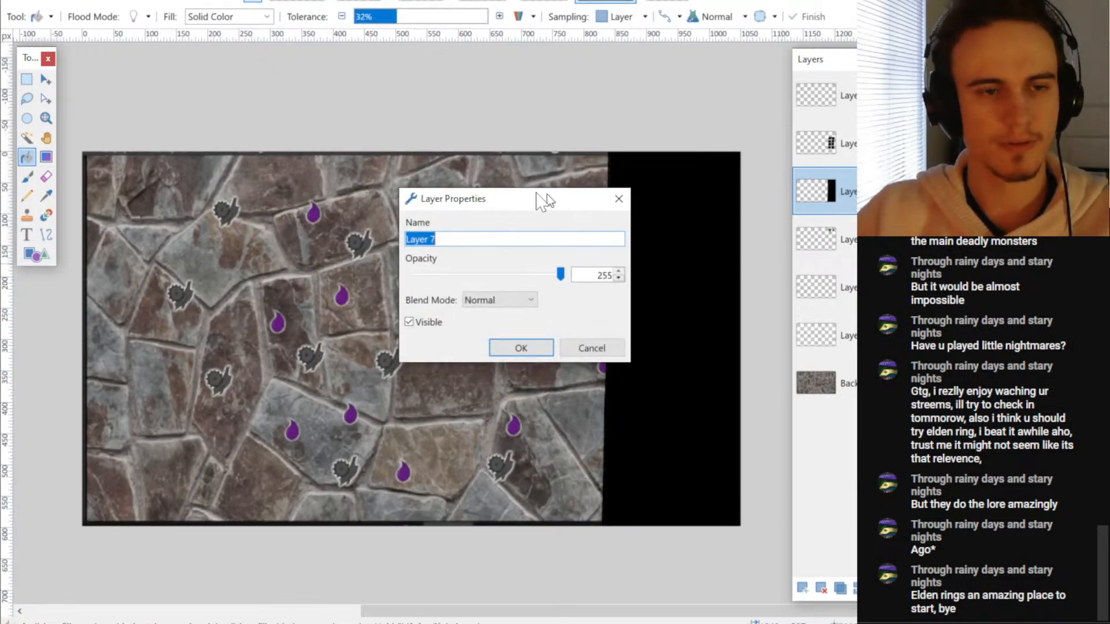
drag(547, 209, 305, 159)
drag(359, 236, 251, 234)
click(315, 310)
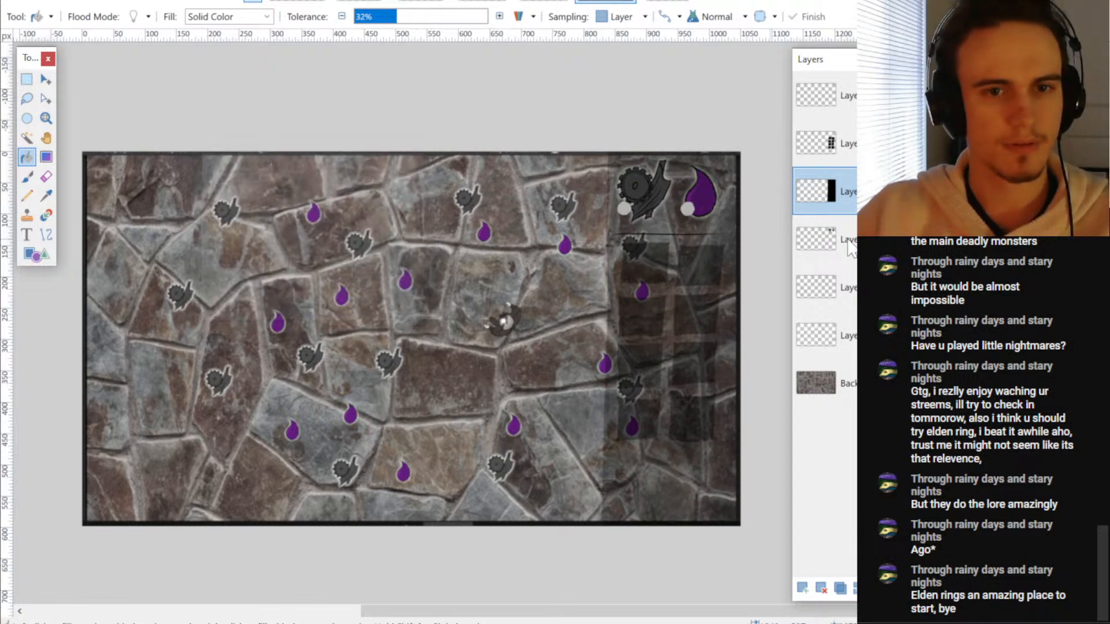
drag(825, 193, 824, 333)
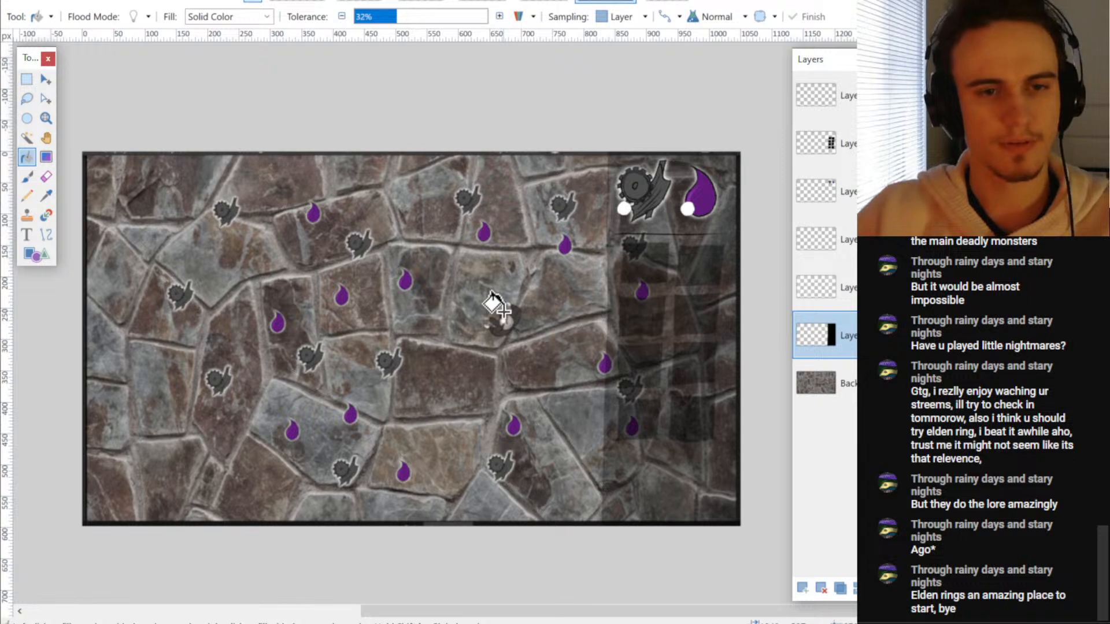
scroll(493, 317, down, 1)
scroll(446, 394, up, 1)
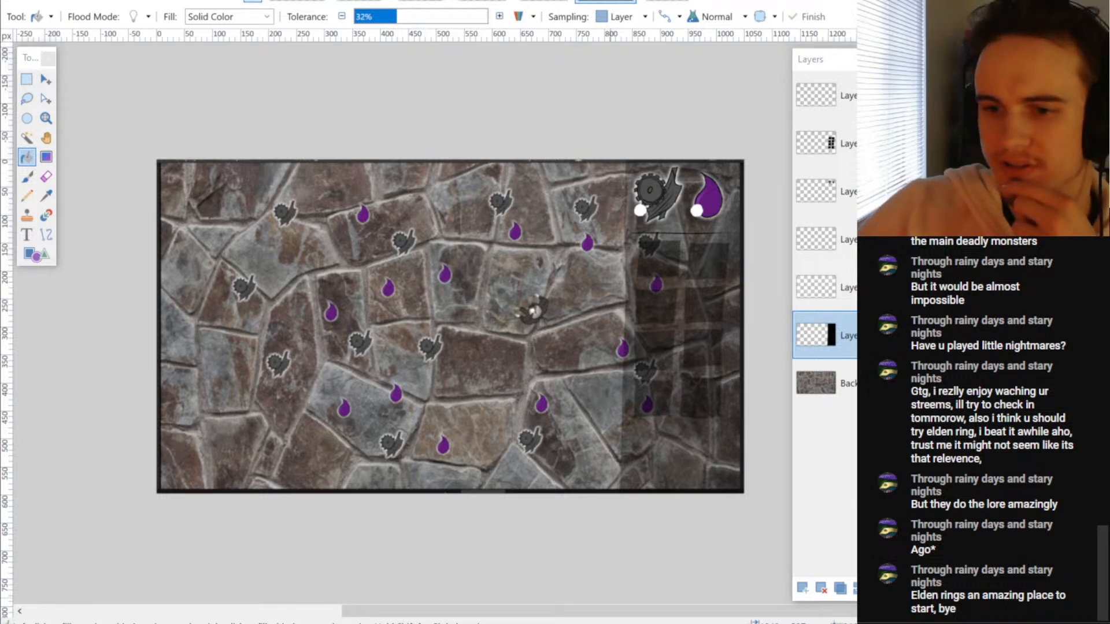
- Switch to the Fog board in Trello, read its task lists, and return to the mockup
key(alt+Tab)
key(ctrl+Tab)
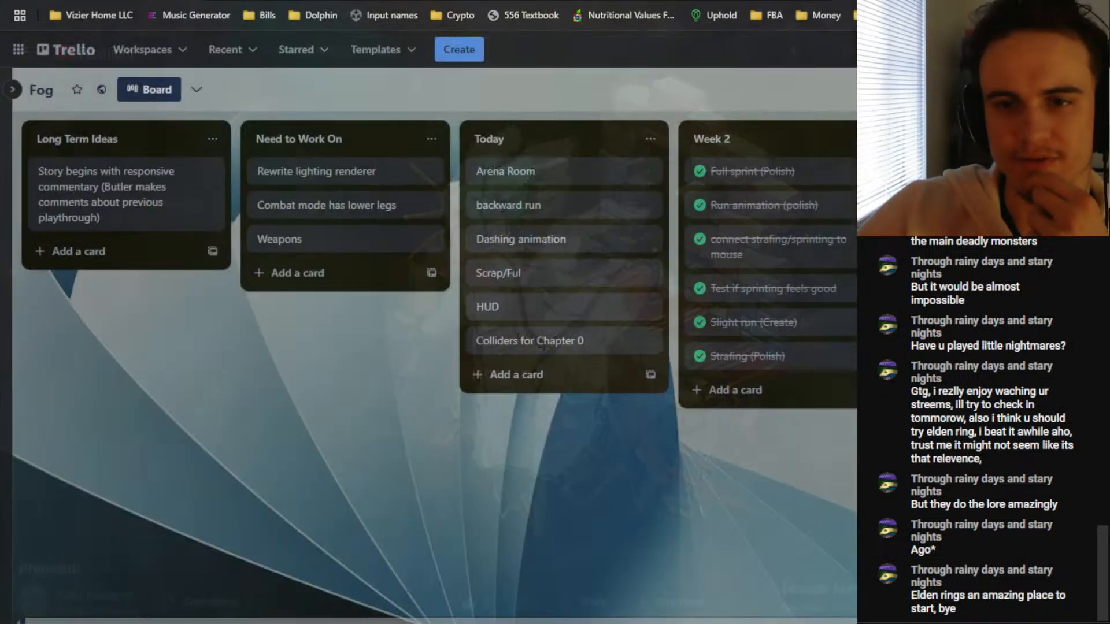
key(alt+Tab)
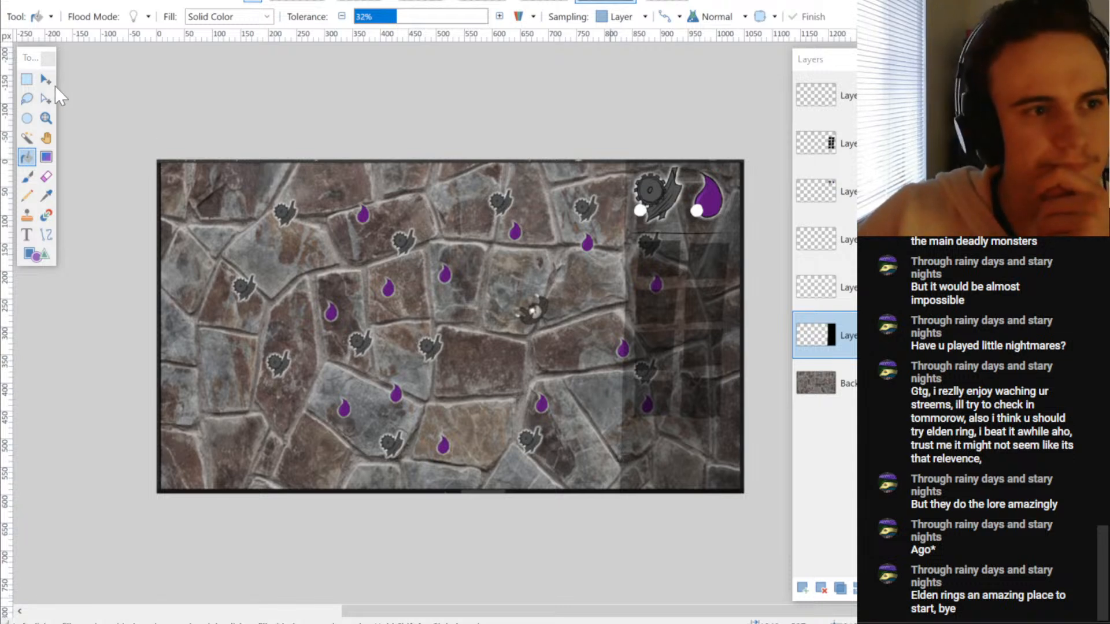
- Switch to Unity, open the Backgrounds assets folder, and bring its BG1 image into paint.net
key(alt+Tab)
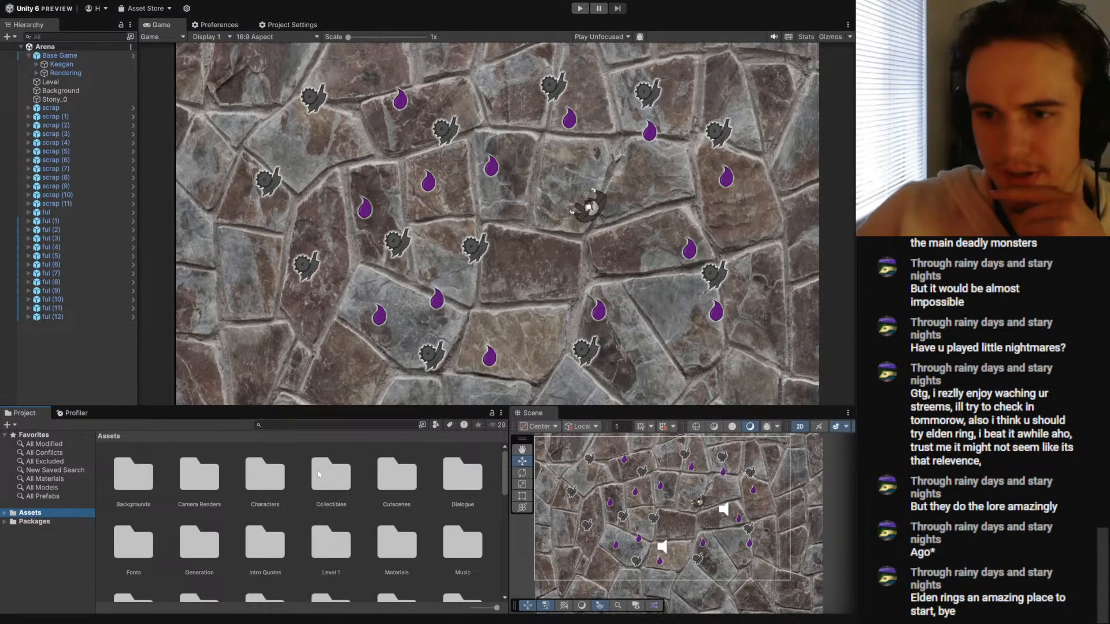
double_click(153, 488)
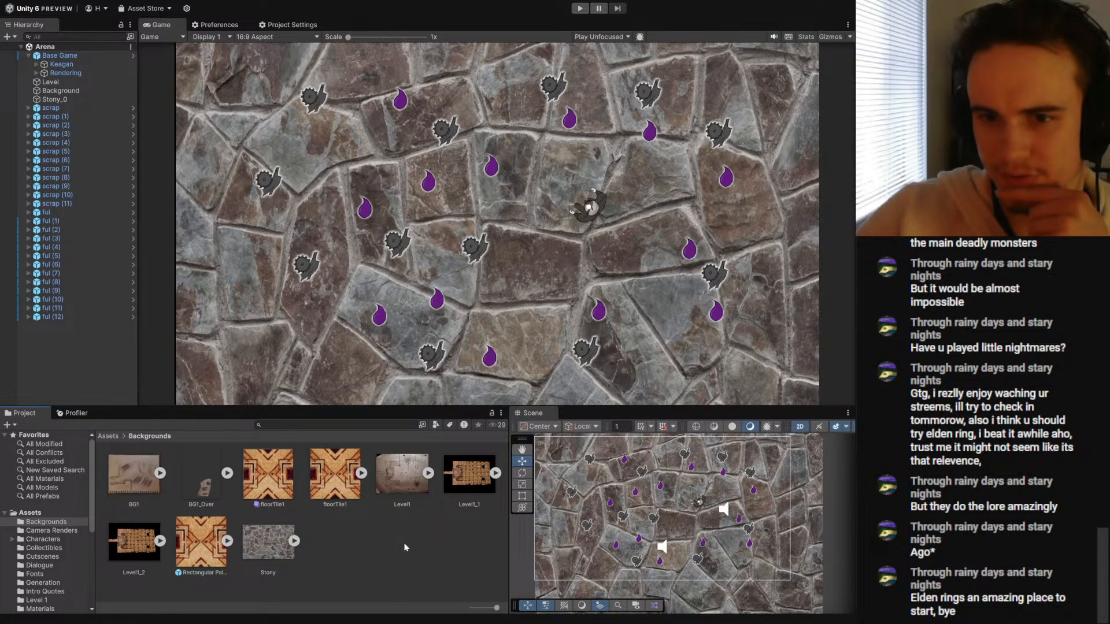
click(140, 490)
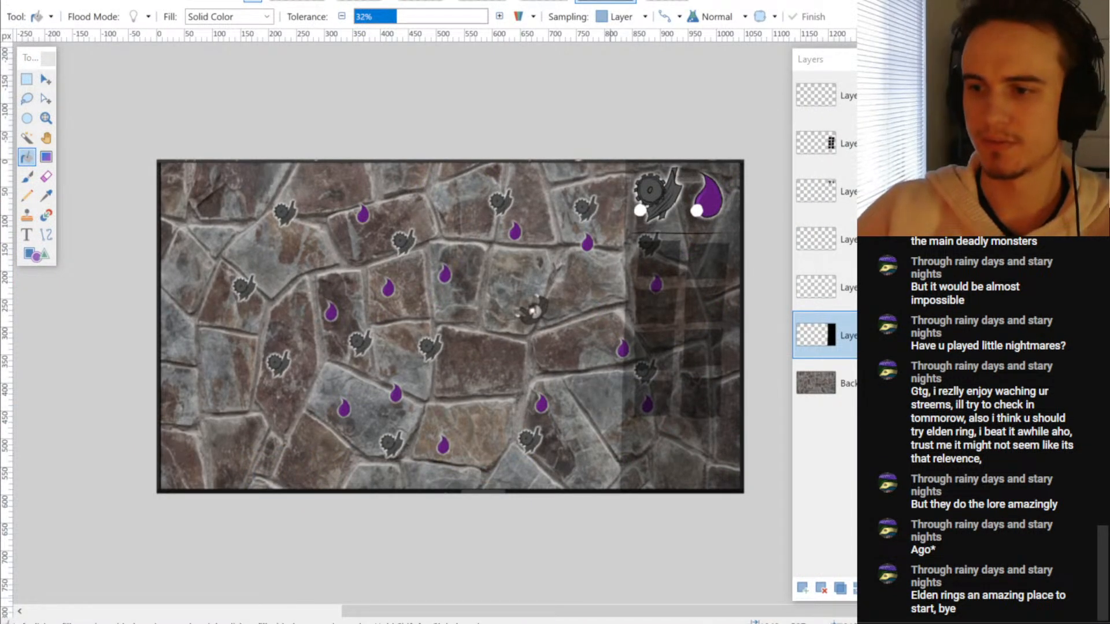
drag(462, 312, 463, 314)
click(492, 324)
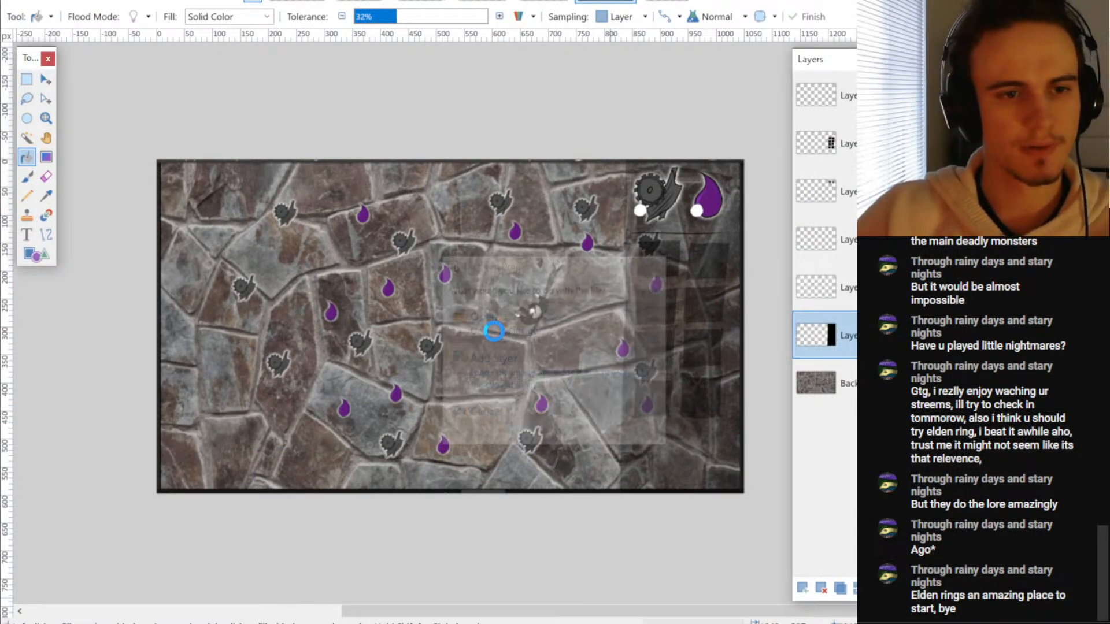
- Select and copy the lower half of the sketchbook photo across its full width
scroll(446, 354, down, 2)
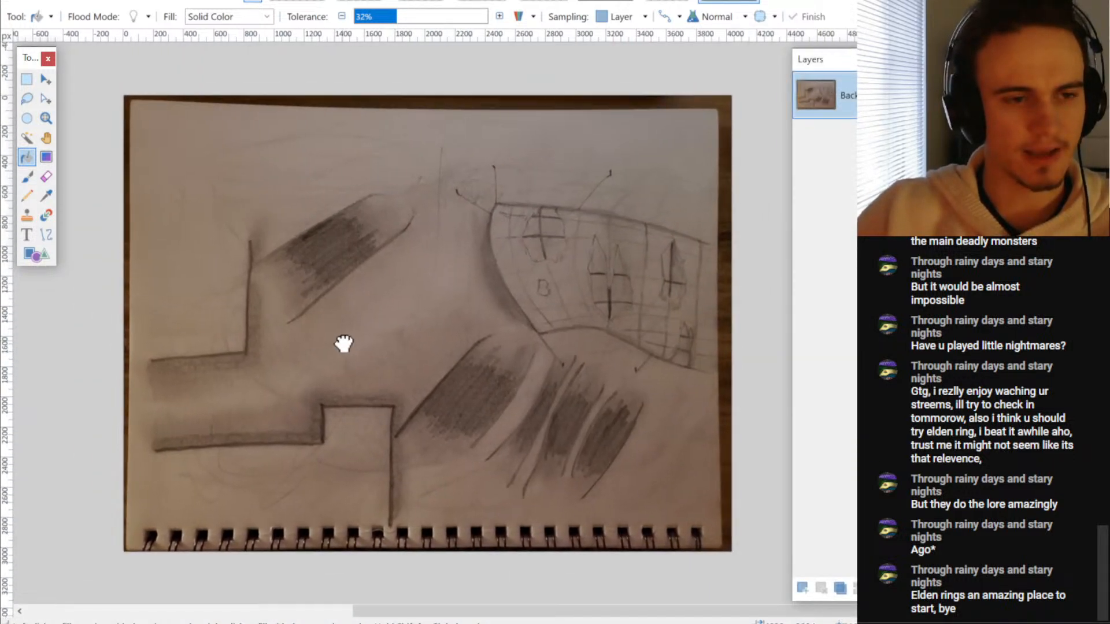
scroll(370, 281, up, 2)
scroll(345, 369, down, 1)
key(s)
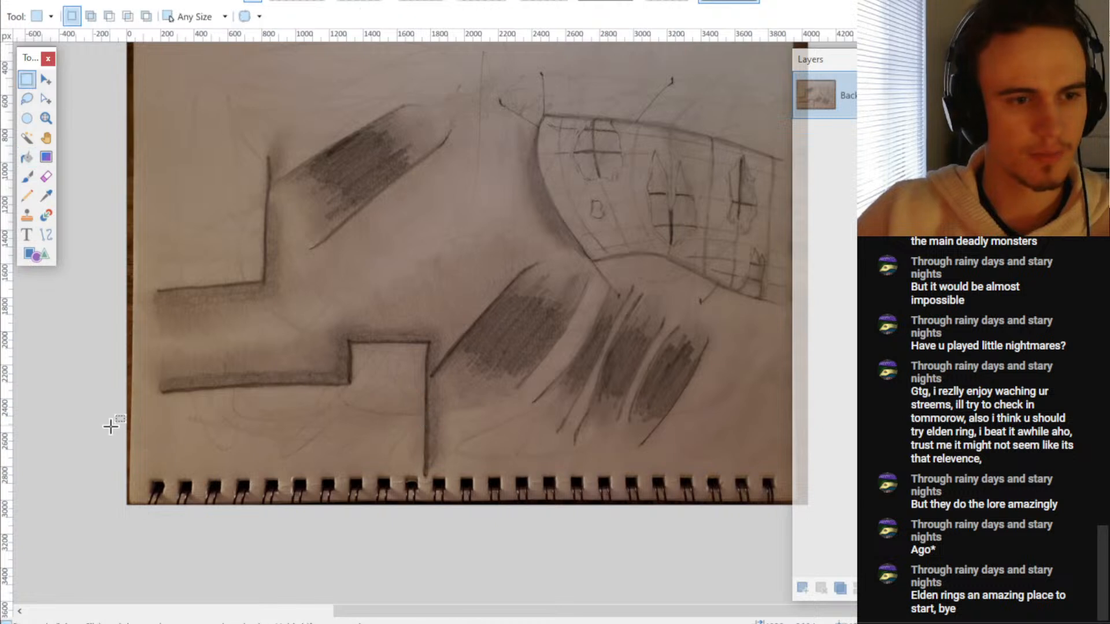
mouse_move(101, 382)
mouse_down()
mouse_move(533, 598)
mouse_move(738, 520)
mouse_move(213, 248)
mouse_move(176, 287)
mouse_up()
scroll(705, 496, down, 2)
click(699, 549)
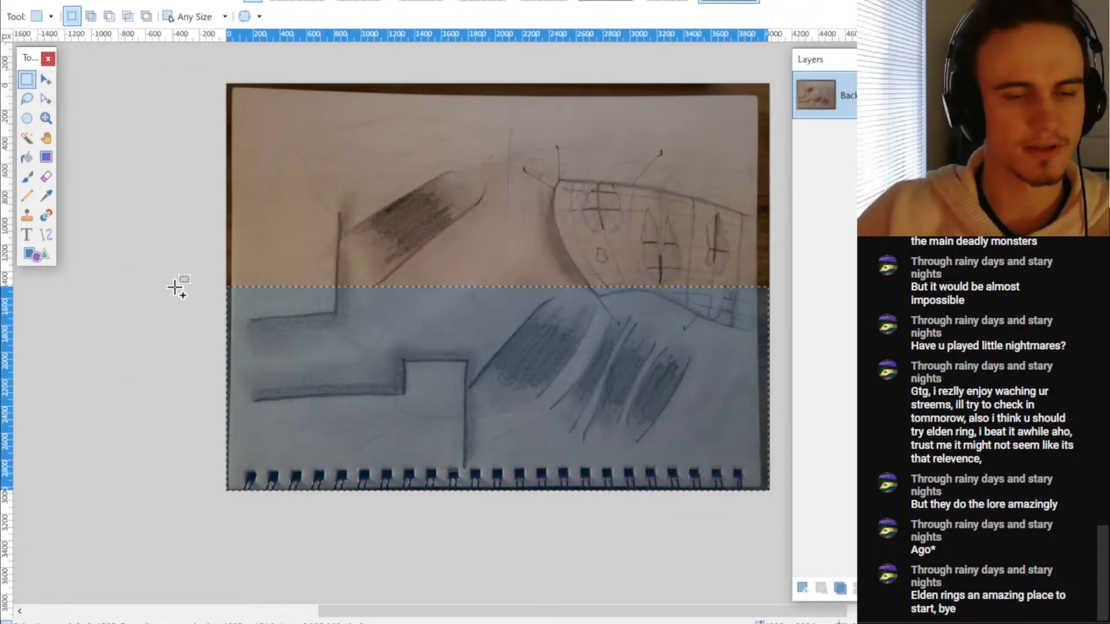
- Return to the stone-floor mockup, add a layer above the black sidebar layer, and paste the sketch section without enlarging the canvas
click(597, 2)
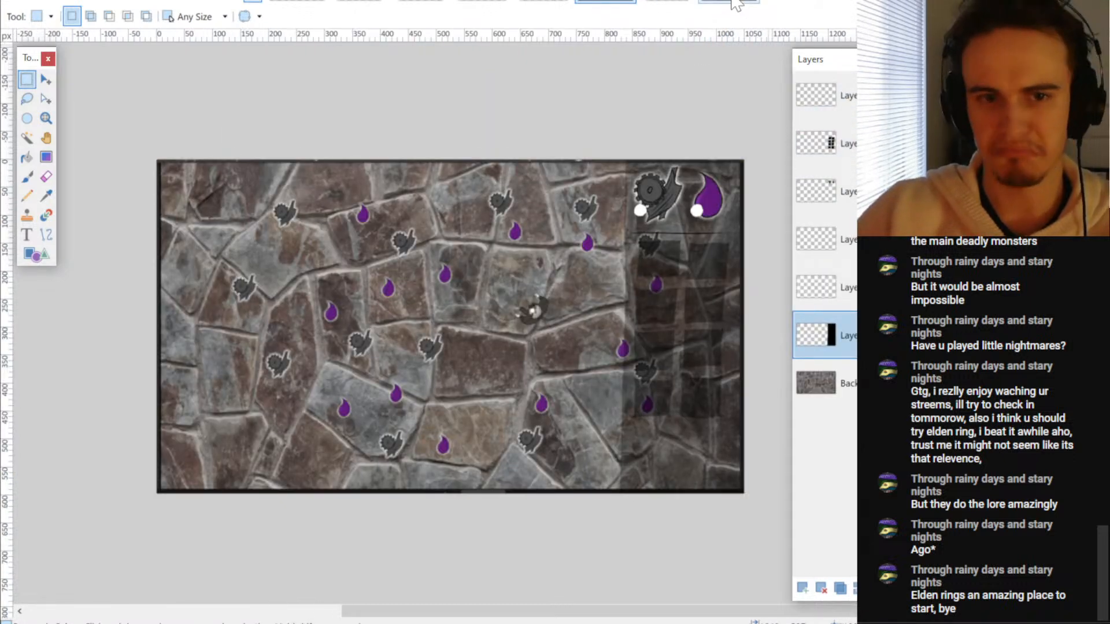
click(802, 588)
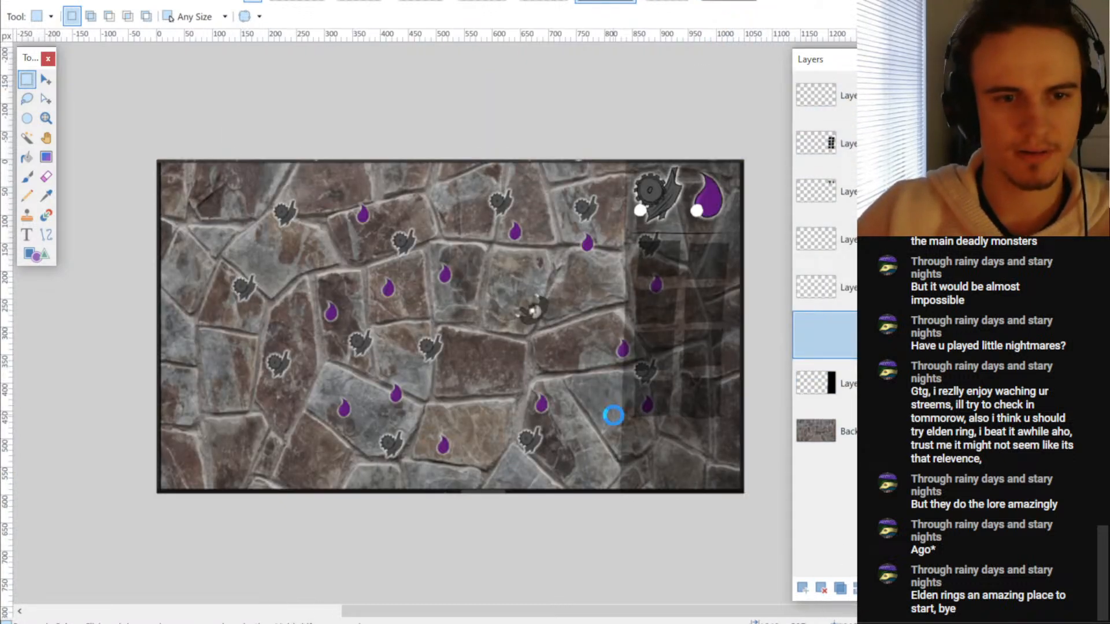
key(ctrl+v)
click(506, 392)
- Scale the pasted sketch down close to the canvas width and rotate it a quarter turn over the sidebar side
drag(545, 296, 373, 294)
scroll(407, 296, down, 5)
scroll(503, 351, down, 3)
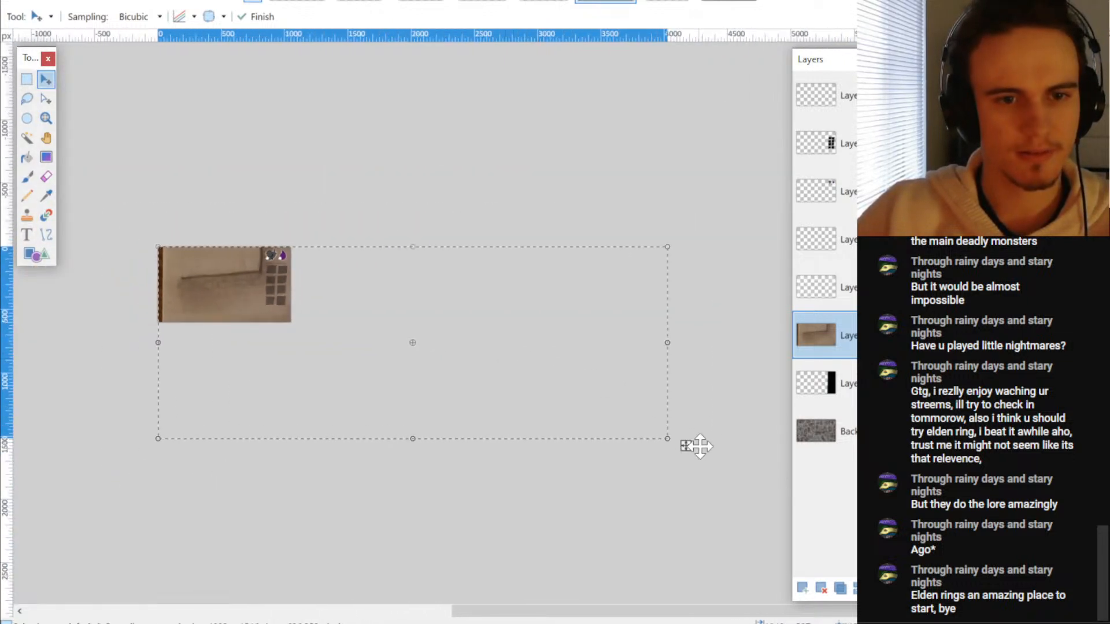
drag(693, 445, 268, 316)
scroll(268, 317, up, 5)
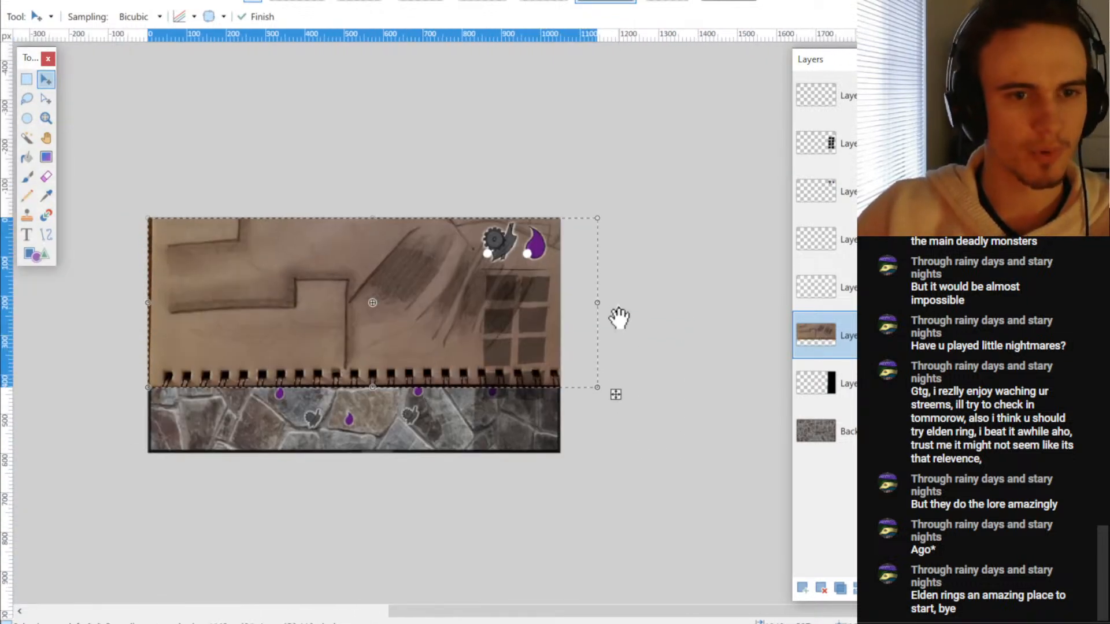
drag(622, 317, 362, 168)
drag(414, 339, 503, 339)
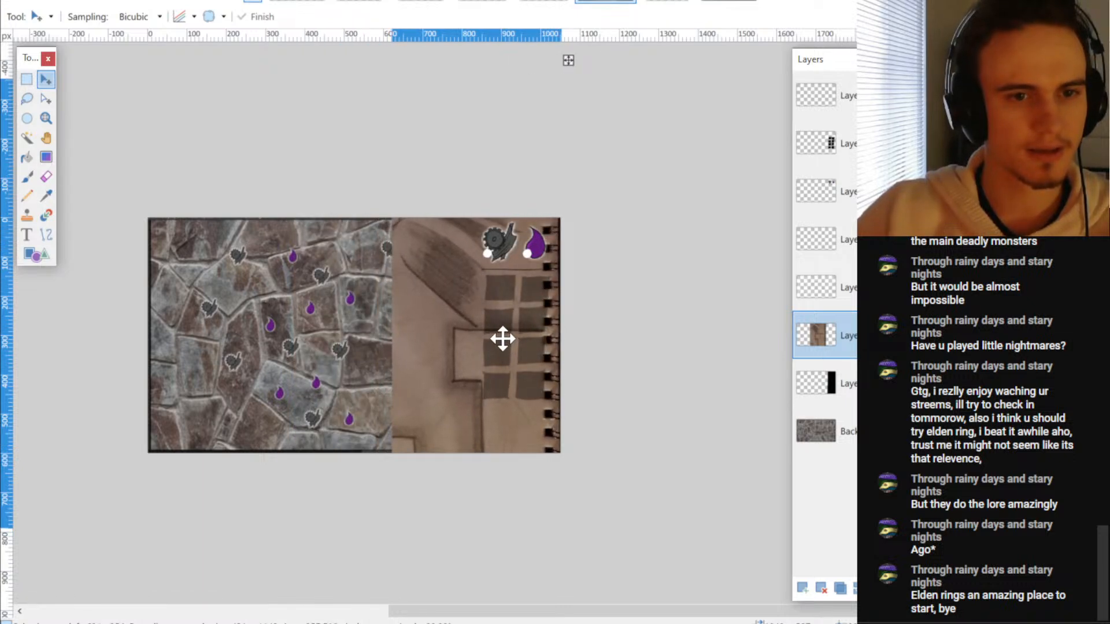
- Narrow the rotated sketch to fit the sidebar, from about 810 px to the canvas edge, and deselect it
scroll(503, 339, up, 2)
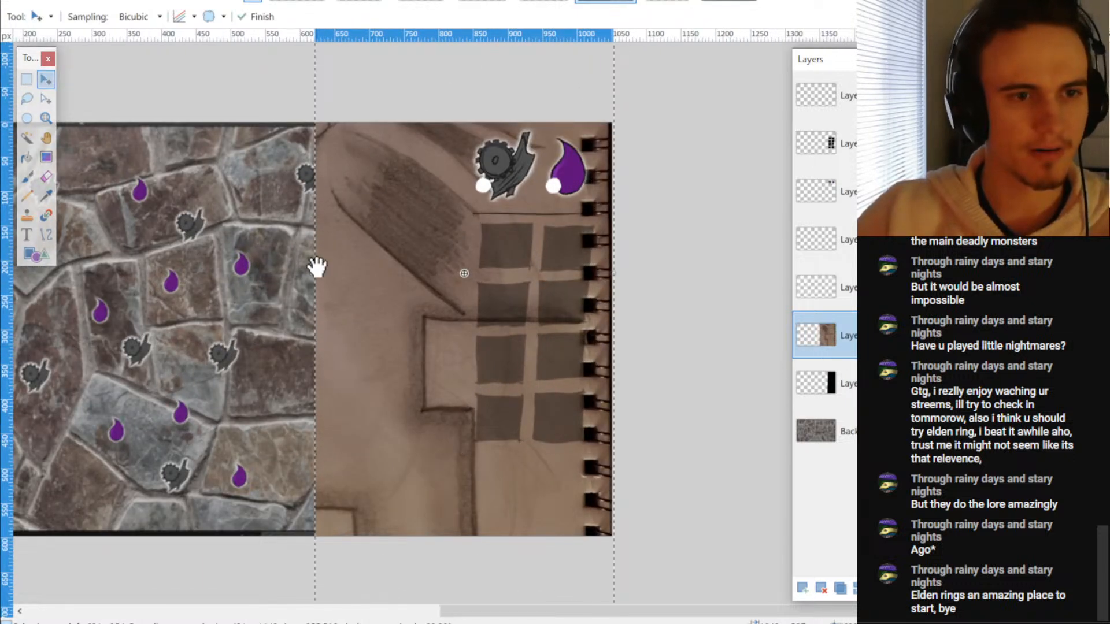
drag(316, 267, 440, 277)
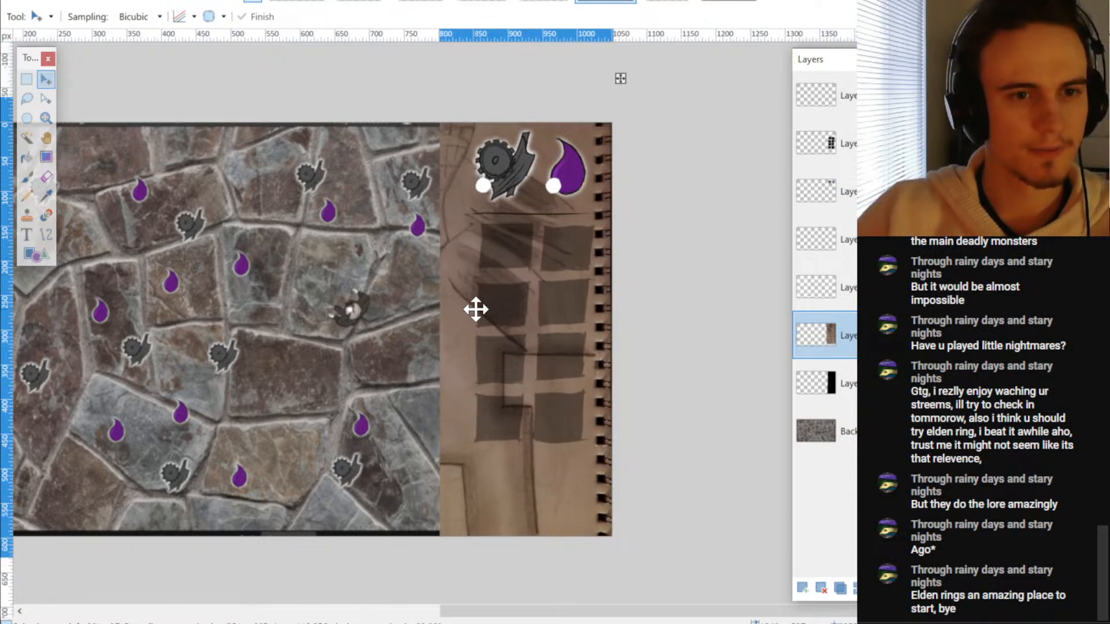
scroll(471, 310, down, 1)
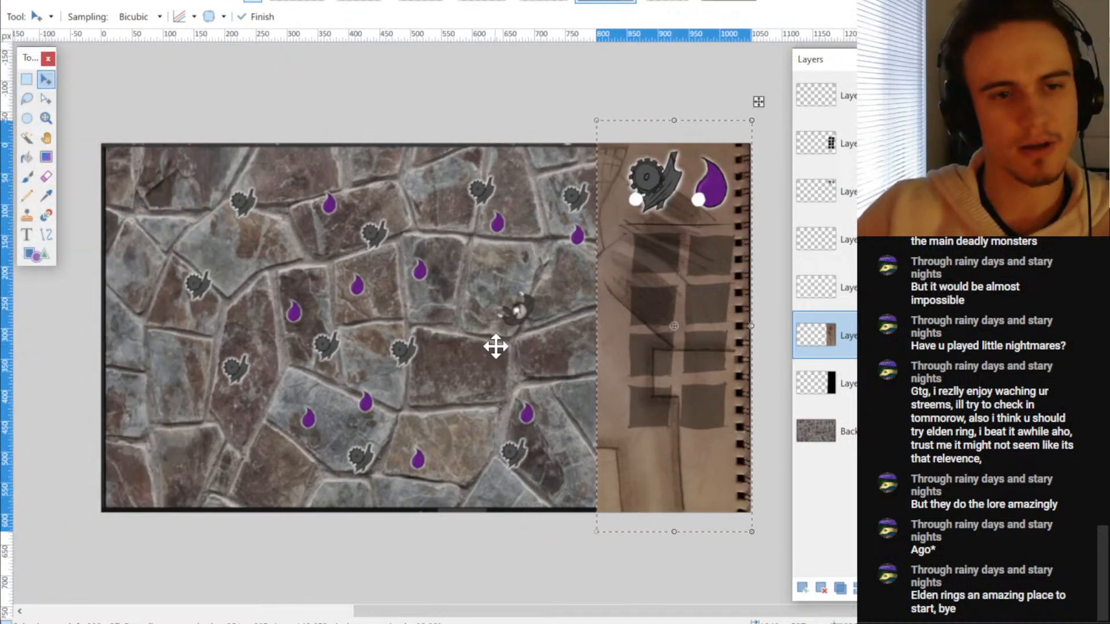
drag(594, 331, 606, 331)
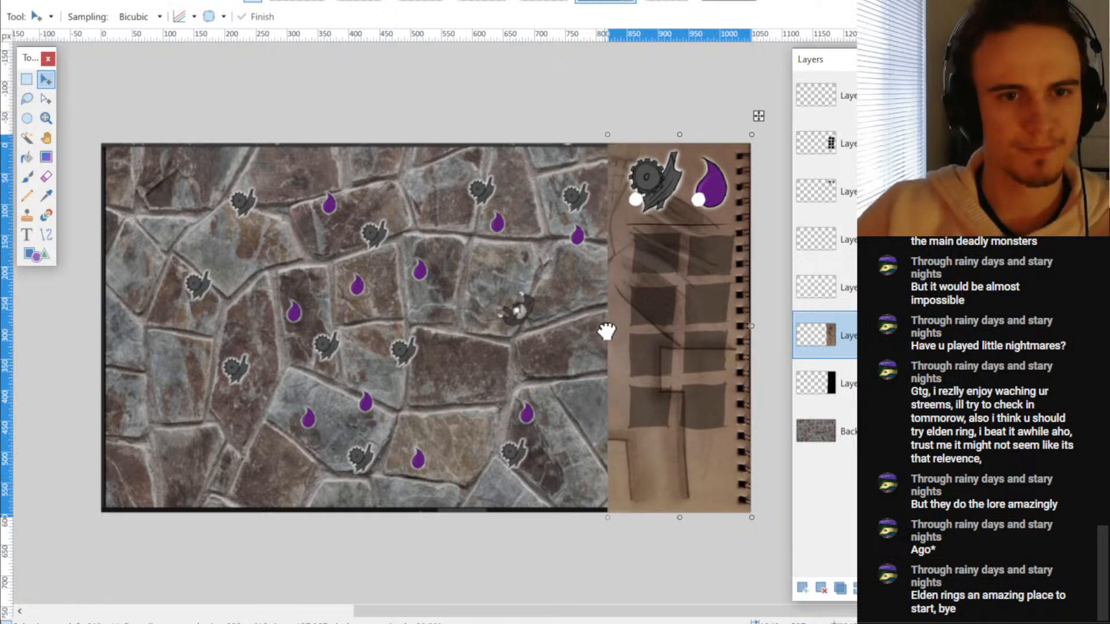
drag(749, 327, 752, 327)
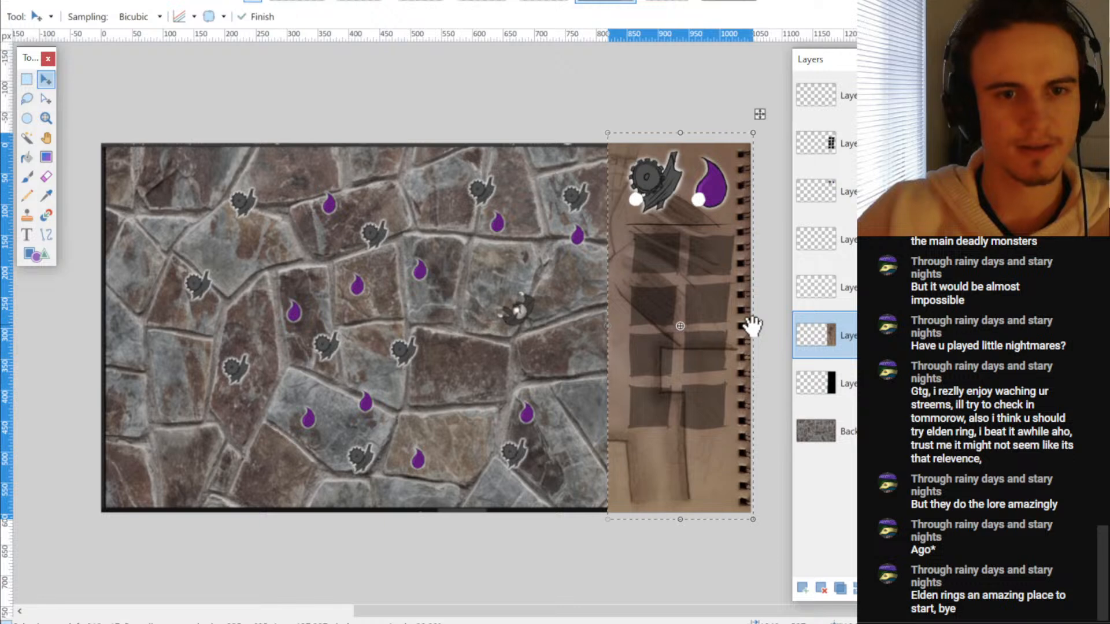
key(ctrl+d)
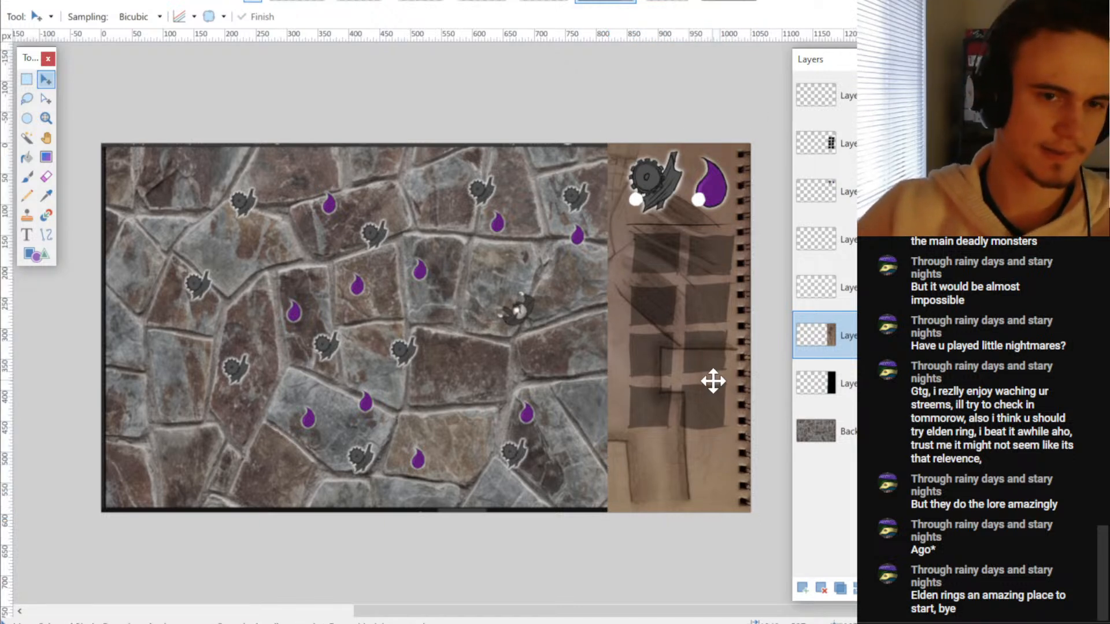
- Try an opacity of 173 on the sketch layer and set it back to full opacity
double_click(855, 336)
drag(581, 215, 276, 106)
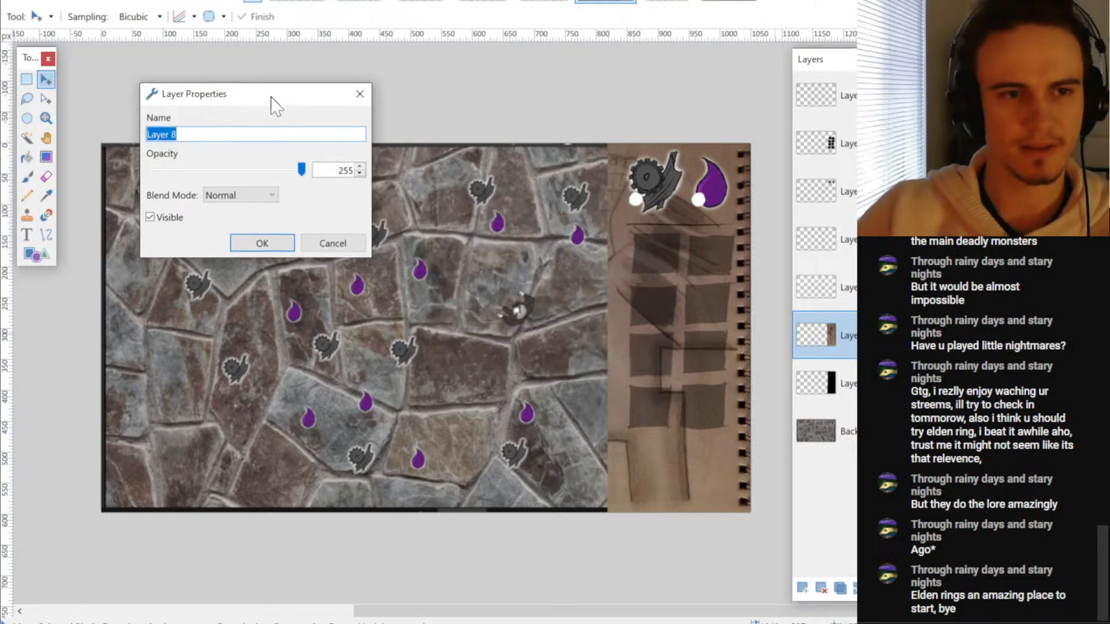
mouse_move(300, 173)
mouse_down()
mouse_move(176, 173)
mouse_move(253, 185)
mouse_up()
click(262, 243)
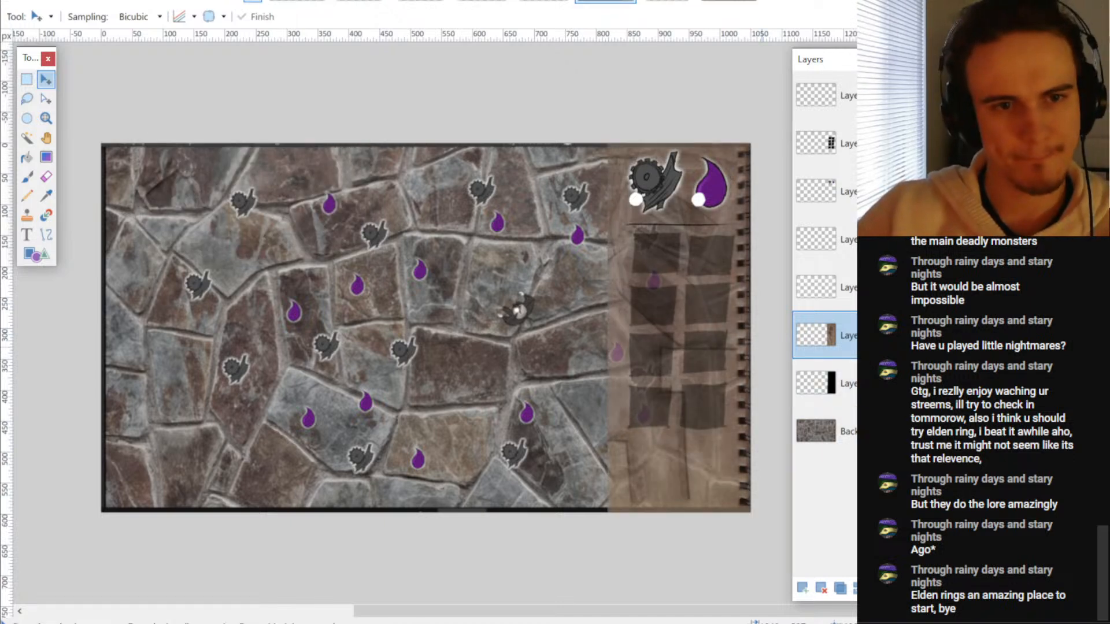
key(F4)
mouse_move(496, 215)
mouse_down()
mouse_move(213, 51)
mouse_move(91, 53)
mouse_up()
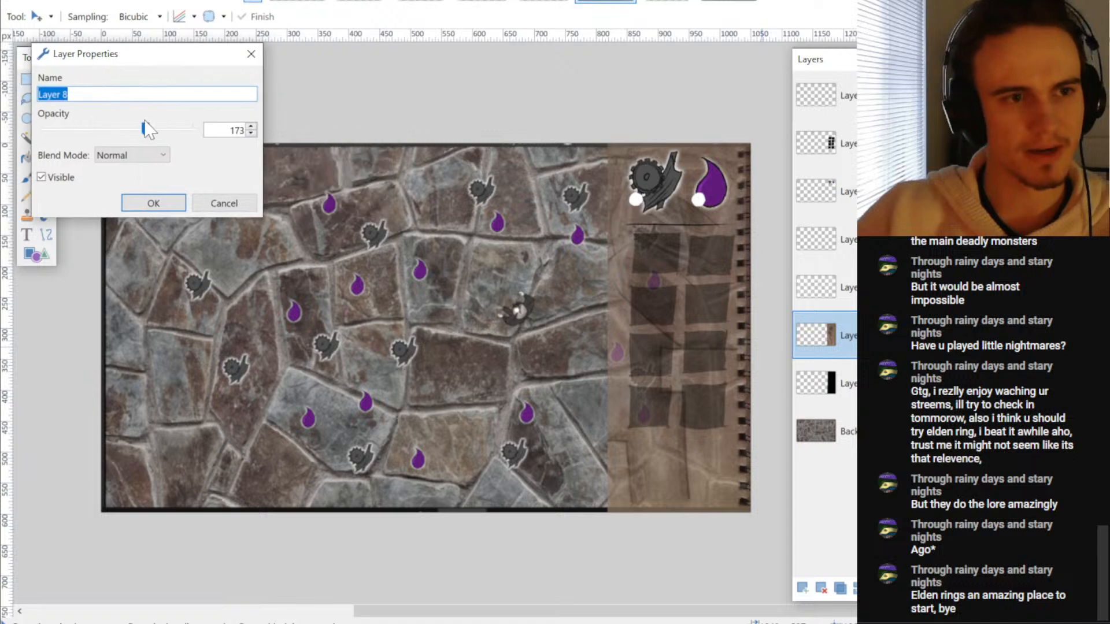
drag(144, 128, 287, 156)
click(159, 203)
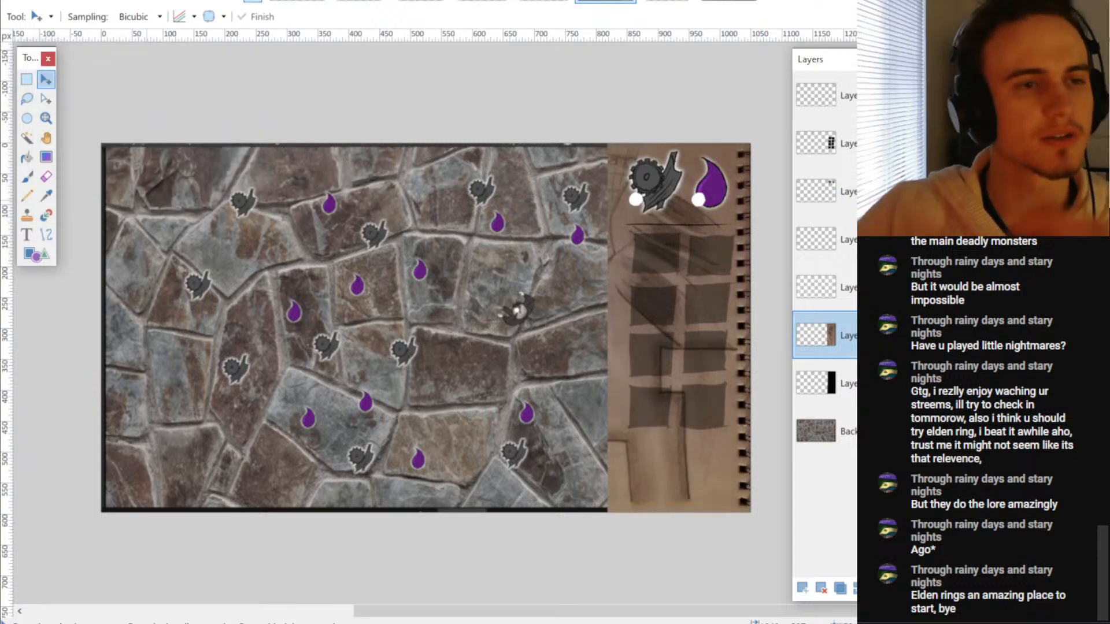
- Darken the sketch layer with Brightness / Contrast, using a brightness of about -66 and contrast 0
key(alt+a)
click(189, 31)
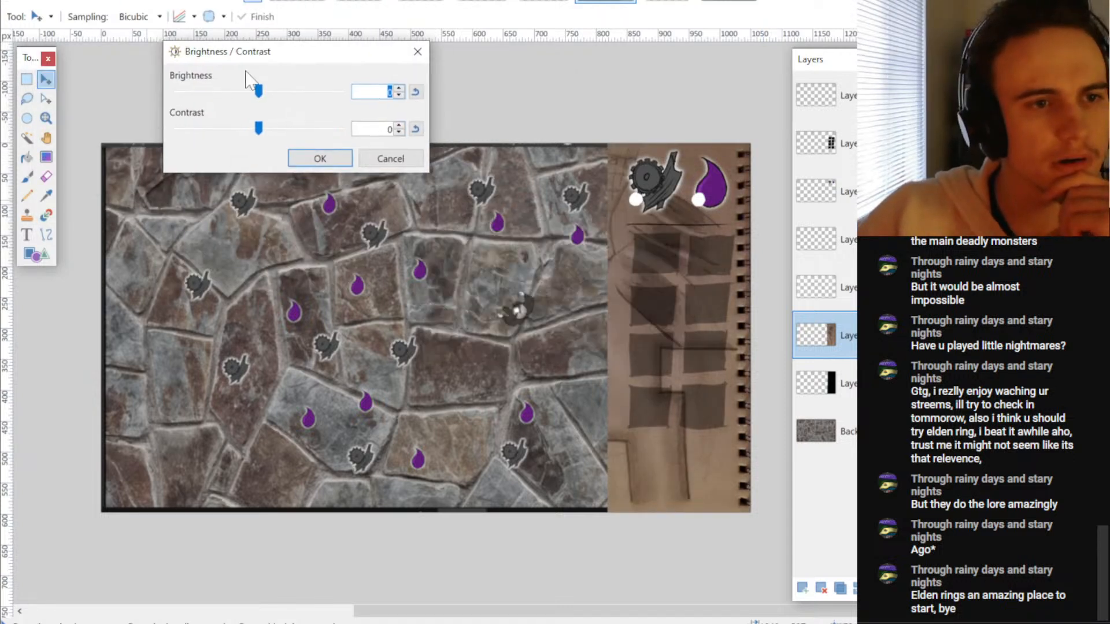
mouse_move(249, 91)
mouse_down()
mouse_move(144, 104)
mouse_move(317, 124)
mouse_move(252, 128)
mouse_move(254, 146)
mouse_up()
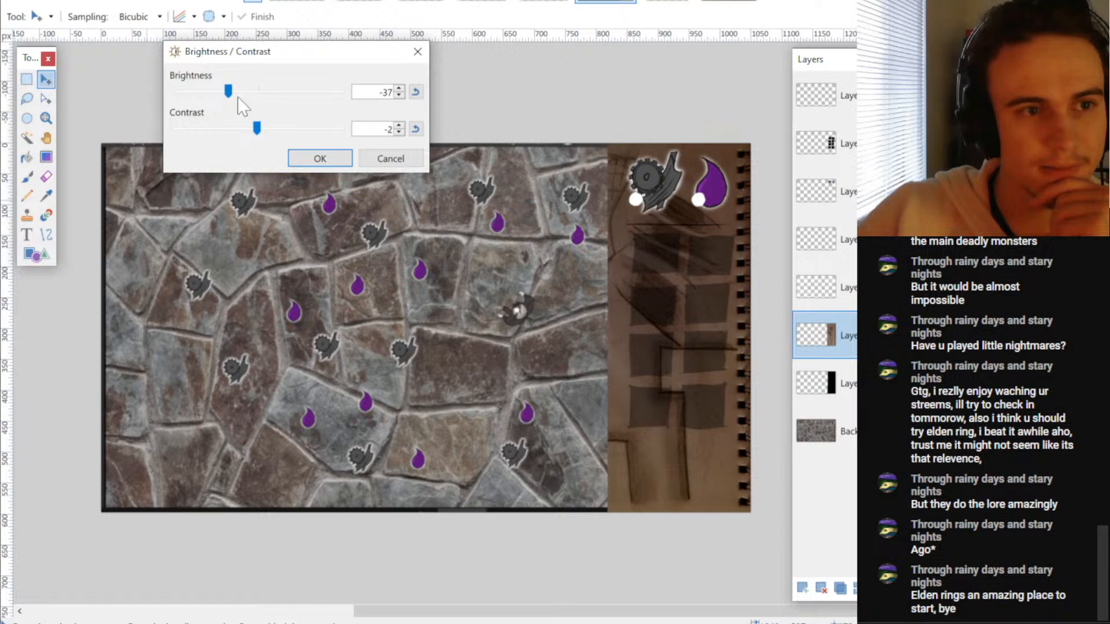
drag(228, 91, 216, 105)
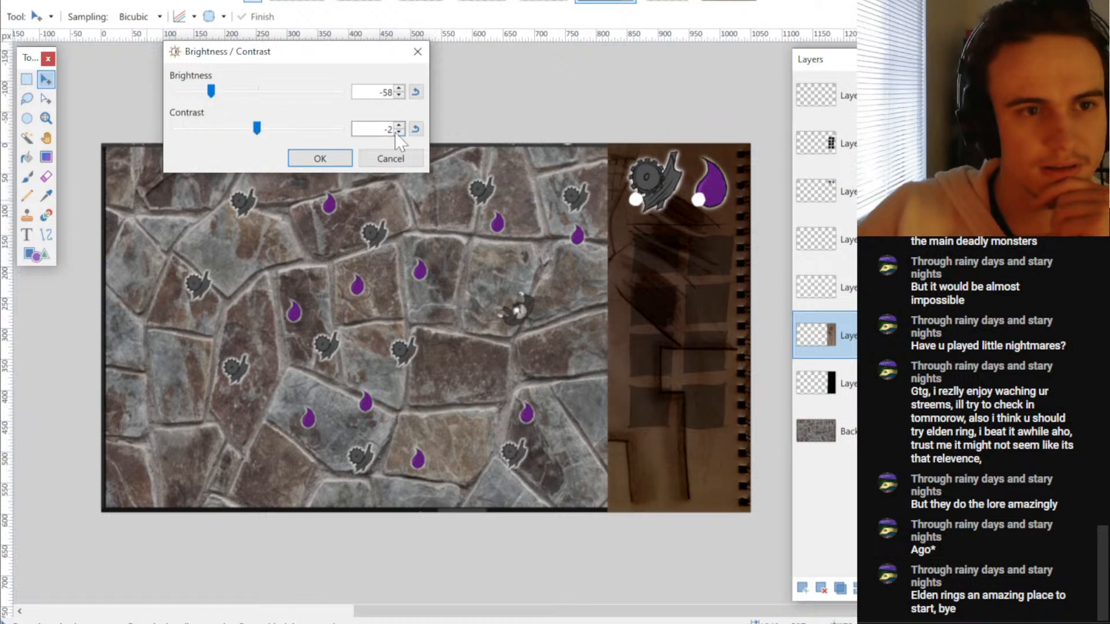
mouse_move(211, 91)
mouse_down()
mouse_move(141, 91)
mouse_move(201, 99)
mouse_up()
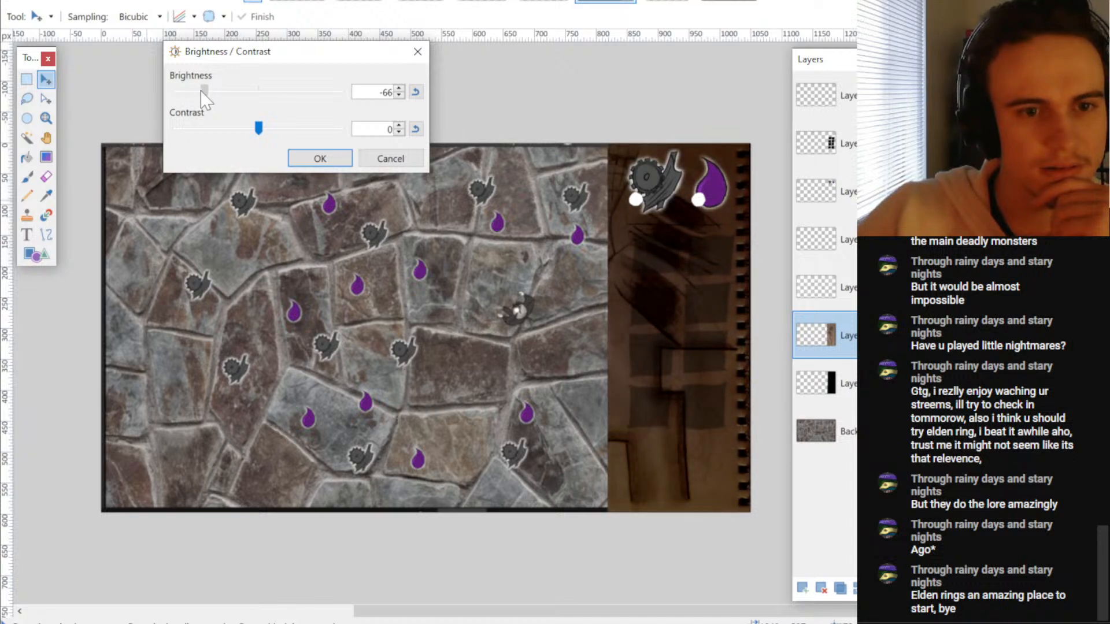
click(315, 159)
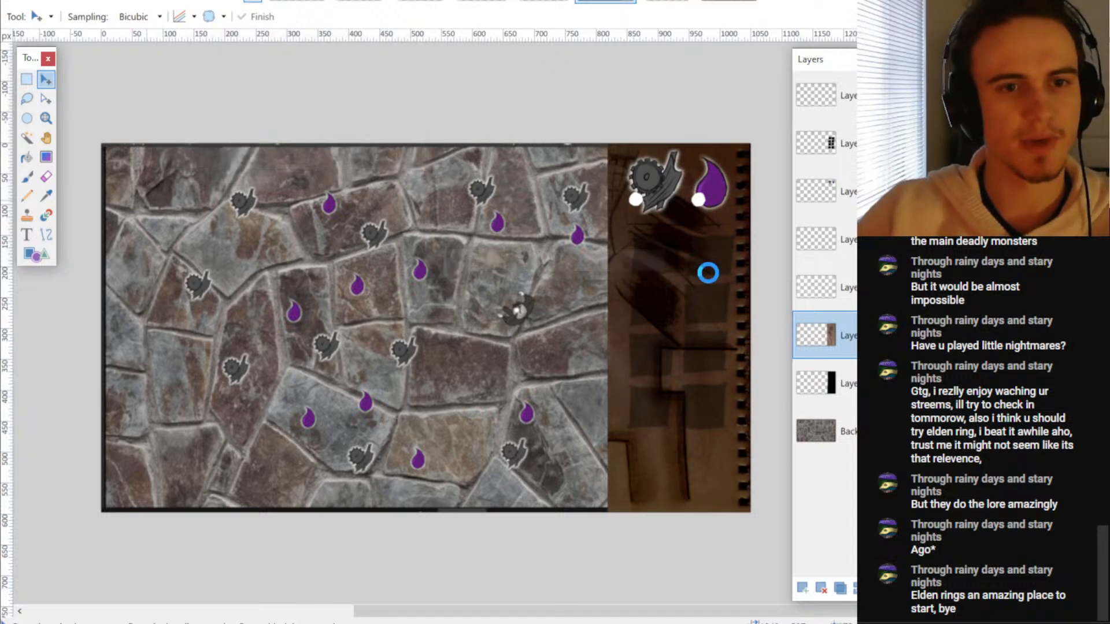
- Set the Paintbrush size to 3 and paint a thin black line down the upper part of the sidebar's inner edge
scroll(674, 278, up, 5)
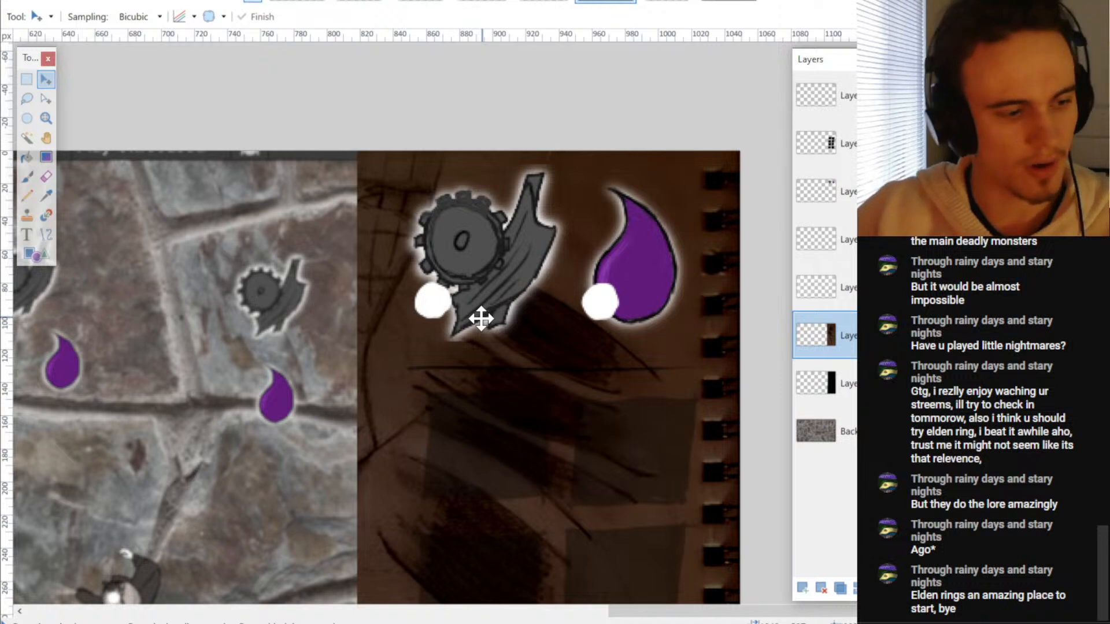
key(b)
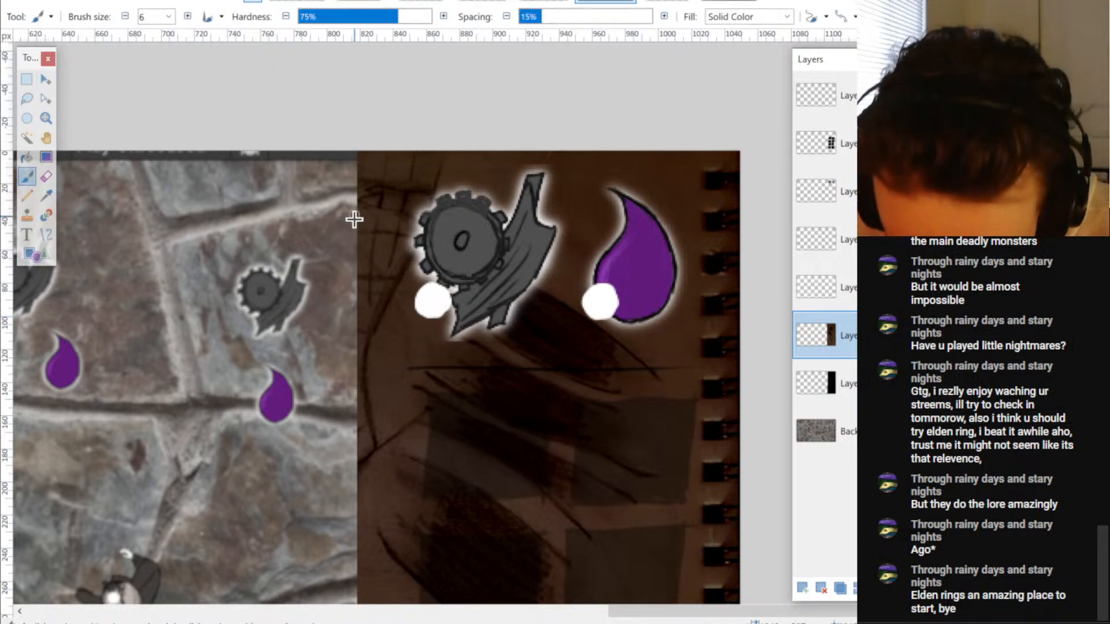
mouse_move(354, 219)
mouse_down()
mouse_move(355, 153)
mouse_move(358, 367)
mouse_up()
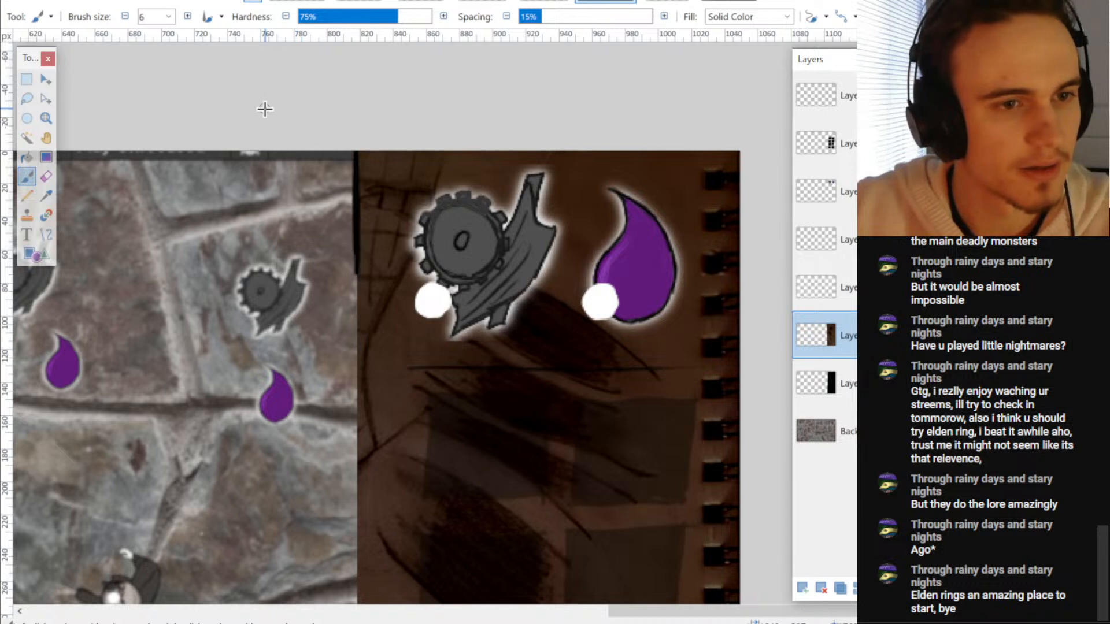
click(125, 16)
click(125, 16)
click(125, 16)
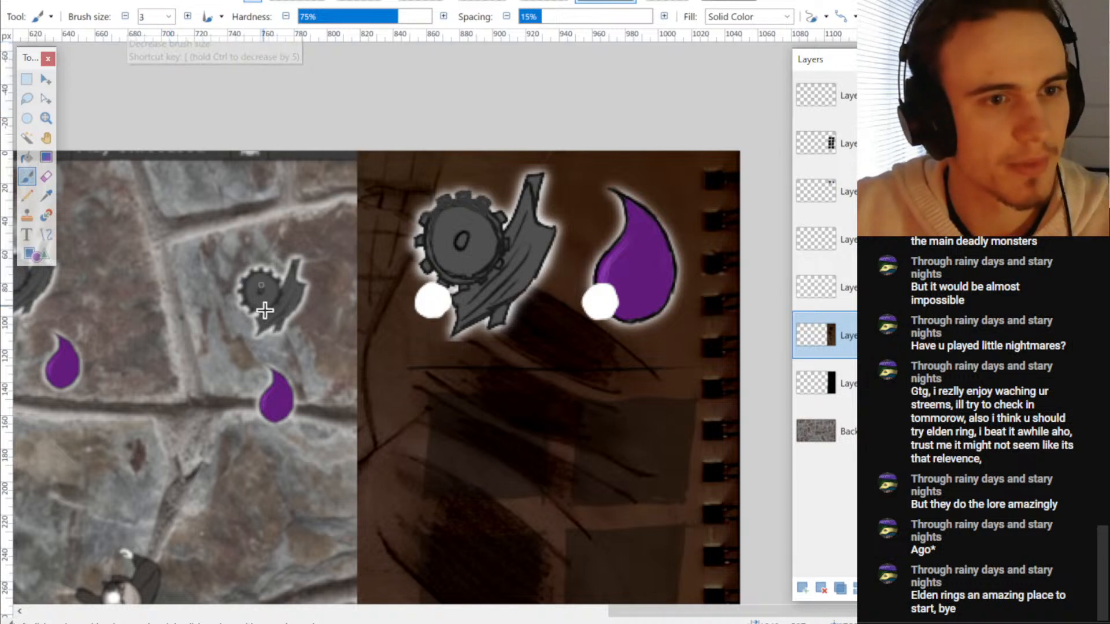
drag(265, 311, 266, 266)
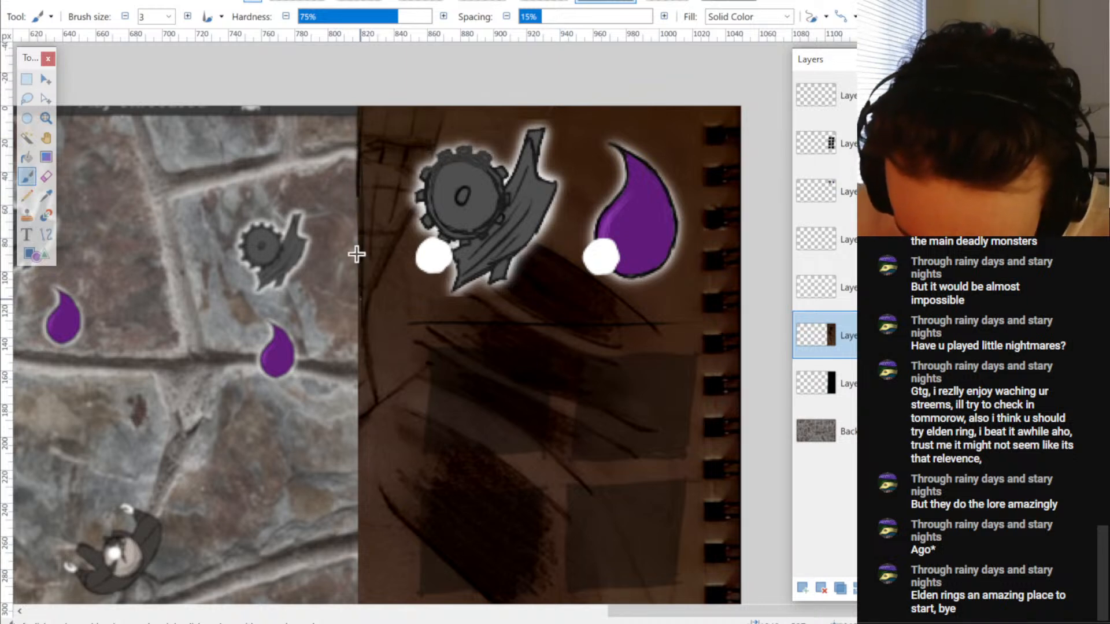
- Extend the black edge line downward and paint a horizontal black divider across the sidebar beneath the resource icons
drag(384, 362, 384, 256)
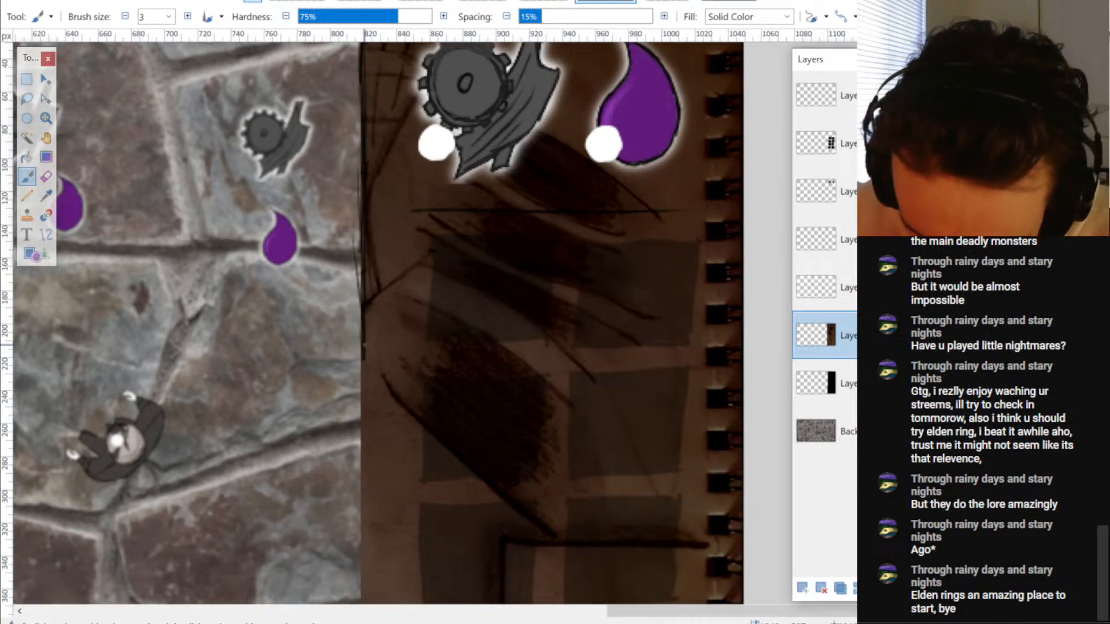
drag(481, 337, 525, 385)
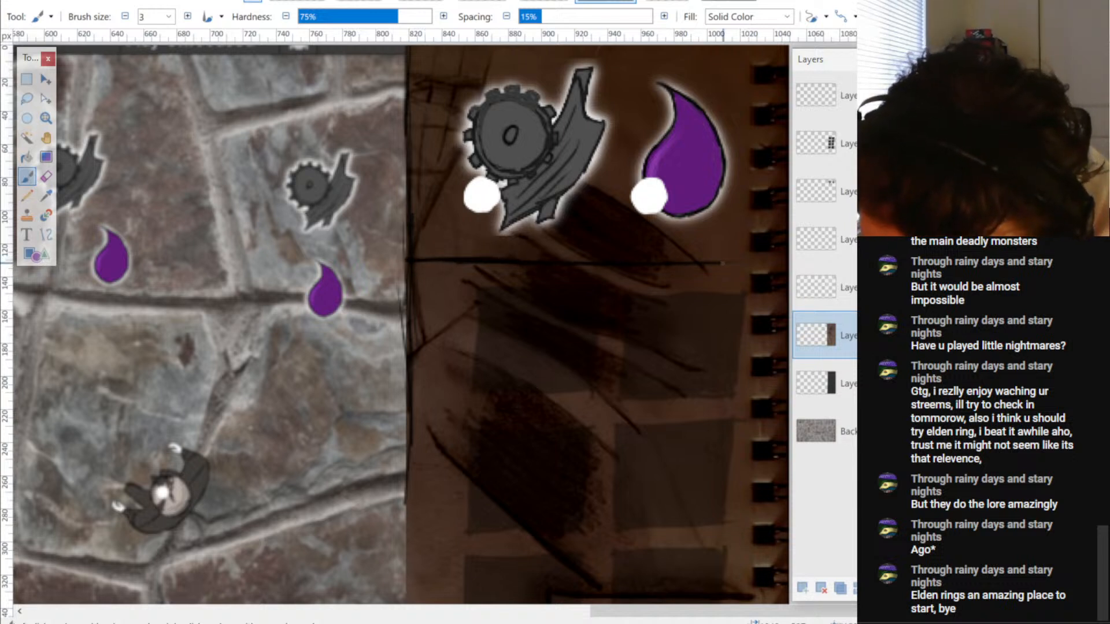
drag(722, 276, 639, 279)
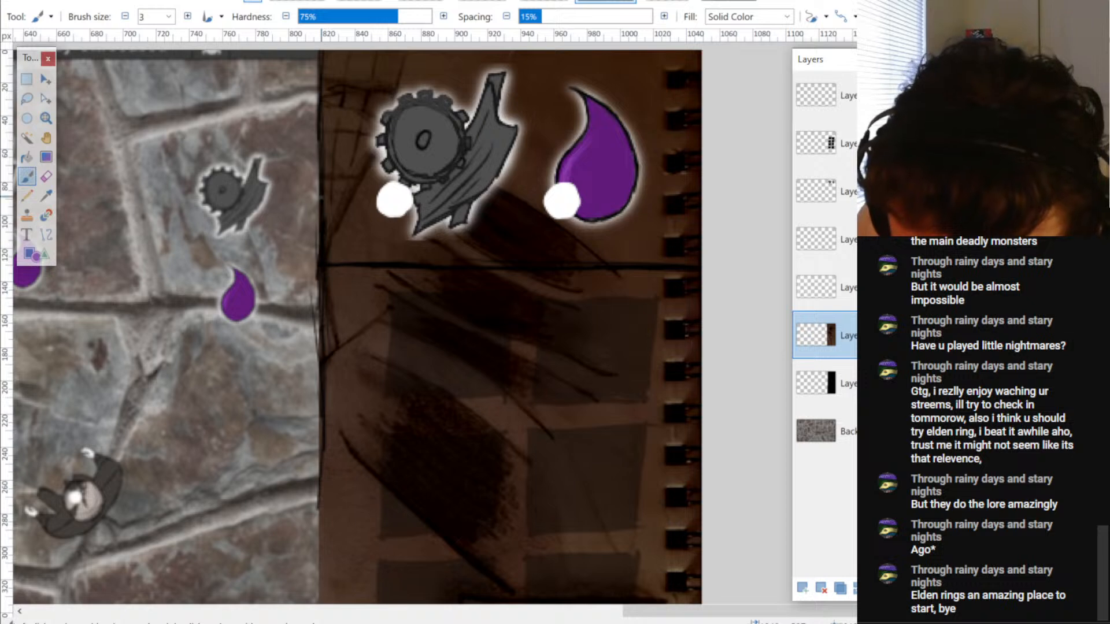
- Continue the rough black outline down the sidebar's inner edge to the canvas bottom and along the sidebar's bottom edge
drag(345, 96, 335, 161)
drag(349, 275, 357, 147)
drag(342, 356, 376, 162)
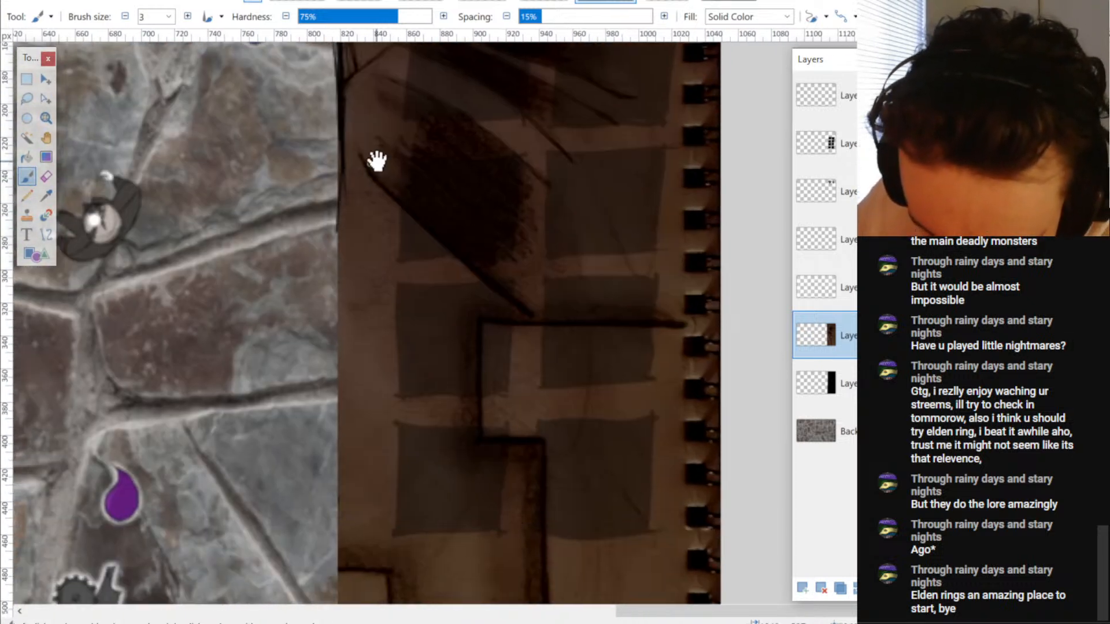
mouse_move(364, 279)
mouse_down()
mouse_move(376, 154)
mouse_move(356, 364)
mouse_up()
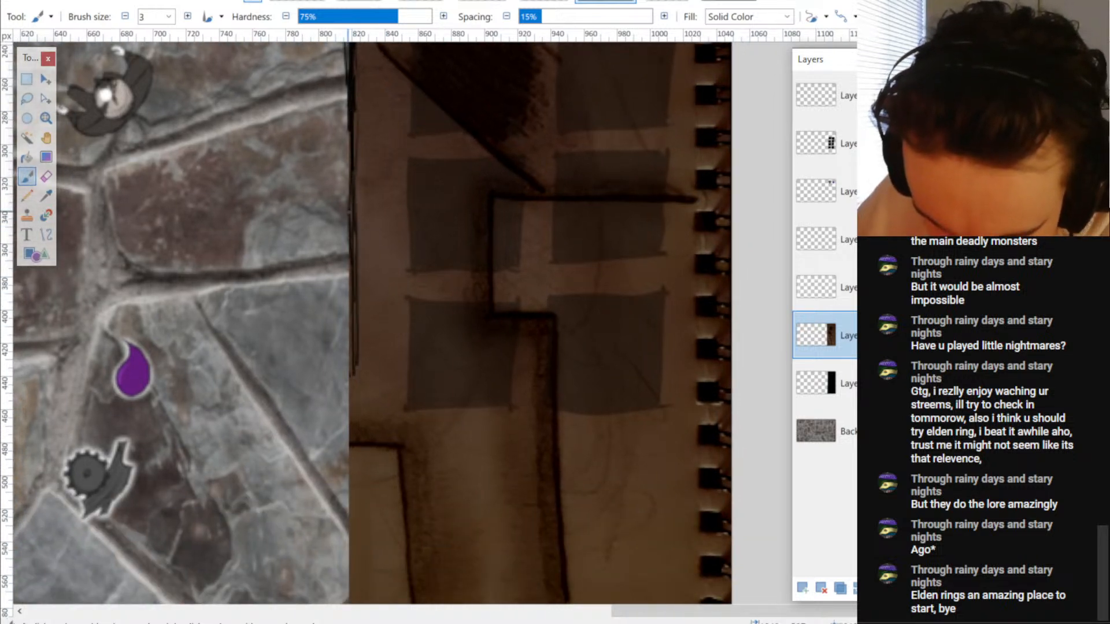
drag(350, 253, 350, 417)
drag(349, 375, 347, 225)
drag(344, 203, 357, 116)
mouse_move(397, 371)
mouse_down()
mouse_move(393, 187)
mouse_move(345, 278)
mouse_move(345, 439)
mouse_move(344, 404)
mouse_up()
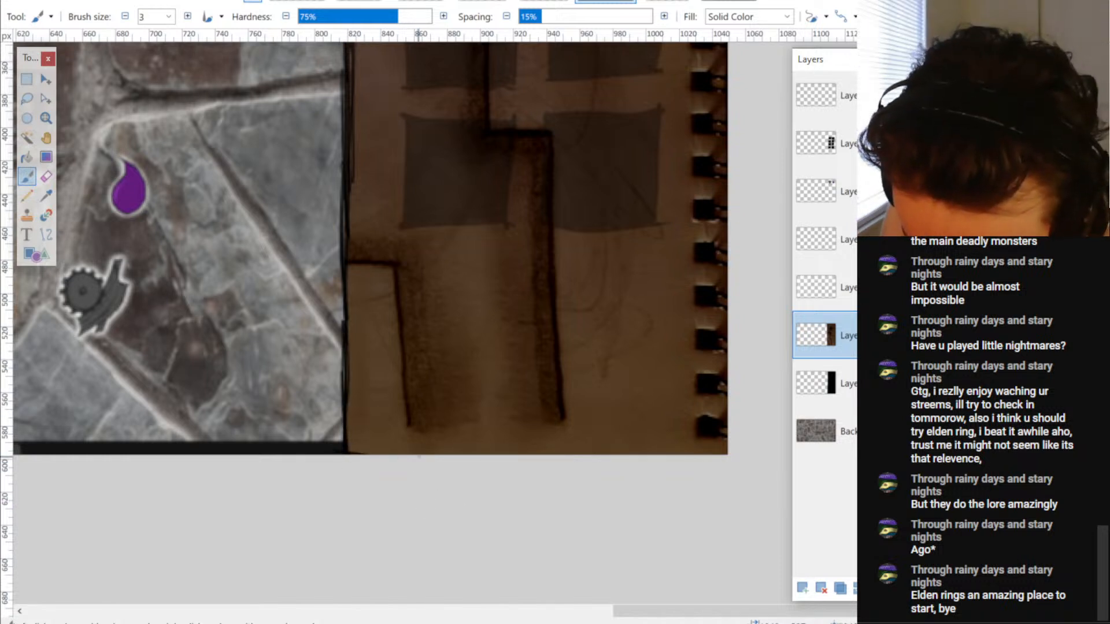
drag(347, 450, 606, 450)
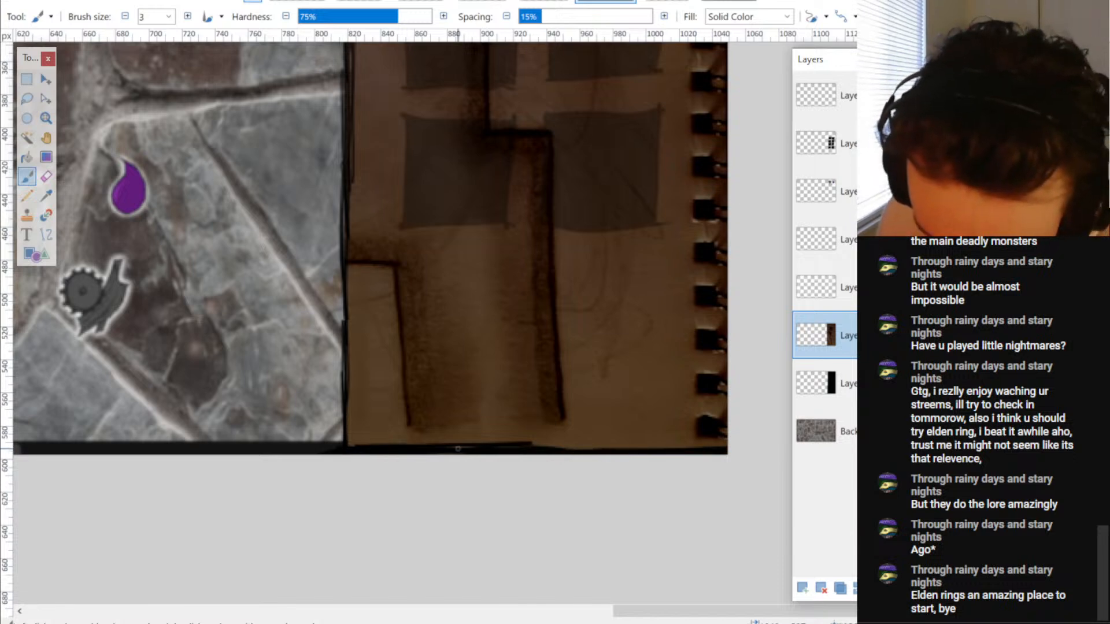
- Paint a rough black outline along the sidebar's top edge above the resource icons
scroll(499, 441, down, 3)
drag(580, 129, 553, 353)
scroll(518, 265, up, 3)
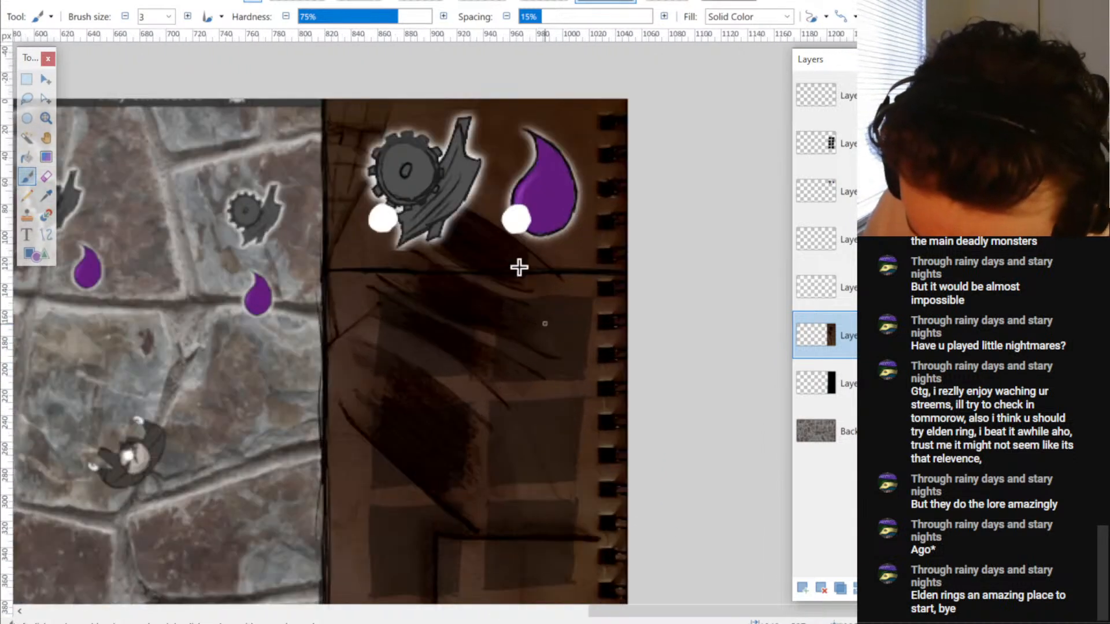
drag(432, 138, 424, 293)
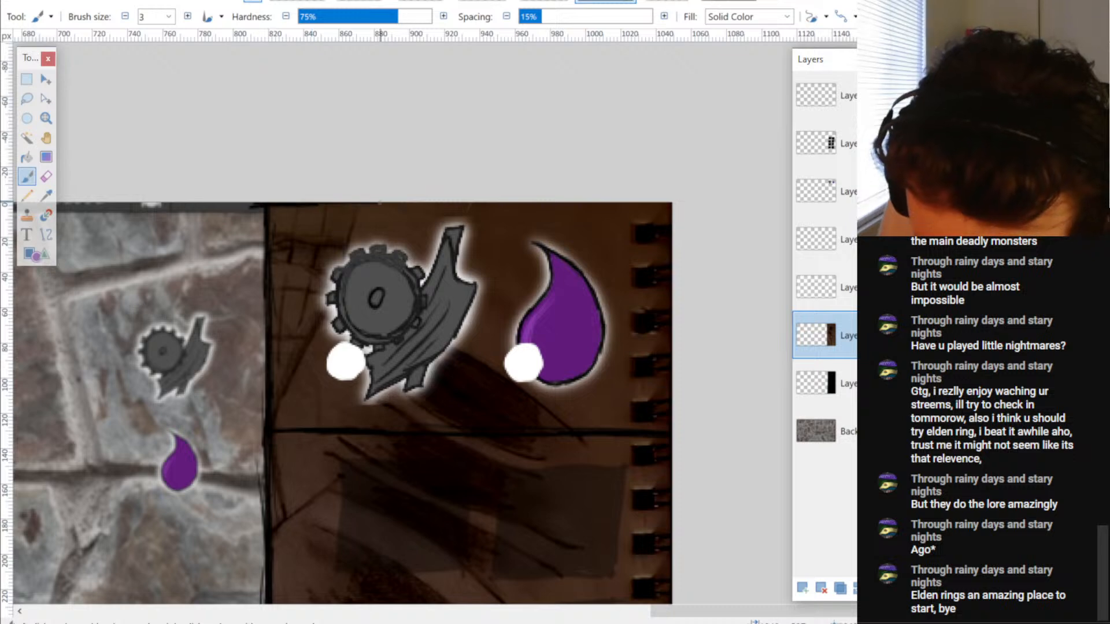
drag(380, 203, 348, 205)
drag(501, 209, 664, 206)
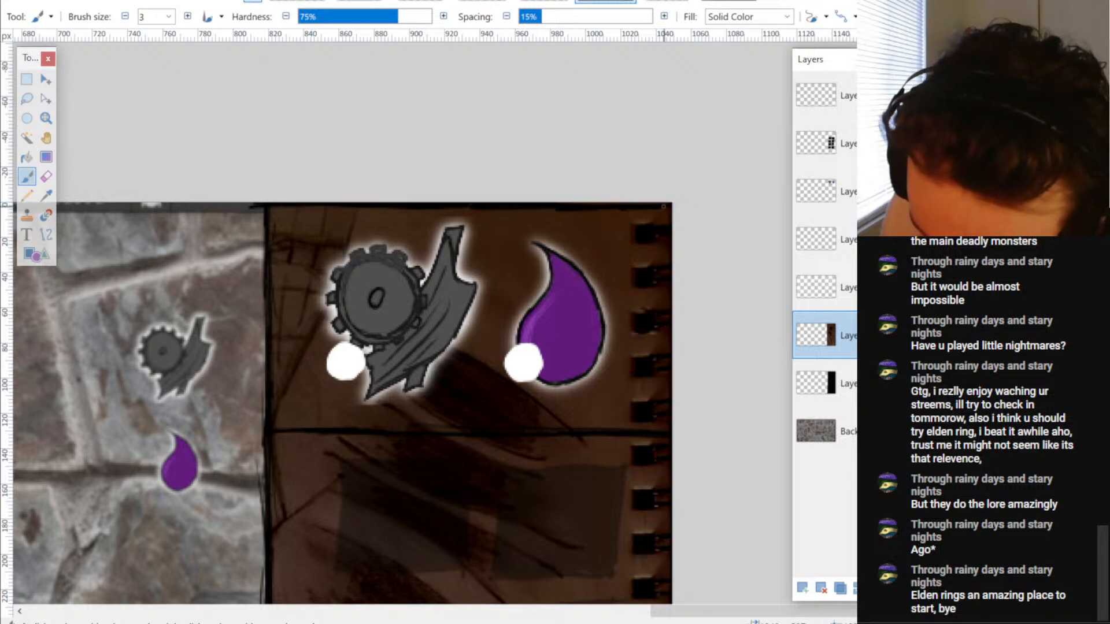
scroll(500, 179, down, 4)
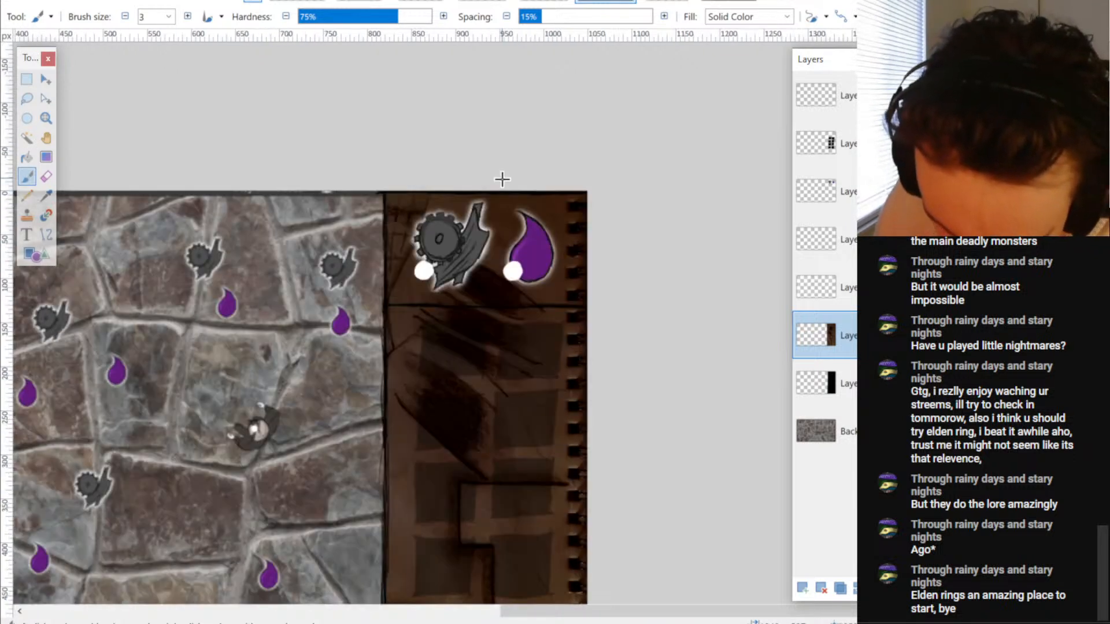
scroll(632, 337, up, 1)
drag(610, 347, 688, 339)
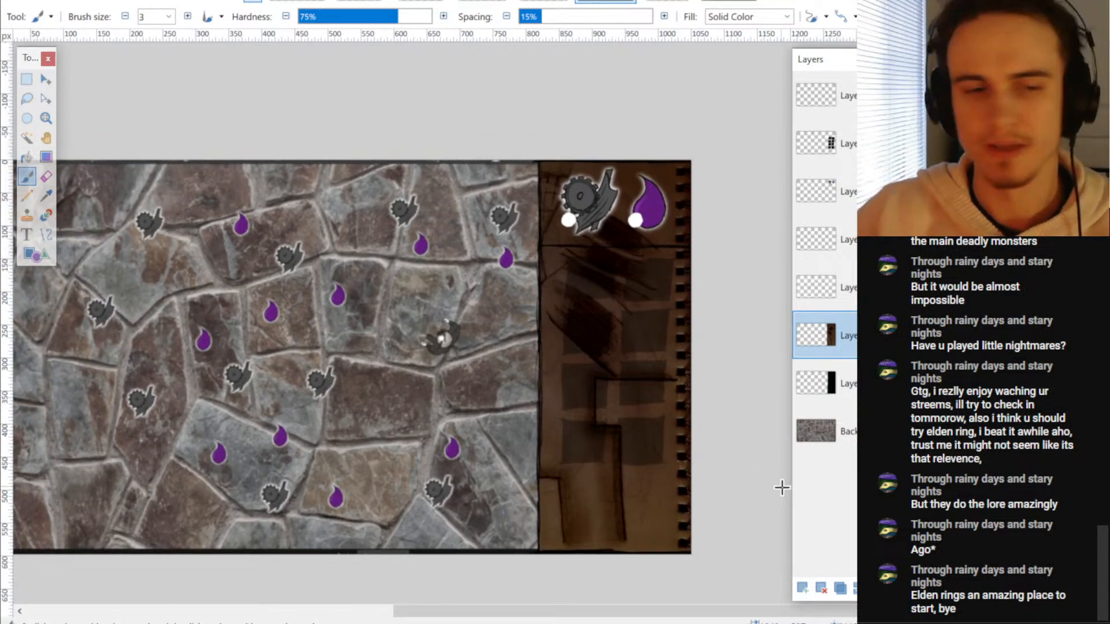
- Check the original sketch photo, return to the mockup and move the black overlay layer above the sidebar's sketch layer
click(719, 5)
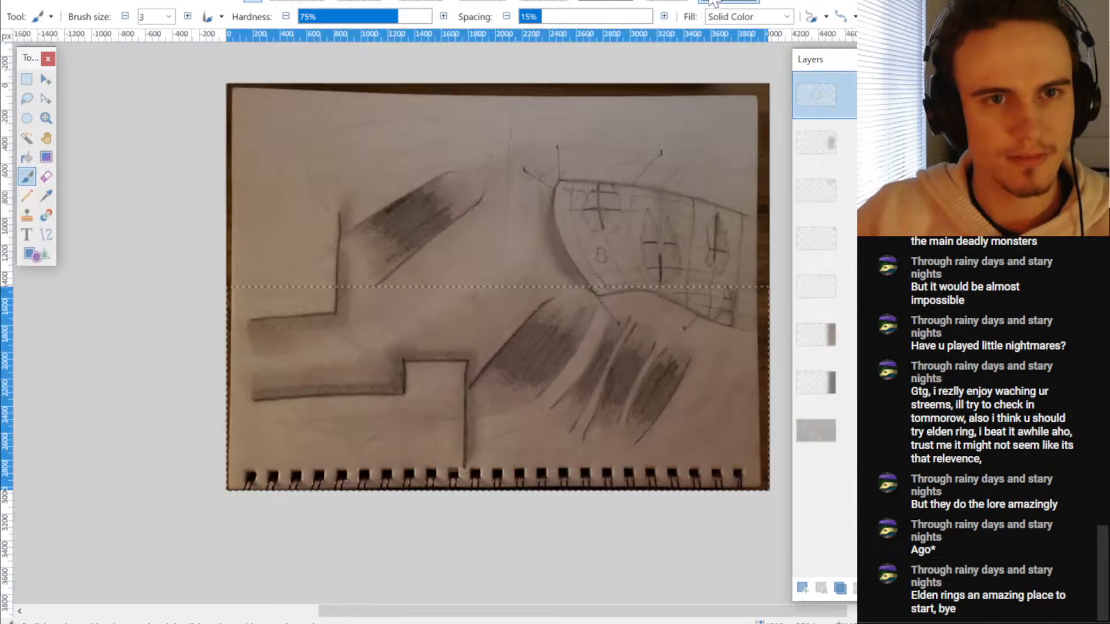
click(608, 3)
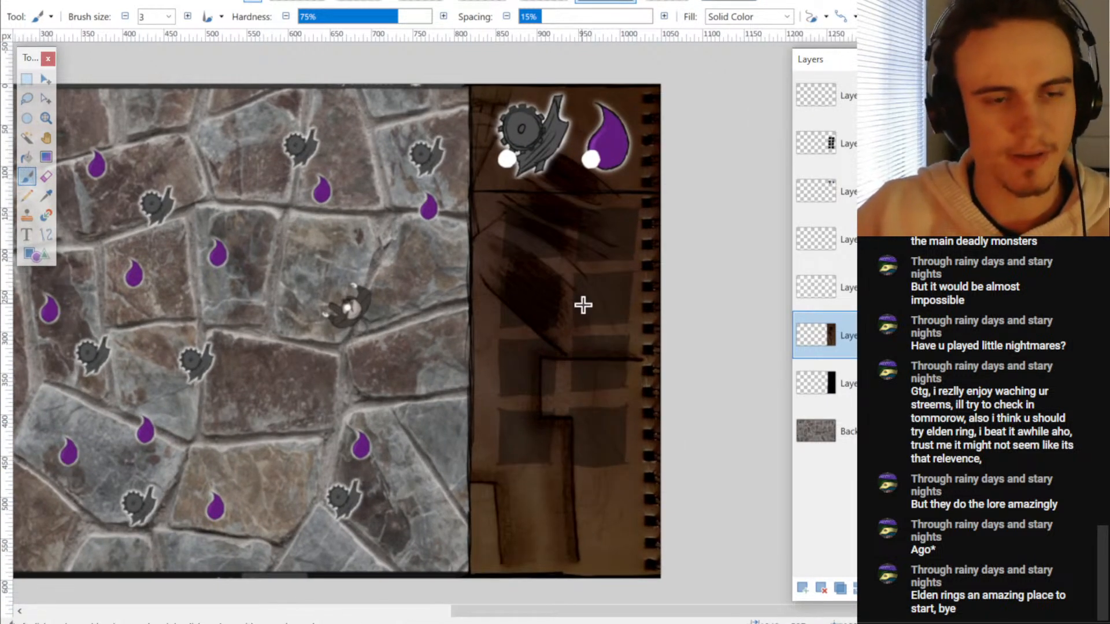
scroll(582, 305, down, 2)
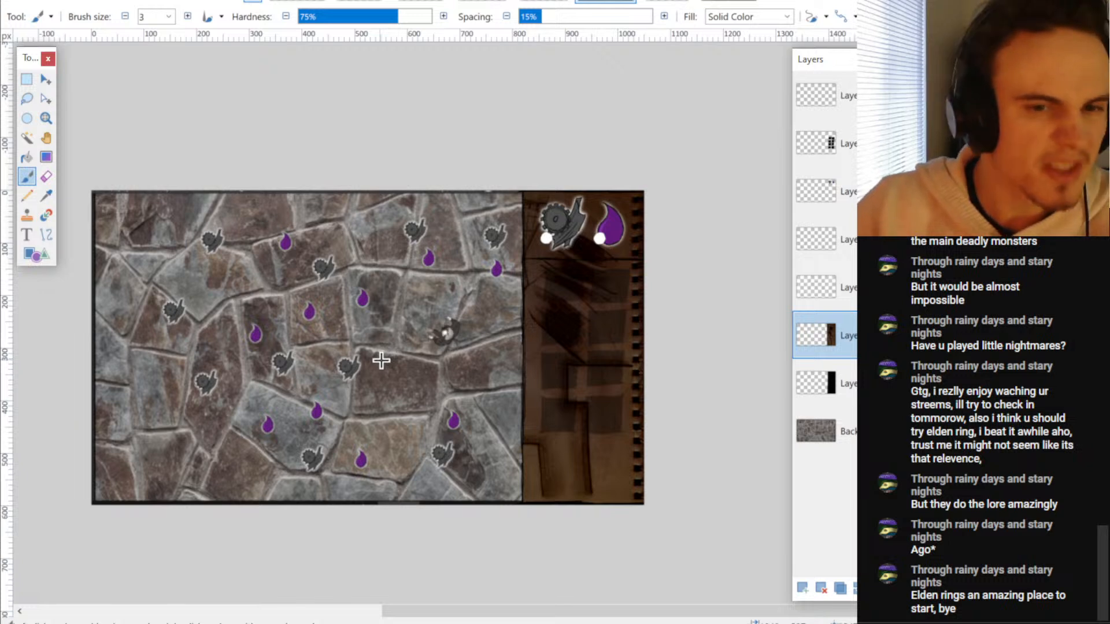
drag(815, 383, 814, 335)
scroll(705, 354, up, 3)
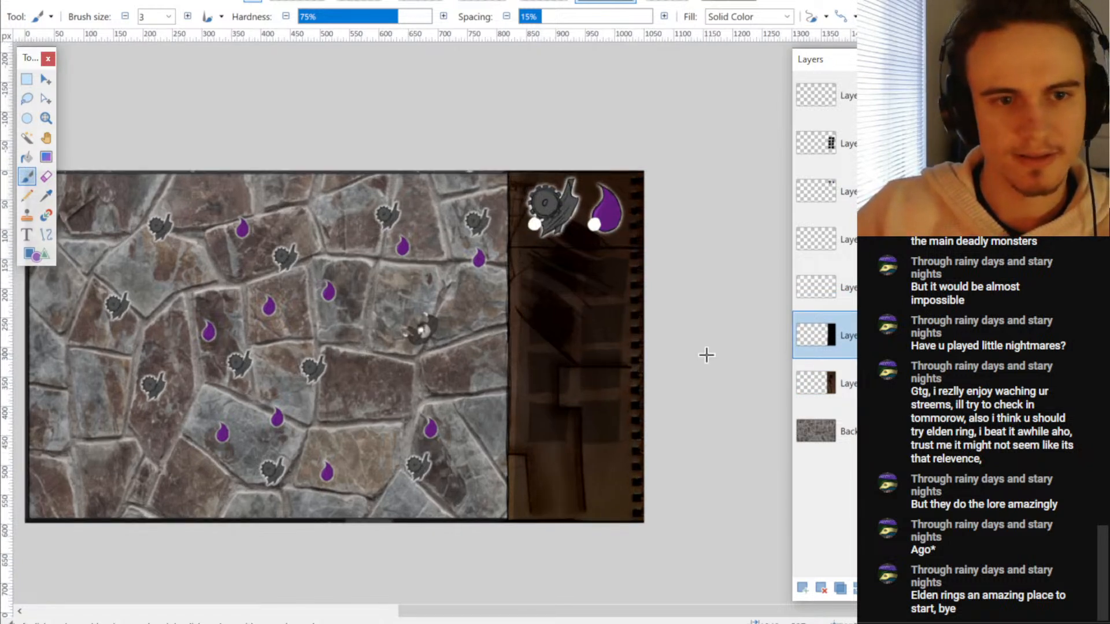
- Clear the dark overlay from the part of the sidebar below the divider and deselect
key(s)
drag(650, 549, 488, 235)
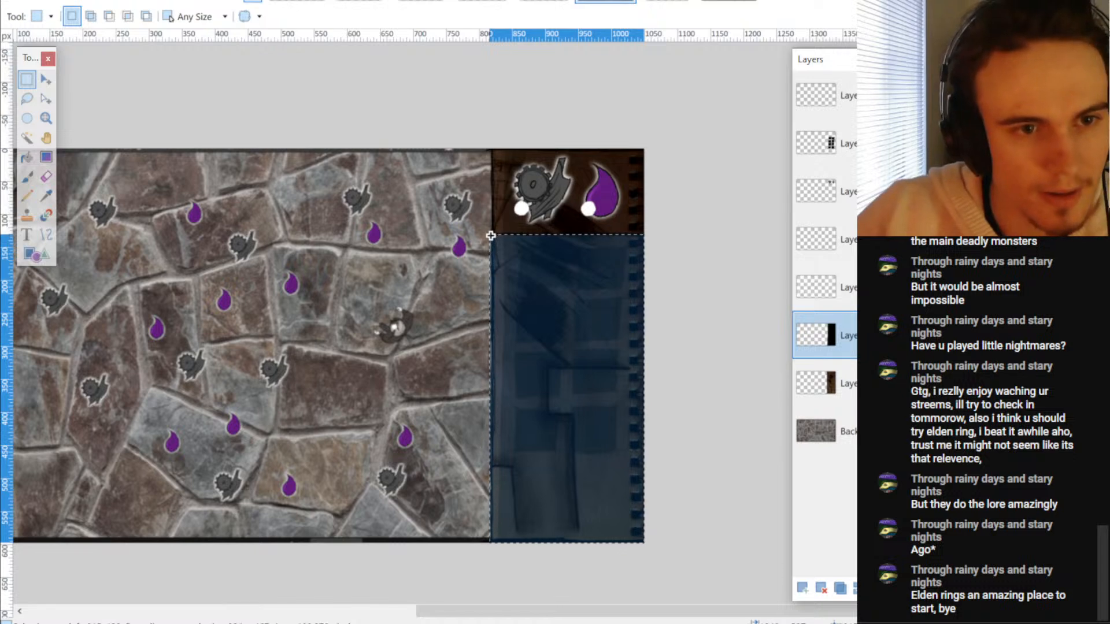
click(488, 235)
- Select the dark overlay behind the resource icons, shift it toward the sidebar's inner edge and deselect
scroll(550, 239, up, 2)
drag(719, 66, 488, 235)
key(m)
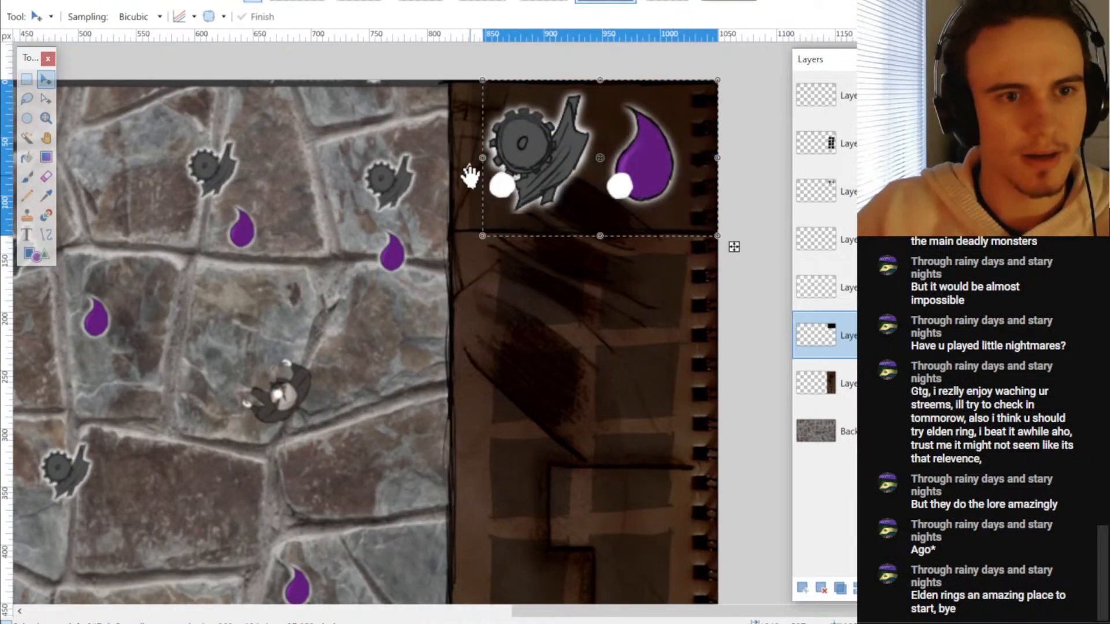
drag(471, 173, 450, 167)
key(ctrl+d)
scroll(664, 378, down, 7)
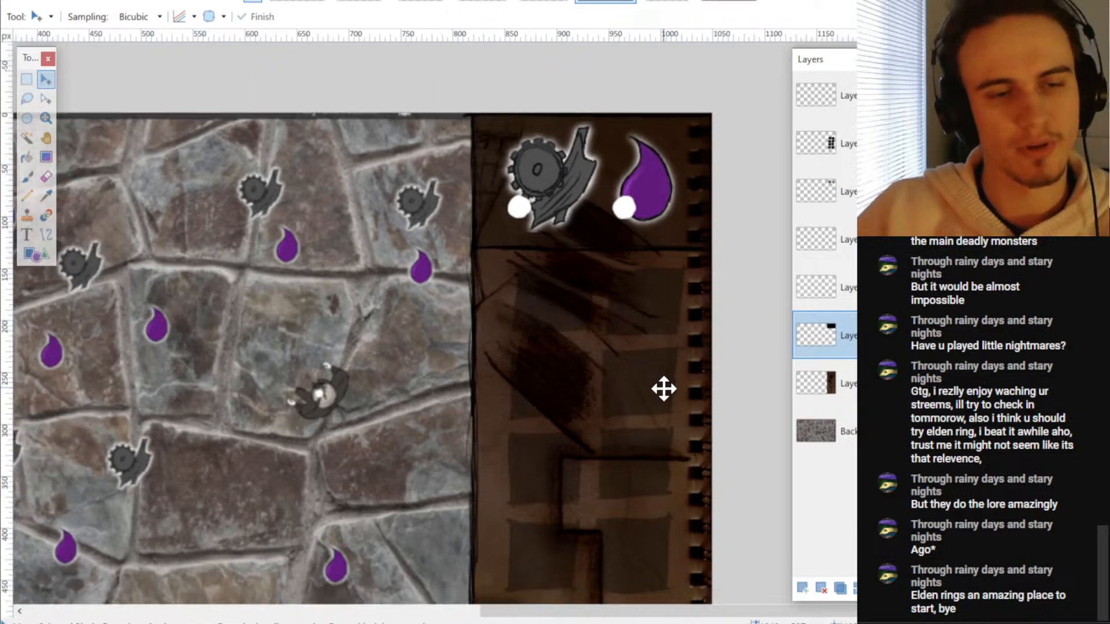
scroll(497, 337, up, 2)
drag(474, 382, 475, 345)
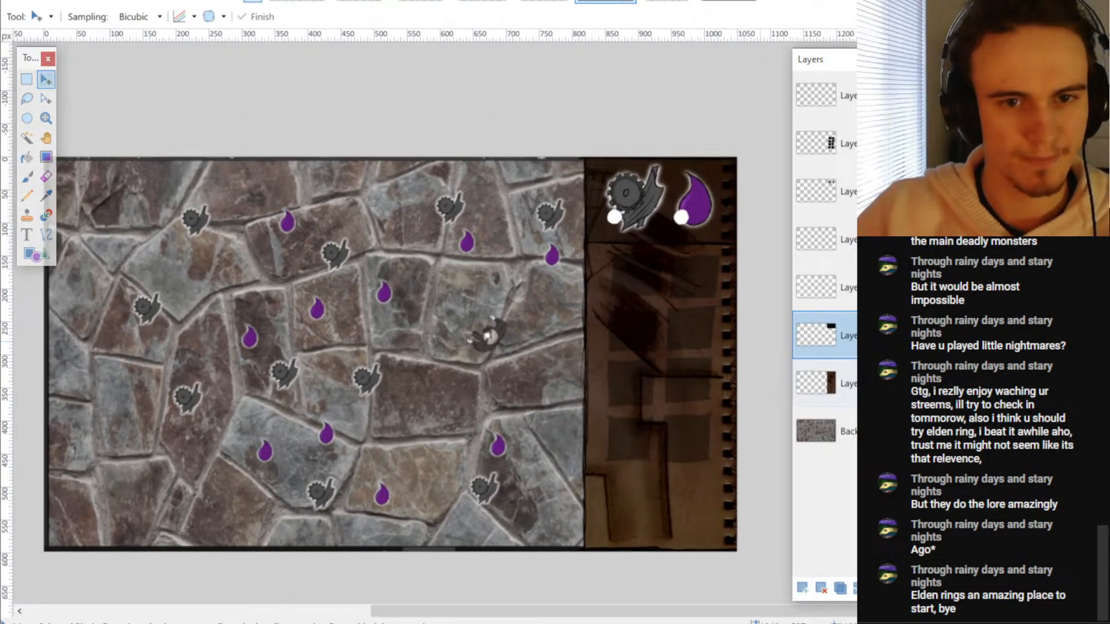
- Add a new layer directly above the sketch layer and set the Shapes tool to draw filled rectangles
click(873, 383)
click(802, 590)
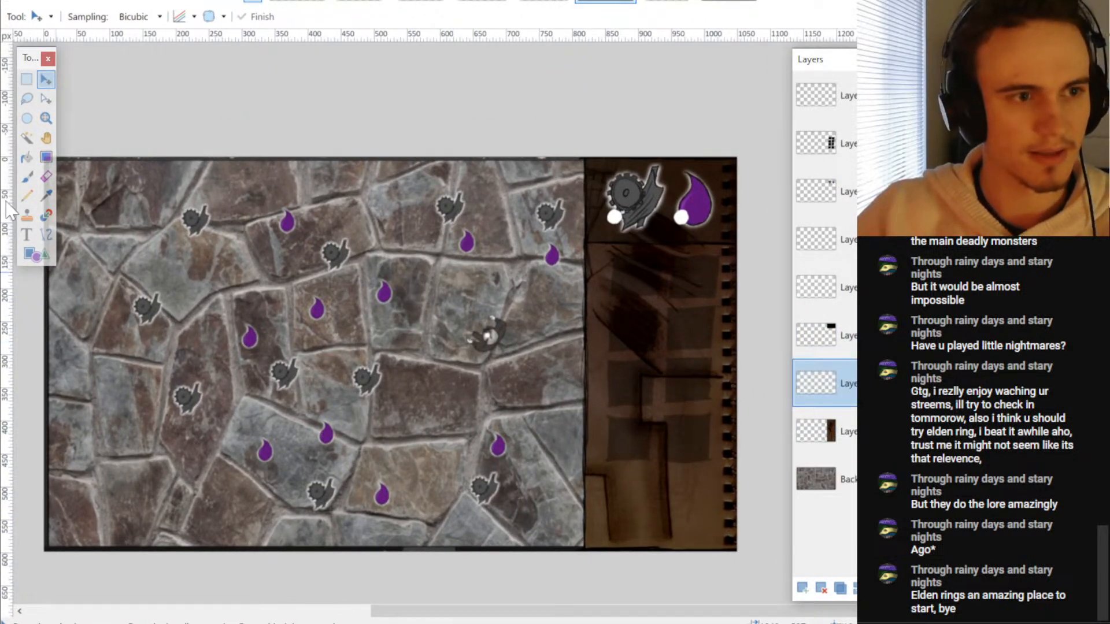
click(36, 254)
click(146, 19)
drag(261, 133, 472, 462)
key(ctrl+z)
drag(758, 236, 693, 358)
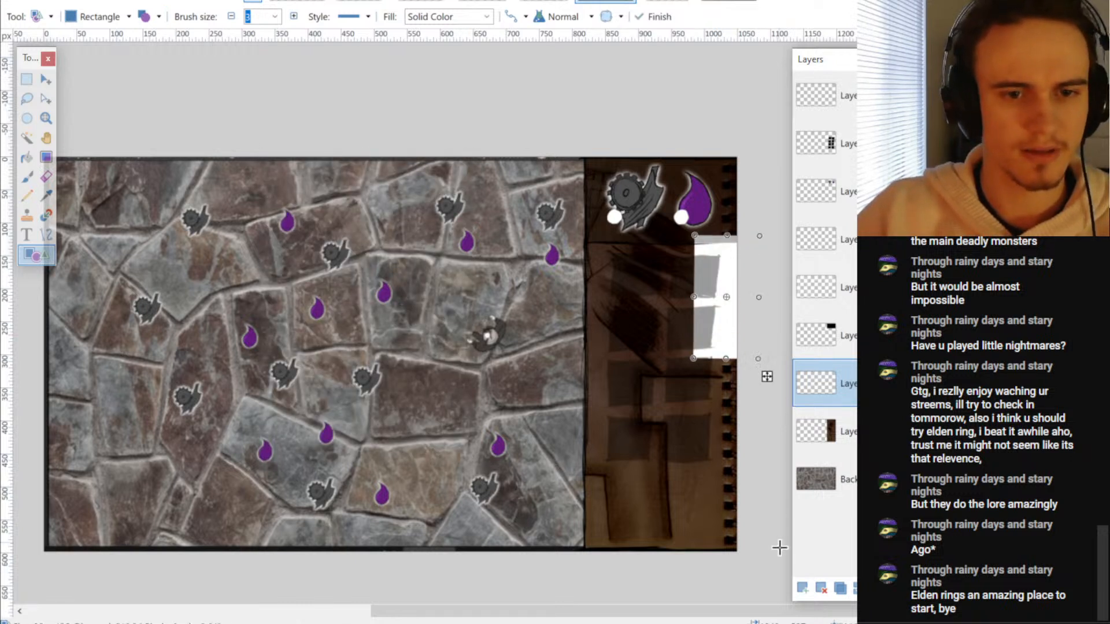
key(ctrl+z)
- Draw a filled white rectangle over the sidebar below the divider and lower its layer's opacity to a faint tint
drag(766, 574, 587, 245)
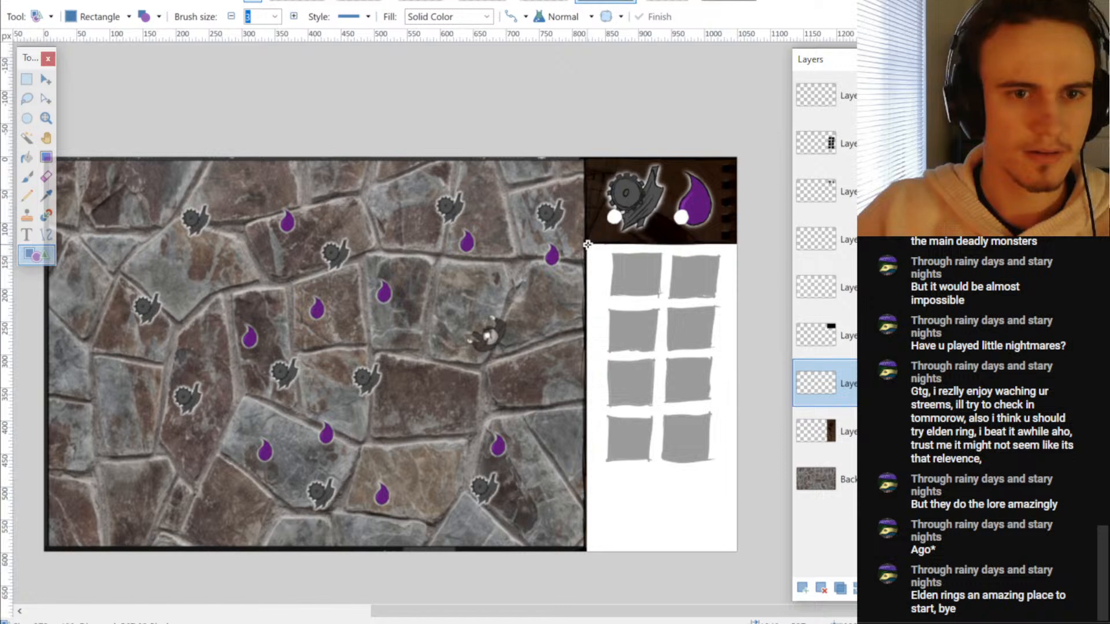
double_click(841, 391)
drag(550, 215, 303, 125)
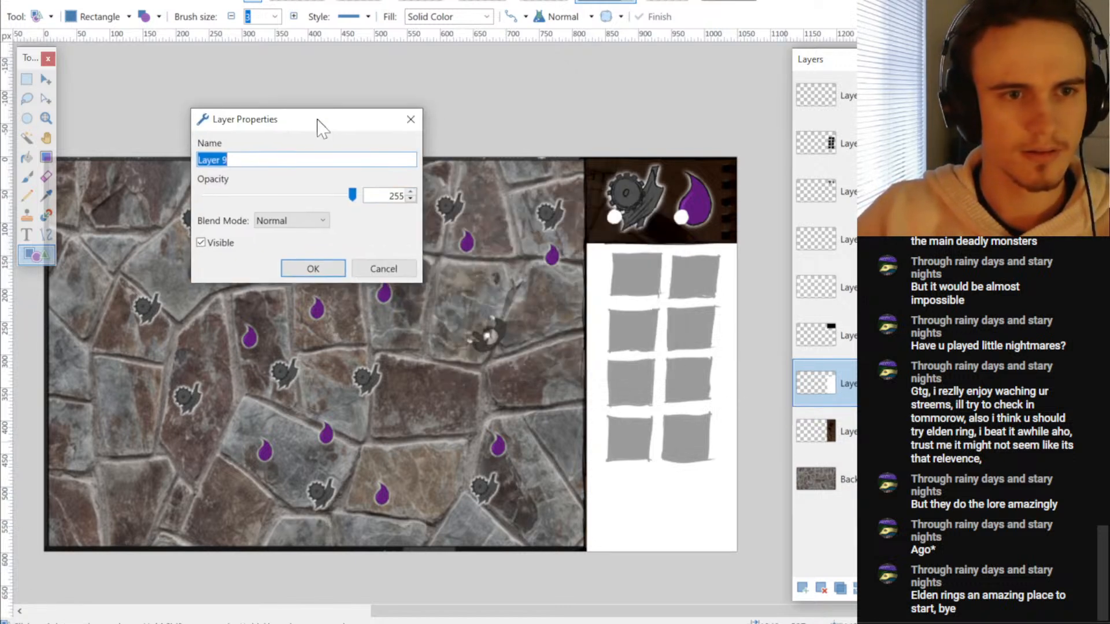
drag(353, 195, 233, 207)
click(324, 268)
scroll(364, 369, down, 3)
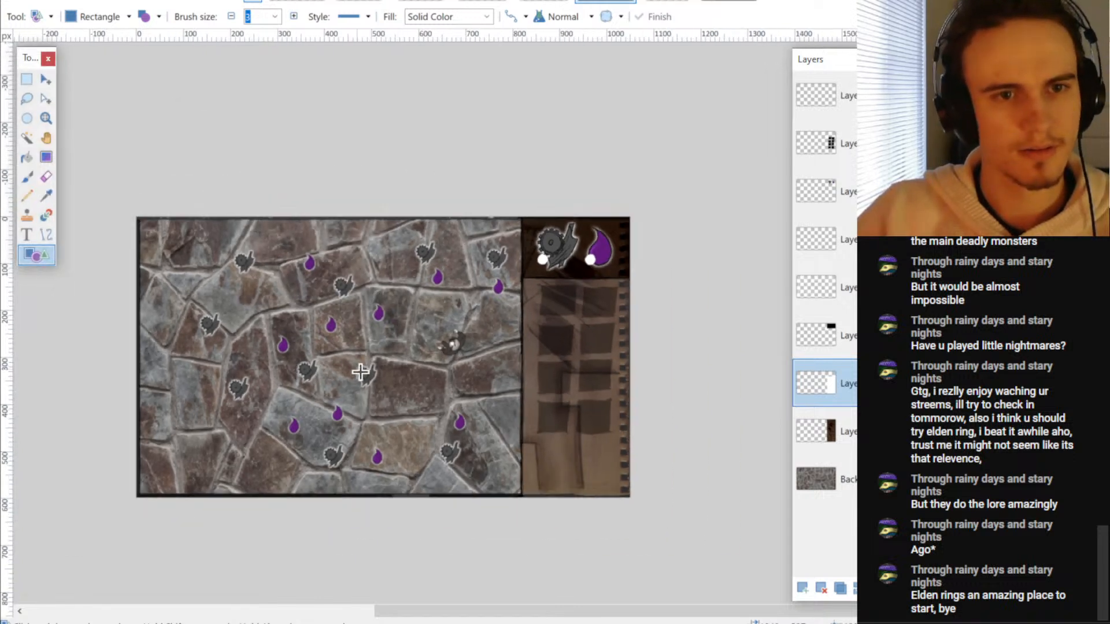
drag(362, 370, 422, 372)
scroll(335, 392, up, 1)
drag(288, 363, 296, 357)
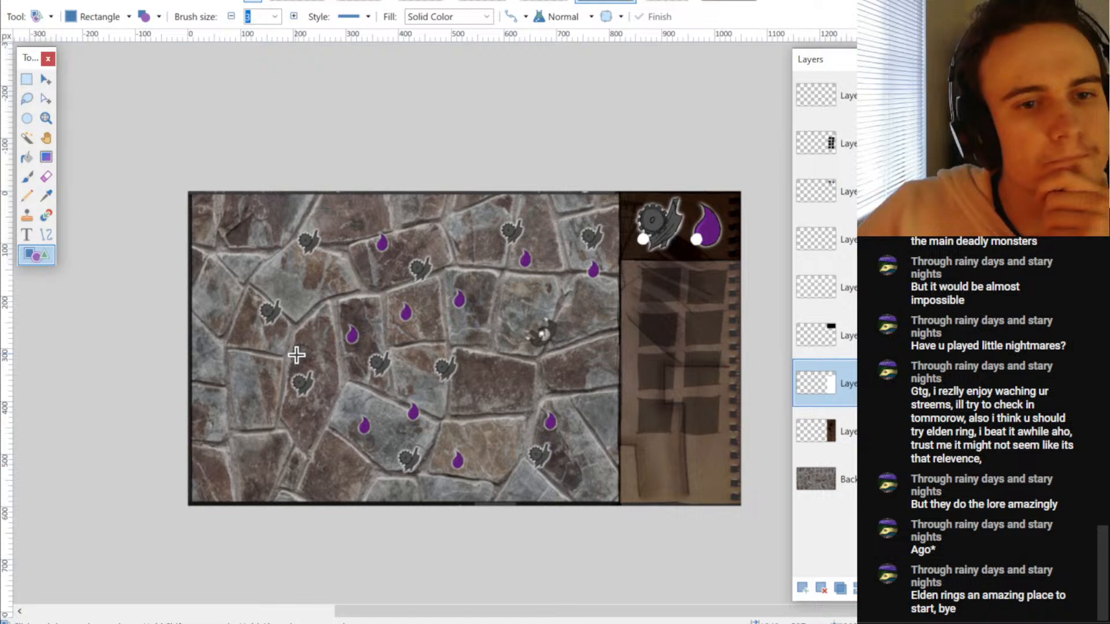
scroll(581, 297, up, 2)
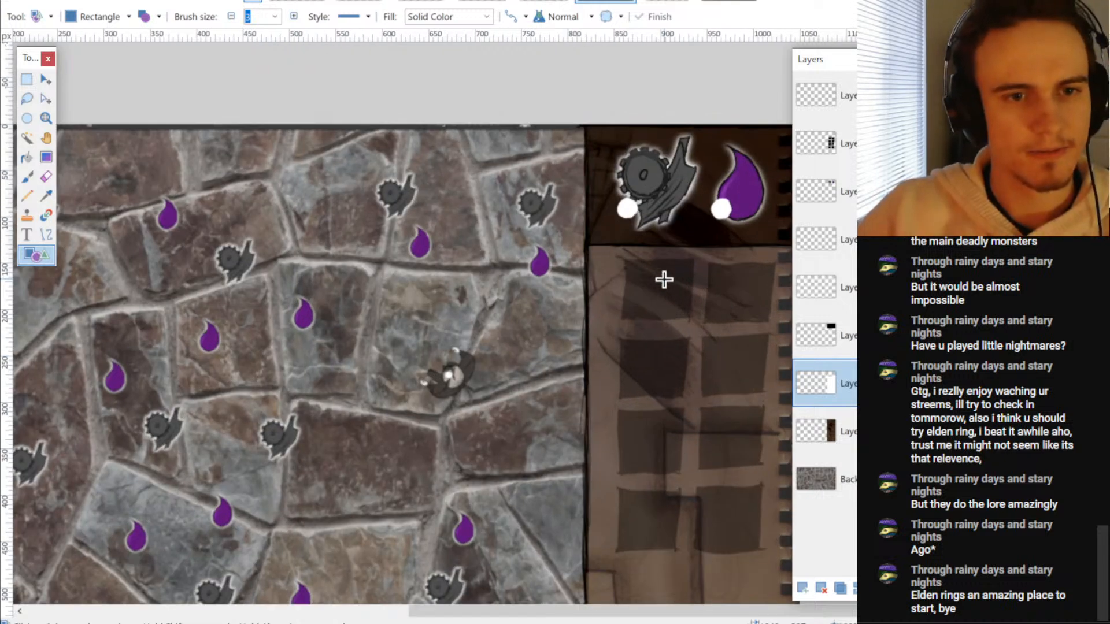
- On the sketch layer, paint a small black-outlined tab with a double arrow on the sidebar's inner edge, below the divider
click(848, 431)
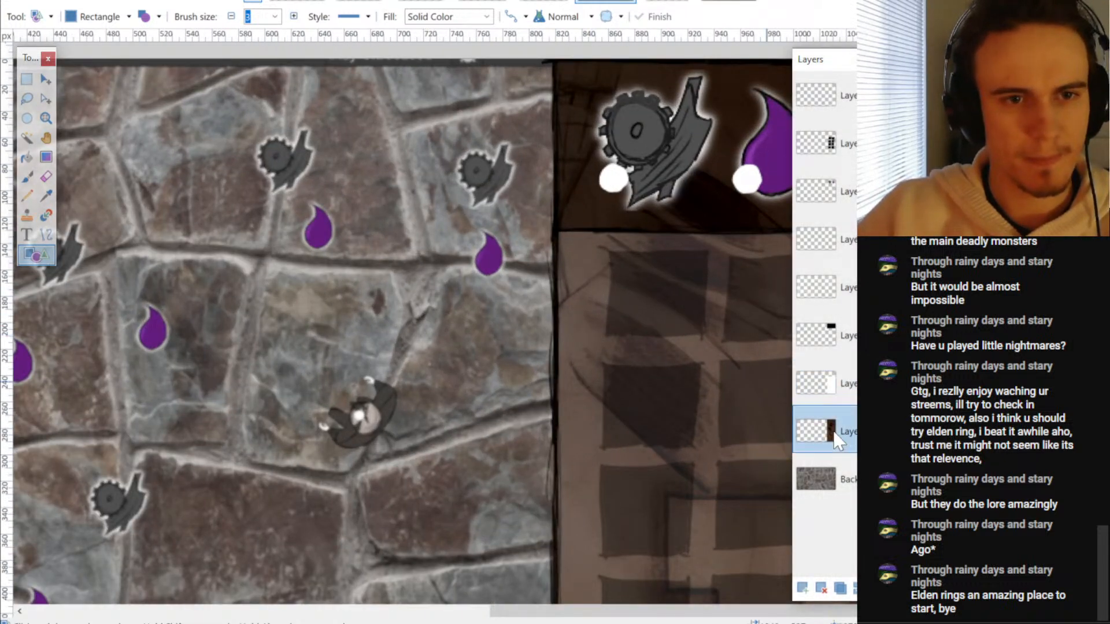
scroll(495, 248, up, 1)
drag(629, 333, 589, 331)
key(b)
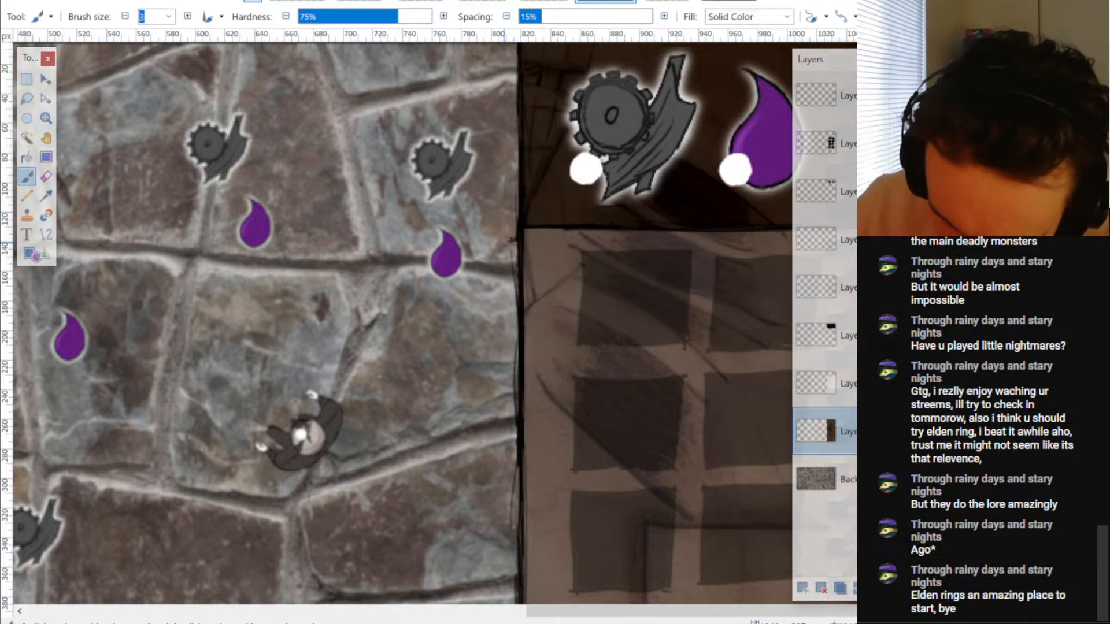
drag(472, 266, 472, 331)
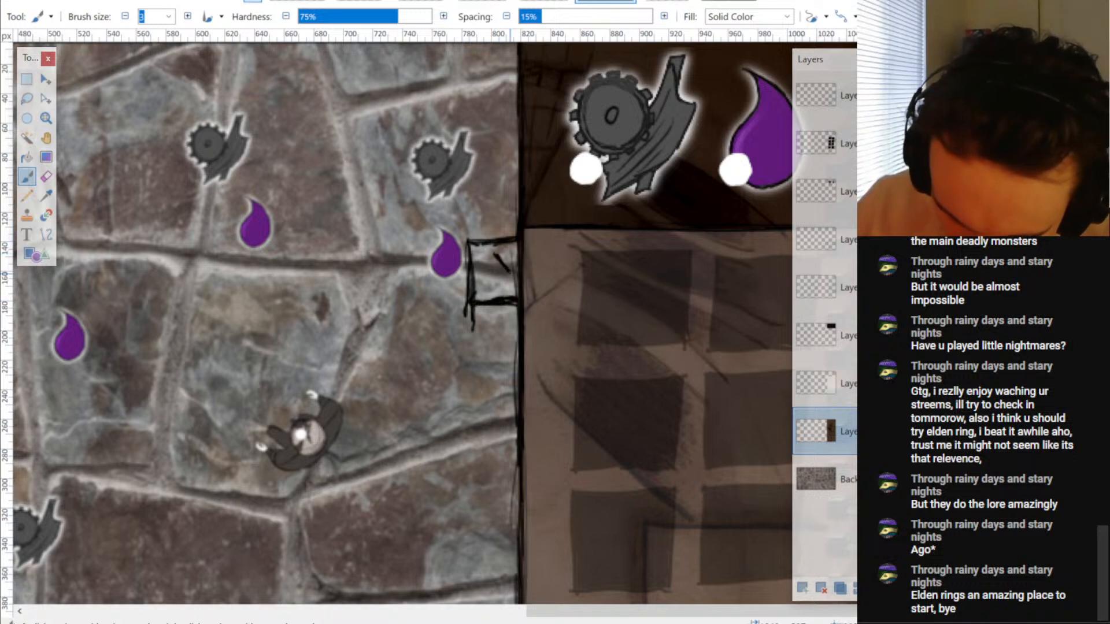
drag(479, 257, 490, 268)
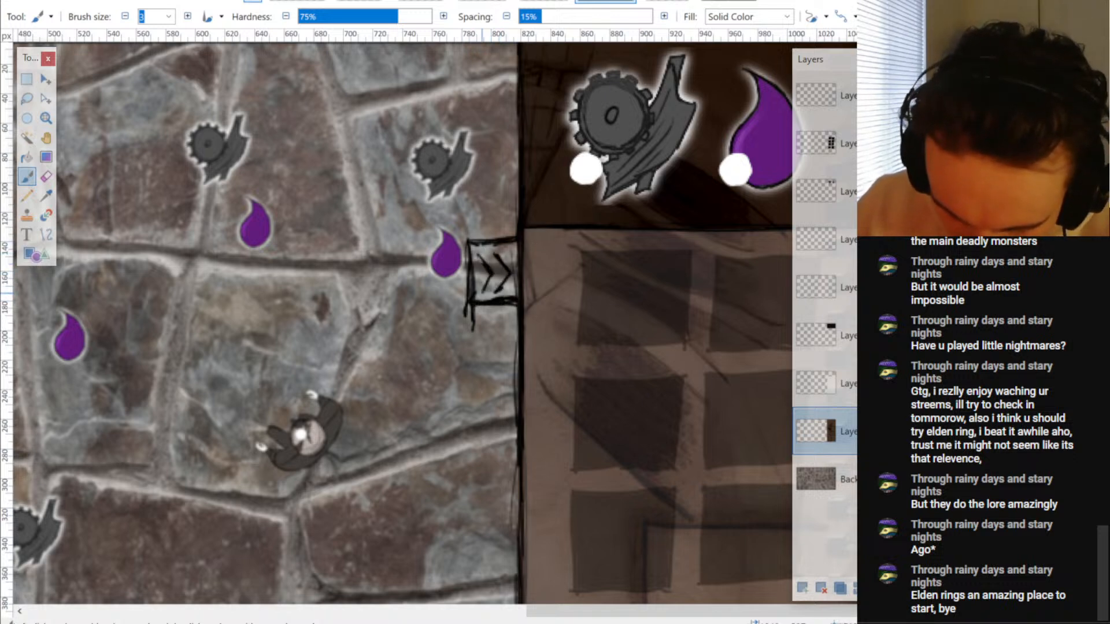
scroll(502, 254, down, 3)
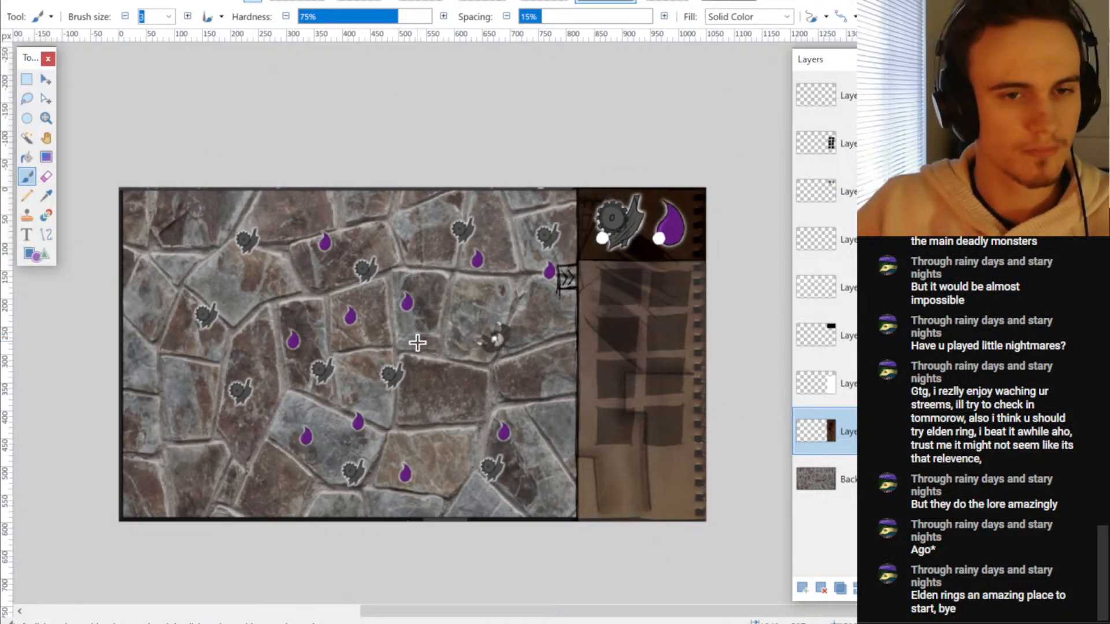
scroll(417, 343, up, 1)
drag(389, 345, 402, 345)
scroll(409, 344, down, 1)
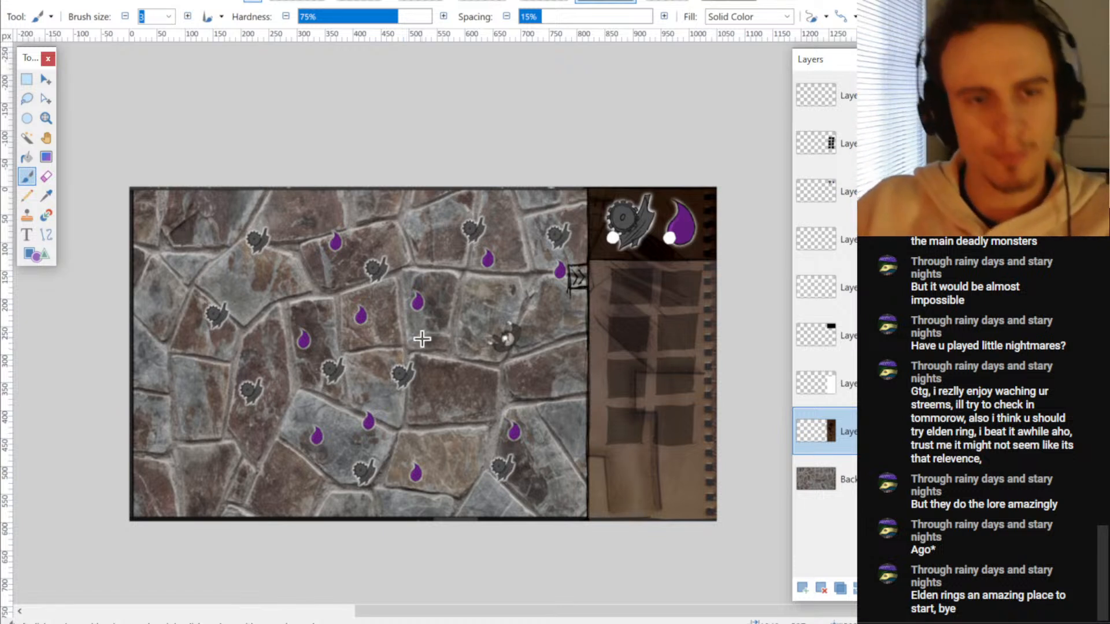
- Merge the two guide-line layers, undo the merges beyond them, and place the result directly above the background
click(823, 239)
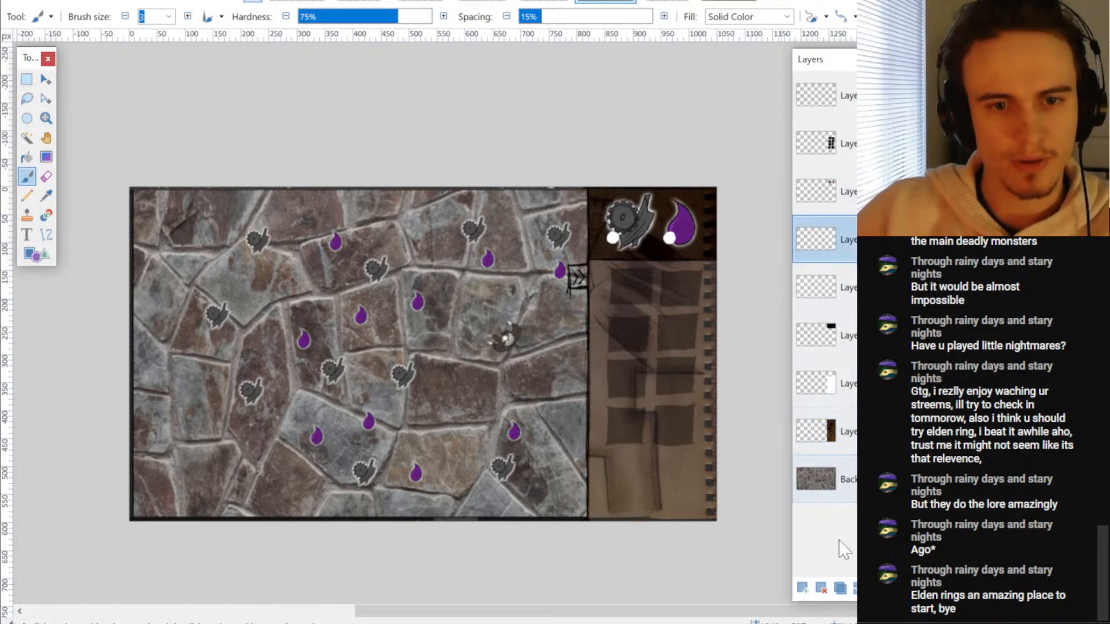
click(855, 588)
click(855, 589)
click(854, 588)
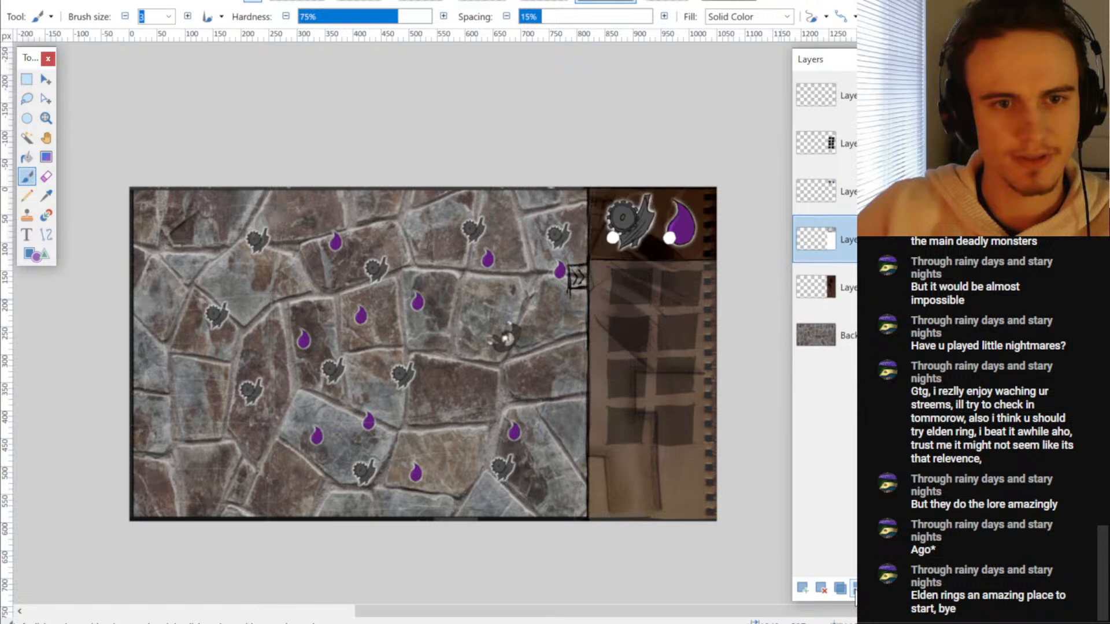
key(ctrl+z)
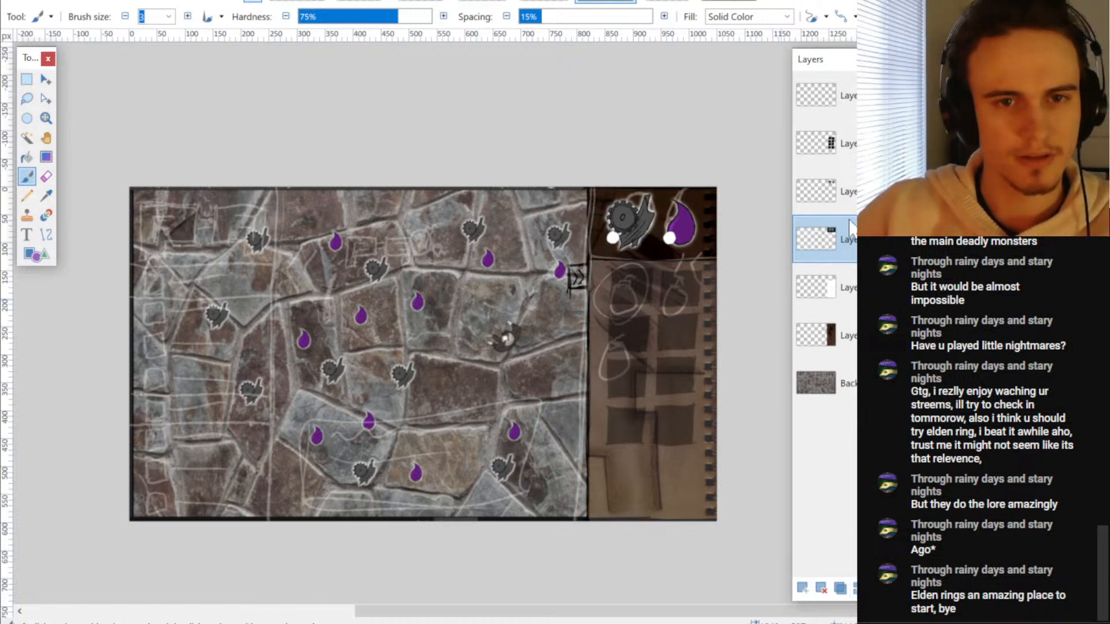
key(ctrl+z)
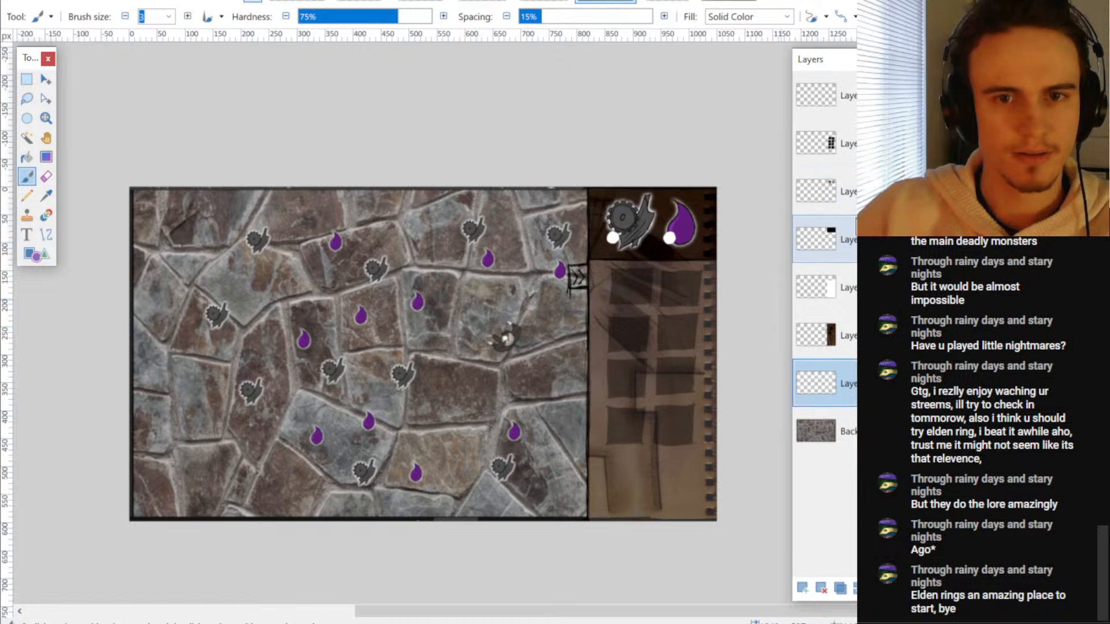
- Merge the dark and white overlay layers down into the sidebar's sketch layer
click(847, 192)
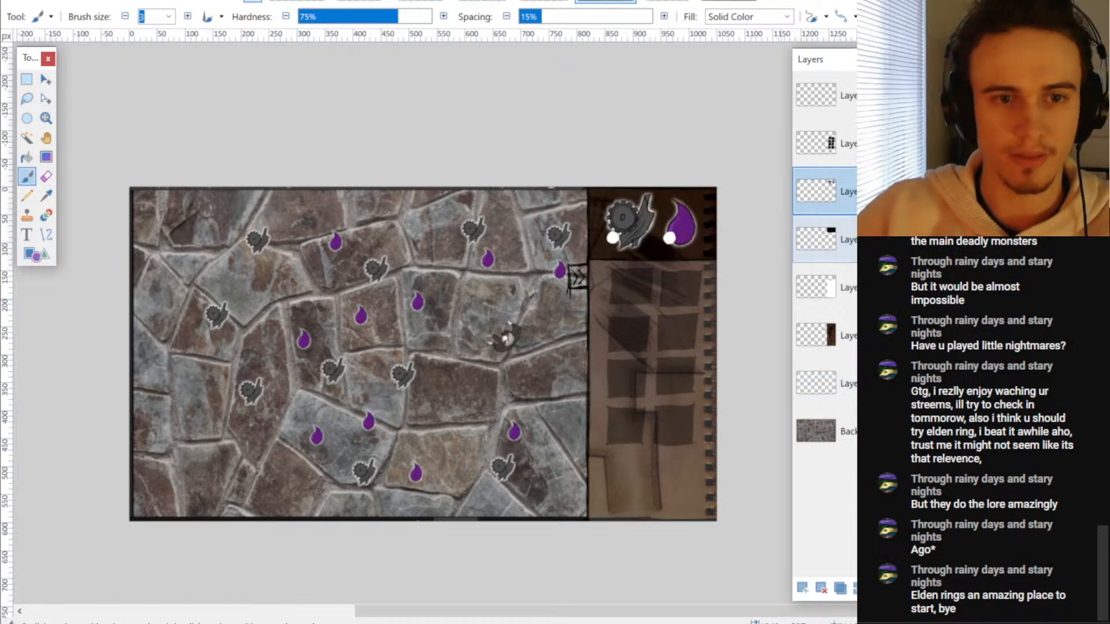
click(847, 240)
click(855, 588)
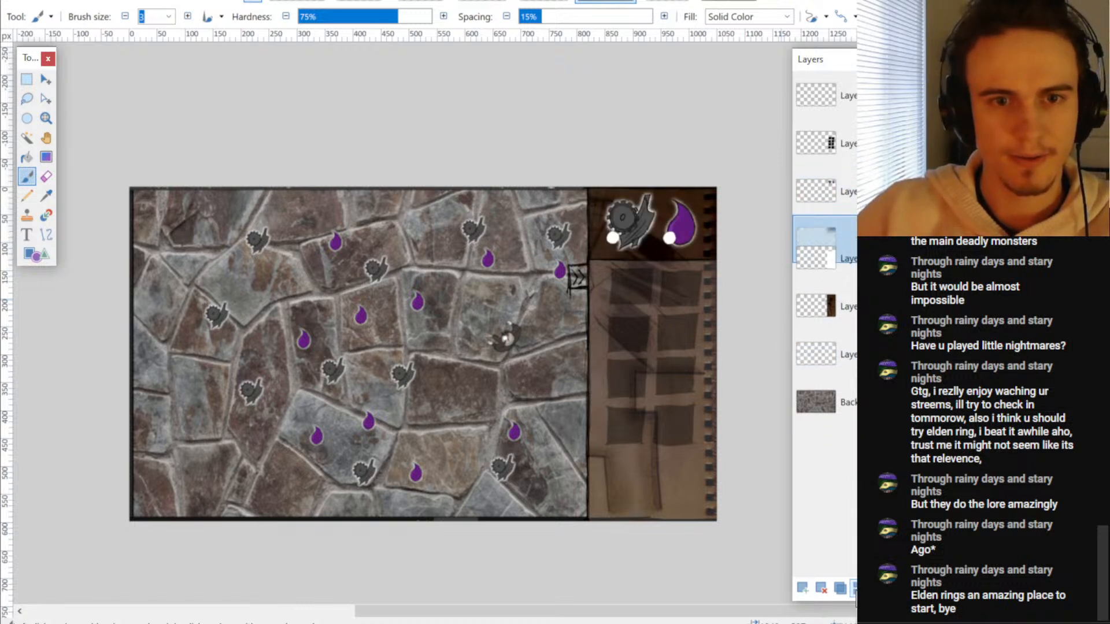
click(855, 589)
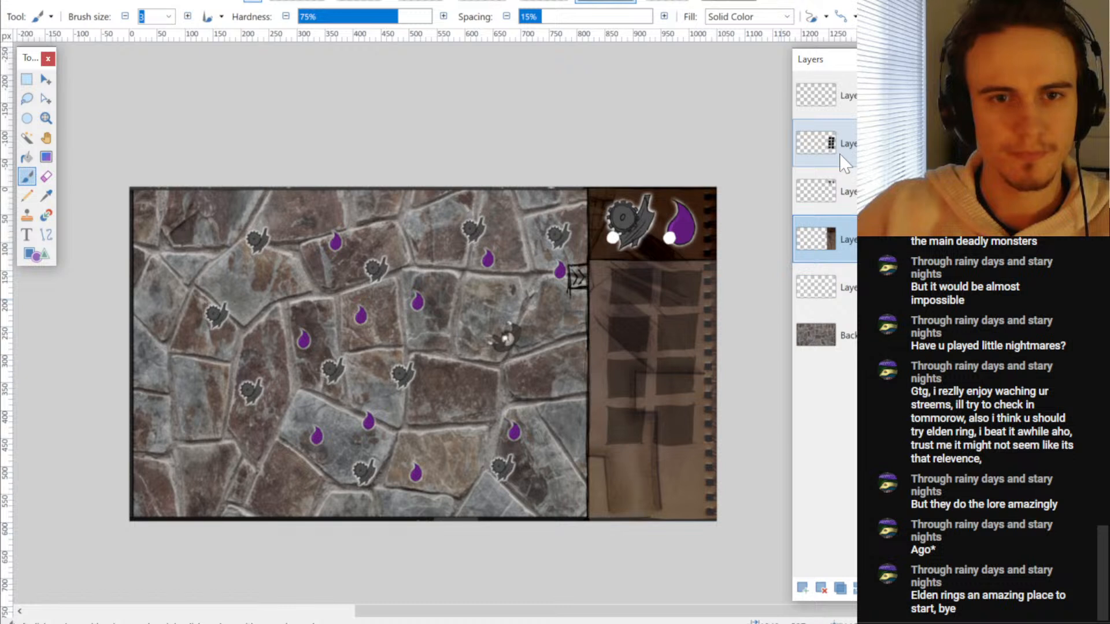
- Duplicate the merged sidebar layer and flip the copy horizontally to form a mirrored sidebar on the opposite side
click(839, 588)
click(139, 1)
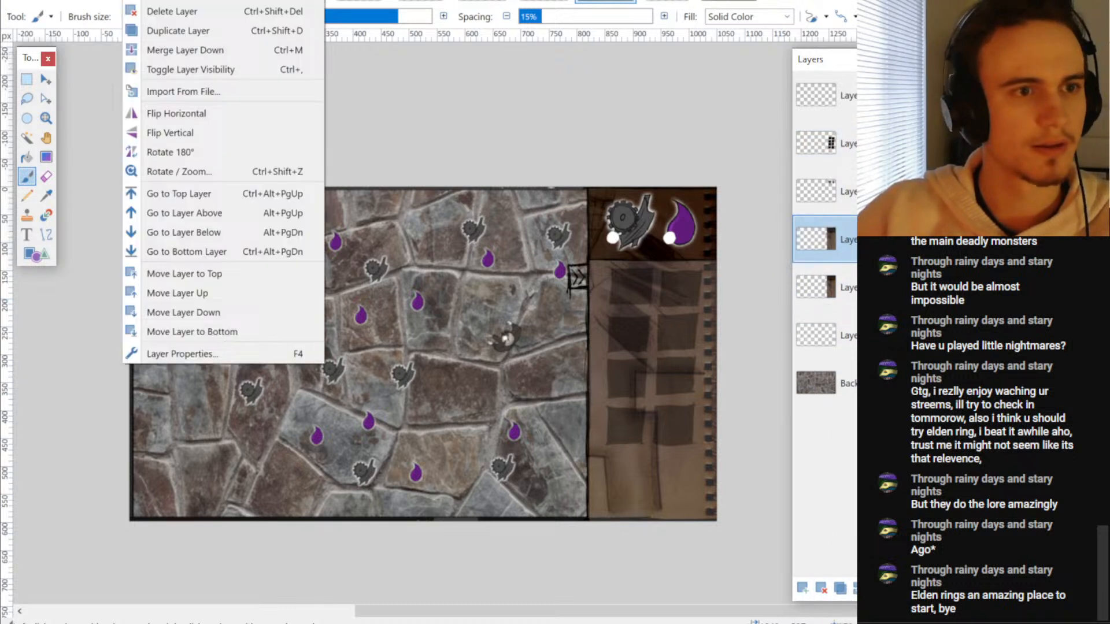
click(155, 117)
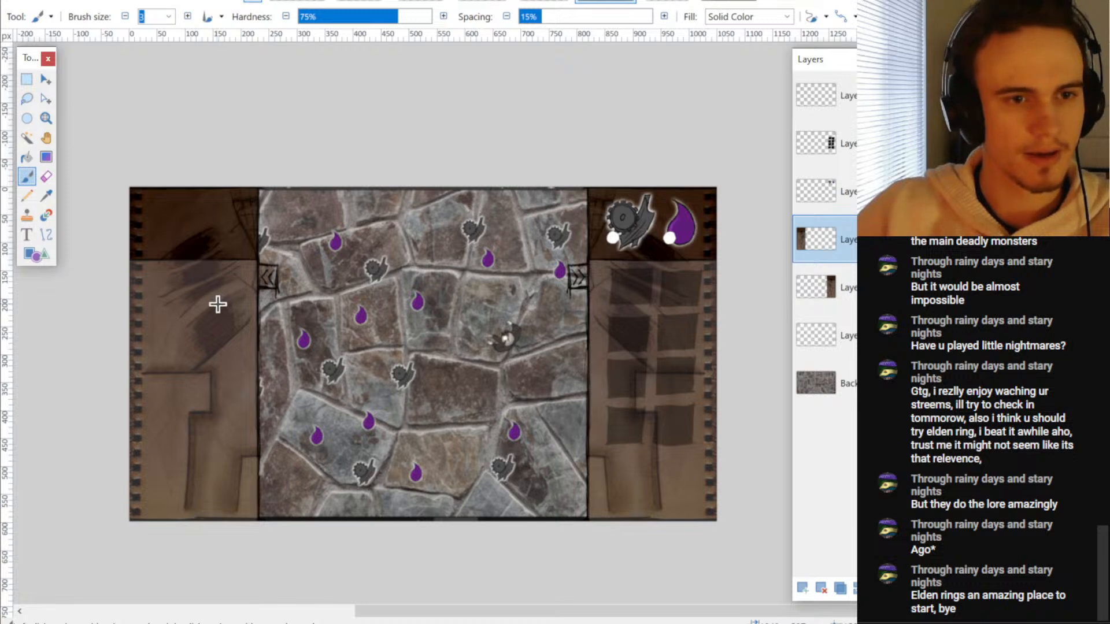
- On a new layer above the sidebars, paint a white L-shaped block outline in the left sidebar's dark header, starting a mirrored one beside it
scroll(151, 331, up, 2)
scroll(149, 331, down, 2)
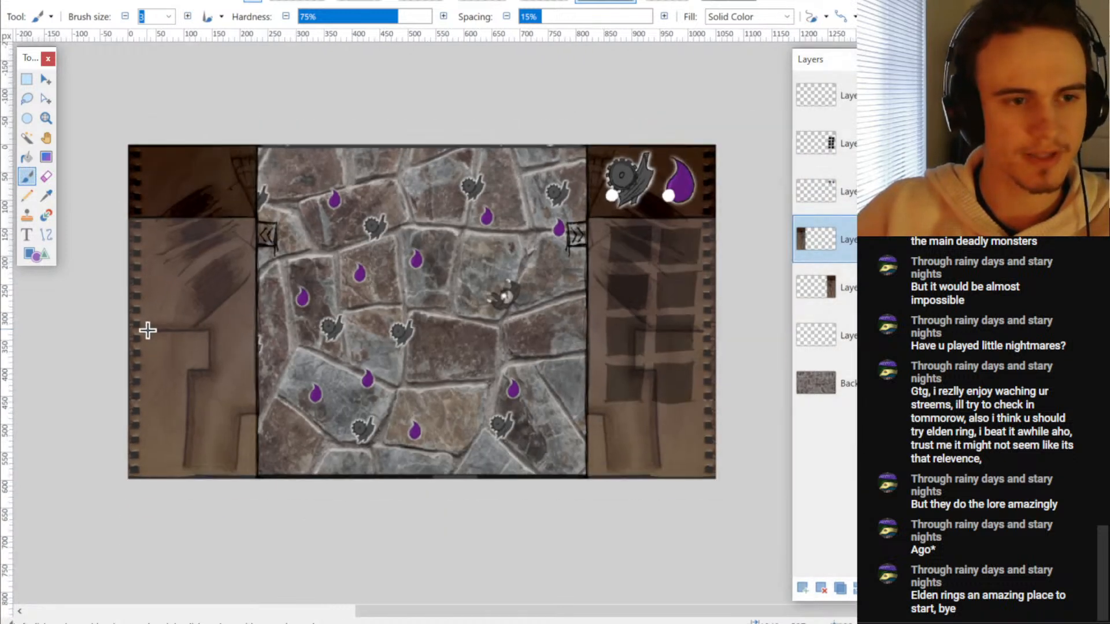
scroll(142, 219, up, 4)
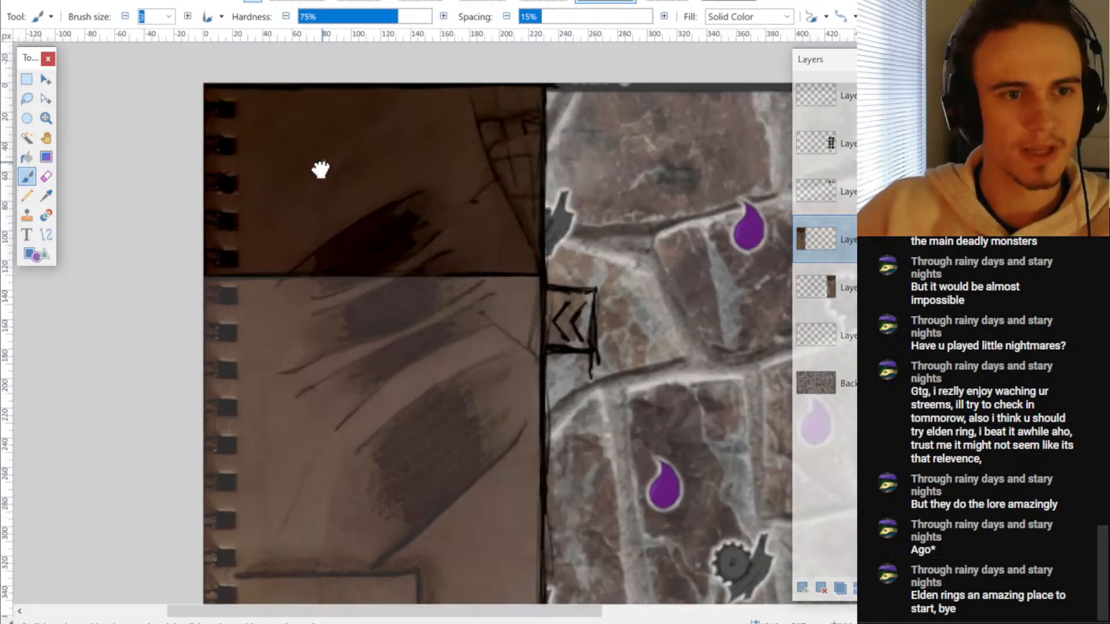
scroll(270, 235, down, 1)
click(802, 588)
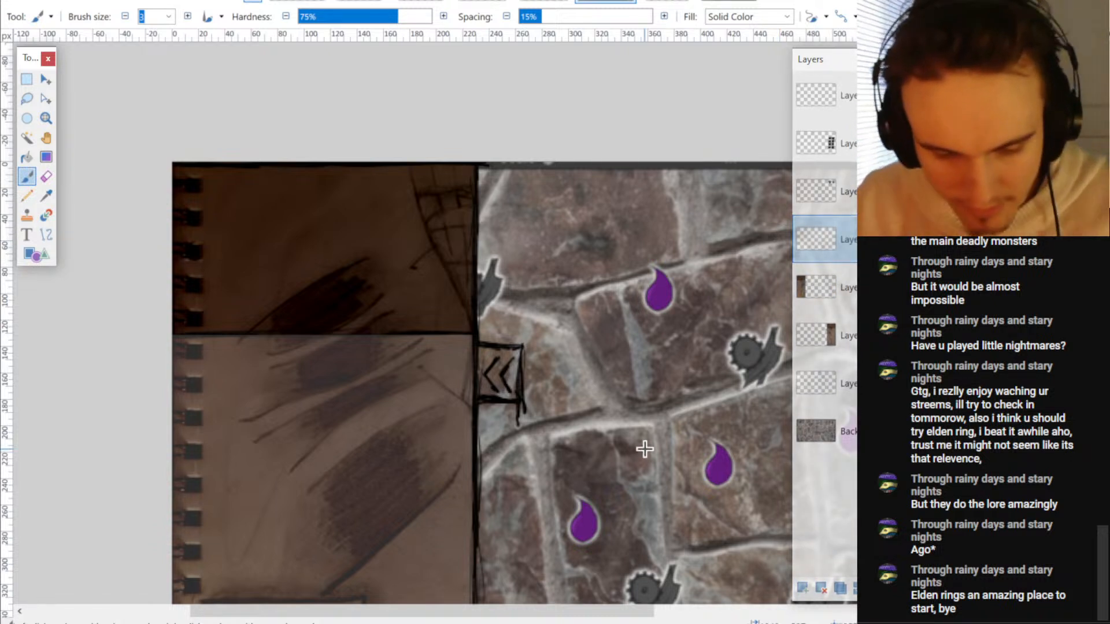
mouse_move(197, 269)
mouse_down()
mouse_move(203, 288)
mouse_move(203, 276)
mouse_up()
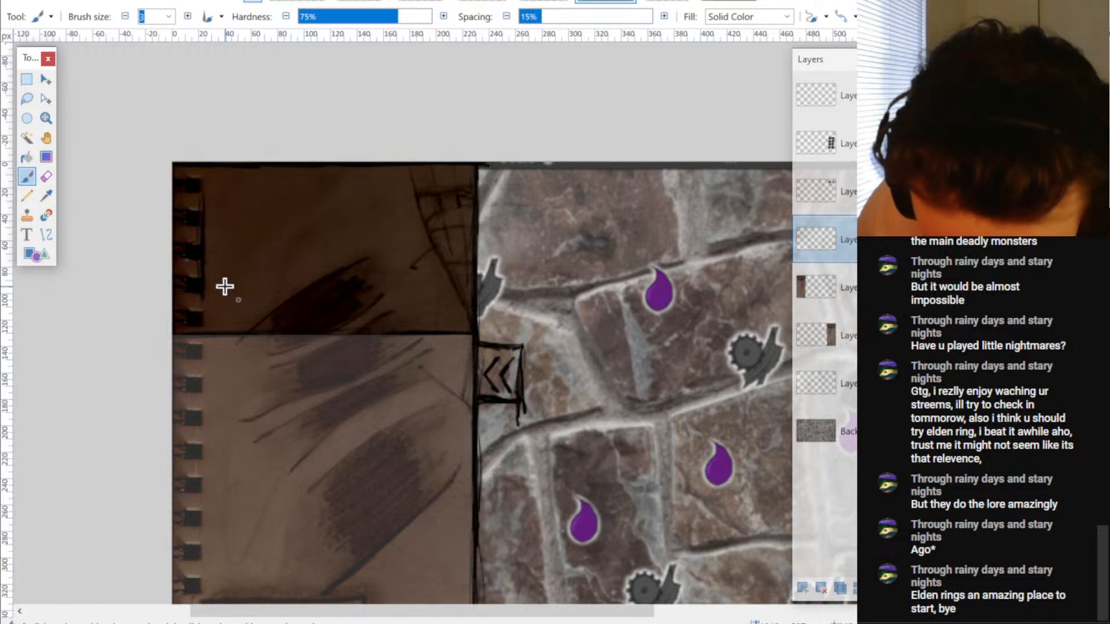
mouse_move(201, 286)
mouse_down()
mouse_move(199, 182)
mouse_move(227, 194)
mouse_move(265, 183)
mouse_move(223, 196)
mouse_move(427, 184)
mouse_move(445, 184)
mouse_move(439, 298)
mouse_up()
drag(197, 186, 309, 186)
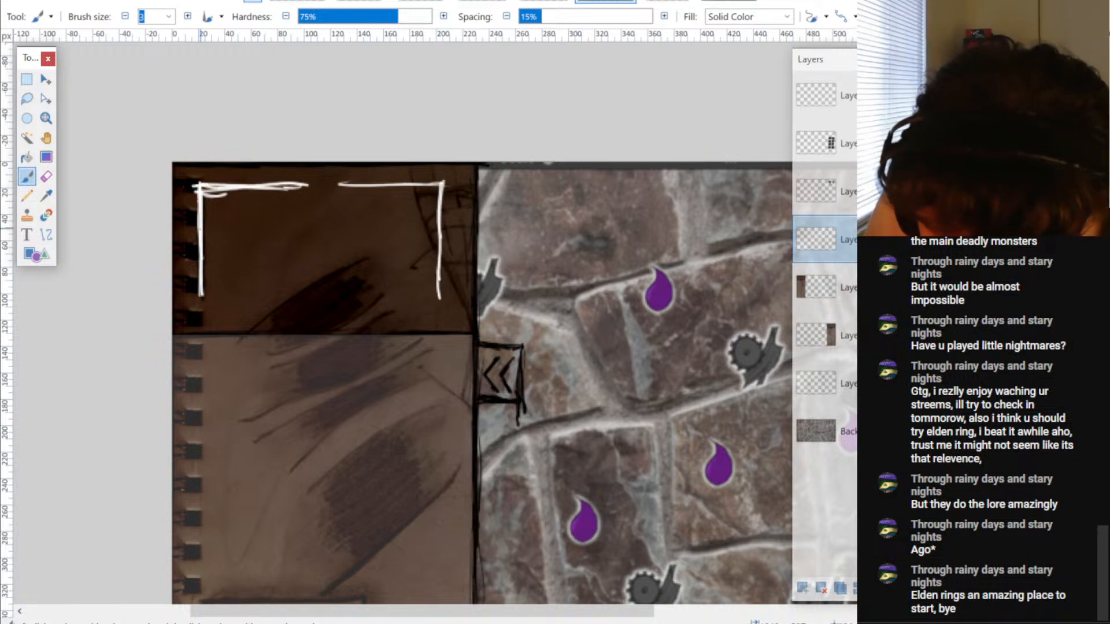
drag(196, 305, 258, 305)
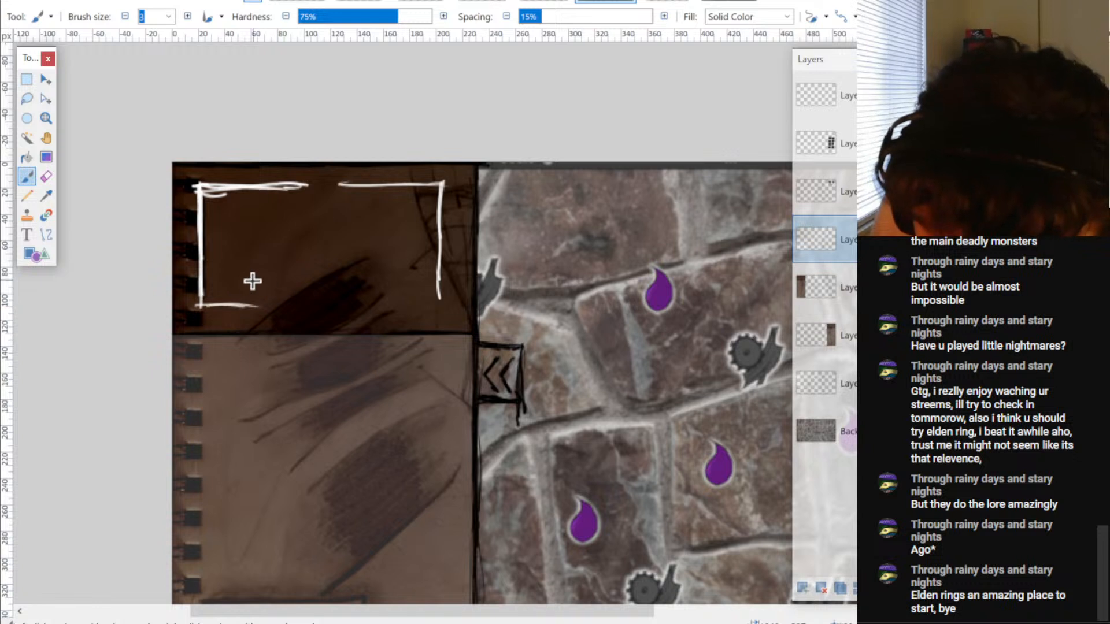
drag(278, 256, 310, 255)
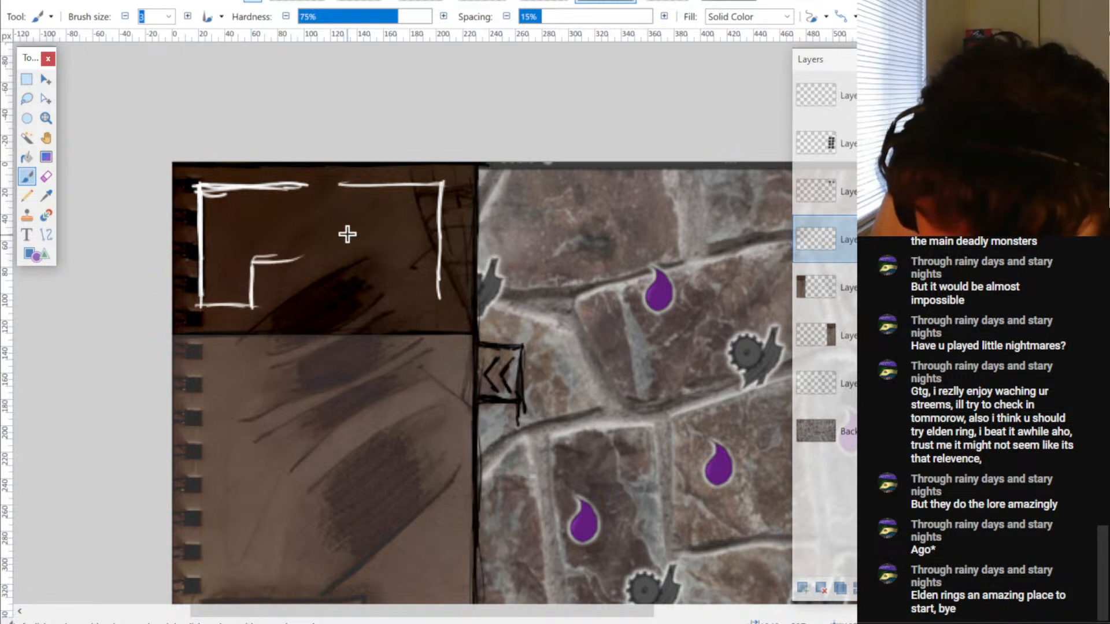
mouse_move(311, 186)
mouse_down()
mouse_move(310, 257)
mouse_move(280, 255)
mouse_up()
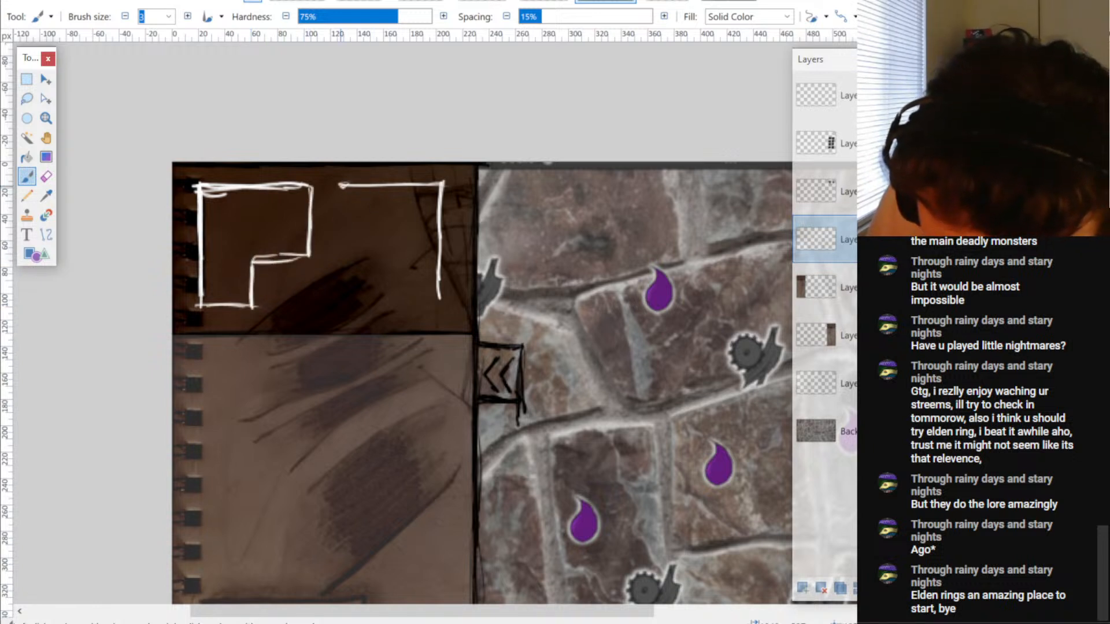
- Complete the white outline of the mirrored L-shaped block nearer the sidebar's inner edge
mouse_move(341, 186)
mouse_down()
mouse_move(338, 256)
mouse_move(399, 253)
mouse_up()
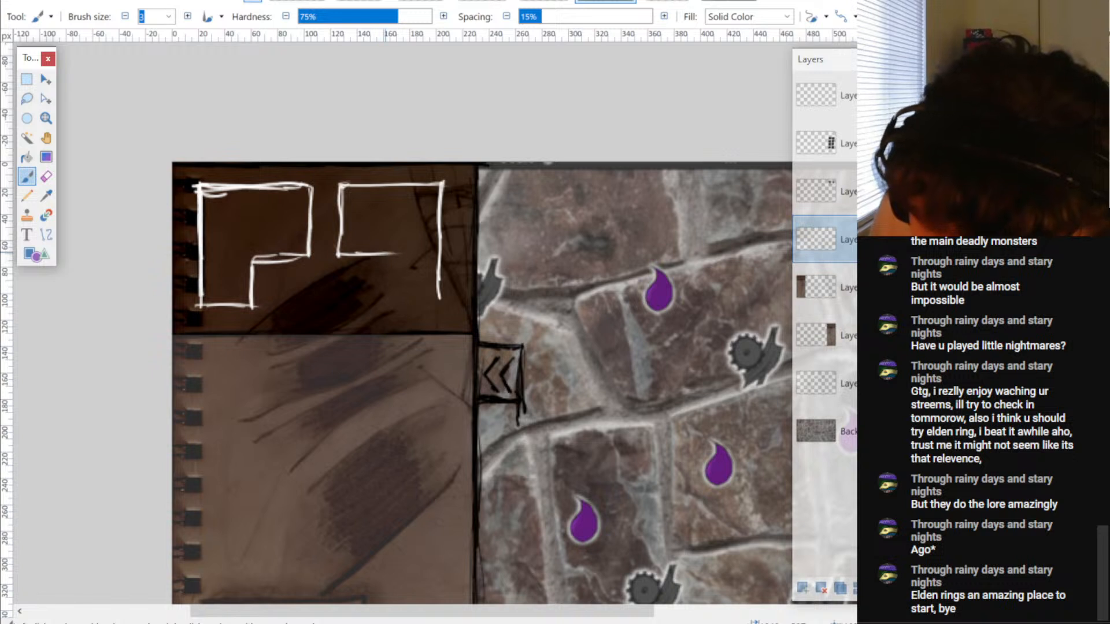
drag(400, 303, 444, 302)
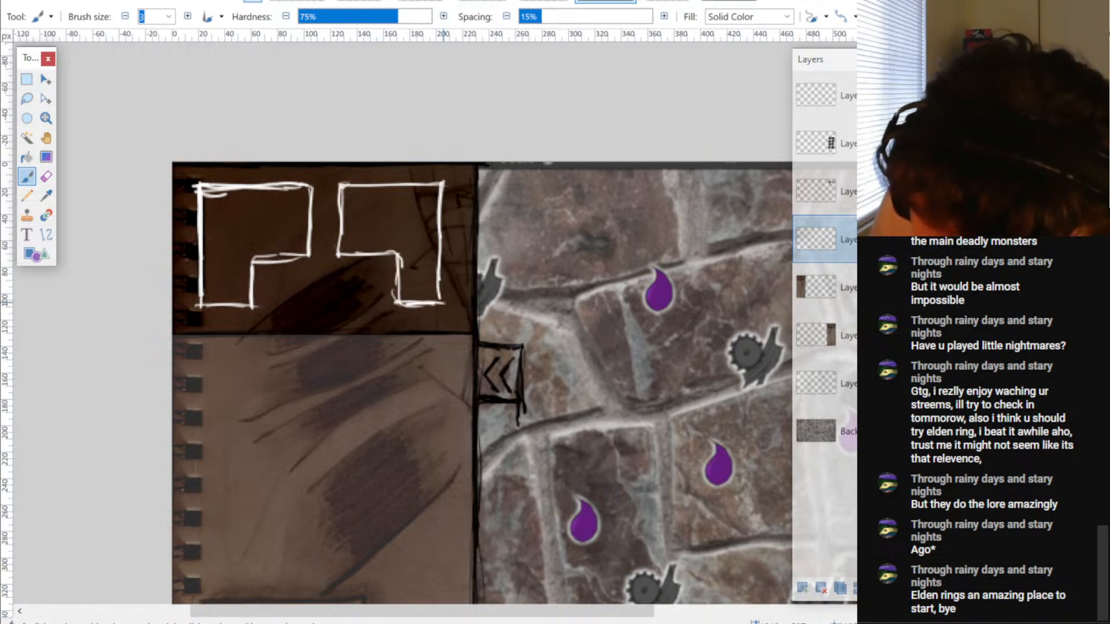
drag(447, 195, 443, 304)
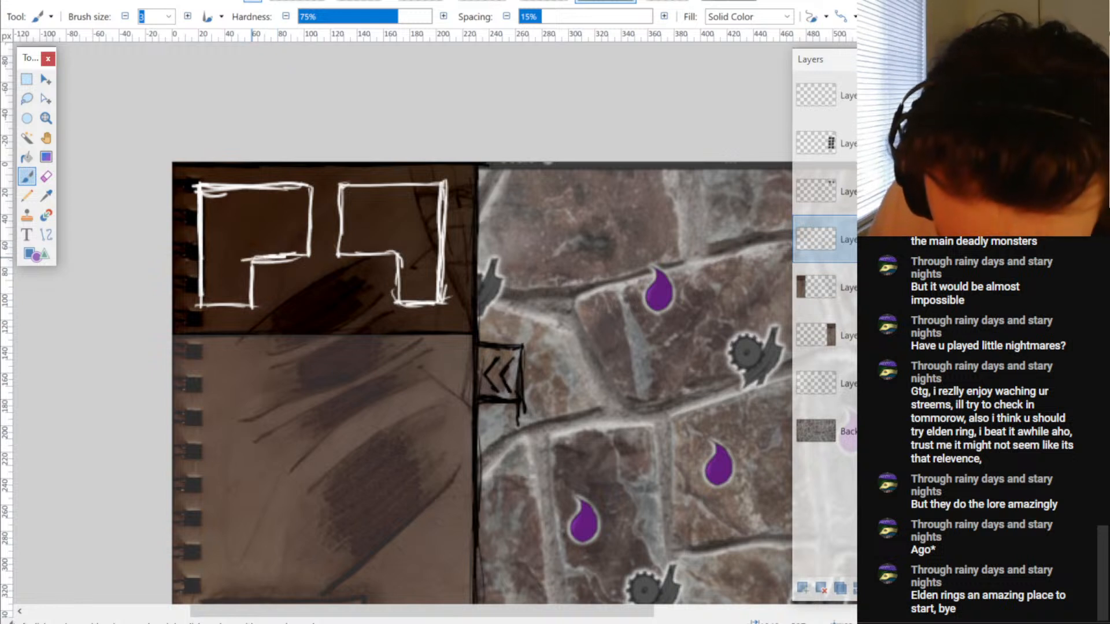
- Fill both header blocks with solid white and brush over the gaps along their edges
key(f)
click(245, 233)
click(374, 223)
key(b)
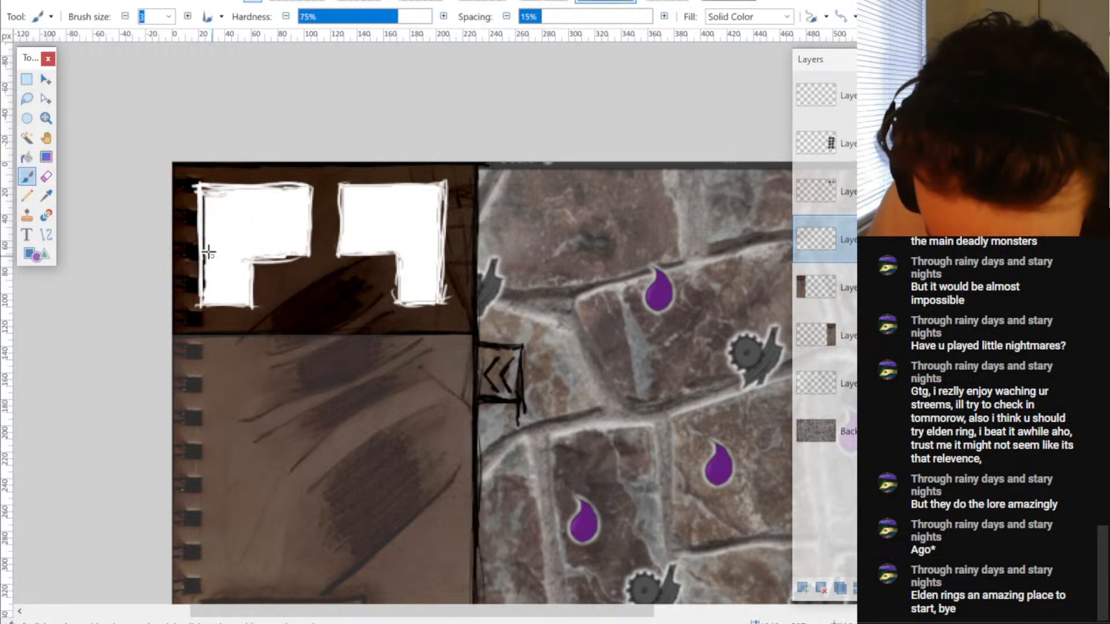
drag(203, 227, 203, 290)
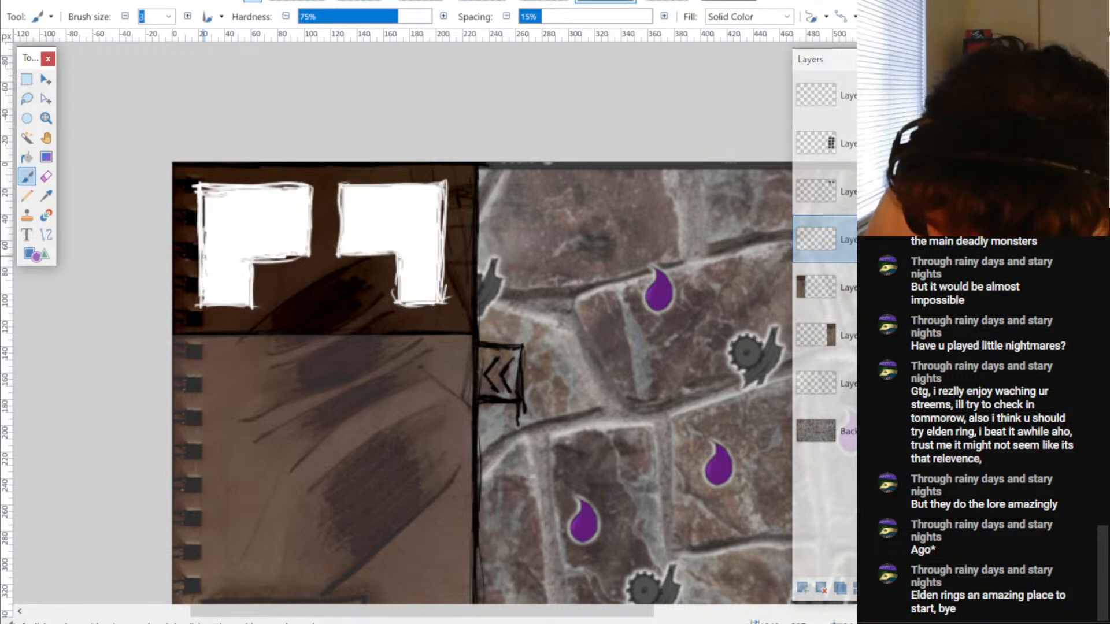
mouse_move(204, 248)
mouse_down()
mouse_move(202, 218)
mouse_move(249, 188)
mouse_move(292, 187)
mouse_up()
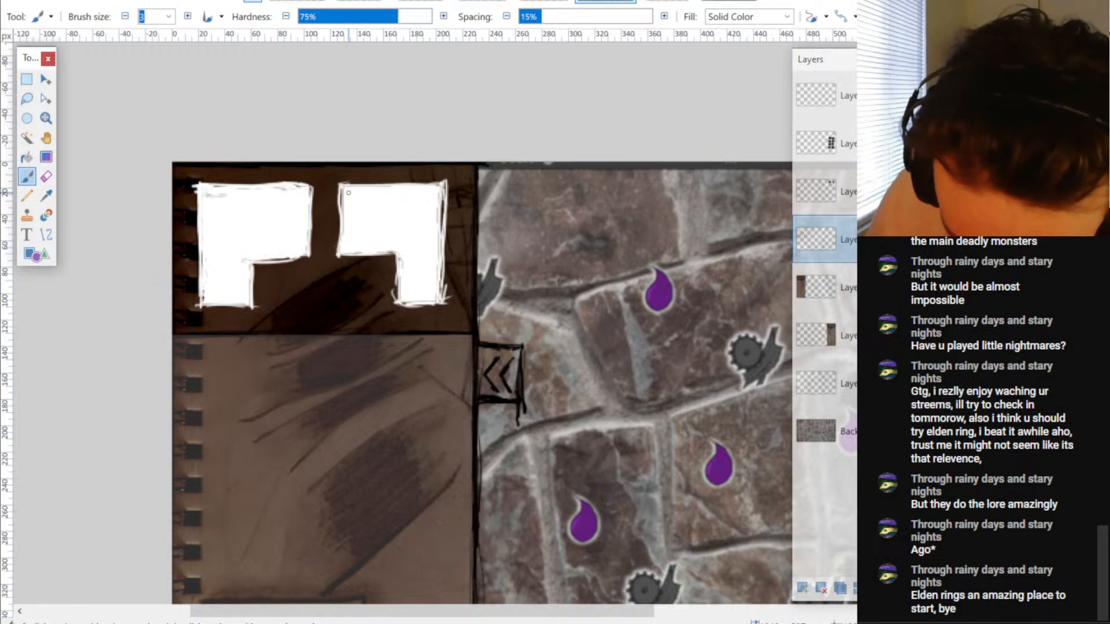
drag(439, 243, 443, 219)
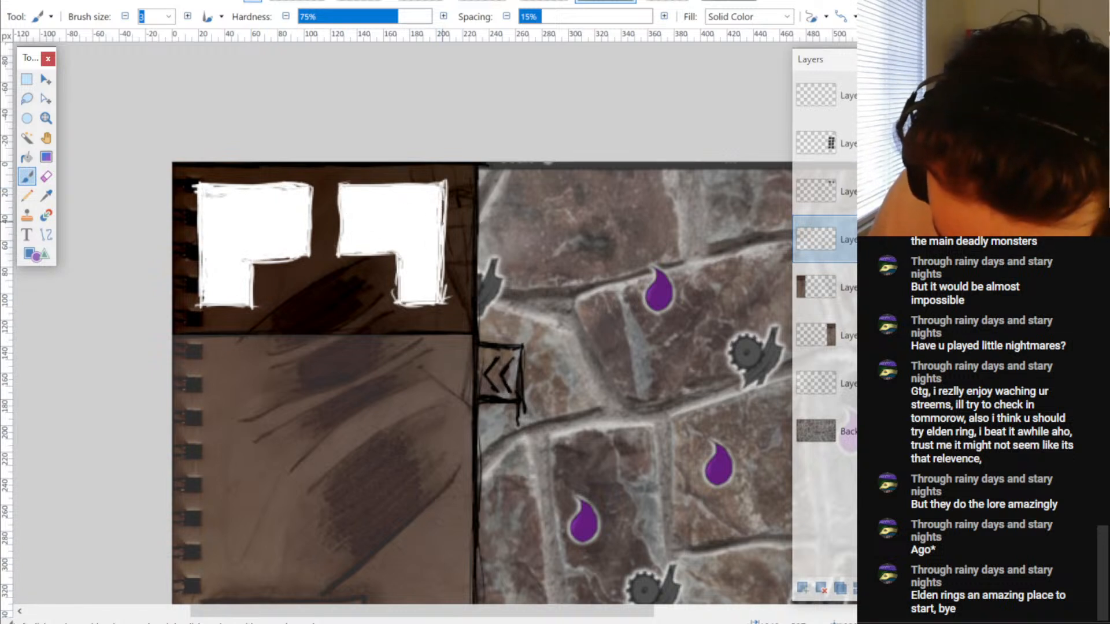
drag(438, 270, 439, 289)
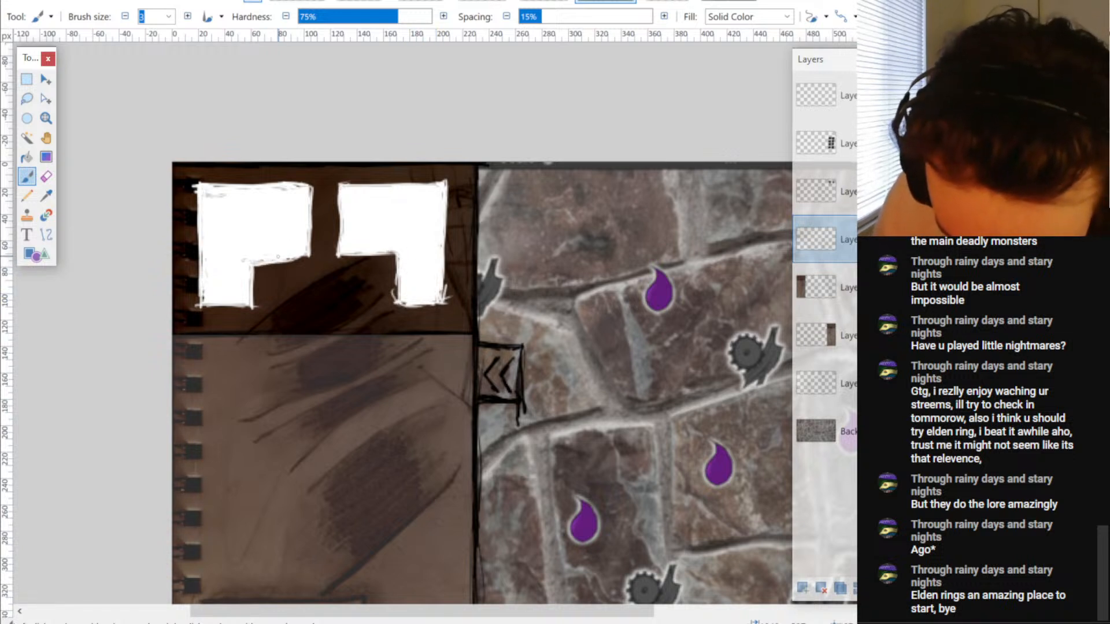
- Paint a thin black F inside the first white block and a mirrored F inside the second, joining the blocks with thin lines
mouse_move(225, 263)
mouse_down()
mouse_move(227, 211)
mouse_move(290, 205)
mouse_up()
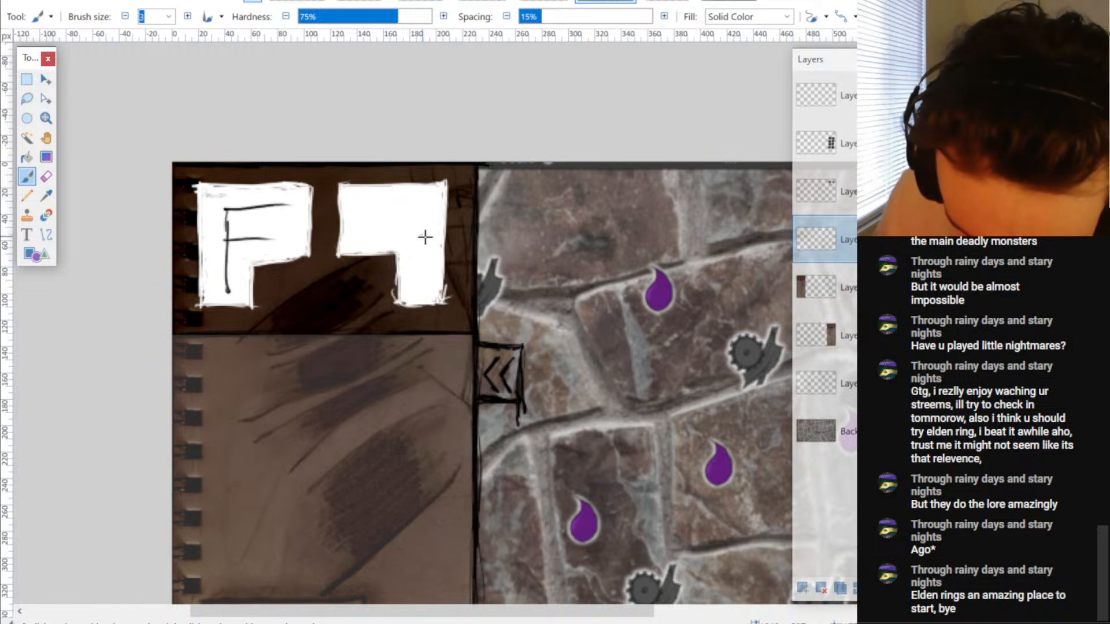
mouse_move(366, 202)
mouse_down()
mouse_move(447, 206)
mouse_move(428, 209)
mouse_move(425, 282)
mouse_up()
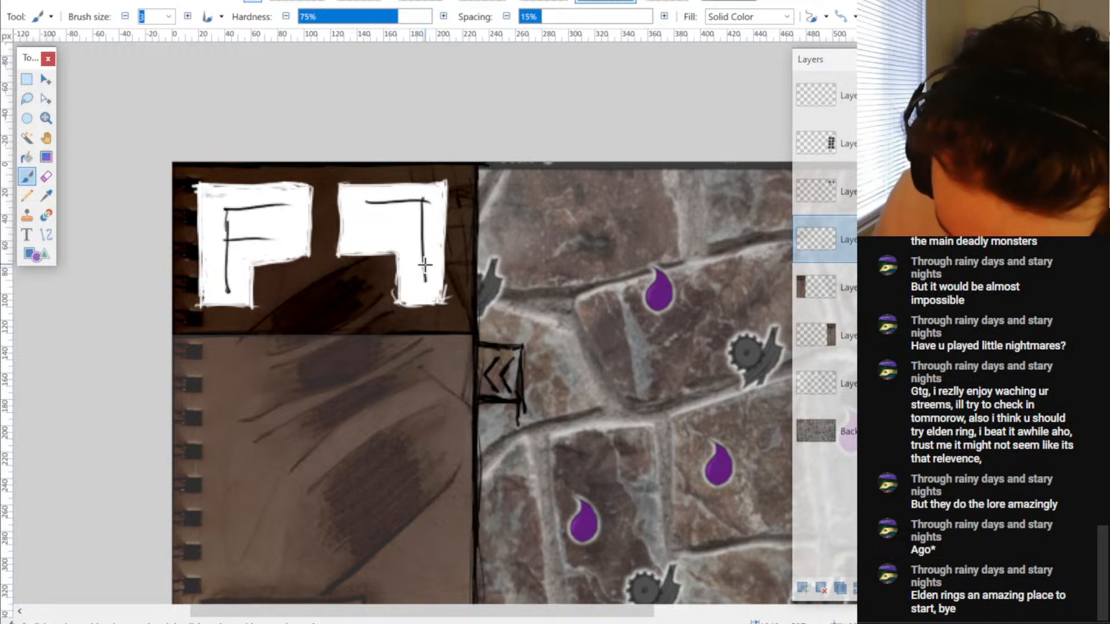
key(ctrl+z)
key(ctrl+z)
drag(360, 204, 435, 202)
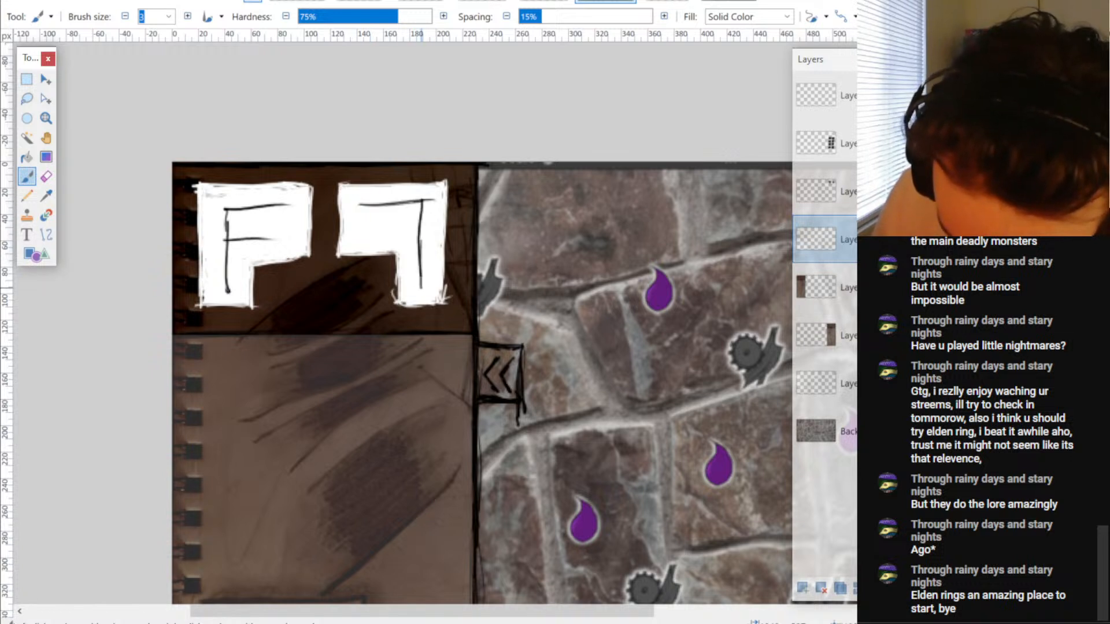
drag(371, 232, 415, 231)
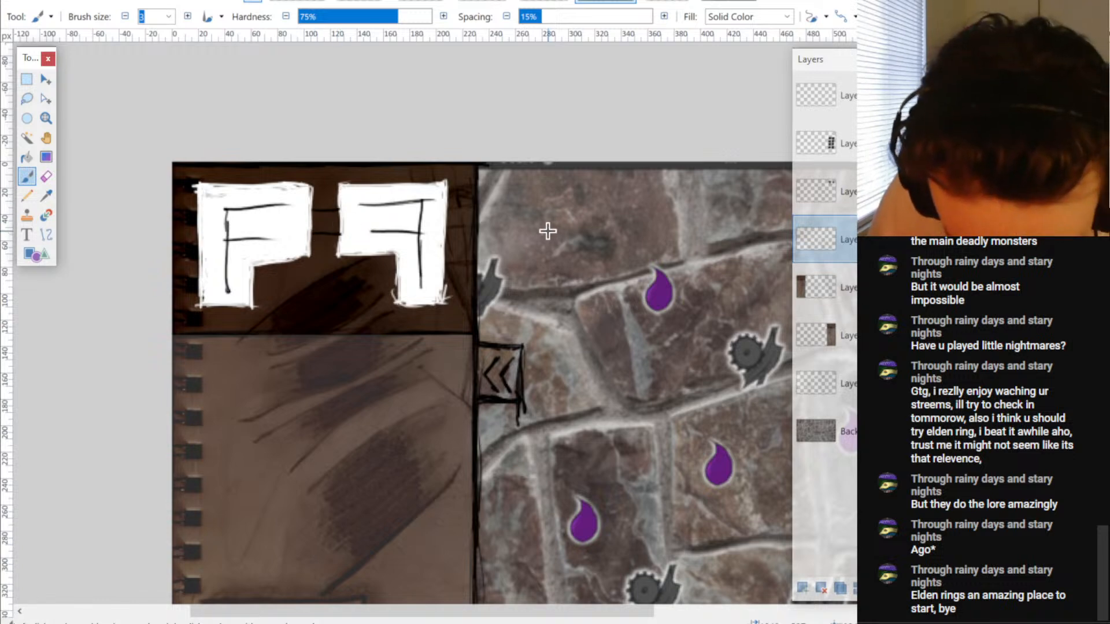
scroll(547, 230, down, 3)
drag(627, 287, 333, 252)
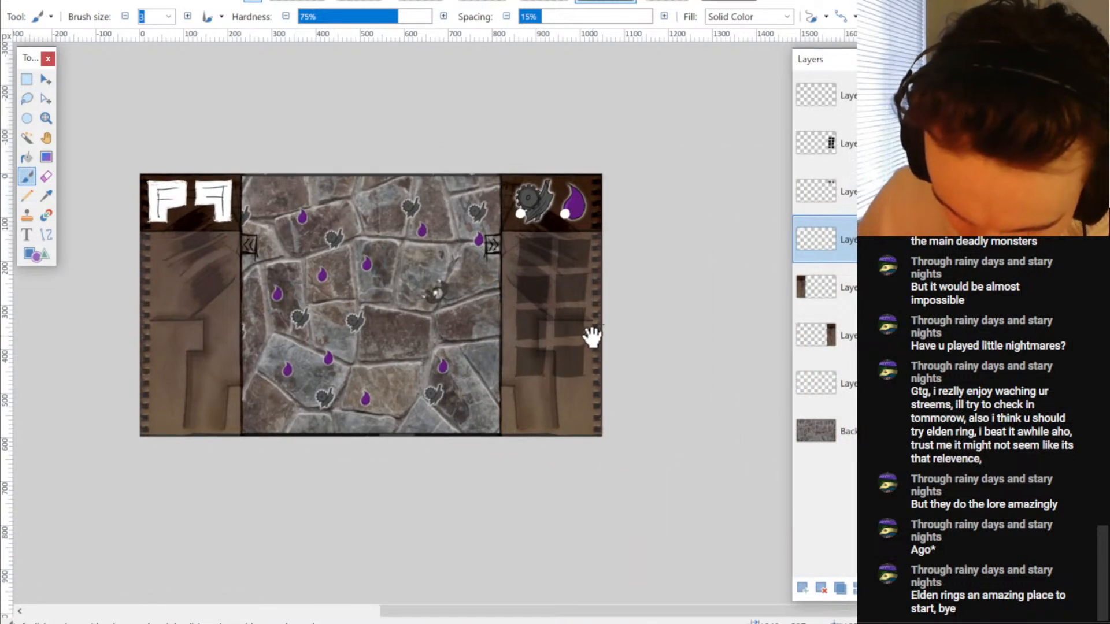
scroll(590, 334, up, 2)
drag(409, 423, 518, 471)
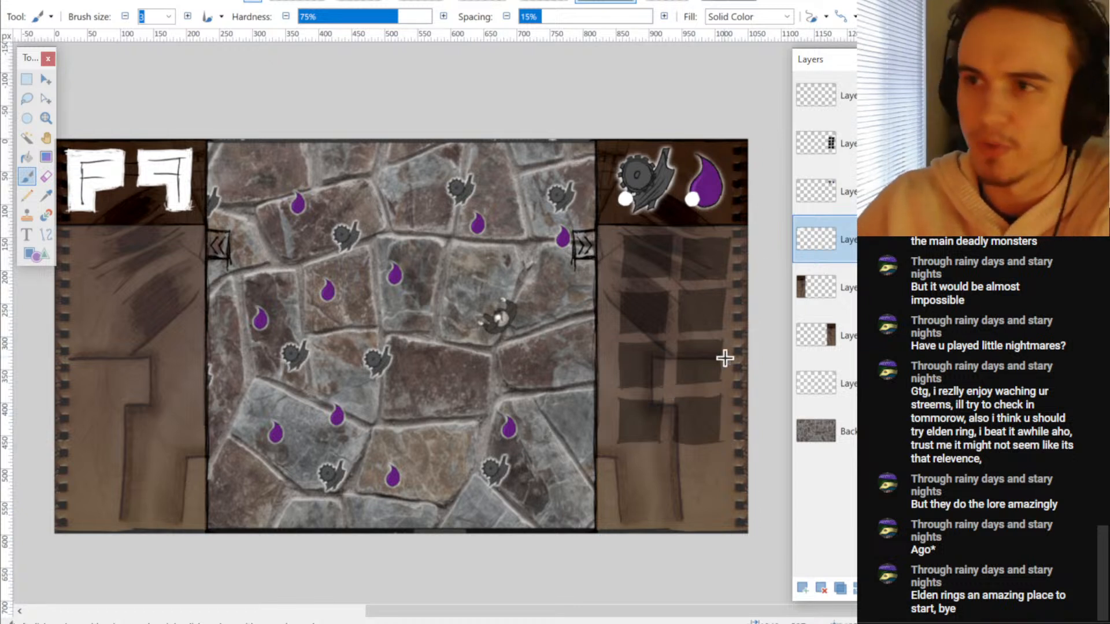
drag(501, 323, 534, 322)
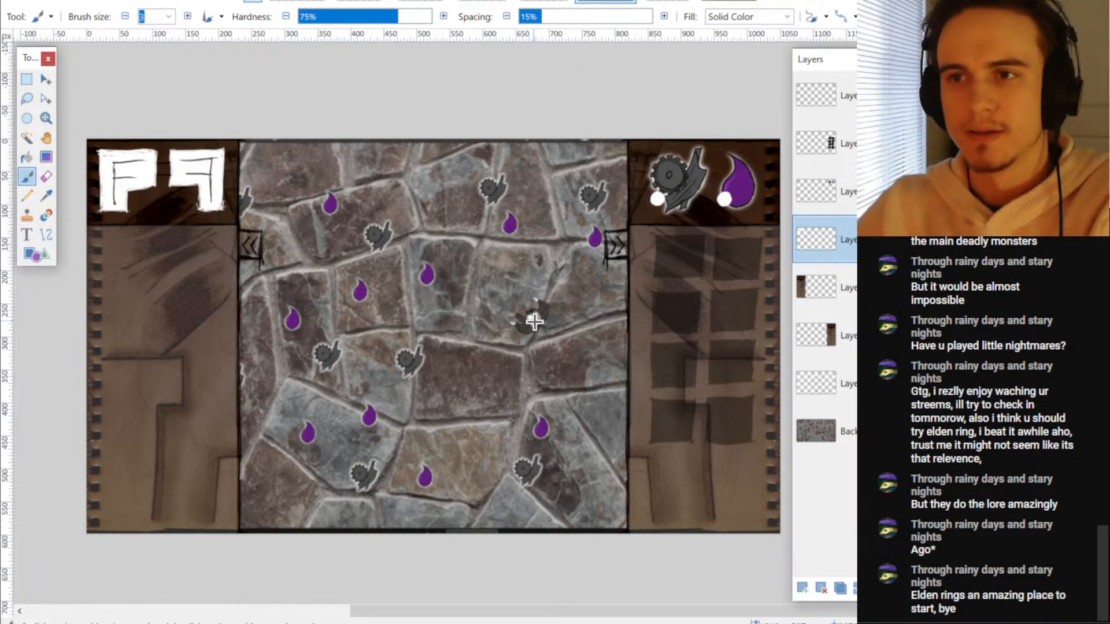
- Below the left sidebar's header, paint a white square outline with a short black line beside it and a thin black divider beneath
scroll(317, 325, up, 3)
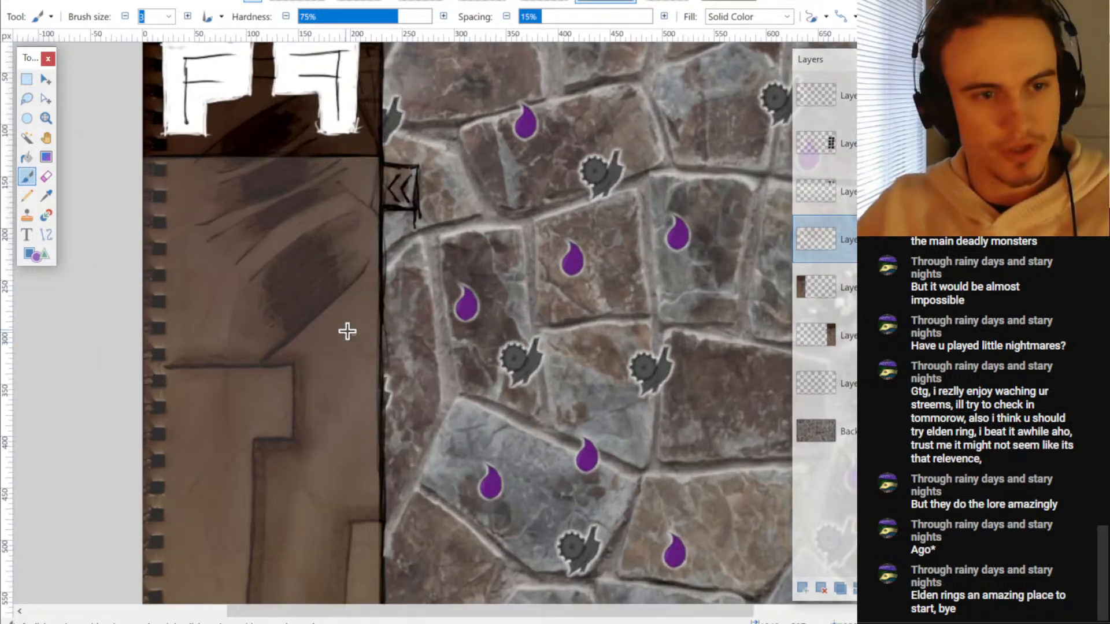
scroll(367, 258, up, 2)
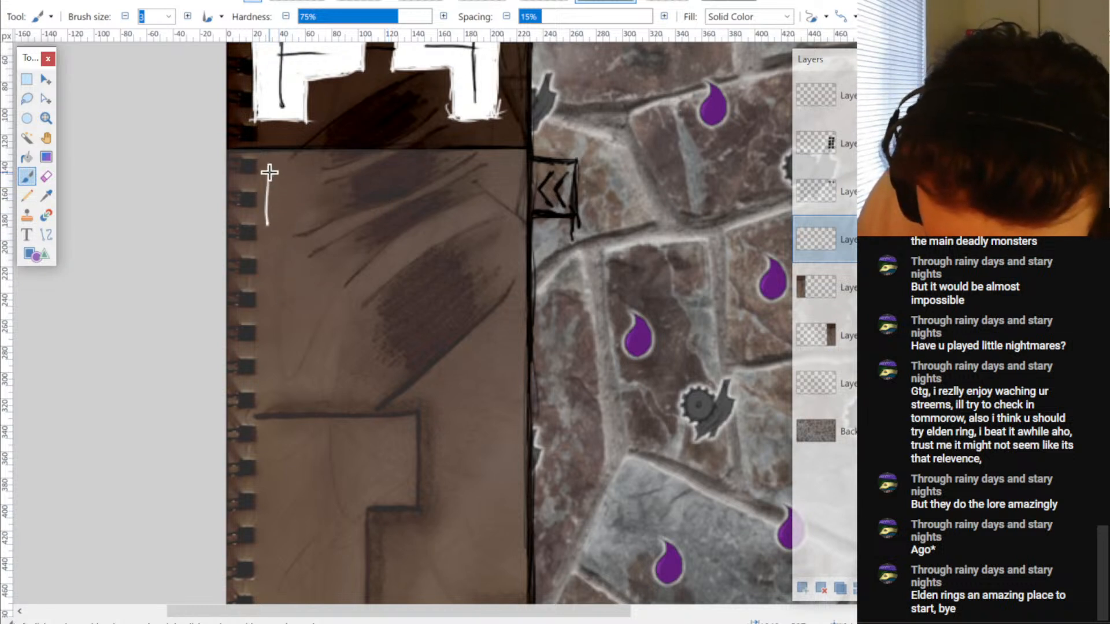
drag(267, 169, 314, 169)
drag(266, 223, 306, 218)
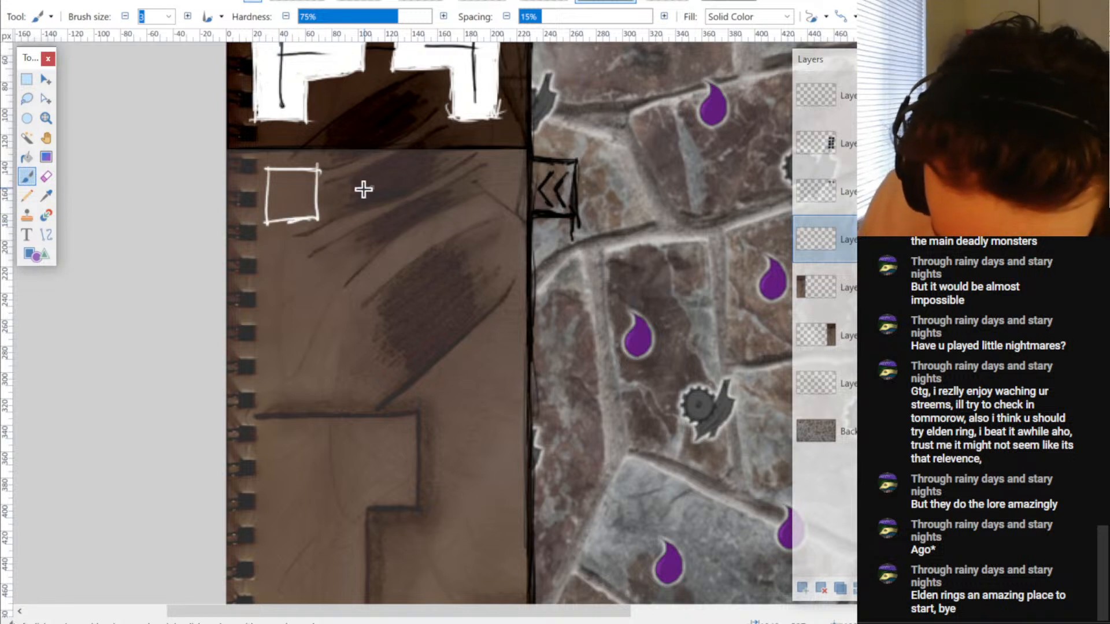
drag(334, 177, 425, 175)
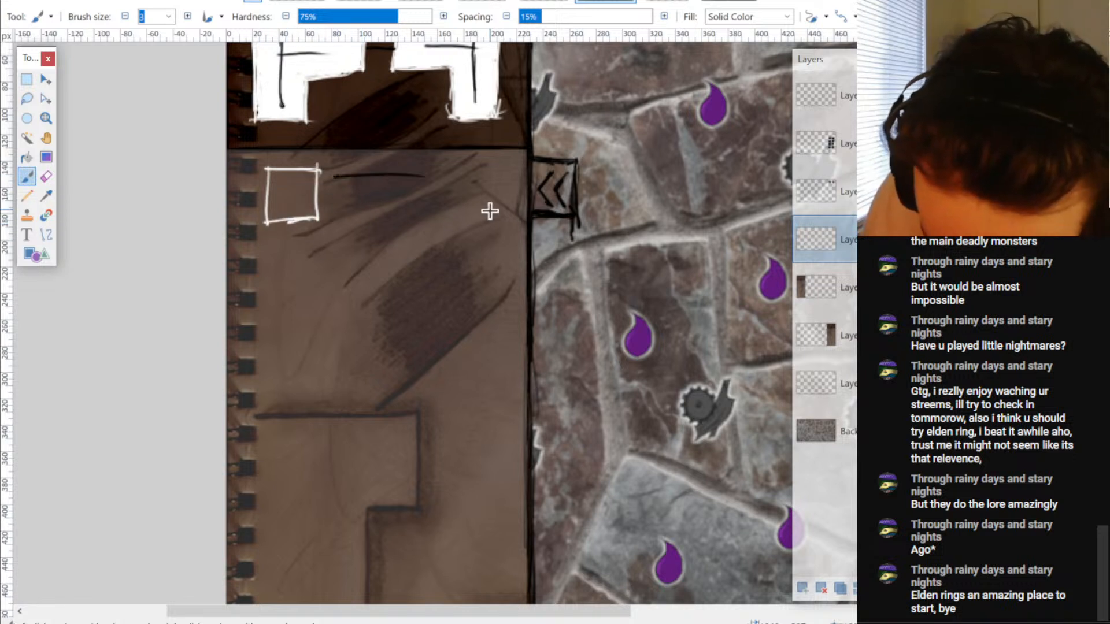
drag(228, 237, 369, 236)
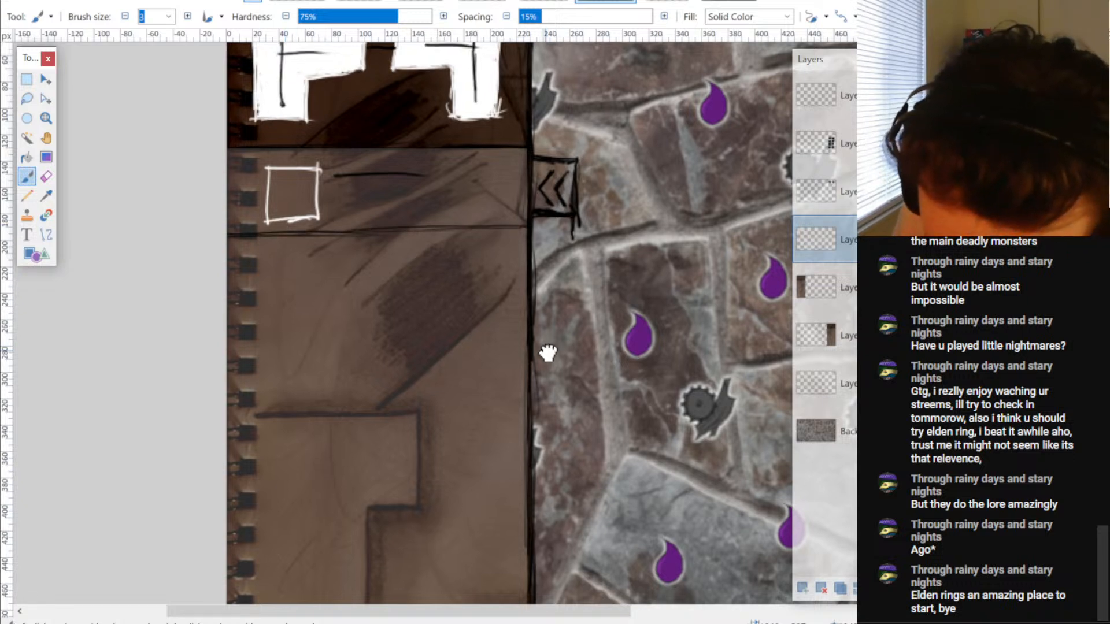
- Paint a column of three white square outlines beneath the new thin divider, along the sidebar's spiral-bound edge
drag(548, 352, 458, 208)
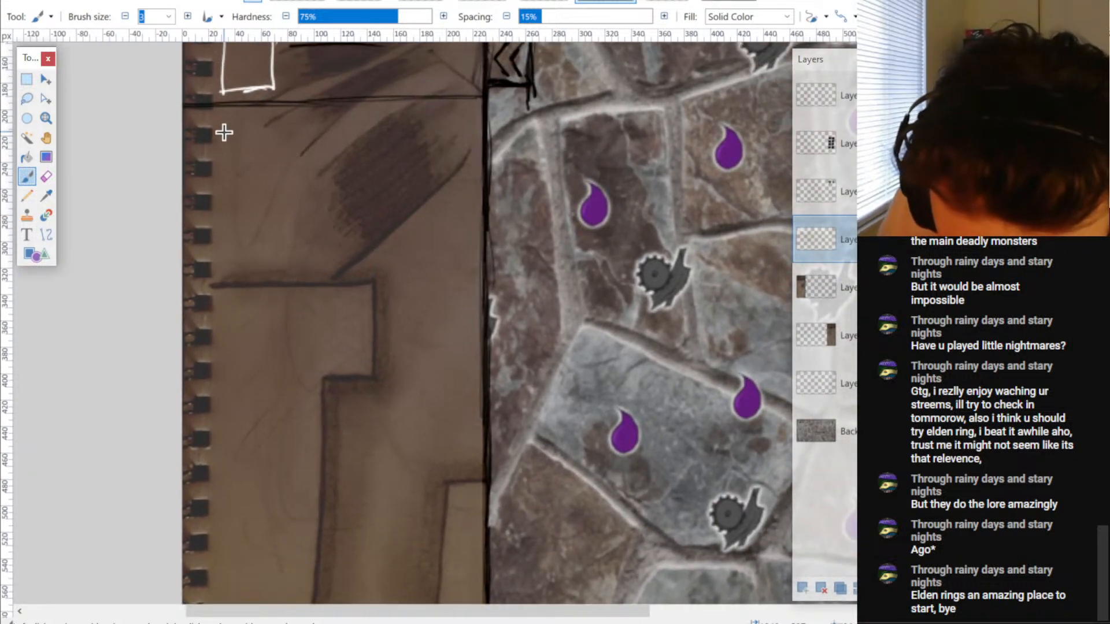
drag(276, 116, 270, 166)
drag(218, 234, 218, 188)
drag(215, 188, 267, 186)
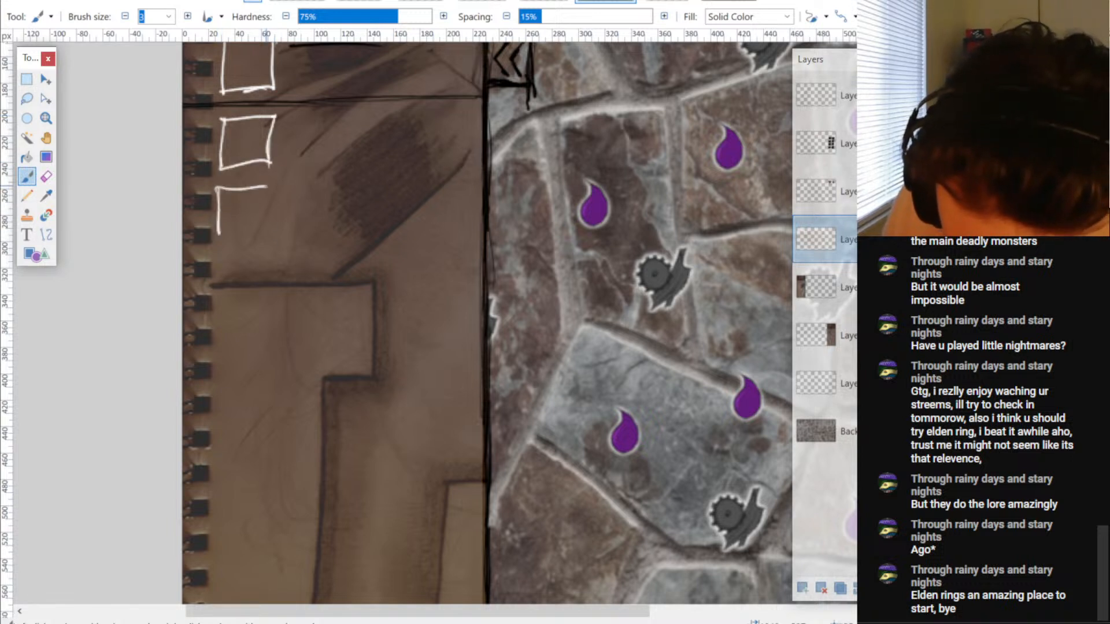
drag(216, 234, 268, 235)
drag(266, 208, 266, 239)
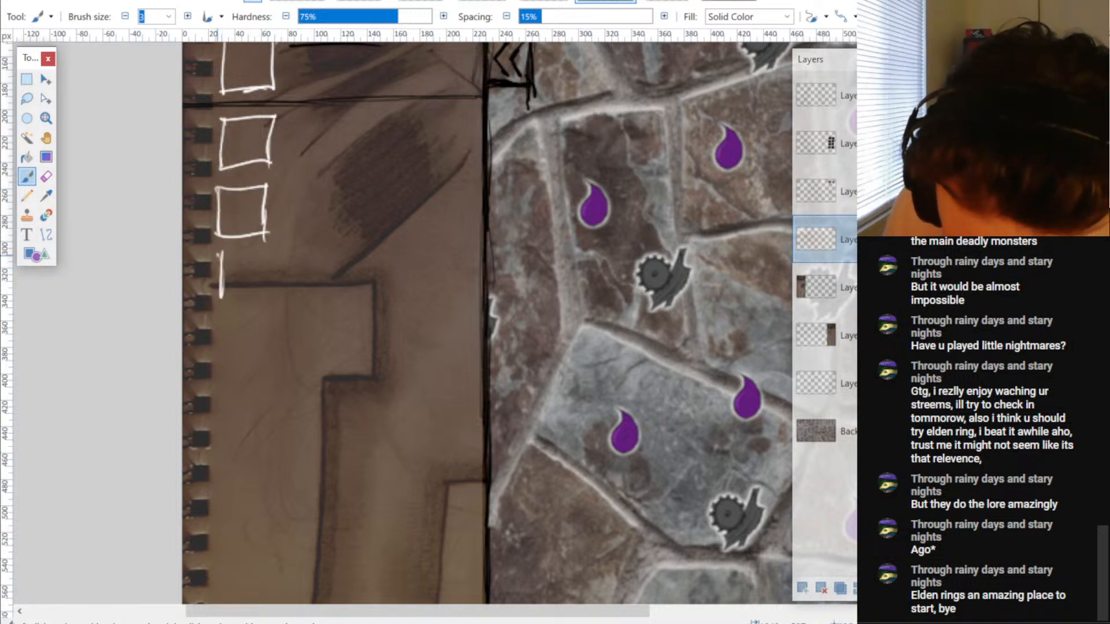
drag(218, 315, 271, 312)
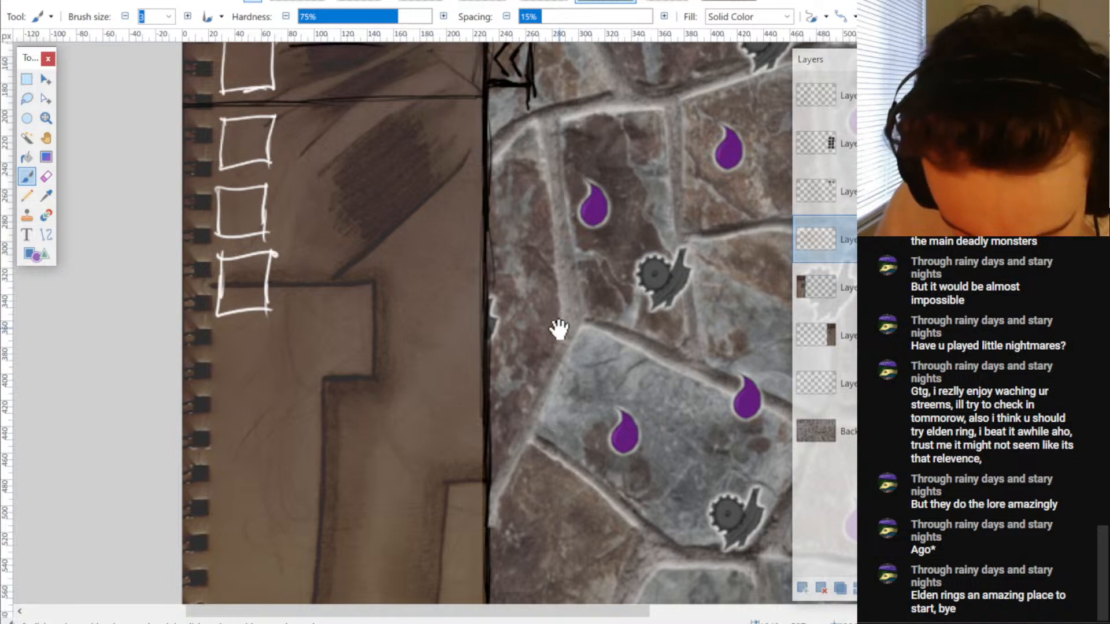
- Select the four squares with their text line and divider, and place a duplicate directly below, aligned with the originals
scroll(527, 258, down, 2)
scroll(490, 268, up, 2)
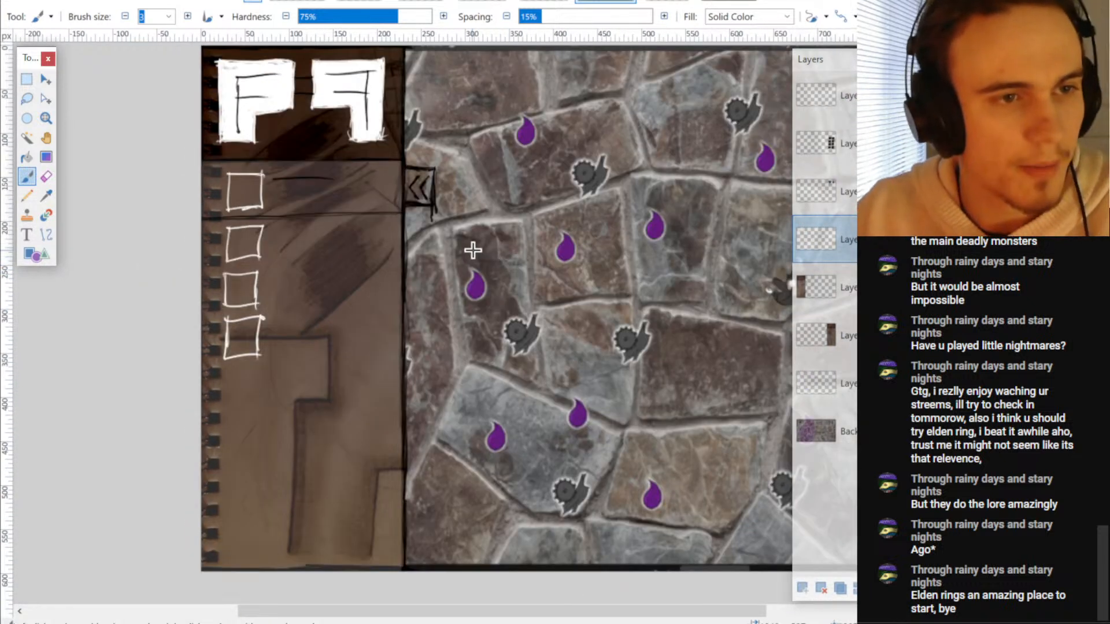
key(s)
drag(202, 168, 416, 584)
key(m)
key(ctrl+d)
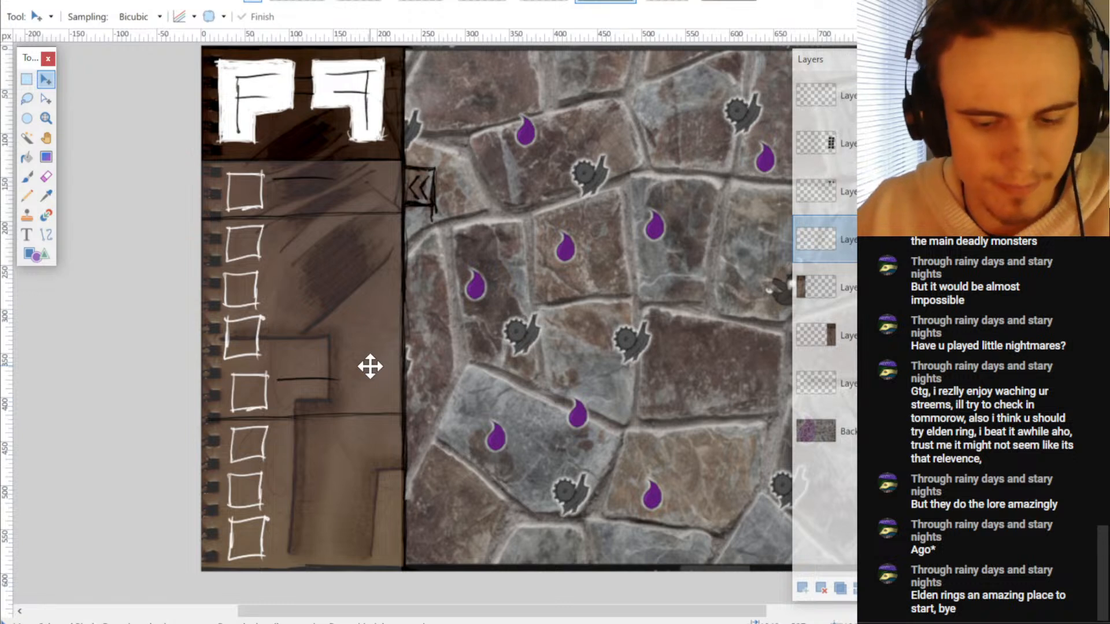
key(ctrl+z)
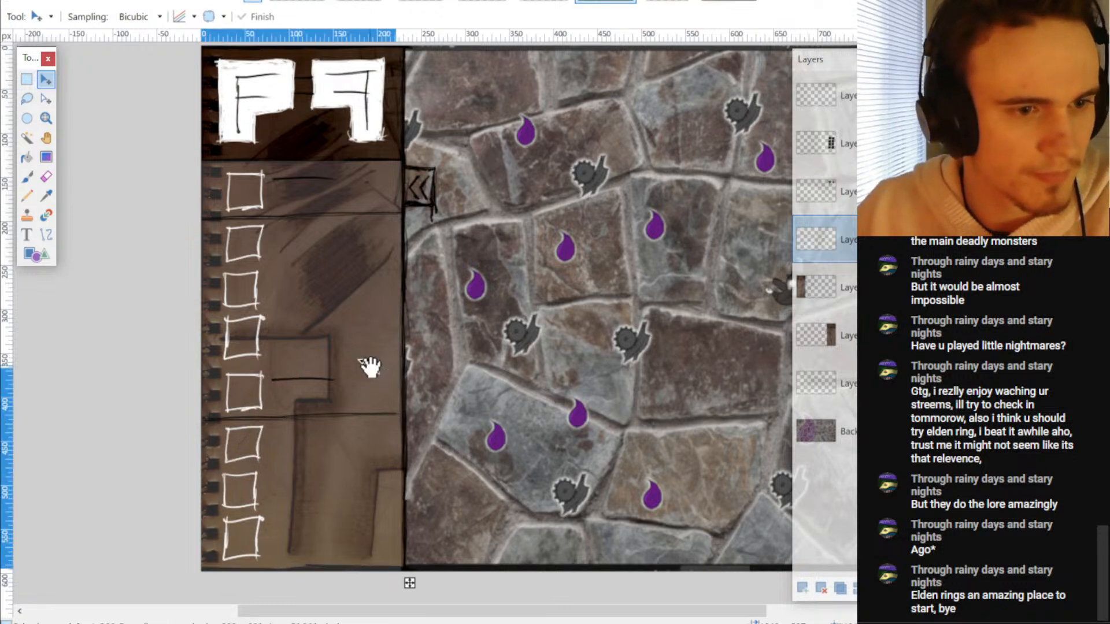
- Paint a thin black divider above the left sidebar's fifth square and extend the divider below it to the sidebar's inner edge
key(ctrl+d)
scroll(364, 366, up, 1)
scroll(266, 370, up, 2)
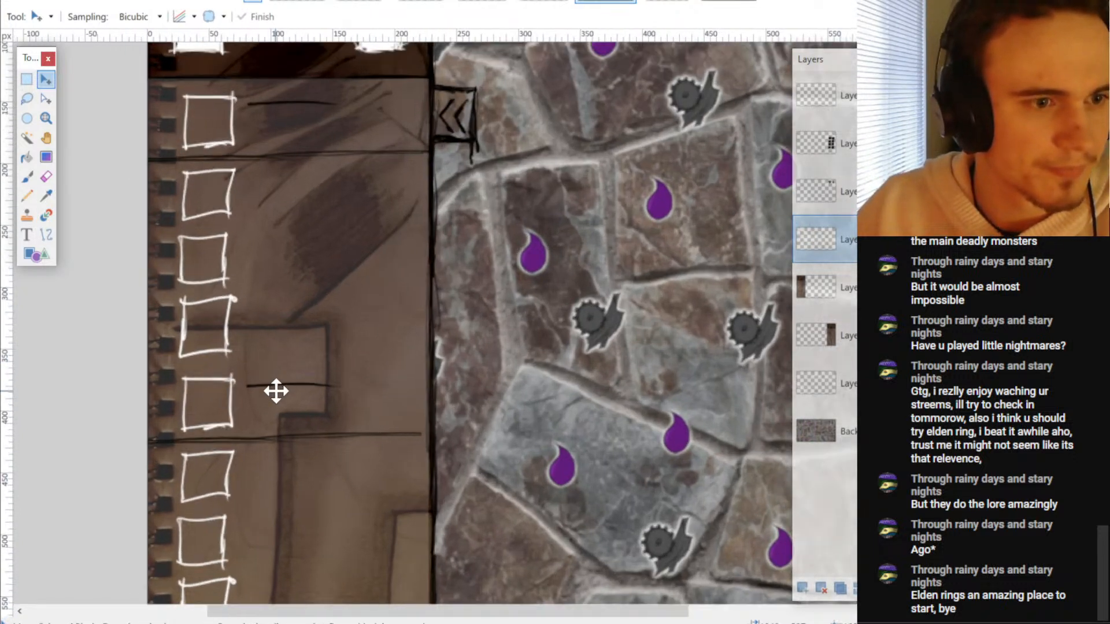
key(b)
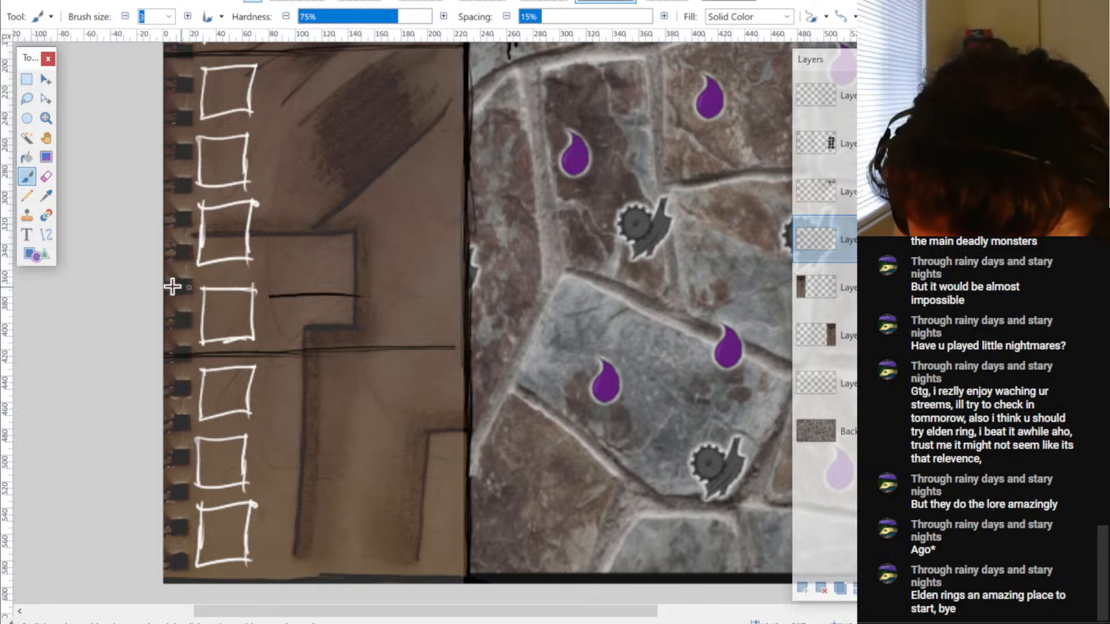
drag(164, 278, 465, 267)
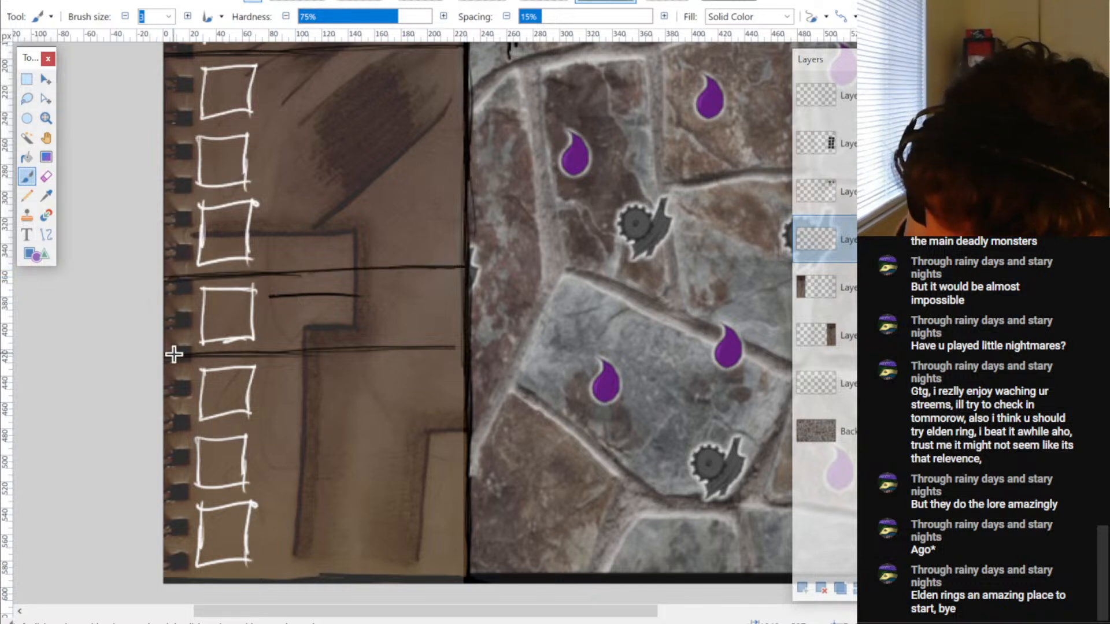
drag(174, 355, 468, 349)
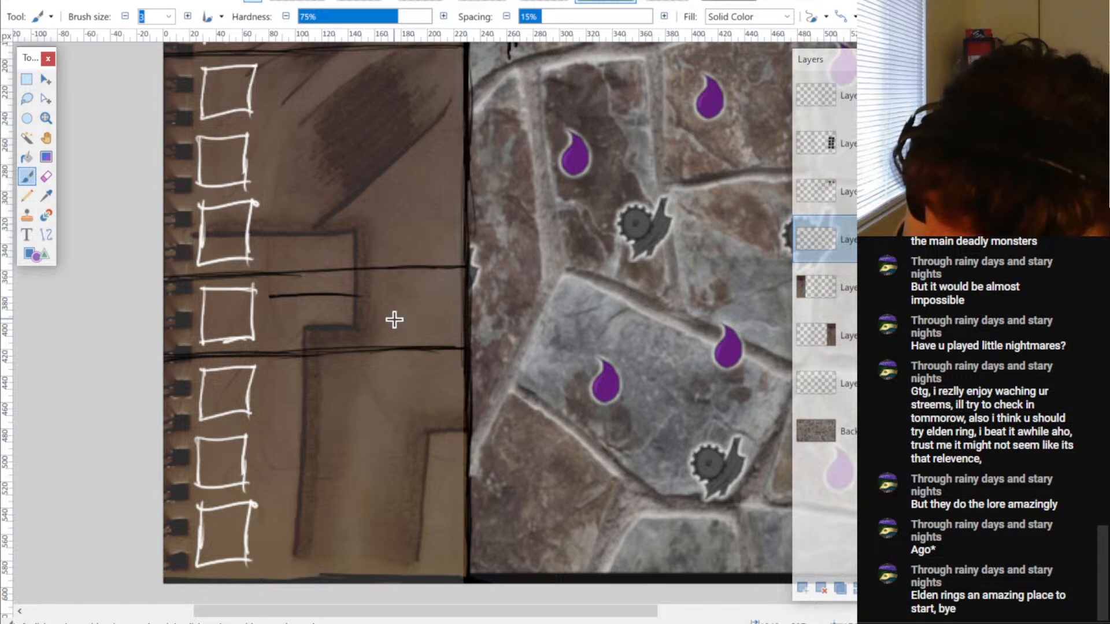
- Retrace the divider beneath the first square and the header's lower edge with thin black lines across the left sidebar
scroll(439, 316, up, 5)
drag(438, 194, 151, 193)
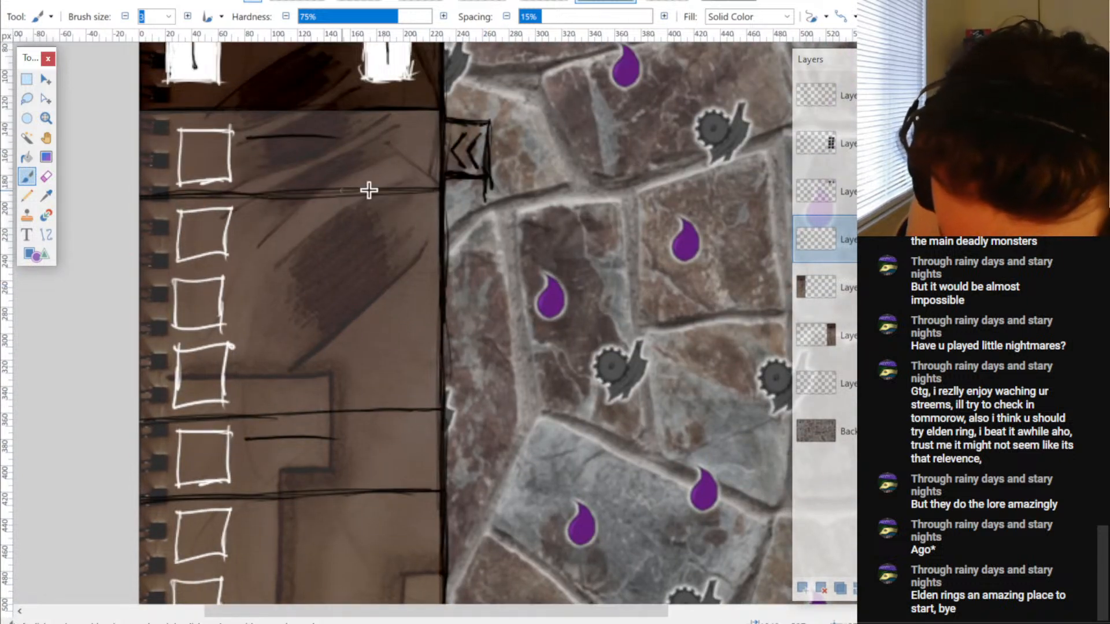
drag(158, 113, 416, 107)
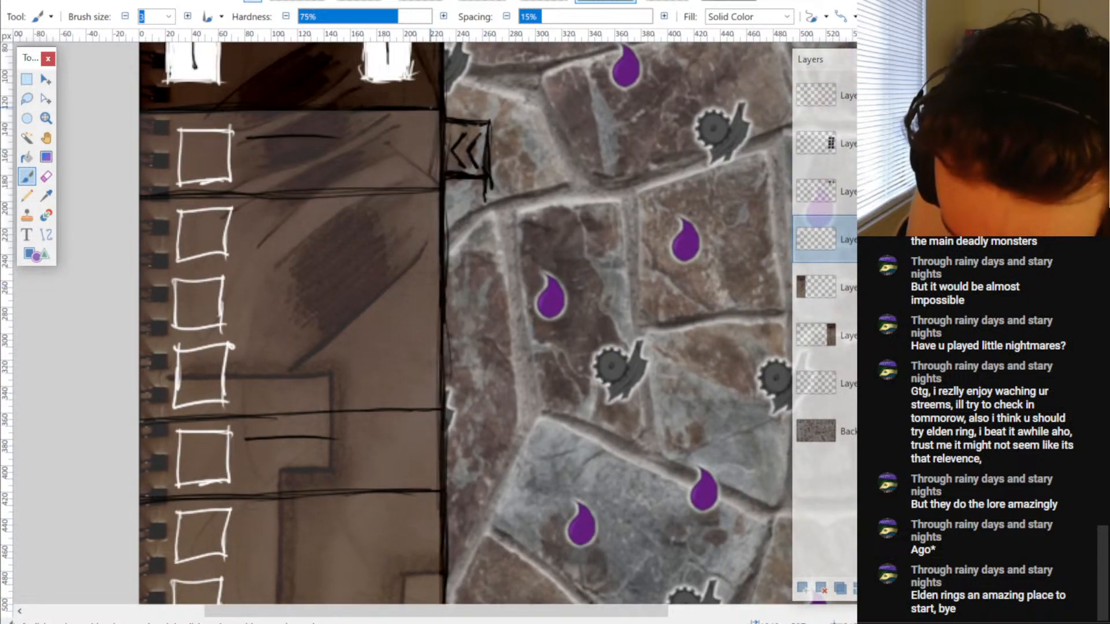
scroll(391, 341, down, 3)
scroll(448, 403, up, 1)
scroll(441, 495, up, 2)
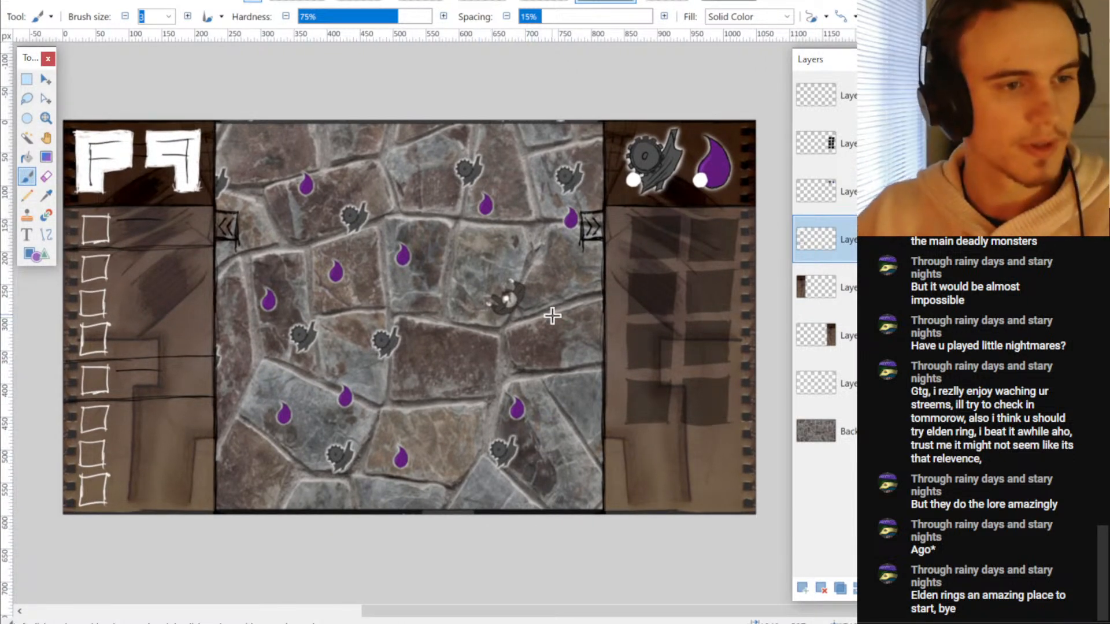
- Identify the right sidebar's layer by toggling layer visibility and move it above the layers holding the left sidebar and its squares
click(919, 335)
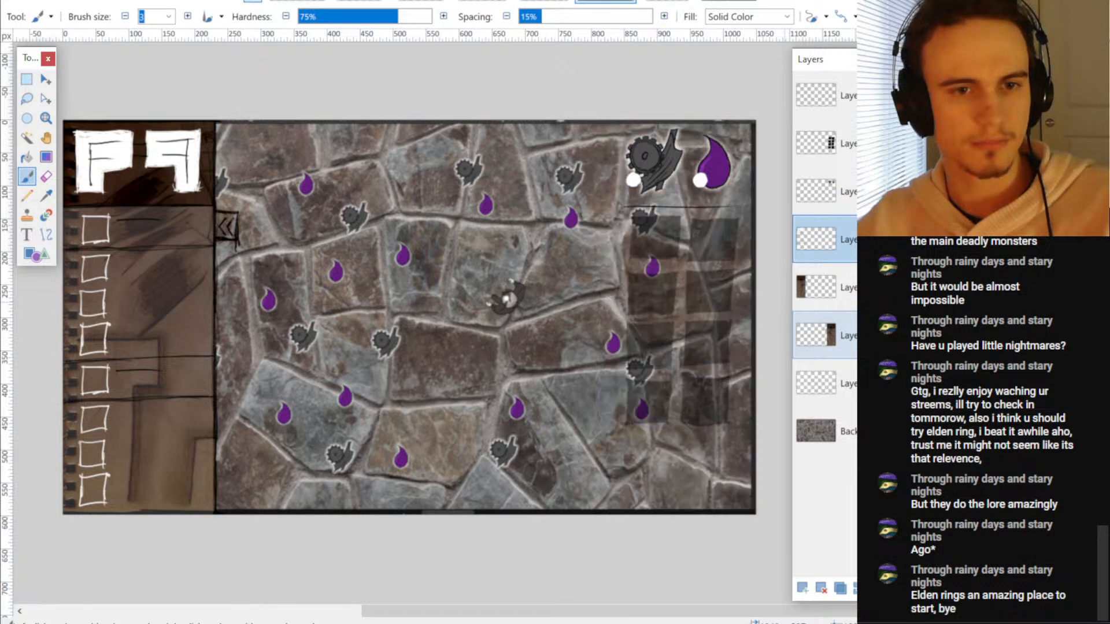
click(919, 335)
click(918, 239)
click(919, 240)
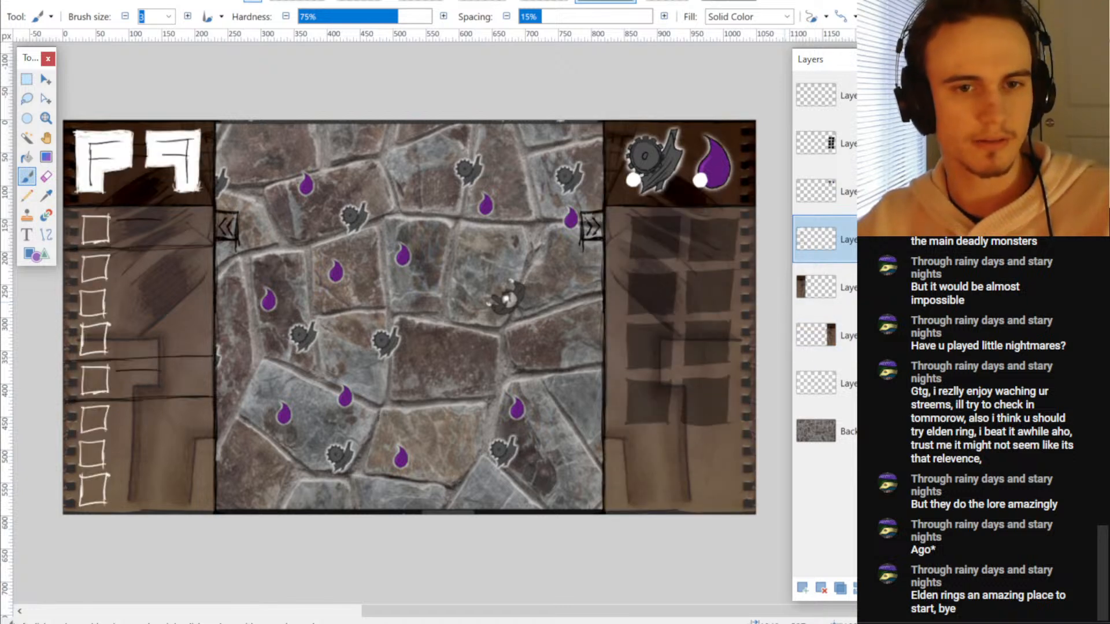
drag(919, 335, 919, 239)
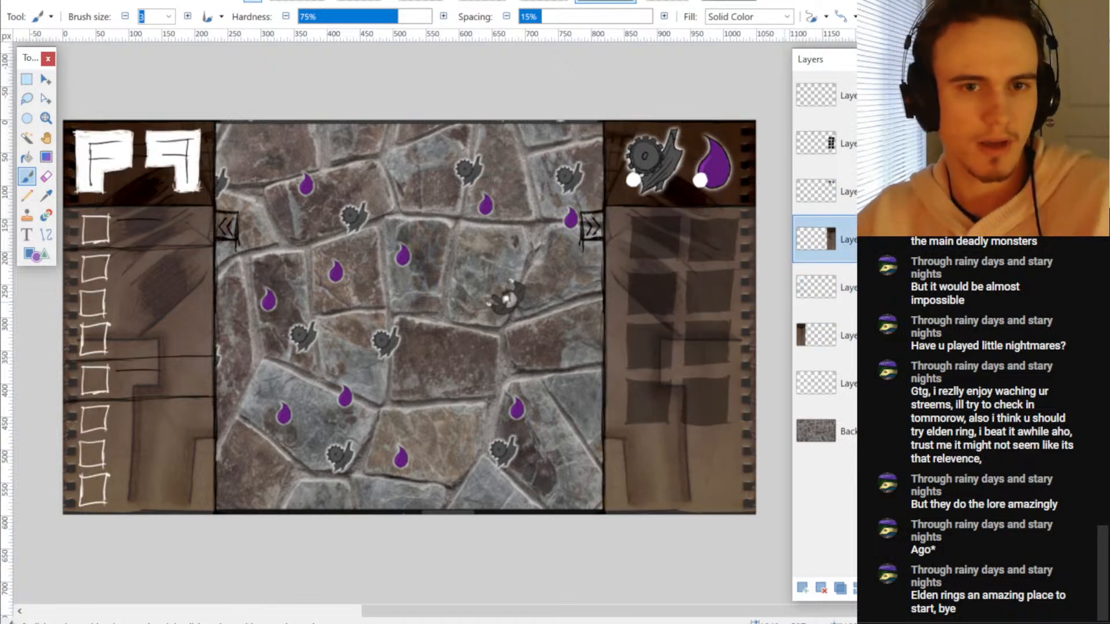
scroll(376, 336, down, 1)
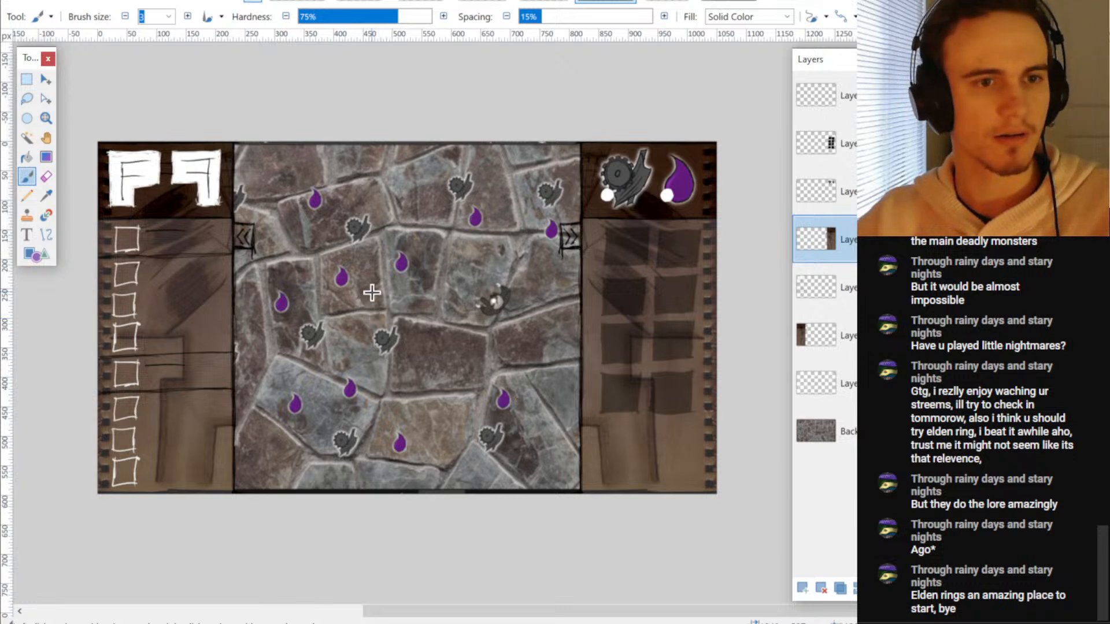
- Save the layered mockup as a paint.net file named HUD
key(ctrl+s)
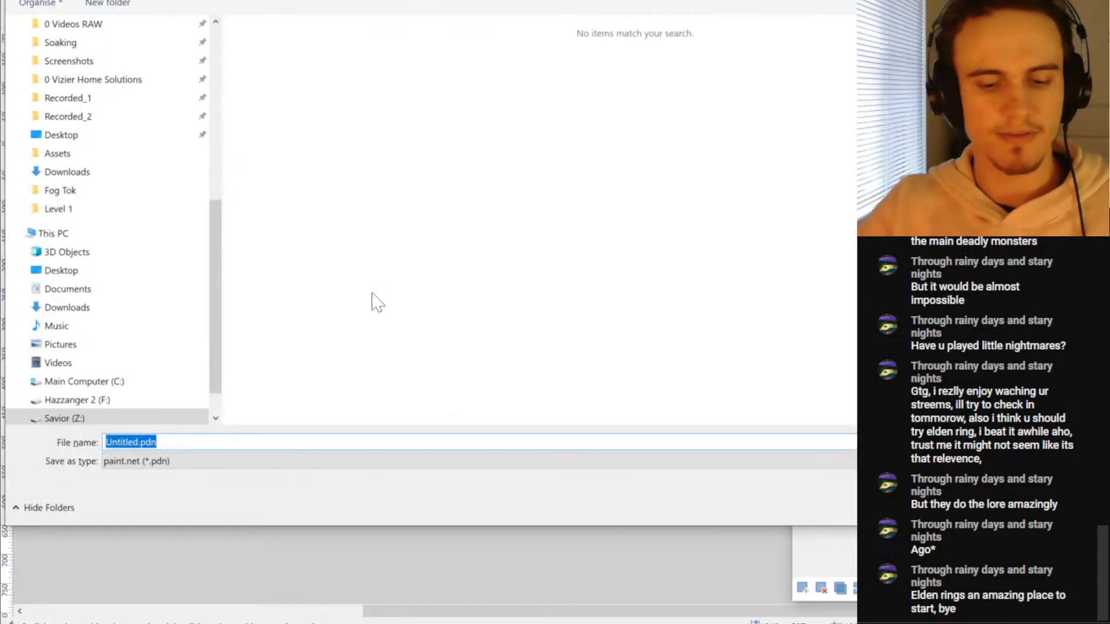
text(Hud)
key(BackSpace)
key(BackSpace)
text(UD)
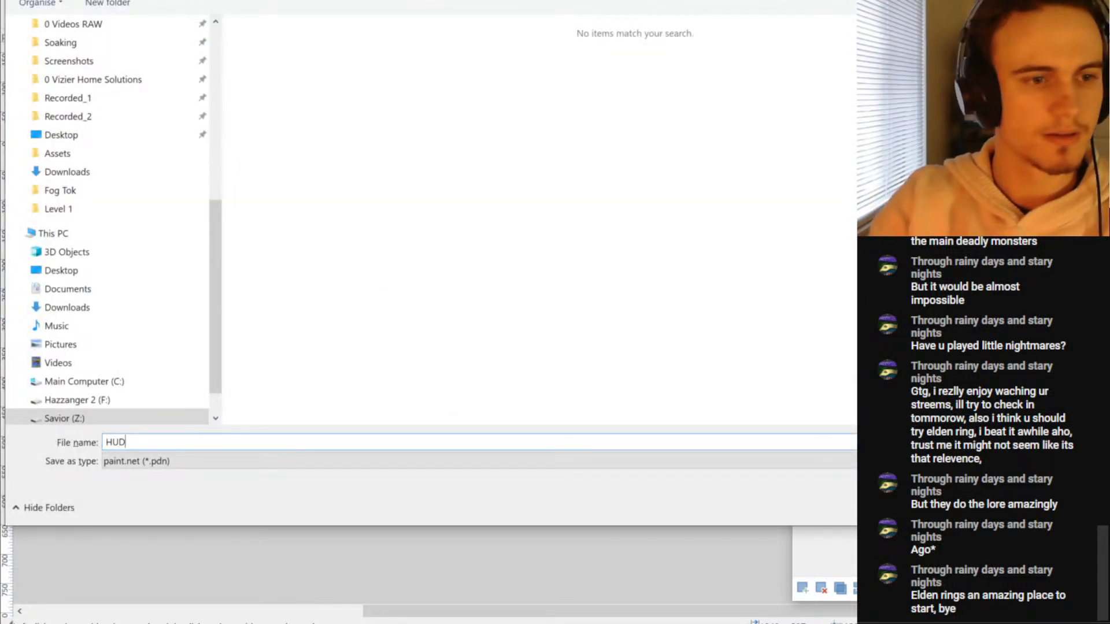
key(Return)
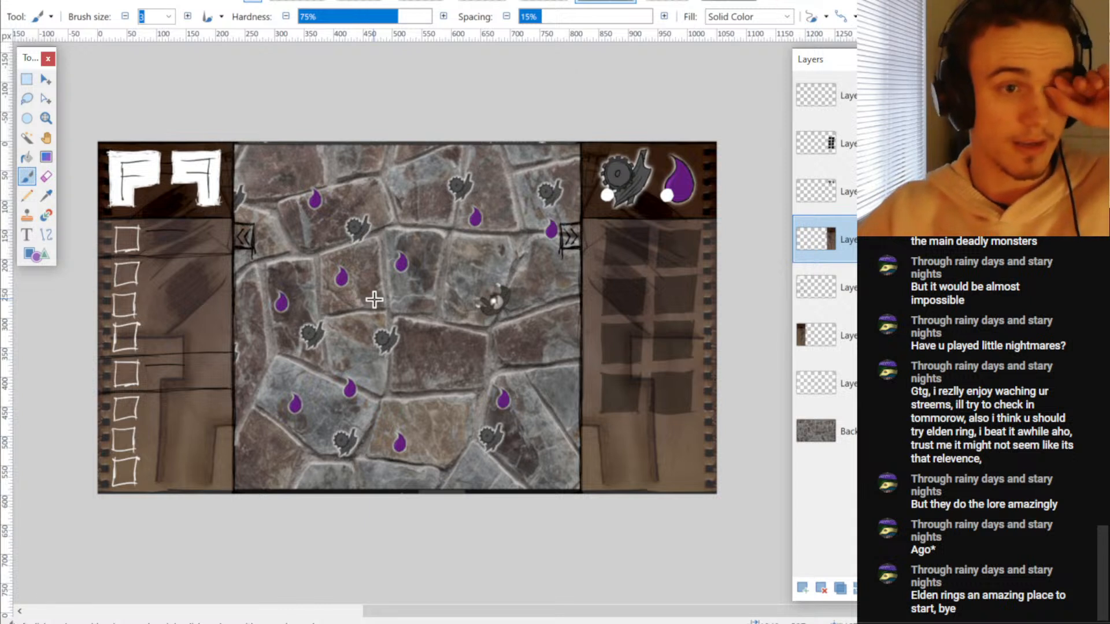
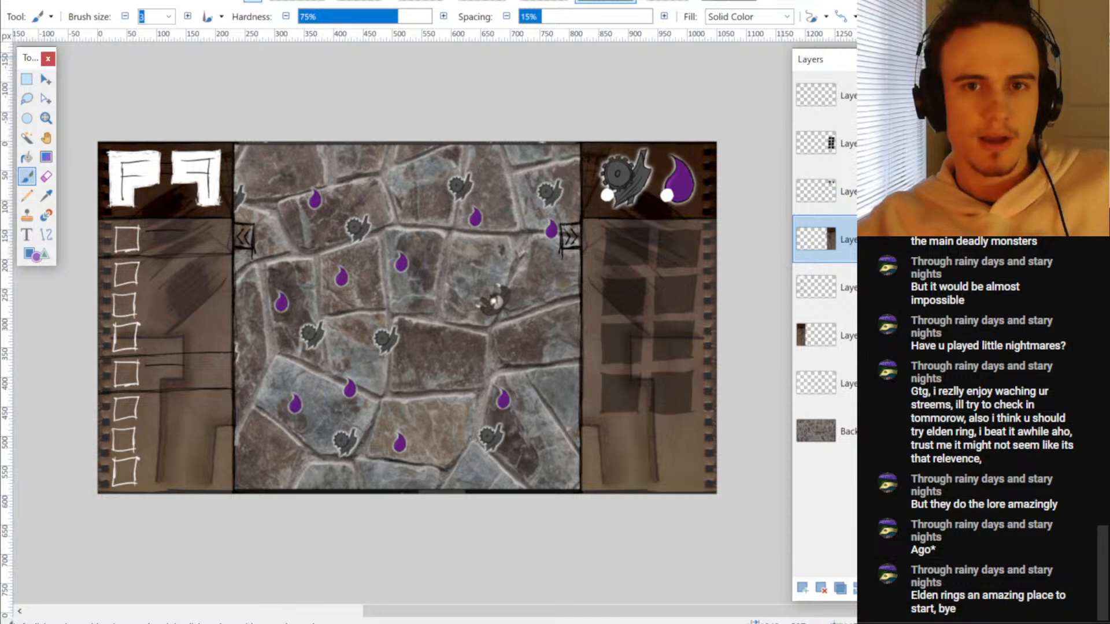
- Switch to the Unity editor, run the Arena scene in play mode, and stop it
key(alt+Tab)
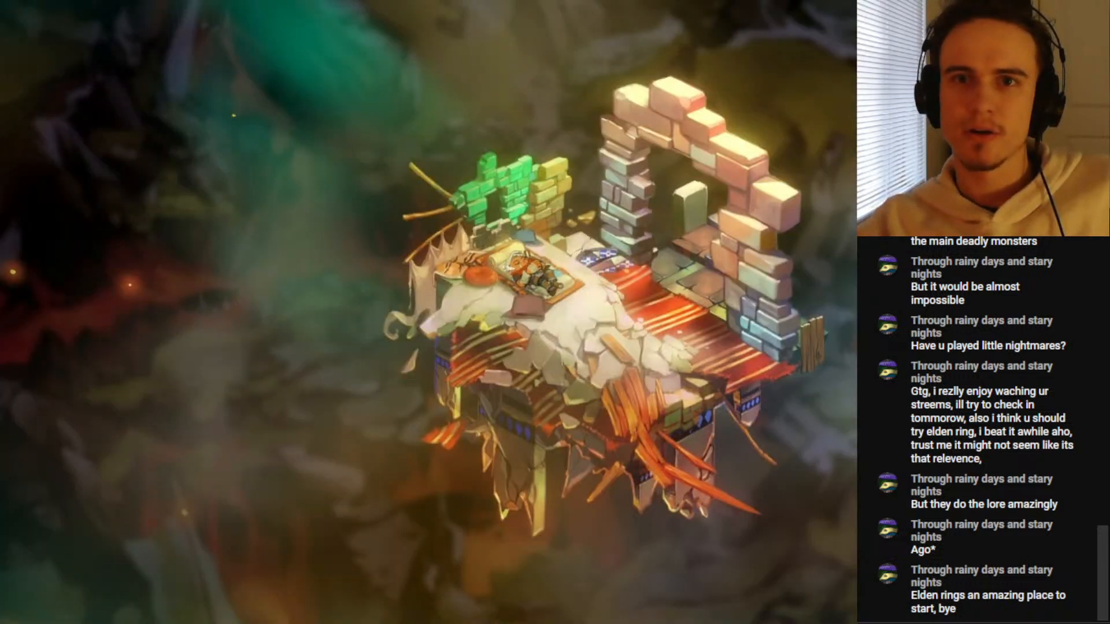
key(alt+Tab)
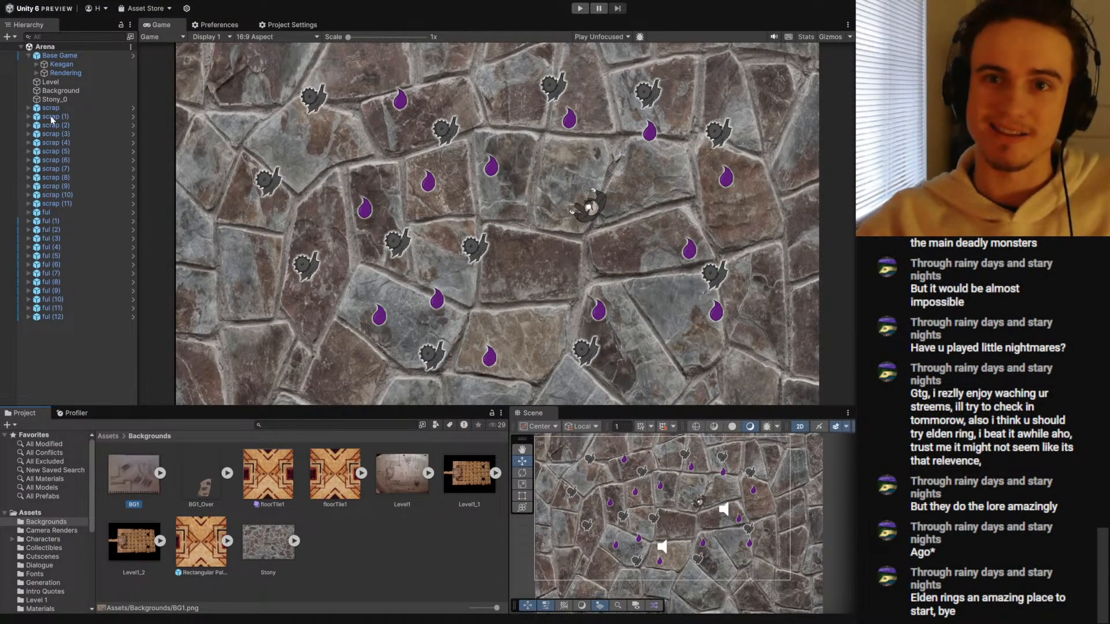
key(alt+Tab)
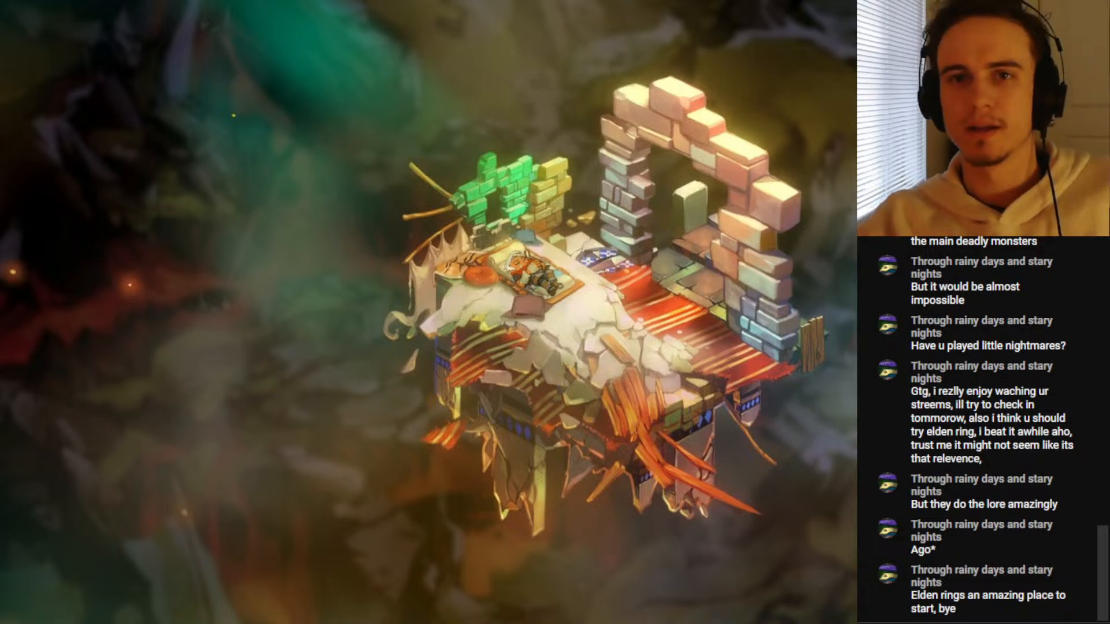
key(alt+Tab)
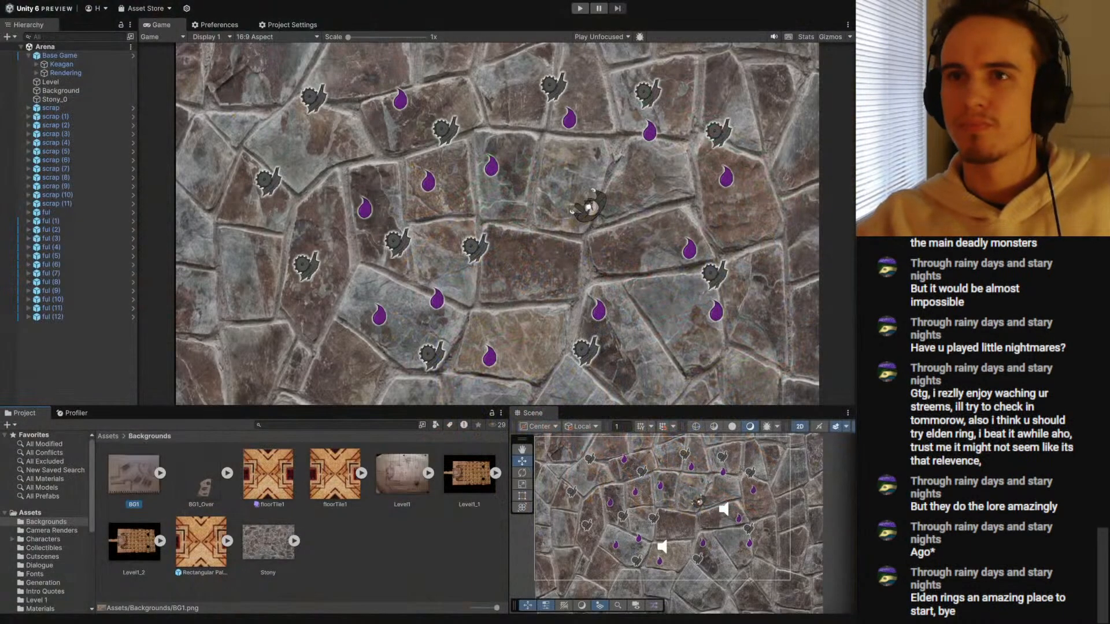
click(96, 366)
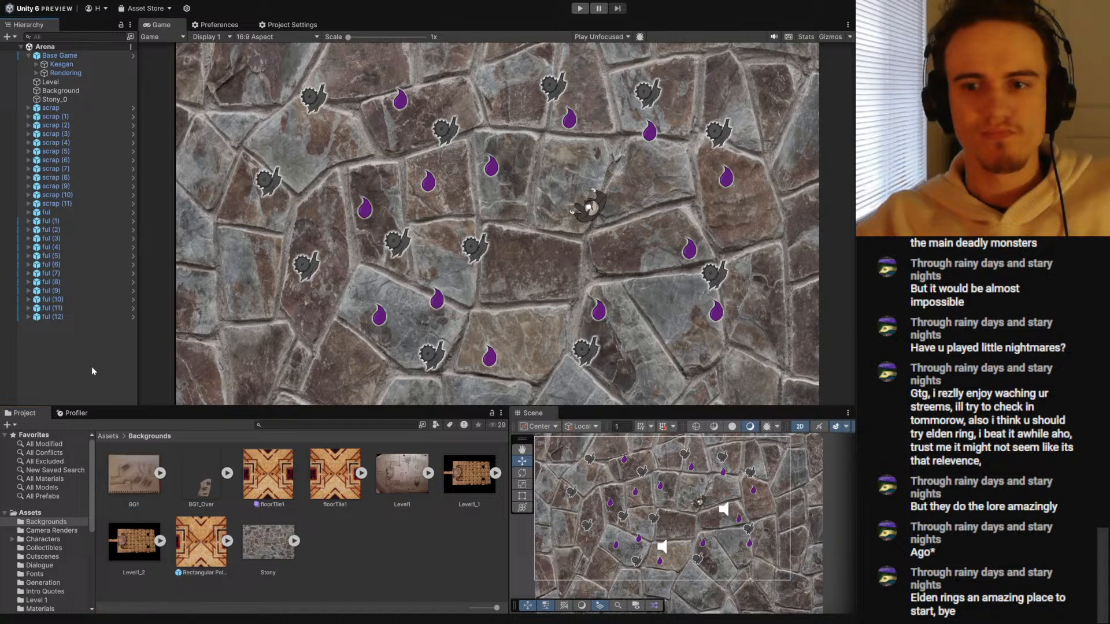
click(123, 413)
click(96, 386)
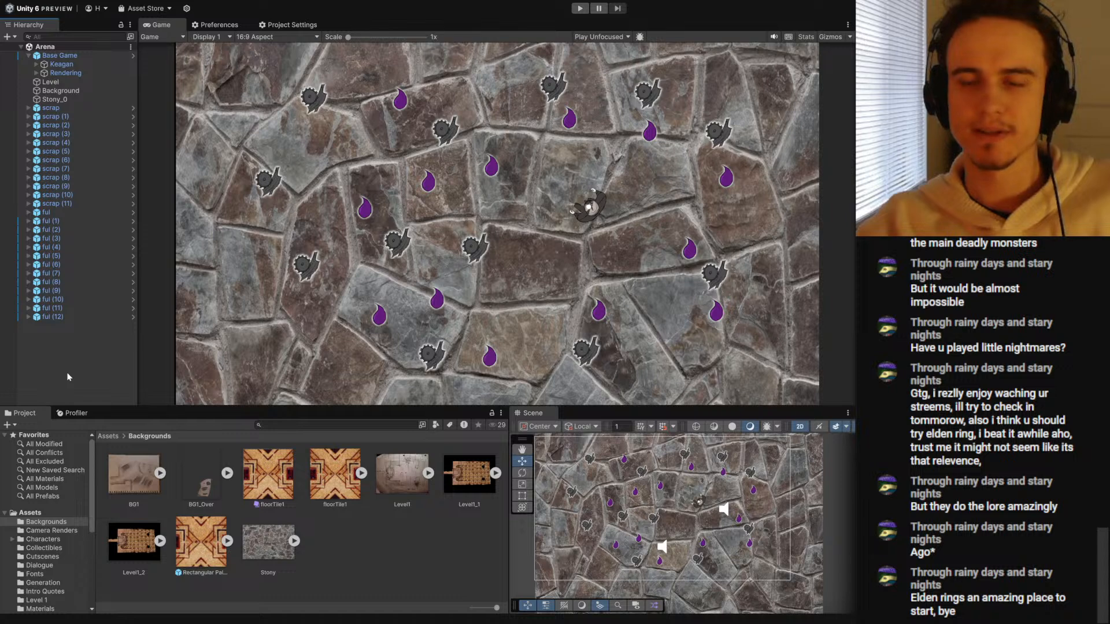
click(579, 8)
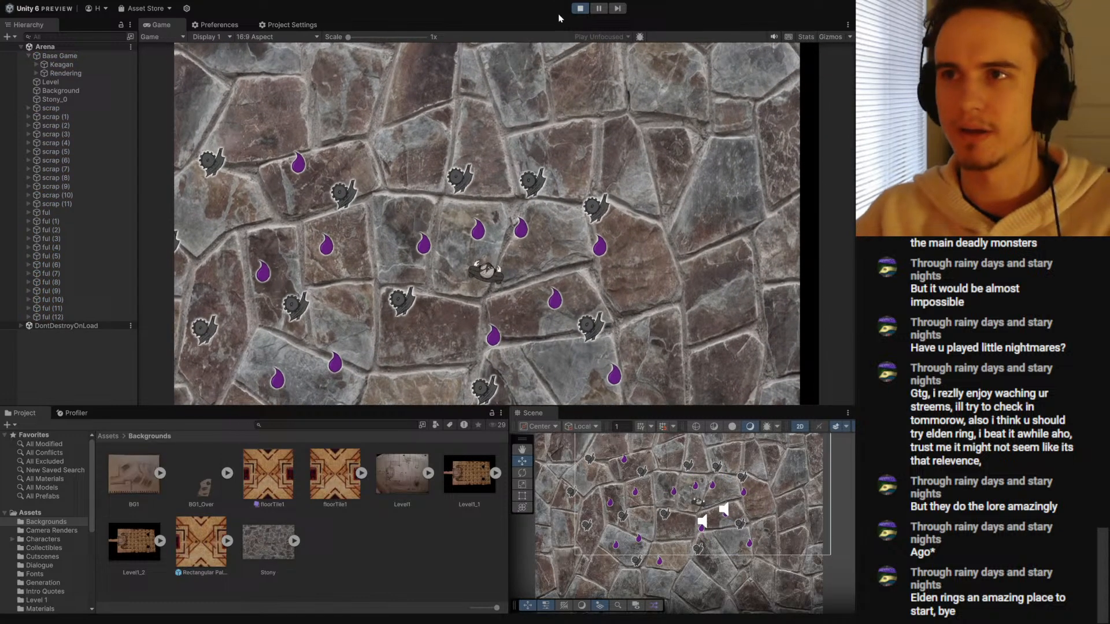
click(580, 8)
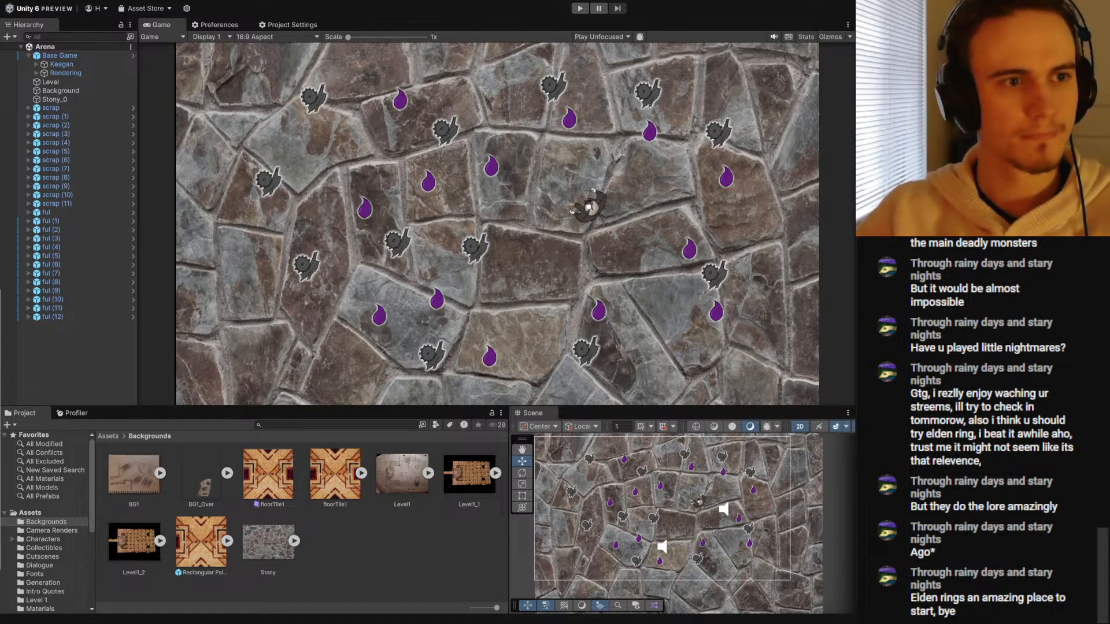
- Switch back to paint.net and open the flattened Hud1.png from the recently used files
key(alt+Tab)
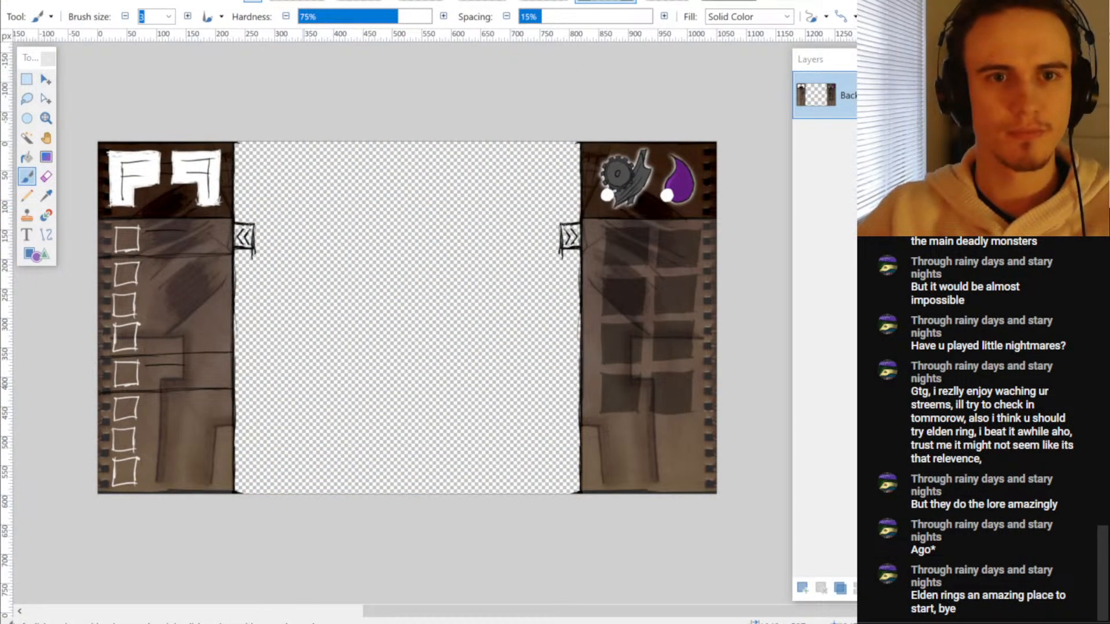
click(7, 5)
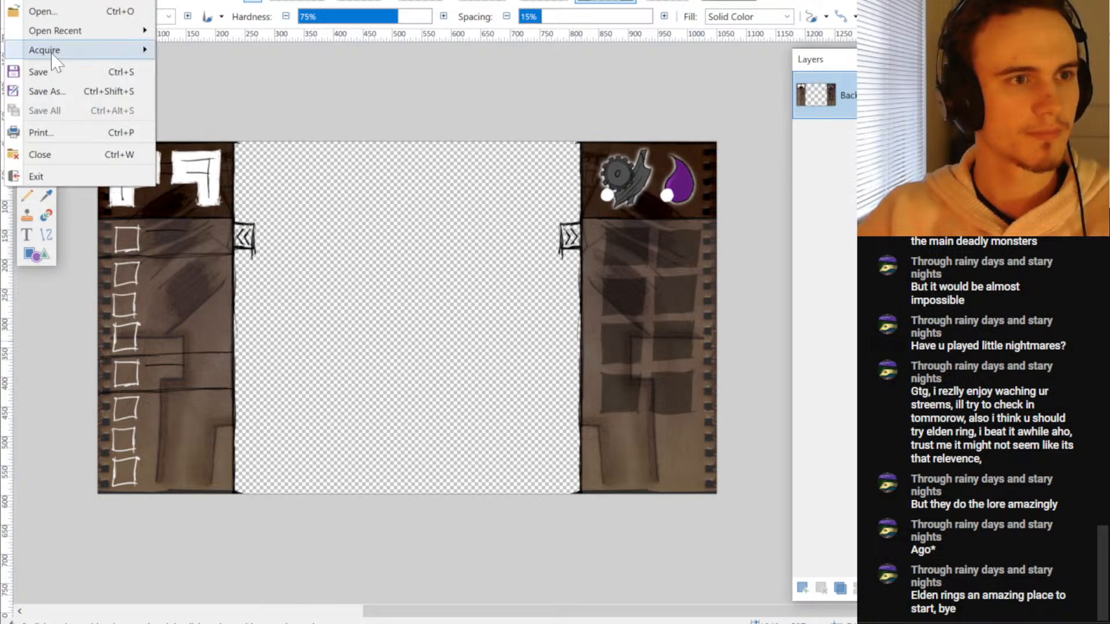
mouse_move(55, 30)
click(212, 29)
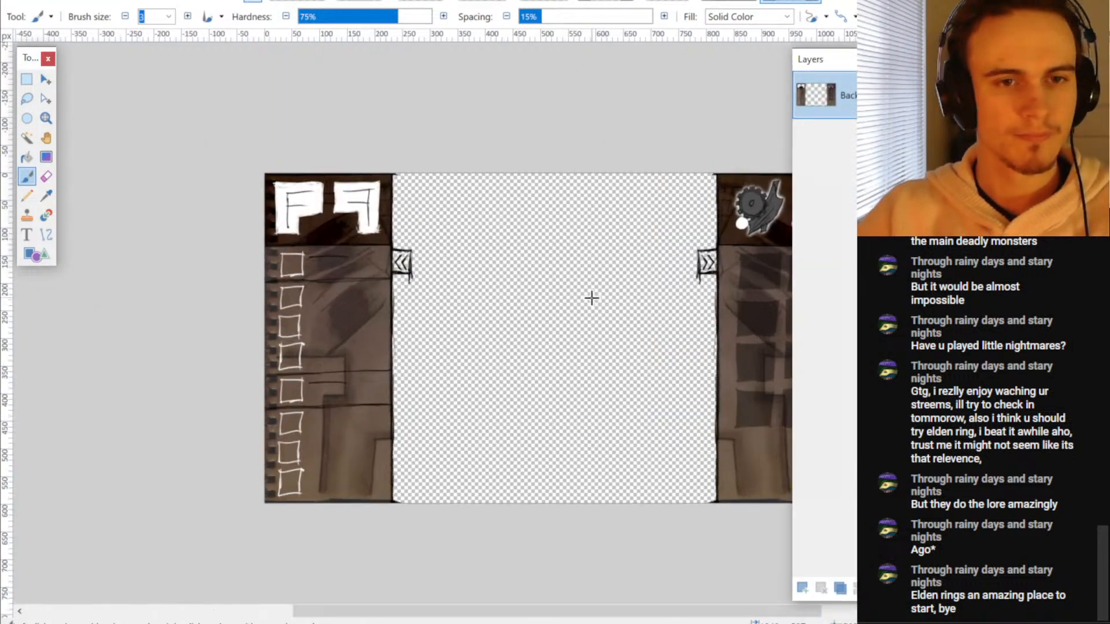
- Select the right sidebar at full height, including its arrow tab, and crop the image to the selection
scroll(440, 249, up, 1)
key(s)
drag(722, 95, 524, 555)
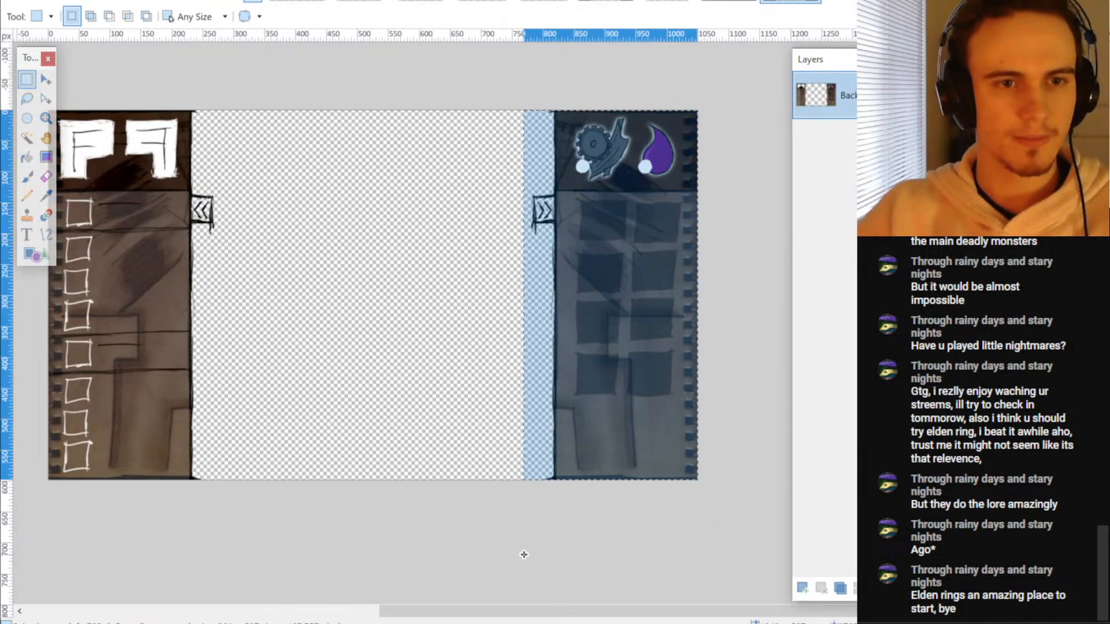
key(ctrl+shift+x)
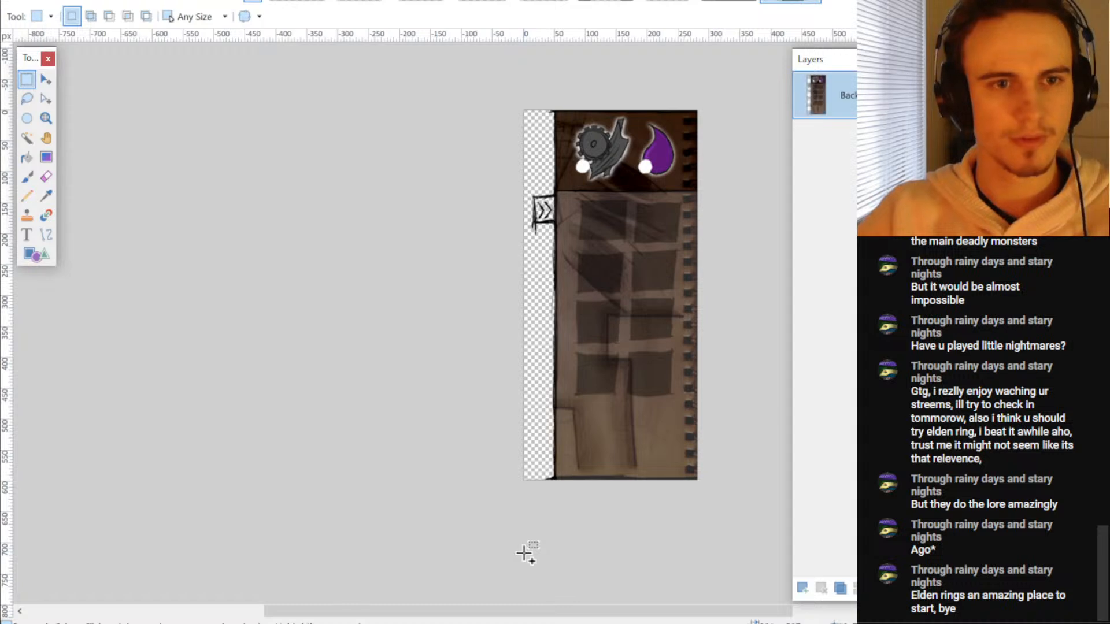
key(ctrl+z)
scroll(396, 409, down, 1)
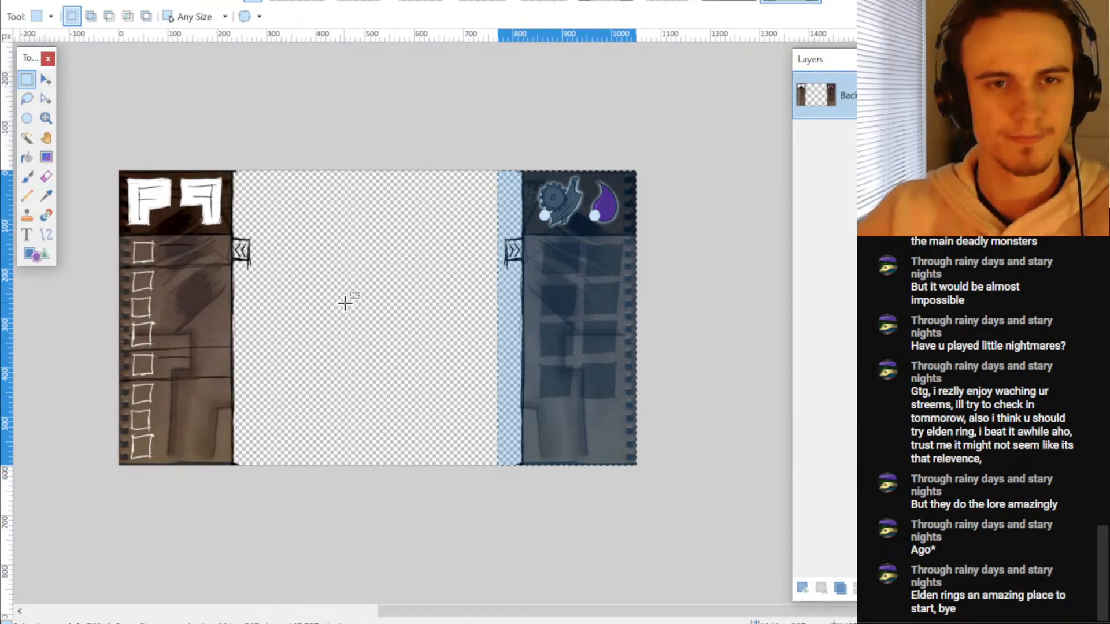
key(ctrl+shift+x)
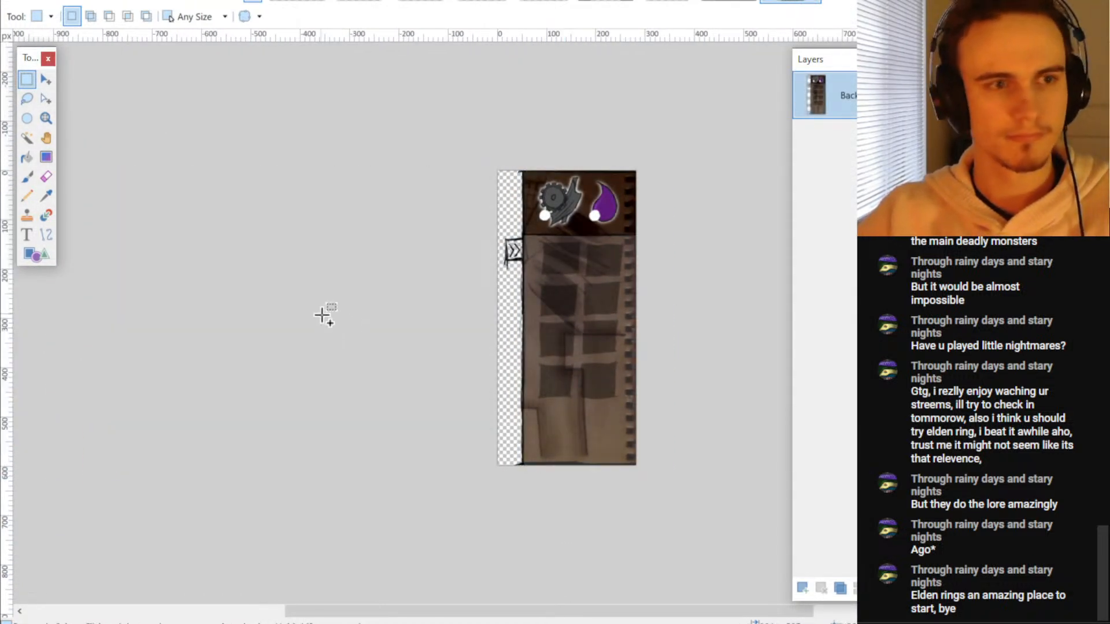
- Save the cropped right sidebar as a separate PNG named Hud2.png
key(ctrl+shift+s)
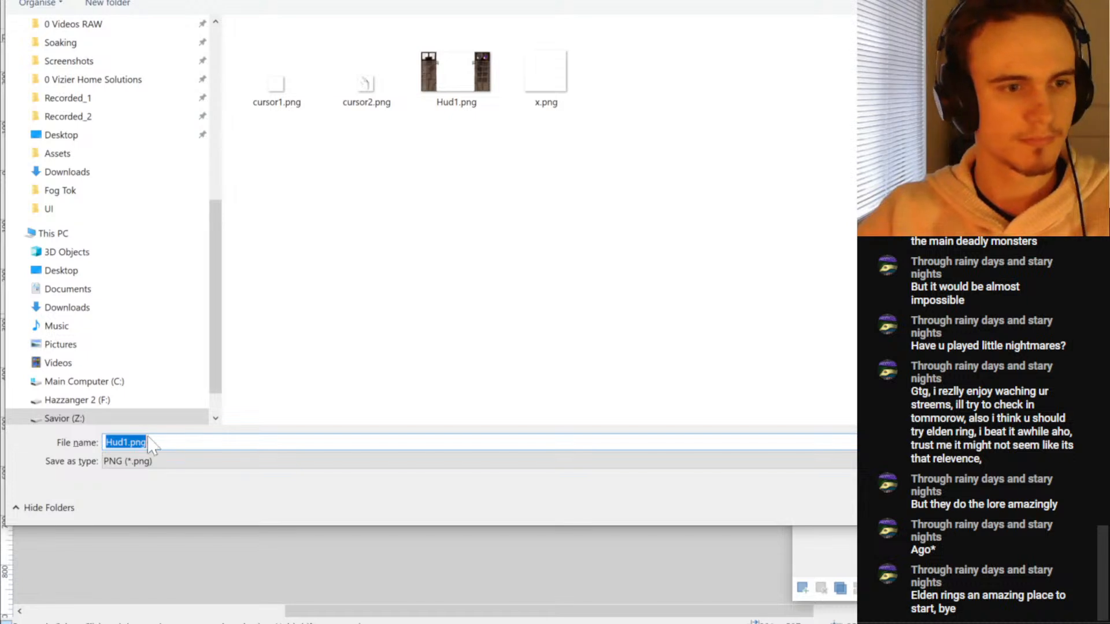
click(124, 442)
key(Return)
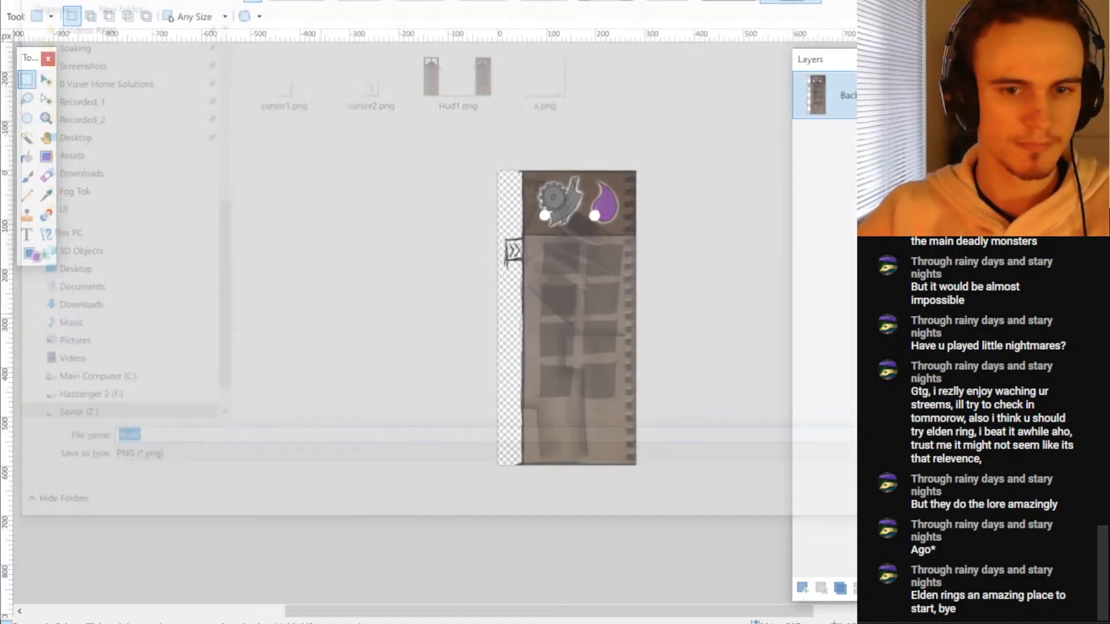
click(714, 387)
- Undo the right sidebar crop and crop the image to the full-height left sidebar with its arrow tab
key(ctrl+z)
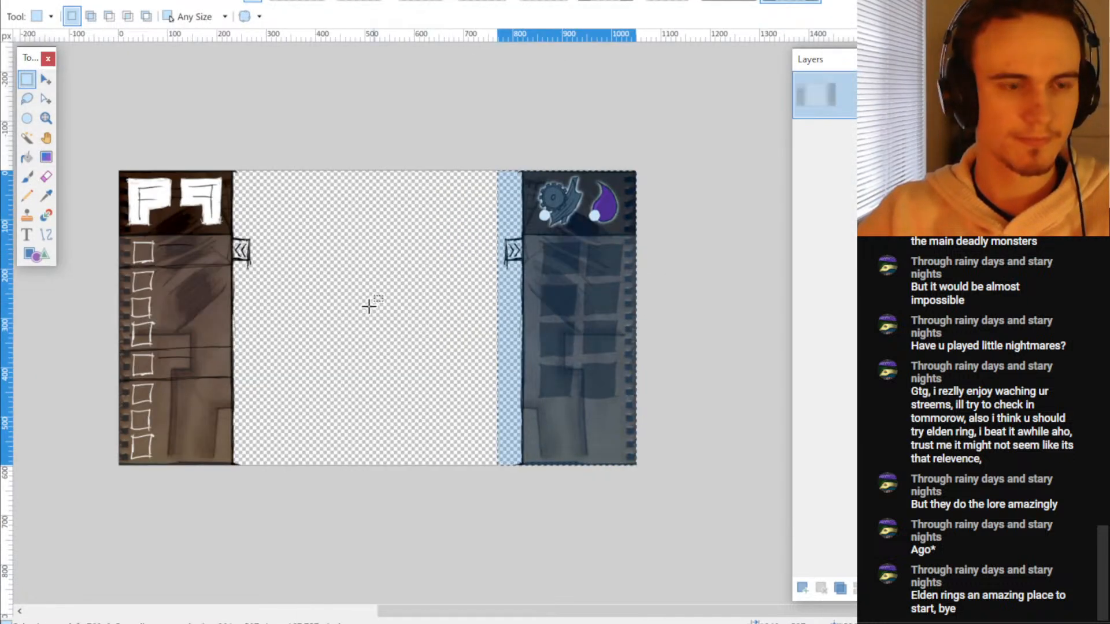
drag(99, 168, 255, 486)
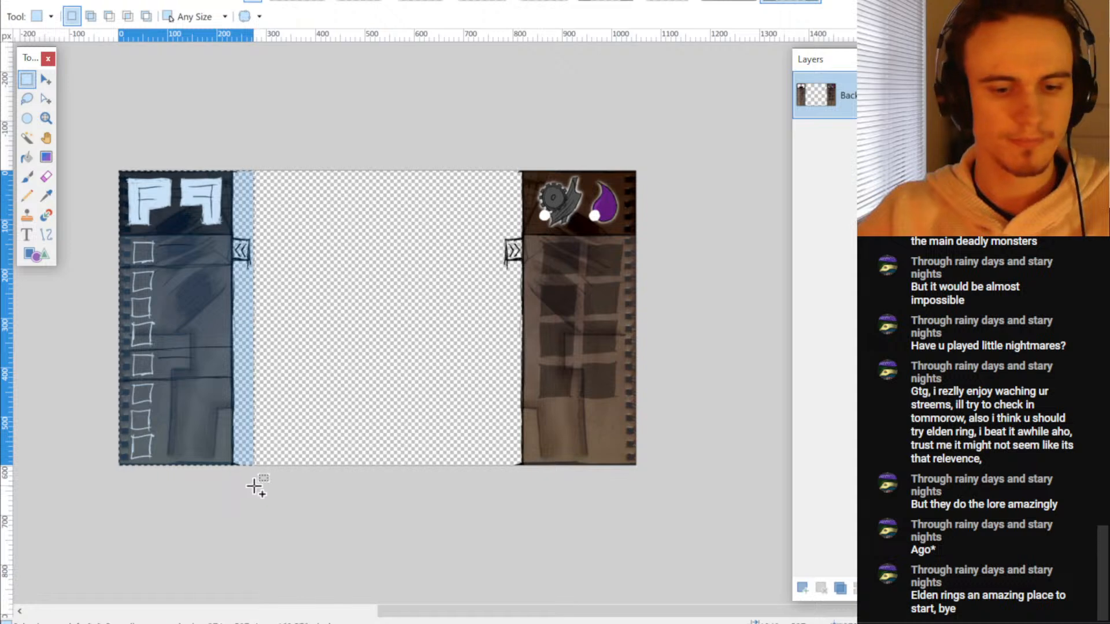
key(ctrl+shift+x)
- Save the cropped left sidebar as Hud1.png, replacing the existing file, and close paint.net to return to Unity
key(ctrl+shift+s)
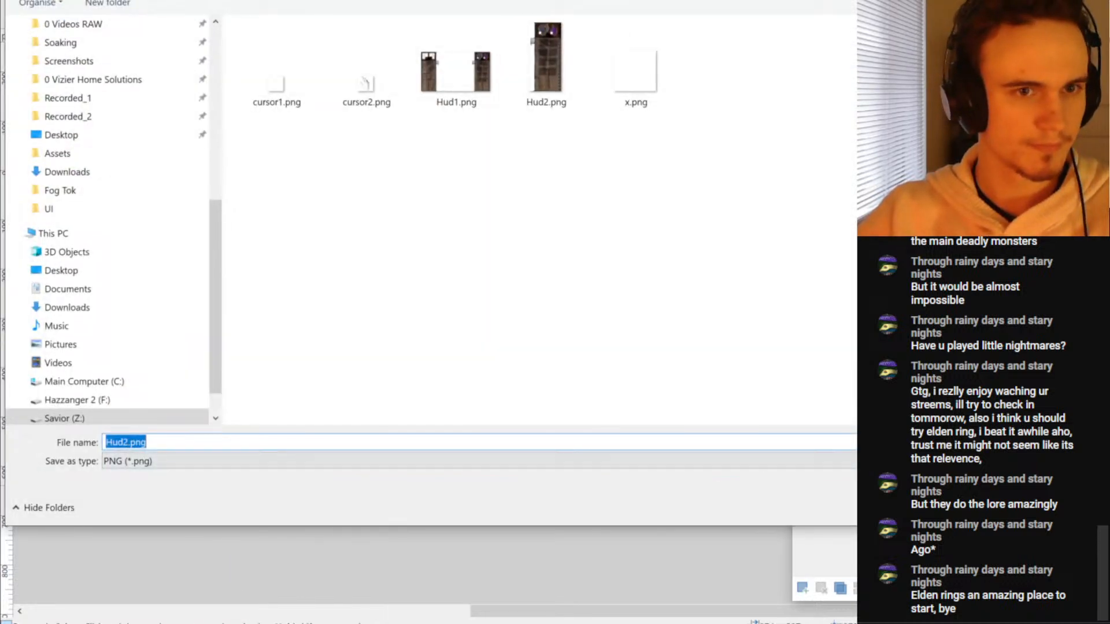
click(151, 462)
click(117, 298)
click(142, 444)
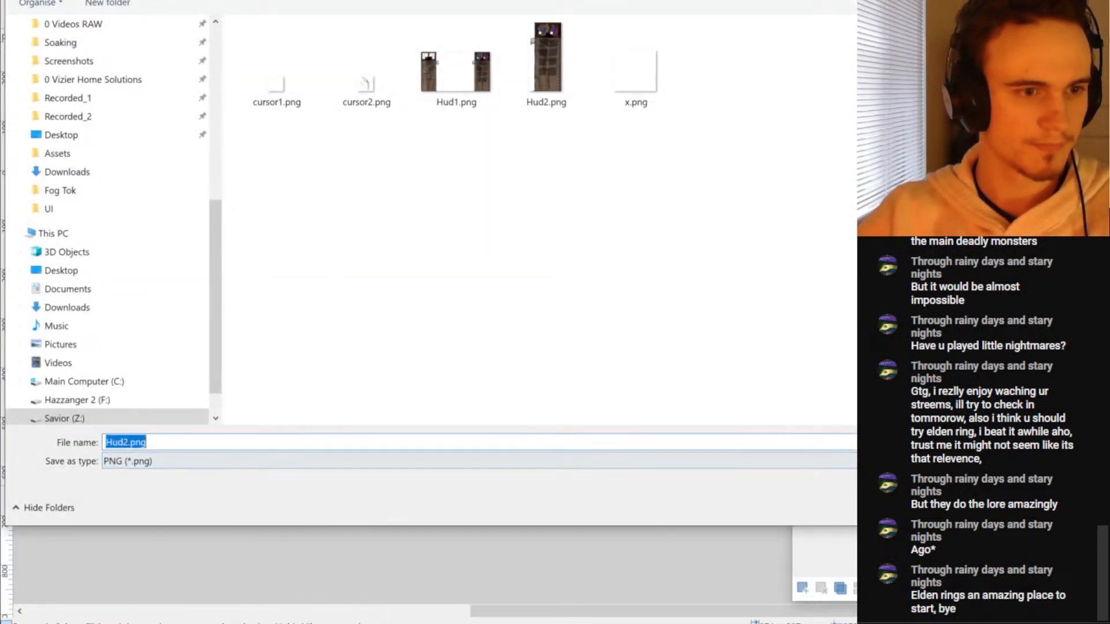
drag(151, 443, 124, 444)
text(1)
key(Return)
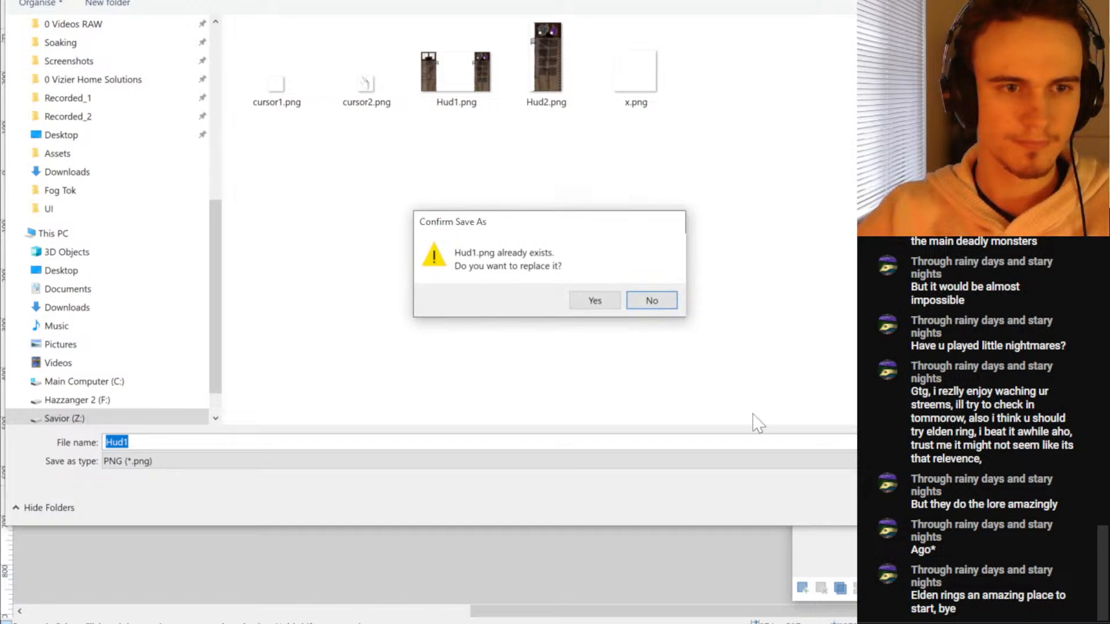
click(575, 300)
click(733, 384)
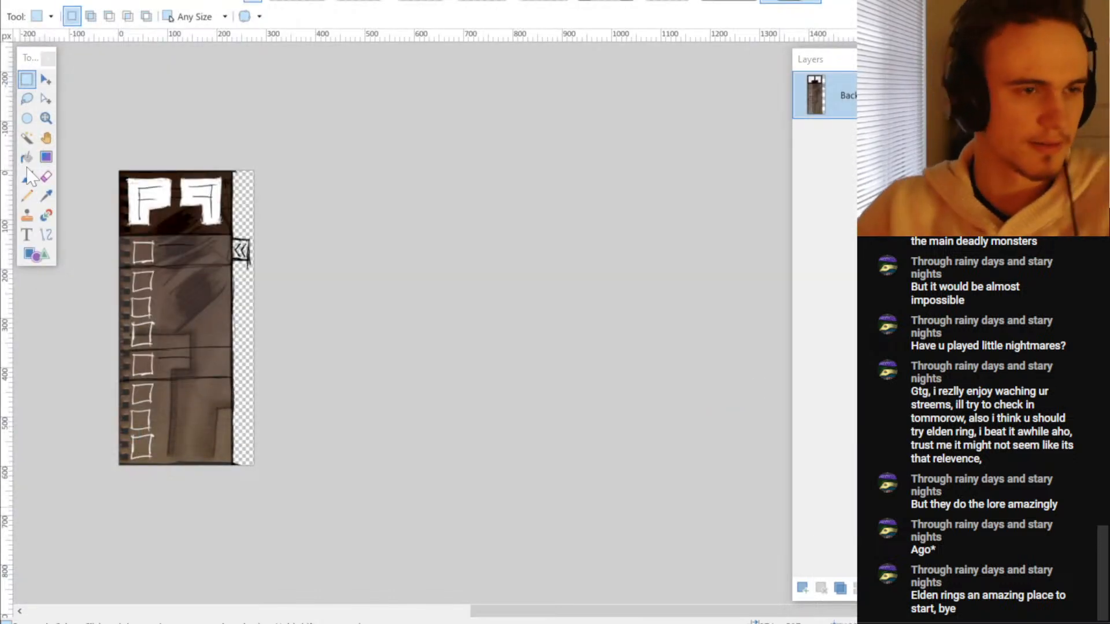
key(alt+F4)
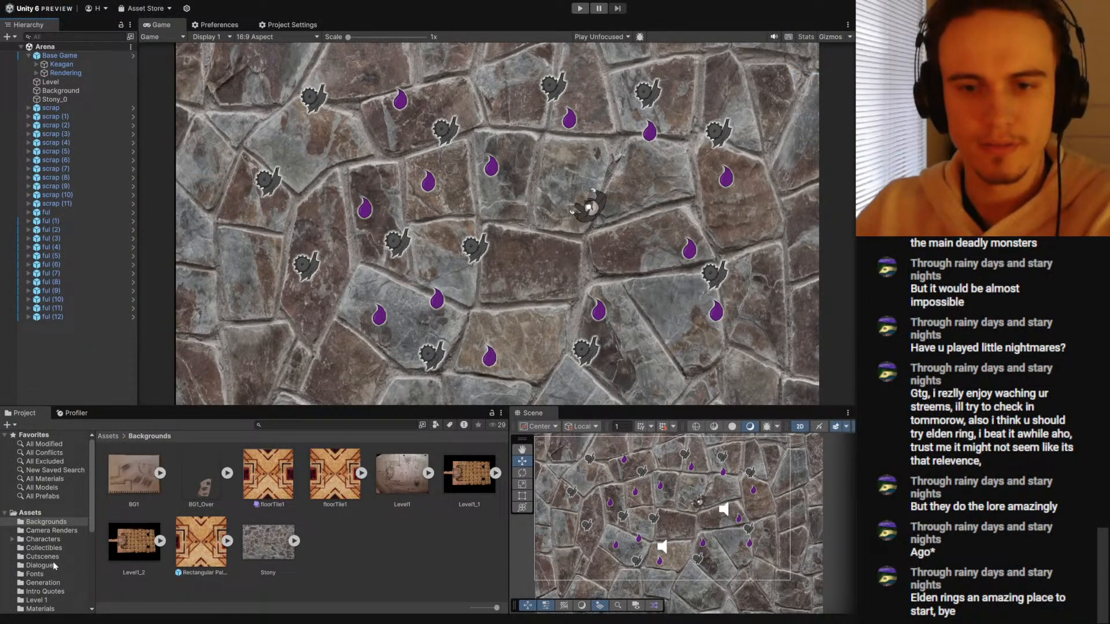
- Place the Hud1 sprite from the UI assets folder at the left side of the scene and Hud2 at the right side
scroll(52, 570, down, 5)
scroll(47, 576, down, 1)
click(28, 590)
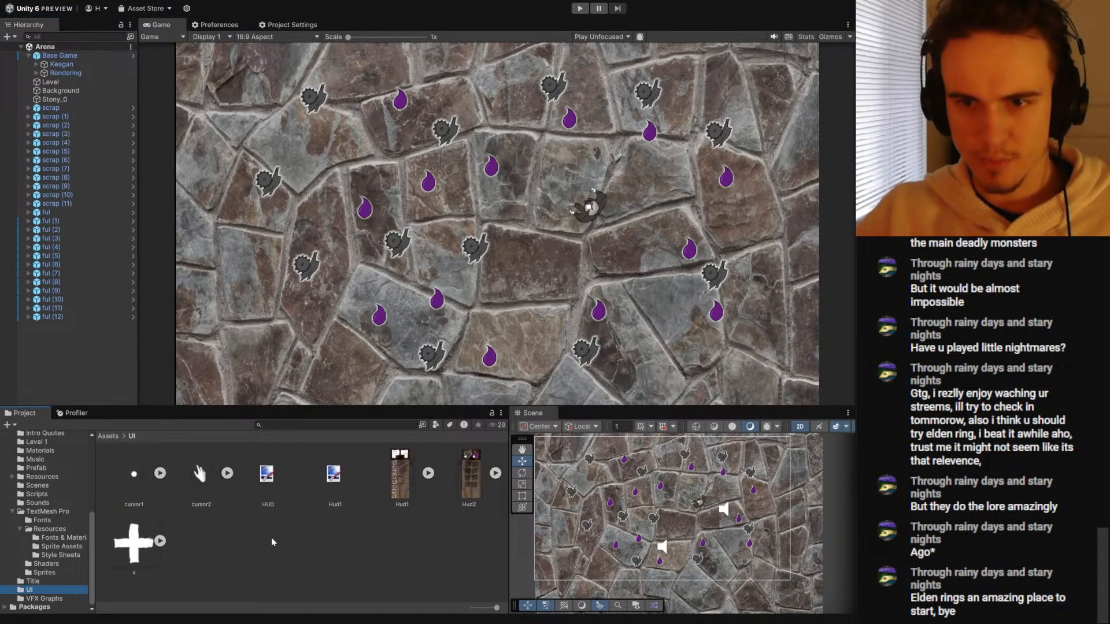
drag(400, 476, 565, 513)
drag(468, 485, 762, 510)
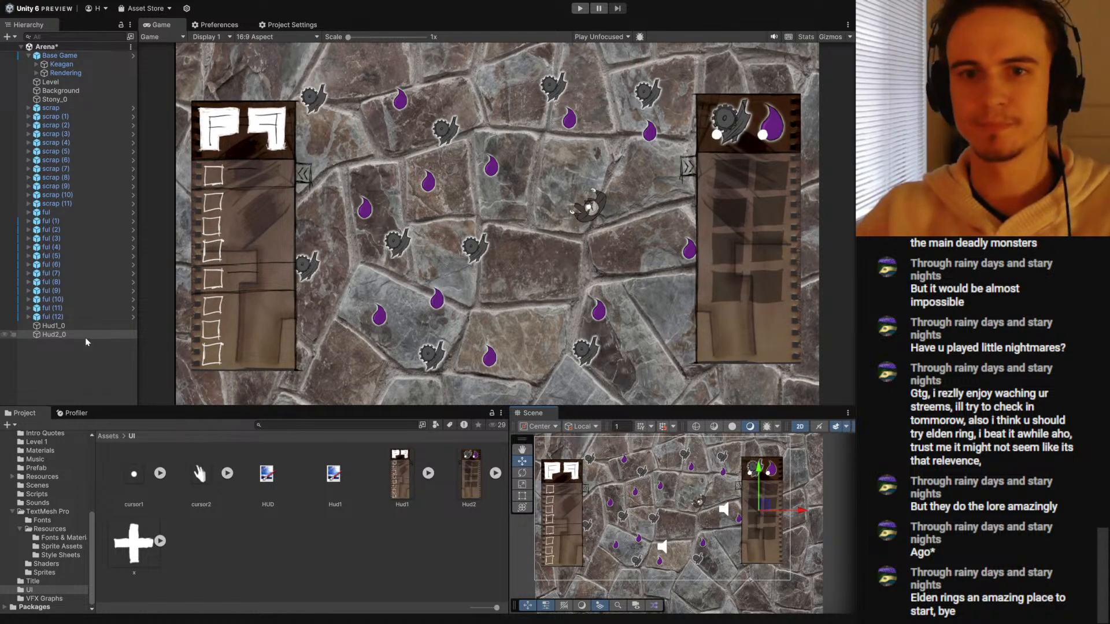
- Parent Hud1_0 and Hud2_0 to the Camera object inside Rendering
shift+click(55, 326)
click(36, 73)
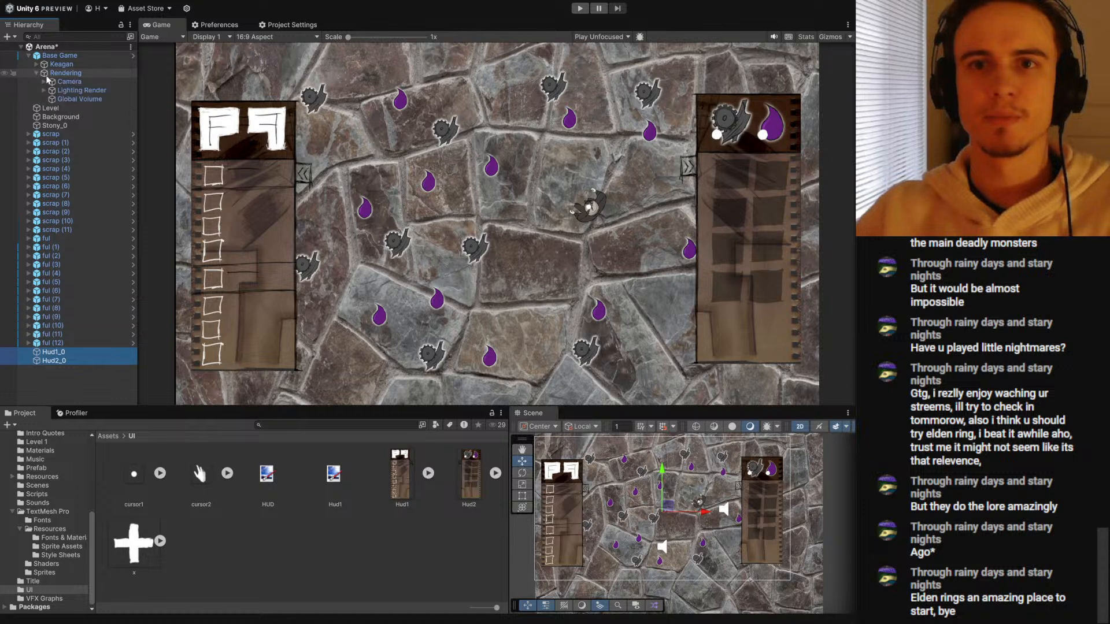
click(46, 82)
click(44, 82)
click(53, 387)
shift+click(53, 396)
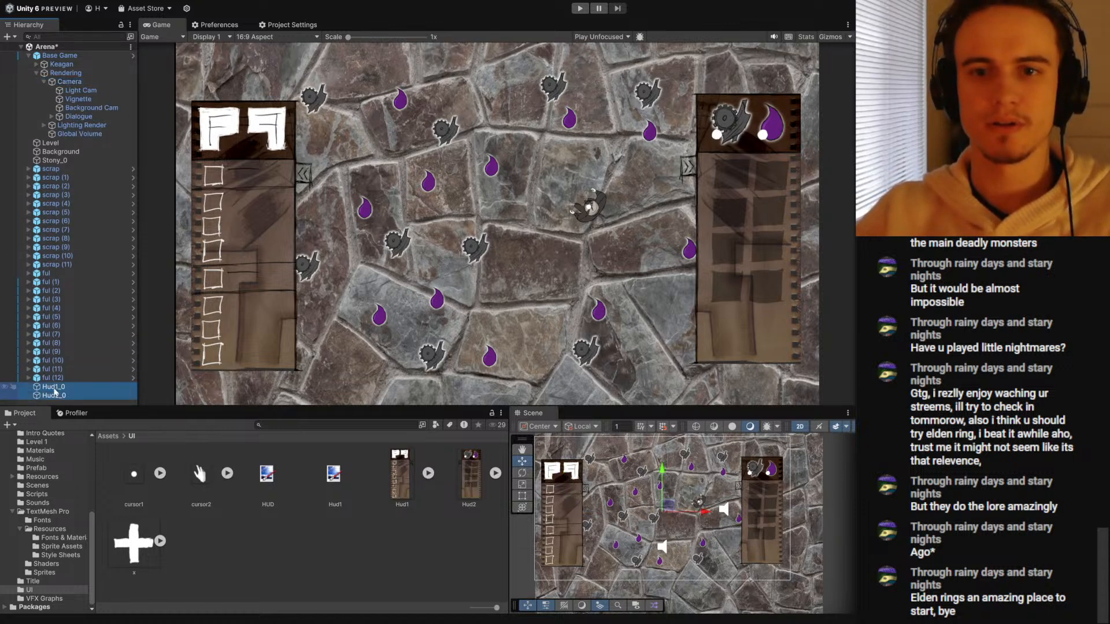
drag(65, 93, 68, 82)
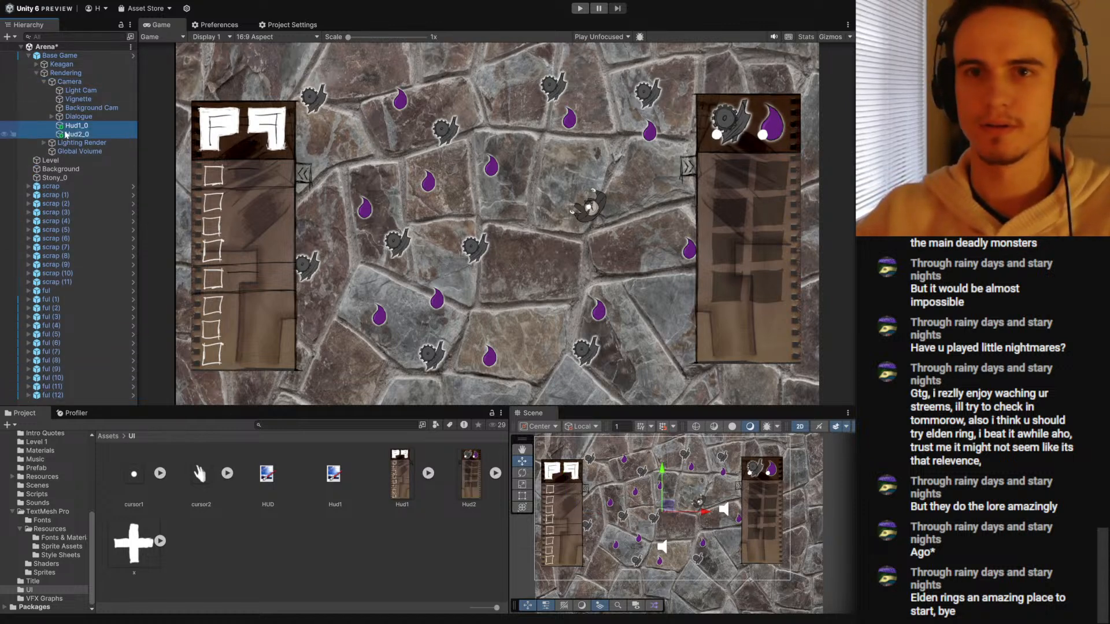
- Shift Hud1_0 towards the middle of the scene, and move and enlarge Hud2_0 to fill the camera view's right edge at full height
click(74, 126)
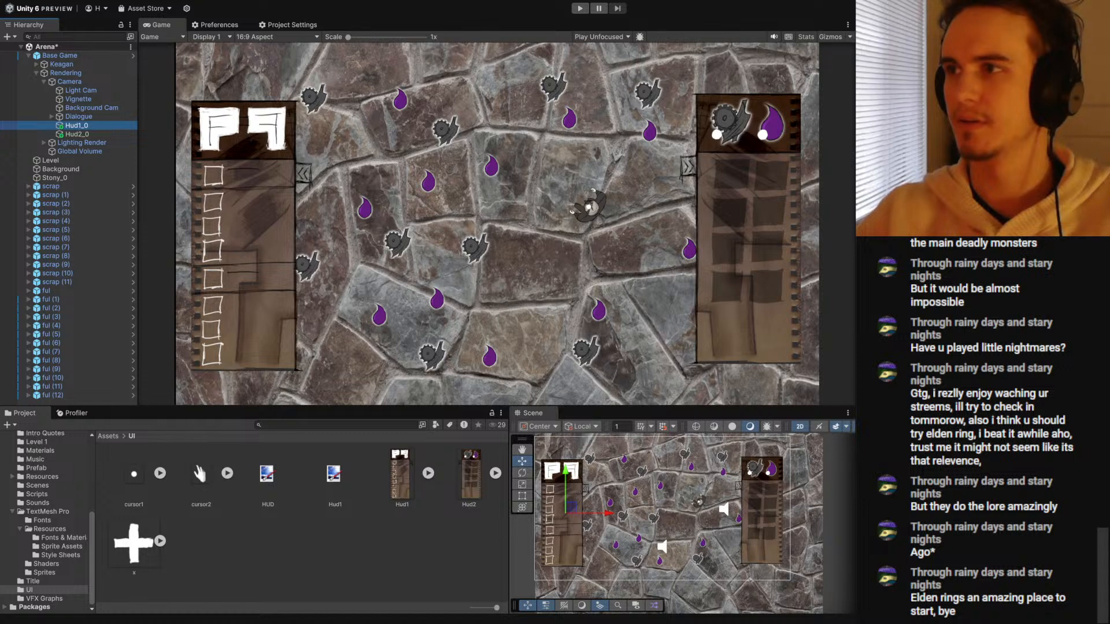
drag(604, 512, 704, 509)
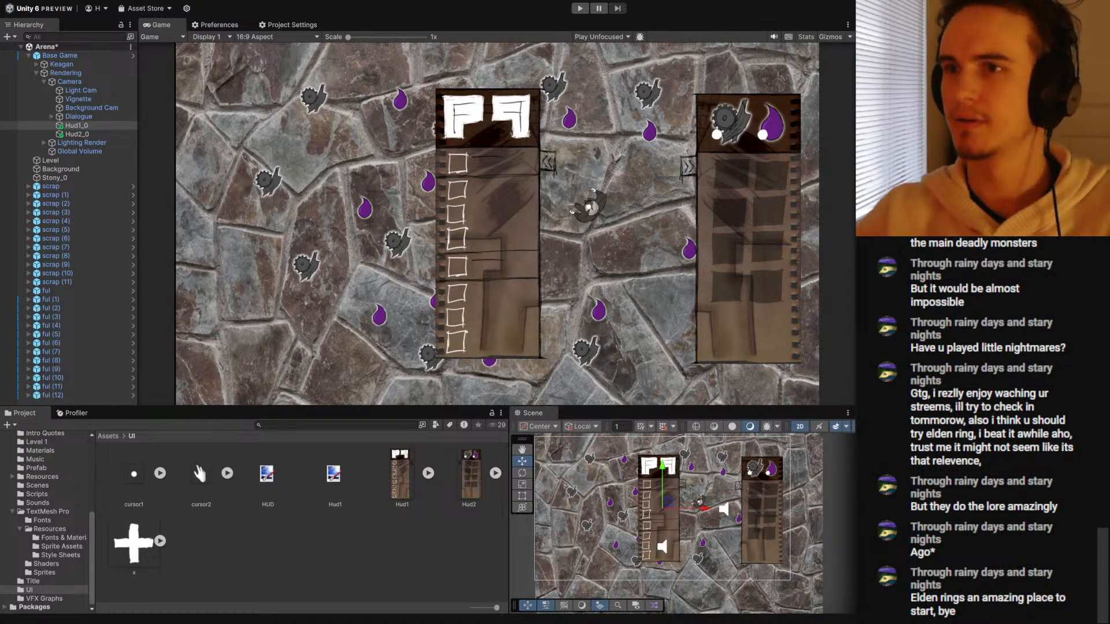
click(77, 134)
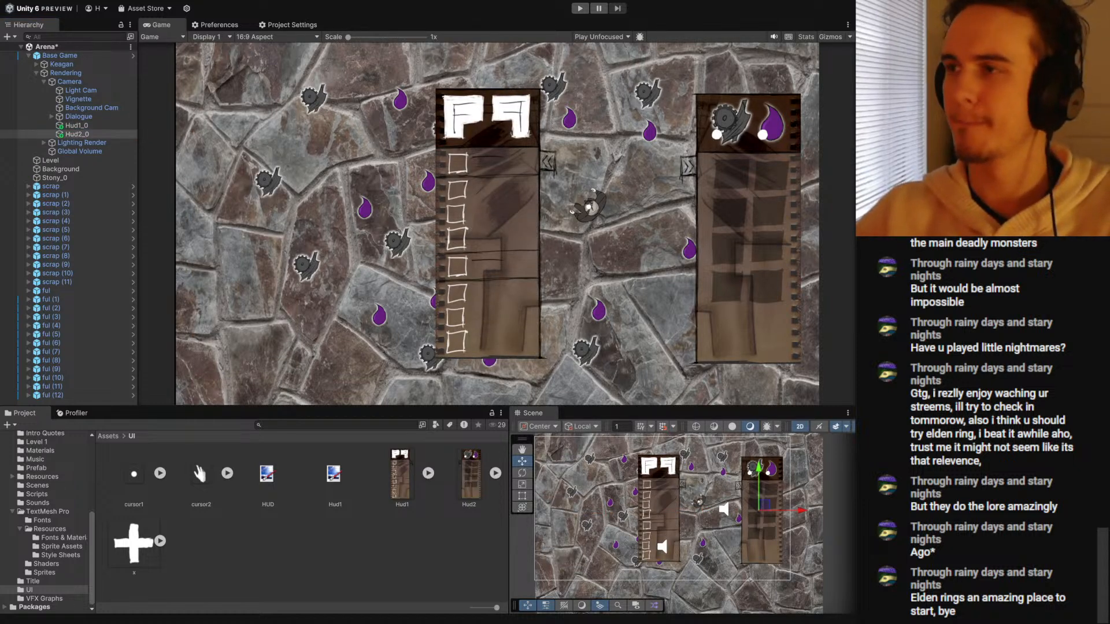
drag(764, 504, 809, 508)
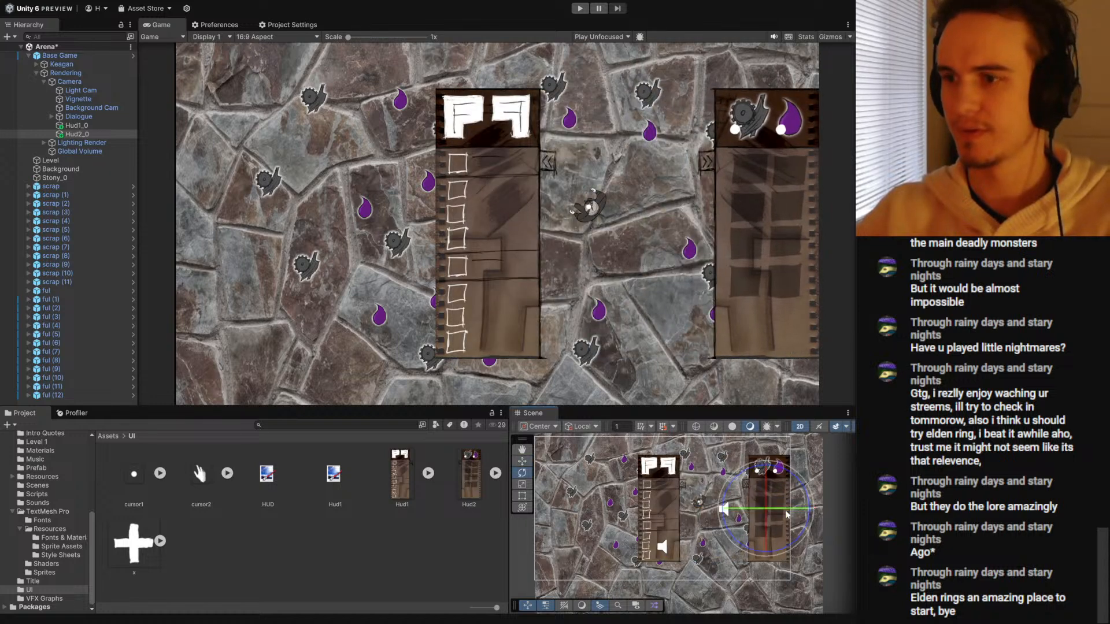
key(r)
key(t)
drag(740, 455, 724, 440)
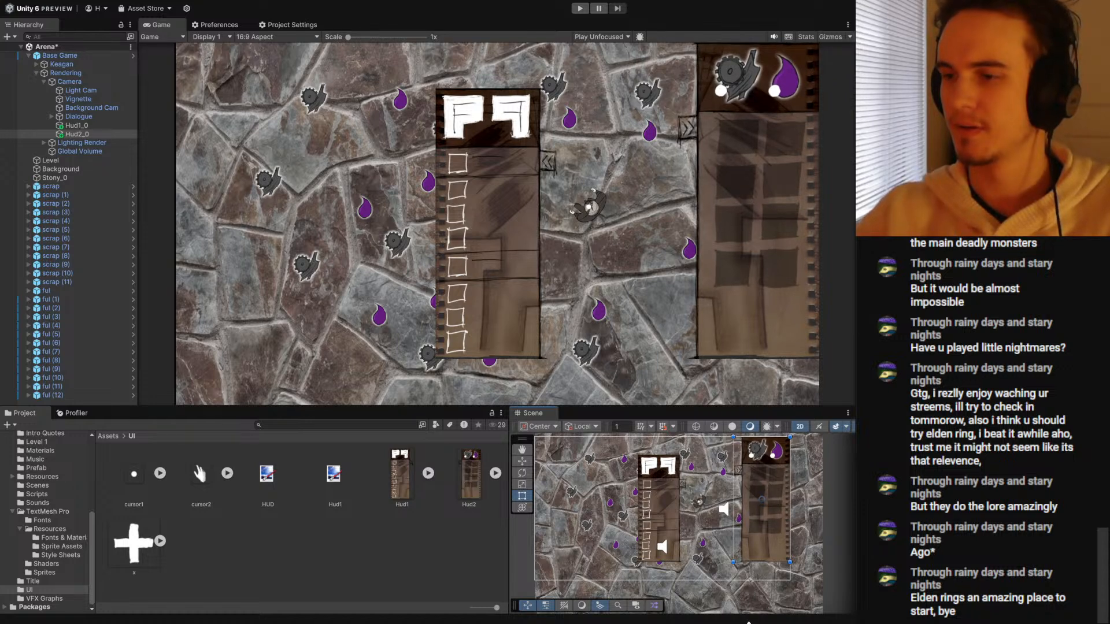
drag(731, 566, 714, 576)
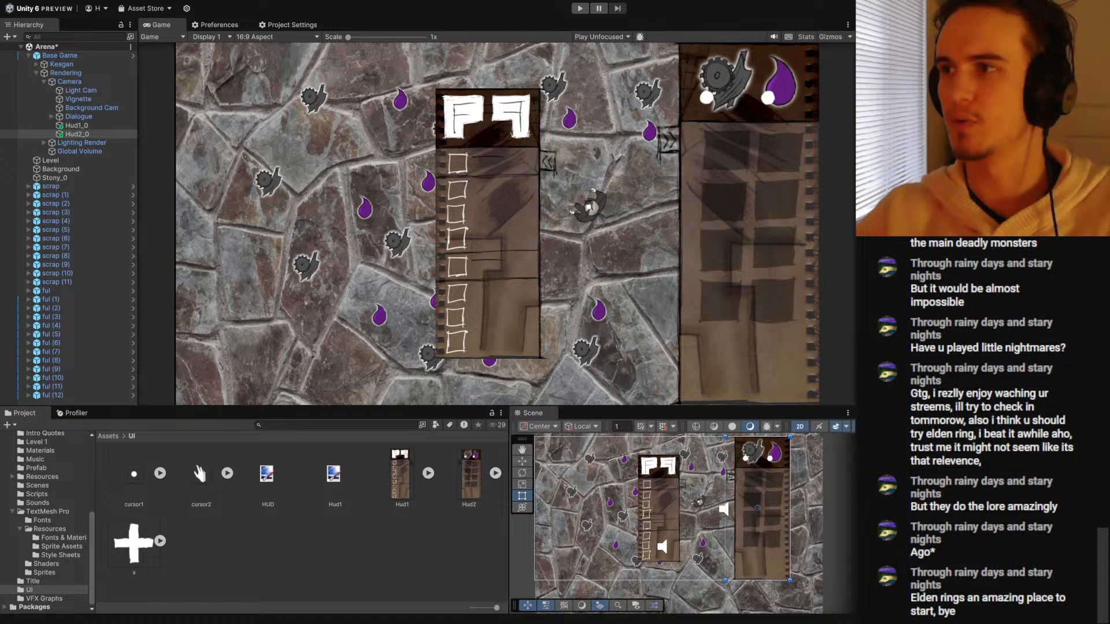
- Fit Hud1_0 to the full height of the camera view's left edge and save the scene
click(77, 125)
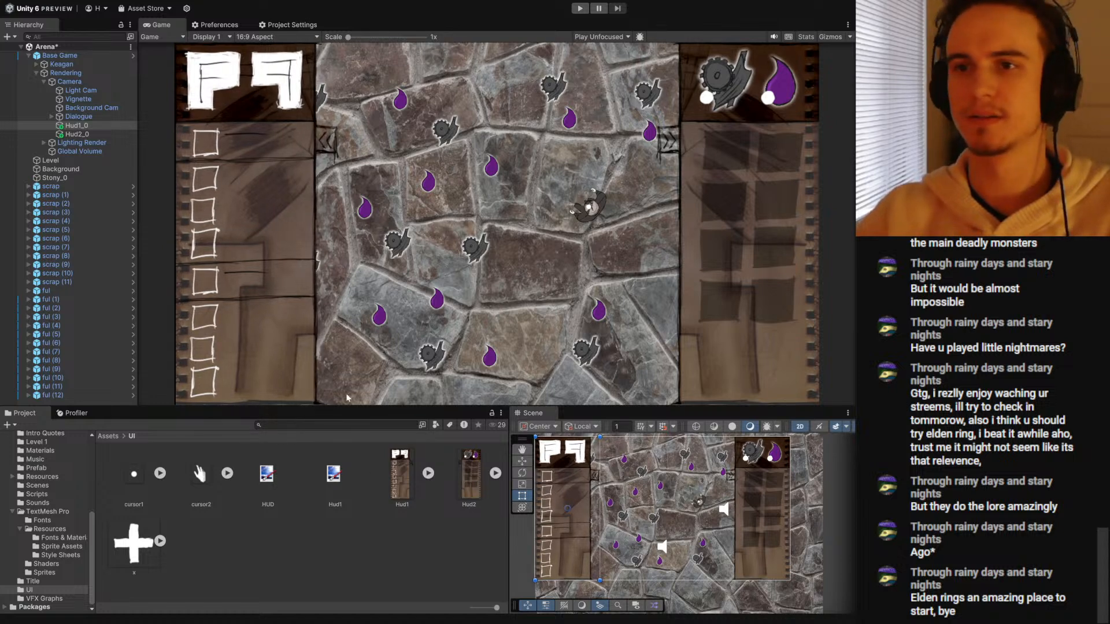
click(359, 553)
key(ctrl+s)
- Run the game and test sliding the Hud1_0 sidebar out of view to the left and back
click(36, 73)
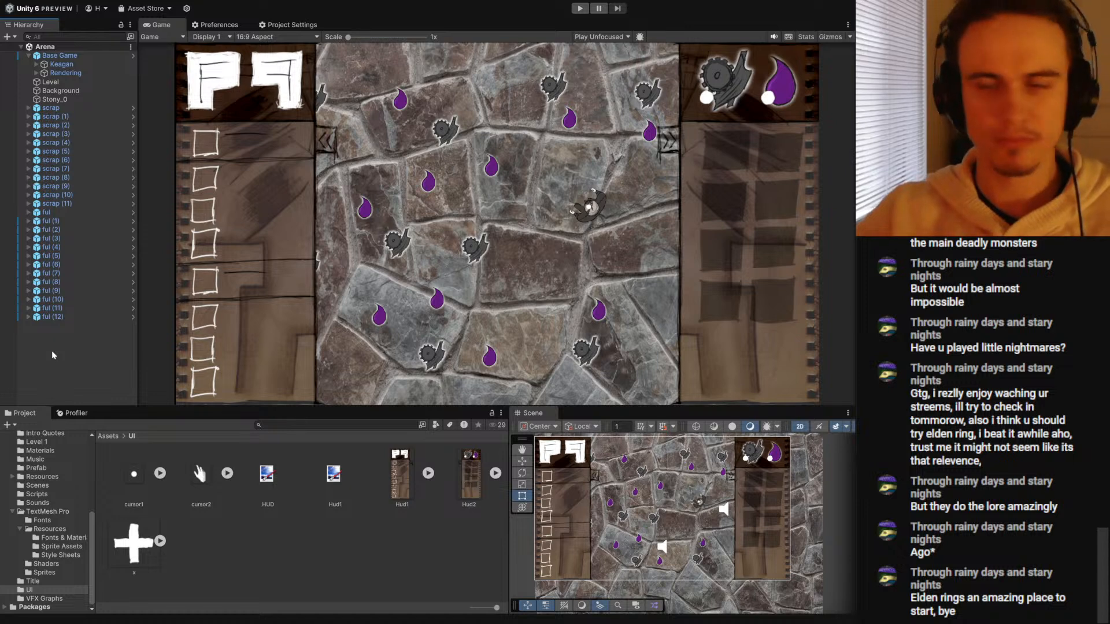
click(580, 8)
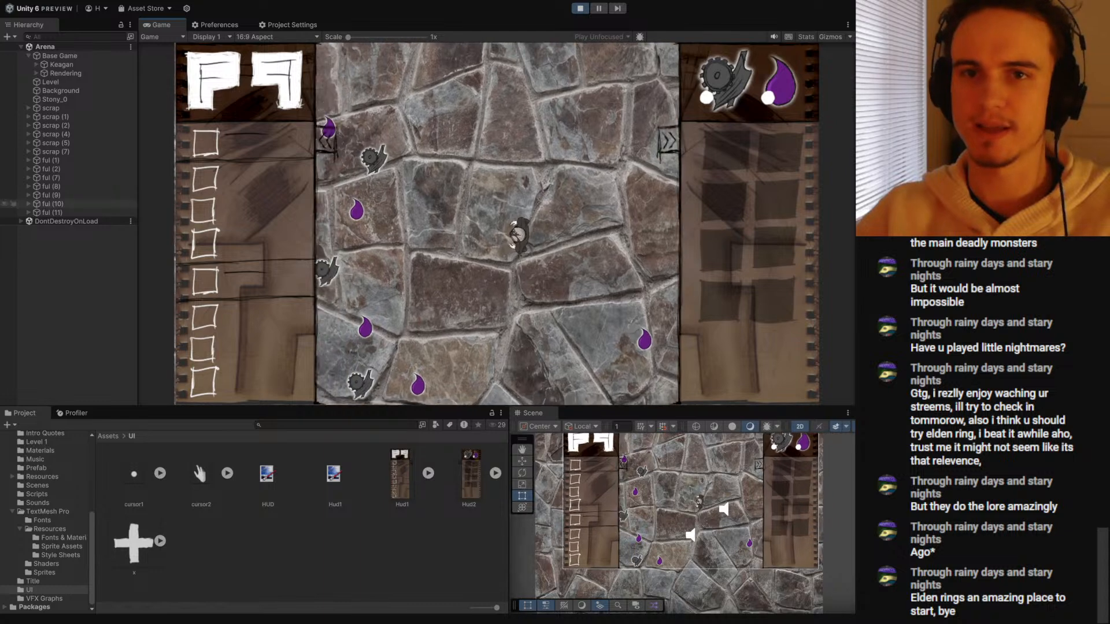
click(36, 73)
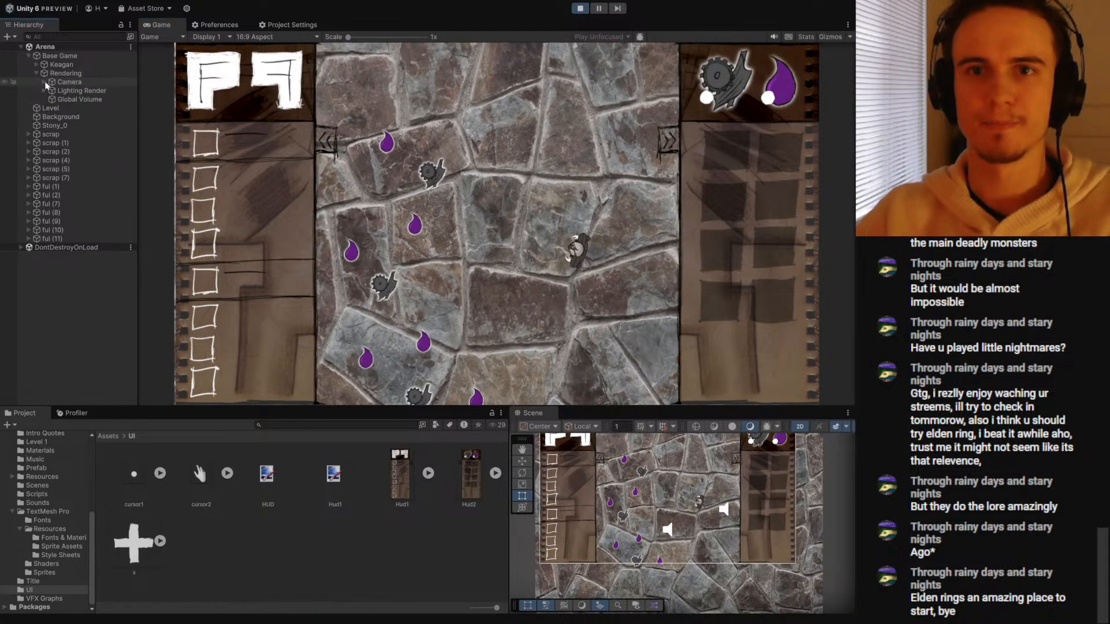
click(44, 81)
click(72, 125)
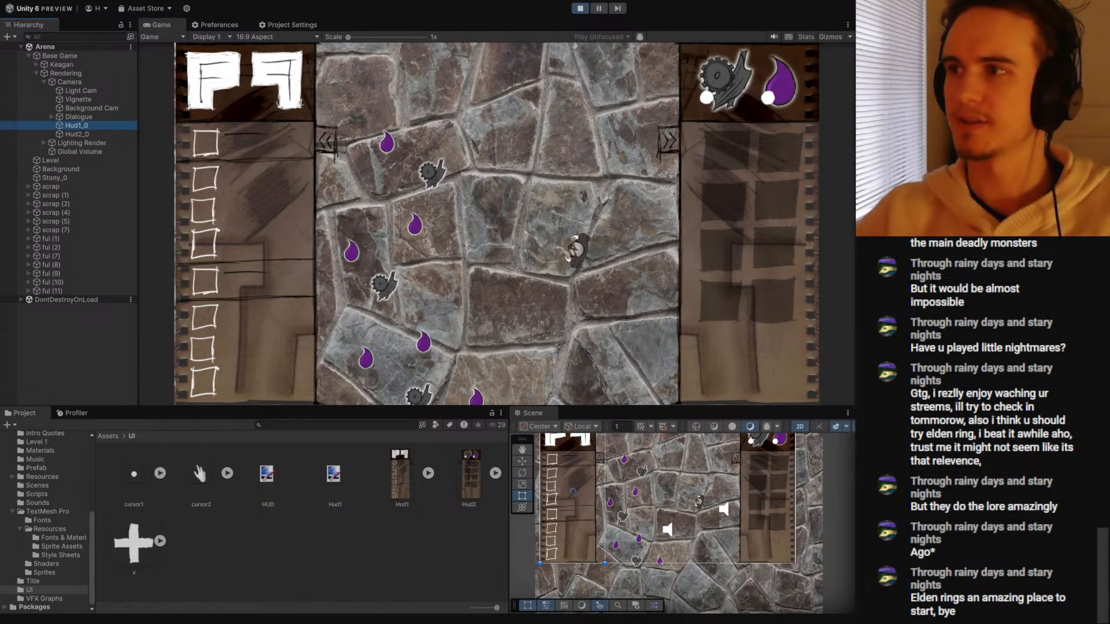
drag(573, 492, 526, 492)
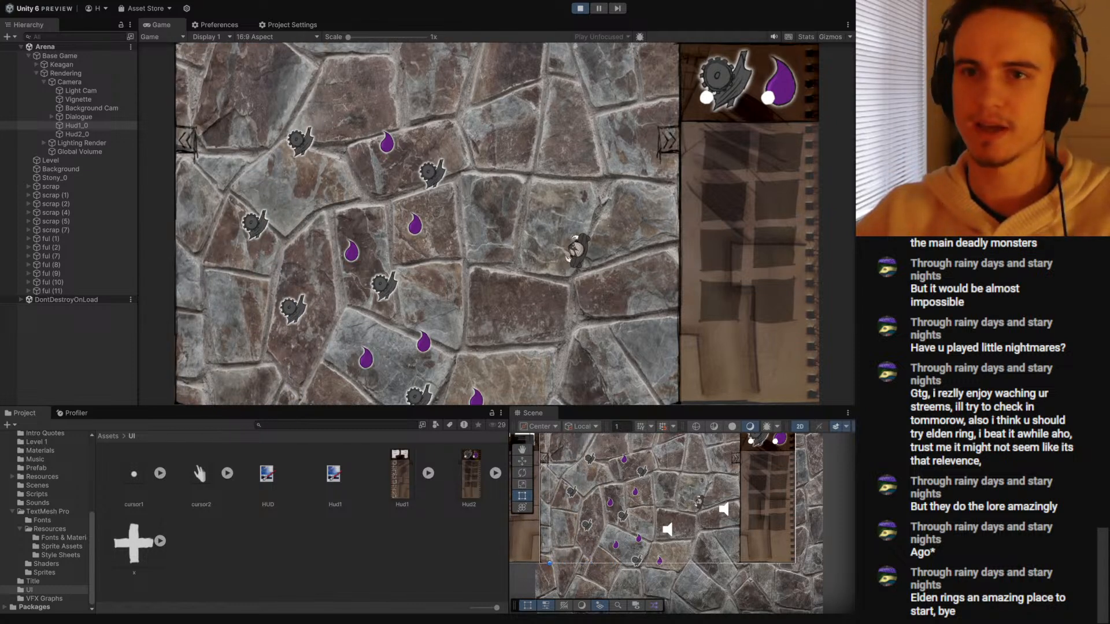
drag(525, 492, 572, 492)
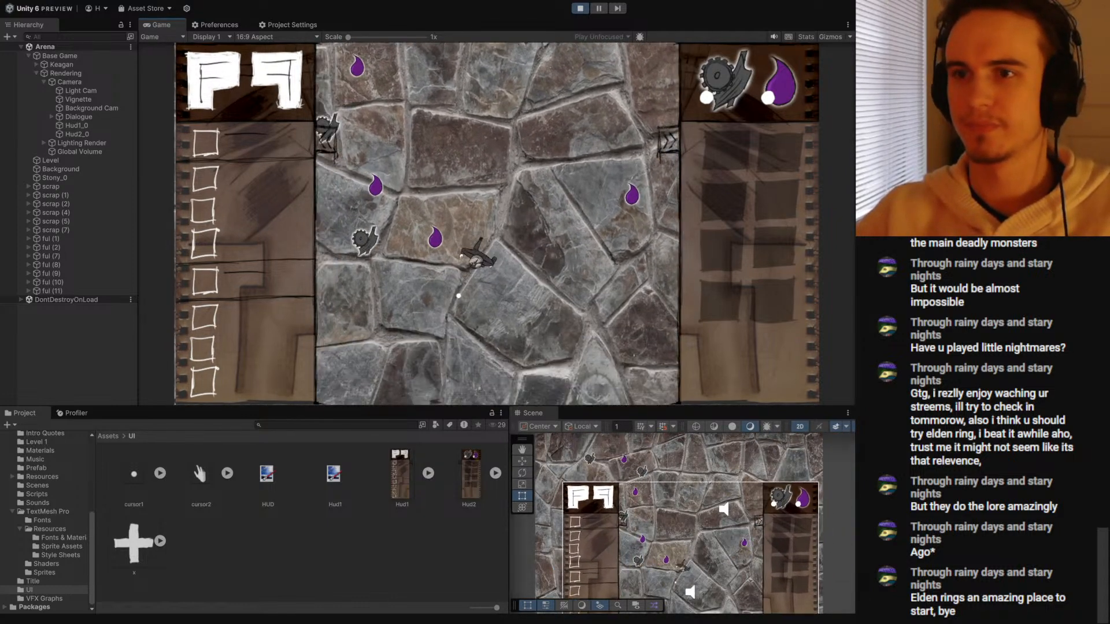
- Test hiding and showing the HUD sidebars by toggling their active state during play, and stop the game
click(77, 134)
key(alt+shift+a)
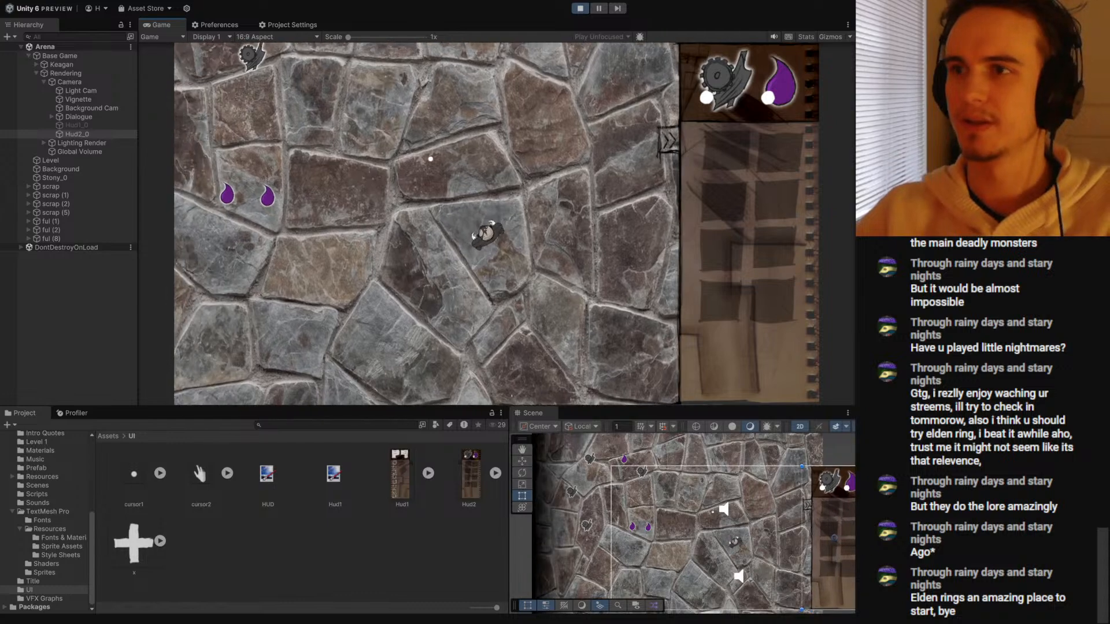
click(77, 125)
key(alt+shift+a)
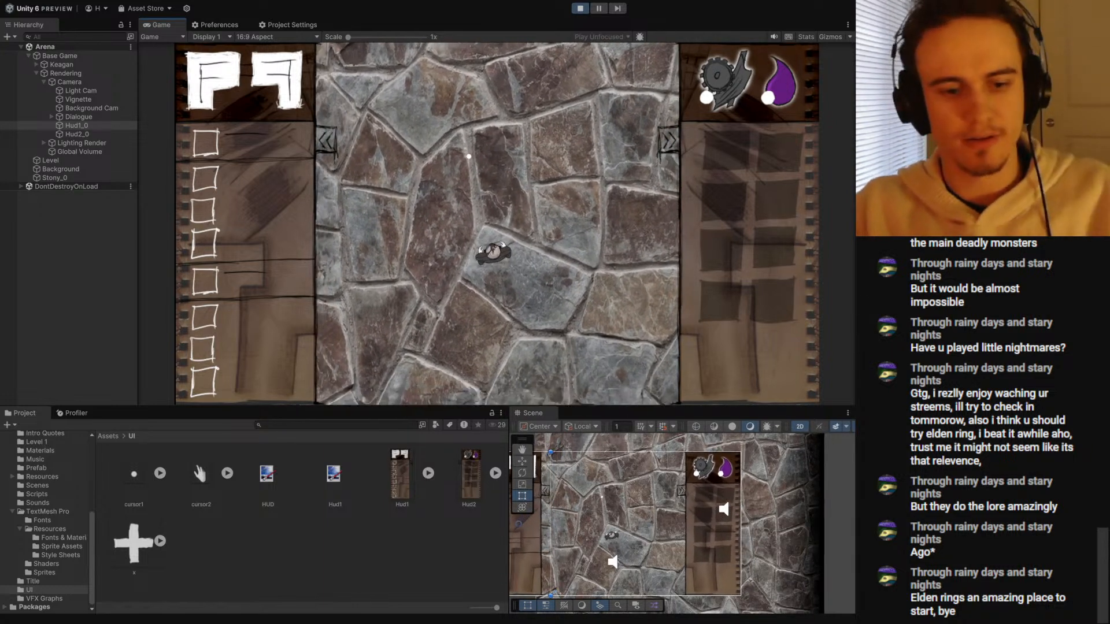
key(ctrl+p)
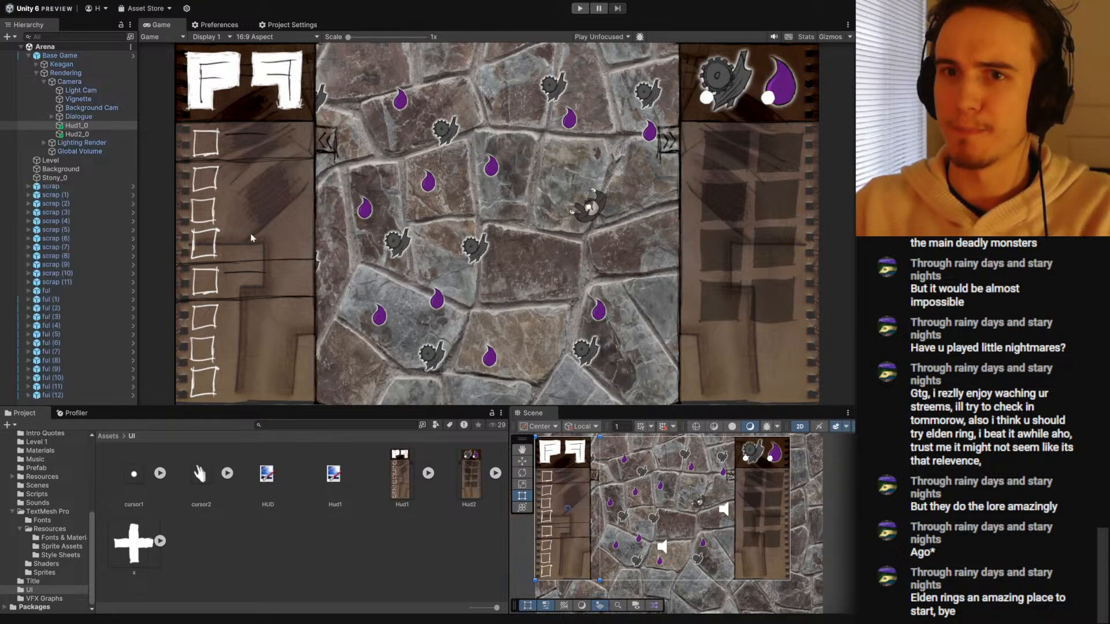
click(360, 550)
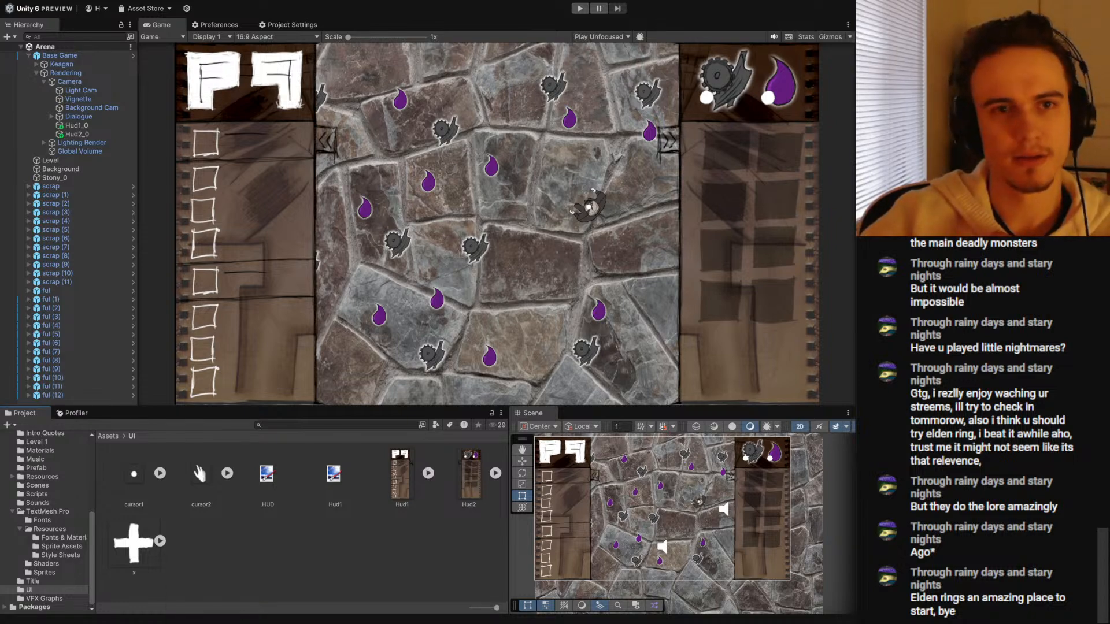
- Switch to the Trello board, mark the Scrap/Ful, Arena Room and HUD cards complete, and move them to the Week 2 list
key(alt+Tab)
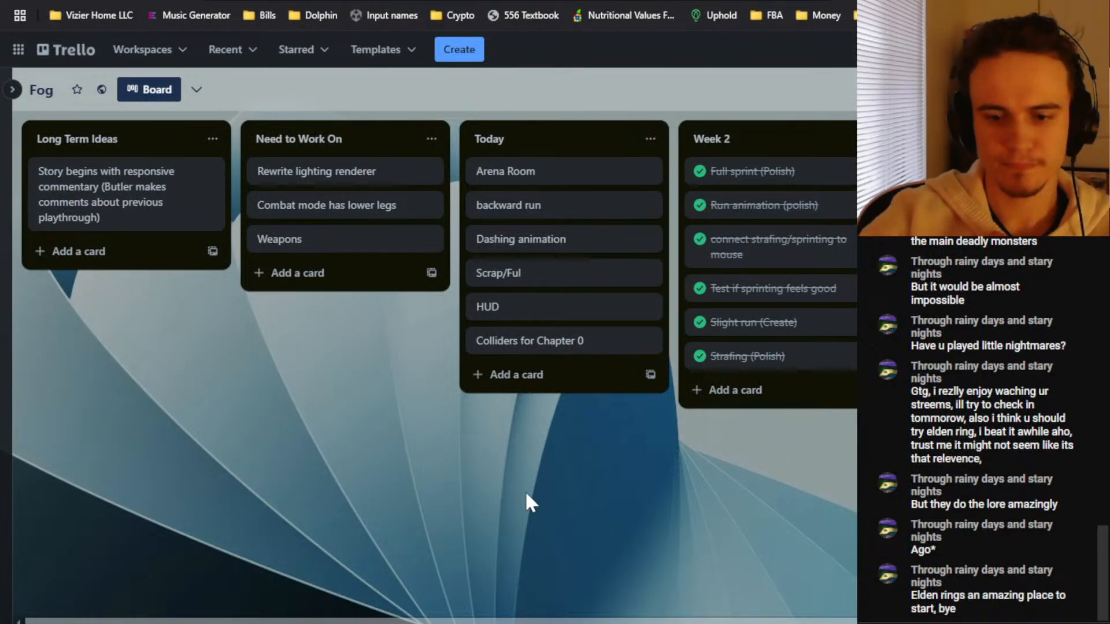
key(F11)
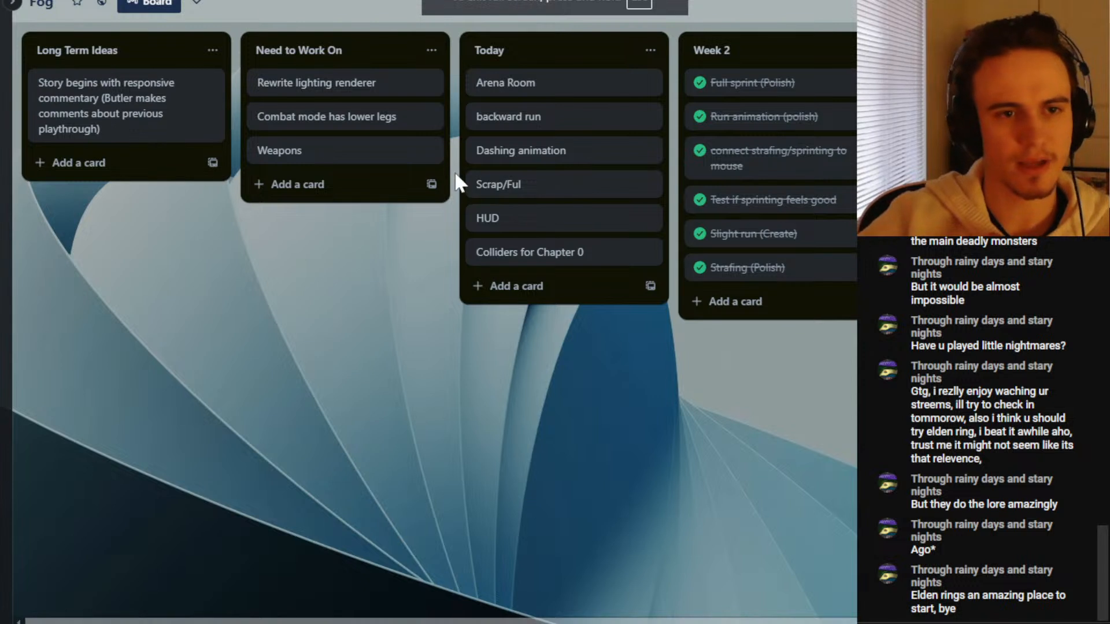
click(481, 184)
drag(508, 191, 733, 89)
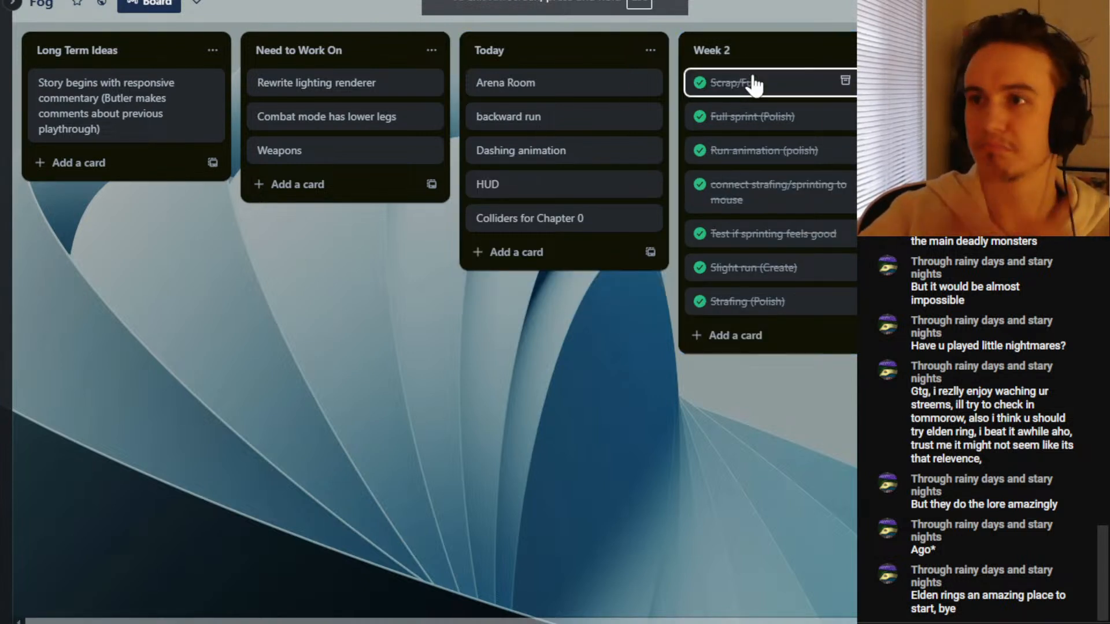
click(480, 82)
drag(486, 83, 747, 85)
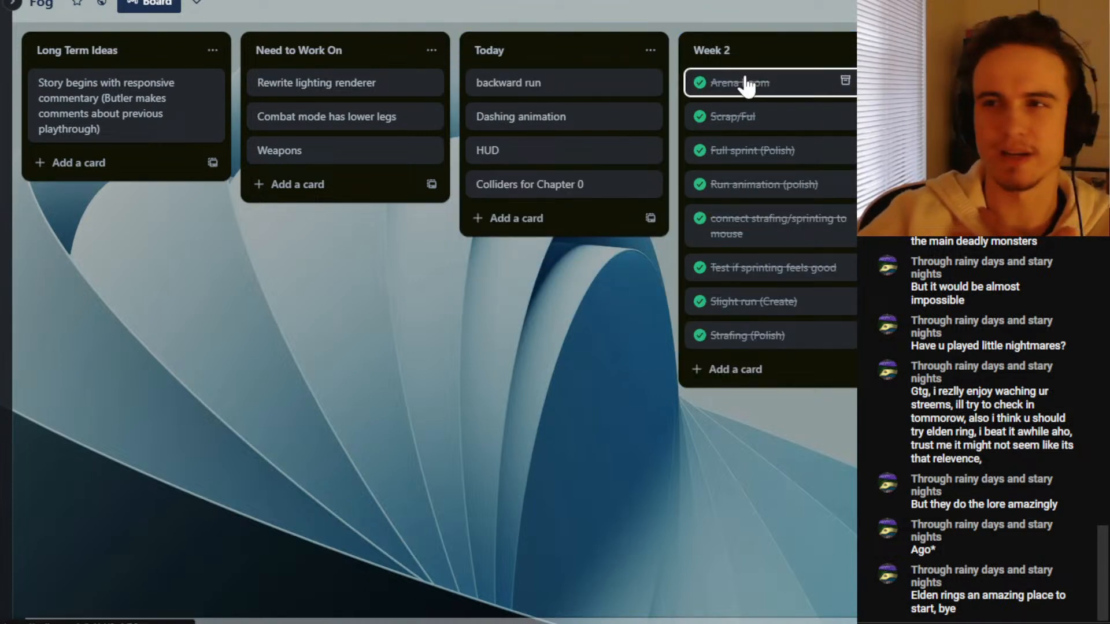
click(480, 150)
drag(520, 158, 734, 83)
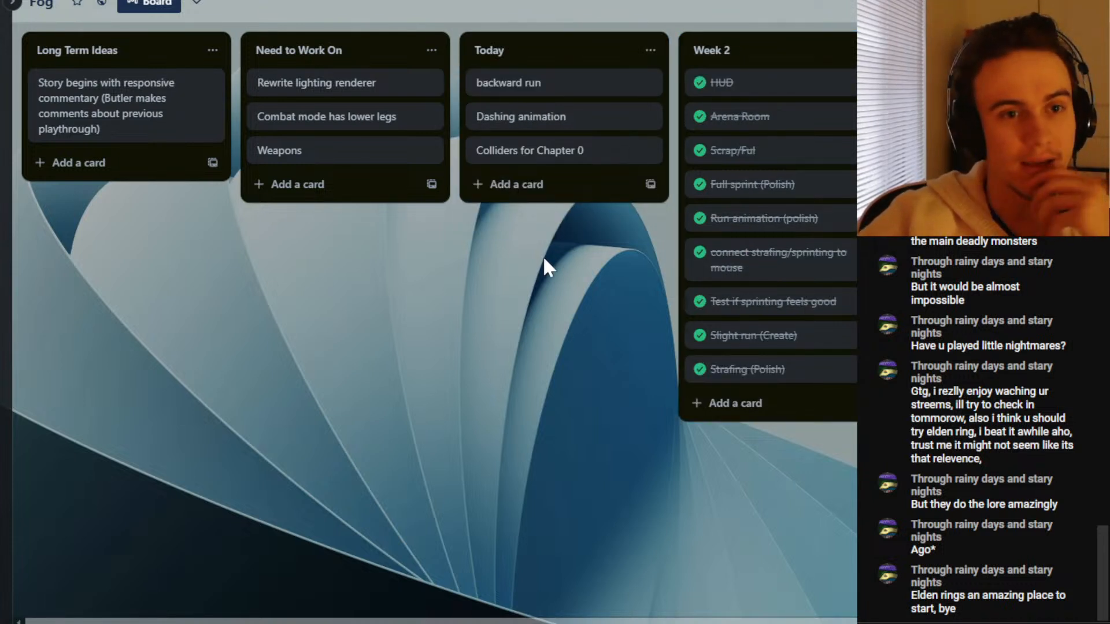
- Move the backward run and Dashing animation cards from Today to the Need to Work On list
mouse_move(518, 68)
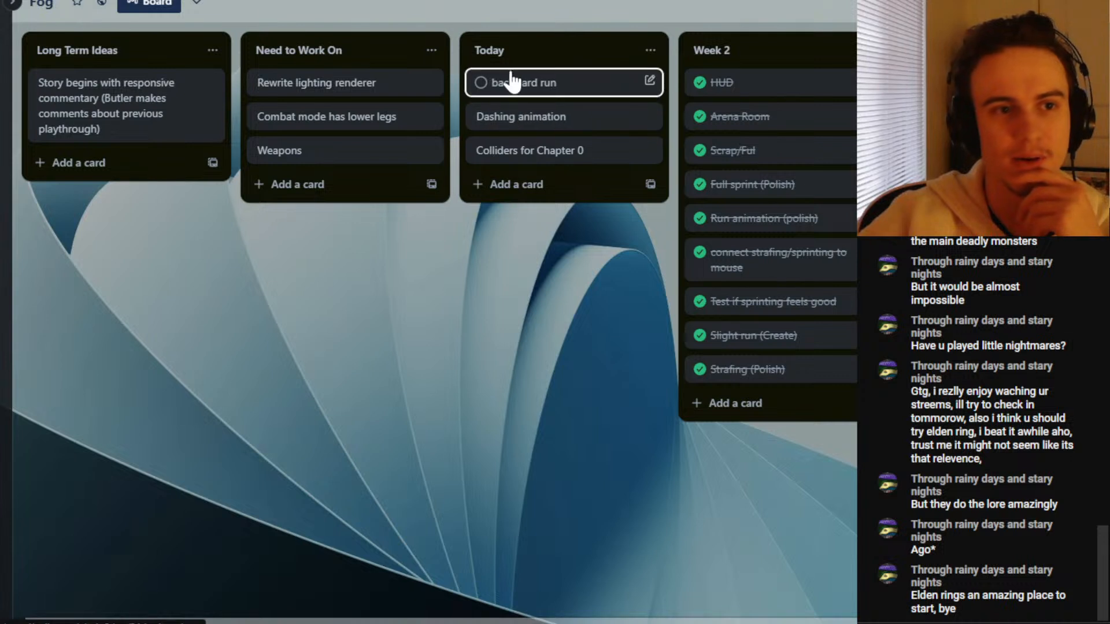
drag(508, 93, 298, 186)
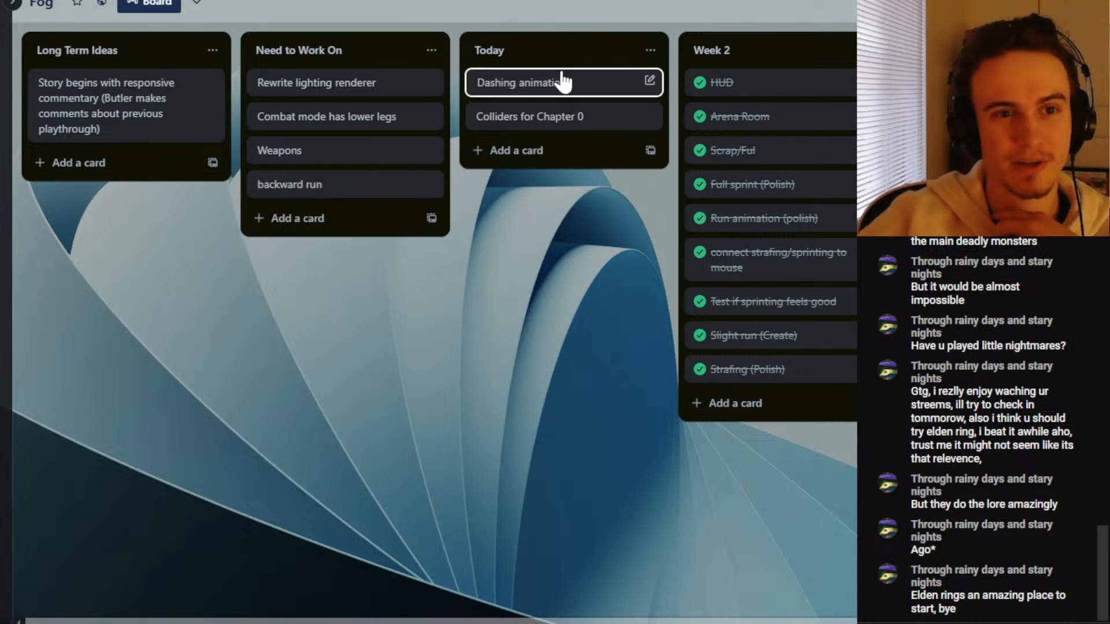
drag(563, 82, 353, 190)
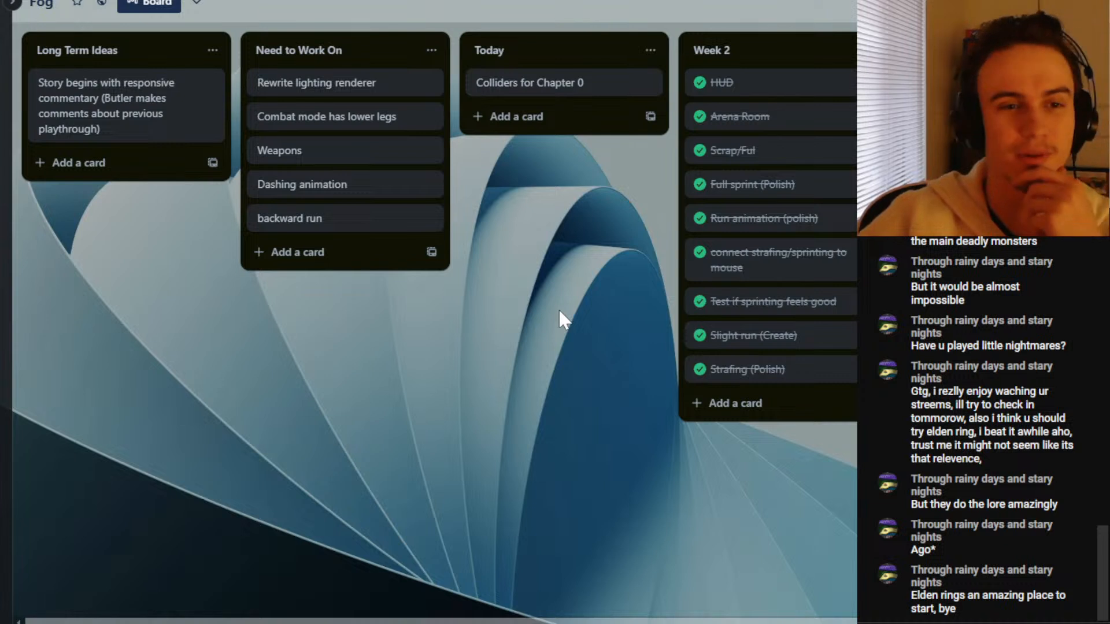
- Add the cards "HUD works (sliding animations)" and "Finalize HUD pictures" to the Today list
mouse_move(523, 88)
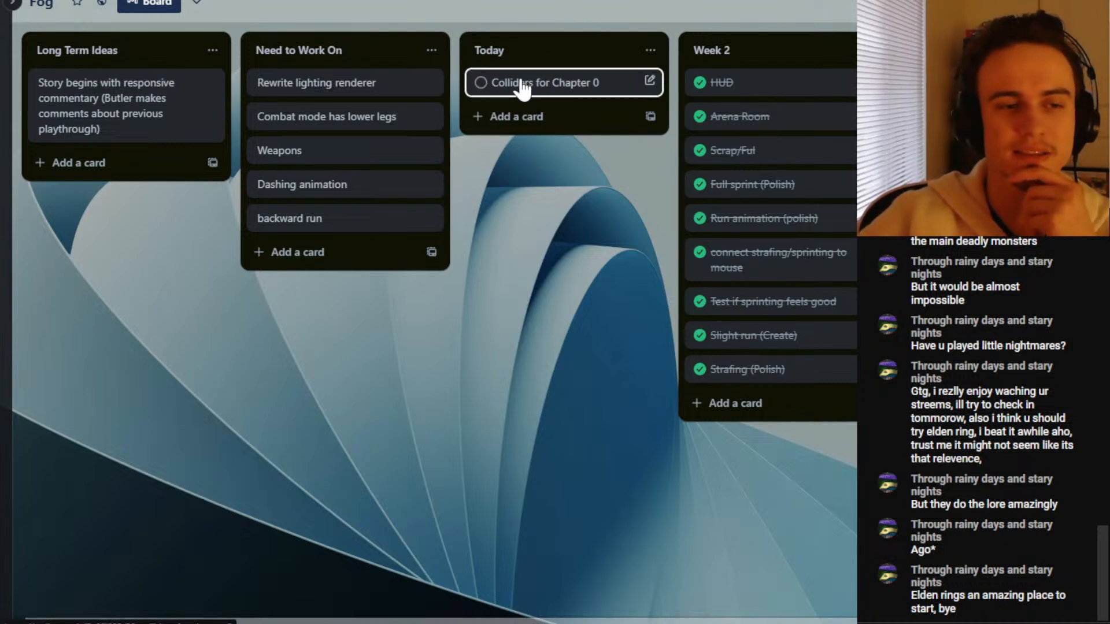
click(516, 116)
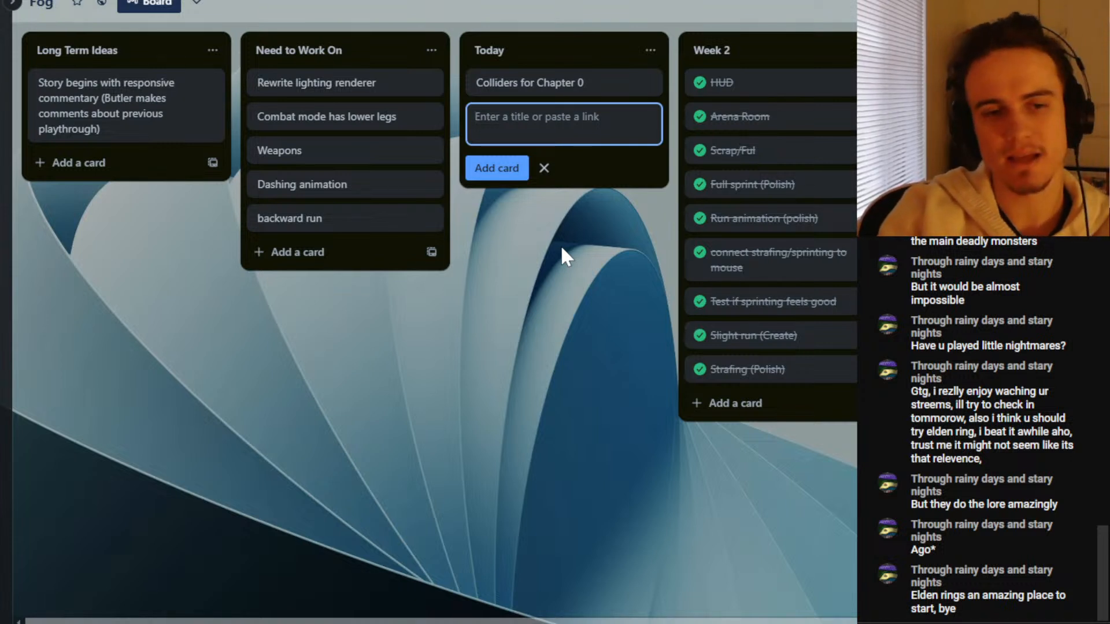
text(H)
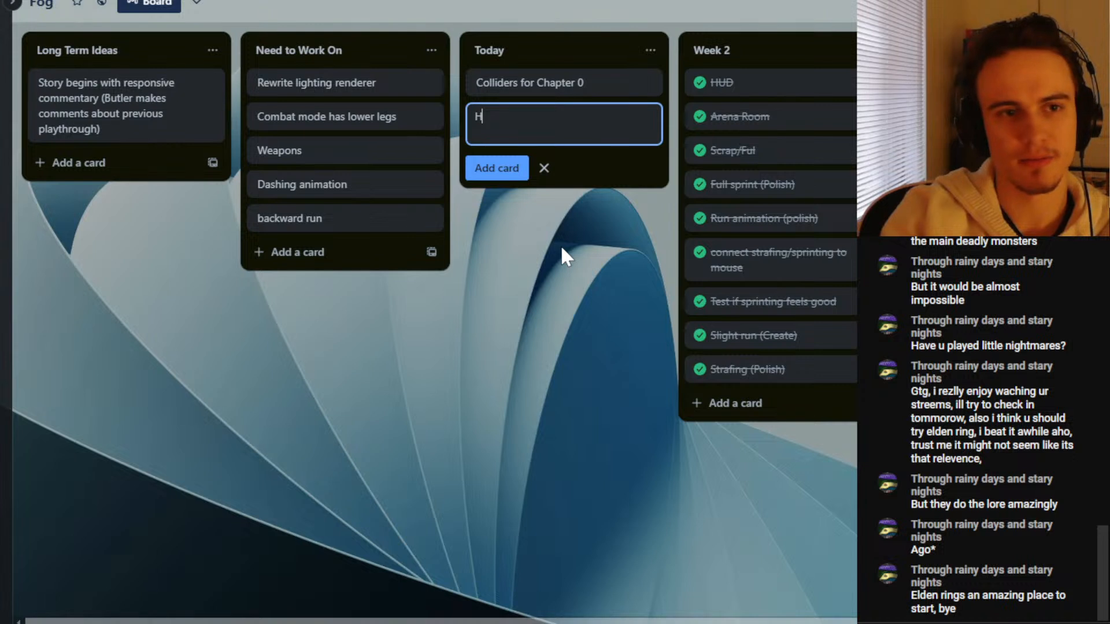
text(UD works)
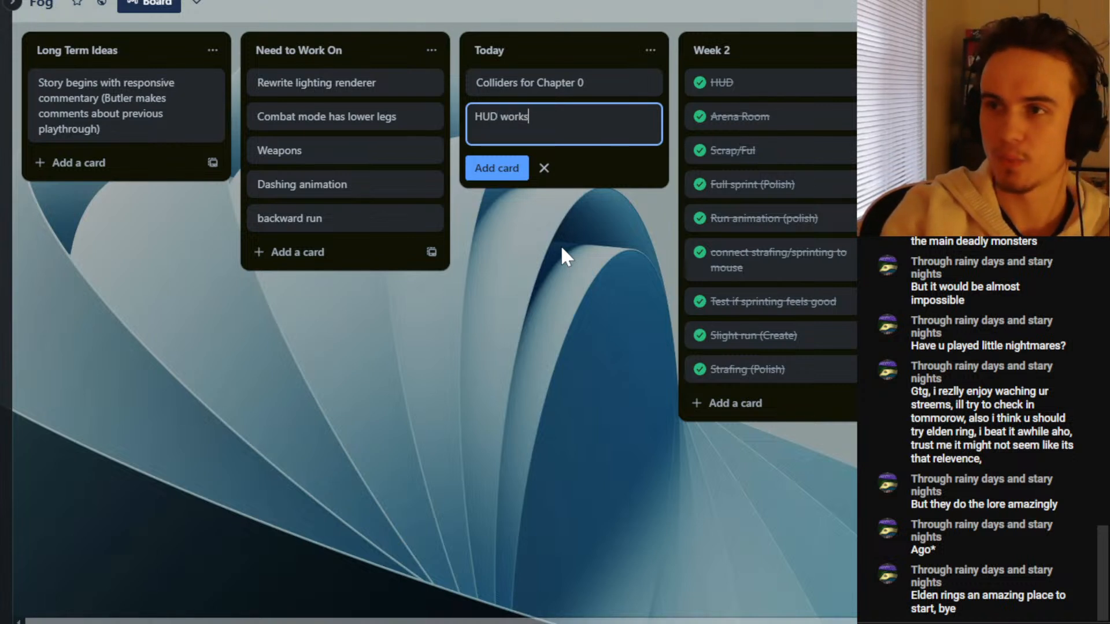
text( (sliding an)
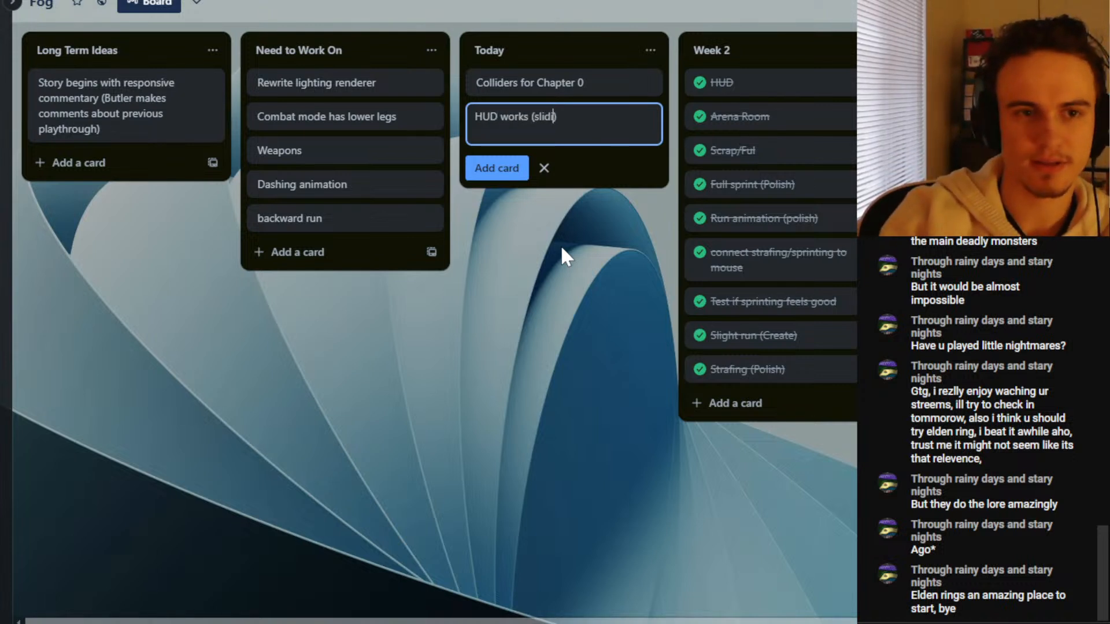
text(imations))
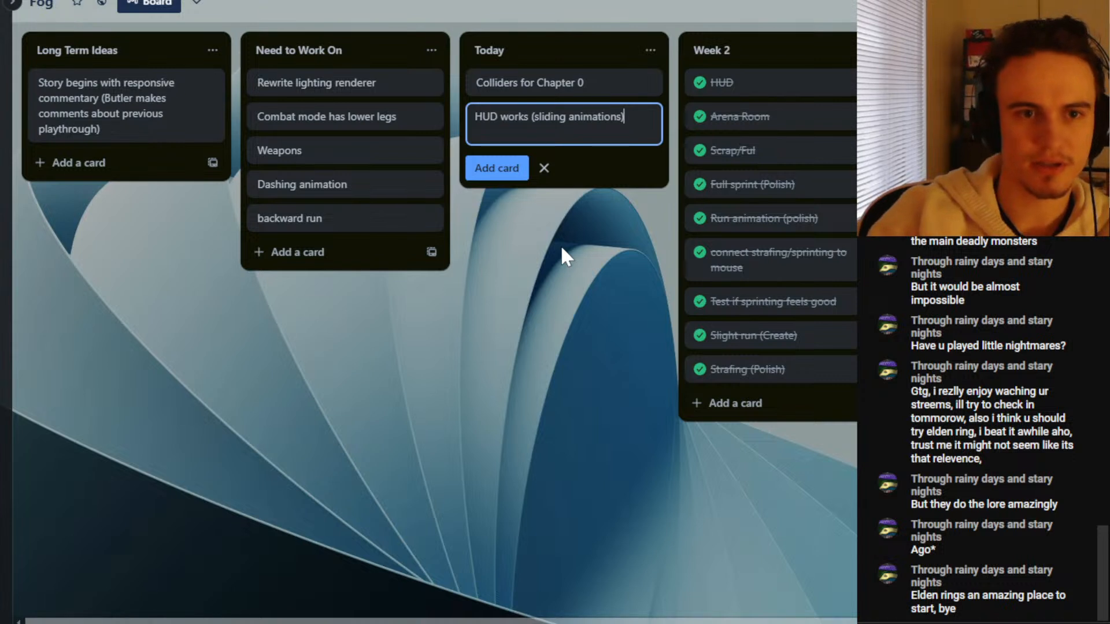
key(Return)
text(Finalize HUD)
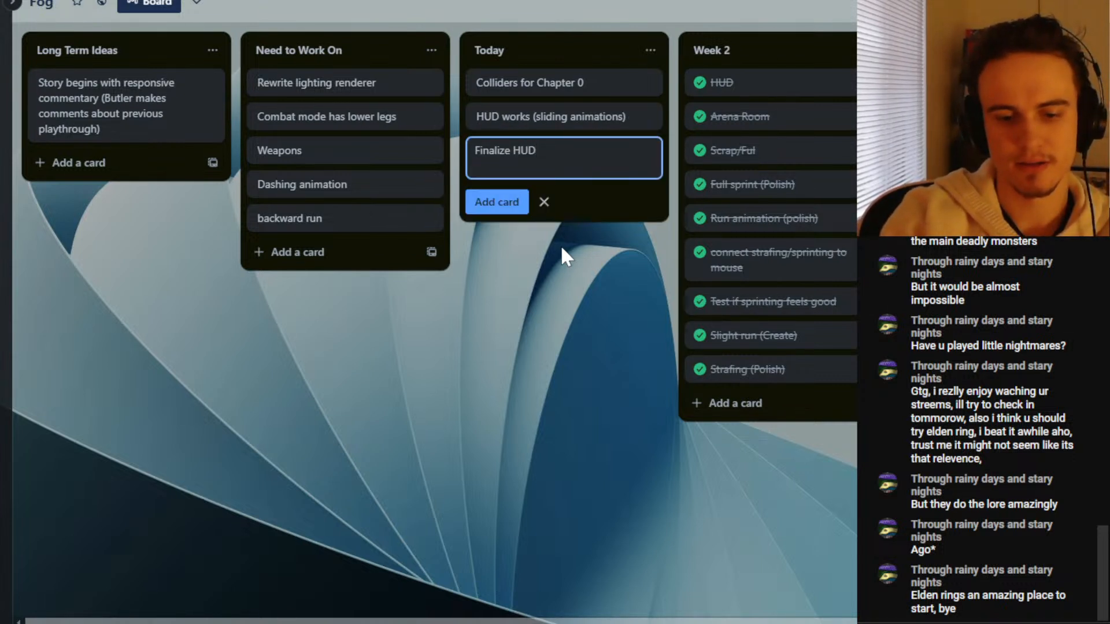
text( pictures)
key(Return)
- Add the cards "Show scrap/ful on HUD" and "Work on picking up weapons" to the Today list
text(Show )
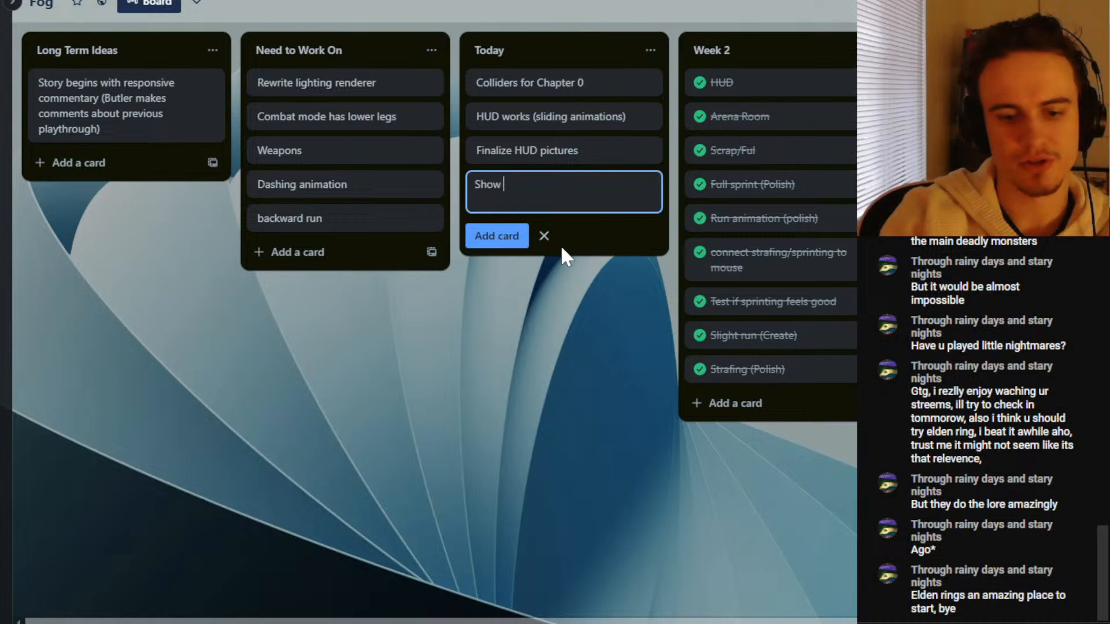
text(scrap/ful)
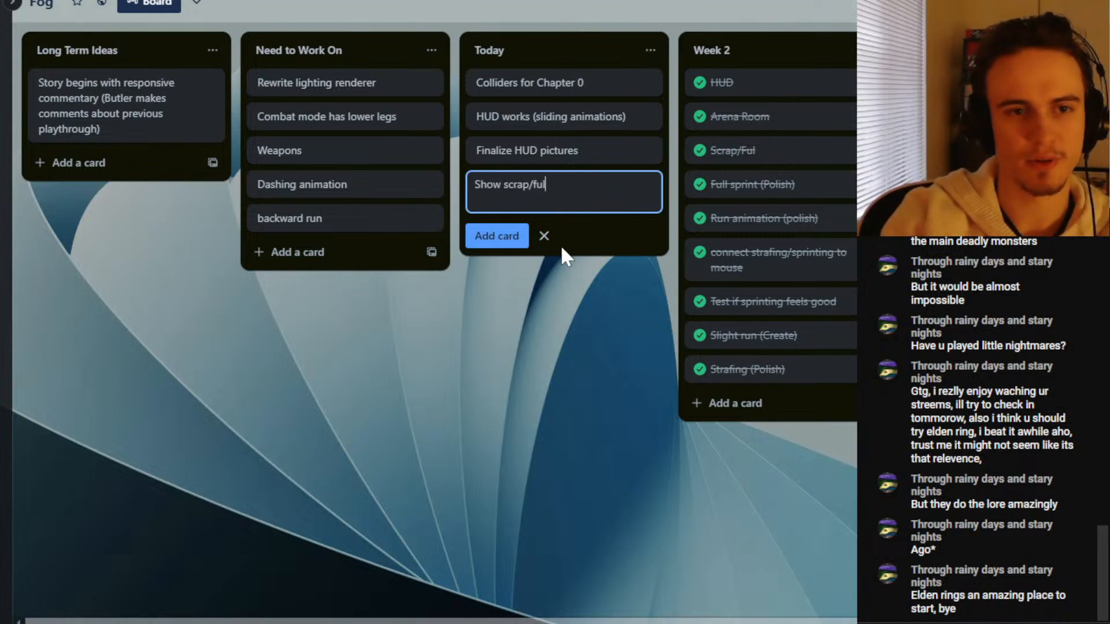
text( on HUD)
key(Return)
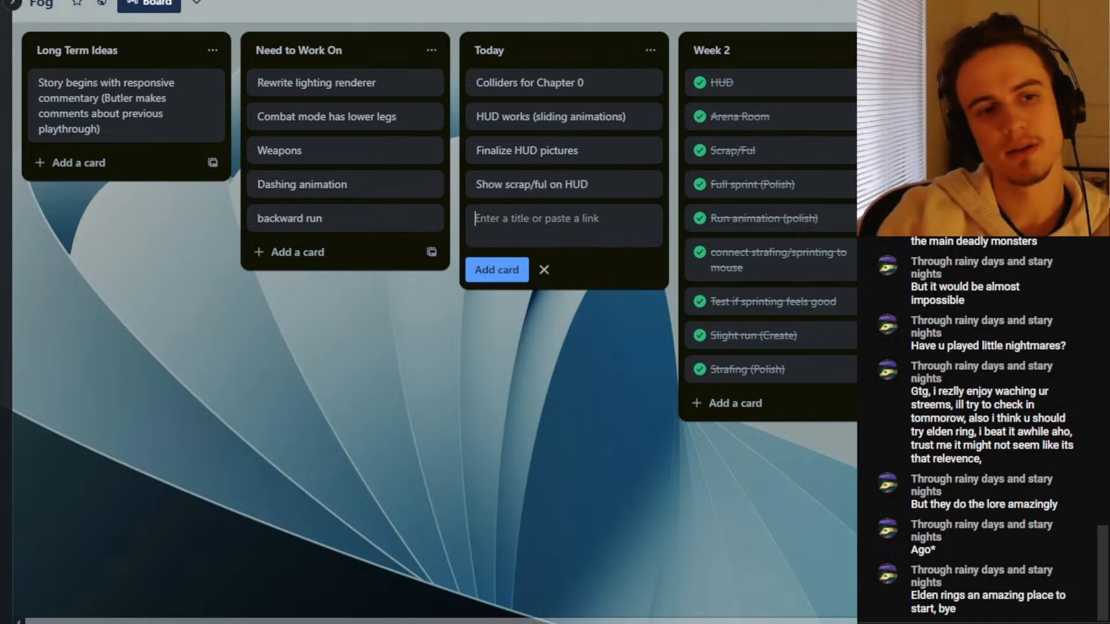
text(W)
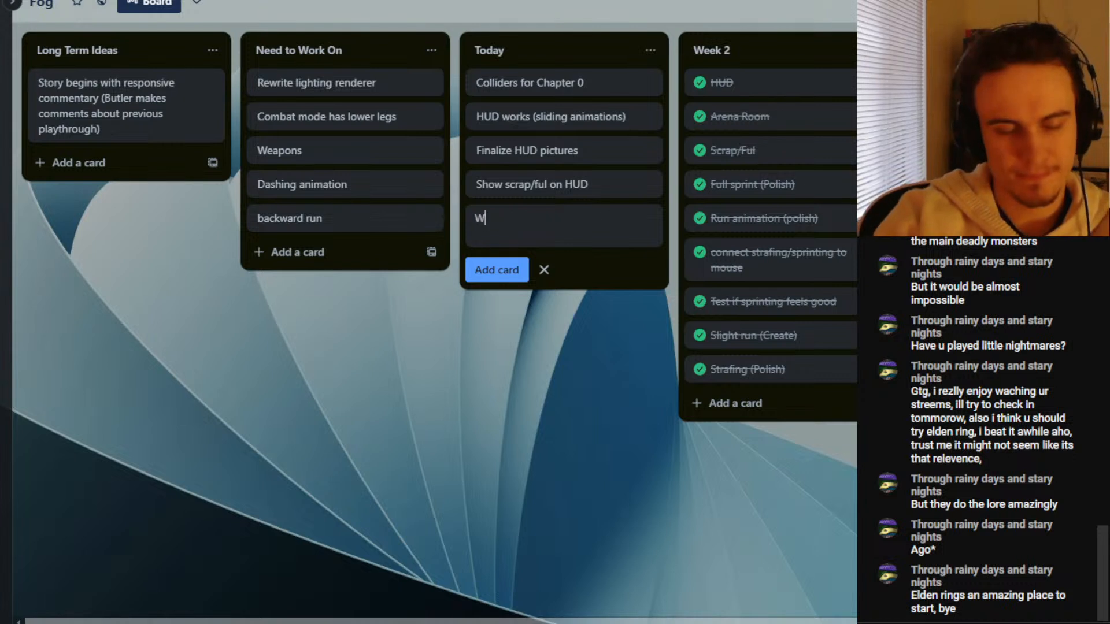
text(ork on pic)
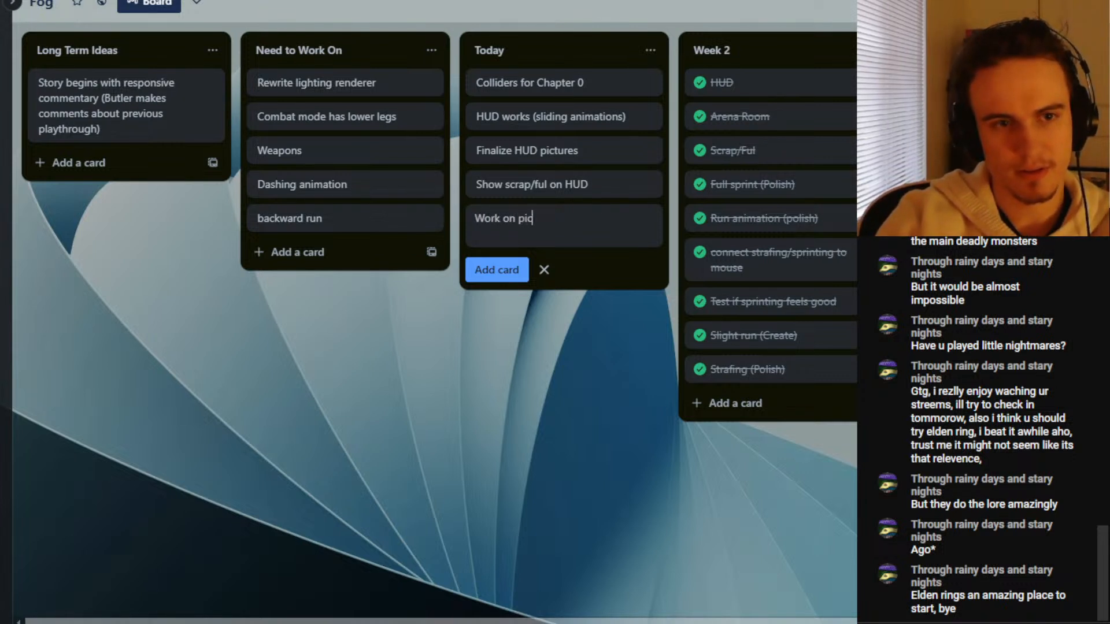
text(king up weapons)
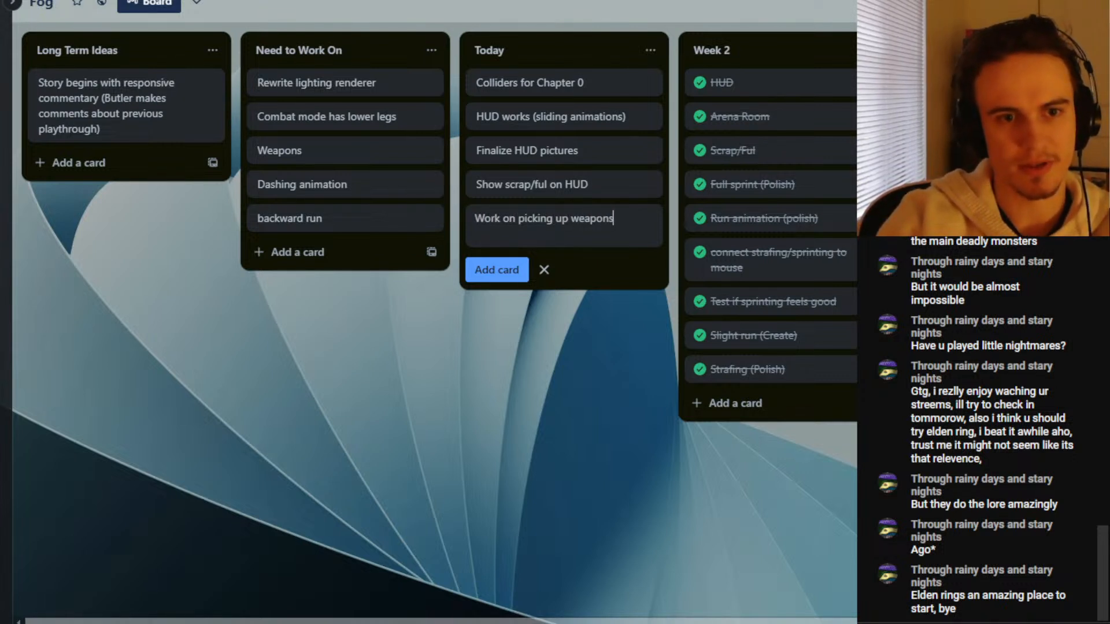
key(Return)
click(569, 341)
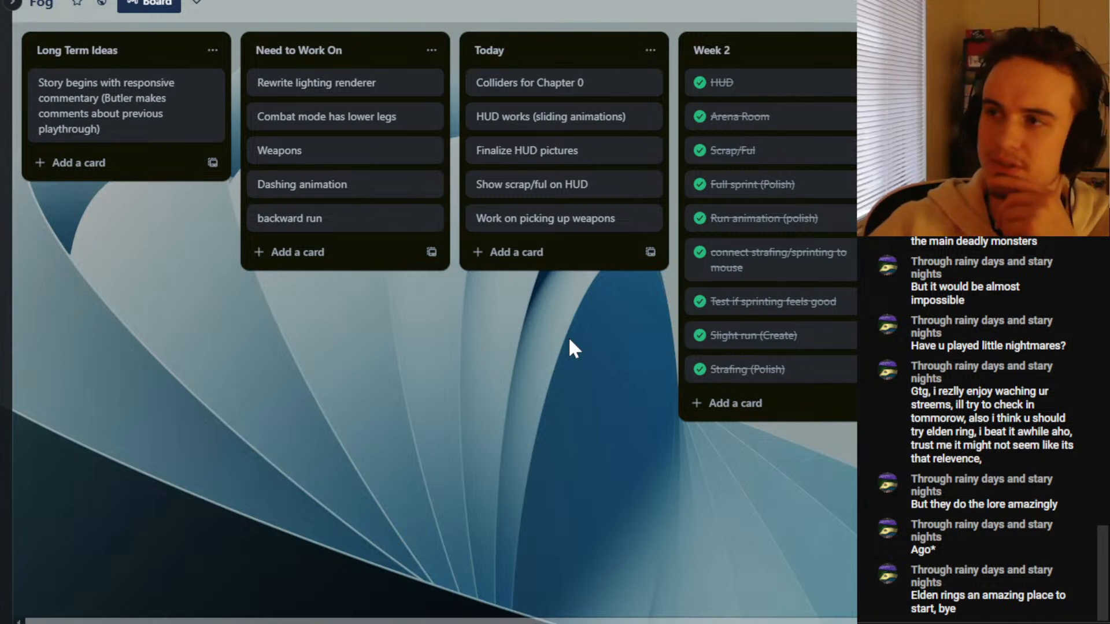